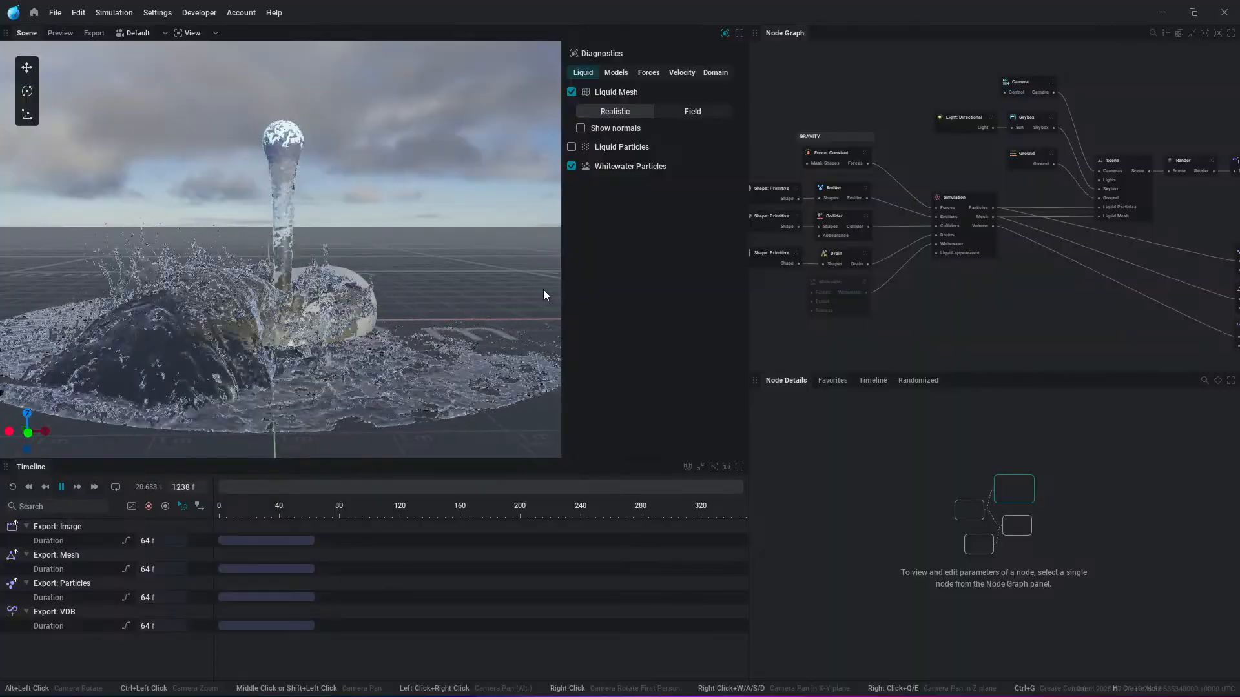
# Step: Orbit the scene to see the splash from above and widen the Node Graph area to show the full node network
pyautogui.keyDown('alt'); pyautogui.moveTo(544, 295); pyautogui.dragTo(396, 264); pyautogui.keyUp('alt')
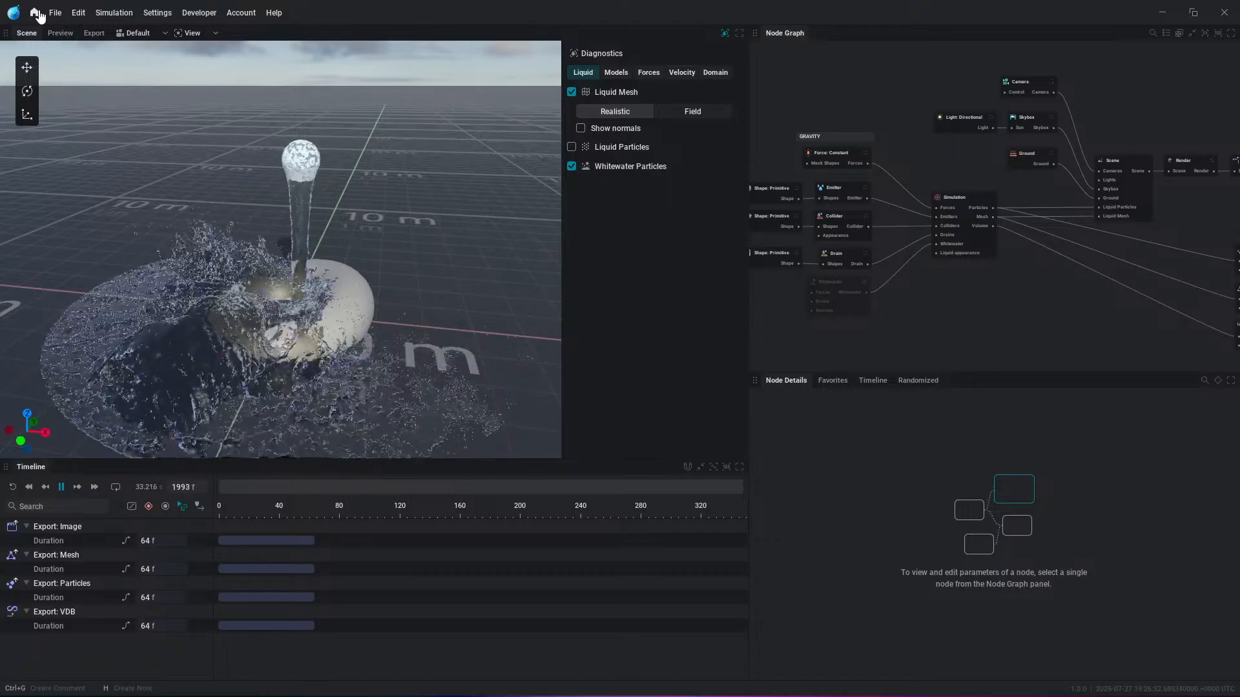
pyautogui.moveTo(749, 98); pyautogui.dragTo(642, 101)
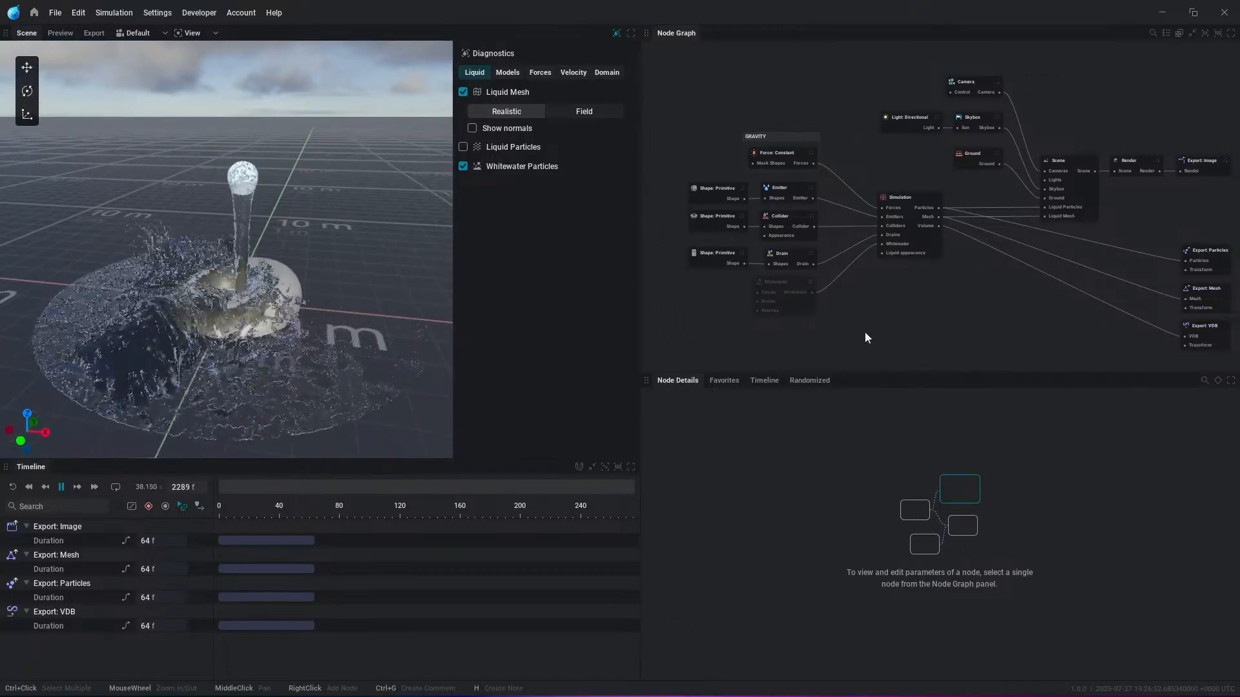
pyautogui.moveTo(1150, 279); pyautogui.dragTo(1173, 246, button='middle')
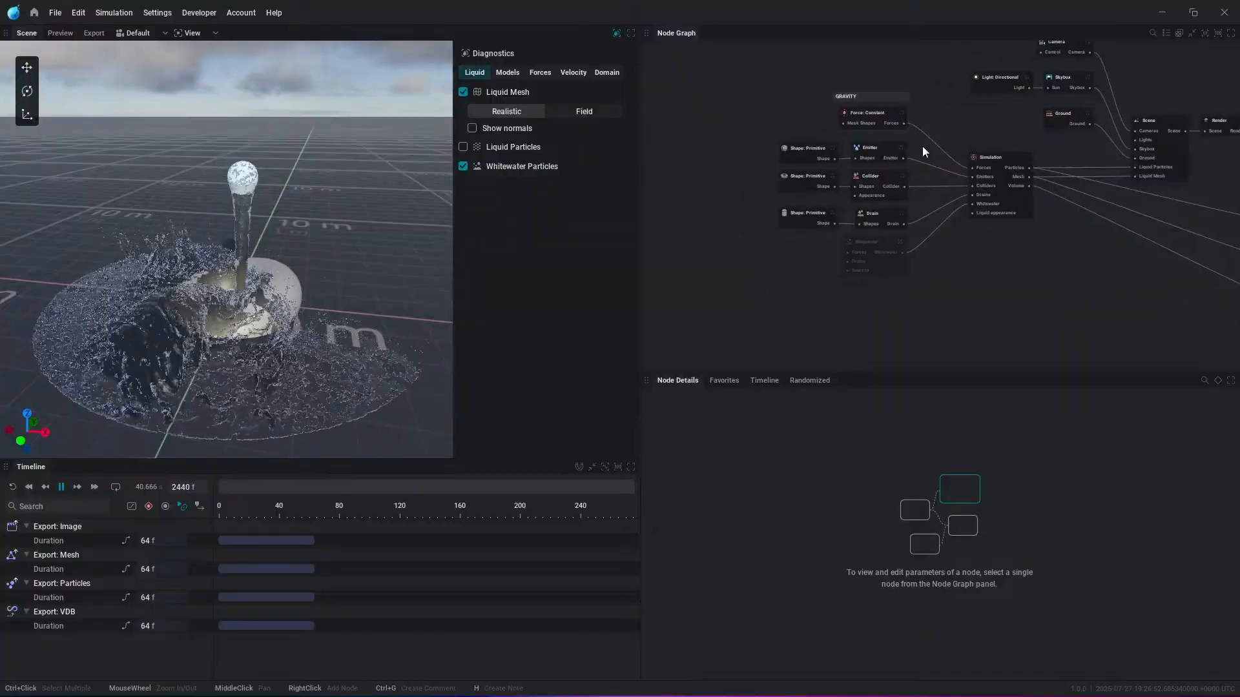
# Step: Open the Default Small Trickle, Default Medium Splash and Default Large Waterfall starter projects one after another to view their simulations
pyautogui.click(33, 13)
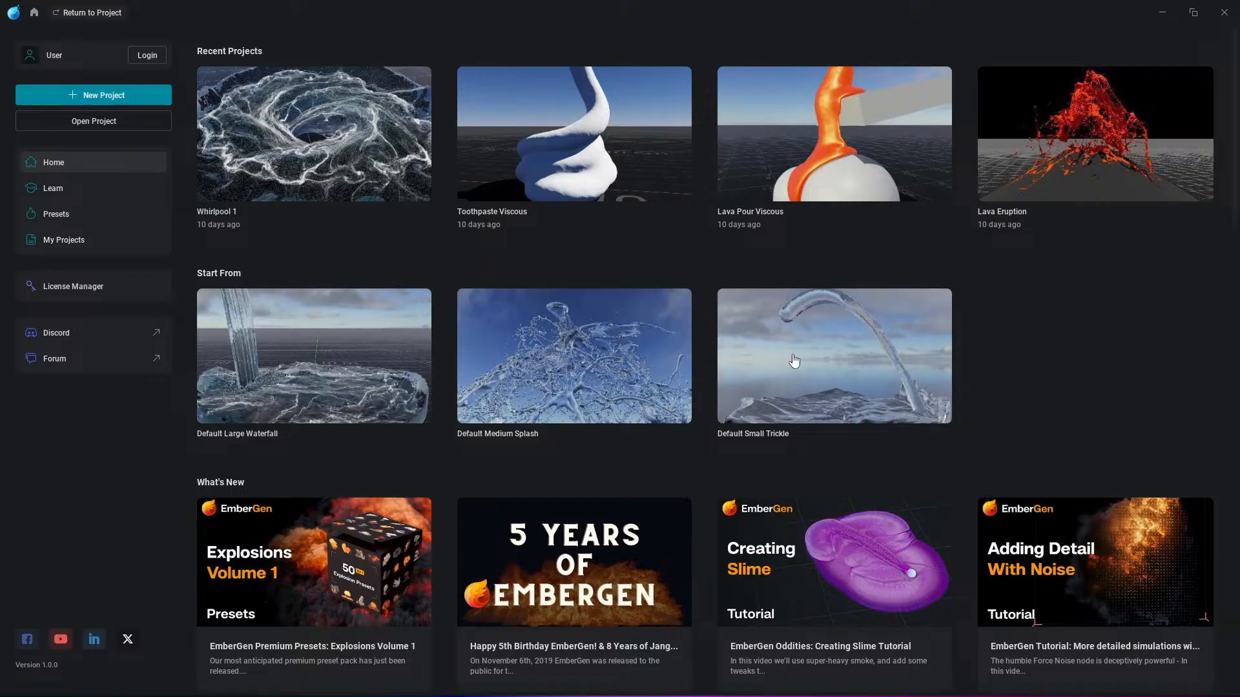
pyautogui.click(859, 363)
pyautogui.click(498, 359)
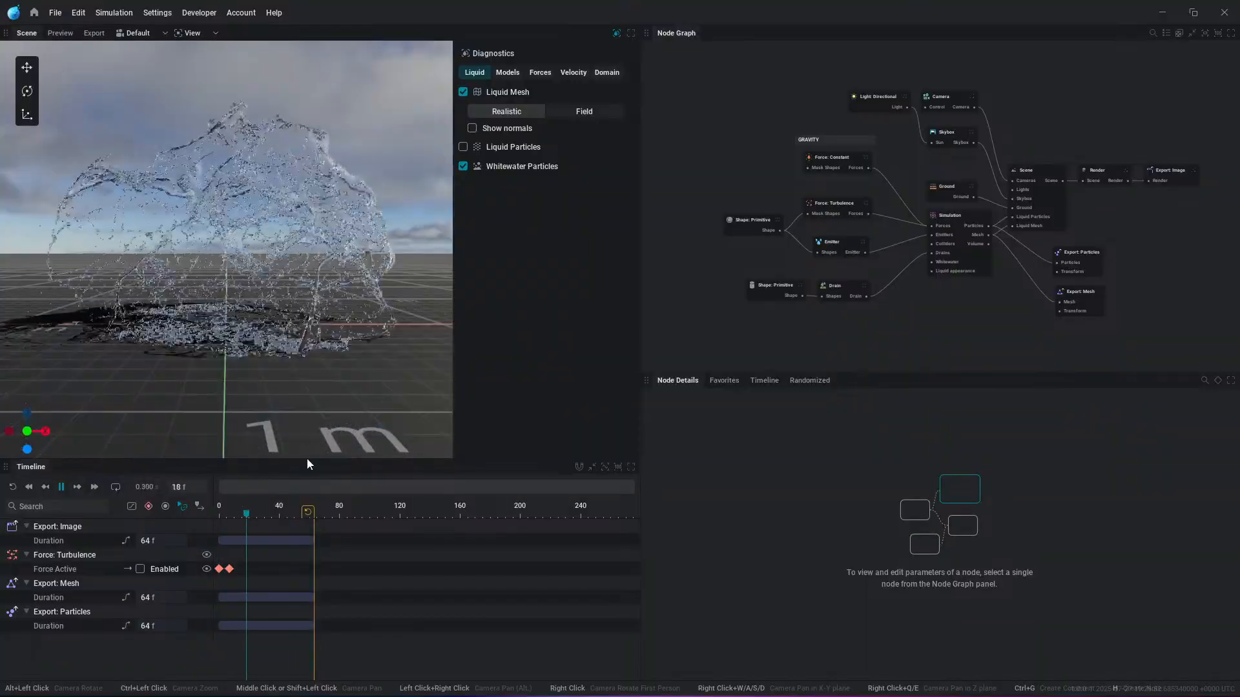
pyautogui.click(30, 18)
pyautogui.click(307, 405)
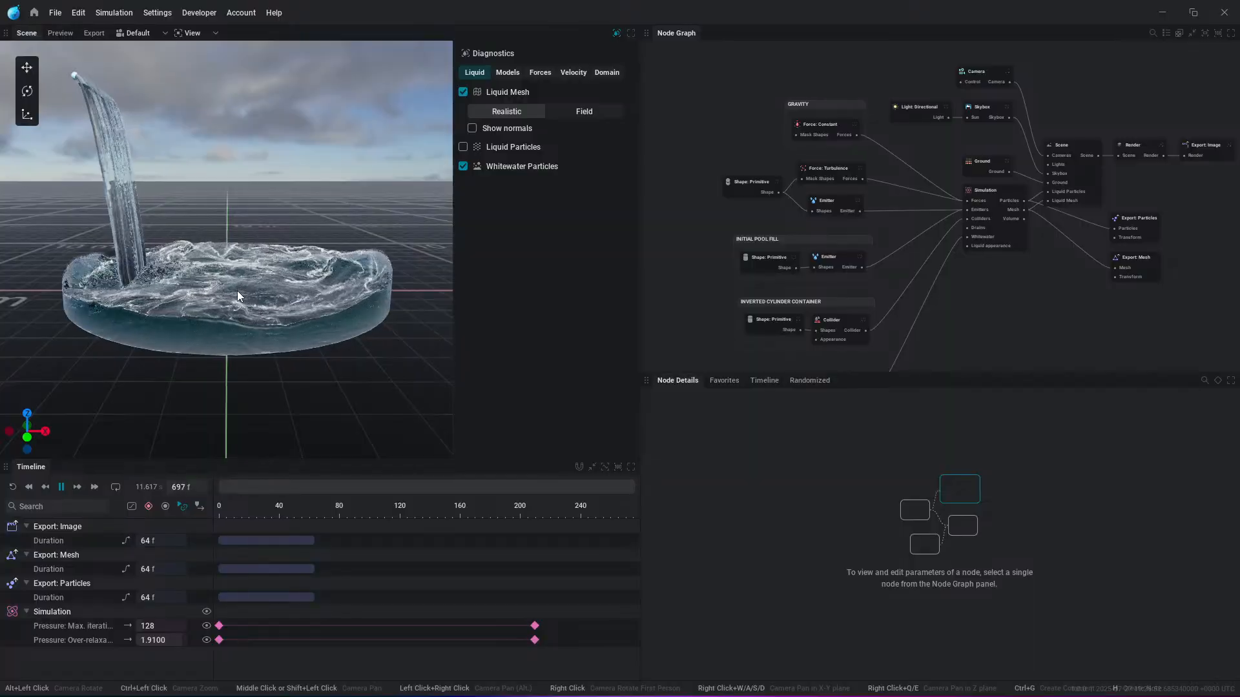
# Step: Browse the Presets library from the home screen and open the Toothpaste Viscous preset
pyautogui.click(35, 13)
pyautogui.scroll(-1, 646, 374)
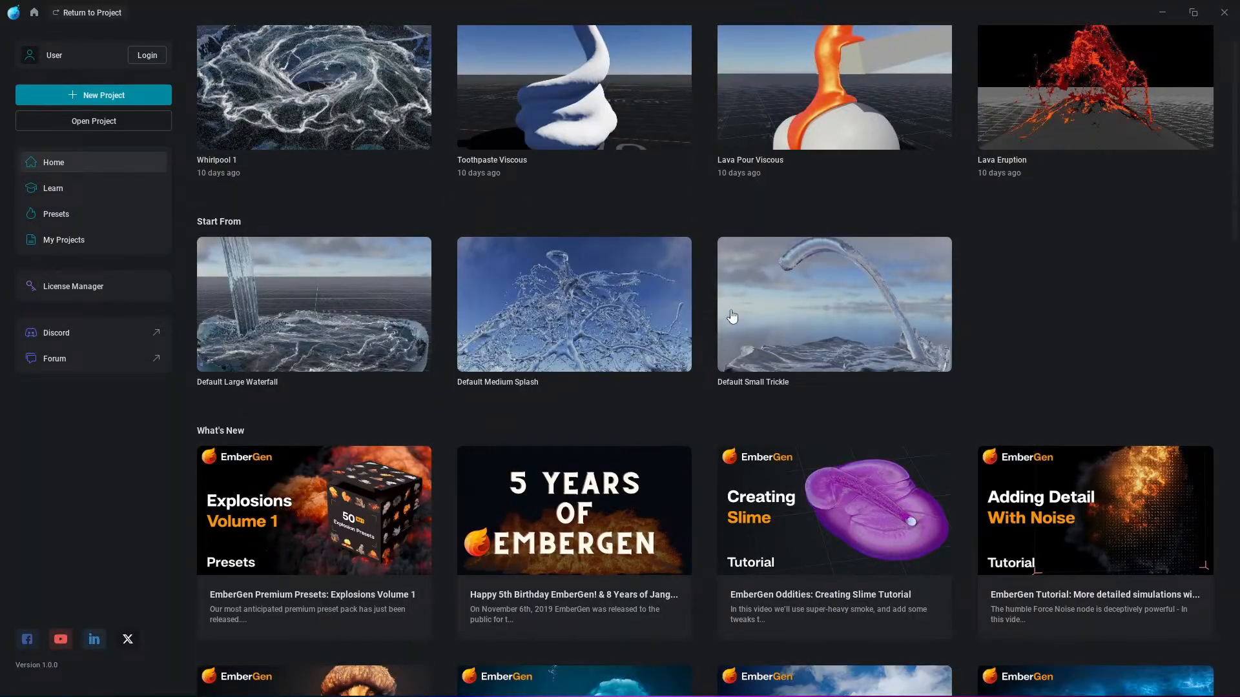
pyautogui.scroll(1, 678, 280)
pyautogui.click(62, 220)
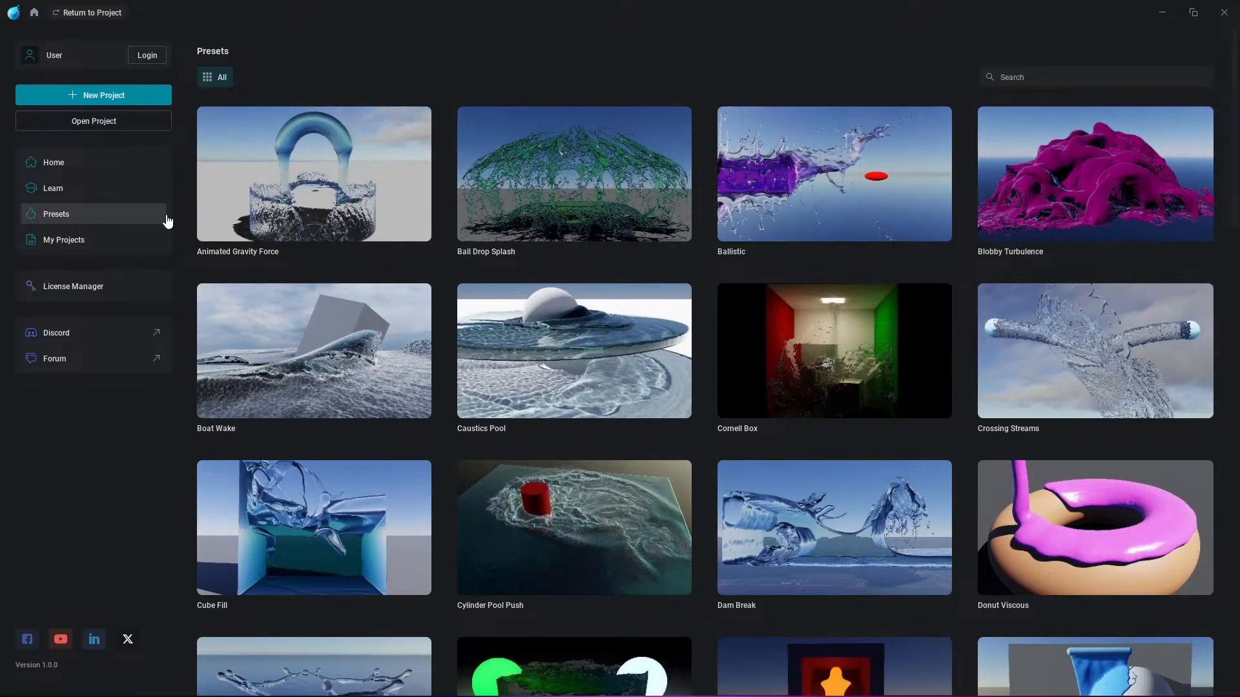
pyautogui.scroll(-10, 898, 257)
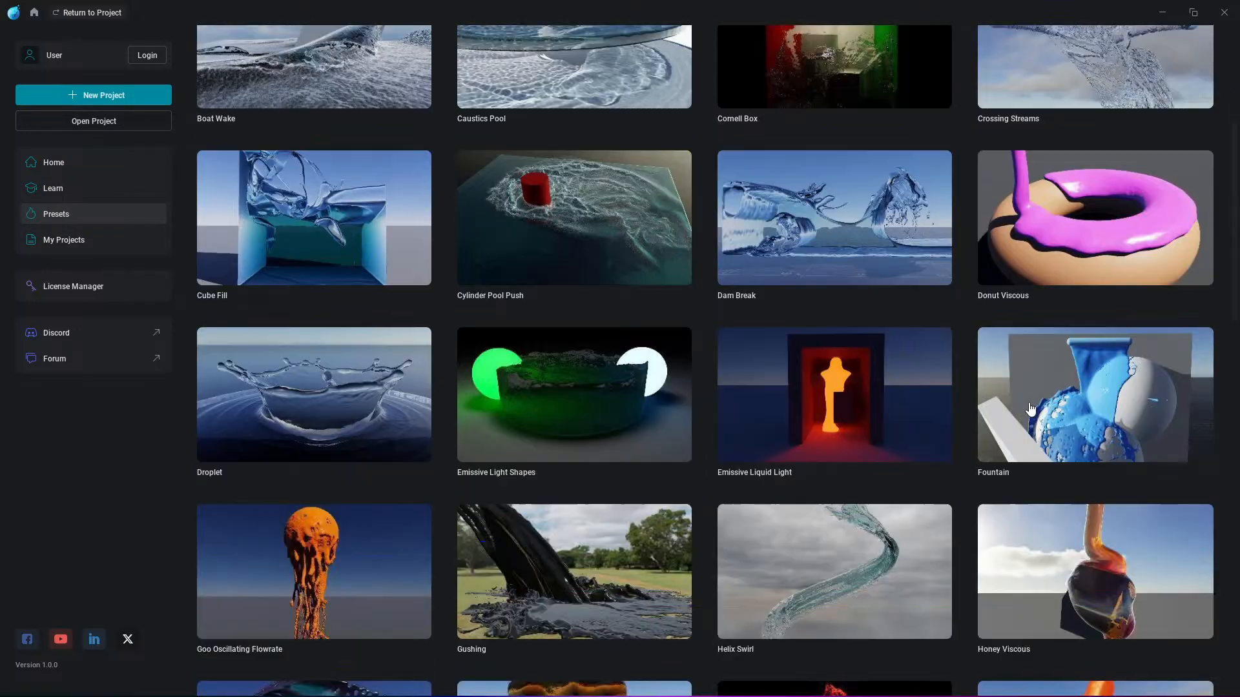
pyautogui.scroll(-3, 1029, 500)
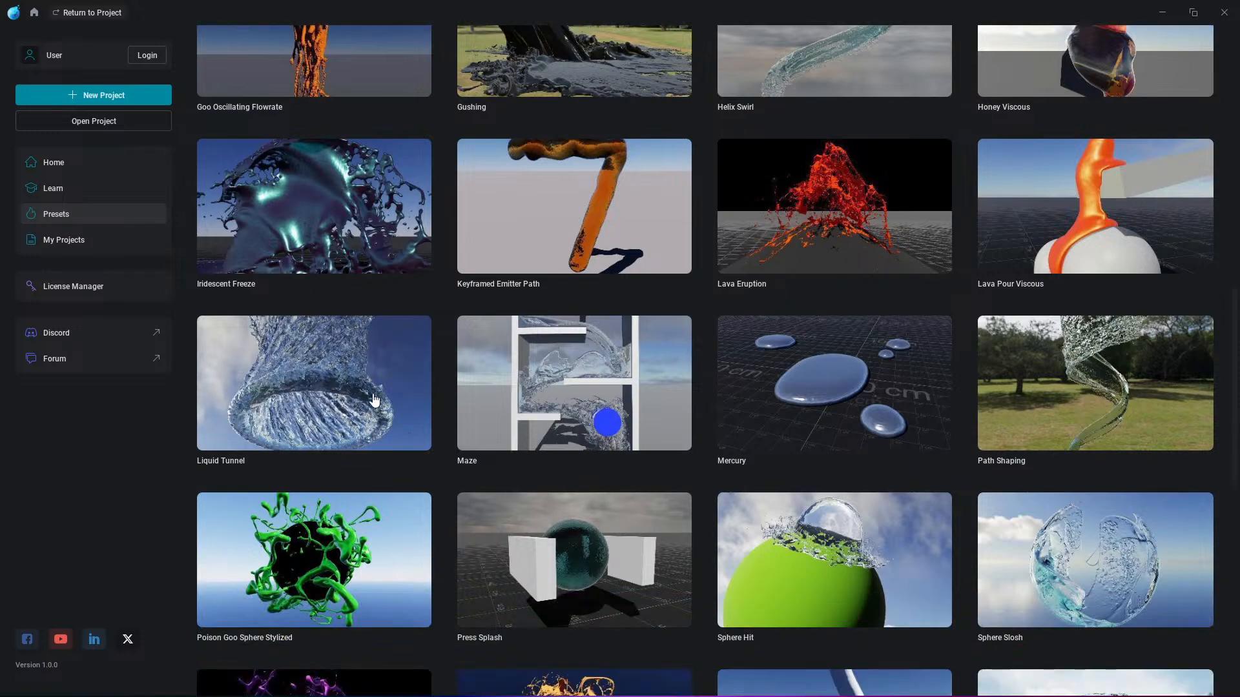
pyautogui.scroll(-3, 704, 394)
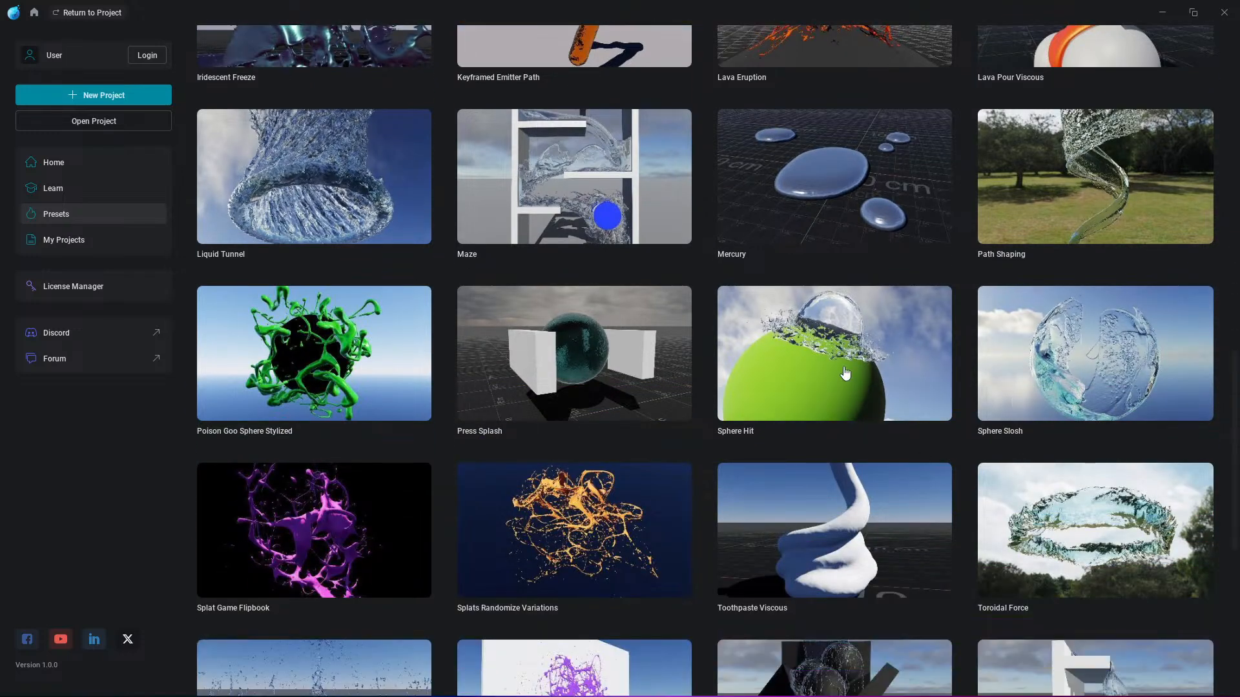
pyautogui.scroll(-2, 317, 443)
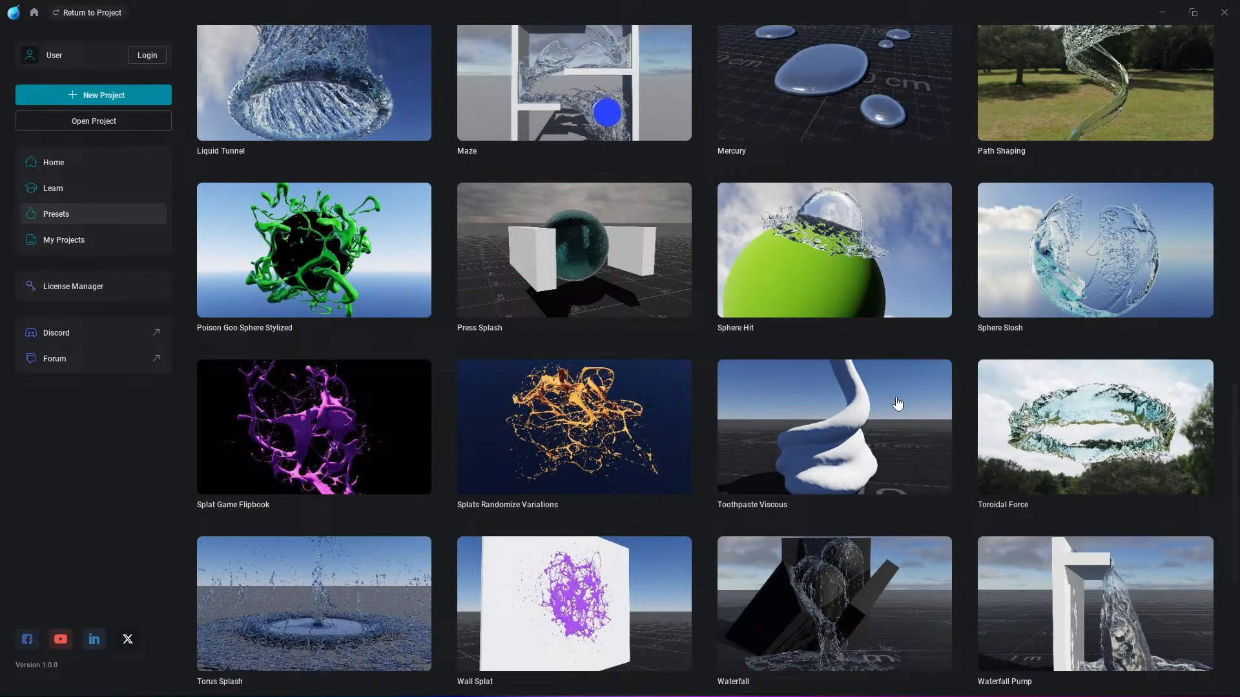
pyautogui.click(890, 444)
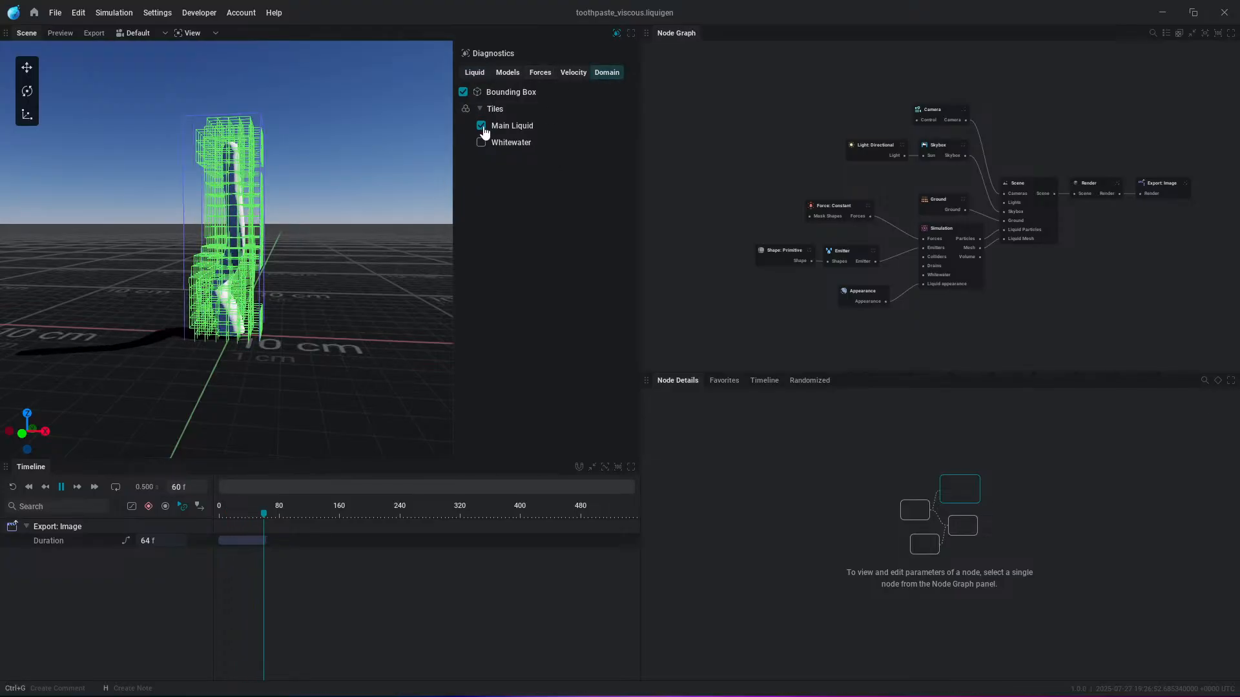
# Step: Turn off the Main Liquid tiles display and open the Splat Game Flipbook preset
pyautogui.click(480, 126)
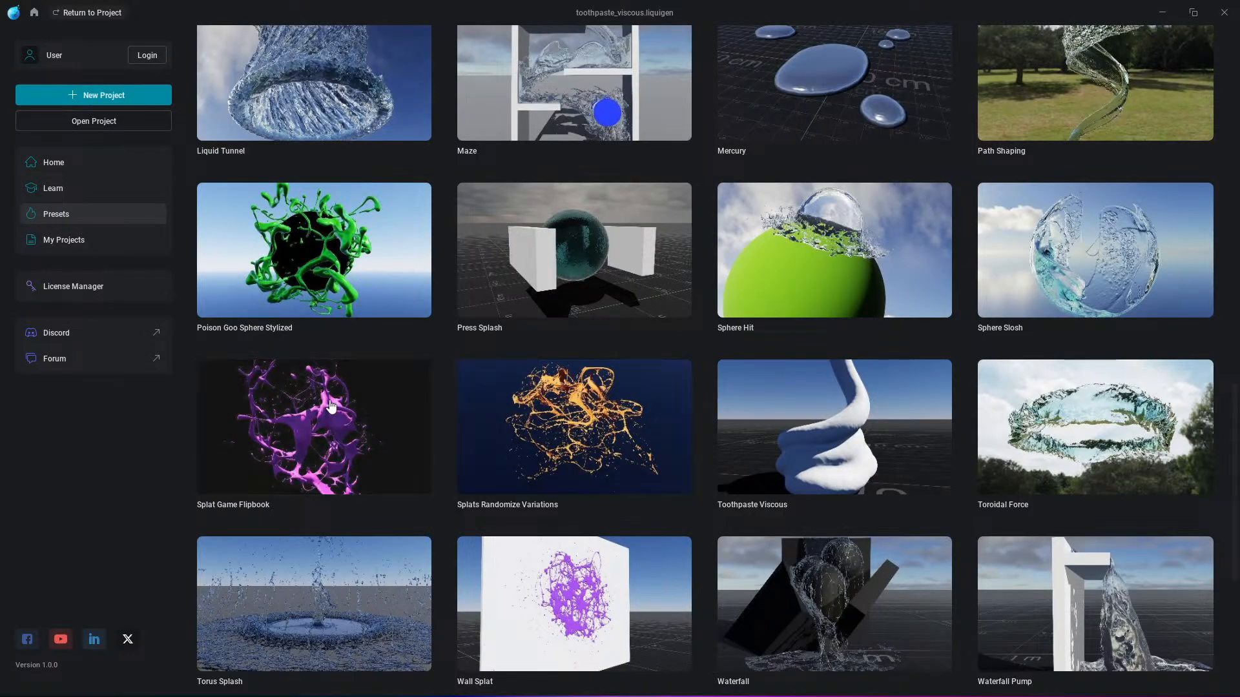
pyautogui.click(361, 427)
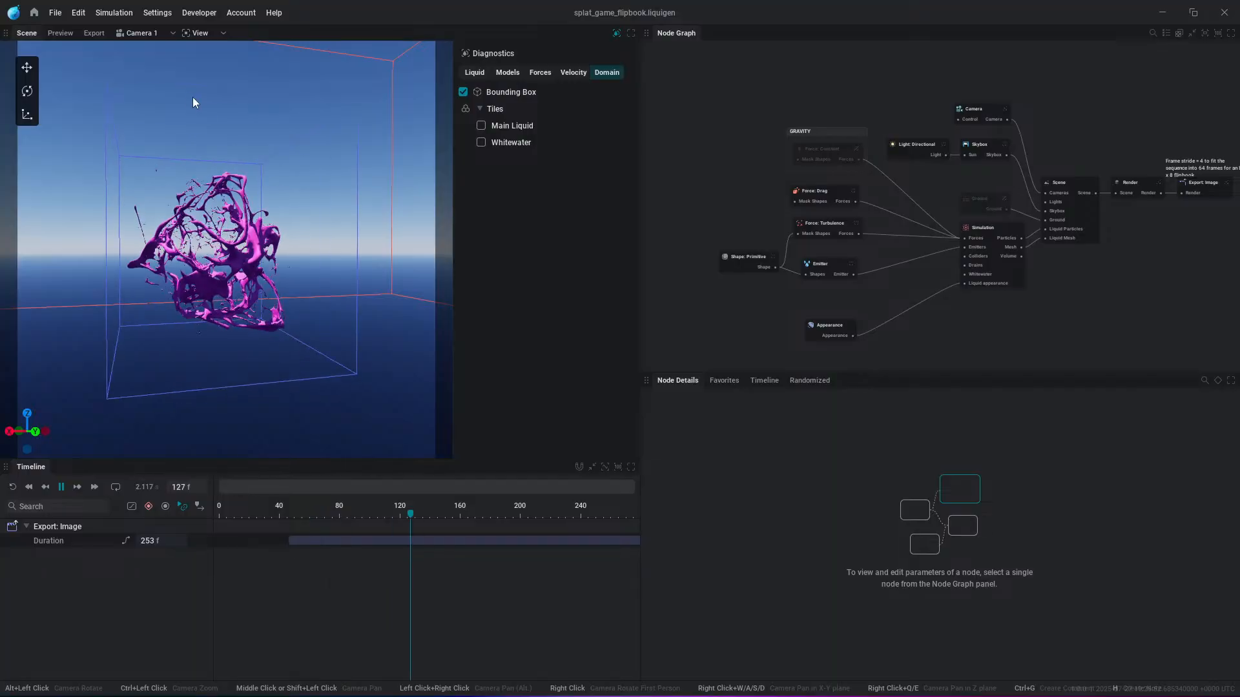
# Step: Return to the Presets library and look through the remaining presets down to the wave makers and back up
pyautogui.click(34, 13)
pyautogui.scroll(-2, 853, 460)
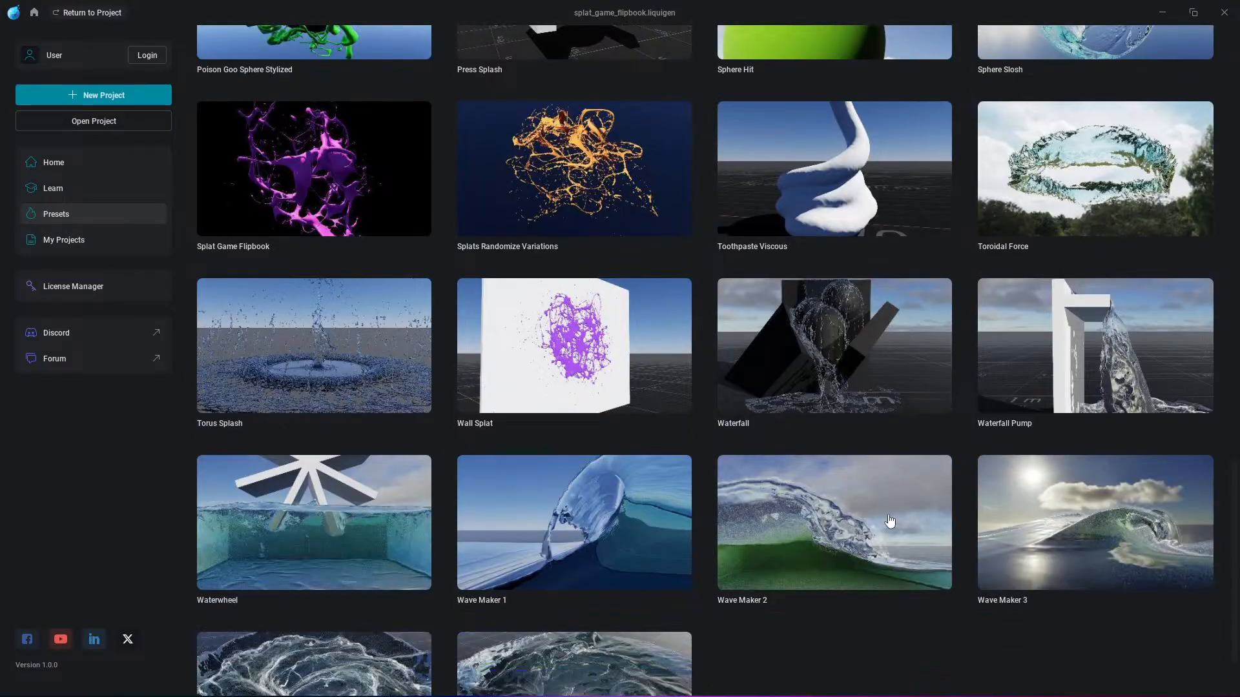
pyautogui.scroll(6, 656, 540)
pyautogui.scroll(8, 612, 420)
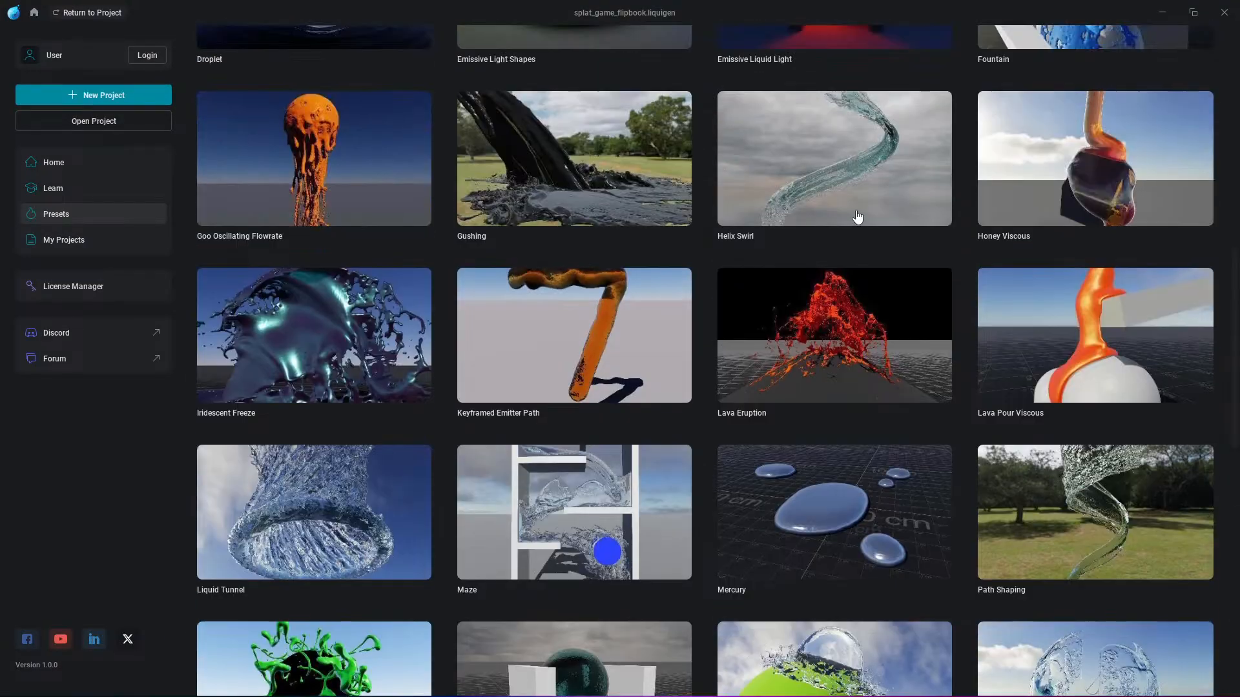
pyautogui.scroll(3, 614, 253)
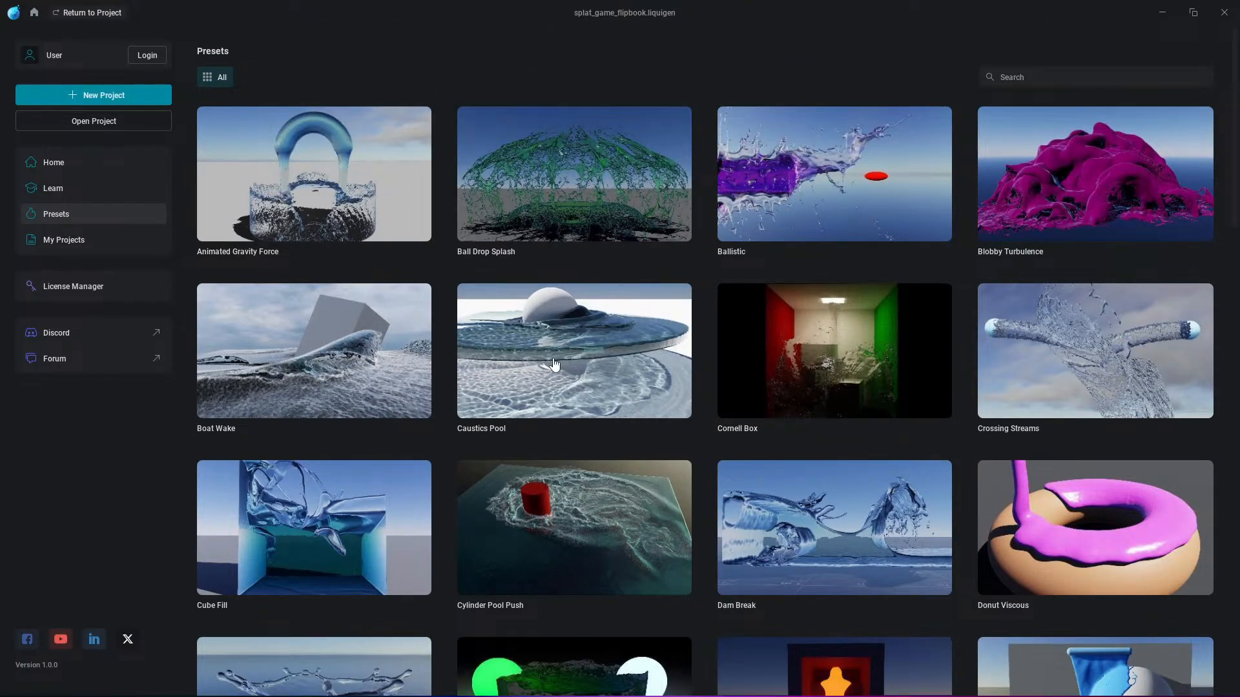
pyautogui.scroll(-2, 568, 388)
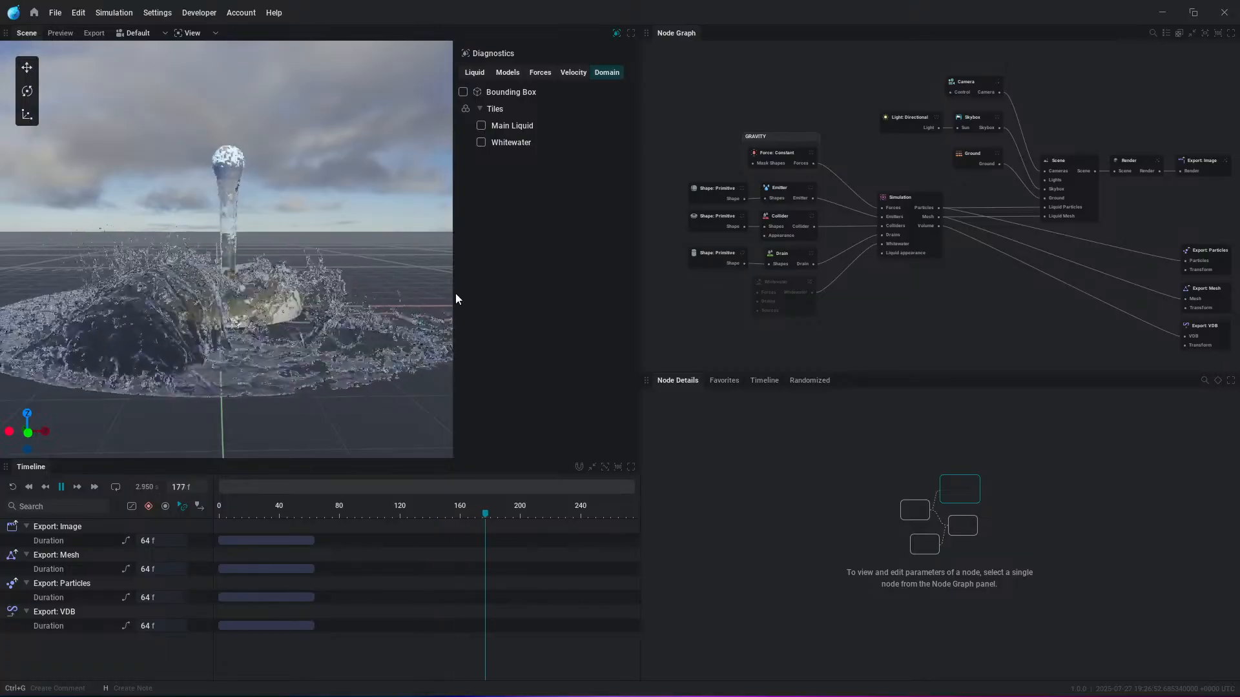
# Step: Hide the scene's Diagnostics options and show them again
pyautogui.click(617, 33)
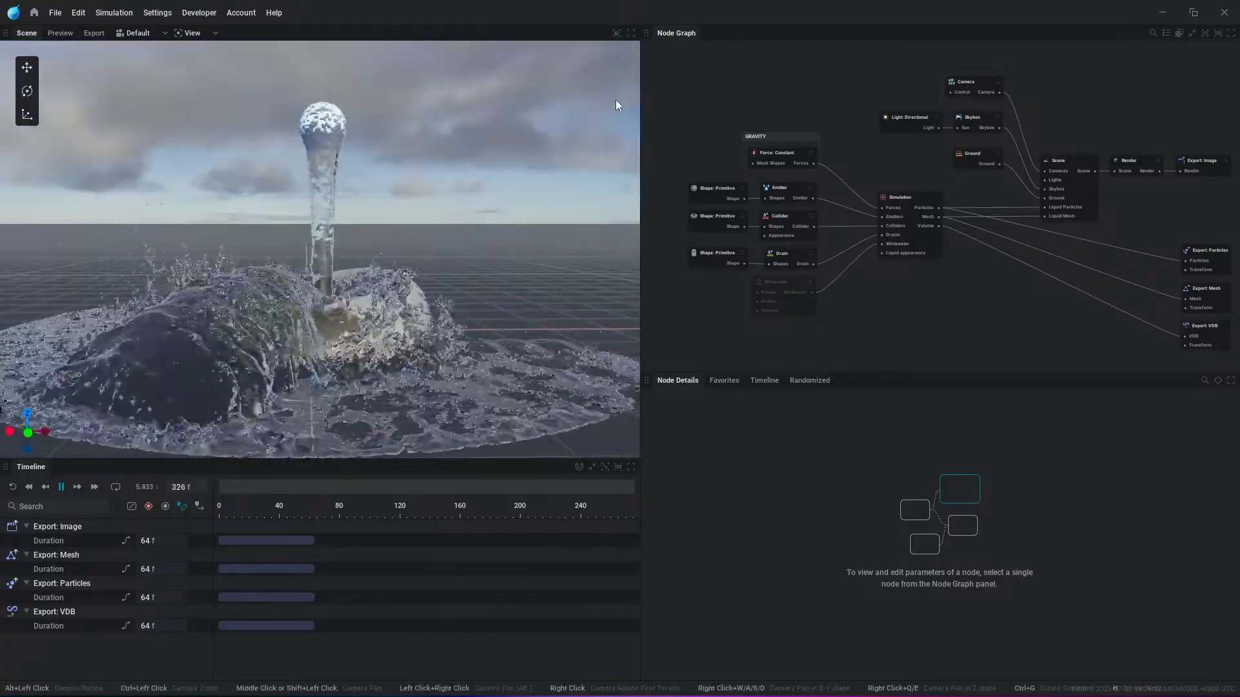
pyautogui.click(617, 33)
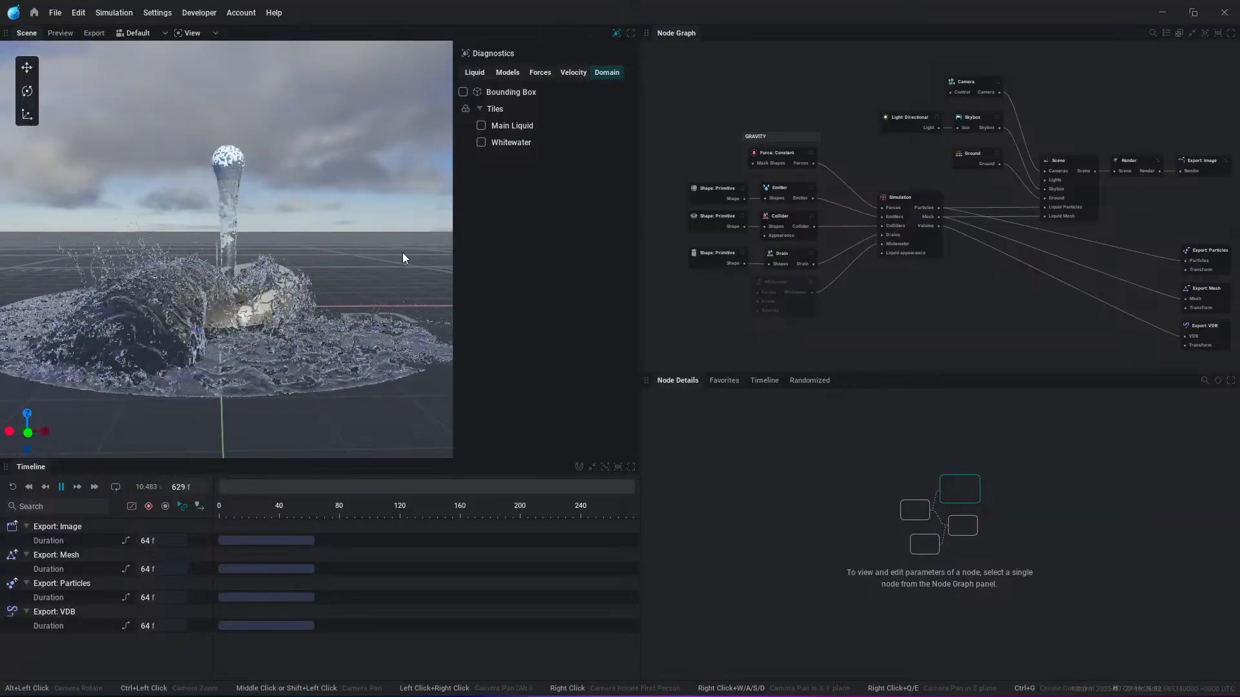
# Step: Pause the simulation and briefly display the Main Liquid tiles in the Domain diagnostics
pyautogui.press('space')
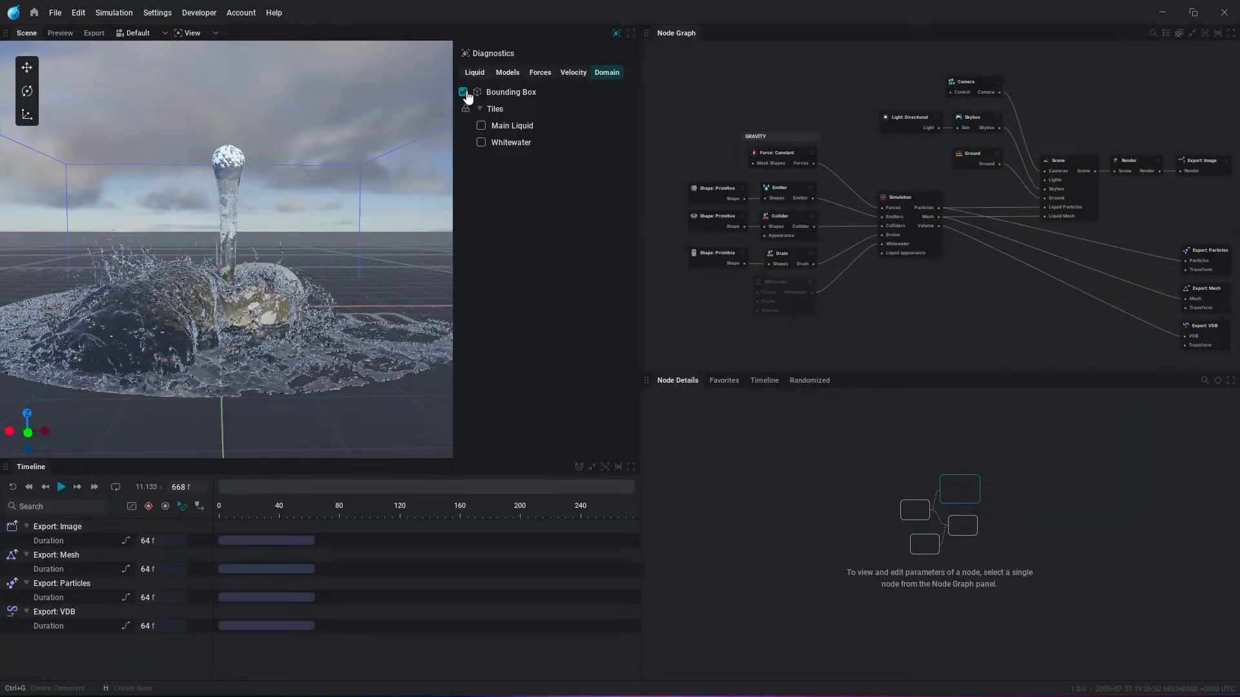
pyautogui.click(481, 127)
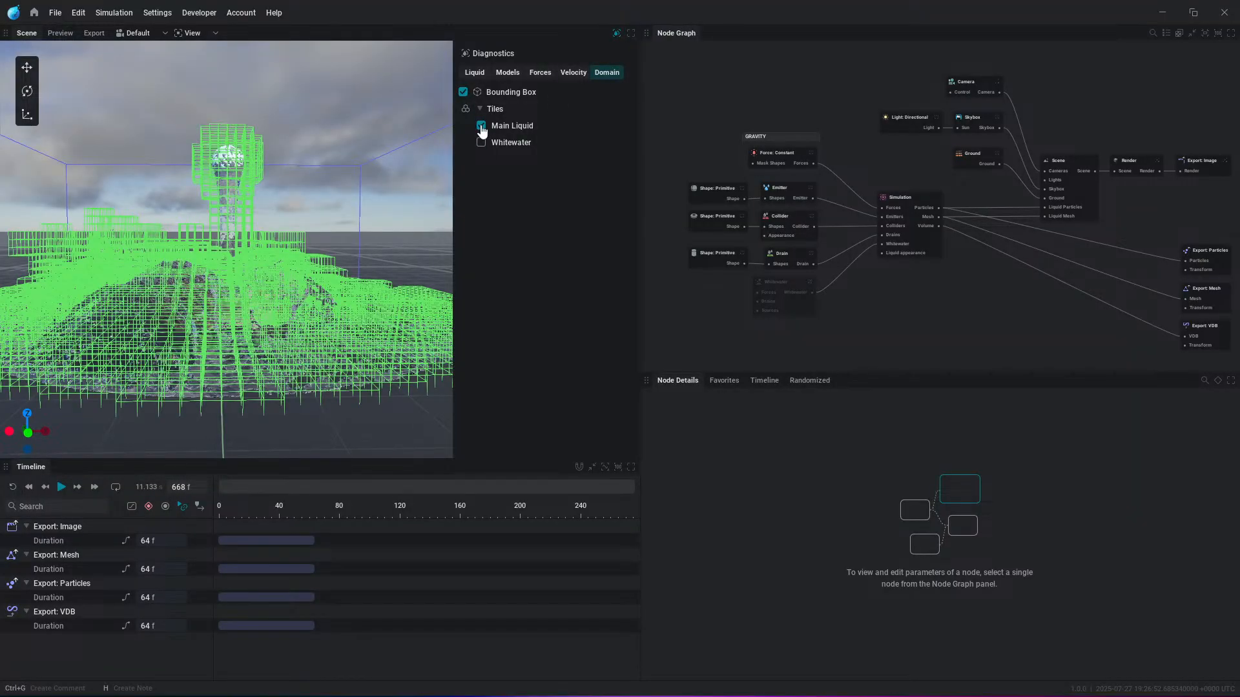
pyautogui.click(481, 127)
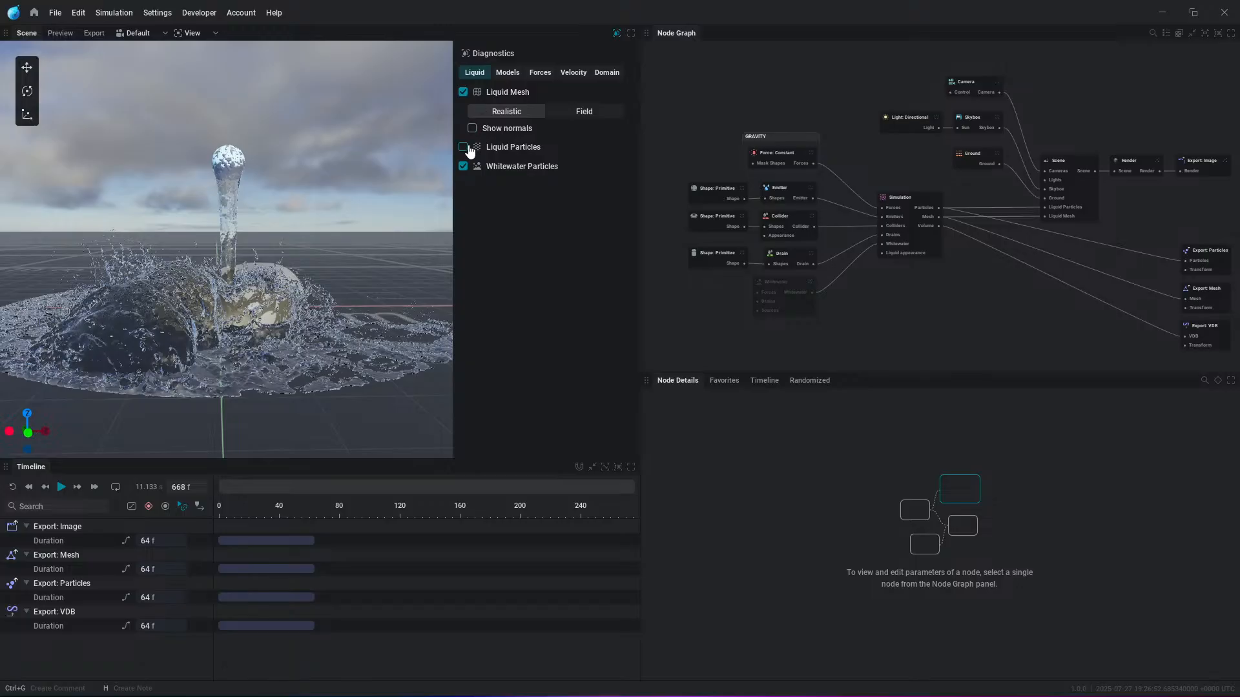
# Step: Display liquid particles instead of the liquid mesh, sized in pixels with a size of 1.478 pixels
pyautogui.click(463, 147)
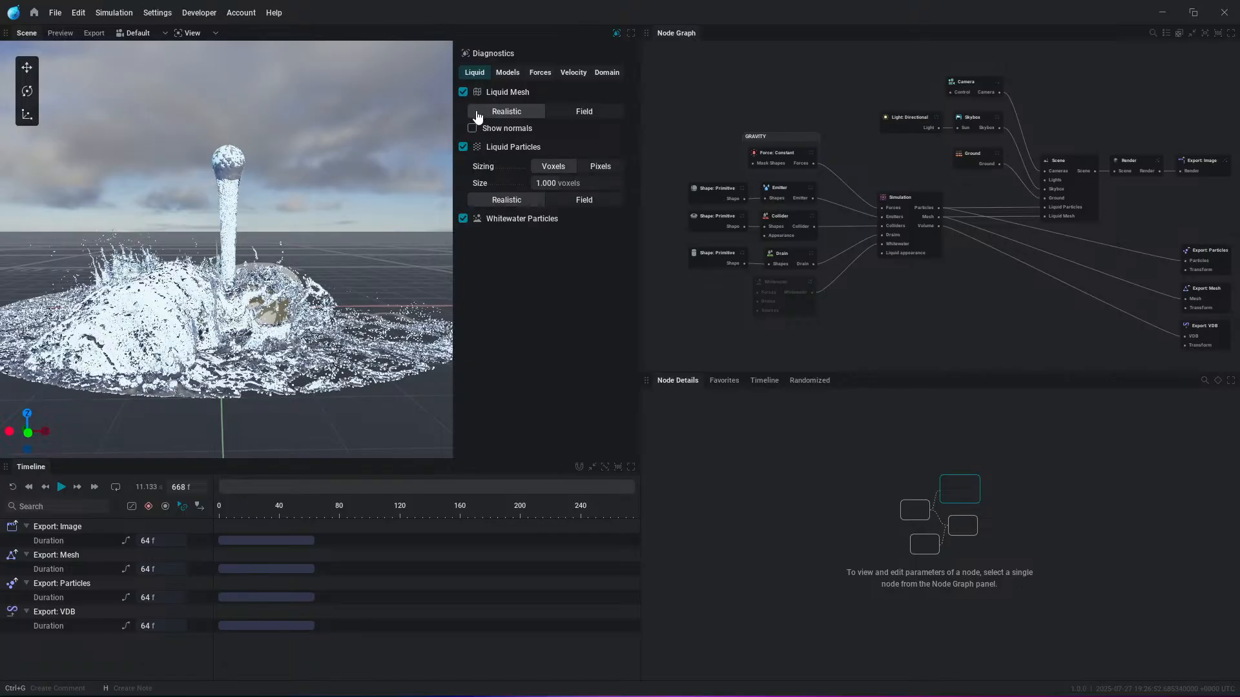
pyautogui.click(463, 92)
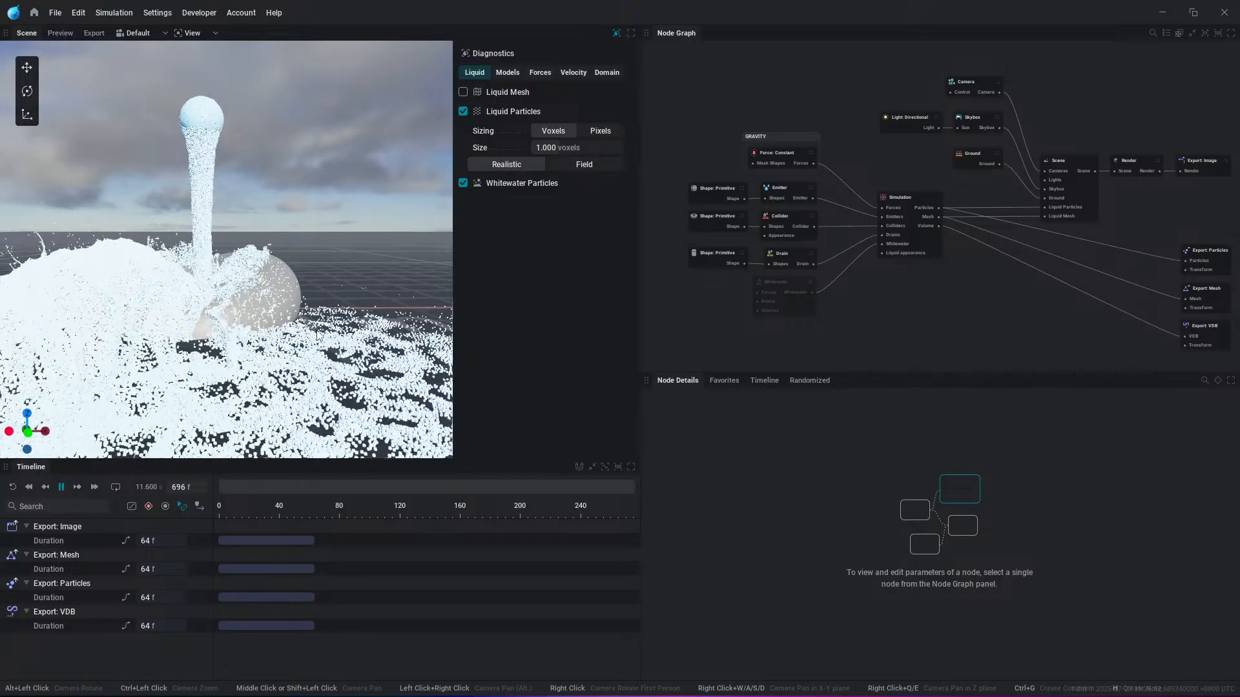
pyautogui.click(603, 132)
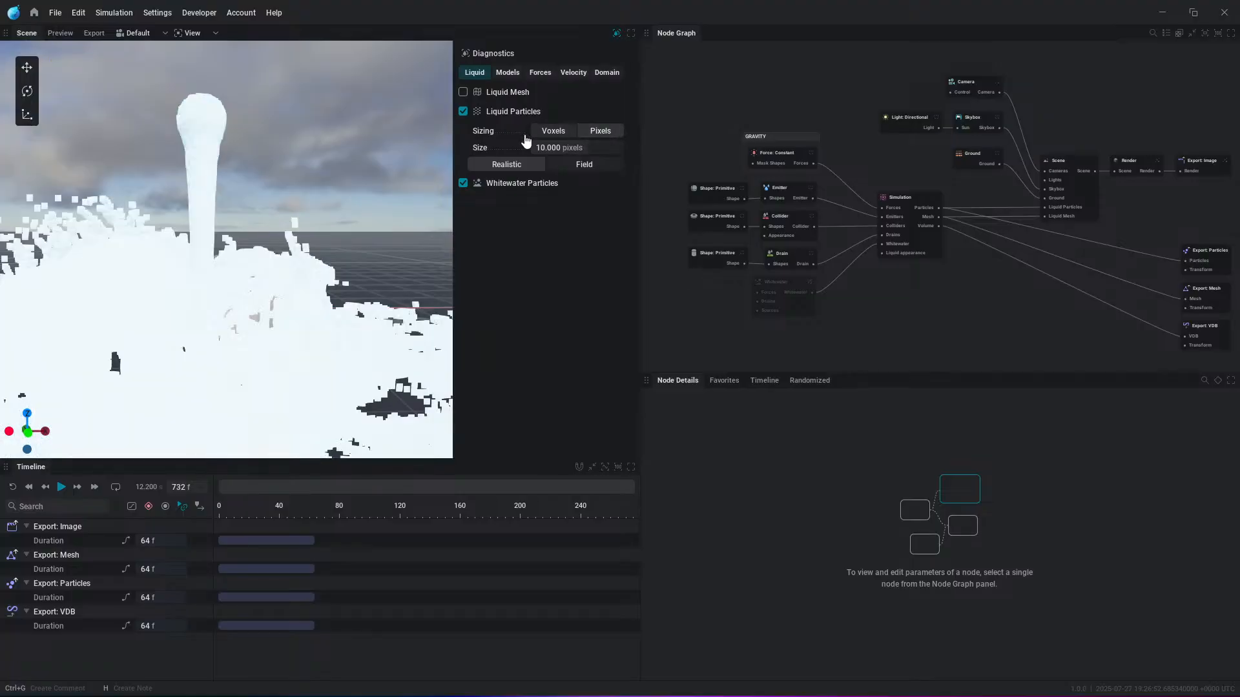
pyautogui.moveTo(569, 153); pyautogui.dragTo(537, 153)
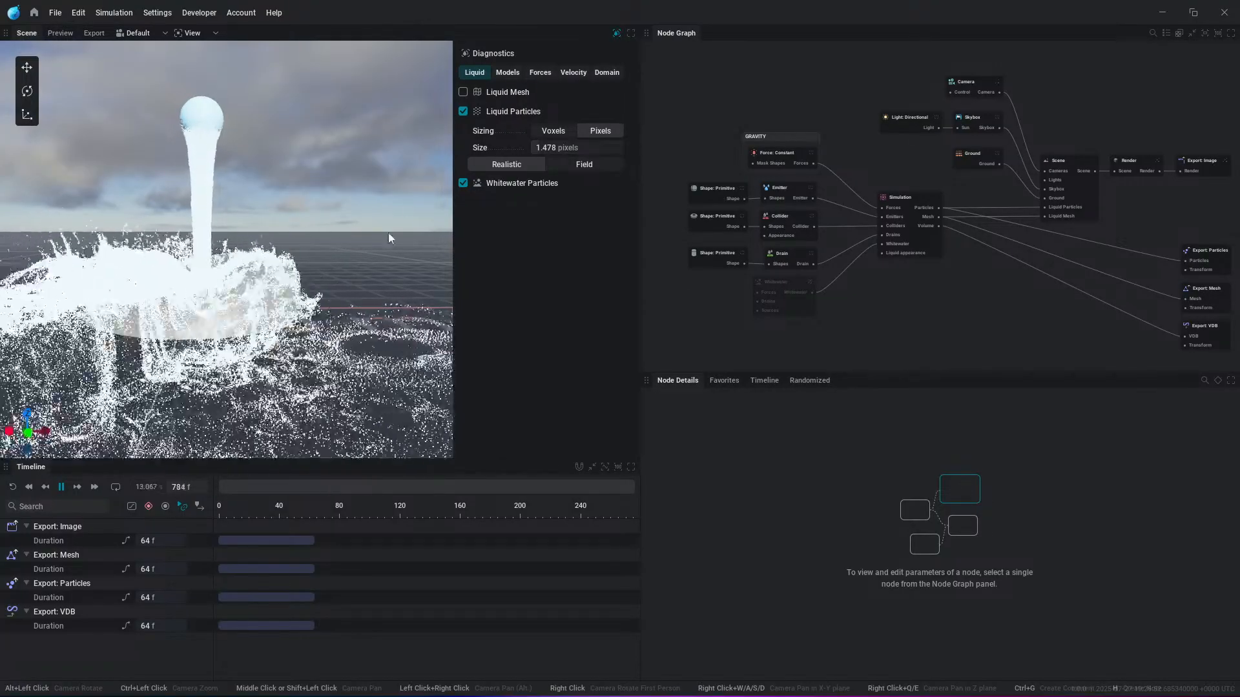
# Step: Turn off the liquid particles and view the Velocity diagnostics field with the simulation playing
pyautogui.click(463, 111)
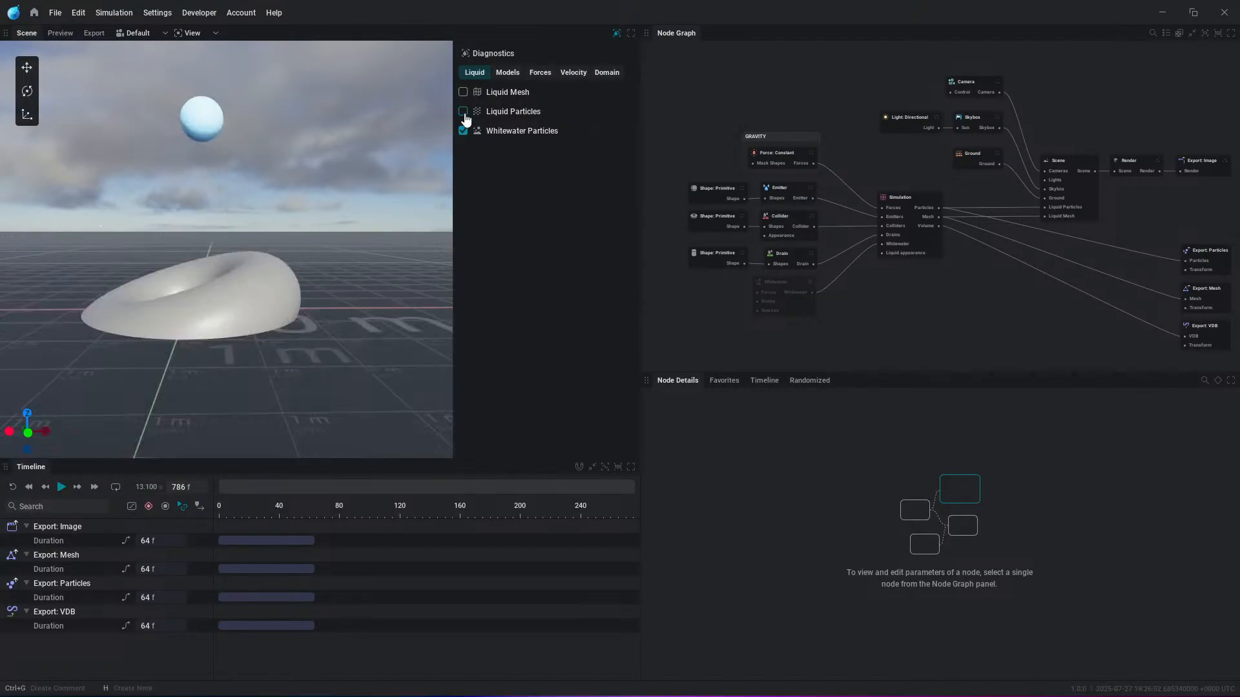
pyautogui.click(546, 74)
pyautogui.click(518, 73)
pyautogui.click(565, 74)
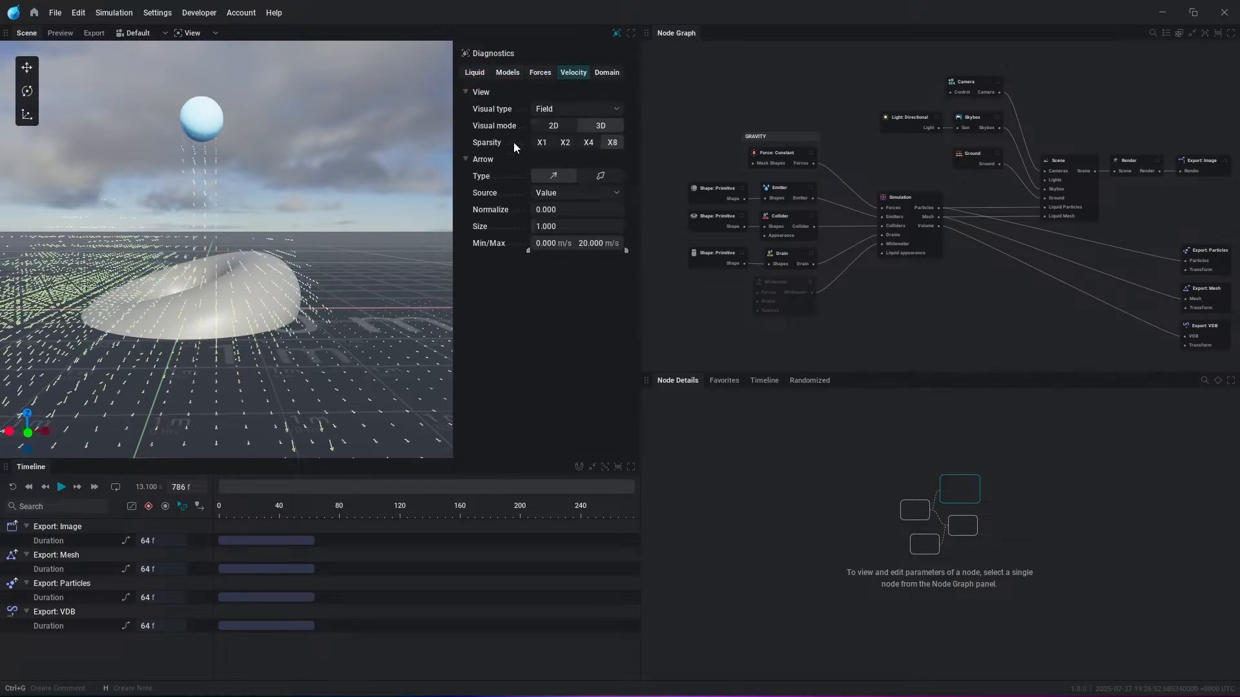
pyautogui.press('space')
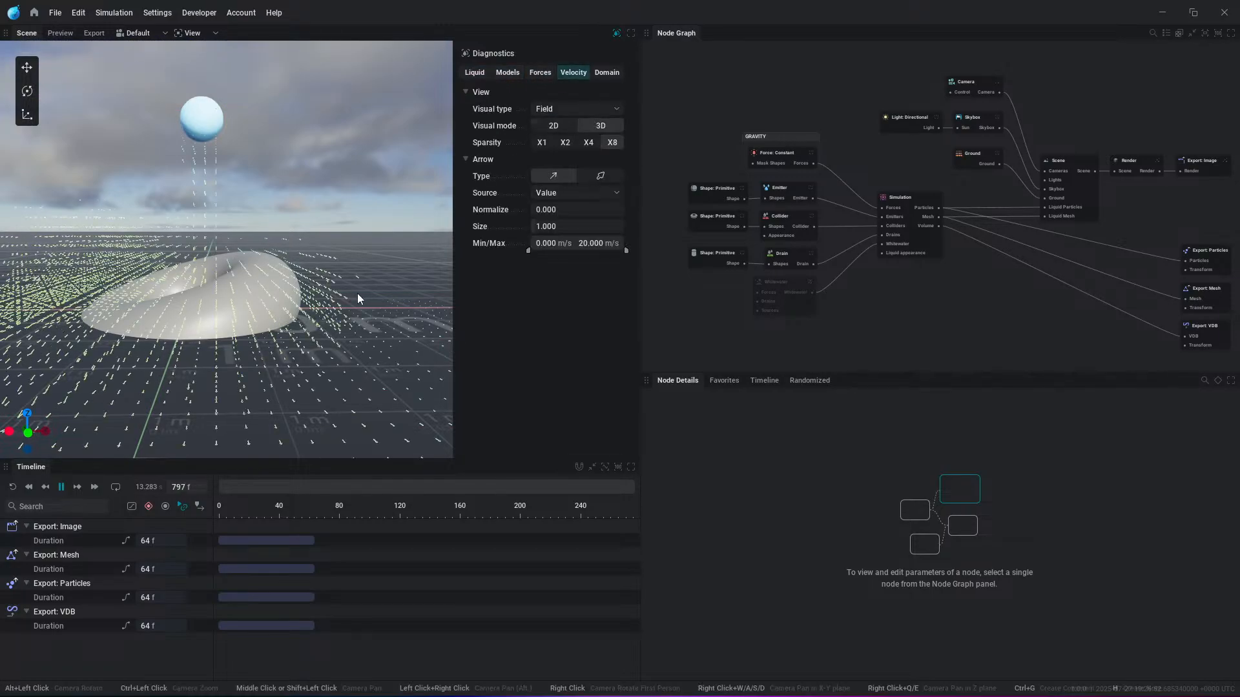
# Step: Turn the liquid mesh display back on and show the Velocity diagnostics over it
pyautogui.click(478, 74)
pyautogui.click(464, 93)
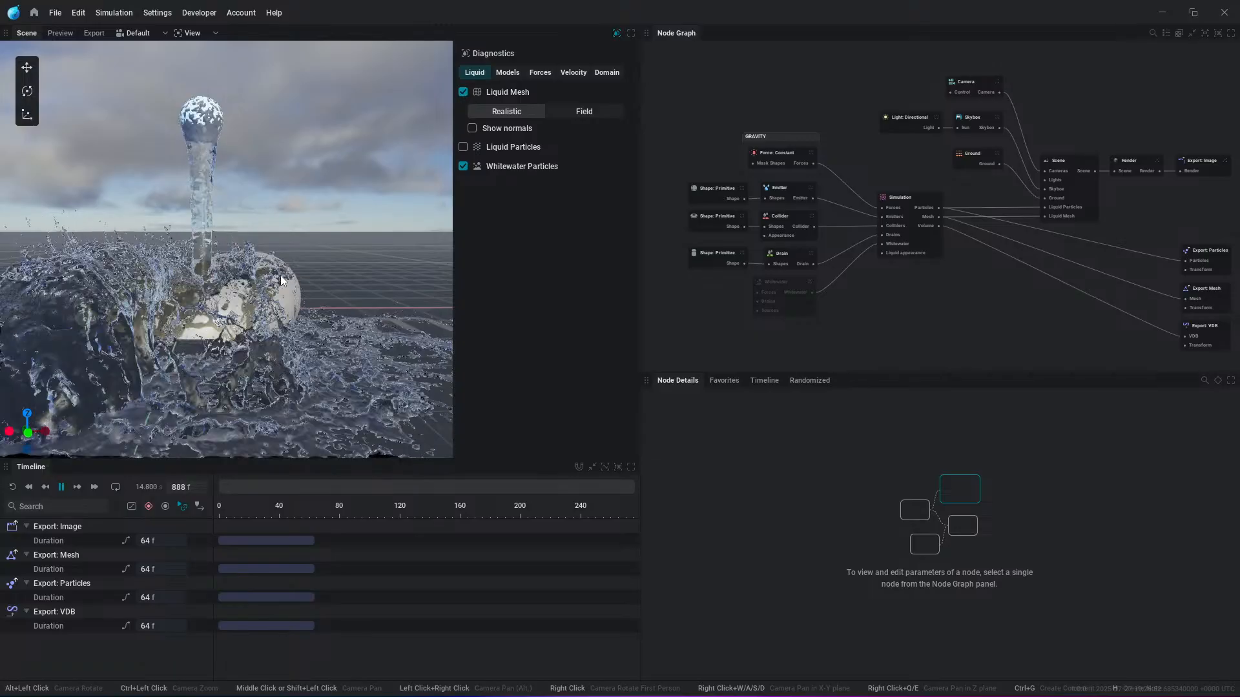
pyautogui.click(567, 74)
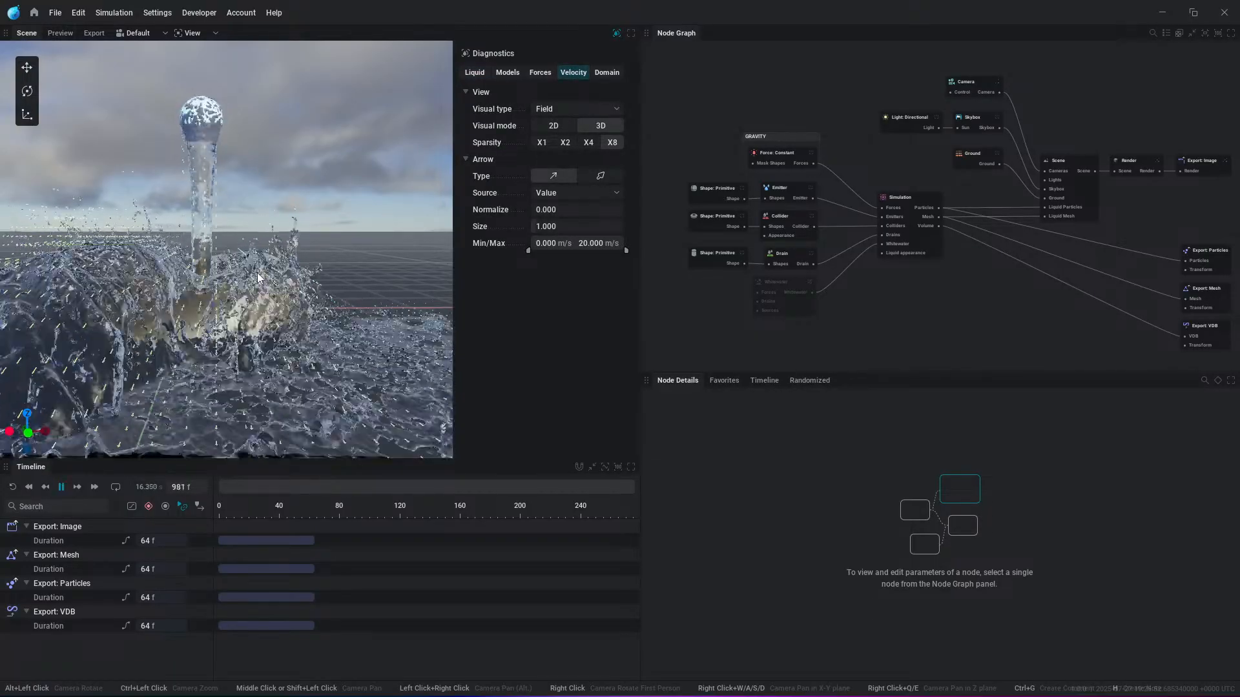
# Step: Examine the velocity arrows on the liquid surface up close with the simulation running
pyautogui.keyDown('alt'); pyautogui.moveTo(301, 310); pyautogui.dragTo(239, 302); pyautogui.keyUp('alt')
pyautogui.scroll(3, 219, 291)
pyautogui.moveTo(52, 252); pyautogui.dragTo(141, 276, button='middle')
pyautogui.scroll(5, 143, 275)
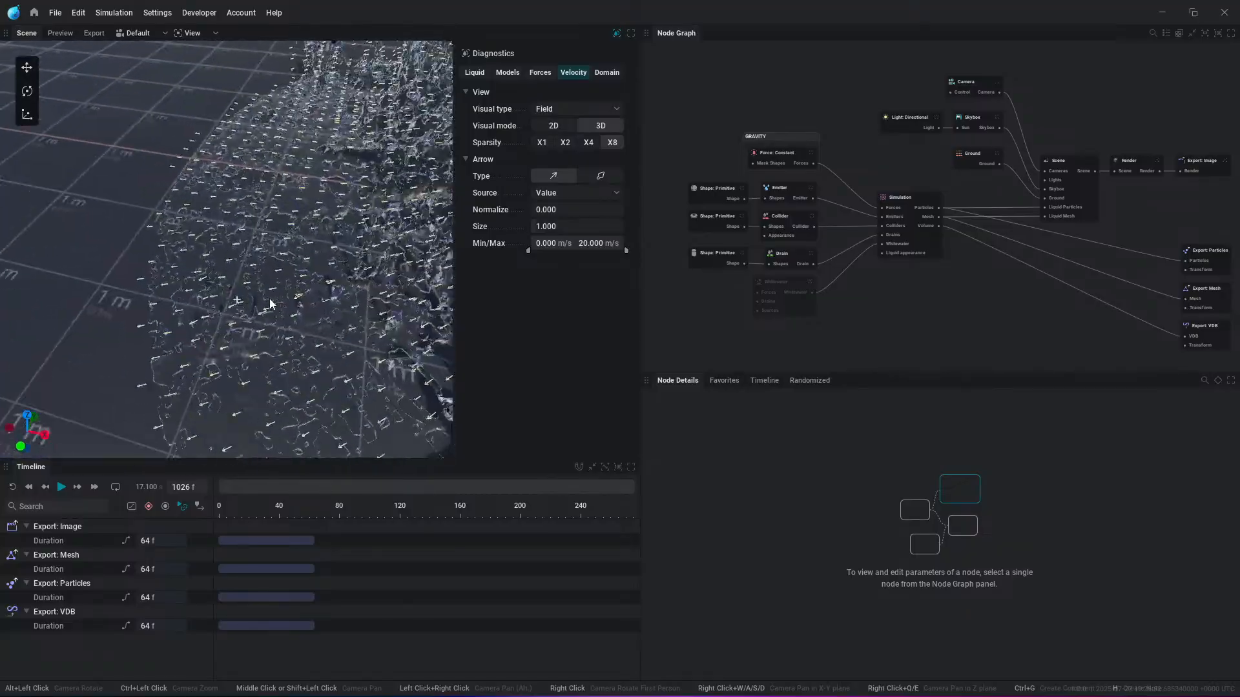
pyautogui.press('space')
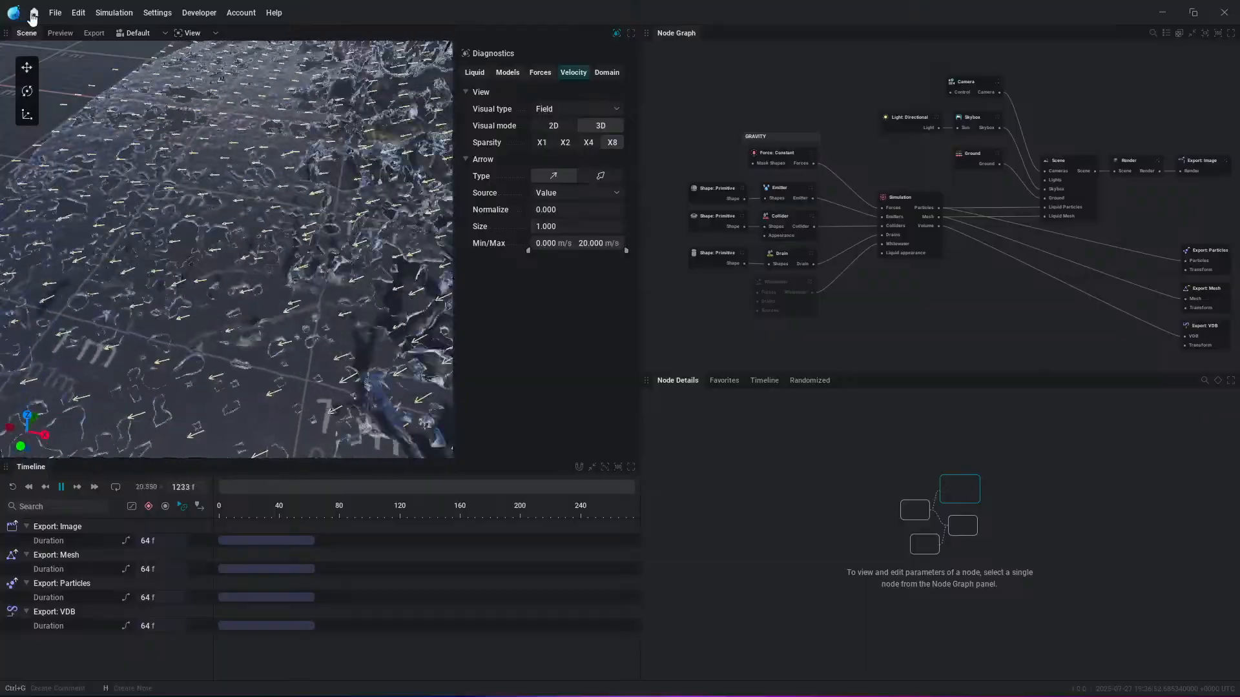
# Step: Pause the simulation and set the velocity arrows' Normalize to 0.977 and Size to 1.600
pyautogui.press('space')
pyautogui.moveTo(562, 211)
pyautogui.mouseDown()
pyautogui.moveTo(584, 225)
pyautogui.moveTo(572, 225)
pyautogui.mouseUp()
pyautogui.scroll(-10, 387, 193)
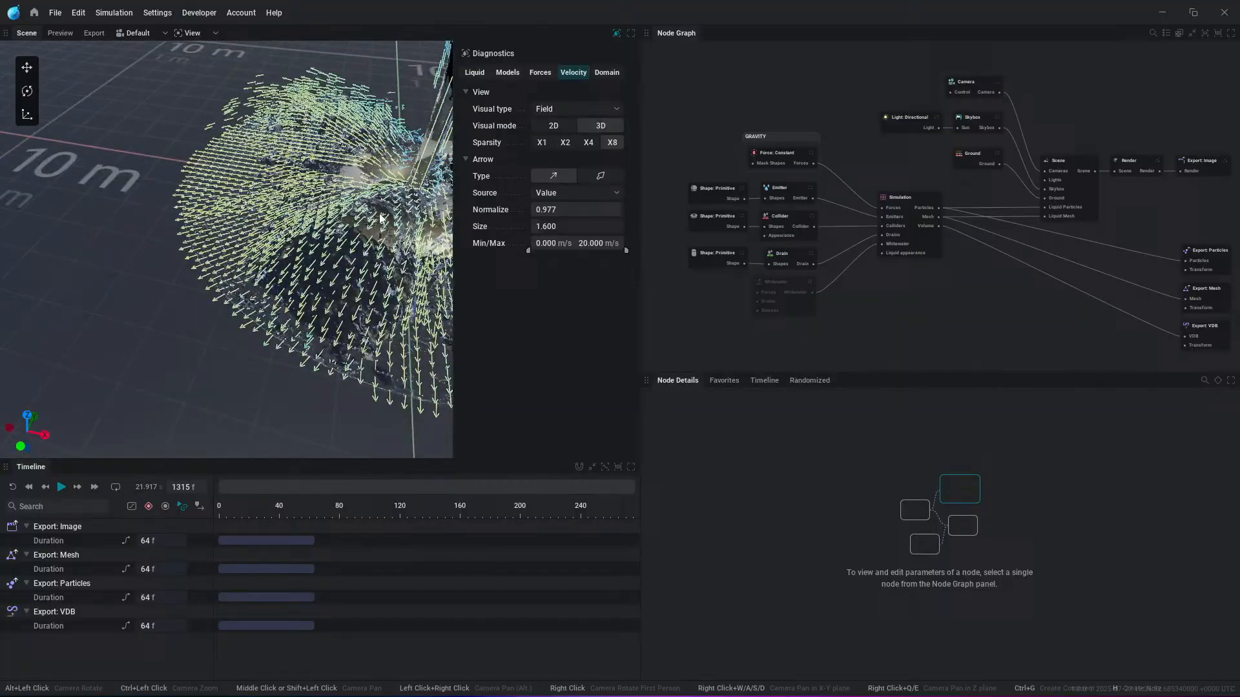
pyautogui.keyDown('alt'); pyautogui.moveTo(381, 219); pyautogui.dragTo(502, 121); pyautogui.keyUp('alt')
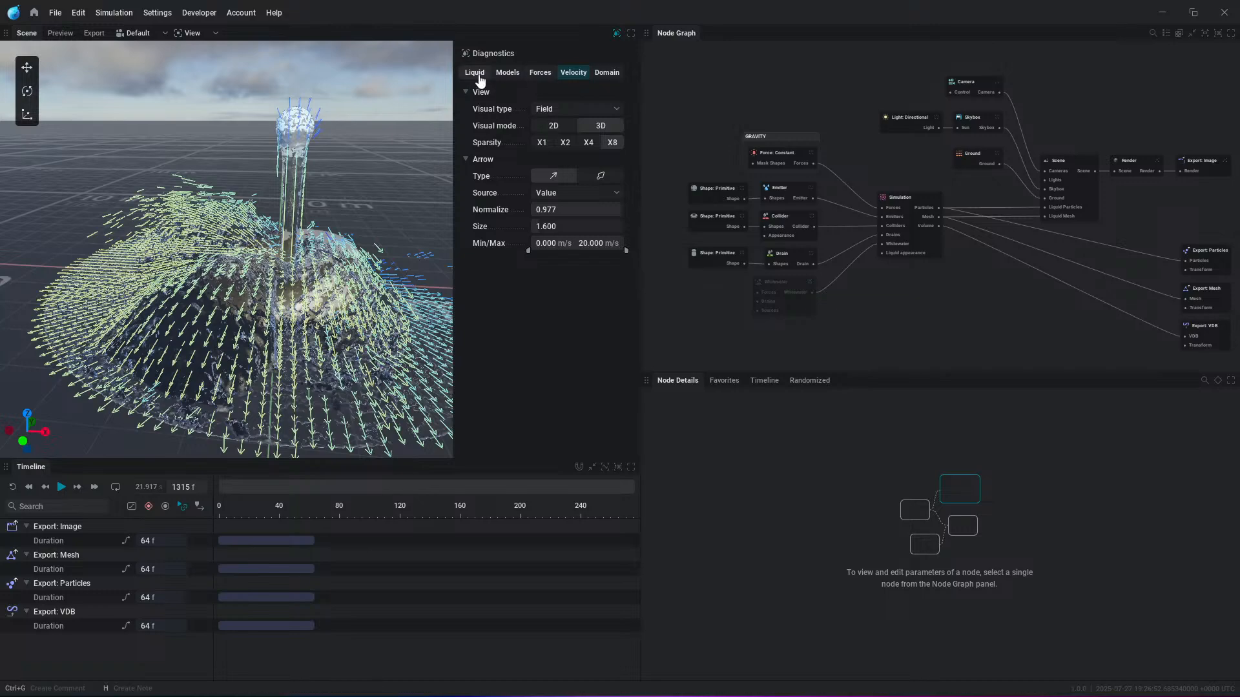
# Step: Open the Models diagnostics, add an Import node and connect its Geometry output to the Collider's Shapes input
pyautogui.click(501, 75)
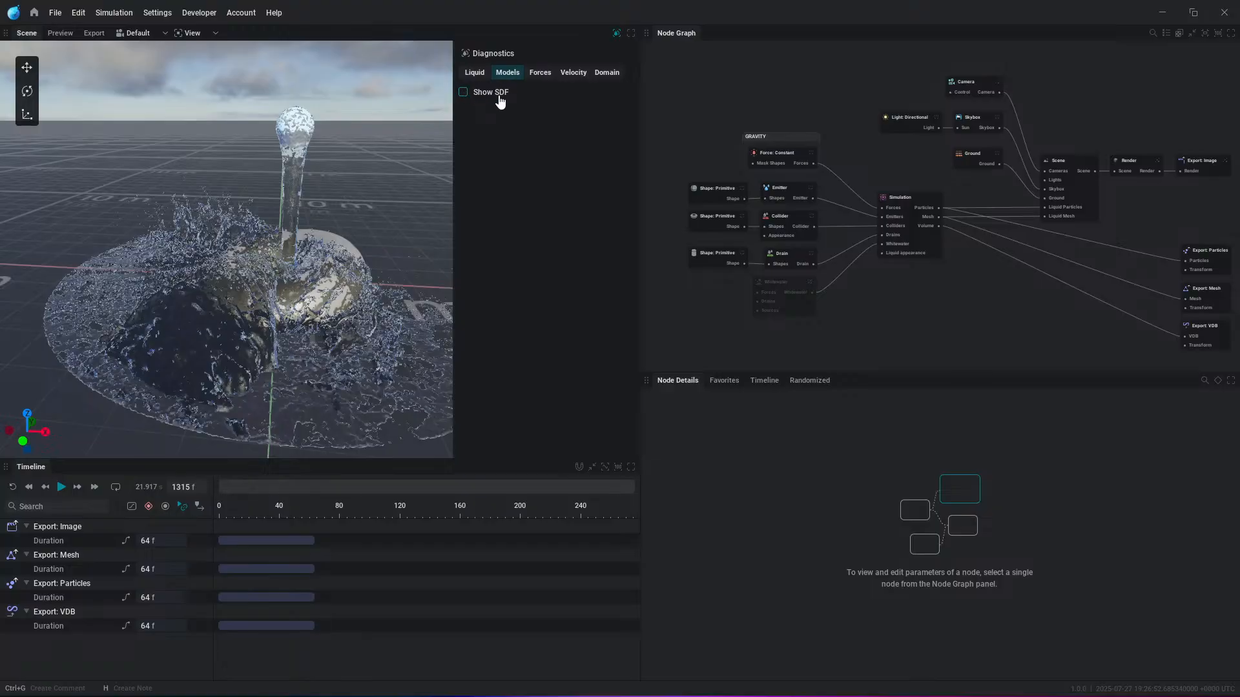
pyautogui.moveTo(923, 301); pyautogui.dragTo(1017, 223, button='middle')
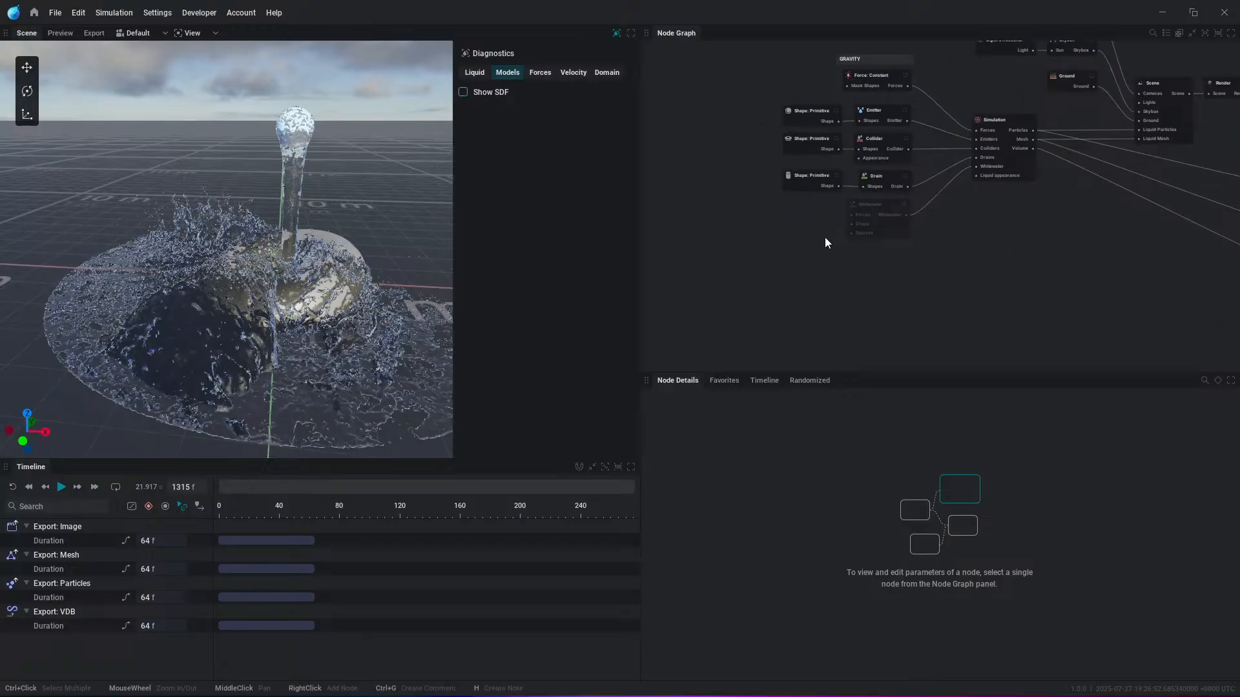
pyautogui.rightClick(824, 237)
pyautogui.click(781, 254)
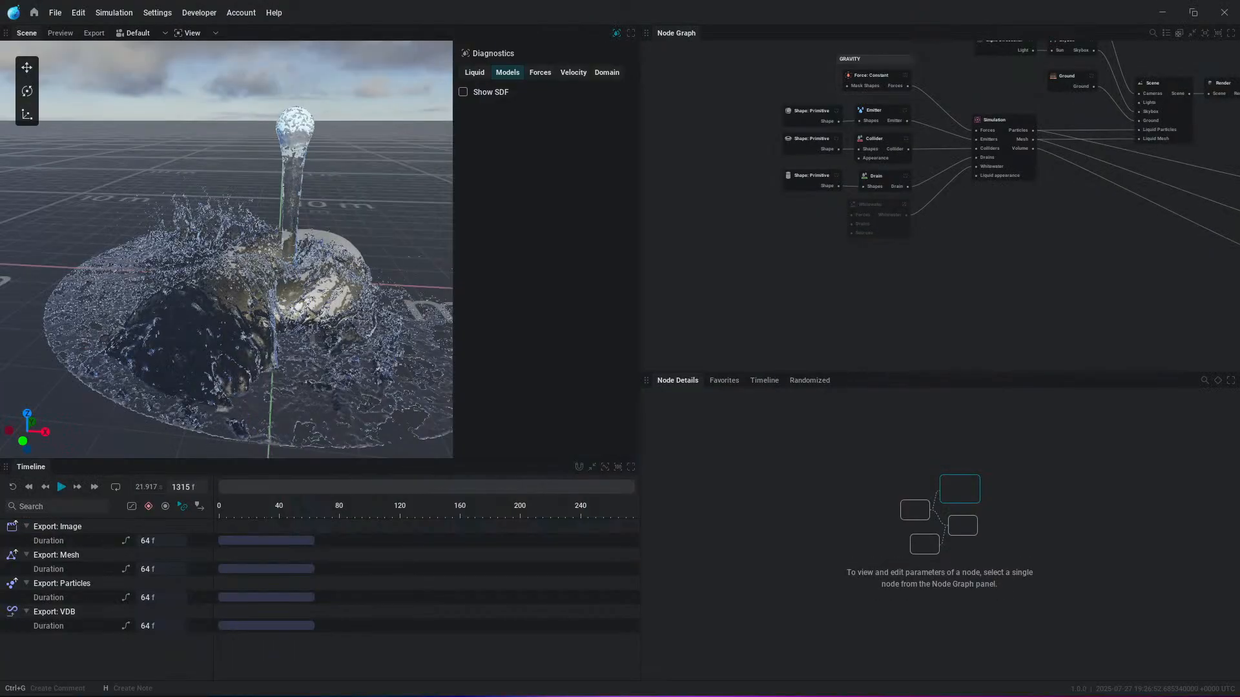
pyautogui.moveTo(784, 297); pyautogui.dragTo(859, 148)
# Step: Show the SDF in the Models diagnostics and examine the imported hot dog collider's SDF surface from several angles
pyautogui.click(463, 93)
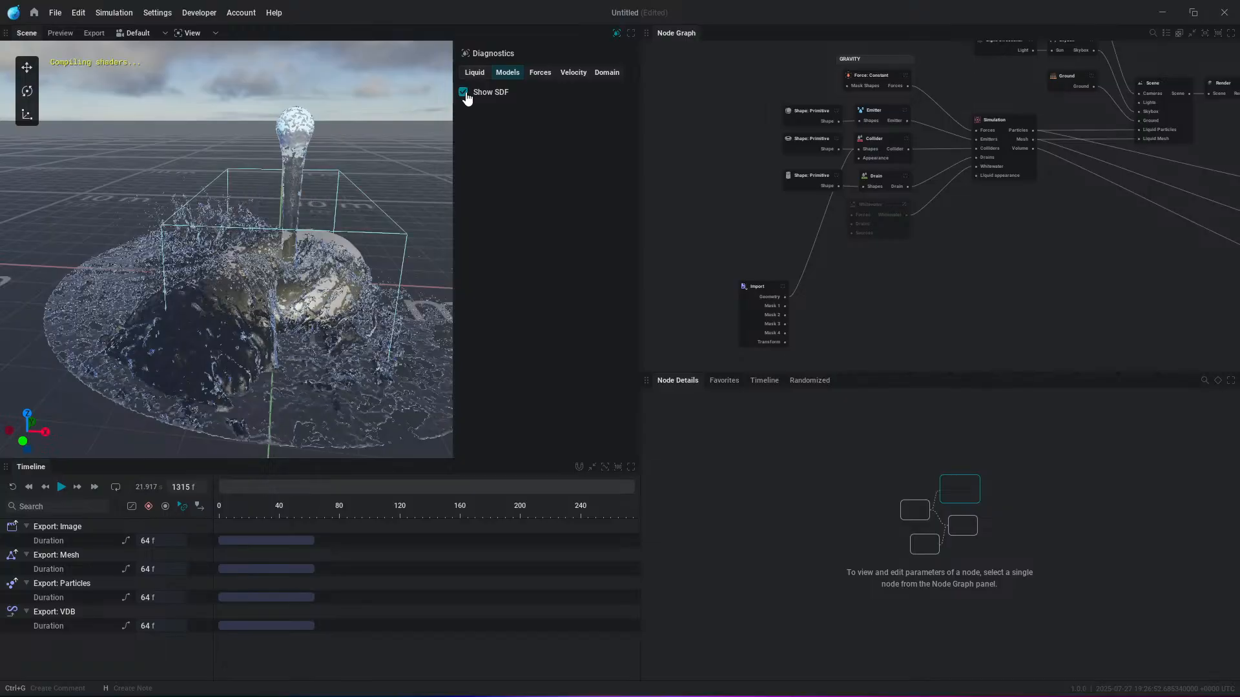
pyautogui.scroll(5, 391, 184)
pyautogui.keyDown('alt'); pyautogui.moveTo(362, 242); pyautogui.dragTo(303, 226); pyautogui.keyUp('alt')
pyautogui.scroll(3, 327, 203)
pyautogui.moveTo(281, 261); pyautogui.dragTo(331, 299, button='middle')
pyautogui.moveTo(331, 296)
pyautogui.keyDown('alt'); pyautogui.mouseDown()
pyautogui.moveTo(345, 249)
pyautogui.moveTo(374, 243)
pyautogui.moveTo(378, 268)
pyautogui.moveTo(331, 296)
pyautogui.mouseUp(); pyautogui.keyUp('alt')
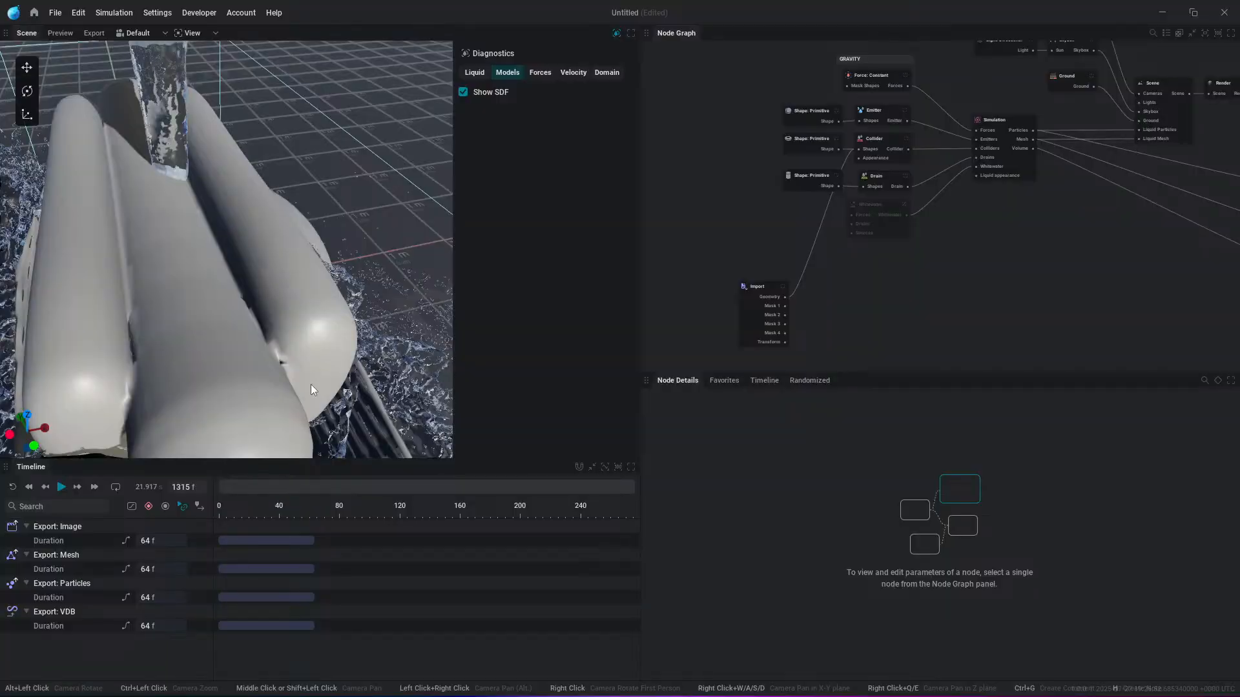
pyautogui.scroll(5, 255, 352)
pyautogui.scroll(-4, 257, 341)
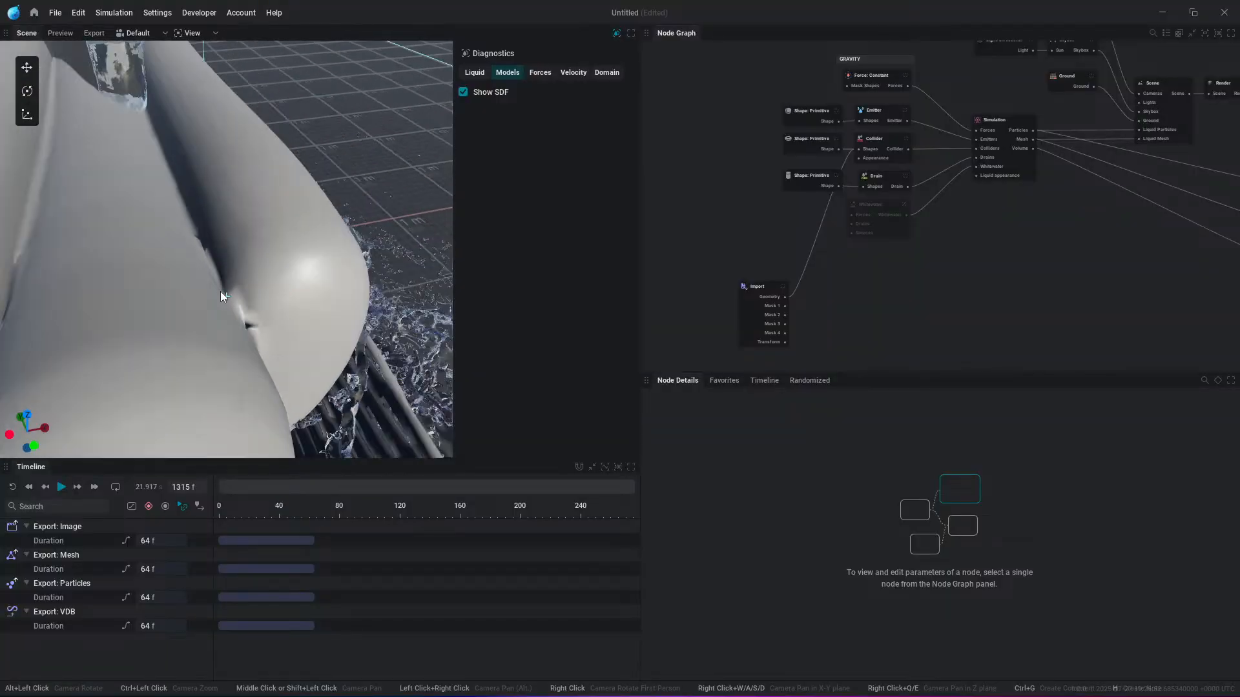
pyautogui.keyDown('alt'); pyautogui.moveTo(221, 292); pyautogui.dragTo(292, 269); pyautogui.keyUp('alt')
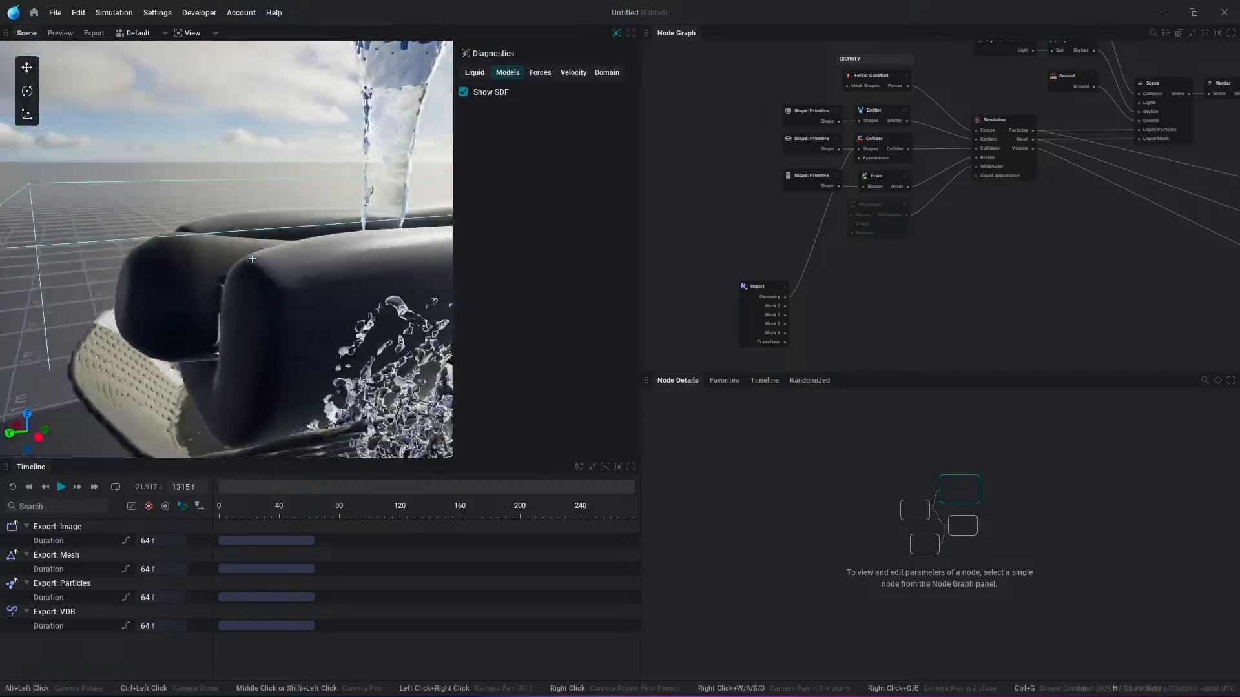
# Step: Run the simulation over the imported collider, pause it and toggle the SDF display off and on
pyautogui.press('space')
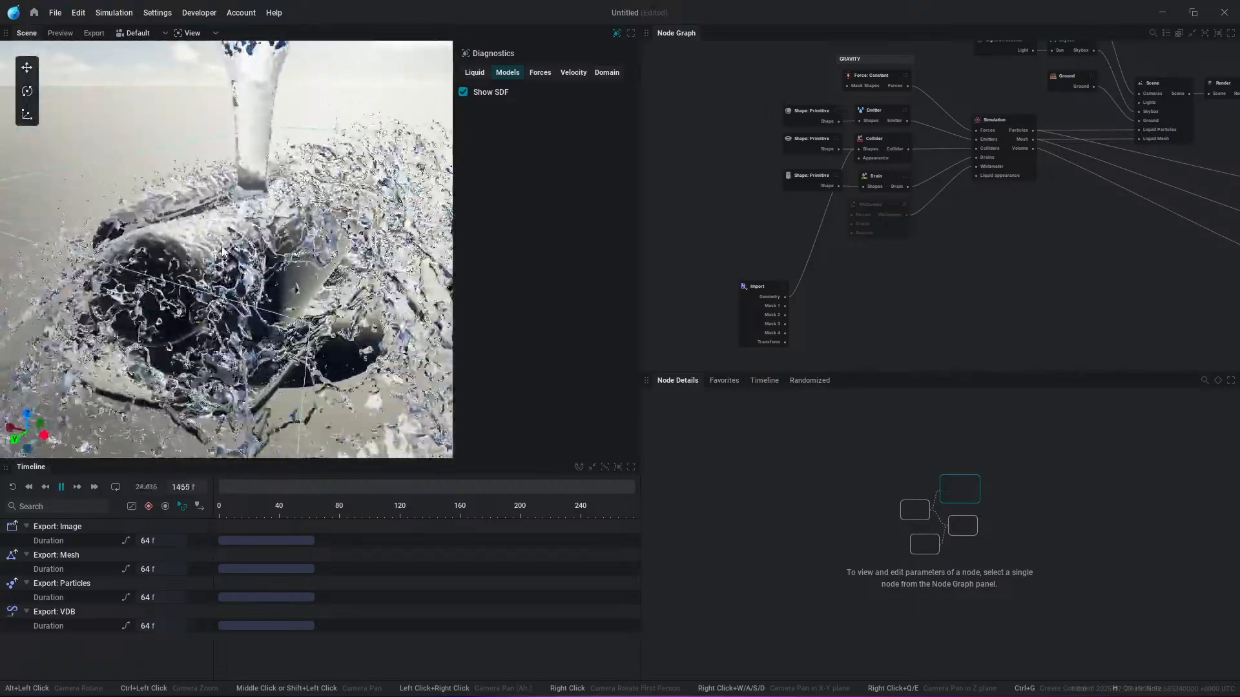
pyautogui.press('space')
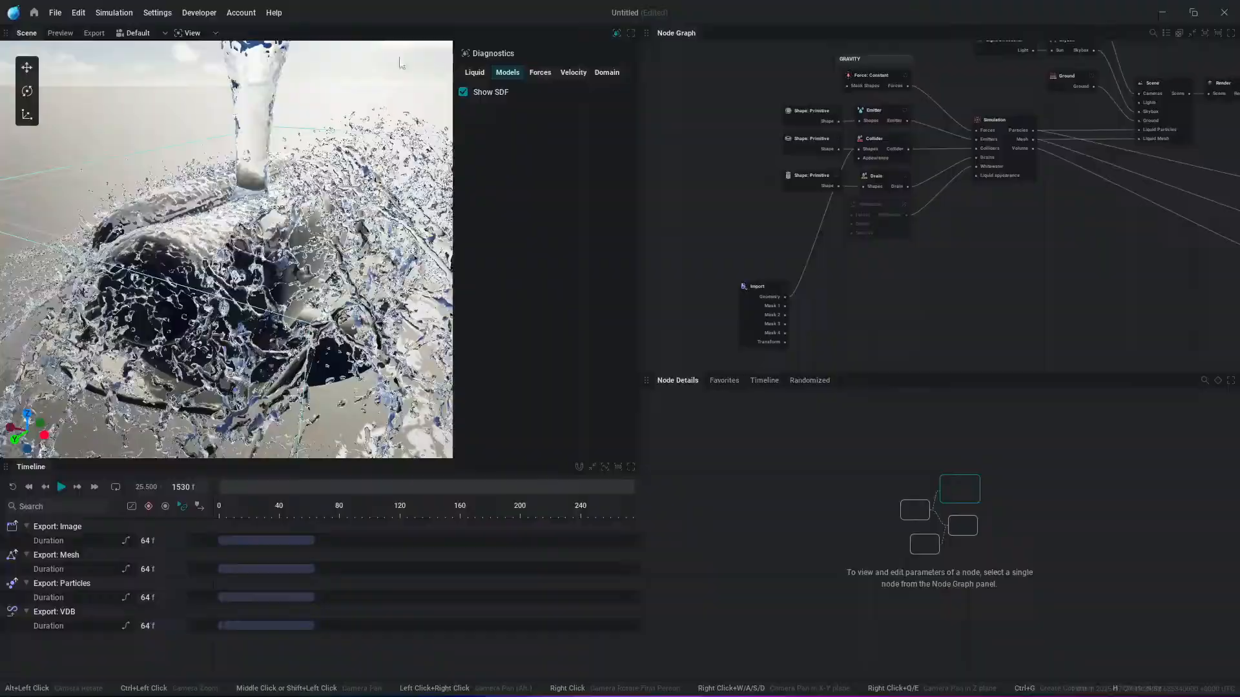
pyautogui.click(465, 93)
pyautogui.click(465, 92)
# Step: Switch to the Liquid diagnostics and examine the splash around the imported collider
pyautogui.click(475, 72)
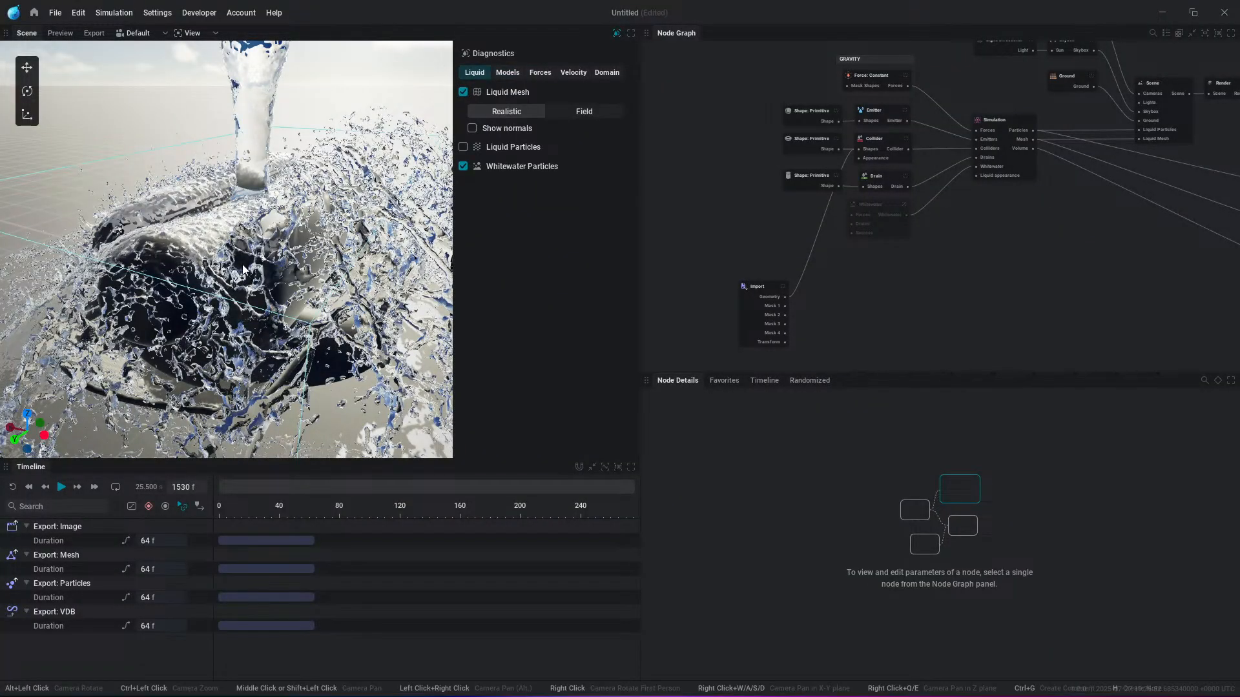
pyautogui.keyDown('alt'); pyautogui.moveTo(224, 266); pyautogui.dragTo(368, 220); pyautogui.keyUp('alt')
pyautogui.moveTo(197, 334); pyautogui.dragTo(408, 329, button='middle')
pyautogui.keyDown('alt'); pyautogui.moveTo(162, 275); pyautogui.dragTo(185, 321); pyautogui.keyUp('alt')
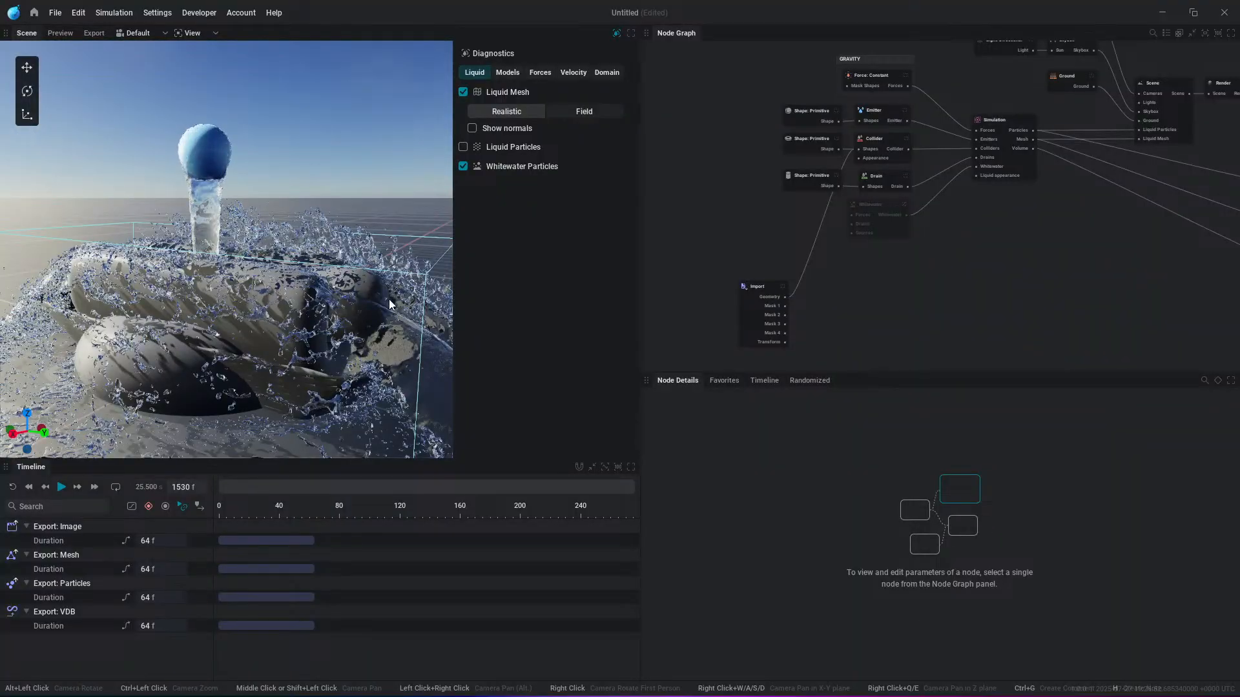
# Step: Set the Import node's Relative Resolution to 63.3307 %
pyautogui.moveTo(740, 309); pyautogui.dragTo(745, 268)
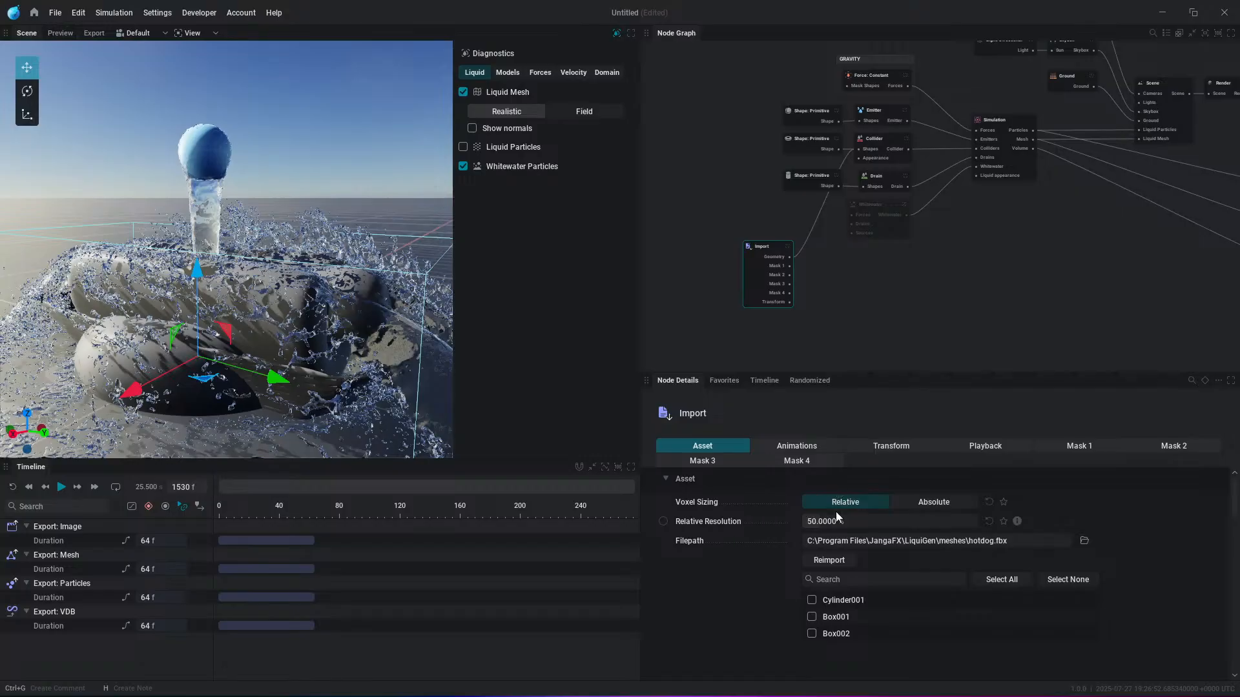
pyautogui.moveTo(849, 522)
pyautogui.mouseDown()
pyautogui.moveTo(933, 522)
pyautogui.moveTo(856, 520)
pyautogui.mouseUp()
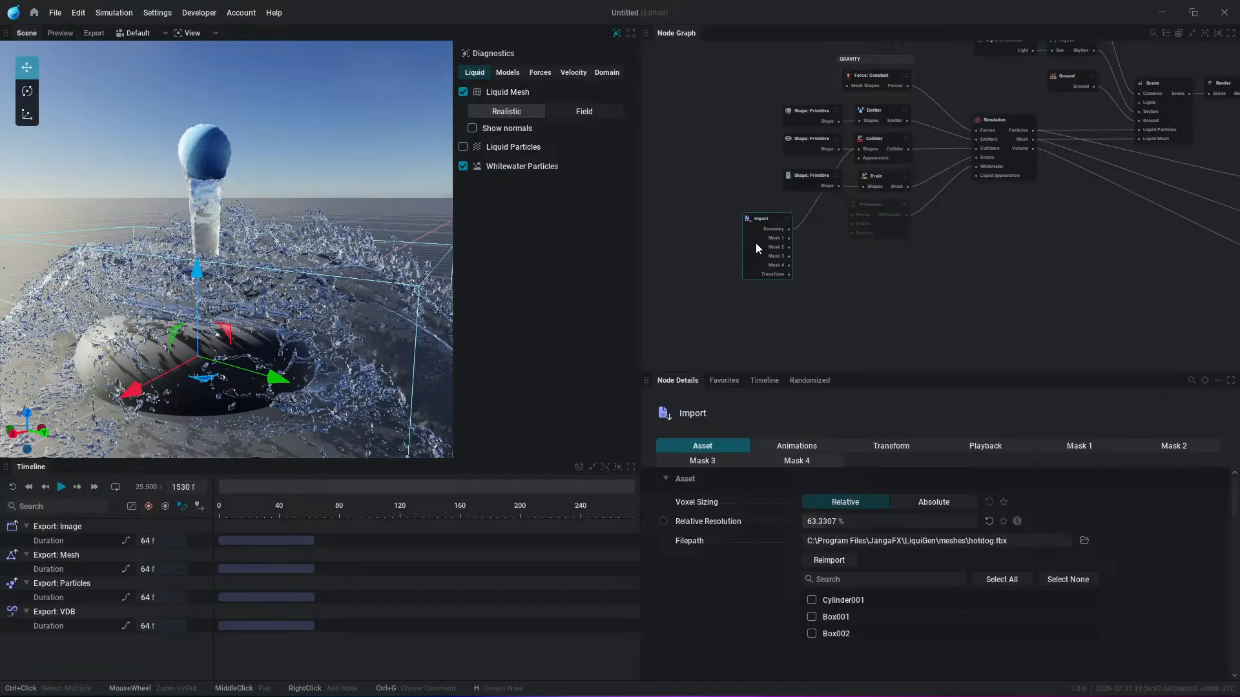
# Step: Delete the Import node, run the simulation from the start and pause it at frame 137
pyautogui.press('Delete')
pyautogui.press('space')
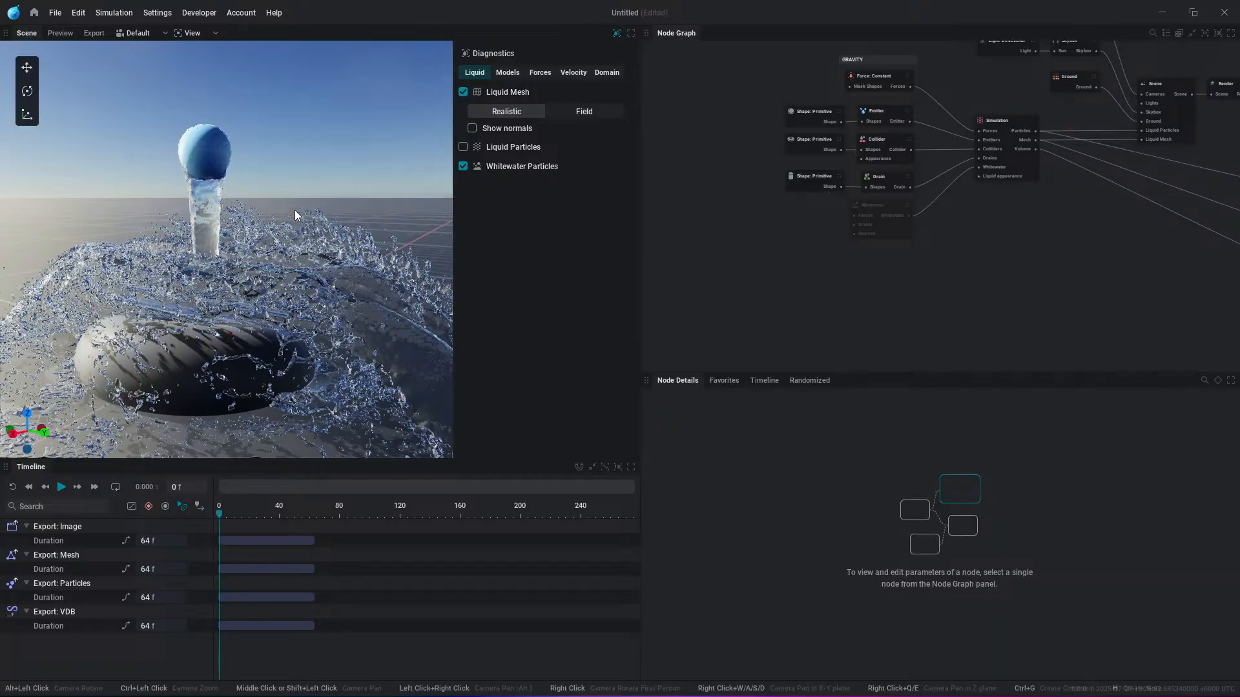
pyautogui.press('space')
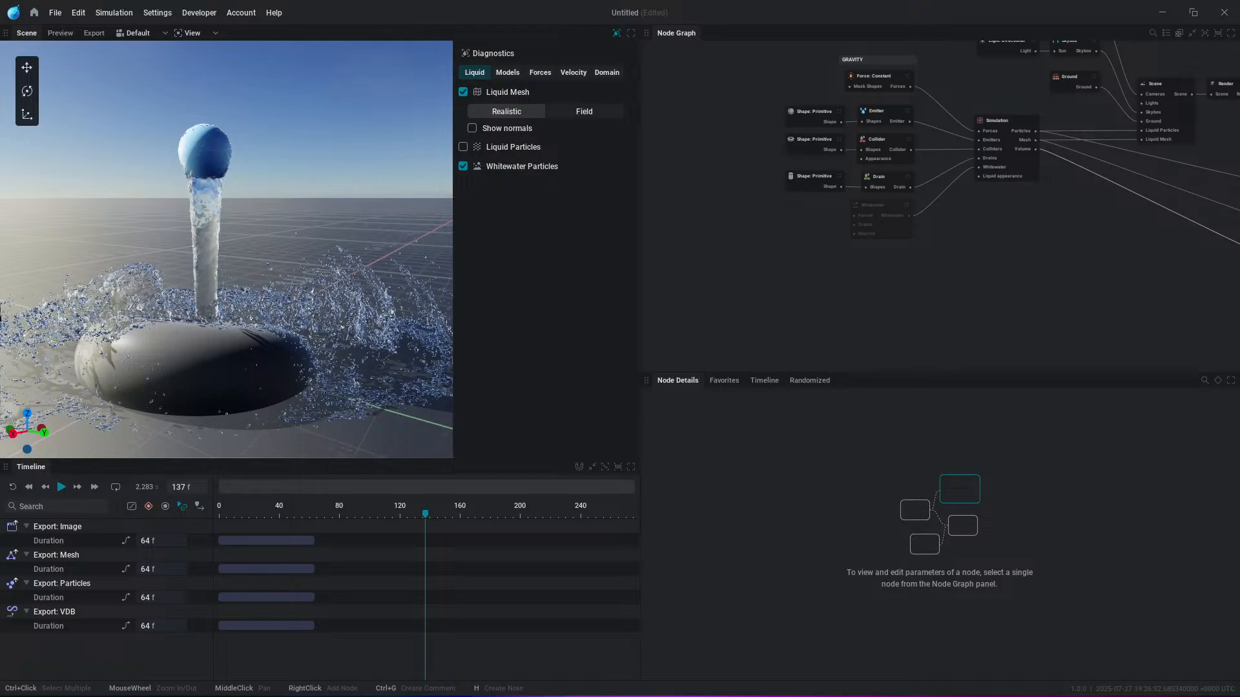
# Step: Close the scene diagnostics and turn on path tracing in the scene view
pyautogui.click(617, 33)
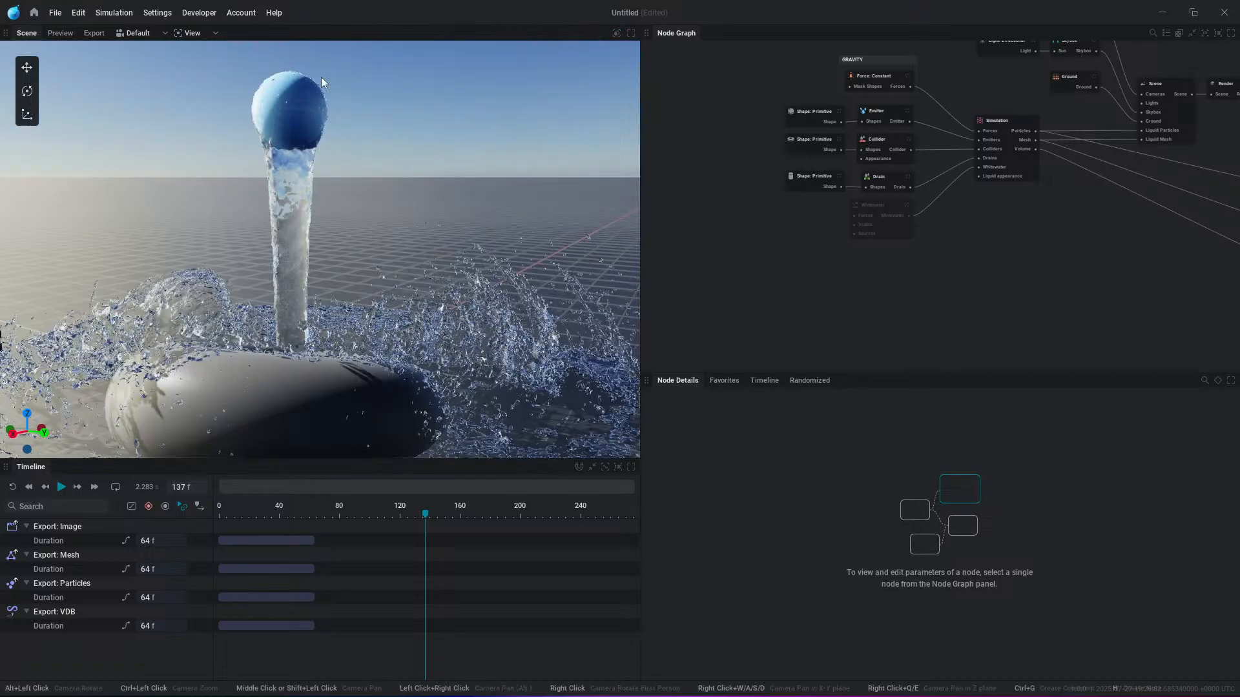
pyautogui.click(208, 35)
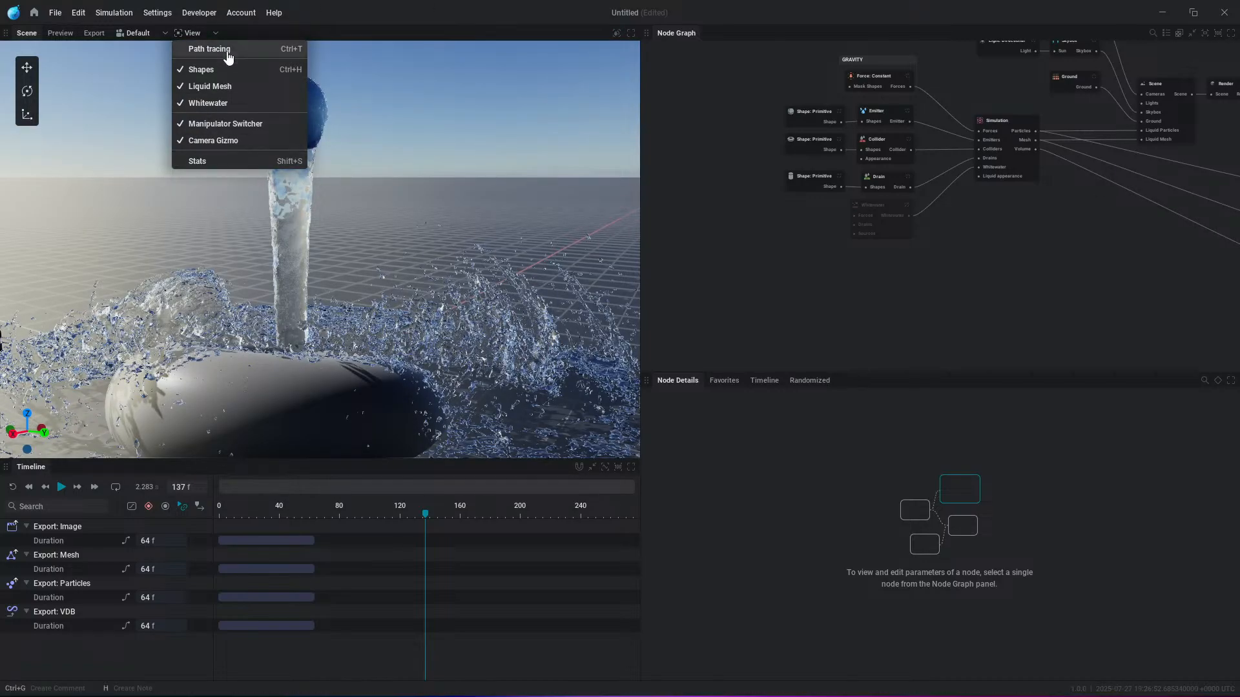
pyautogui.click(215, 51)
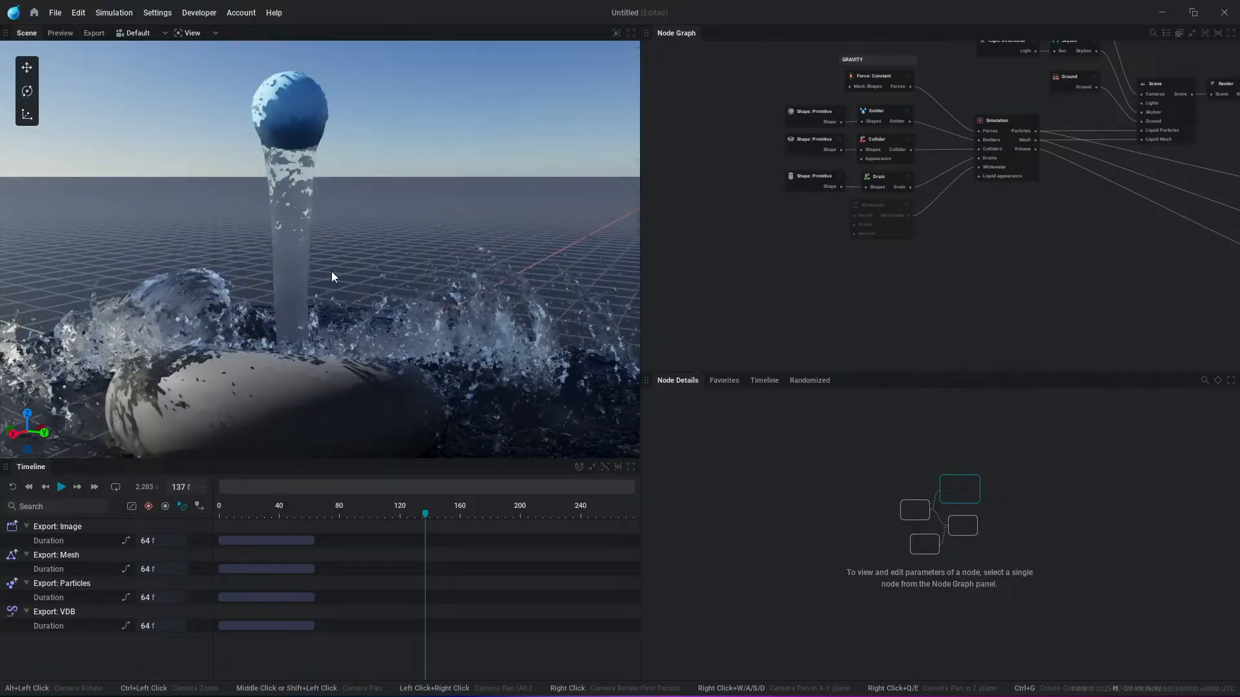
pyautogui.keyDown('alt'); pyautogui.moveTo(339, 288); pyautogui.dragTo(394, 288); pyautogui.keyUp('alt')
pyautogui.moveTo(242, 323); pyautogui.dragTo(290, 319, button='middle')
pyautogui.scroll(2, 289, 319)
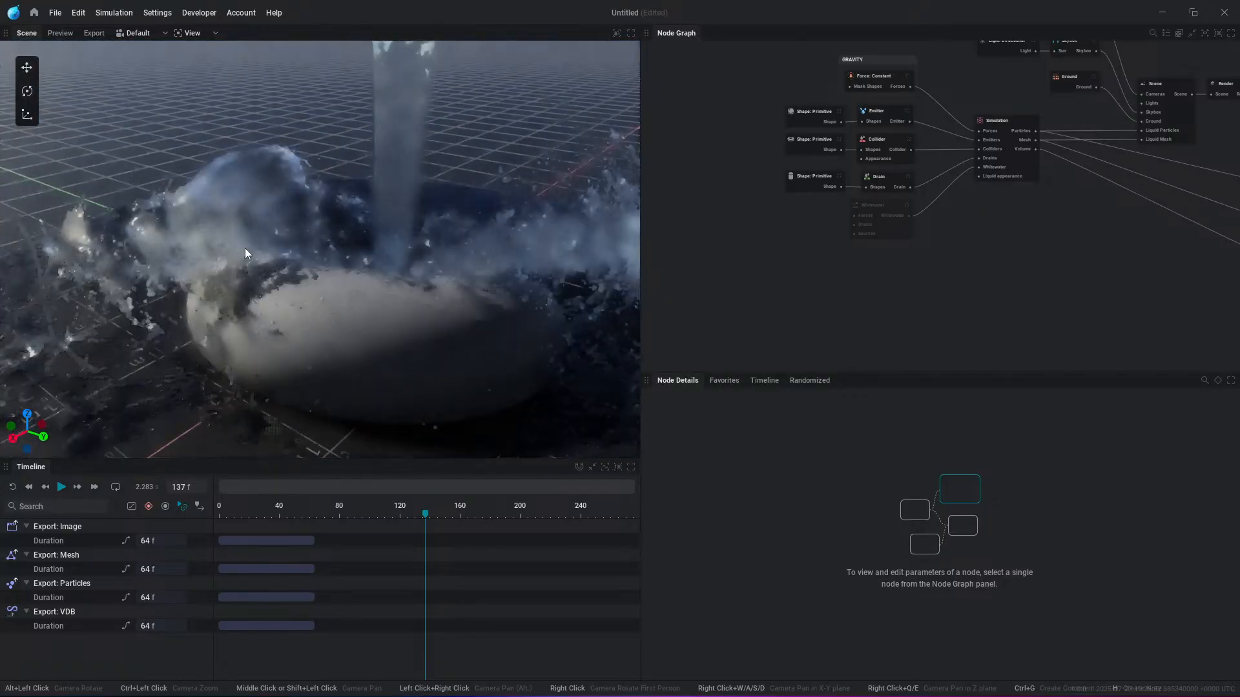
# Step: Turn off the denoiser in the Render node's Path Tracer settings and check the path-traced liquid
pyautogui.moveTo(1147, 134); pyautogui.dragTo(919, 200, button='middle')
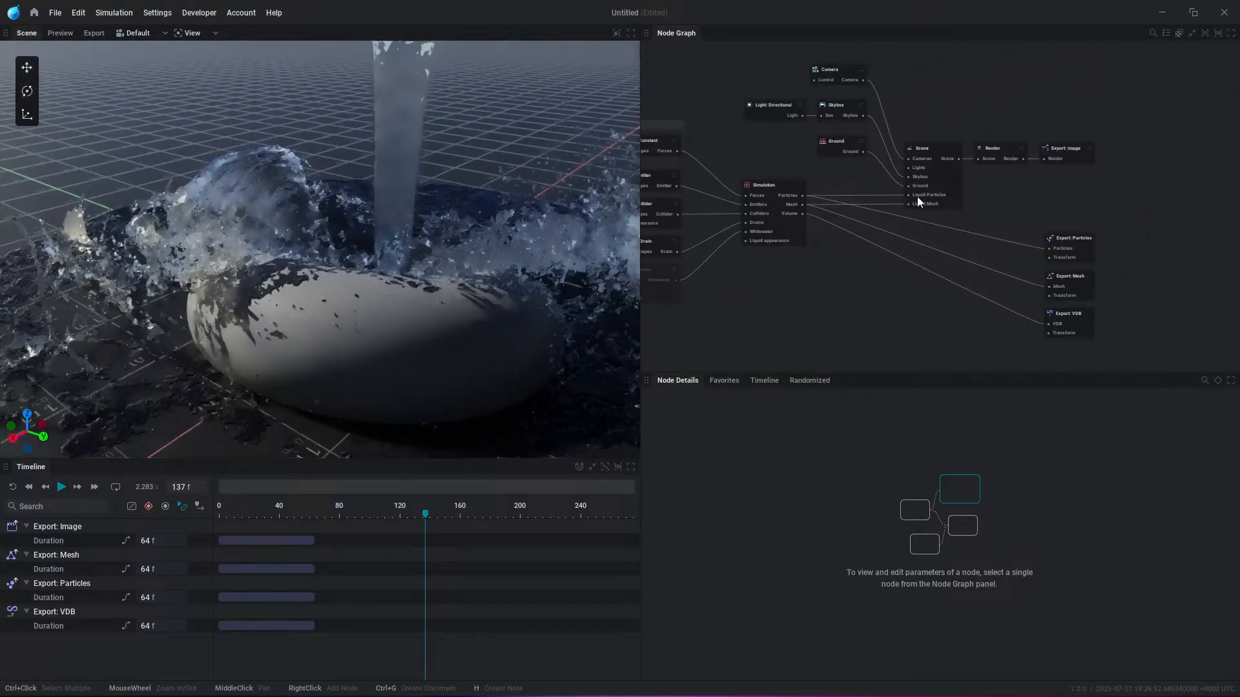
pyautogui.scroll(7, 1011, 131)
pyautogui.click(941, 178)
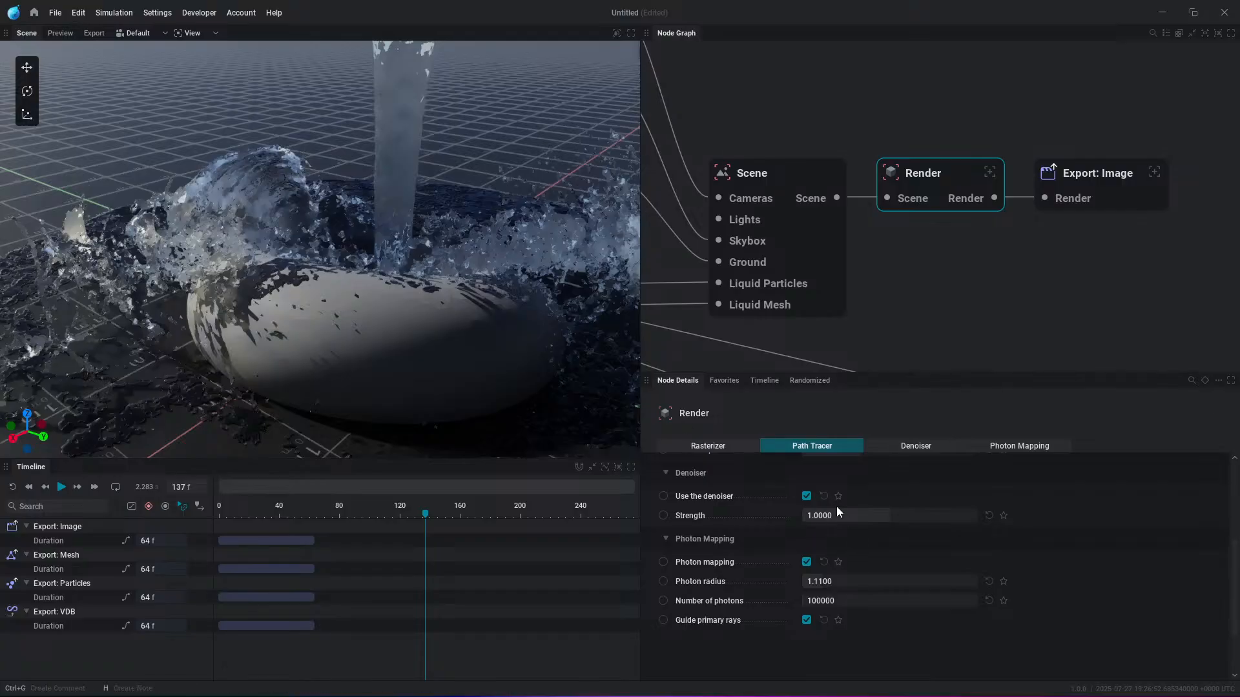
pyautogui.click(891, 445)
pyautogui.scroll(3, 835, 543)
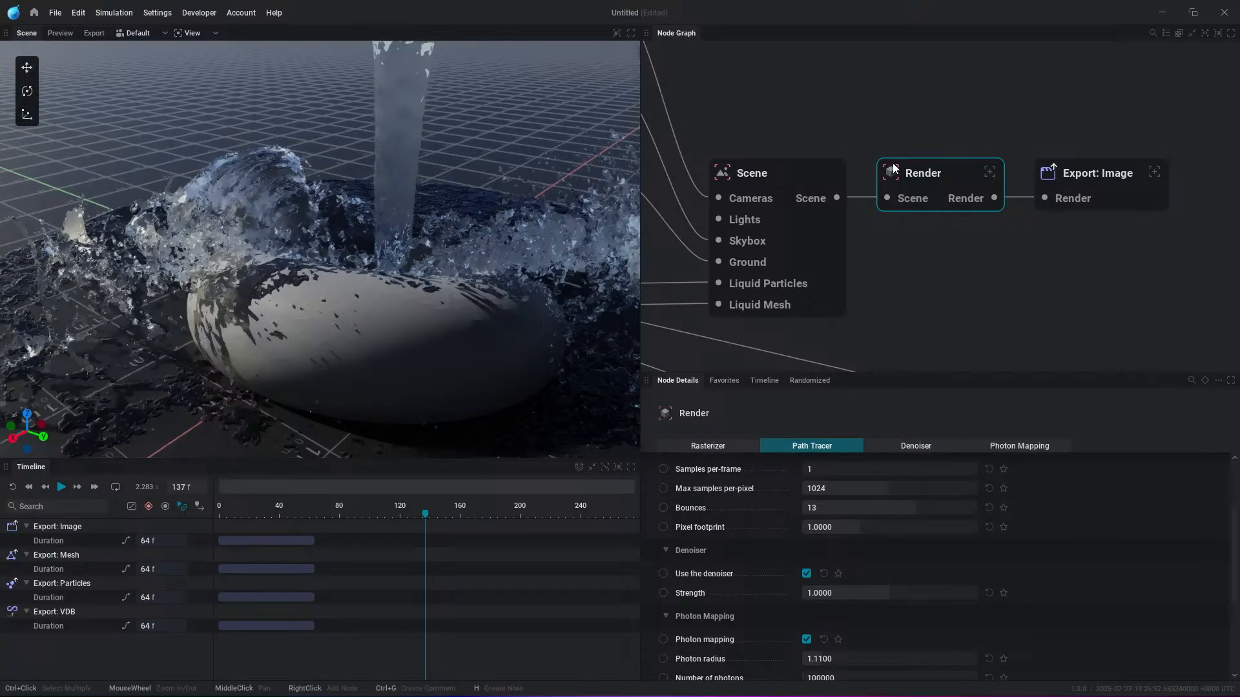
pyautogui.click(807, 574)
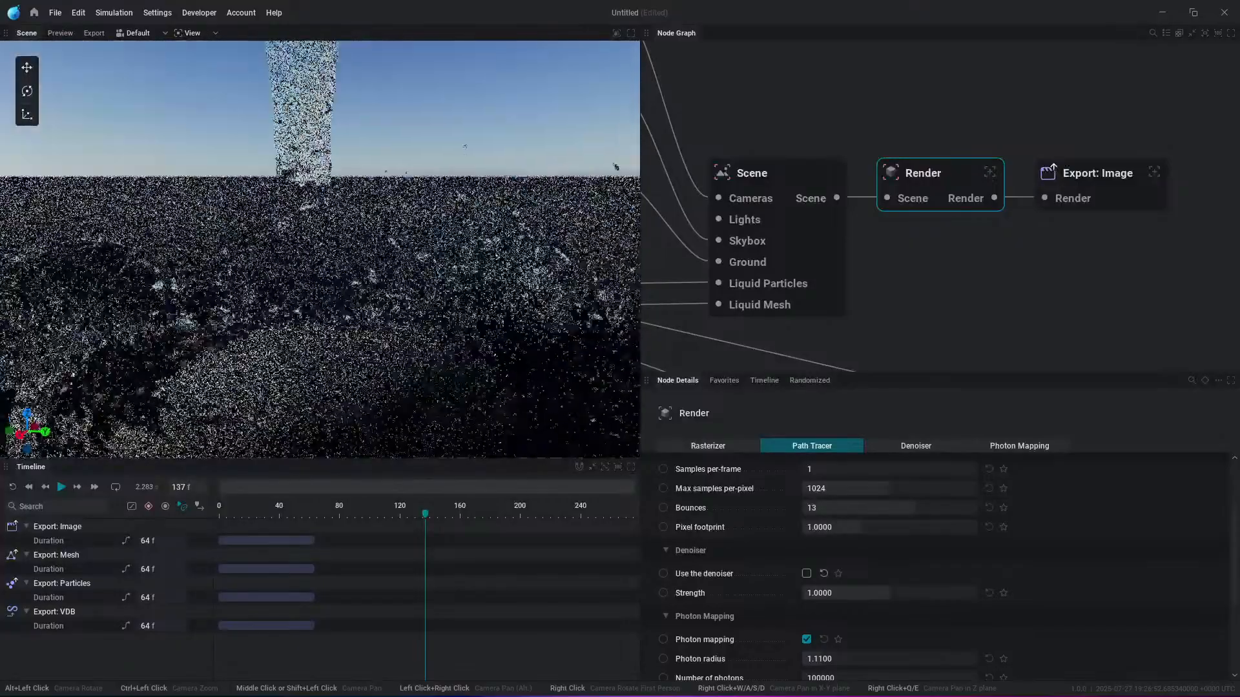
pyautogui.moveTo(414, 284)
pyautogui.keyDown('alt'); pyautogui.mouseDown()
pyautogui.moveTo(271, 310)
pyautogui.moveTo(335, 394)
pyautogui.mouseUp(); pyautogui.keyUp('alt')
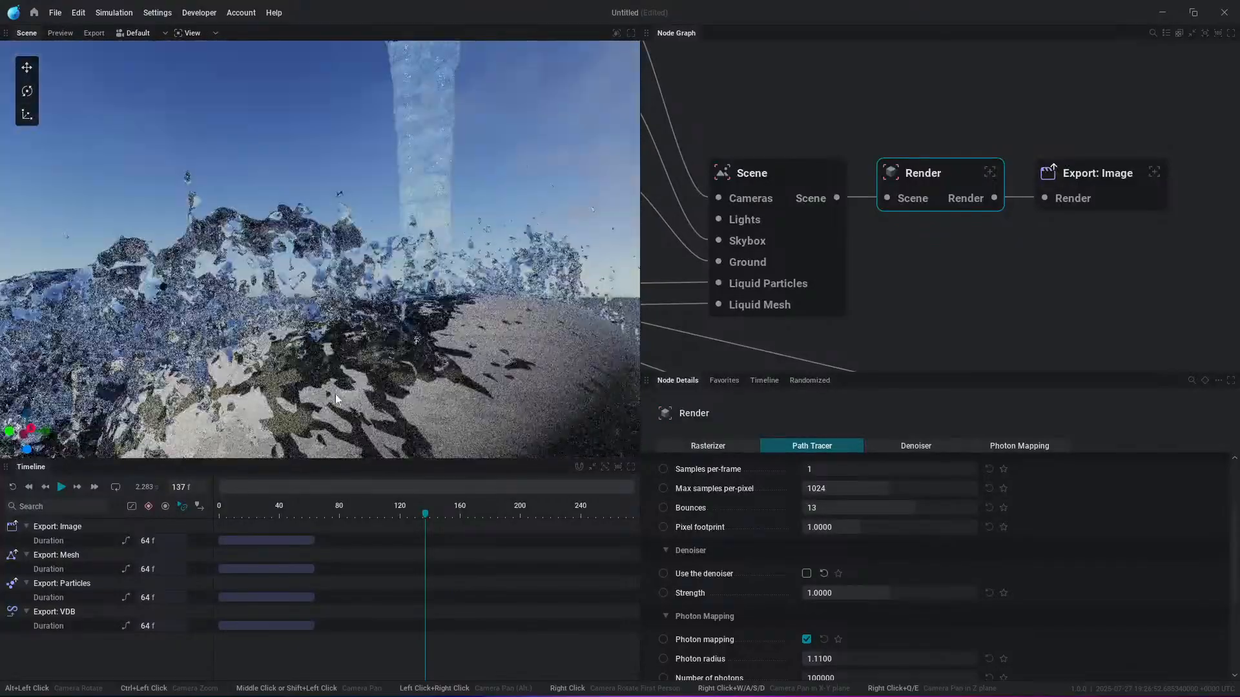
pyautogui.moveTo(335, 394); pyautogui.dragTo(354, 342, button='middle')
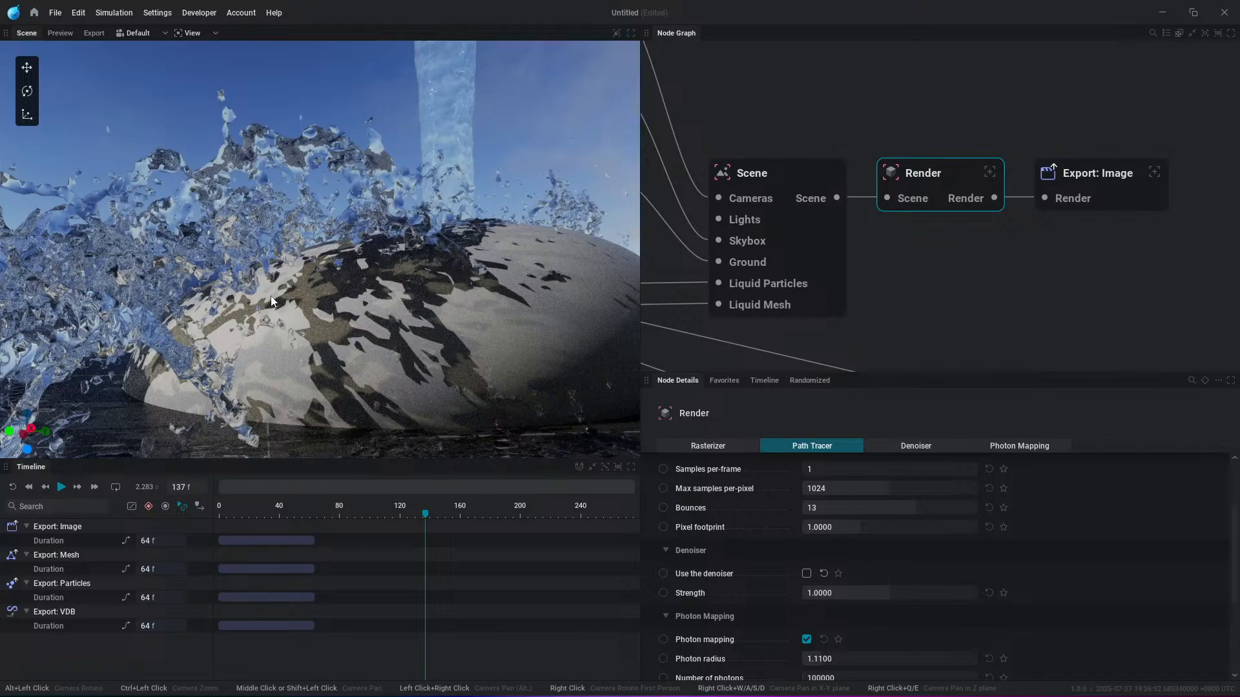
# Step: Set the Render node's number of photons to 10000000 and run the simulation on to frame 178
pyautogui.scroll(-1, 807, 585)
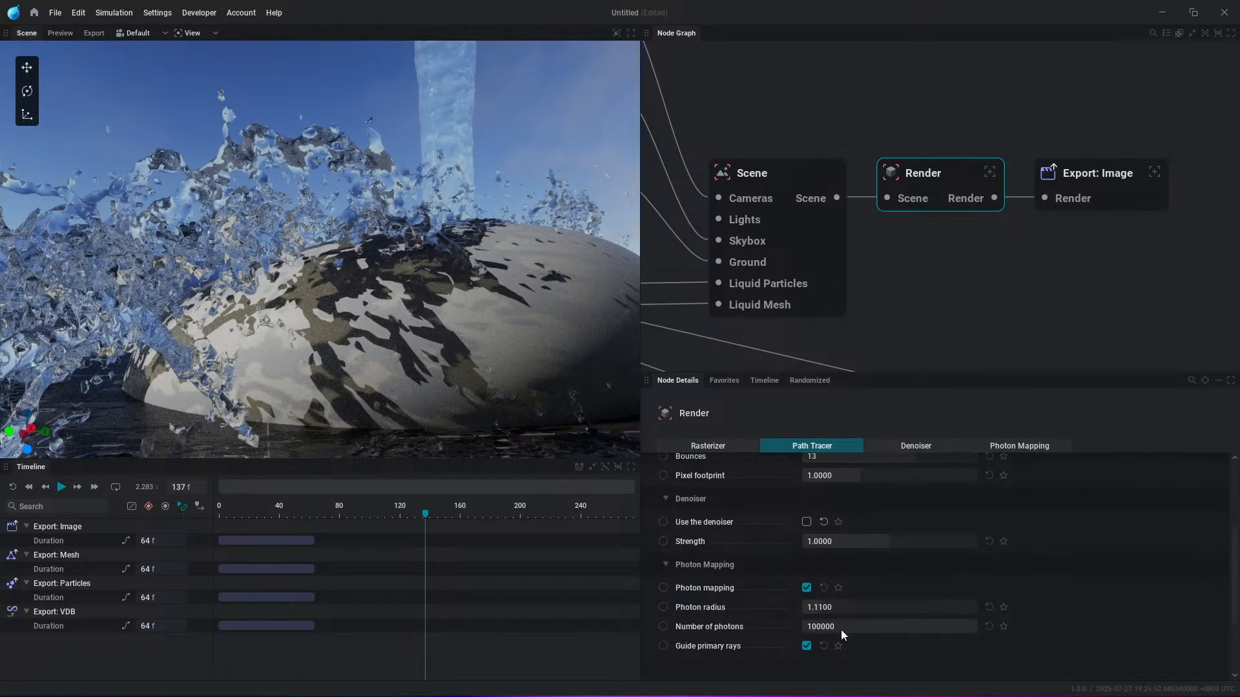
pyautogui.moveTo(839, 629); pyautogui.dragTo(975, 630)
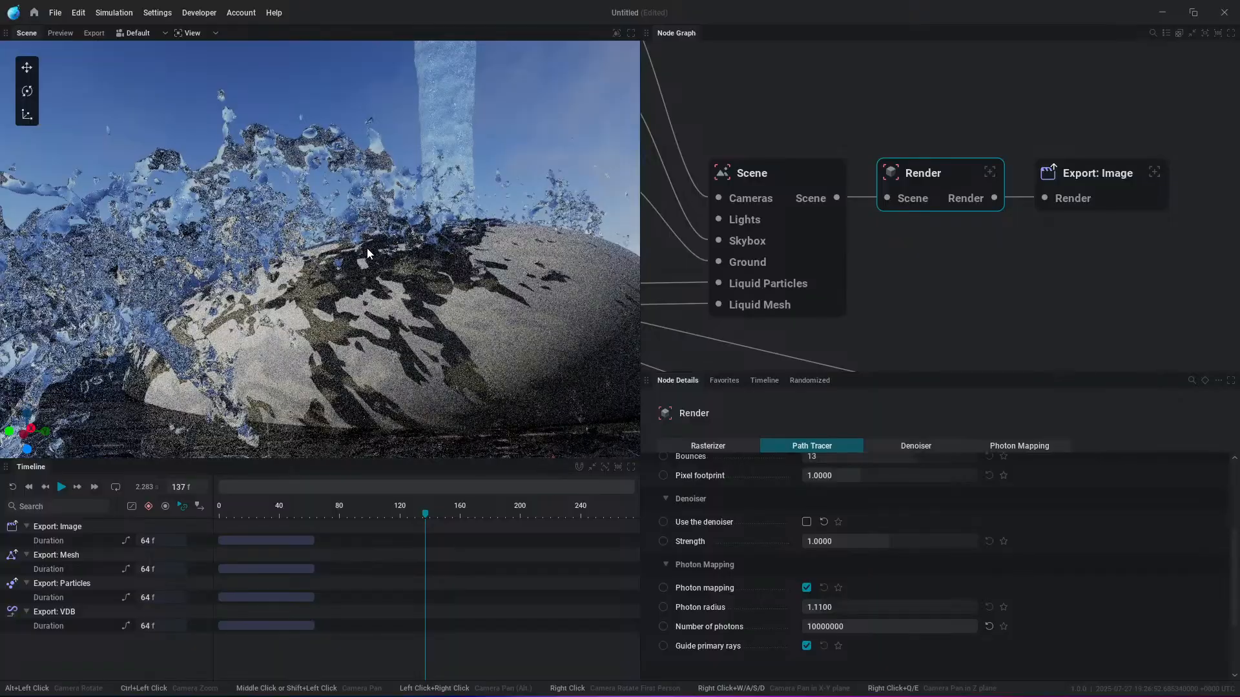
pyautogui.press('space')
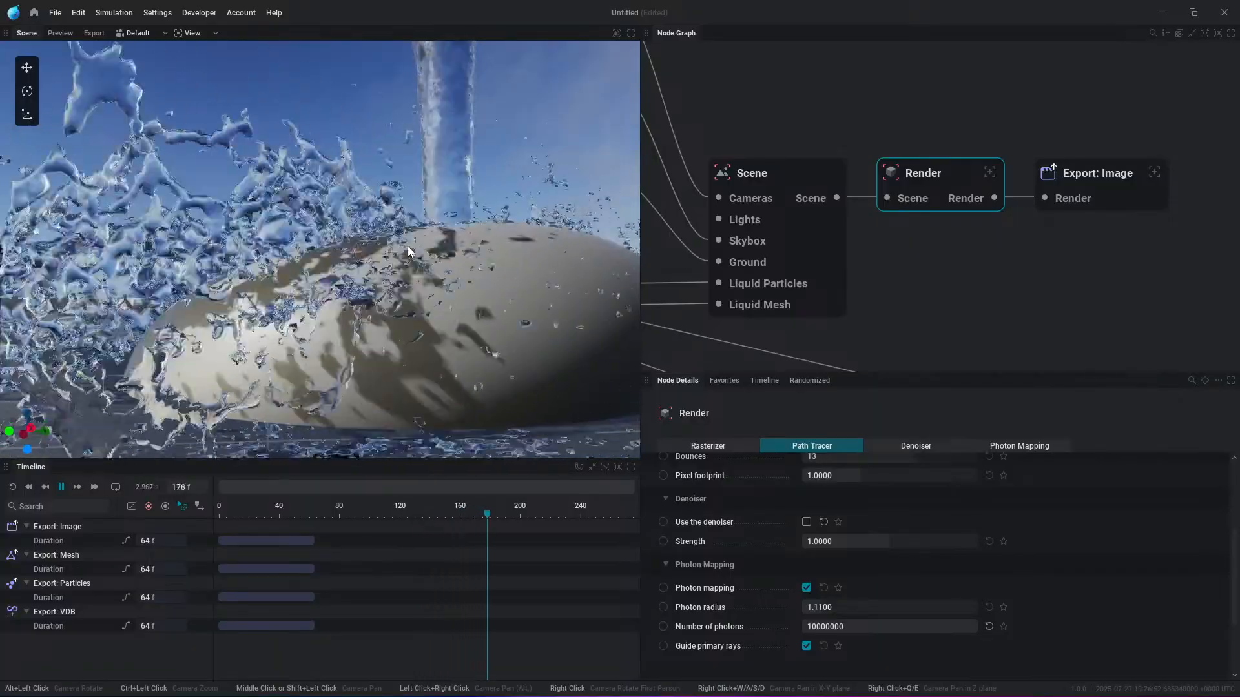
pyautogui.keyDown('alt'); pyautogui.moveTo(398, 257); pyautogui.dragTo(572, 312); pyautogui.keyUp('alt')
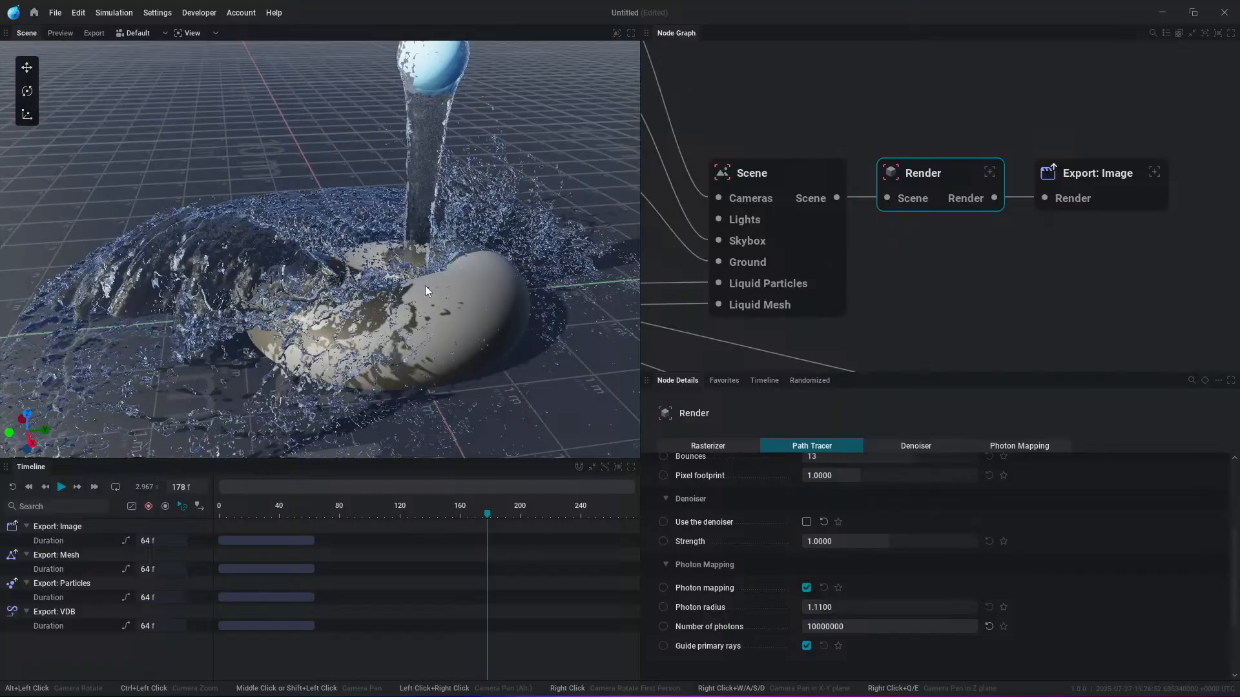
# Step: Hide the shapes in the scene view and show them again
pyautogui.click(202, 31)
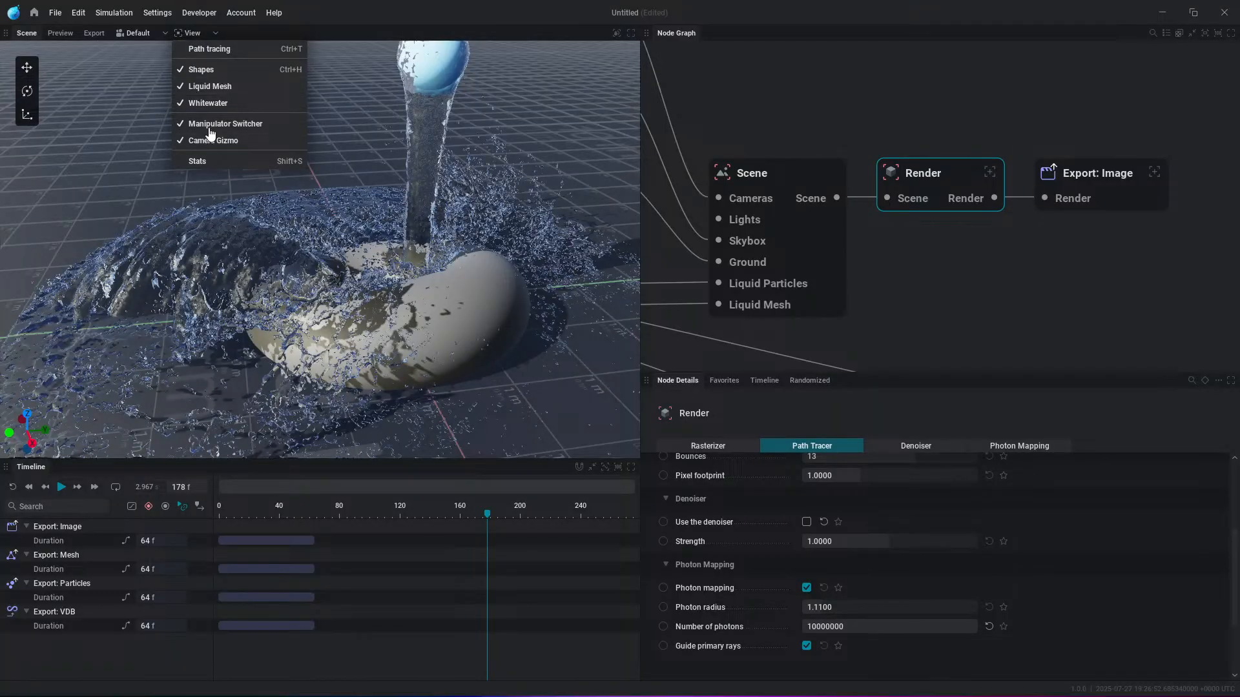
pyautogui.click(210, 88)
pyautogui.click(203, 38)
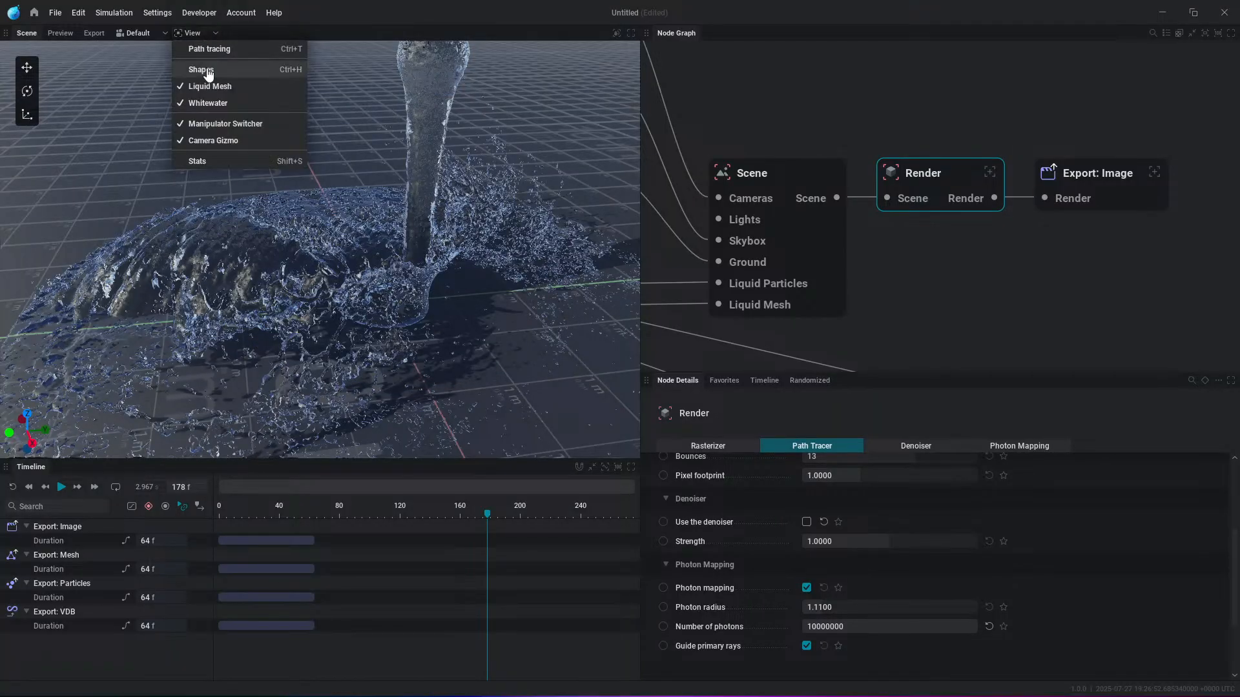
pyautogui.click(210, 86)
# Step: Hide the liquid mesh in the scene view and show it again
pyautogui.click(202, 37)
pyautogui.click(210, 86)
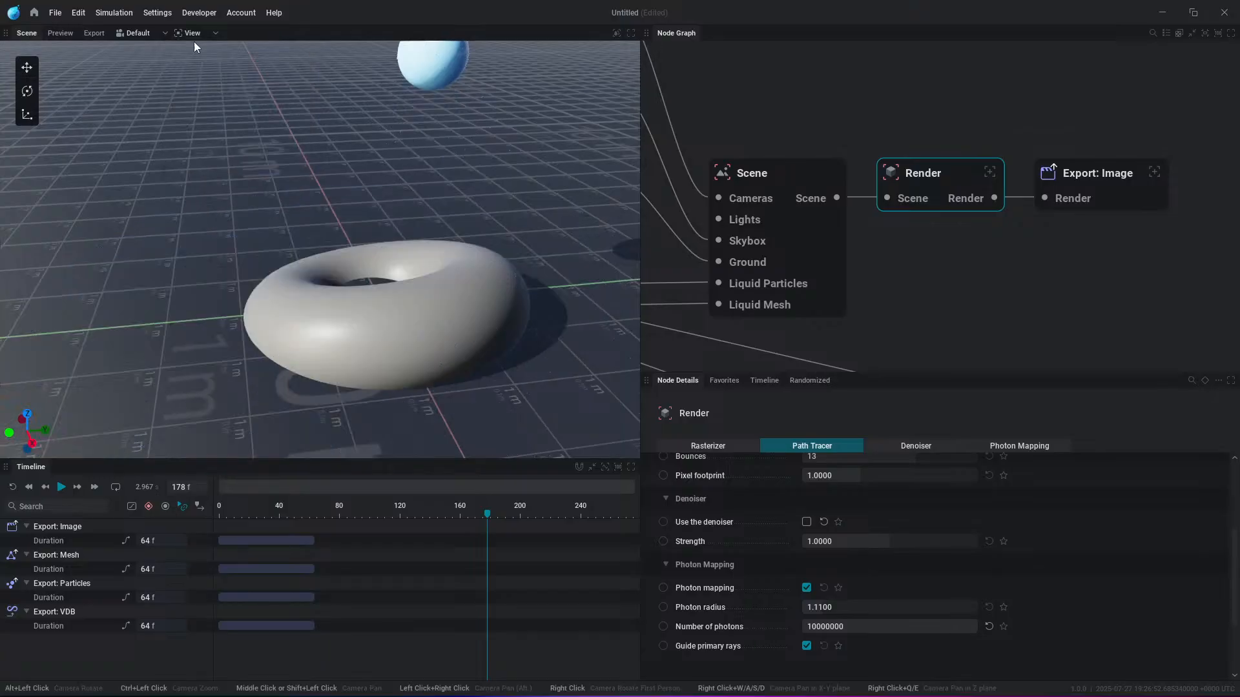
pyautogui.click(193, 38)
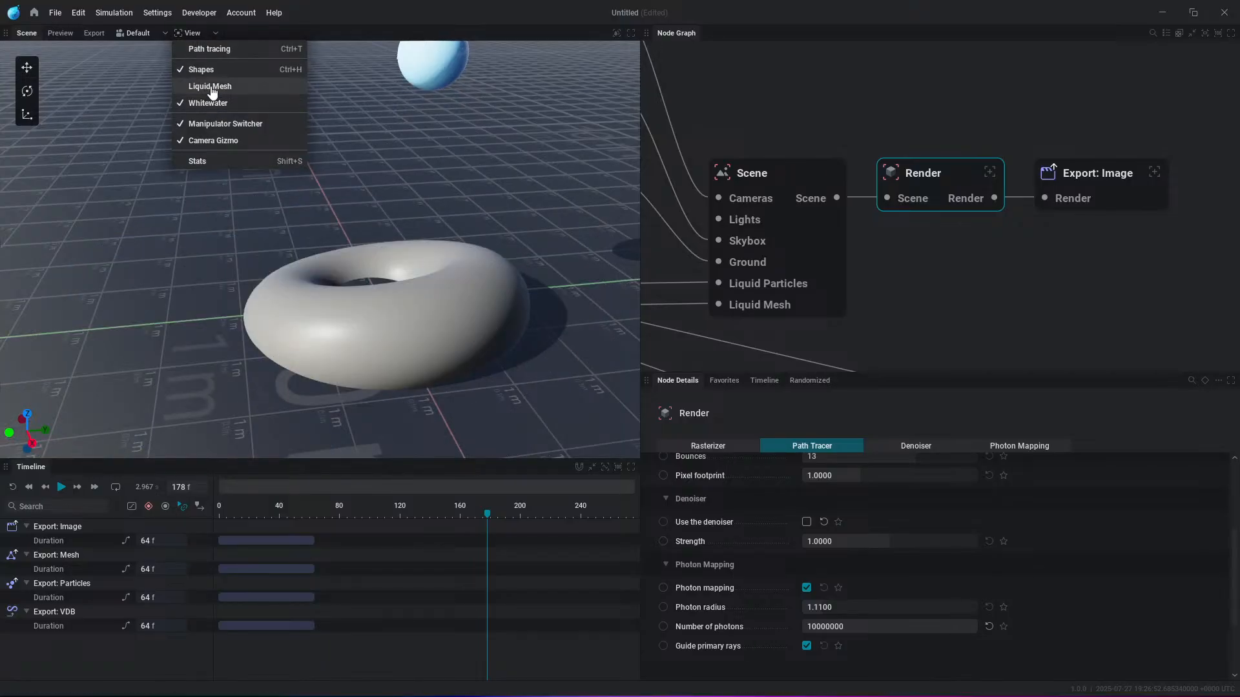
pyautogui.click(211, 88)
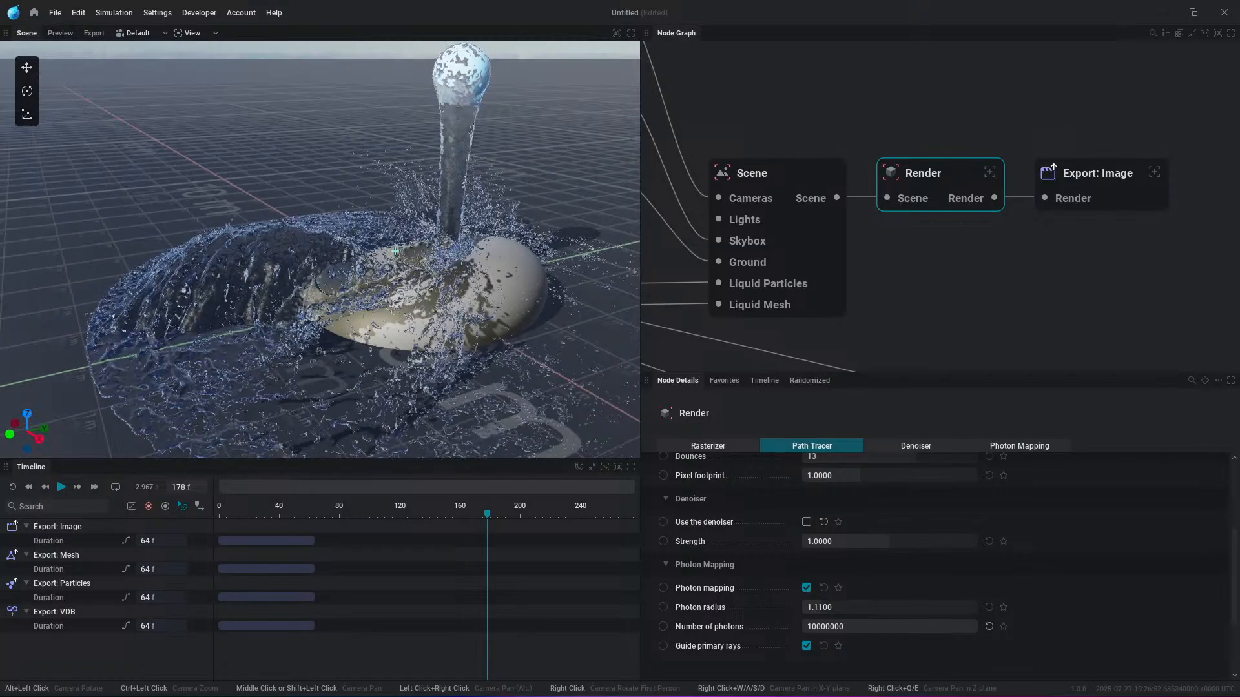
# Step: Switch to the render preview and examine the framed liquid splash up close and from farther away
pyautogui.click(60, 33)
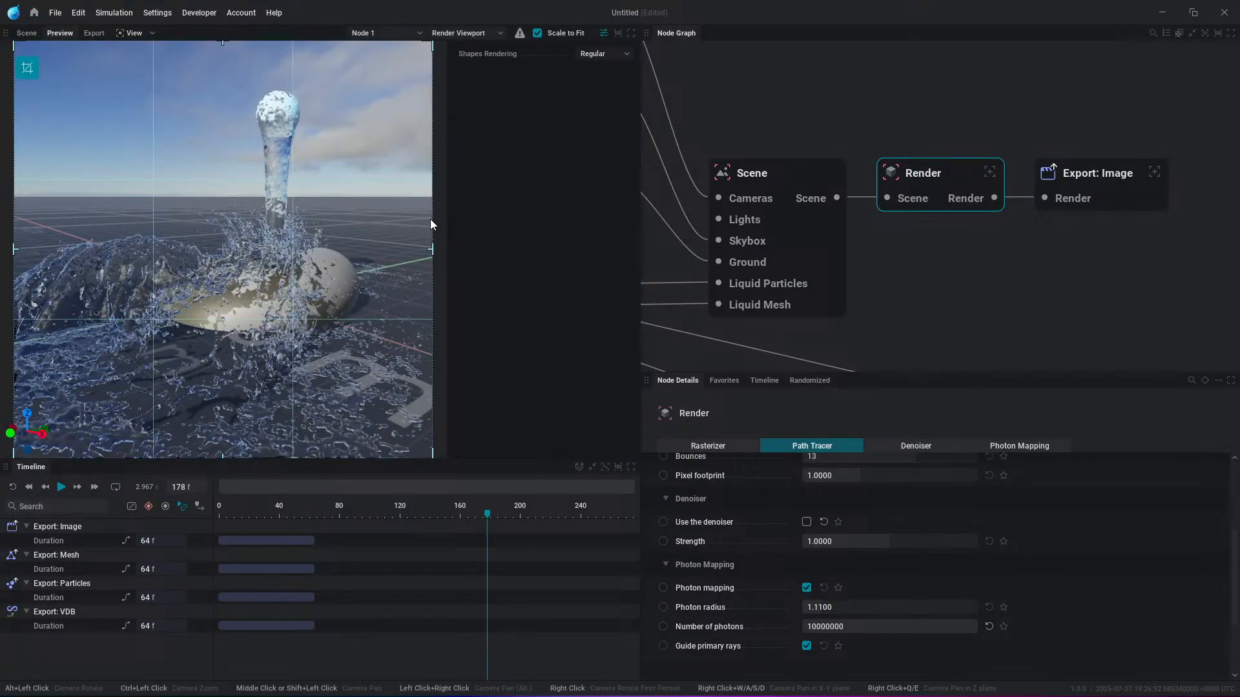
pyautogui.scroll(5, 322, 175)
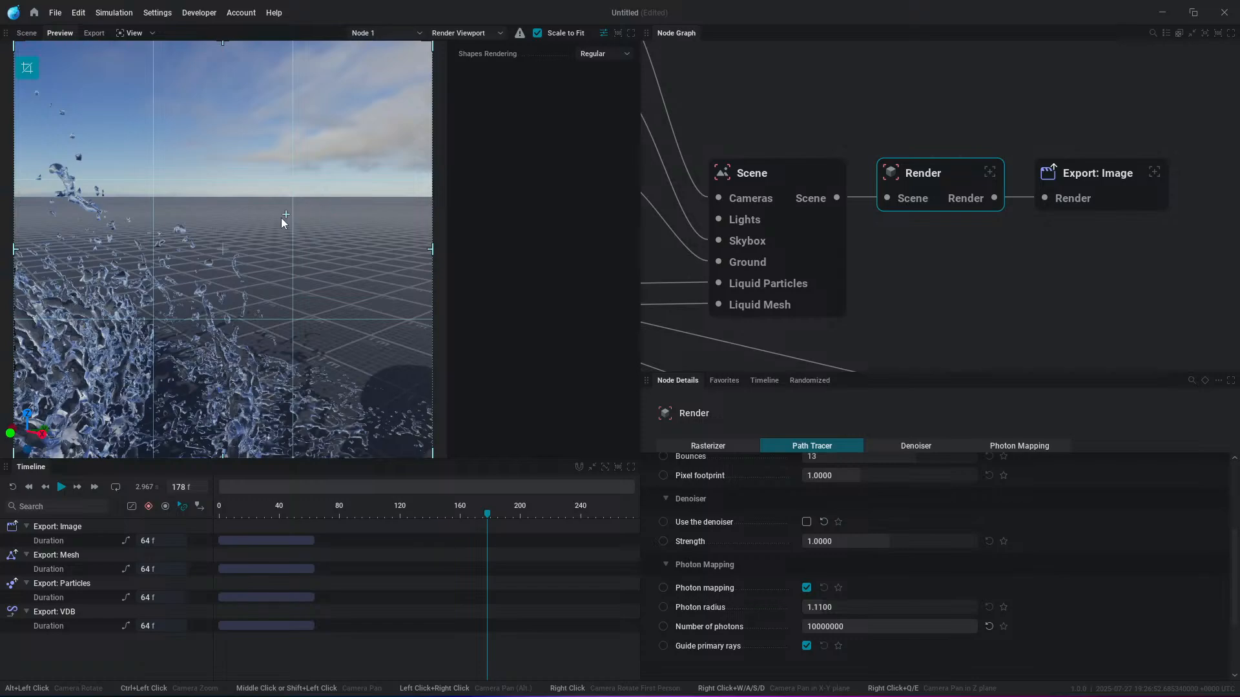
pyautogui.scroll(-4, 281, 219)
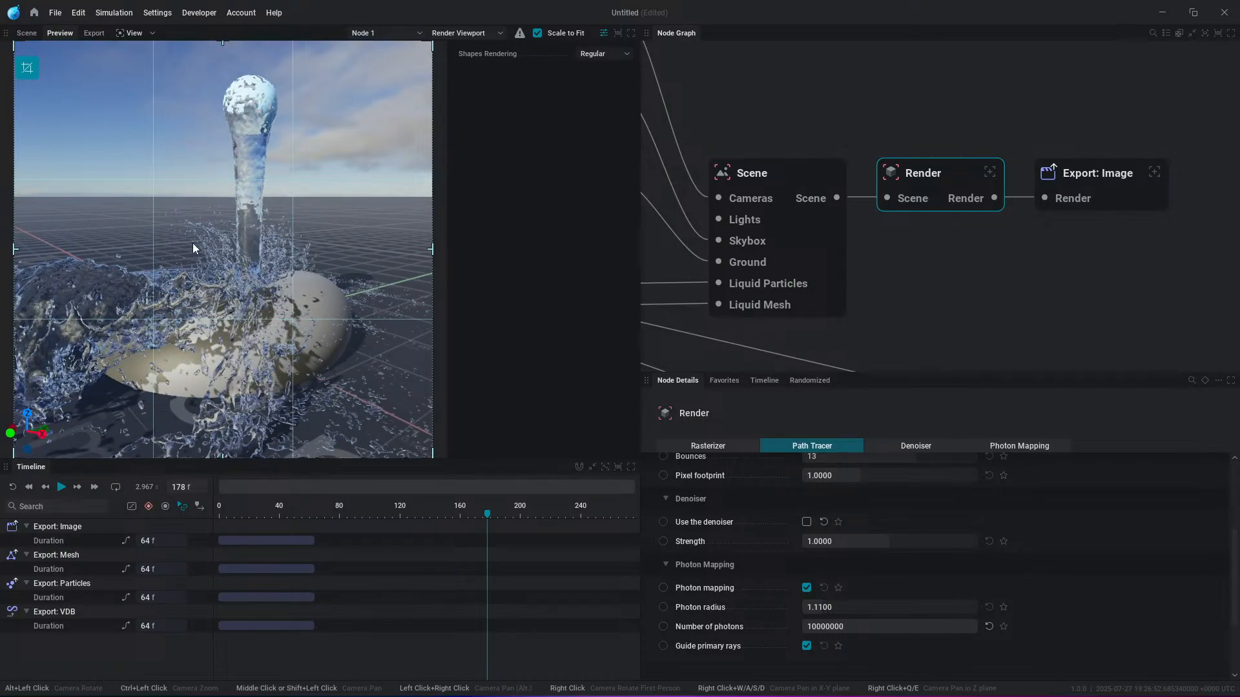
# Step: Show the Render All (Path Tracer) output in the preview and inspect the path-traced splash
pyautogui.click(472, 32)
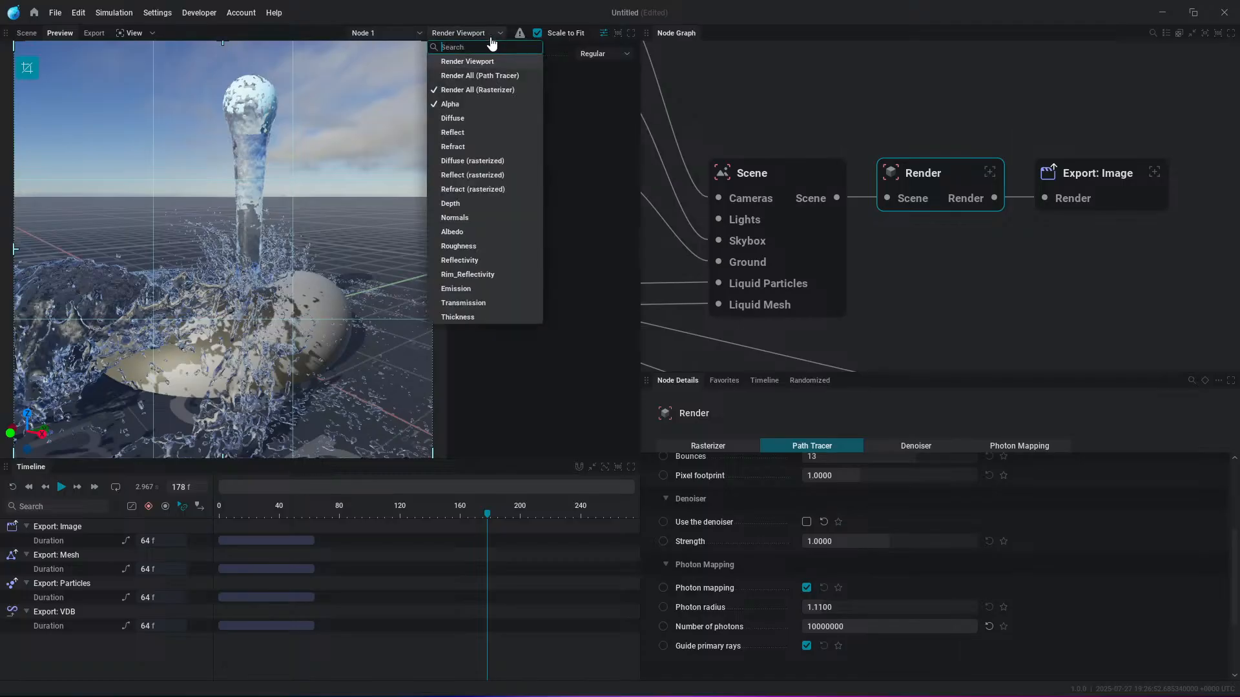
pyautogui.click(477, 58)
pyautogui.click(466, 33)
pyautogui.click(463, 75)
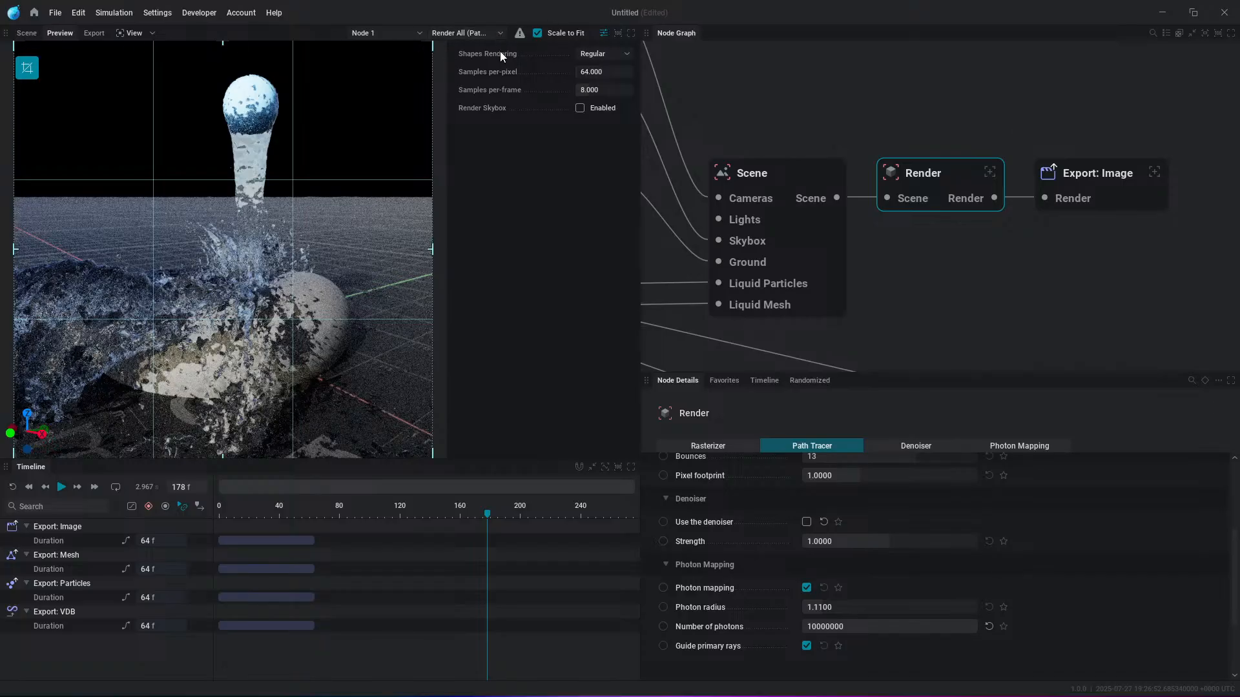
pyautogui.scroll(1, 493, 30)
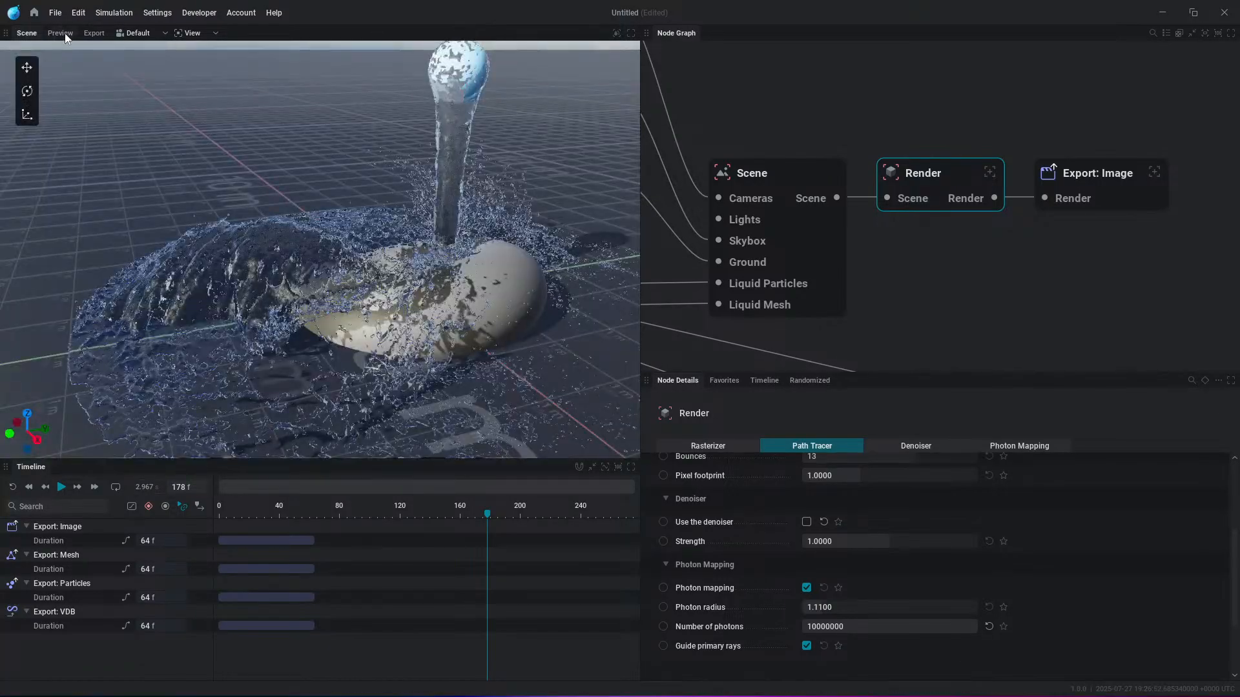
# Step: Reopen the render preview and move the Task Manager window out of the way
pyautogui.click(65, 34)
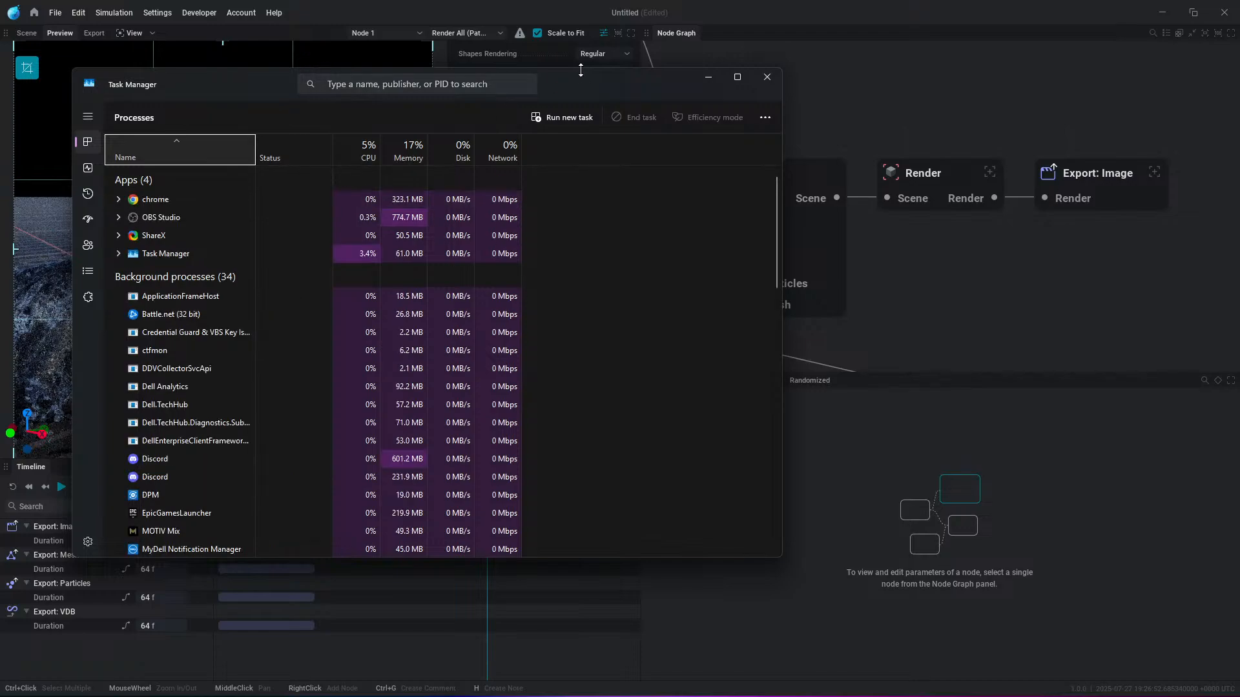
pyautogui.moveTo(388, 81); pyautogui.dragTo(919, 83)
pyautogui.moveTo(1130, 65); pyautogui.dragTo(1239, 66)
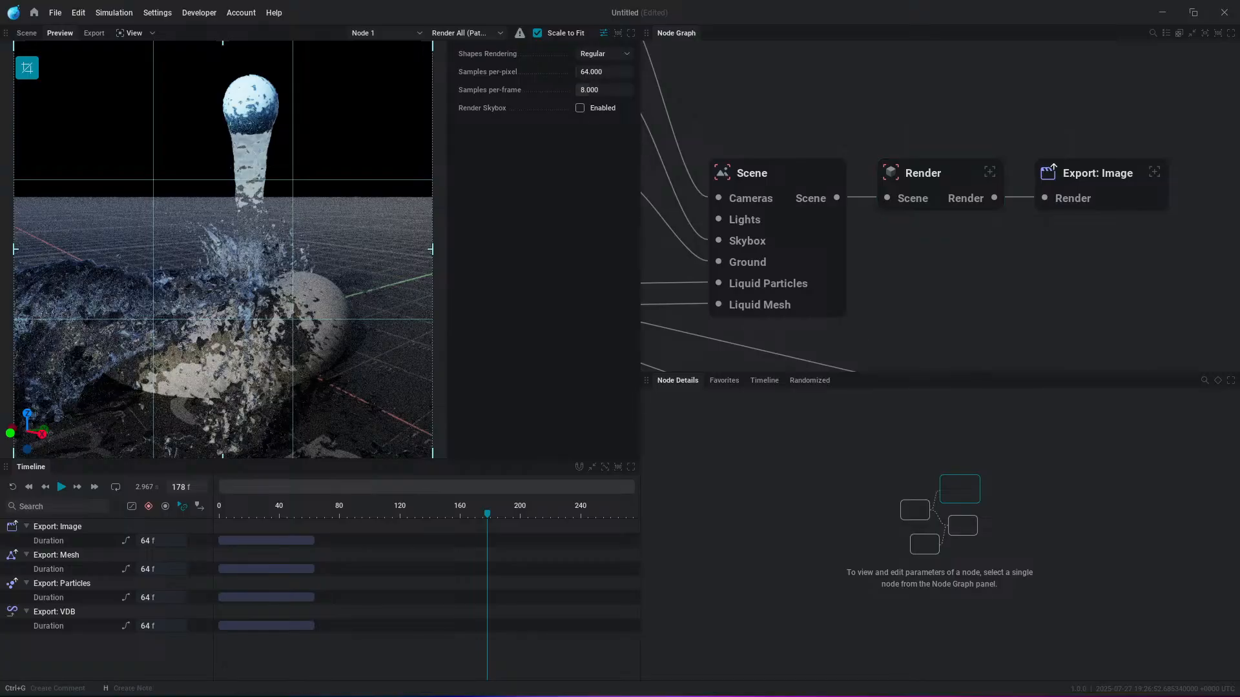
# Step: Return to the scene view, exit the project without saving its changes, and close the Downloads window
pyautogui.click(27, 33)
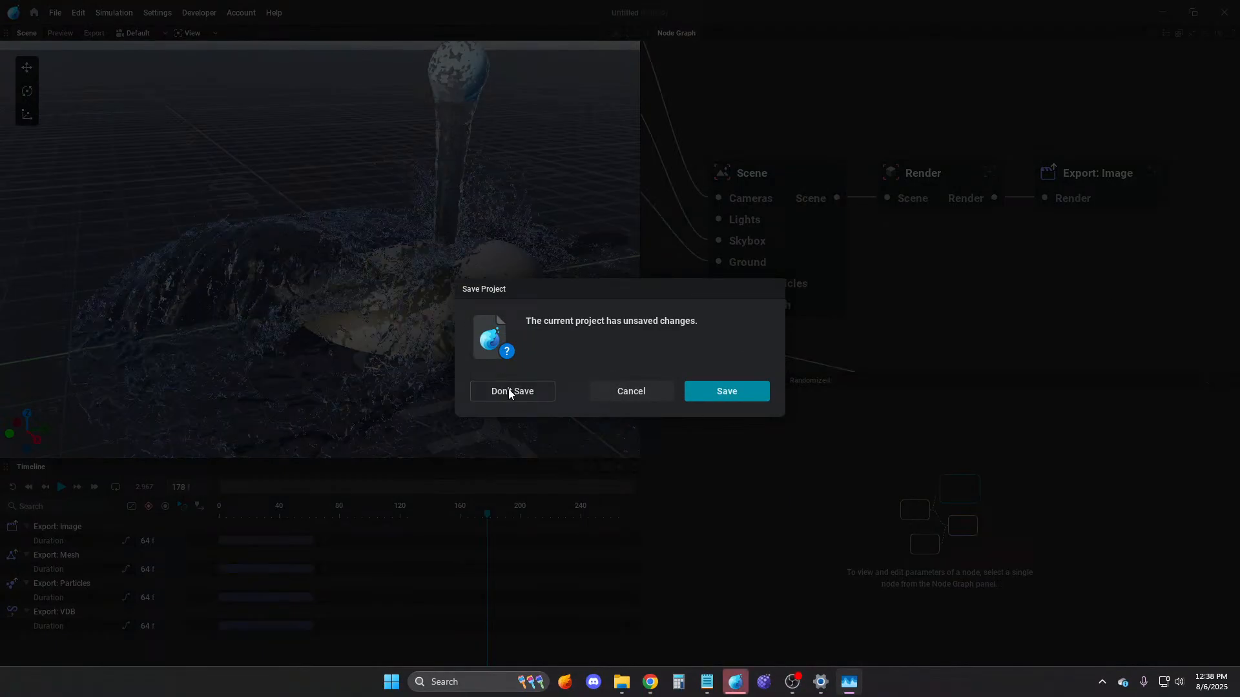
pyautogui.click(509, 390)
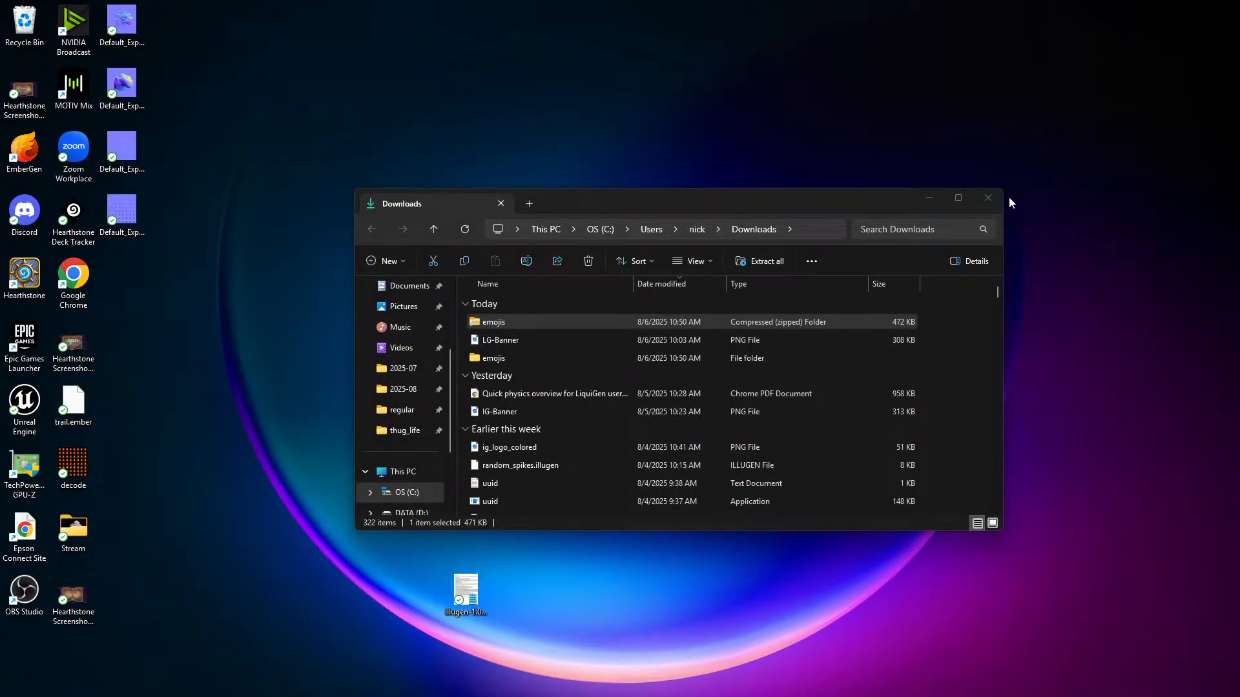
pyautogui.click(989, 198)
# Step: Relaunch LiquiGen, discard the recovery file and start a new project
pyautogui.moveTo(596, 695)
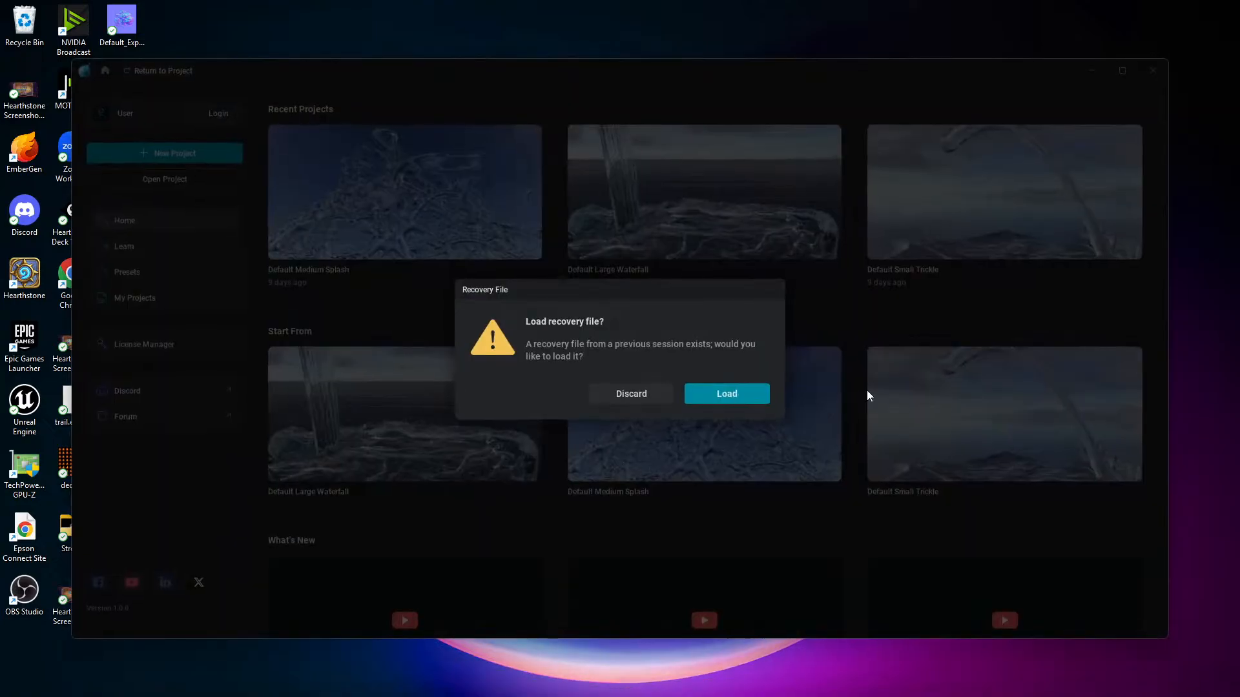
pyautogui.click(634, 394)
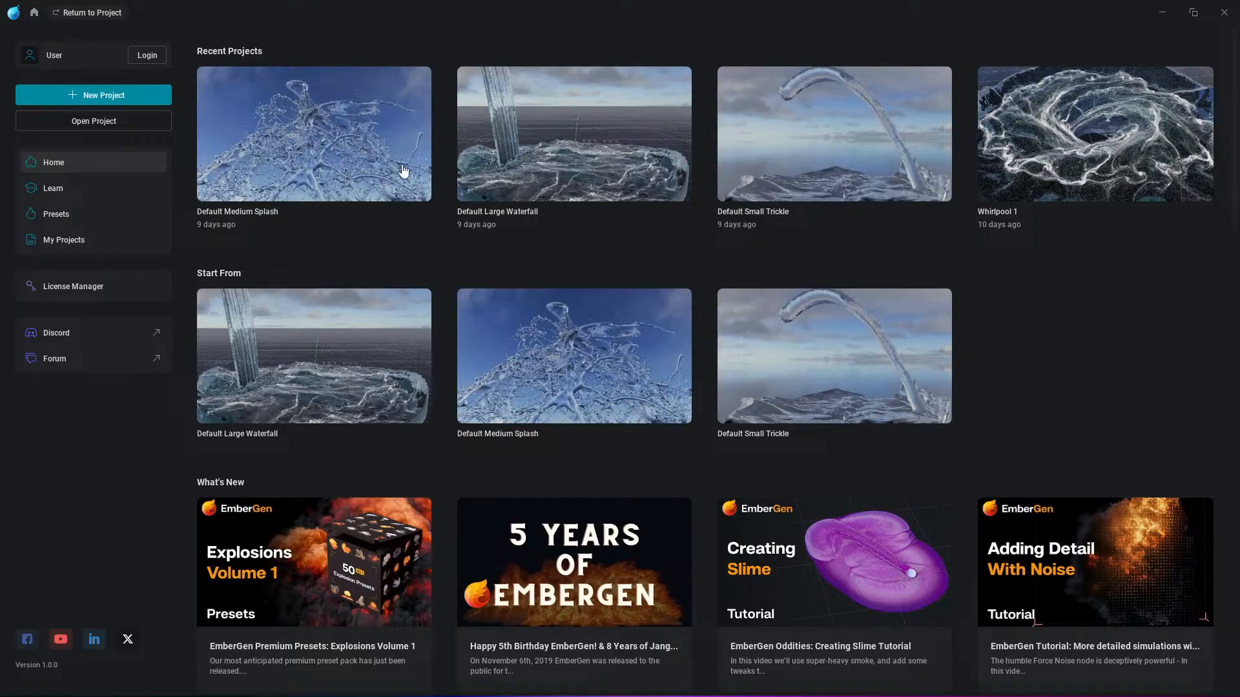
pyautogui.click(94, 97)
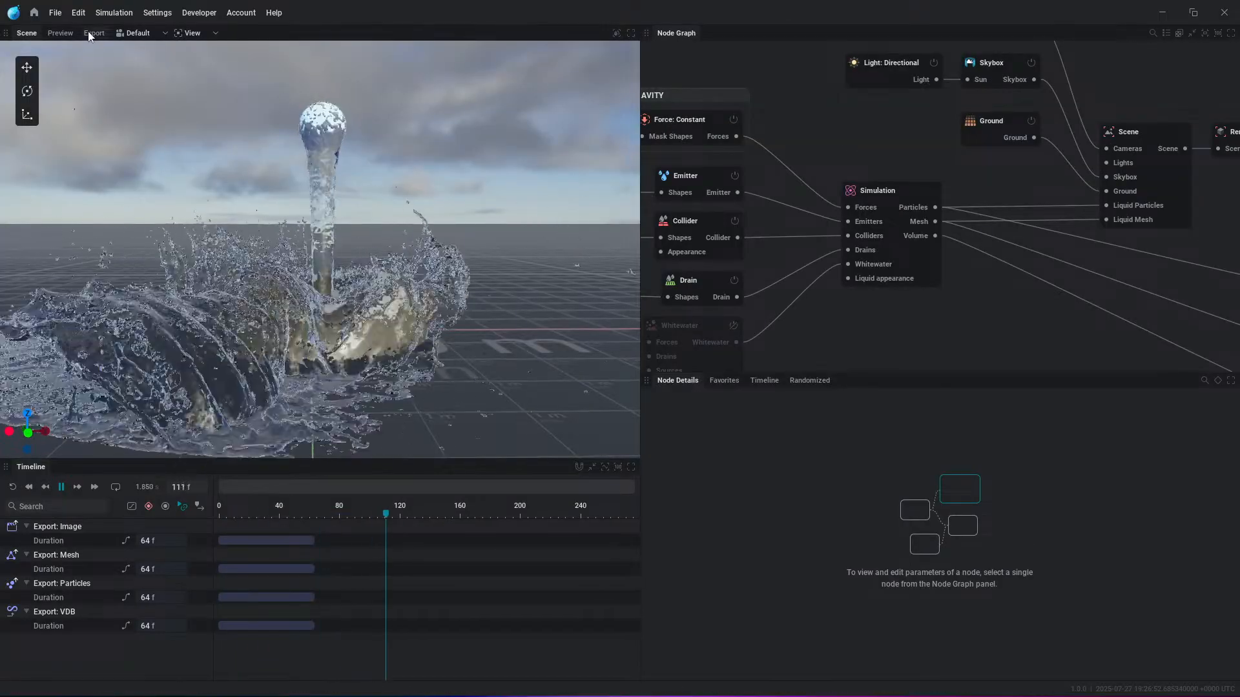
# Step: Open the render preview and view the Alpha, Diffuse and Reflect passes one after another
pyautogui.click(60, 33)
pyautogui.click(488, 40)
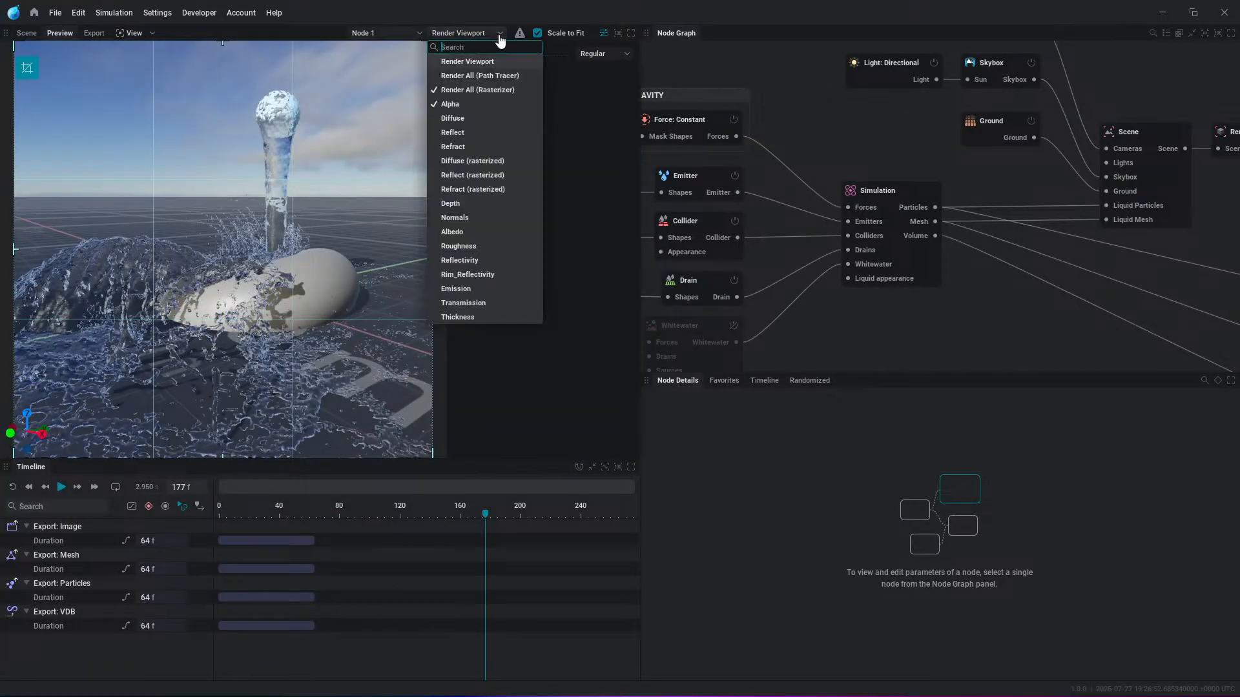
pyautogui.click(465, 106)
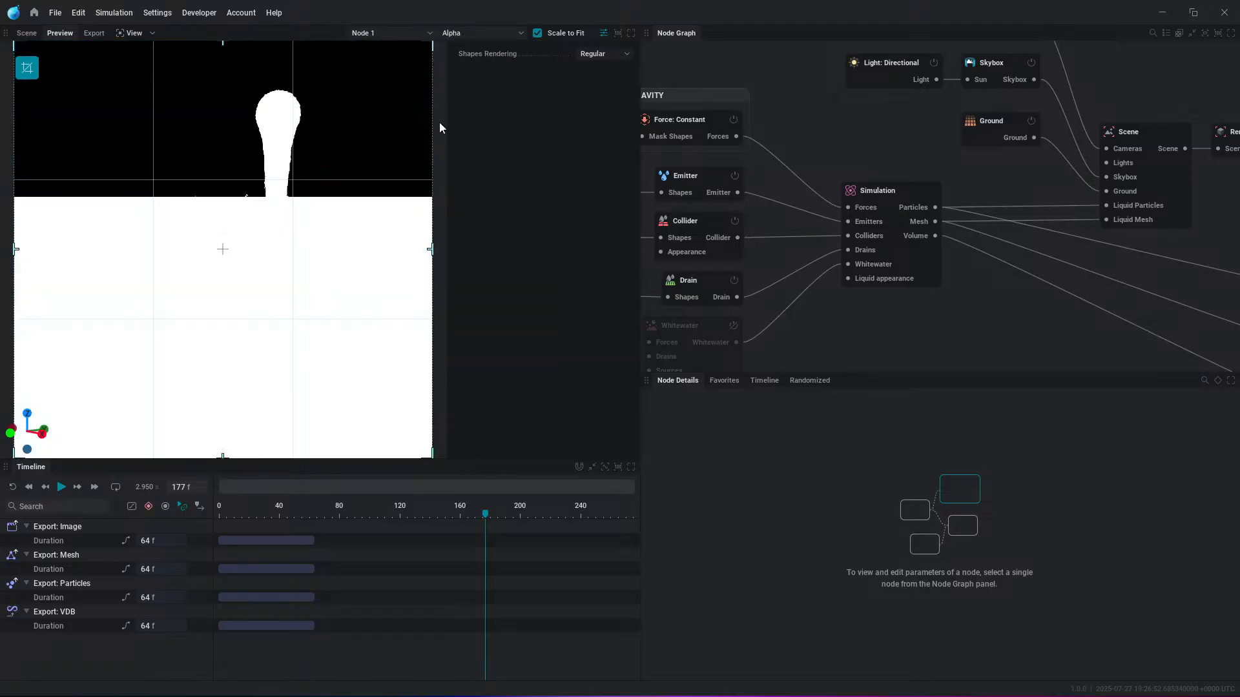
pyautogui.click(474, 33)
pyautogui.click(476, 121)
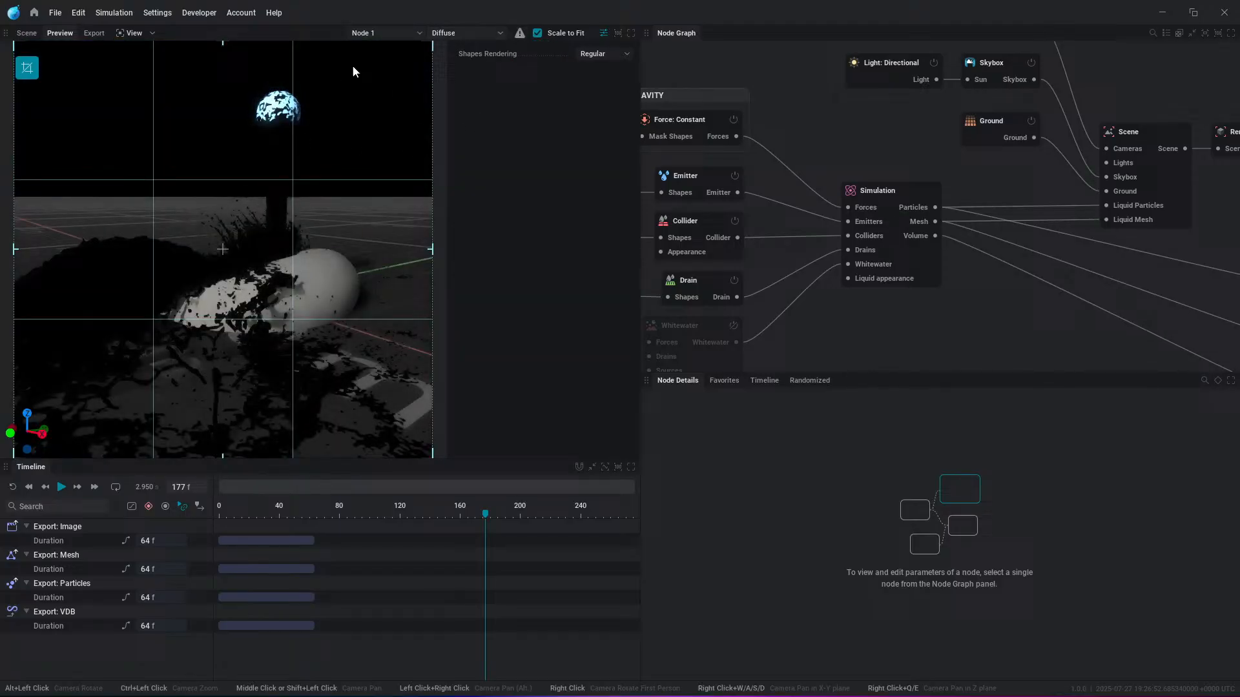
pyautogui.click(474, 33)
pyautogui.click(479, 130)
# Step: Show the Thickness pass in the preview and raise its scale to 1.000
pyautogui.click(467, 33)
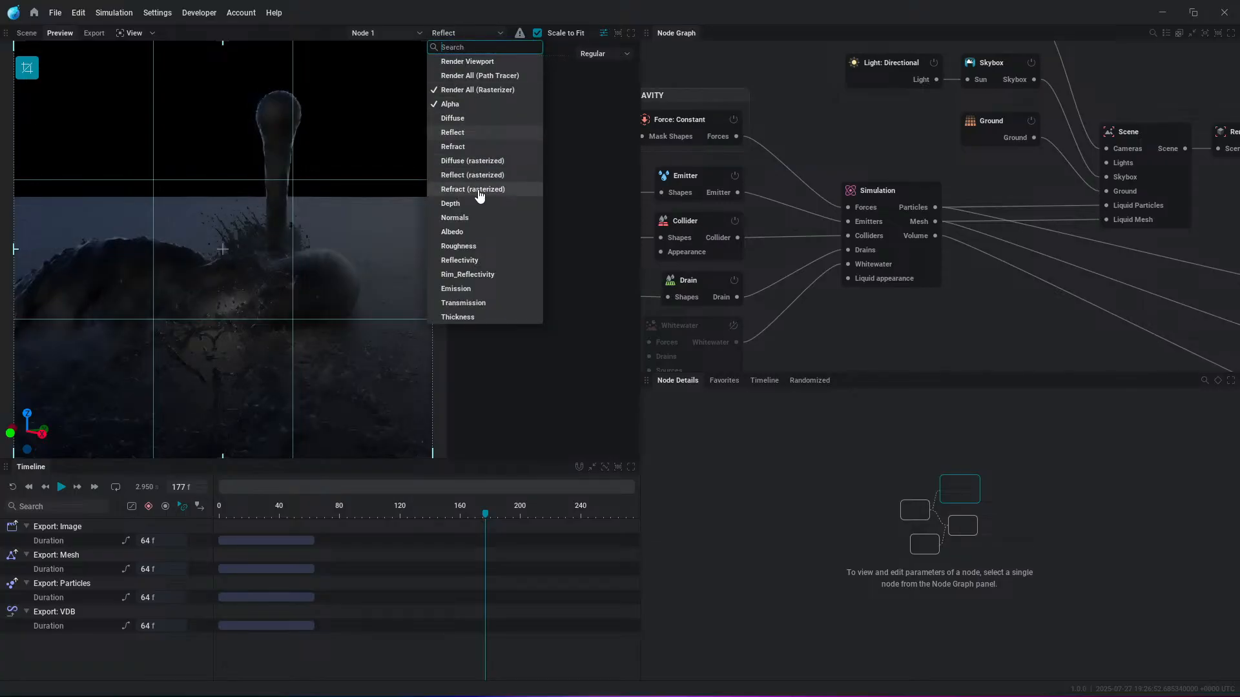
pyautogui.click(475, 317)
pyautogui.scroll(3, 292, 243)
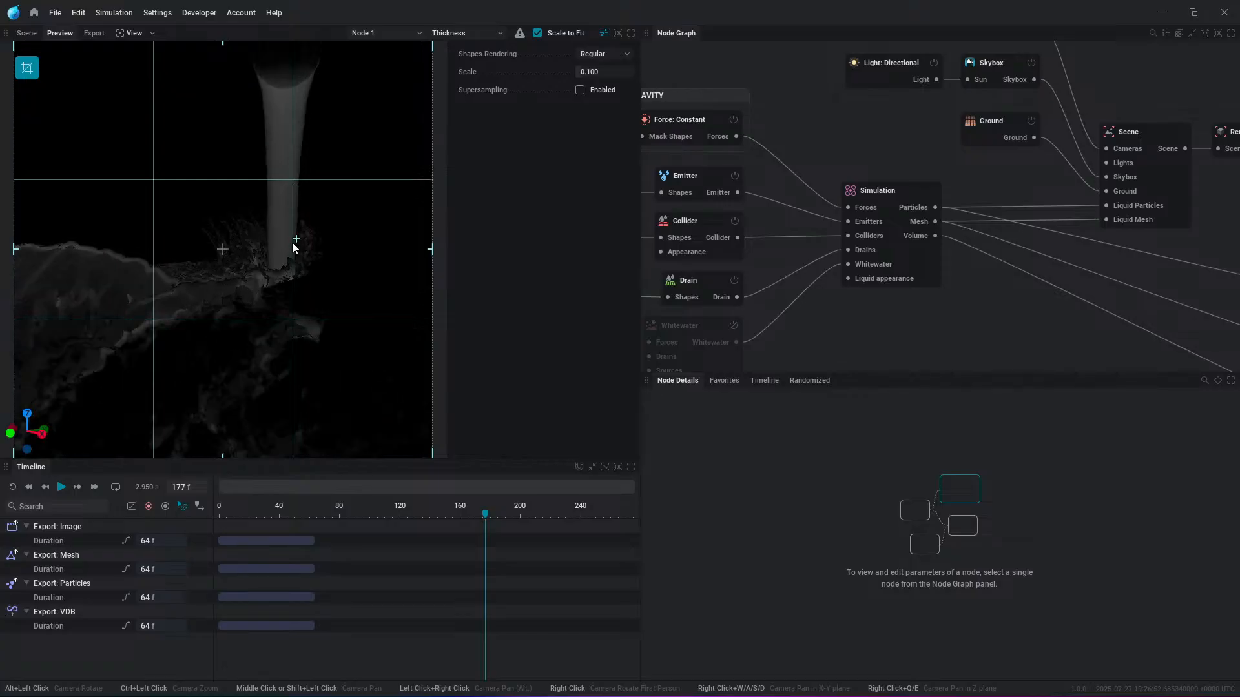
pyautogui.keyDown('alt'); pyautogui.moveTo(292, 242); pyautogui.dragTo(288, 256); pyautogui.keyUp('alt')
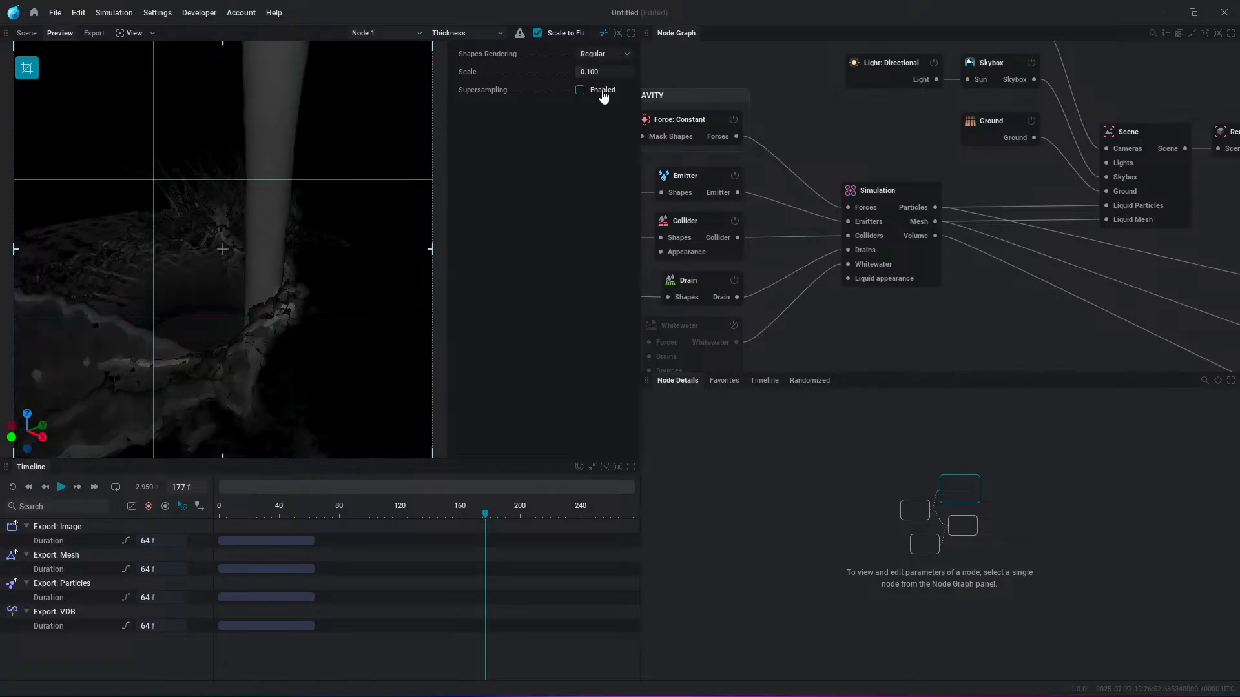
pyautogui.moveTo(581, 72); pyautogui.dragTo(614, 71)
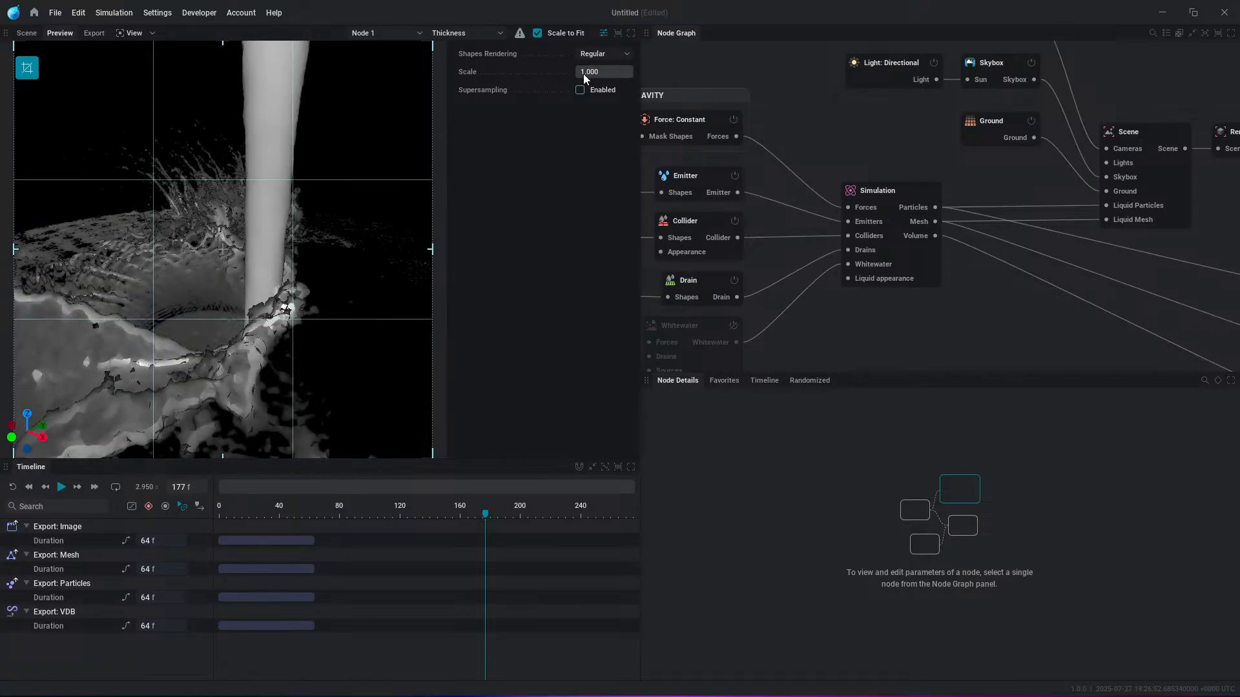
# Step: Examine the thickness shading of the falling stream and the surrounding splash from several distances and angles
pyautogui.scroll(-4, 290, 282)
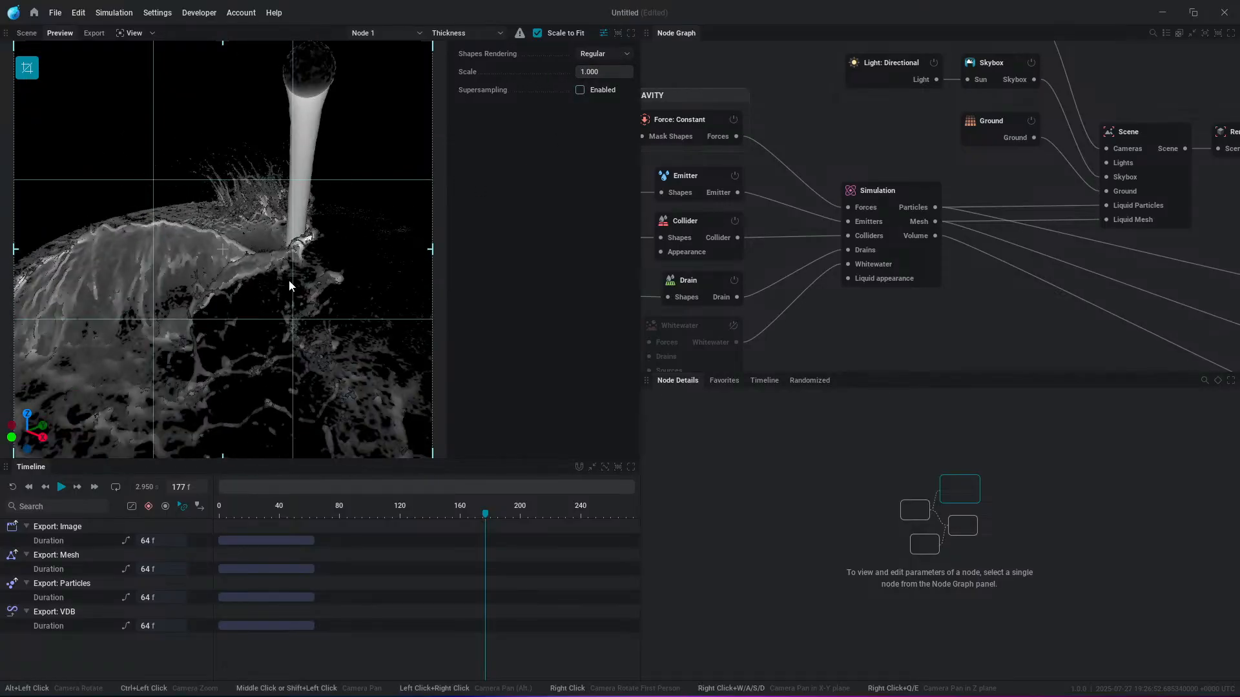
pyautogui.scroll(-3, 289, 282)
pyautogui.moveTo(289, 283)
pyautogui.keyDown('alt'); pyautogui.mouseDown()
pyautogui.moveTo(293, 265)
pyautogui.moveTo(297, 289)
pyautogui.mouseUp(); pyautogui.keyUp('alt')
pyautogui.scroll(2, 295, 271)
pyautogui.scroll(3, 296, 258)
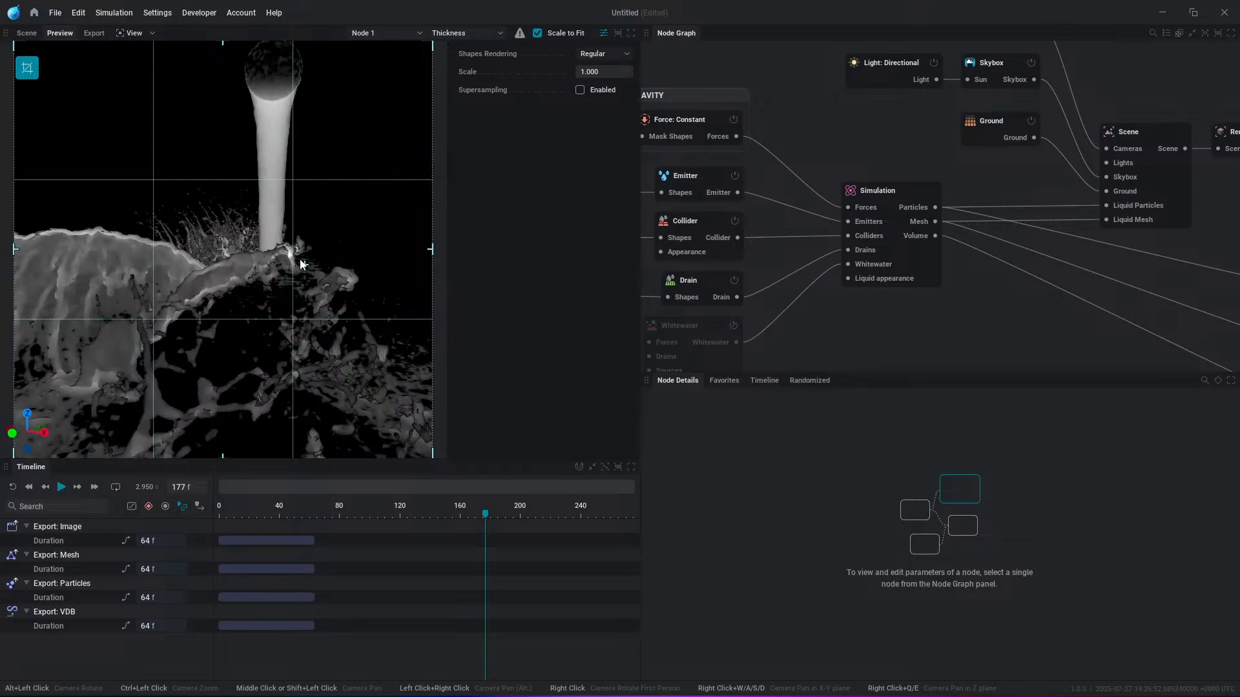
pyautogui.moveTo(223, 236); pyautogui.dragTo(257, 234, button='middle')
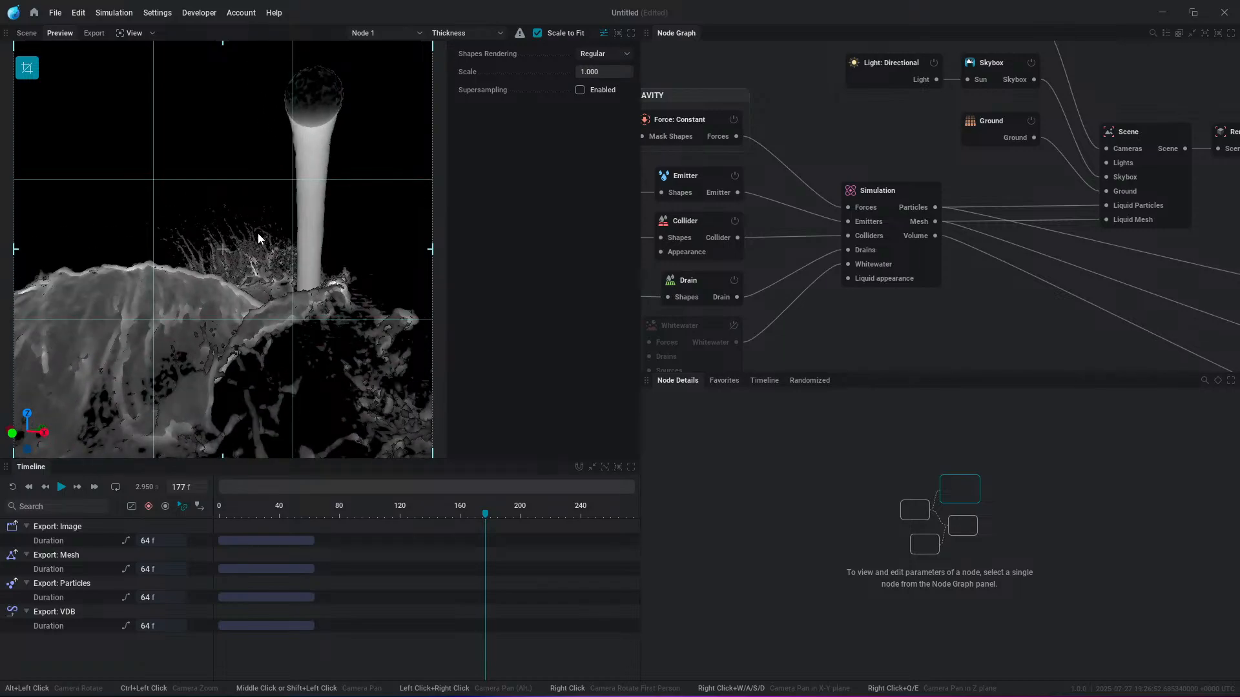
pyautogui.scroll(6, 258, 233)
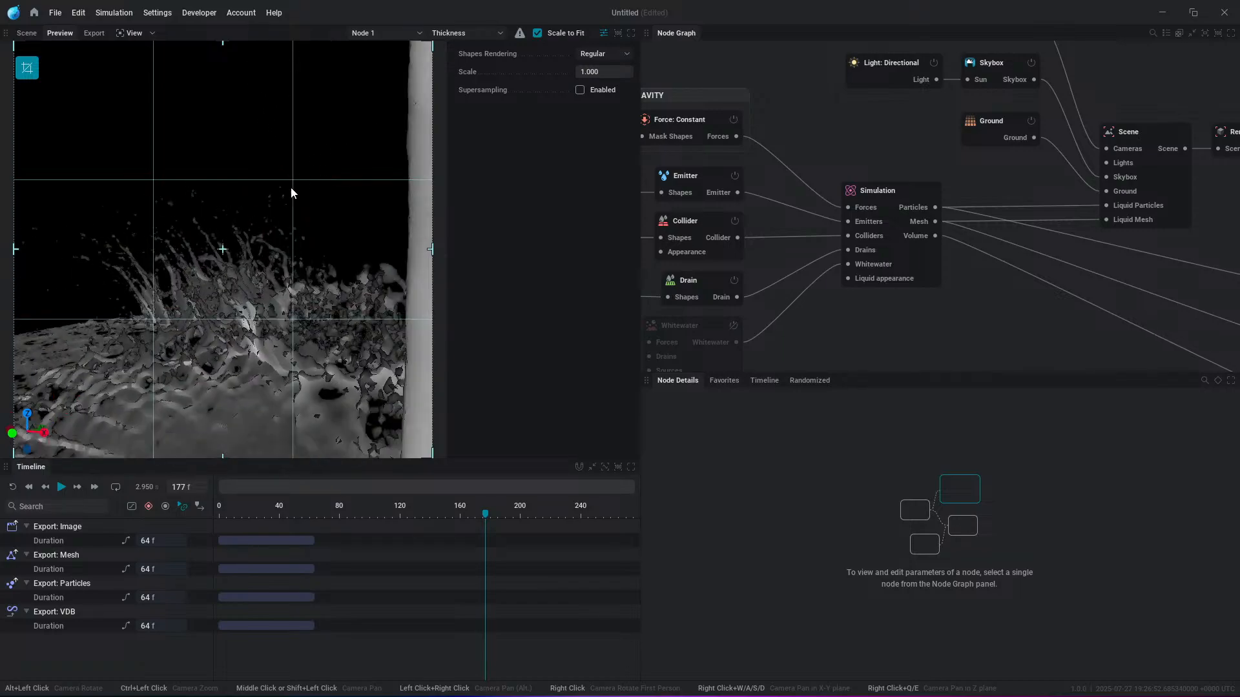
pyautogui.scroll(-5, 286, 261)
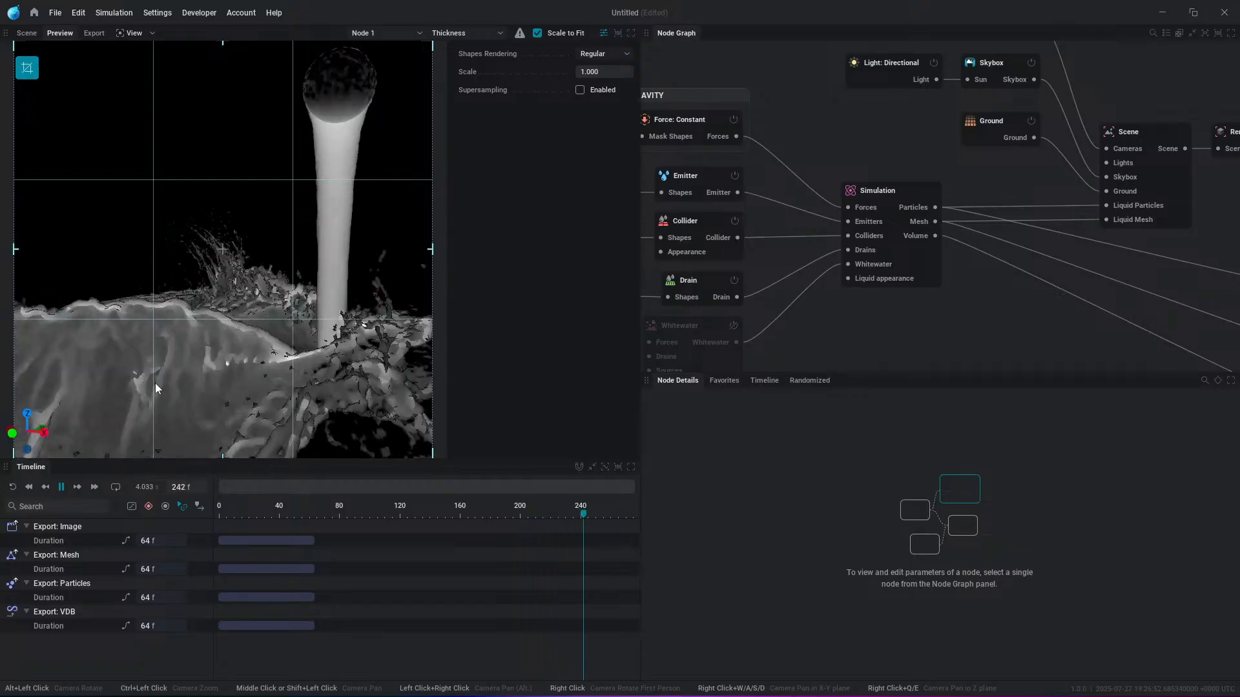
# Step: Set the Thickness pass scale to 0.997 and toggle supersampling on and off to compare the result
pyautogui.moveTo(613, 73)
pyautogui.mouseDown()
pyautogui.moveTo(588, 72)
pyautogui.moveTo(613, 72)
pyautogui.mouseUp()
pyautogui.click(584, 95)
pyautogui.click(583, 95)
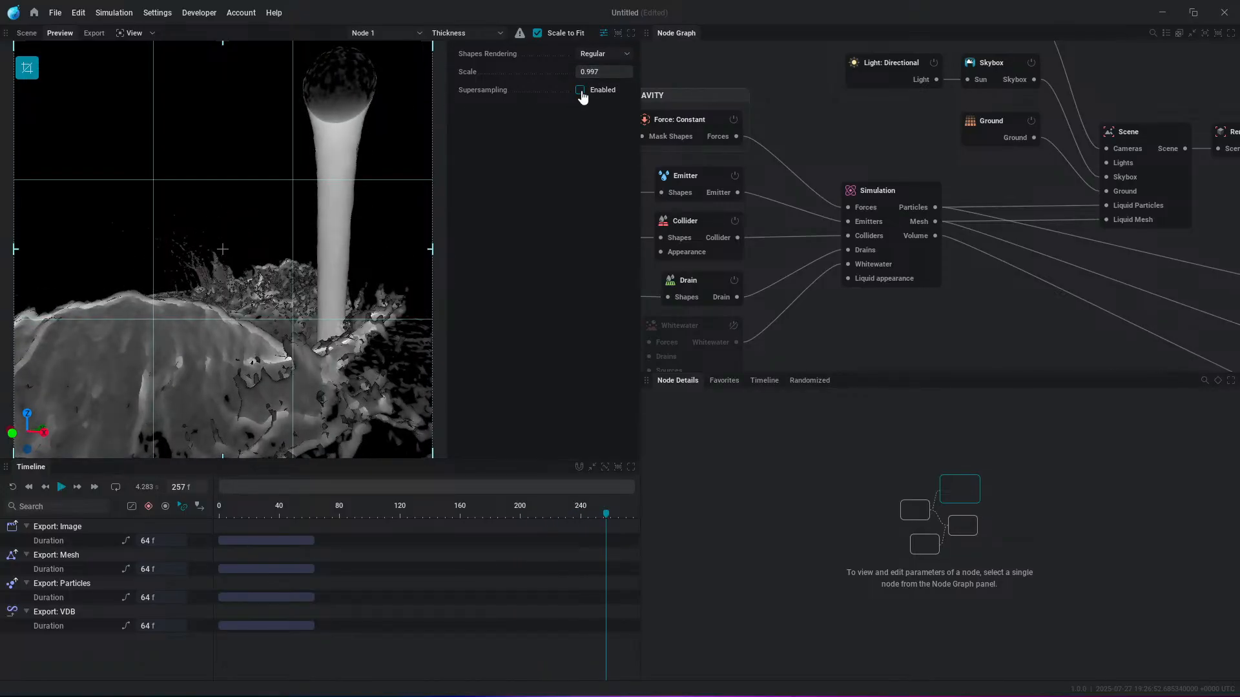
pyautogui.click(583, 94)
pyautogui.click(582, 95)
# Step: View the Transmission, Emission and Reflectivity passes in the preview
pyautogui.click(466, 33)
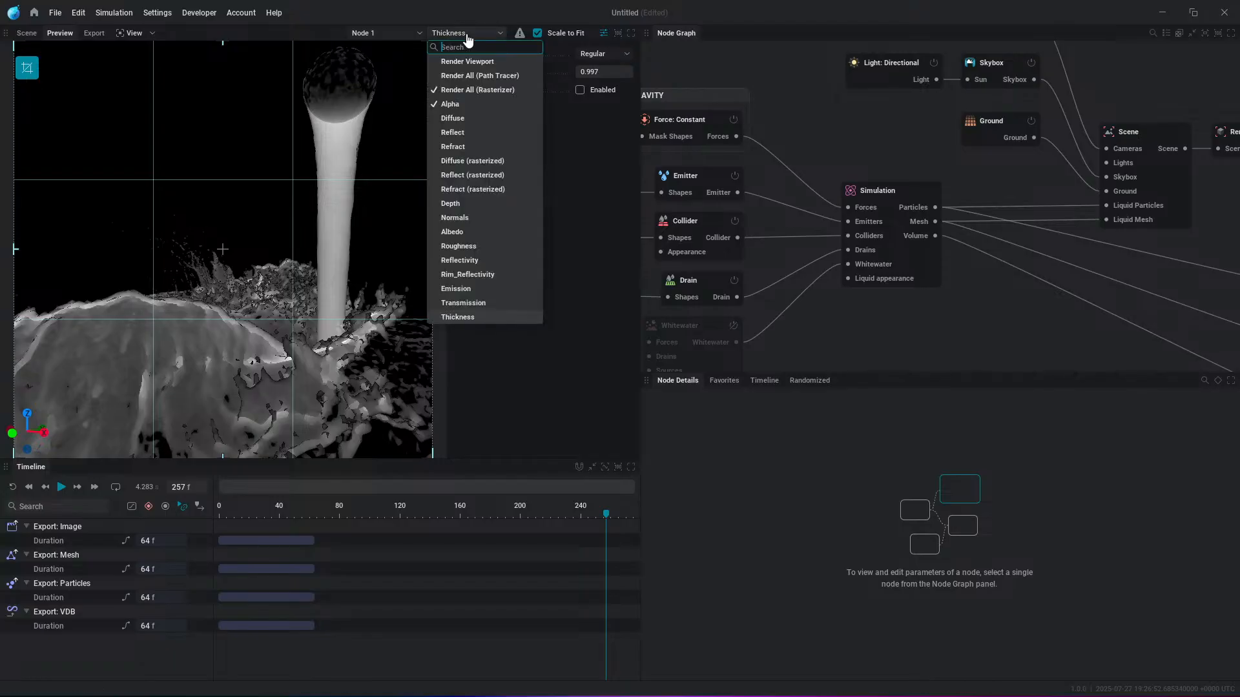
pyautogui.click(461, 304)
pyautogui.click(487, 37)
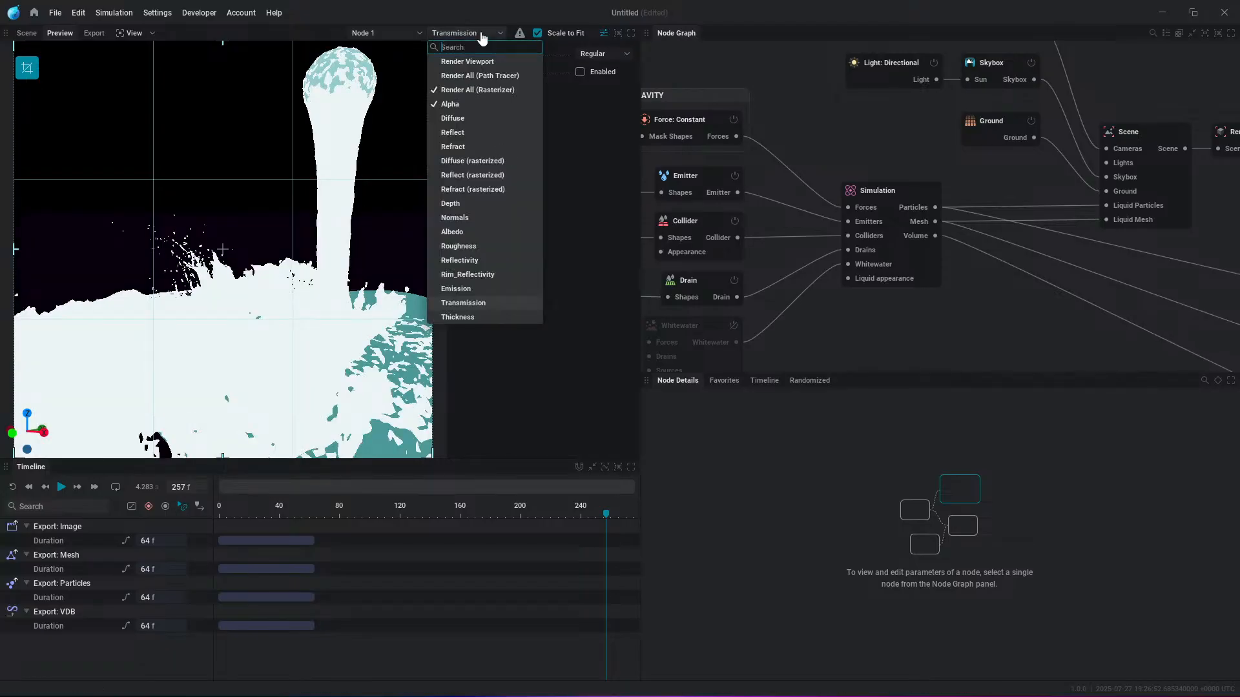
pyautogui.click(479, 287)
pyautogui.click(494, 37)
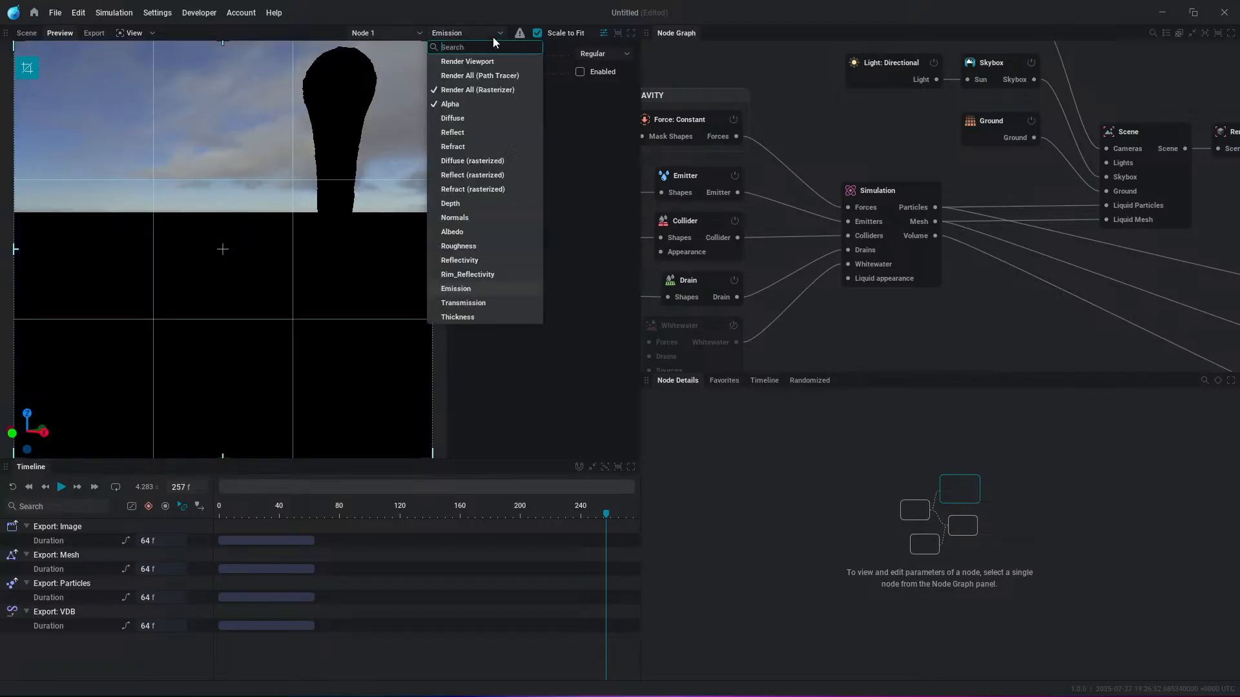
pyautogui.click(470, 260)
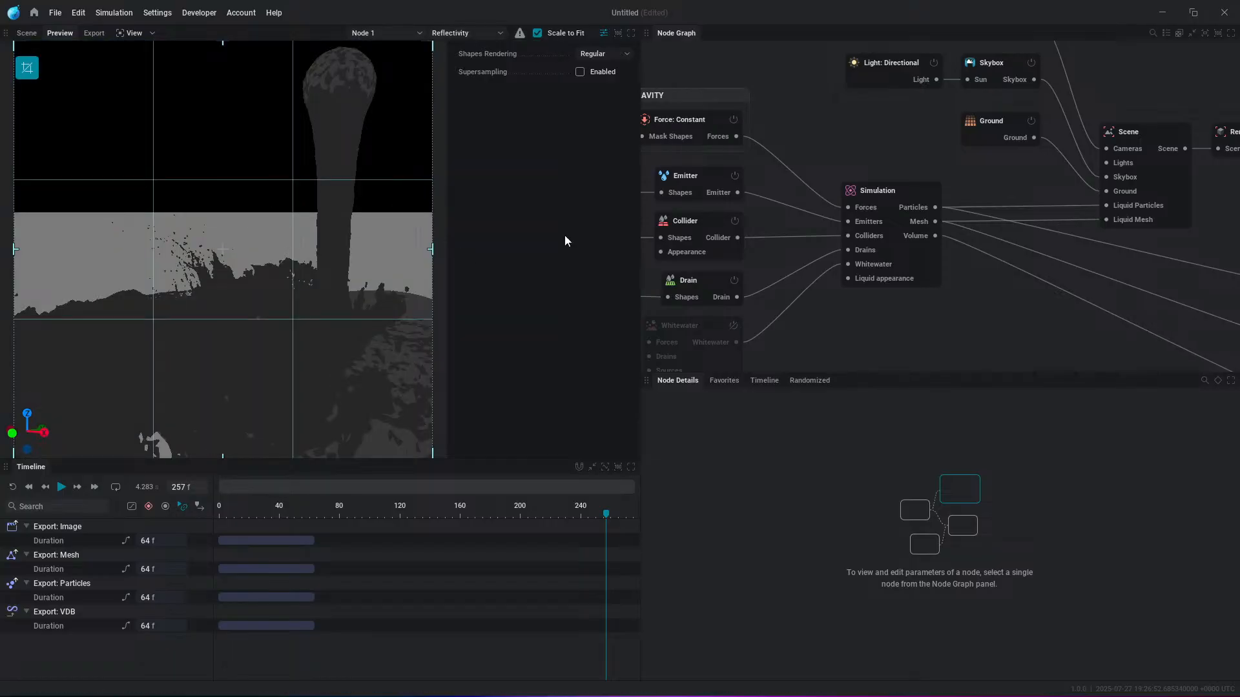
pyautogui.scroll(-2, 303, 272)
# Step: Look over the list of available render passes and return to the scene view
pyautogui.click(463, 33)
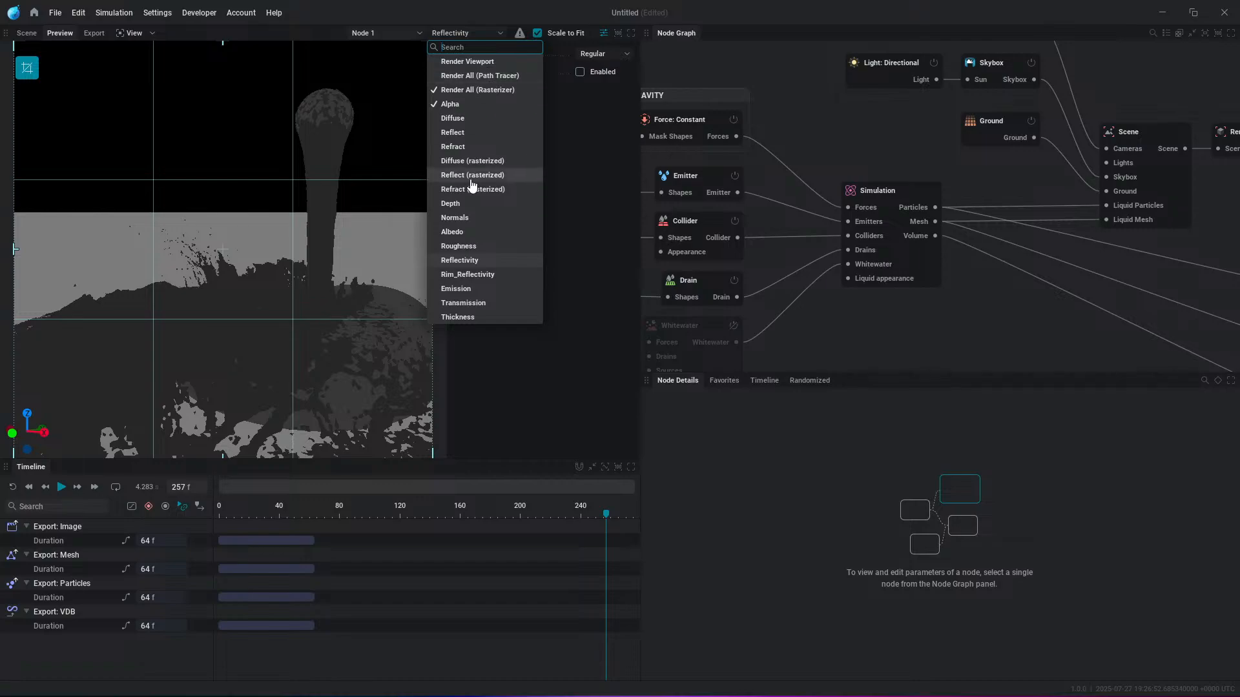
pyautogui.click(594, 266)
pyautogui.click(25, 33)
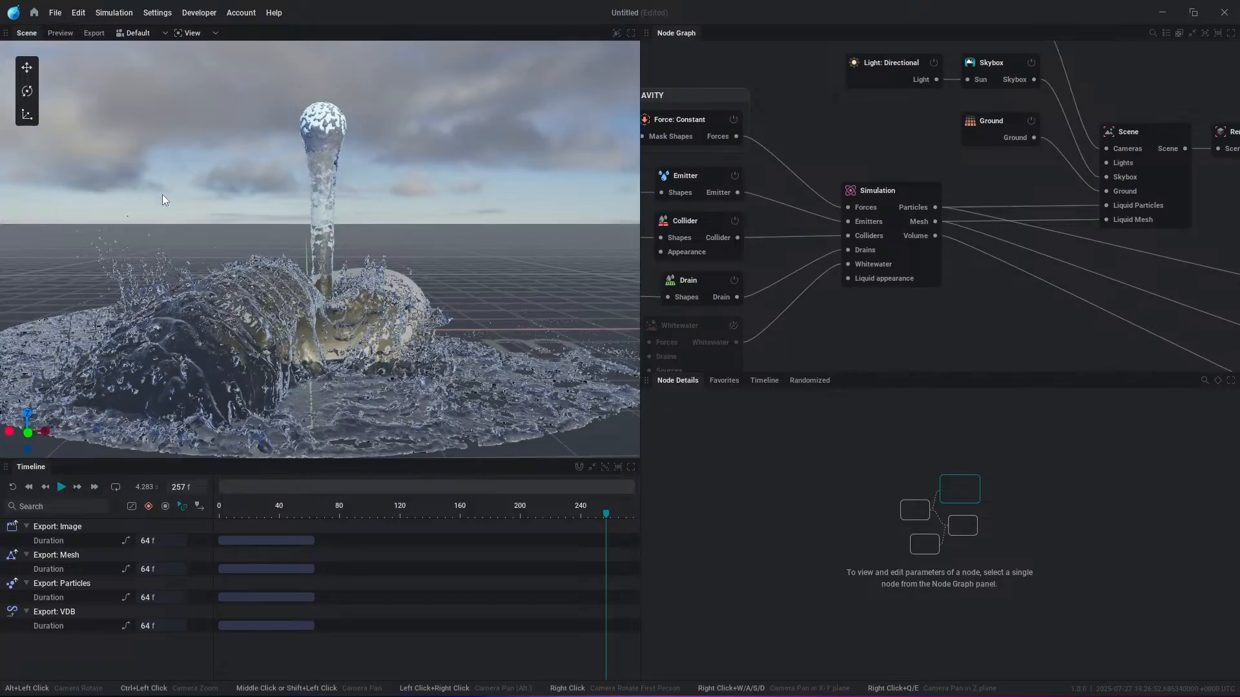
# Step: Move the torus collider shape in the scene to about X 0.55 m and Z 0.80 m
pyautogui.scroll(-5, 567, 236)
pyautogui.scroll(6, 532, 241)
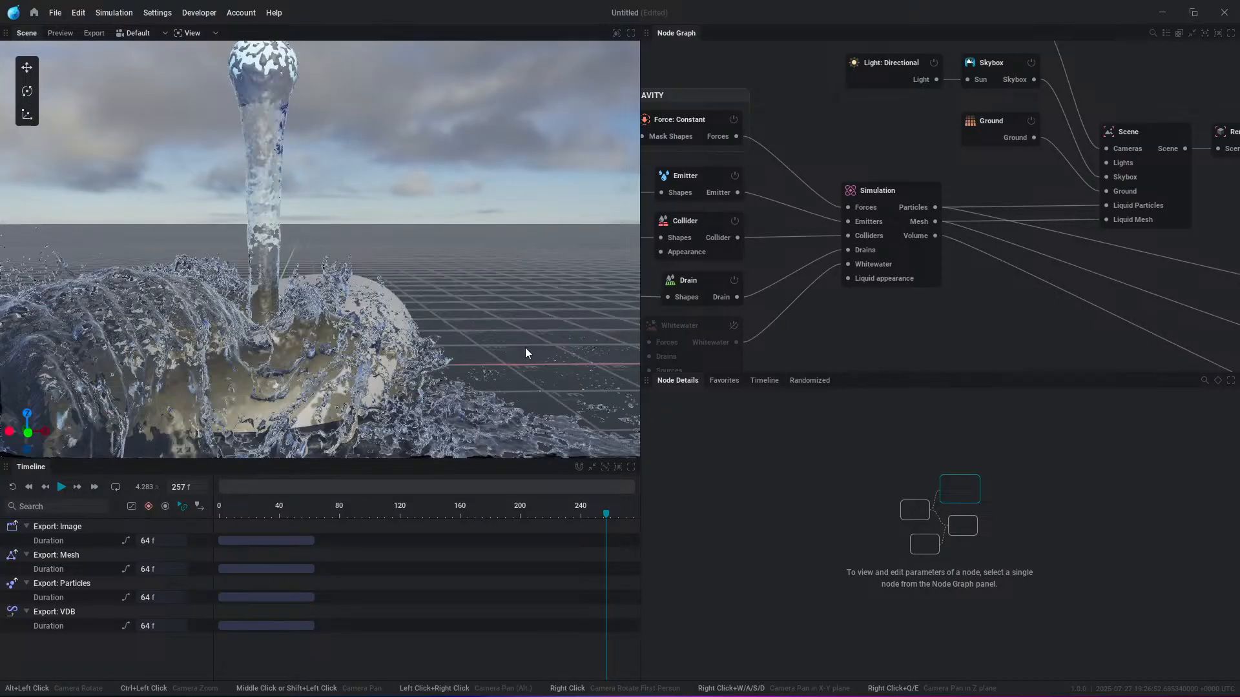
pyautogui.moveTo(694, 238); pyautogui.dragTo(940, 164, button='middle')
pyautogui.click(821, 141)
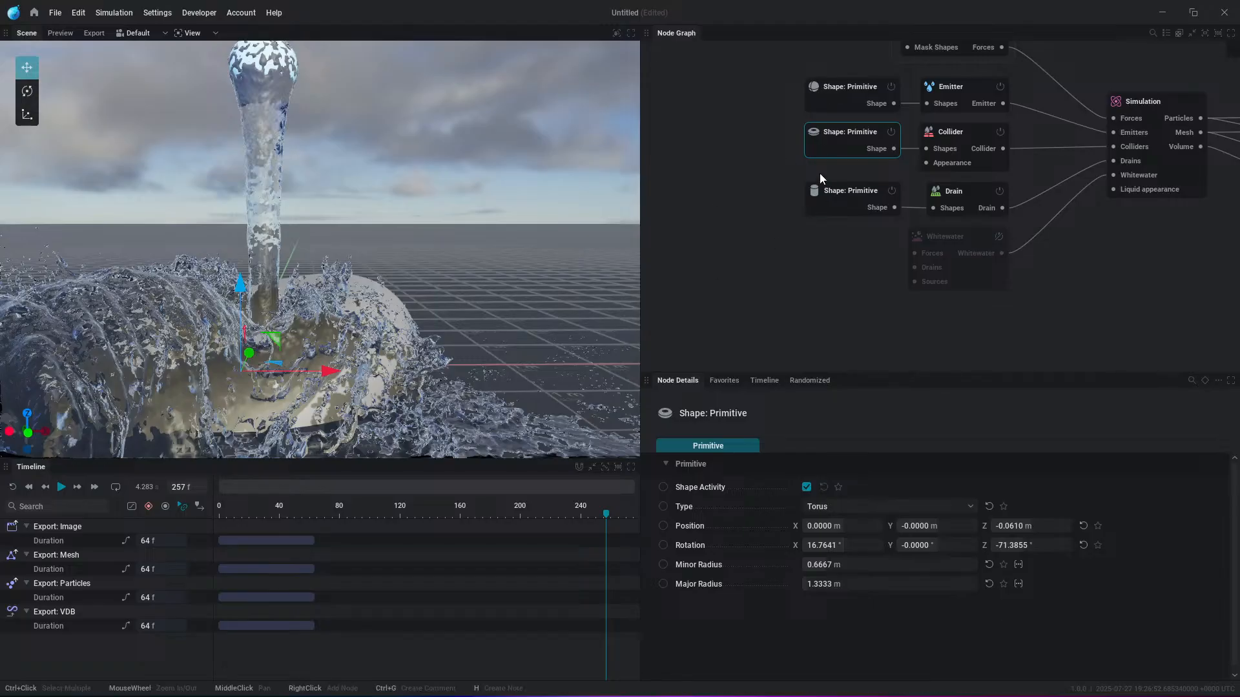
pyautogui.moveTo(272, 341); pyautogui.dragTo(310, 332)
pyautogui.keyDown('alt'); pyautogui.moveTo(296, 274); pyautogui.dragTo(350, 294); pyautogui.keyUp('alt')
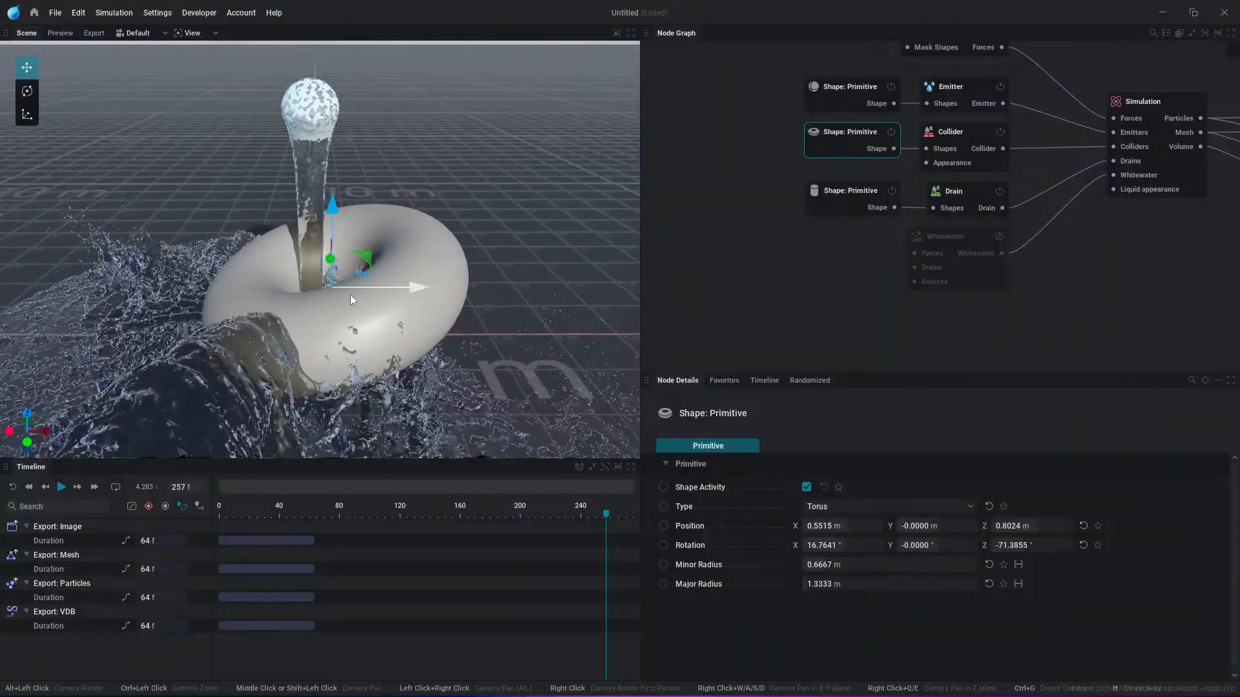
# Step: Examine the falling stream and the emitter sphere above the torus from close up and from farther away
pyautogui.keyDown('ctrl'); pyautogui.moveTo(310, 124); pyautogui.dragTo(339, 281); pyautogui.keyUp('ctrl')
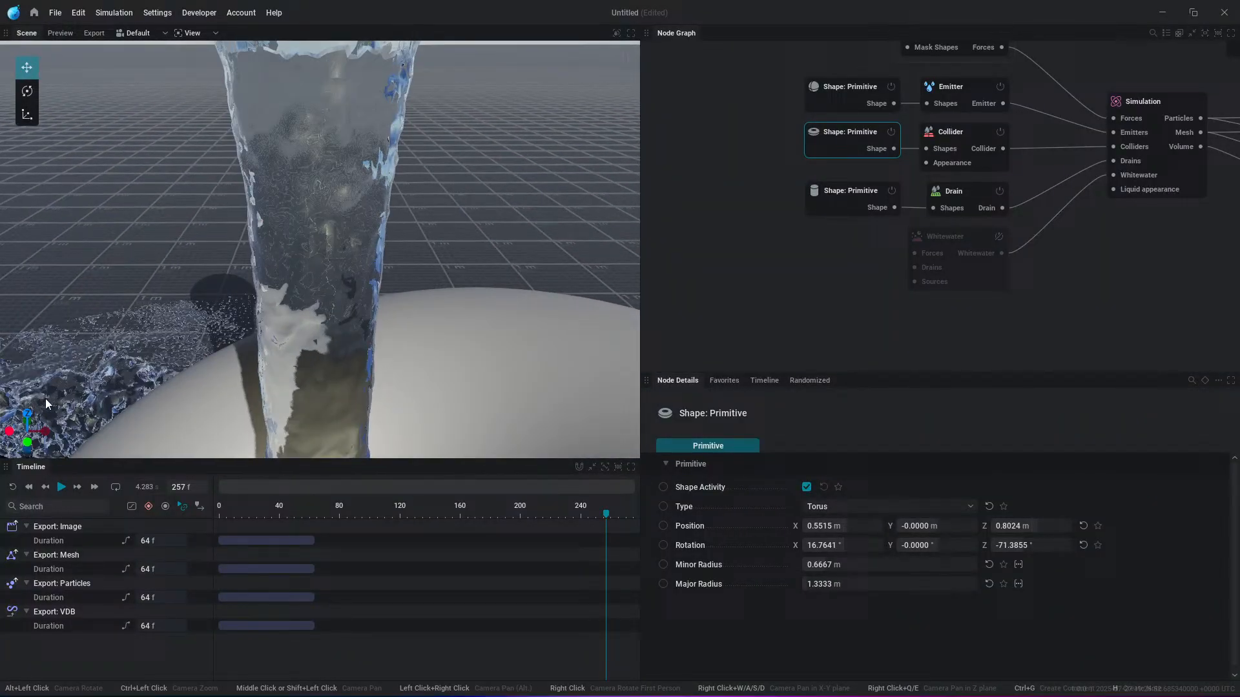
pyautogui.scroll(6, 46, 399)
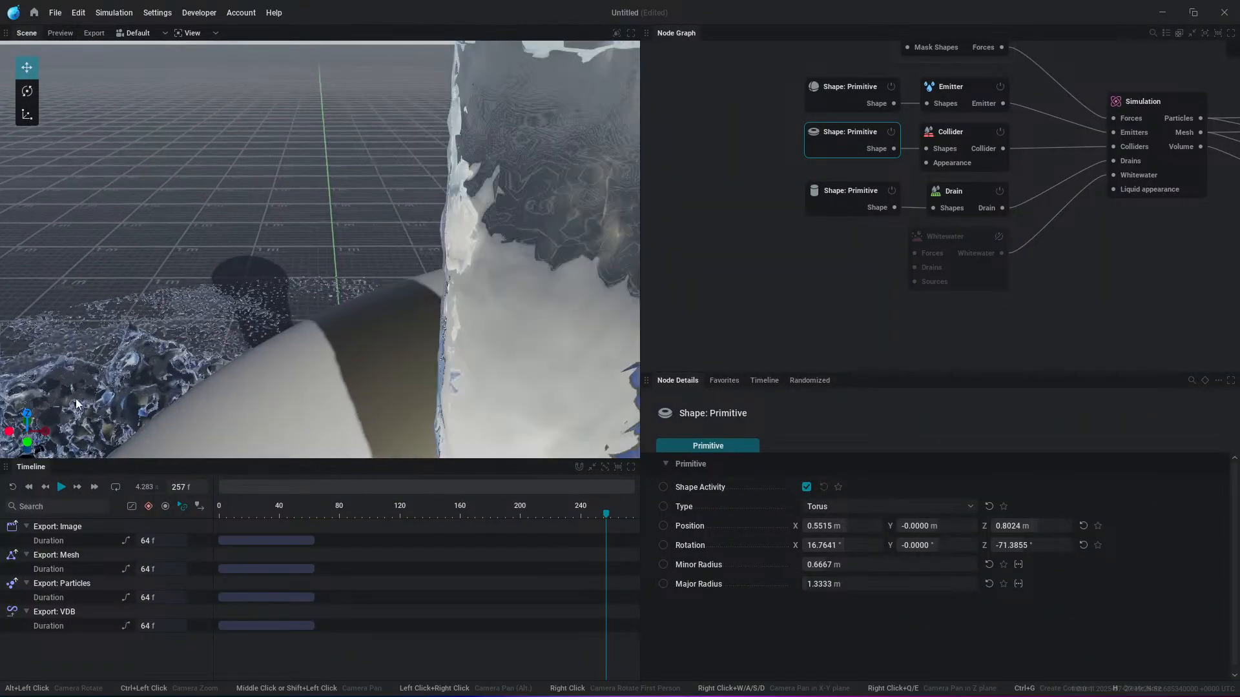
pyautogui.scroll(-8, 117, 368)
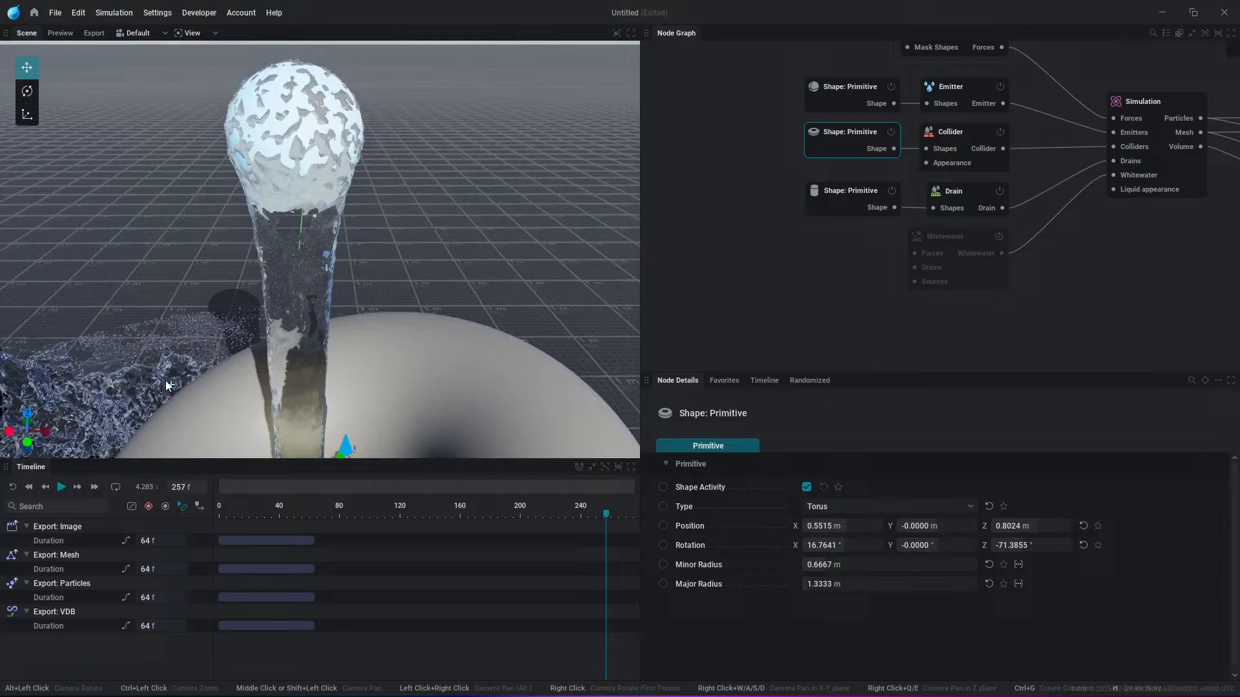
pyautogui.scroll(-2, 167, 385)
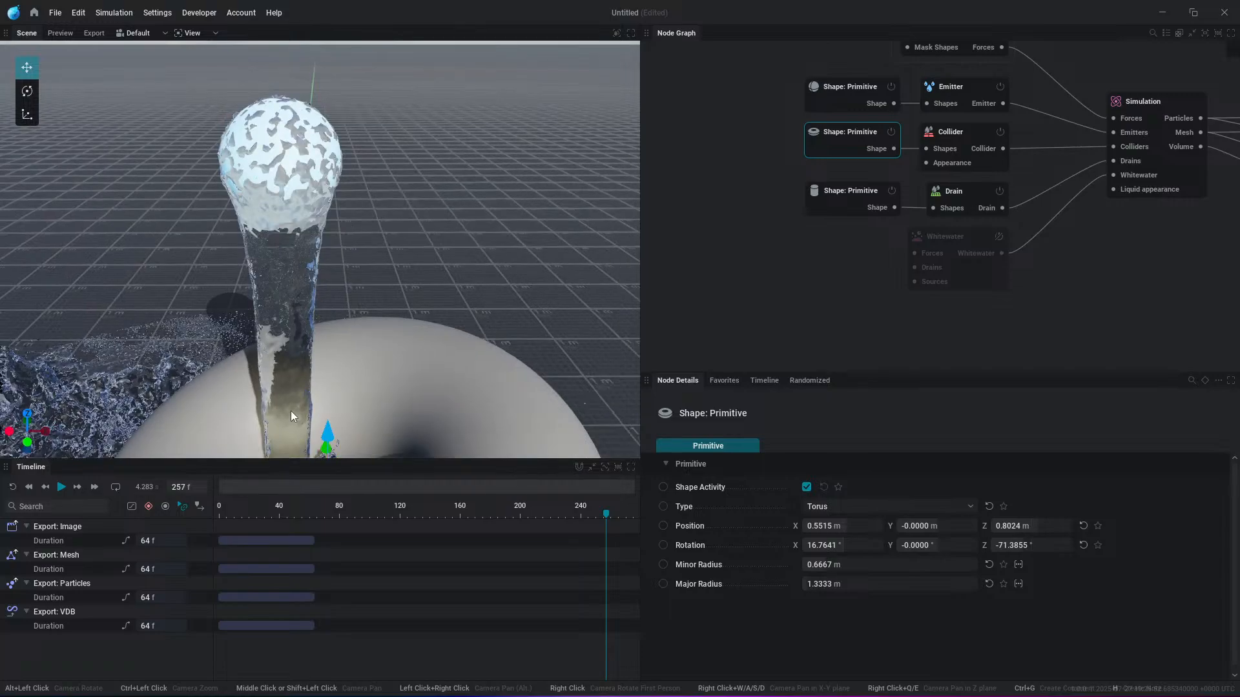
pyautogui.scroll(5, 293, 413)
pyautogui.scroll(-7, 435, 216)
pyautogui.scroll(6, 524, 106)
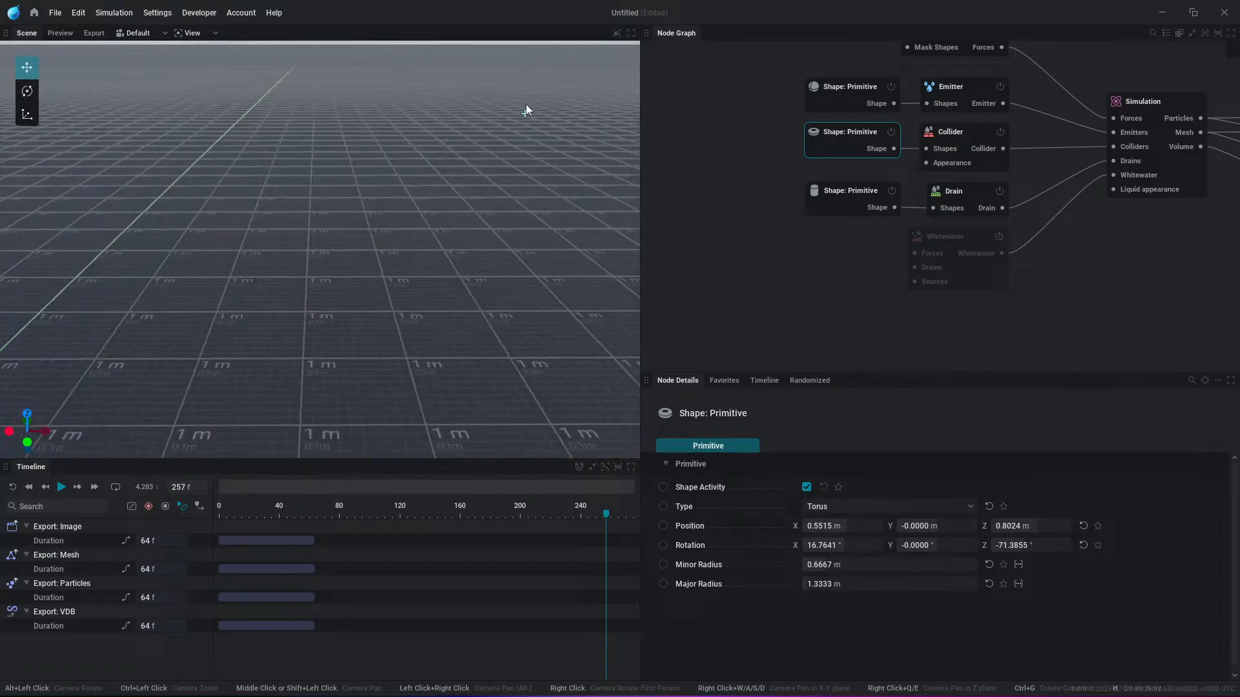
pyautogui.scroll(-8, 497, 139)
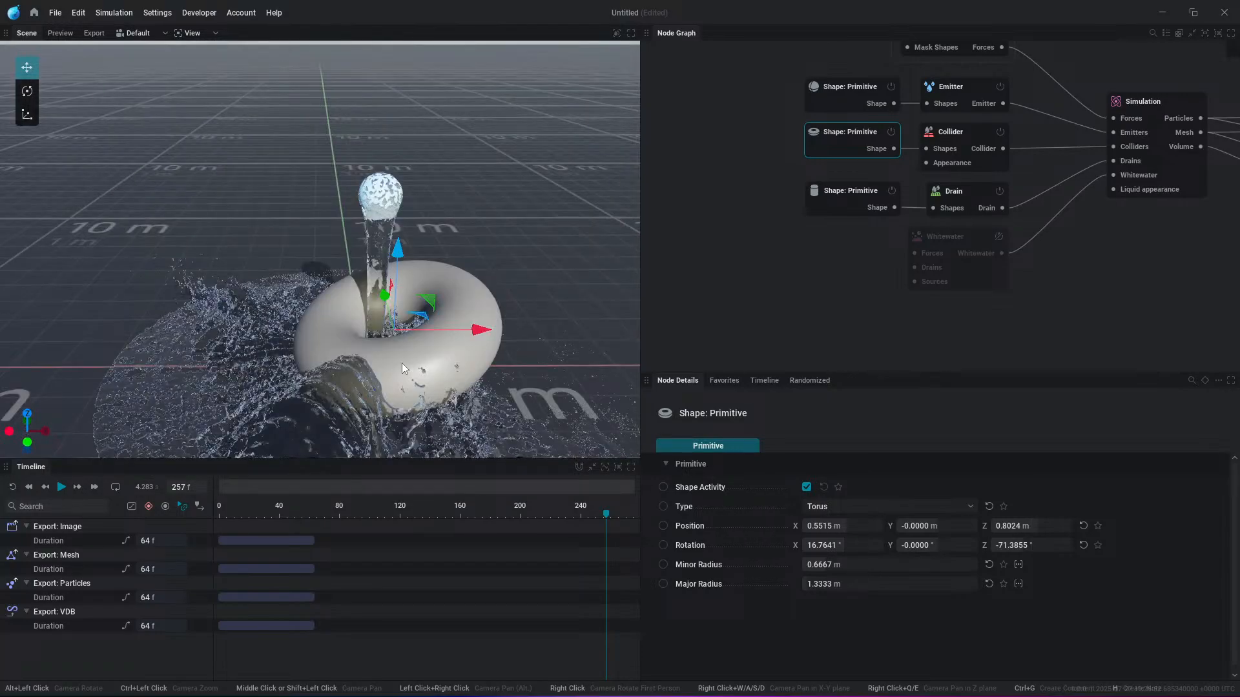
# Step: Examine the splash droplets against the torus surface up close and from several angles, ending on an overview of the whole scene
pyautogui.scroll(8, 440, 366)
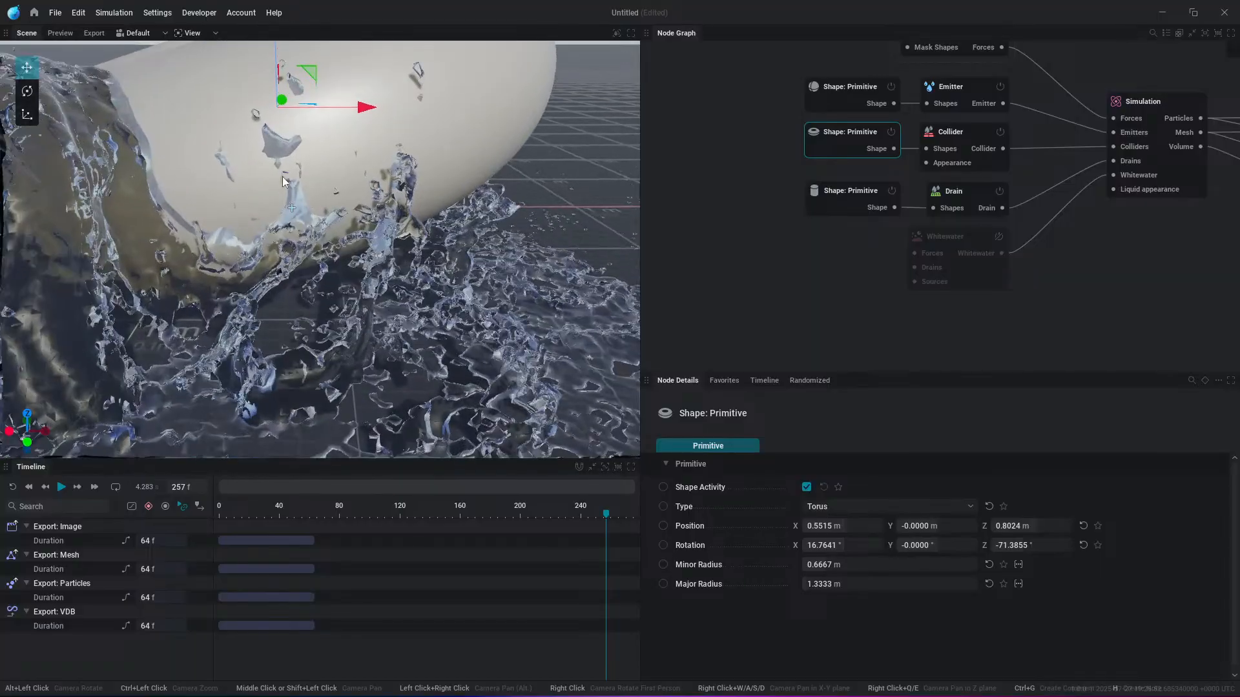
pyautogui.keyDown('alt'); pyautogui.moveTo(282, 176); pyautogui.dragTo(386, 221); pyautogui.keyUp('alt')
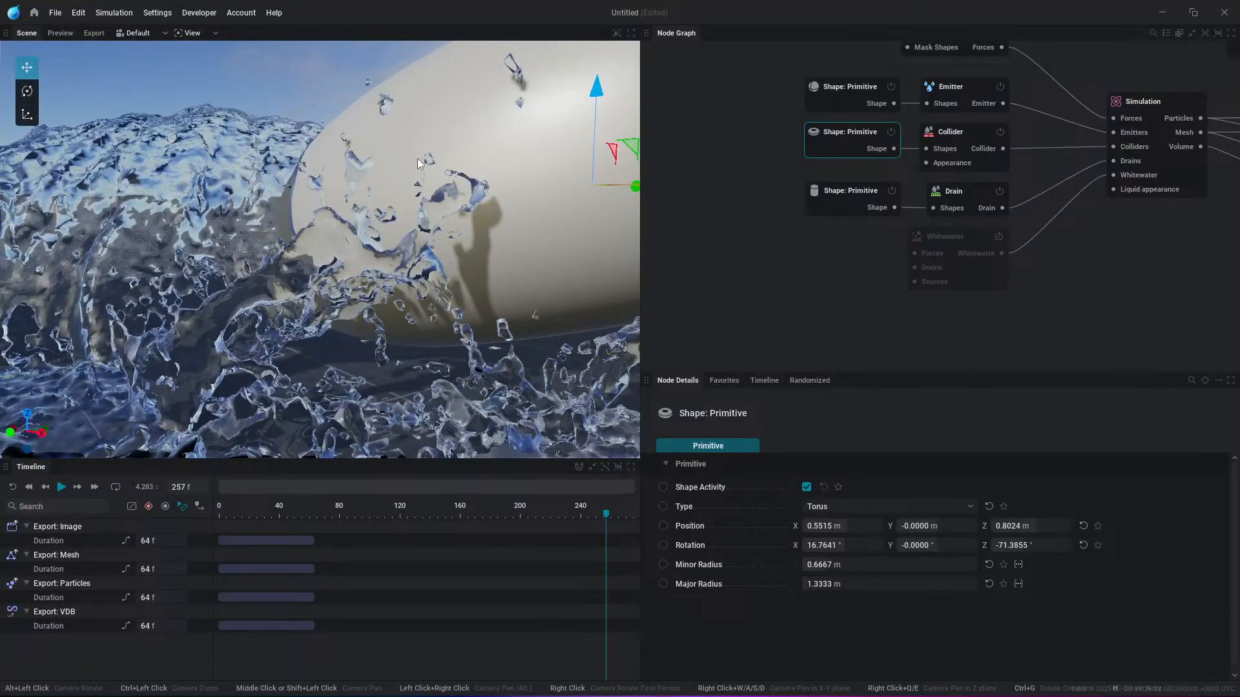
pyautogui.scroll(8, 420, 162)
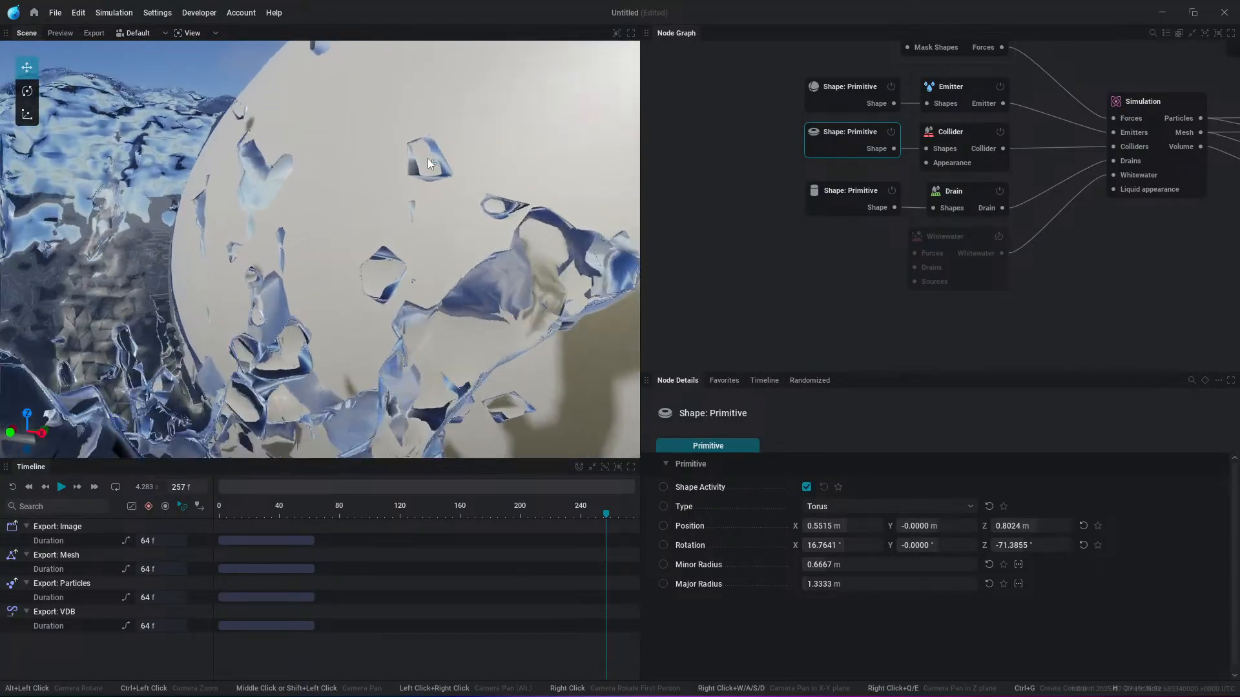
pyautogui.scroll(6, 425, 157)
pyautogui.scroll(-7, 428, 174)
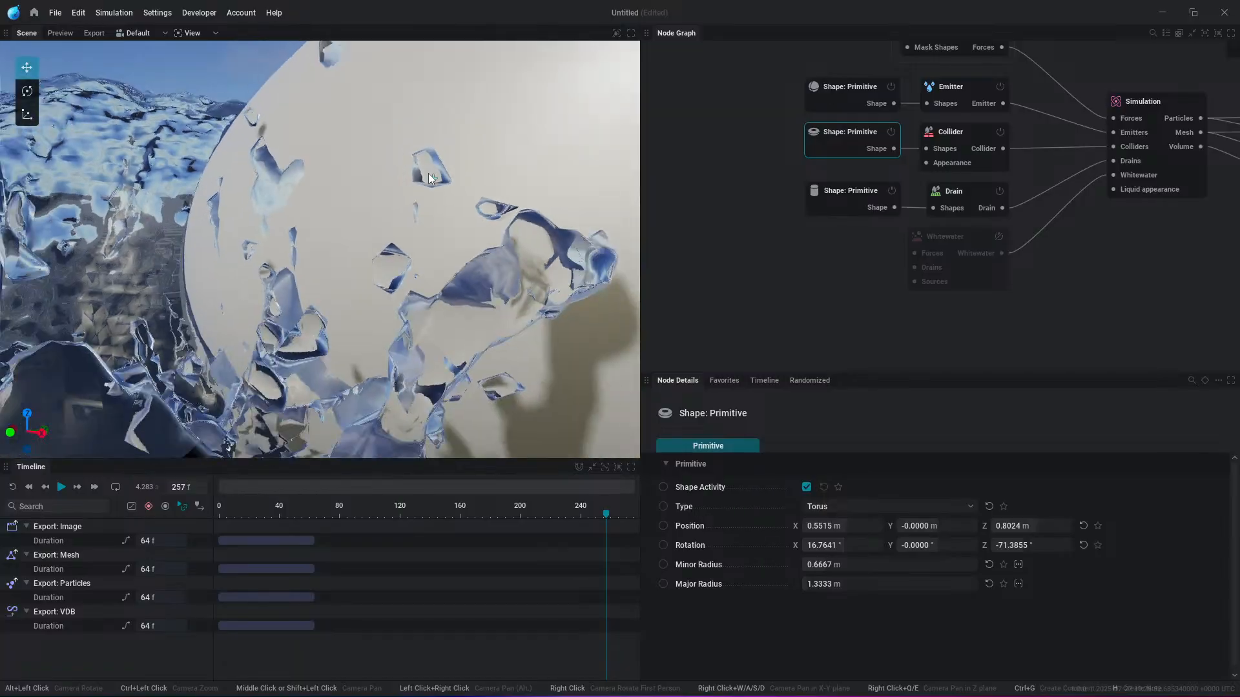
pyautogui.scroll(-8, 428, 173)
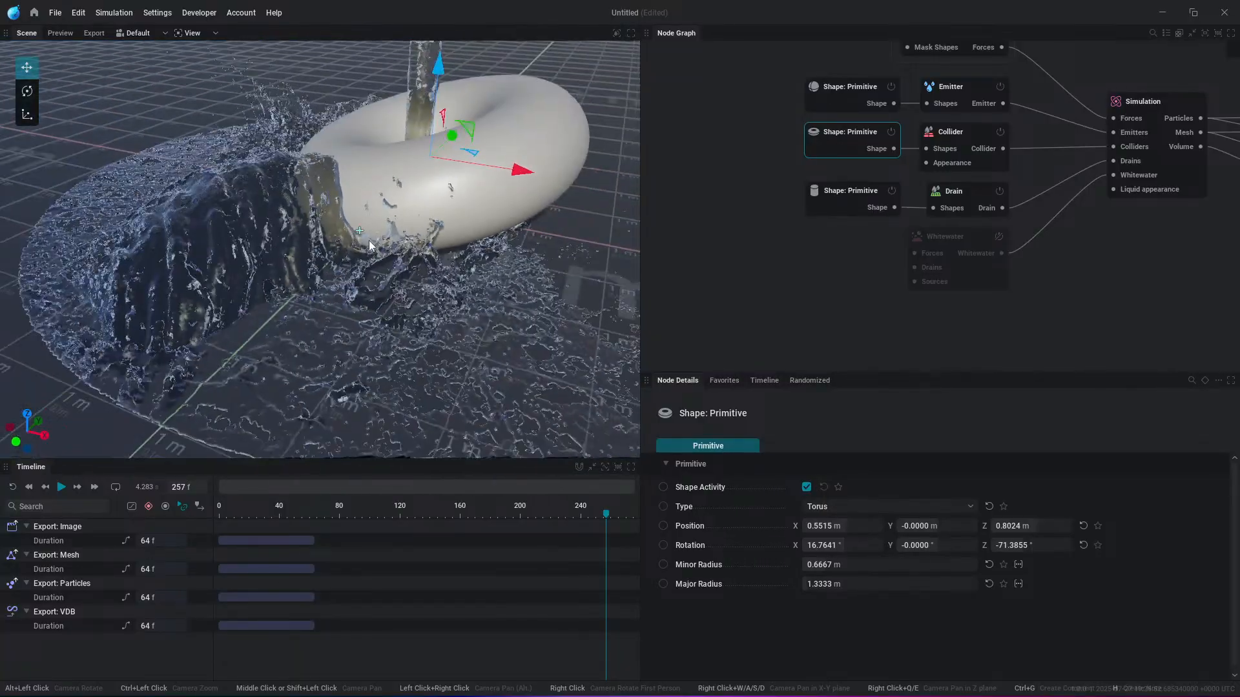
pyautogui.keyDown('alt'); pyautogui.moveTo(370, 240); pyautogui.dragTo(355, 261); pyautogui.keyUp('alt')
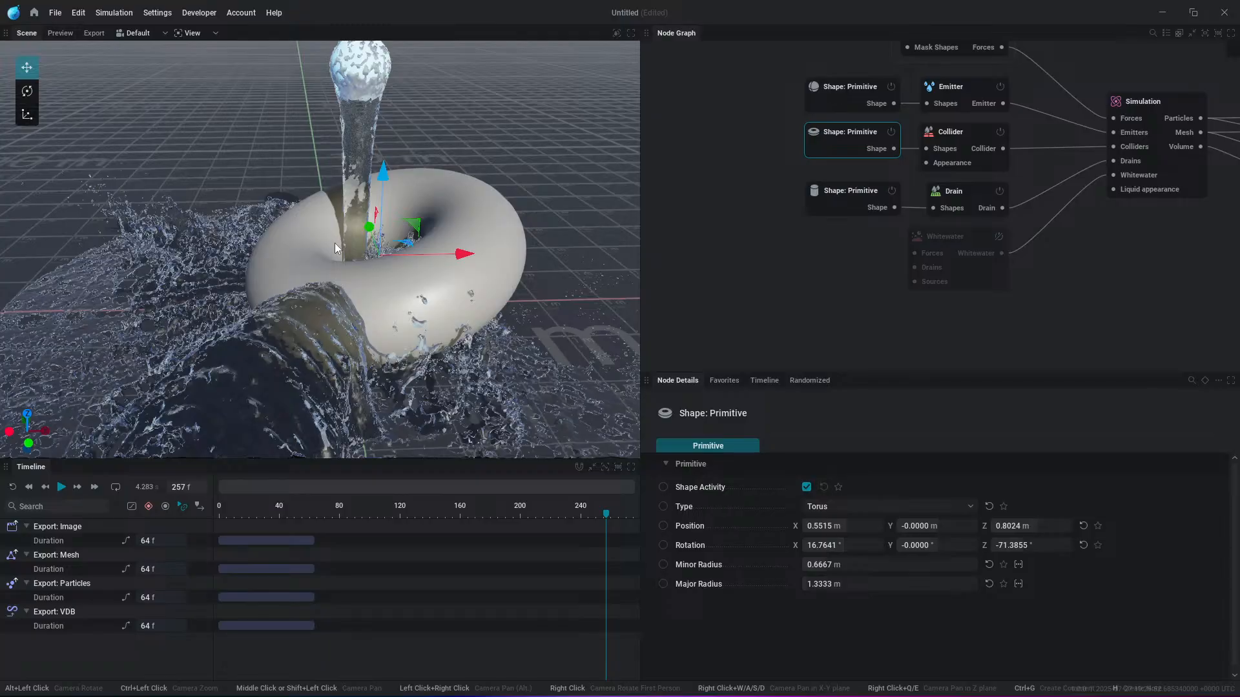
pyautogui.scroll(-2, 336, 244)
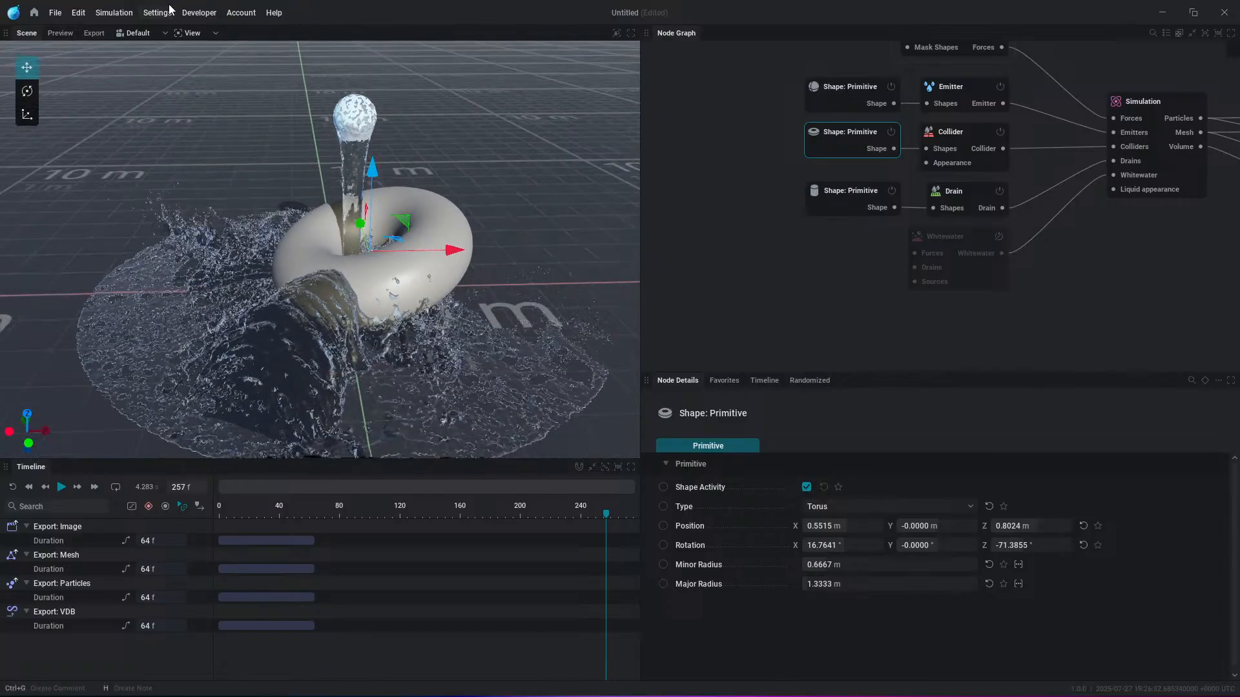
# Step: Open the camera preferences and cycle through the control mapping presets, including Blender and Houdini, back to Default
pyautogui.click(169, 12)
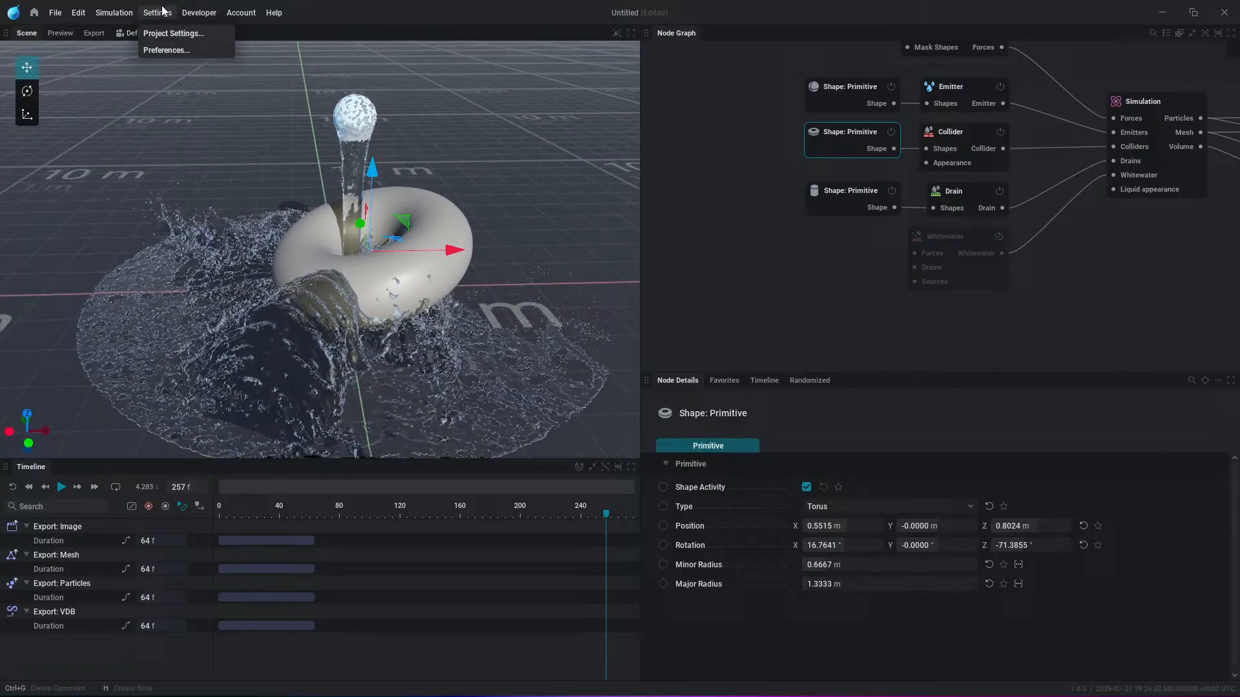
pyautogui.click(169, 53)
pyautogui.click(443, 257)
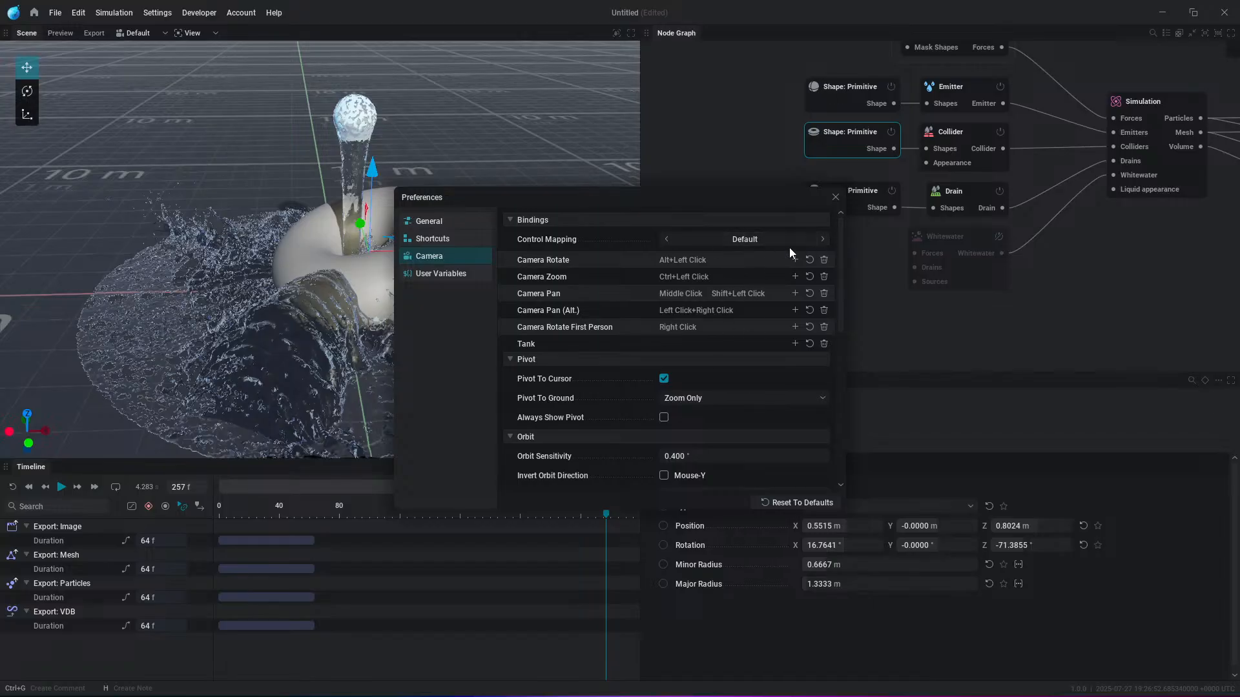
pyautogui.click(823, 241)
pyautogui.click(823, 240)
pyautogui.click(824, 240)
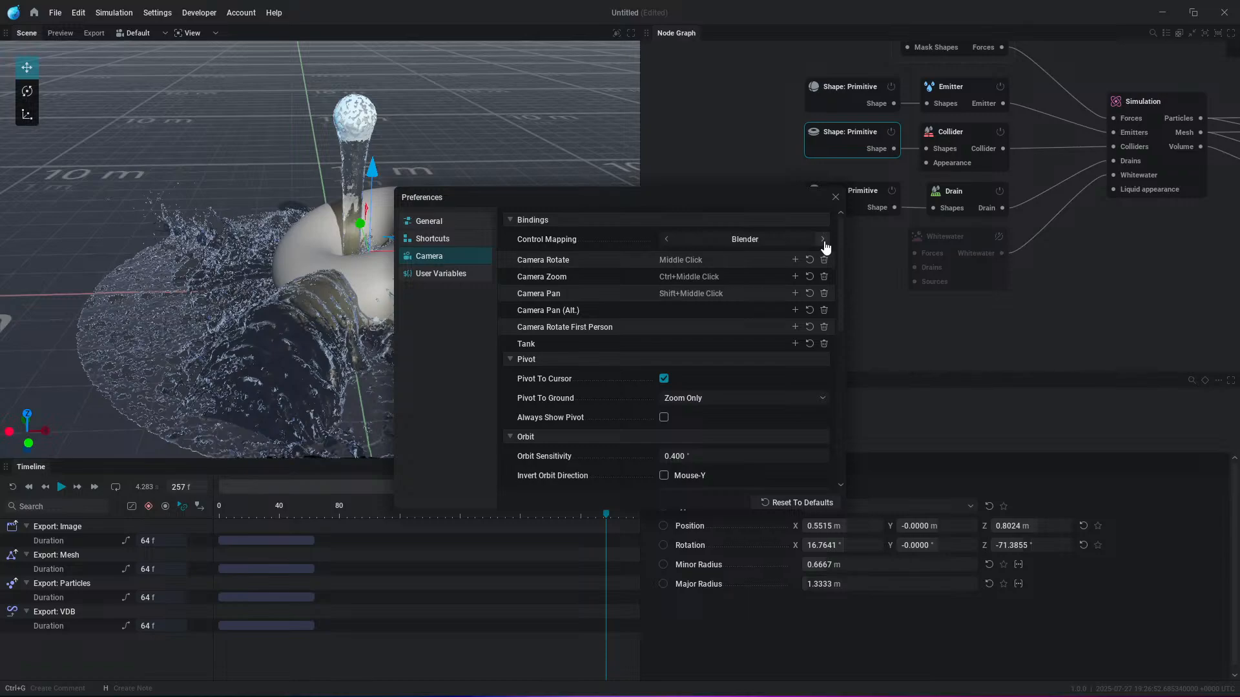
pyautogui.click(824, 240)
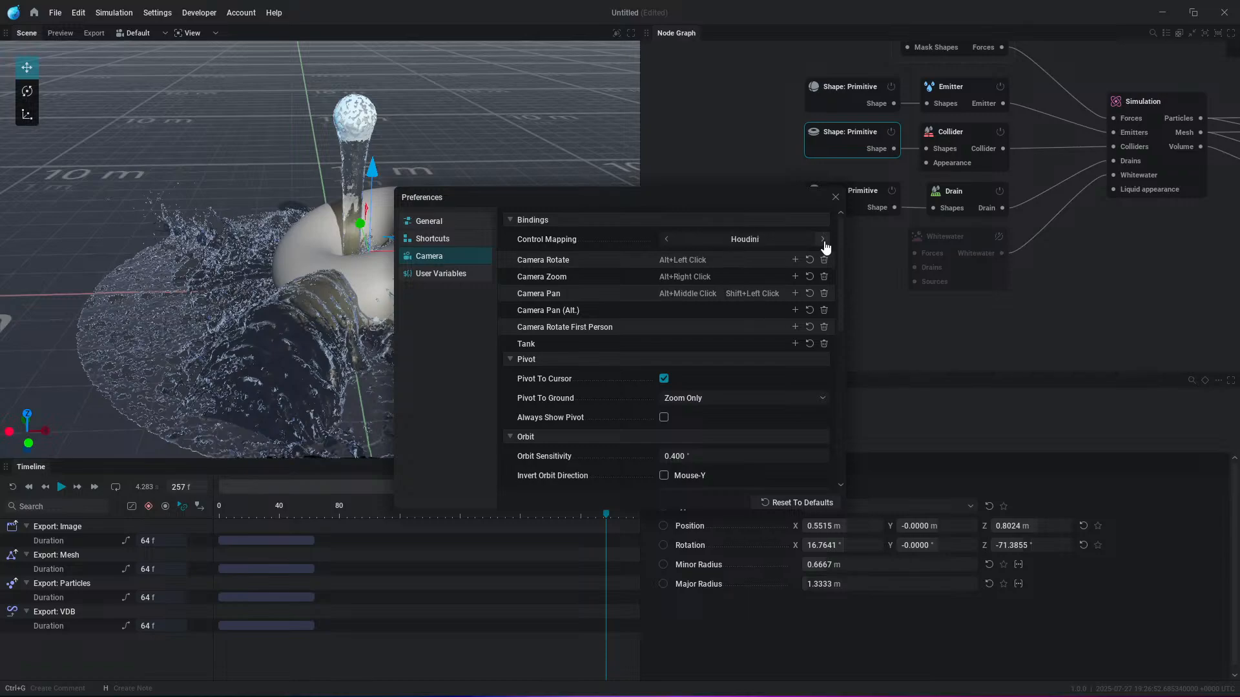
pyautogui.click(824, 240)
pyautogui.click(823, 240)
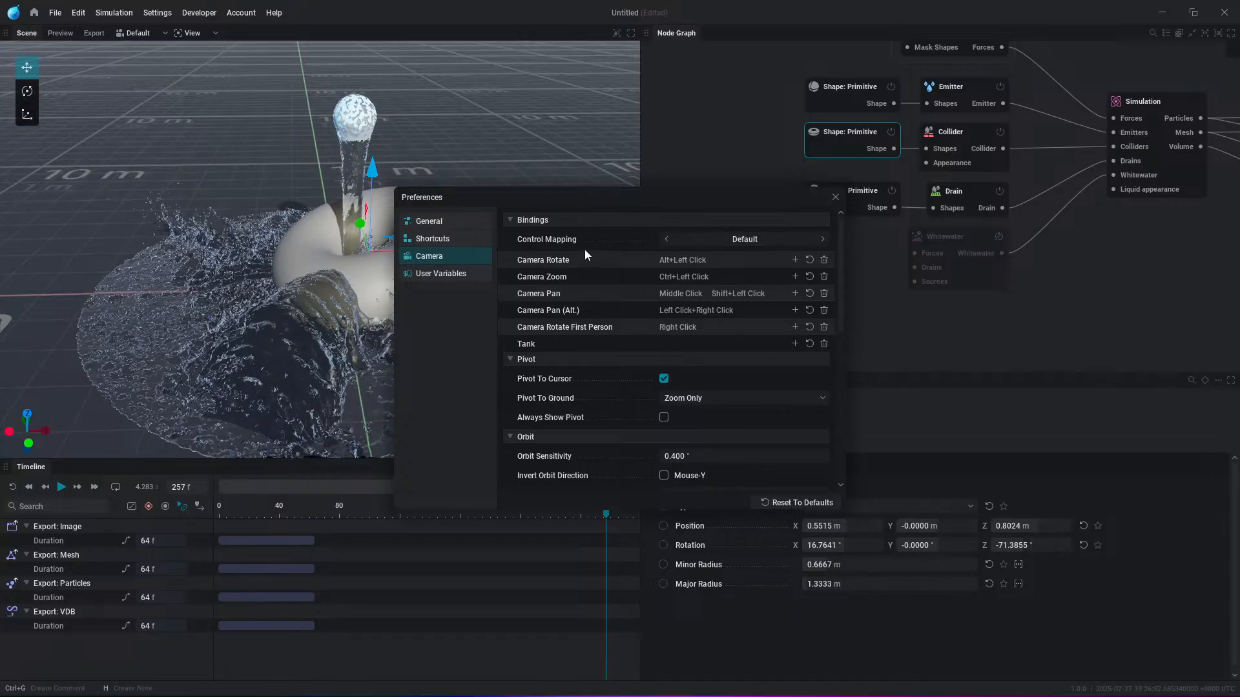
# Step: Switch Pivot To Cursor off and on again, review the remaining camera settings, and close the preferences
pyautogui.click(664, 379)
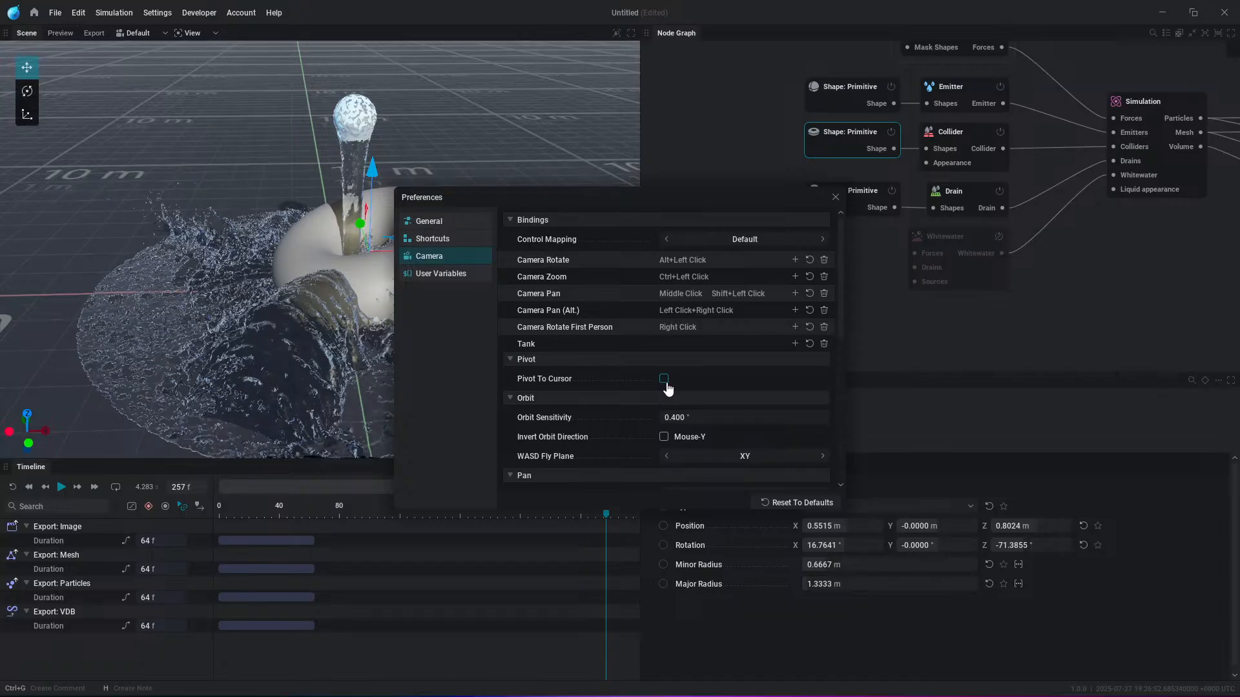
pyautogui.click(664, 379)
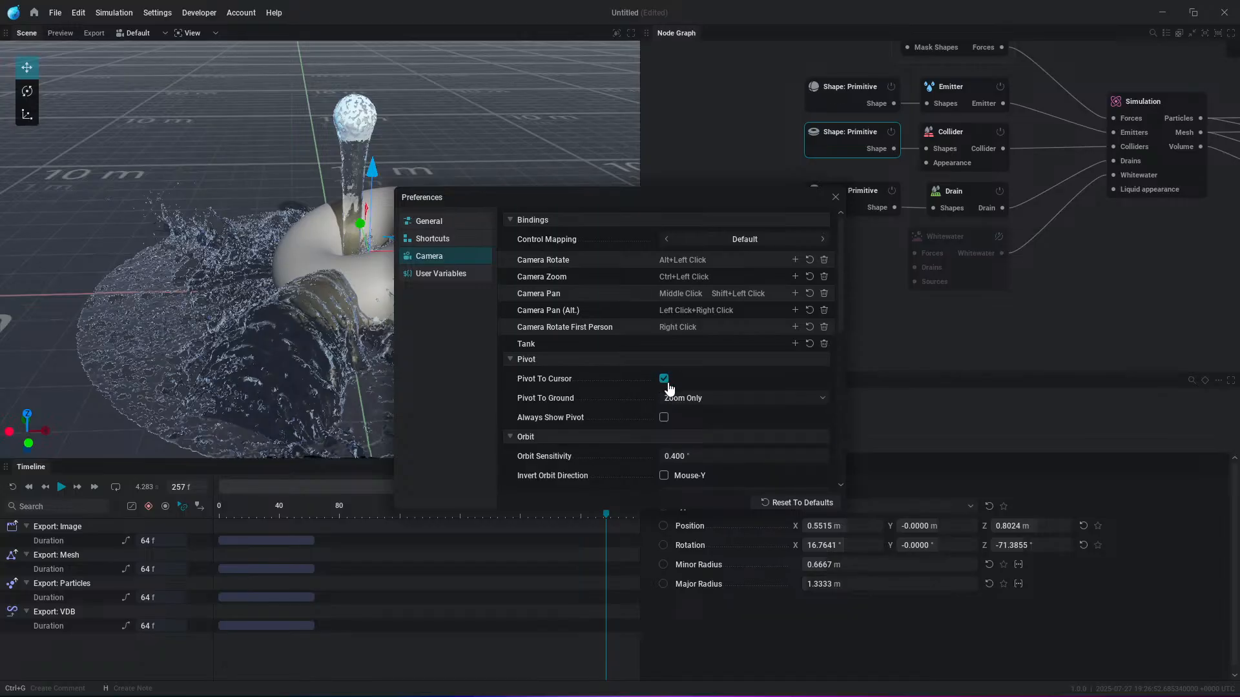
pyautogui.scroll(-3, 671, 419)
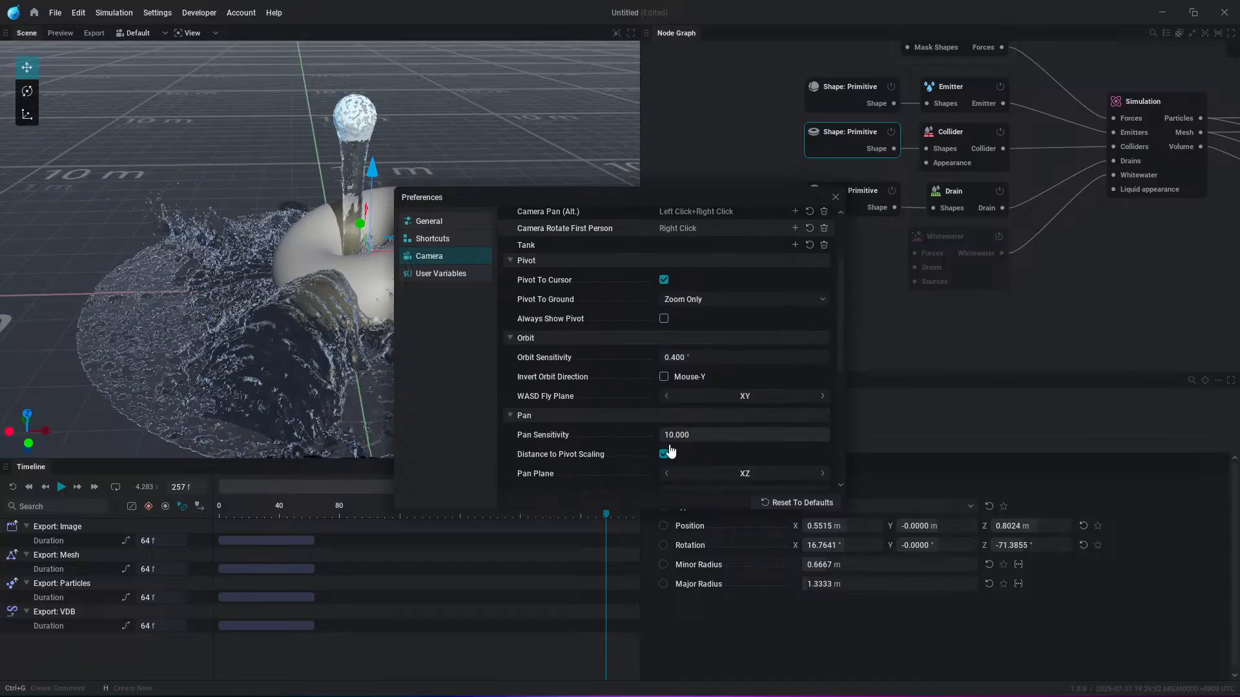
pyautogui.scroll(-8, 671, 452)
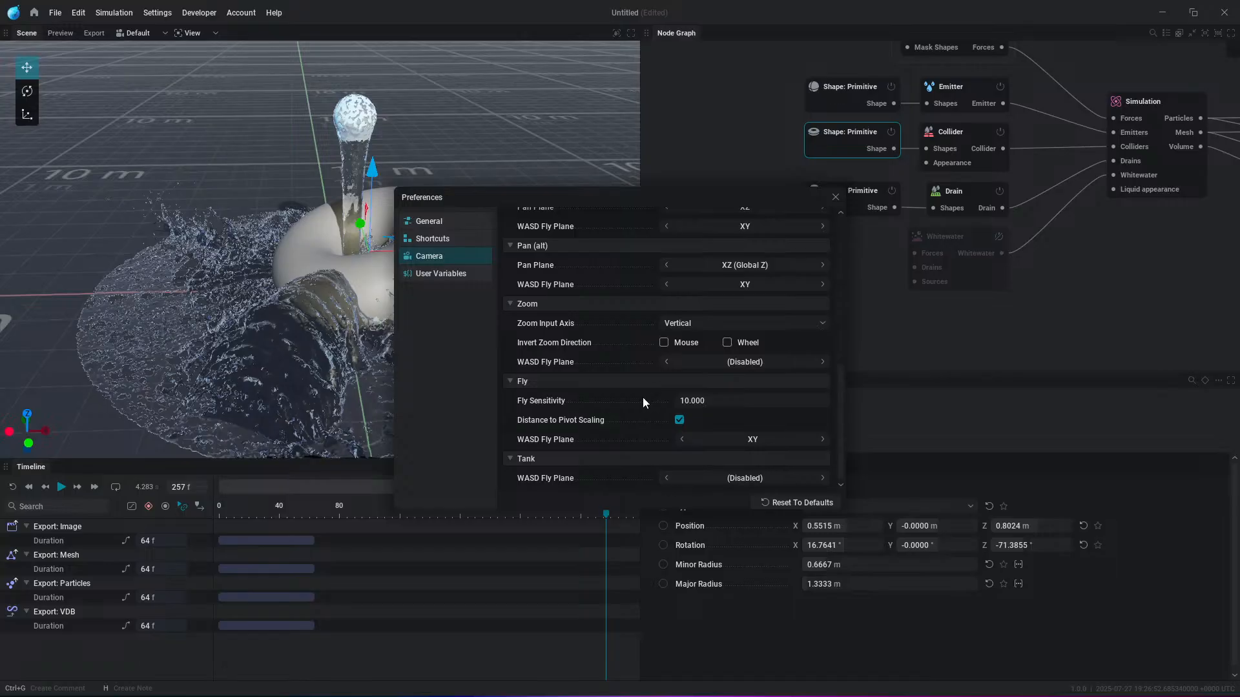
pyautogui.scroll(2, 659, 427)
pyautogui.scroll(3, 666, 413)
pyautogui.scroll(-2, 639, 423)
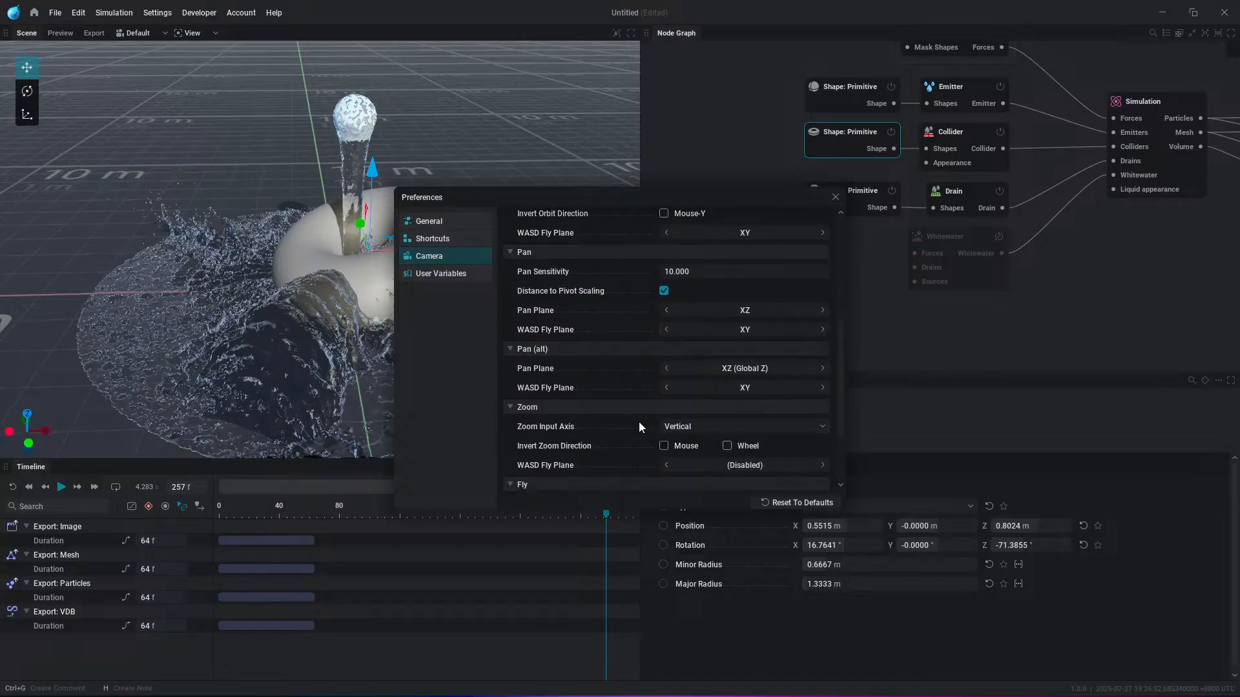
pyautogui.scroll(8, 659, 401)
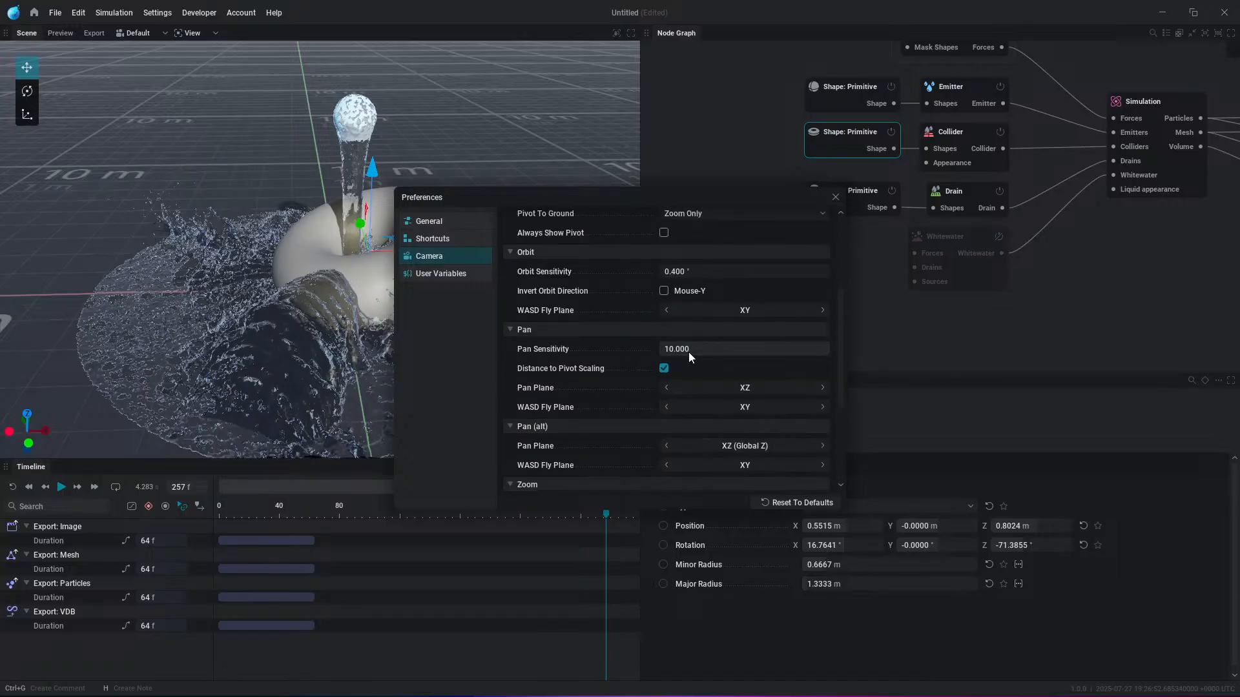
pyautogui.click(836, 198)
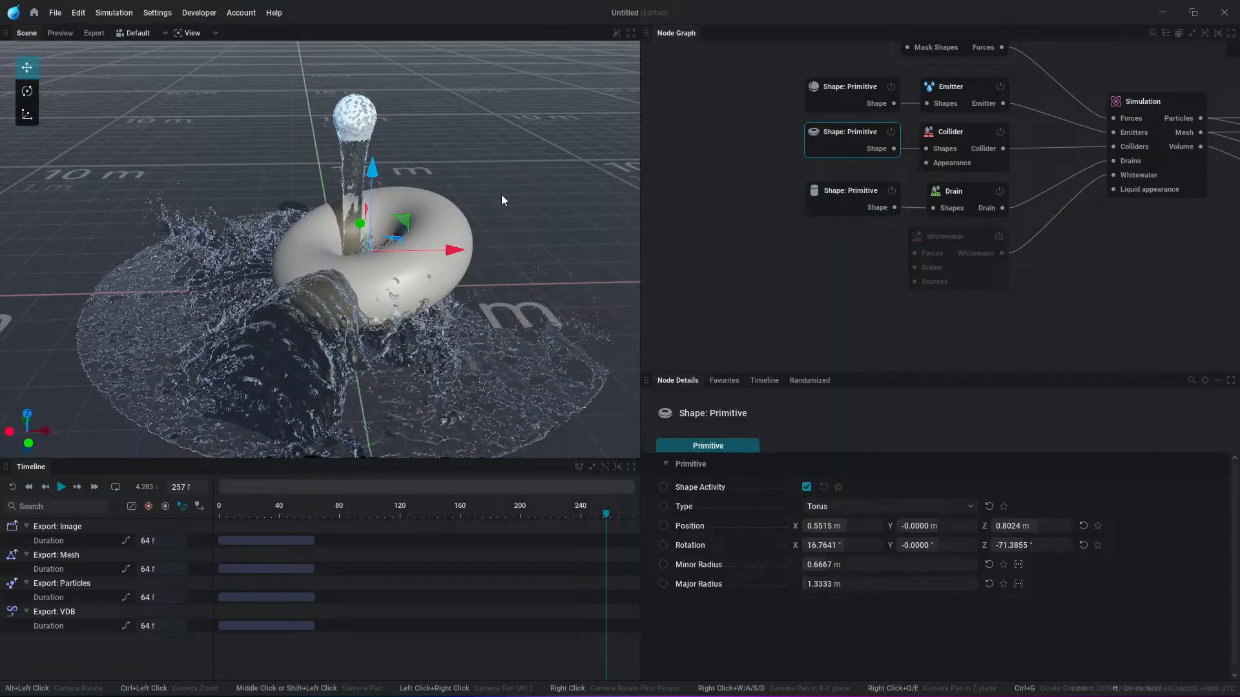
# Step: Play the simulation, pause it at frame 192, and make the node graph area taller
pyautogui.press('space')
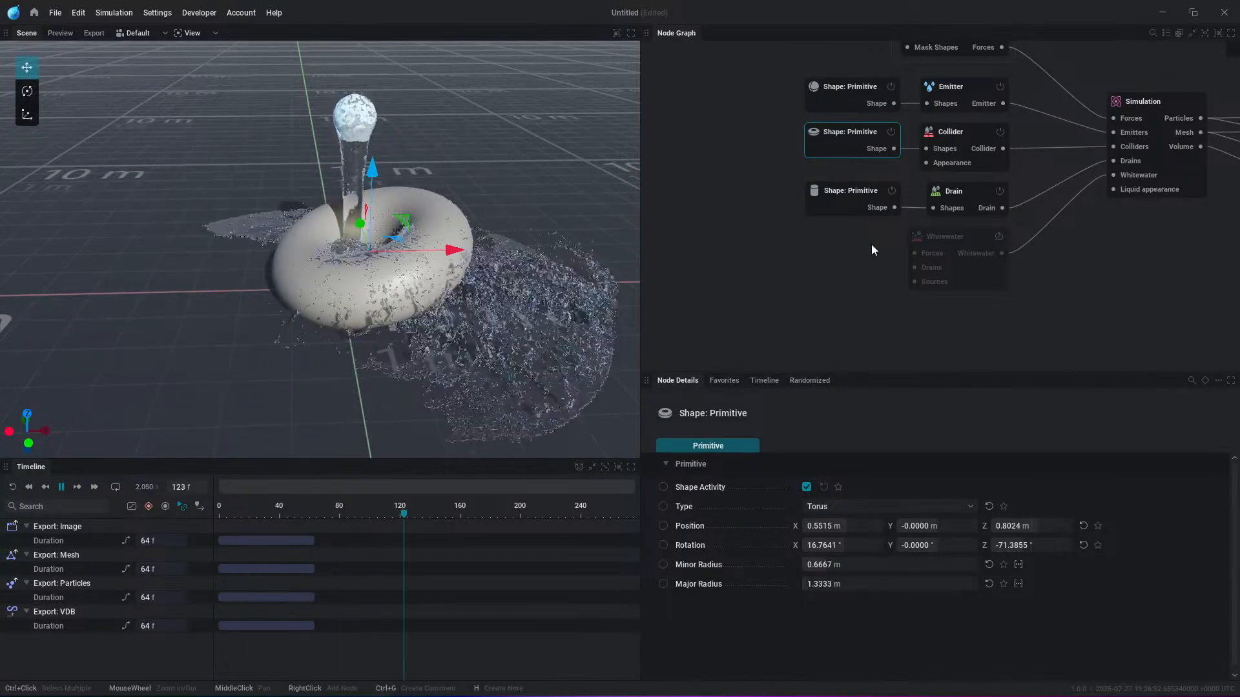
pyautogui.press('space')
pyautogui.moveTo(869, 225); pyautogui.dragTo(856, 264, button='middle')
pyautogui.moveTo(914, 371); pyautogui.dragTo(911, 442)
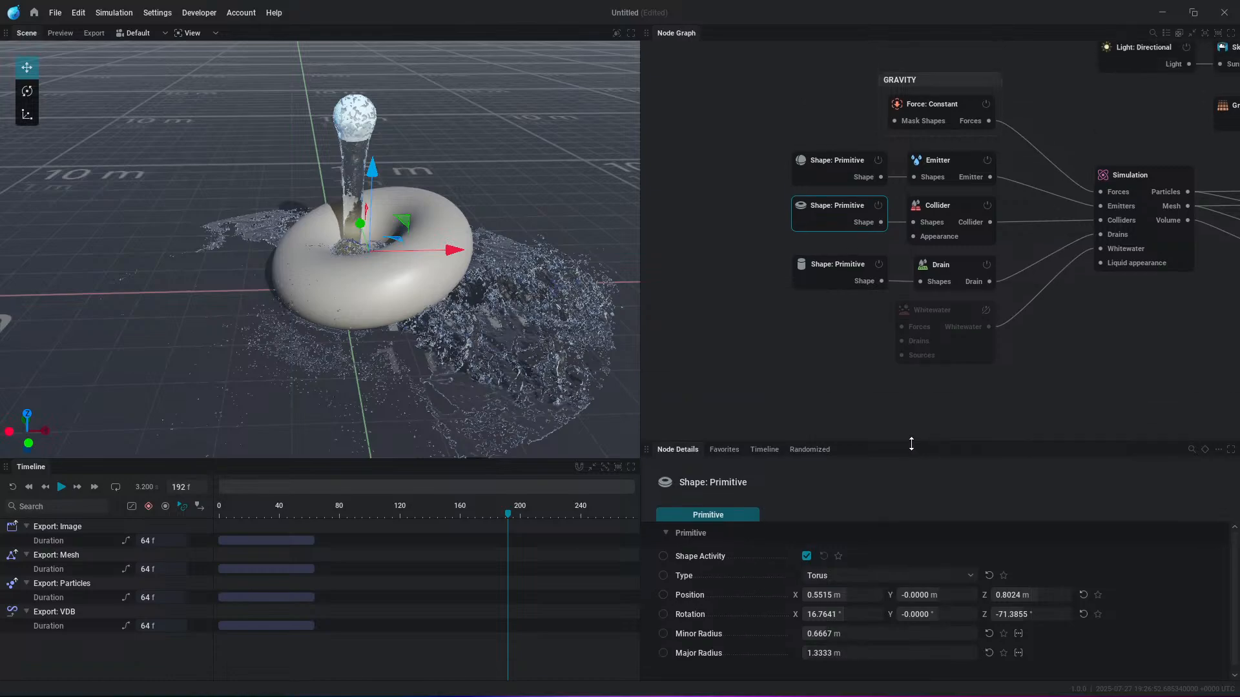
# Step: Delete the Collider, Drain and Whitewater nodes together with the torus and cylinder Shape: Primitive nodes feeding them
pyautogui.scroll(-3, 920, 274)
pyautogui.moveTo(1076, 175); pyautogui.dragTo(987, 207, button='middle')
pyautogui.scroll(3, 943, 194)
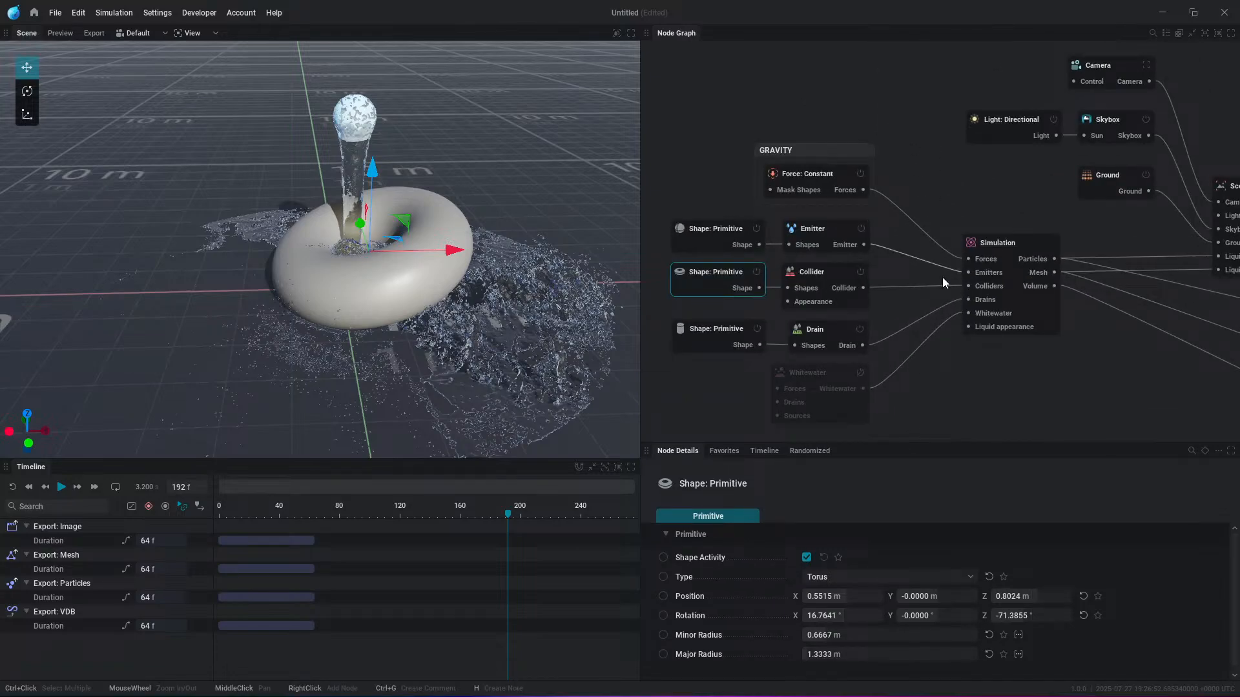
pyautogui.moveTo(924, 380); pyautogui.dragTo(943, 342, button='middle')
pyautogui.moveTo(910, 392); pyautogui.dragTo(677, 240)
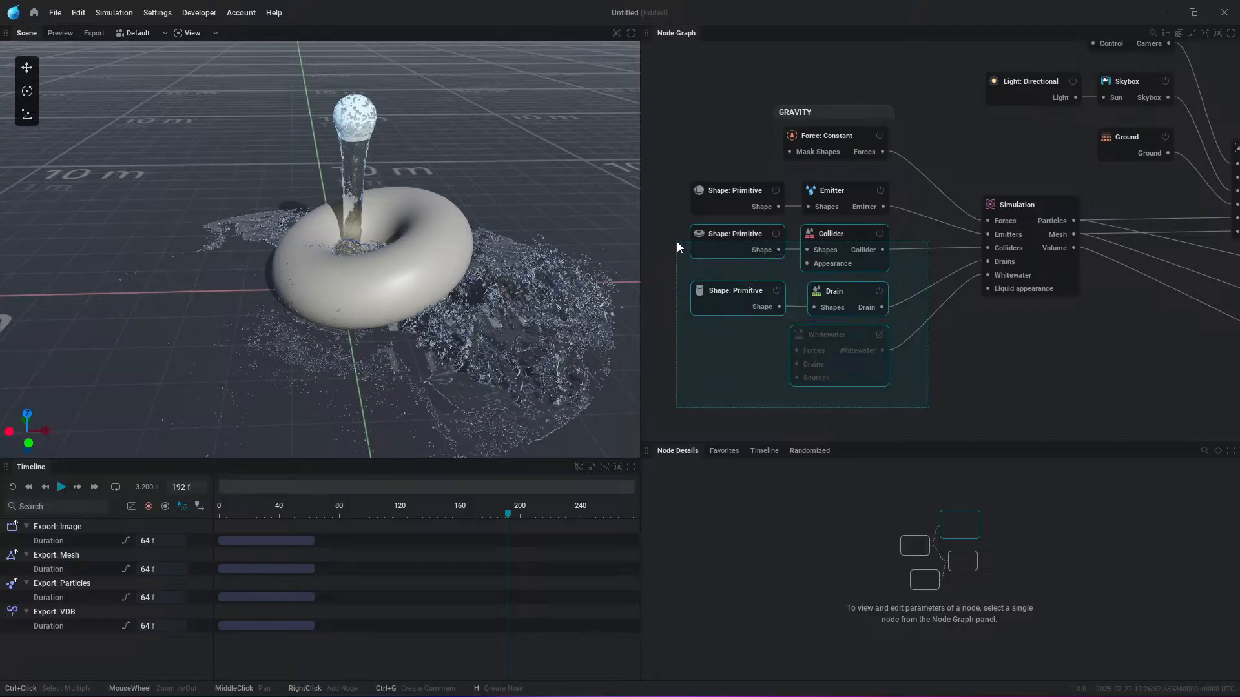
pyautogui.press('Delete')
# Step: Move the sphere Shape: Primitive and Emitter nodes together closer to the Simulation node
pyautogui.click(766, 208)
pyautogui.keyDown('ctrl'); pyautogui.click(844, 192); pyautogui.keyUp('ctrl')
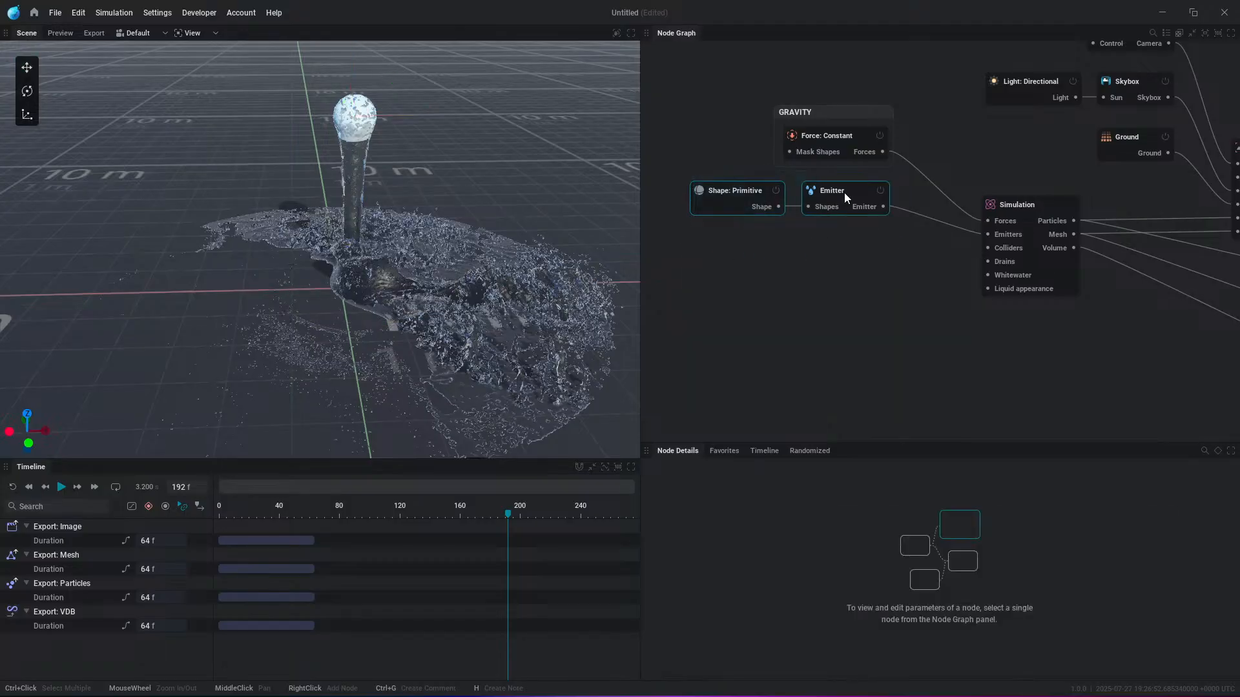
pyautogui.moveTo(843, 193); pyautogui.dragTo(907, 227)
pyautogui.scroll(2, 930, 205)
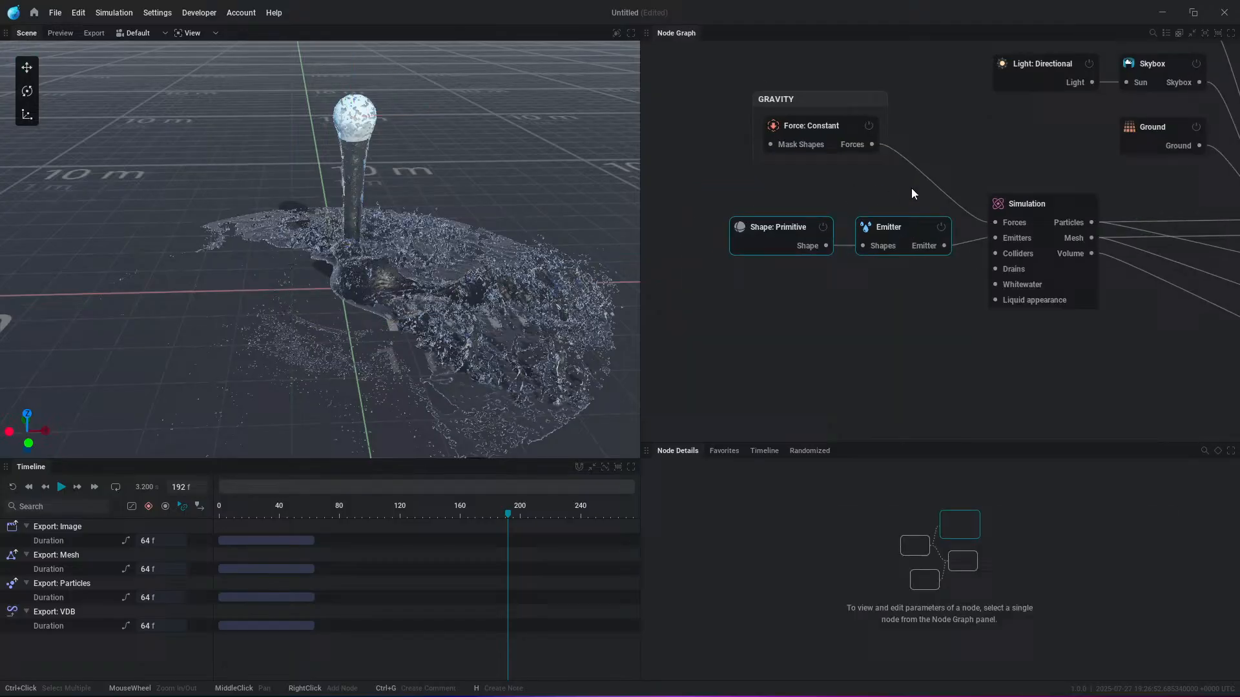
# Step: Select the sphere Shape: Primitive node that feeds the Emitter and restart the simulation from the beginning
pyautogui.click(765, 237)
pyautogui.moveTo(762, 233); pyautogui.dragTo(762, 235)
pyautogui.press('r')
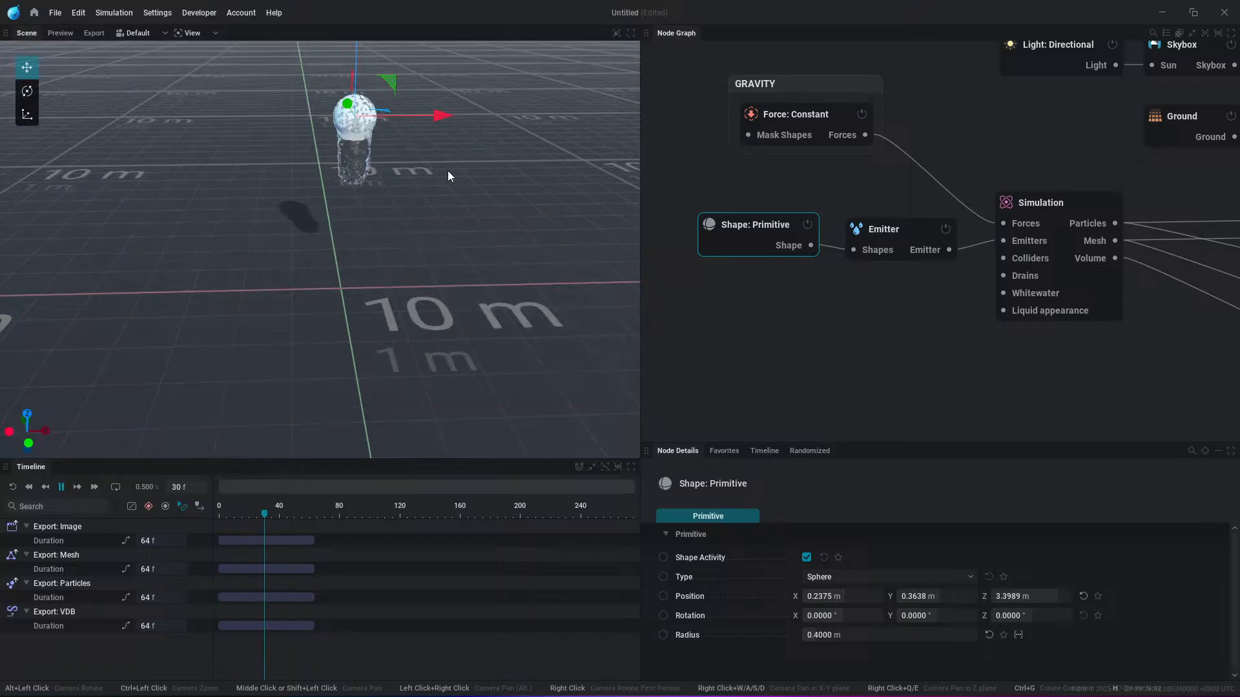
# Step: Select the Emitter node and make the node details area taller to show more of its settings
pyautogui.scroll(3, 446, 169)
pyautogui.moveTo(489, 135); pyautogui.dragTo(487, 175, button='middle')
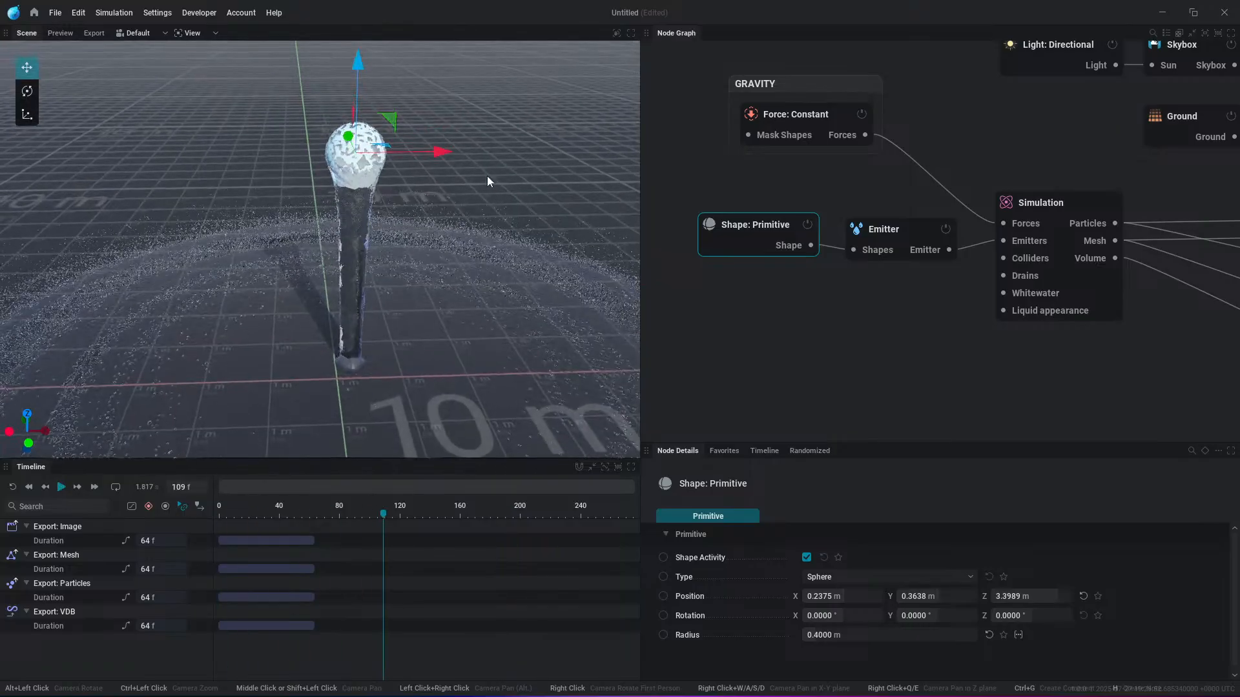
pyautogui.moveTo(907, 224); pyautogui.dragTo(903, 226)
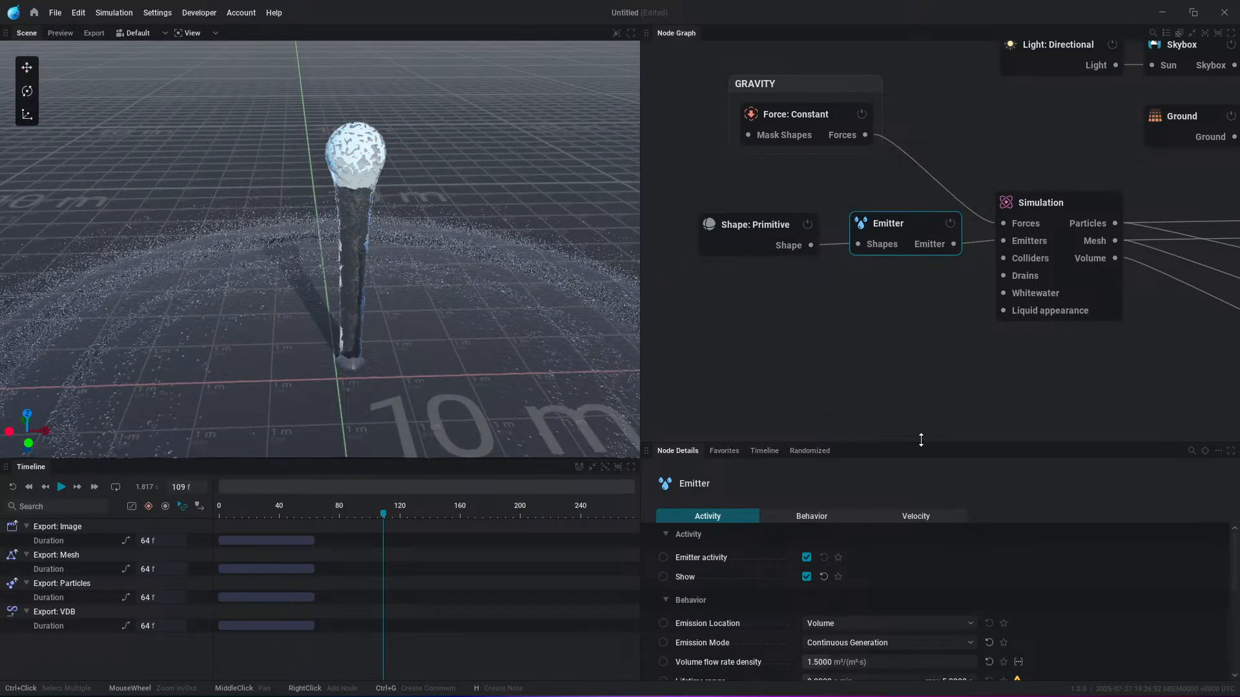
pyautogui.moveTo(905, 444); pyautogui.dragTo(912, 387)
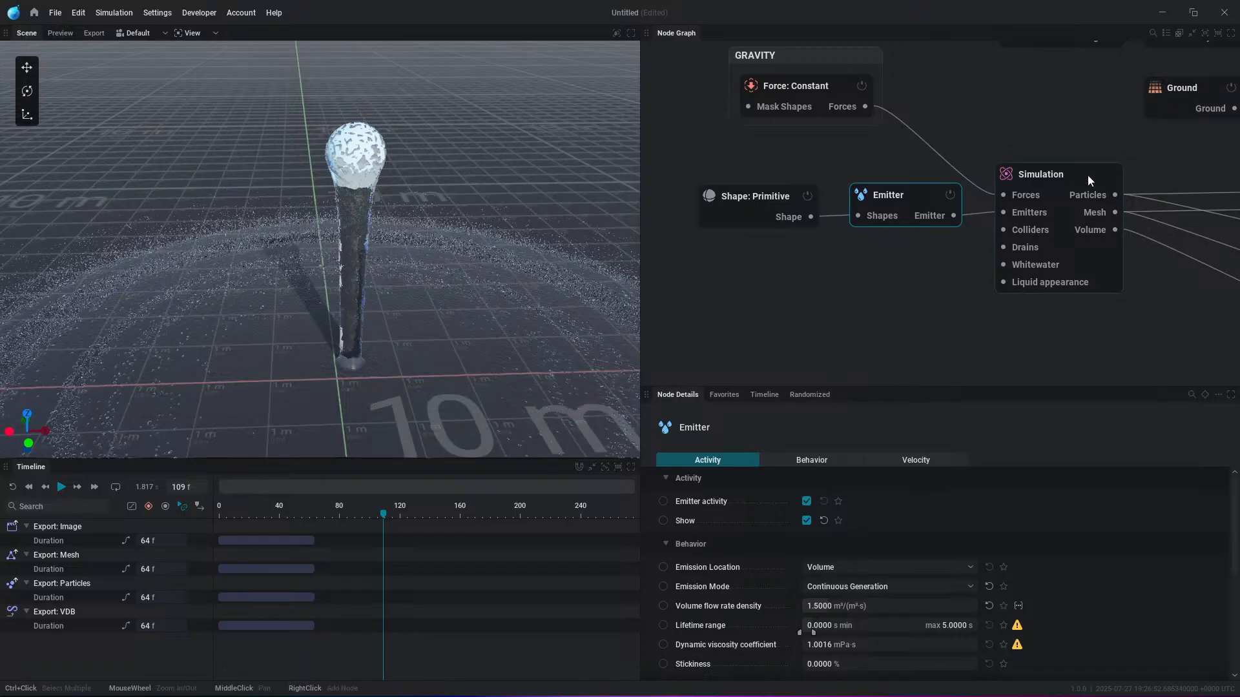
# Step: Select the Simulation node and look through its simulation and resource settings
pyautogui.moveTo(1087, 176); pyautogui.dragTo(986, 180, button='middle')
pyautogui.click(985, 180)
pyautogui.moveTo(985, 180)
pyautogui.mouseDown()
pyautogui.moveTo(1033, 168)
pyautogui.moveTo(989, 174)
pyautogui.mouseUp()
pyautogui.scroll(-3, 897, 580)
pyautogui.scroll(3, 897, 580)
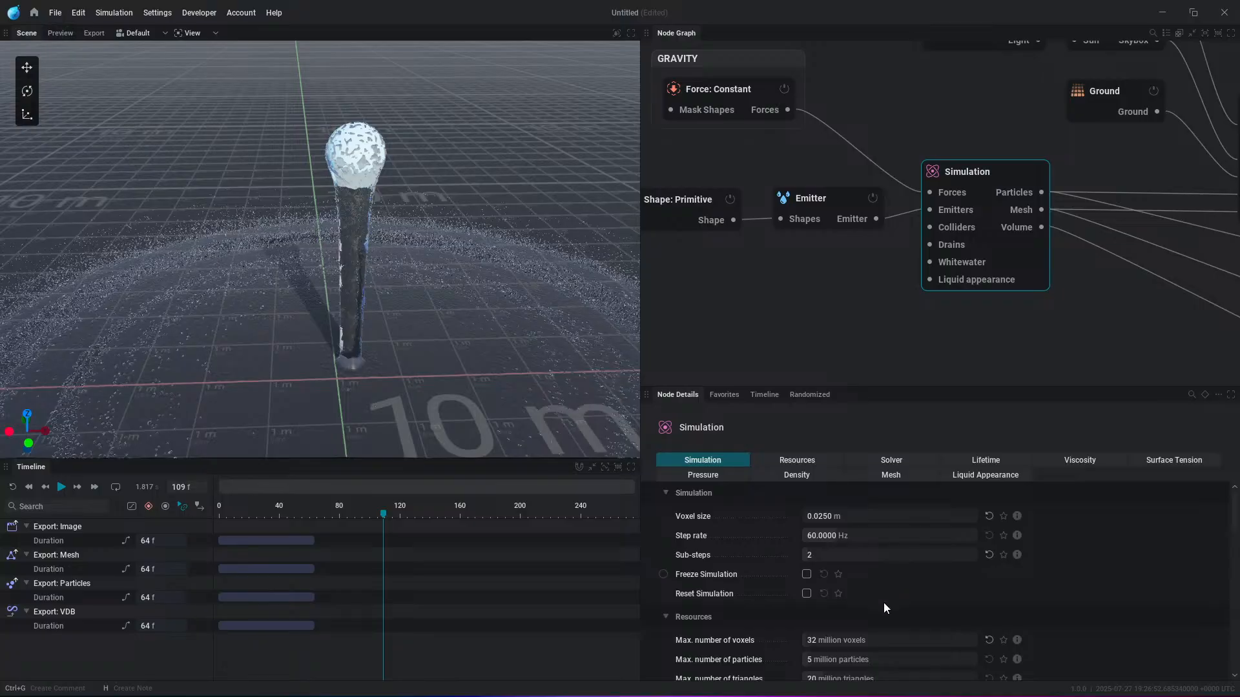
# Step: Run the simulation further and display the simulation statistics overlay in the scene view
pyautogui.keyDown('alt'); pyautogui.moveTo(475, 290); pyautogui.dragTo(141, 192); pyautogui.keyUp('alt')
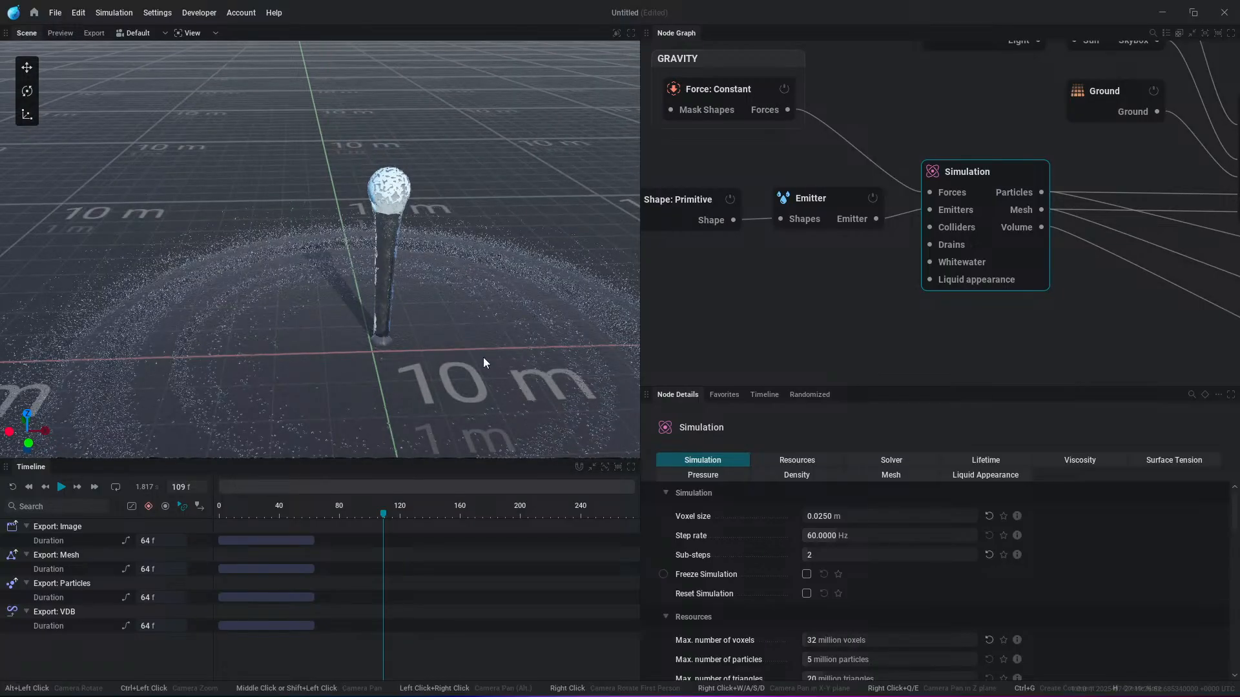
pyautogui.scroll(-3, 911, 584)
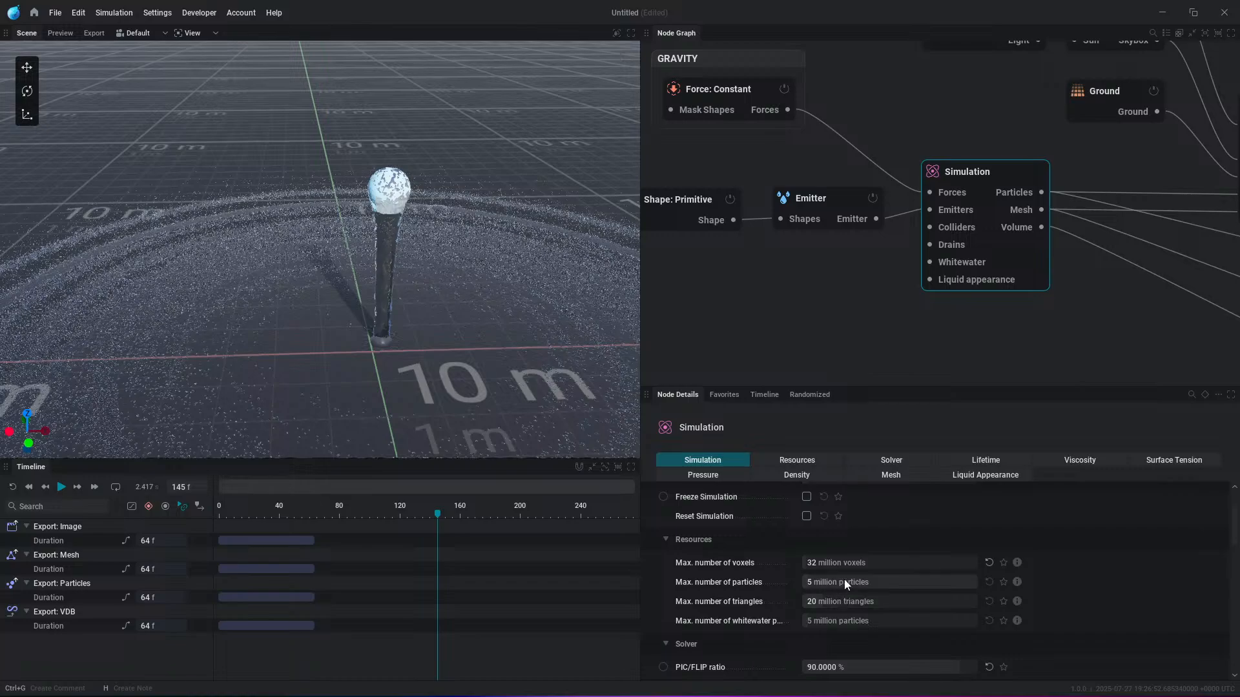
pyautogui.press('i')
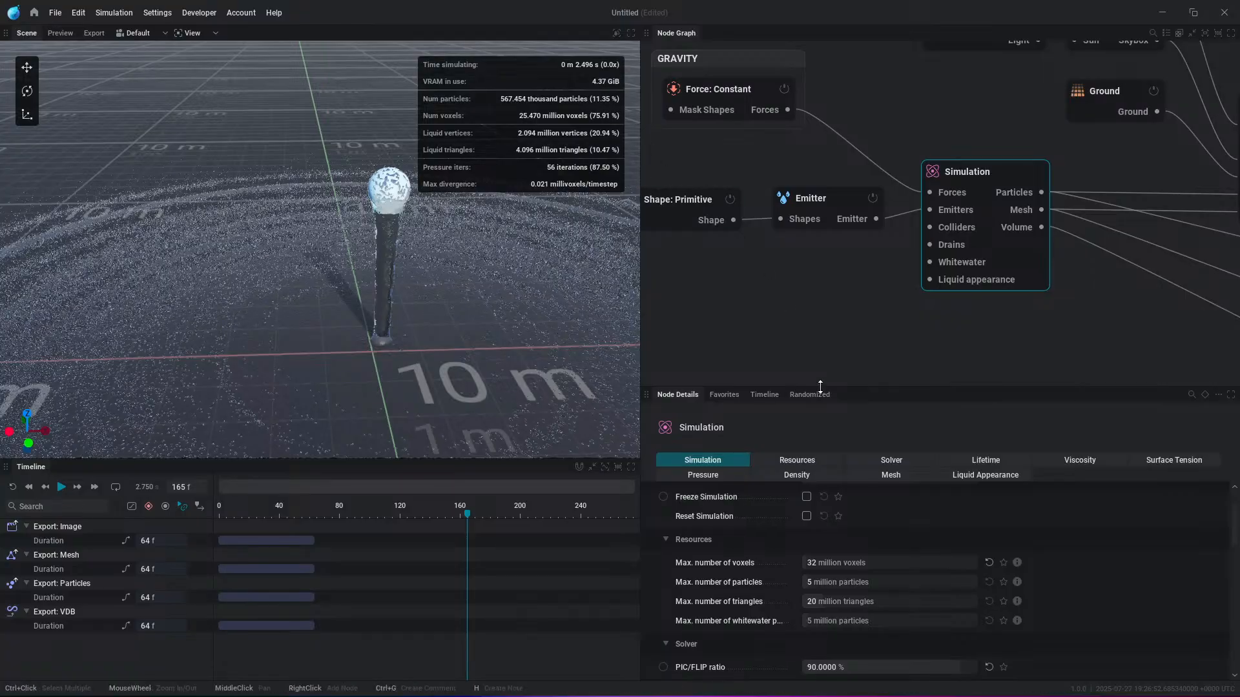
# Step: Set the Simulation node's PIC/FLIP ratio to 0%, run the simulation briefly, and inspect the liquid from a low, close angle
pyautogui.scroll(-3, 890, 581)
pyautogui.scroll(-1, 898, 571)
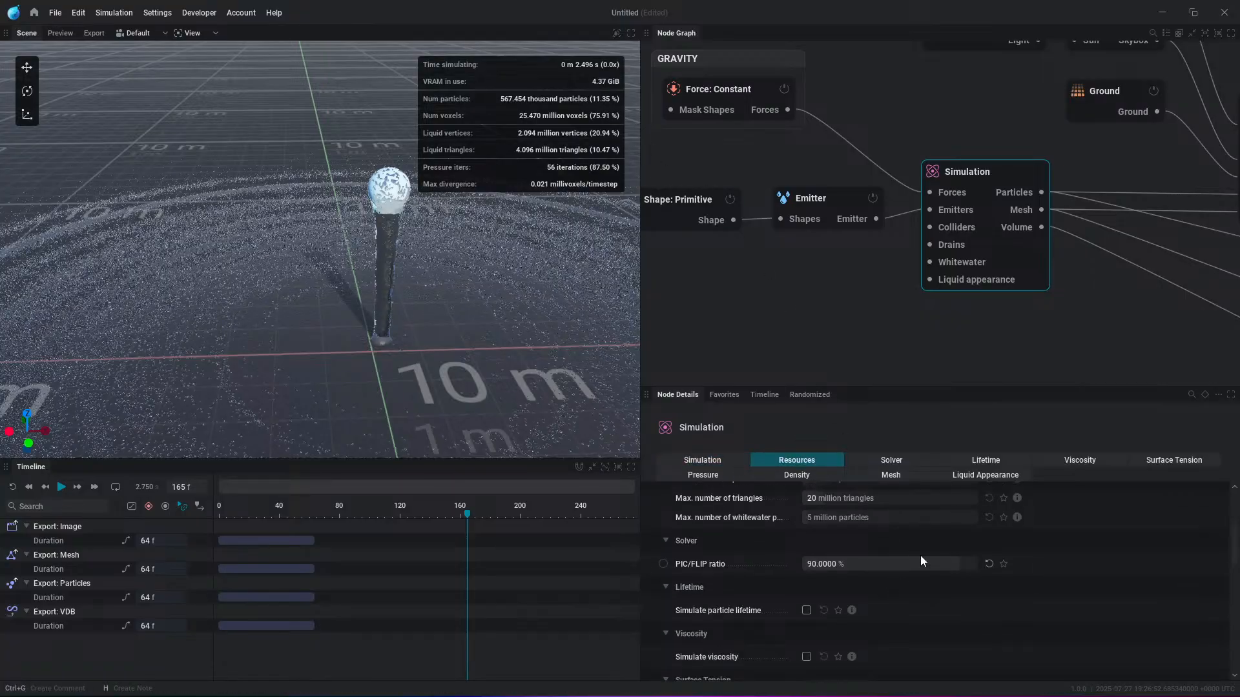
pyautogui.moveTo(936, 564); pyautogui.dragTo(630, 575)
pyautogui.moveTo(829, 567); pyautogui.dragTo(762, 568)
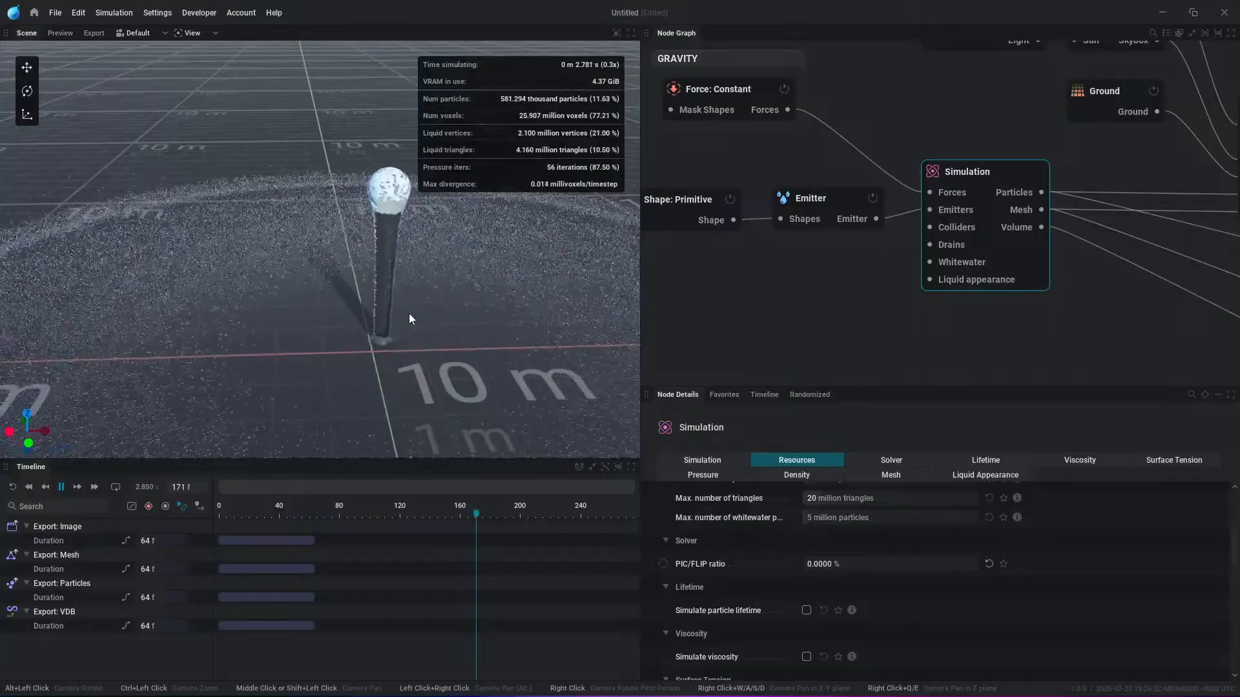
pyautogui.press('space')
pyautogui.scroll(1, 468, 348)
pyautogui.scroll(3, 469, 352)
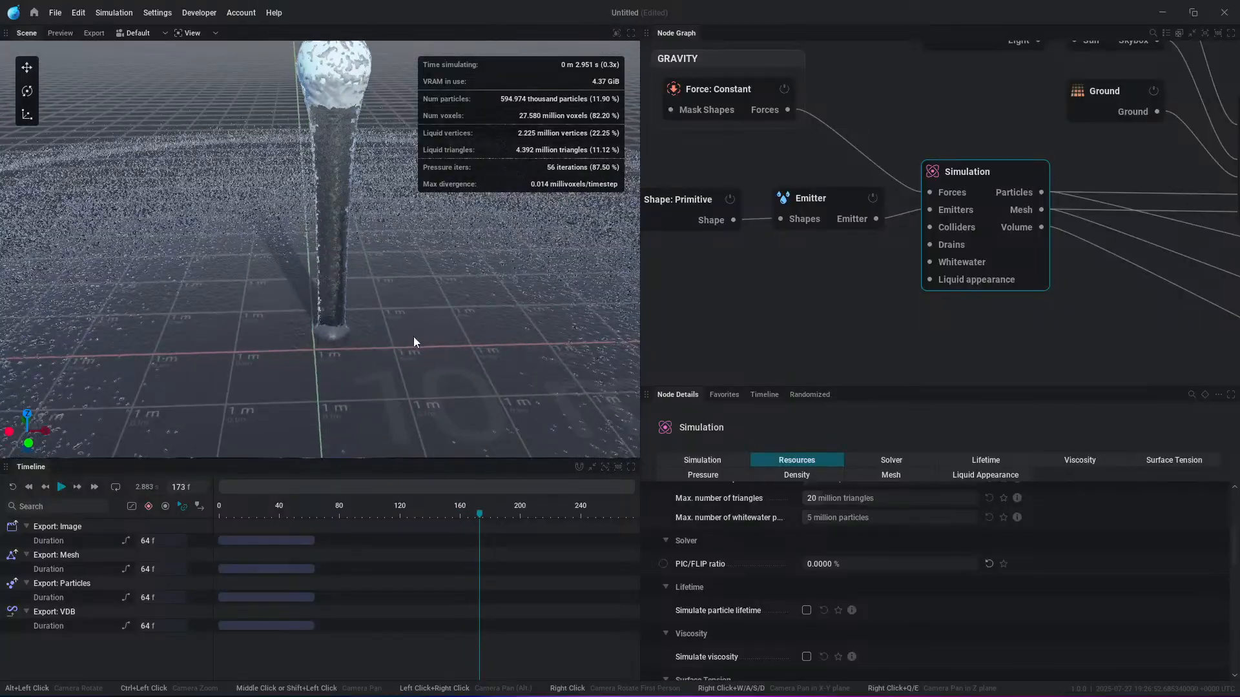
pyautogui.keyDown('alt'); pyautogui.moveTo(414, 338); pyautogui.dragTo(387, 330); pyautogui.keyUp('alt')
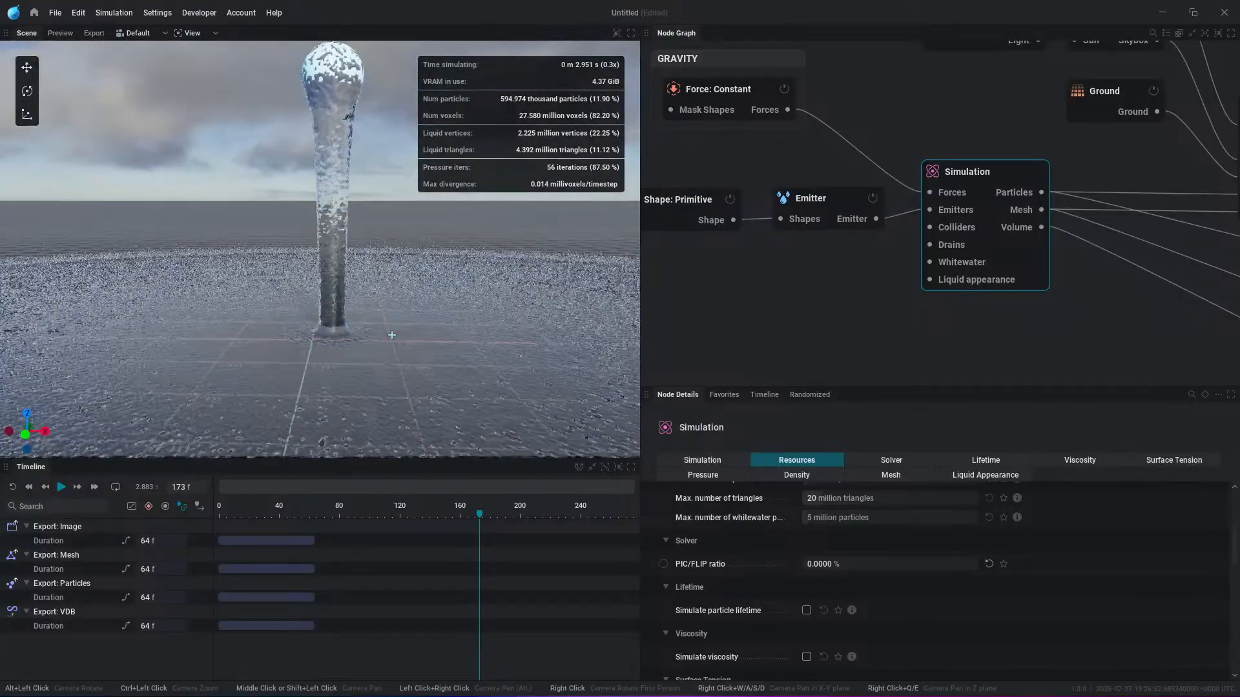
# Step: Set the PIC/FLIP ratio to 100%, run the simulation from the beginning, and inspect the splashes up close
pyautogui.moveTo(851, 563); pyautogui.dragTo(977, 564)
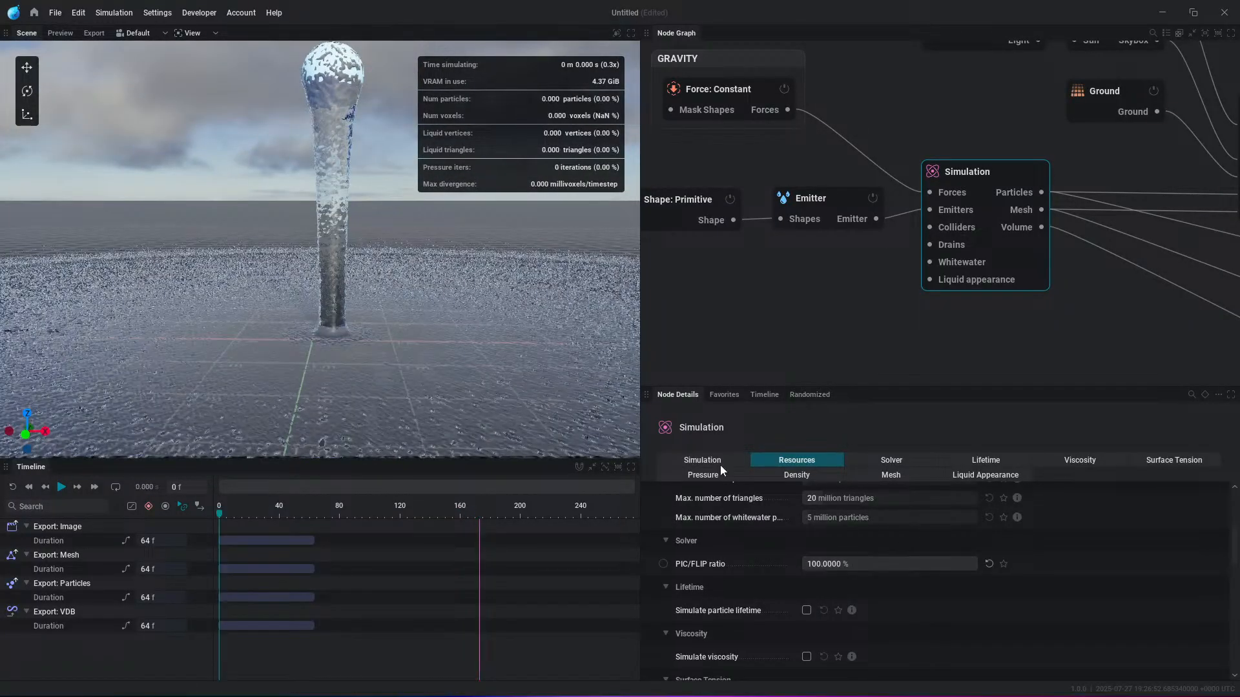
pyautogui.press('r')
pyautogui.press('space')
pyautogui.scroll(4, 391, 339)
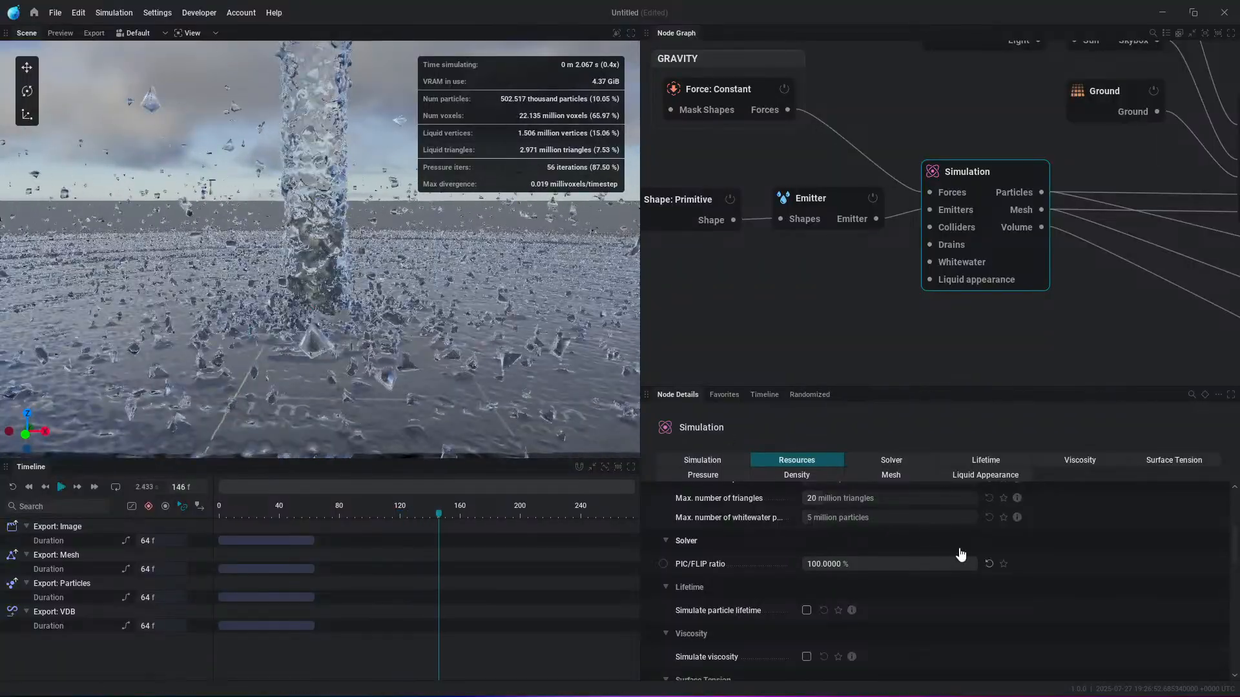
# Step: Set the PIC/FLIP ratio to about 94.33%, read its description, and continue the simulation up to frame 167
pyautogui.moveTo(965, 567); pyautogui.dragTo(963, 564)
pyautogui.moveTo(704, 568)
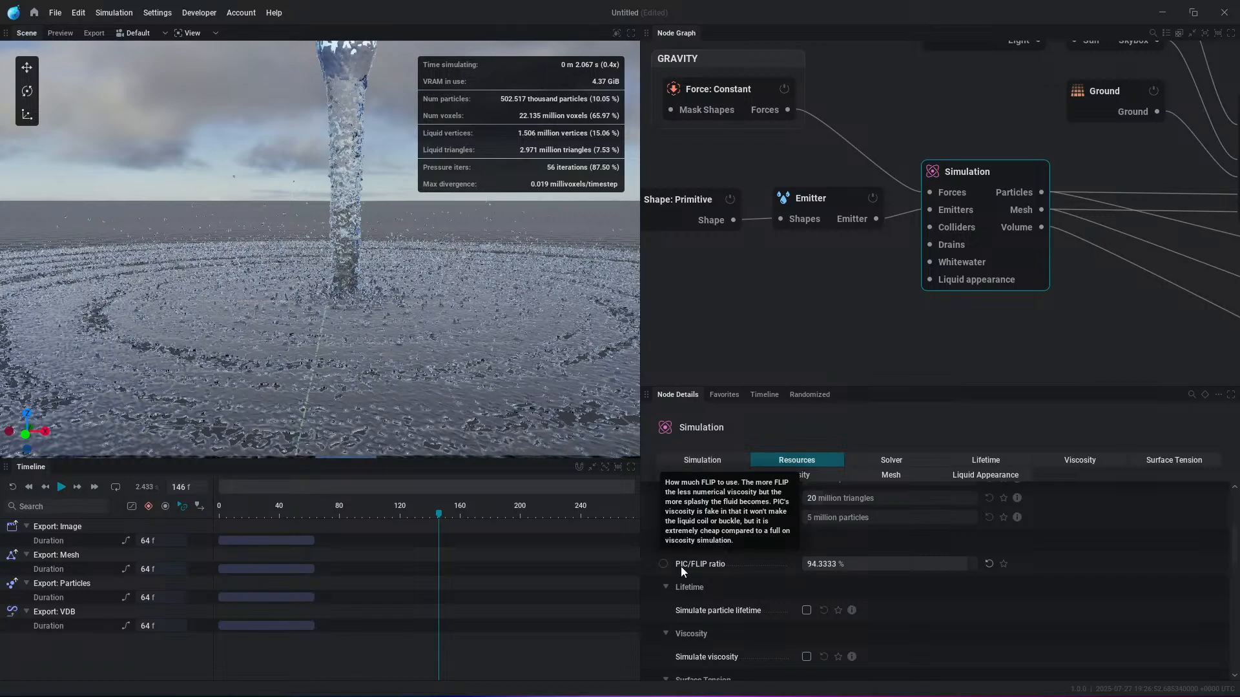
pyautogui.scroll(-5, 388, 271)
pyautogui.keyDown('alt'); pyautogui.moveTo(355, 247); pyautogui.dragTo(402, 232); pyautogui.keyUp('alt')
pyautogui.press('space')
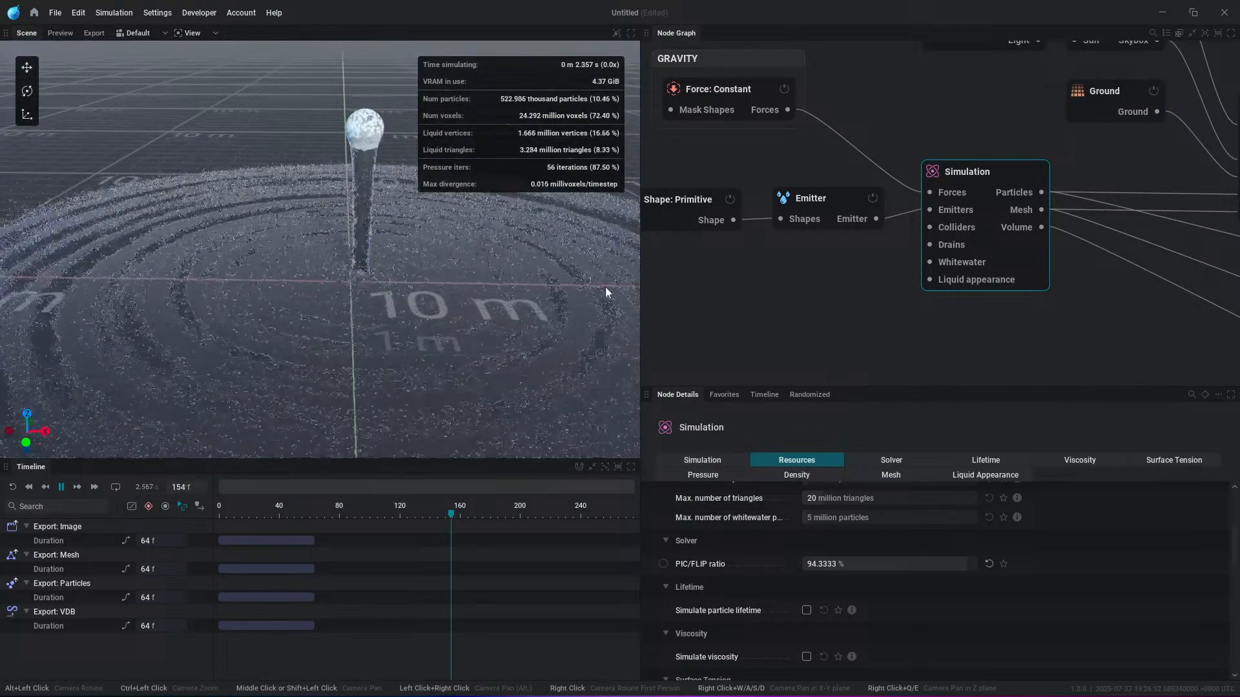
pyautogui.press('space')
# Step: Enable particle lifetime simulation on the Simulation node and run the simulation up to frame 121
pyautogui.scroll(-2, 839, 581)
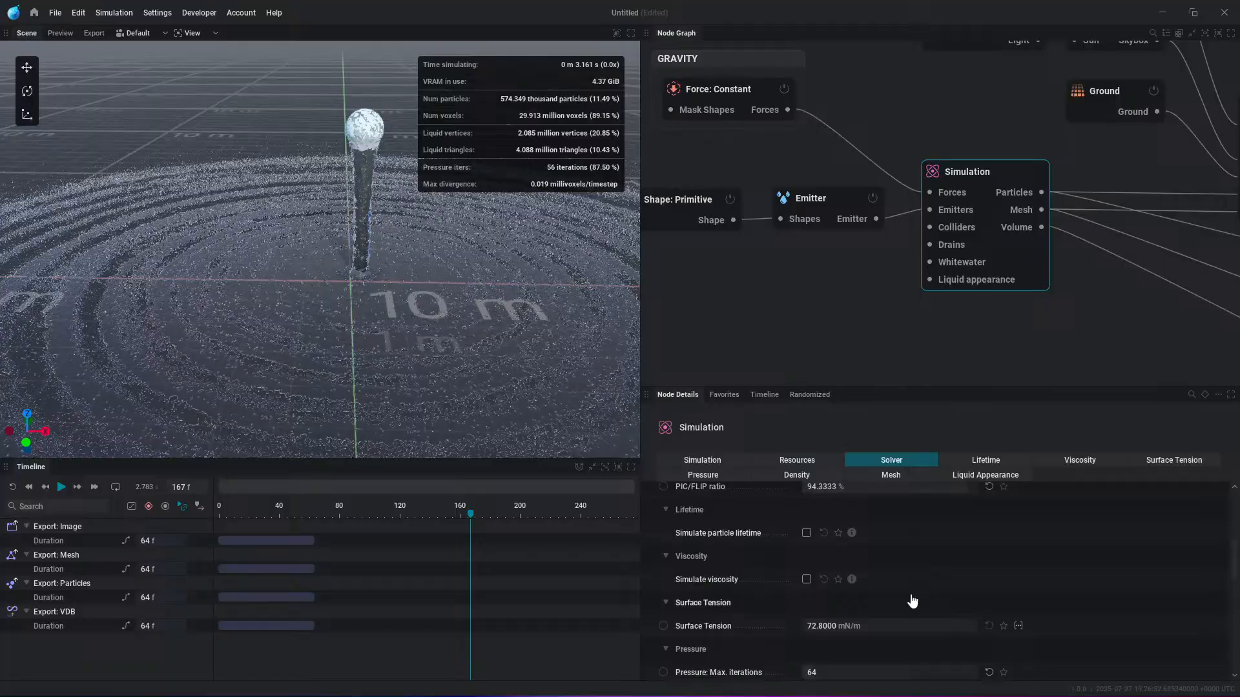
pyautogui.click(807, 534)
pyautogui.press('space')
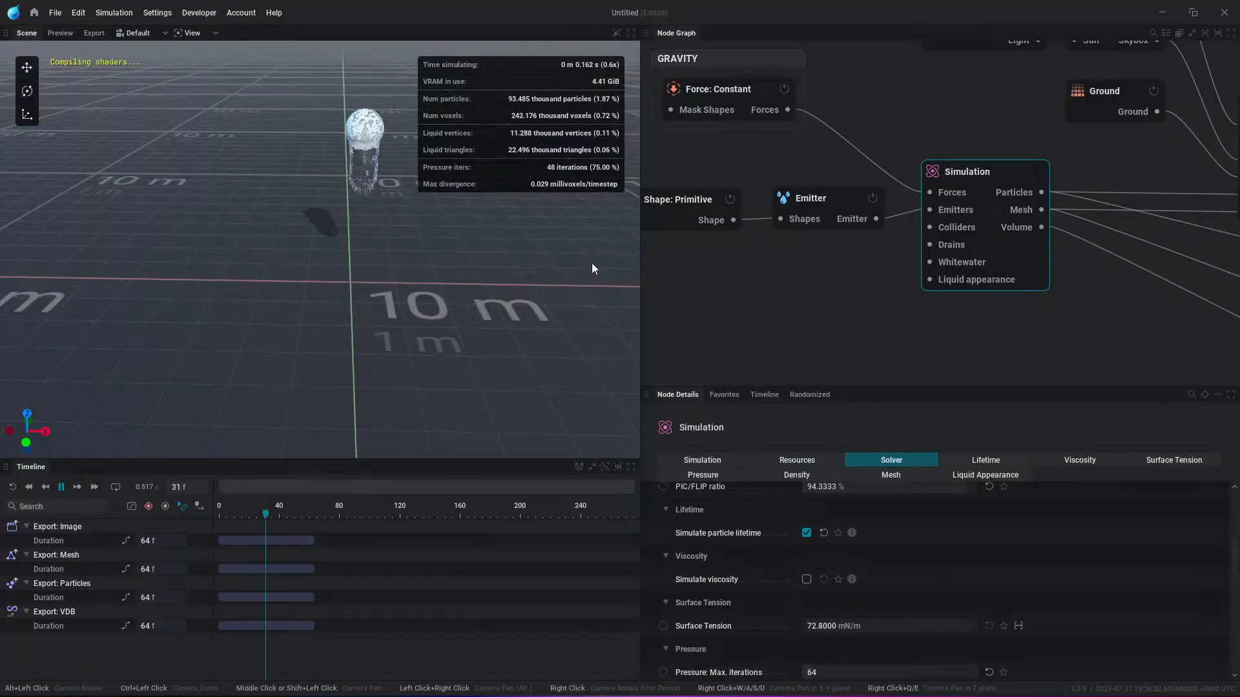
pyautogui.press('space')
# Step: Examine the Emitter's behavior and velocity settings, especially its lifetime range, alongside the Simulation node's particle lifetime option
pyautogui.click(805, 201)
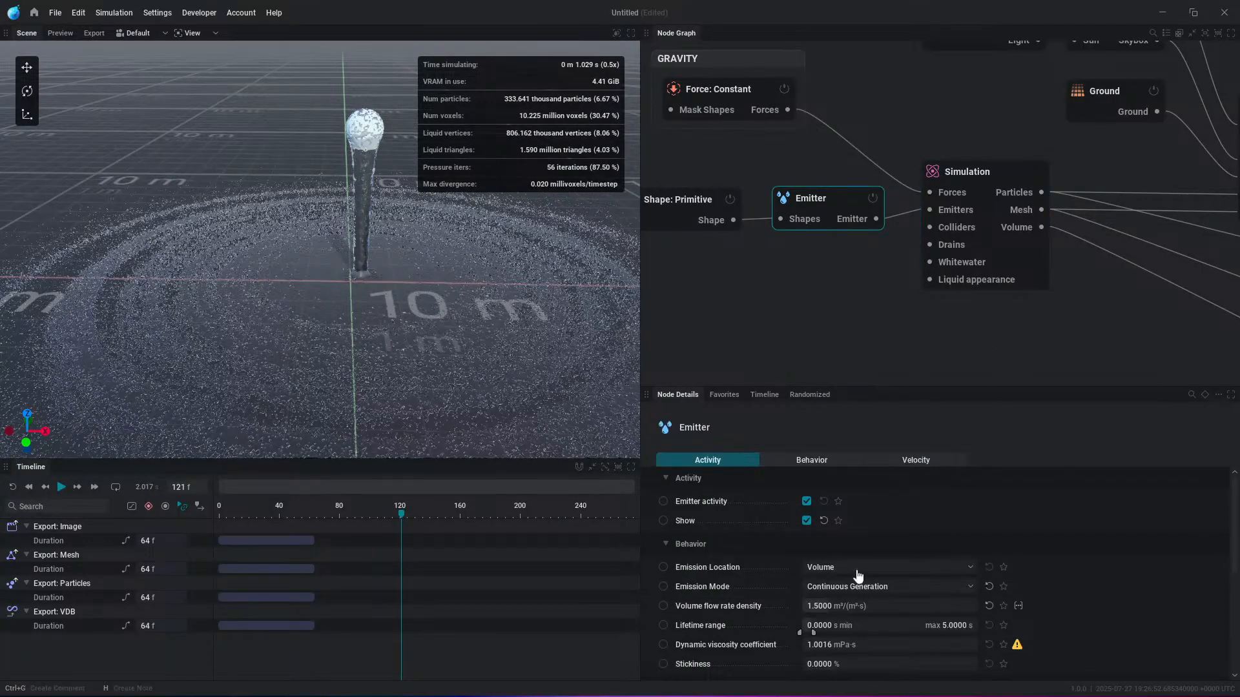
pyautogui.scroll(-2, 865, 592)
pyautogui.scroll(-1, 863, 598)
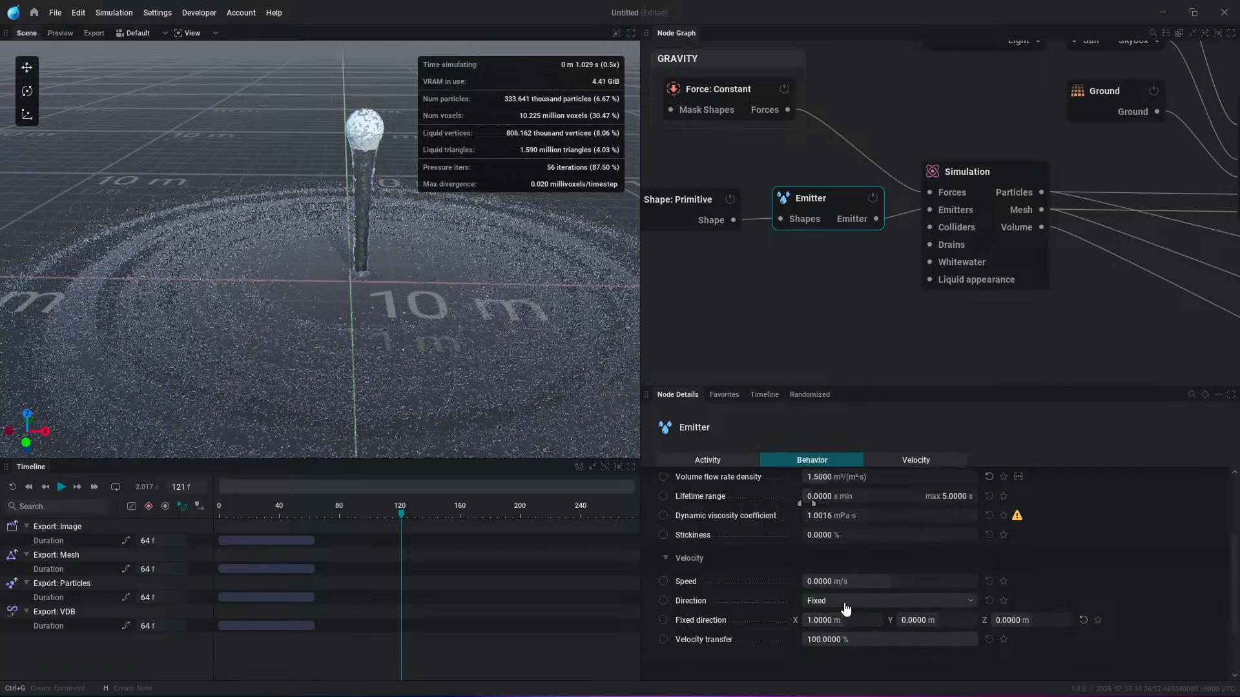
pyautogui.scroll(3, 839, 565)
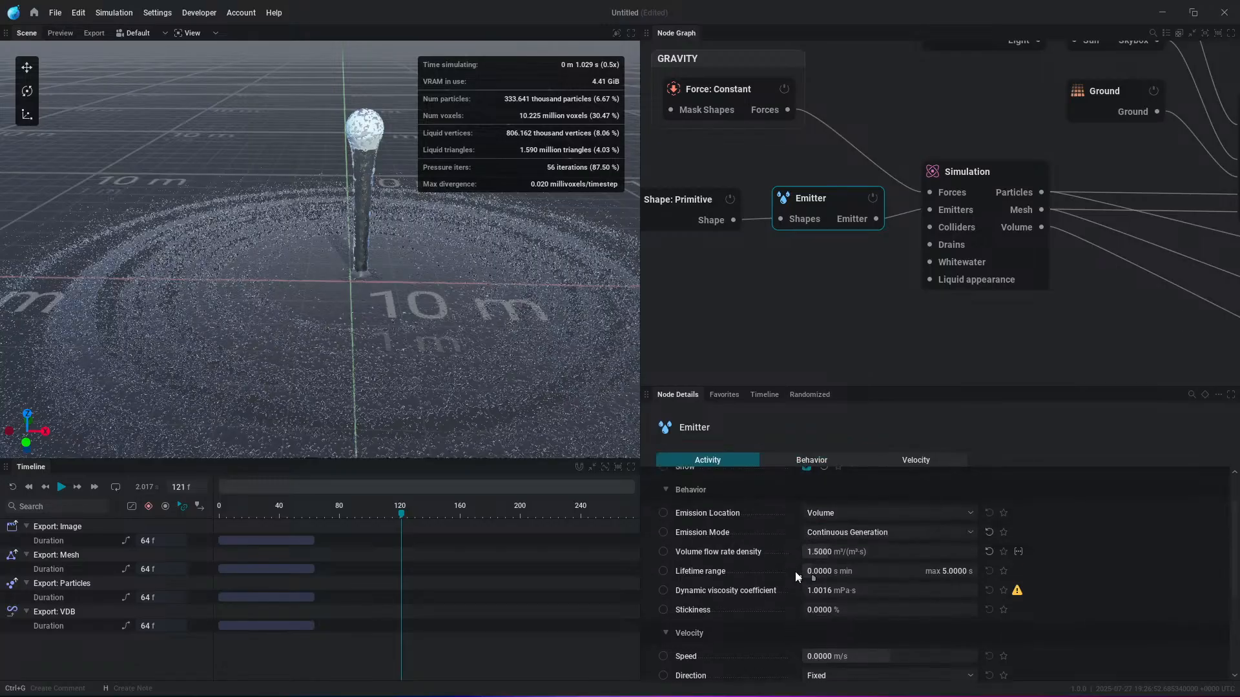
pyautogui.scroll(-1, 850, 552)
pyautogui.scroll(-3, 820, 574)
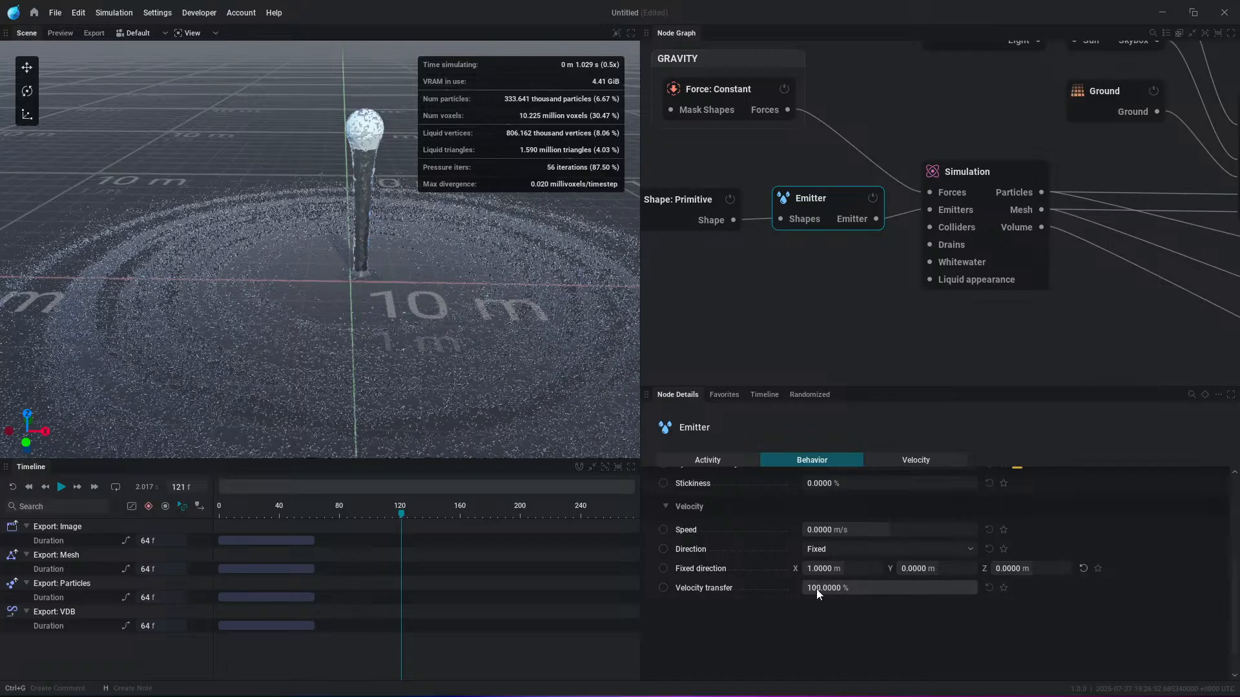
pyautogui.scroll(3, 817, 589)
pyautogui.click(990, 179)
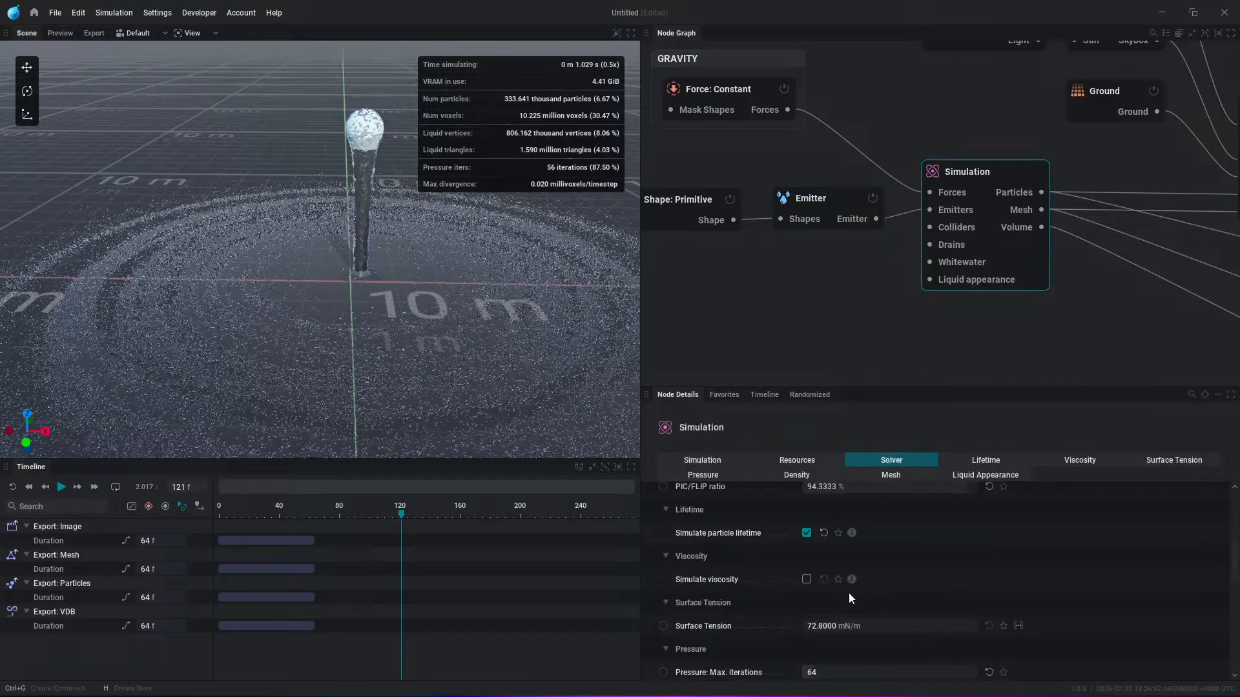
pyautogui.click(846, 195)
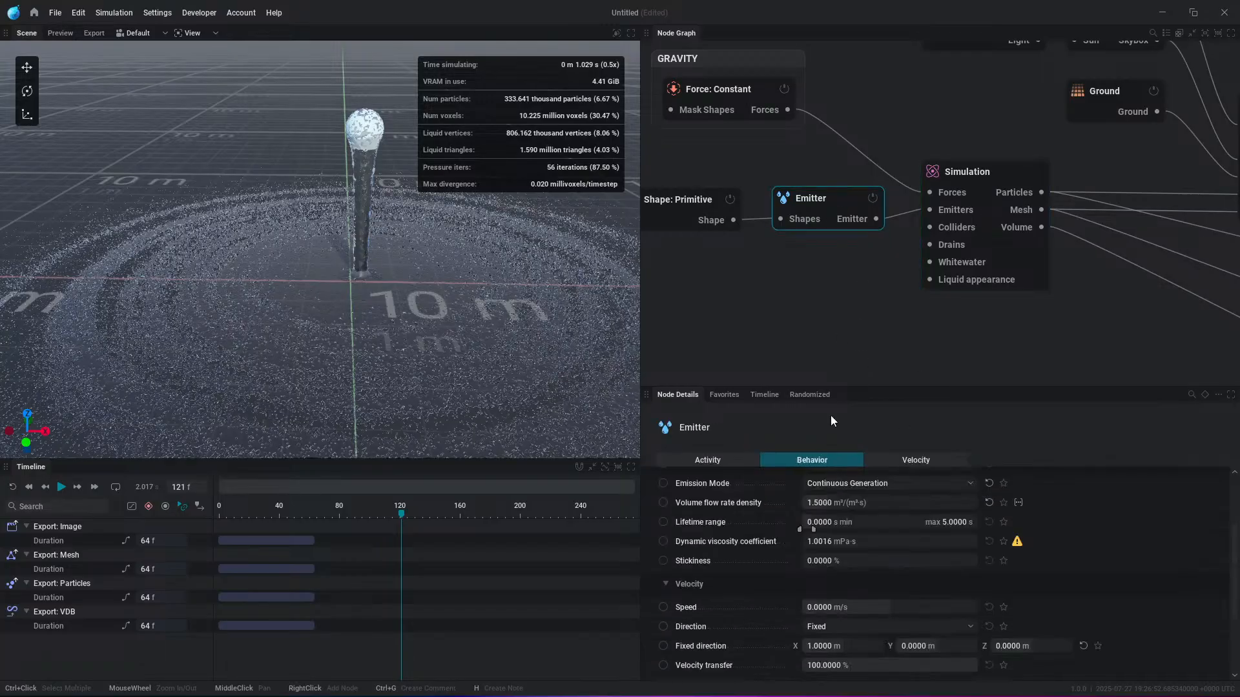
pyautogui.scroll(3, 829, 545)
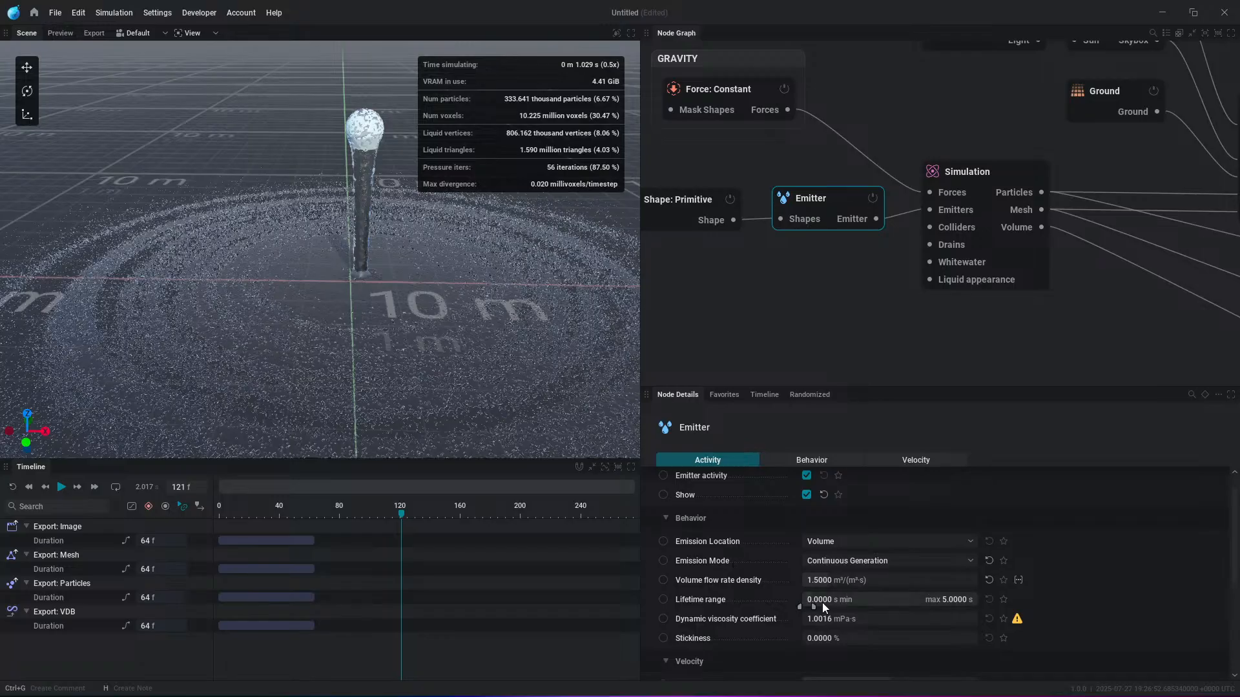
# Step: Check the Emitter's lifetime range handles and rerun the simulation from the beginning to observe the particles' lifetime
pyautogui.moveTo(811, 600); pyautogui.dragTo(814, 606)
pyautogui.press('r')
pyautogui.scroll(-3, 258, 254)
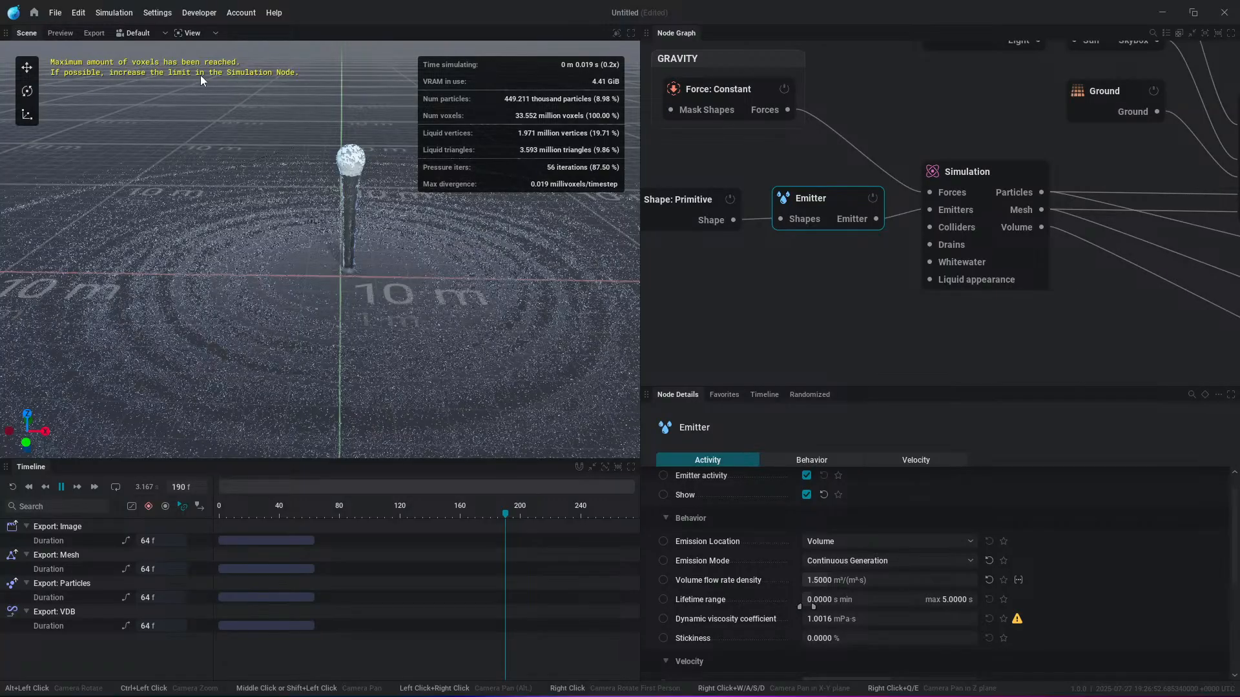
# Step: Raise the Simulation node's limits to 52 million voxels and 10 million particles, and run the simulation up to frame 253
pyautogui.click(972, 172)
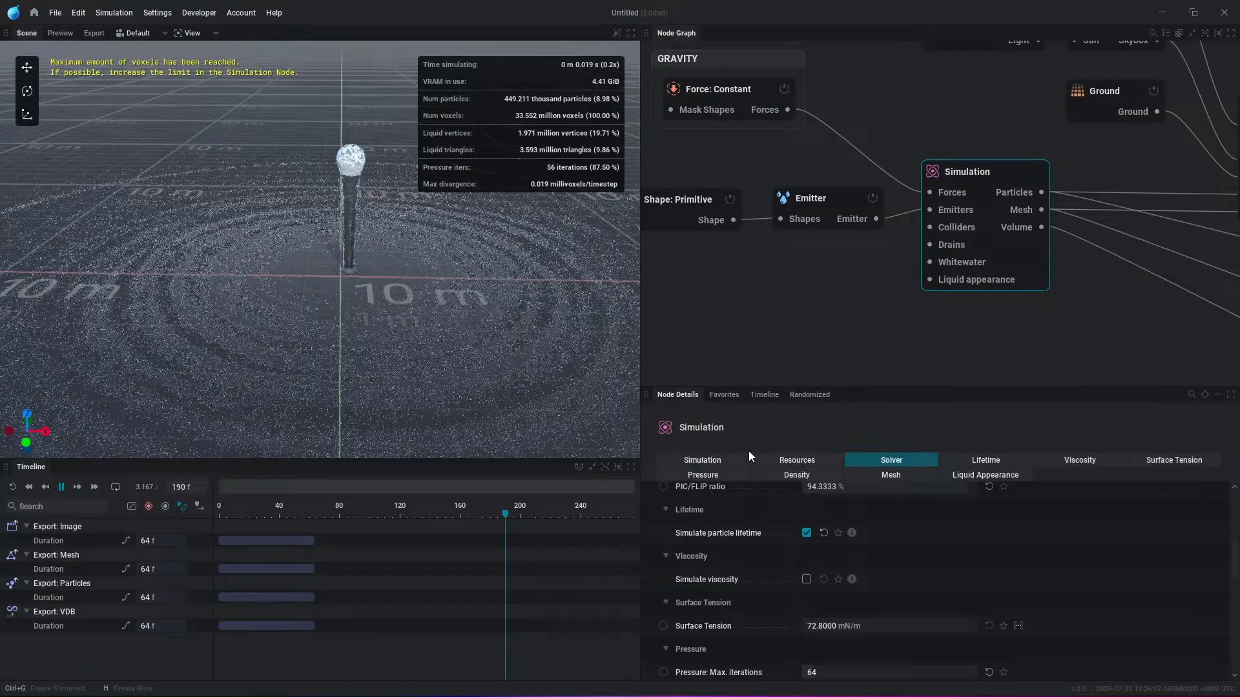
pyautogui.click(787, 461)
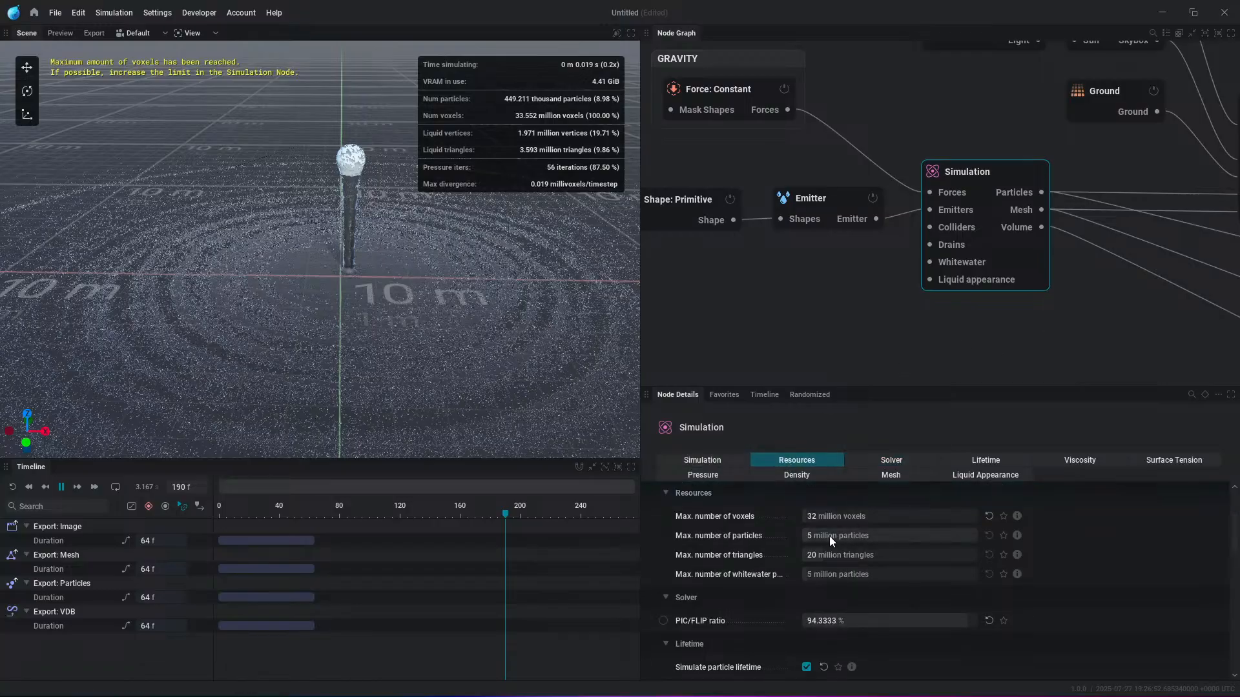
pyautogui.moveTo(823, 514); pyautogui.dragTo(839, 538)
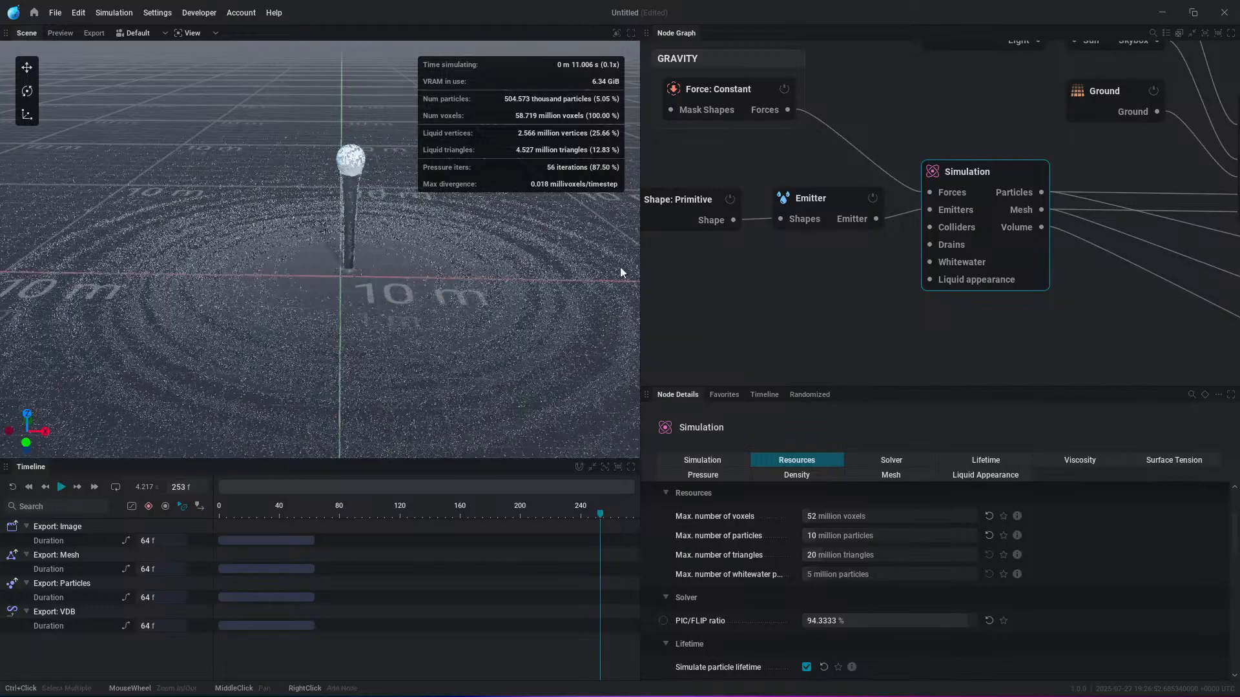
pyautogui.scroll(-5, 469, 295)
pyautogui.scroll(2, 478, 293)
pyautogui.keyDown('alt'); pyautogui.moveTo(505, 357); pyautogui.dragTo(375, 355); pyautogui.keyUp('alt')
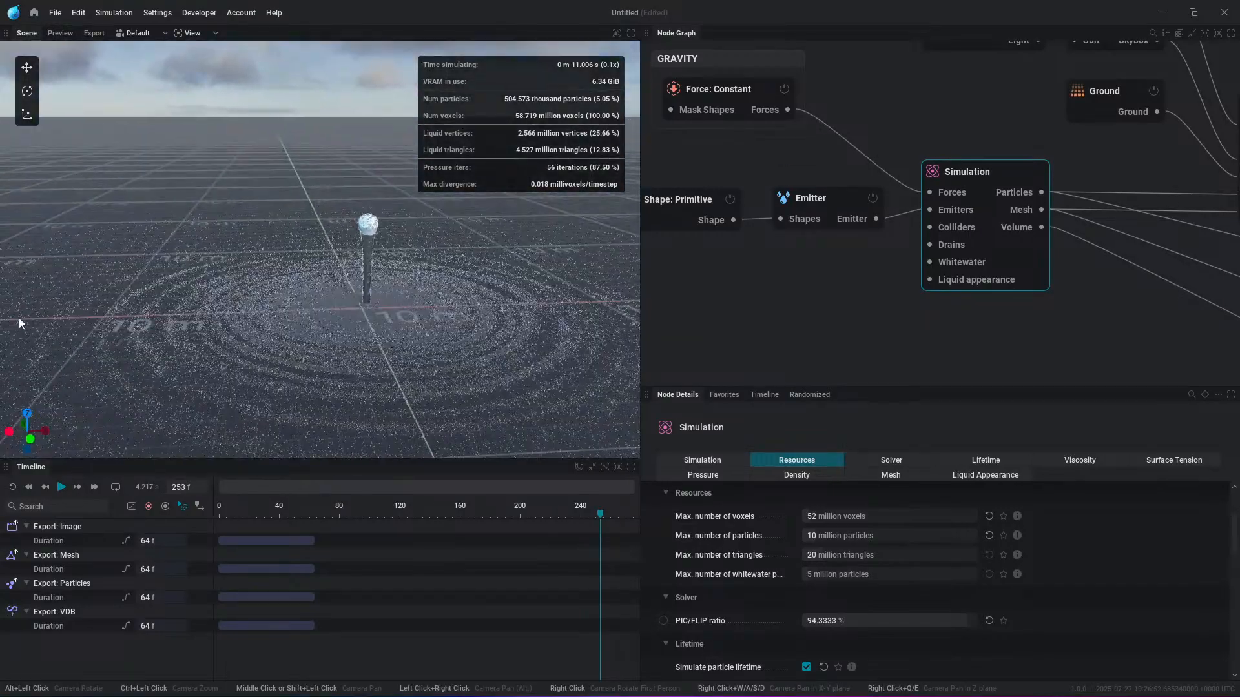
# Step: Set the Emitter's stickiness to about 89.33% and rerun the simulation from the beginning, viewing the liquid up close
pyautogui.click(833, 204)
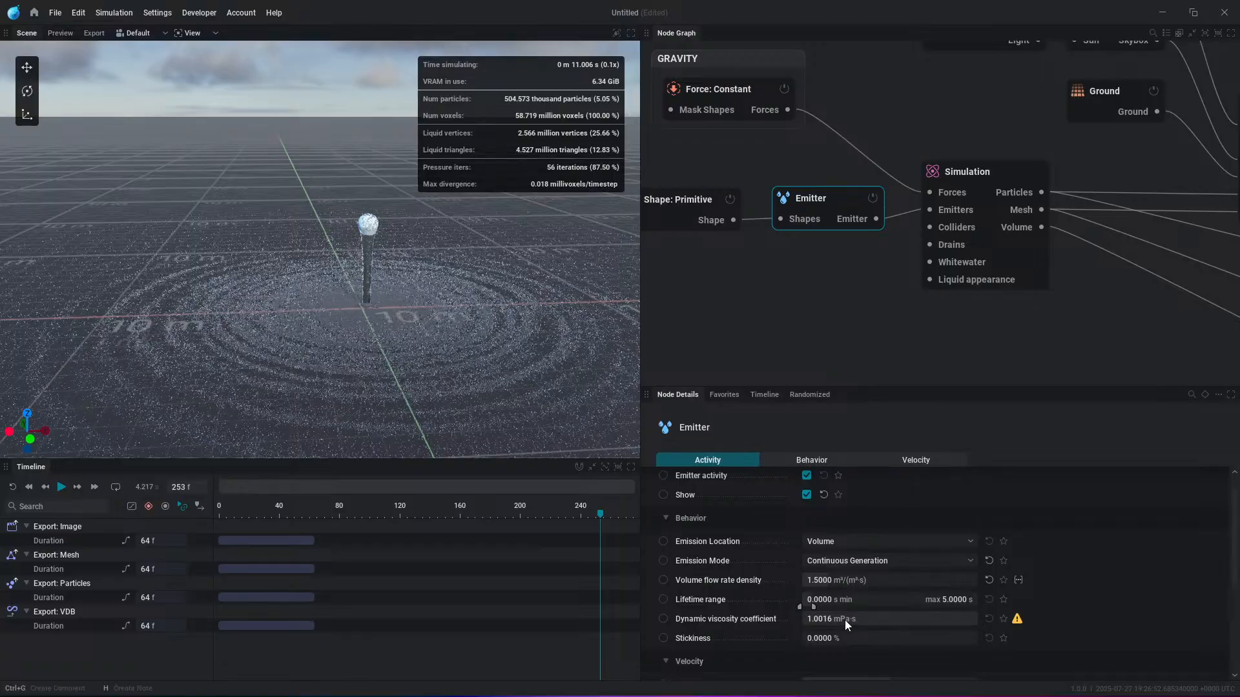
pyautogui.scroll(-2, 845, 620)
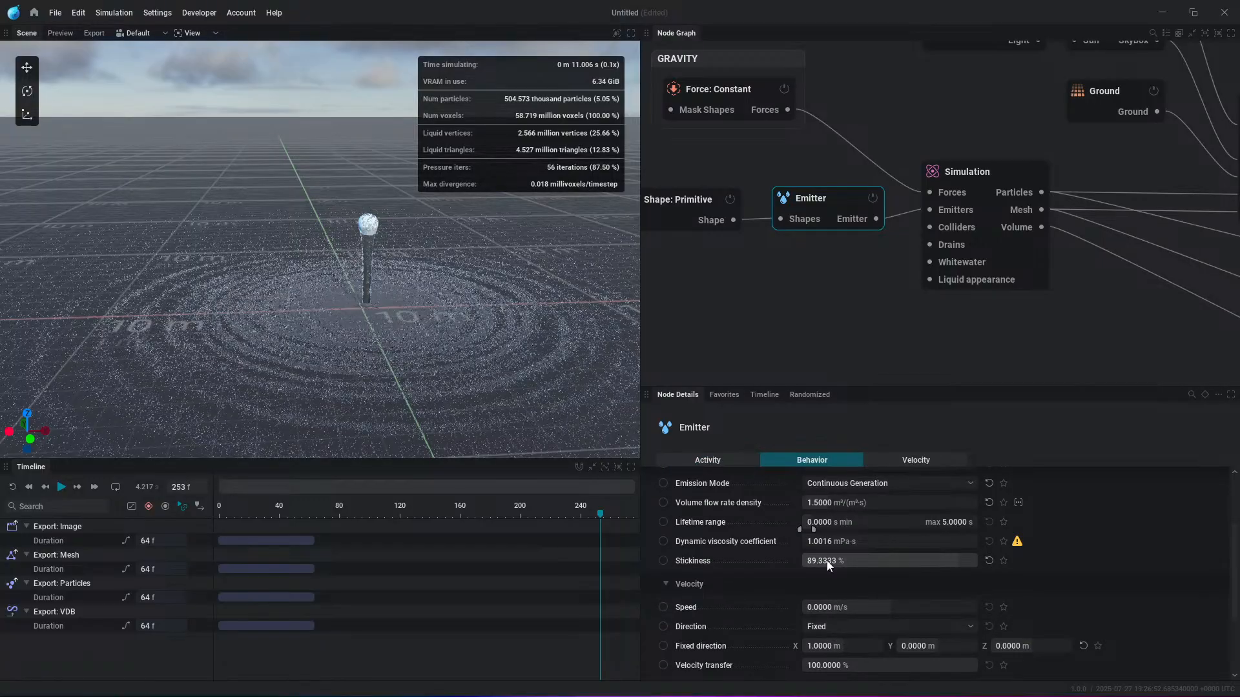
pyautogui.press('r')
pyautogui.scroll(5, 395, 311)
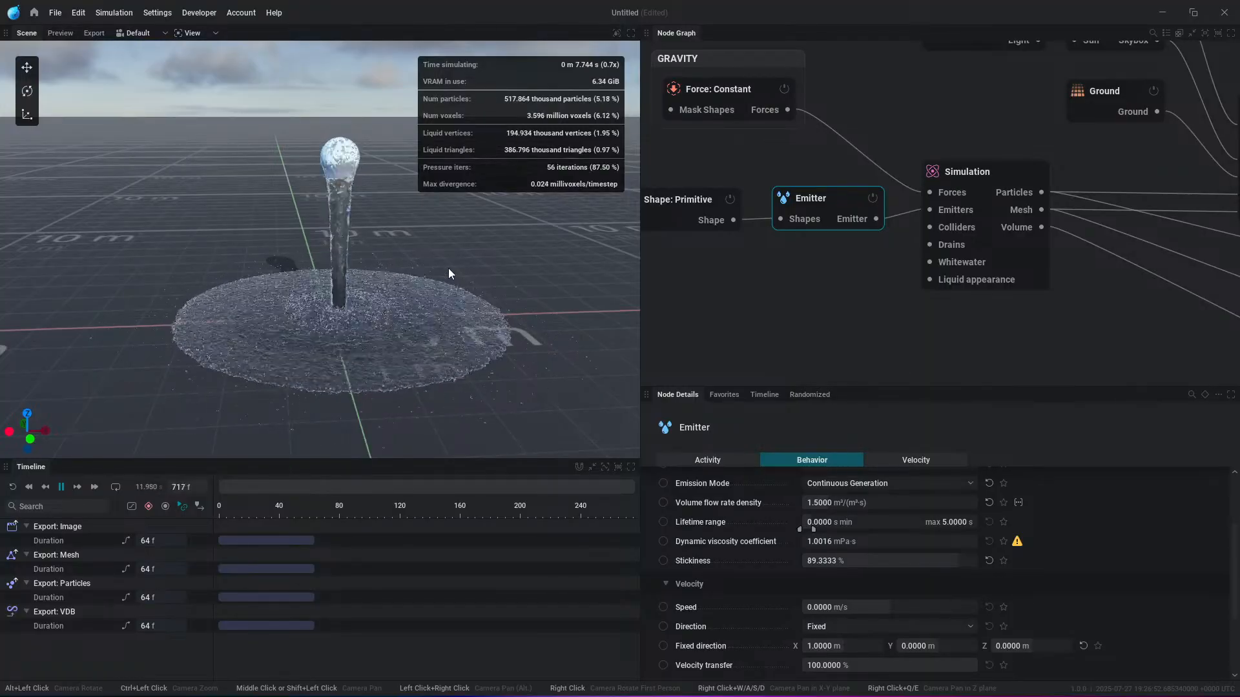
# Step: Raise the Simulation node's surface tension to about 37752.8 mN/m and rerun the simulation from the beginning
pyautogui.click(967, 171)
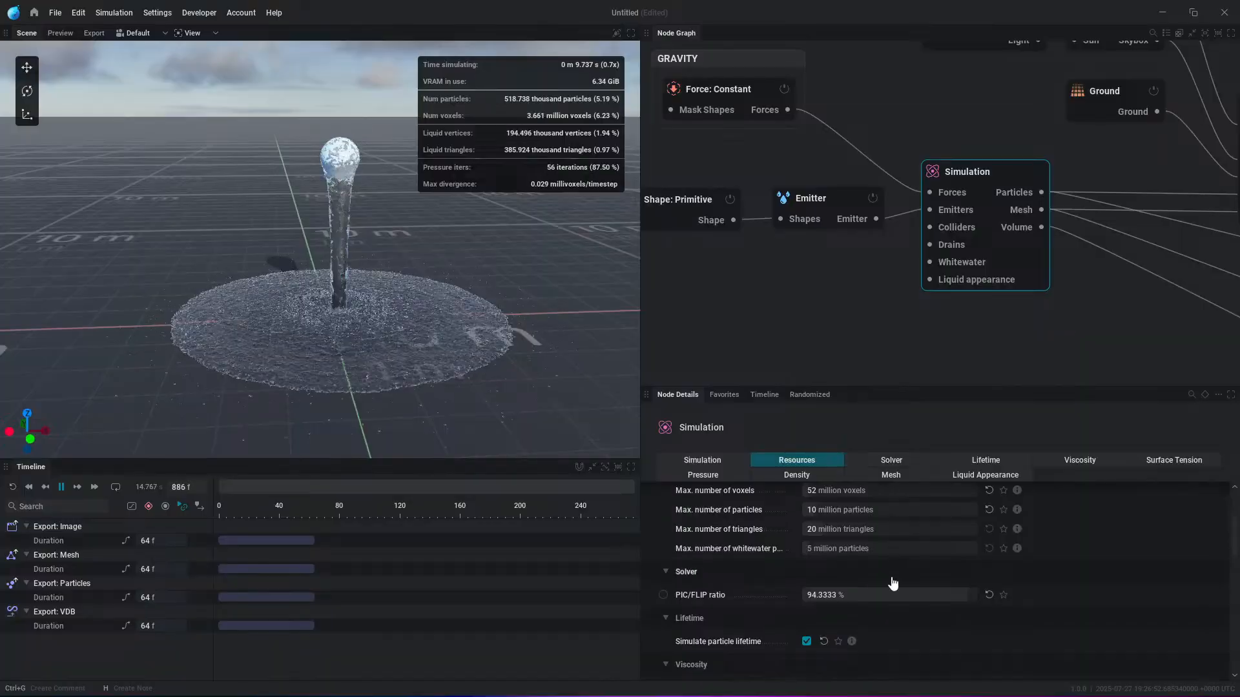
pyautogui.scroll(-4, 893, 583)
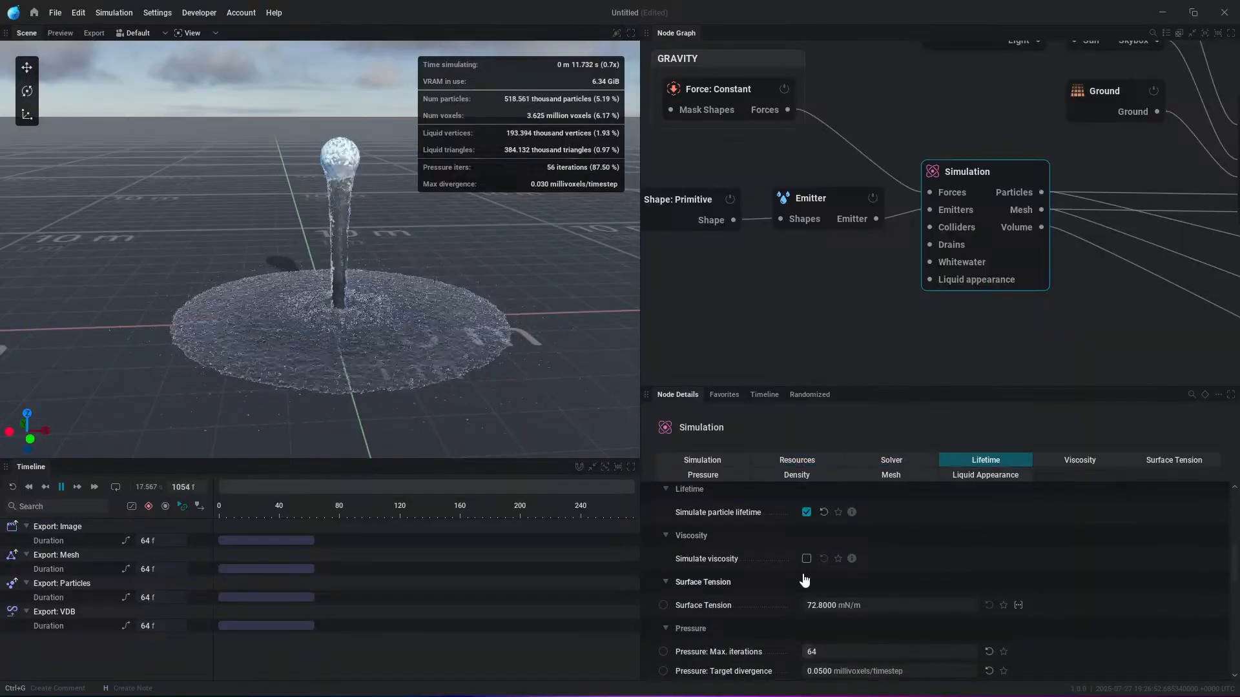
pyautogui.scroll(-1, 804, 581)
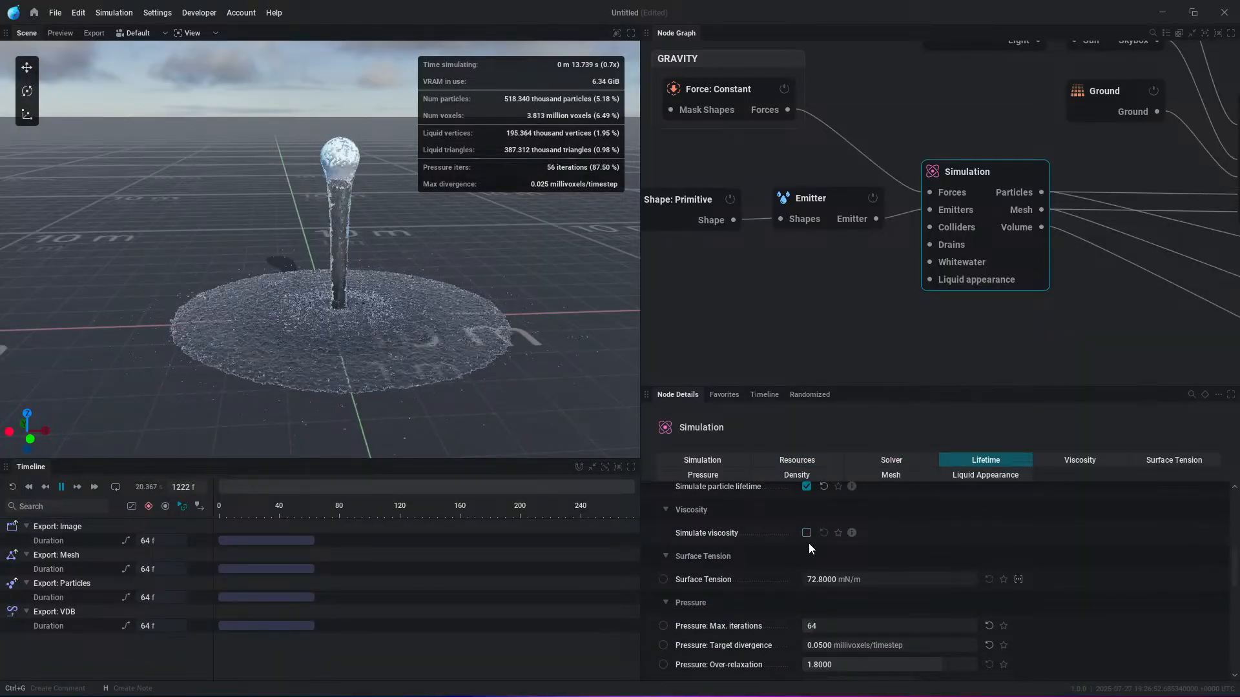
pyautogui.scroll(-2, 833, 562)
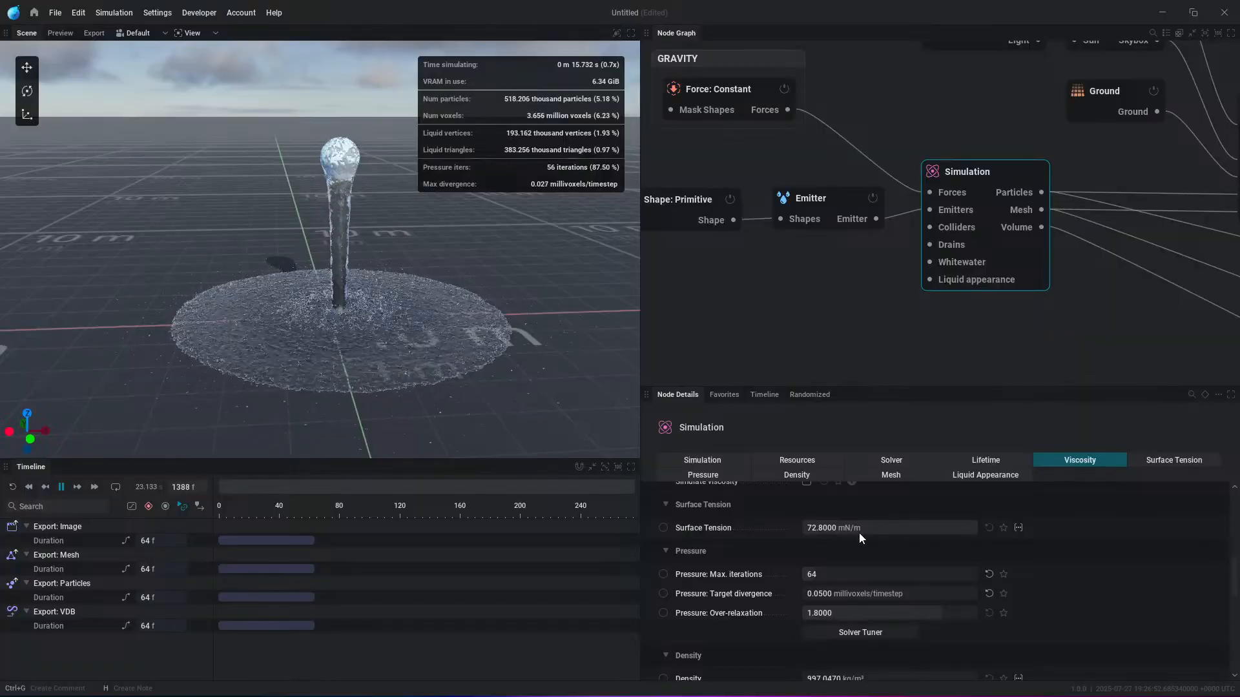
pyautogui.press('space')
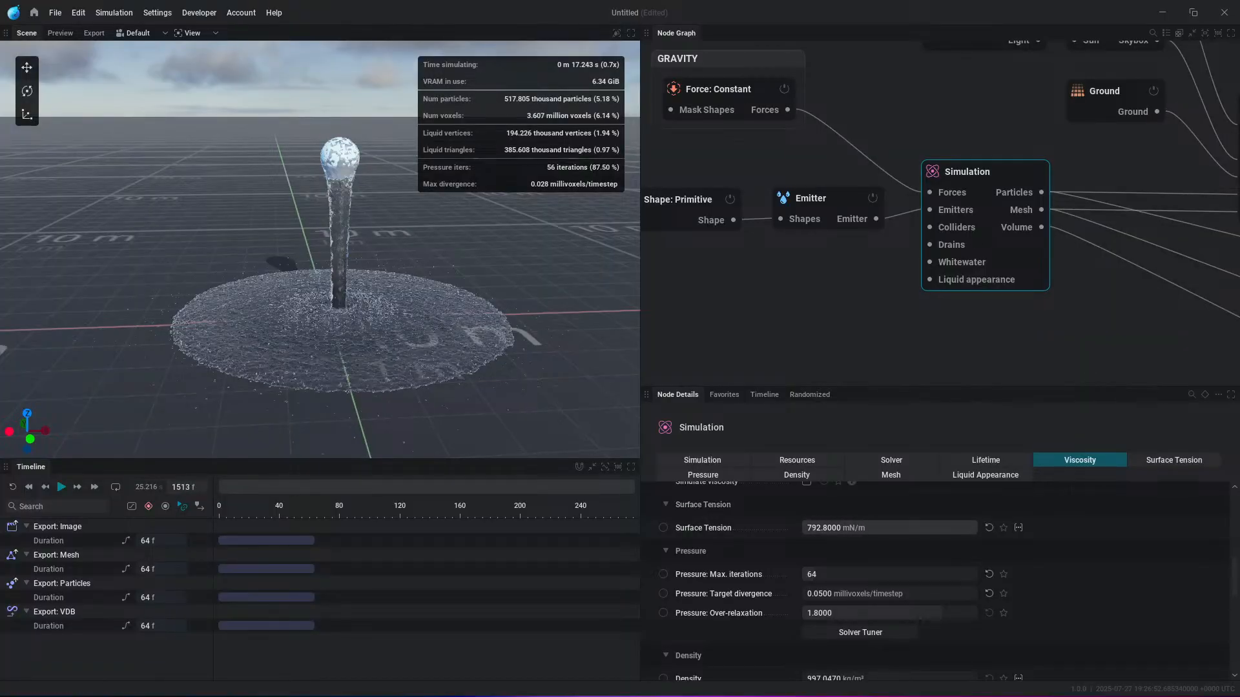
pyautogui.press('space')
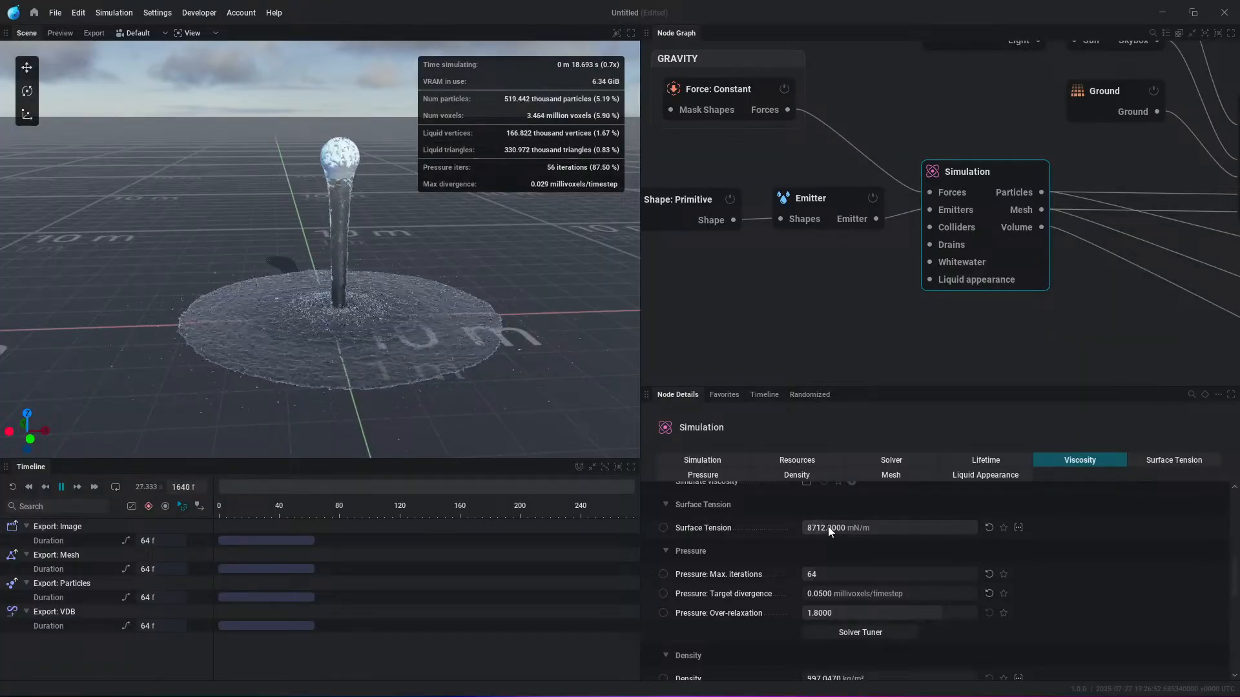
pyautogui.moveTo(838, 530); pyautogui.dragTo(995, 530)
pyautogui.scroll(3, 339, 288)
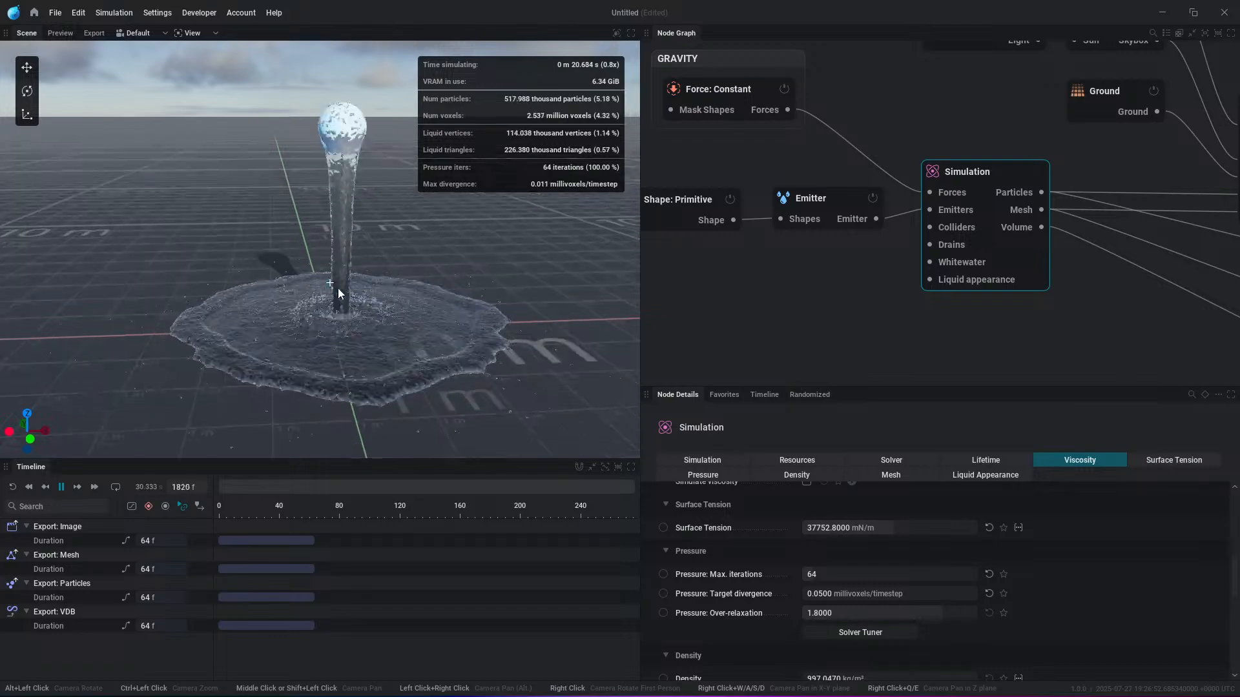
pyautogui.press('r')
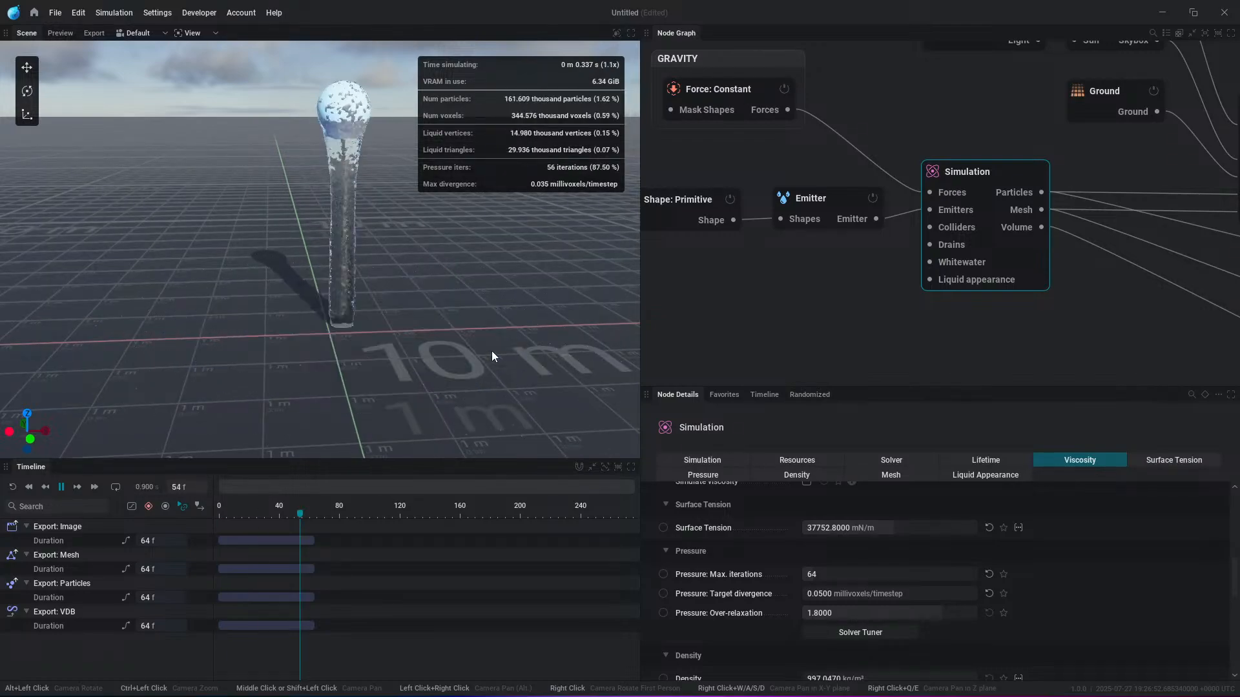
# Step: Disable the gravity force and rerun the simulation with surface tension set to 0 mN/m, pausing it after viewing the liquid ball up close
pyautogui.click(784, 88)
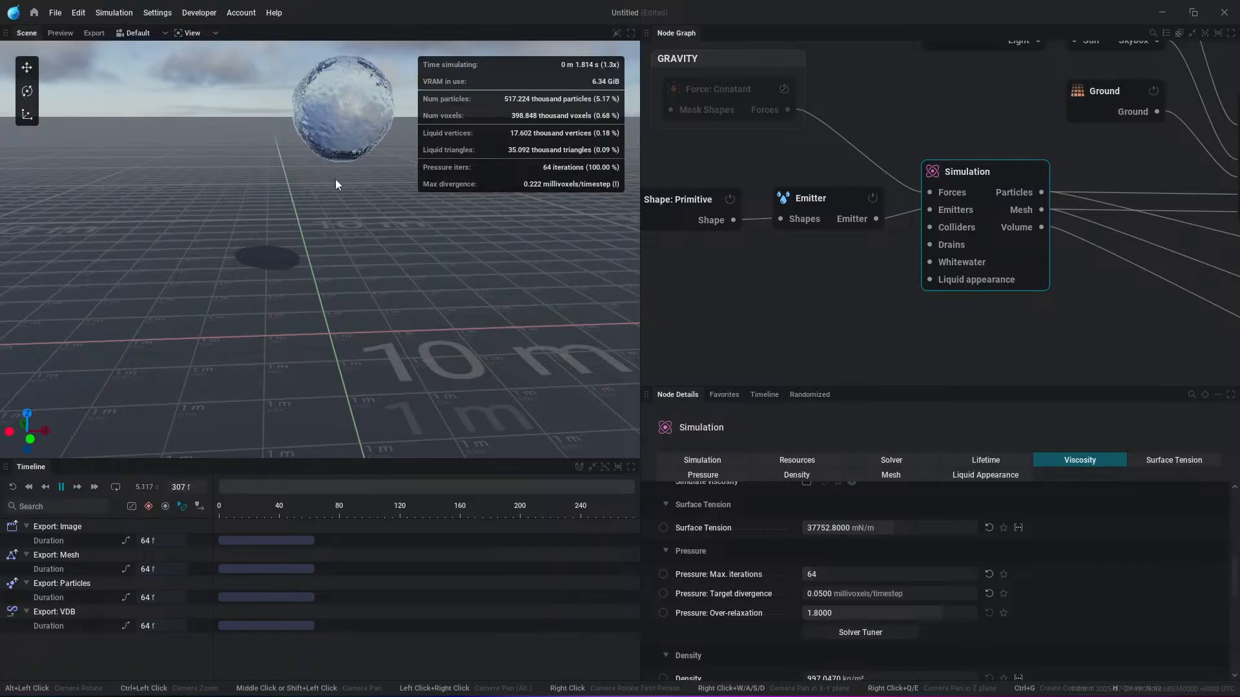
pyautogui.press('space')
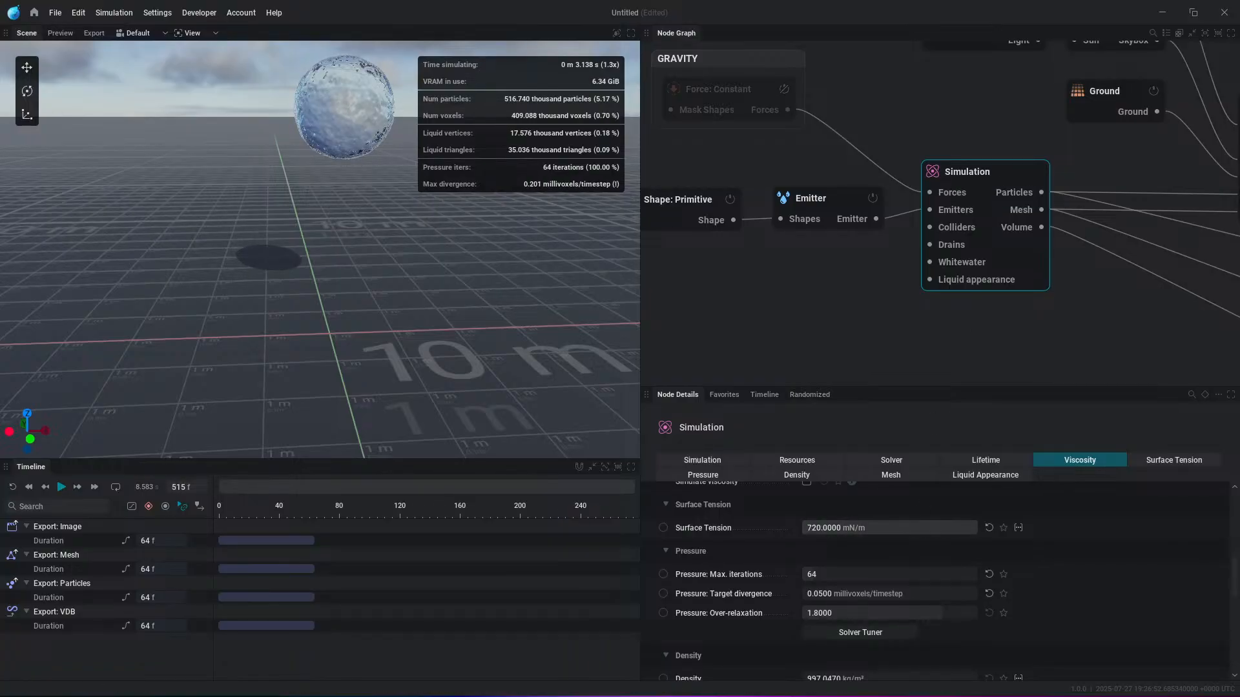
pyautogui.press('r')
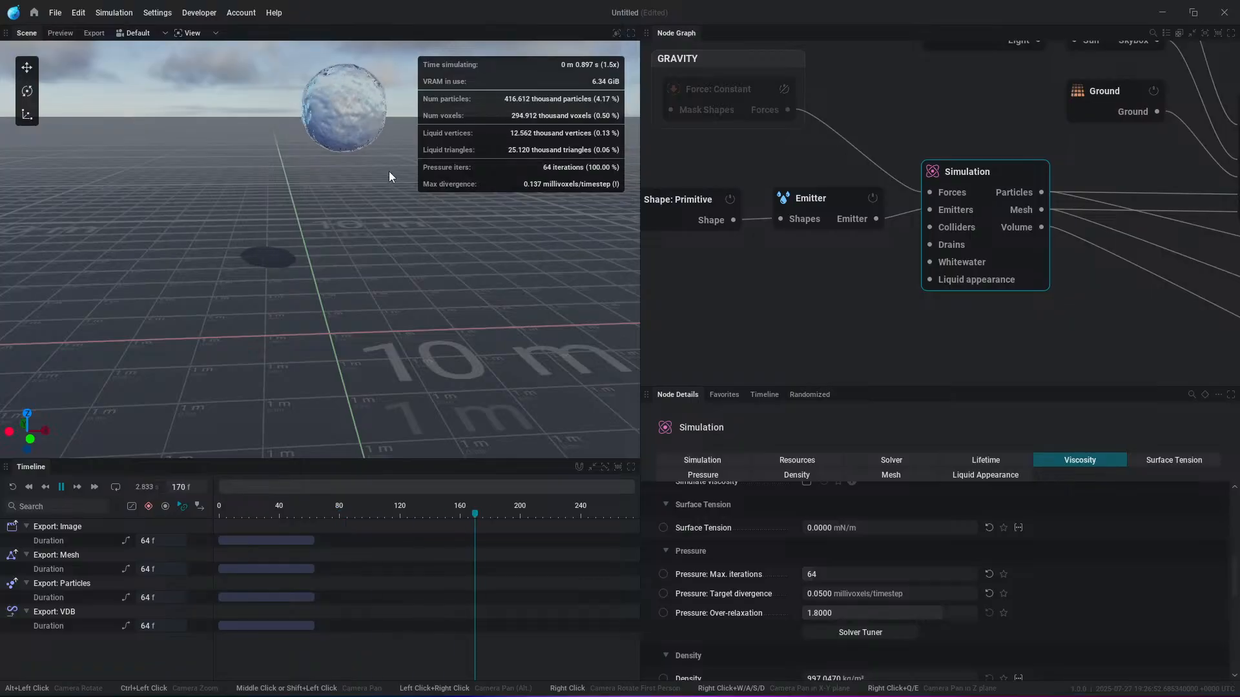
pyautogui.moveTo(355, 79); pyautogui.dragTo(352, 117, button='middle')
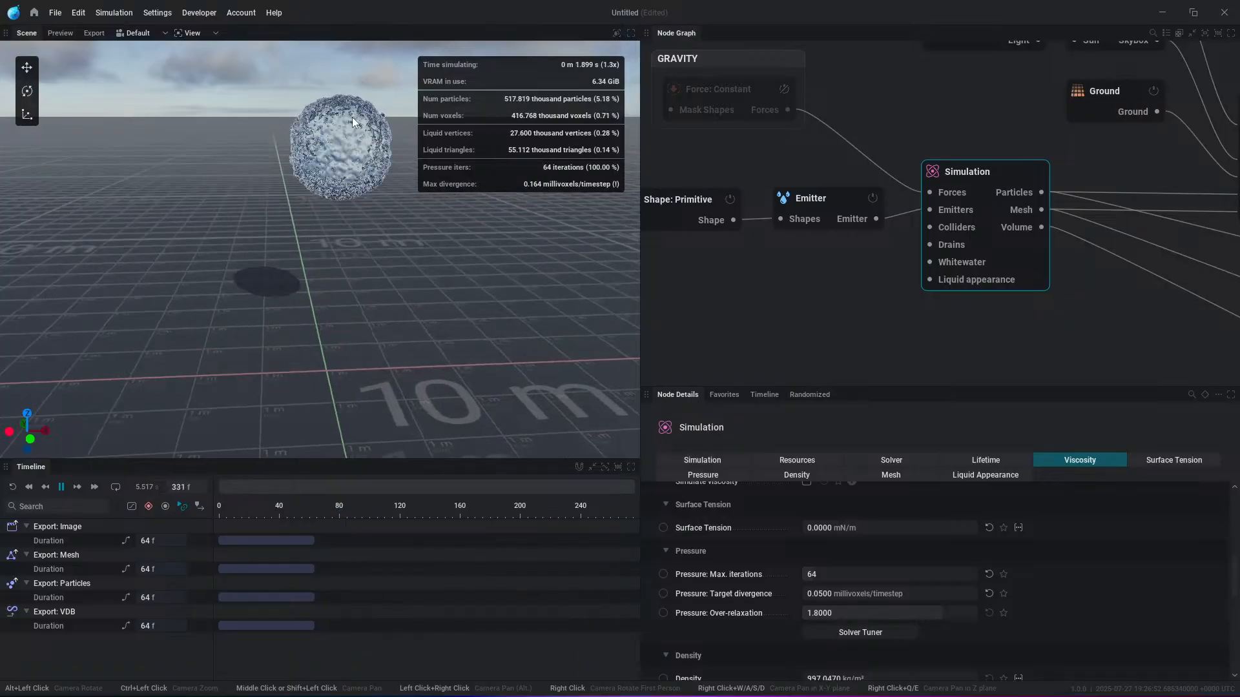
pyautogui.scroll(2, 352, 119)
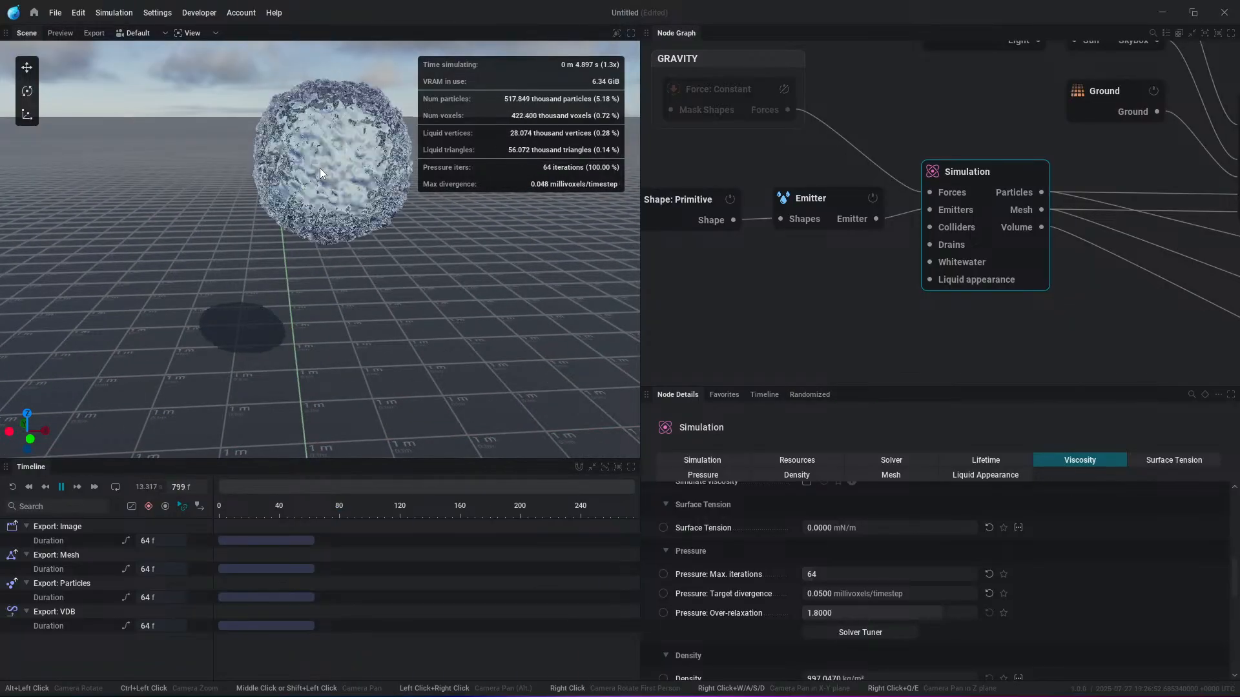
pyautogui.press('space')
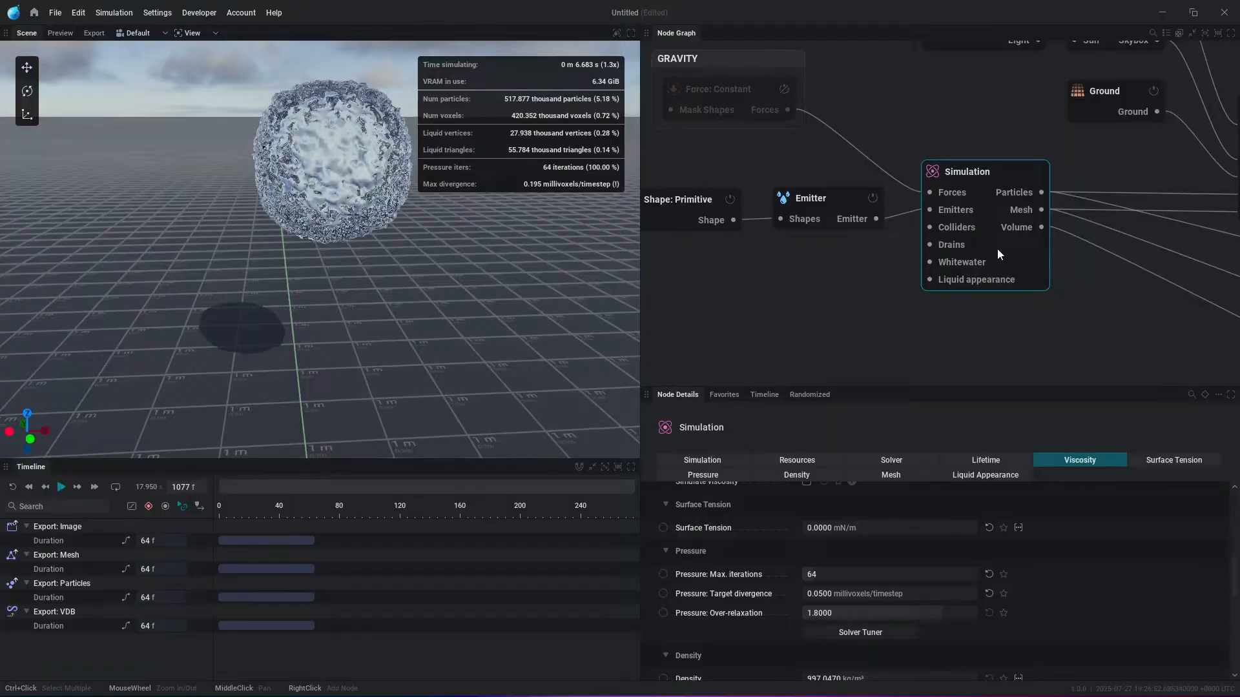
# Step: Examine the Simulation node's pressure settings, reading the description of the maximum iterations
pyautogui.moveTo(979, 207); pyautogui.dragTo(978, 200)
pyautogui.scroll(-1, 812, 566)
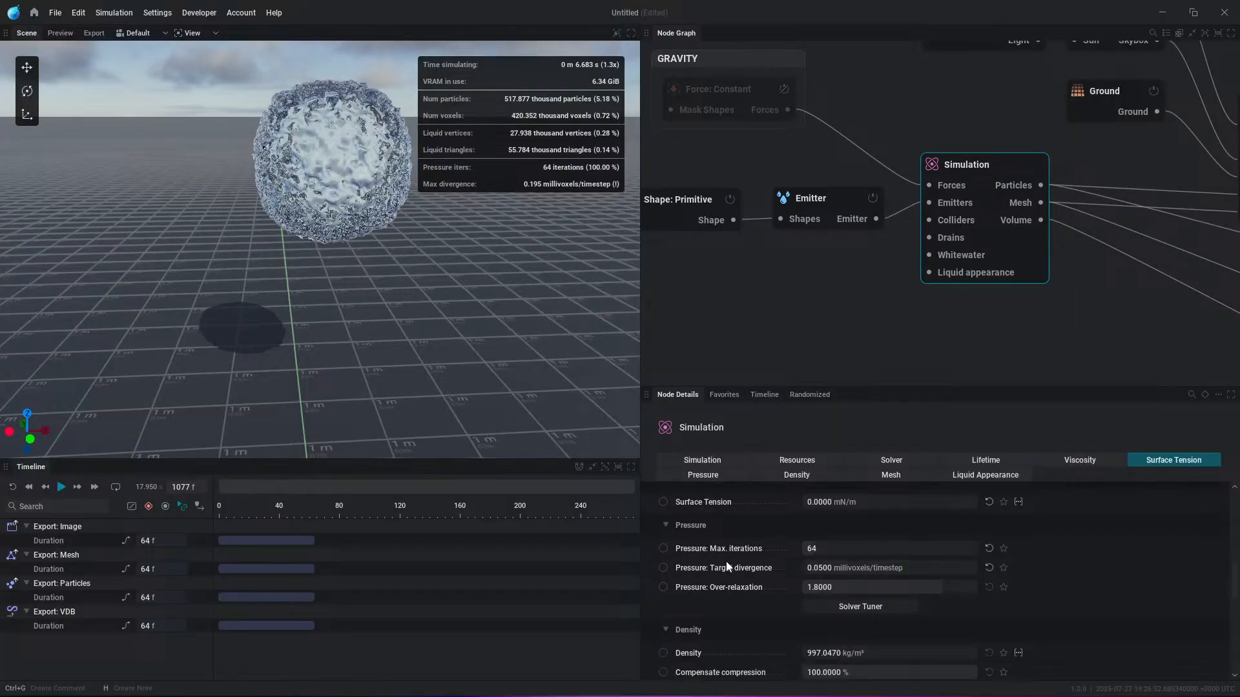
pyautogui.moveTo(725, 549)
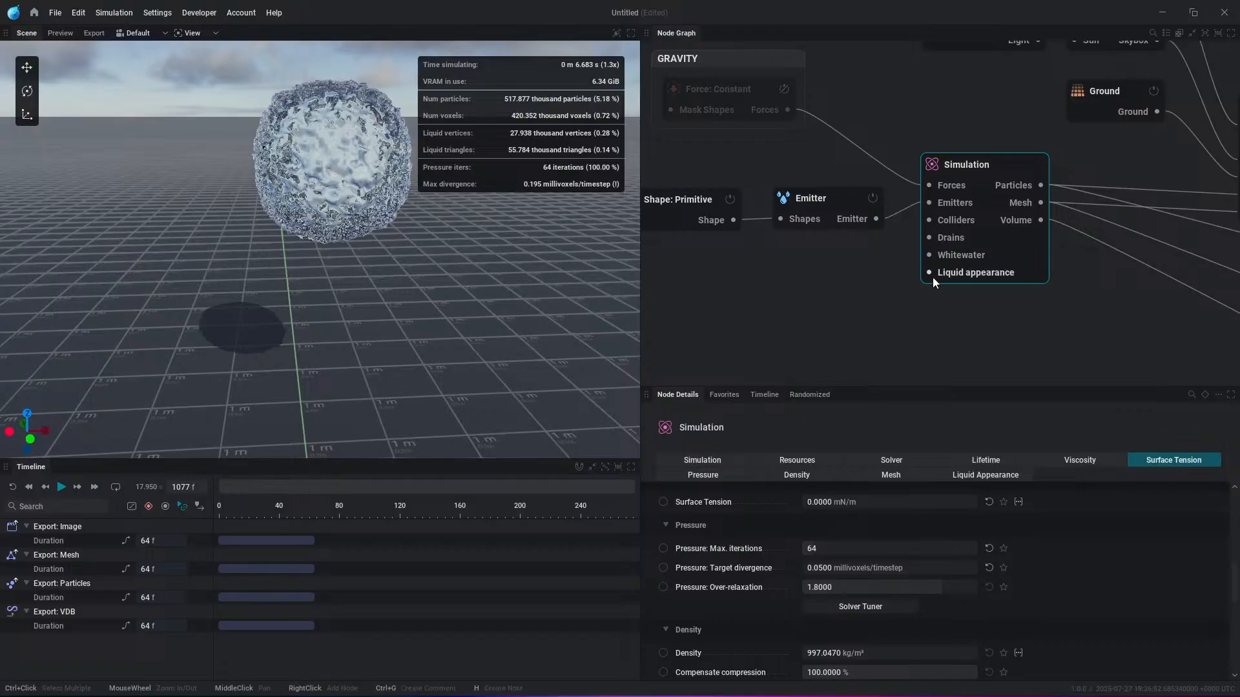
pyautogui.moveTo(814, 255); pyautogui.dragTo(863, 240, button='middle')
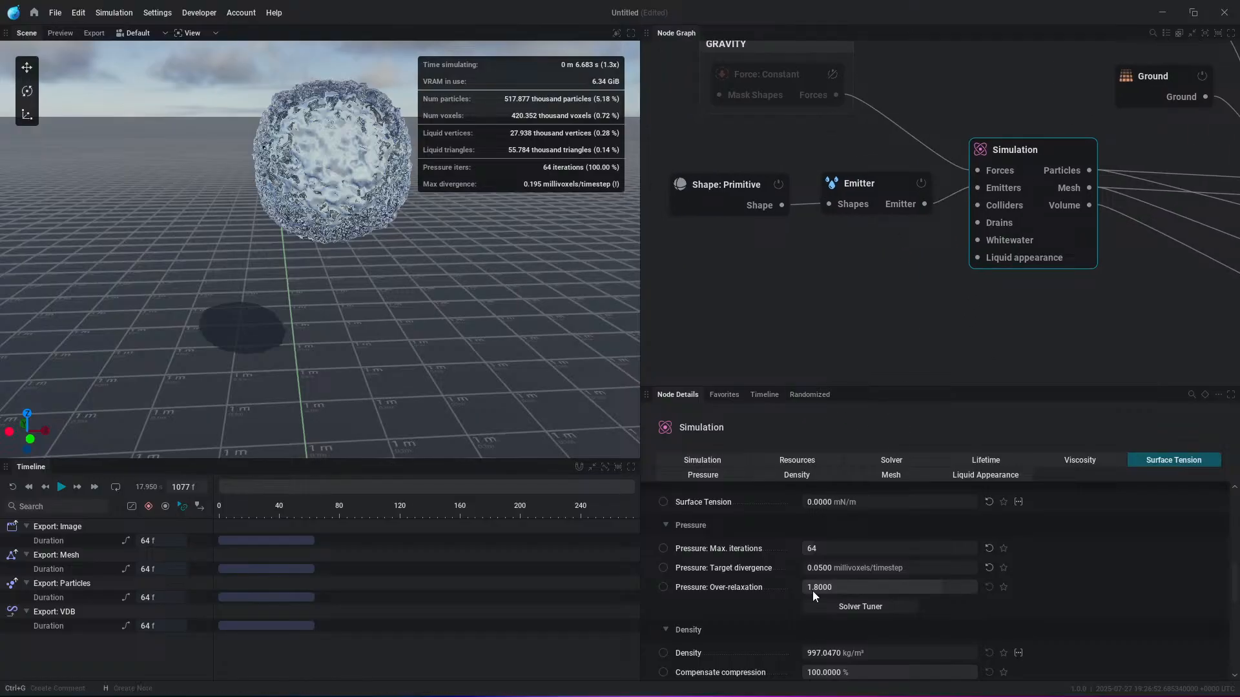
pyautogui.scroll(1, 814, 539)
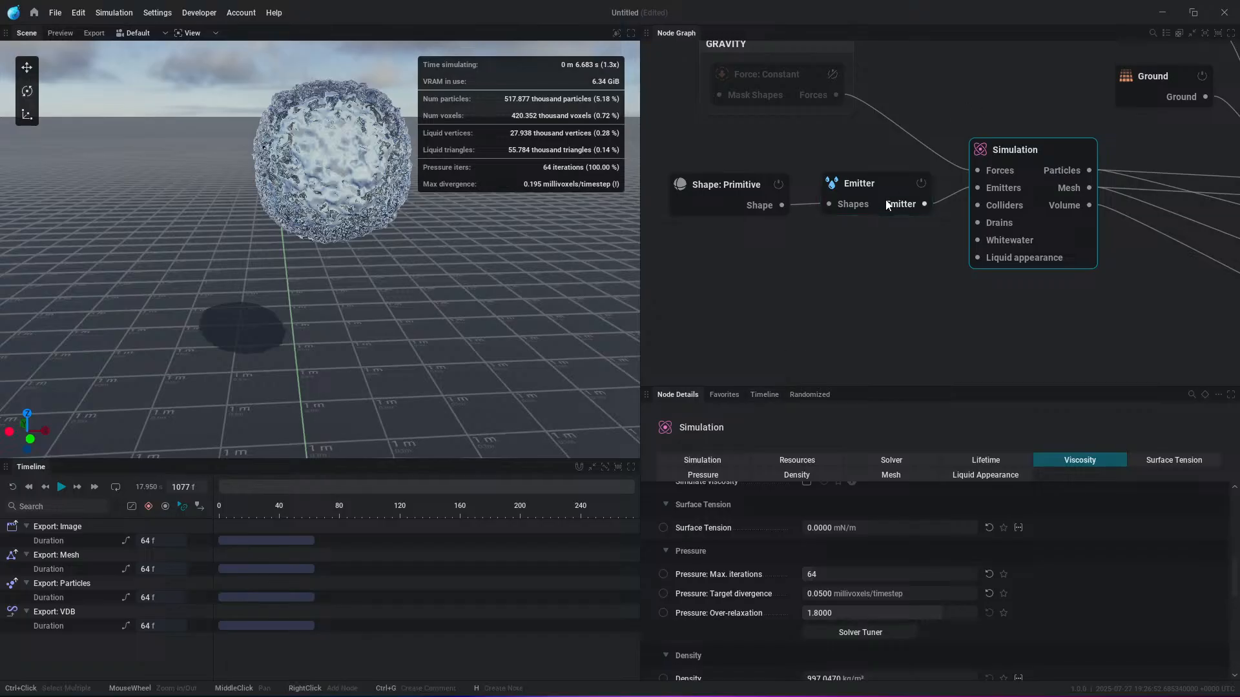
# Step: Rerun the simulation with the gravity force re-enabled and lower the maximum pressure iterations to 0
pyautogui.press('space')
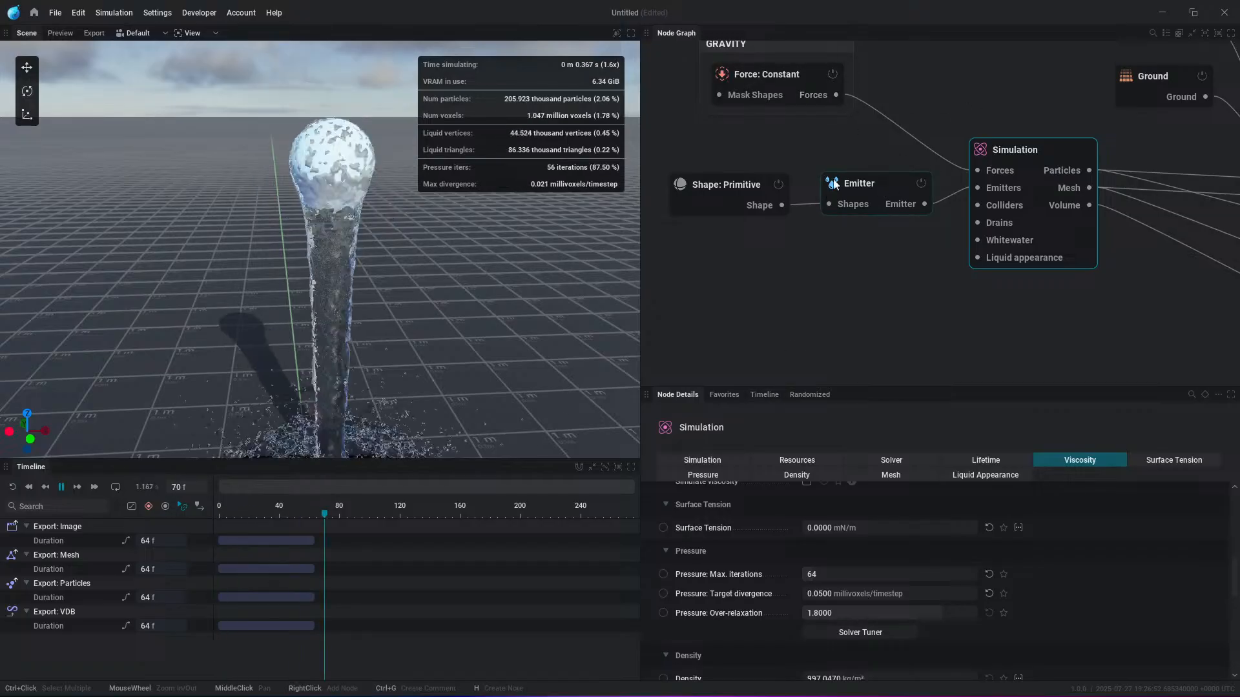
pyautogui.scroll(3, 425, 387)
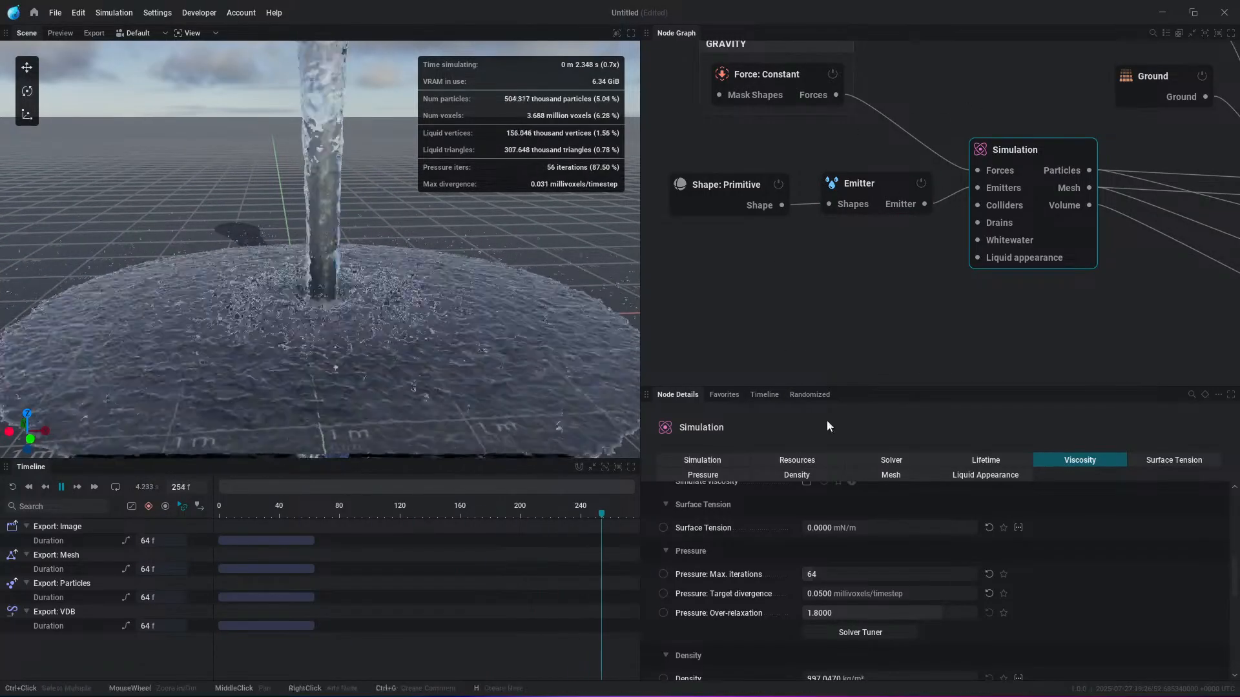
pyautogui.moveTo(842, 576); pyautogui.dragTo(811, 575)
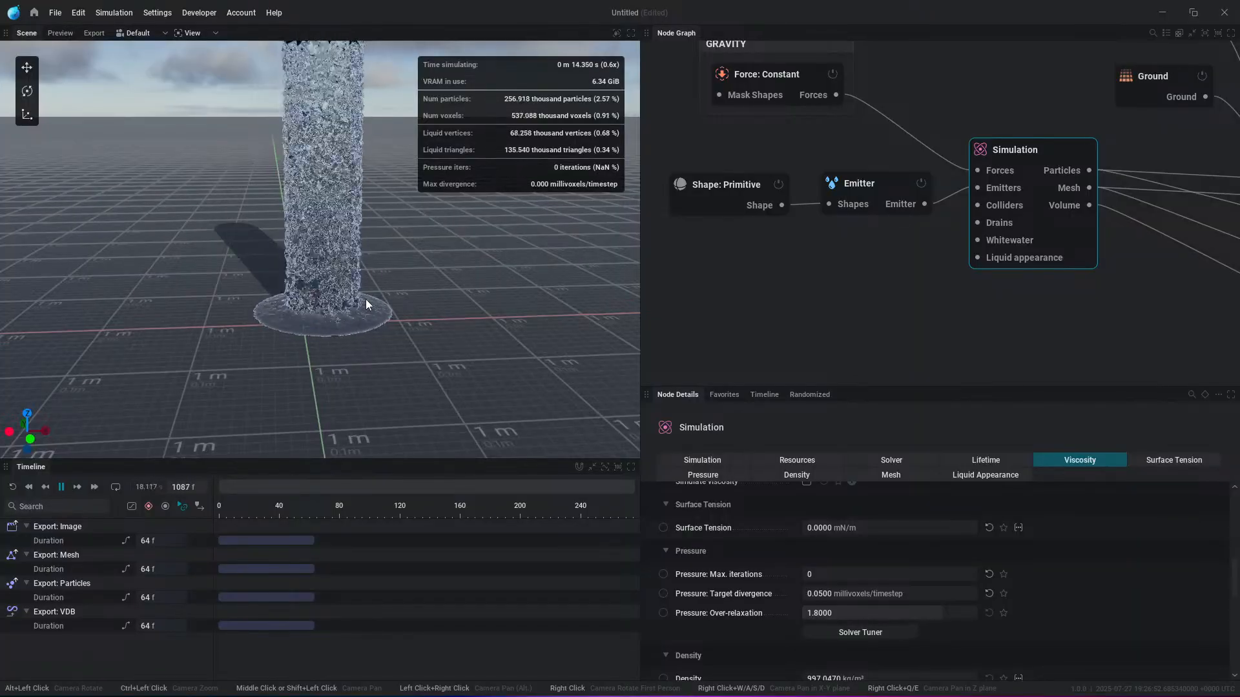
# Step: Set the maximum pressure iterations to 75 and raise them further to about 867 to compare the liquid's behavior
pyautogui.click(833, 574)
pyautogui.write('75')
pyautogui.press('Return')
pyautogui.moveTo(815, 574); pyautogui.dragTo(950, 574)
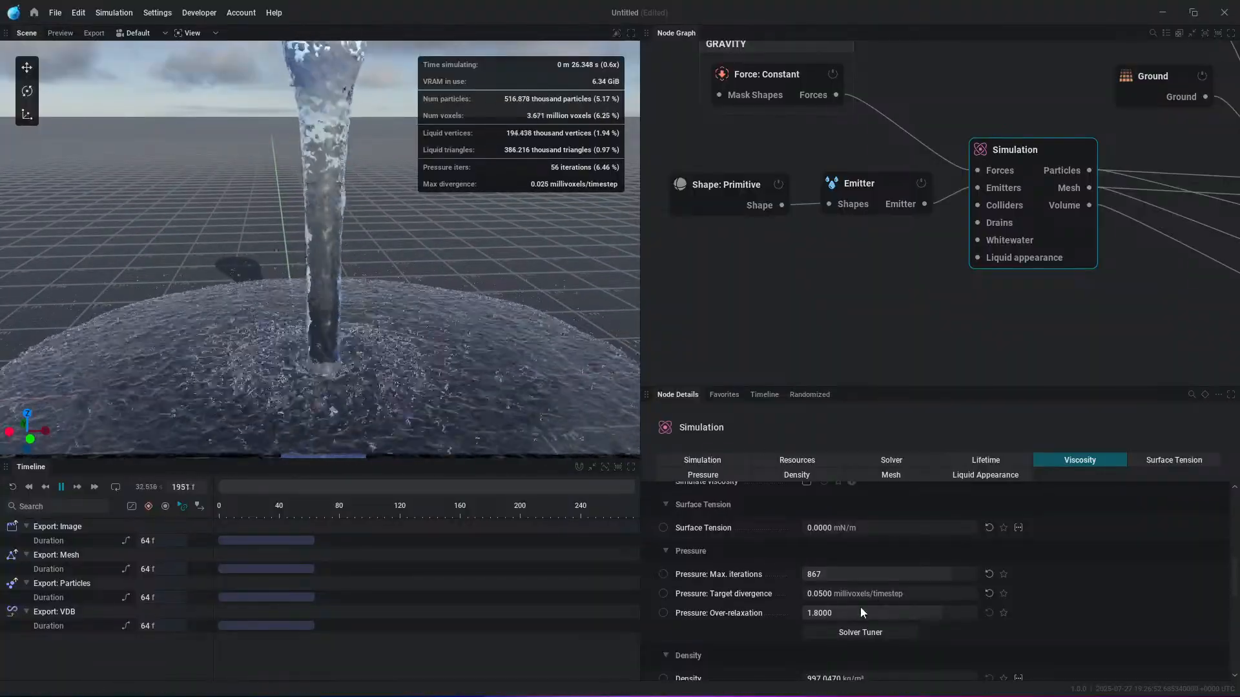
# Step: Open the Solver Tuner and set the maximum pressure iterations to 75 and the target divergence to about 2.6667 millivoxels/timestep
pyautogui.click(861, 633)
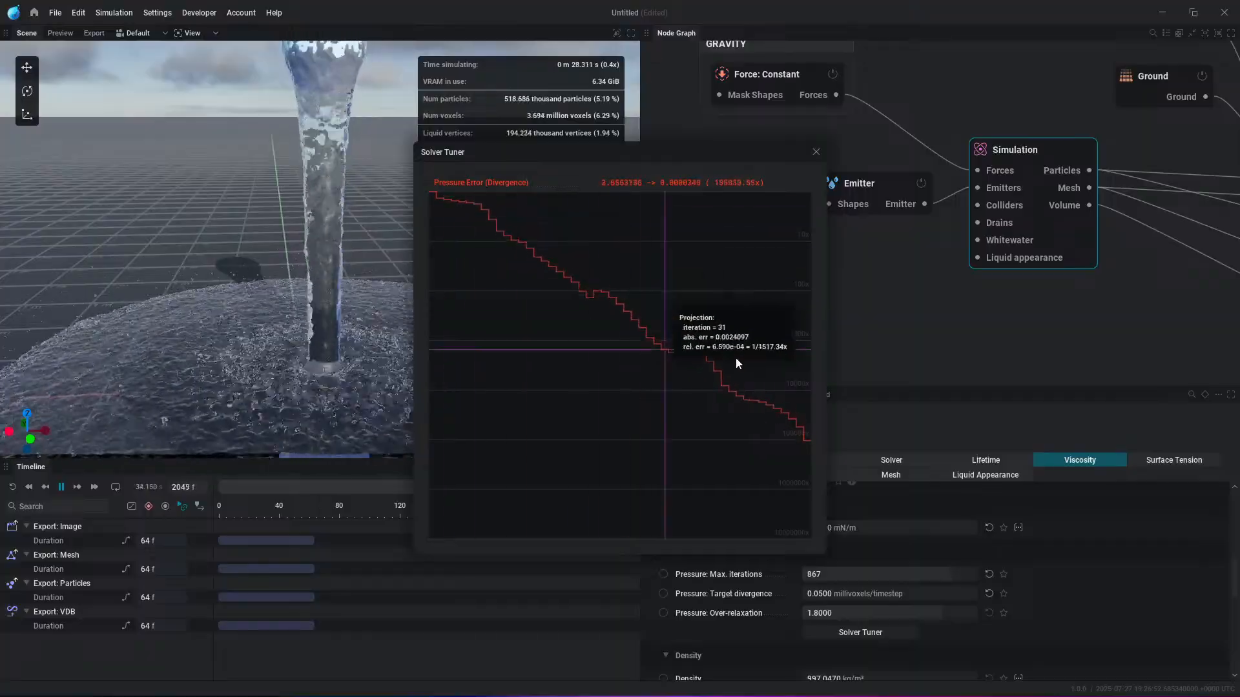
pyautogui.moveTo(886, 574); pyautogui.dragTo(762, 574)
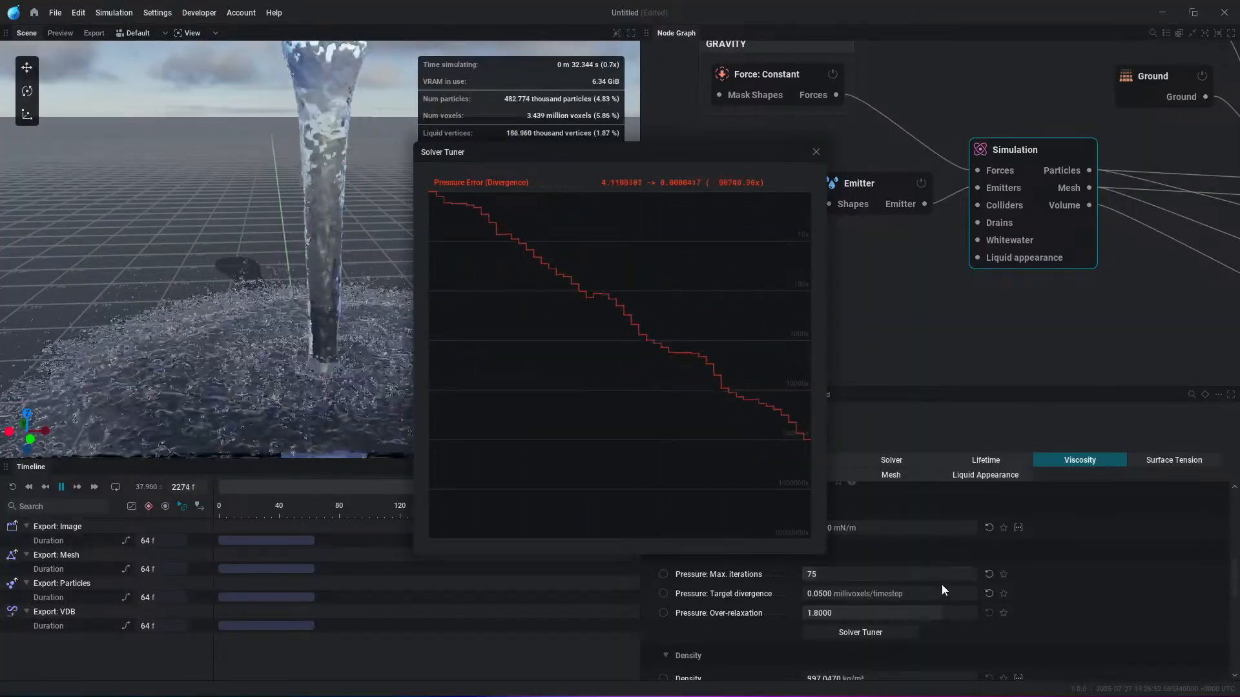
pyautogui.moveTo(890, 592)
pyautogui.mouseDown()
pyautogui.moveTo(904, 592)
pyautogui.moveTo(872, 592)
pyautogui.moveTo(891, 592)
pyautogui.mouseUp()
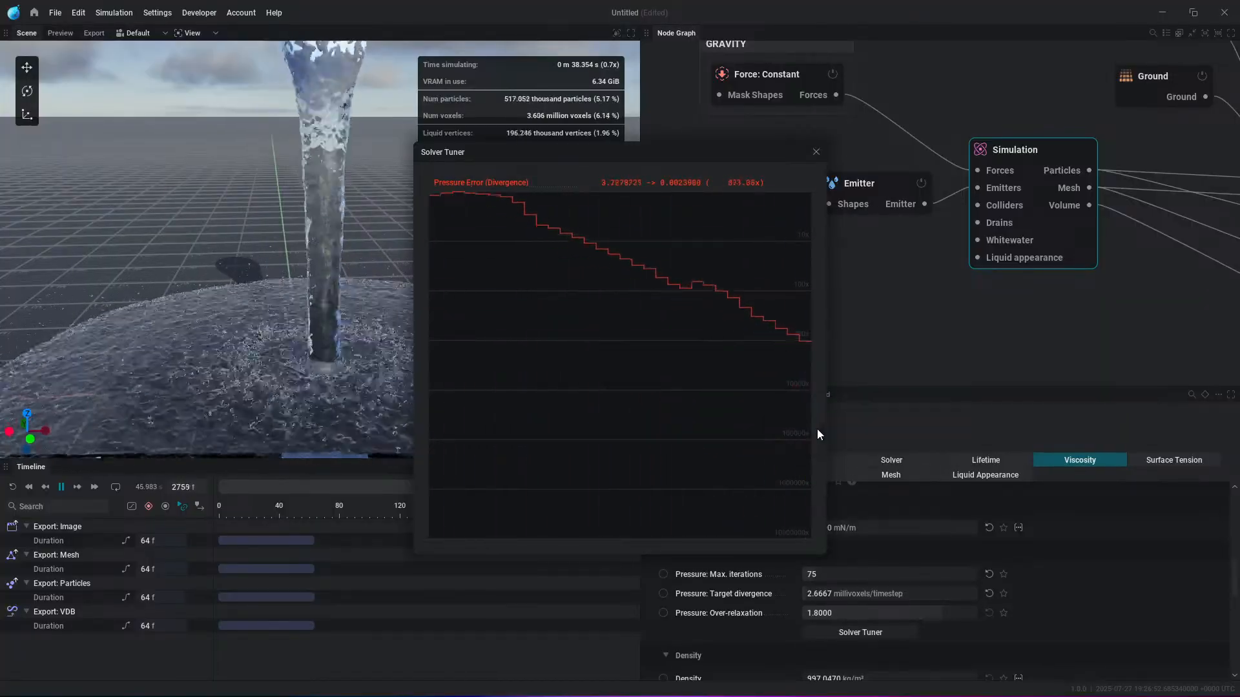
# Step: Tune the pressure solver to 0.3333 millivoxels/timestep target divergence, 1.79 over-relaxation and 795 maximum iterations, inspect the error curve and close the Solver Tuner
pyautogui.moveTo(894, 614); pyautogui.dragTo(863, 592)
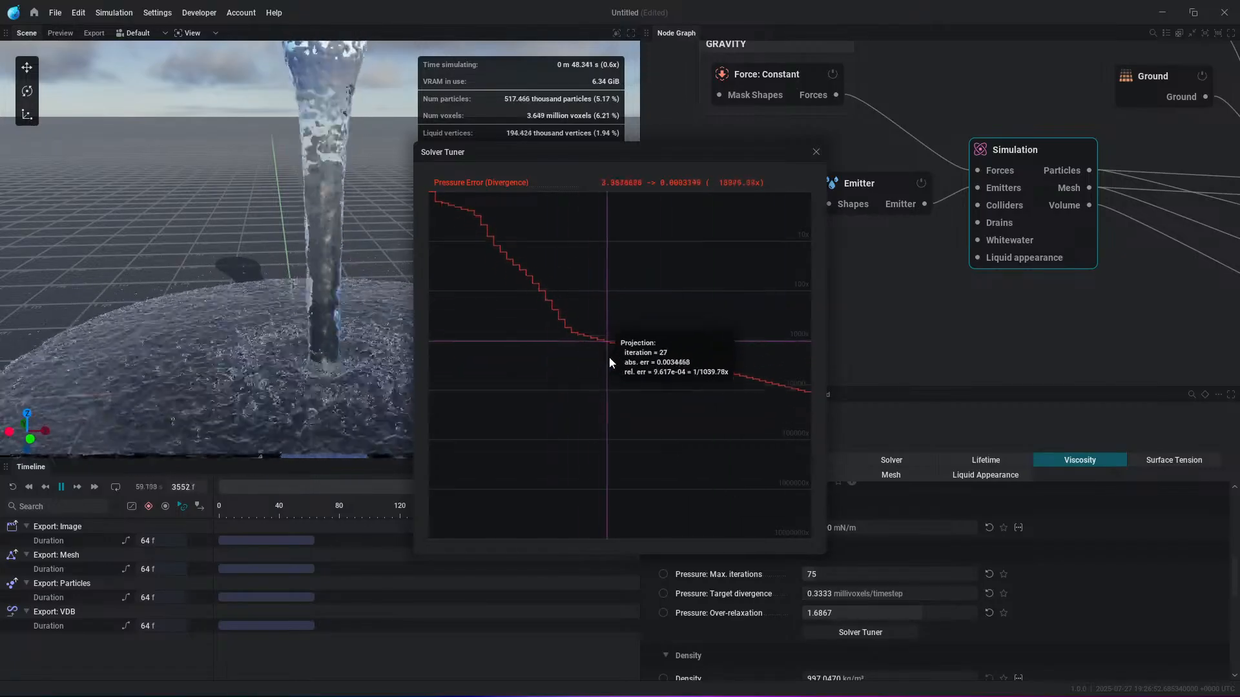
pyautogui.moveTo(886, 607); pyautogui.dragTo(898, 607)
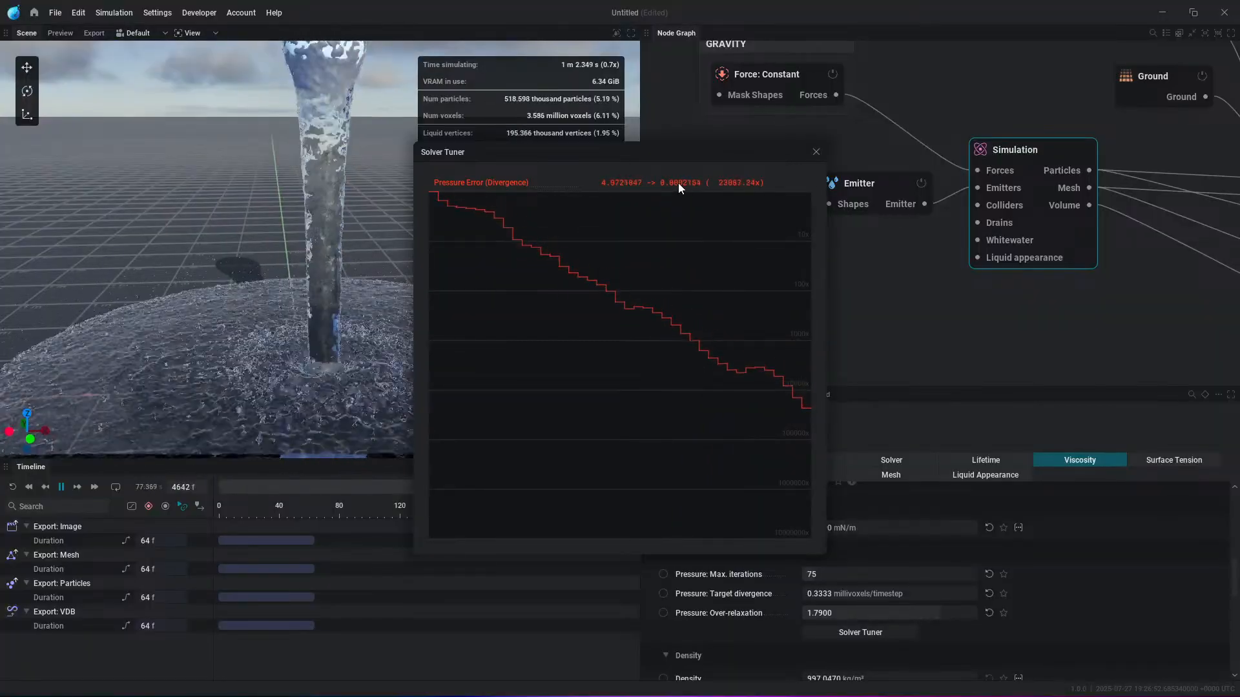
pyautogui.moveTo(931, 575); pyautogui.dragTo(994, 573)
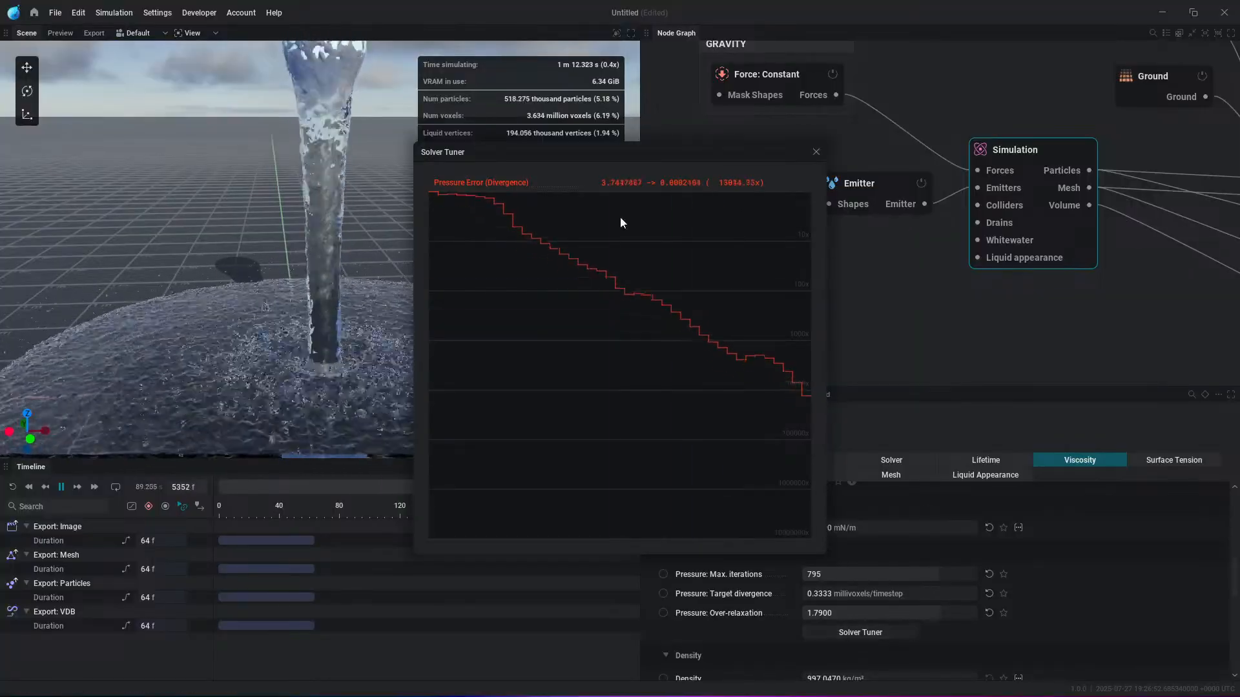
pyautogui.moveTo(635, 304)
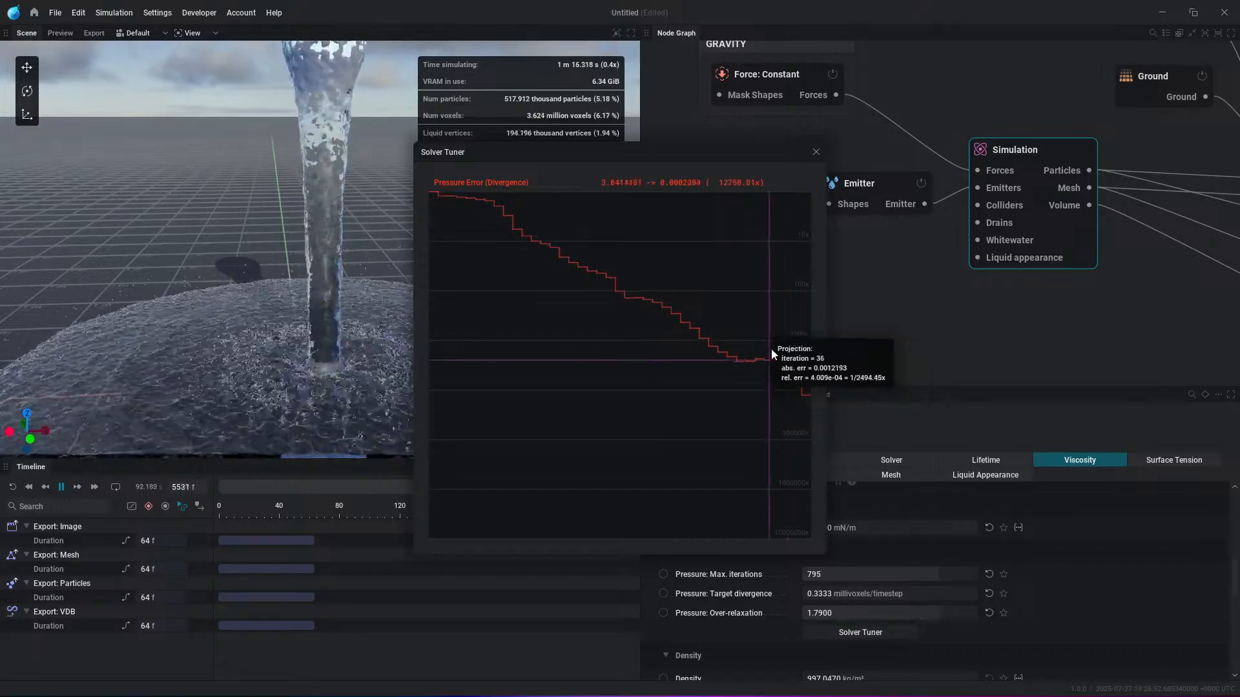
pyautogui.click(816, 152)
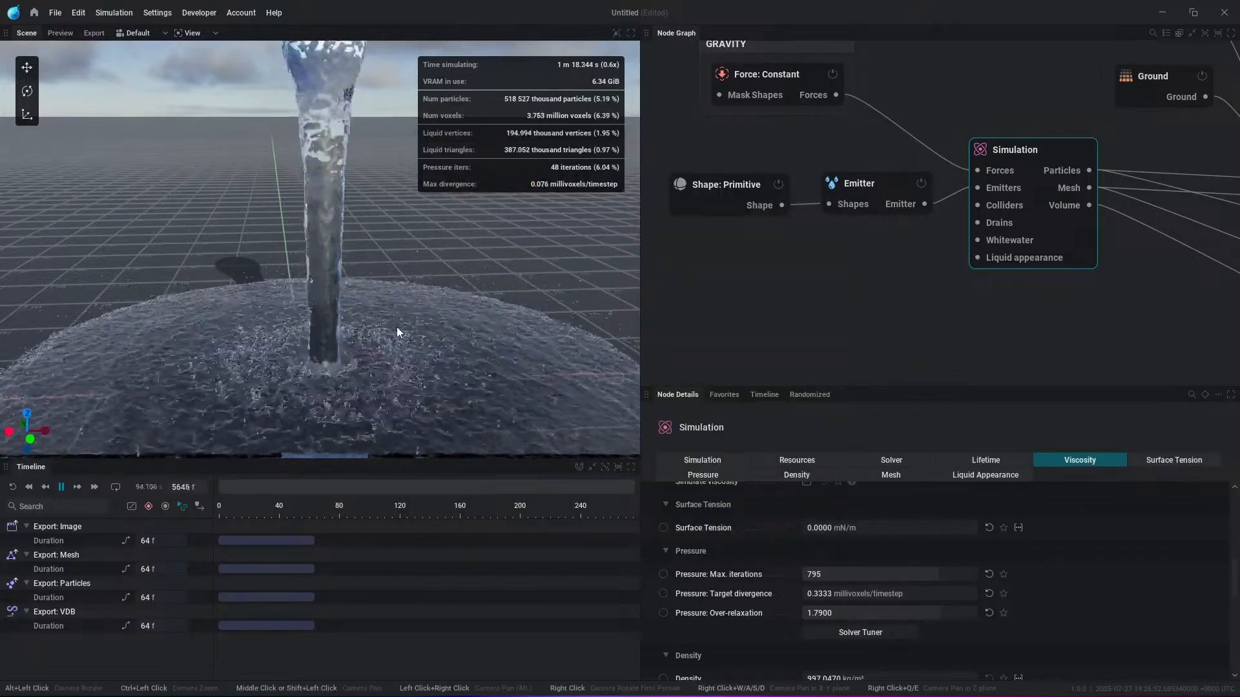
# Step: Examine the Simulation node's density and mesh settings, reading the density description and enlarging the node details area
pyautogui.scroll(-2, 917, 610)
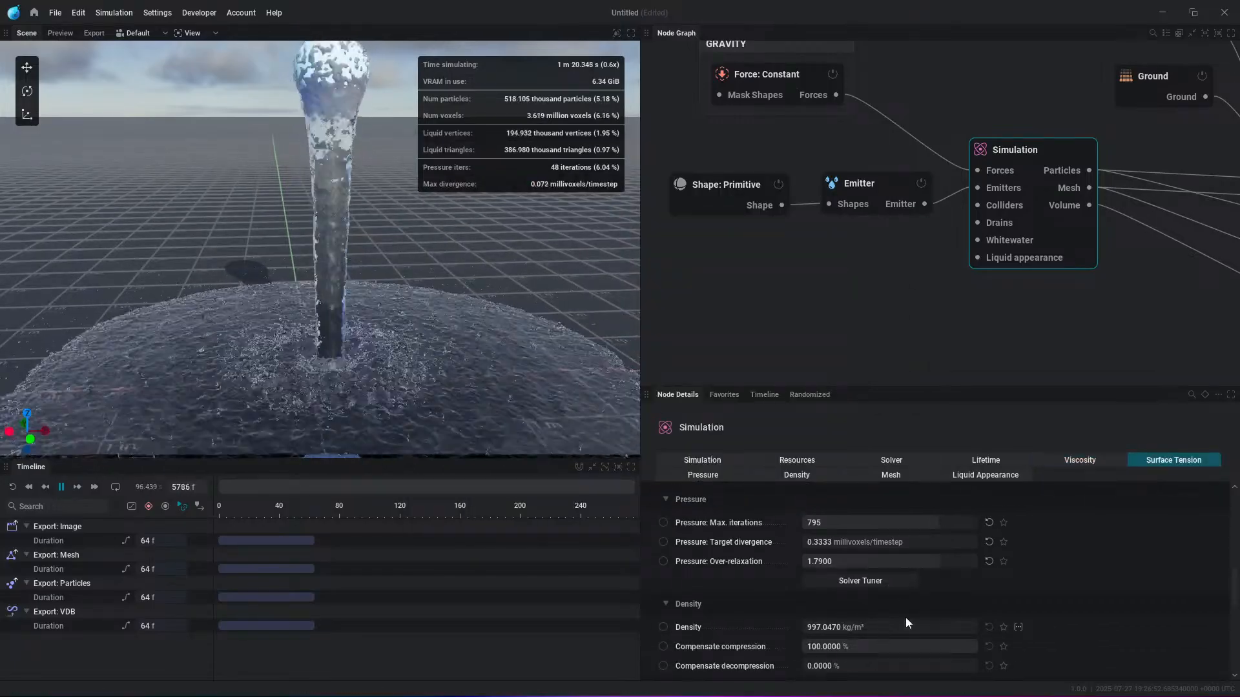
pyautogui.scroll(-2, 905, 618)
pyautogui.moveTo(696, 575)
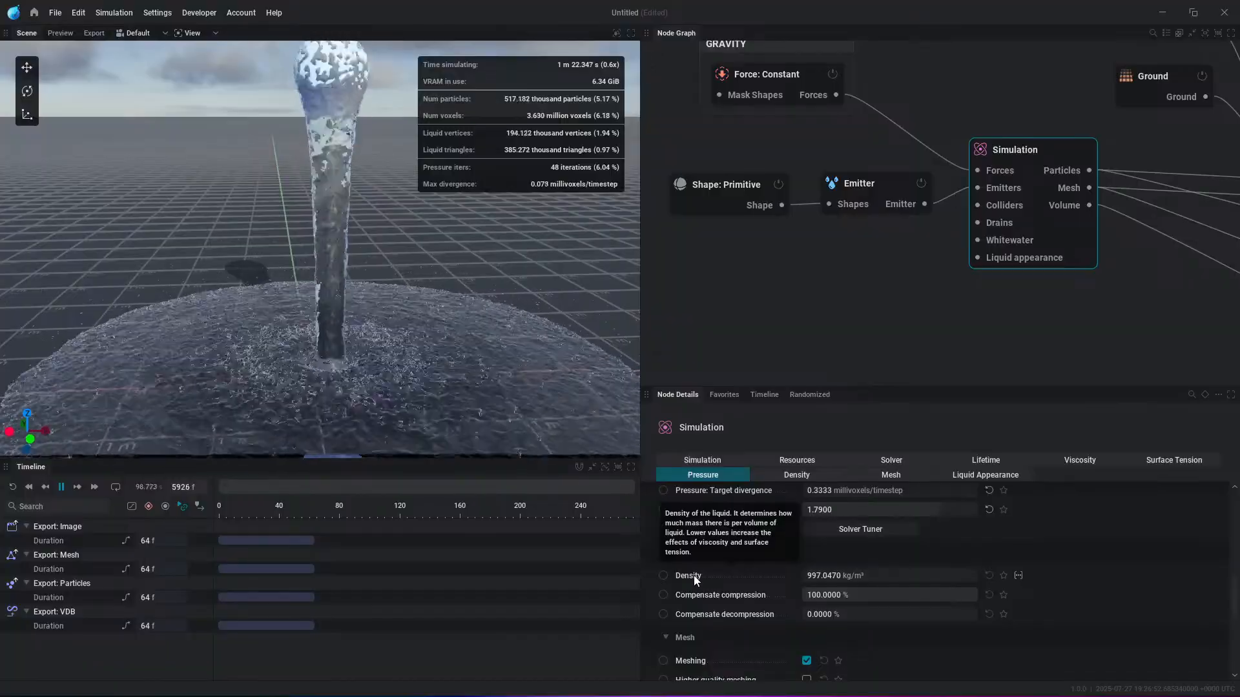
pyautogui.scroll(-2, 909, 536)
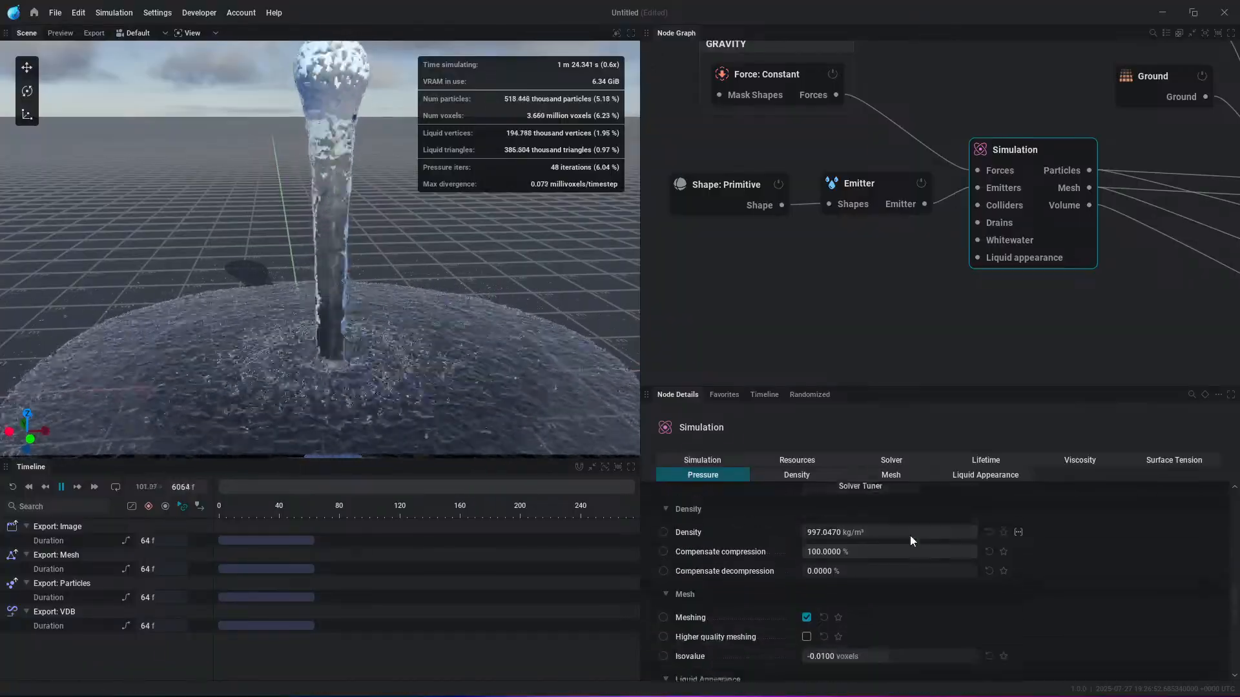
pyautogui.moveTo(879, 390); pyautogui.dragTo(887, 260)
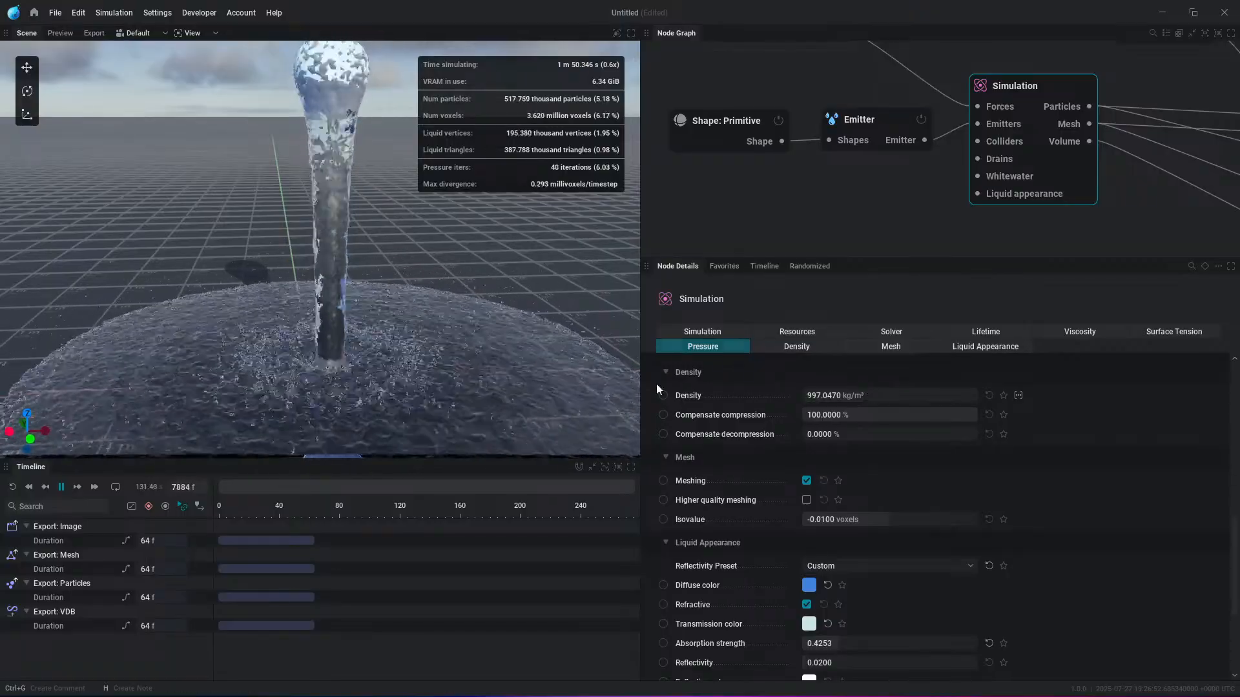
pyautogui.scroll(-1, 501, 343)
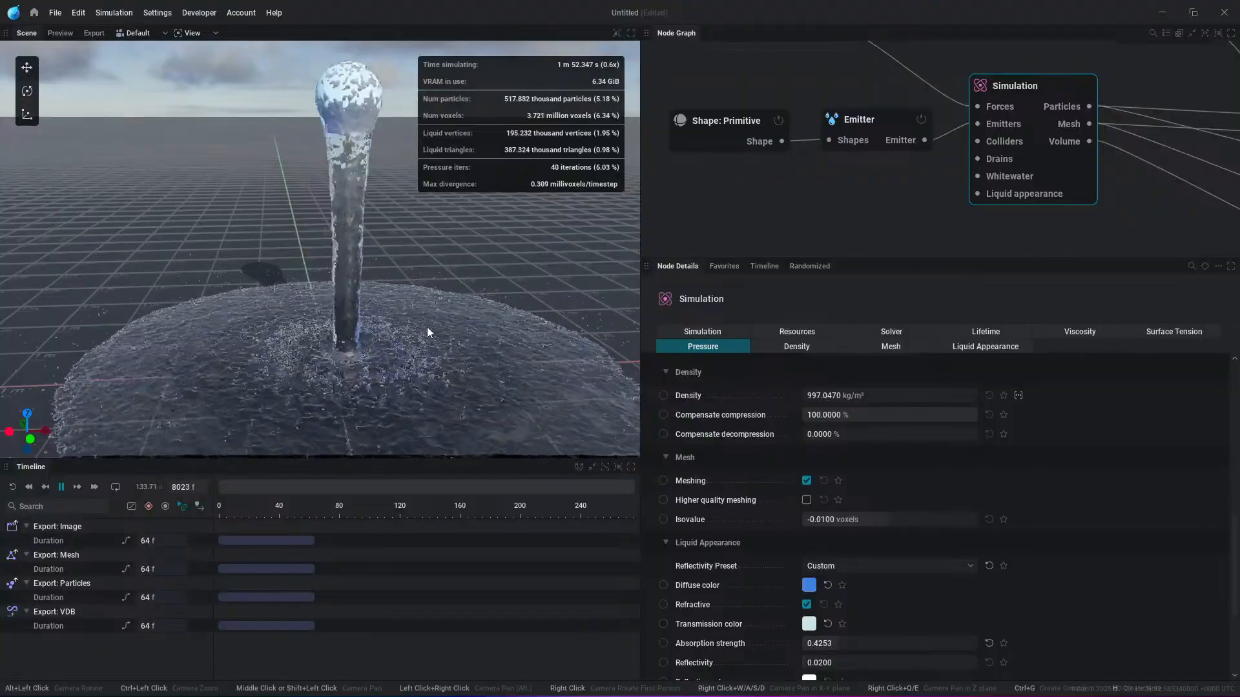
# Step: Enable viscosity simulation on the Simulation node and raise the Emitter's dynamic viscosity coefficient to about 2334.33 mPa·s
pyautogui.keyDown('alt'); pyautogui.moveTo(533, 380); pyautogui.dragTo(501, 336); pyautogui.keyUp('alt')
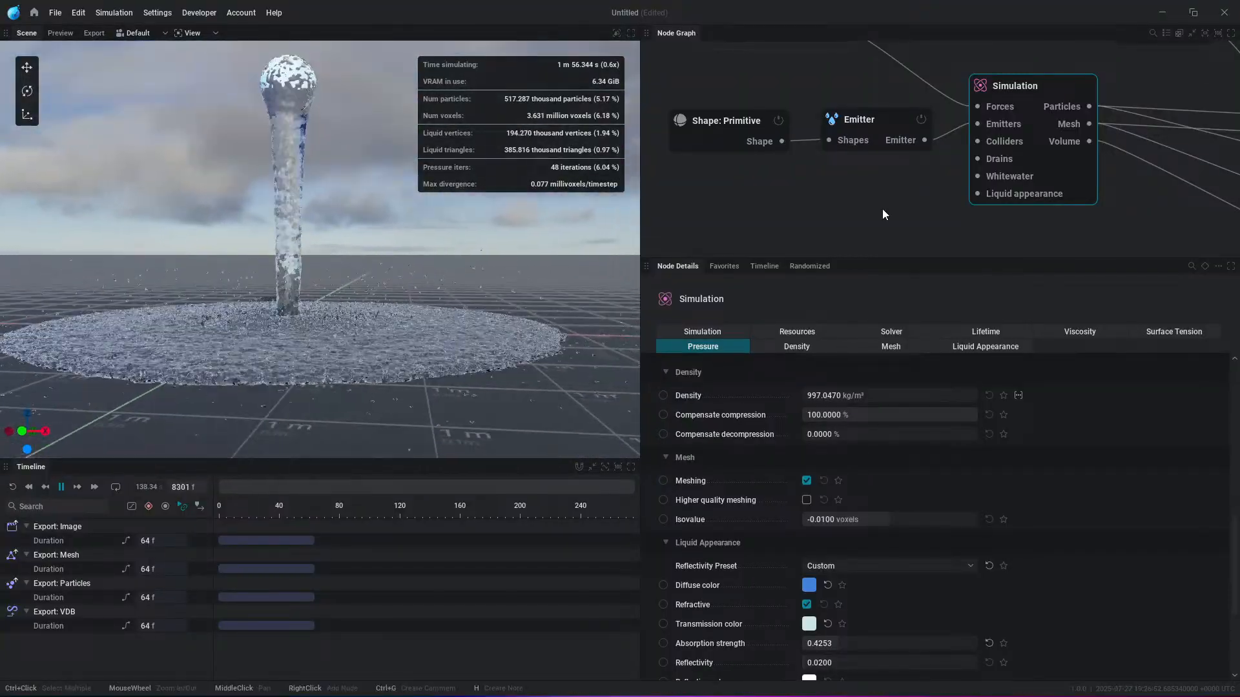
pyautogui.scroll(6, 923, 421)
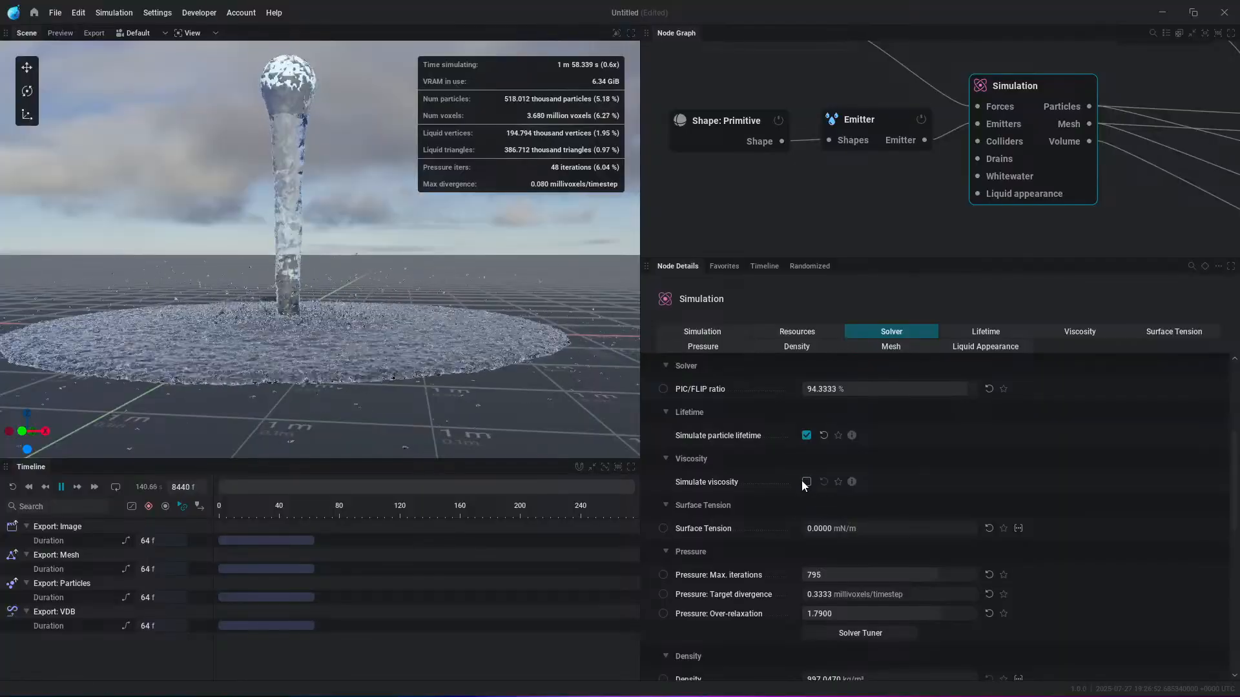
pyautogui.click(806, 482)
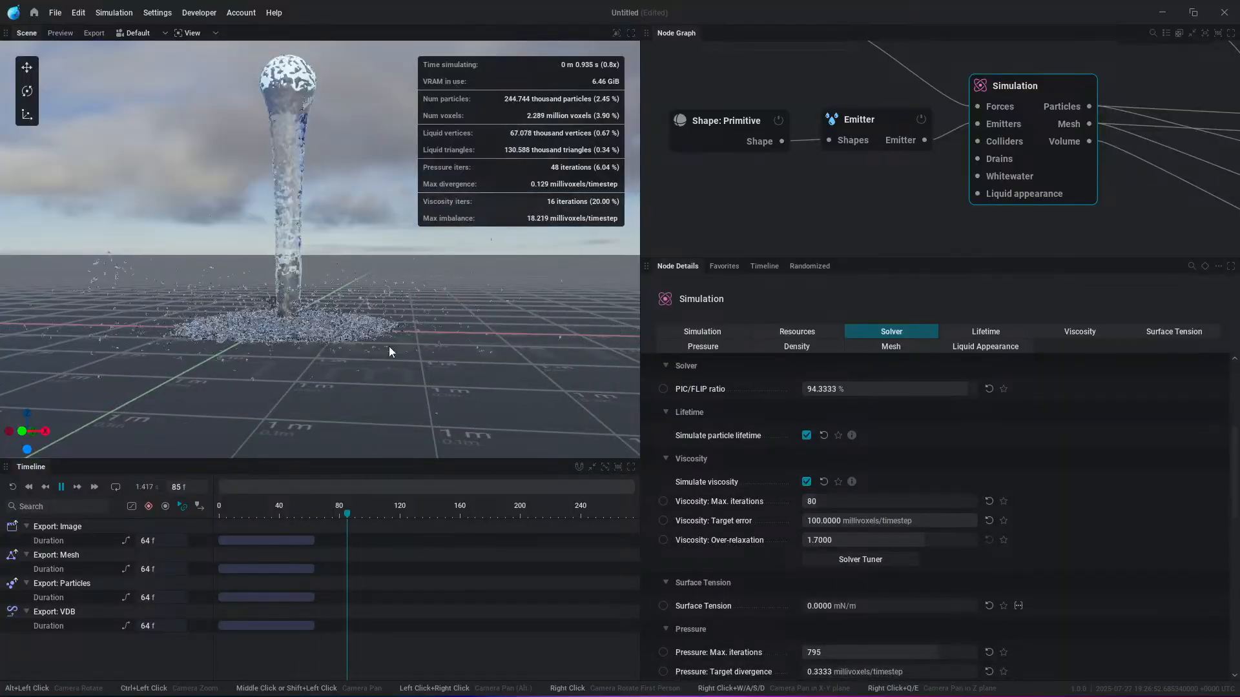
pyautogui.keyDown('alt'); pyautogui.moveTo(320, 302); pyautogui.dragTo(362, 338); pyautogui.keyUp('alt')
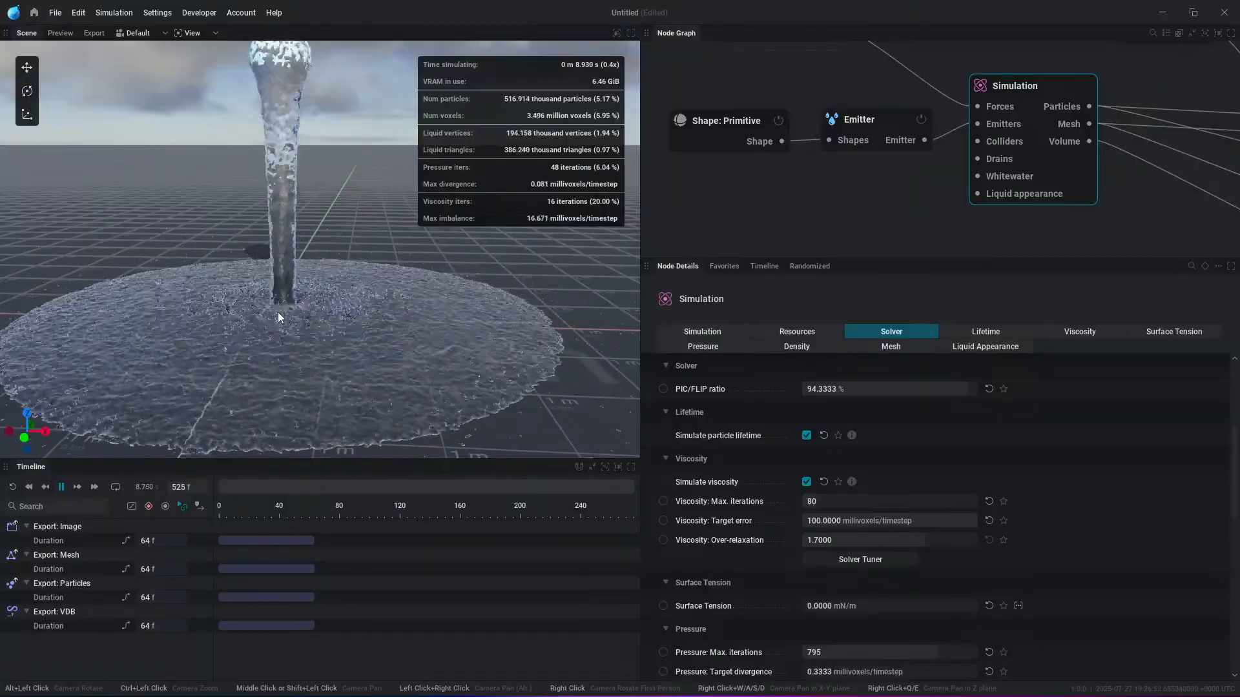
pyautogui.click(872, 122)
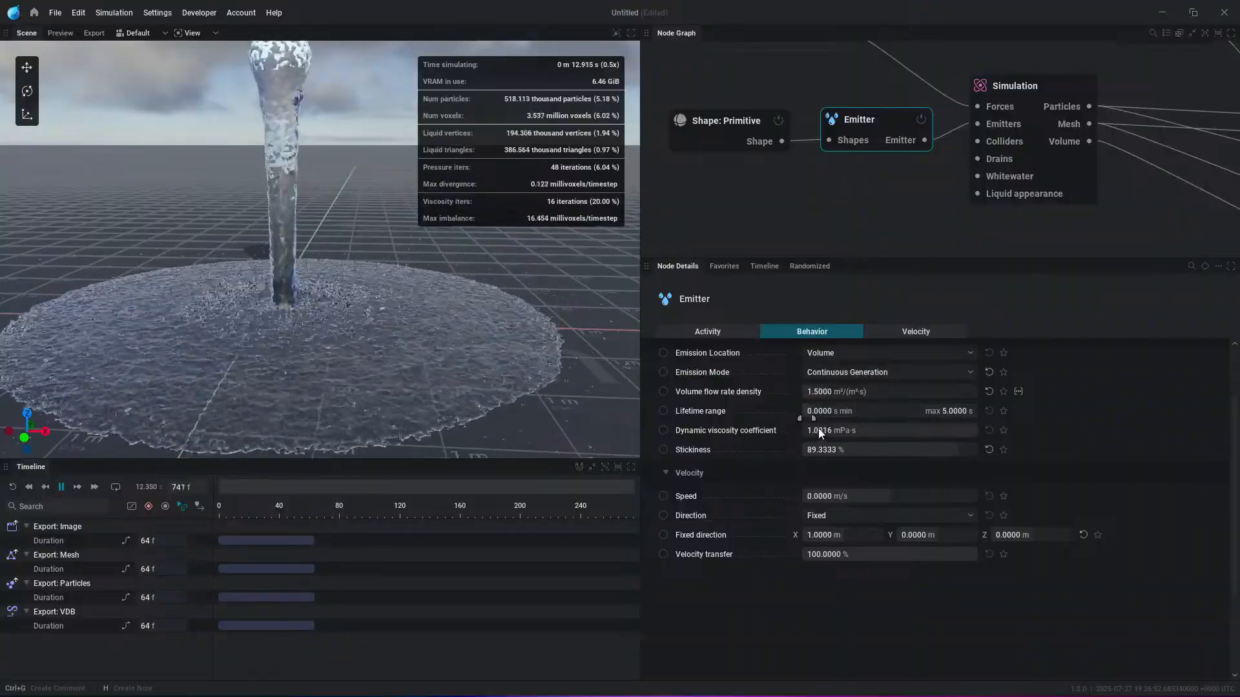
pyautogui.moveTo(824, 434); pyautogui.dragTo(897, 434)
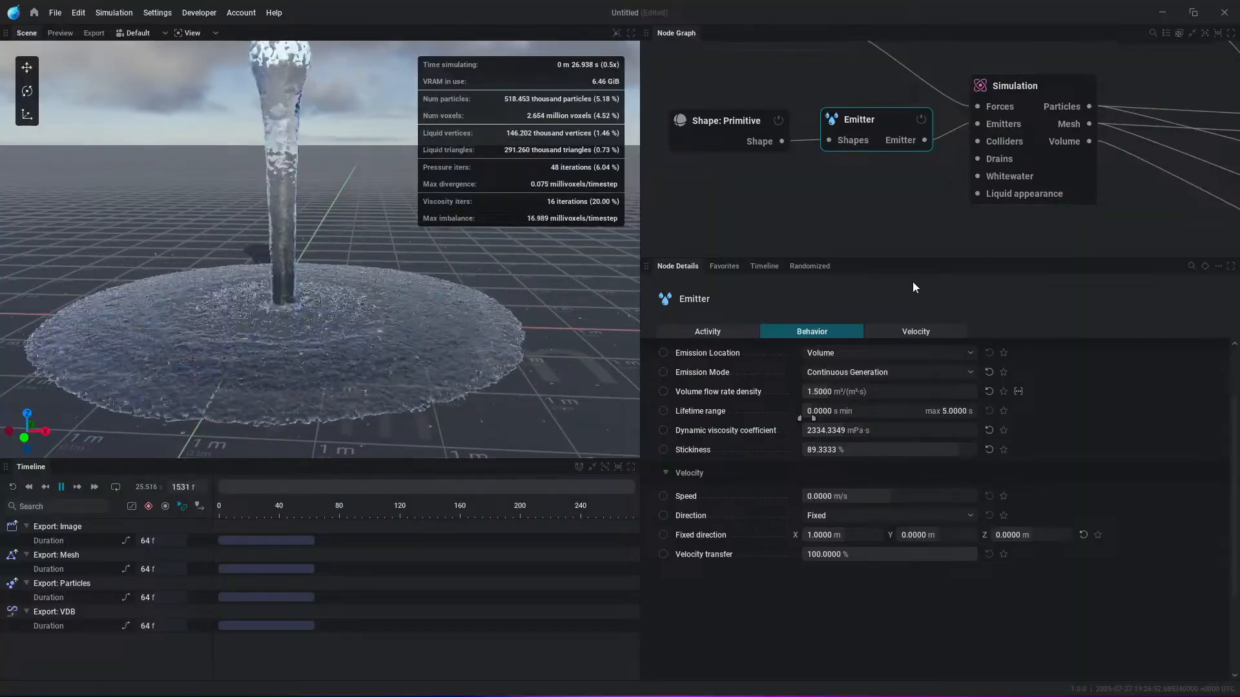
# Step: Set the Simulation node's liquid density to 0.2 kg/m³ and observe the liquid column
pyautogui.click(1032, 88)
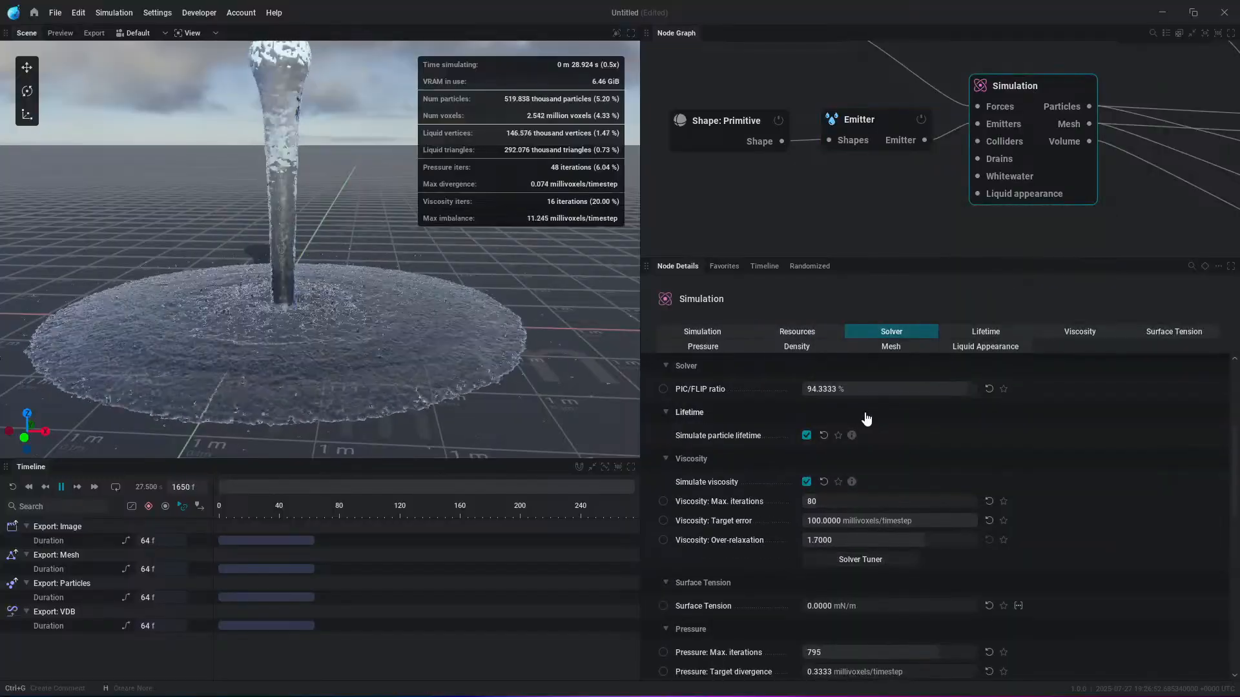
pyautogui.click(706, 331)
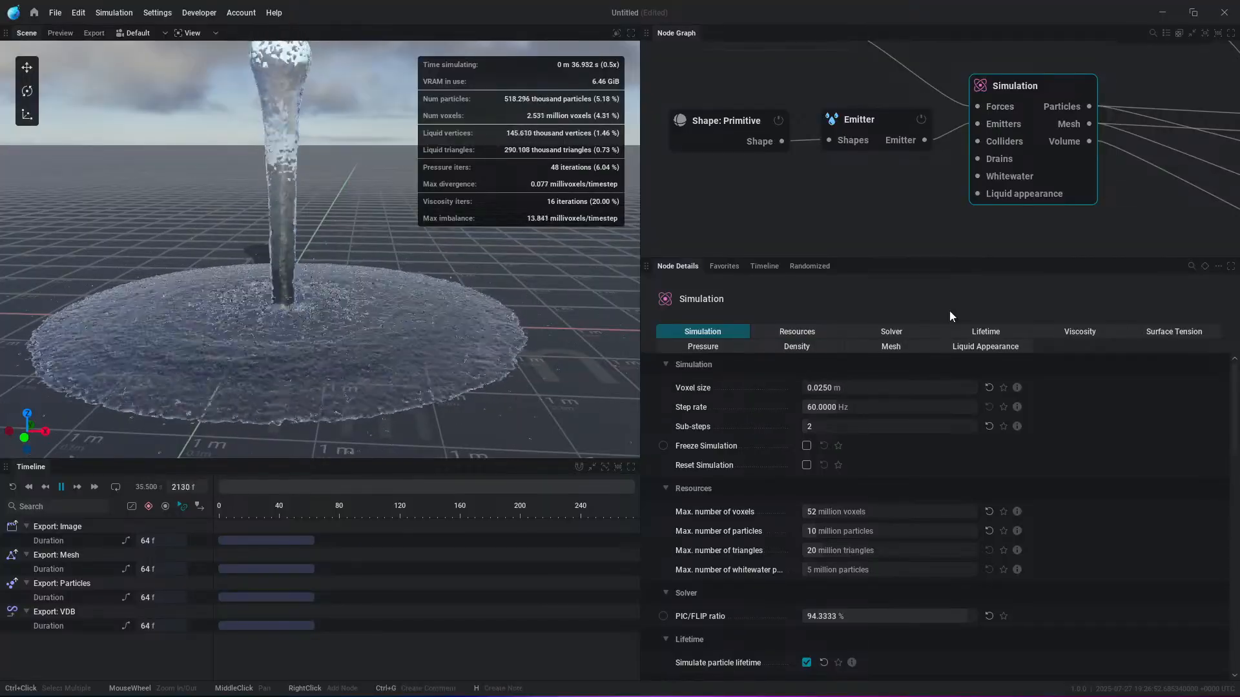
pyautogui.scroll(-5, 878, 462)
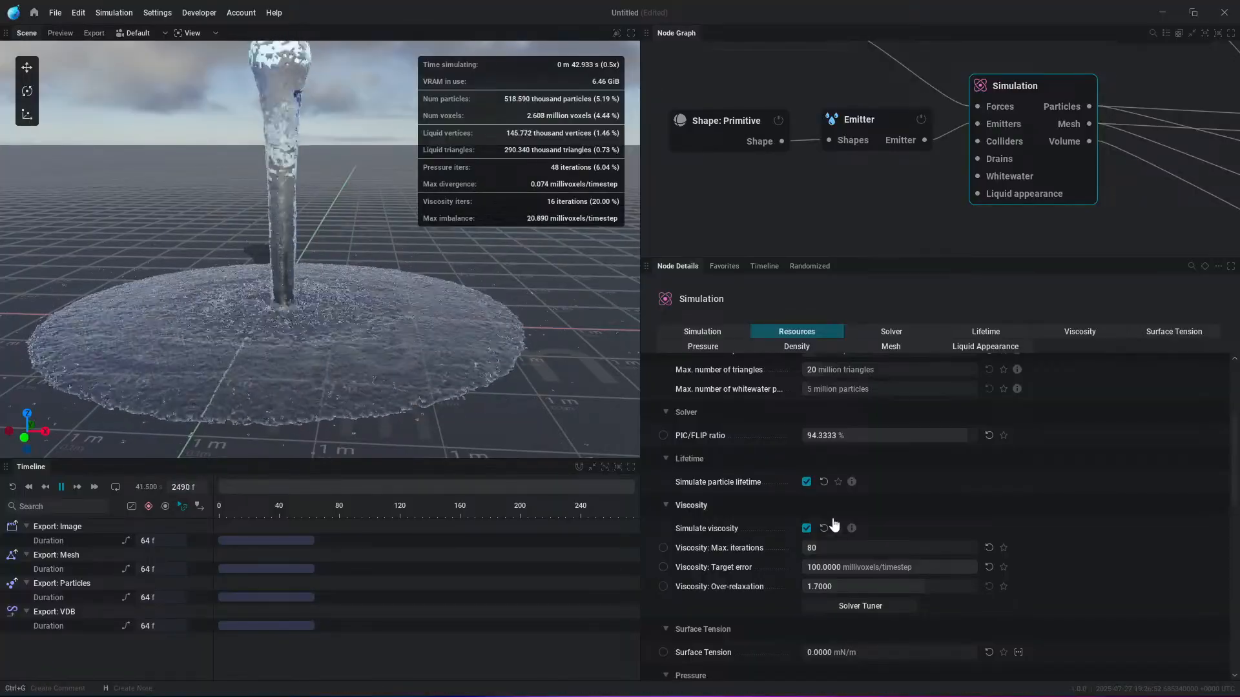
pyautogui.scroll(-2, 843, 531)
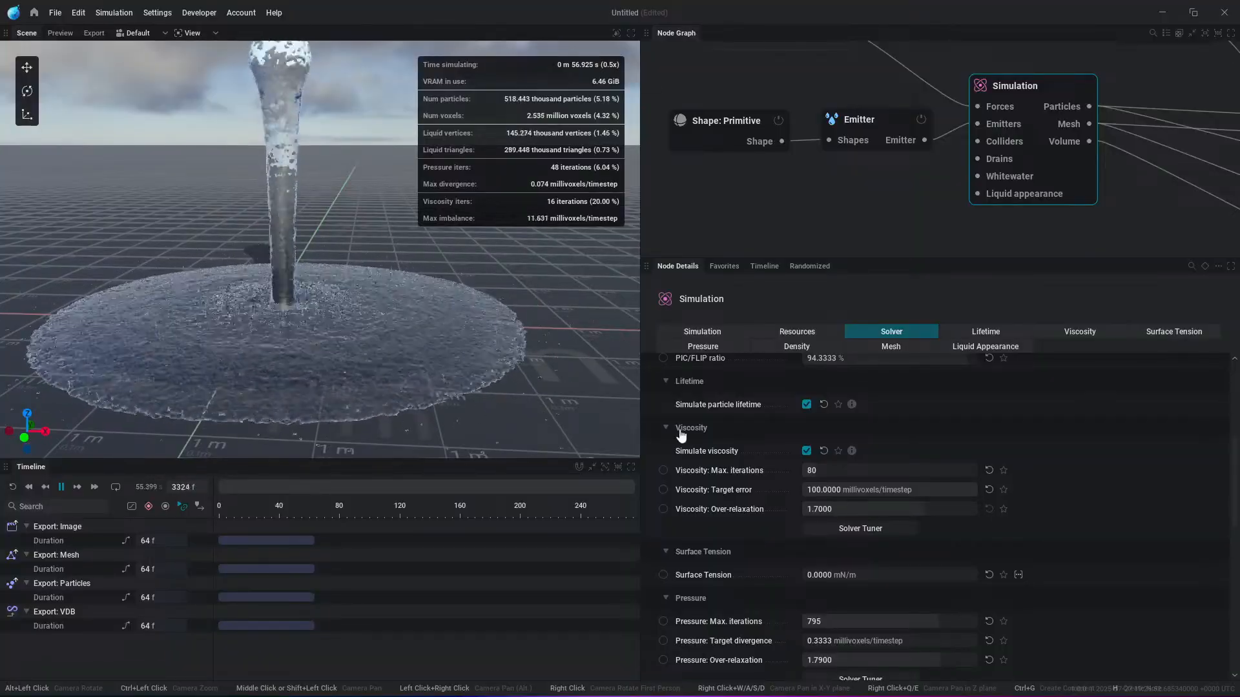
pyautogui.scroll(-1, 982, 524)
pyautogui.scroll(-3, 981, 524)
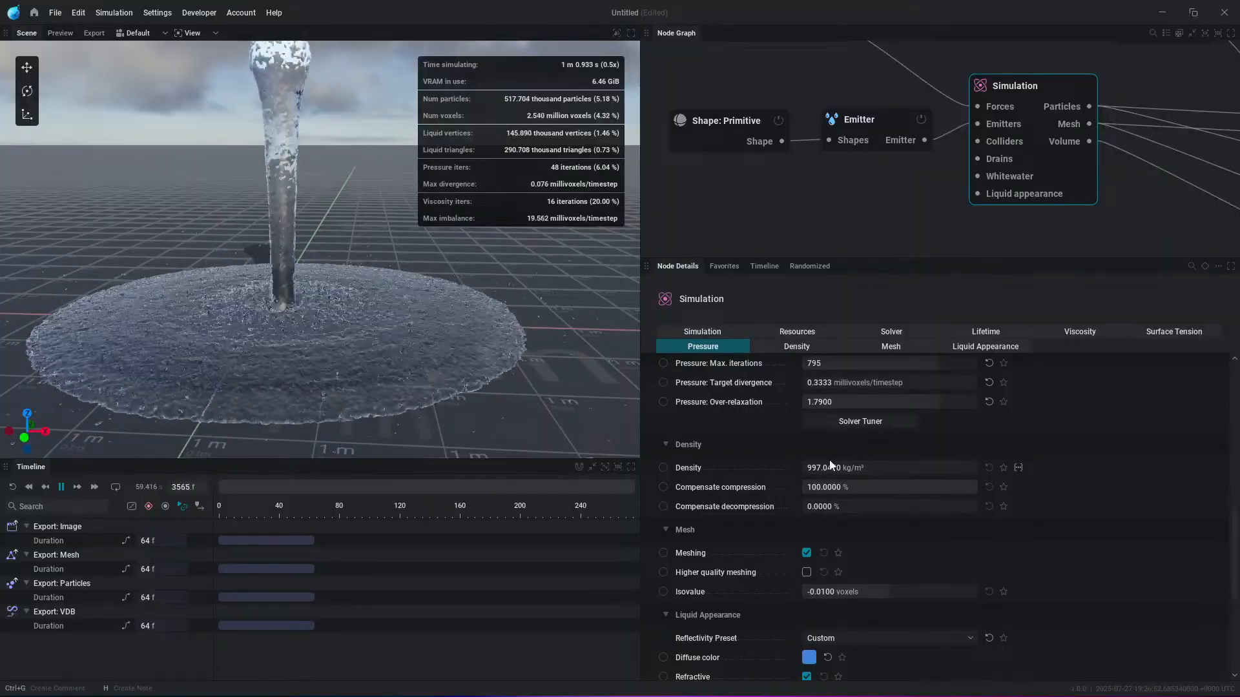
pyautogui.click(851, 468)
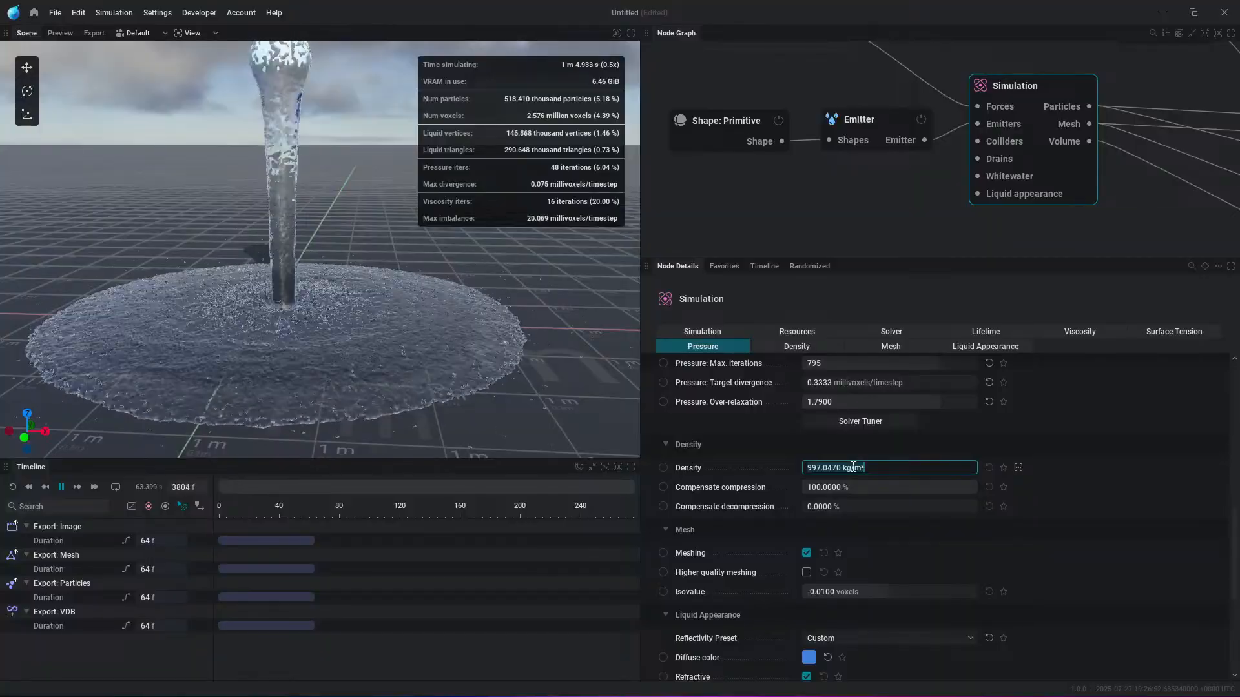
pyautogui.write('.2')
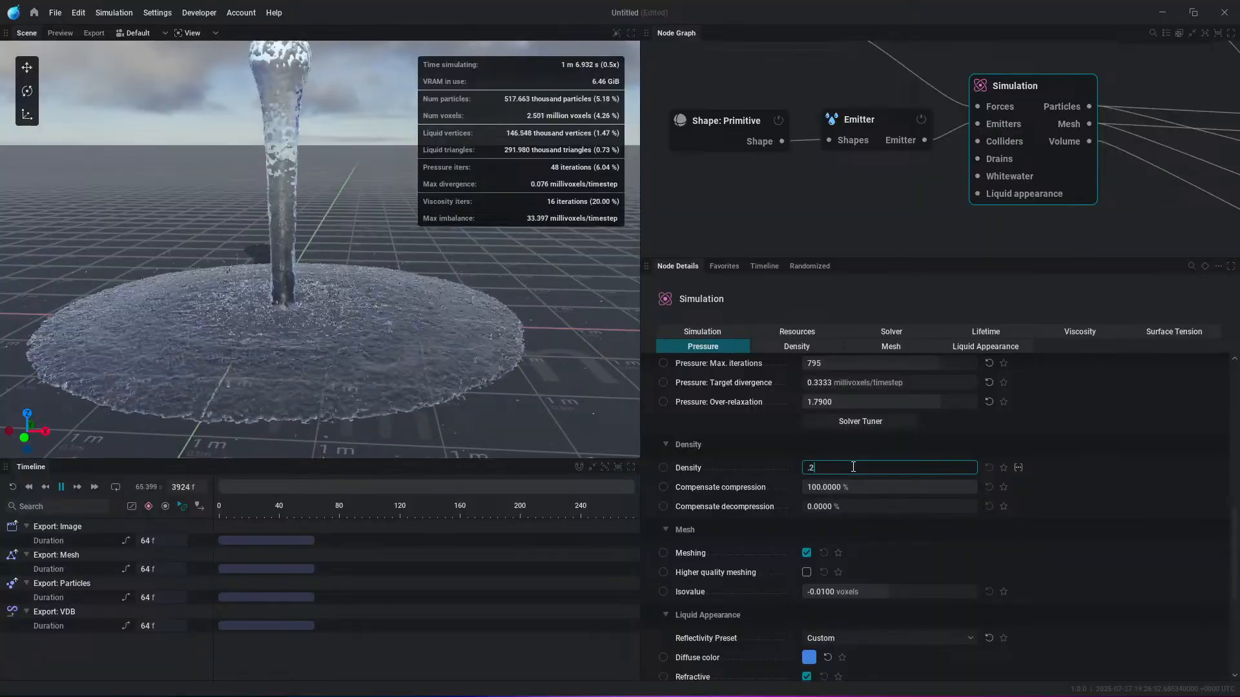
pyautogui.press('Return')
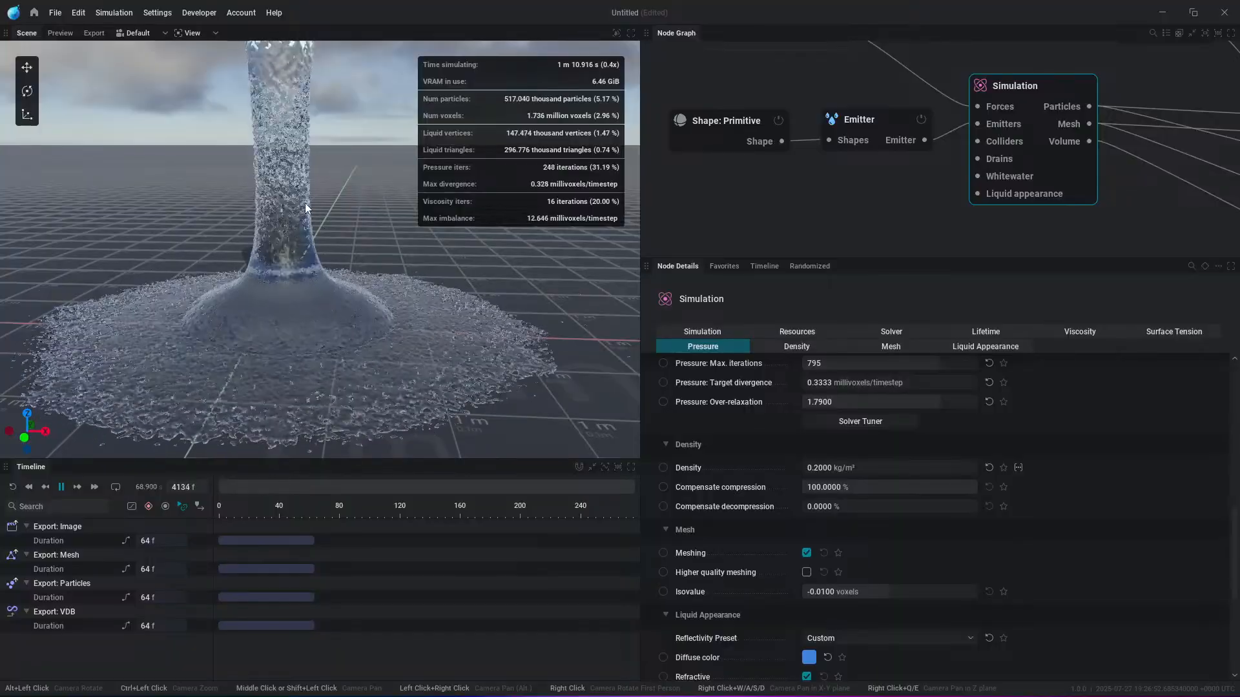
pyautogui.moveTo(324, 227); pyautogui.dragTo(331, 270, button='middle')
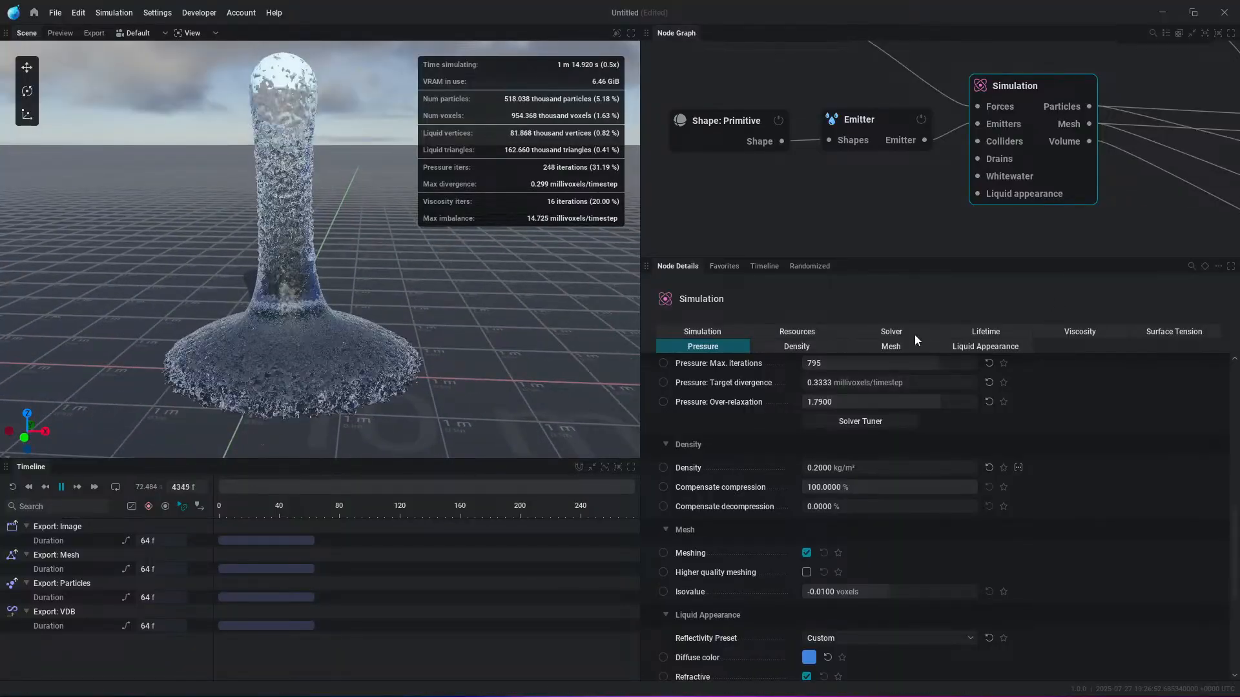
# Step: Reduce the sphere radius of the Shape: Primitive node to 0.05 m
pyautogui.click(720, 130)
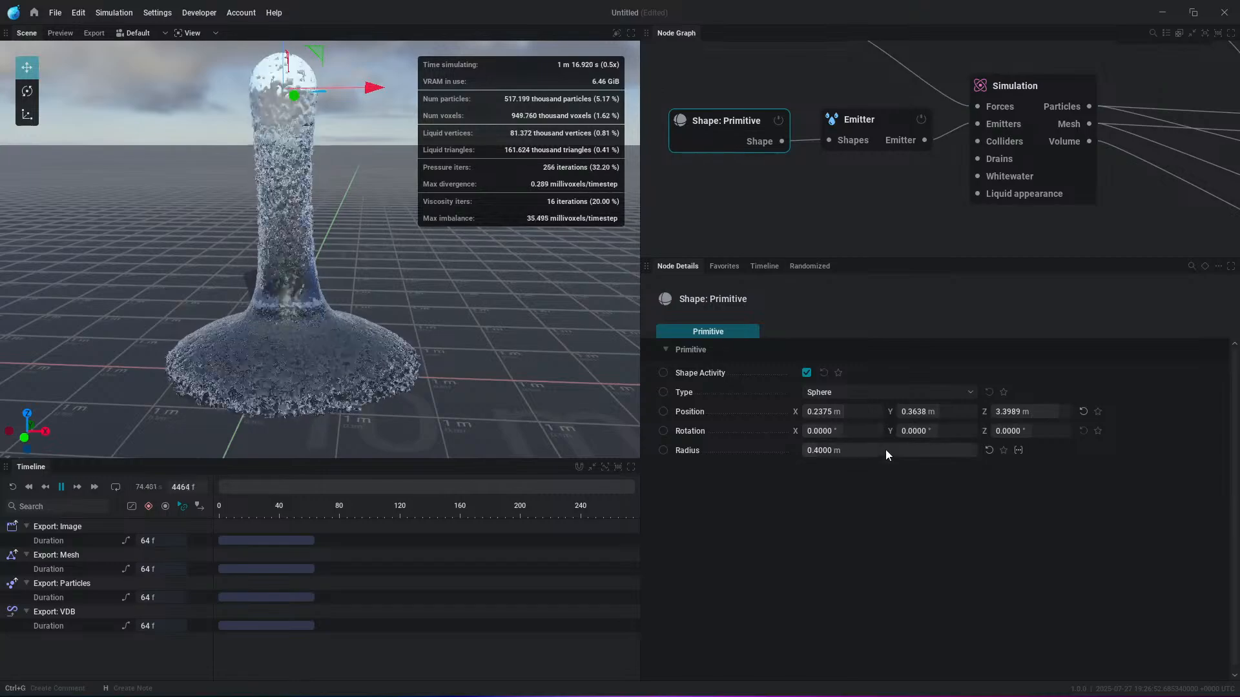
pyautogui.moveTo(890, 451); pyautogui.dragTo(853, 451)
pyautogui.scroll(4, 311, 292)
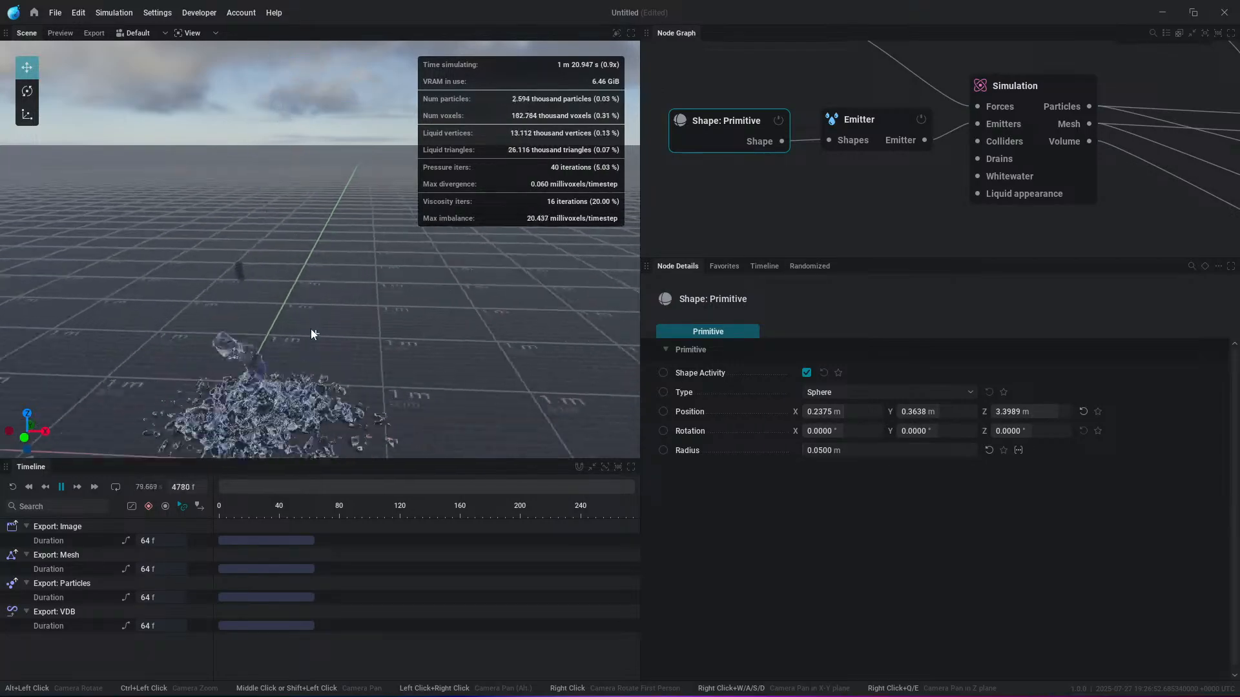
pyautogui.scroll(2, 334, 359)
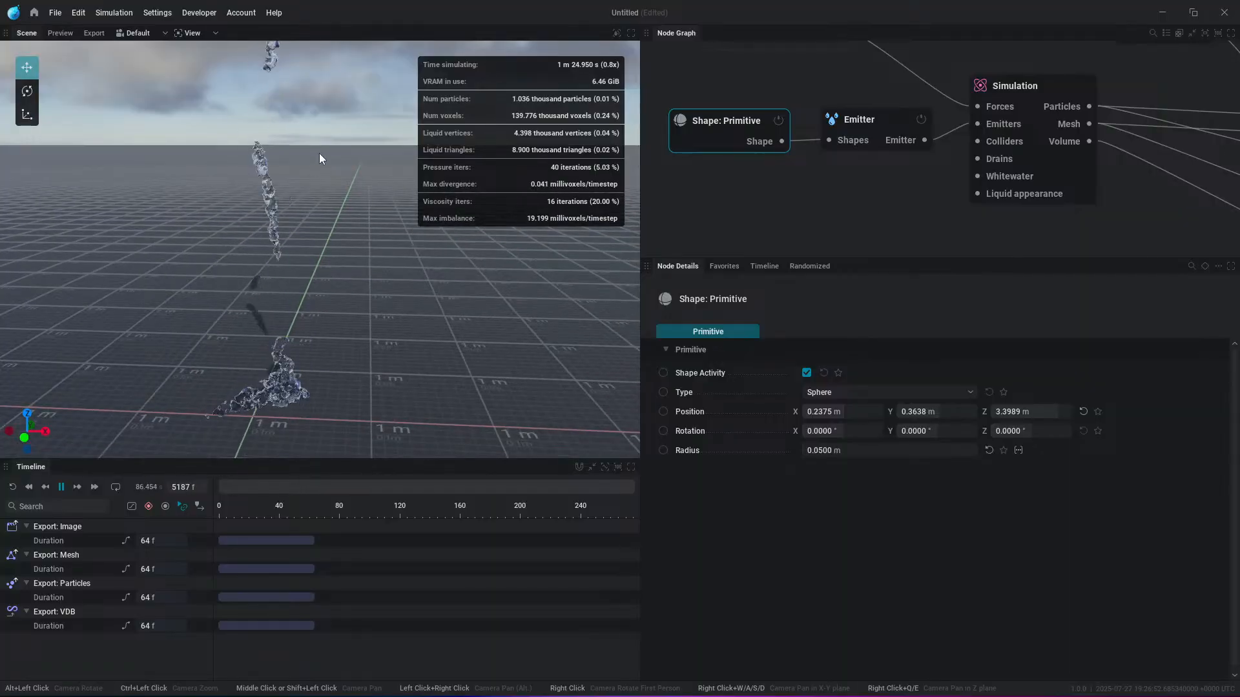
# Step: Turn off particle lifetime simulation on the Simulation node and enable higher quality meshing for the liquid
pyautogui.click(1040, 99)
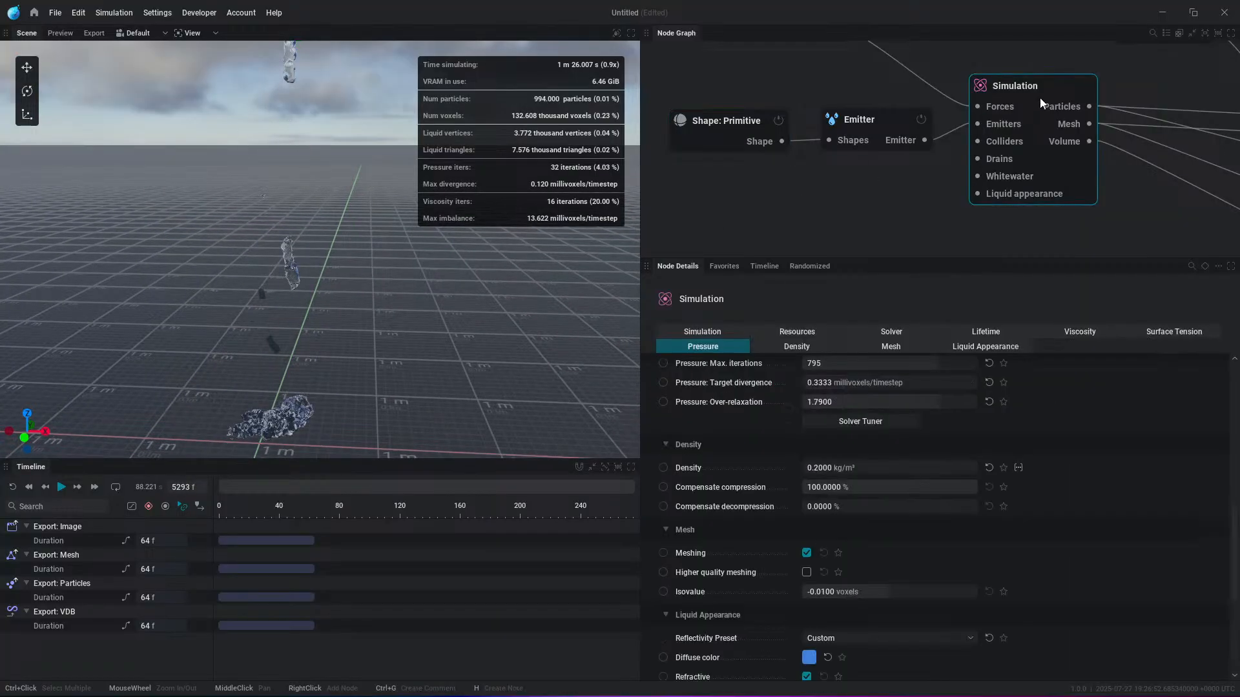
pyautogui.click(975, 331)
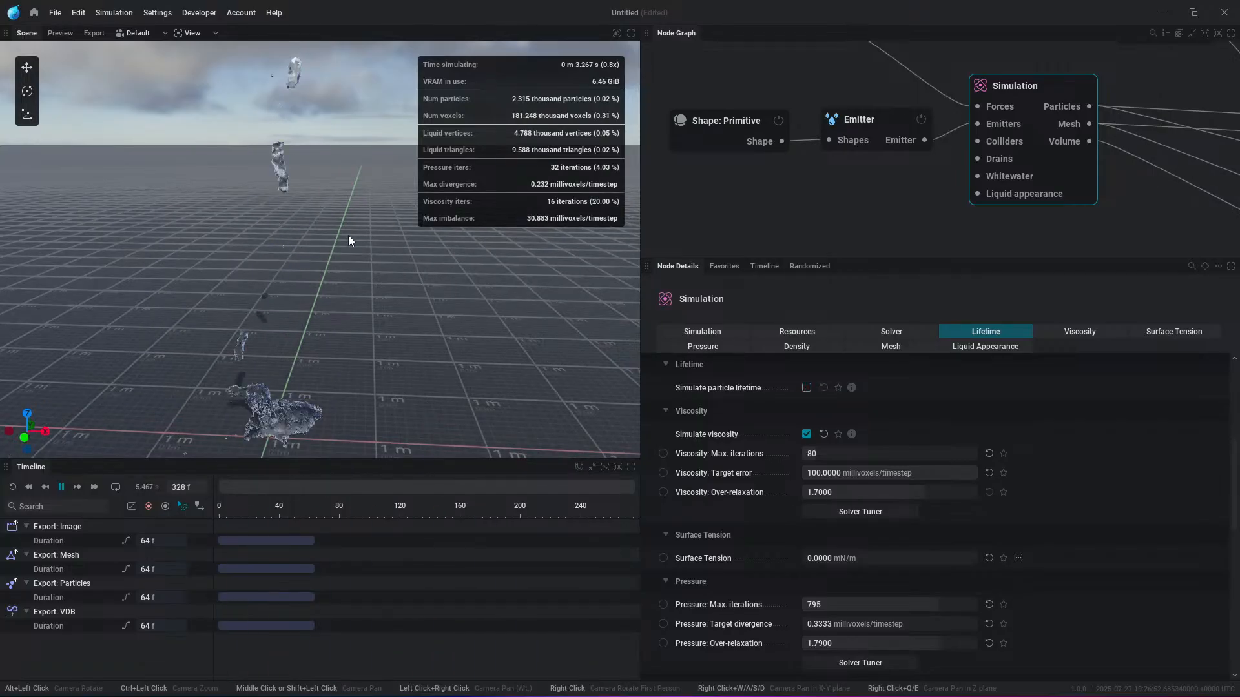
pyautogui.scroll(-5, 891, 500)
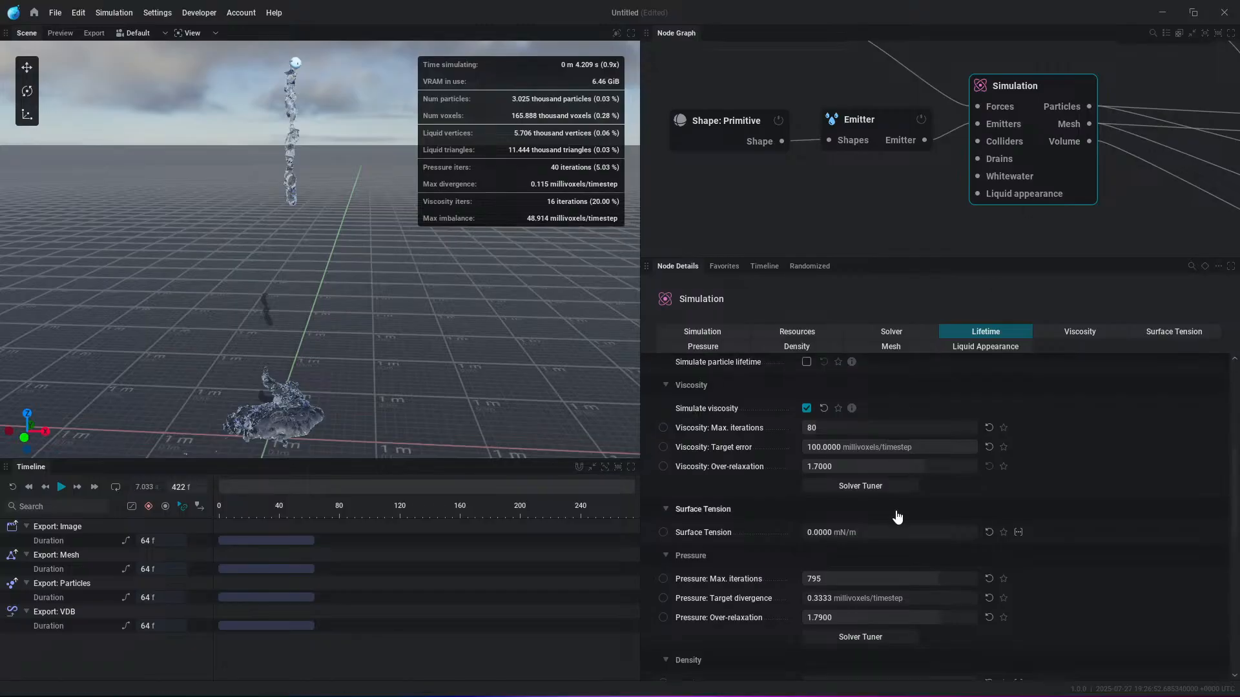
pyautogui.scroll(-3, 865, 517)
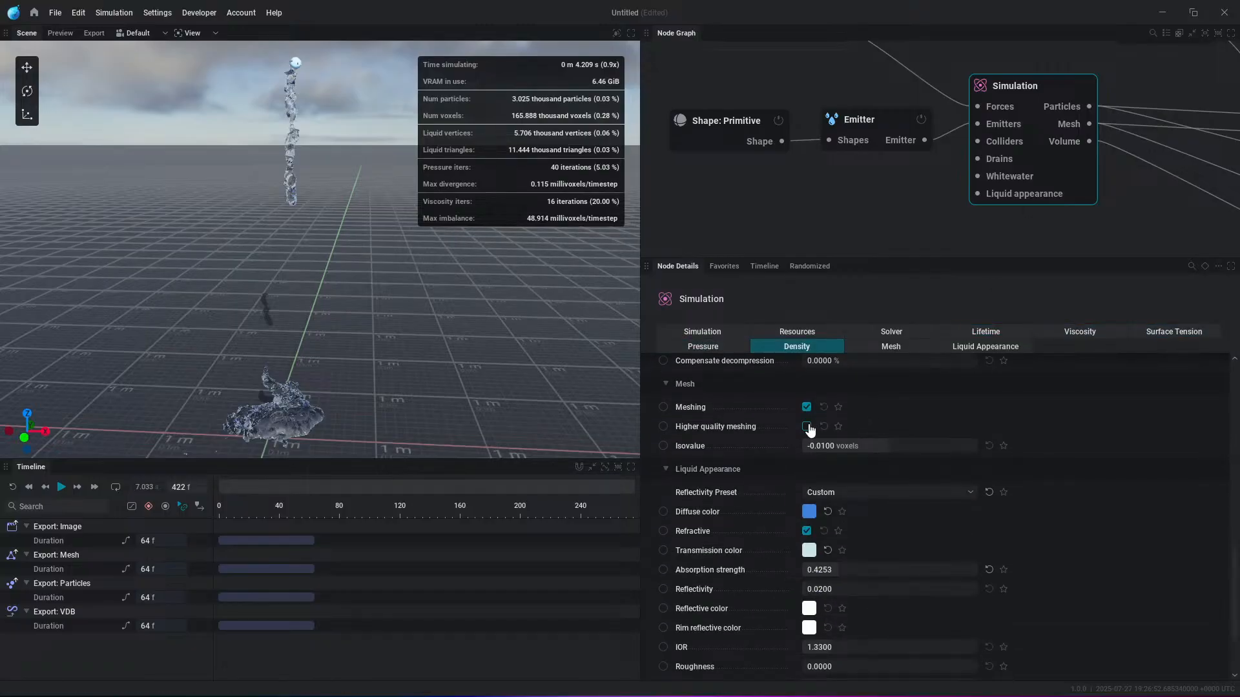
pyautogui.click(807, 427)
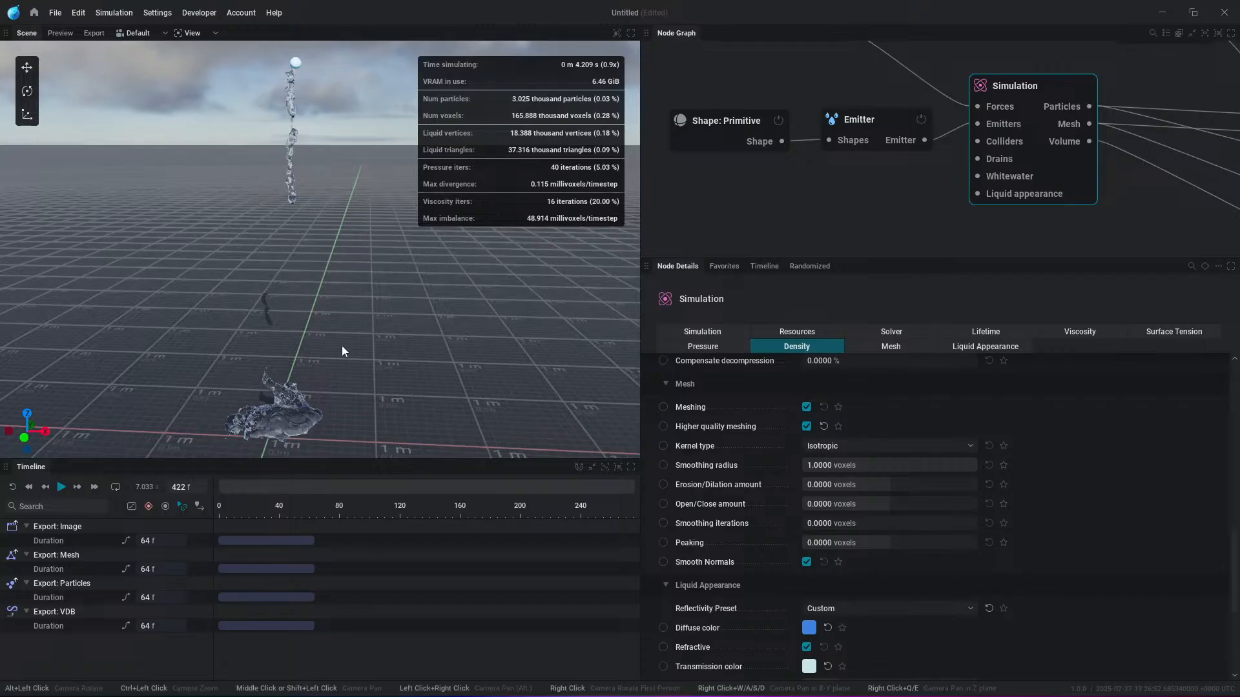
pyautogui.scroll(2, 348, 348)
pyautogui.scroll(5, 311, 369)
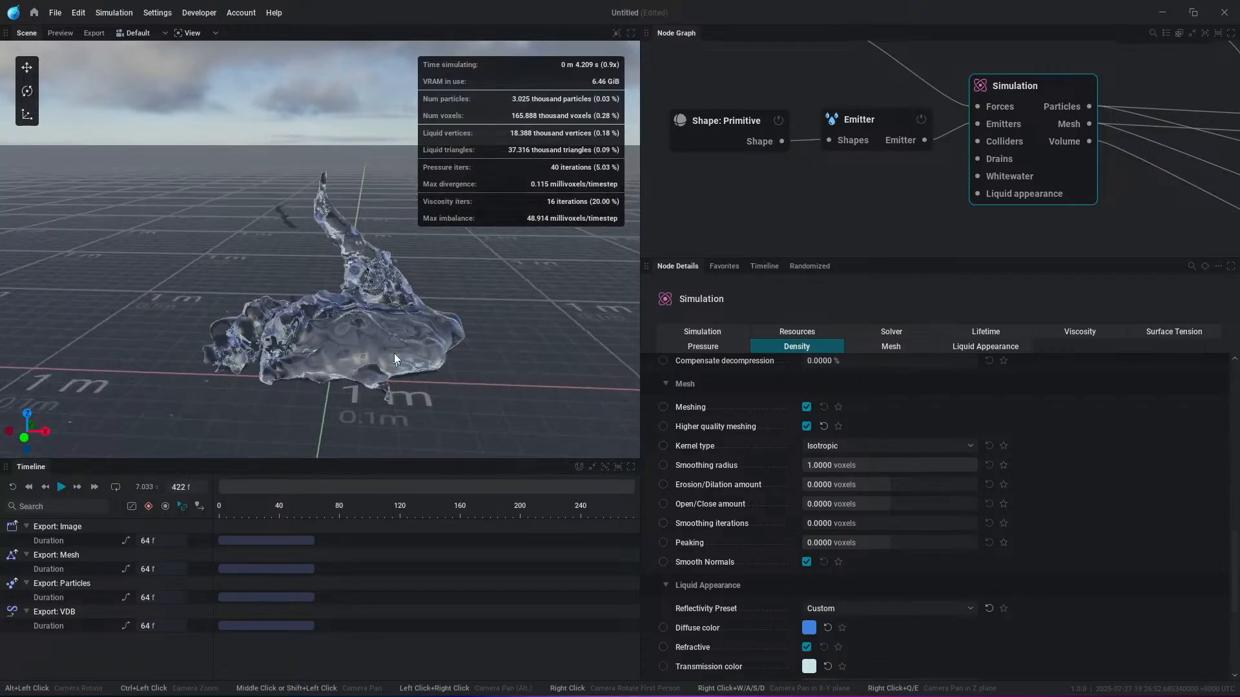
# Step: Turn off higher quality meshing, pause the running simulation and re-enable higher quality meshing to compare the liquid surface
pyautogui.click(806, 427)
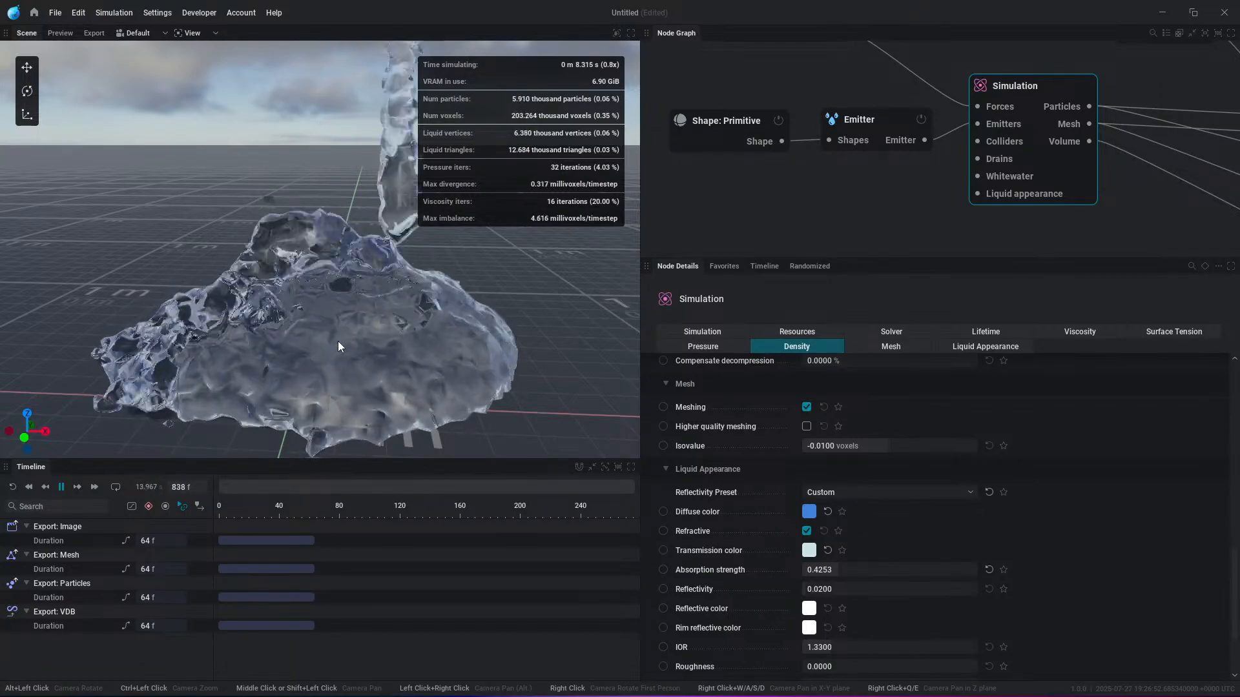
pyautogui.press('space')
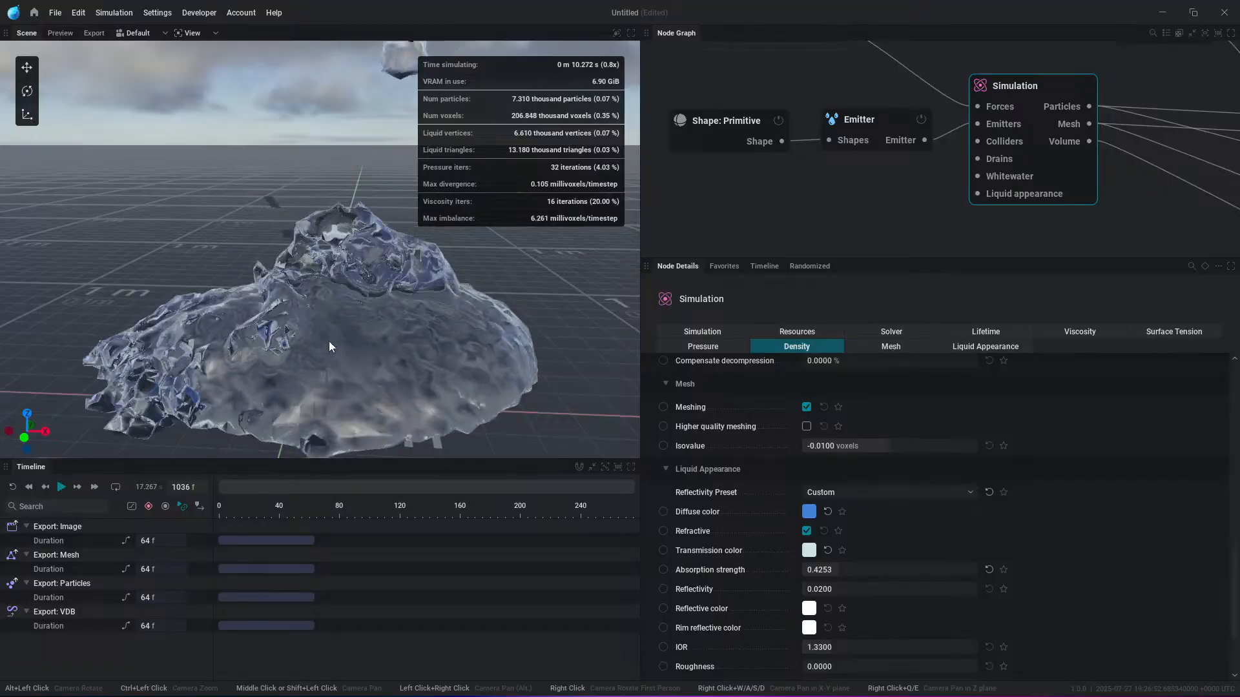
pyautogui.click(806, 427)
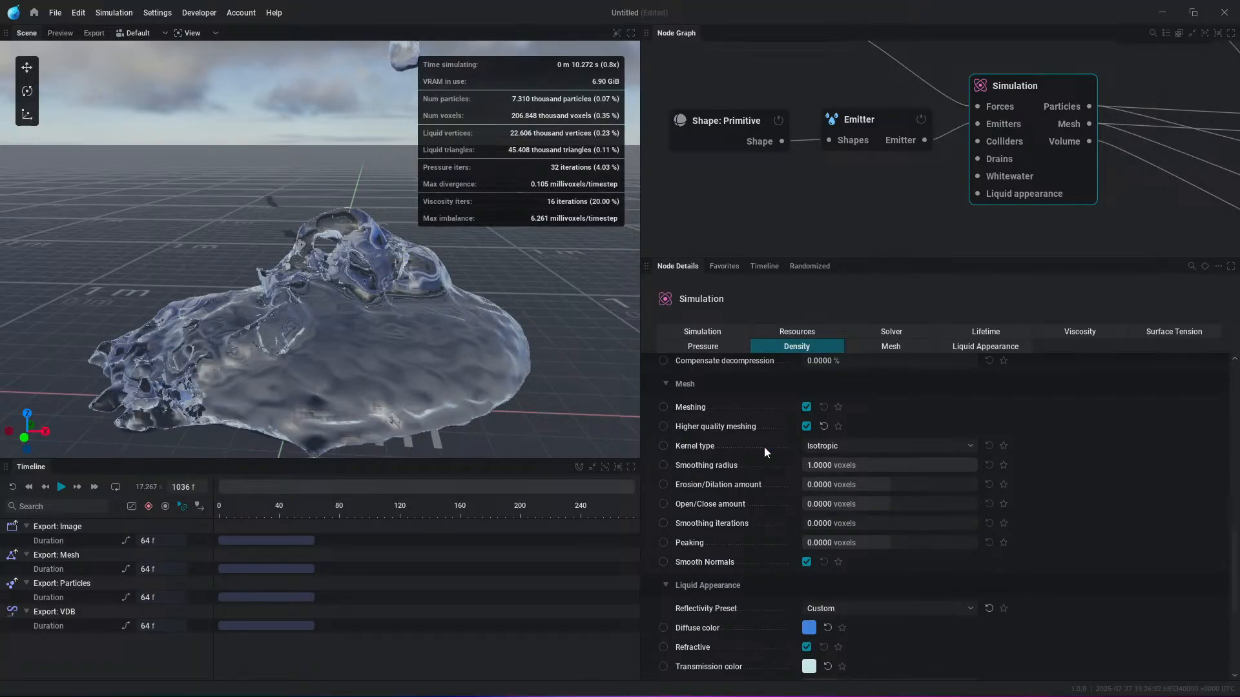
# Step: Set the mesh's erosion/dilation amount to 0.84 voxels and its smoothing iterations to 6
pyautogui.scroll(-5, 436, 289)
pyautogui.moveTo(415, 276); pyautogui.dragTo(339, 452, button='middle')
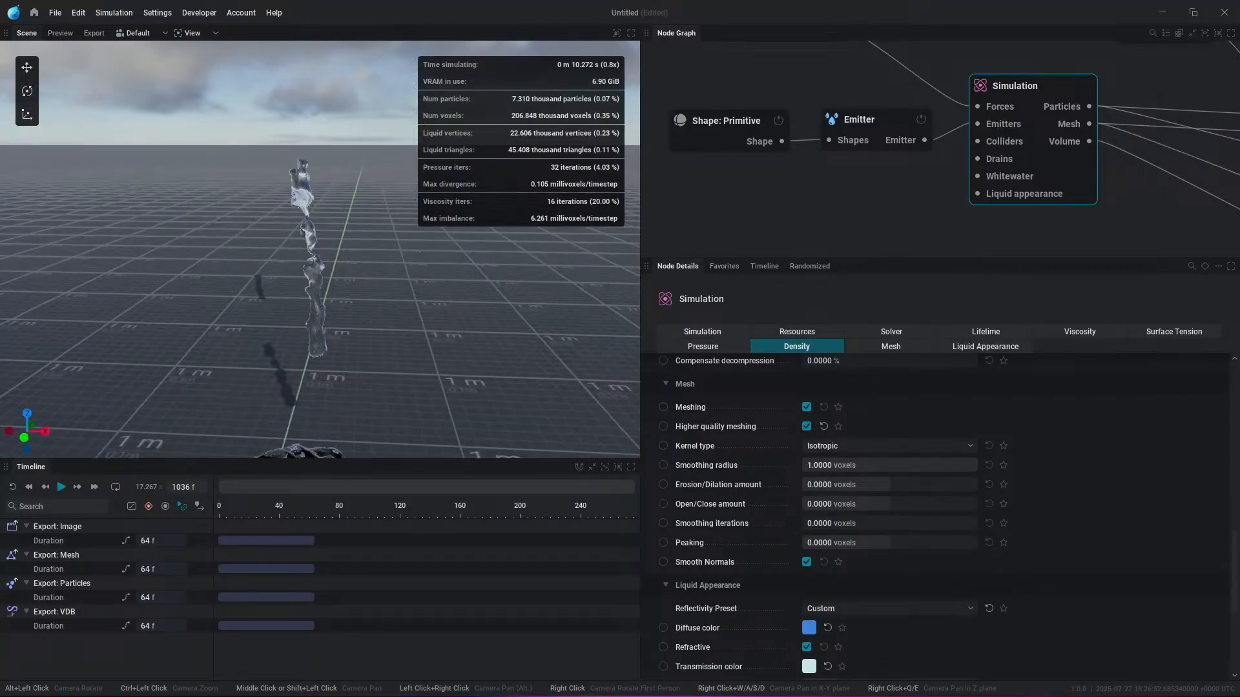
pyautogui.scroll(3, 295, 302)
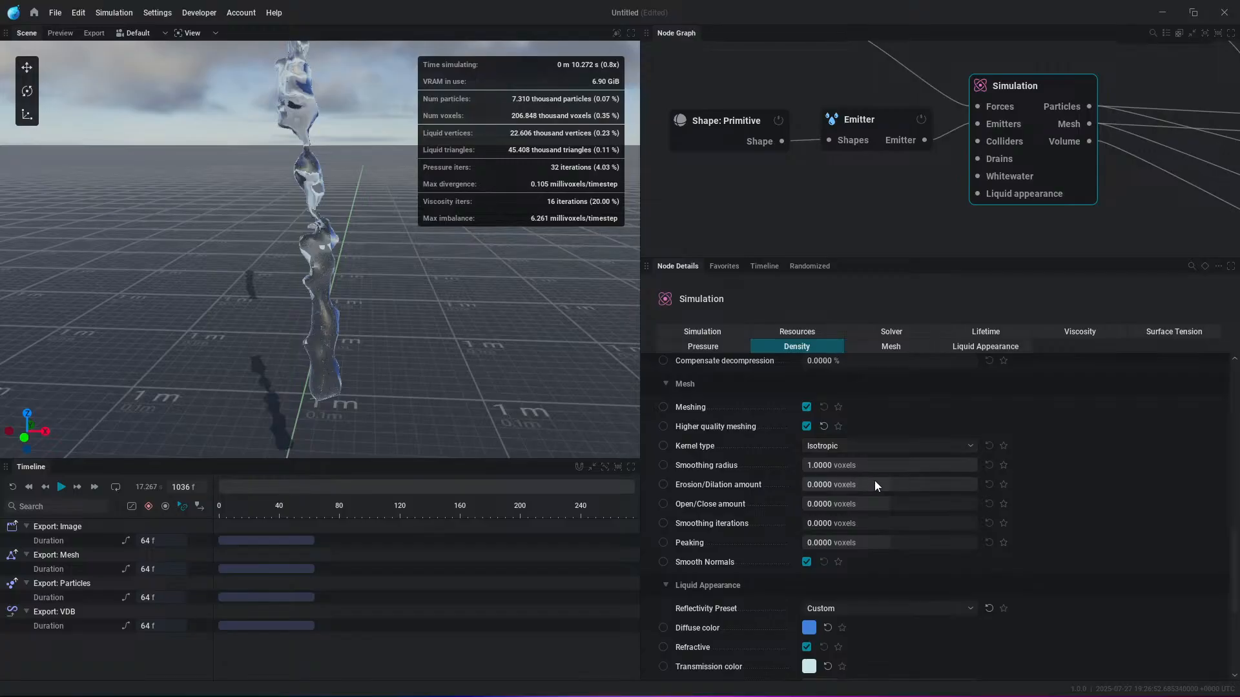
pyautogui.moveTo(874, 481)
pyautogui.mouseDown()
pyautogui.moveTo(901, 482)
pyautogui.moveTo(891, 482)
pyautogui.mouseUp()
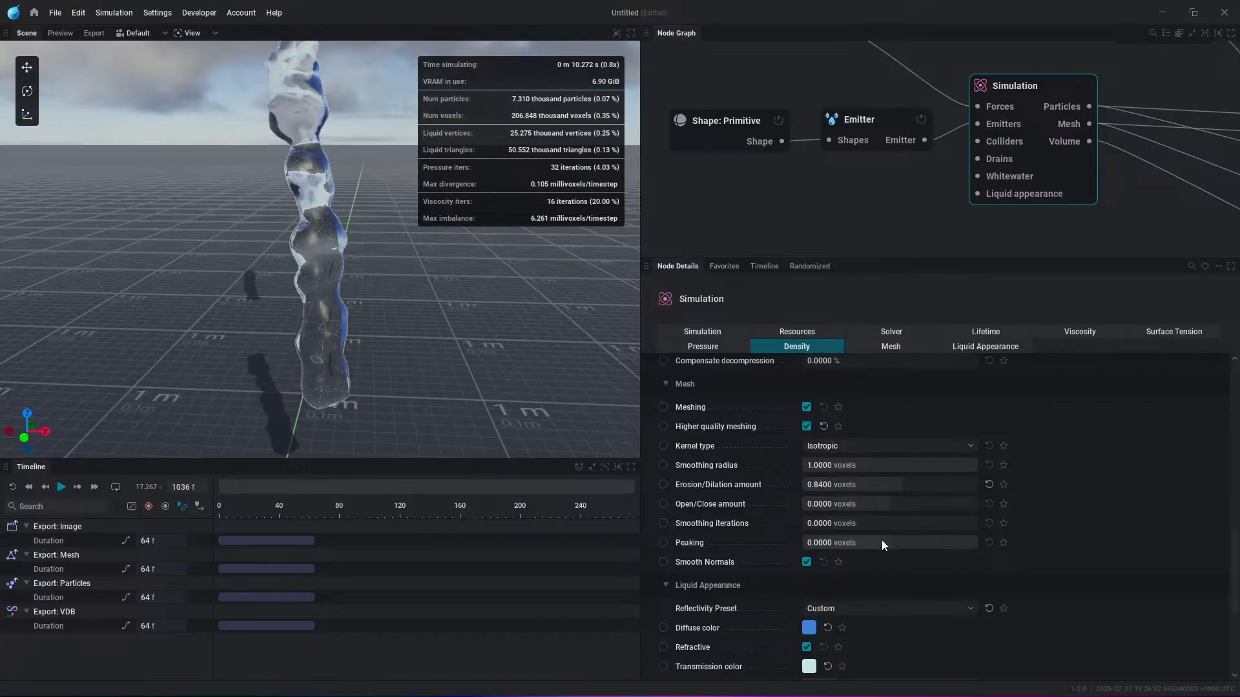
pyautogui.moveTo(865, 523); pyautogui.dragTo(956, 523)
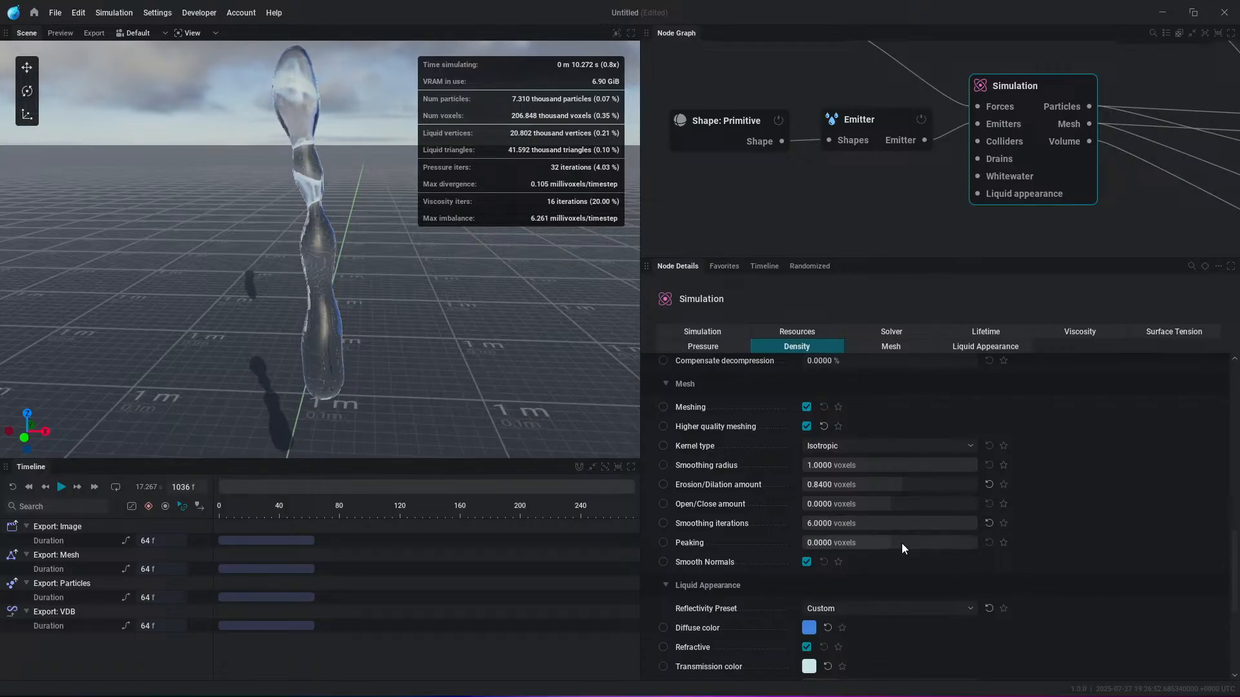
# Step: Inspect the smoothed liquid pile on the ground from different angles and resume the simulation
pyautogui.moveTo(343, 300); pyautogui.dragTo(346, 42, button='middle')
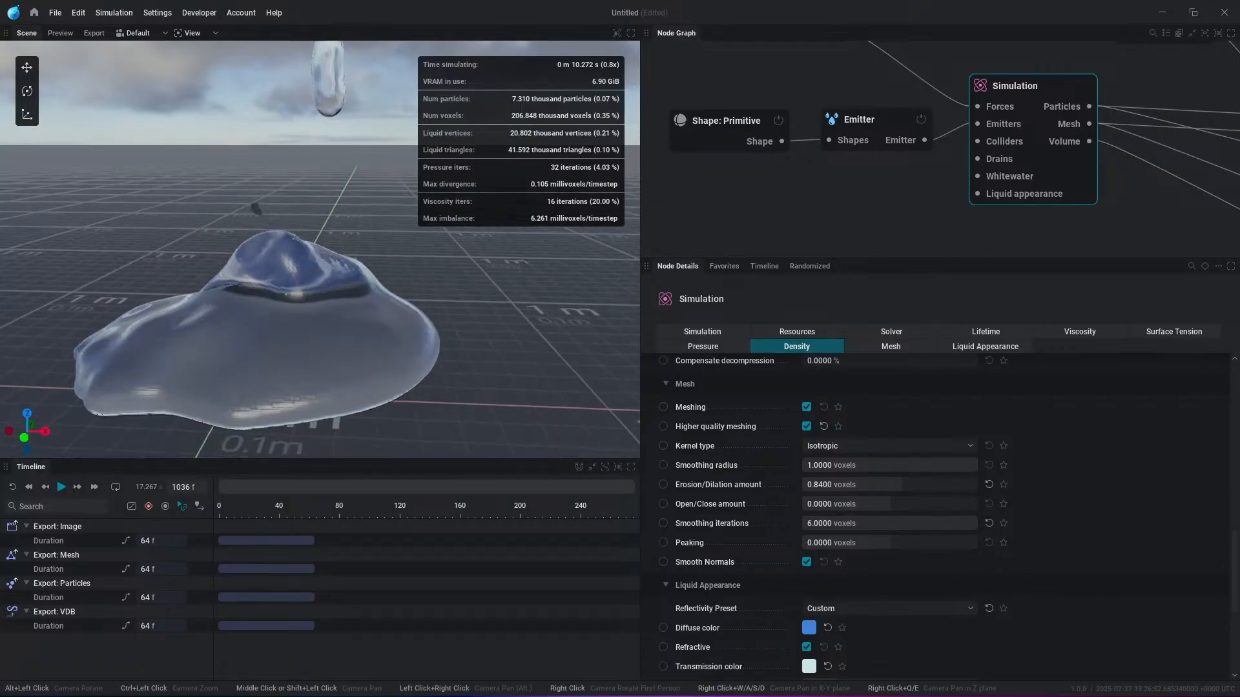
pyautogui.scroll(-2, 321, 247)
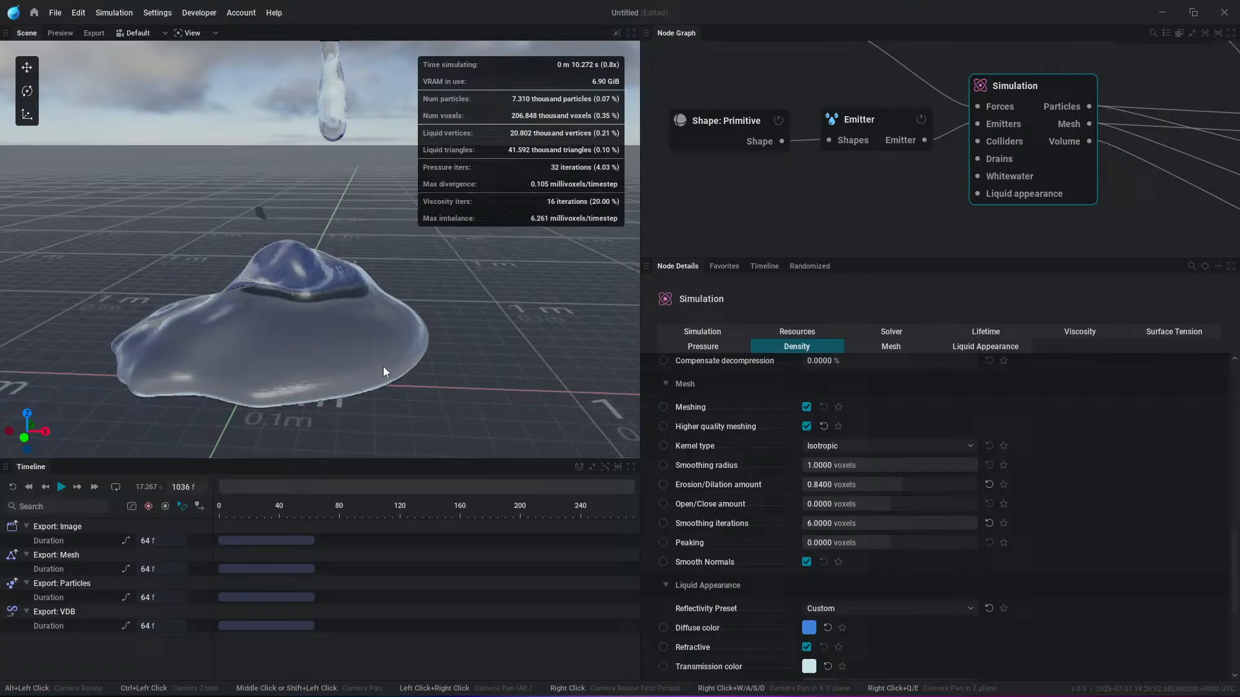
pyautogui.keyDown('alt'); pyautogui.moveTo(383, 372); pyautogui.dragTo(349, 365); pyautogui.keyUp('alt')
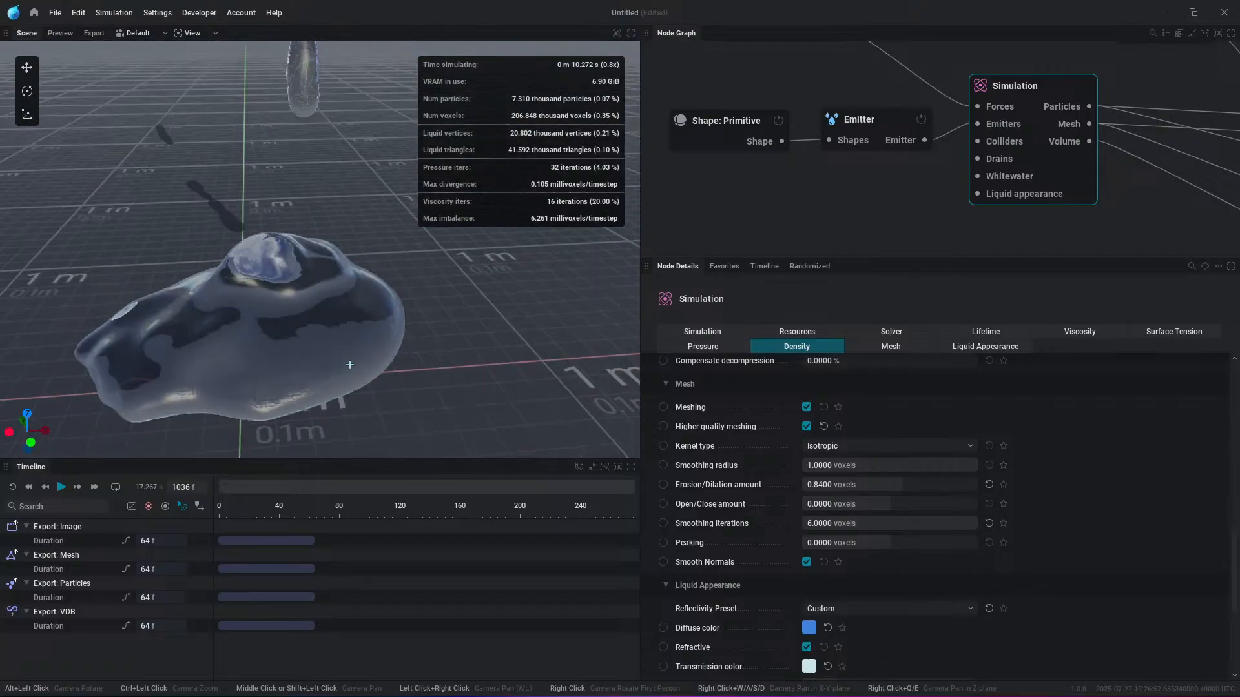
pyautogui.press('space')
pyautogui.scroll(-2, 327, 284)
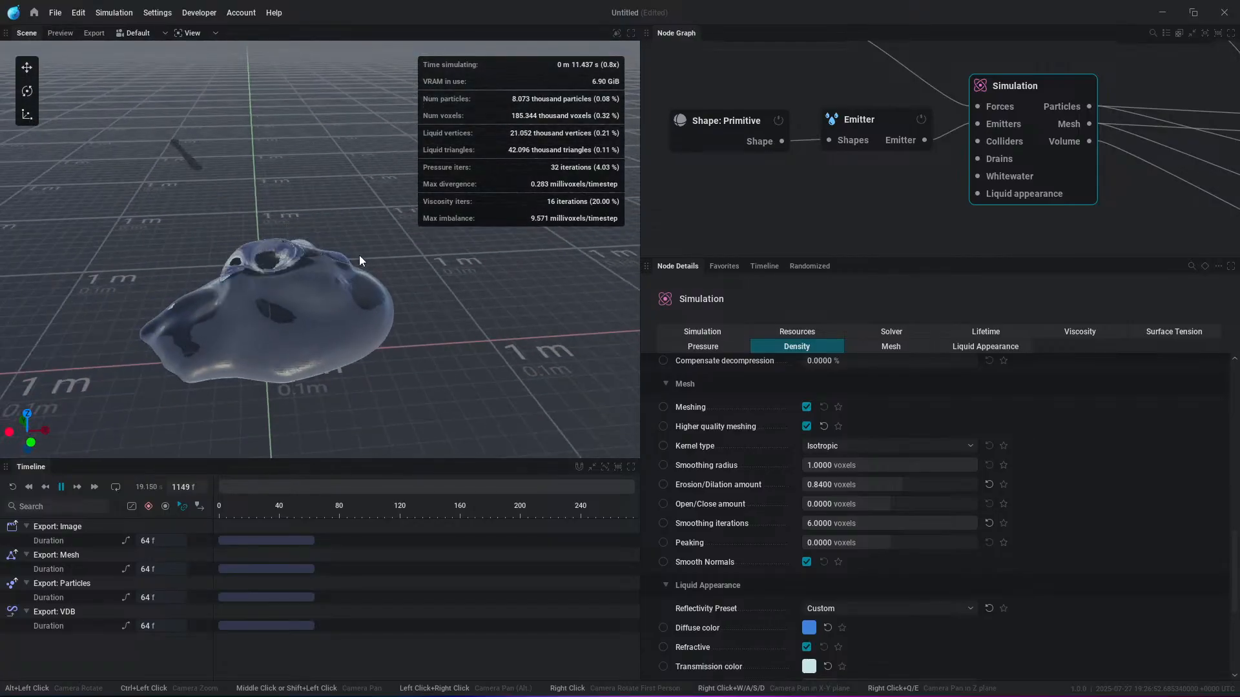
# Step: Change the emitter's primitive shape type to Box and restart the simulation
pyautogui.scroll(-3, 359, 255)
pyautogui.moveTo(359, 254); pyautogui.dragTo(366, 262, button='middle')
pyautogui.click(726, 123)
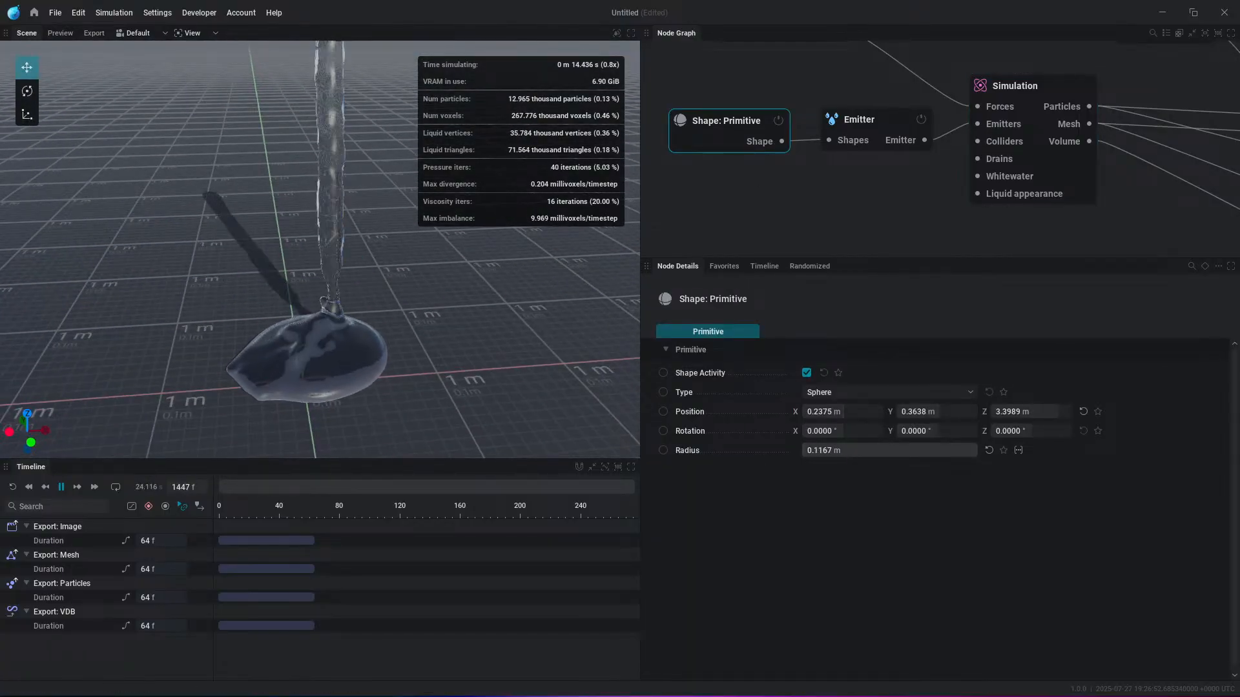
pyautogui.scroll(-1, 340, 269)
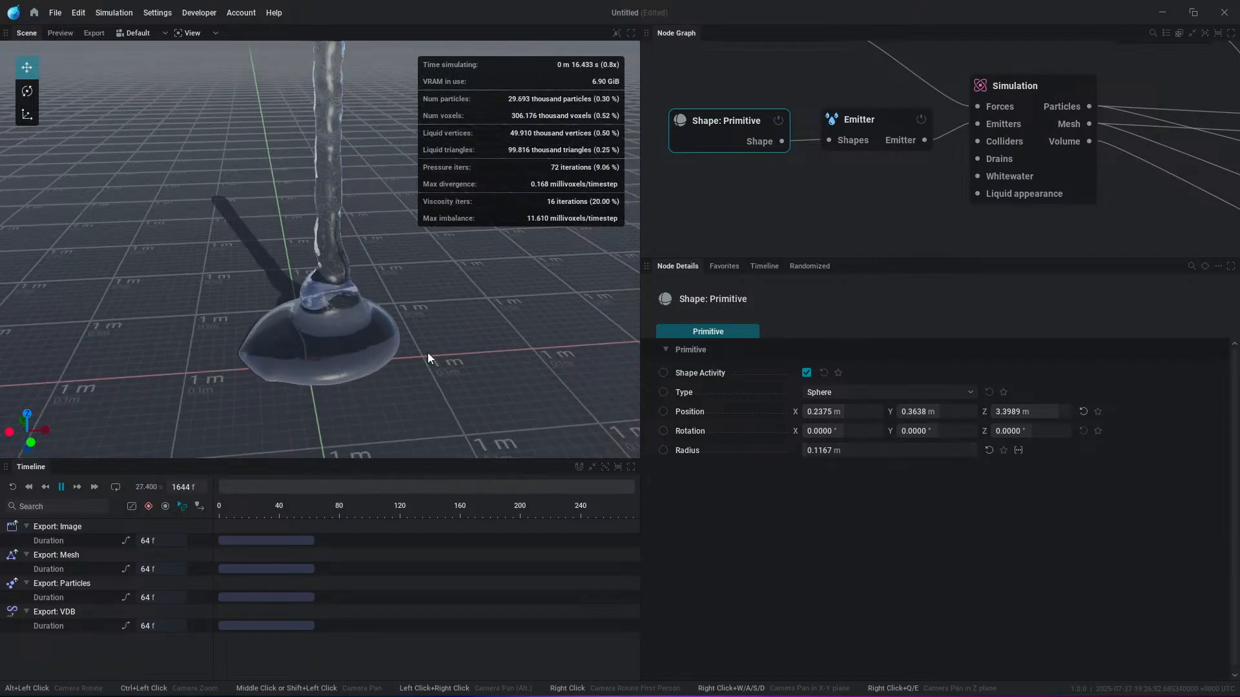
pyautogui.keyDown('alt'); pyautogui.moveTo(427, 353); pyautogui.dragTo(416, 323); pyautogui.keyUp('alt')
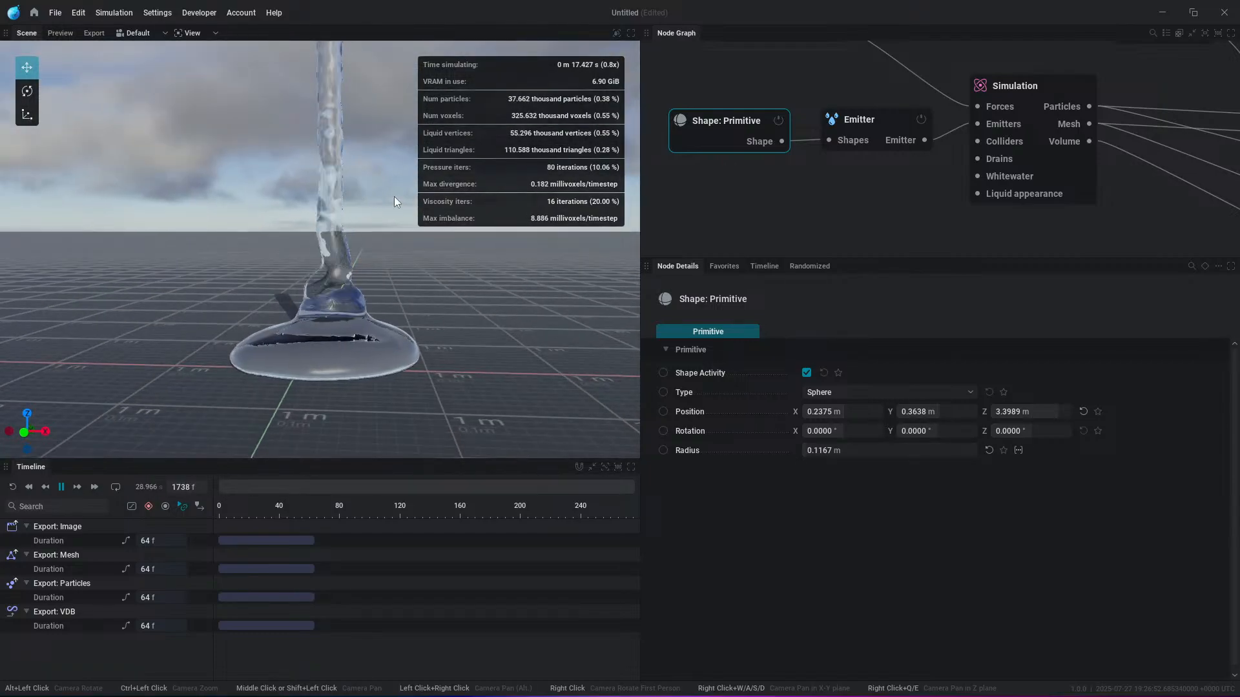
pyautogui.keyDown('alt'); pyautogui.moveTo(319, 250); pyautogui.dragTo(429, 311); pyautogui.keyUp('alt')
pyautogui.moveTo(411, 115); pyautogui.dragTo(432, 226, button='middle')
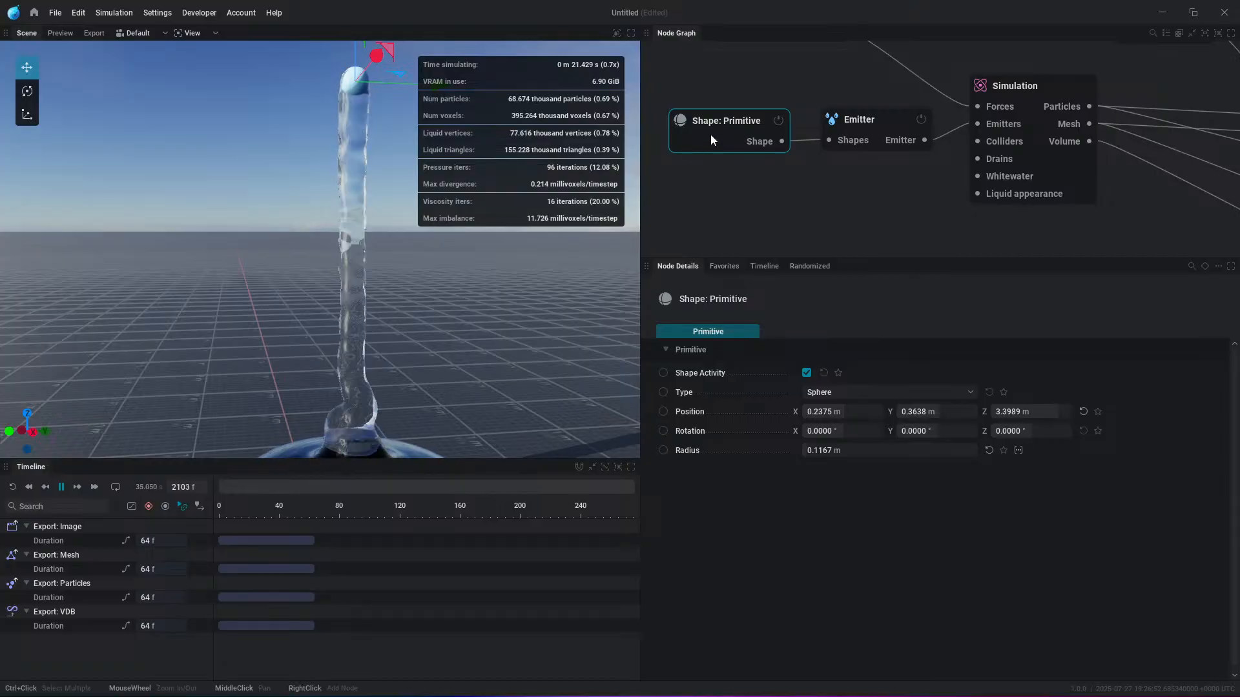
pyautogui.click(852, 392)
pyautogui.click(817, 411)
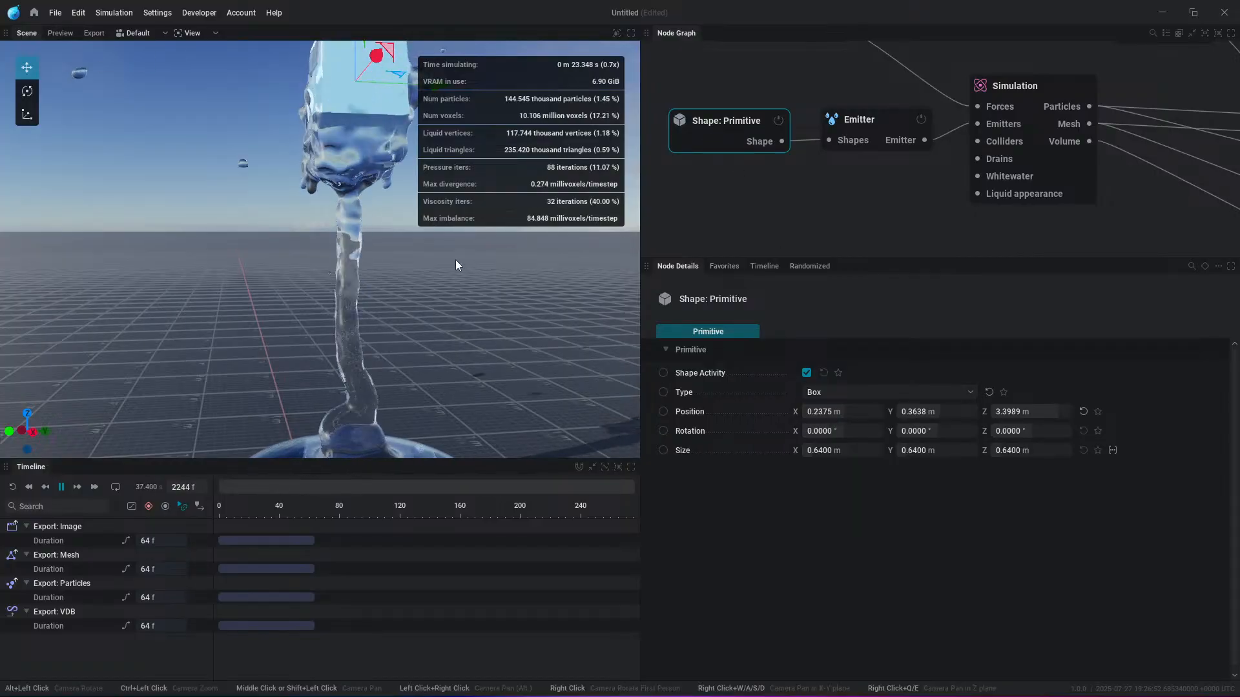
pyautogui.press('r')
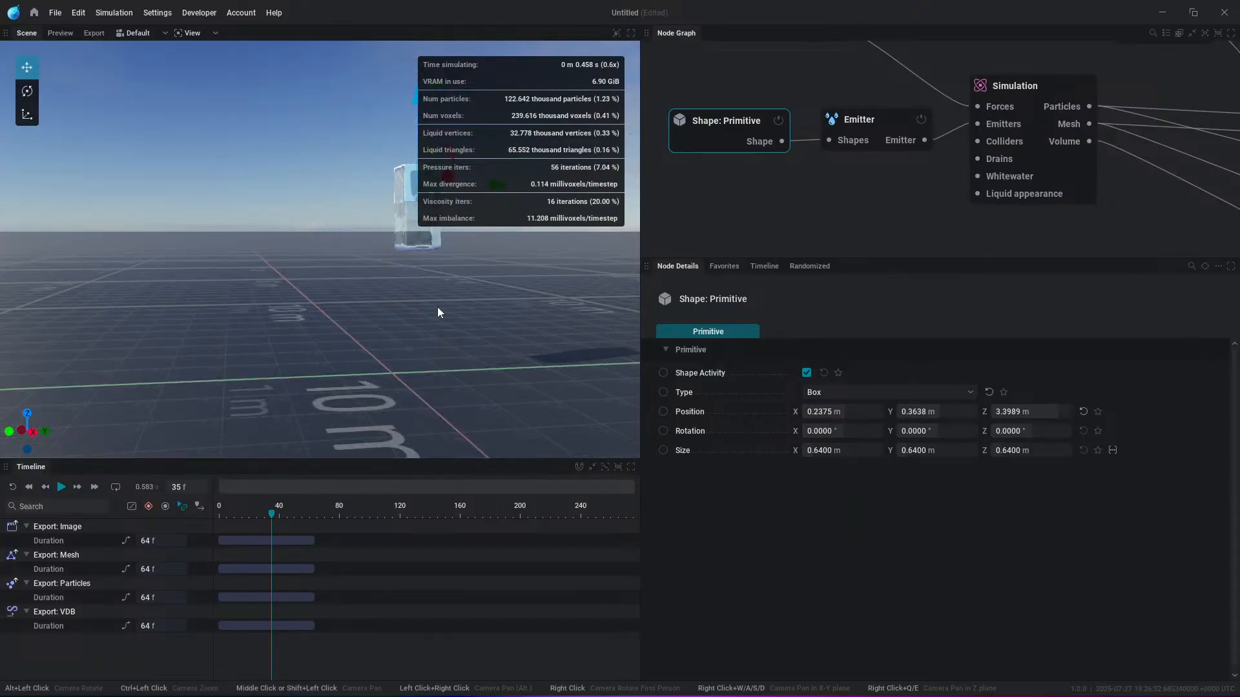
# Step: Set the box's size to 3.24 m in X and 0.2 m in Y and view the pouring sheet of liquid
pyautogui.keyDown('alt'); pyautogui.moveTo(437, 308); pyautogui.dragTo(777, 441); pyautogui.keyUp('alt')
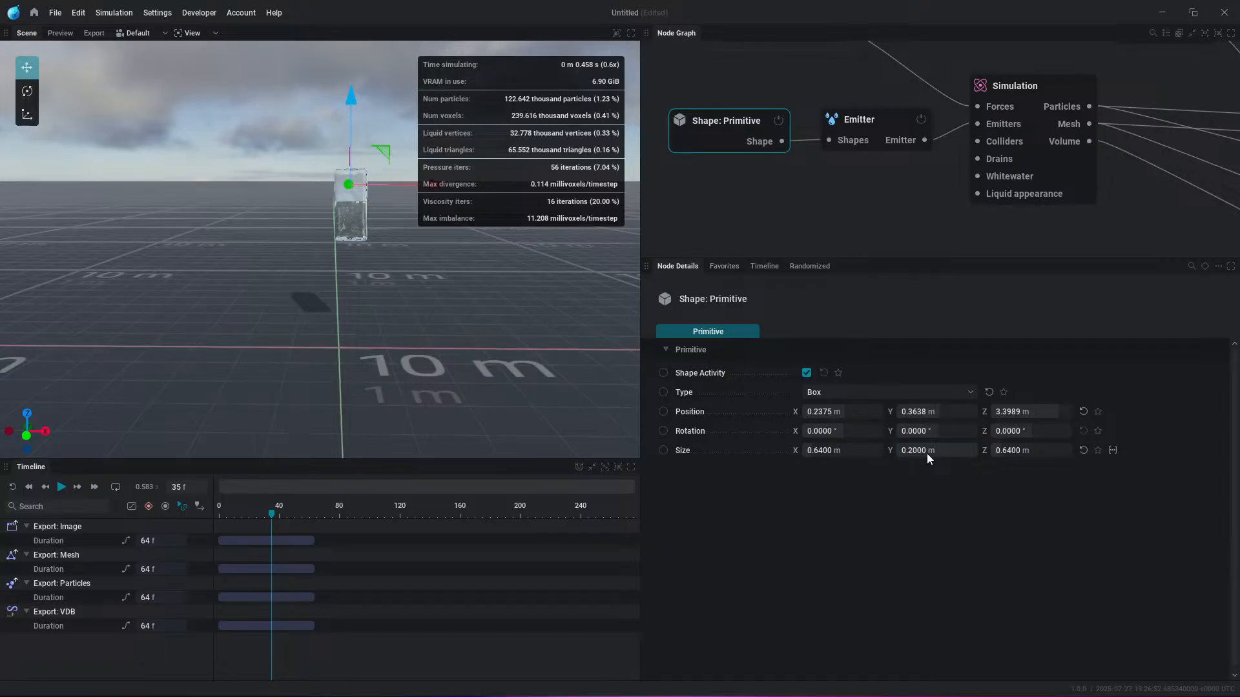
pyautogui.keyDown('alt'); pyautogui.moveTo(361, 278); pyautogui.dragTo(700, 399); pyautogui.keyUp('alt')
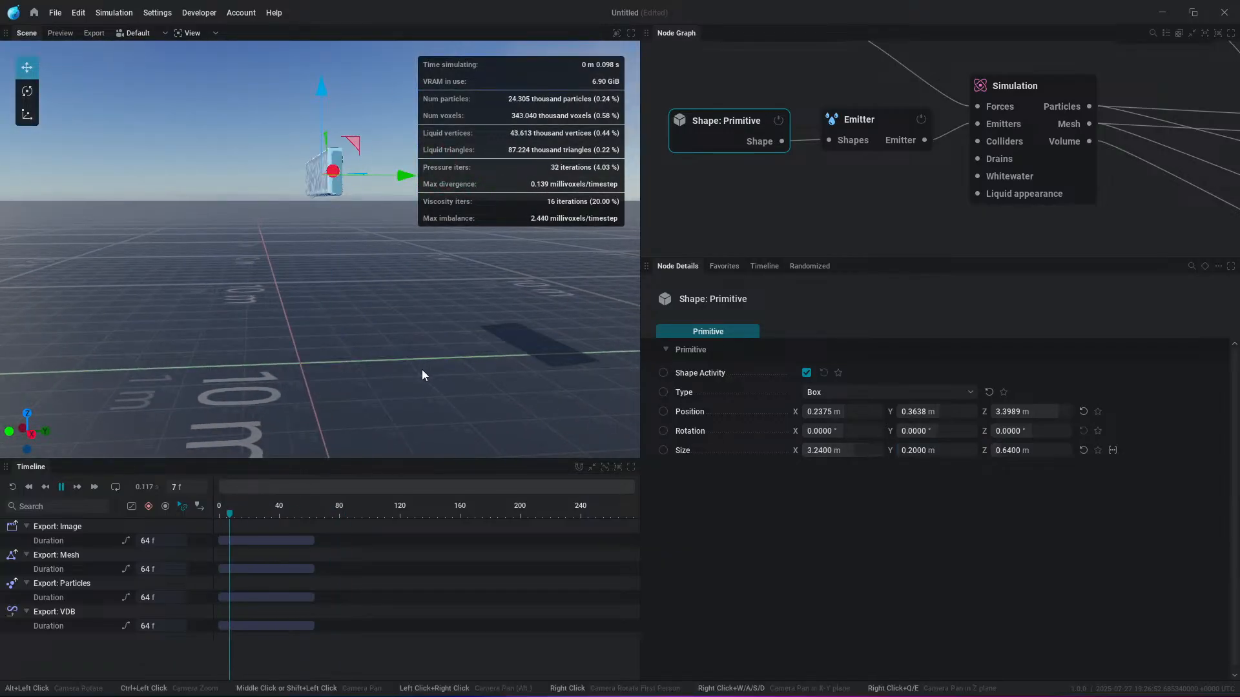
pyautogui.moveTo(452, 358)
pyautogui.keyDown('alt'); pyautogui.mouseDown()
pyautogui.moveTo(390, 330)
pyautogui.moveTo(445, 349)
pyautogui.mouseUp(); pyautogui.keyUp('alt')
pyautogui.scroll(4, 289, 317)
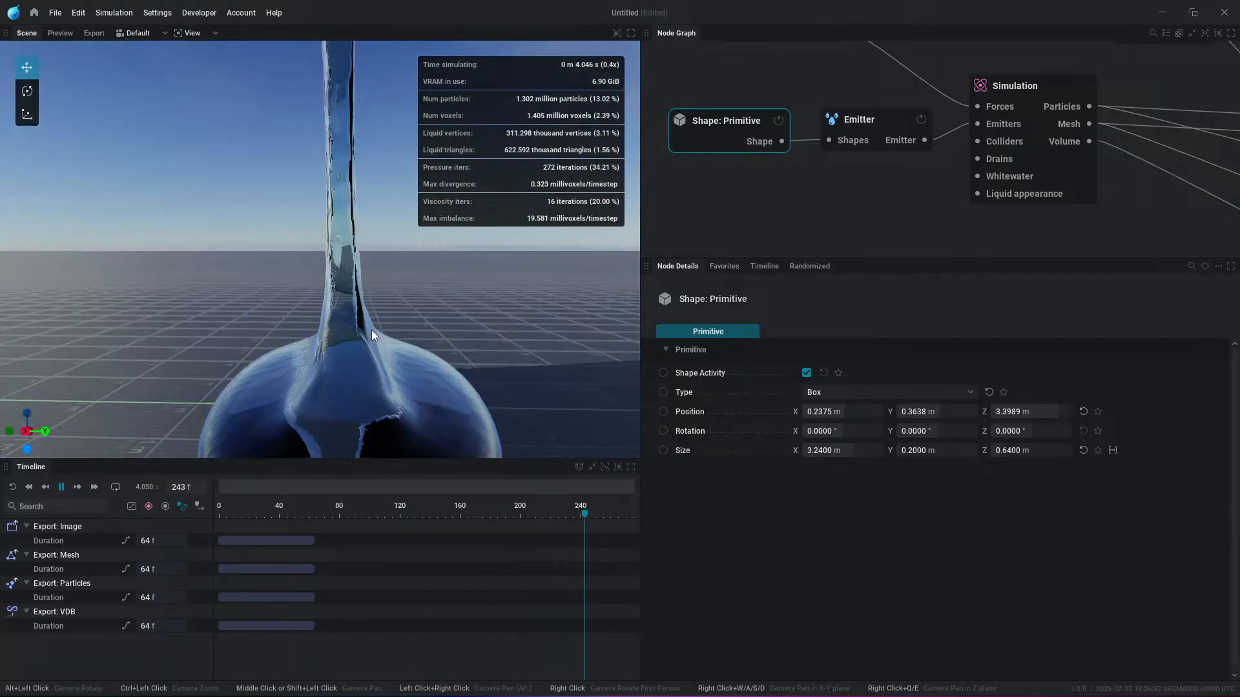
pyautogui.scroll(-3, 386, 317)
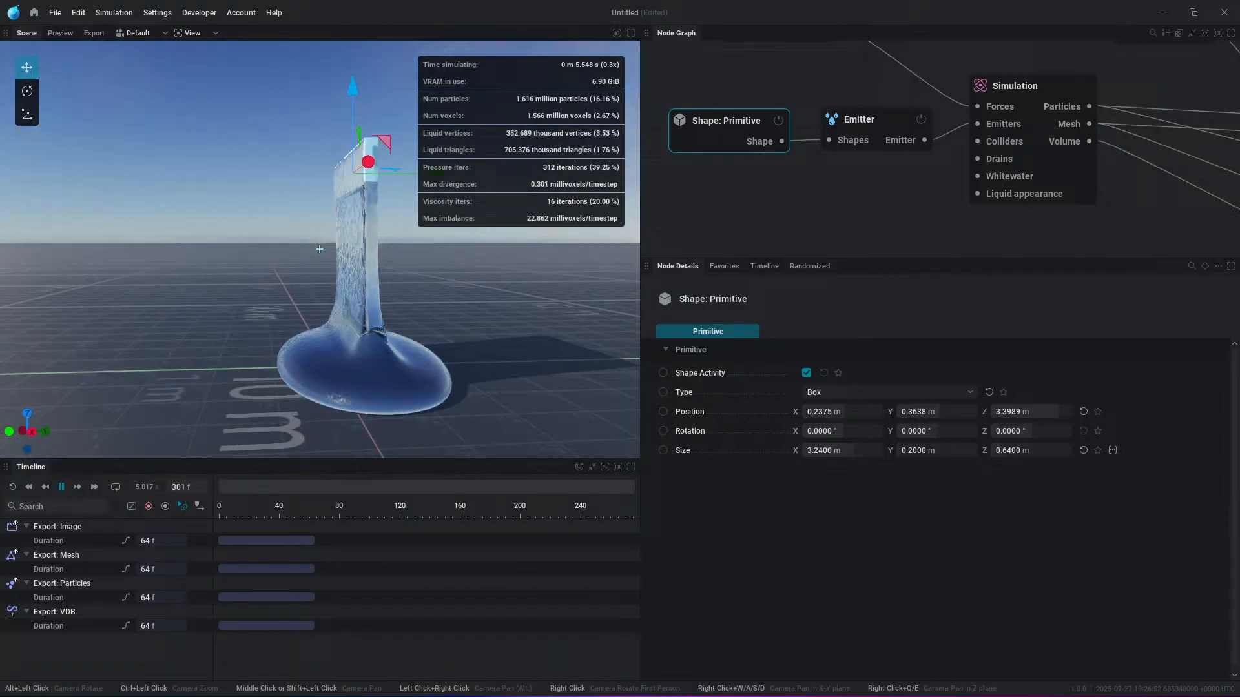
pyautogui.keyDown('alt'); pyautogui.moveTo(319, 249); pyautogui.dragTo(343, 263); pyautogui.keyUp('alt')
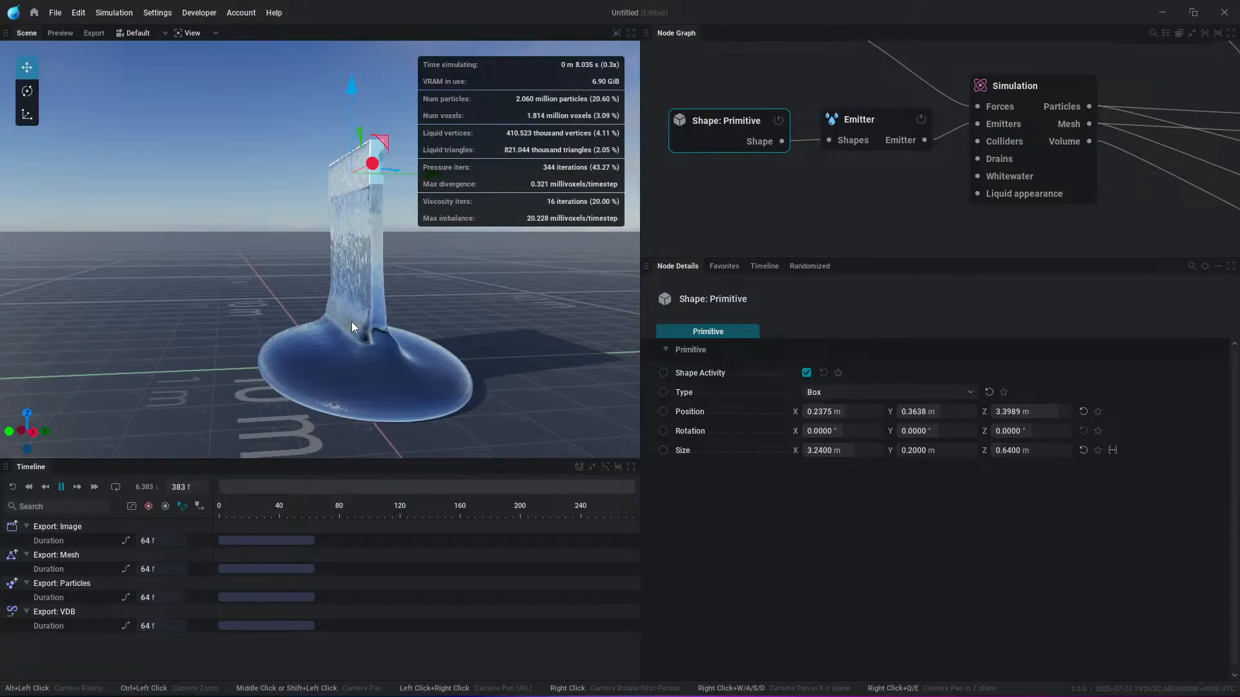
# Step: Set the Simulation node's viscosity maximum iterations to 643 and target error to 23.3333 millivoxels/timestep, and rerun the simulation
pyautogui.press('space')
pyautogui.click(1037, 89)
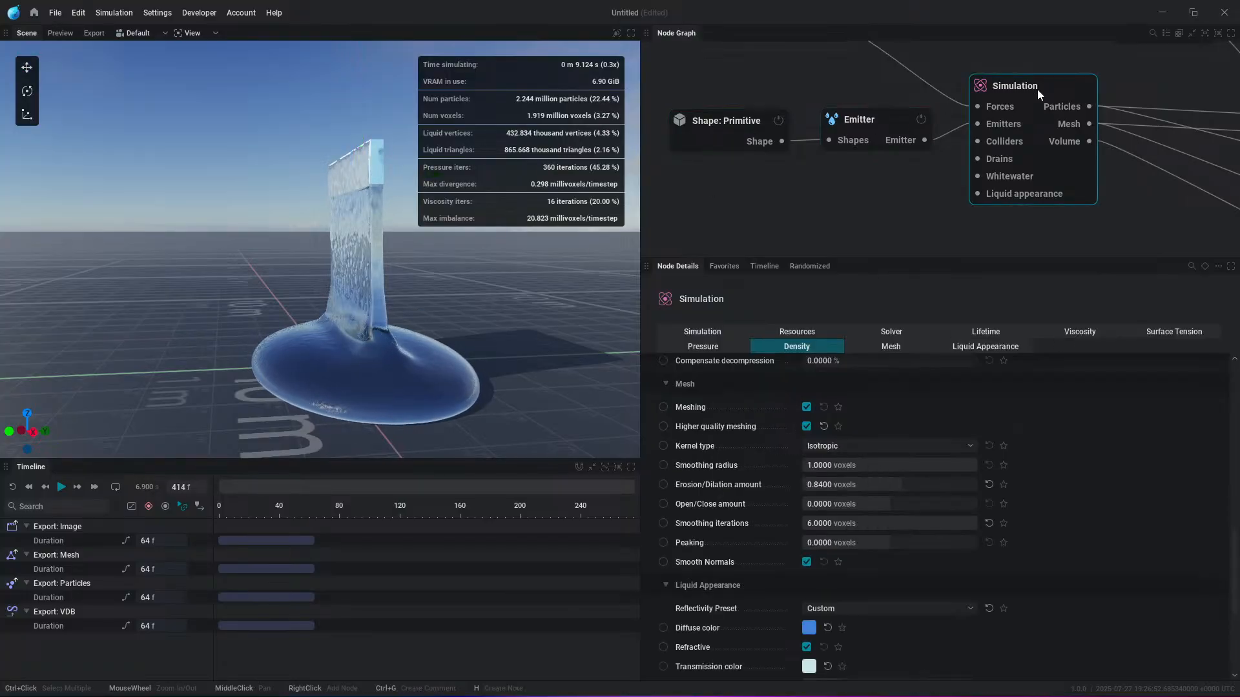
pyautogui.click(1085, 332)
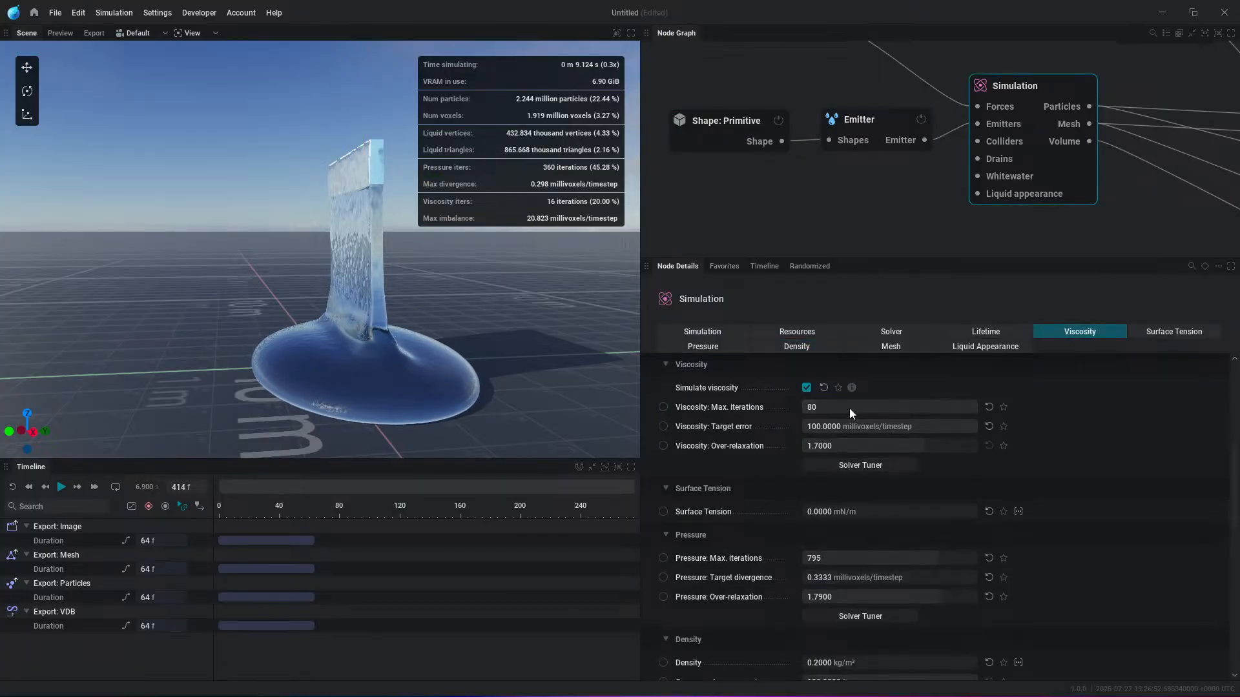
pyautogui.press('space')
pyautogui.press('r')
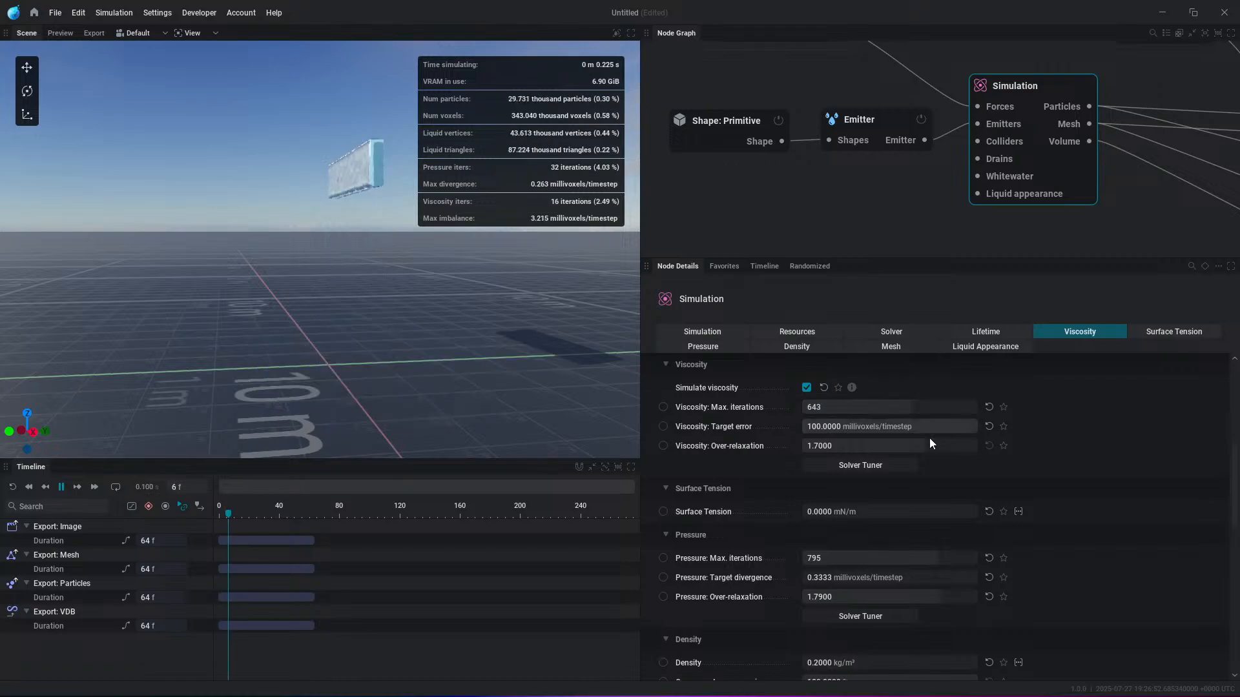
pyautogui.moveTo(958, 424); pyautogui.dragTo(928, 424)
pyautogui.keyDown('alt'); pyautogui.moveTo(522, 382); pyautogui.dragTo(520, 381); pyautogui.keyUp('alt')
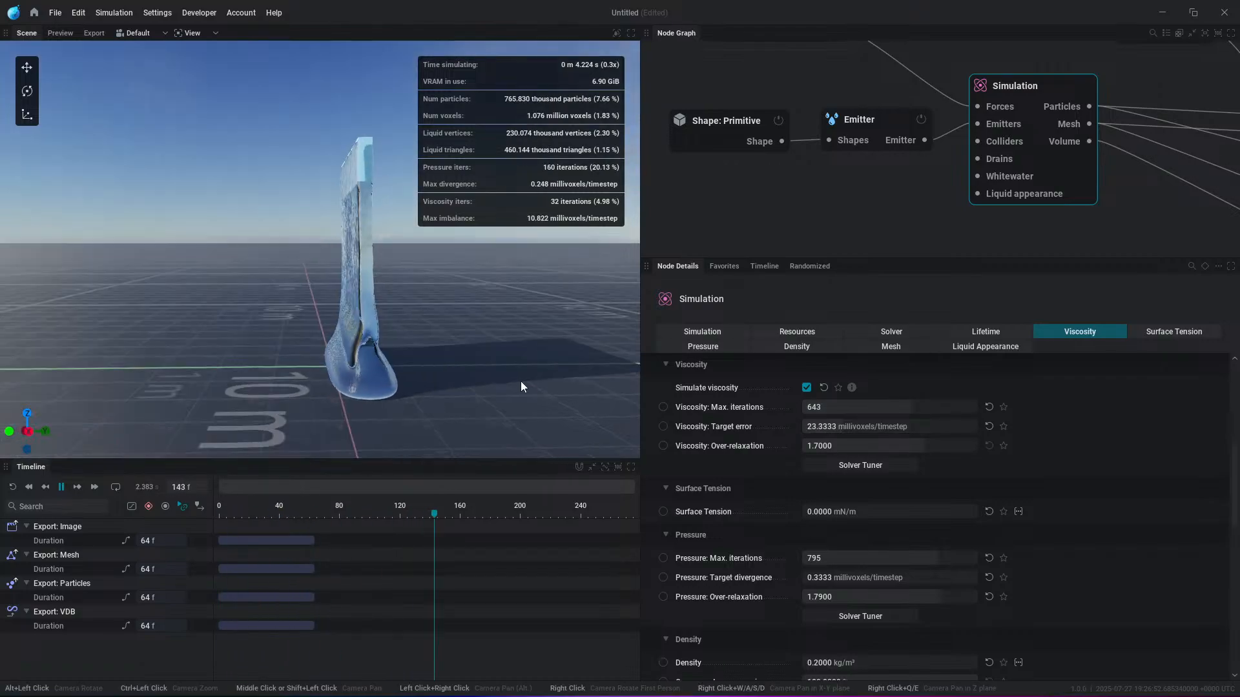
pyautogui.scroll(1, 420, 330)
pyautogui.keyDown('alt'); pyautogui.moveTo(419, 331); pyautogui.dragTo(396, 298); pyautogui.keyUp('alt')
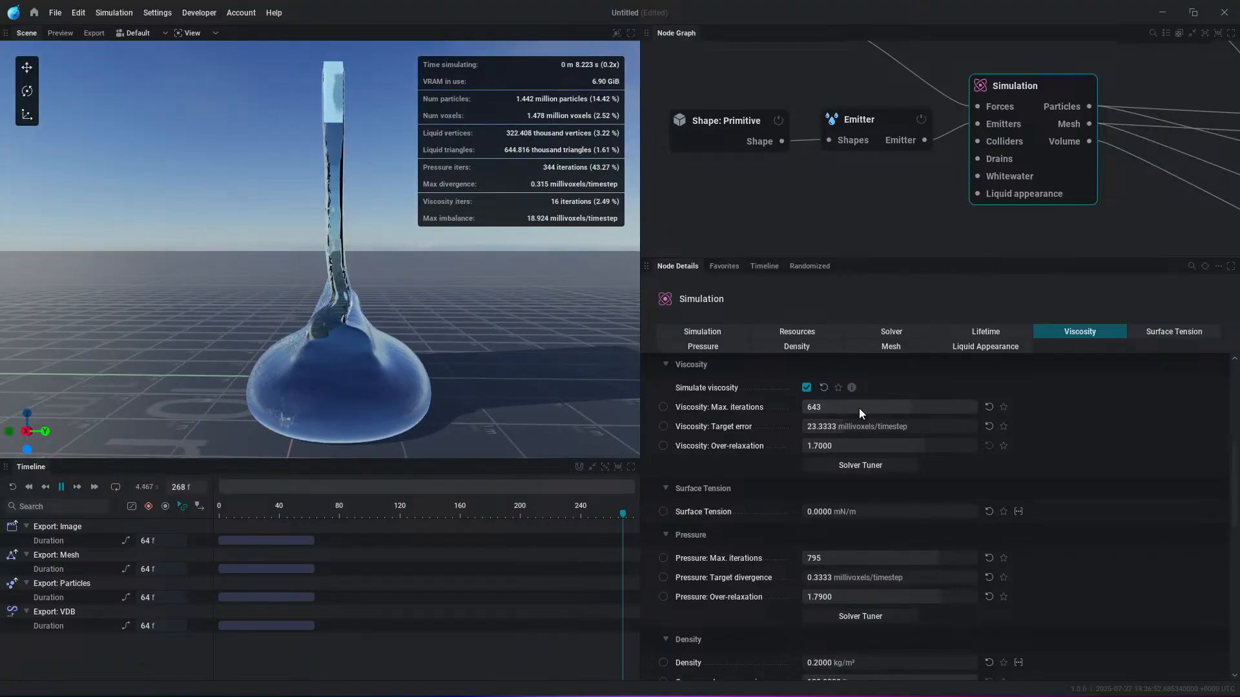
# Step: With the viscosity Solver Tuner open, set viscosity over-relaxation to 1.79 and maximum iterations to 322
pyautogui.moveTo(859, 408); pyautogui.dragTo(884, 430)
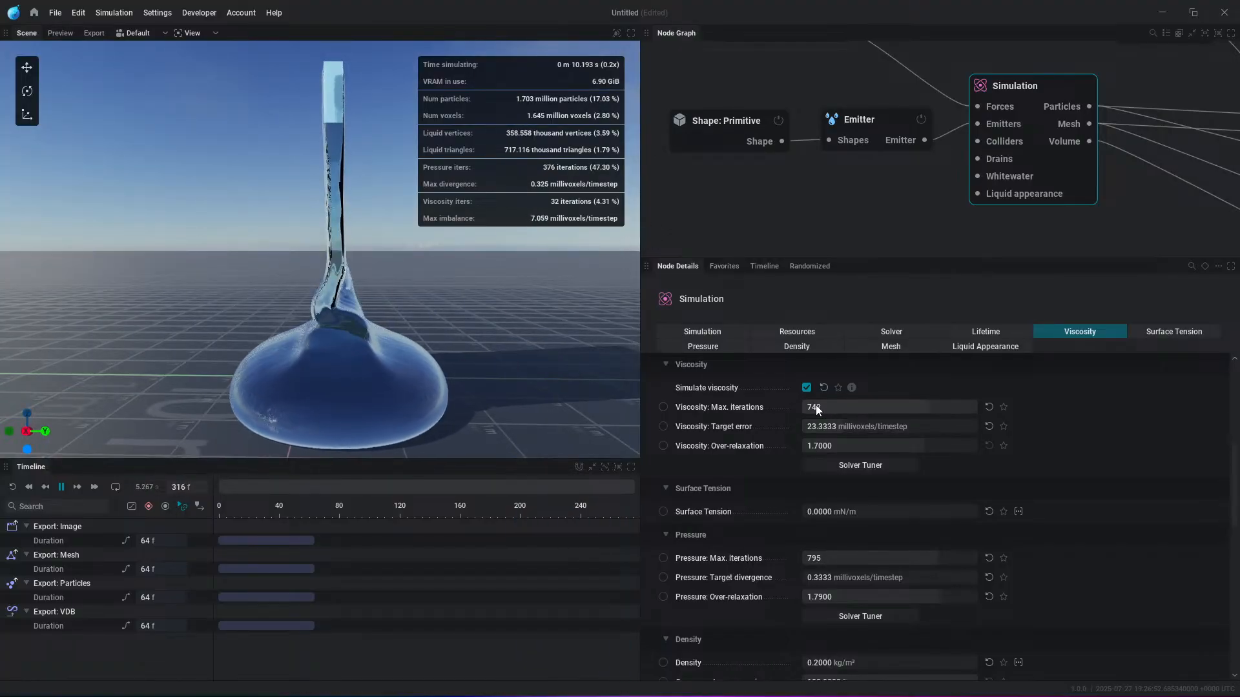
pyautogui.click(860, 464)
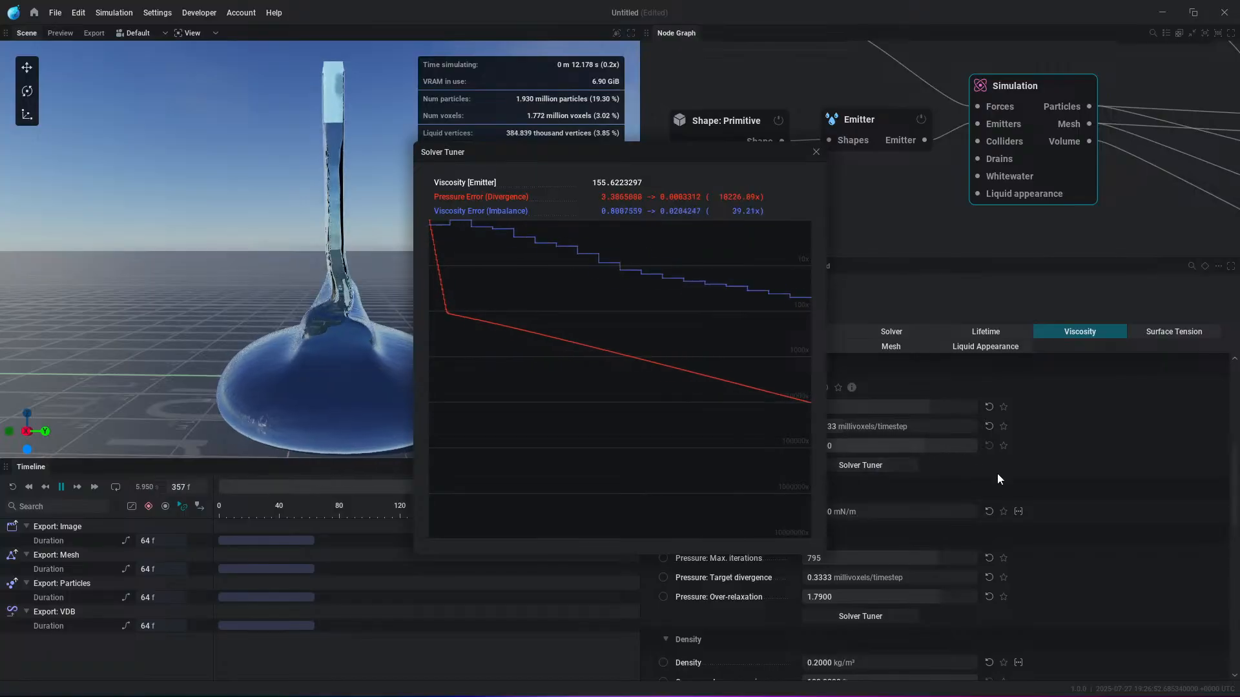
pyautogui.moveTo(705, 153); pyautogui.dragTo(615, 157)
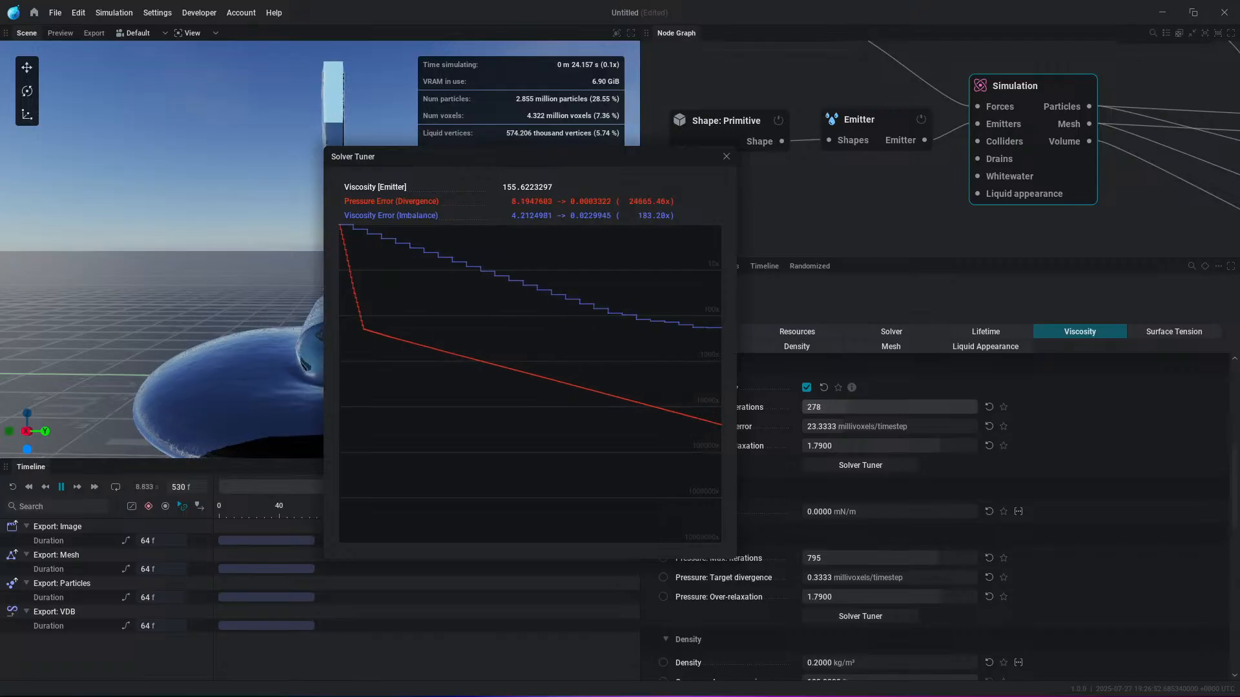
pyautogui.moveTo(603, 160); pyautogui.dragTo(909, 212)
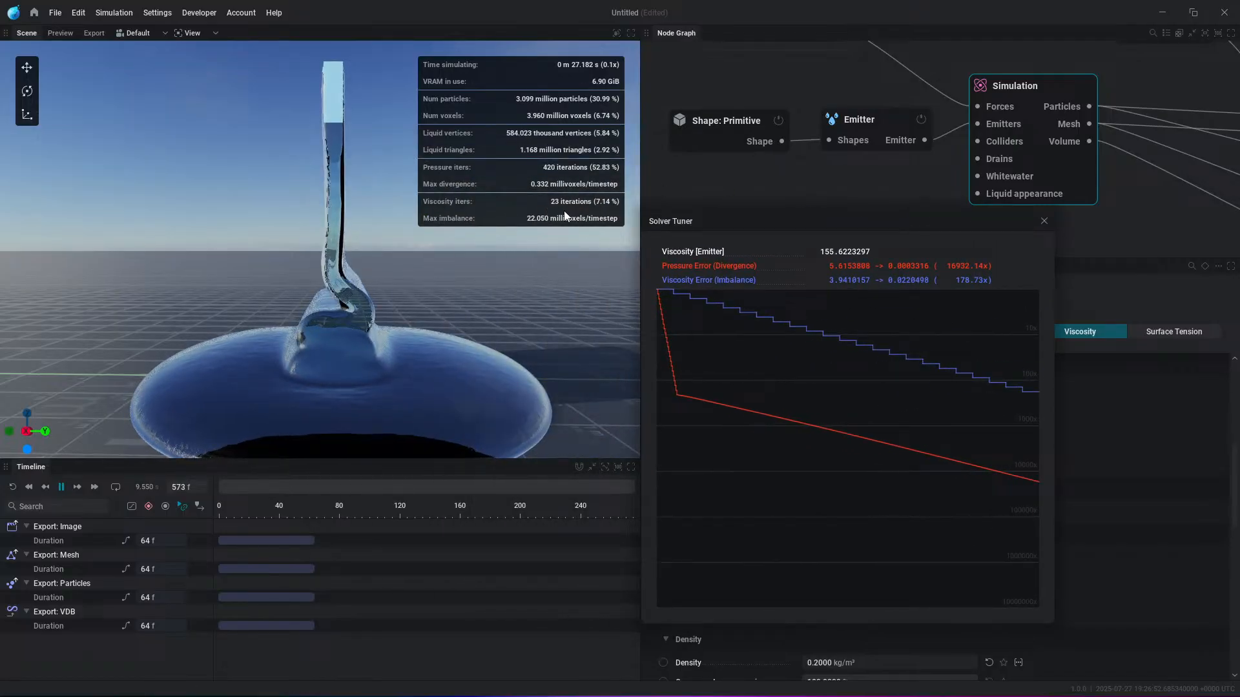
# Step: Pause the simulation, compare the Solver Tuner's error curves with the viscosity settings and close the tuner
pyautogui.press('space')
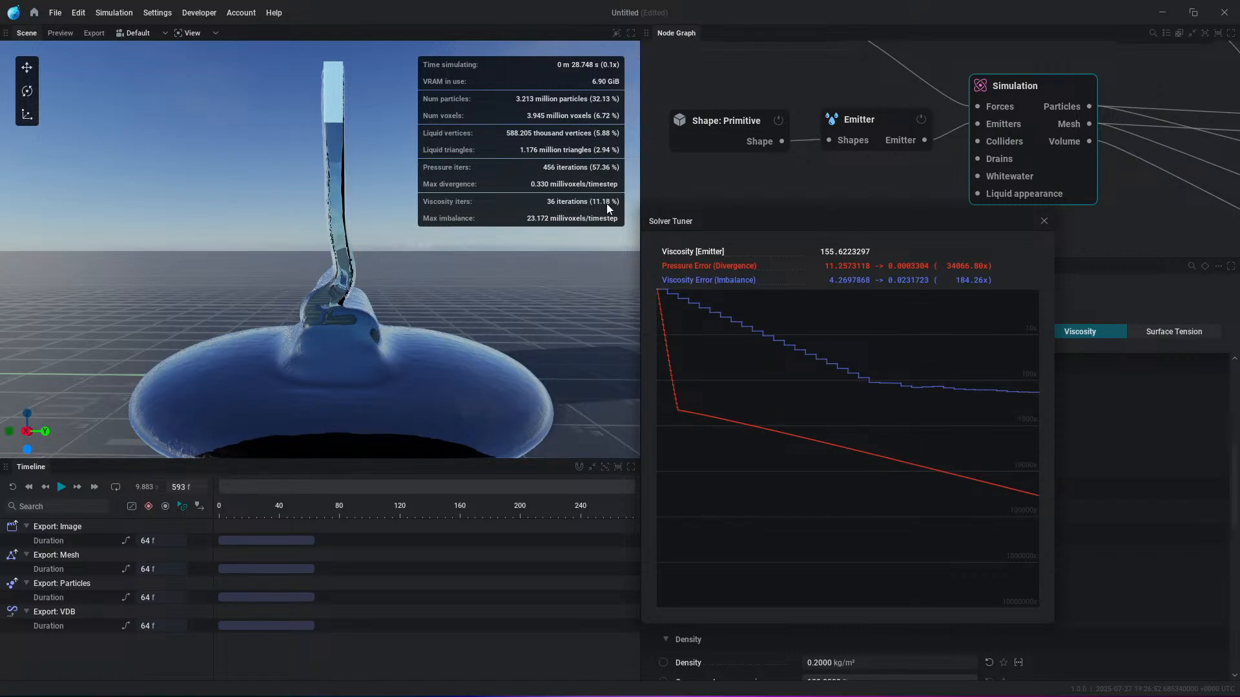
pyautogui.moveTo(740, 214); pyautogui.dragTo(531, 246)
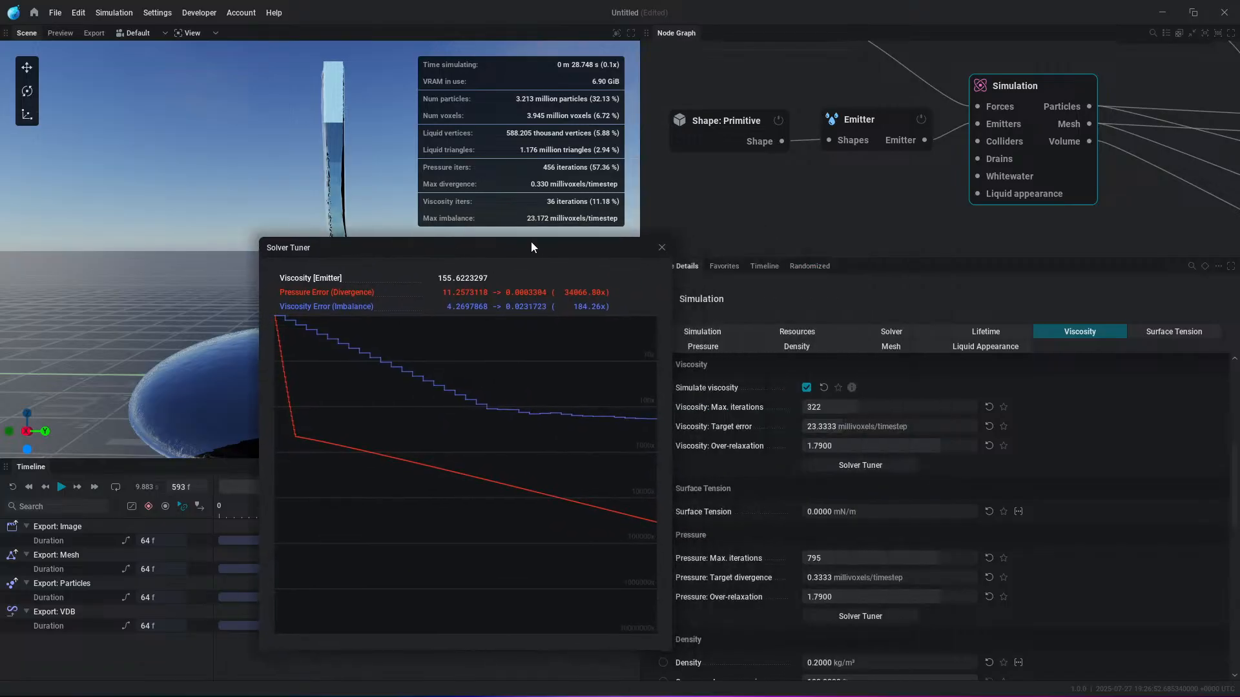
pyautogui.moveTo(719, 559)
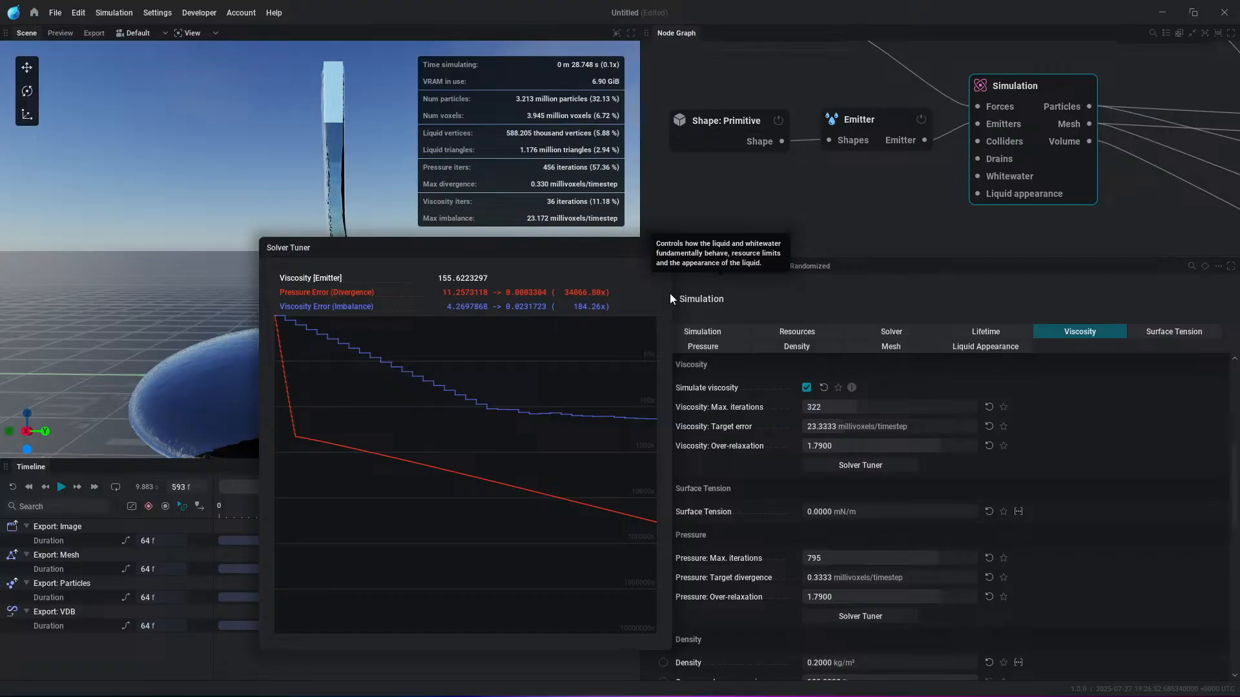
pyautogui.moveTo(600, 248); pyautogui.dragTo(1012, 208)
pyautogui.click(1062, 208)
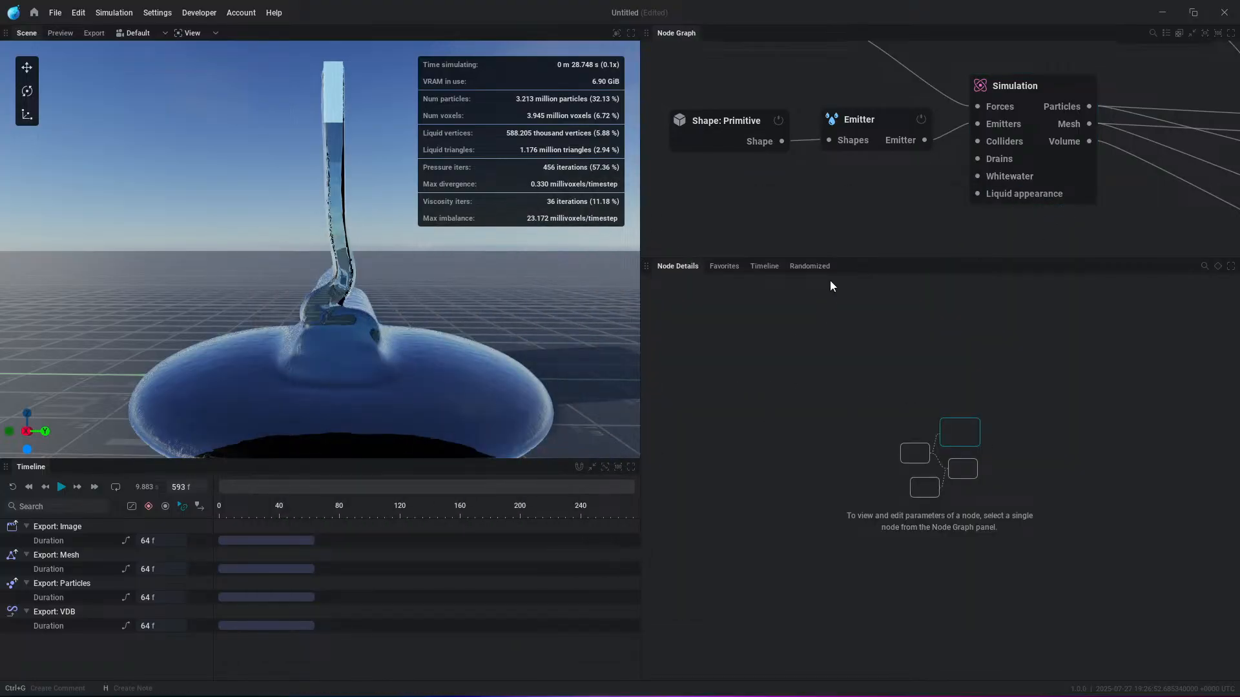
# Step: Resume the simulation with the Simulation node selected, examine how the viscous sheet folds onto the pile, and pause it
pyautogui.click(1047, 100)
pyautogui.press('space')
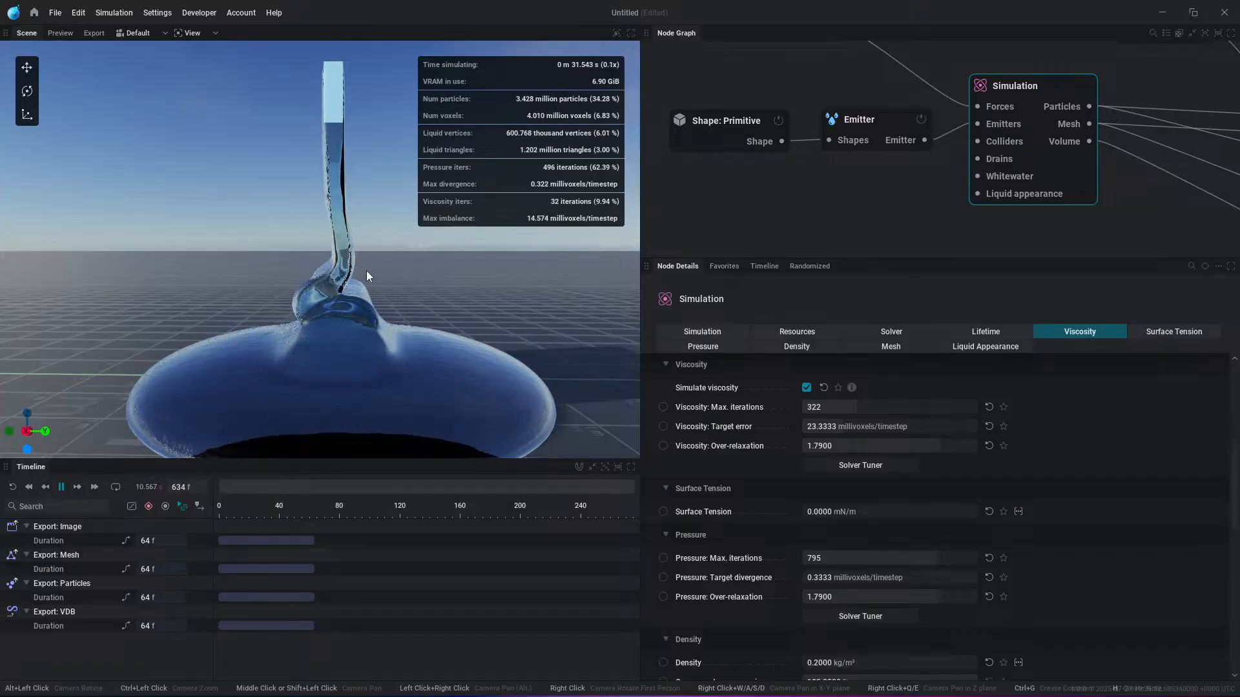
pyautogui.moveTo(395, 322)
pyautogui.keyDown('alt'); pyautogui.mouseDown()
pyautogui.moveTo(491, 316)
pyautogui.moveTo(398, 322)
pyautogui.mouseUp(); pyautogui.keyUp('alt')
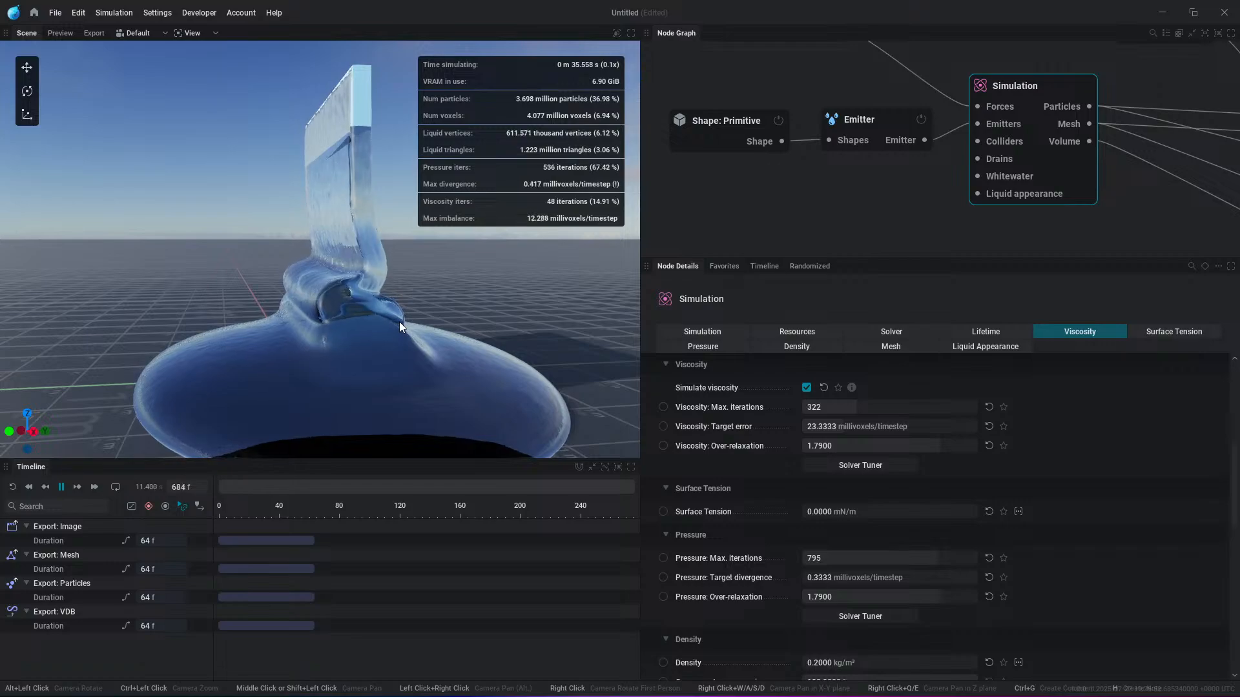
pyautogui.press('space')
# Step: Set the primitive box's Y size to 0.05 m and play the simulation from the start
pyautogui.moveTo(679, 138); pyautogui.dragTo(711, 141, button='middle')
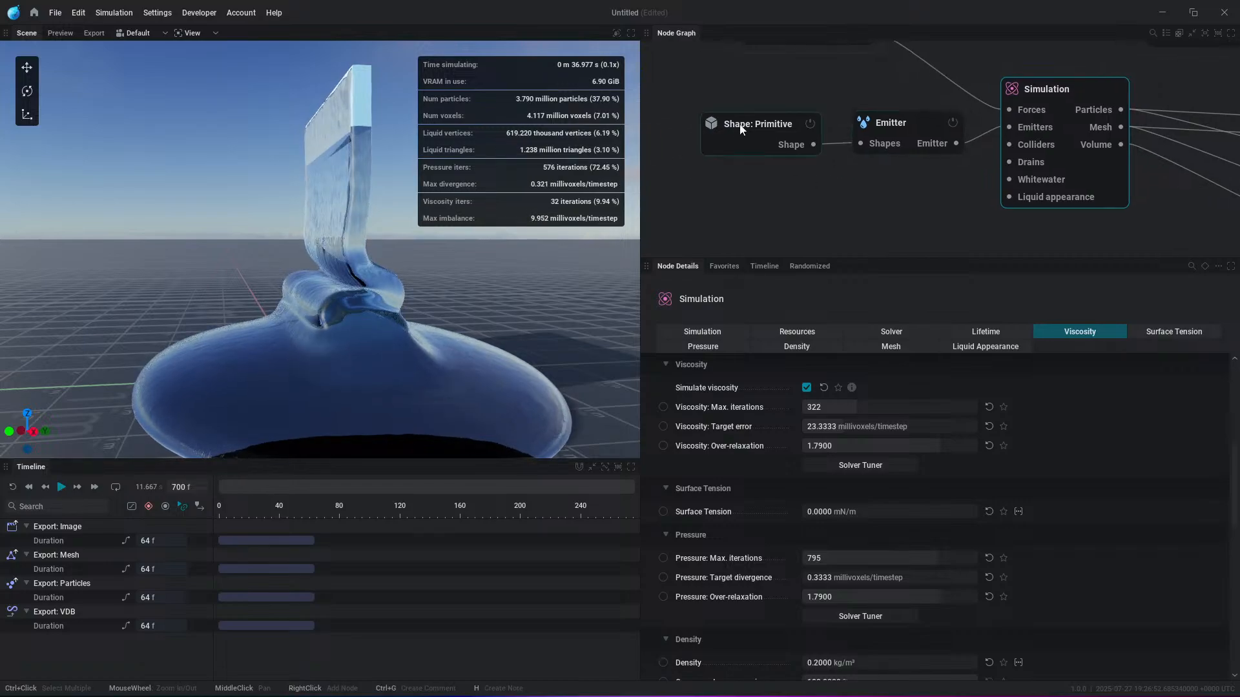
pyautogui.click(711, 141)
pyautogui.keyDown('alt'); pyautogui.moveTo(446, 278); pyautogui.dragTo(326, 105); pyautogui.keyUp('alt')
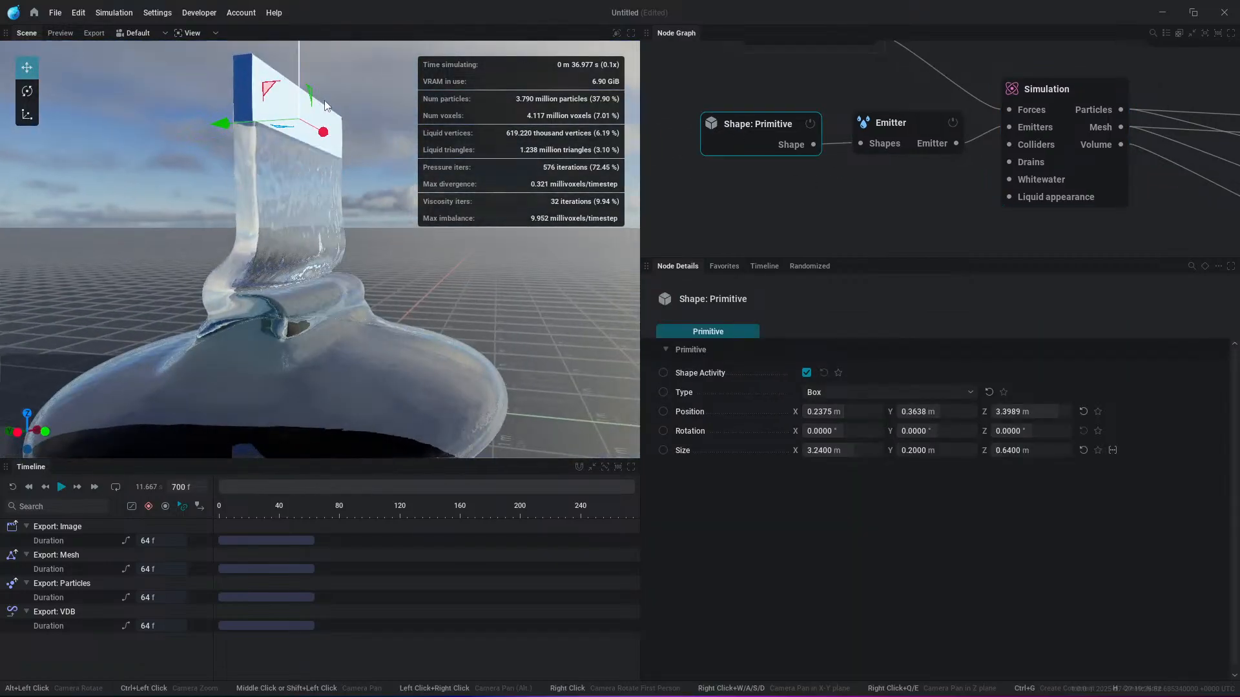
pyautogui.click(932, 450)
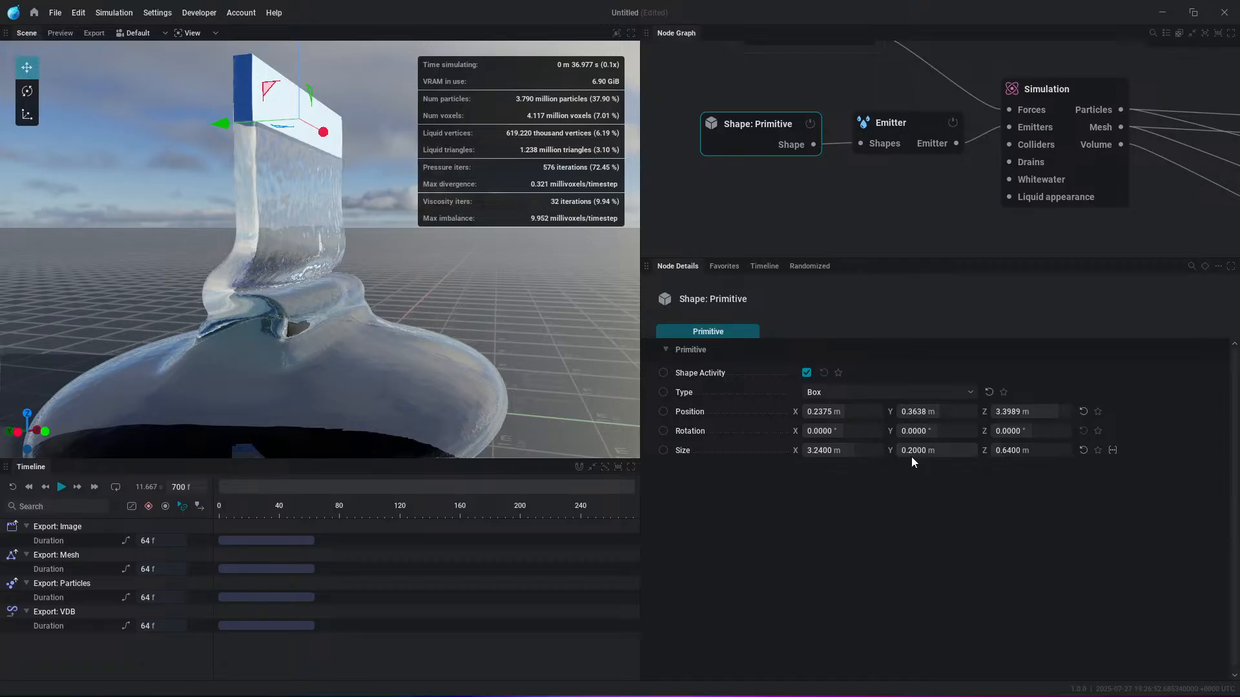
pyautogui.click(912, 450)
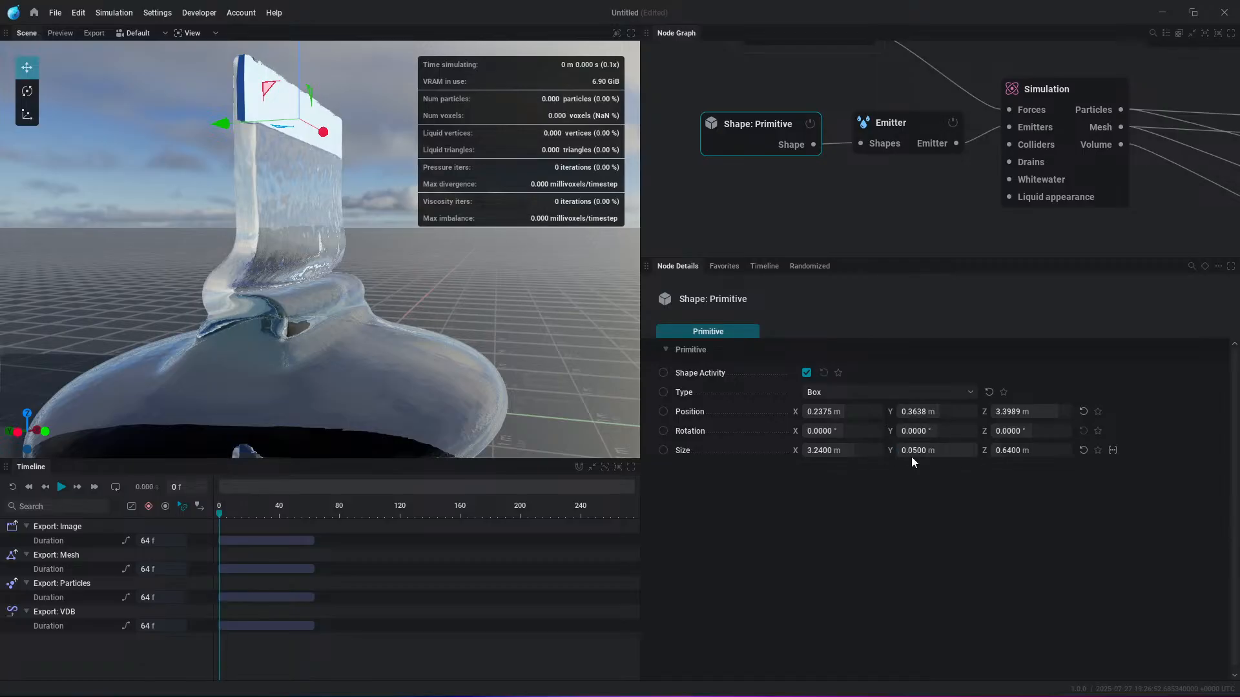
pyautogui.press('space')
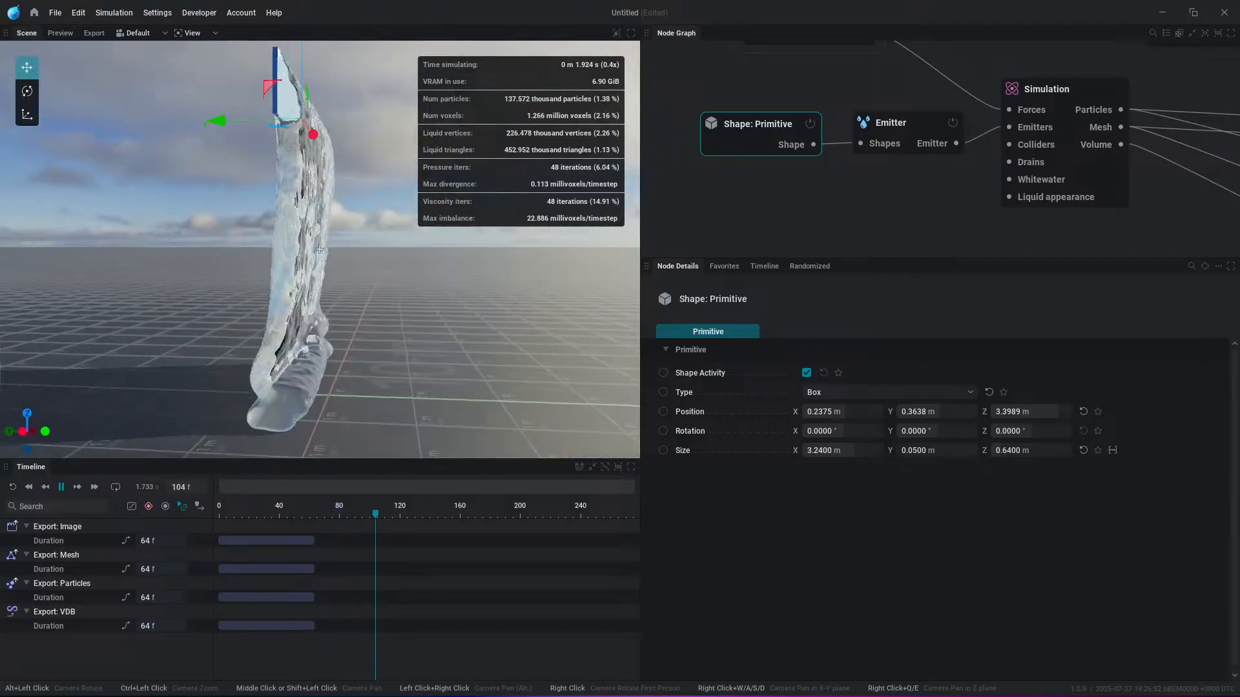
# Step: Examine the thinner falling sheet from several angles and pause the simulation
pyautogui.keyDown('alt'); pyautogui.moveTo(319, 249); pyautogui.dragTo(377, 367); pyautogui.keyUp('alt')
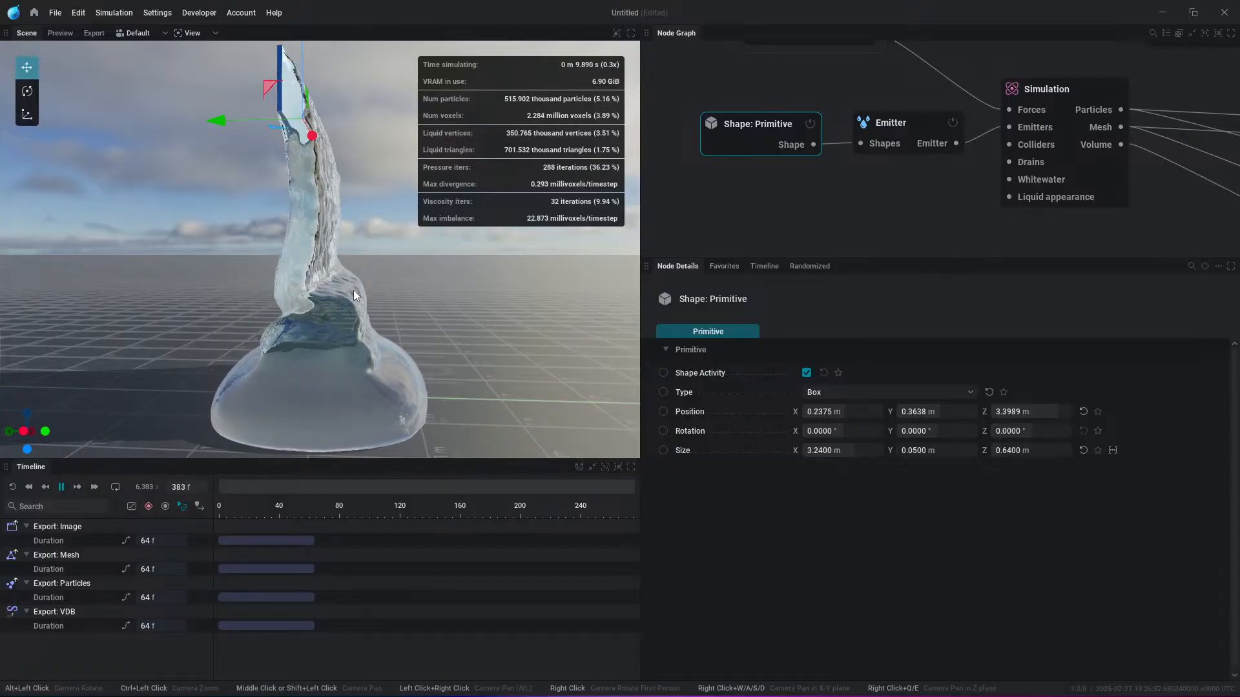
pyautogui.keyDown('alt'); pyautogui.moveTo(439, 357); pyautogui.dragTo(65, 366); pyautogui.keyUp('alt')
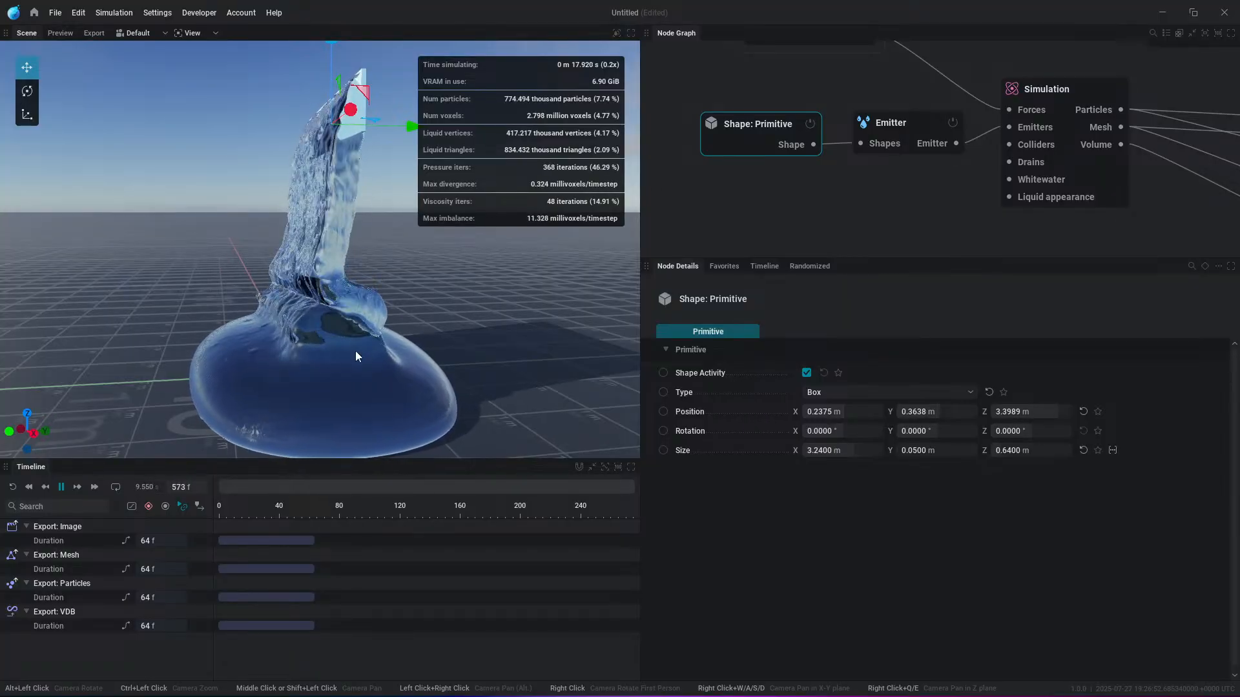
pyautogui.press('space')
pyautogui.keyDown('alt'); pyautogui.moveTo(355, 351); pyautogui.dragTo(399, 343); pyautogui.keyUp('alt')
# Step: Add a Collider node connected to the Simulation node's Colliders input
pyautogui.click(1070, 91)
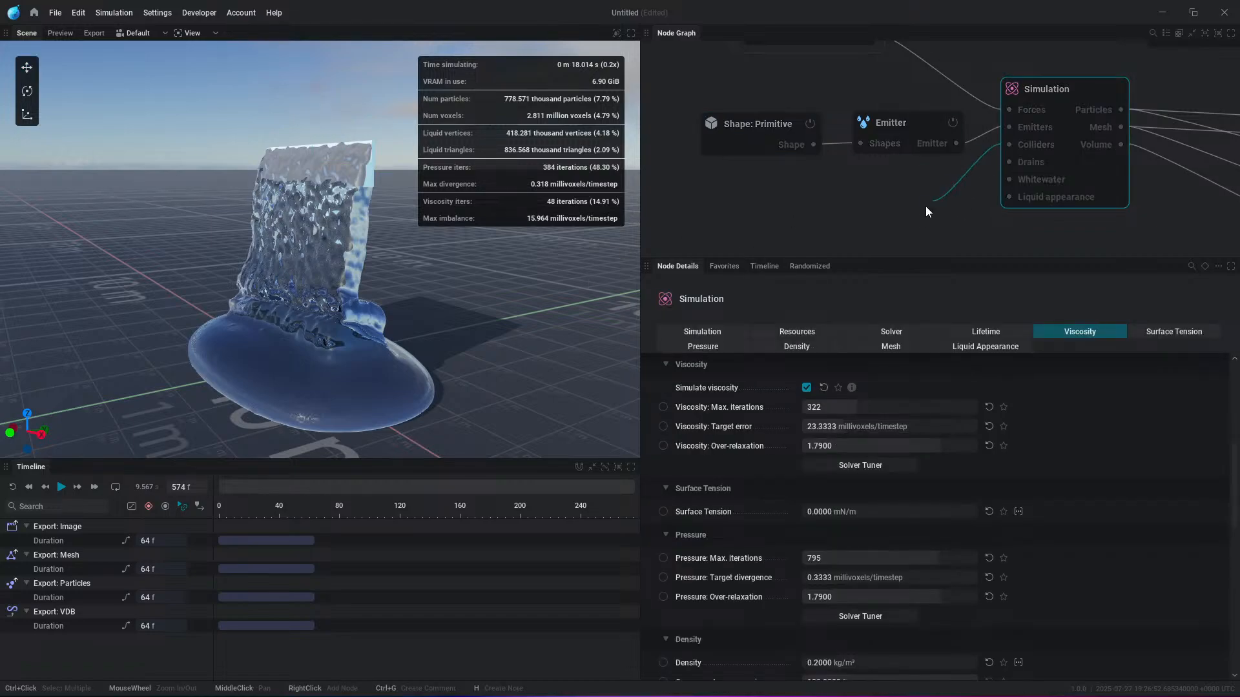
pyautogui.click(1070, 87)
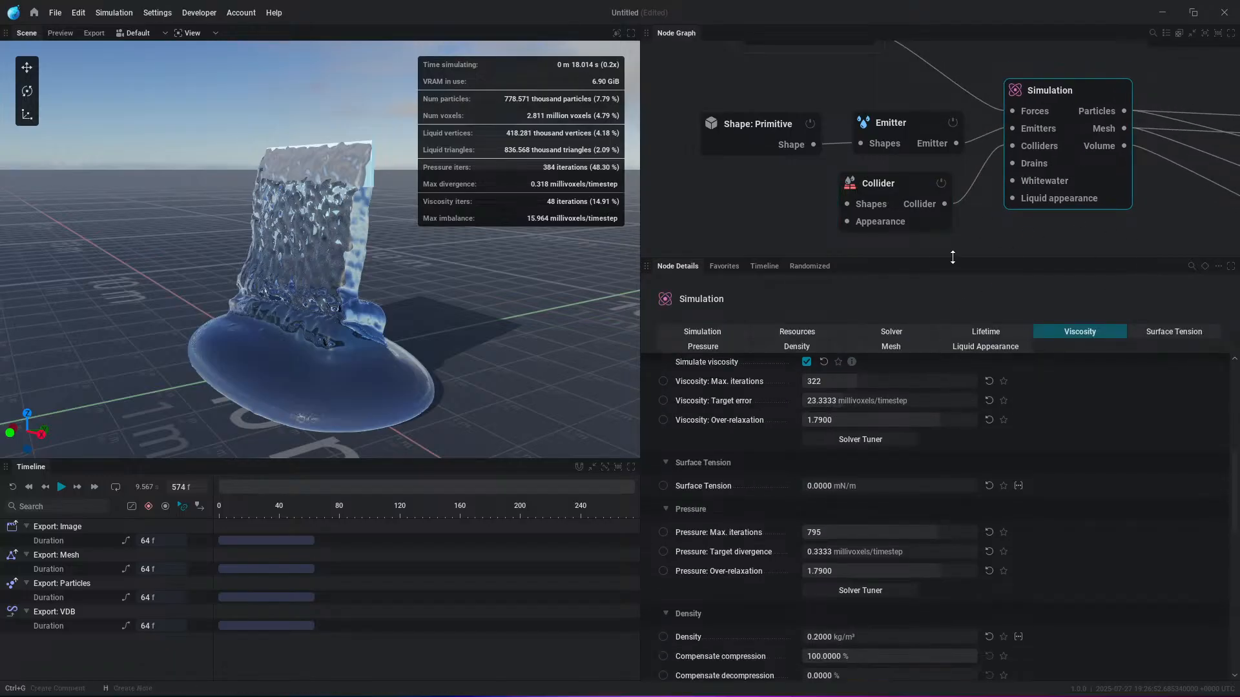
# Step: Examine the Simulation node's resource, viscosity, pressure, density and mesh settings
pyautogui.moveTo(1012, 253); pyautogui.dragTo(1012, 155)
pyautogui.scroll(3, 911, 434)
pyautogui.scroll(3, 865, 290)
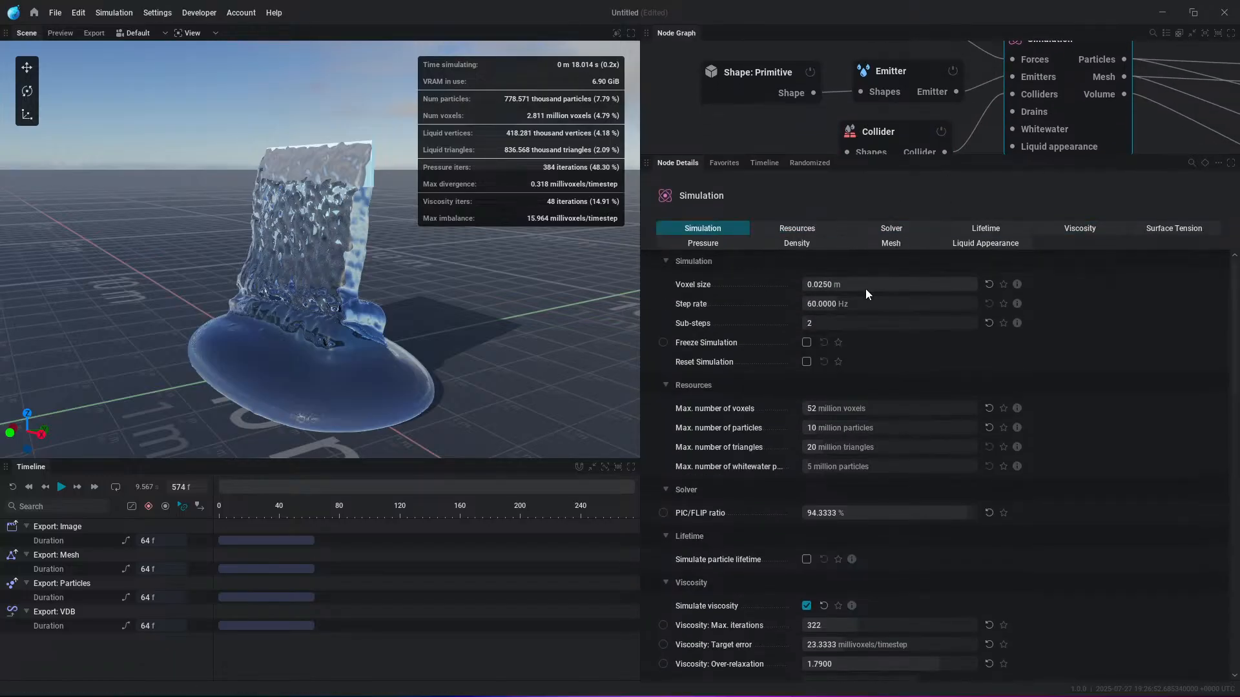
pyautogui.scroll(-3, 873, 378)
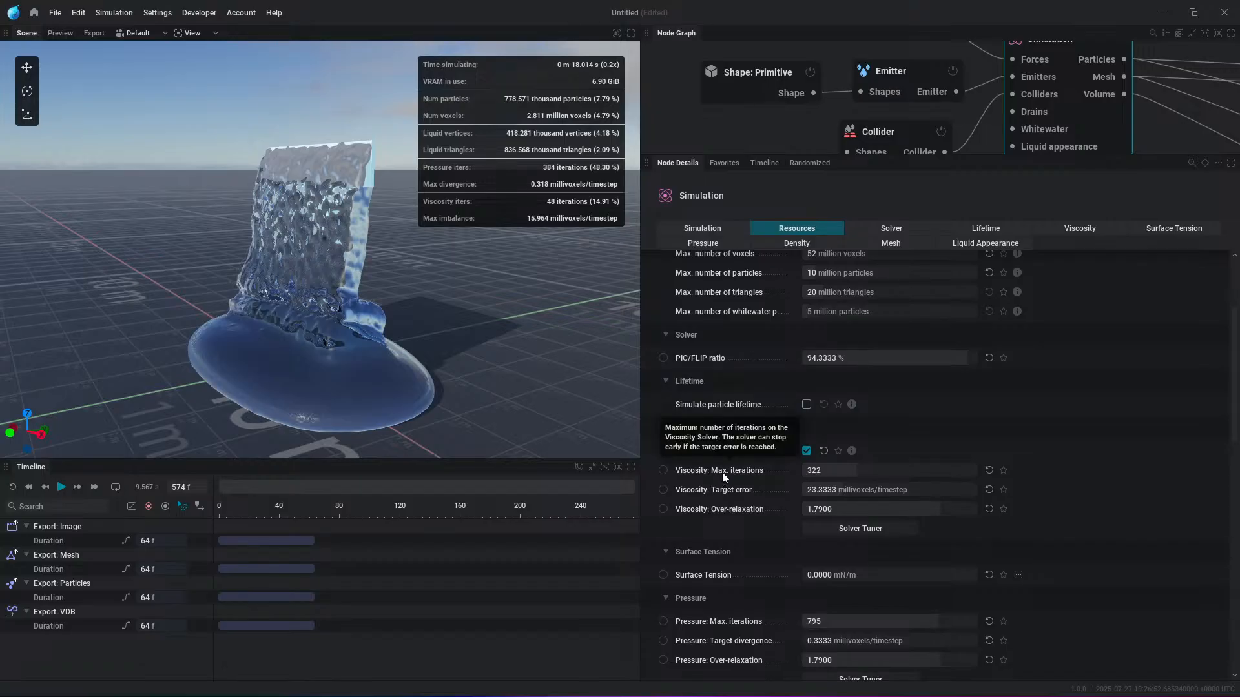
pyautogui.scroll(-6, 726, 512)
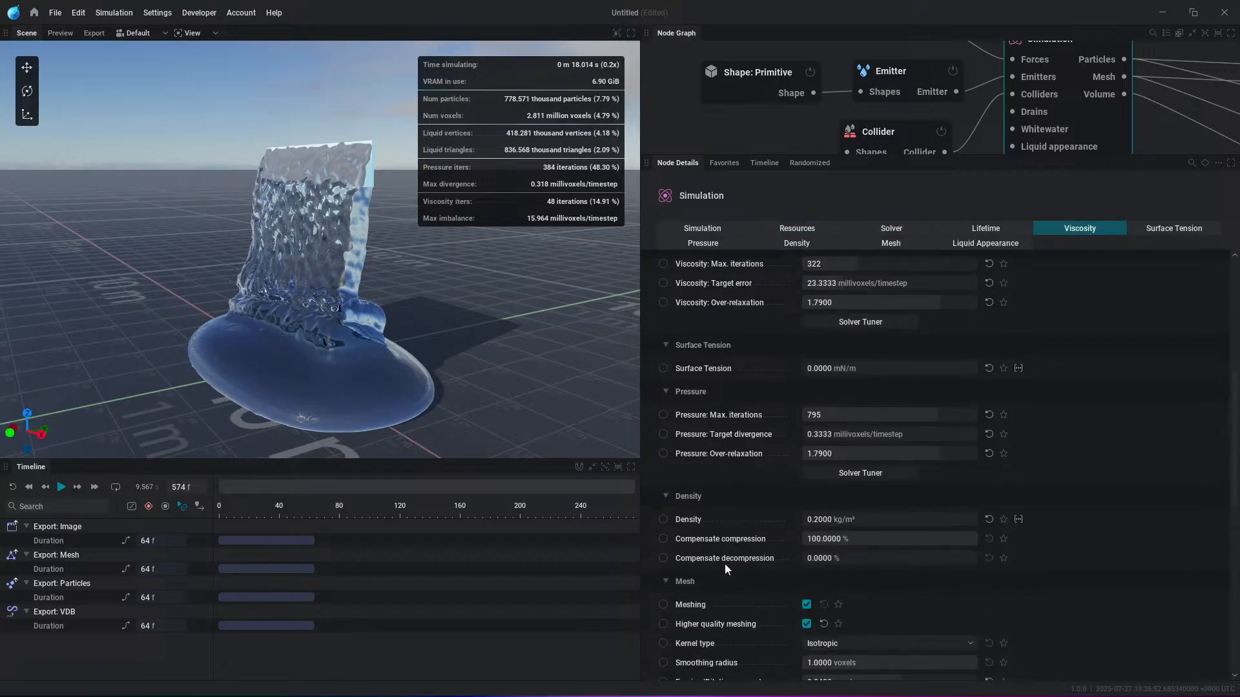
pyautogui.scroll(-2, 761, 494)
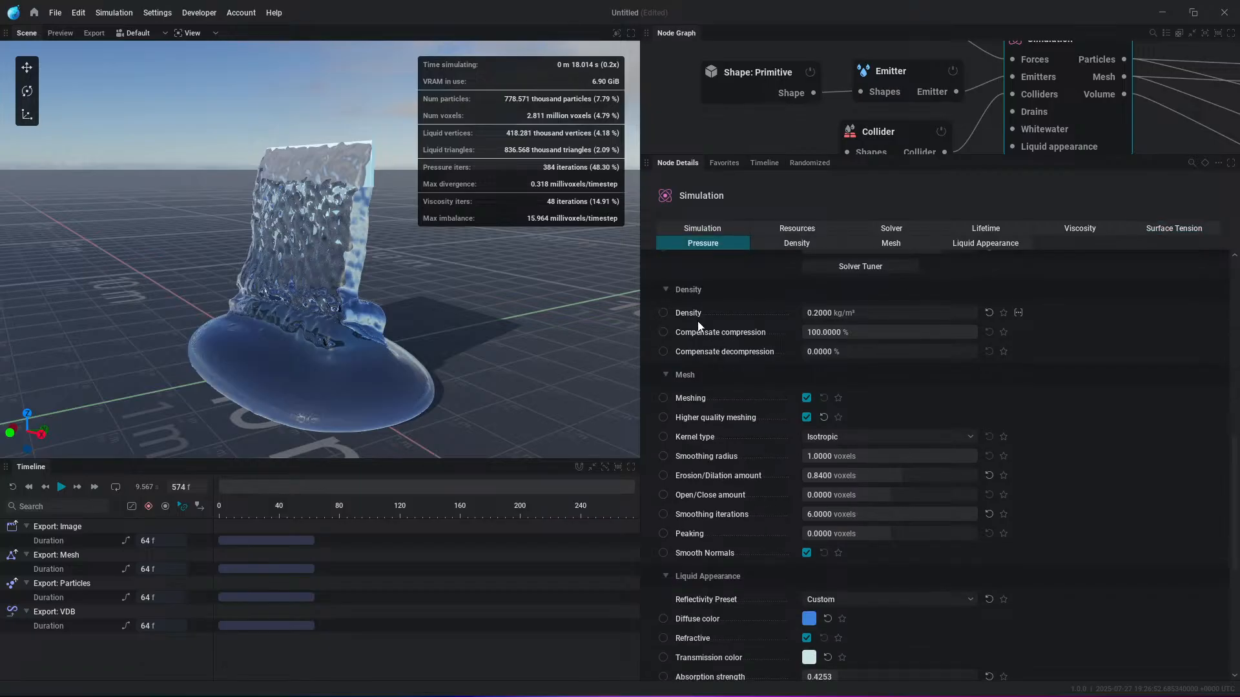
pyautogui.scroll(2, 807, 348)
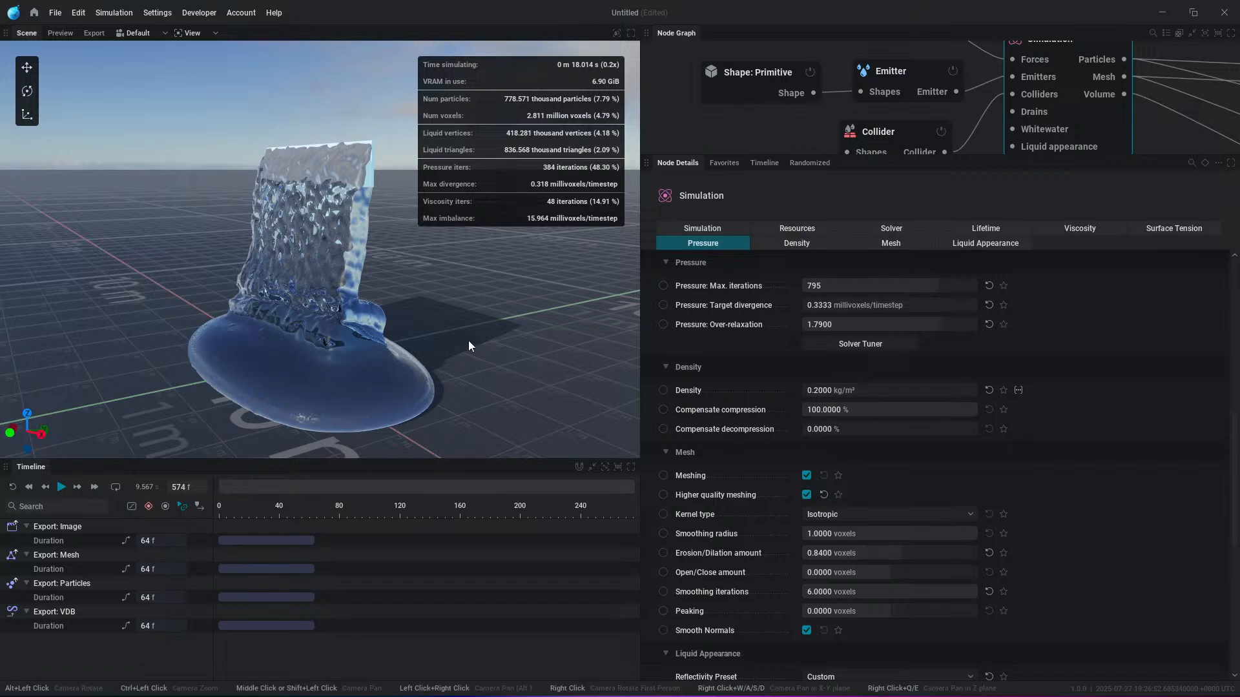
# Step: Resume the simulation, replay it from the start, examine the folding sheet from both sides, and pause it
pyautogui.press('space')
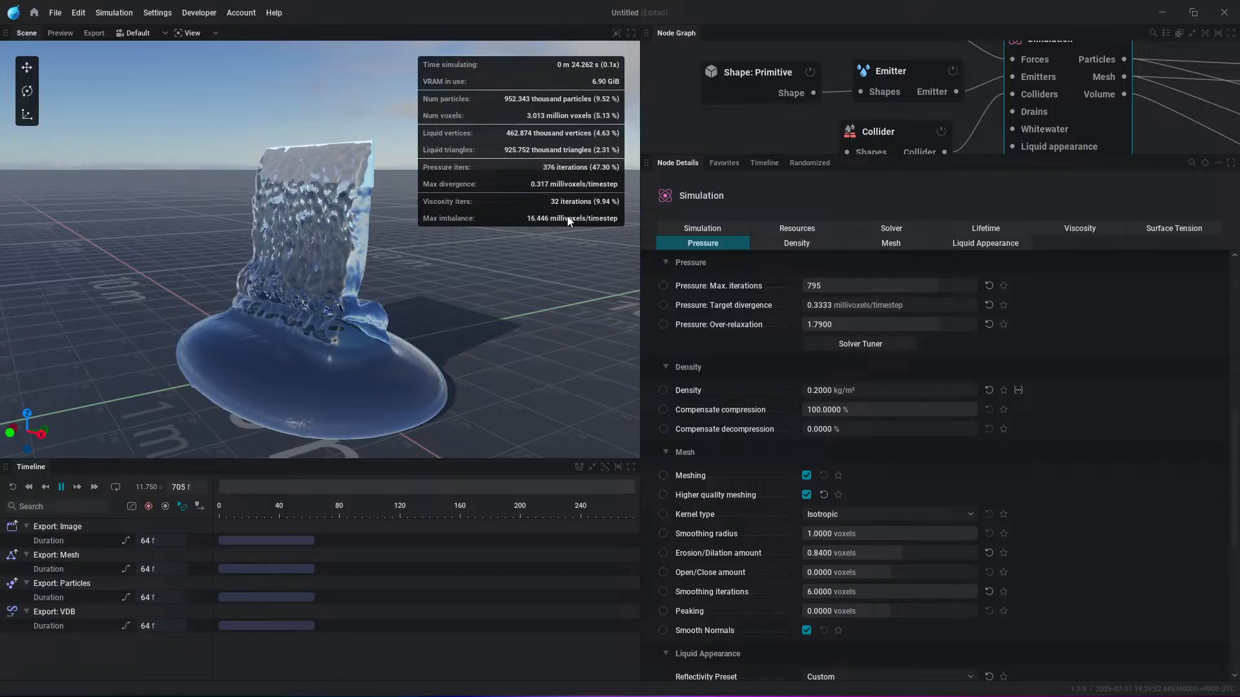
pyautogui.press('space')
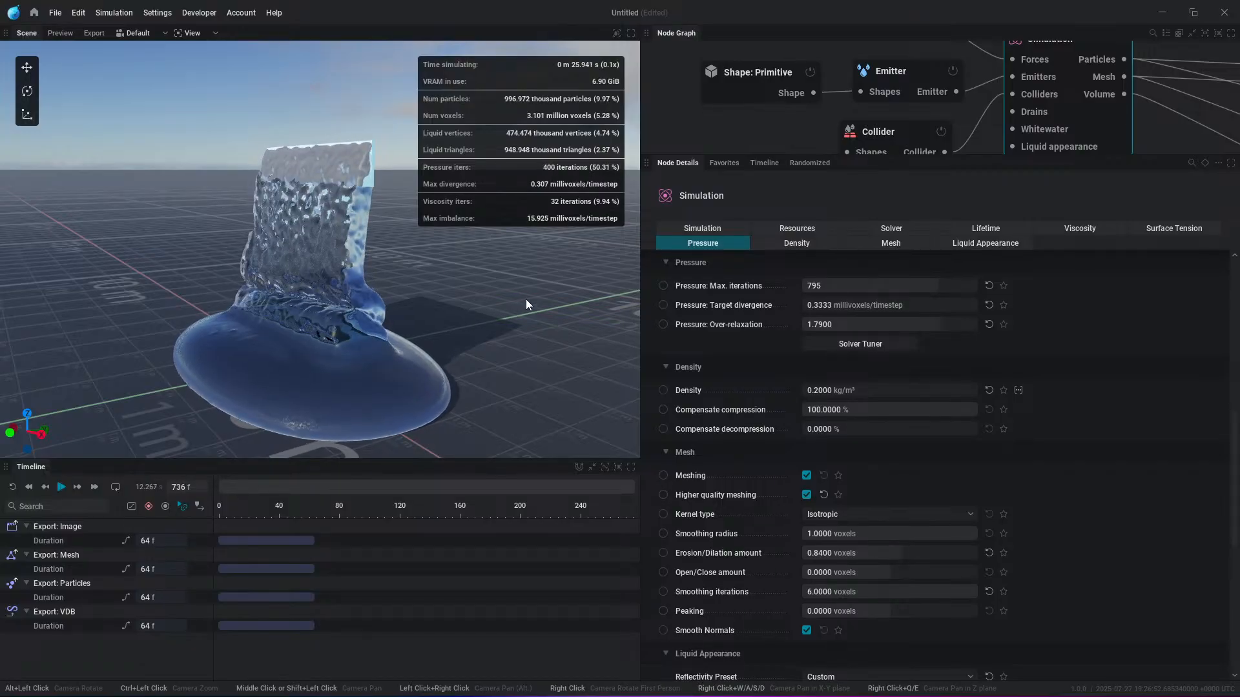
pyautogui.press('space')
pyautogui.keyDown('alt'); pyautogui.moveTo(499, 316); pyautogui.dragTo(492, 324); pyautogui.keyUp('alt')
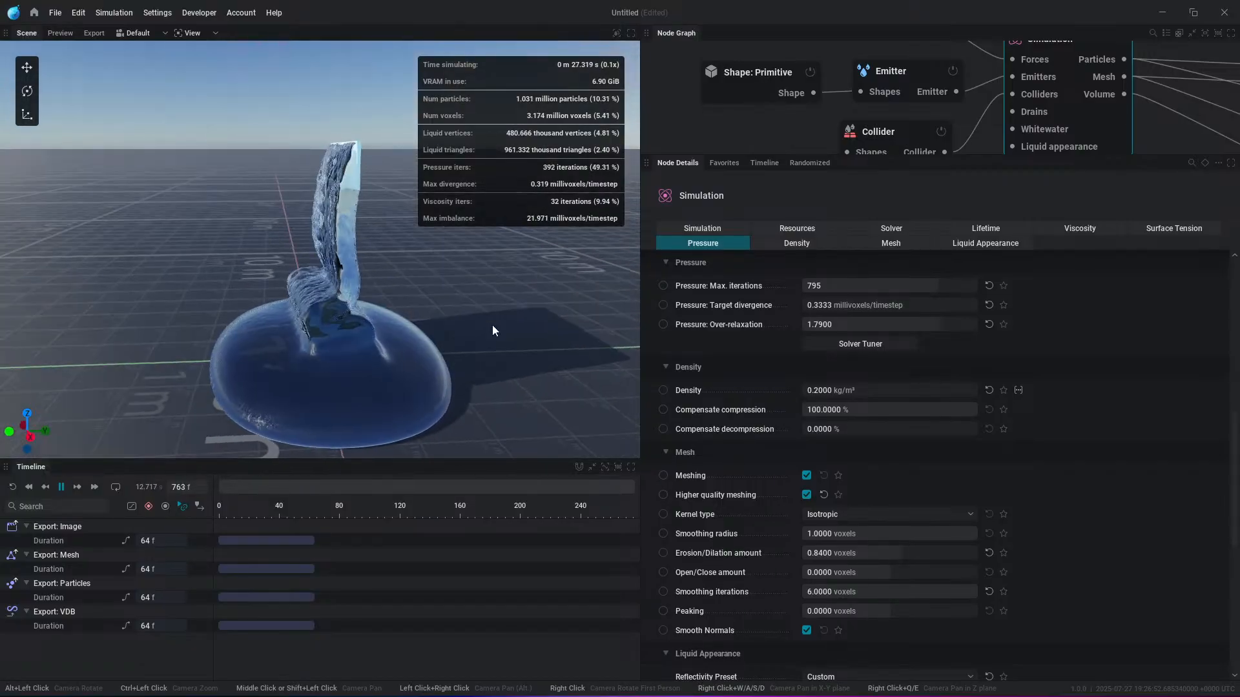
pyautogui.press('r')
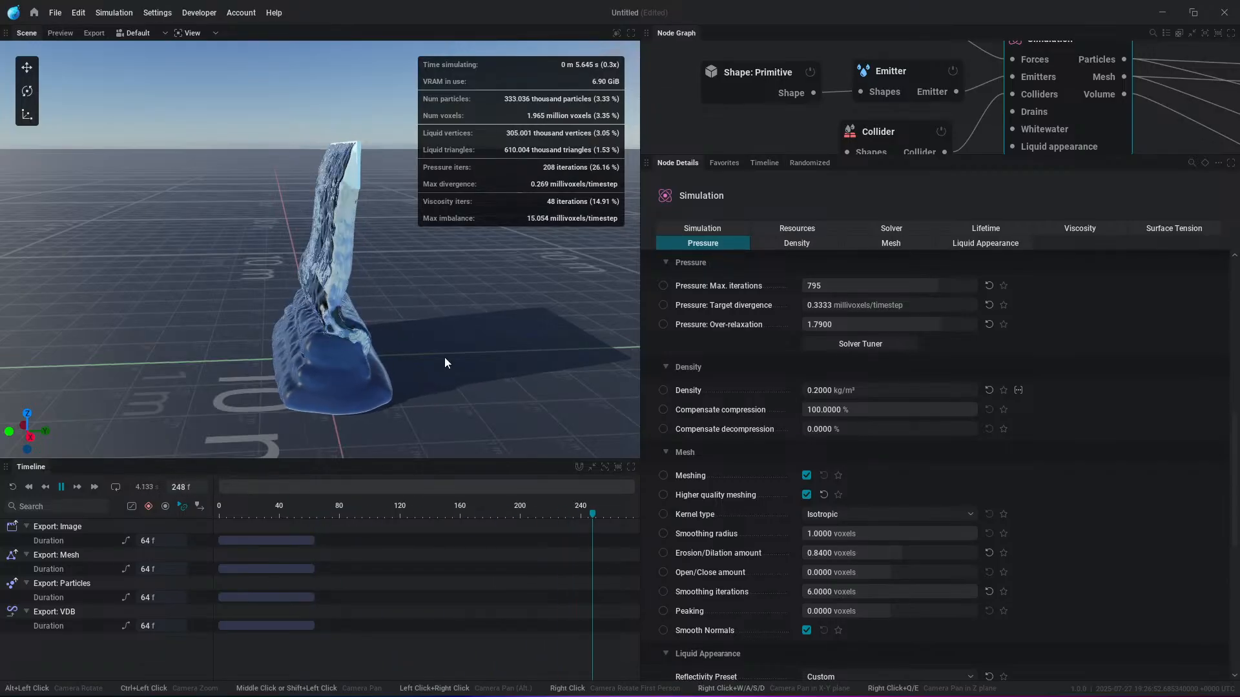
pyautogui.moveTo(374, 299); pyautogui.dragTo(404, 353, button='right')
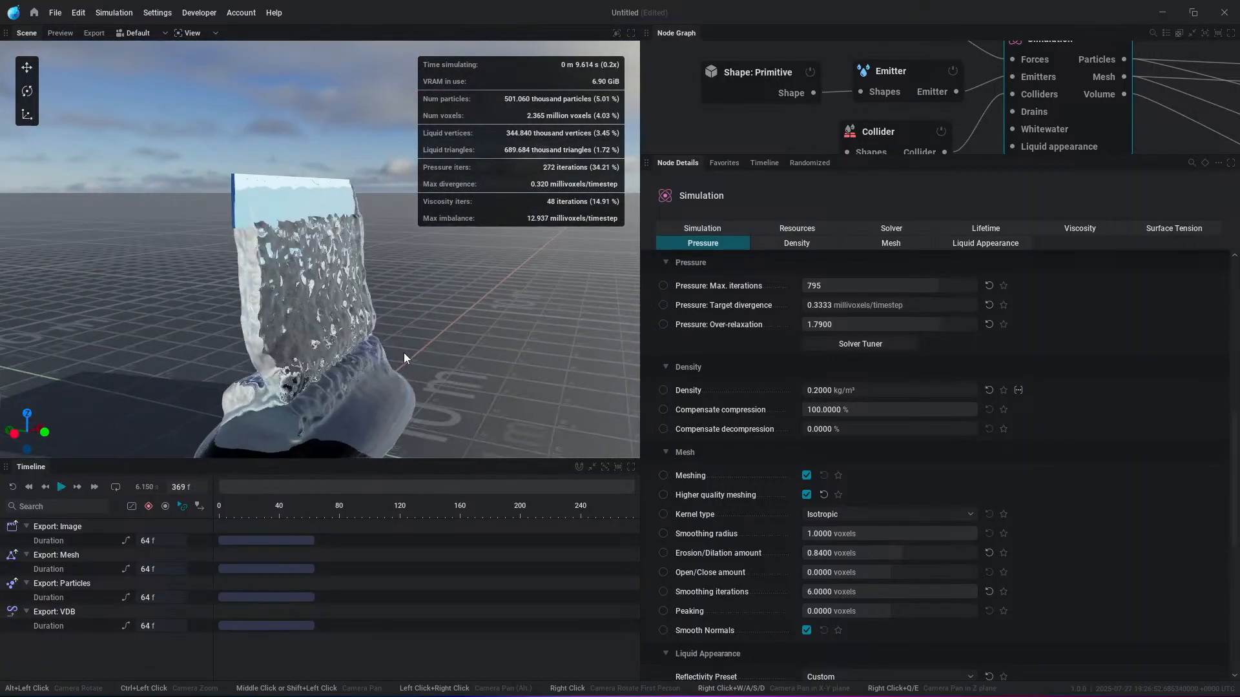
pyautogui.press('space')
# Step: Try the Water, Gold and Iron reflectivity presets on the liquid and finish with Copper
pyautogui.scroll(-4, 847, 465)
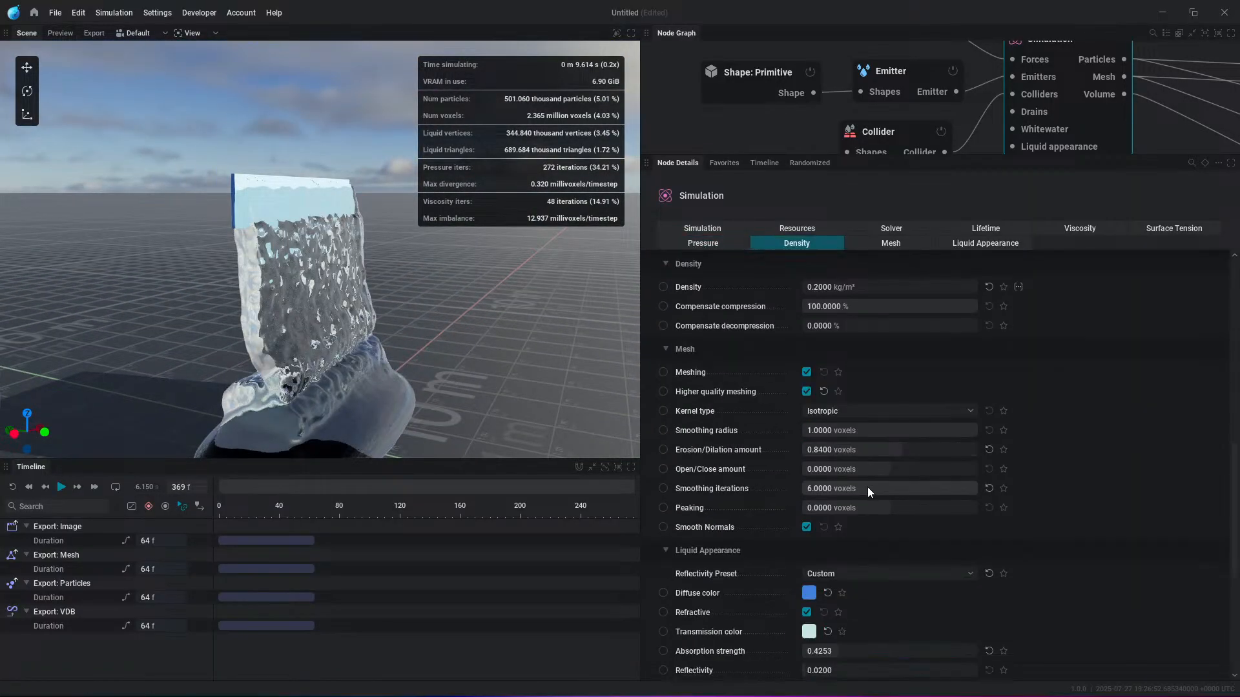
pyautogui.scroll(-2, 828, 507)
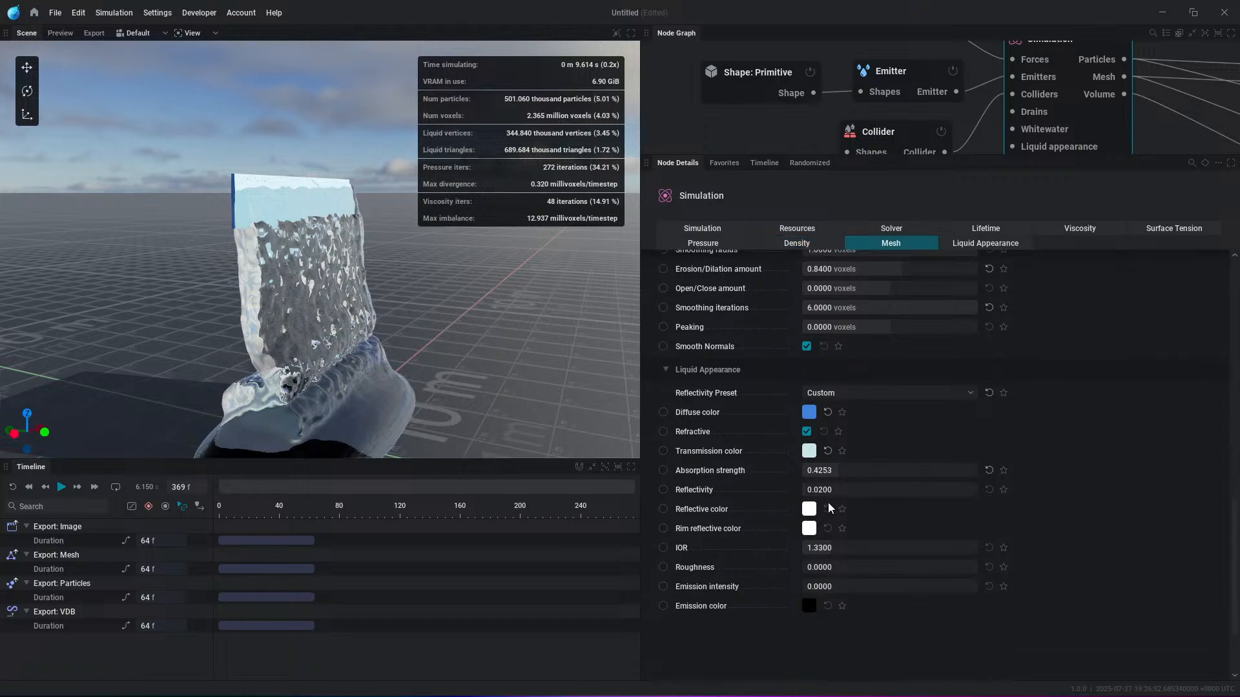
pyautogui.click(838, 397)
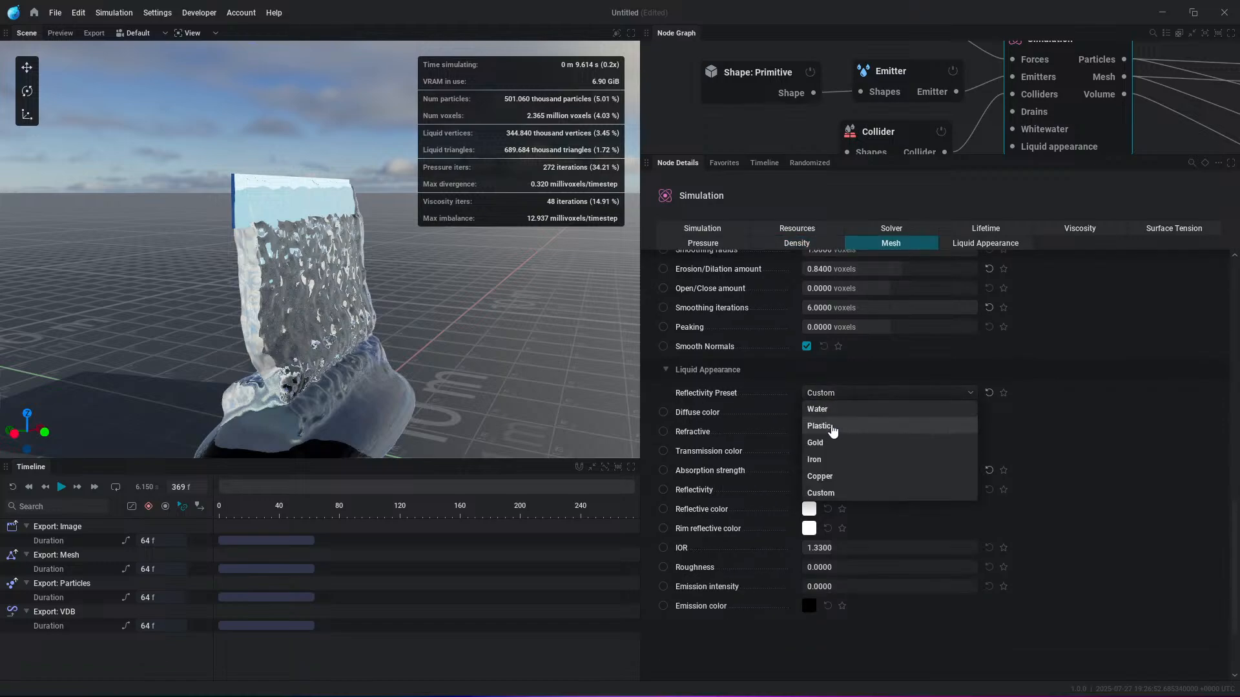
pyautogui.click(840, 411)
pyautogui.click(871, 396)
pyautogui.click(847, 445)
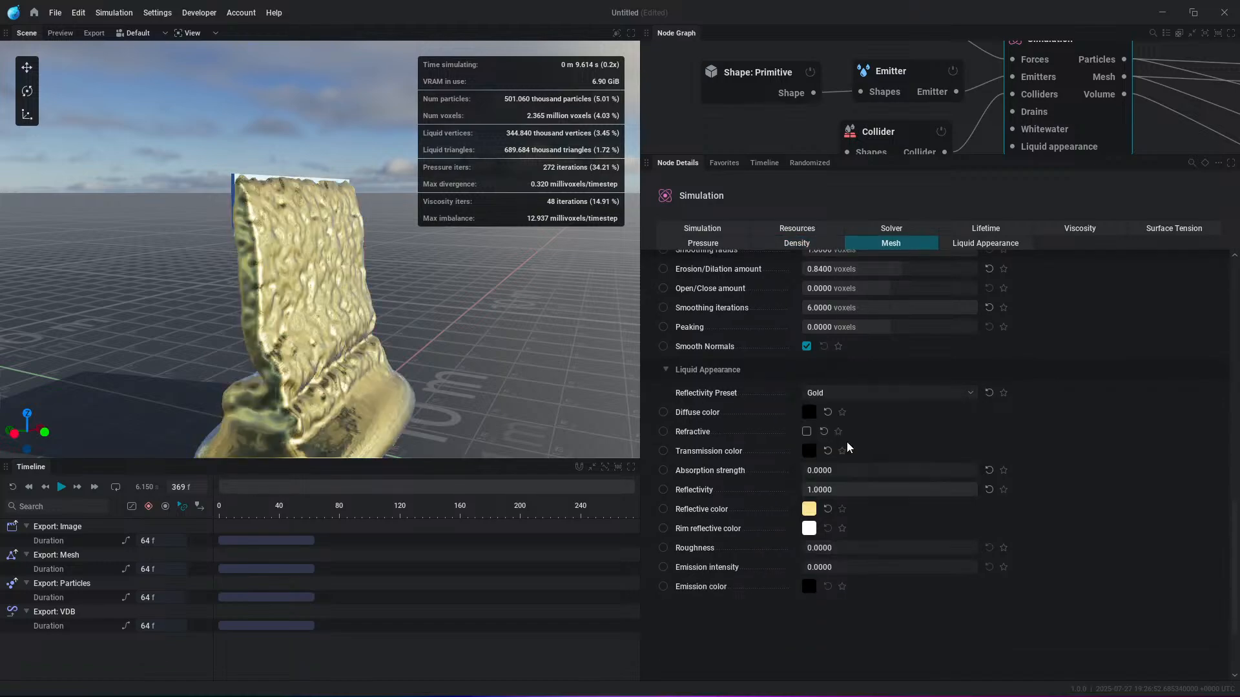
pyautogui.click(865, 397)
pyautogui.click(843, 464)
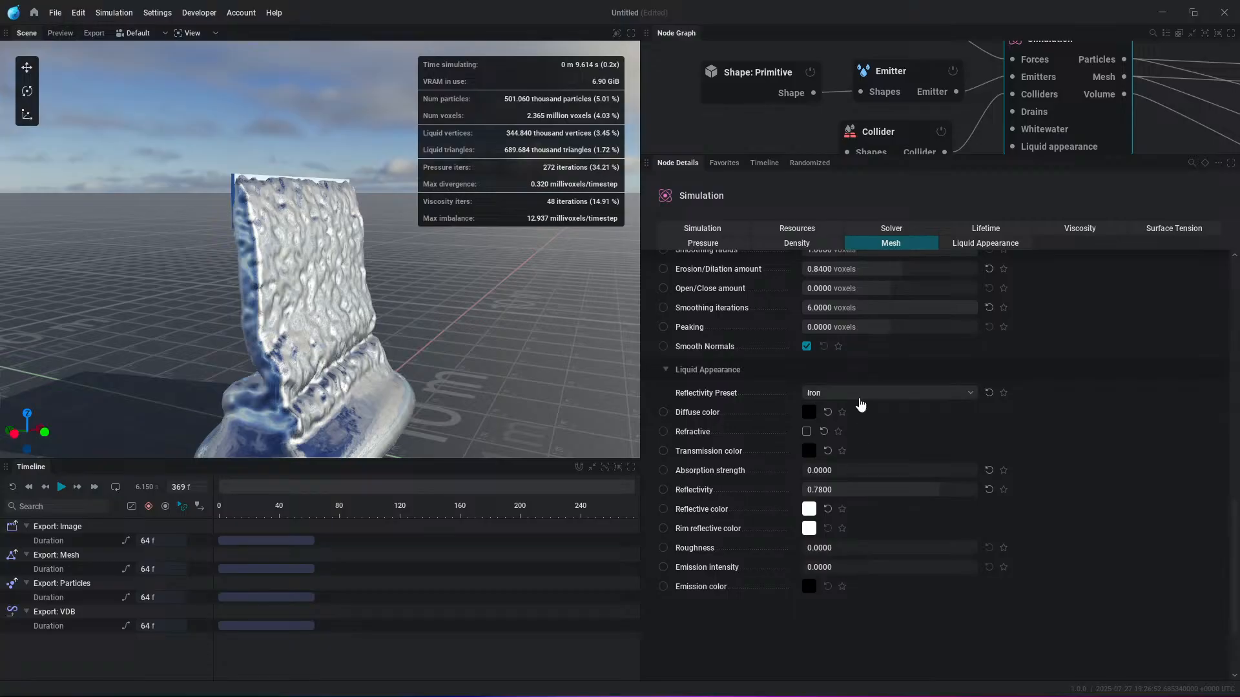
pyautogui.click(860, 397)
pyautogui.click(857, 479)
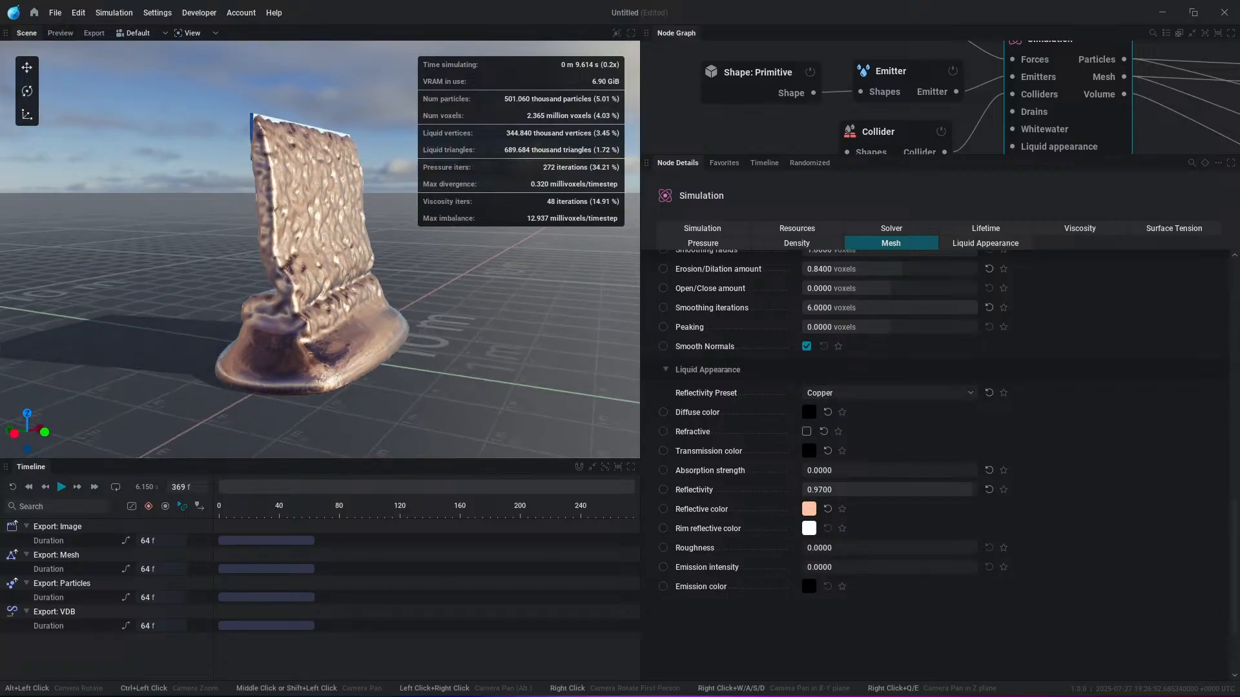
# Step: Resume the simulation, examine the copper liquid from several angles, and pause it
pyautogui.keyDown('alt'); pyautogui.moveTo(303, 310); pyautogui.dragTo(381, 366); pyautogui.keyUp('alt')
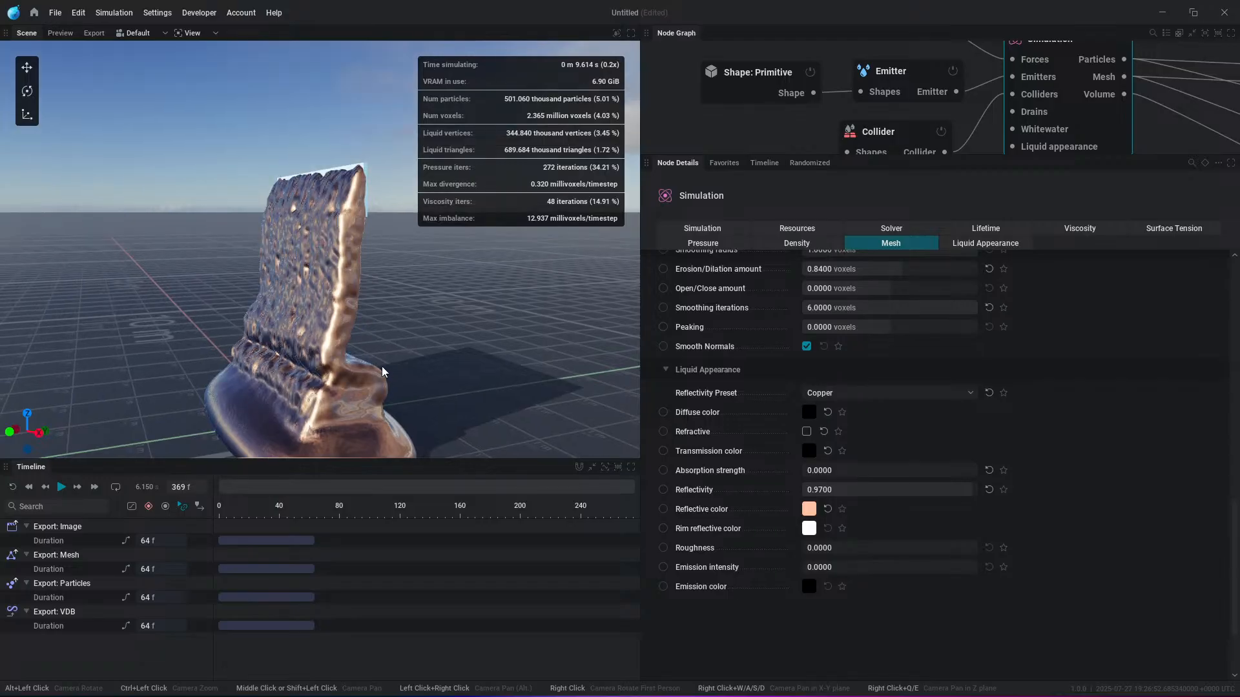
pyautogui.press('space')
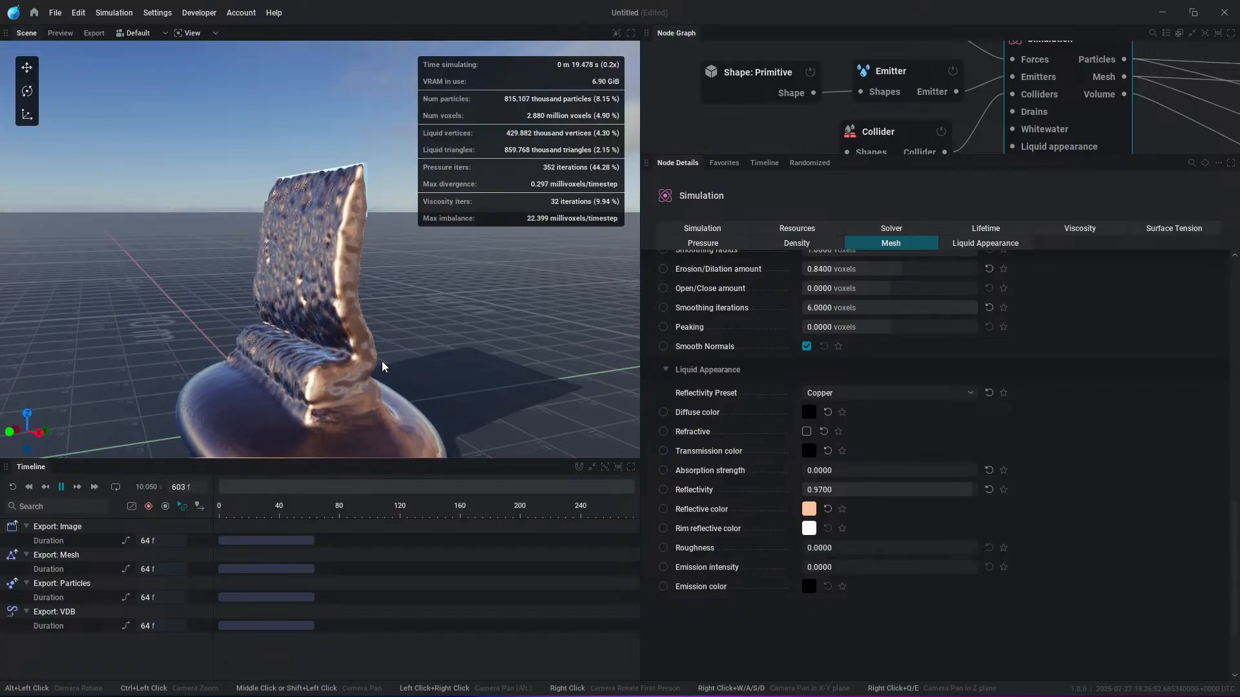
pyautogui.moveTo(296, 306)
pyautogui.keyDown('alt'); pyautogui.mouseDown()
pyautogui.moveTo(337, 313)
pyautogui.moveTo(308, 312)
pyautogui.moveTo(348, 330)
pyautogui.moveTo(280, 319)
pyautogui.mouseUp(); pyautogui.keyUp('alt')
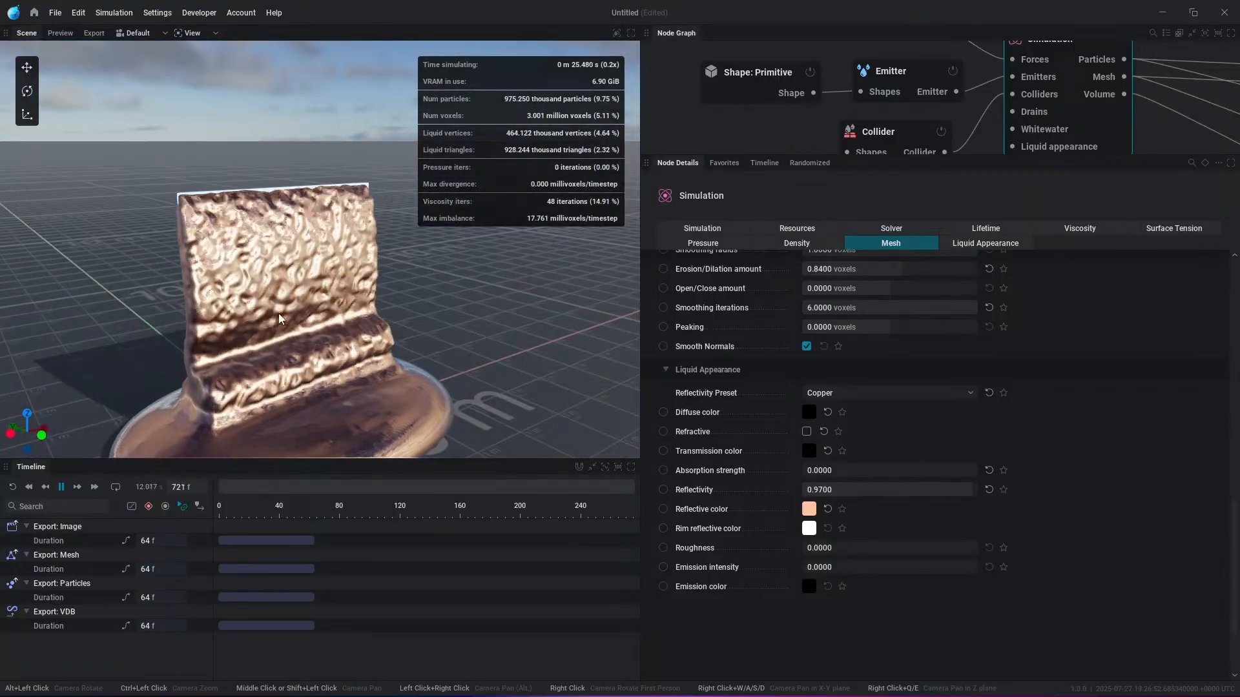
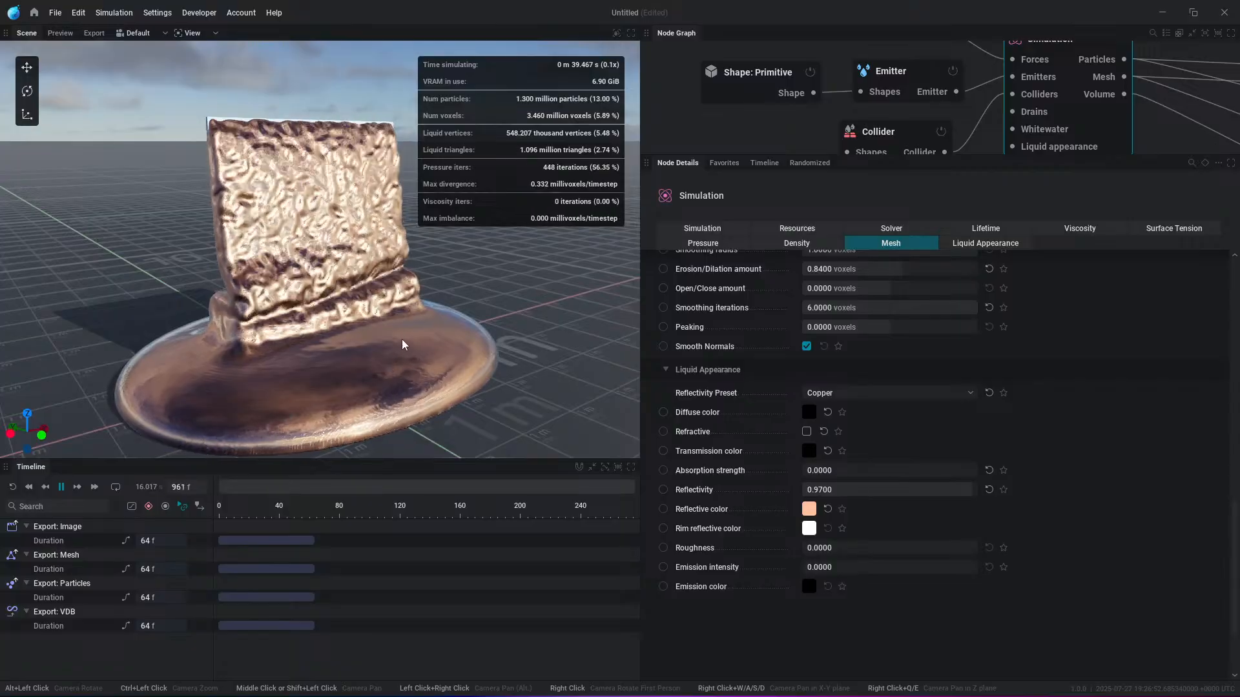
pyautogui.press('space')
pyautogui.scroll(-3, 417, 304)
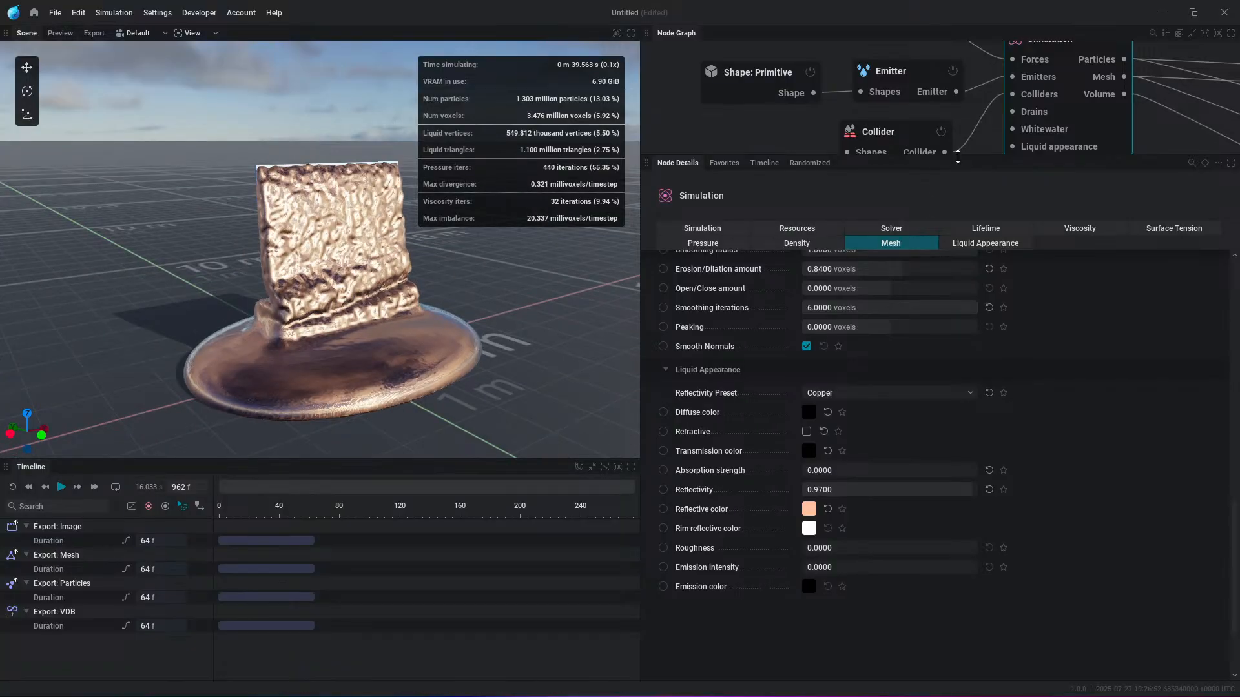
# Step: Replace the Collider node with a new one connected to the Simulation node's Colliders input
pyautogui.moveTo(956, 162); pyautogui.dragTo(955, 386)
pyautogui.moveTo(846, 264); pyautogui.dragTo(766, 278)
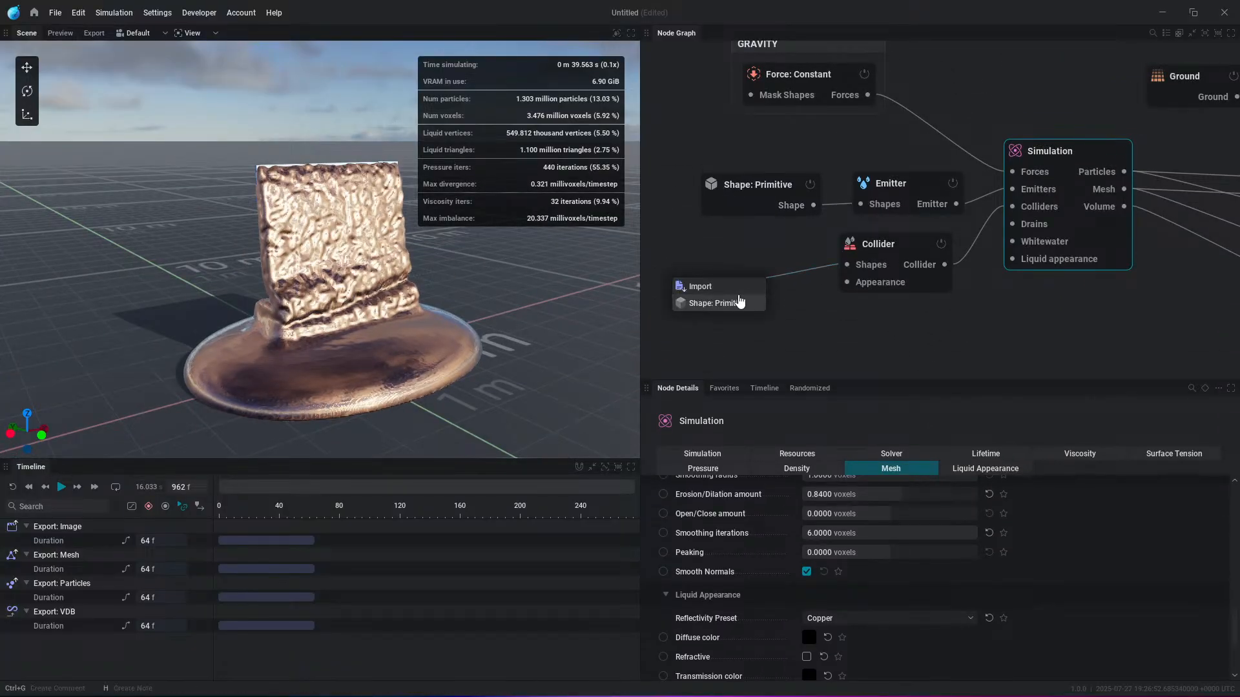
pyautogui.click(801, 212)
pyautogui.moveTo(1001, 241); pyautogui.dragTo(936, 309)
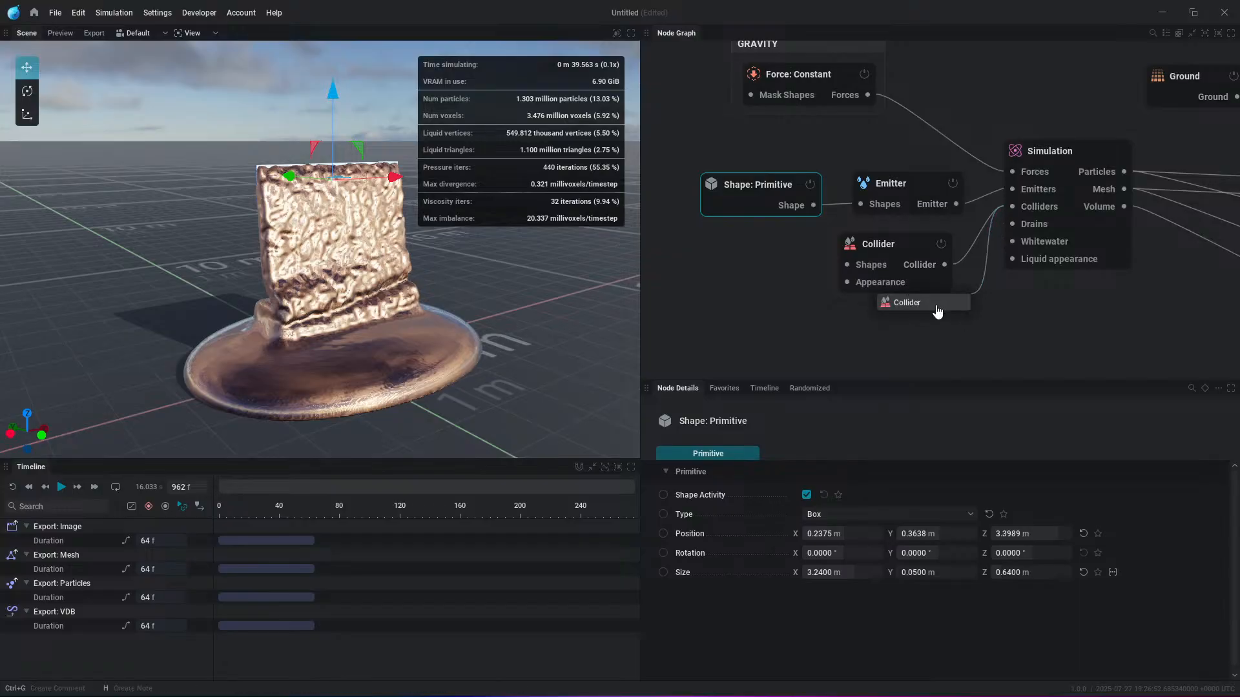
pyautogui.click(938, 306)
pyautogui.press('Delete')
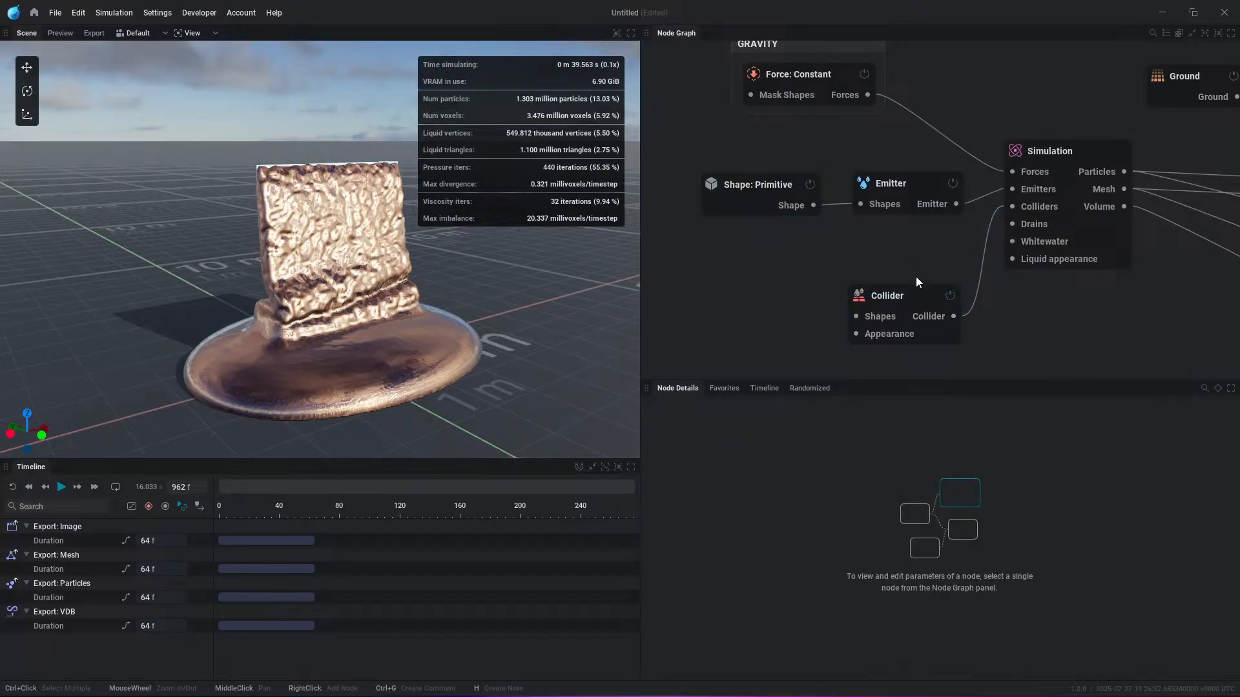
# Step: Add a Shape: Primitive sphere to the Collider's Shapes input and set its radius to 2.31 m
pyautogui.moveTo(857, 315); pyautogui.dragTo(752, 282)
pyautogui.click(697, 302)
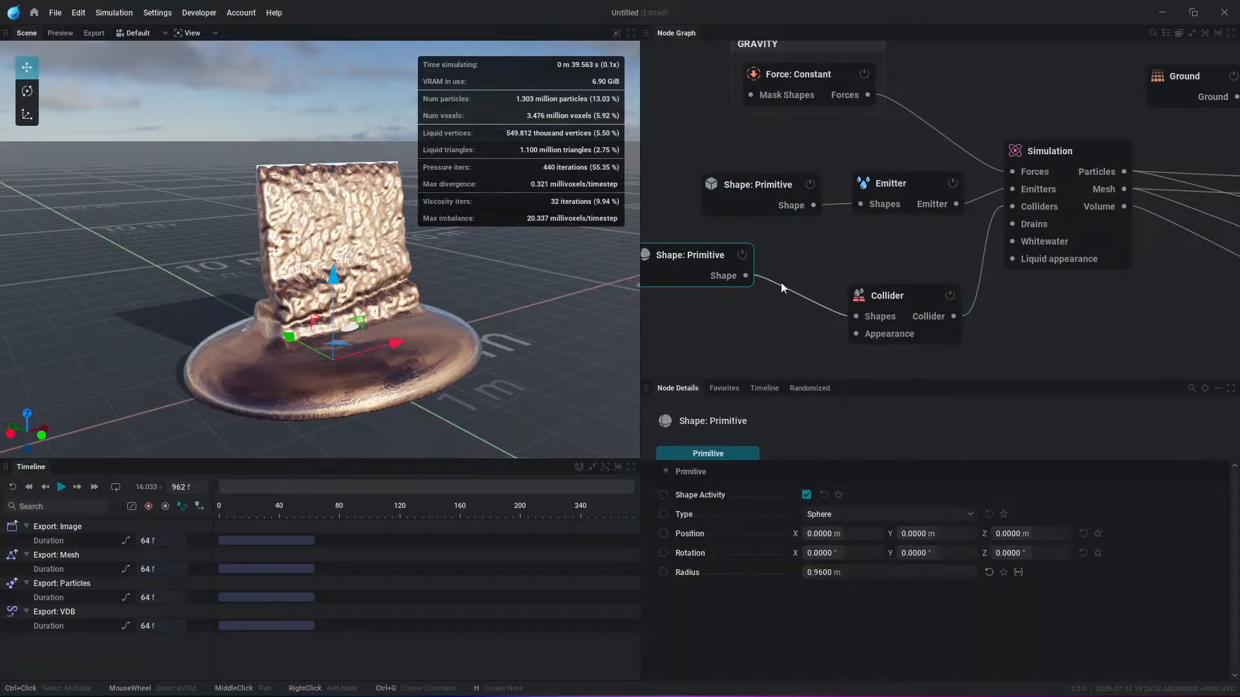
pyautogui.moveTo(913, 297); pyautogui.dragTo(909, 282)
pyautogui.moveTo(744, 288); pyautogui.dragTo(744, 277)
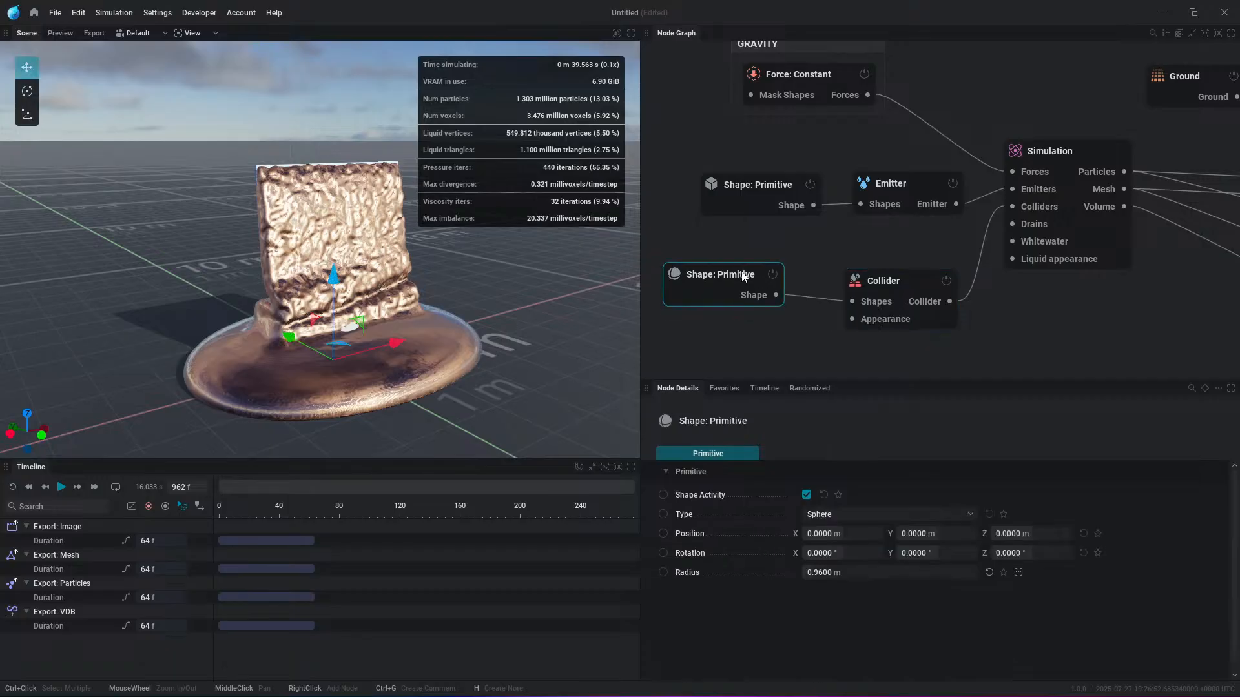
pyautogui.moveTo(842, 569); pyautogui.dragTo(930, 568)
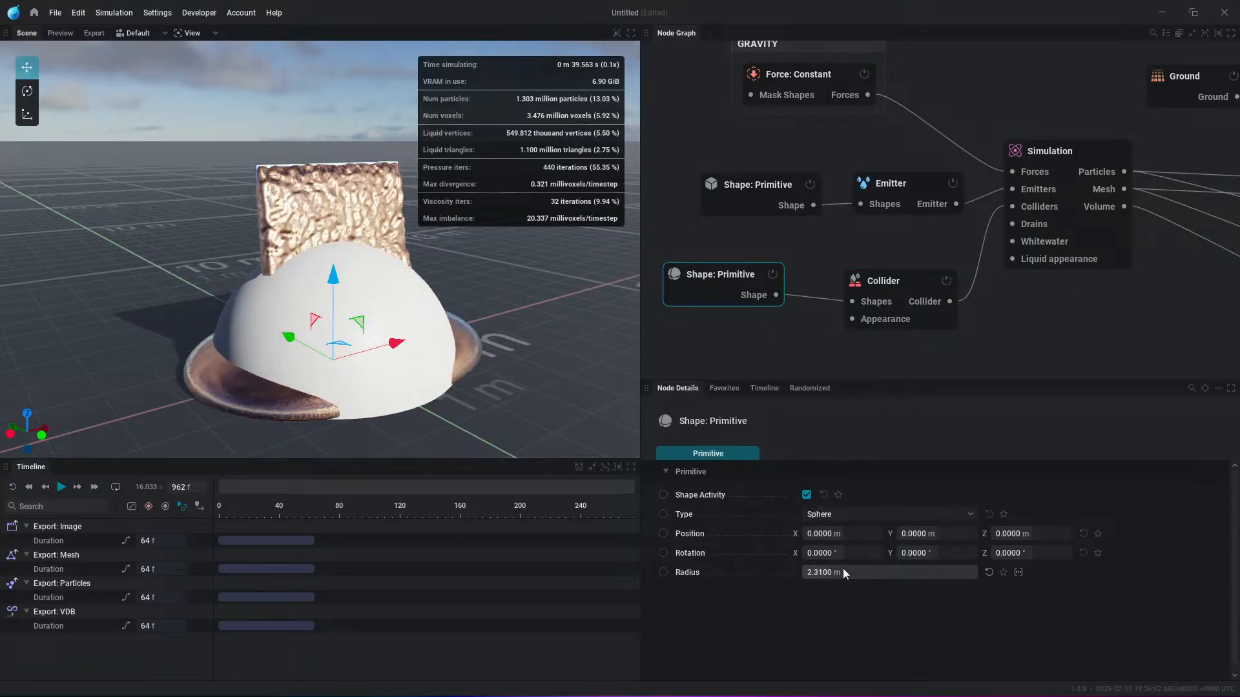
# Step: Replay the simulation from the start and examine how the liquid falls onto the sphere collider
pyautogui.press('r')
pyautogui.click(740, 149)
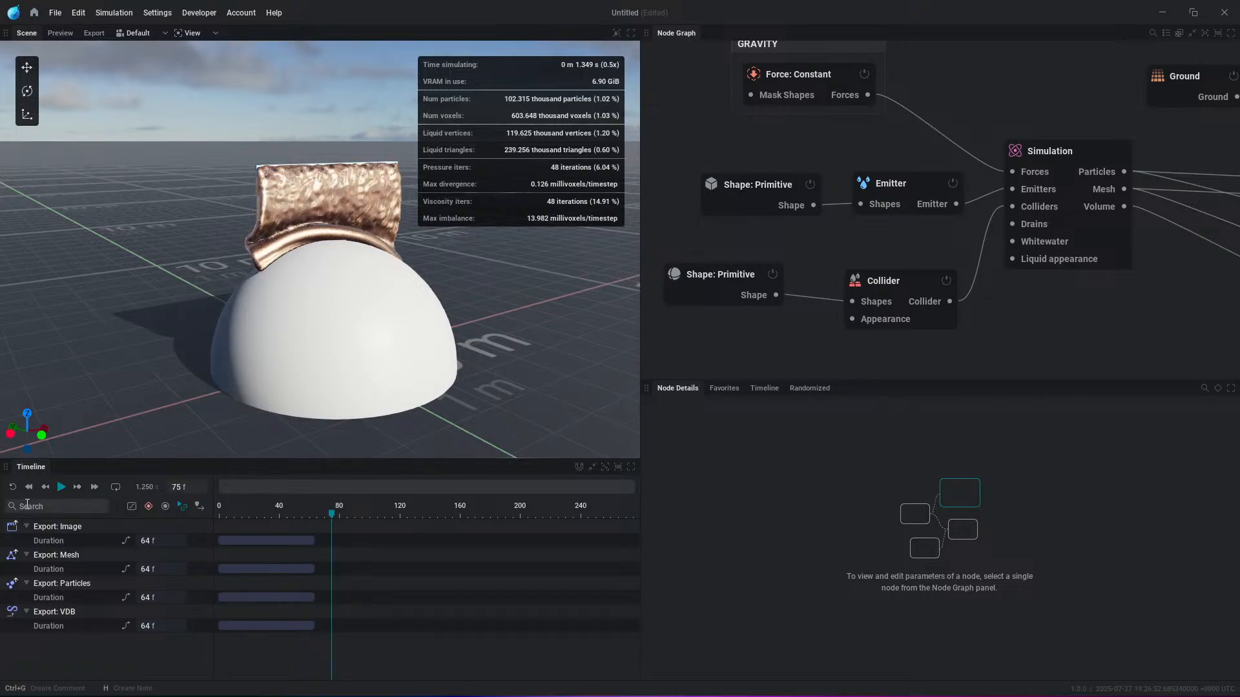
pyautogui.click(12, 487)
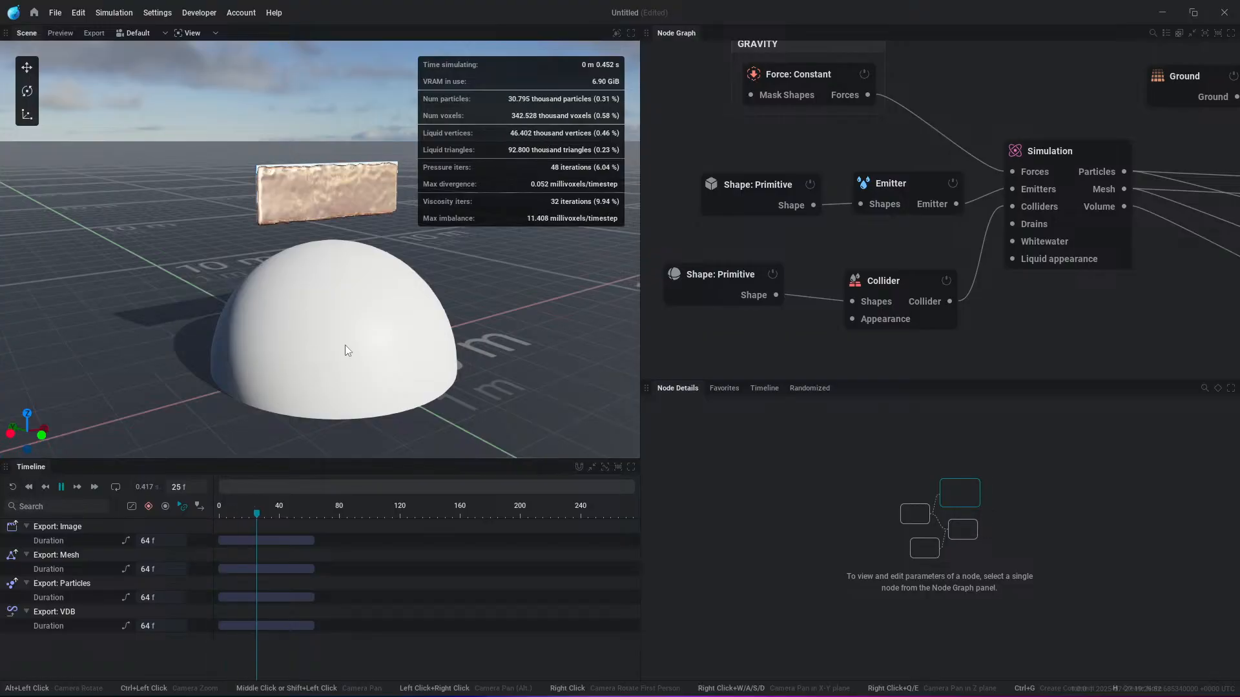
pyautogui.keyDown('alt'); pyautogui.moveTo(359, 371); pyautogui.dragTo(504, 333); pyautogui.keyUp('alt')
# Step: Move the collider sphere through the flowing liquid in two runs, ending at Y -1.7559 m and Z 1.5198 m
pyautogui.click(684, 278)
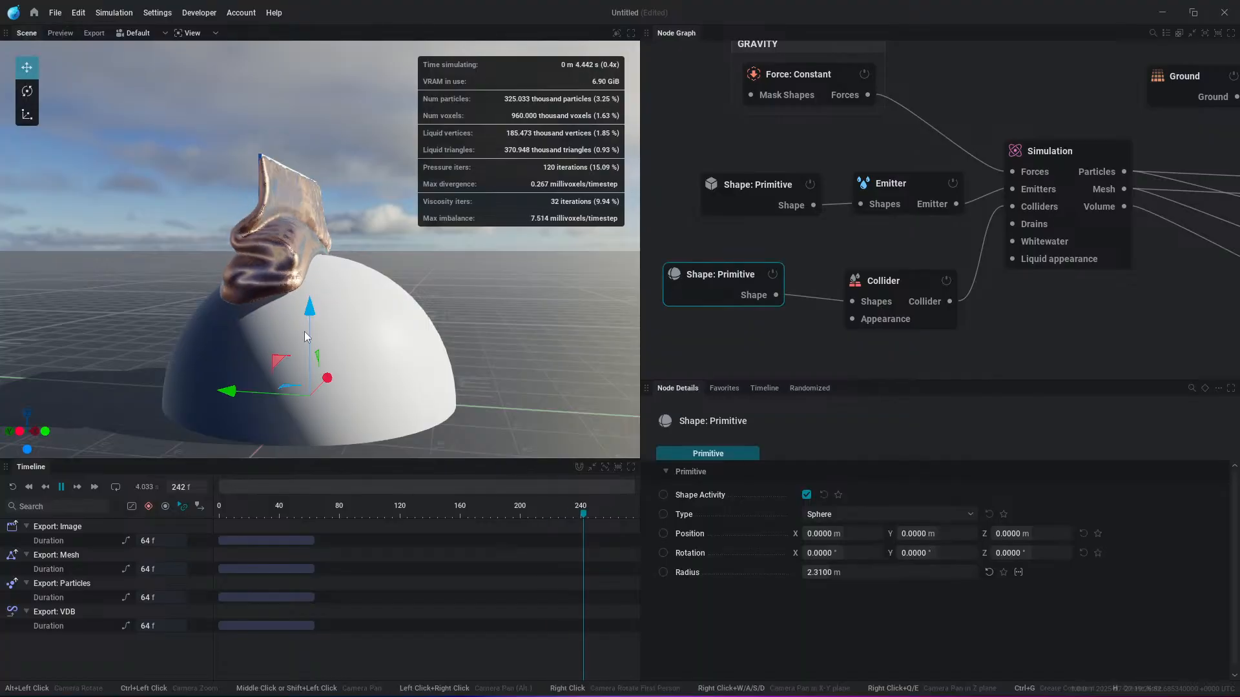
pyautogui.moveTo(270, 371); pyautogui.dragTo(234, 368)
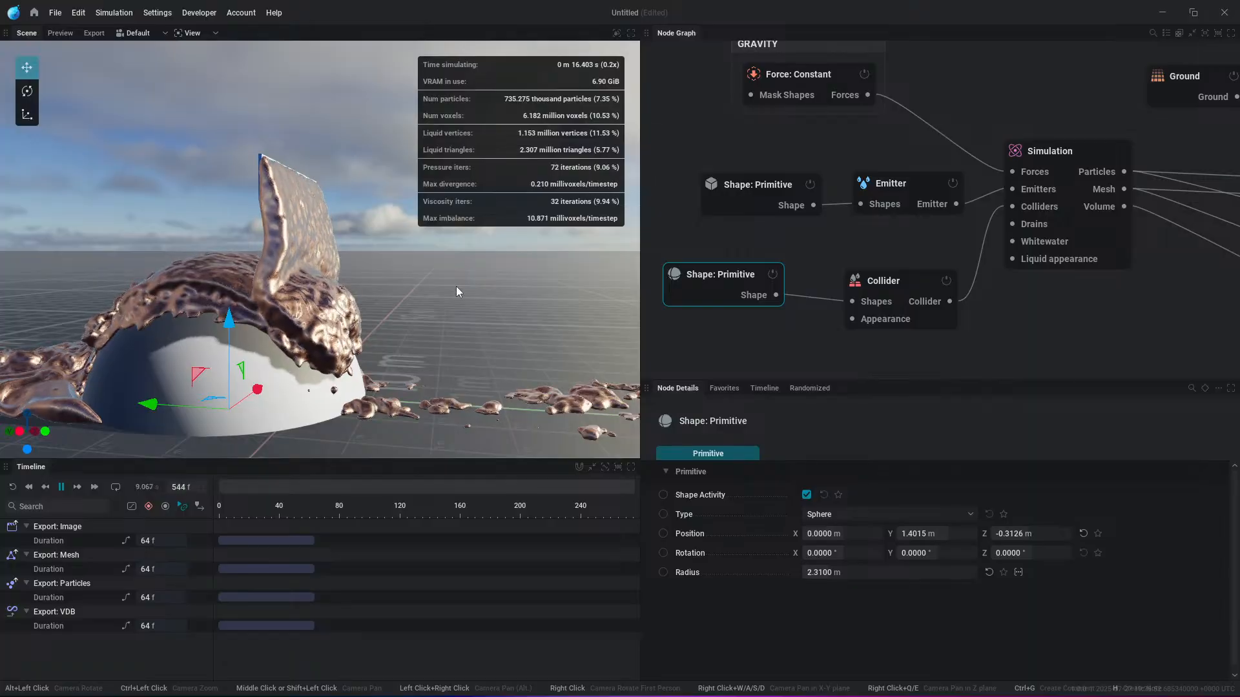
pyautogui.press('r')
pyautogui.keyDown('alt'); pyautogui.moveTo(387, 337); pyautogui.dragTo(440, 350); pyautogui.keyUp('alt')
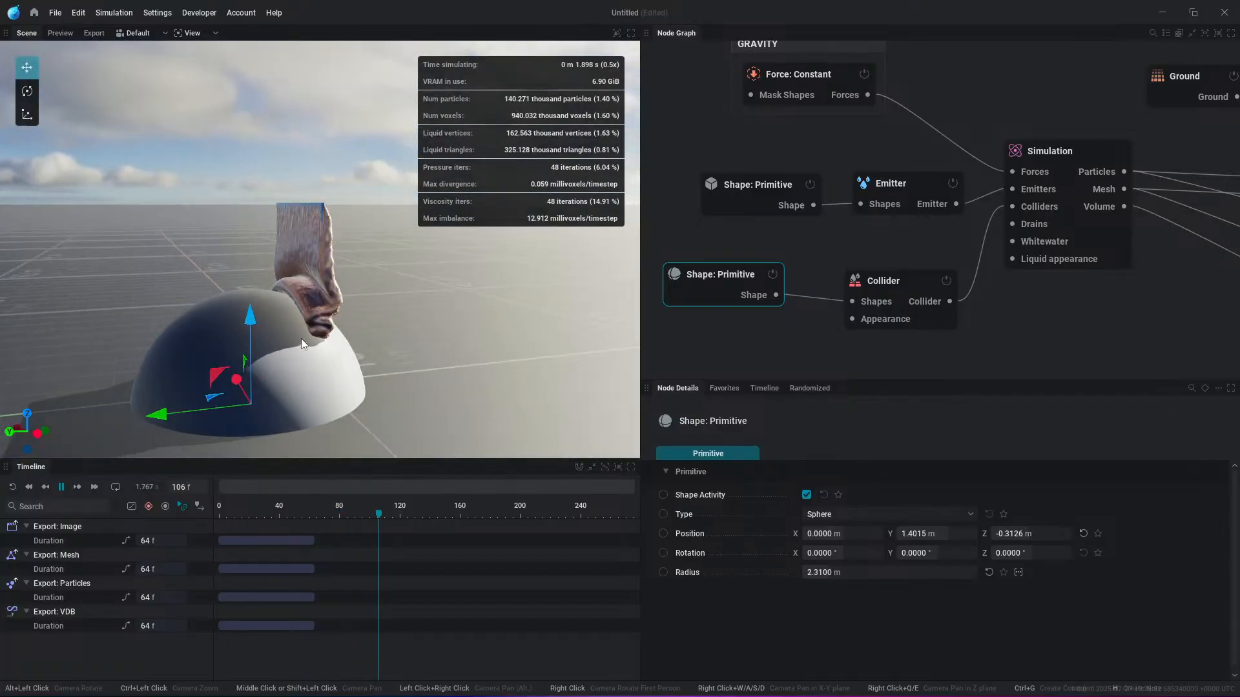
pyautogui.moveTo(210, 373); pyautogui.dragTo(365, 275)
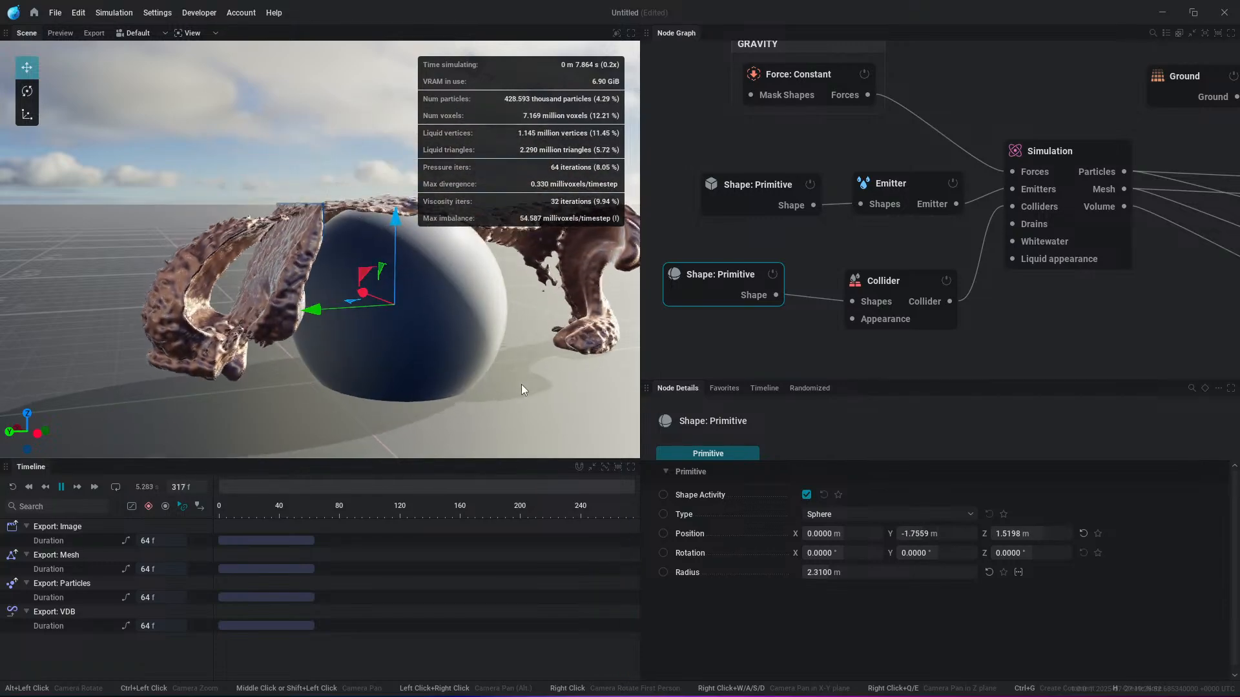
# Step: Set the Emitter's Stickiness to 100% and replay the simulation from the start
pyautogui.click(874, 205)
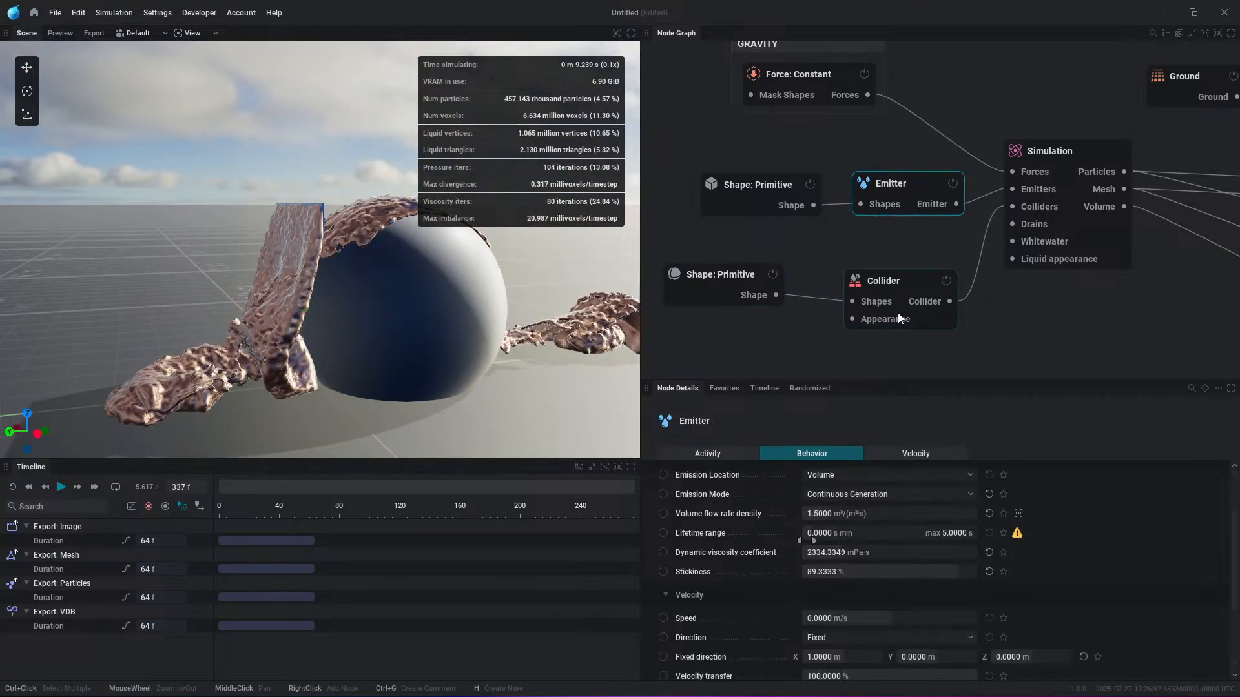
pyautogui.press('space')
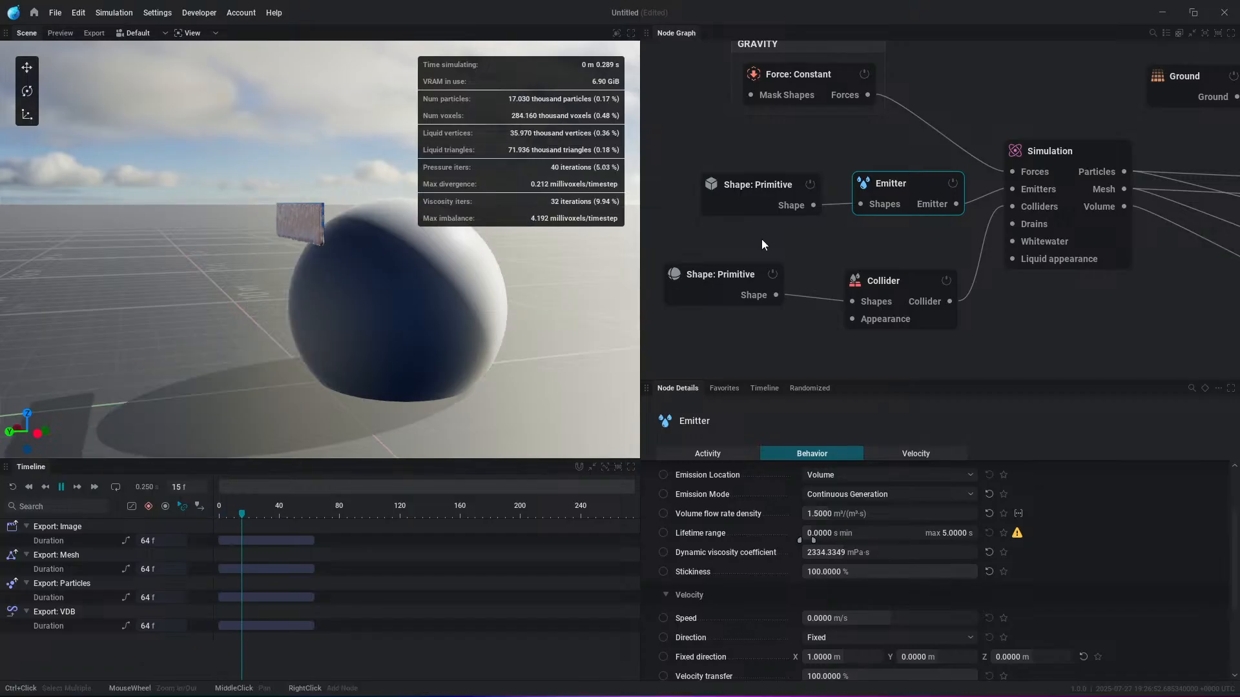
# Step: Move the collider sphere to Y 2.5719 m and Z 2.0846 m while the sticky liquid flows, then select the Collider node
pyautogui.click(722, 284)
pyautogui.moveTo(365, 277); pyautogui.dragTo(161, 261)
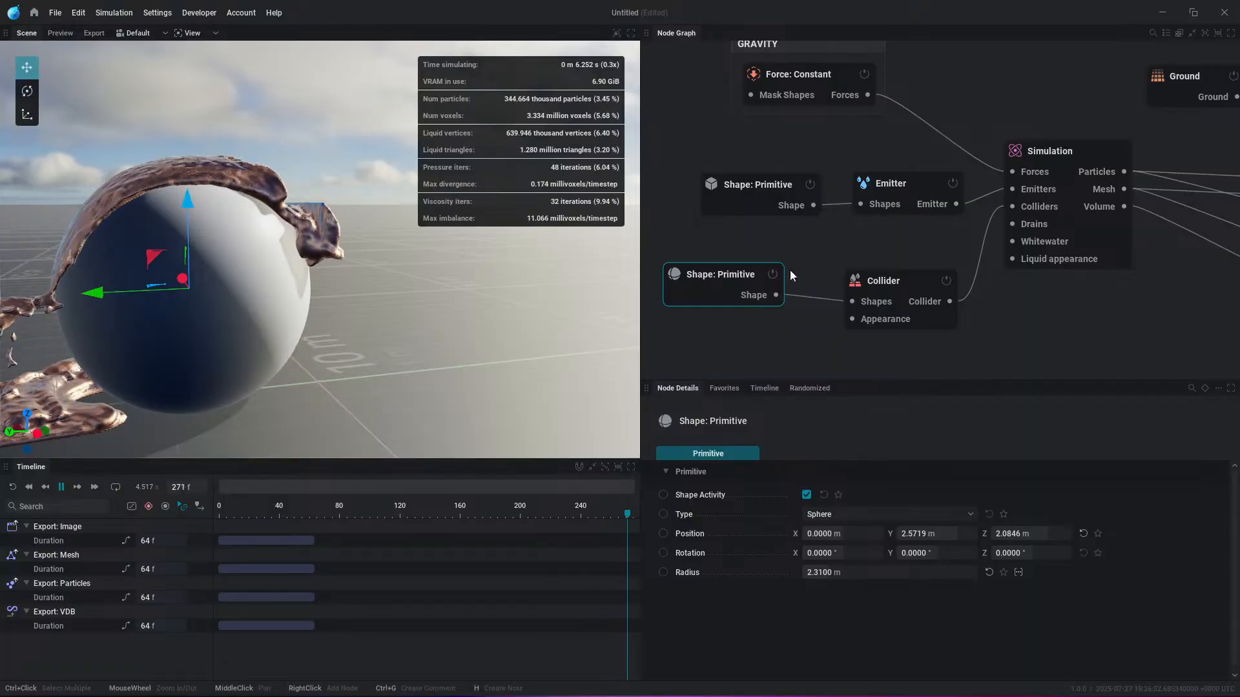
pyautogui.click(923, 284)
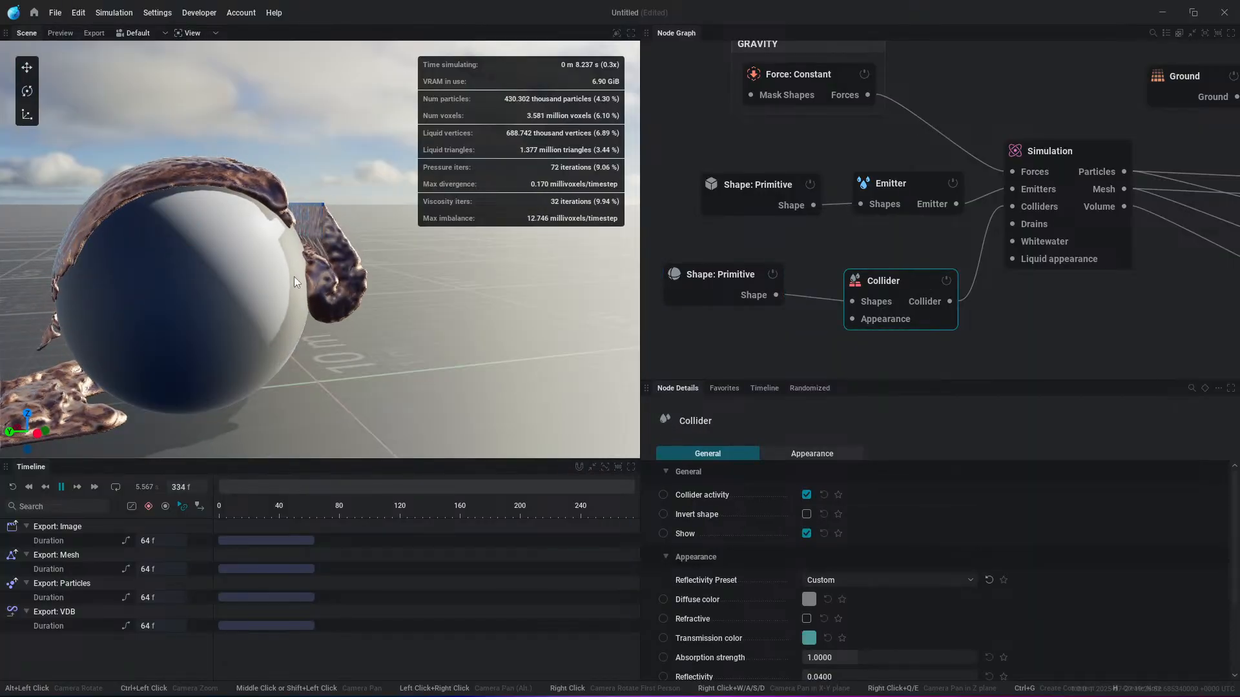
# Step: Examine from several angles how the sticky liquid clings to the sphere and pools on the ground
pyautogui.keyDown('alt'); pyautogui.moveTo(483, 357); pyautogui.dragTo(319, 249); pyautogui.keyUp('alt')
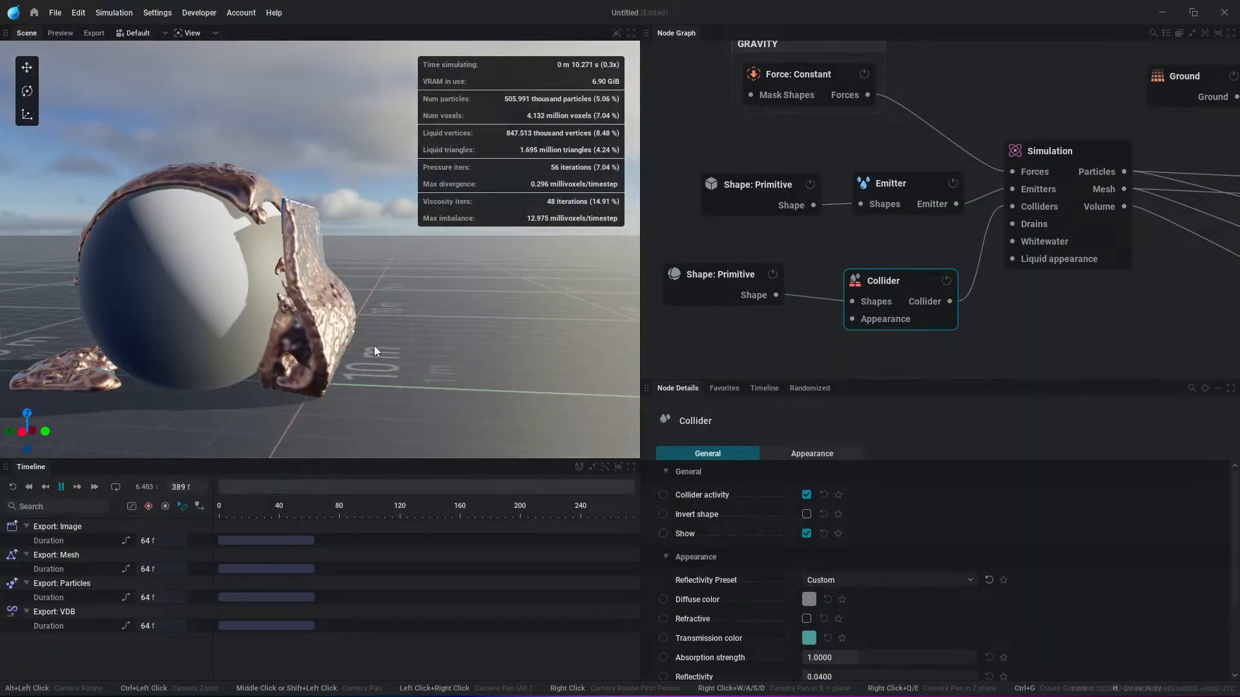
pyautogui.keyDown('alt'); pyautogui.moveTo(374, 346); pyautogui.dragTo(295, 313); pyautogui.keyUp('alt')
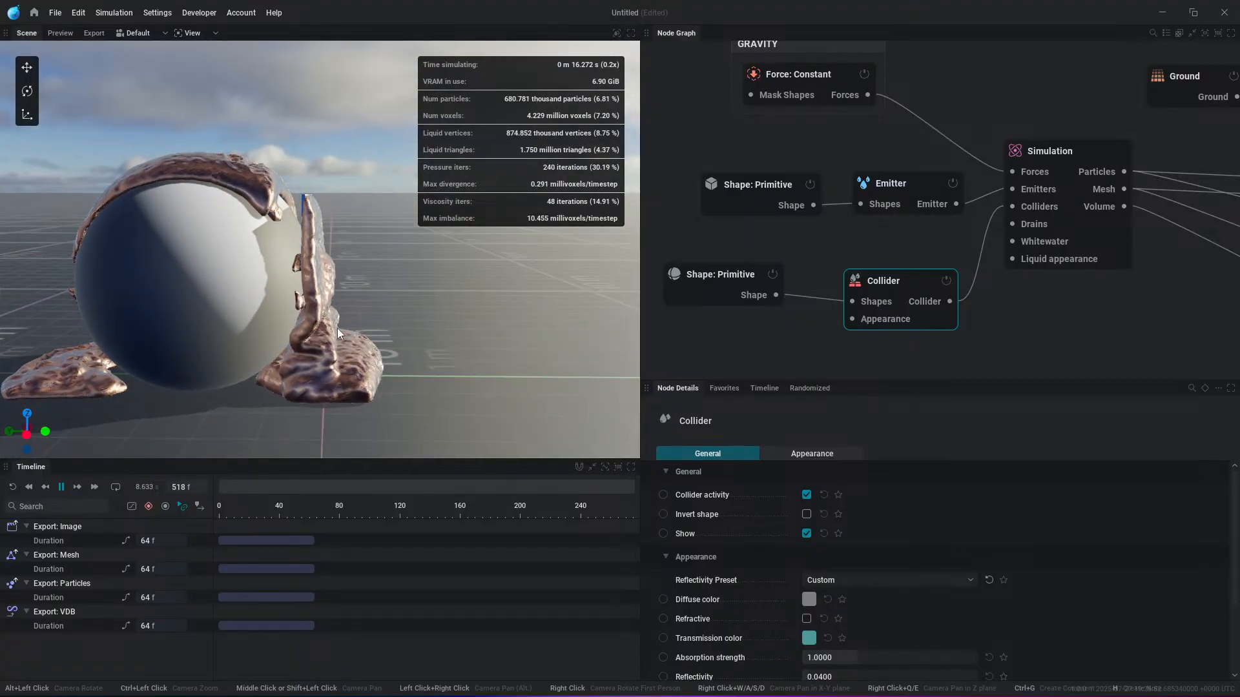
pyautogui.keyDown('alt'); pyautogui.moveTo(428, 330); pyautogui.dragTo(268, 381); pyautogui.keyUp('alt')
pyautogui.click(889, 188)
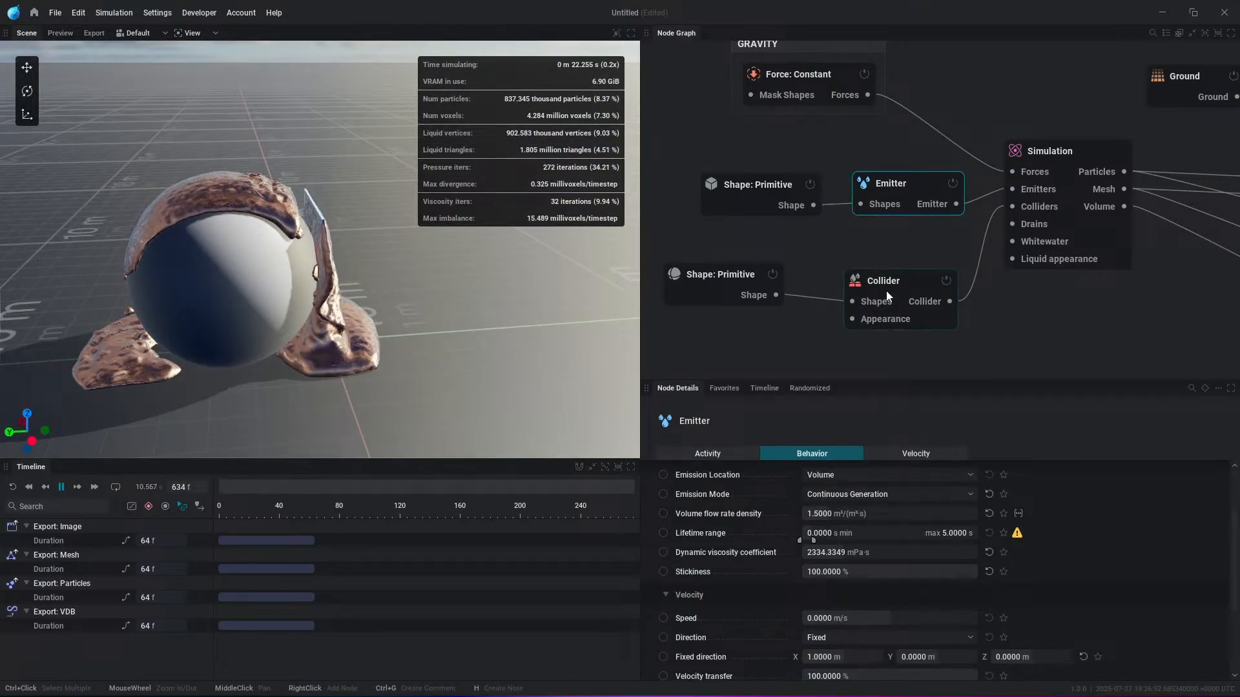
pyautogui.moveTo(886, 290); pyautogui.dragTo(867, 288)
pyautogui.click(915, 189)
pyautogui.keyDown('alt'); pyautogui.moveTo(483, 347); pyautogui.dragTo(474, 338); pyautogui.keyUp('alt')
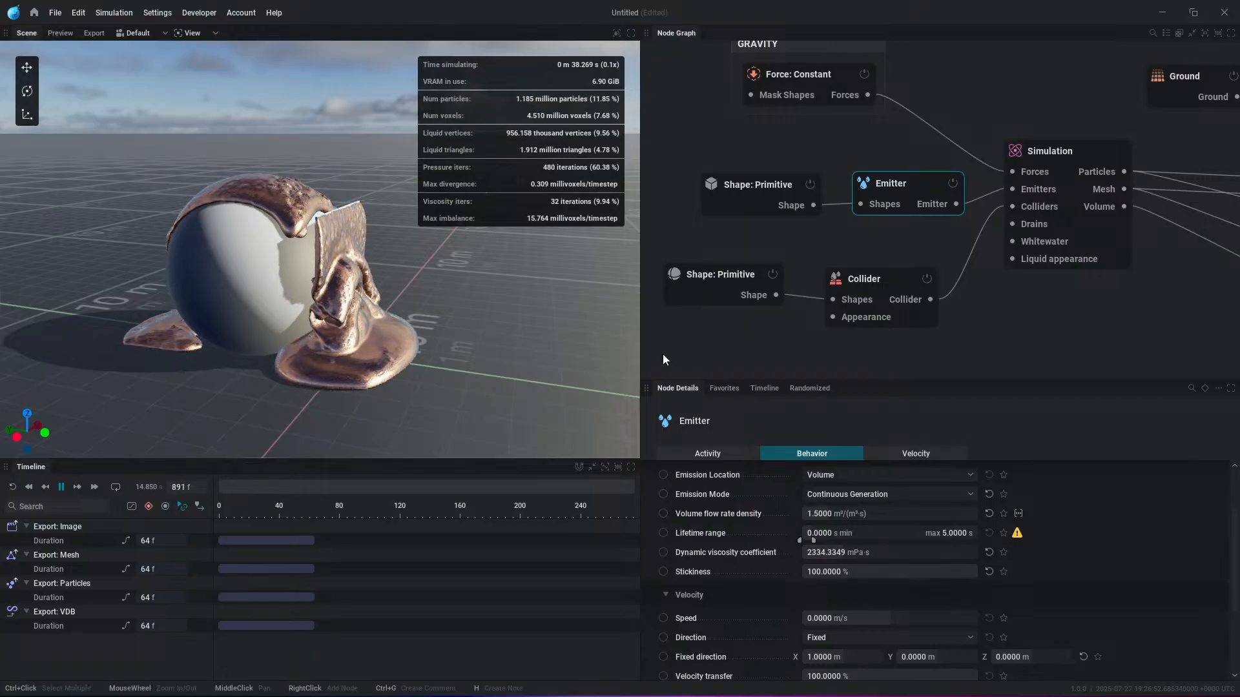
pyautogui.keyDown('alt'); pyautogui.moveTo(443, 262); pyautogui.dragTo(470, 350); pyautogui.keyUp('alt')
pyautogui.scroll(3, 402, 266)
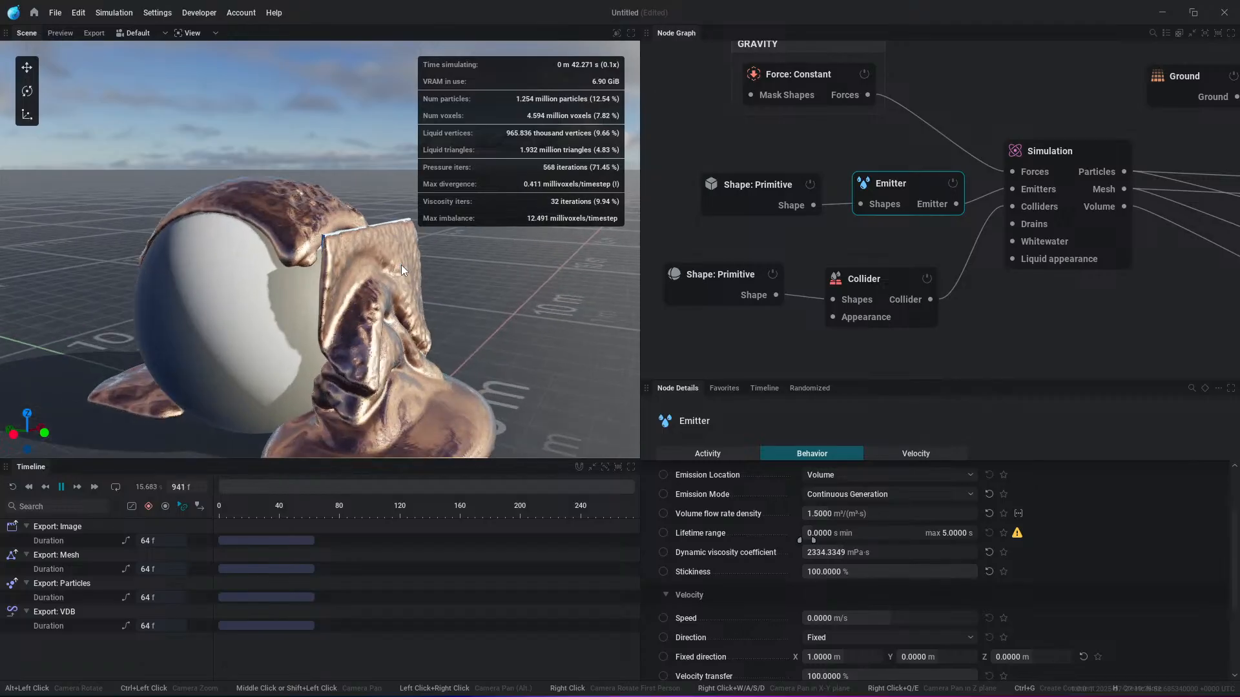
pyautogui.keyDown('alt'); pyautogui.moveTo(394, 274); pyautogui.dragTo(458, 323); pyautogui.keyUp('alt')
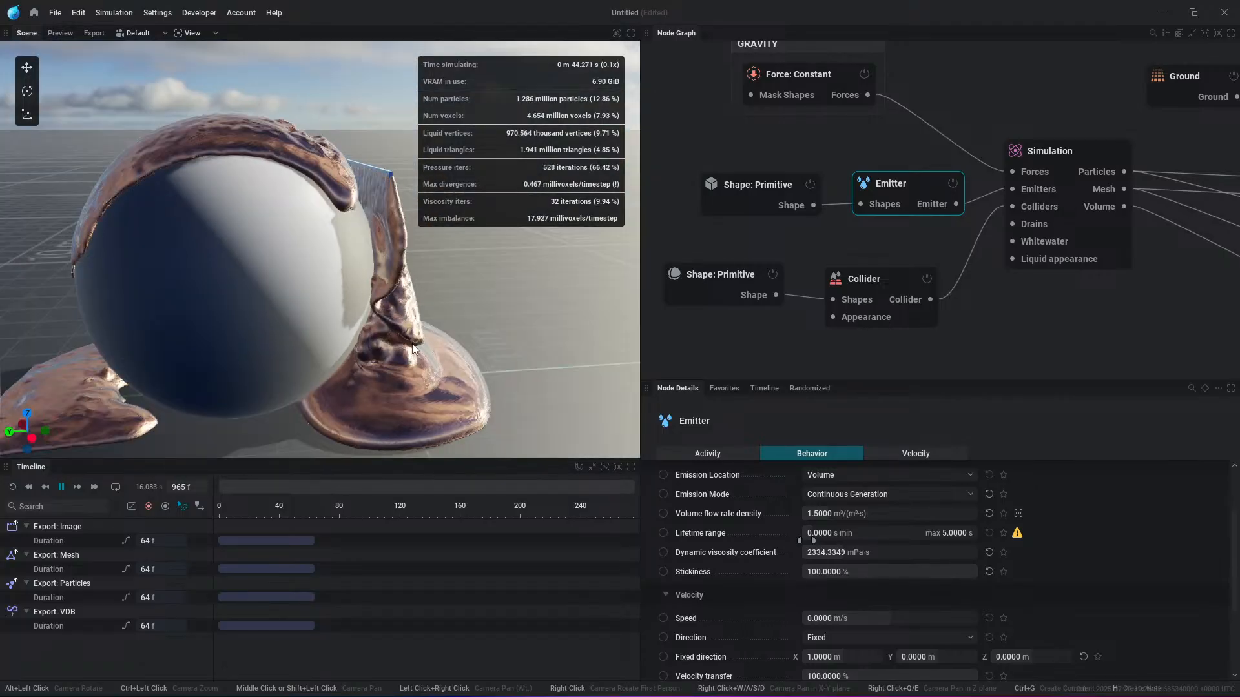
pyautogui.moveTo(471, 295); pyautogui.dragTo(452, 323, button='middle')
# Step: Set the Emitter's dynamic viscosity coefficient to 10000 mPa·s and replay the simulation from the start
pyautogui.press('r')
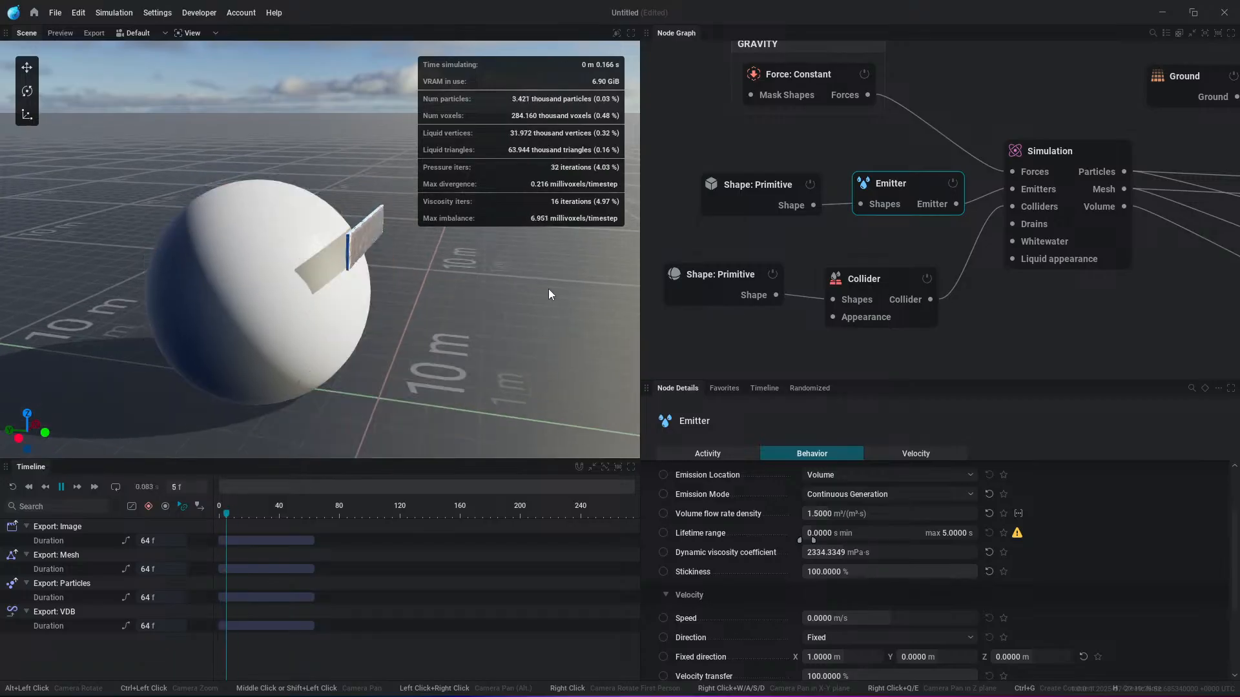
pyautogui.moveTo(890, 183); pyautogui.dragTo(887, 166)
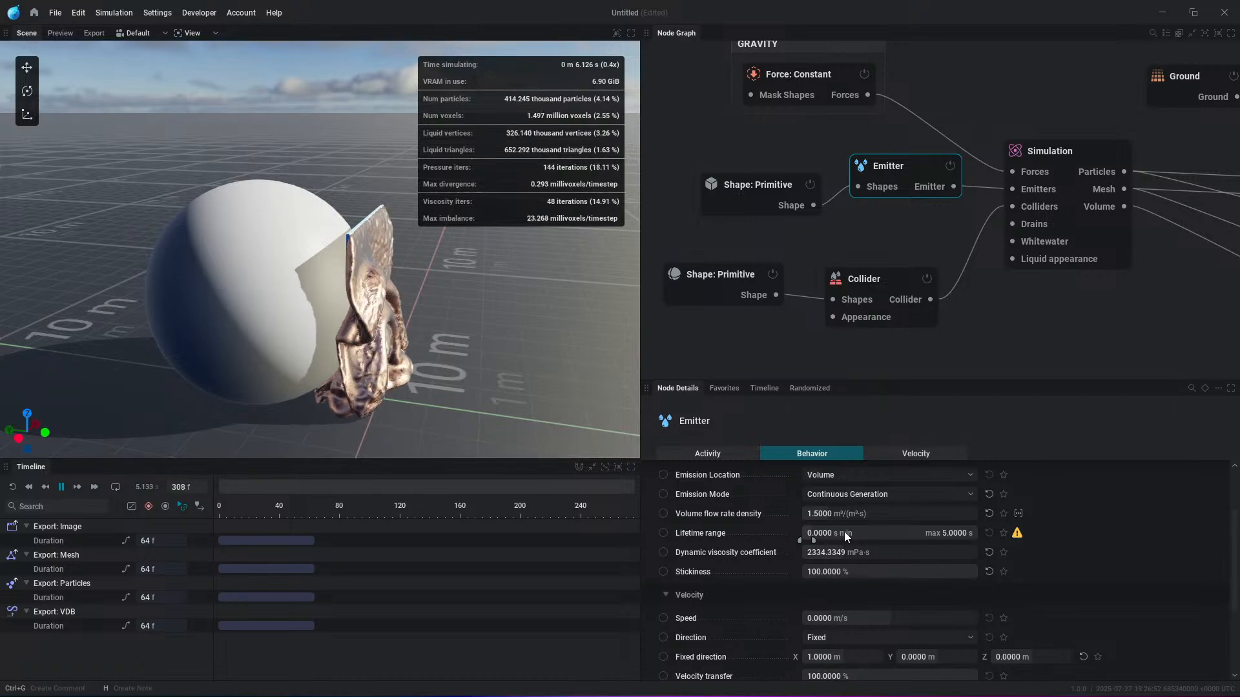
pyautogui.press('space')
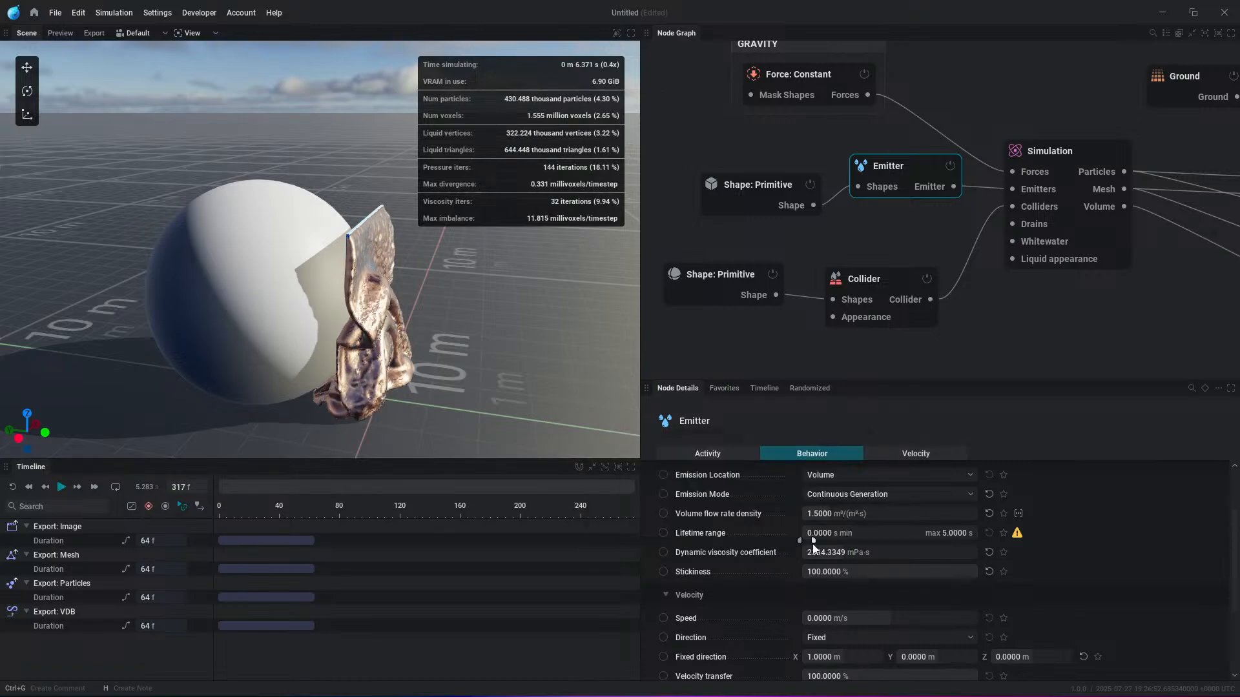
pyautogui.press('r')
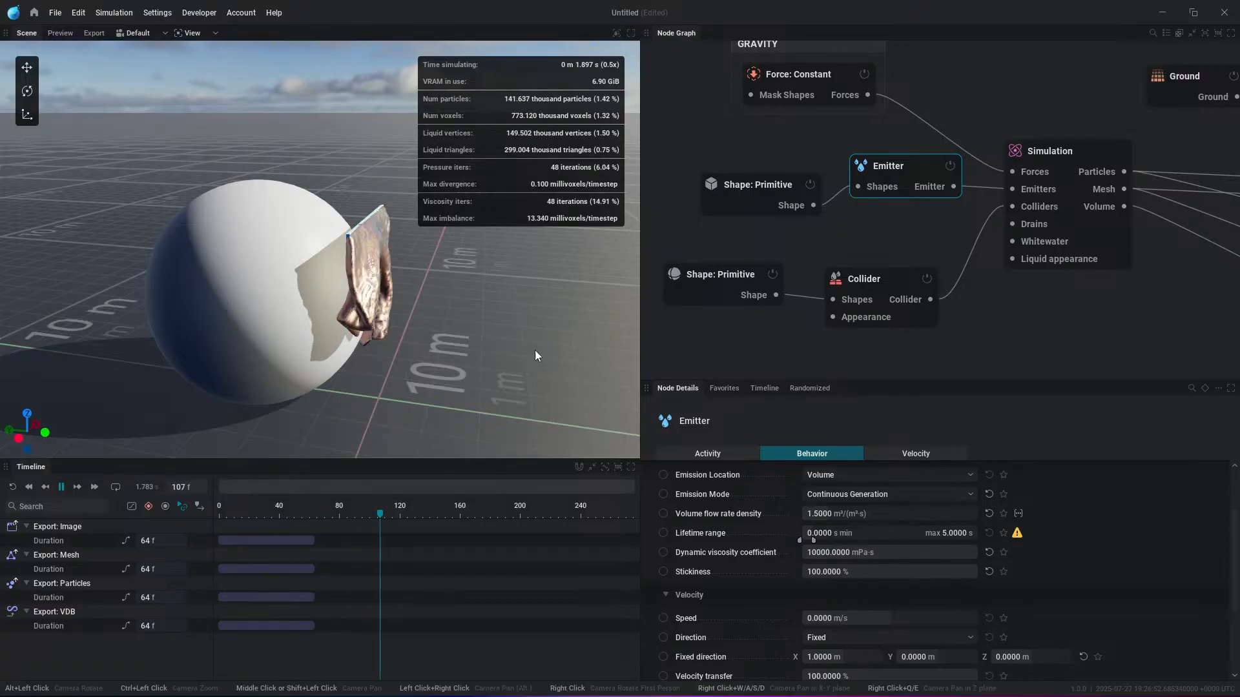
# Step: Set the Emitter's dynamic viscosity coefficient to 100000 mPa·s, then replay and inspect how the liquid folds against the sphere
pyautogui.click(829, 556)
pyautogui.click(829, 554)
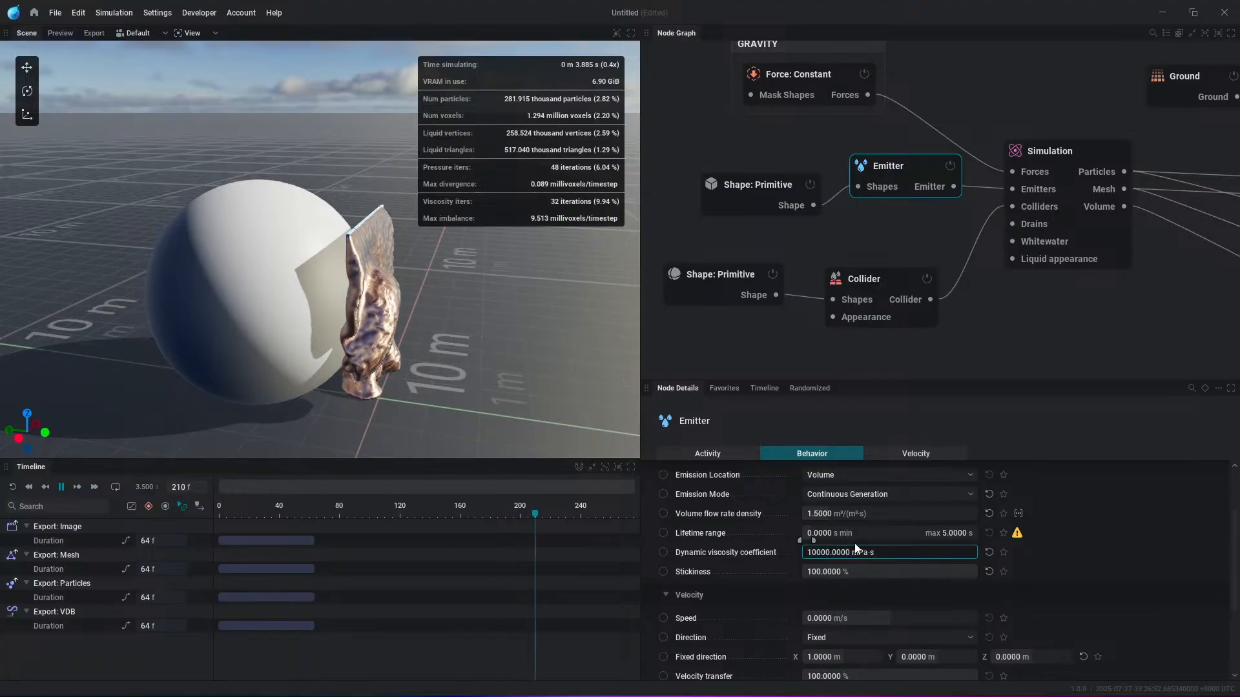
pyautogui.write('0')
pyautogui.press('Return')
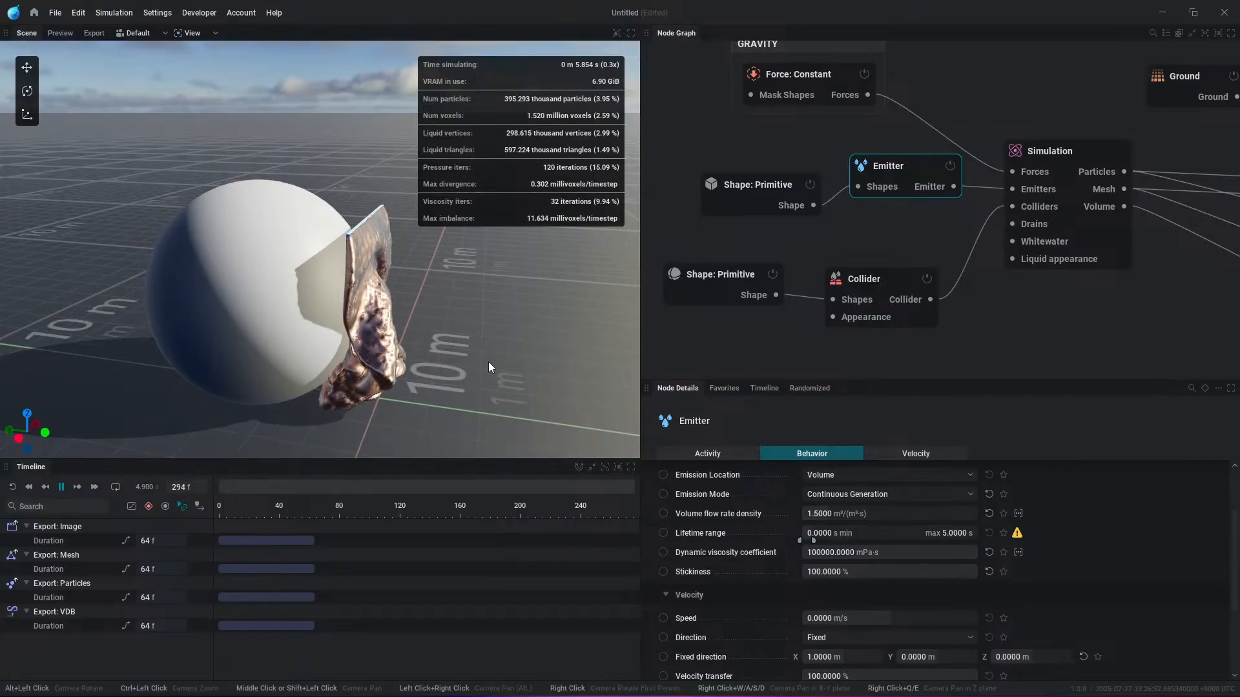
pyautogui.press('r')
pyautogui.keyDown('alt'); pyautogui.moveTo(498, 311); pyautogui.dragTo(480, 320); pyautogui.keyUp('alt')
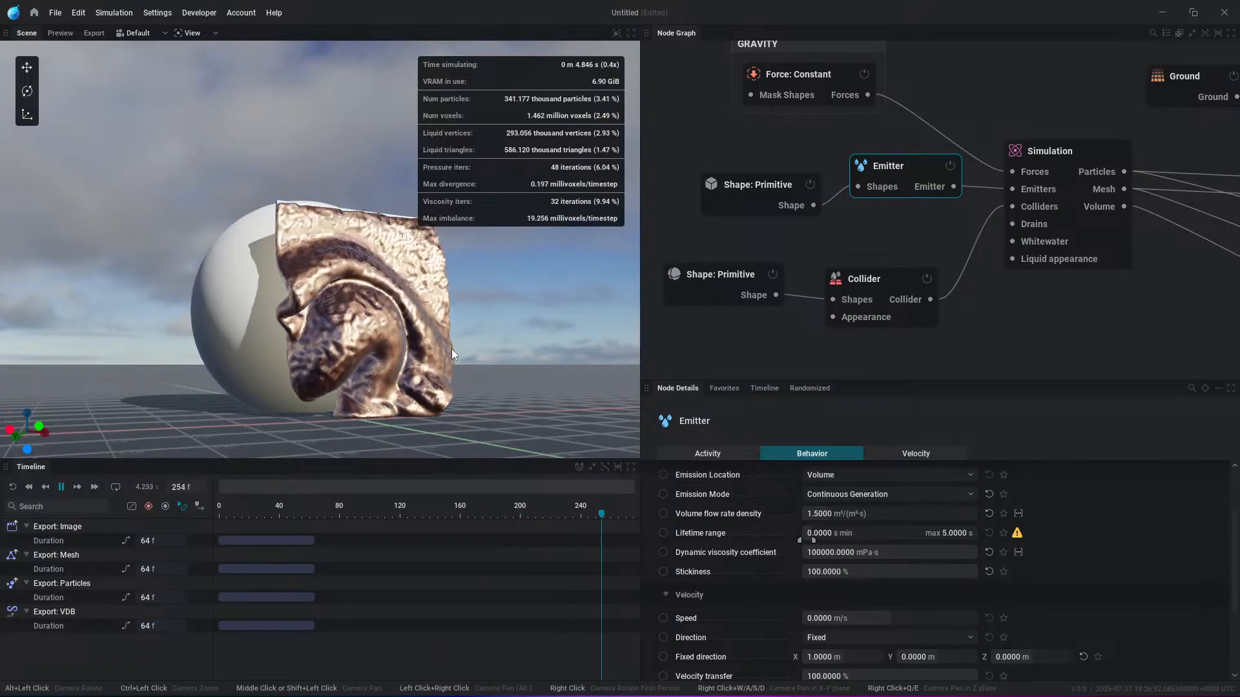
pyautogui.keyDown('alt'); pyautogui.moveTo(436, 363); pyautogui.dragTo(401, 388); pyautogui.keyUp('alt')
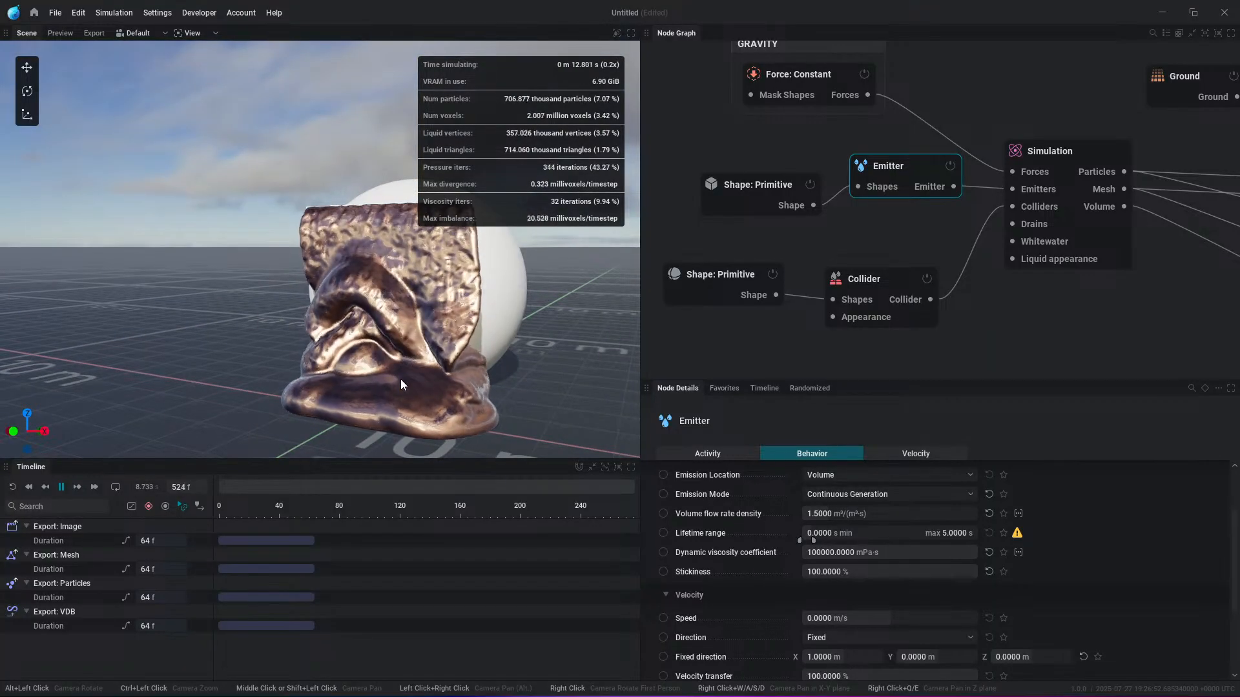
pyautogui.keyDown('alt'); pyautogui.moveTo(328, 362); pyautogui.dragTo(377, 345); pyautogui.keyUp('alt')
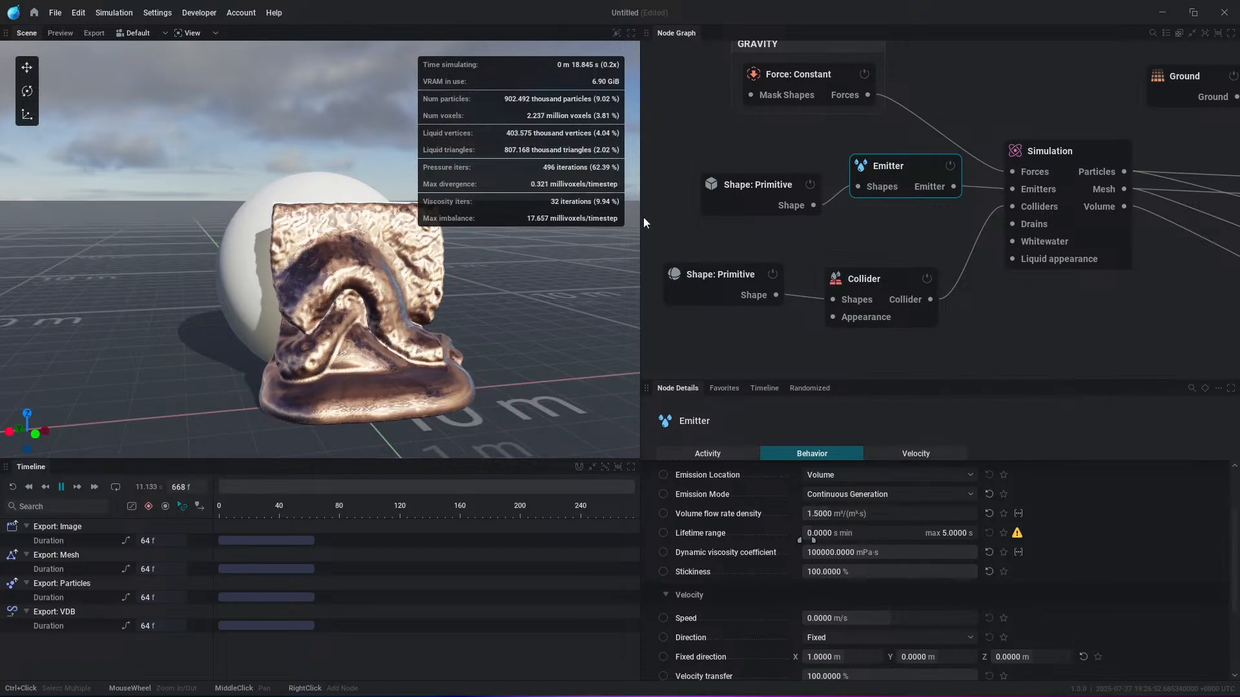
# Step: Restart the simulation, lower the Emitter's dynamic viscosity coefficient to 0 mPa·s mid-run, and pause on the mixed liquid
pyautogui.press('r')
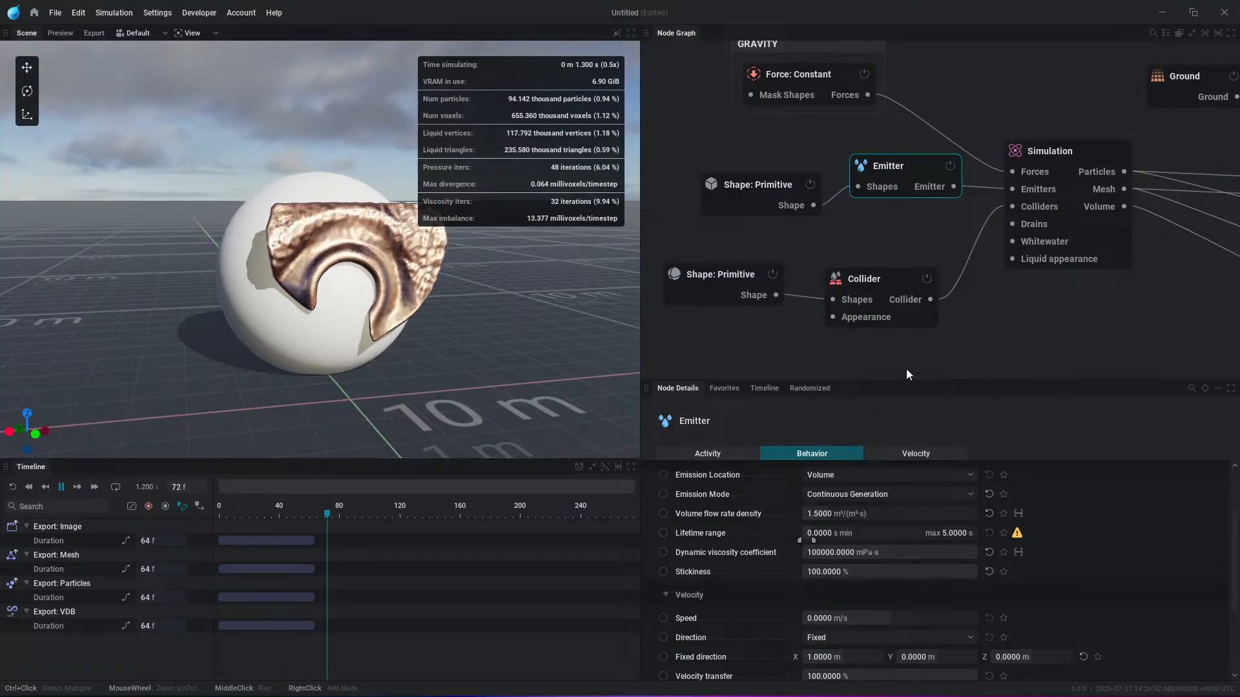
pyautogui.moveTo(964, 553); pyautogui.dragTo(768, 552)
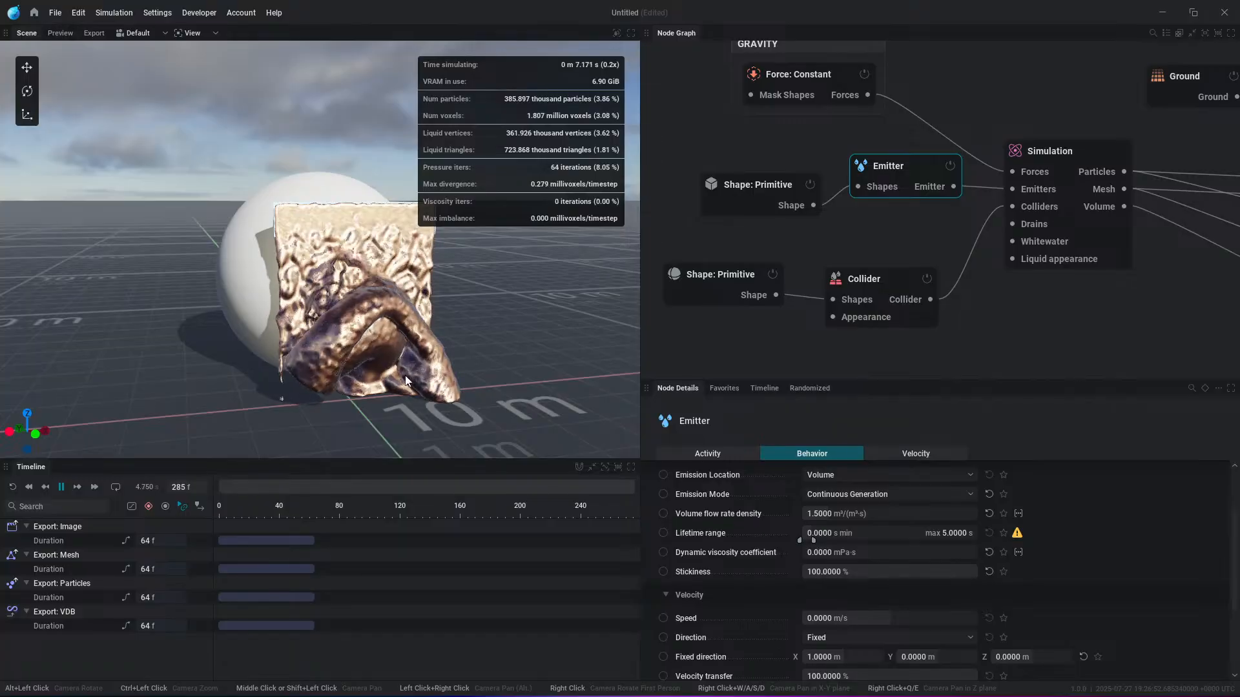
pyautogui.keyDown('alt'); pyautogui.moveTo(312, 327); pyautogui.dragTo(318, 276); pyautogui.keyUp('alt')
pyautogui.scroll(2, 317, 277)
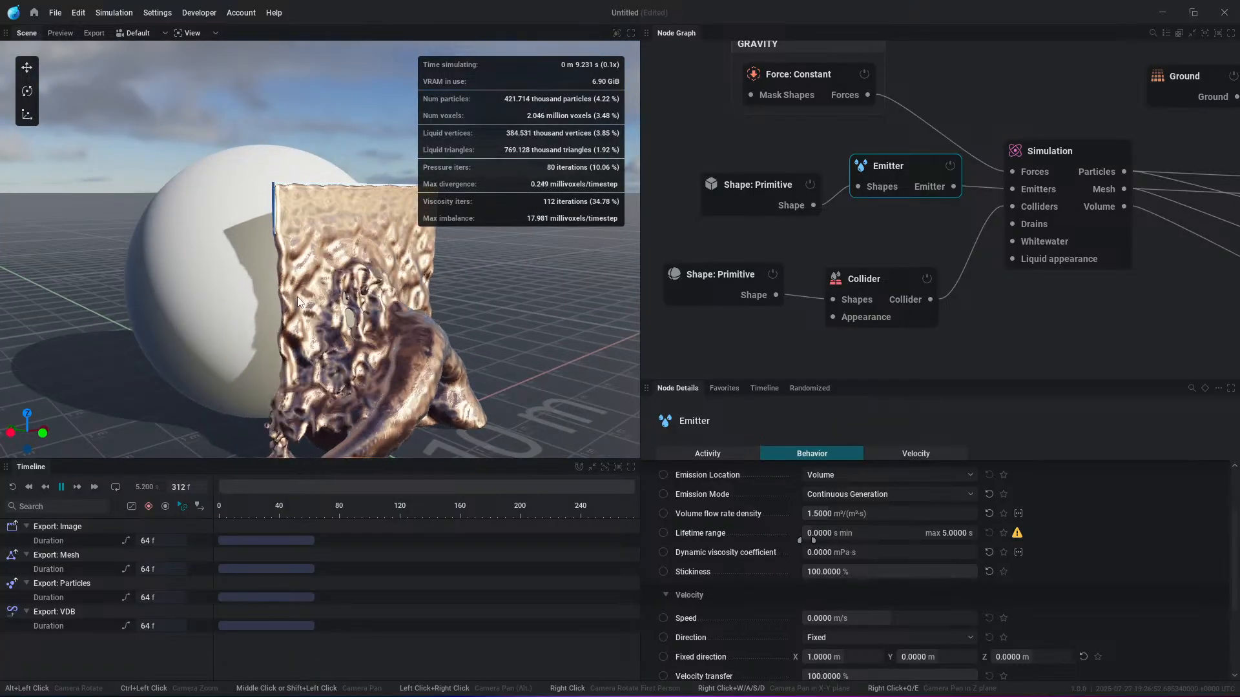
pyautogui.press('space')
pyautogui.keyDown('alt'); pyautogui.moveTo(317, 356); pyautogui.dragTo(406, 364); pyautogui.keyUp('alt')
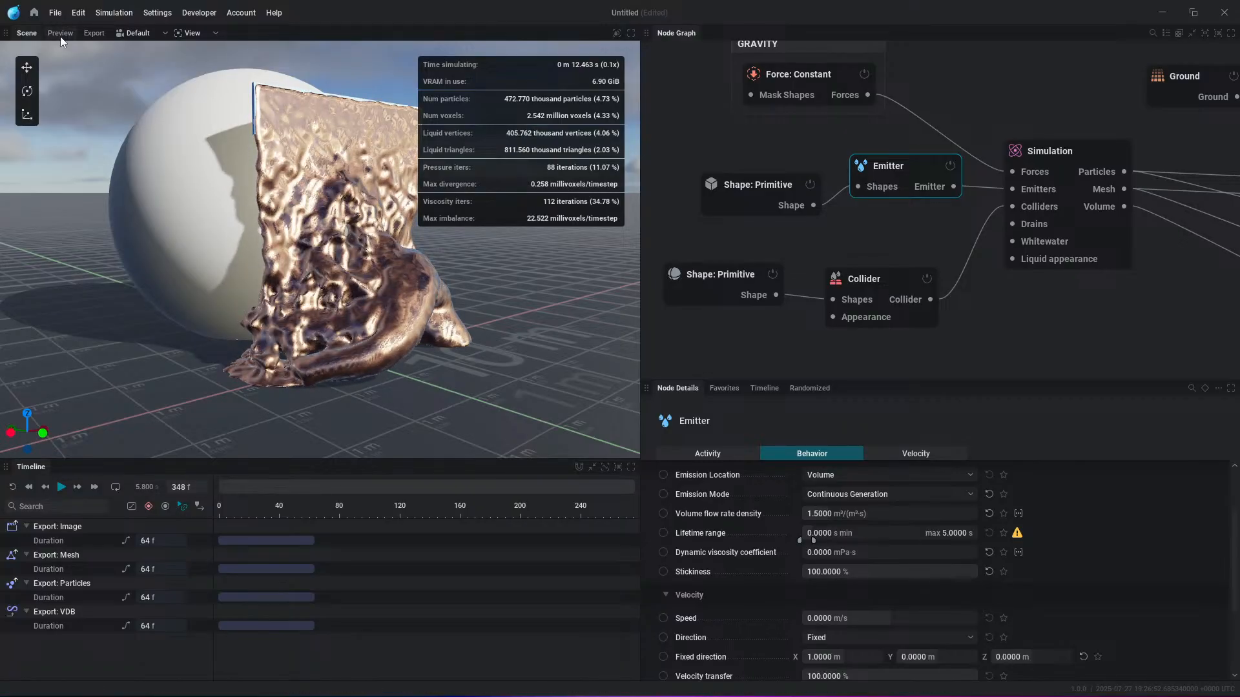
# Step: Open the viewport diagnostics, display the liquid mesh as its Triangles field, and turn on the liquid particles
pyautogui.click(617, 33)
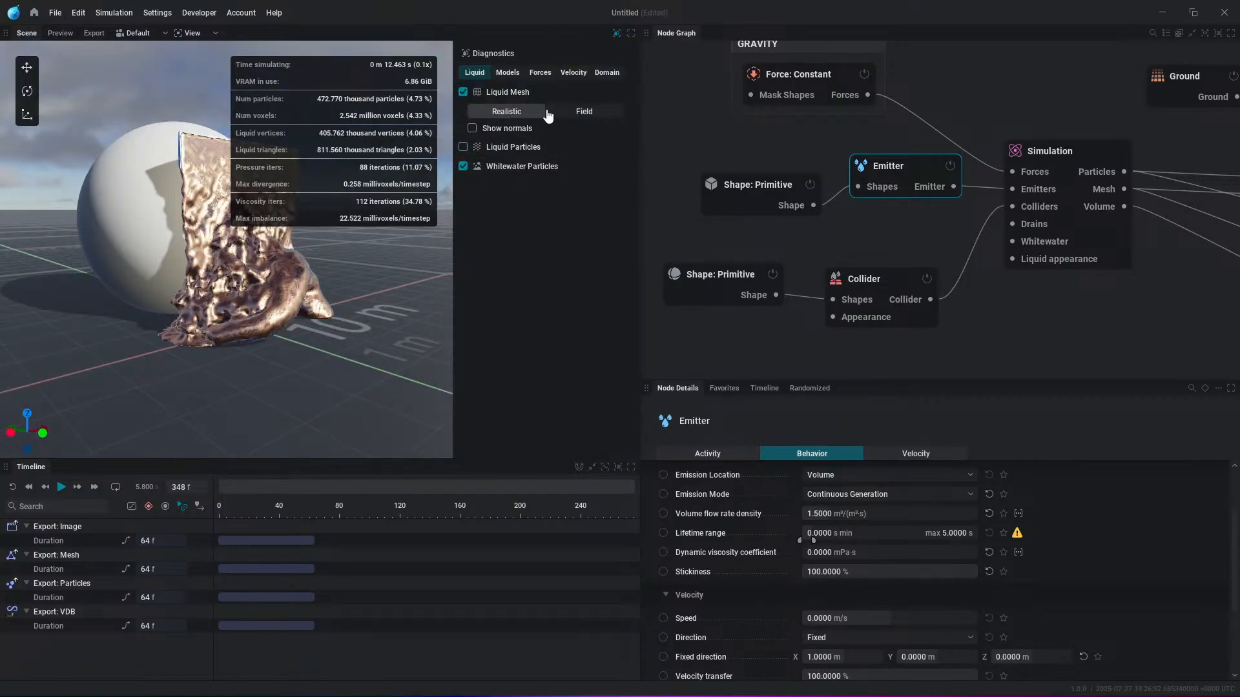
pyautogui.click(584, 112)
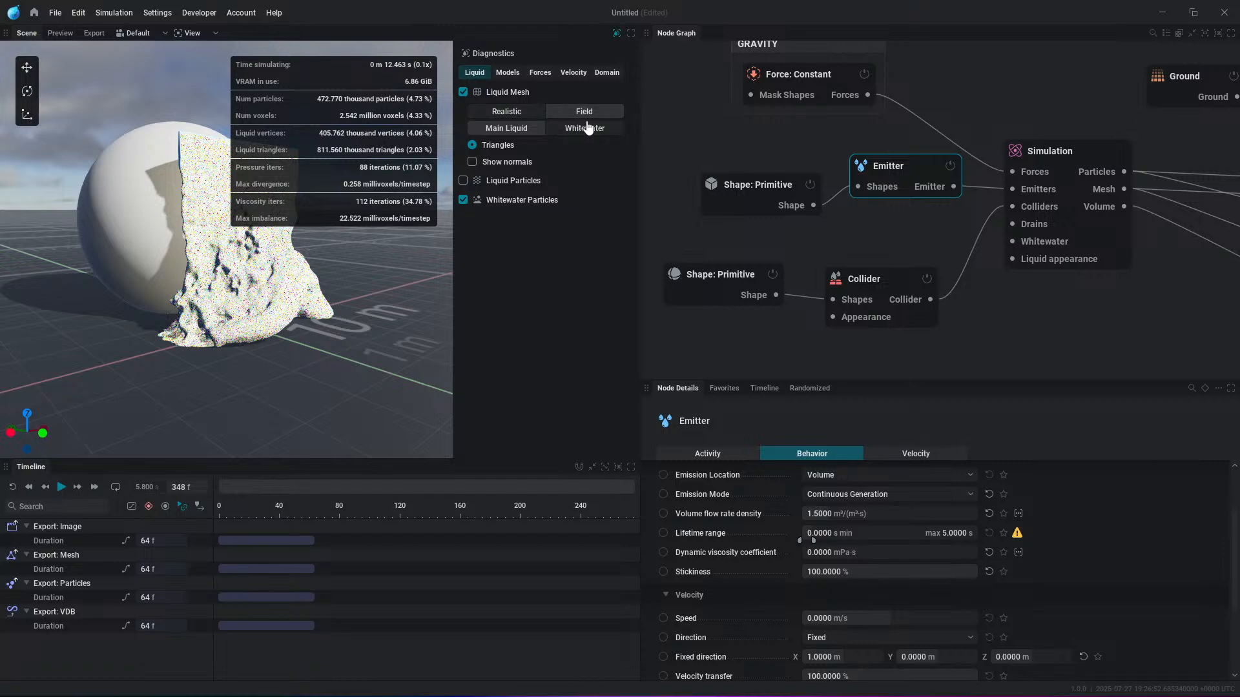
pyautogui.click(527, 116)
pyautogui.click(589, 110)
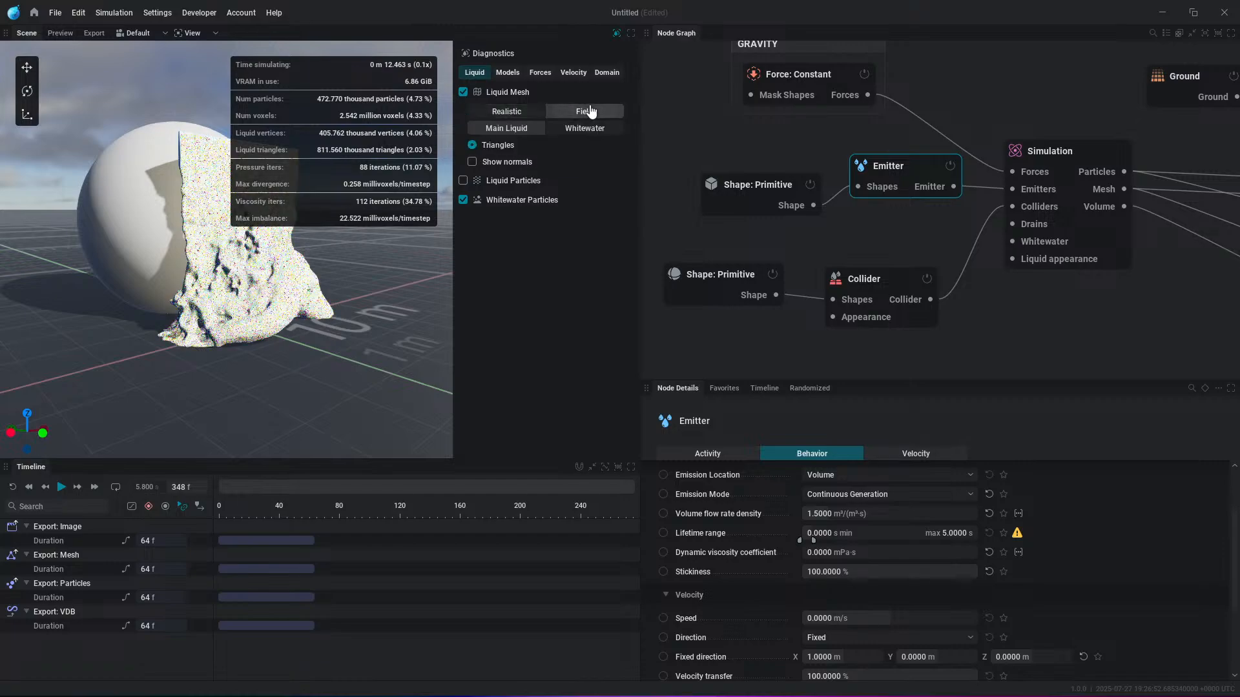
pyautogui.click(473, 163)
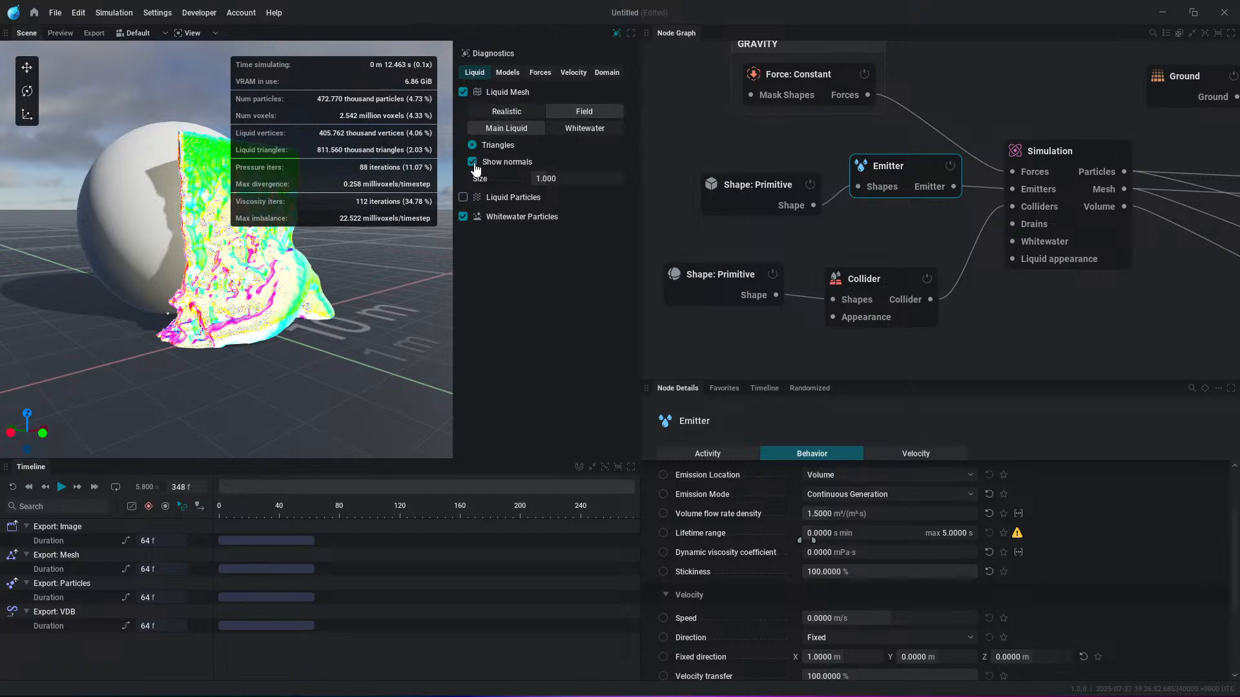
pyautogui.click(473, 162)
pyautogui.click(464, 180)
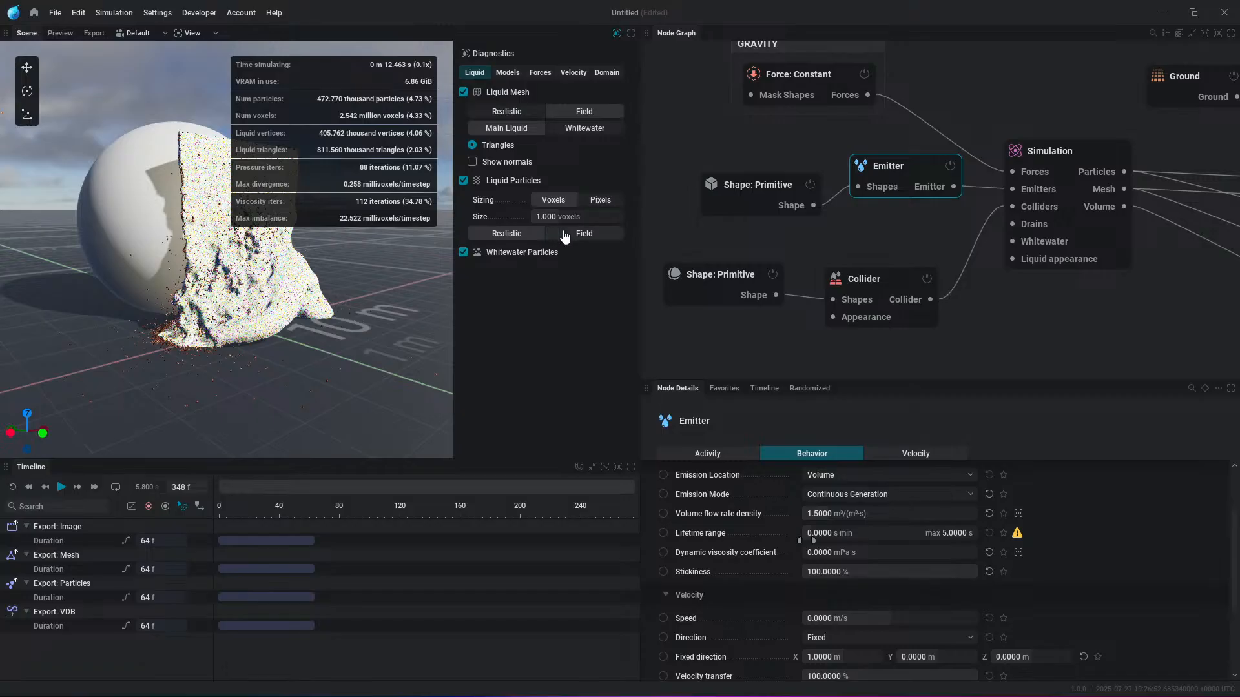
# Step: Look through the Forces, Velocity and Domain diagnostics, then return to the Liquid diagnostics
pyautogui.click(540, 72)
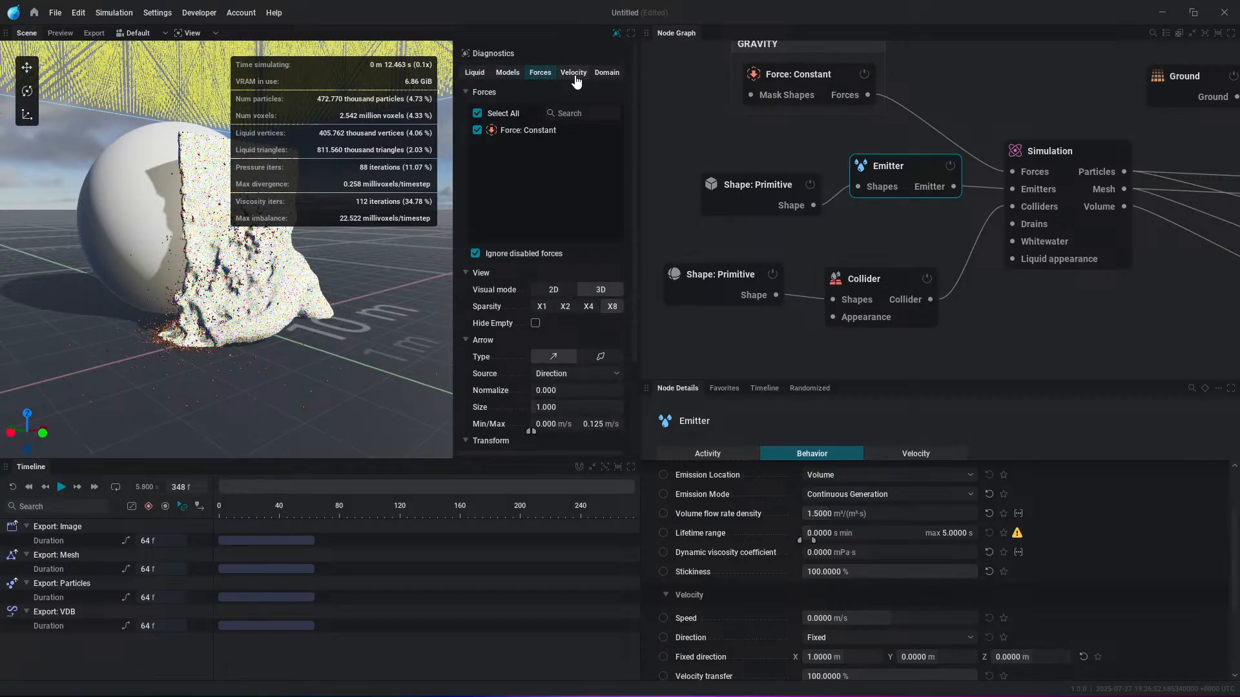
pyautogui.click(574, 72)
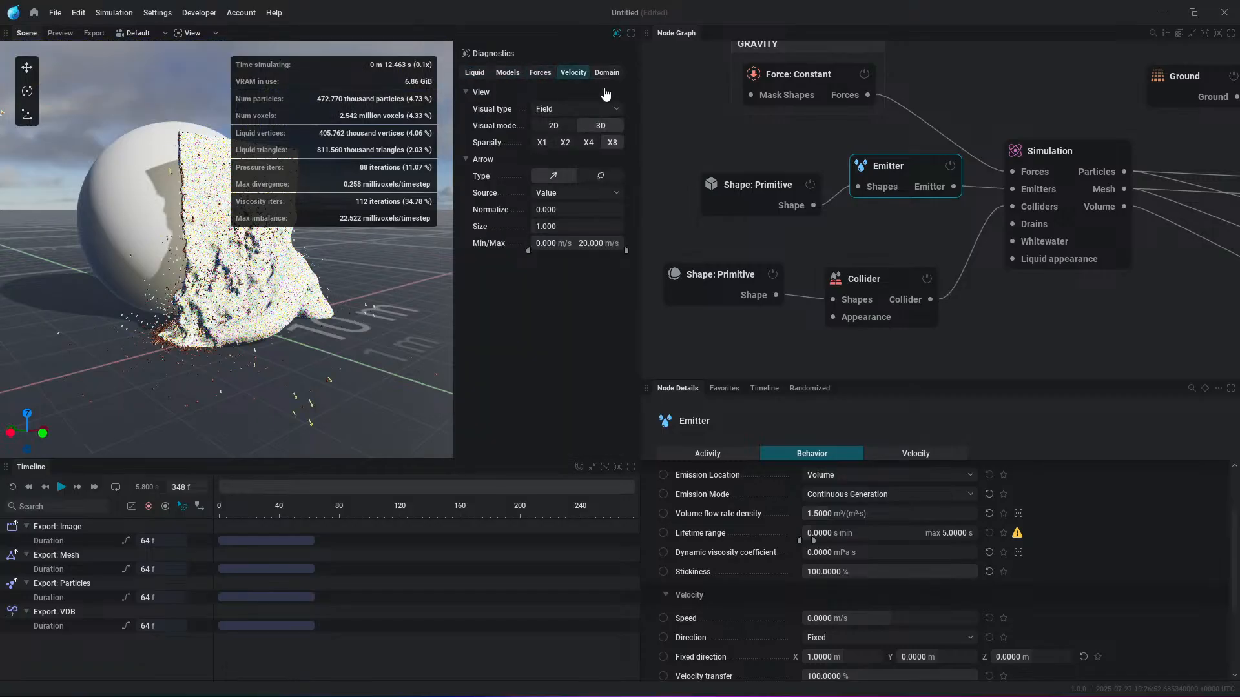
pyautogui.click(607, 73)
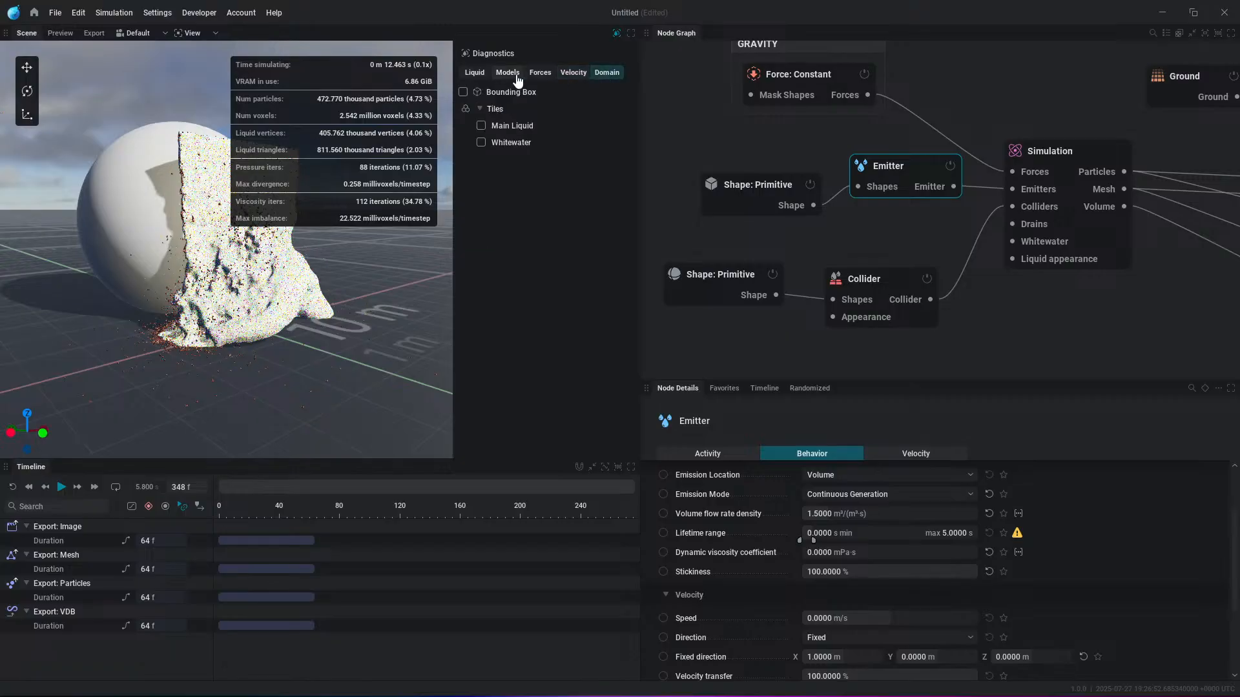
pyautogui.click(481, 127)
pyautogui.click(475, 73)
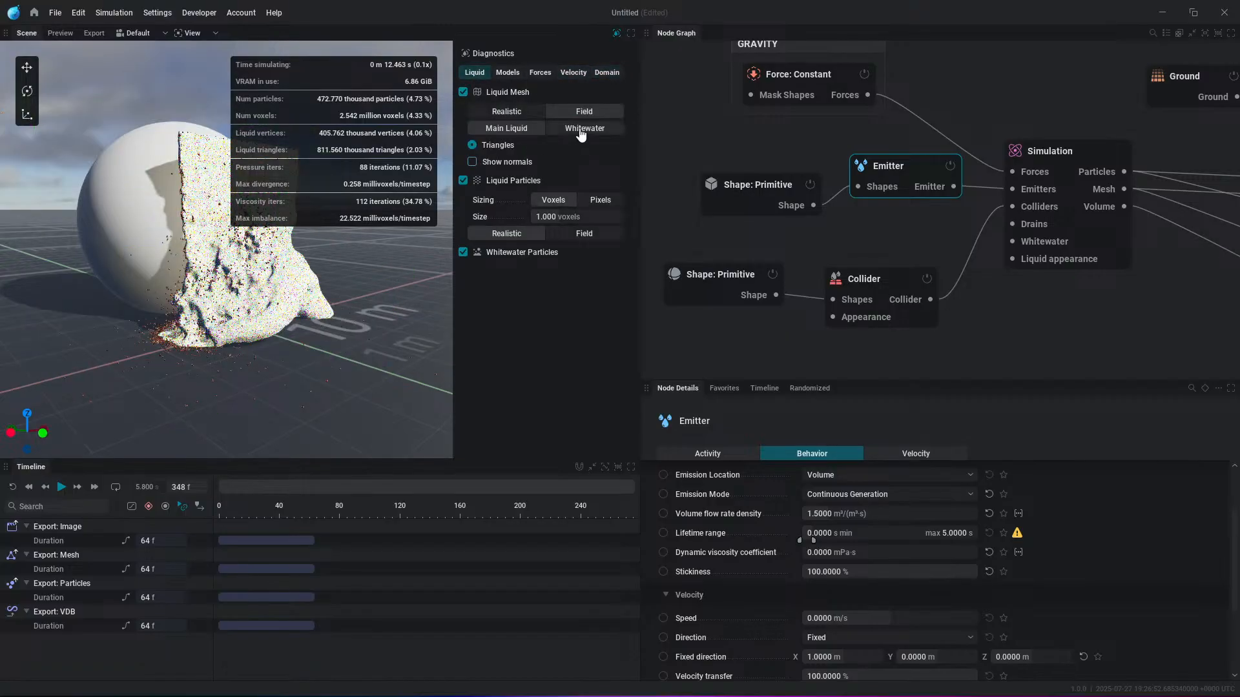
# Step: Switch the liquid mesh's field display from Main Liquid to Whitewater with Trapped Air
pyautogui.keyDown('alt'); pyautogui.moveTo(379, 267); pyautogui.dragTo(356, 273); pyautogui.keyUp('alt')
pyautogui.scroll(2, 390, 266)
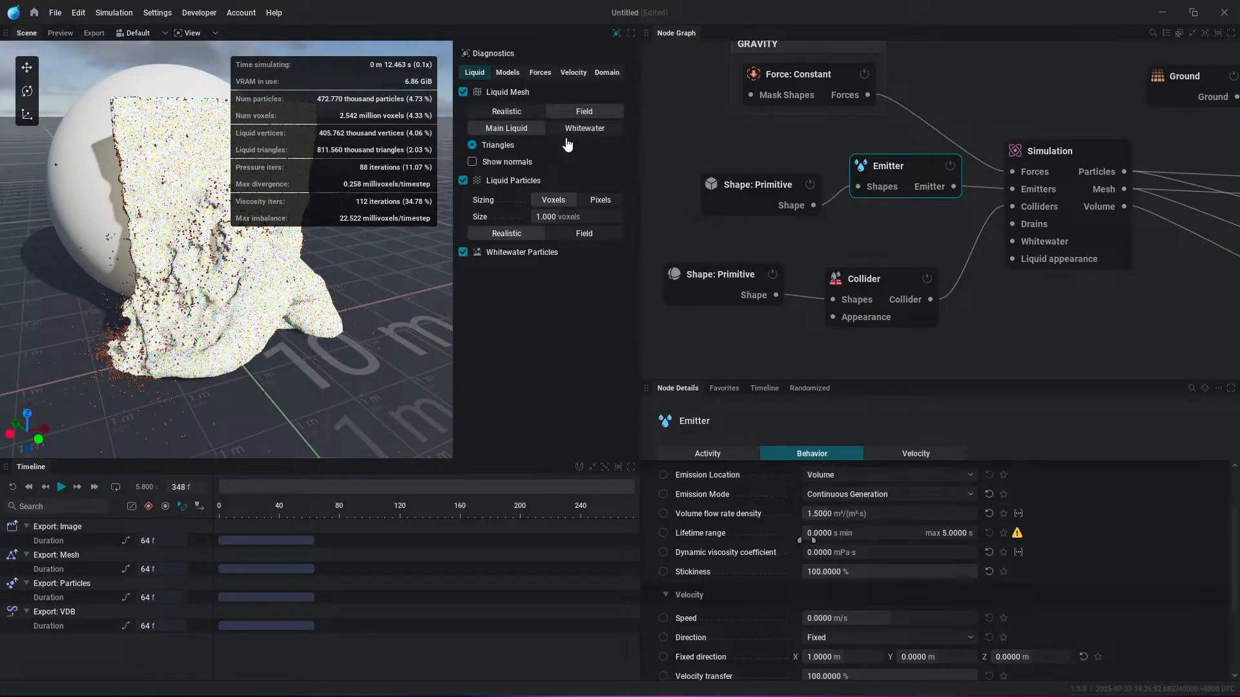
pyautogui.click(522, 115)
pyautogui.click(575, 113)
pyautogui.click(565, 132)
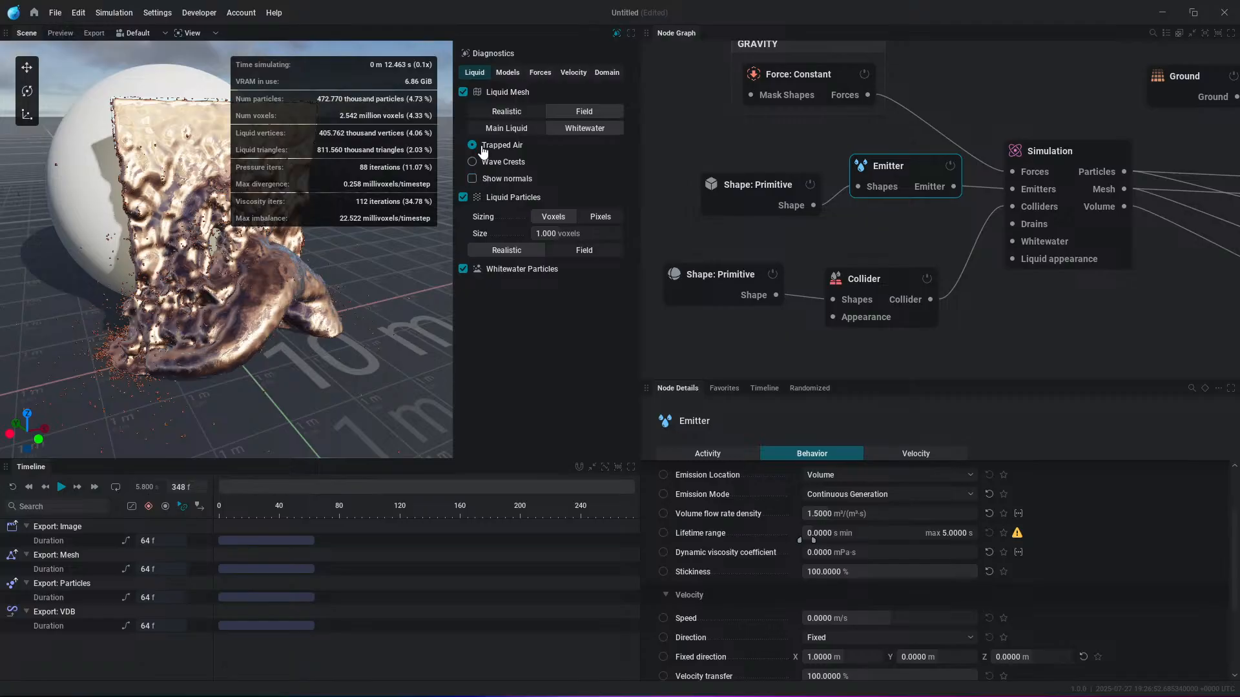
# Step: Display the liquid particles by their Viscosity field with the liquid mesh hidden, and resume the simulation
pyautogui.click(584, 252)
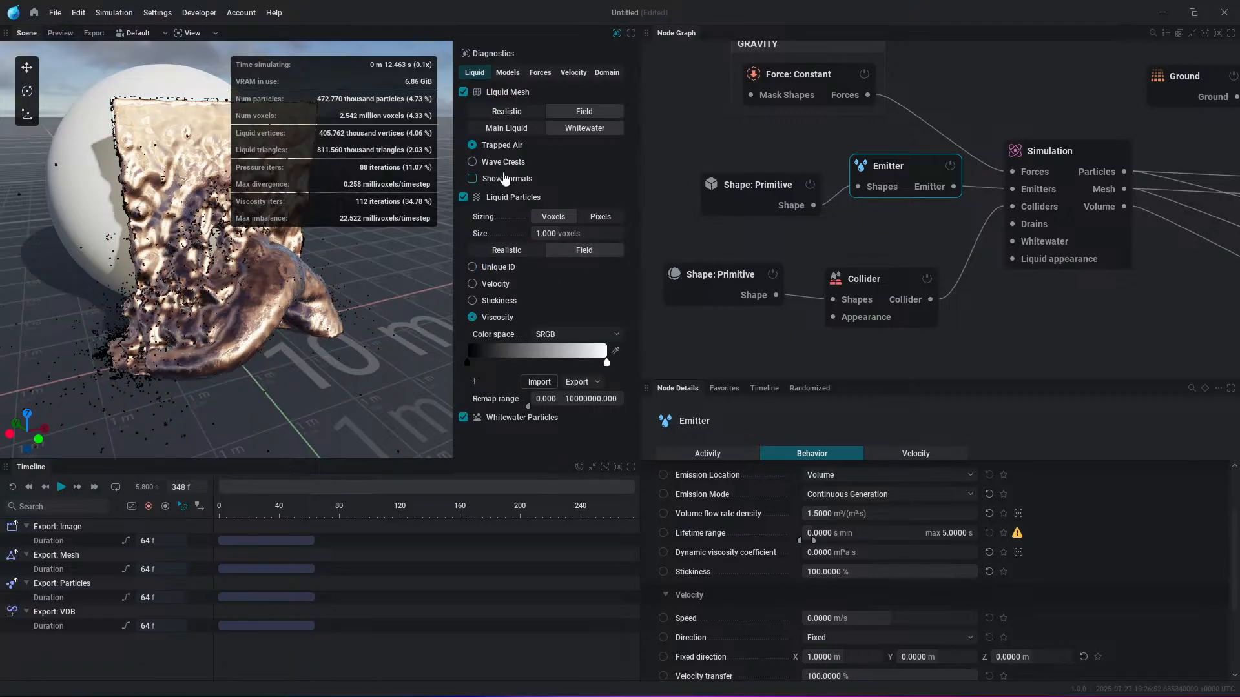
pyautogui.click(464, 92)
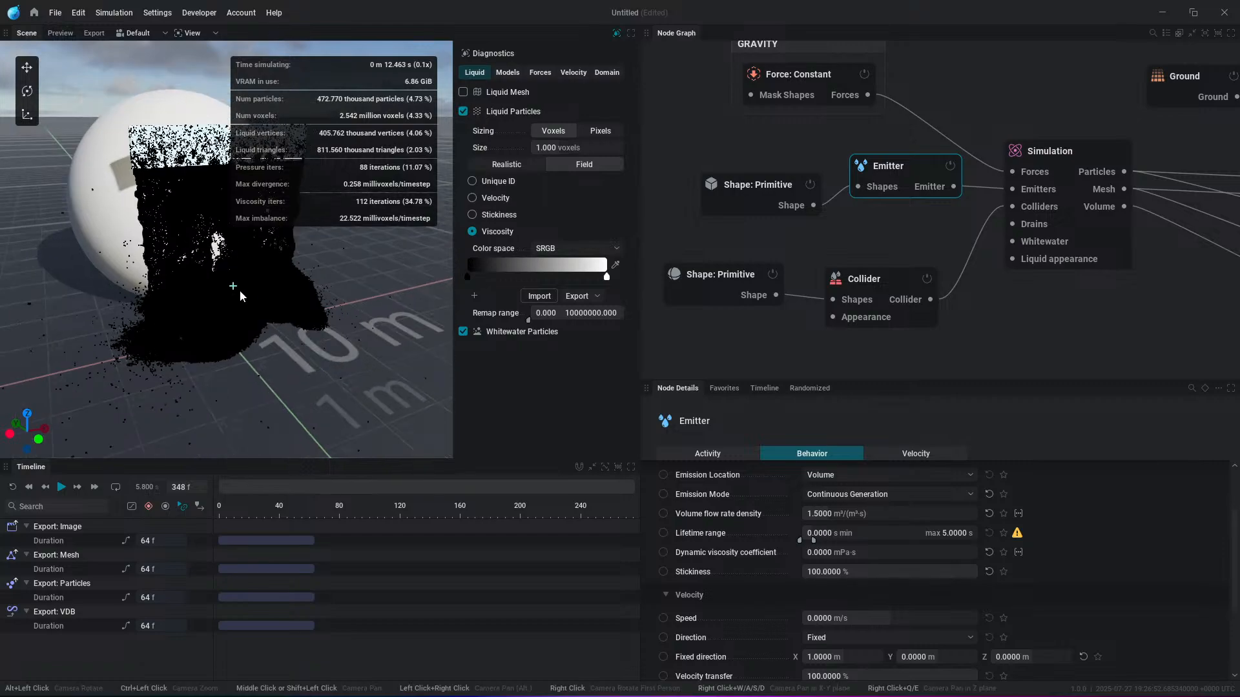
pyautogui.press('space')
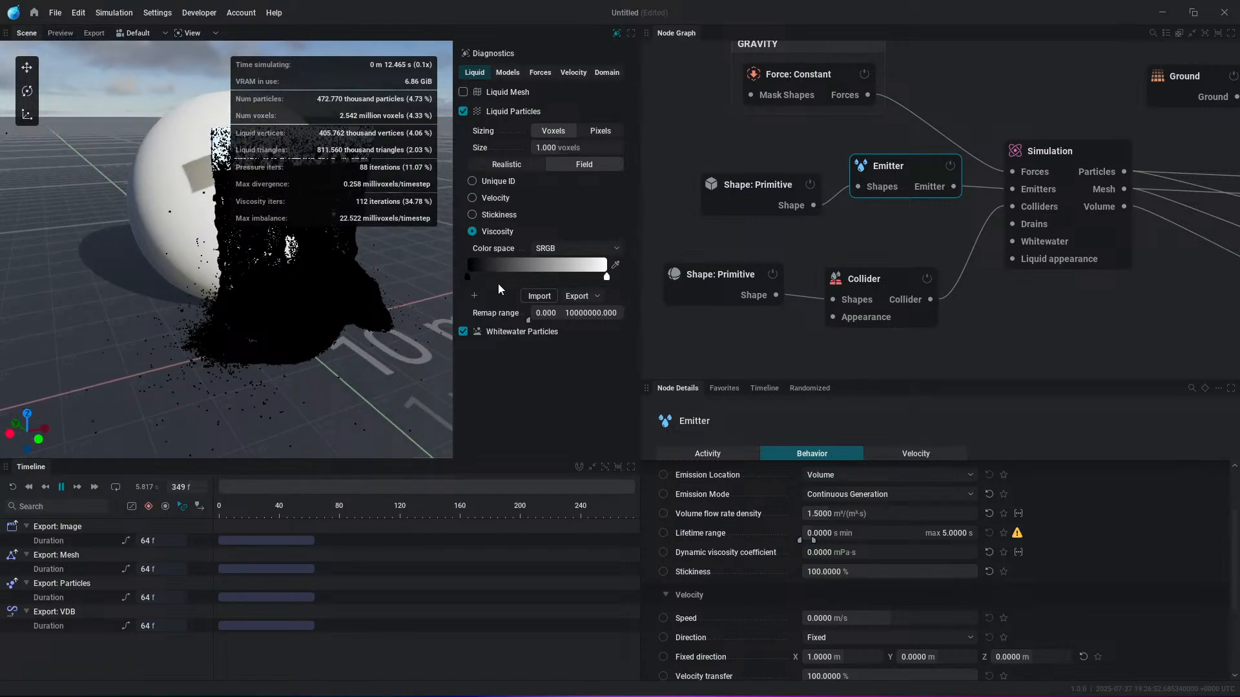
# Step: Restart and pause the simulation, then set the upper limit of the particles' viscosity remap range to 10000 and restart
pyautogui.press('r')
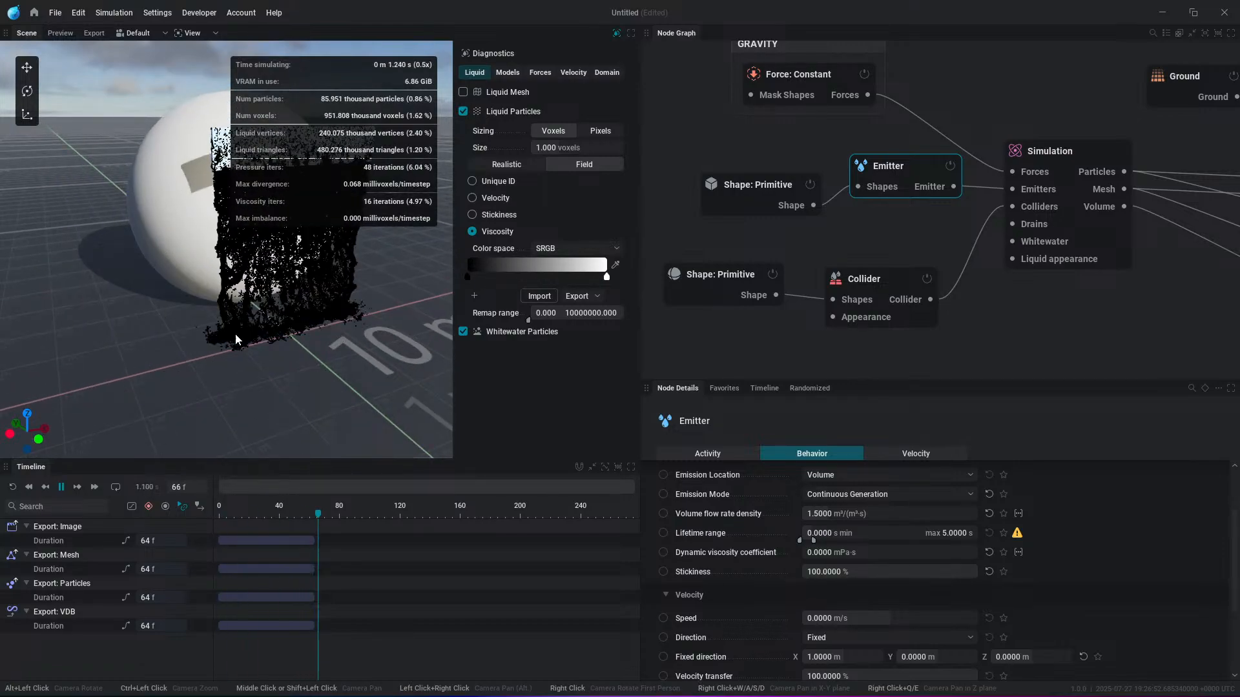
pyautogui.press('space')
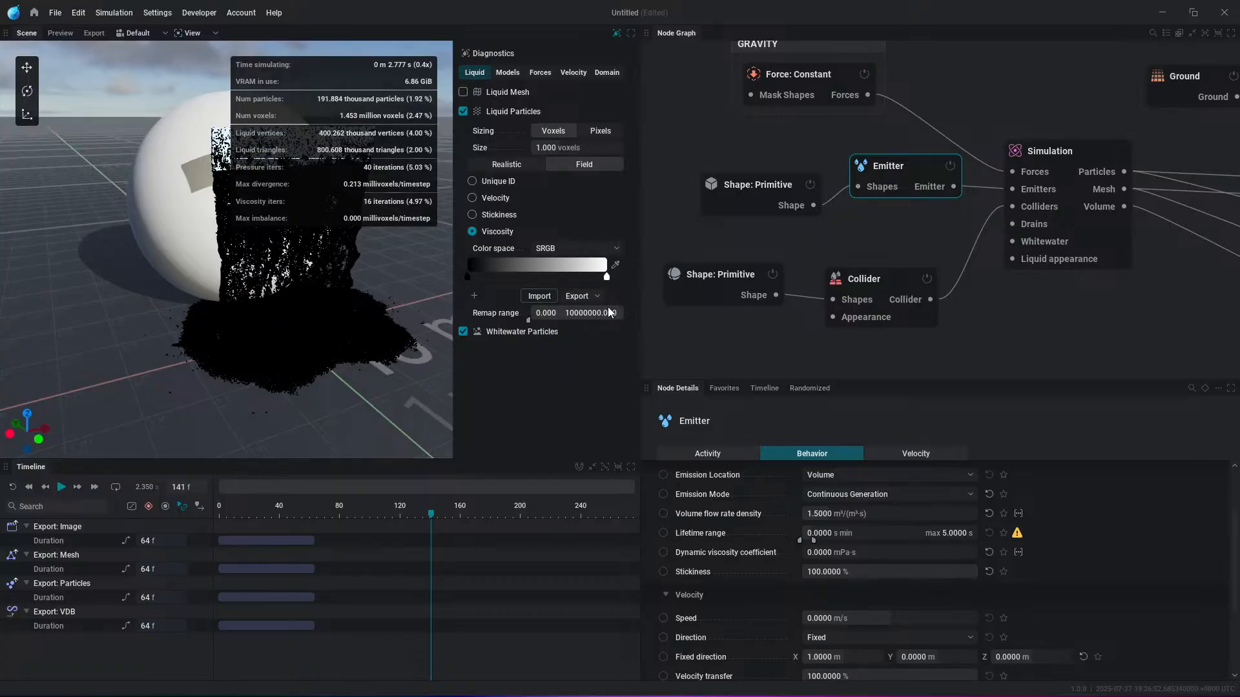
pyautogui.click(582, 313)
pyautogui.doubleClick(593, 315)
pyautogui.press('BackSpace')
pyautogui.press('Return')
pyautogui.press('r')
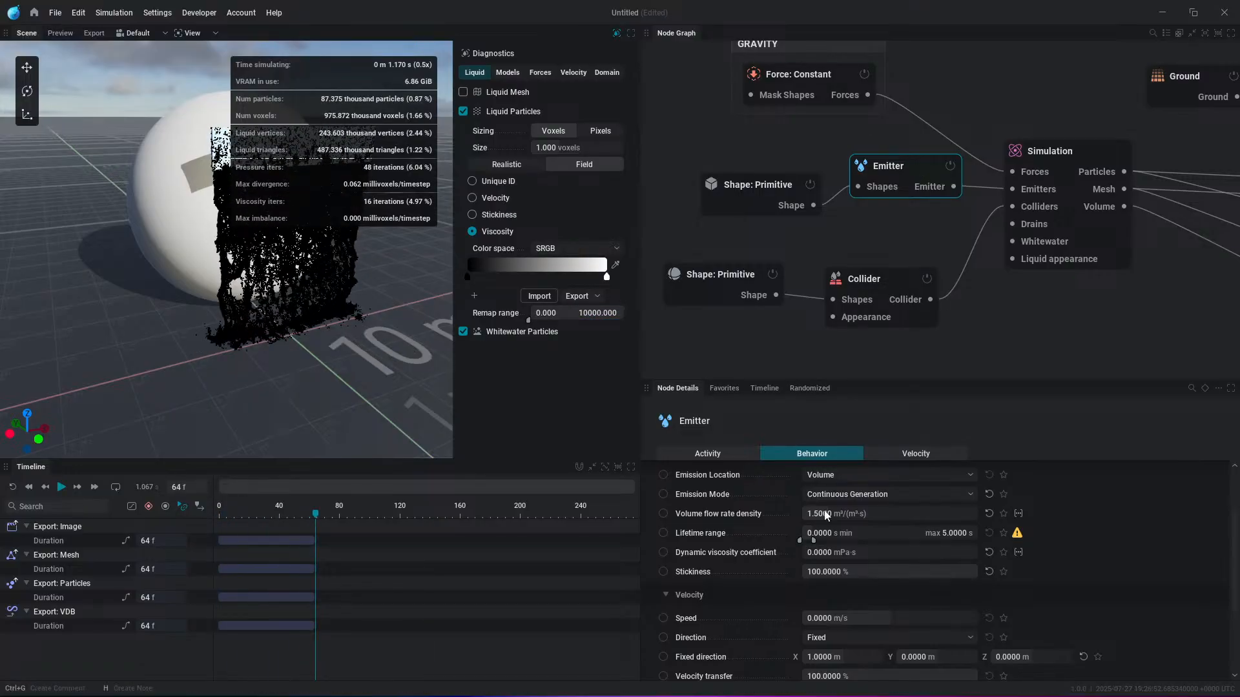
# Step: Restart the simulation with the emitter's dynamic viscosity coefficient at 20666.6667 mPa·s, and drop it to 0 mPa·s mid-run
pyautogui.moveTo(833, 553); pyautogui.dragTo(894, 554)
pyautogui.press('r')
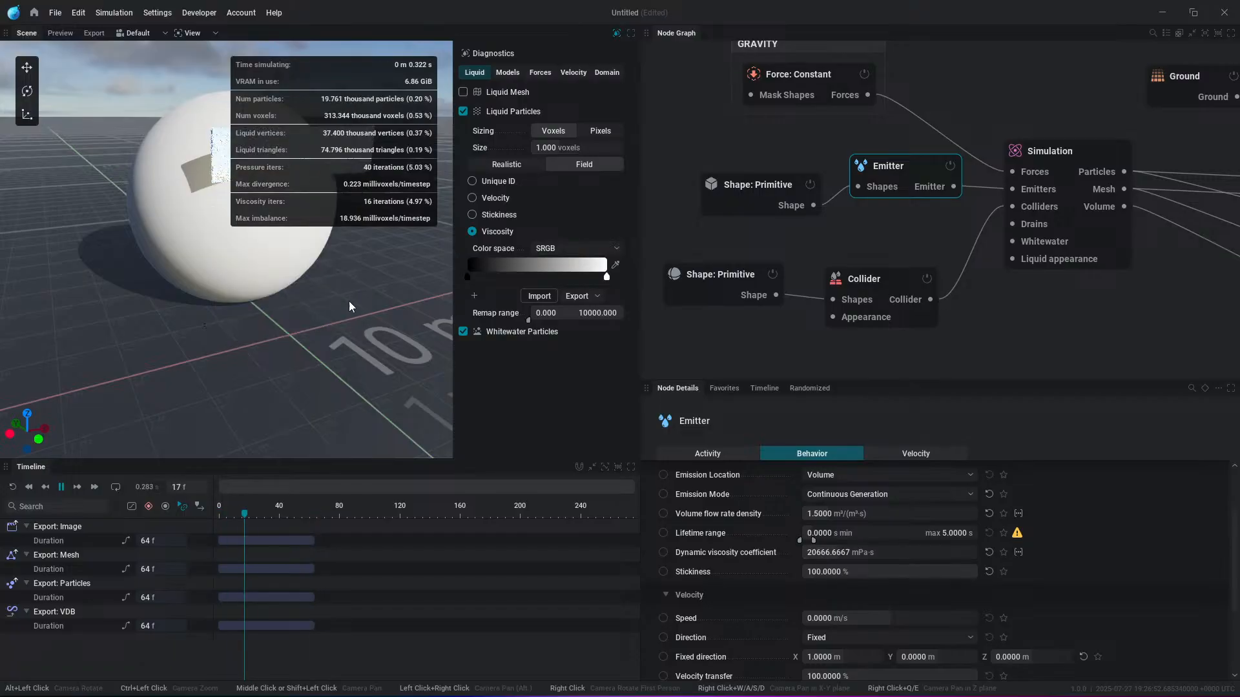
pyautogui.scroll(-2, 347, 302)
pyautogui.moveTo(401, 277); pyautogui.dragTo(406, 337, button='middle')
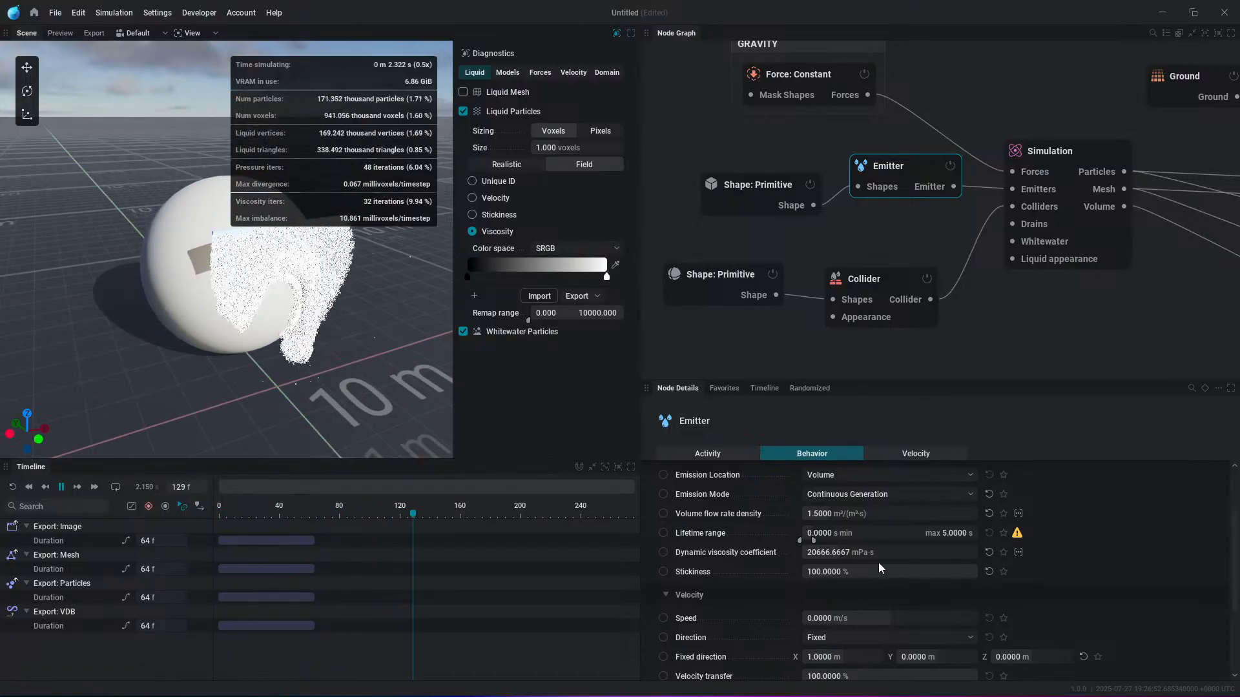
pyautogui.scroll(2, 288, 308)
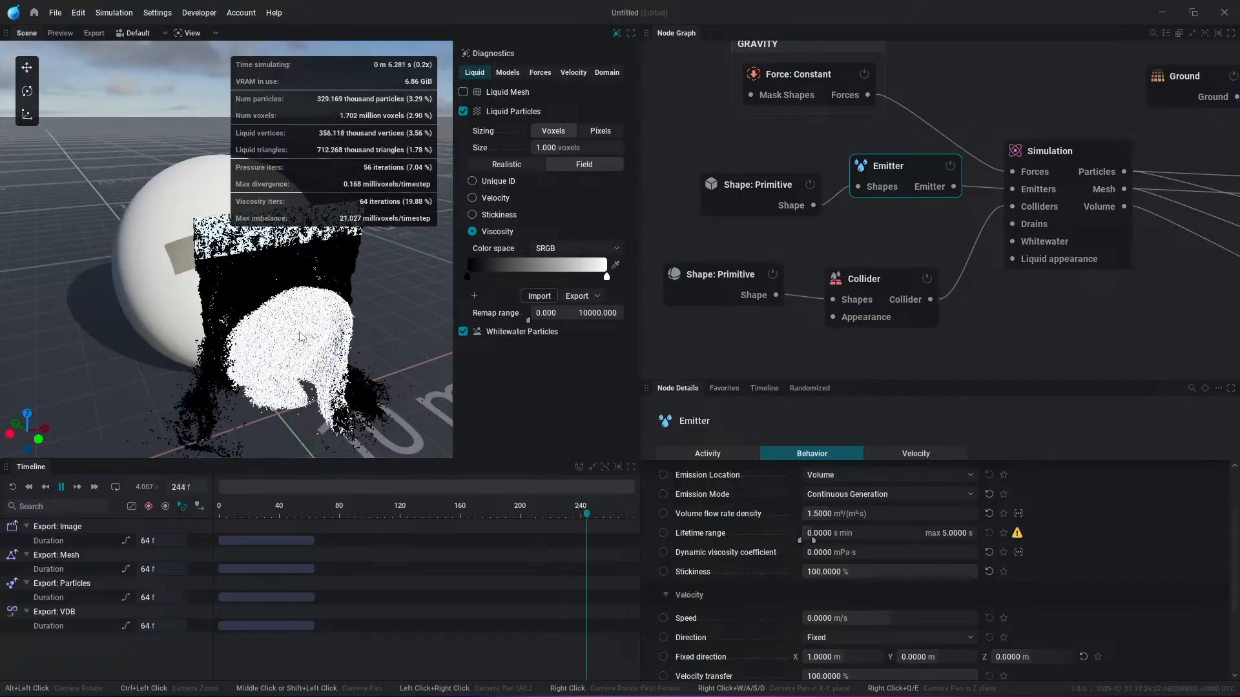
# Step: Pause the simulation and examine from several angles how the thick and thin liquid particles interact
pyautogui.press('space')
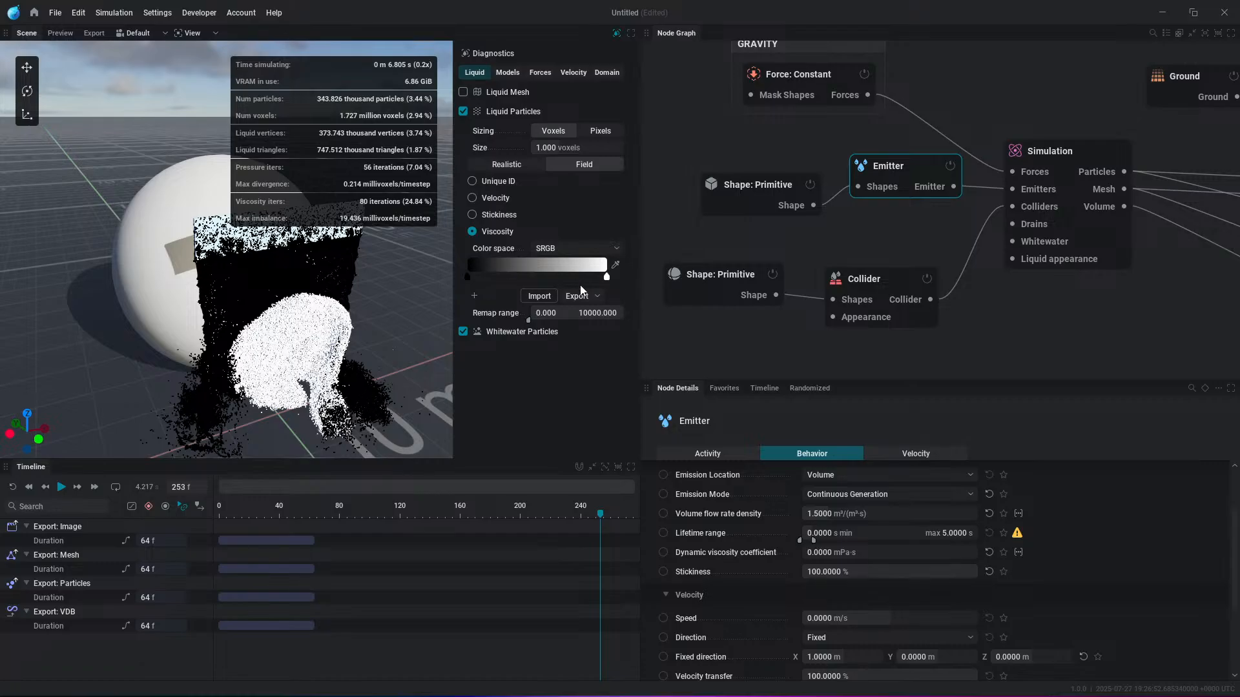
pyautogui.keyDown('alt'); pyautogui.moveTo(342, 367); pyautogui.dragTo(244, 338); pyautogui.keyUp('alt')
pyautogui.scroll(3, 334, 358)
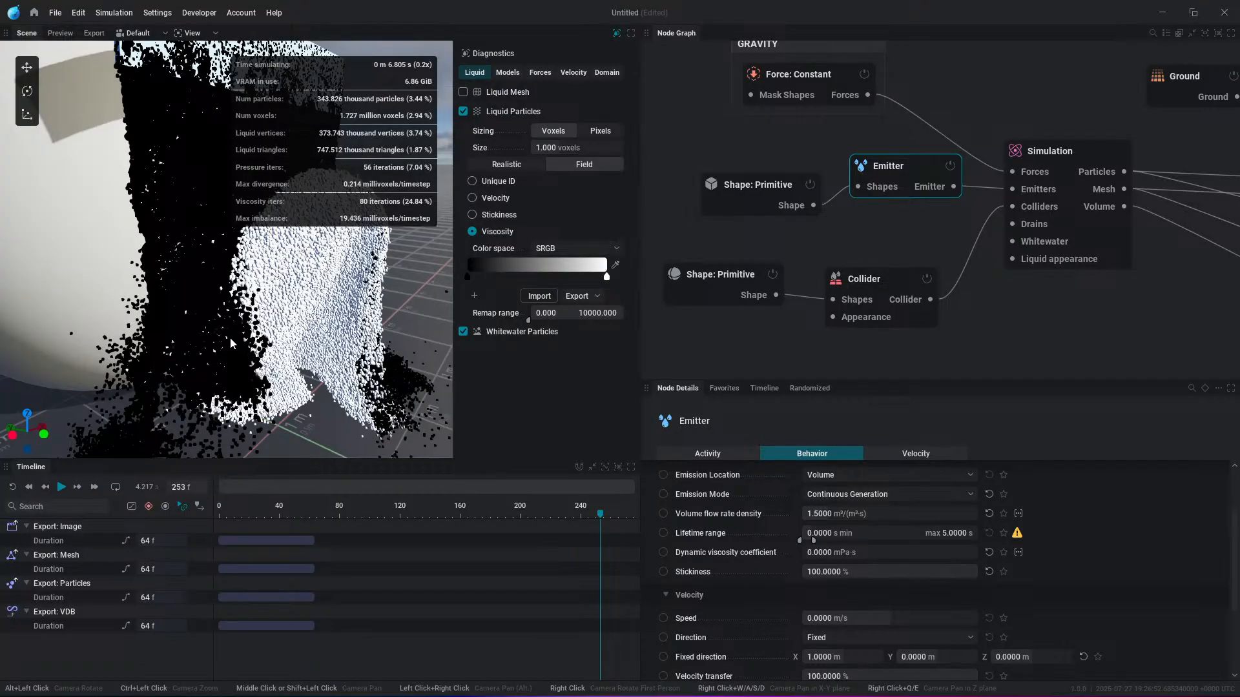
pyautogui.scroll(-2, 188, 286)
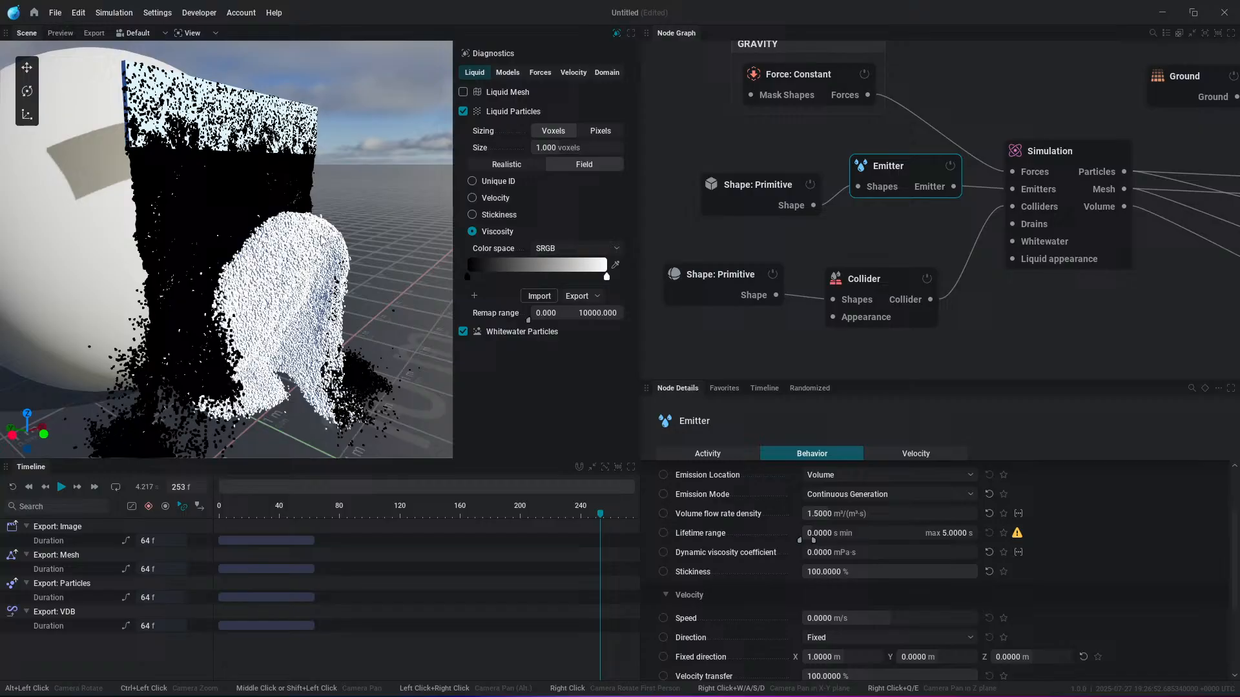
pyautogui.keyDown('alt'); pyautogui.moveTo(322, 239); pyautogui.dragTo(315, 292); pyautogui.keyUp('alt')
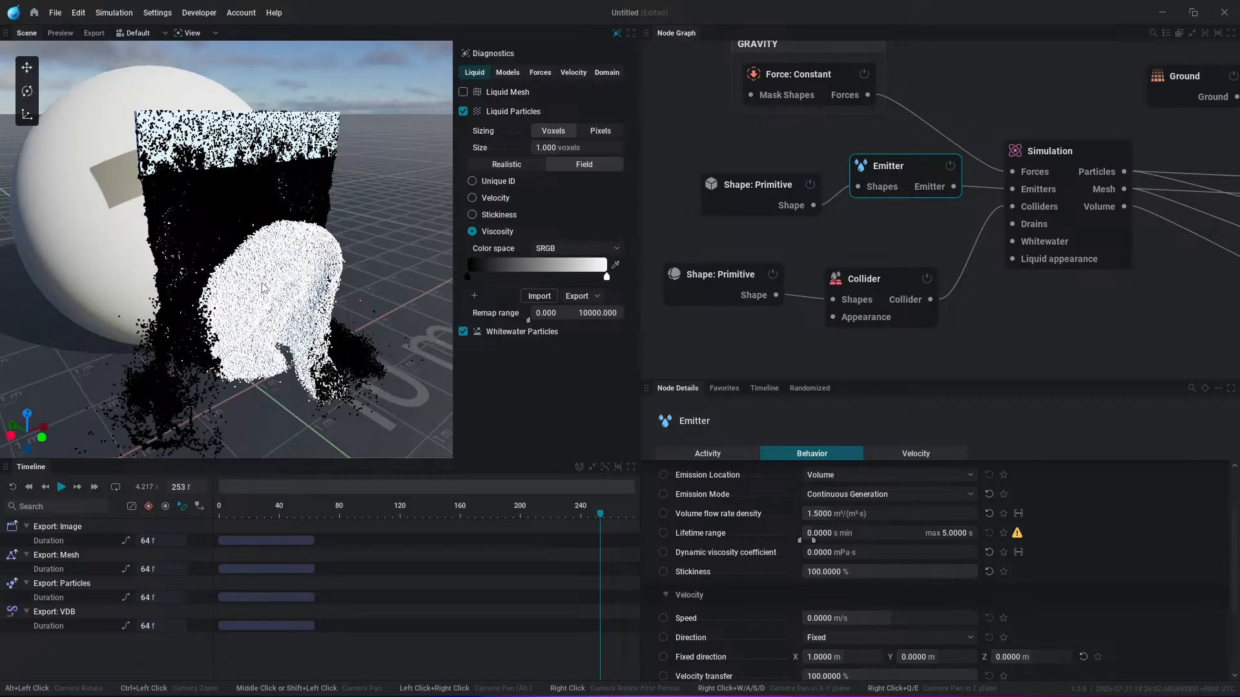
pyautogui.keyDown('alt'); pyautogui.moveTo(309, 220); pyautogui.dragTo(337, 285); pyautogui.keyUp('alt')
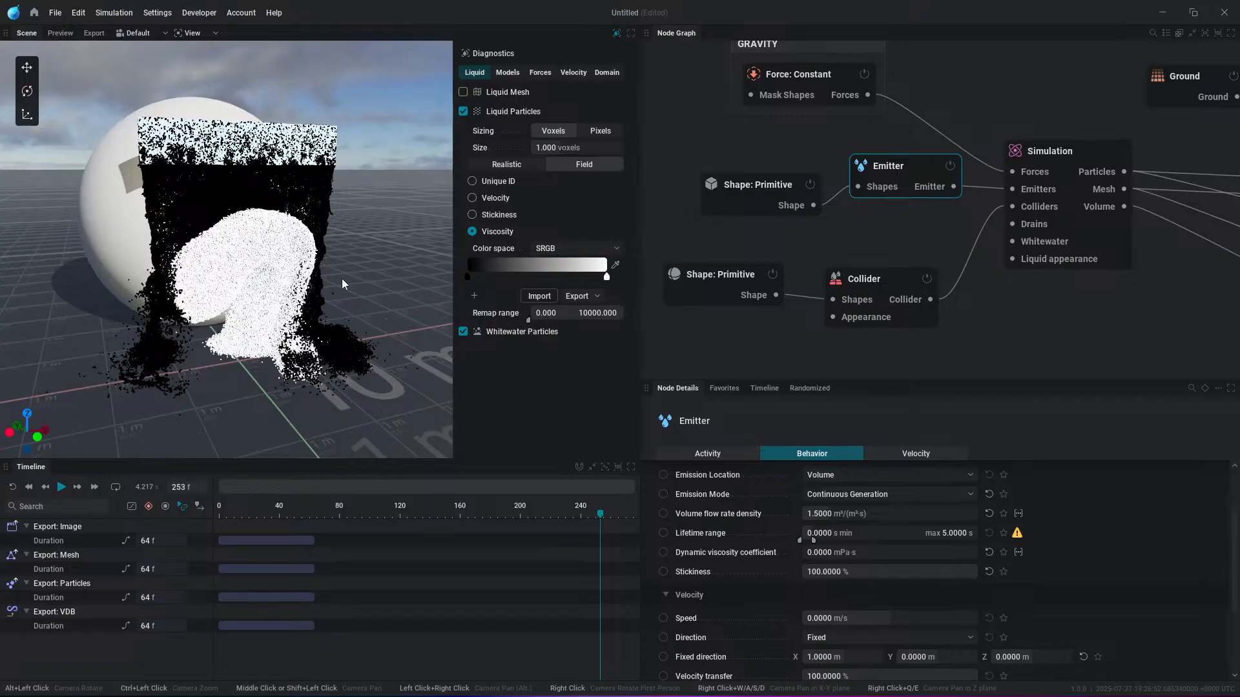
pyautogui.keyDown('alt'); pyautogui.moveTo(273, 274); pyautogui.dragTo(365, 231); pyautogui.keyUp('alt')
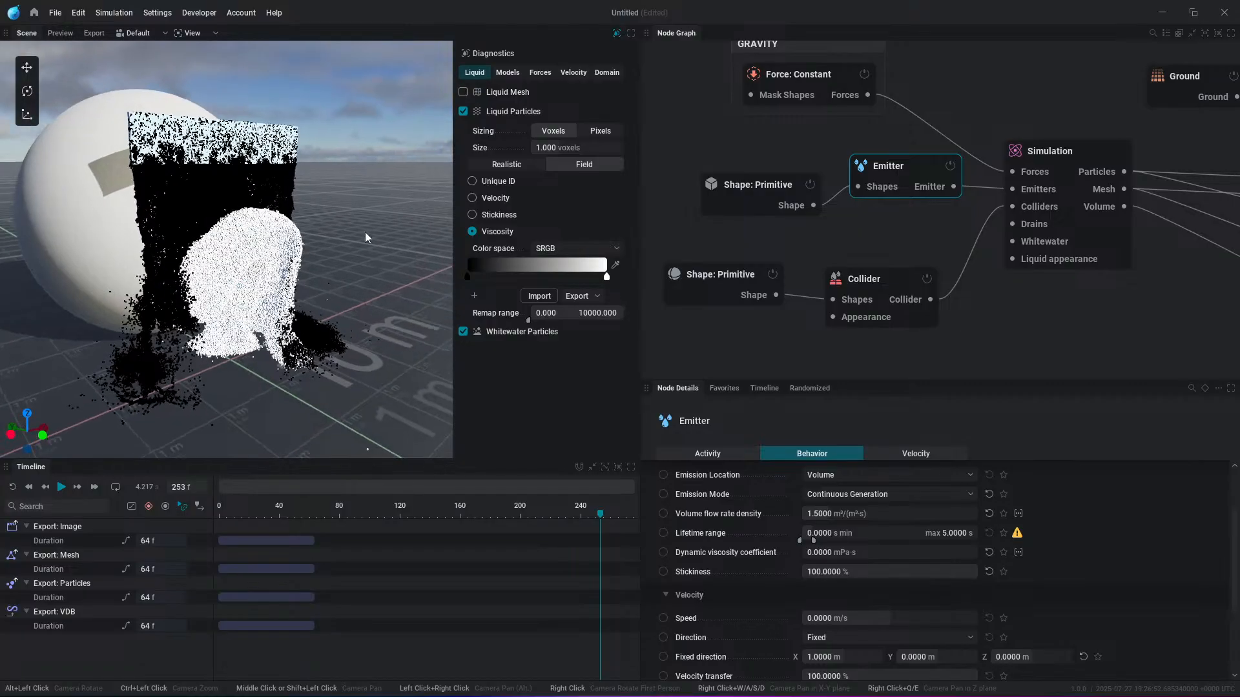
# Step: Reset the emitter's stickiness to 0 % and its dynamic viscosity to 1.0016 mPa·s, and rerun the simulation
pyautogui.press('space')
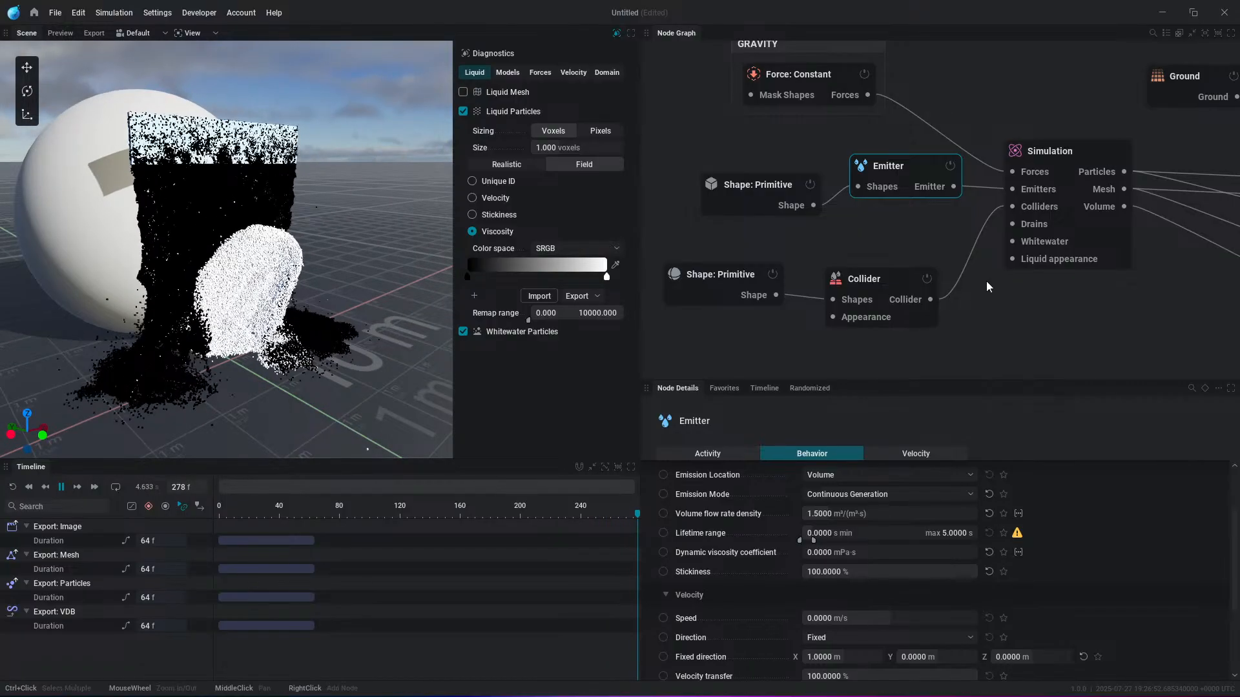
pyautogui.click(989, 572)
pyautogui.press('space')
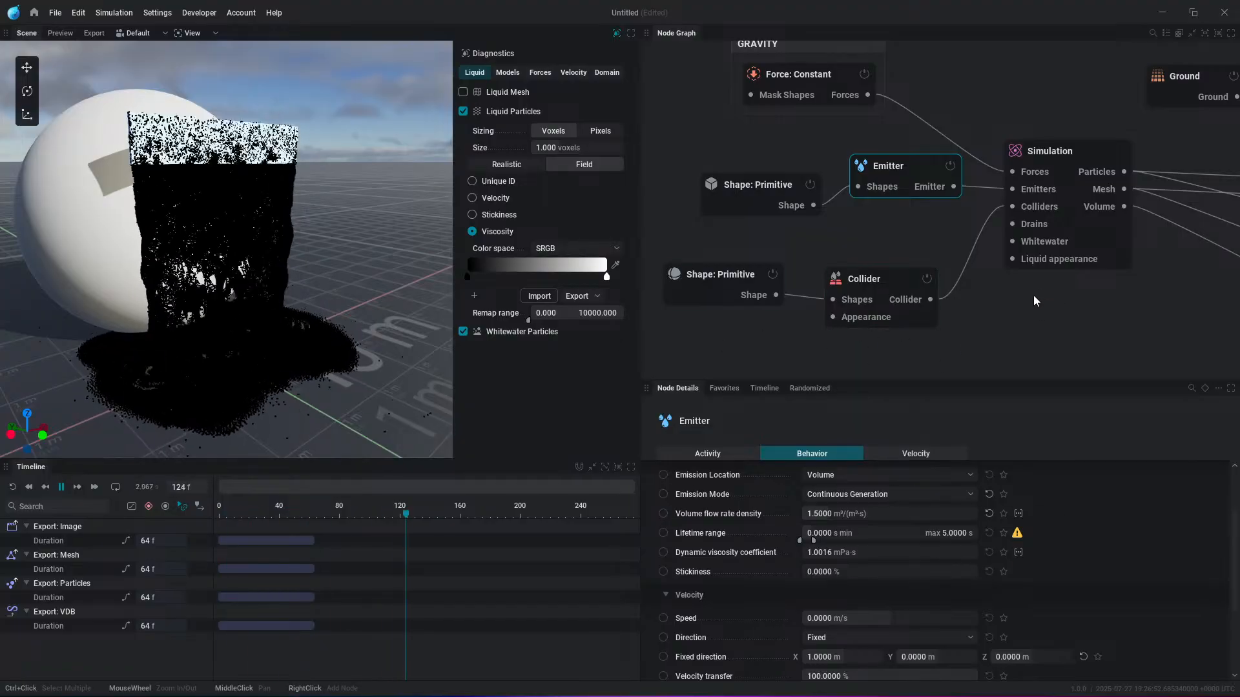
# Step: Add a Drain node to the Simulation's Drains input and feed it with a new sphere Shape: Primitive
pyautogui.moveTo(1033, 295); pyautogui.dragTo(1041, 272, button='middle')
pyautogui.moveTo(1041, 153); pyautogui.dragTo(1052, 202, button='middle')
pyautogui.moveTo(1048, 257); pyautogui.dragTo(1045, 193, button='middle')
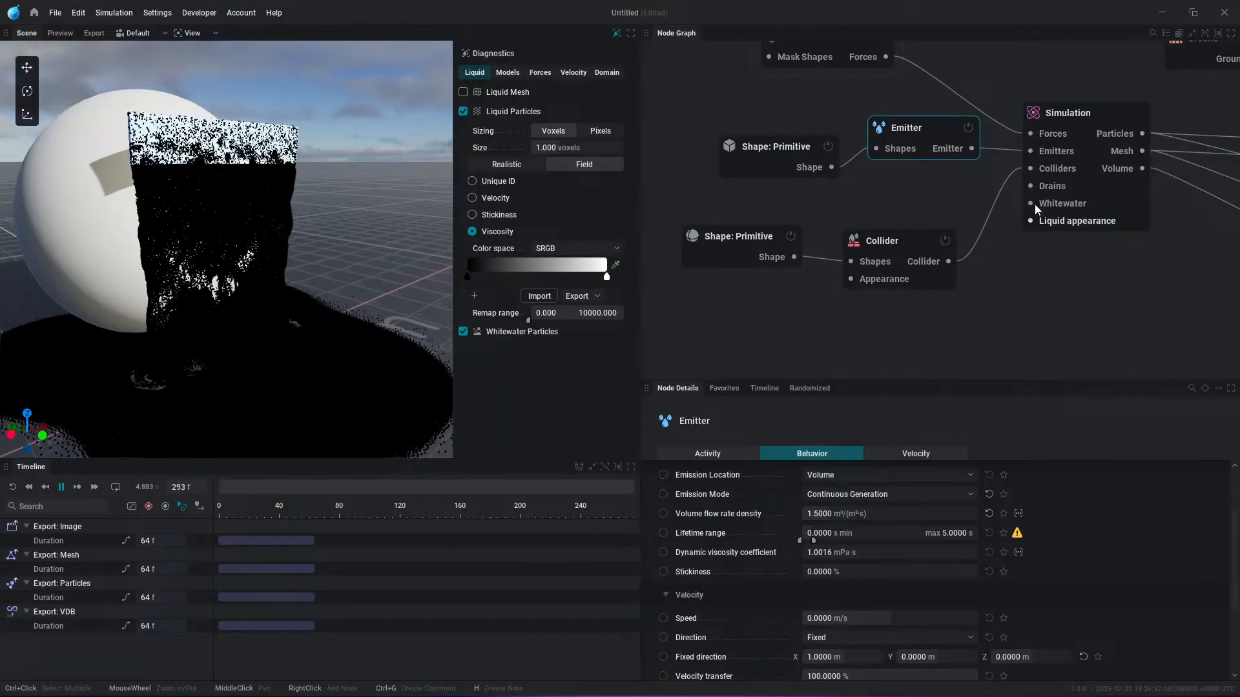
pyautogui.moveTo(1030, 186); pyautogui.dragTo(772, 337)
pyautogui.click(868, 354)
pyautogui.click(742, 343)
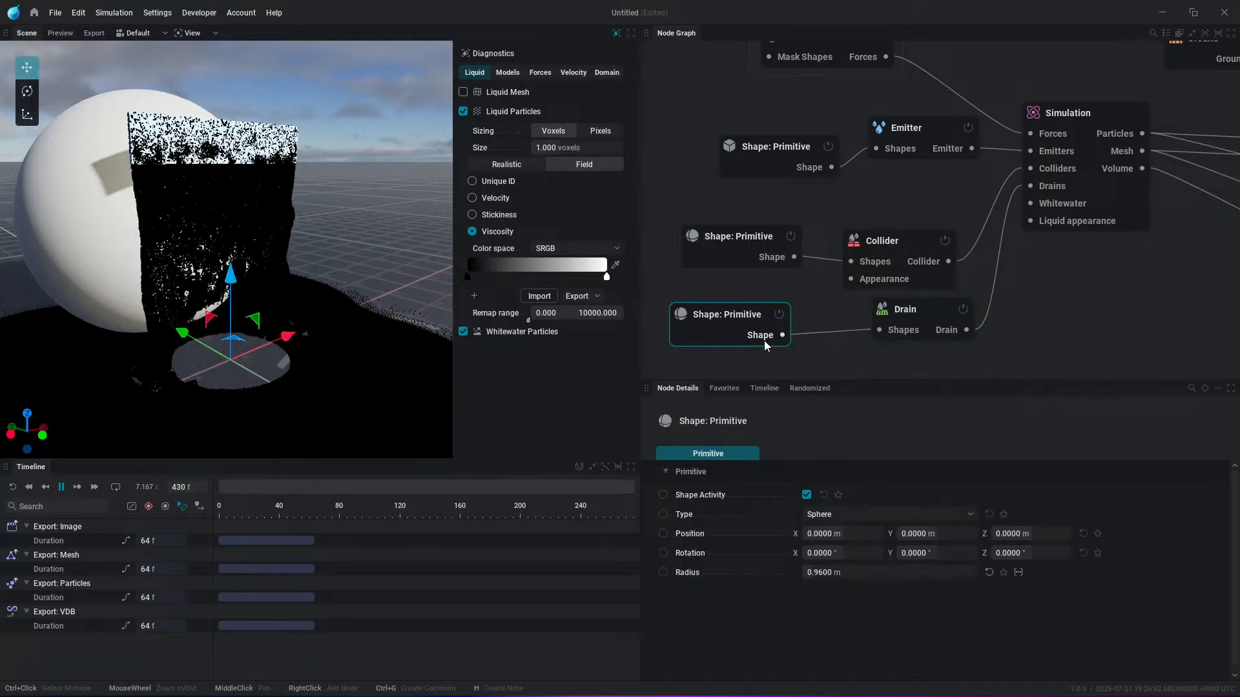
# Step: Move the drain's sphere along the ground away from the falling liquid and turn on Show for the Drain
pyautogui.moveTo(256, 337); pyautogui.dragTo(332, 400)
pyautogui.click(932, 308)
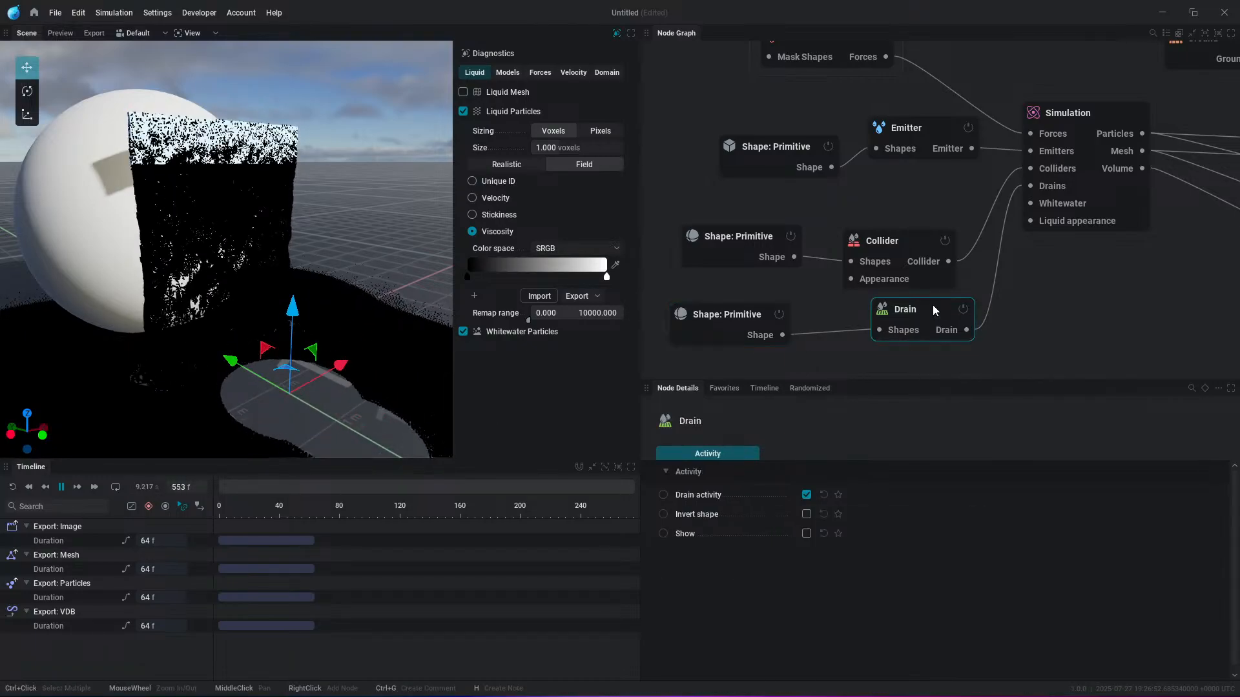
pyautogui.click(807, 534)
# Step: Raise the drain's sphere off the ground into the falling liquid stream, and select the Drain node
pyautogui.click(725, 314)
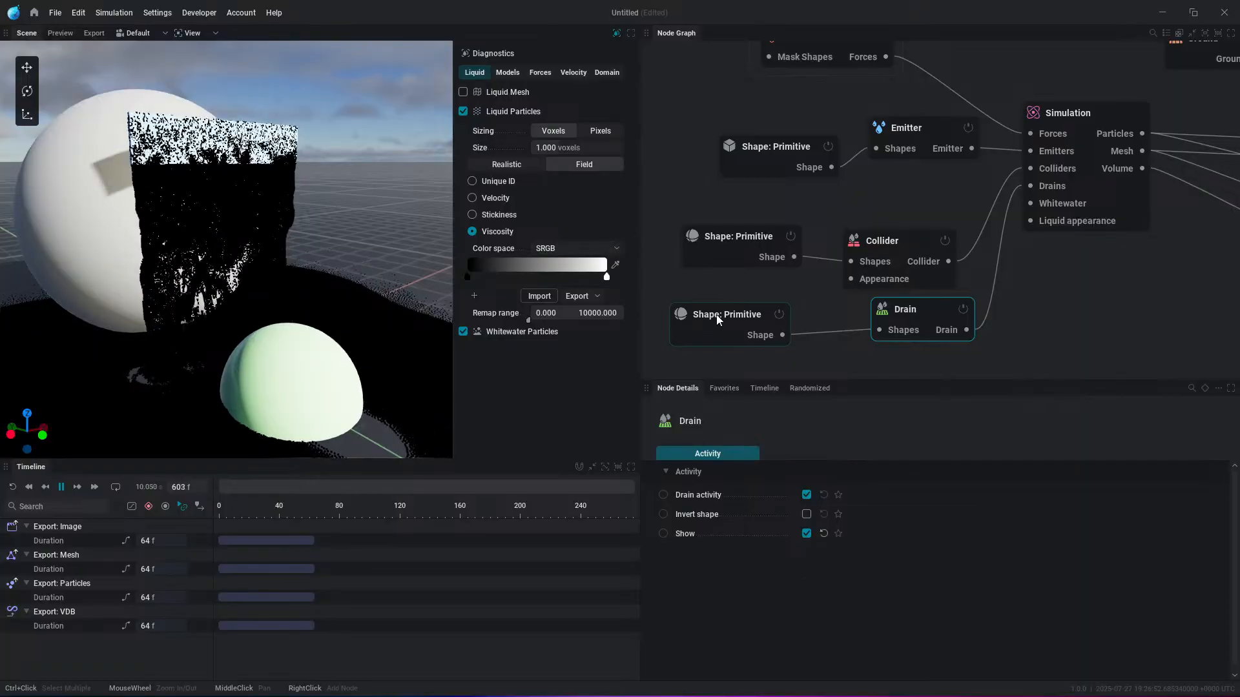
pyautogui.moveTo(263, 371); pyautogui.dragTo(226, 207)
pyautogui.click(917, 305)
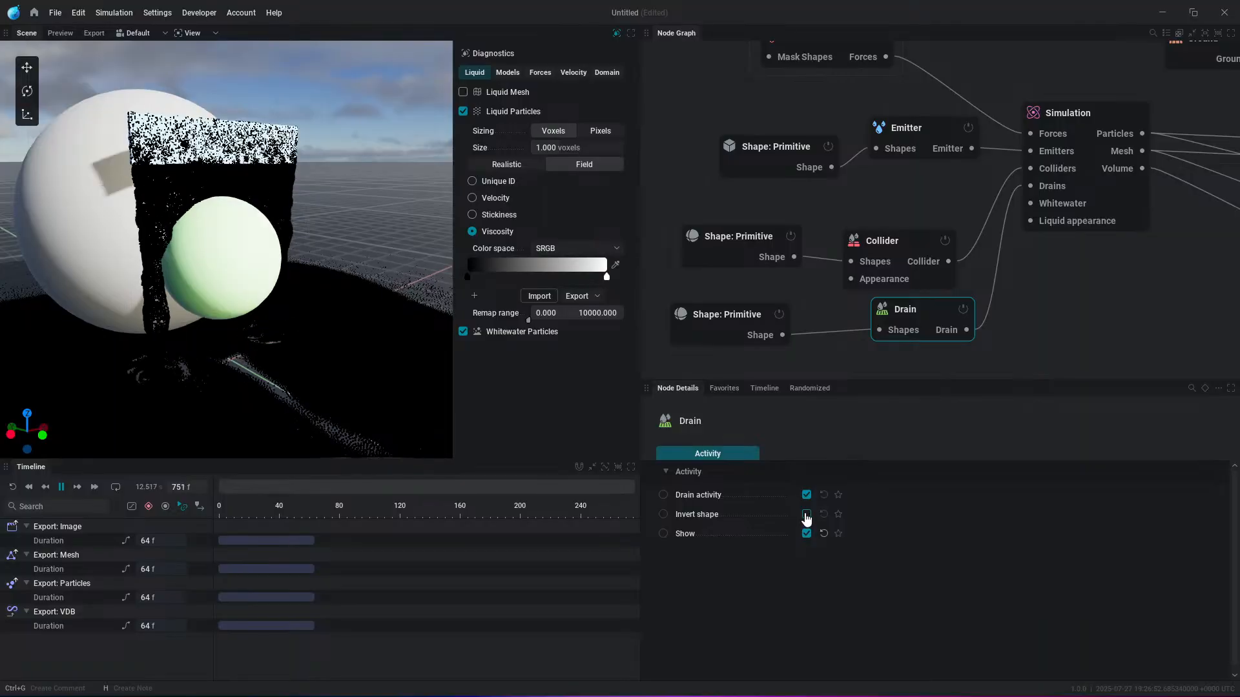
# Step: Invert the drain's shape so that liquid is removed outside the drain sphere
pyautogui.scroll(-5, 426, 262)
pyautogui.moveTo(242, 449); pyautogui.dragTo(212, 405, button='middle')
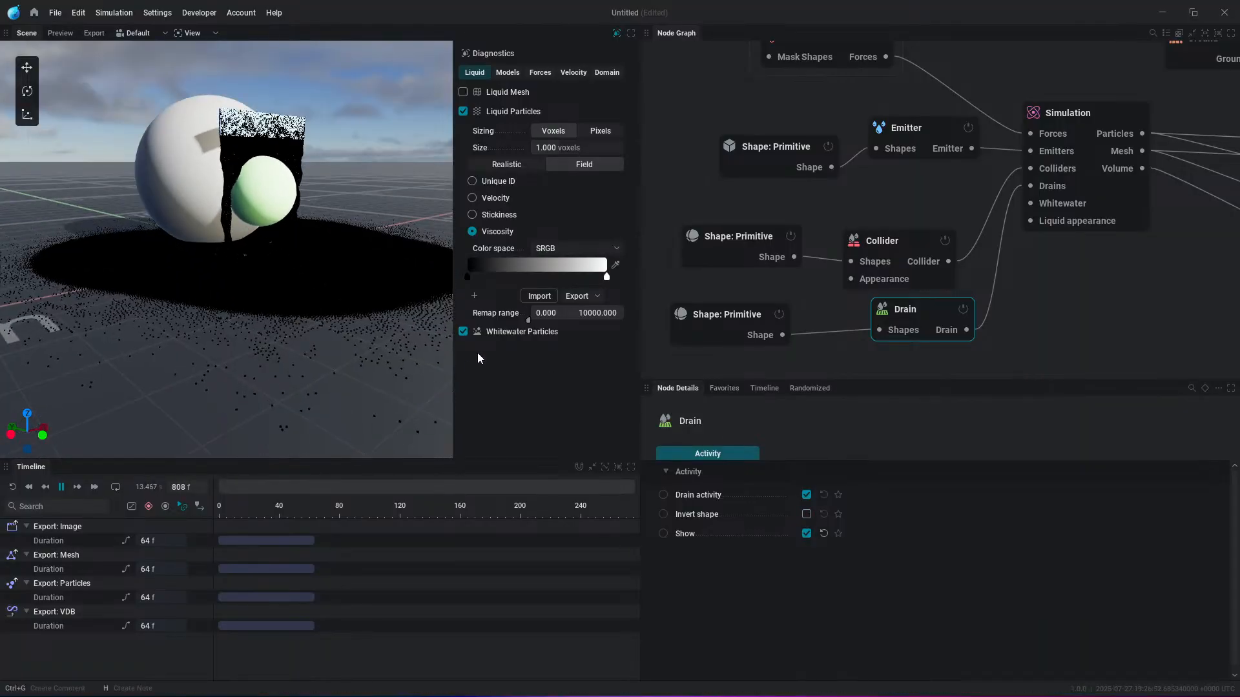
pyautogui.moveTo(386, 243); pyautogui.dragTo(387, 267, button='middle')
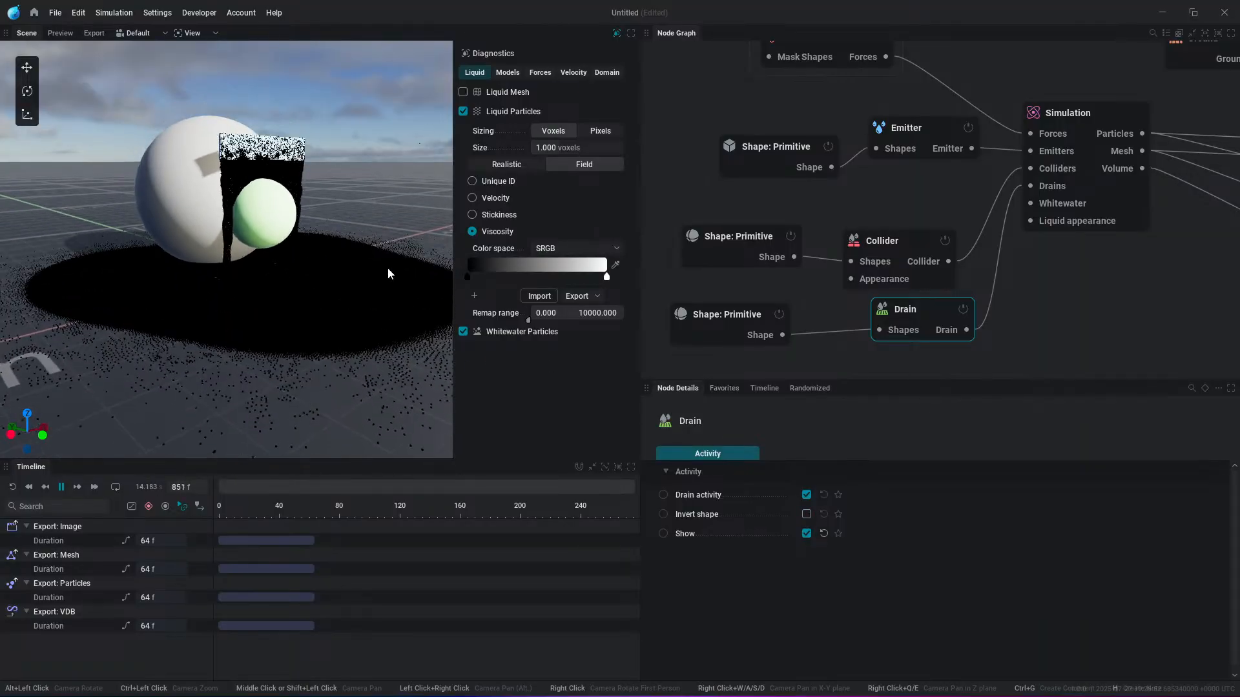
pyautogui.click(807, 514)
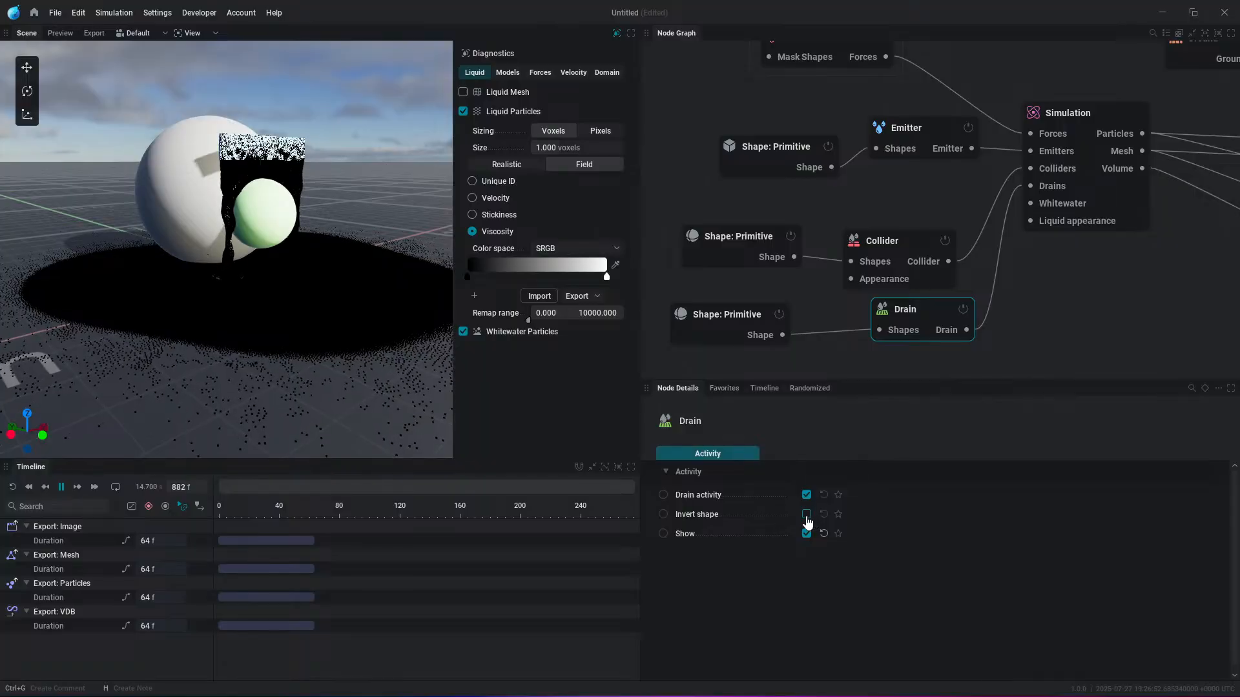
pyautogui.scroll(10, 328, 188)
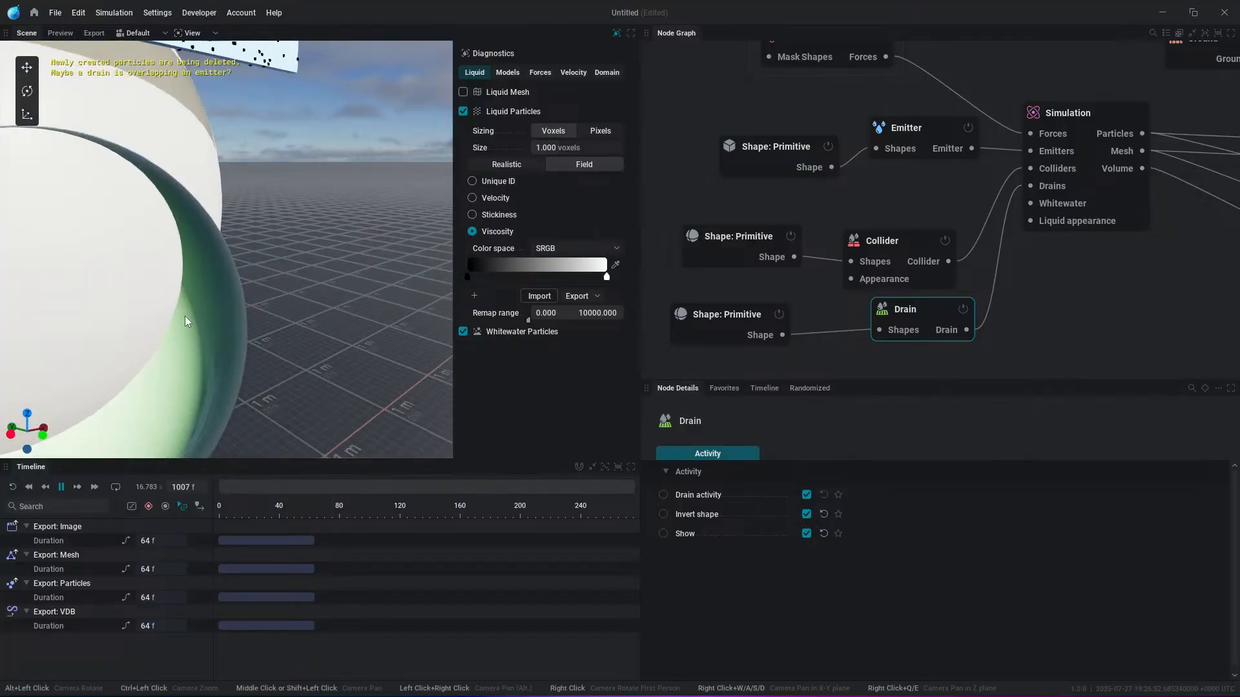
pyautogui.scroll(-10, 119, 299)
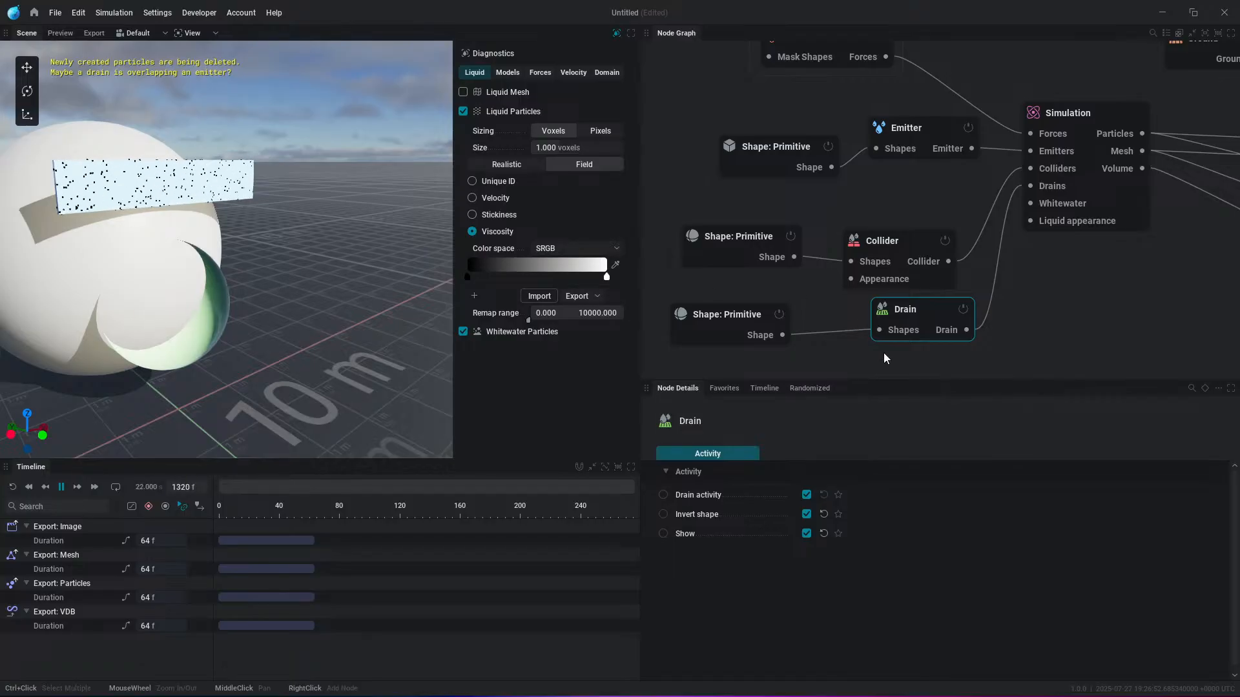
# Step: Enlarge the sphere primitive feeding the Drain node to a radius of 3.66 m
pyautogui.click(771, 313)
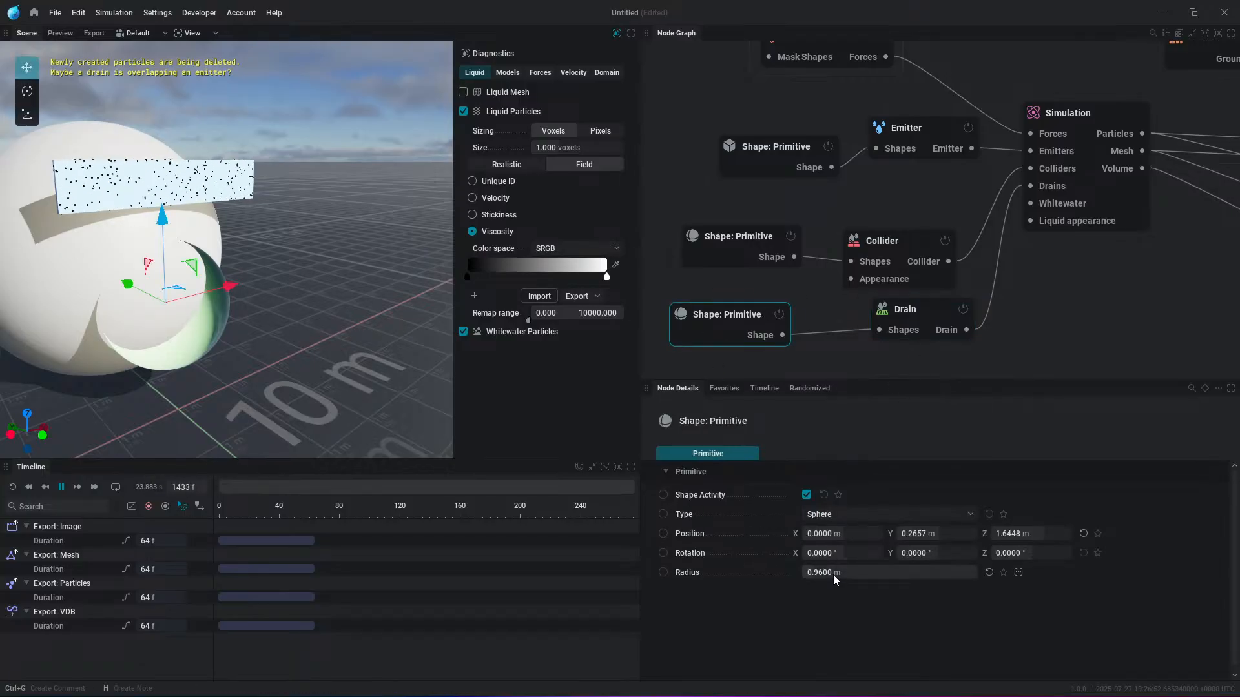
pyautogui.moveTo(872, 573); pyautogui.dragTo(959, 573)
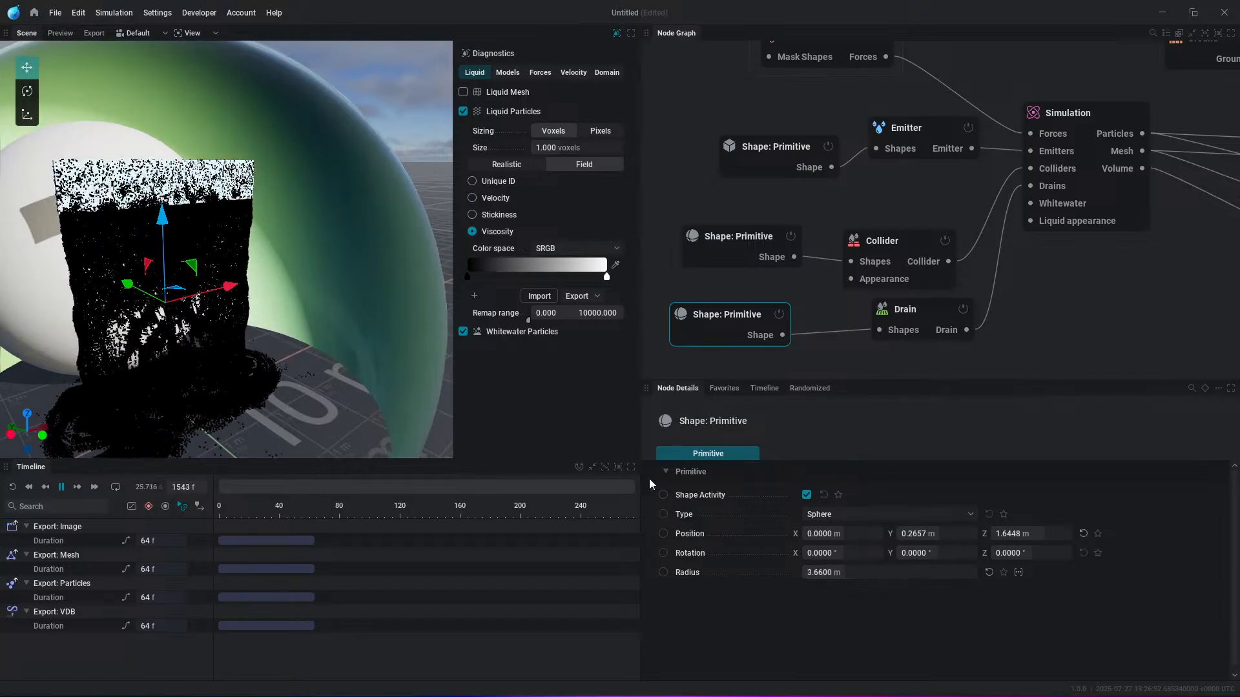
pyautogui.moveTo(212, 371); pyautogui.dragTo(239, 347, button='middle')
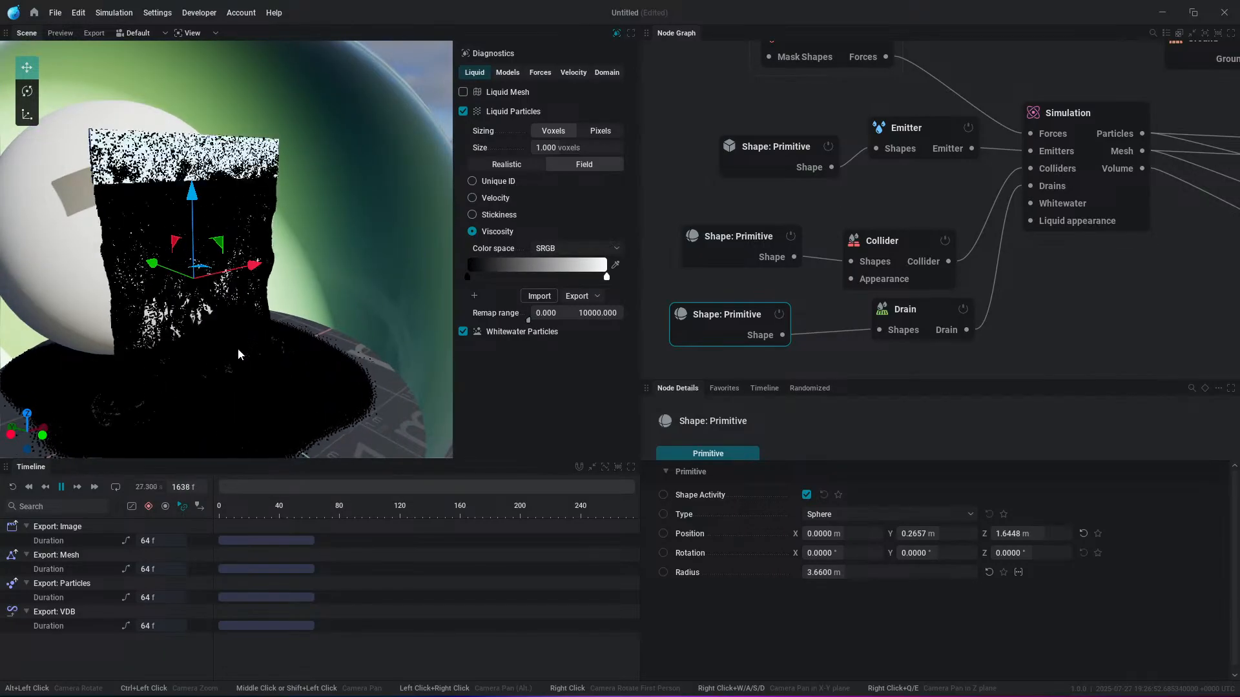
pyautogui.click(739, 102)
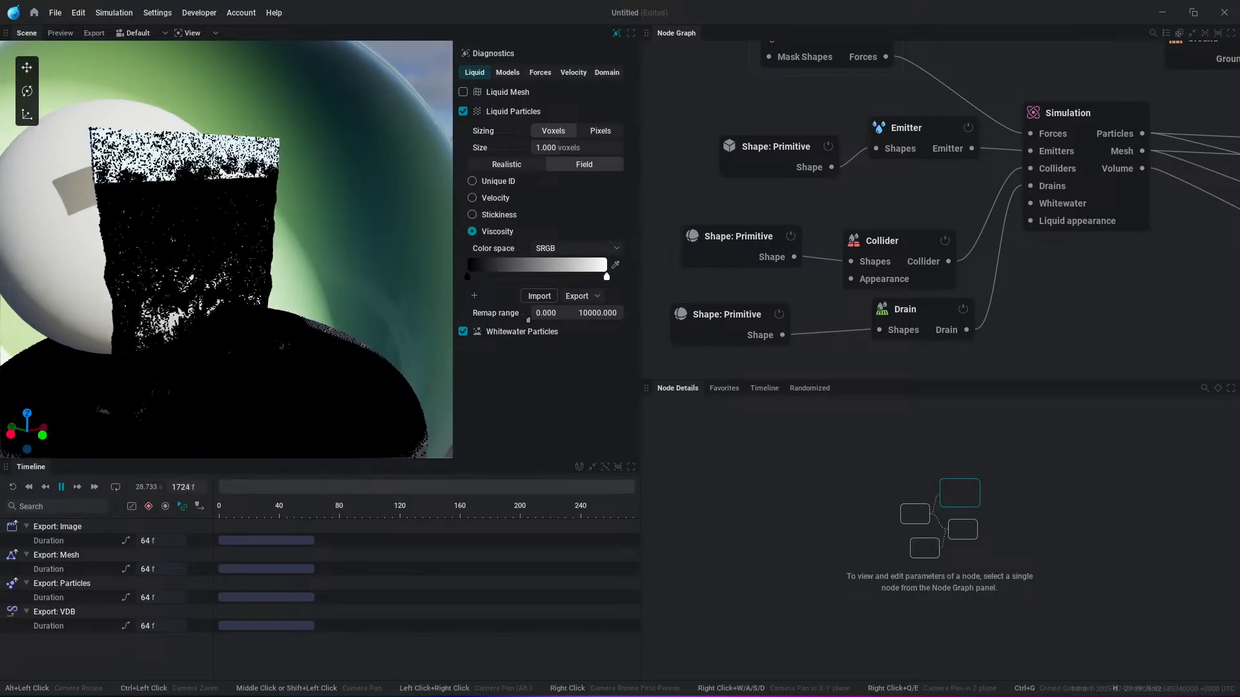
pyautogui.moveTo(291, 366); pyautogui.dragTo(317, 323, button='middle')
pyautogui.scroll(-2, 299, 357)
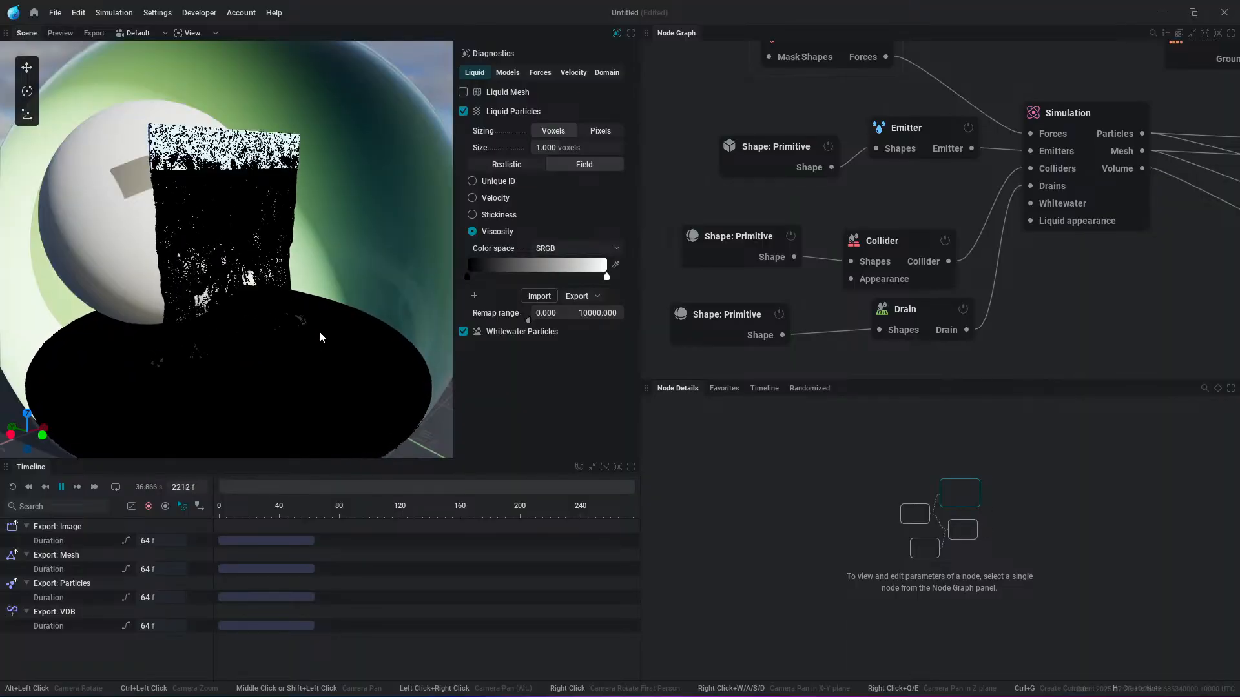
# Step: Tidy the node graph by lining up the Drain node below the Collider node
pyautogui.moveTo(919, 302); pyautogui.dragTo(894, 304)
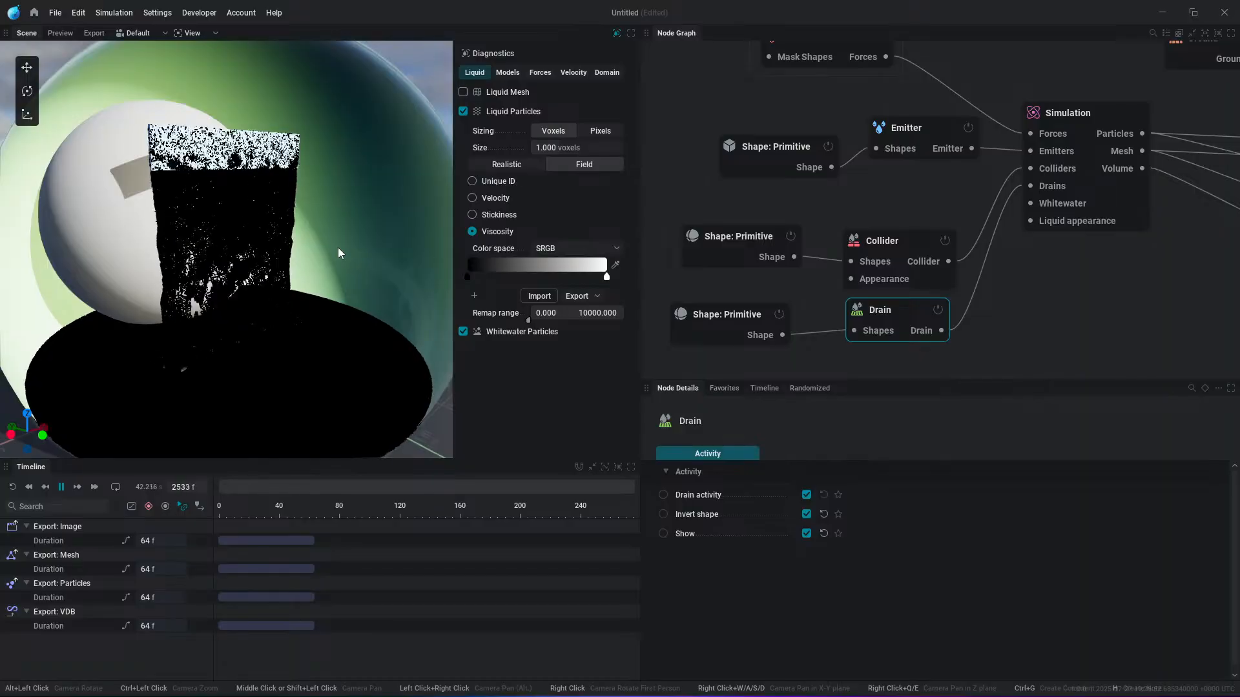
pyautogui.moveTo(1001, 307); pyautogui.dragTo(1012, 259, button='middle')
pyautogui.moveTo(911, 255); pyautogui.dragTo(917, 262)
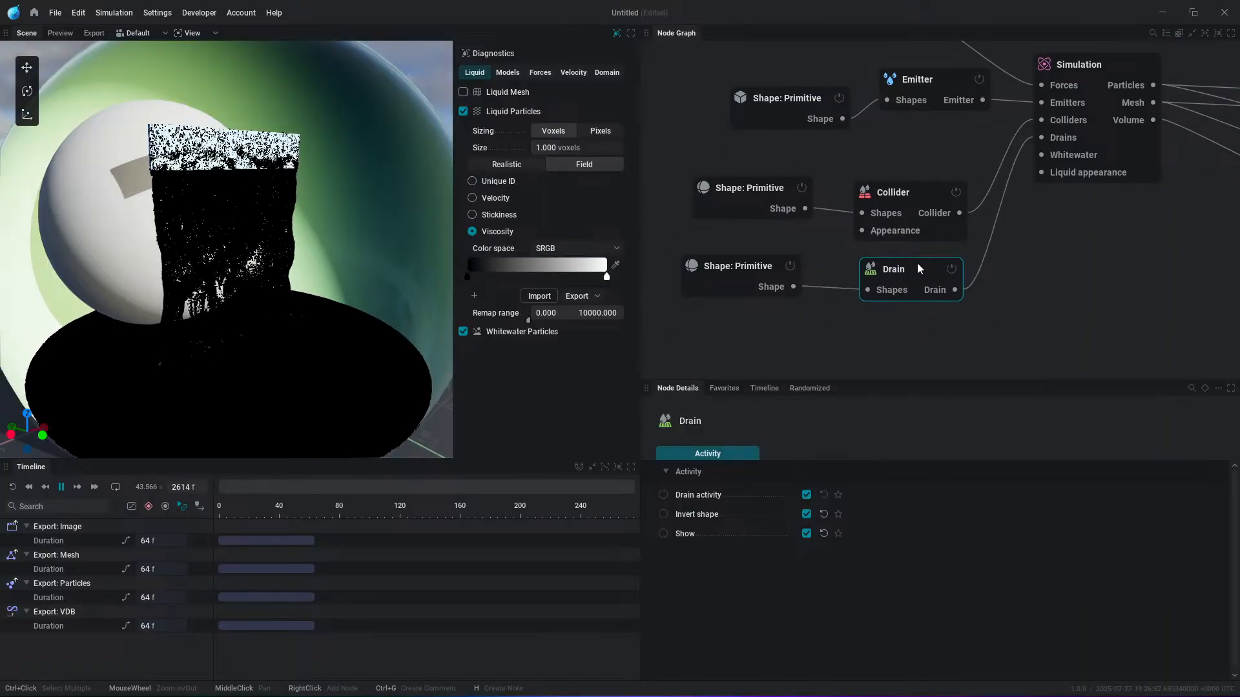
pyautogui.moveTo(1098, 249); pyautogui.dragTo(1100, 237, button='middle')
pyautogui.click(1020, 188)
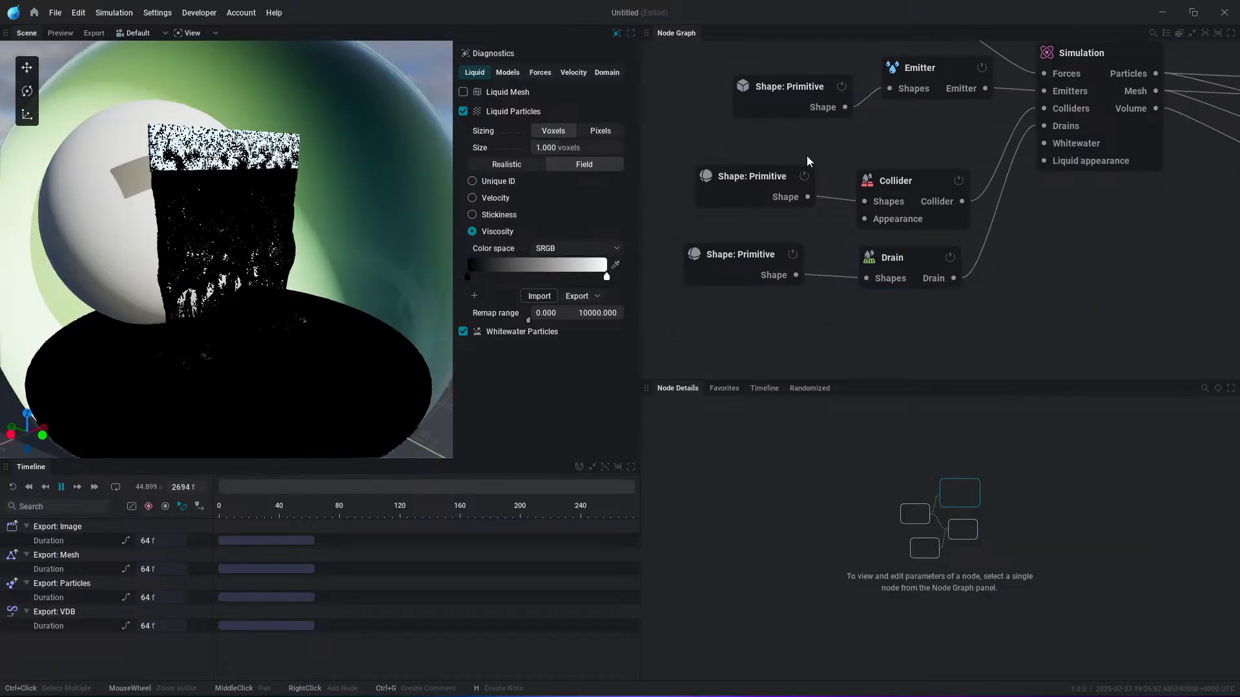
pyautogui.moveTo(925, 125); pyautogui.dragTo(921, 149, button='middle')
# Step: Turn off viscosity simulation in the Simulation node and set the Emitter's stickiness to 100%
pyautogui.click(1074, 78)
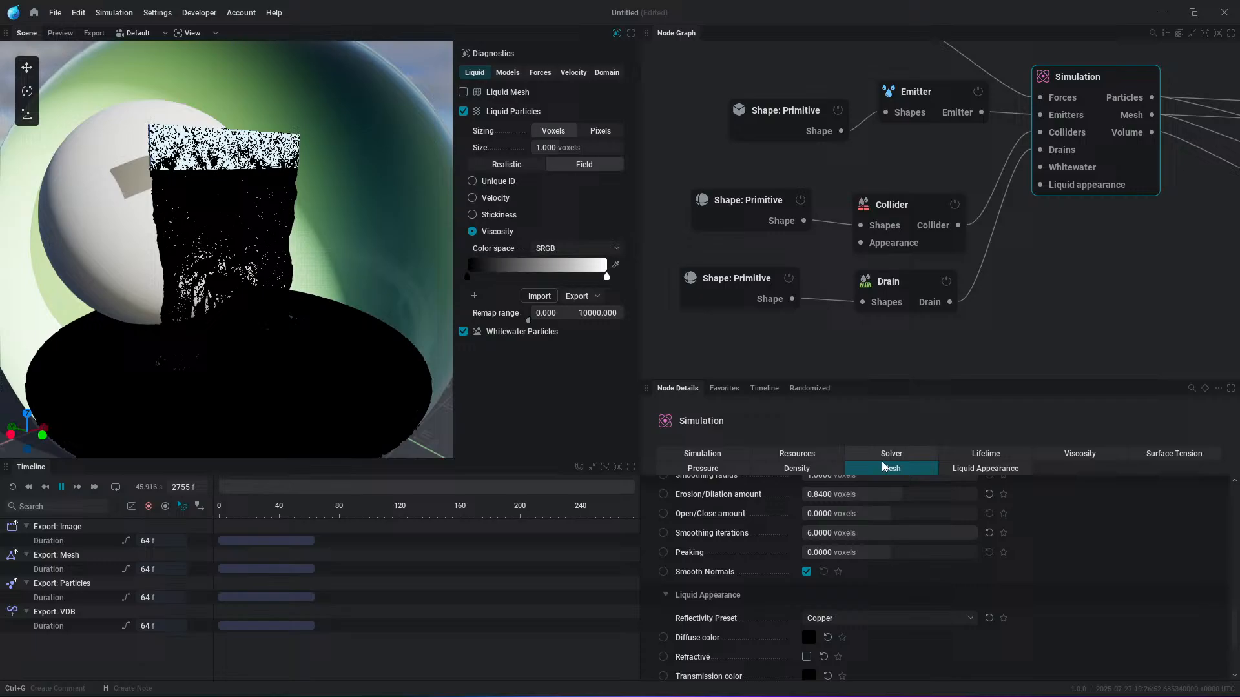
pyautogui.click(1006, 454)
pyautogui.click(807, 509)
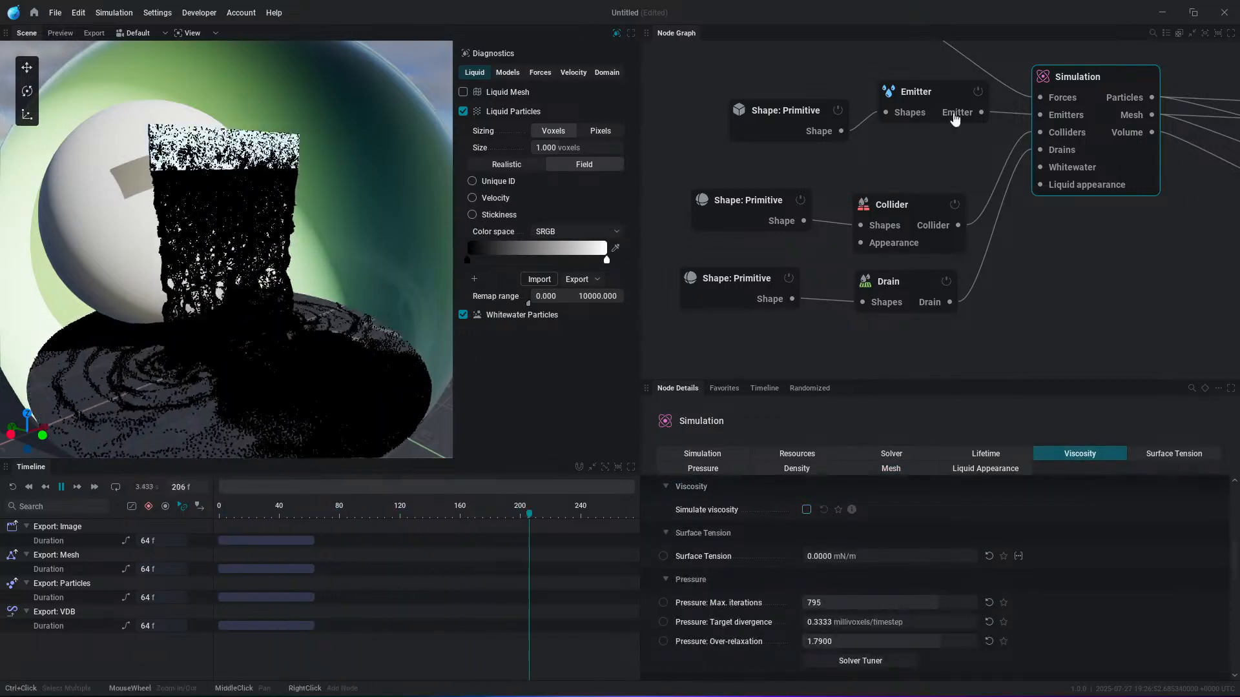
pyautogui.click(928, 104)
pyautogui.moveTo(836, 572); pyautogui.dragTo(885, 569)
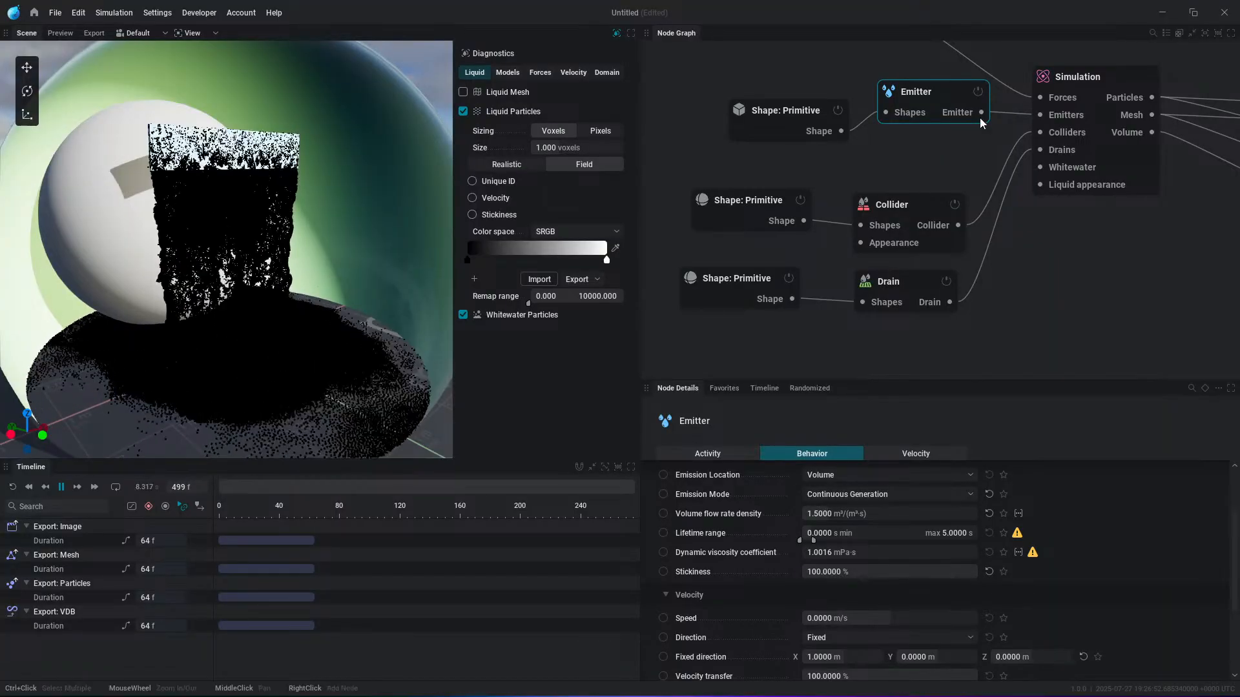
# Step: Display the liquid mesh in the viewport and set the simulation's liquid reflectivity preset to Water
pyautogui.click(463, 91)
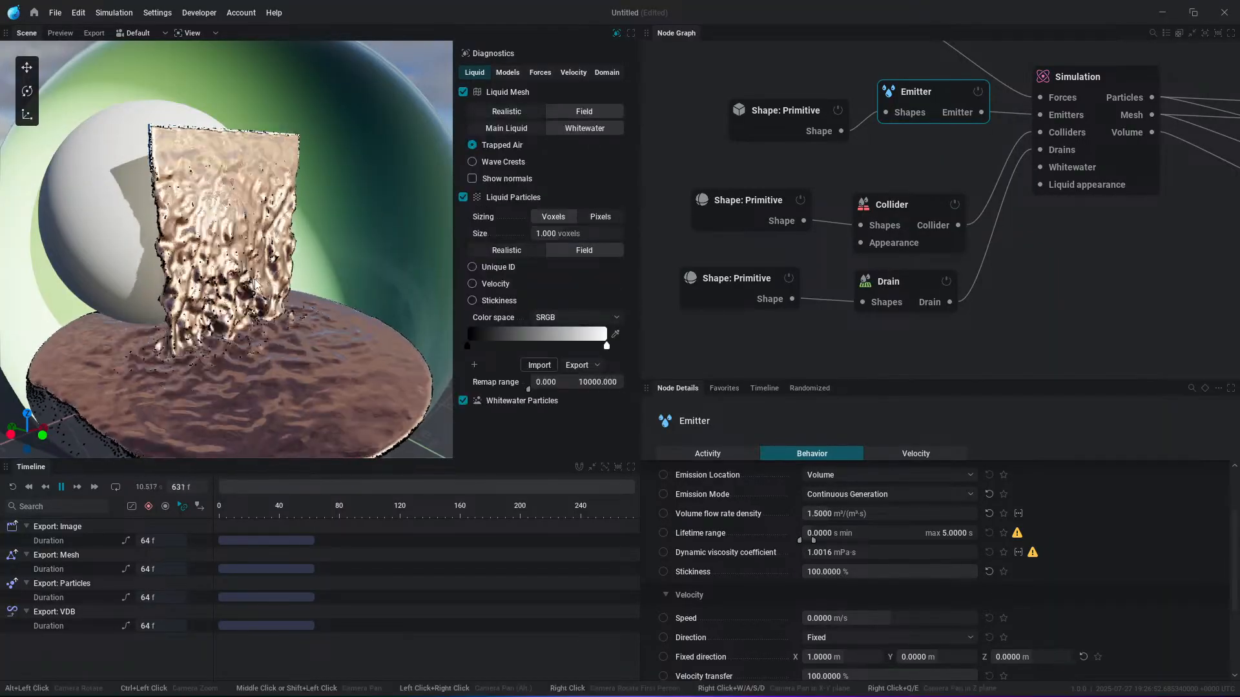
pyautogui.click(1072, 134)
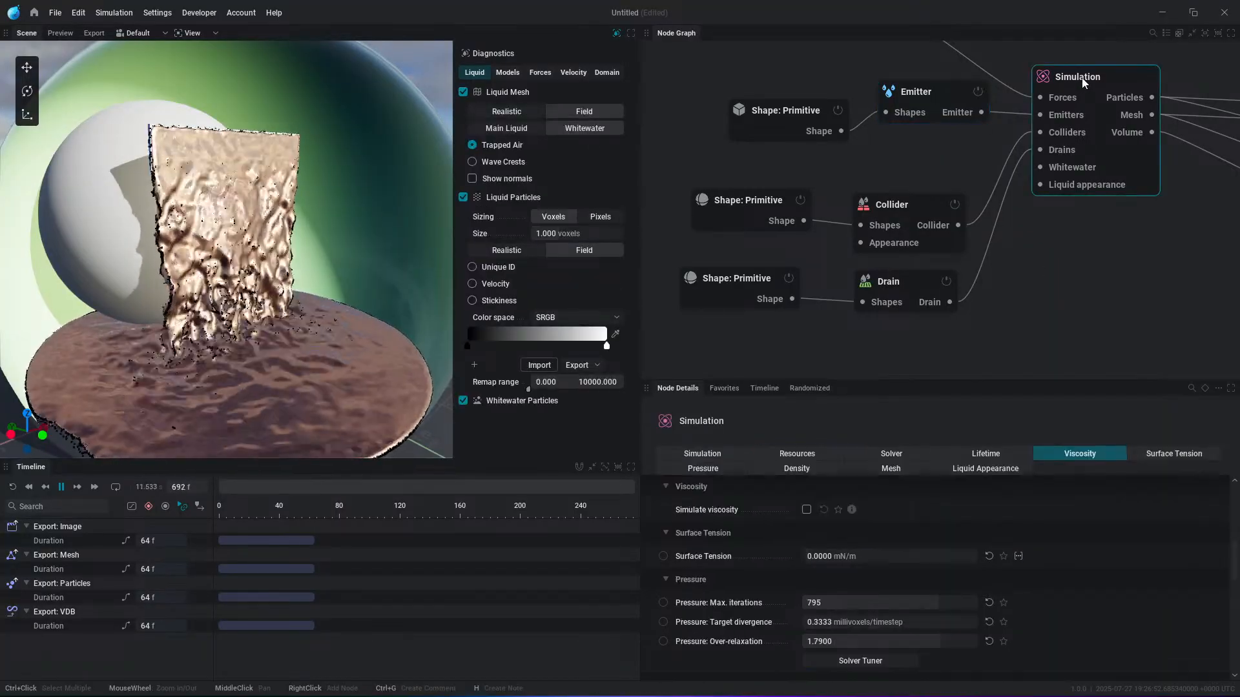
pyautogui.click(985, 468)
pyautogui.click(833, 509)
pyautogui.click(823, 534)
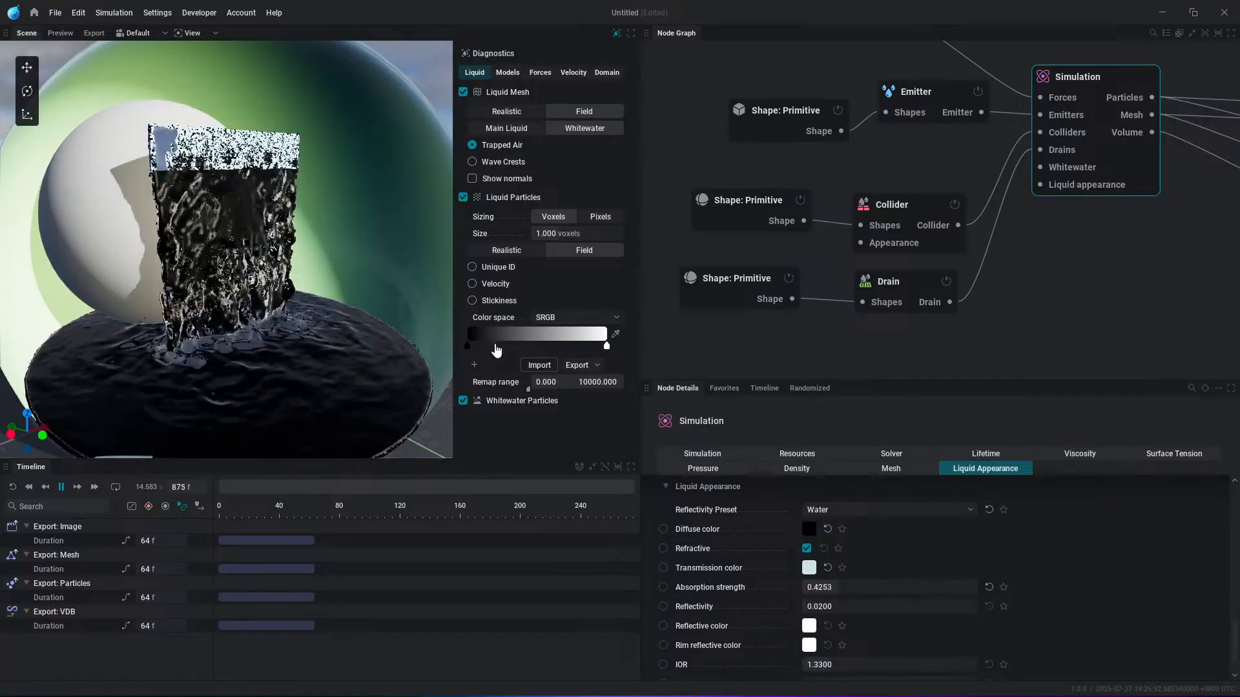
pyautogui.keyDown('alt'); pyautogui.moveTo(316, 355); pyautogui.dragTo(318, 359); pyautogui.keyUp('alt')
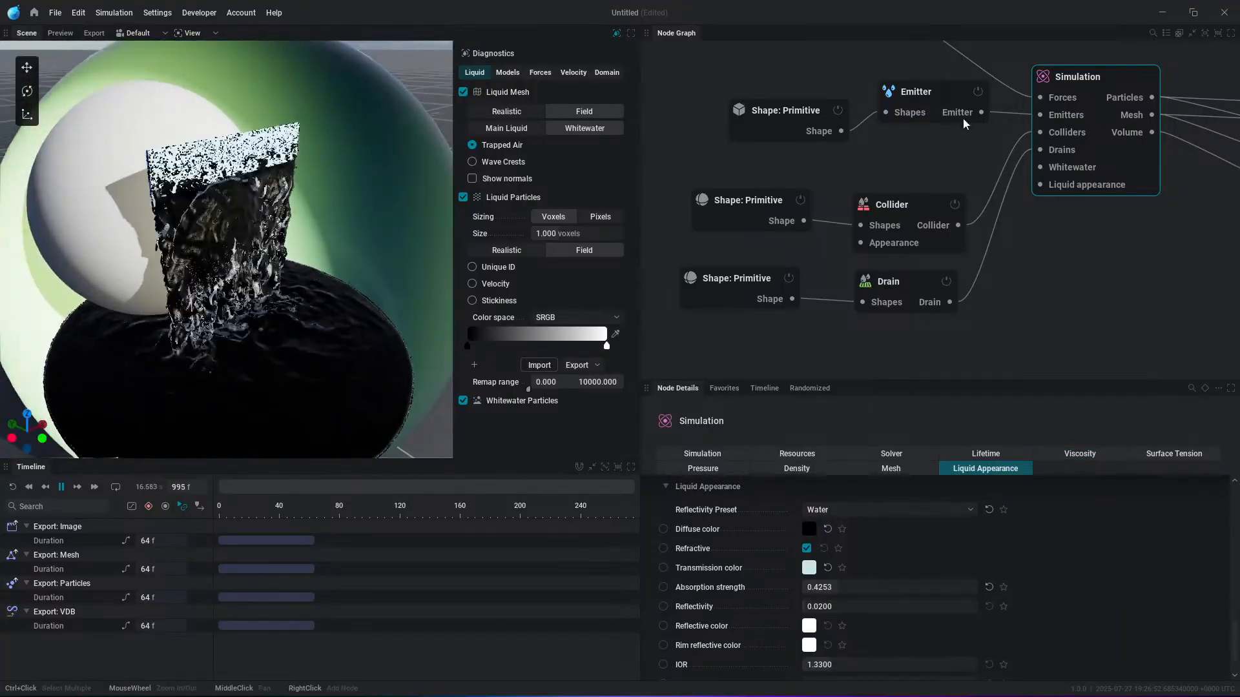
# Step: Raise the directional light's intensity to 11.6667
pyautogui.moveTo(988, 97); pyautogui.dragTo(980, 226, button='middle')
pyautogui.moveTo(1011, 155); pyautogui.dragTo(962, 204, button='middle')
pyautogui.click(1029, 116)
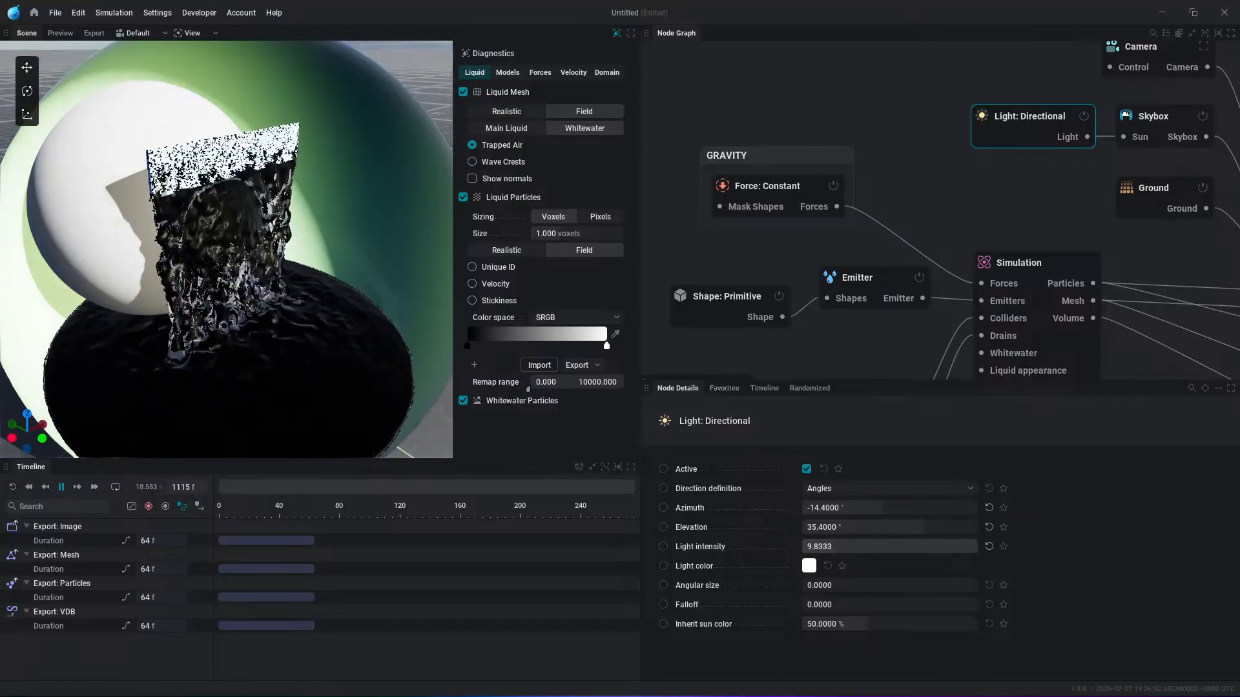
pyautogui.moveTo(861, 546); pyautogui.dragTo(842, 546)
pyautogui.keyDown('alt'); pyautogui.moveTo(322, 368); pyautogui.dragTo(507, 276); pyautogui.keyUp('alt')
pyautogui.keyDown('alt'); pyautogui.moveTo(319, 355); pyautogui.dragTo(302, 382); pyautogui.keyUp('alt')
pyautogui.press('space')
pyautogui.scroll(-1, 221, 383)
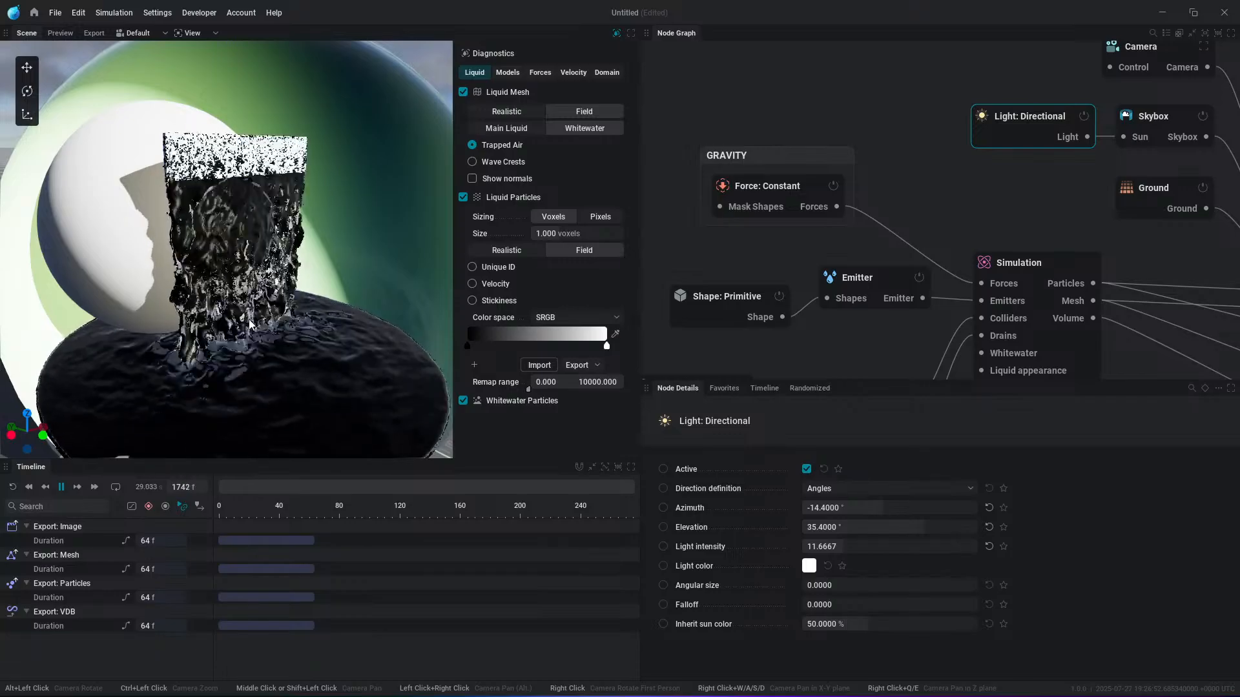
# Step: Add a Whitewater node connected to the Simulation node's Whitewater input
pyautogui.moveTo(1001, 401); pyautogui.dragTo(1090, 203, button='middle')
pyautogui.moveTo(1041, 166); pyautogui.dragTo(991, 346)
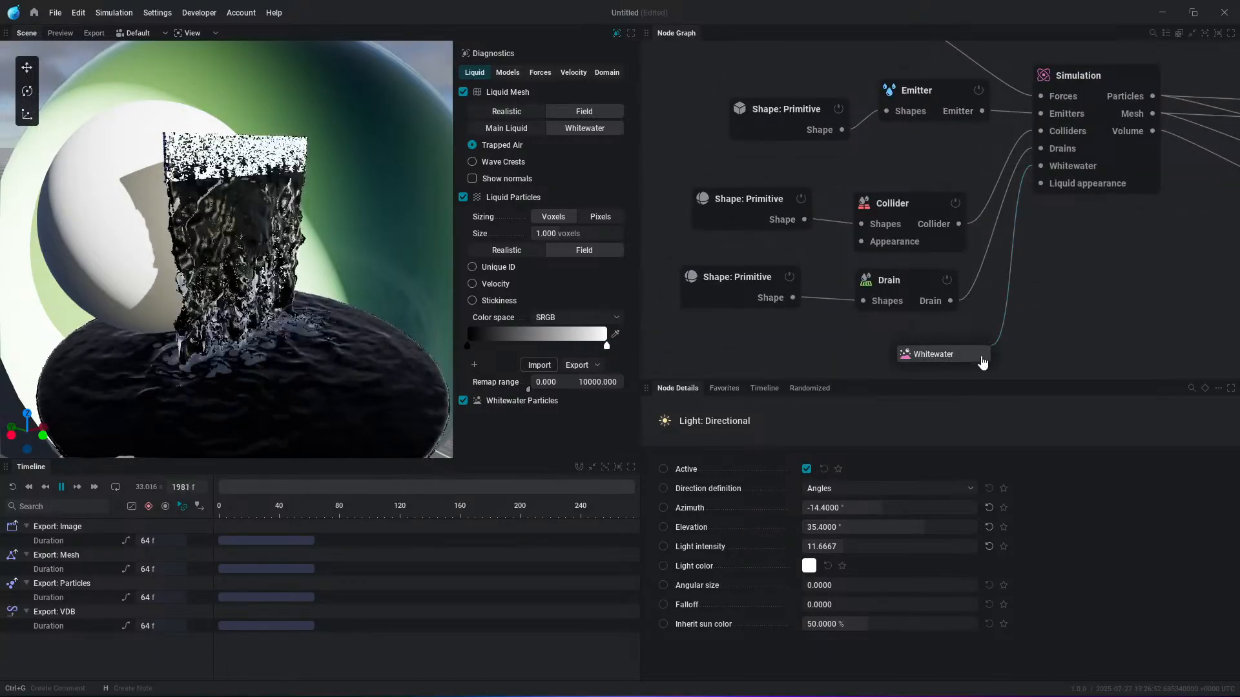
pyautogui.click(947, 357)
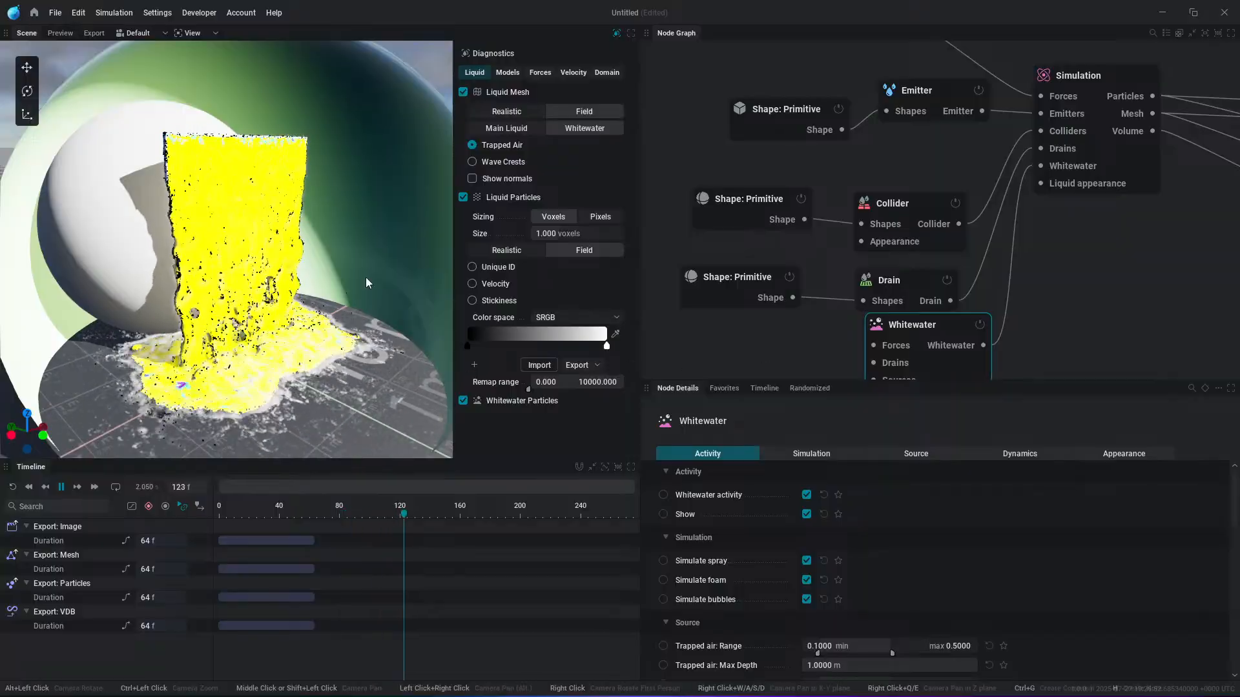
# Step: Hide the diagnostics overlay to inspect the rendered waterfall and foam in the scene
pyautogui.click(616, 33)
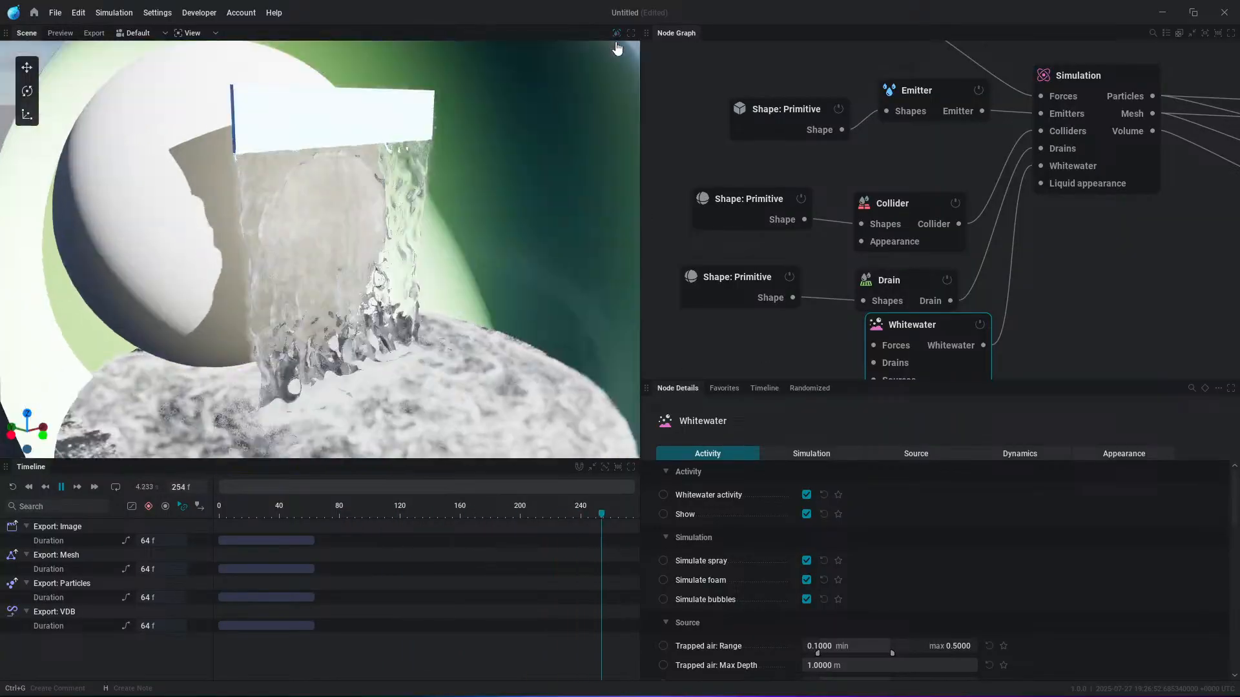
pyautogui.keyDown('alt'); pyautogui.moveTo(439, 286); pyautogui.dragTo(433, 326); pyautogui.keyUp('alt')
pyautogui.moveTo(417, 326); pyautogui.dragTo(371, 182, button='middle')
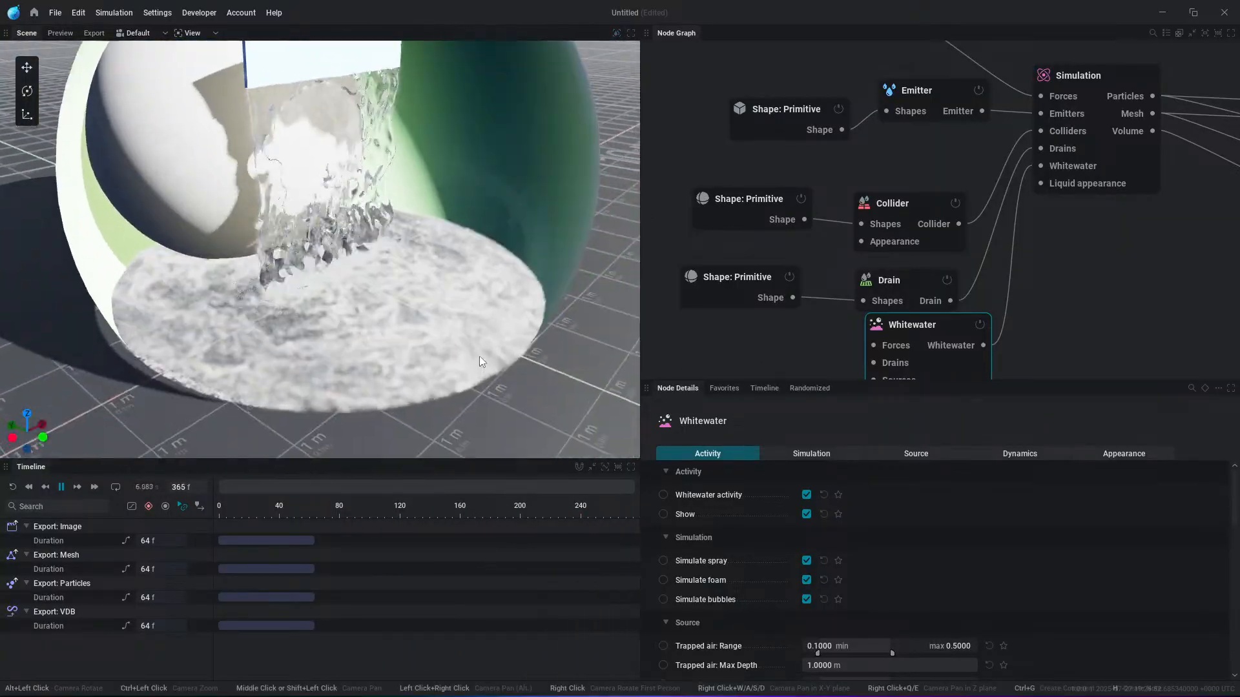
# Step: Place the Whitewater node directly under the Drain node and enlarge the node parameter area
pyautogui.moveTo(921, 331); pyautogui.dragTo(903, 336)
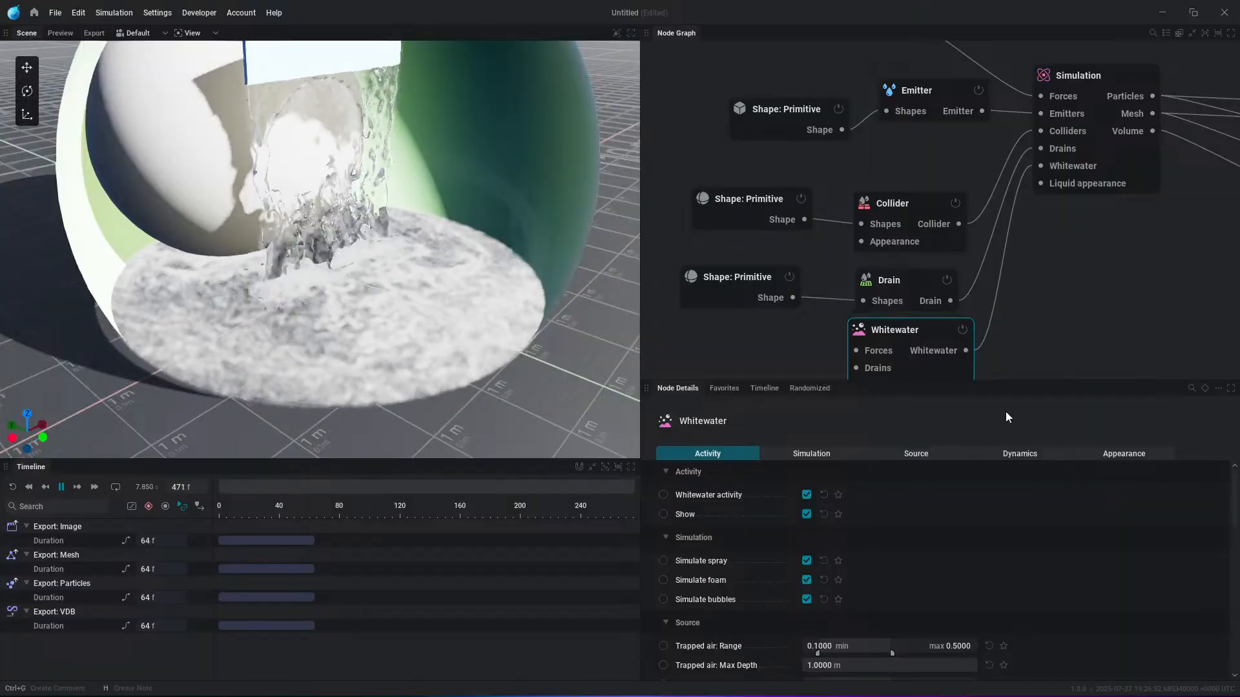
pyautogui.moveTo(989, 382); pyautogui.dragTo(989, 339)
pyautogui.scroll(-5, 1023, 195)
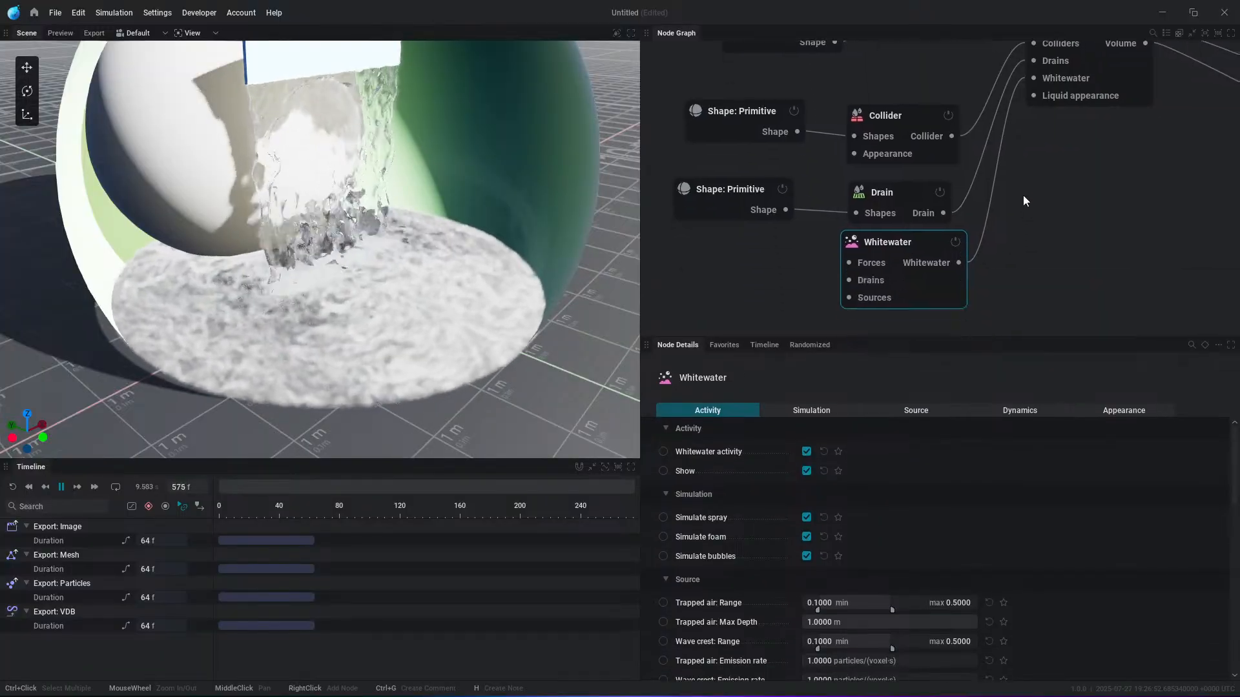
# Step: Set the whitewater spray radius to 0.5 cm
pyautogui.scroll(-5, 723, 567)
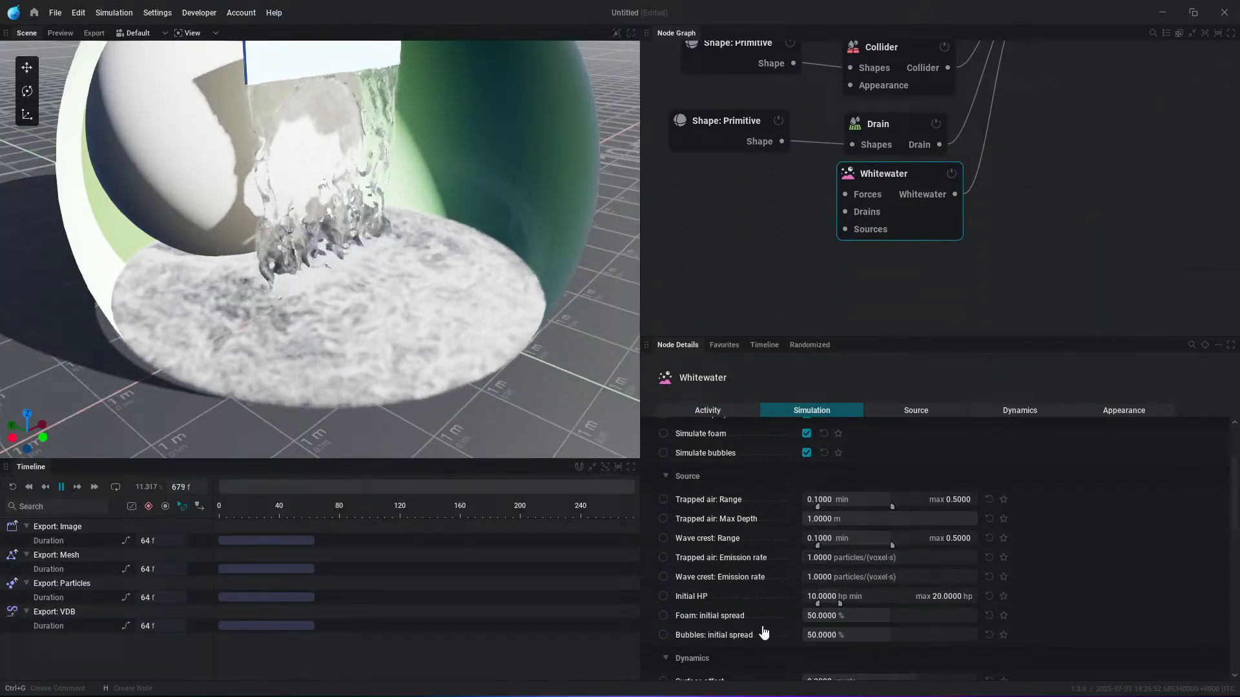
pyautogui.scroll(-5, 784, 625)
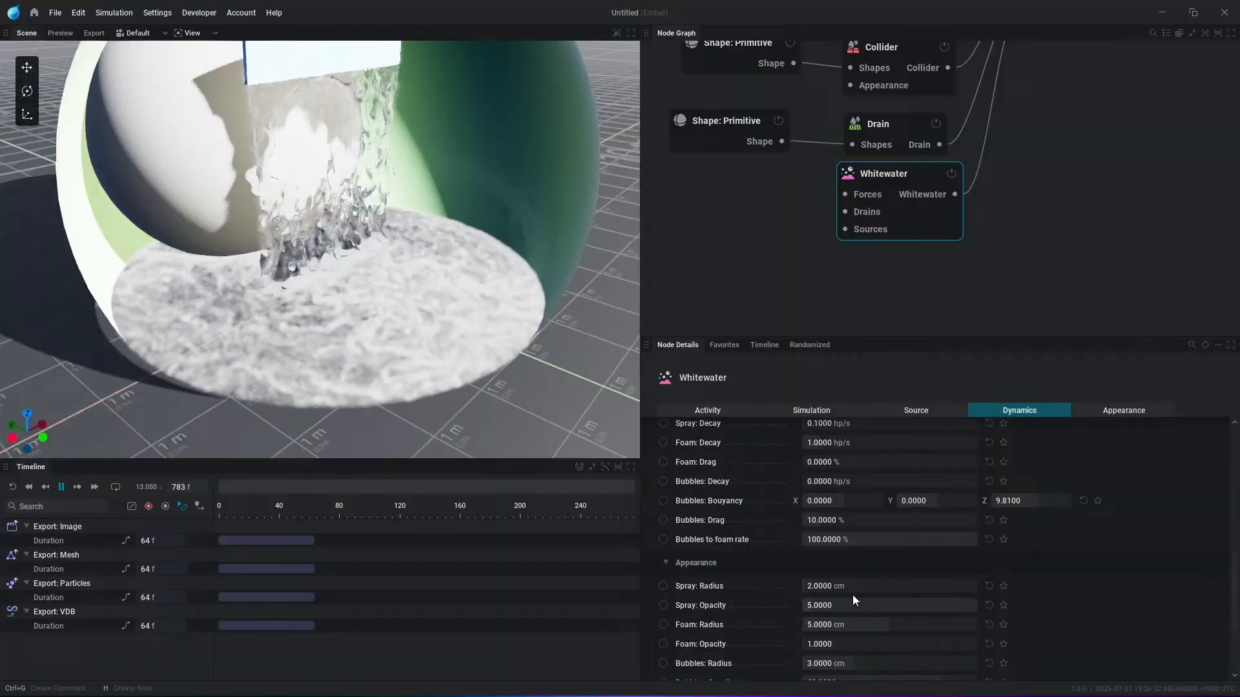
pyautogui.click(858, 586)
pyautogui.moveTo(858, 586); pyautogui.dragTo(799, 596)
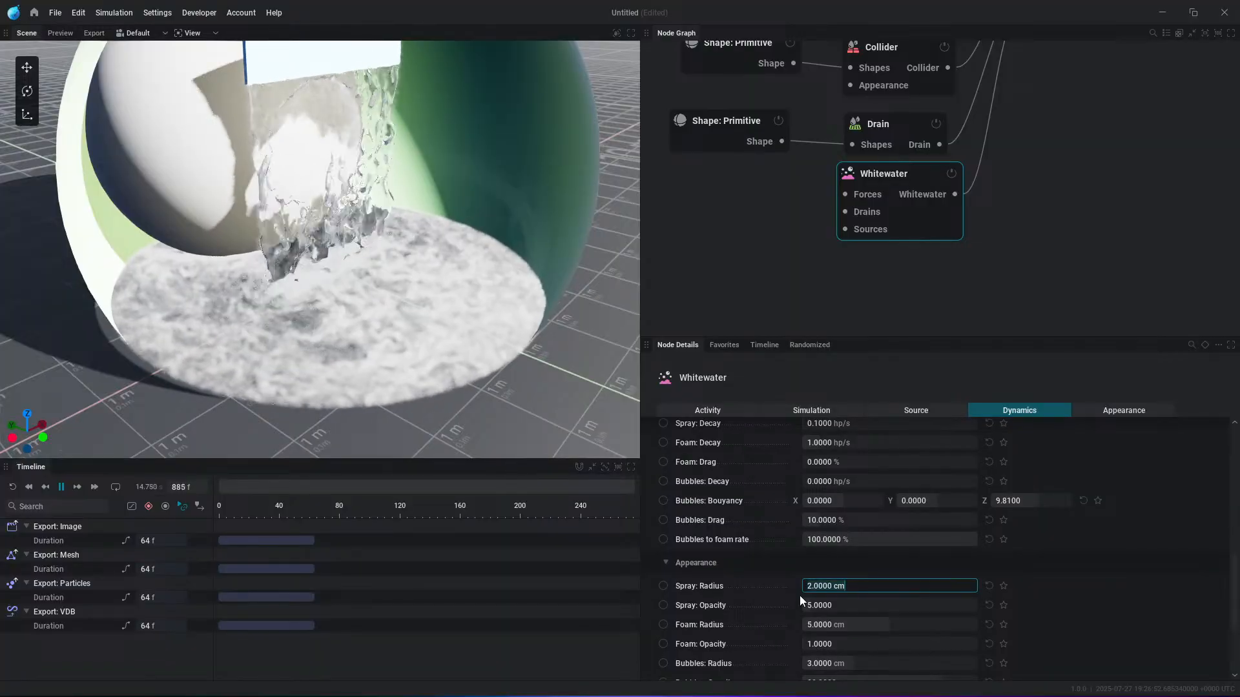
pyautogui.write('.5')
pyautogui.press('Return')
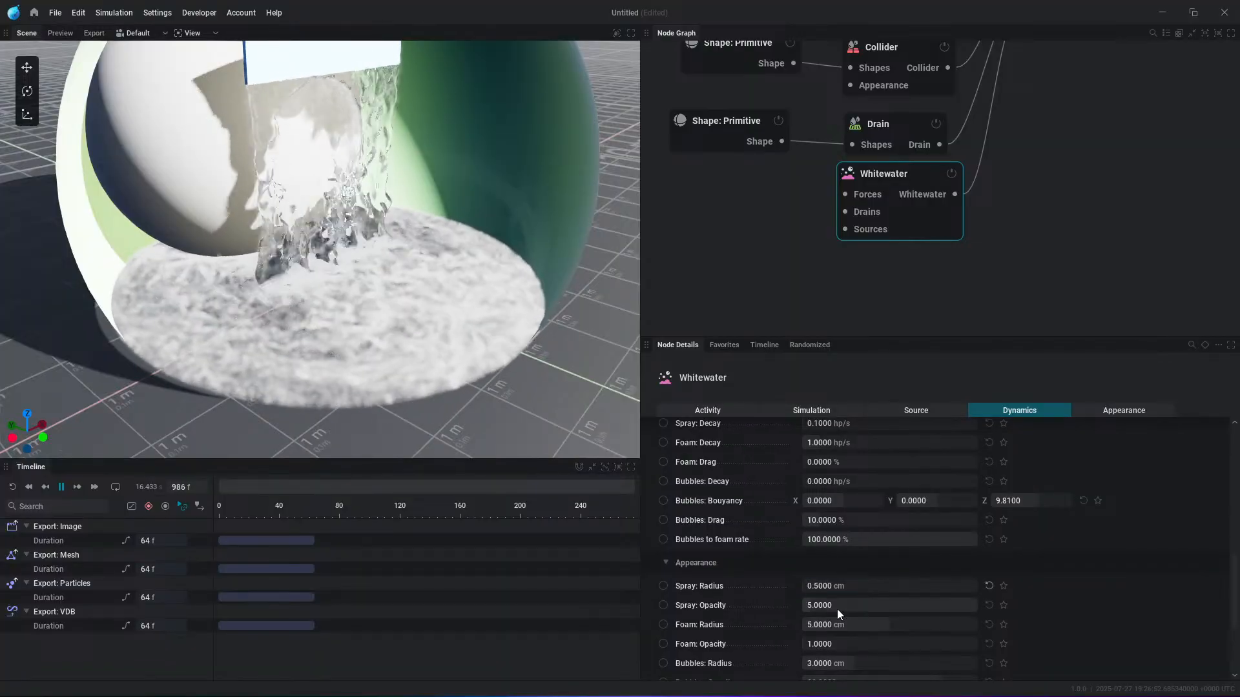
# Step: Set the whitewater foam radius to 0.5 cm
pyautogui.click(904, 625)
pyautogui.write('0.5')
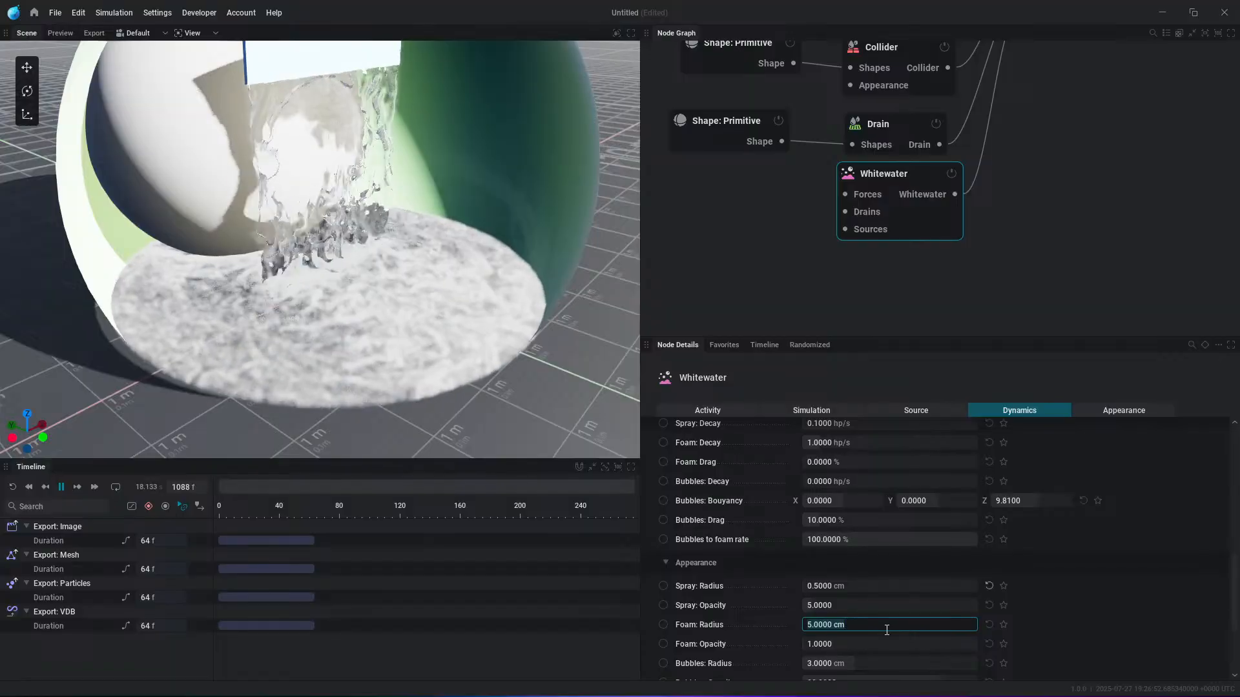
pyautogui.press('Return')
pyautogui.scroll(5, 308, 254)
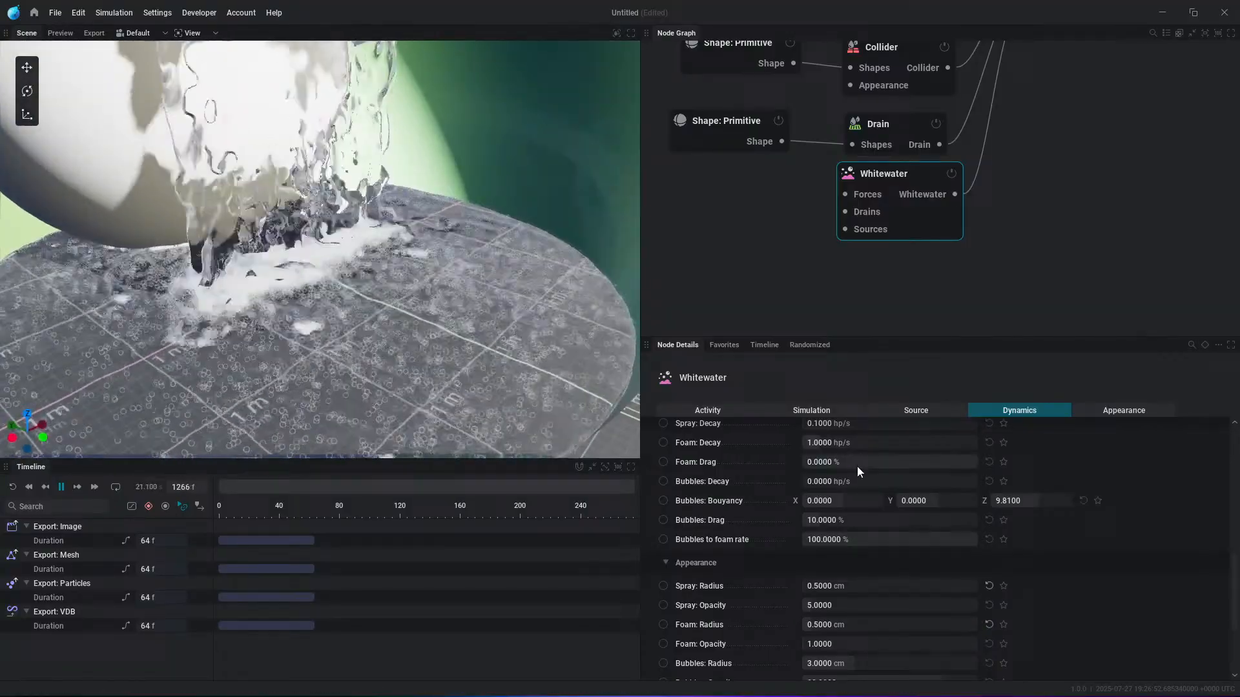
pyautogui.scroll(-1, 857, 466)
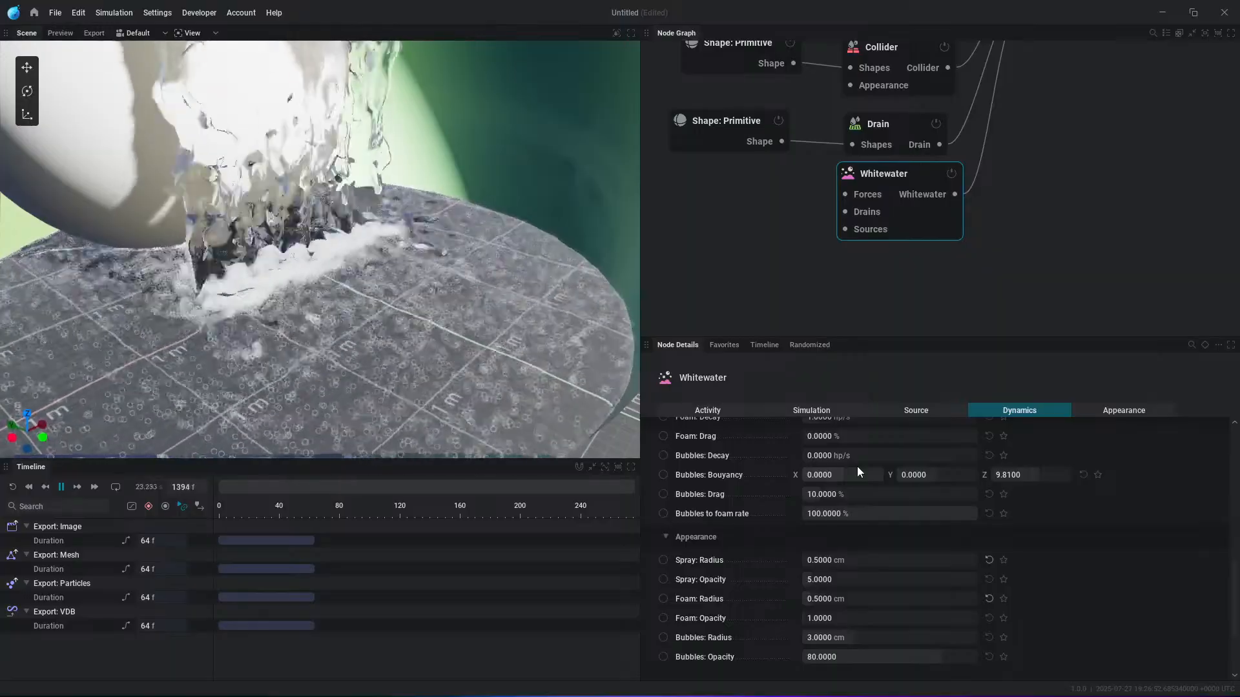
# Step: Set the whitewater bubbles radius to 0.5 cm
pyautogui.scroll(-3, 899, 579)
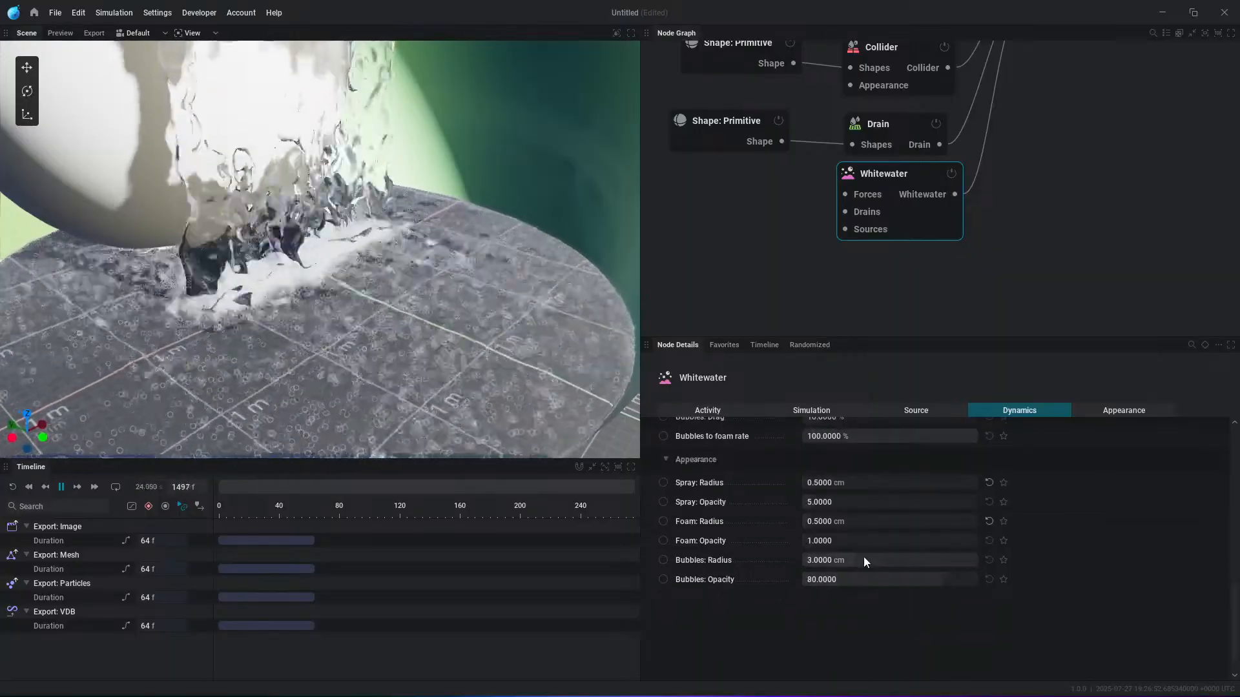
pyautogui.click(863, 556)
pyautogui.write('.5')
pyautogui.press('Return')
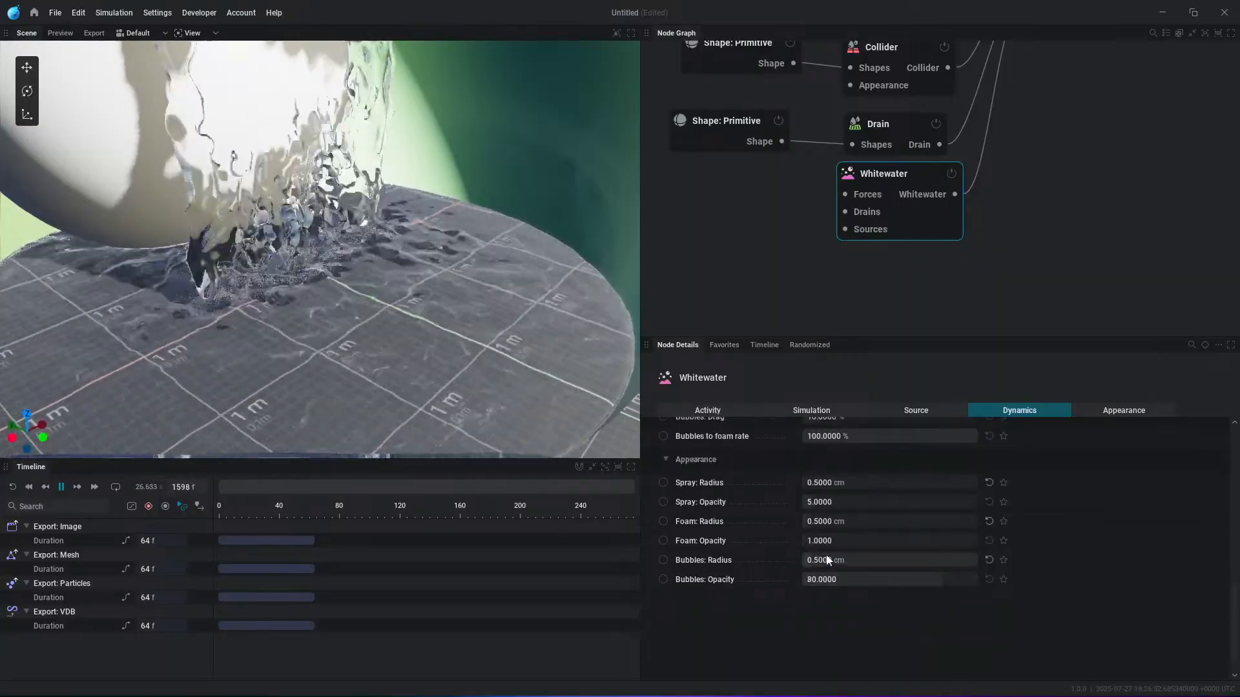
# Step: Set the whitewater trapped air range to 0–1 and its emission rate to about 16.67 particles/(voxel·s)
pyautogui.scroll(4, 803, 502)
pyautogui.scroll(5, 803, 502)
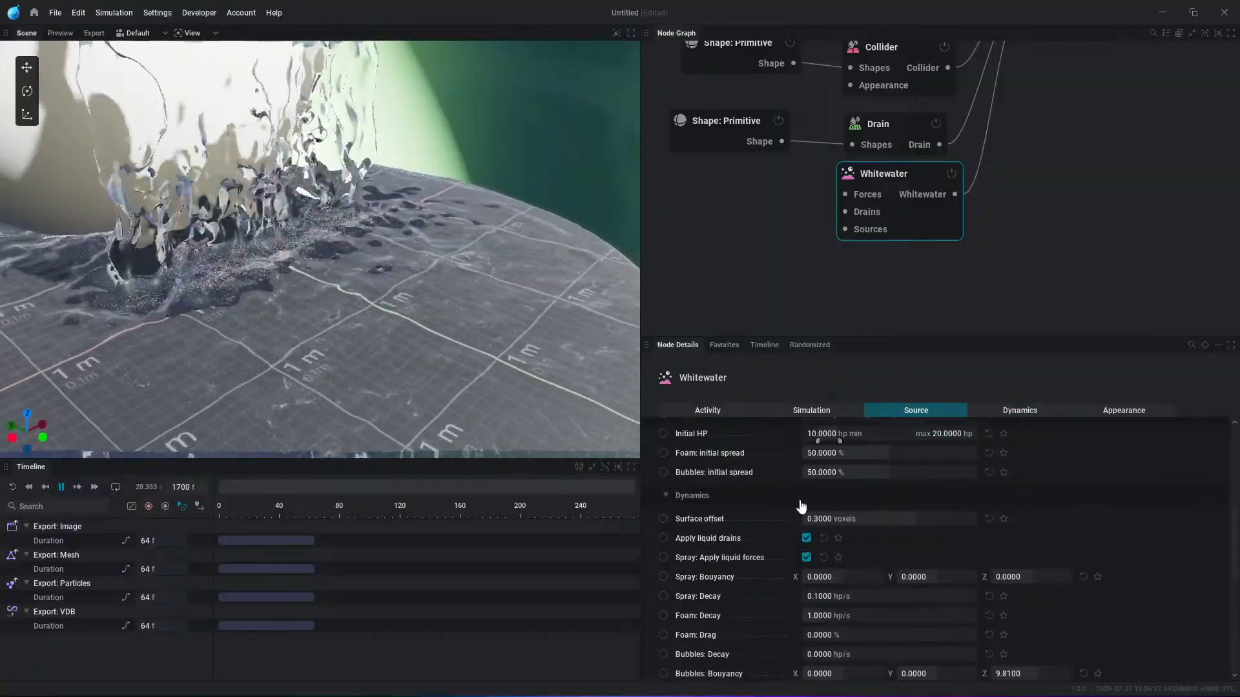
pyautogui.scroll(5, 838, 491)
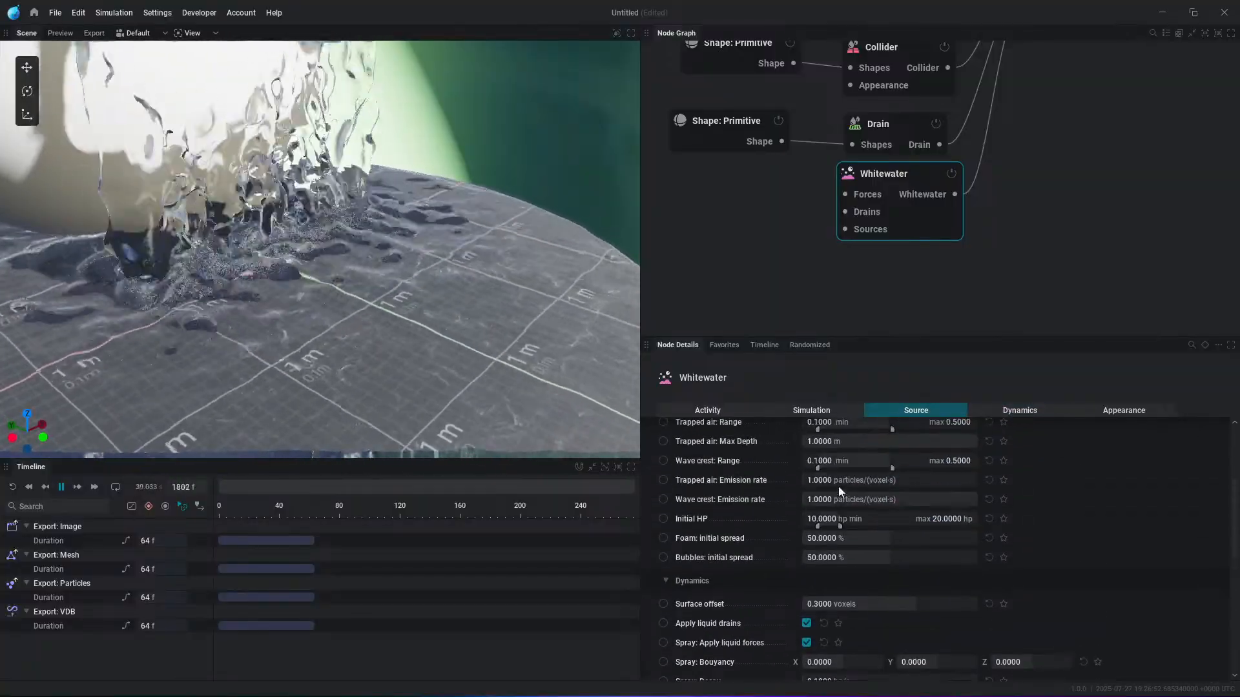
pyautogui.moveTo(850, 501); pyautogui.dragTo(793, 497)
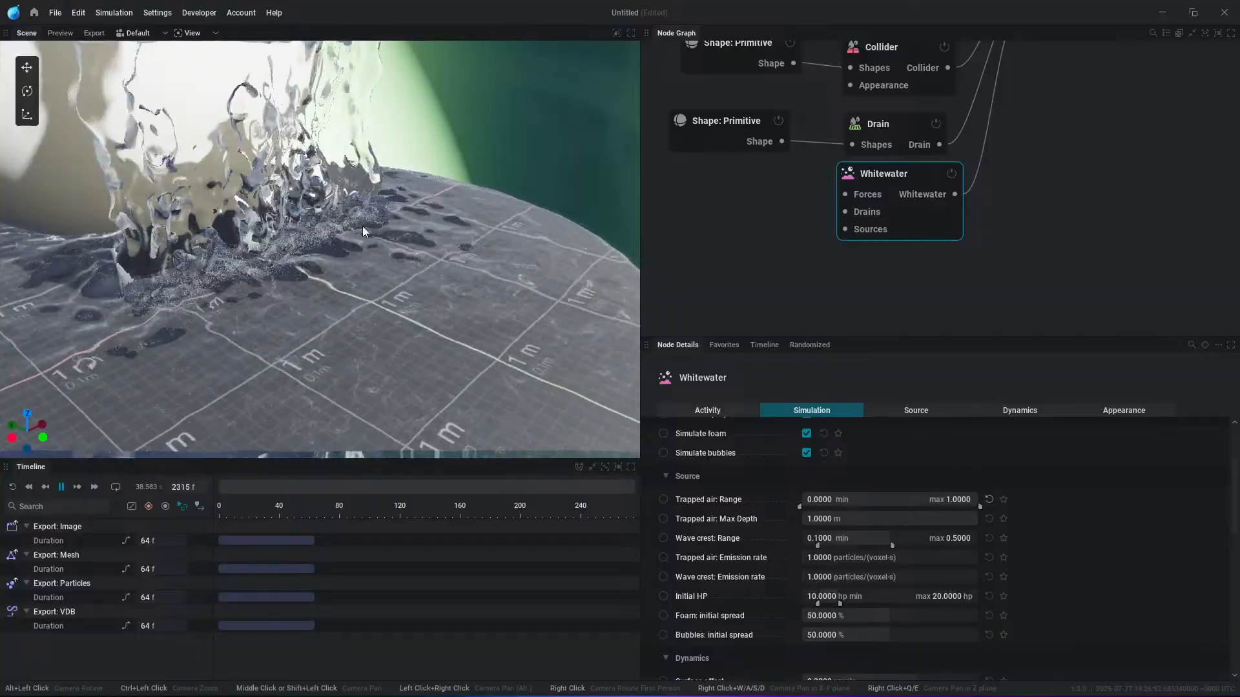
pyautogui.moveTo(828, 559); pyautogui.dragTo(949, 559)
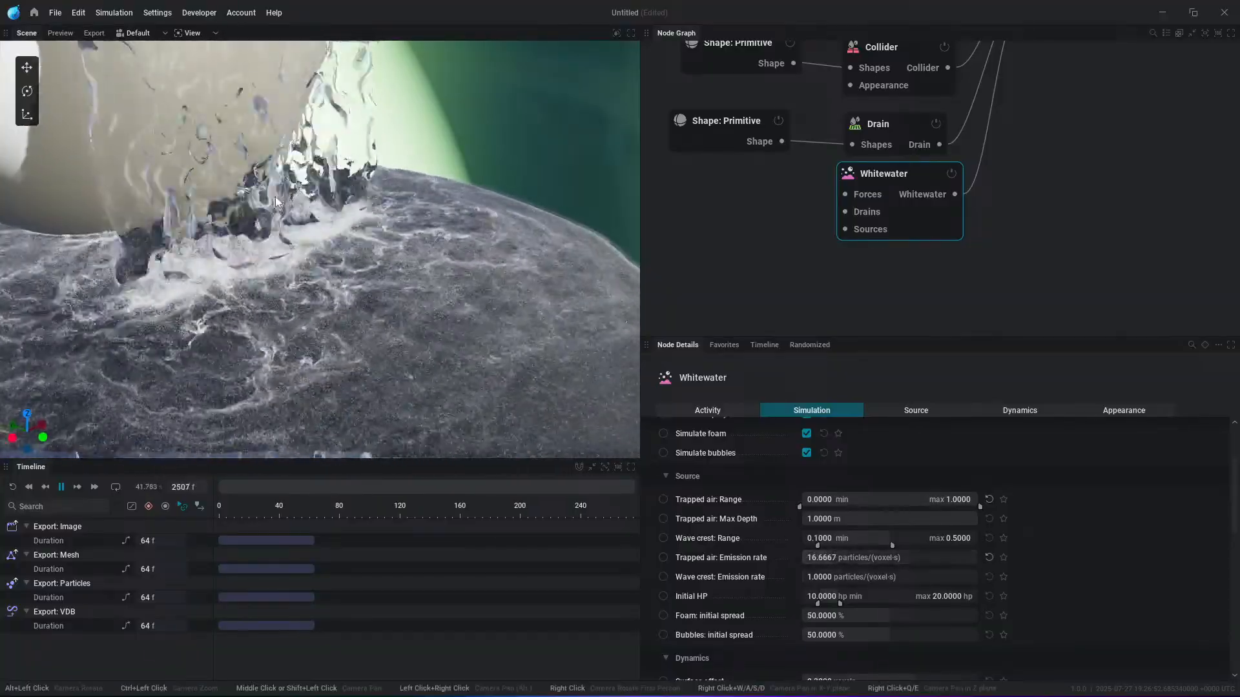
pyautogui.moveTo(240, 236); pyautogui.dragTo(330, 212, button='middle')
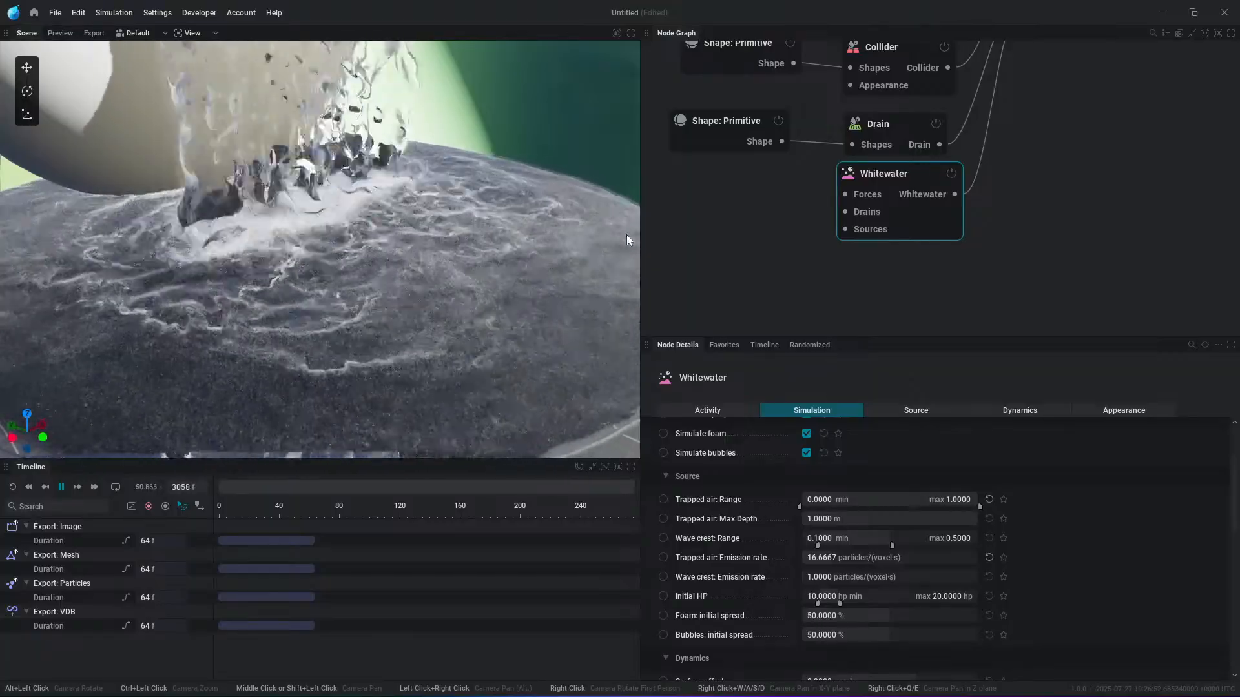
pyautogui.scroll(-2, 359, 258)
pyautogui.keyDown('alt'); pyautogui.moveTo(359, 258); pyautogui.dragTo(339, 322); pyautogui.keyUp('alt')
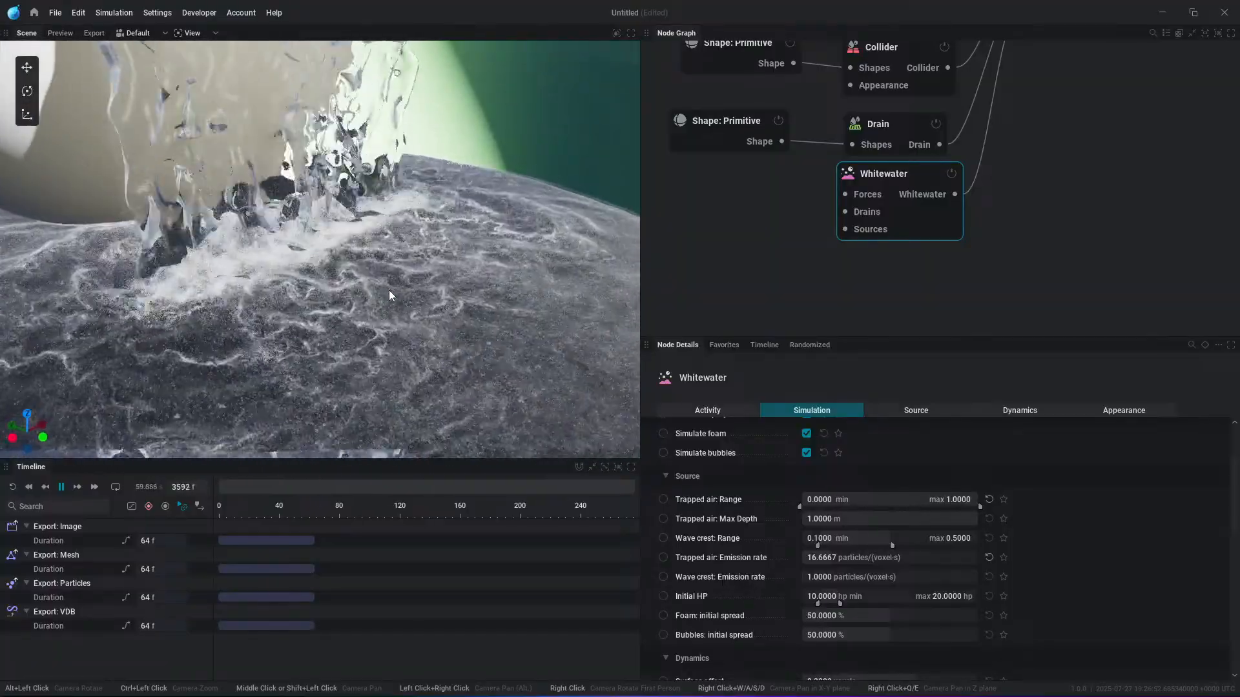
pyautogui.moveTo(938, 226); pyautogui.dragTo(1033, 211, button='middle')
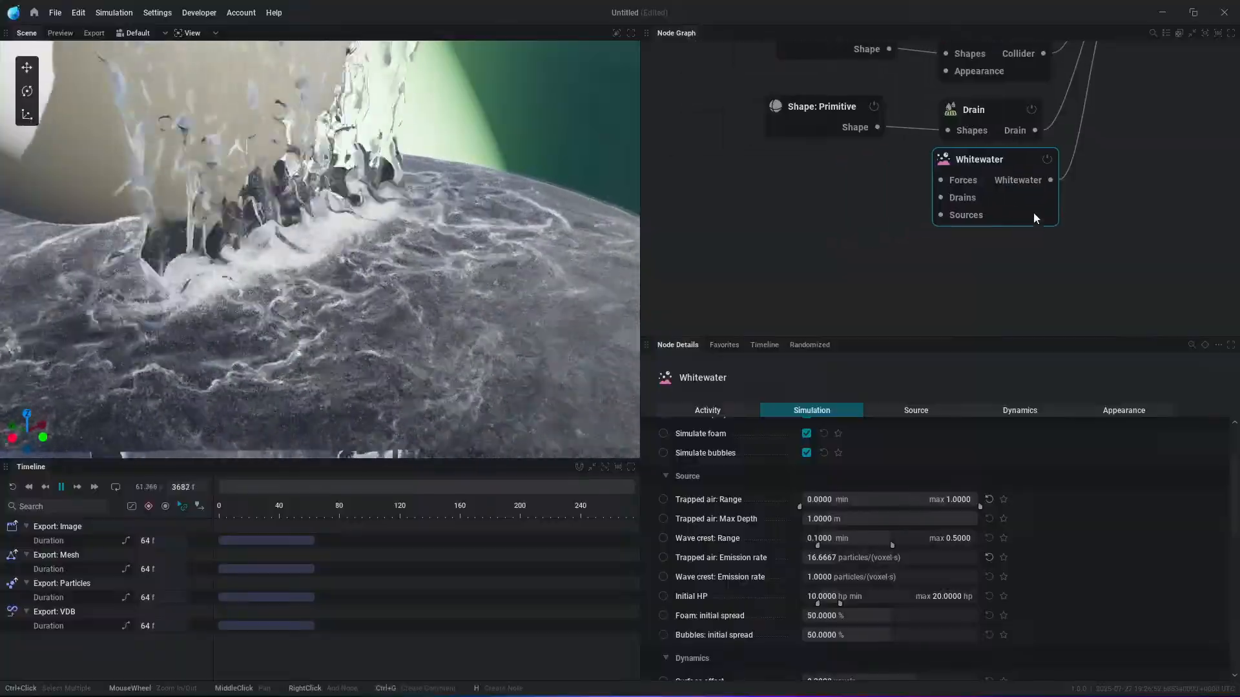
pyautogui.moveTo(940, 180); pyautogui.dragTo(839, 213)
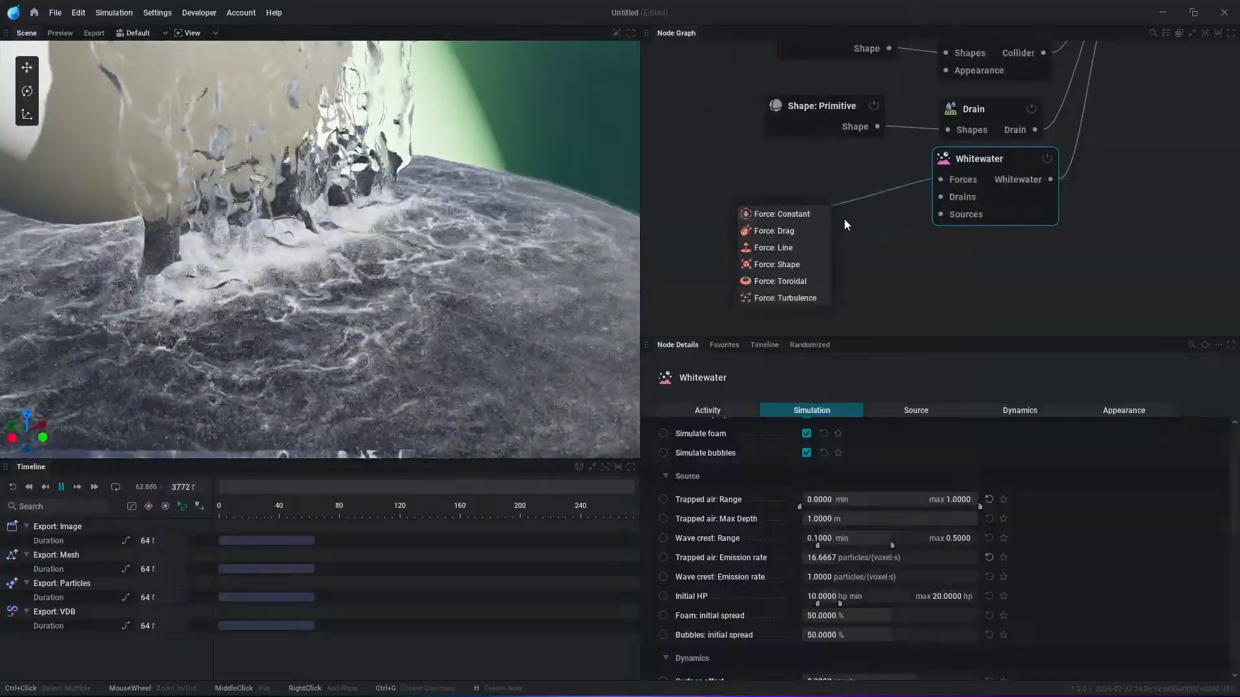
pyautogui.click(785, 277)
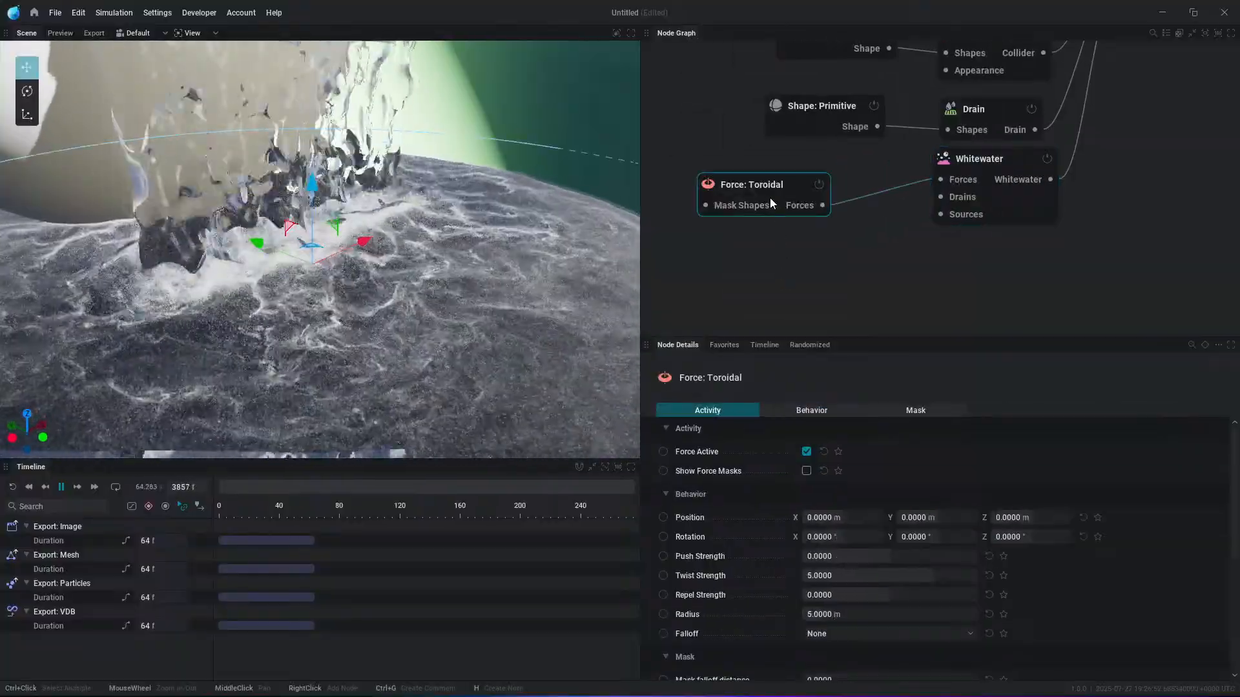
pyautogui.press('Delete')
# Step: Add a Turbulence force to the Whitewater node's Forces input and set its strength to 10
pyautogui.moveTo(940, 179); pyautogui.dragTo(847, 216)
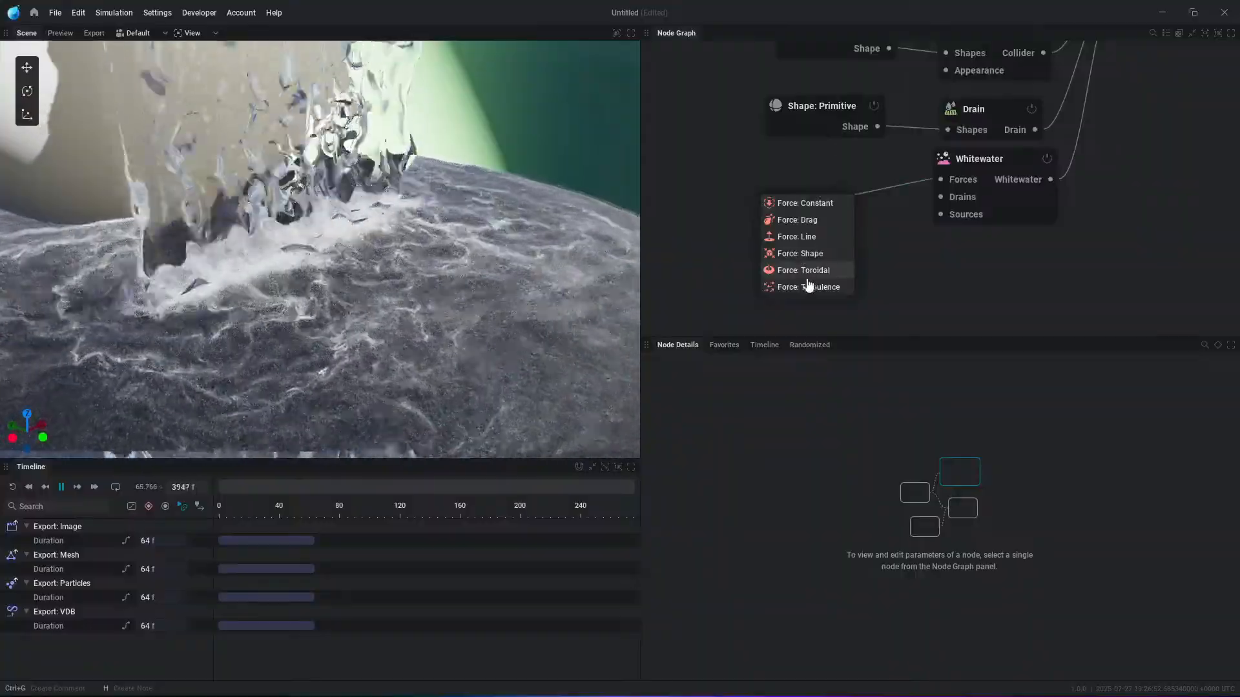
pyautogui.click(804, 287)
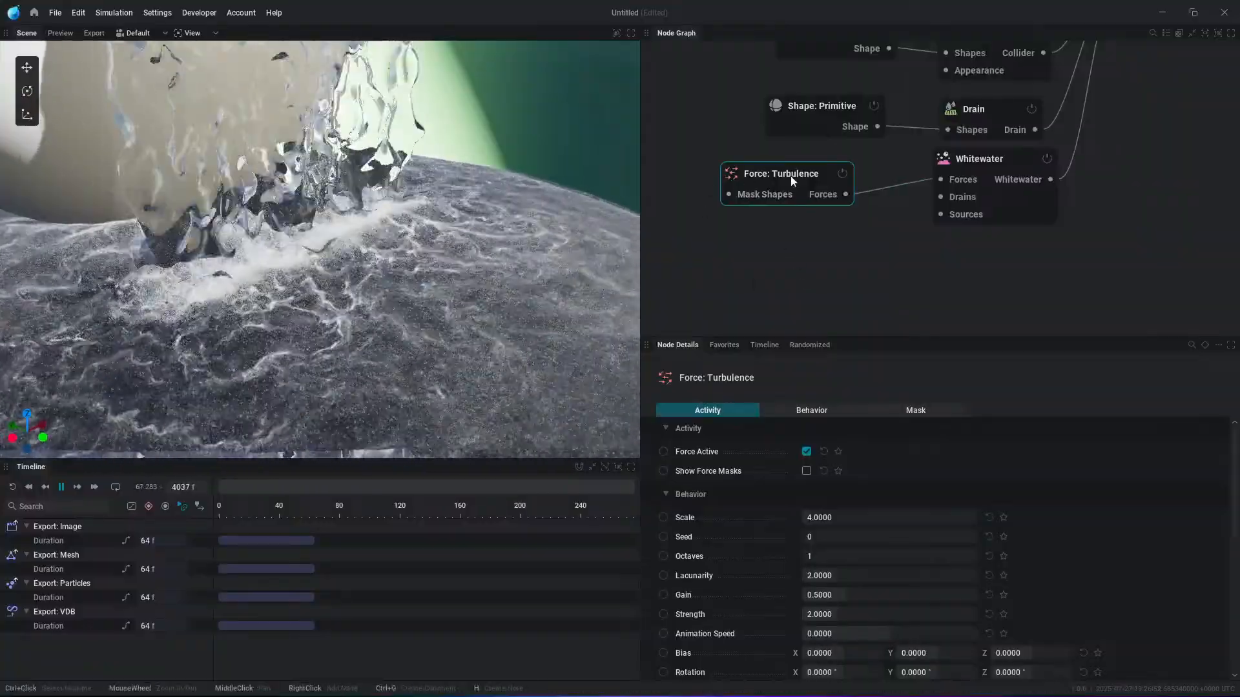
pyautogui.moveTo(790, 175); pyautogui.dragTo(793, 167)
pyautogui.moveTo(829, 614); pyautogui.dragTo(977, 614)
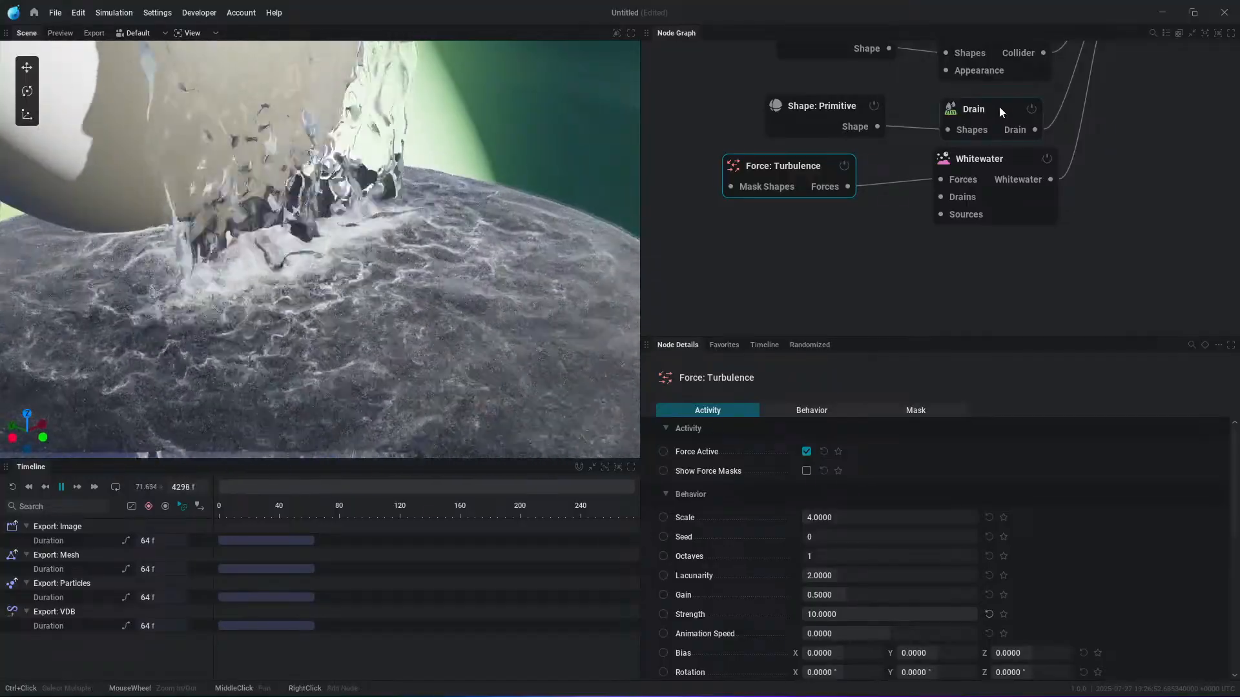
# Step: Turn off the Drain node's shape display while keeping its inverted shape
pyautogui.click(998, 108)
pyautogui.click(806, 471)
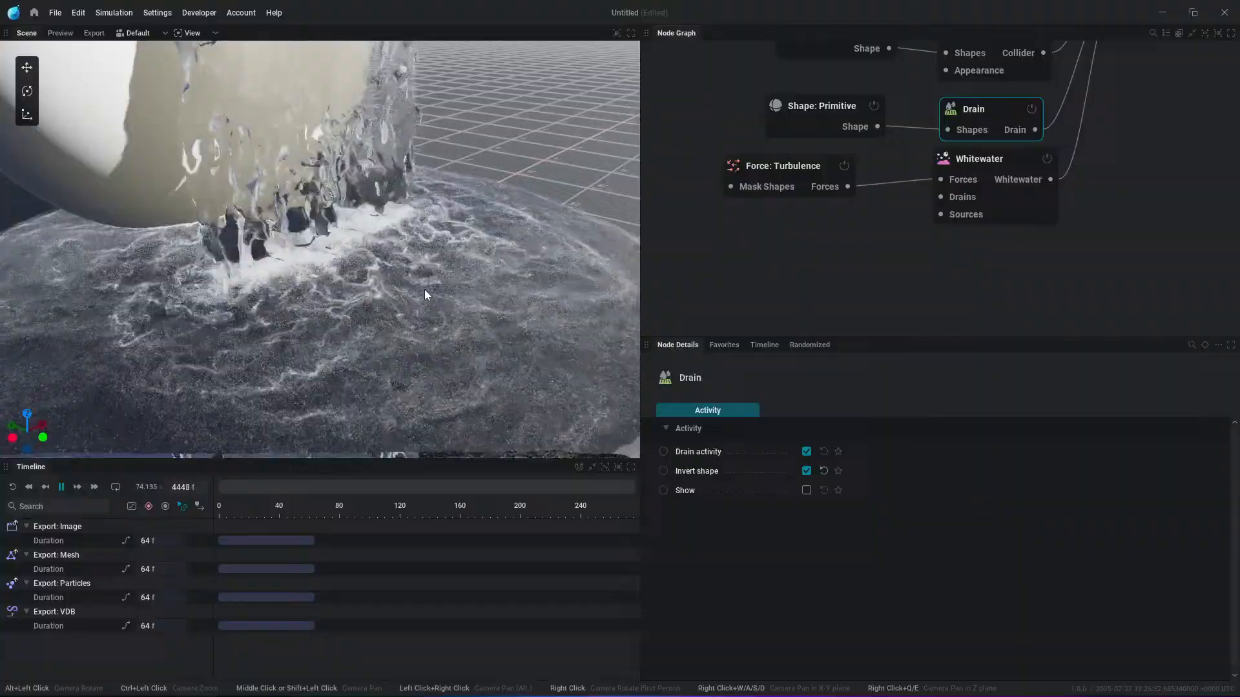
pyautogui.scroll(-3, 413, 305)
pyautogui.keyDown('alt'); pyautogui.moveTo(470, 310); pyautogui.dragTo(465, 311); pyautogui.keyUp('alt')
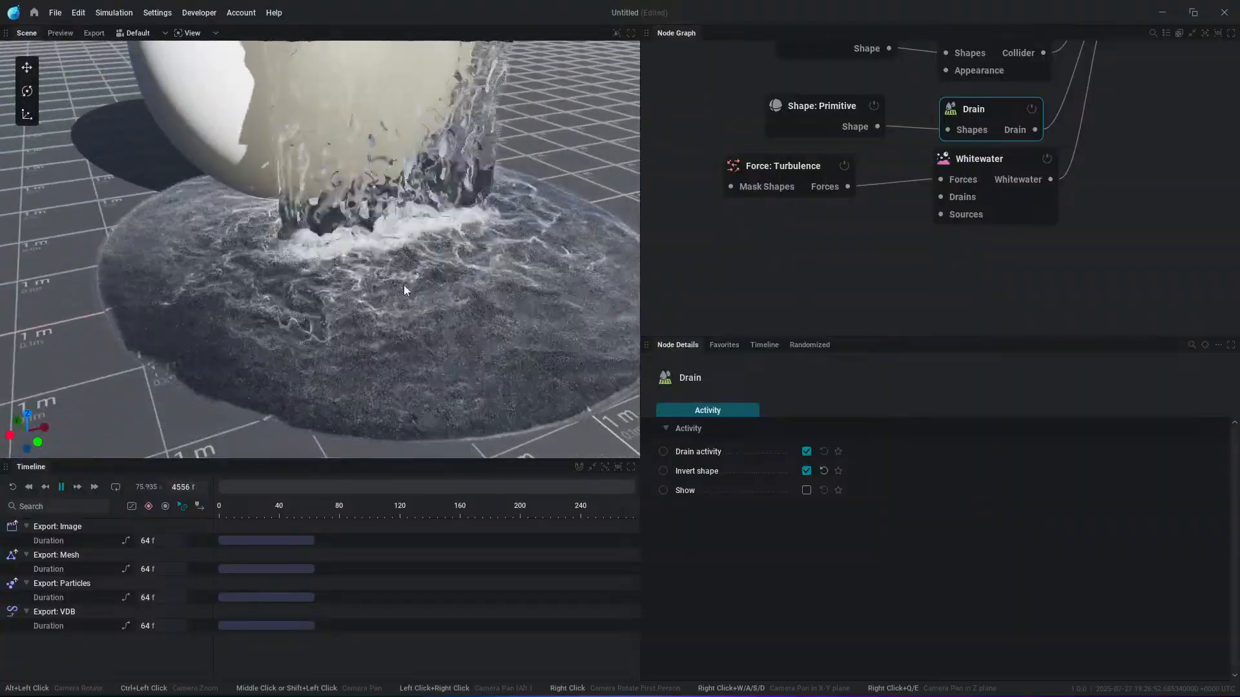
# Step: Add a Line force to the Whitewater node's Forces input and set its twist strength to 50
pyautogui.moveTo(939, 185); pyautogui.dragTo(799, 218)
pyautogui.click(792, 285)
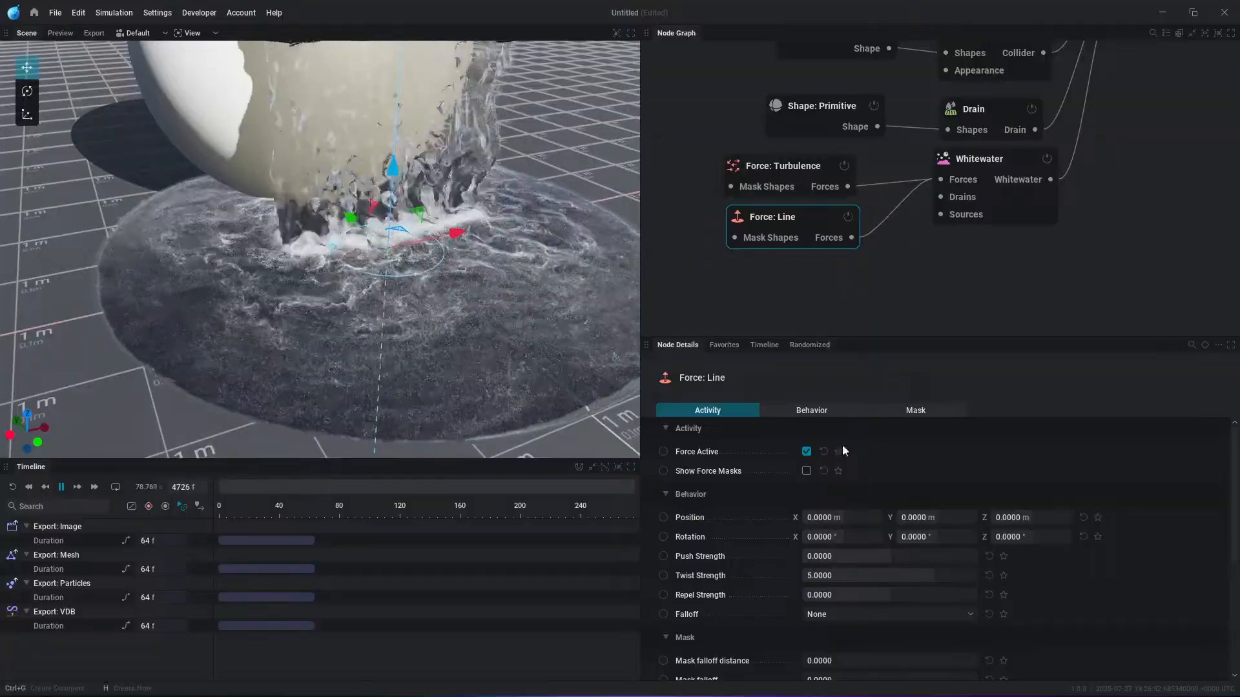
pyautogui.click(846, 572)
pyautogui.write('0')
pyautogui.press('Return')
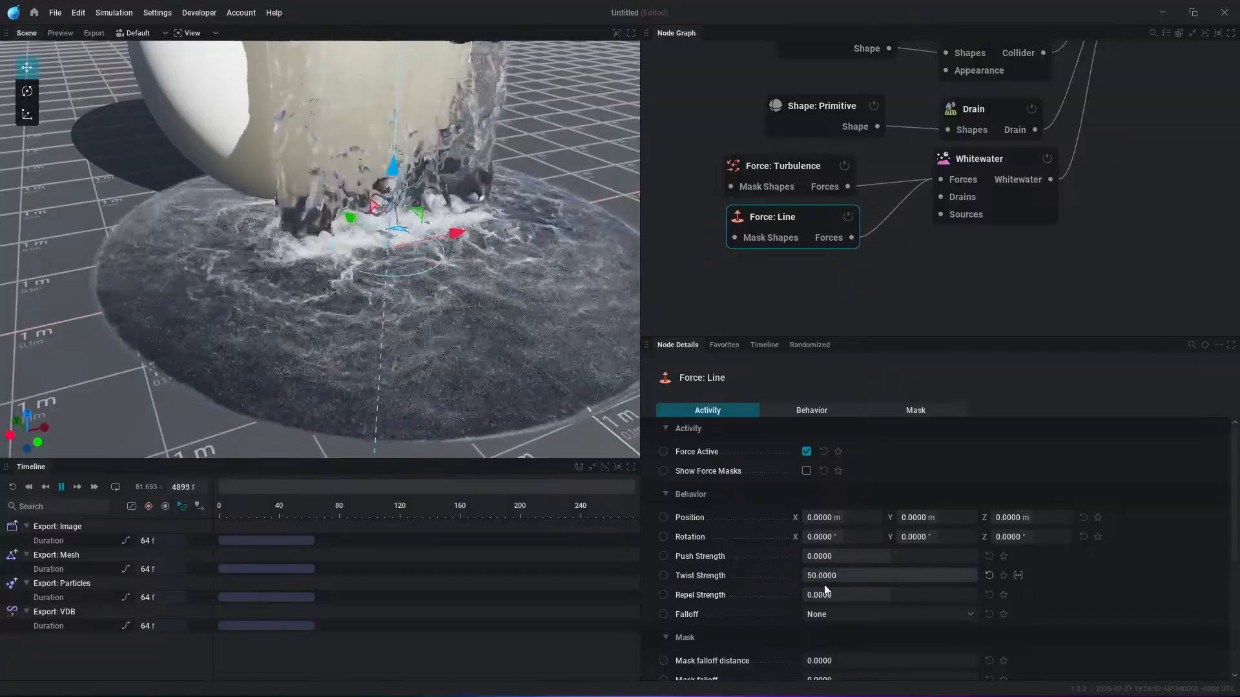
# Step: Pause the simulation, review the Whitewater node's simulation, source, dynamics and appearance parameters, and resume playback
pyautogui.click(982, 173)
pyautogui.press('space')
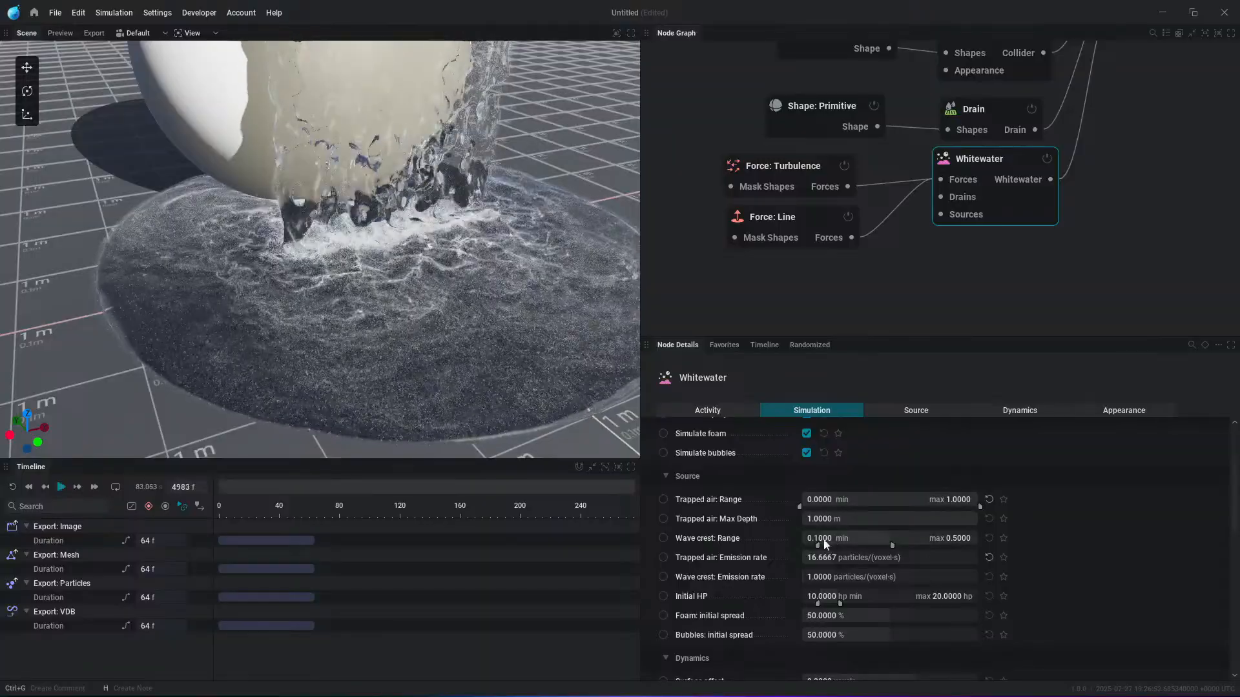
pyautogui.scroll(2, 752, 541)
pyautogui.scroll(-8, 742, 471)
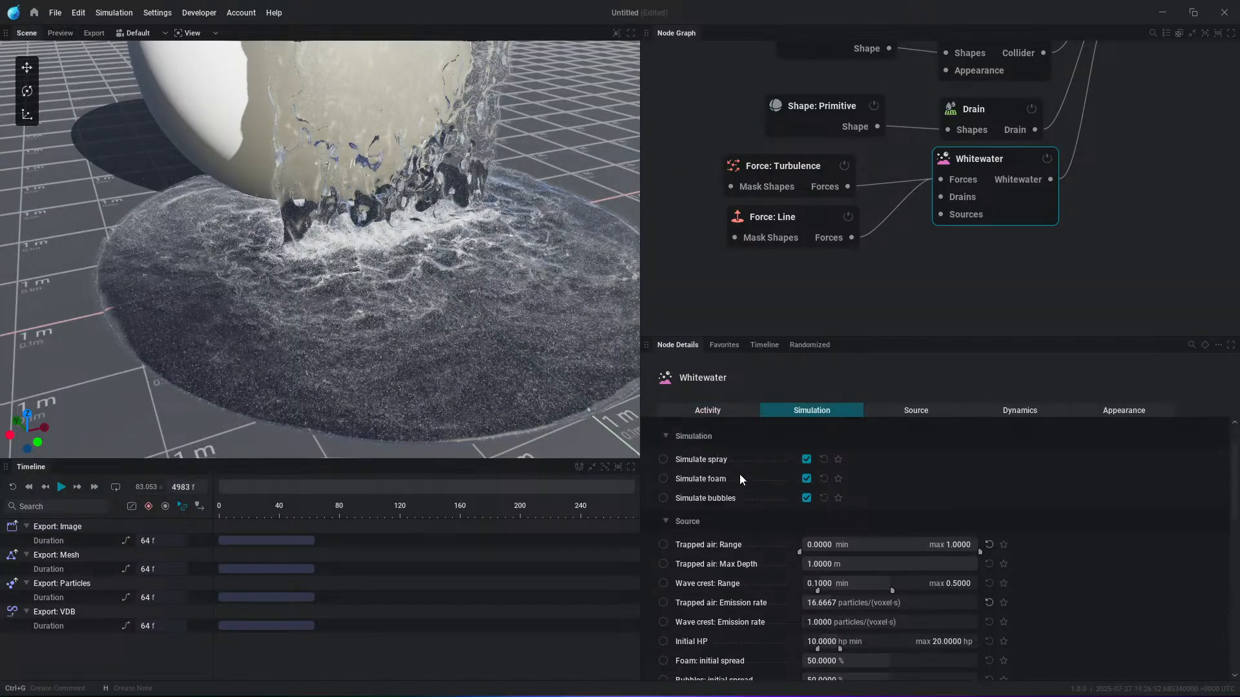
pyautogui.scroll(-7, 756, 536)
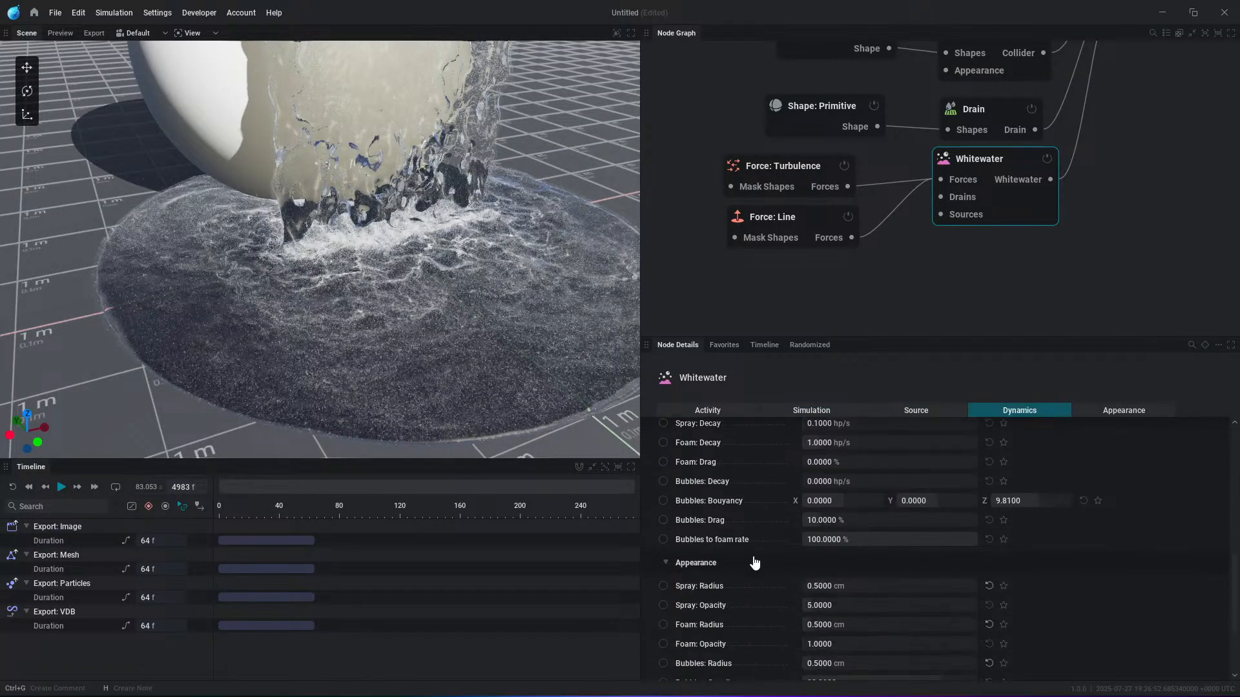
pyautogui.scroll(-2, 749, 546)
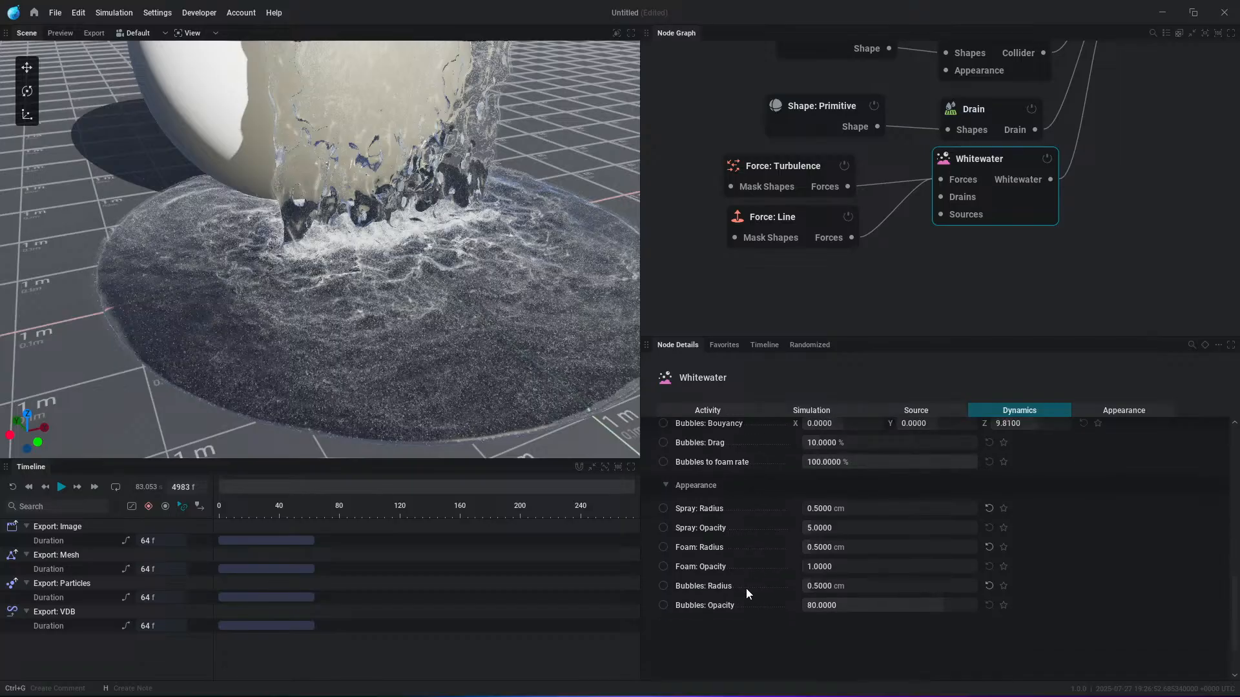
pyautogui.scroll(4, 731, 562)
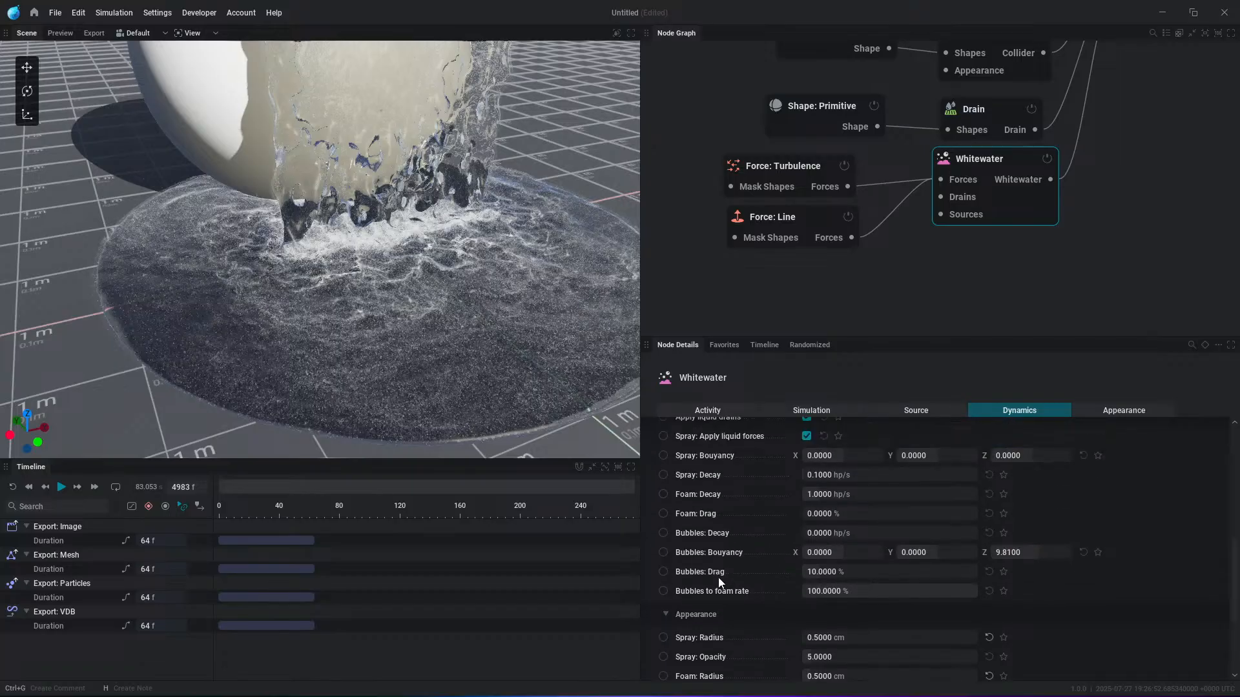
pyautogui.scroll(3, 702, 517)
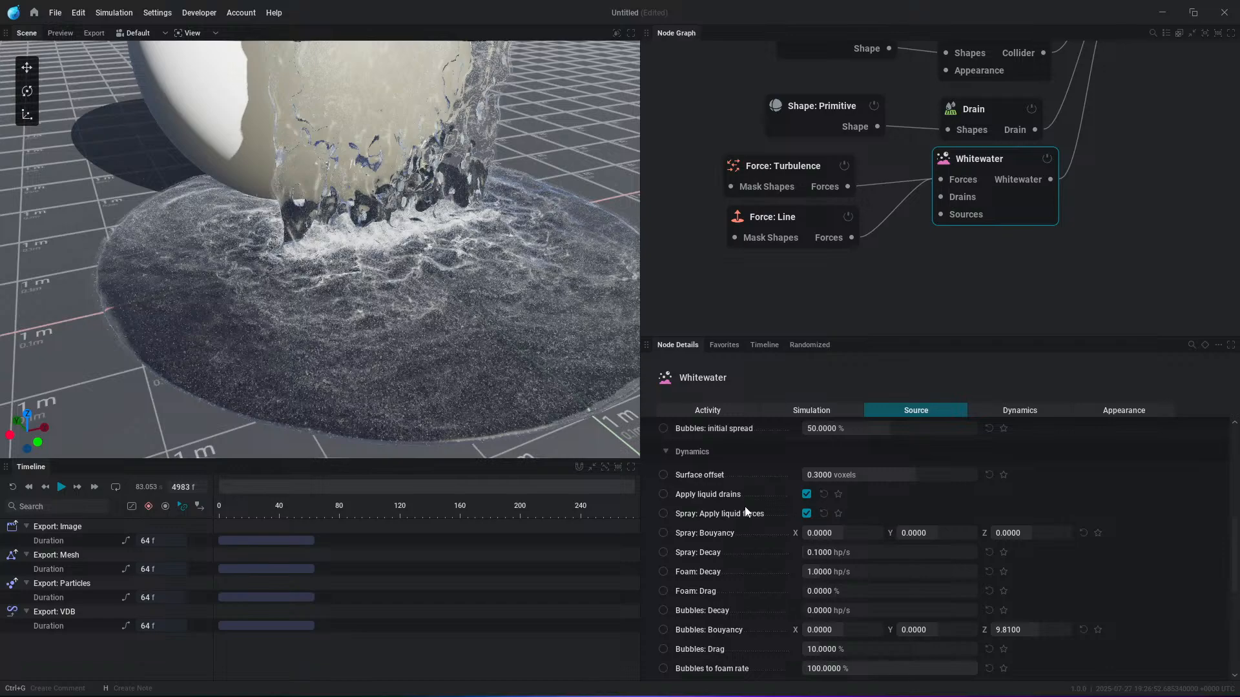
pyautogui.scroll(3, 788, 491)
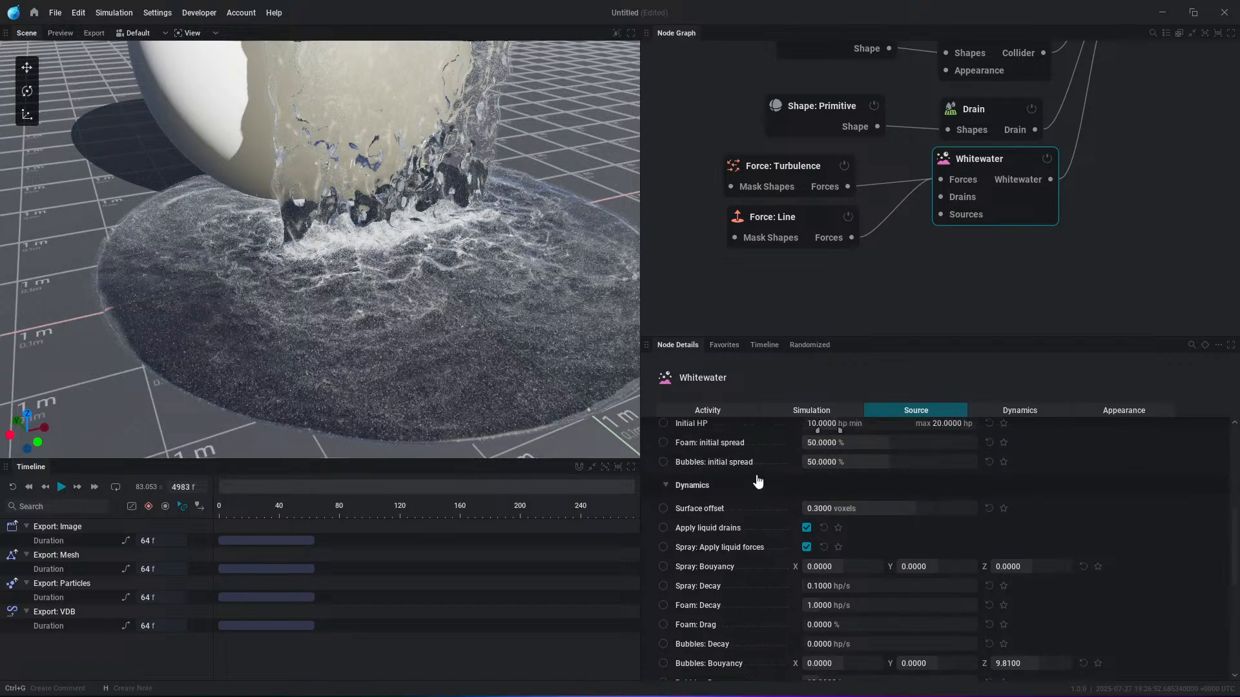
pyautogui.scroll(3, 749, 510)
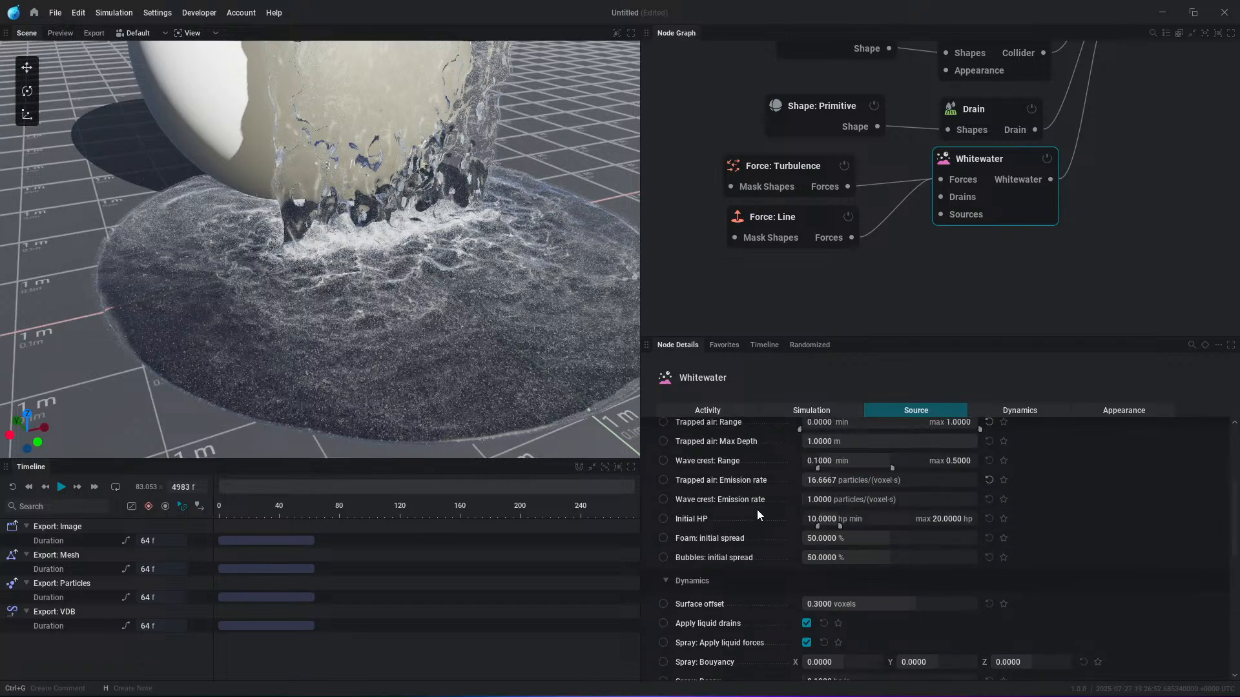
pyautogui.scroll(1, 733, 510)
pyautogui.press('space')
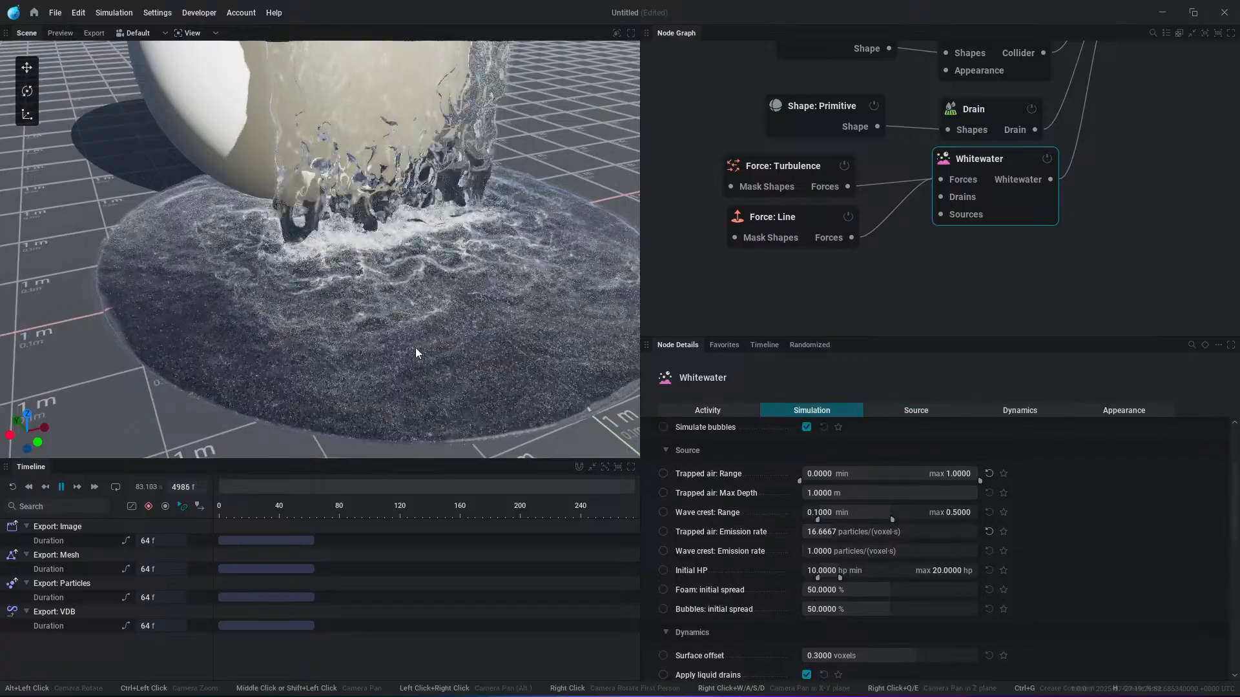
# Step: Raise the Line force's twist strength to 500 and inspect the swirling whitewater around the waterfall
pyautogui.click(820, 228)
pyautogui.scroll(3, 452, 350)
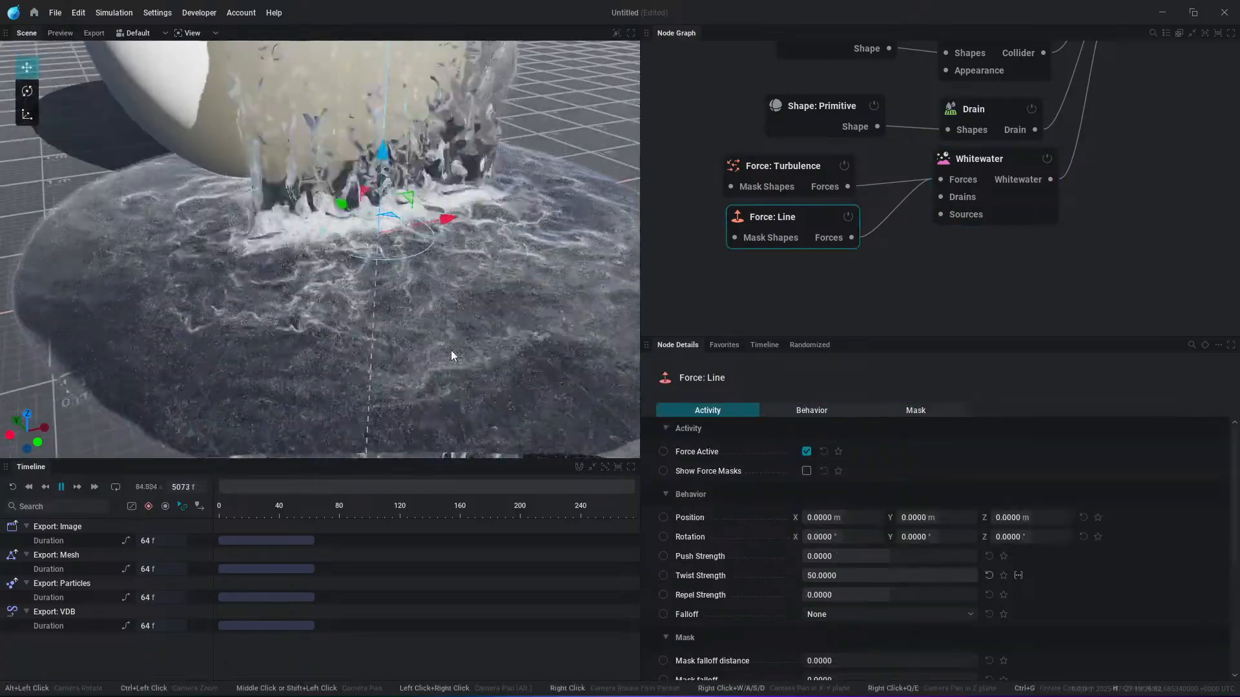
pyautogui.keyDown('alt'); pyautogui.moveTo(452, 350); pyautogui.dragTo(434, 359); pyautogui.keyUp('alt')
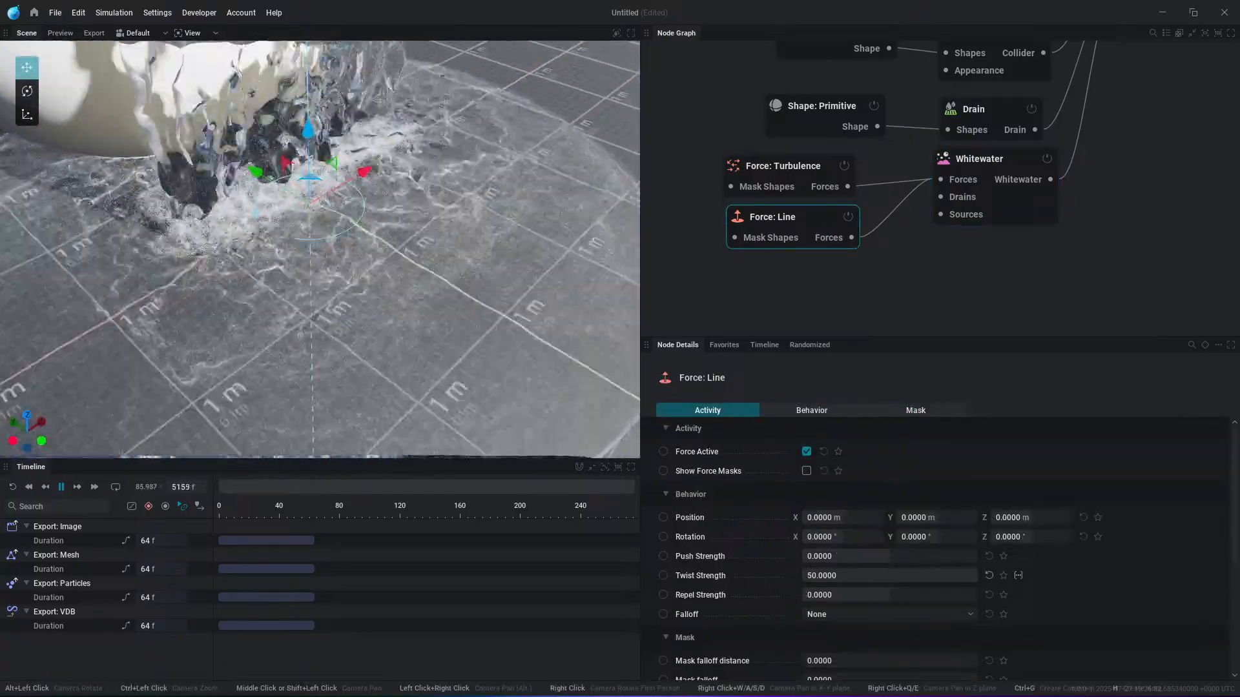
pyautogui.moveTo(326, 181); pyautogui.dragTo(341, 239, button='middle')
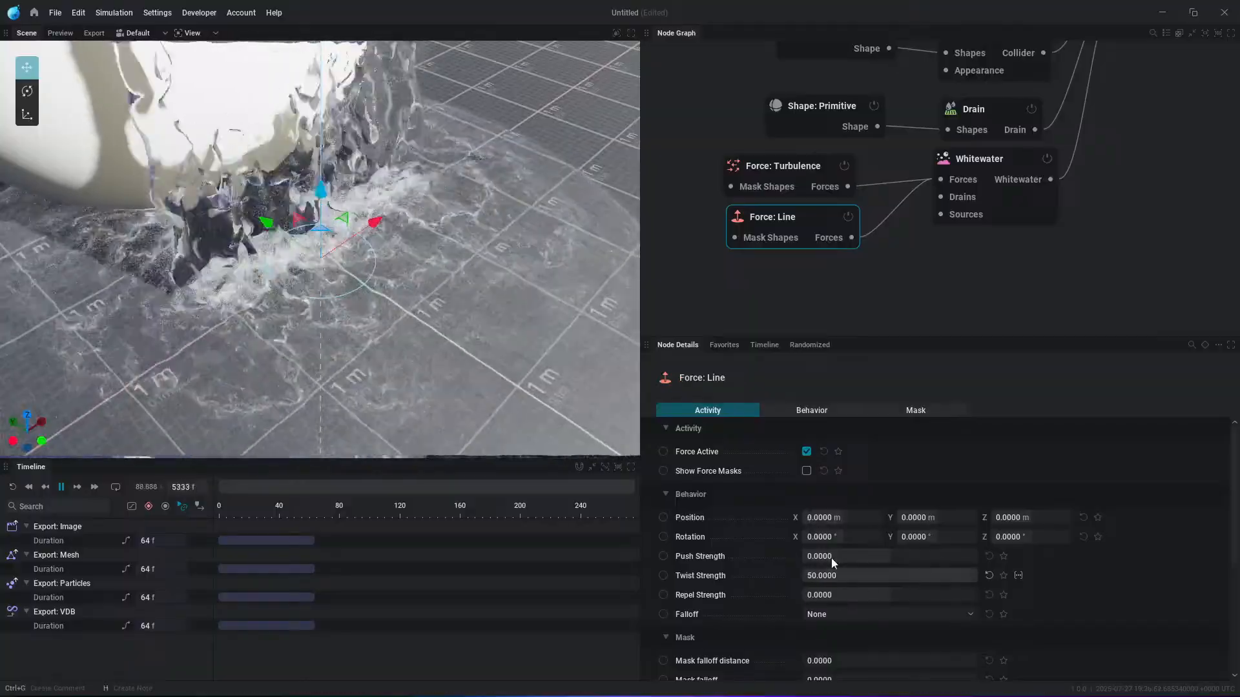
pyautogui.click(848, 574)
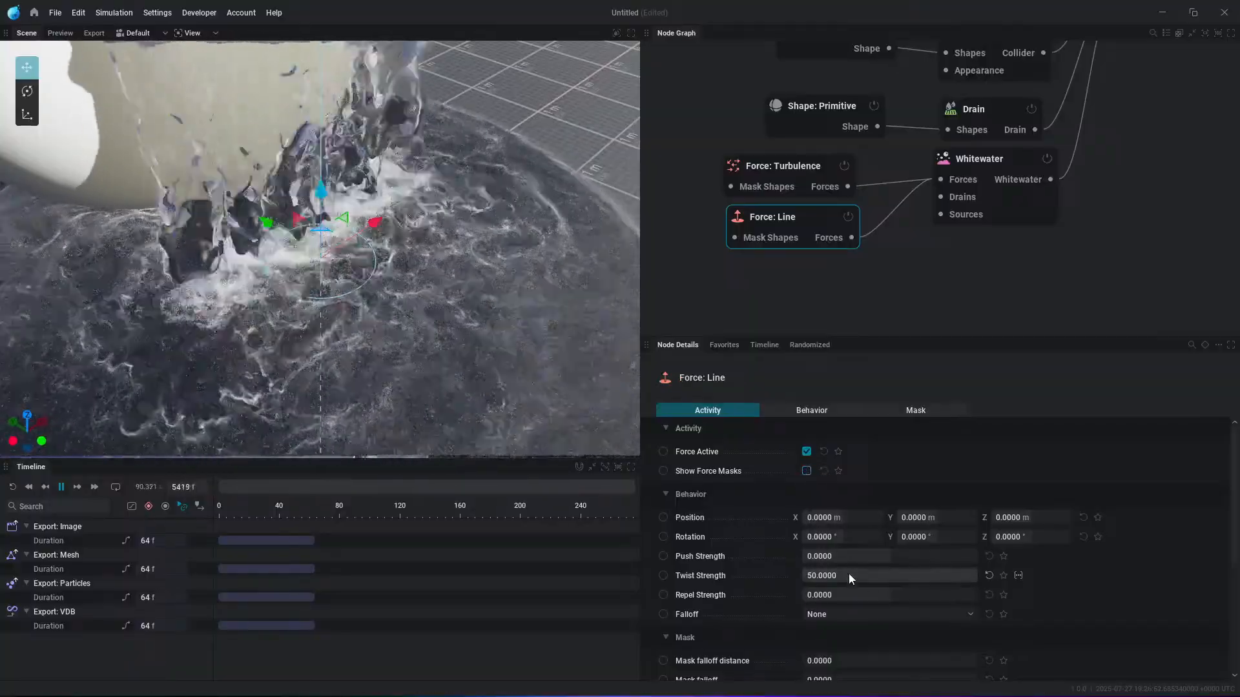
pyautogui.write('500')
pyautogui.press('Return')
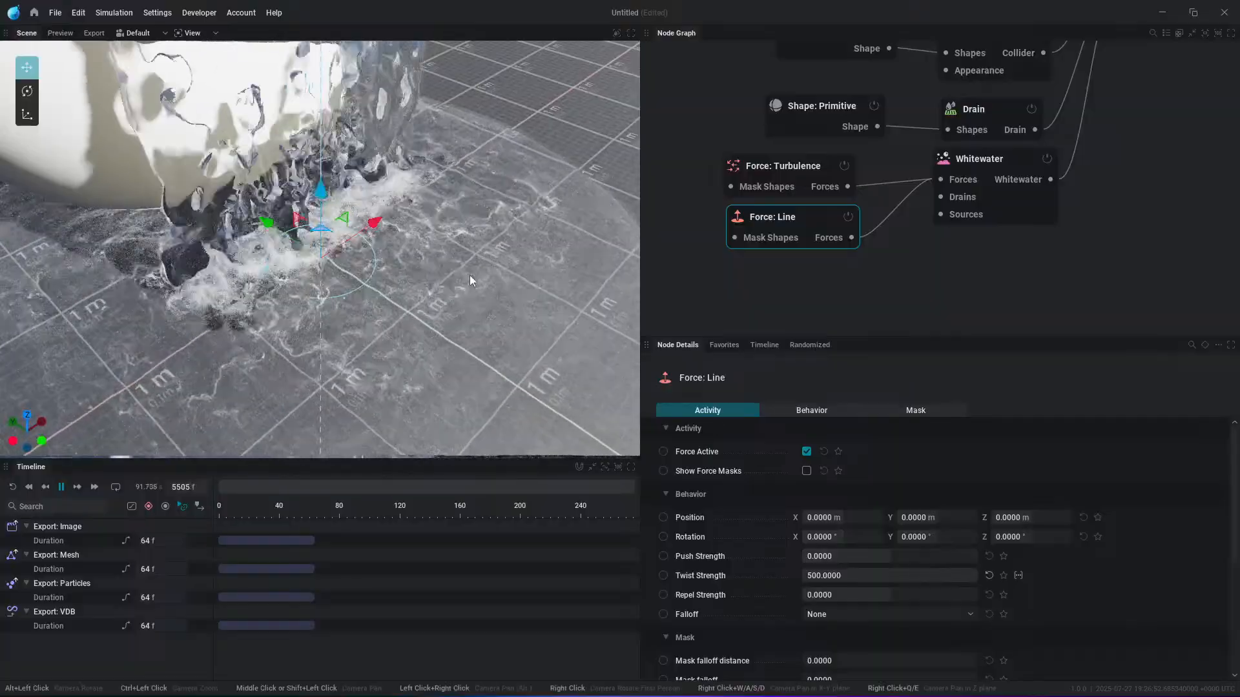
pyautogui.scroll(-5, 412, 337)
pyautogui.keyDown('alt'); pyautogui.moveTo(412, 338); pyautogui.dragTo(417, 331); pyautogui.keyUp('alt')
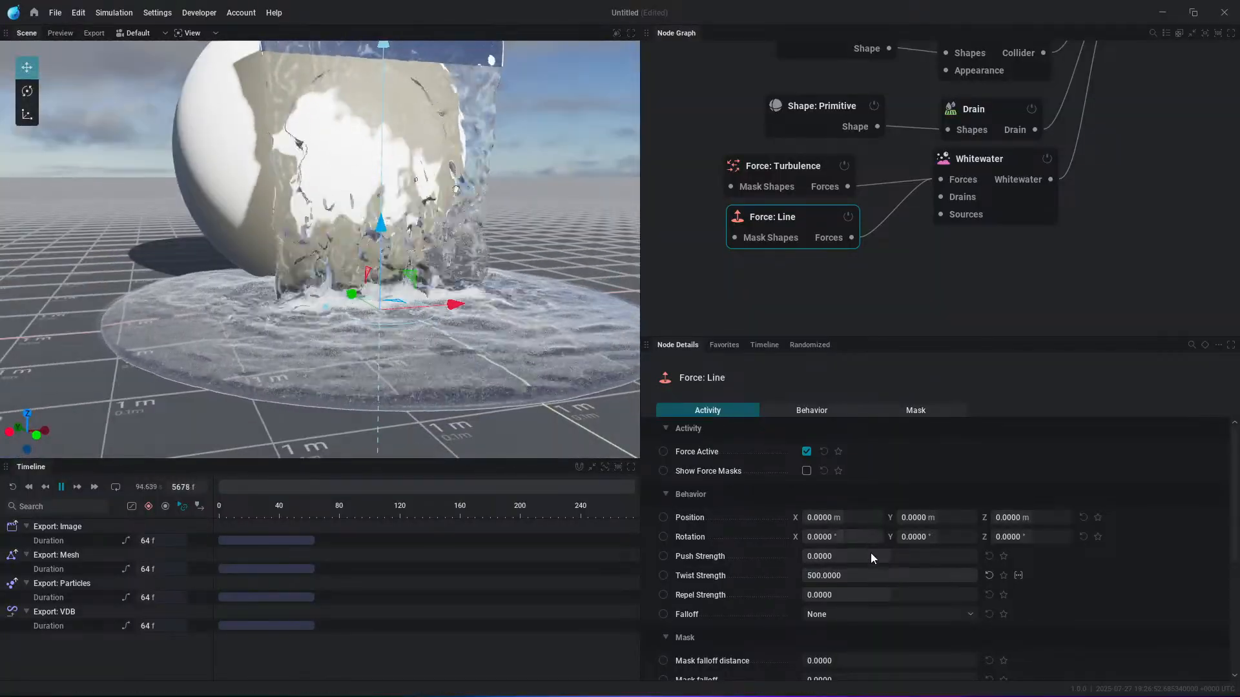
# Step: Attach a Drain node with a sphere primitive of 0.96 m radius to the Whitewater node's Drains input
pyautogui.moveTo(773, 215); pyautogui.dragTo(778, 218)
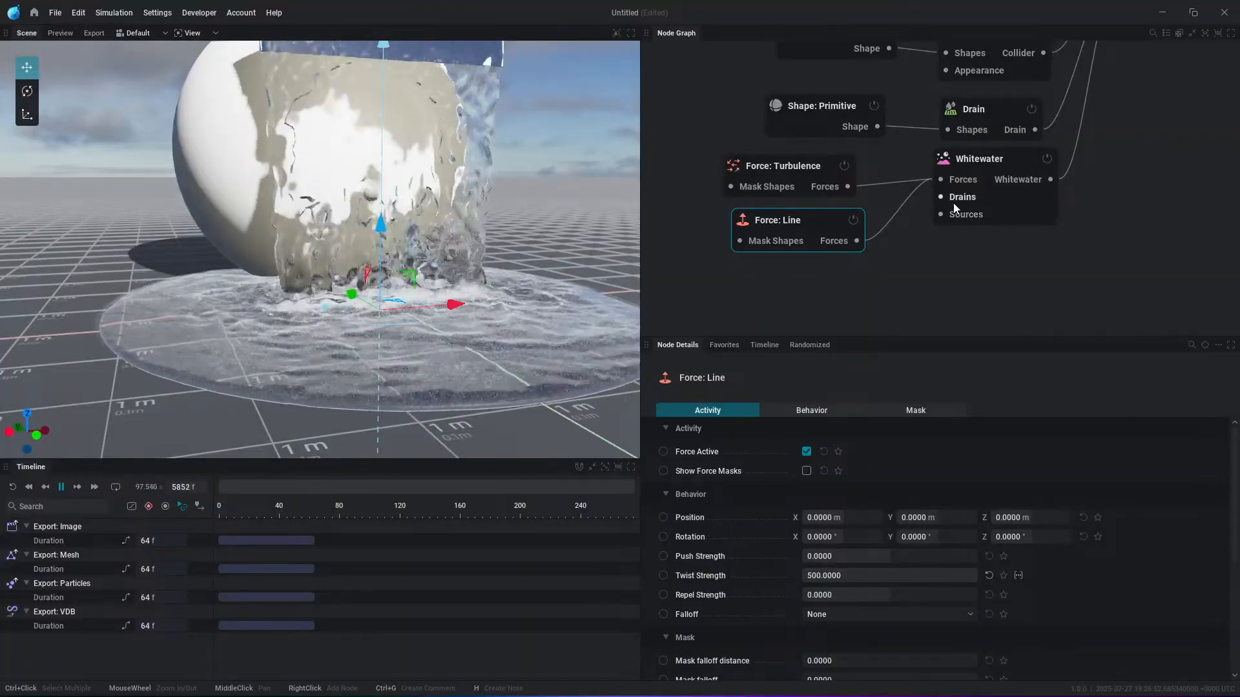
pyautogui.moveTo(957, 199); pyautogui.dragTo(956, 227, button='middle')
pyautogui.moveTo(956, 227); pyautogui.dragTo(724, 319)
pyautogui.keyDown('alt'); pyautogui.moveTo(470, 381); pyautogui.dragTo(510, 428); pyautogui.keyUp('alt')
pyautogui.moveTo(396, 230); pyautogui.dragTo(407, 260, button='middle')
pyautogui.scroll(3, 370, 254)
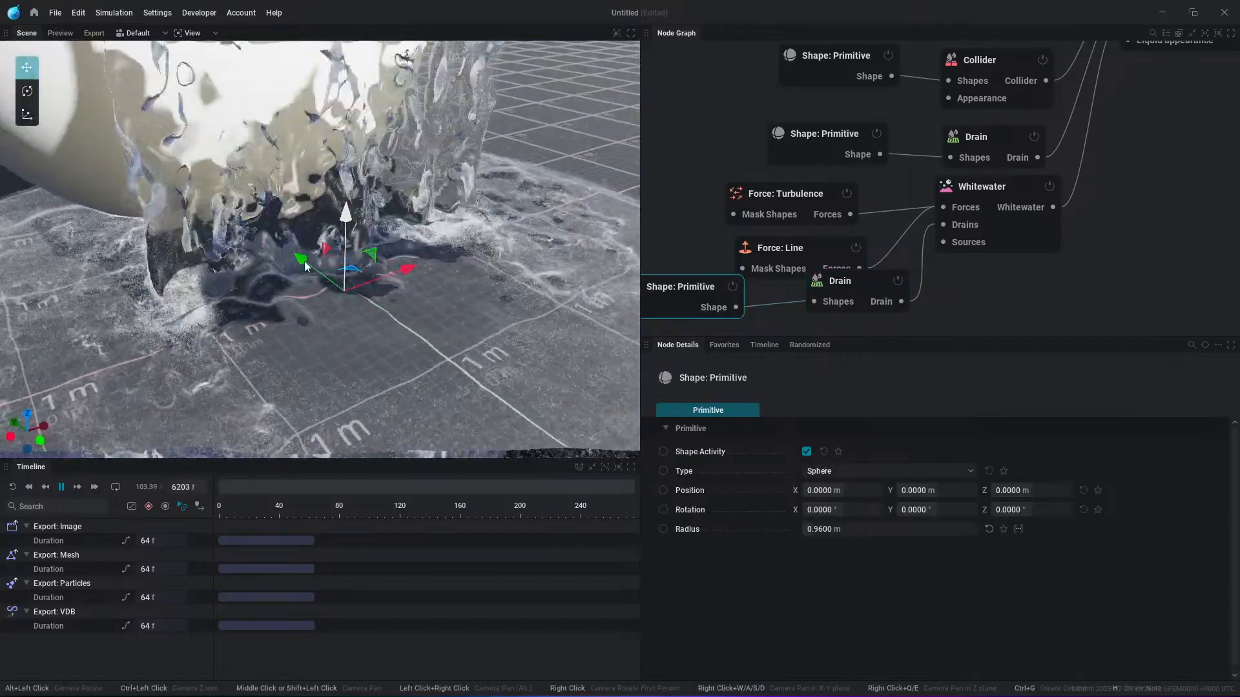
# Step: Raise the whitewater drain's sphere to about Y 0.07 m, Z 0.49 m and inspect the area beneath the waterfall
pyautogui.moveTo(326, 277); pyautogui.dragTo(330, 171)
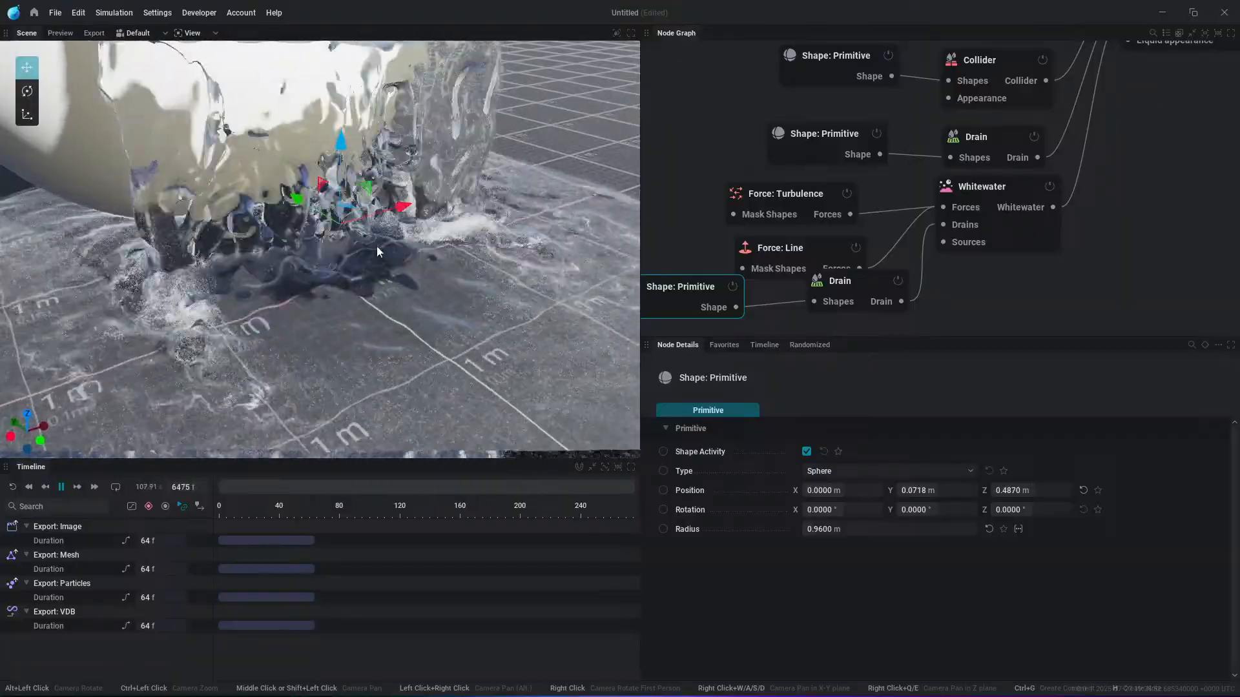
pyautogui.keyDown('alt'); pyautogui.moveTo(395, 261); pyautogui.dragTo(359, 328); pyautogui.keyUp('alt')
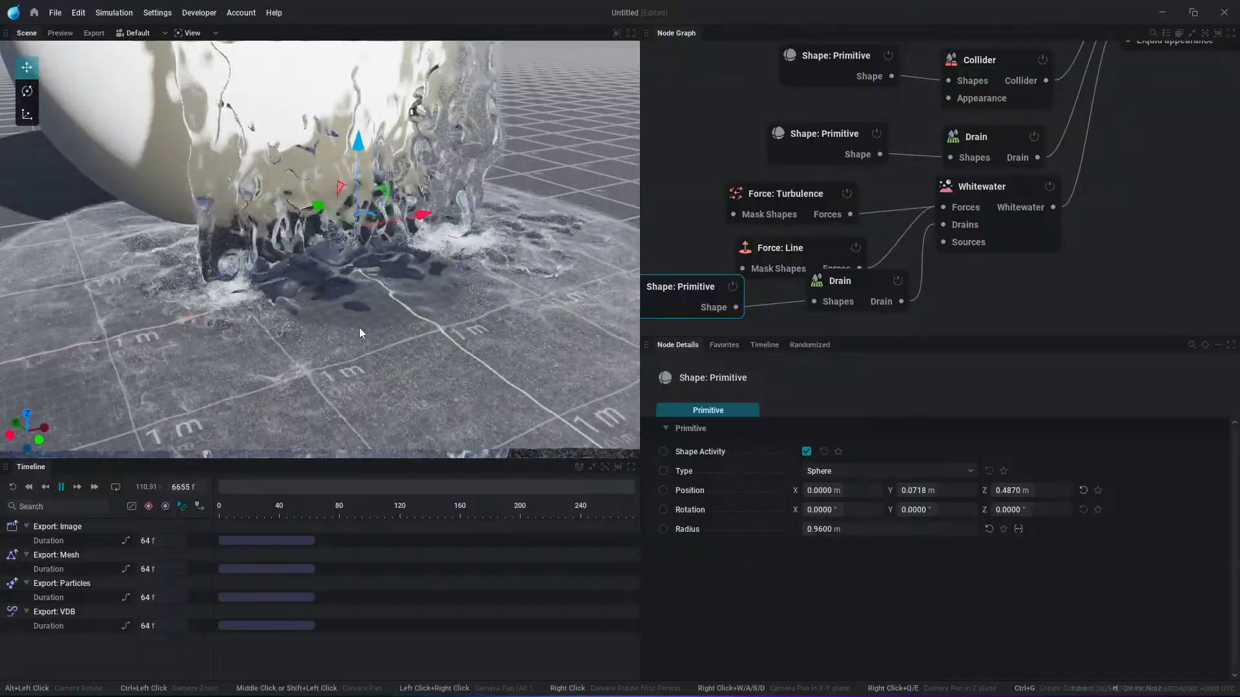
# Step: Delete the Whitewater node's drain together with its sphere primitive and review the whitewater around the waterfall
pyautogui.keyDown('ctrl'); pyautogui.click(865, 284); pyautogui.keyUp('ctrl')
pyautogui.press('Delete')
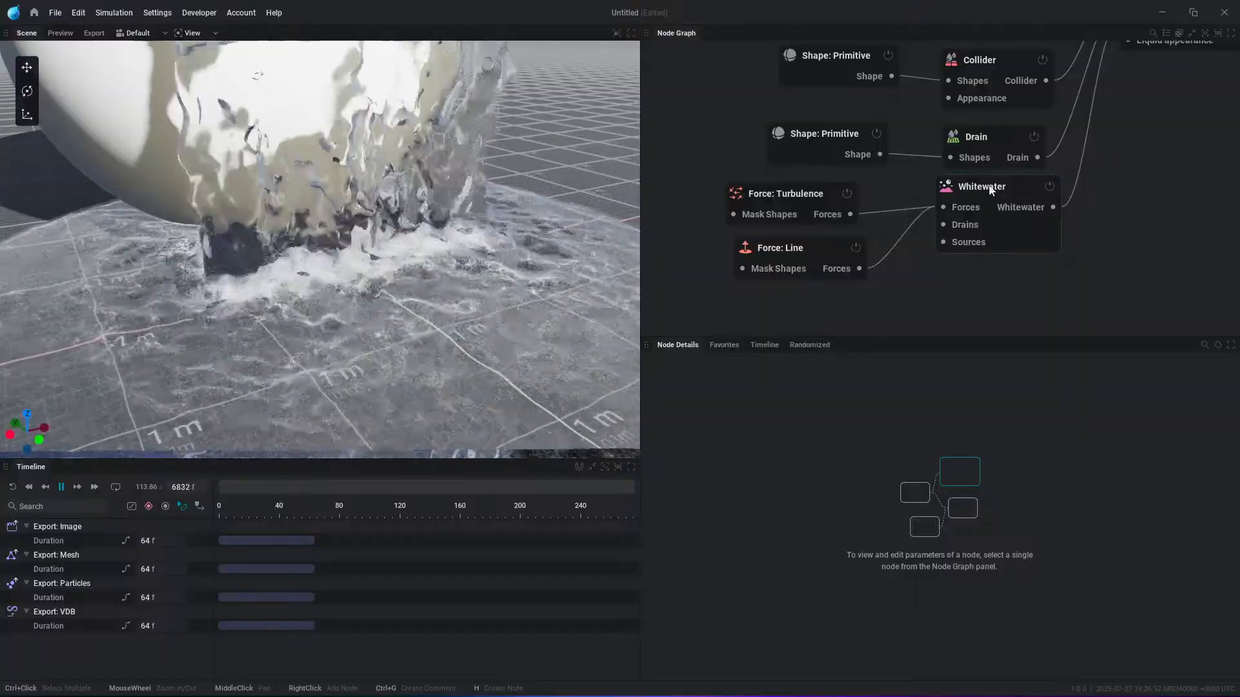
pyautogui.moveTo(985, 186); pyautogui.dragTo(993, 208)
pyautogui.keyDown('alt'); pyautogui.moveTo(636, 264); pyautogui.dragTo(460, 309); pyautogui.keyUp('alt')
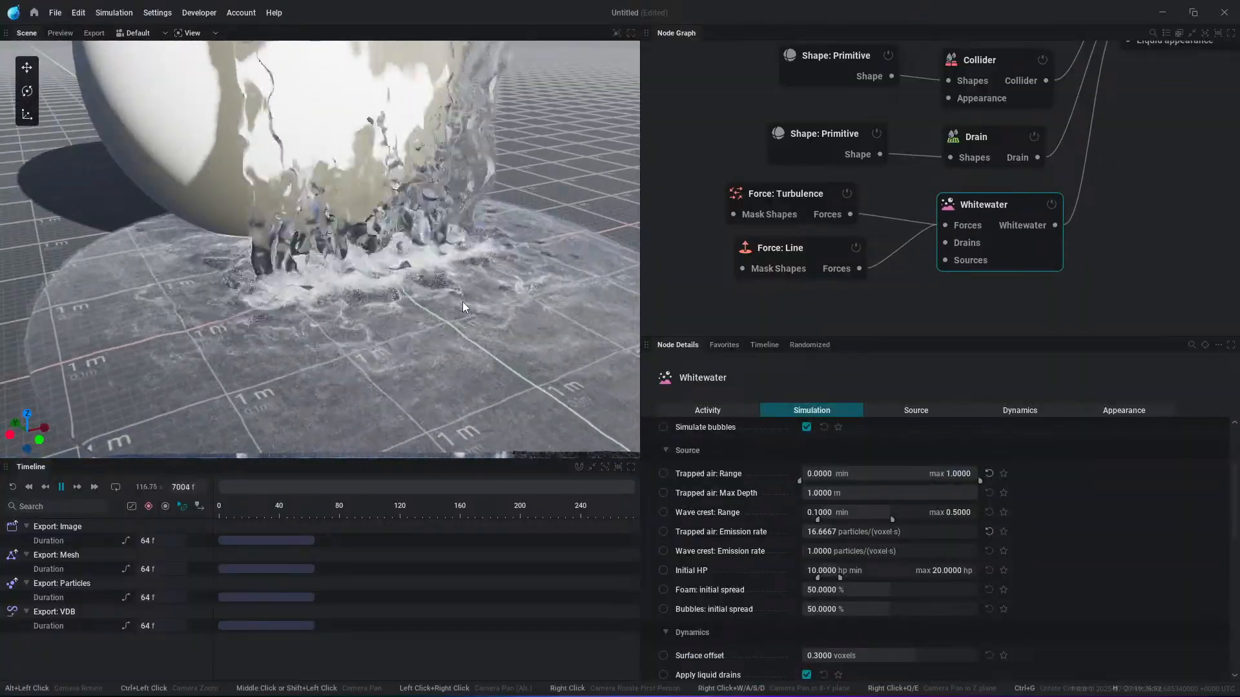
pyautogui.scroll(-5, 466, 281)
pyautogui.keyDown('alt'); pyautogui.moveTo(466, 280); pyautogui.dragTo(280, 329); pyautogui.keyUp('alt')
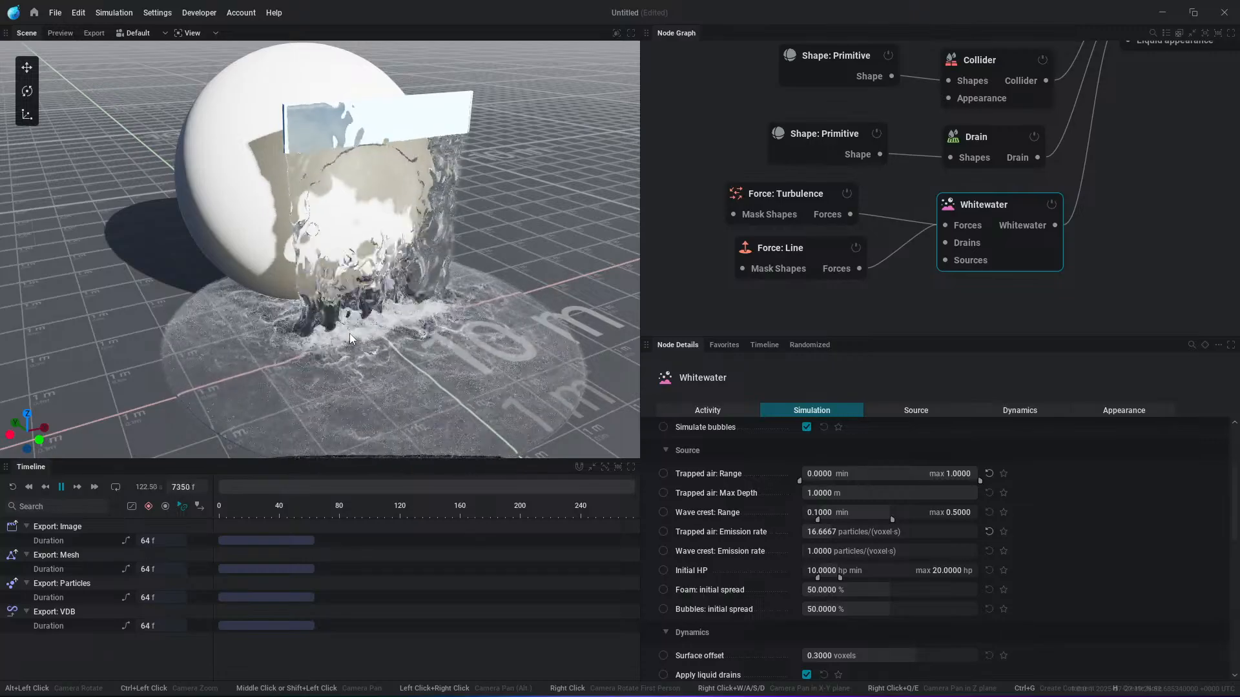
pyautogui.scroll(2, 459, 245)
# Step: Add a Whitewater Source node to the Whitewater node's Sources input
pyautogui.moveTo(901, 275); pyautogui.dragTo(1008, 157, button='middle')
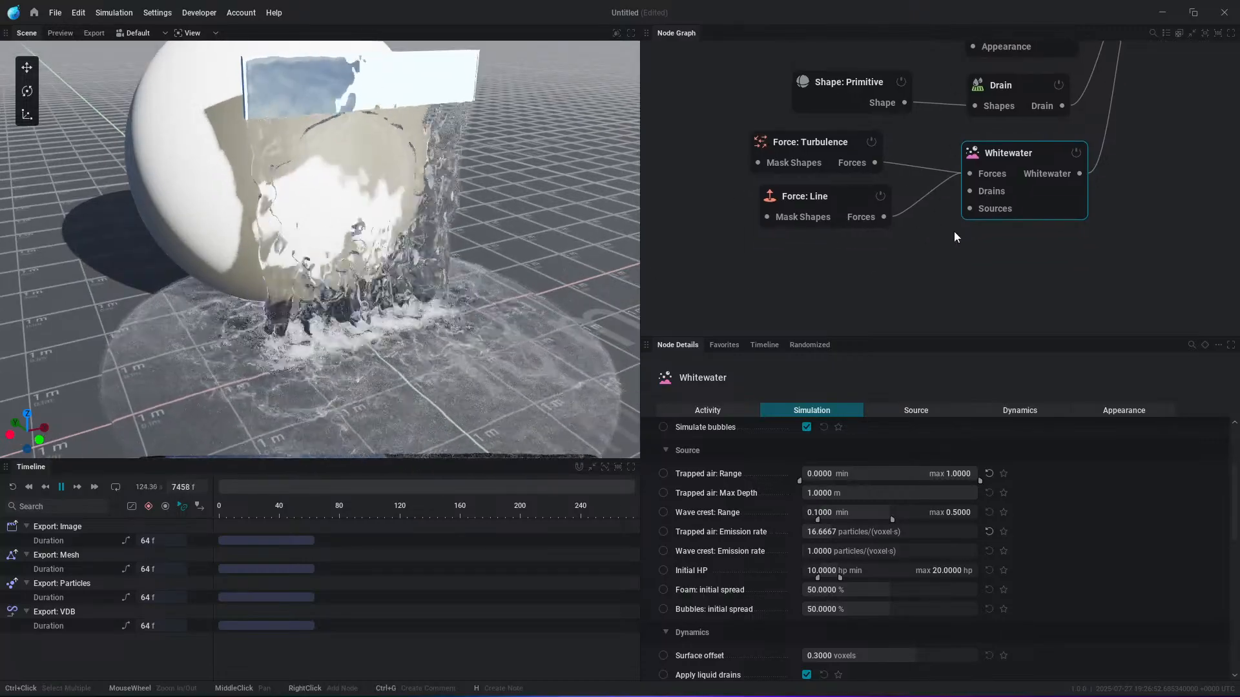
pyautogui.moveTo(995, 176); pyautogui.dragTo(865, 244)
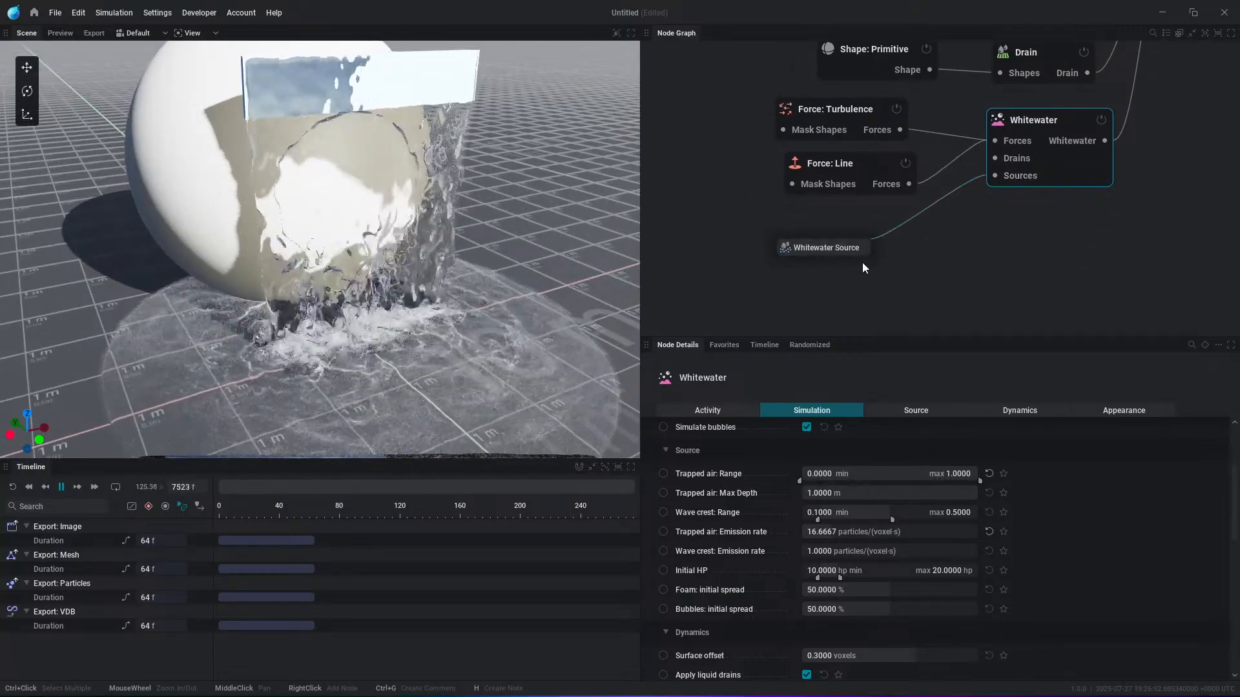
pyautogui.click(833, 248)
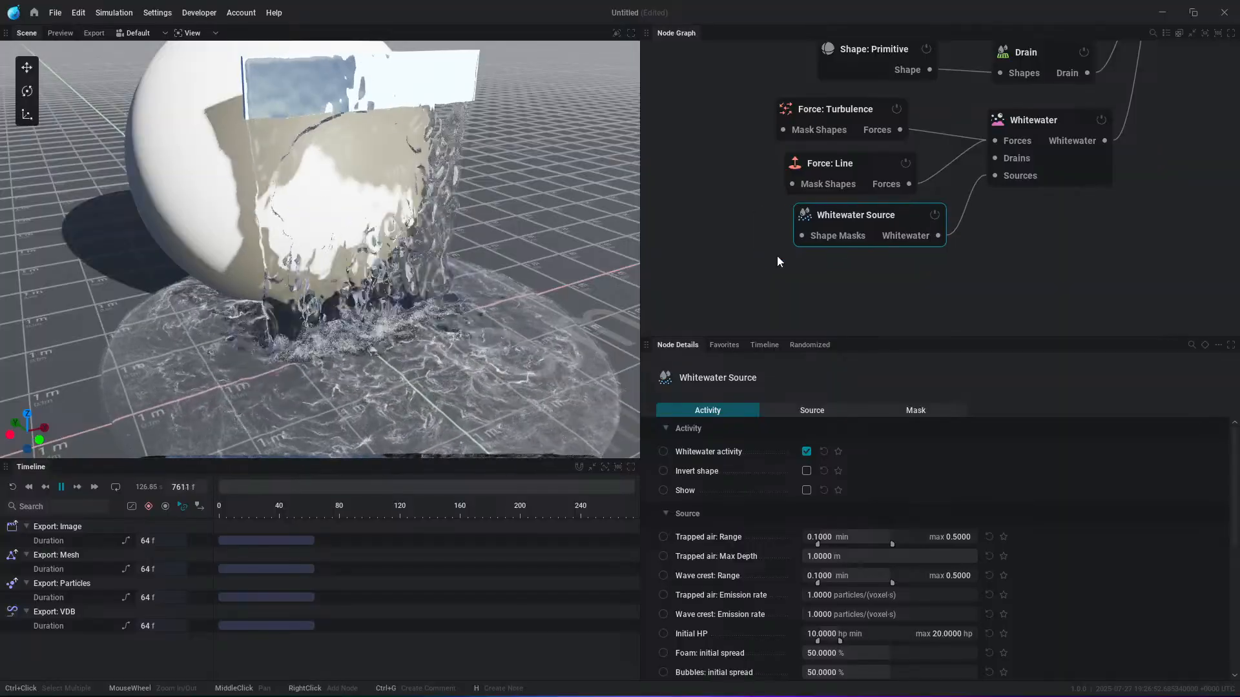
# Step: Examine the Whitewater Source's activity, source and mask parameters and compare them with the Whitewater node's internal source settings
pyautogui.moveTo(815, 241); pyautogui.dragTo(708, 233)
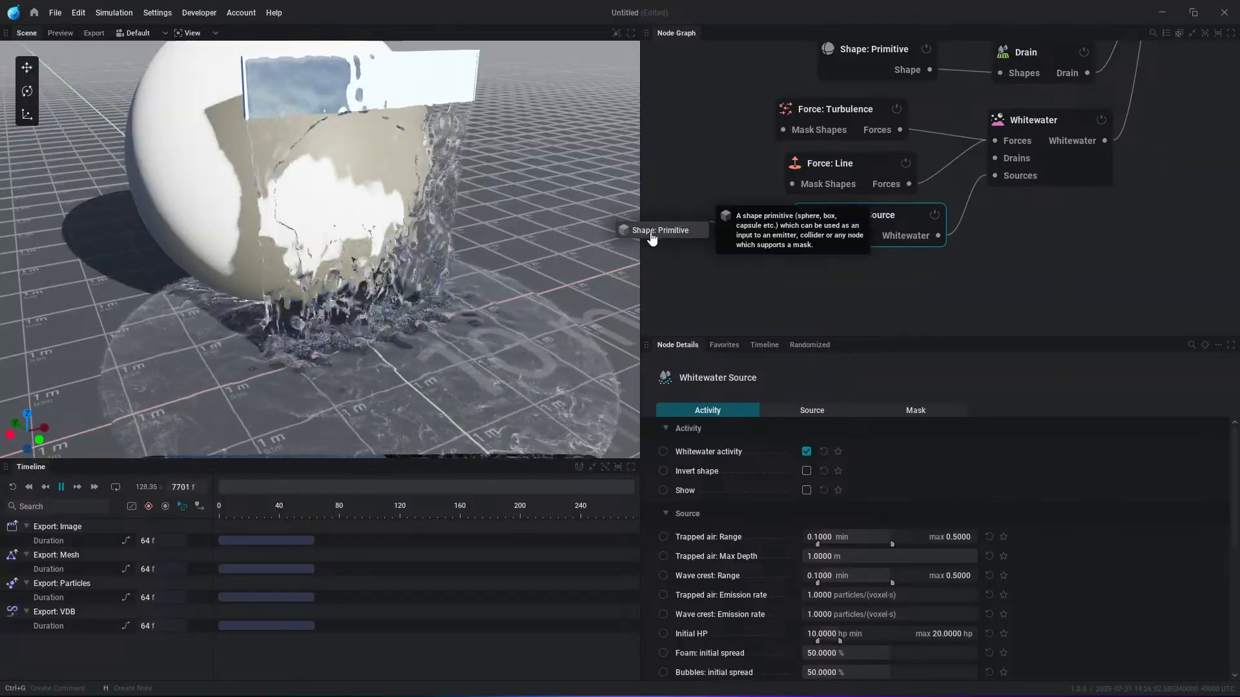
pyautogui.click(706, 254)
pyautogui.moveTo(879, 219); pyautogui.dragTo(865, 218)
pyautogui.scroll(-3, 868, 462)
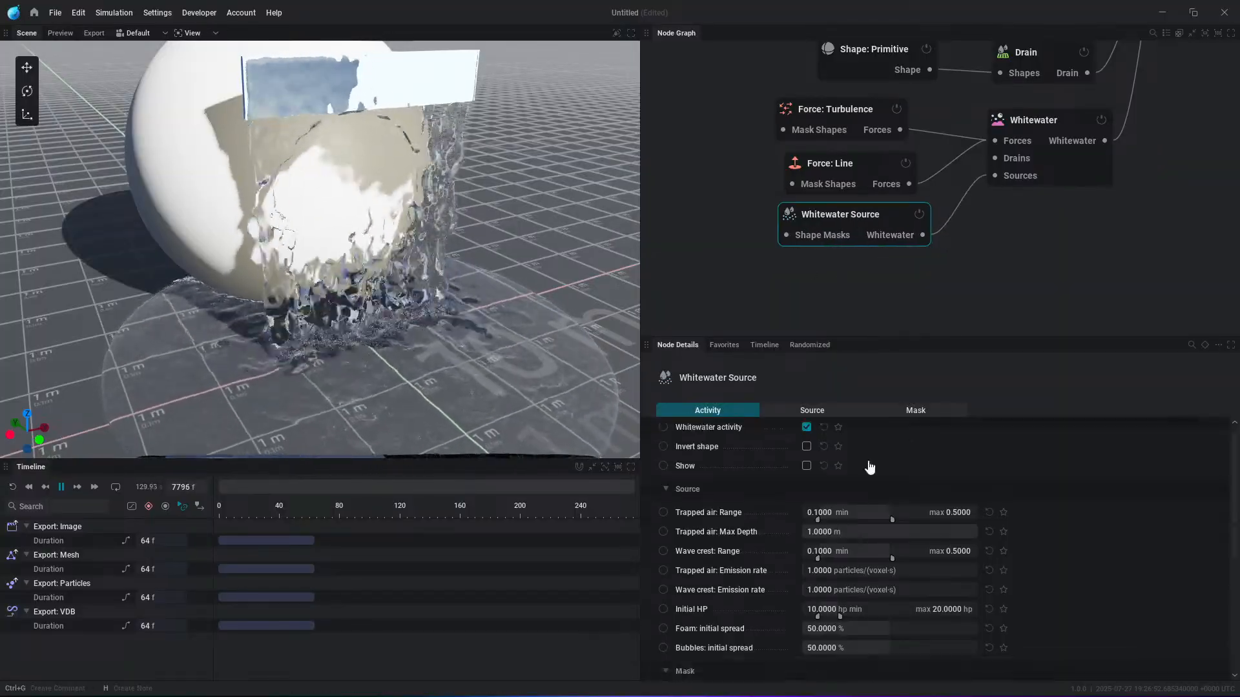
pyautogui.scroll(-2, 816, 529)
pyautogui.scroll(3, 793, 541)
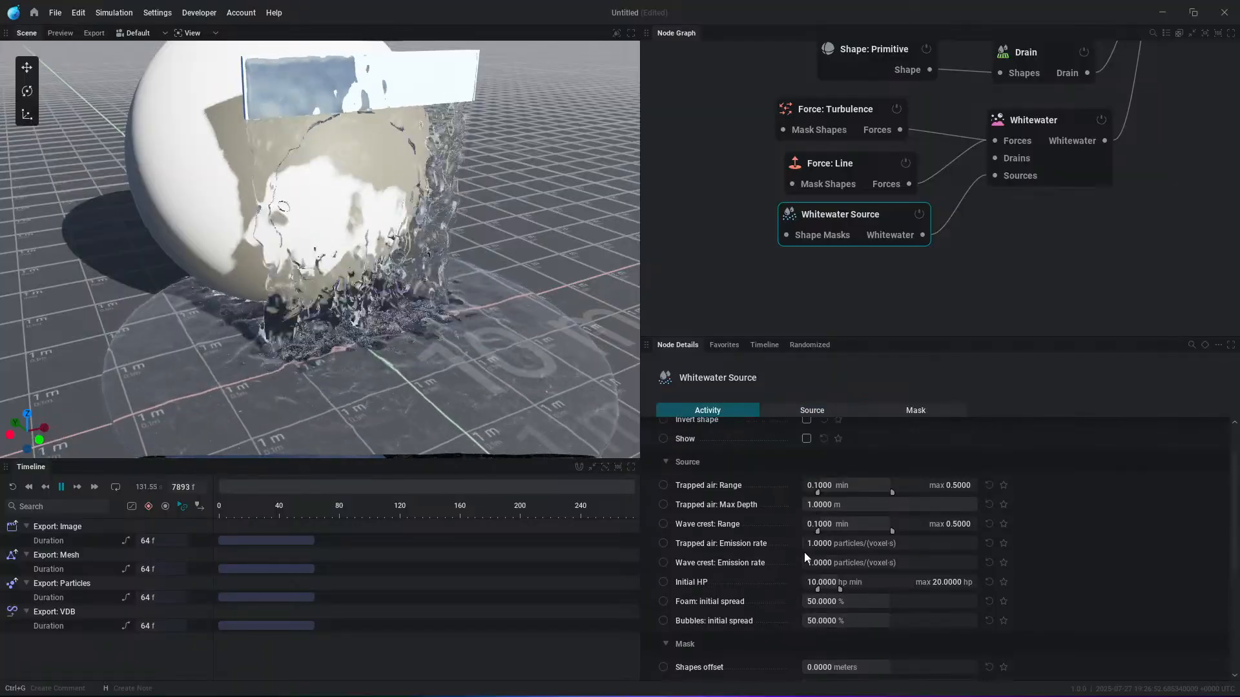
pyautogui.click(1036, 173)
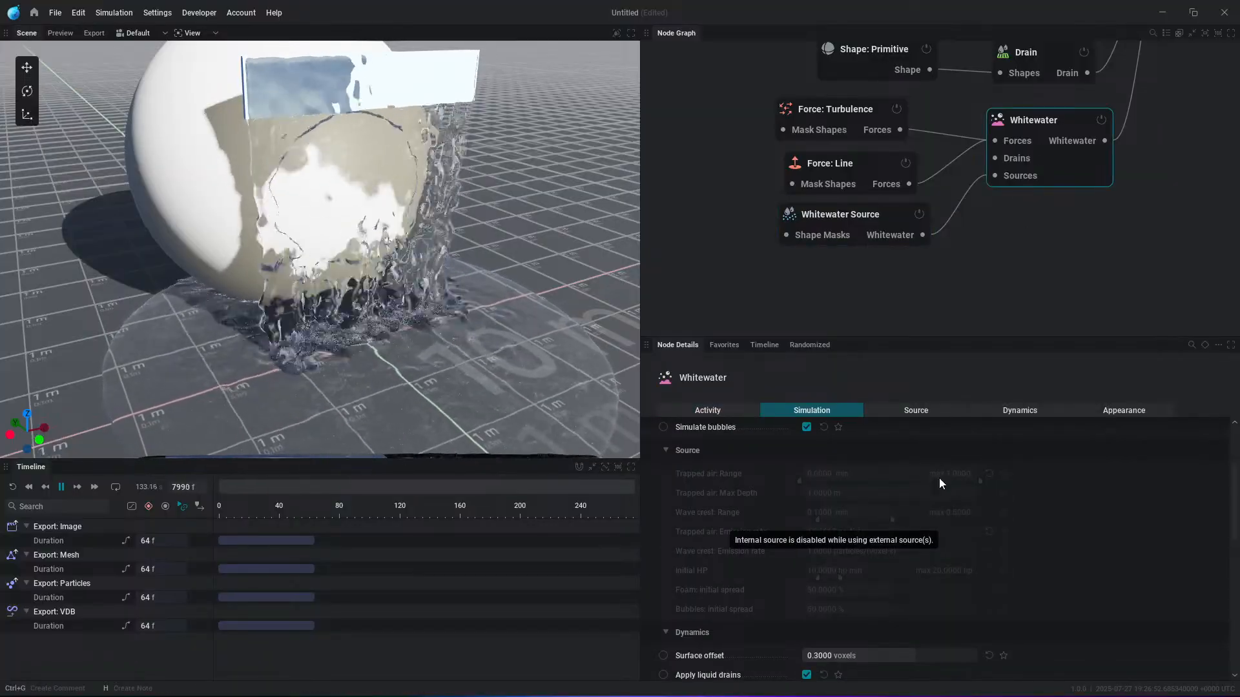
pyautogui.scroll(2, 769, 506)
pyautogui.scroll(-1, 816, 564)
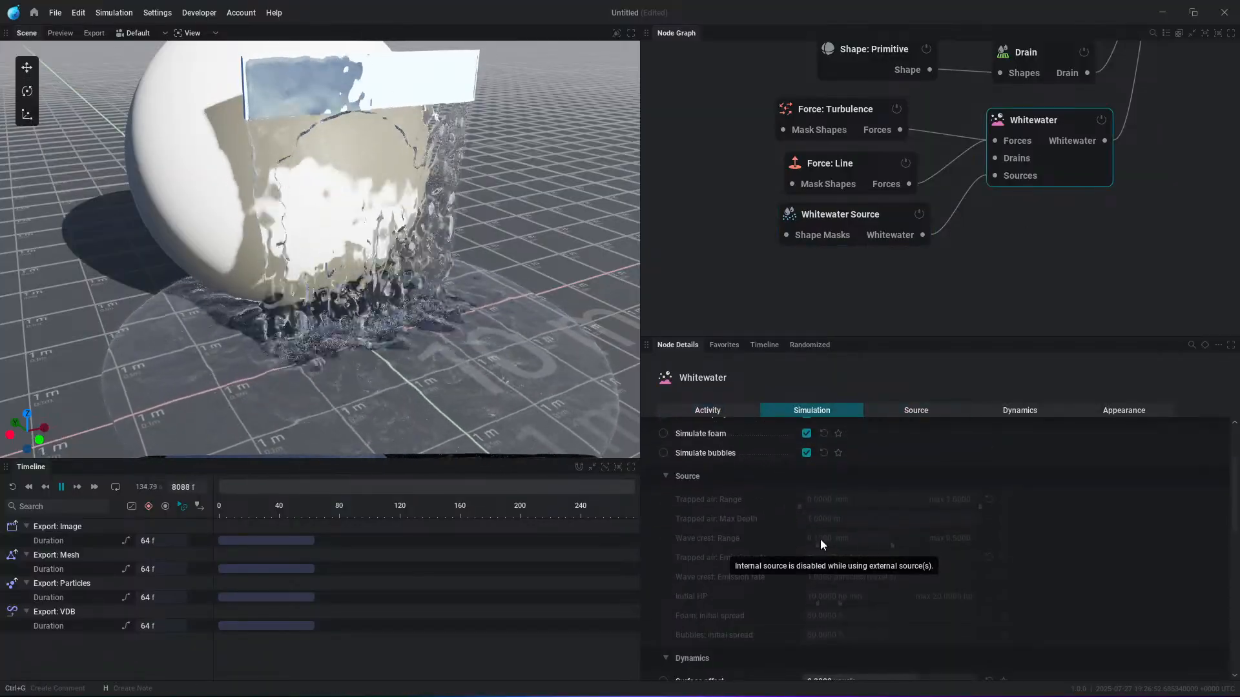
pyautogui.click(873, 213)
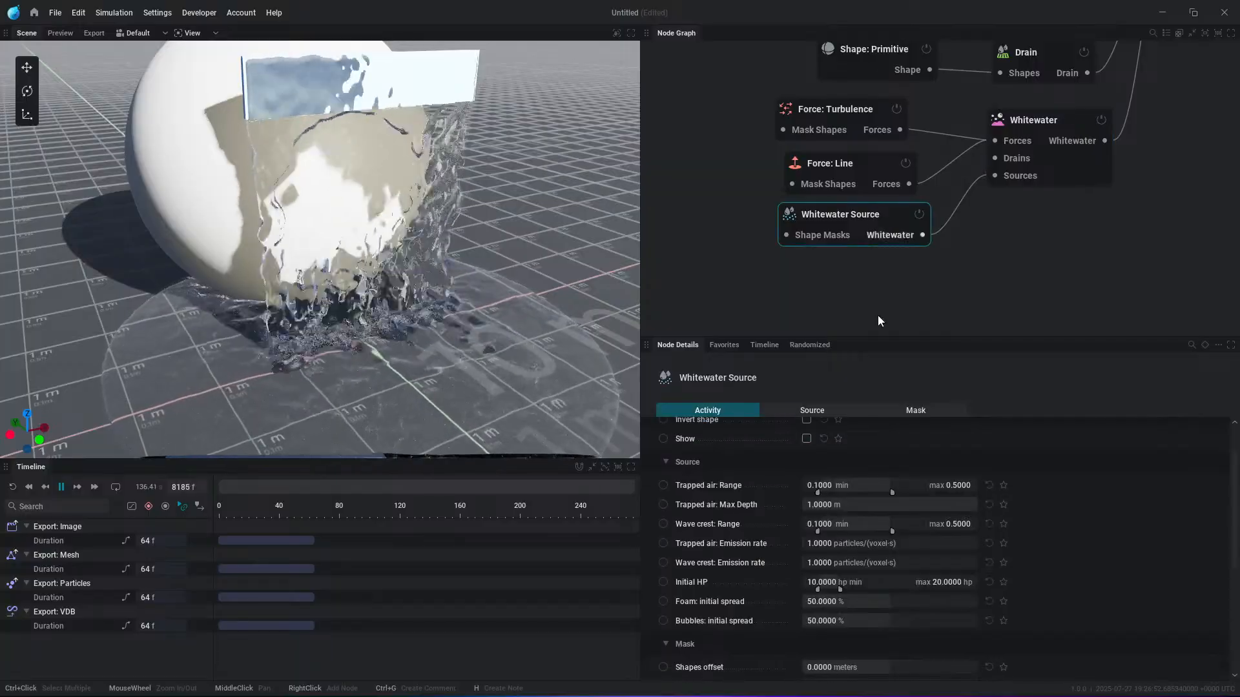
pyautogui.scroll(-1, 794, 521)
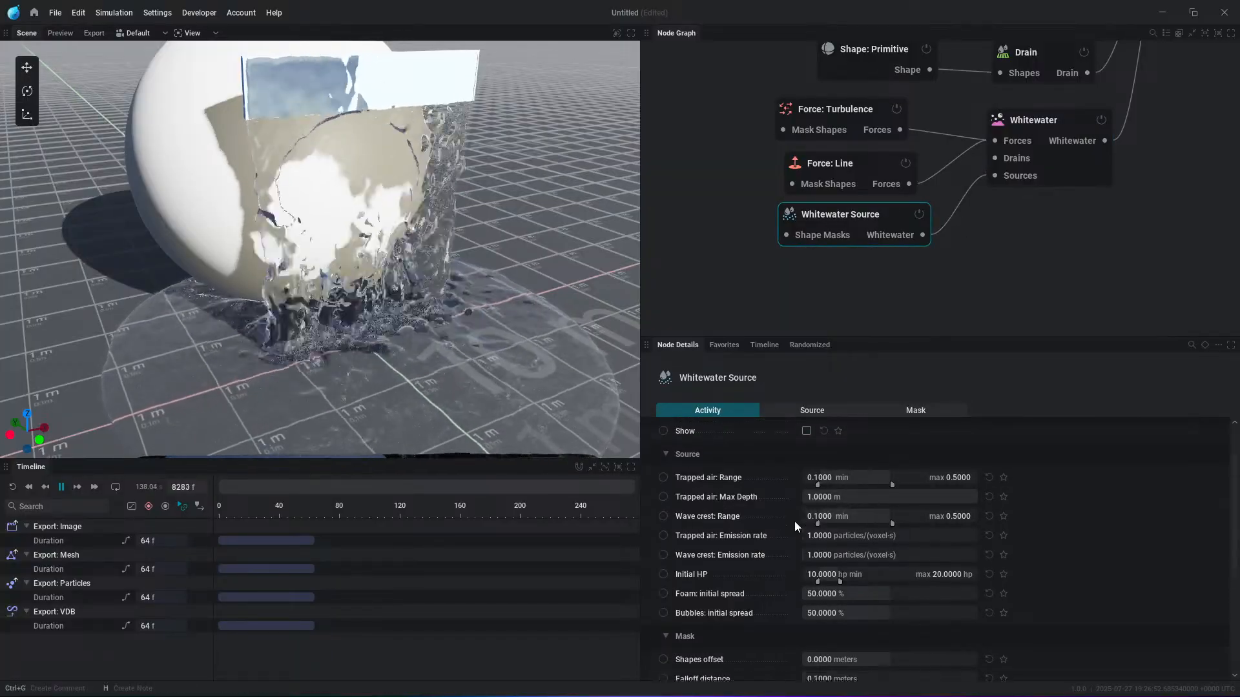
# Step: Attach a sphere primitive to the Whitewater Source's Shape Masks input, move it to about X 1.08 m, Z 0.70 m and adjust its radius
pyautogui.moveTo(786, 235); pyautogui.dragTo(723, 232)
pyautogui.click(682, 243)
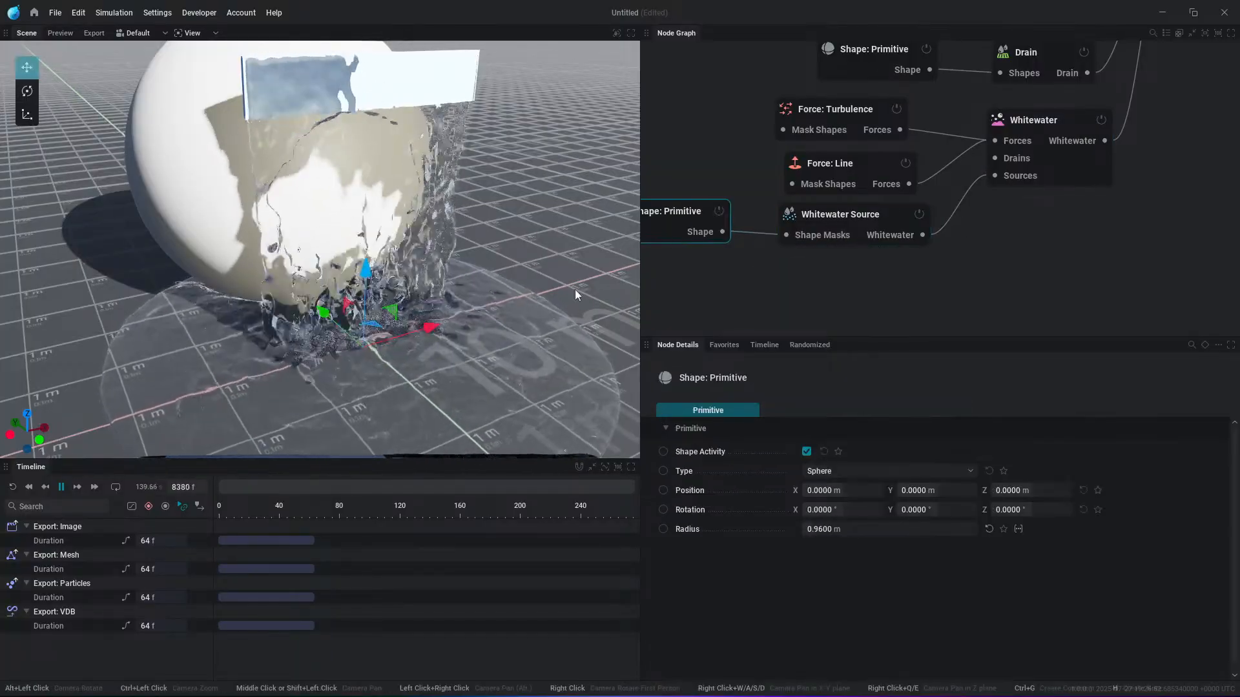
pyautogui.moveTo(426, 330); pyautogui.dragTo(434, 235)
pyautogui.moveTo(855, 526); pyautogui.dragTo(981, 527)
# Step: Set the Whitewater Source's trapped air emission rate to 15 particles/(voxel·s) and its mask sphere's radius to 1.01 m
pyautogui.click(850, 224)
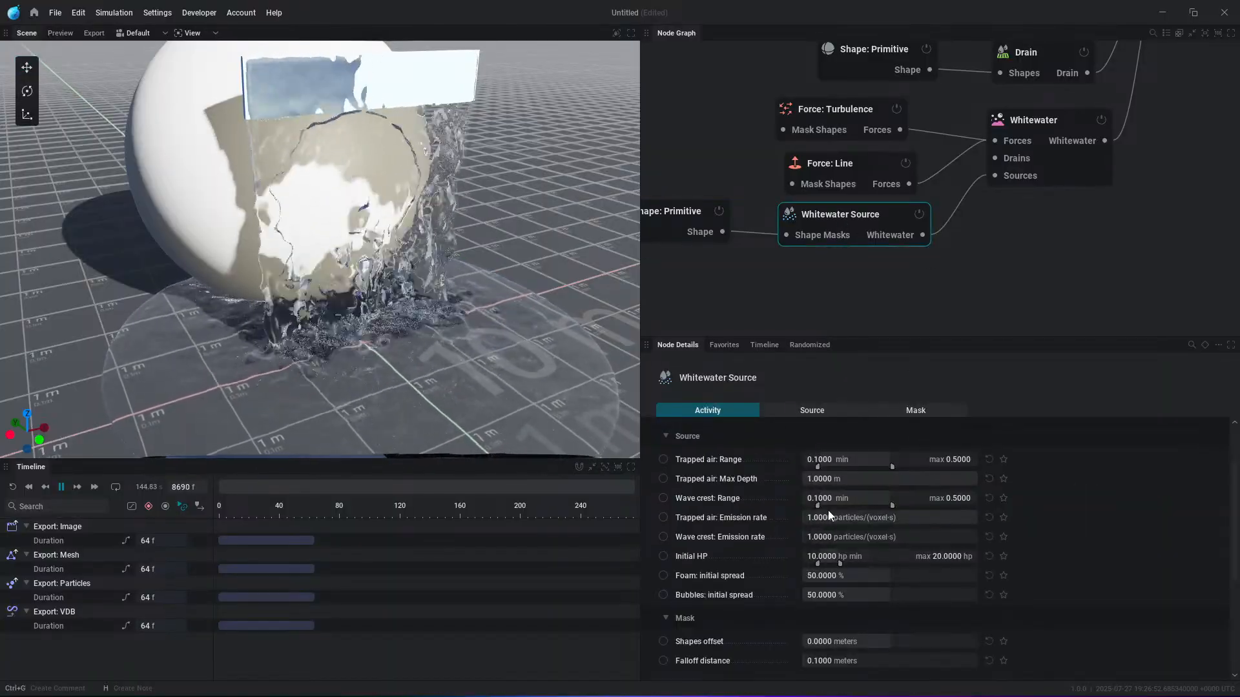
pyautogui.moveTo(851, 518); pyautogui.dragTo(870, 518)
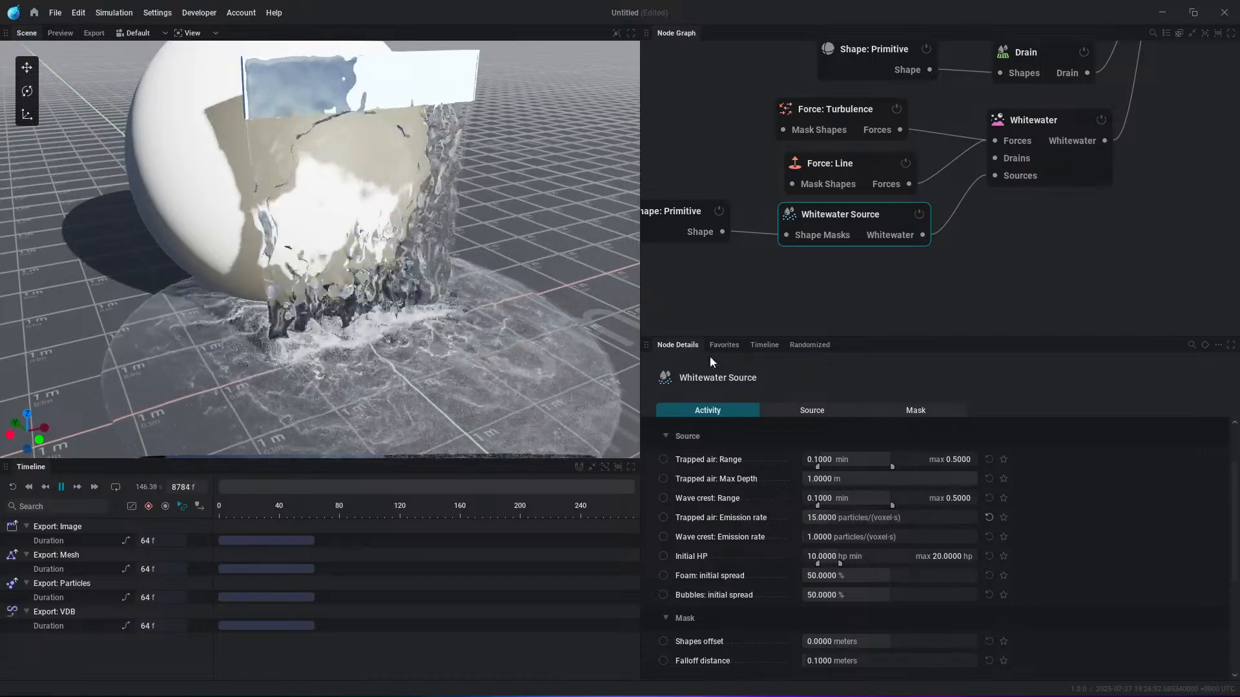
pyautogui.click(675, 229)
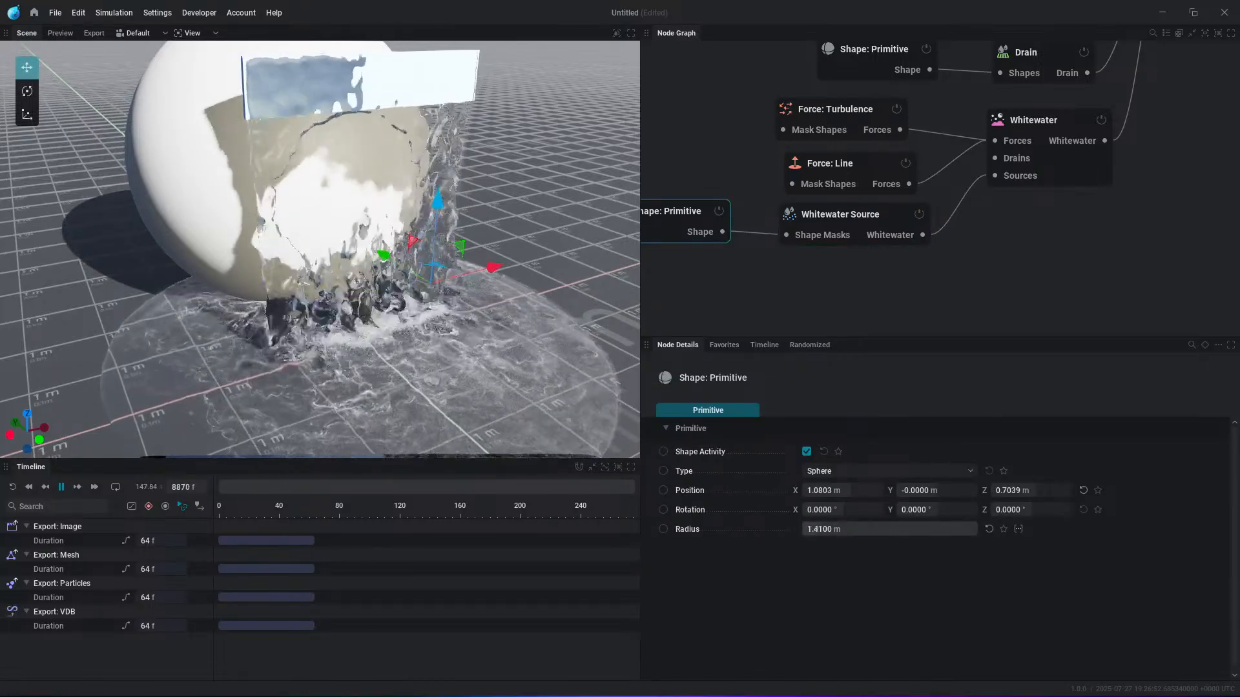
# Step: Review the Whitewater Source's source and mask parameters alongside the Whitewater node's appearance settings
pyautogui.click(852, 222)
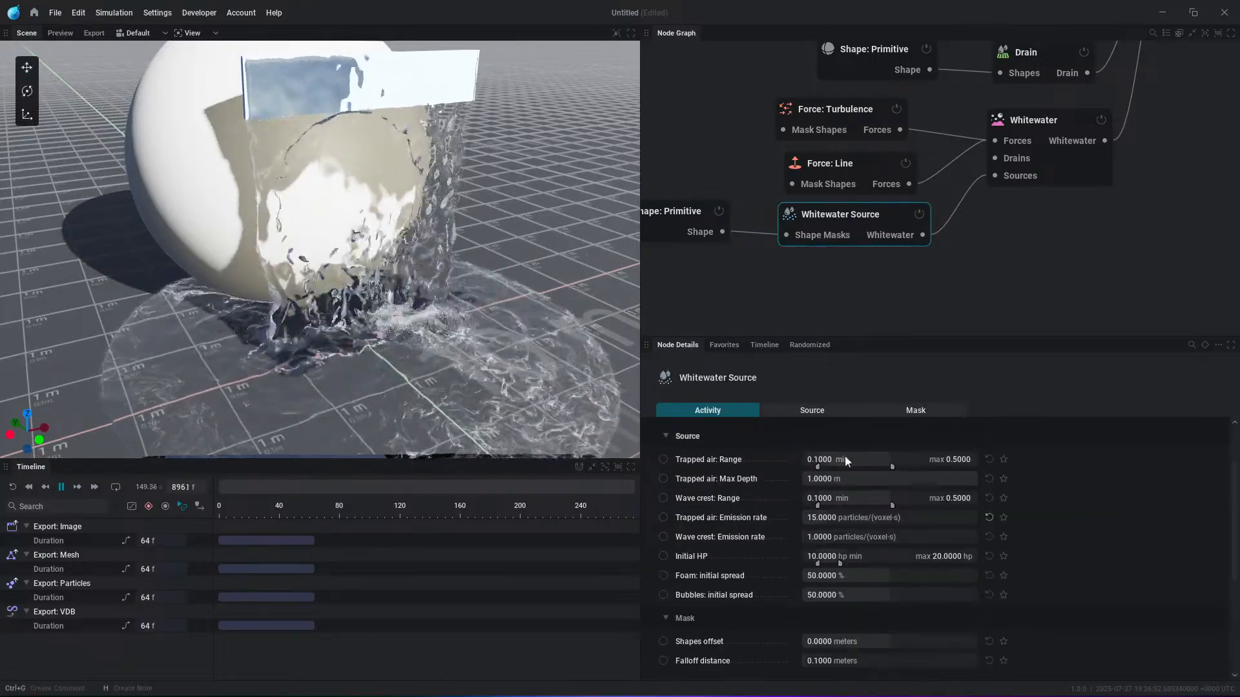
pyautogui.click(903, 410)
pyautogui.click(815, 414)
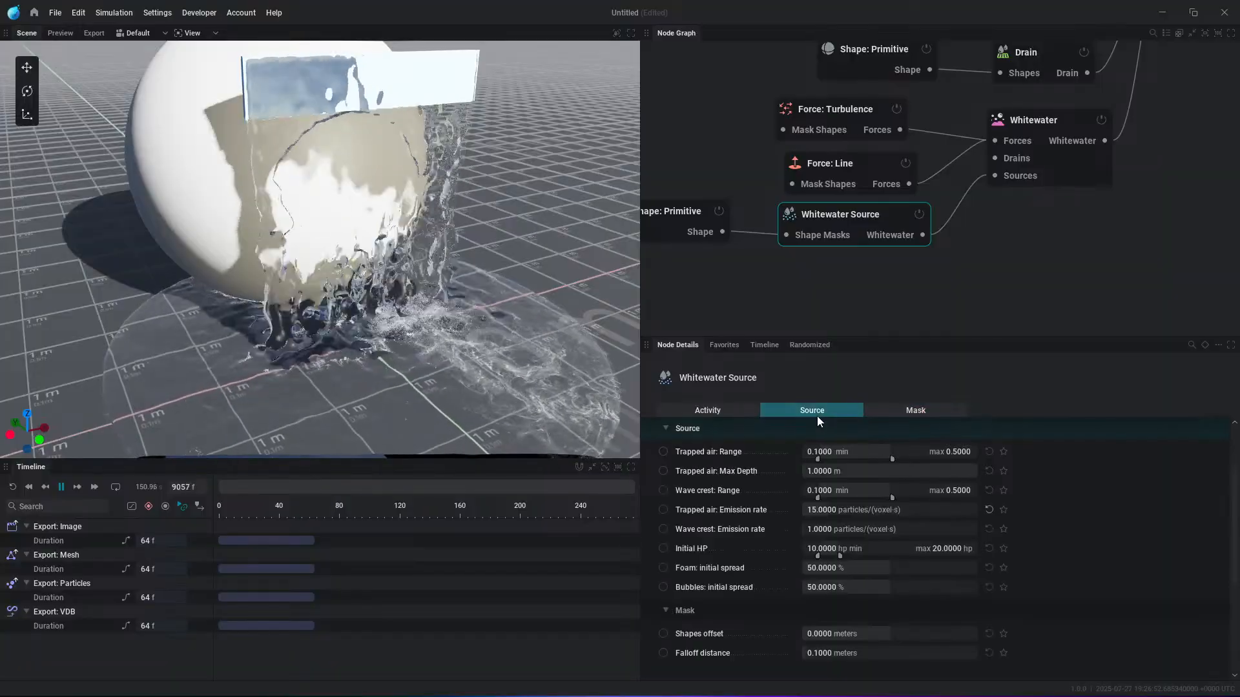
pyautogui.click(1008, 129)
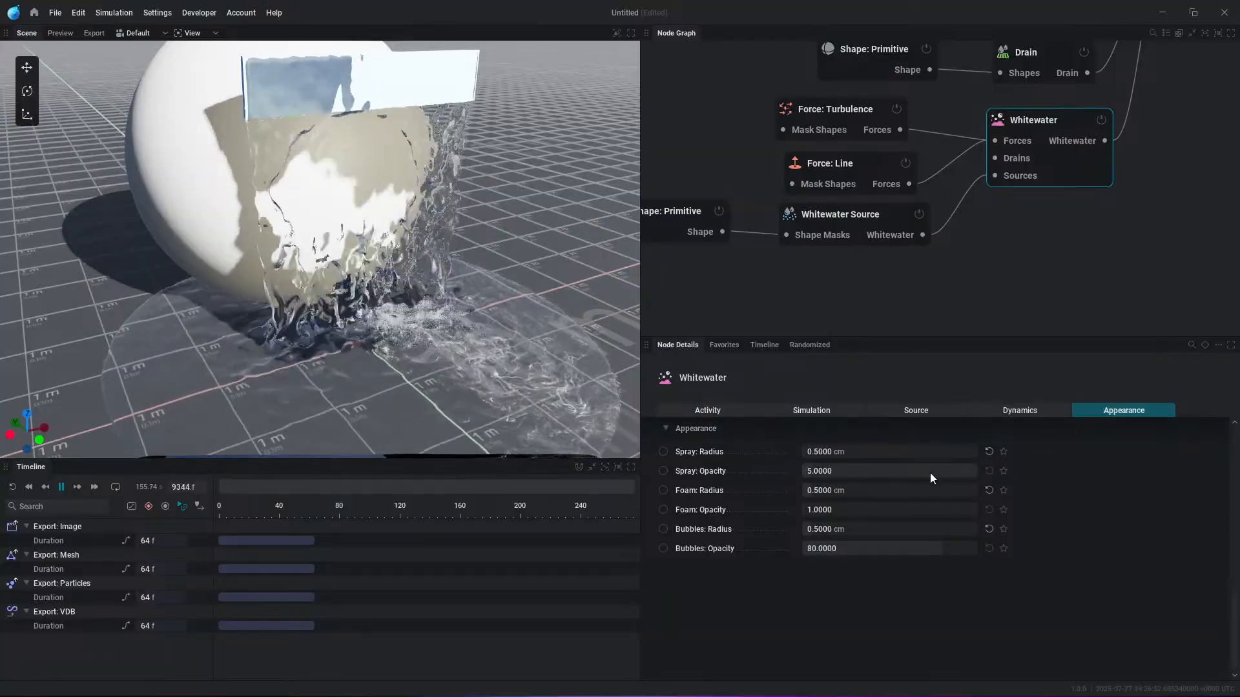
pyautogui.scroll(1, 930, 473)
pyautogui.click(826, 232)
pyautogui.scroll(-2, 808, 515)
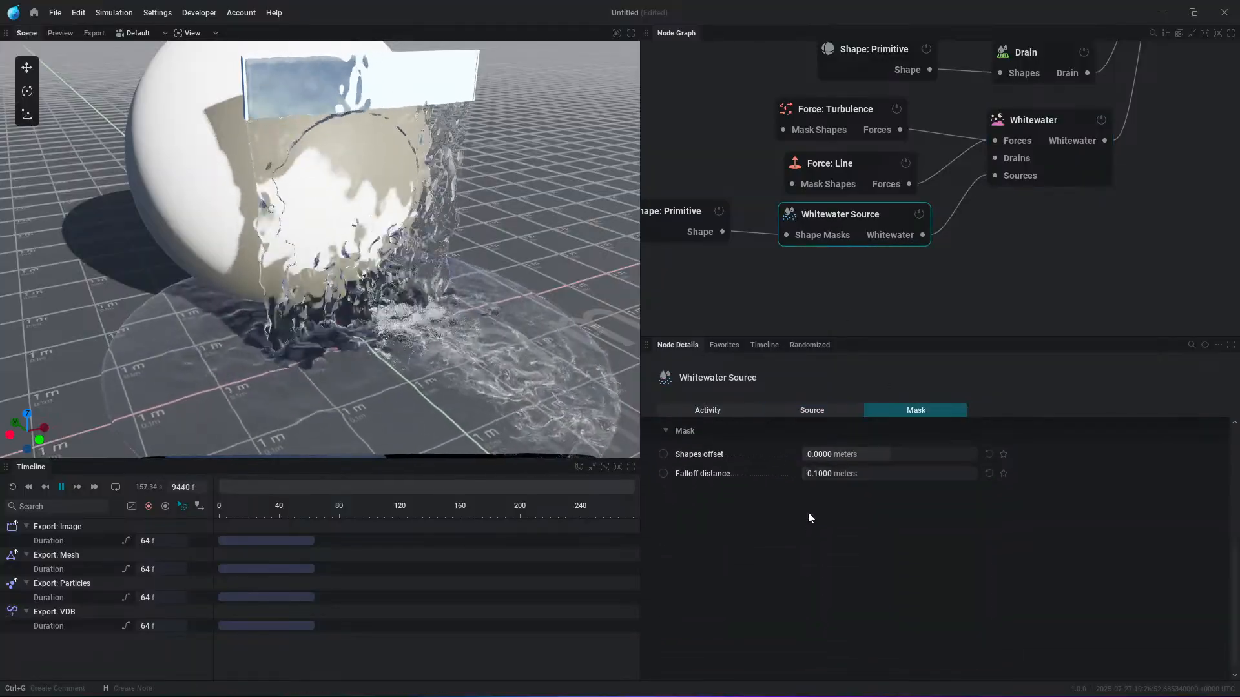
pyautogui.scroll(3, 808, 513)
# Step: Show the Whitewater Source's mask shape and duplicate the source with its sphere primitive, connected to the Whitewater node's Sources input
pyautogui.click(807, 490)
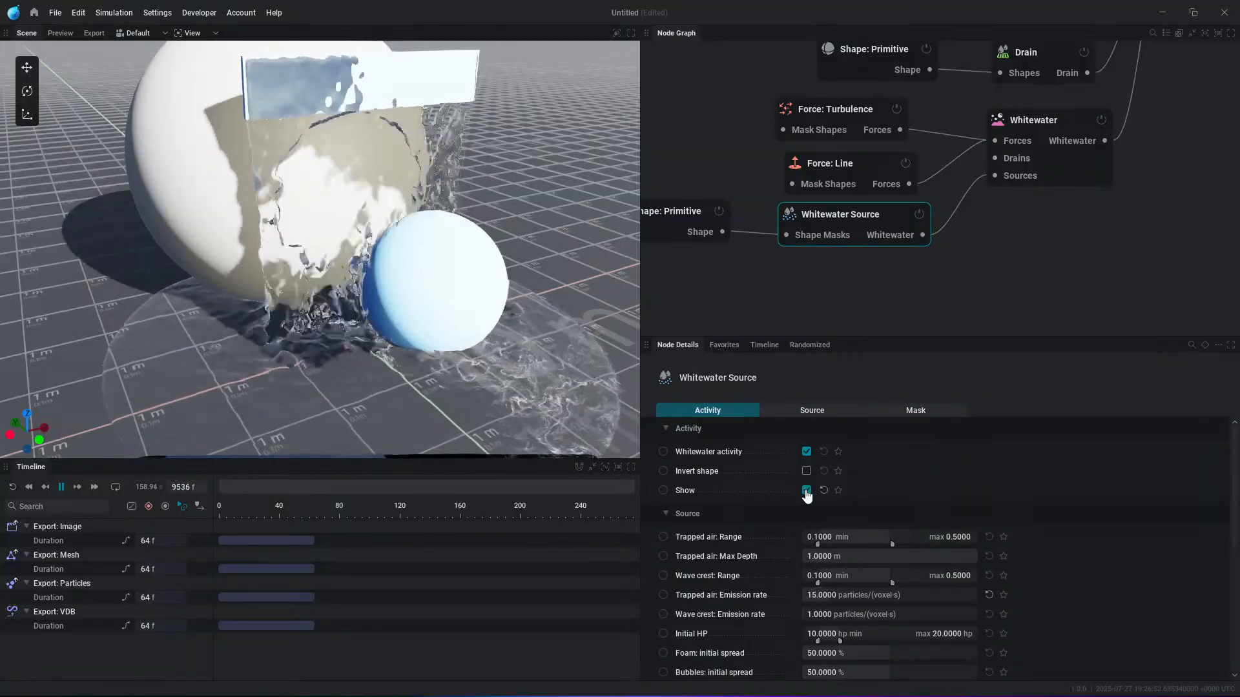
pyautogui.moveTo(553, 323); pyautogui.dragTo(522, 280)
pyautogui.moveTo(742, 282); pyautogui.dragTo(890, 263, button='middle')
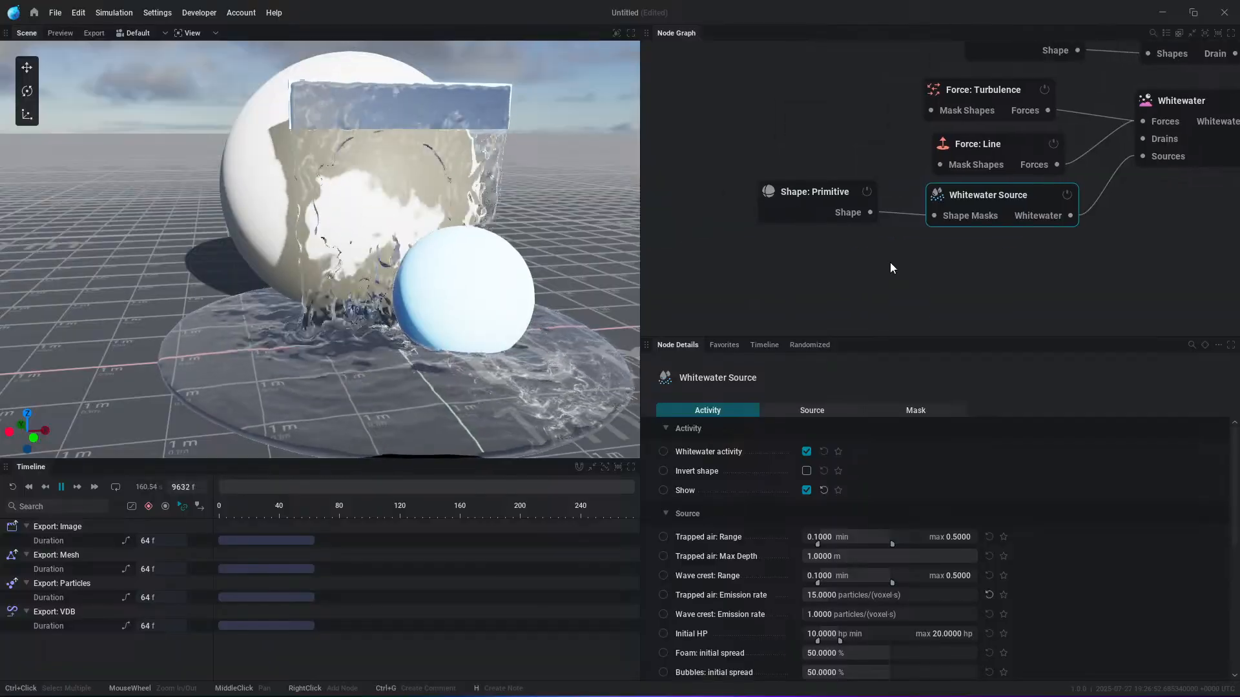
pyautogui.moveTo(999, 286); pyautogui.dragTo(799, 198)
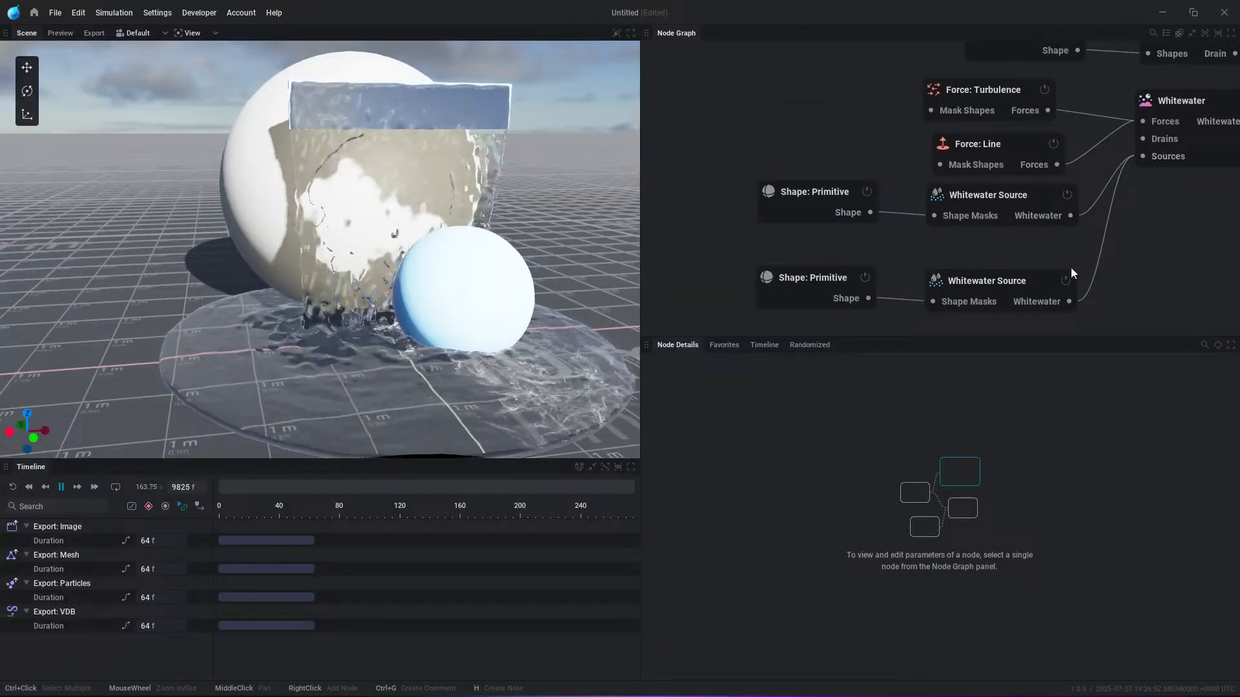
# Step: Adjust the duplicated Whitewater Source's trapped air and wave crest emission rates and move its sphere to about X -1.47 m, Z 0.13 m
pyautogui.click(981, 286)
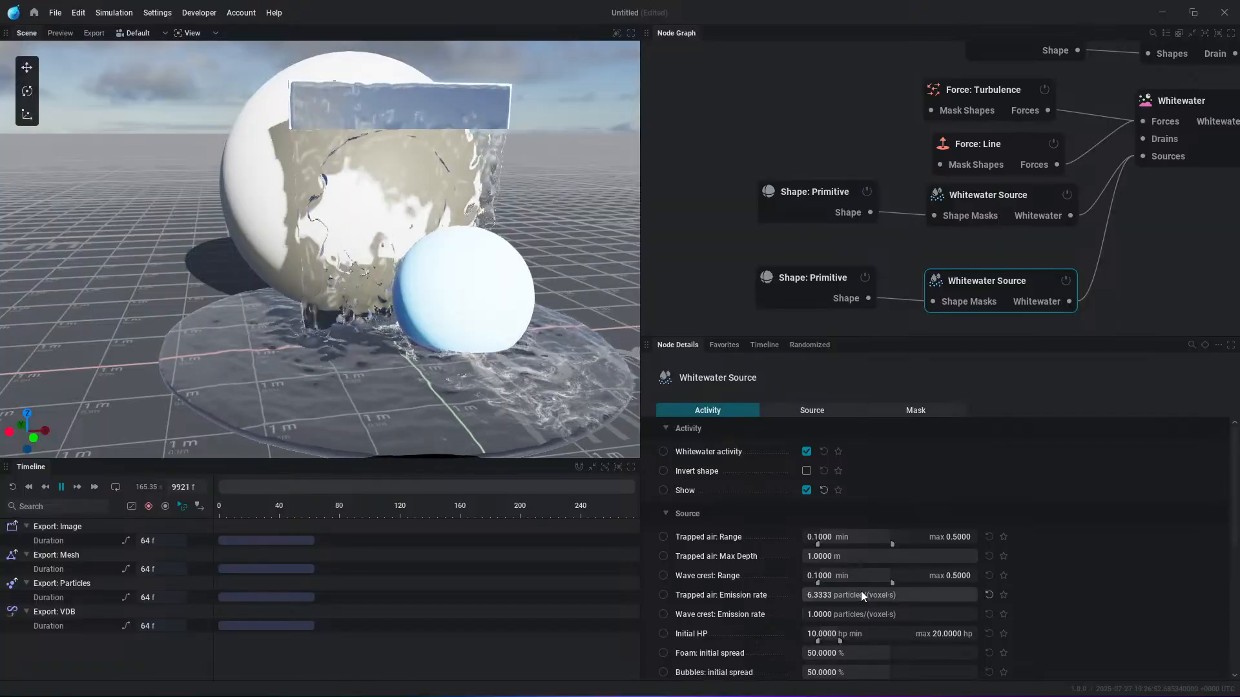
pyautogui.moveTo(862, 593); pyautogui.dragTo(1024, 618)
pyautogui.click(510, 296)
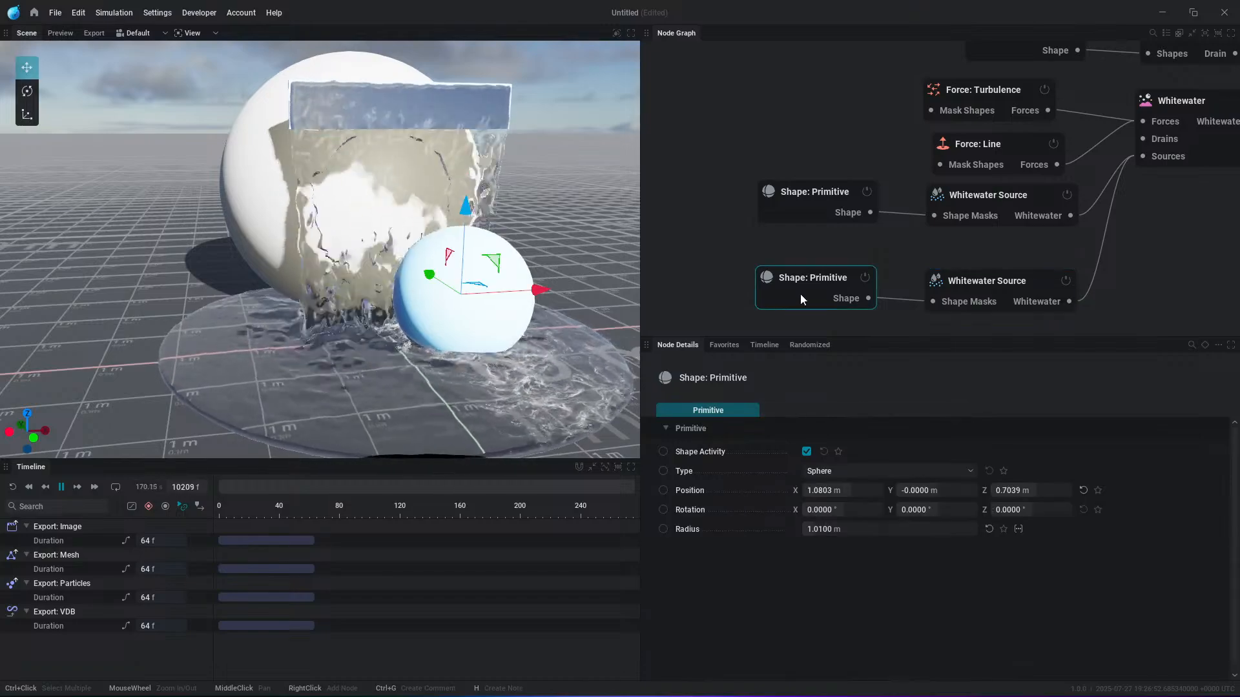
pyautogui.moveTo(506, 293); pyautogui.dragTo(342, 305)
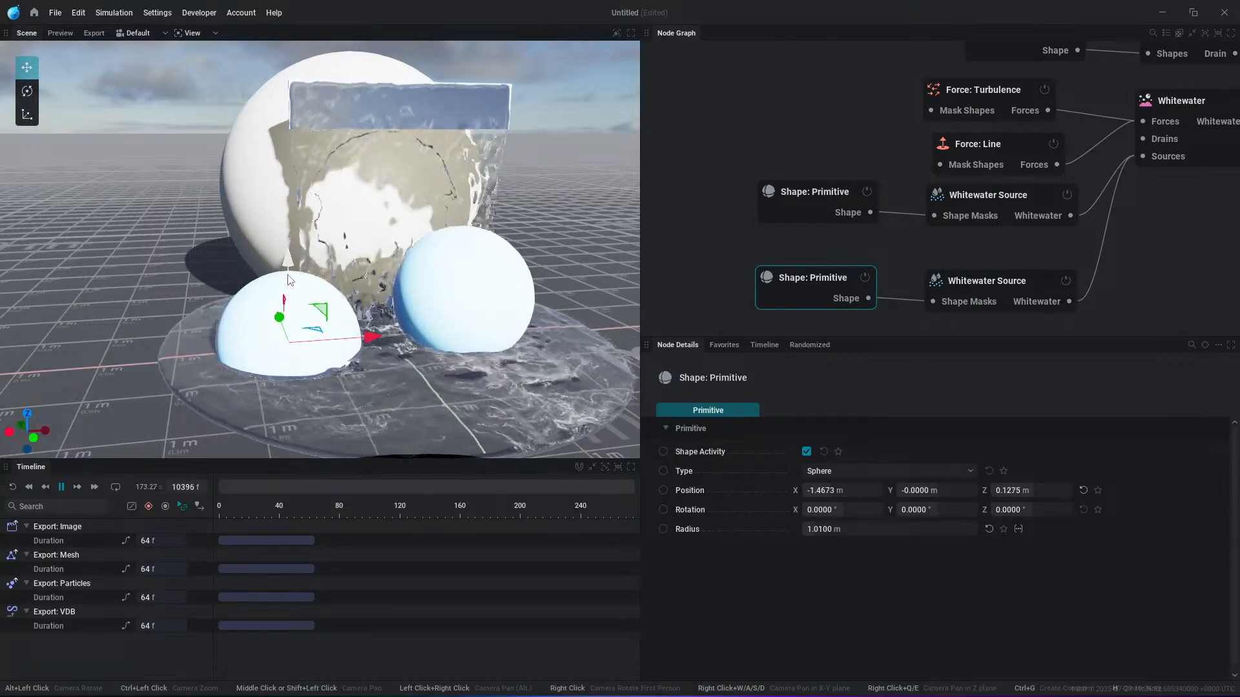
pyautogui.click(792, 126)
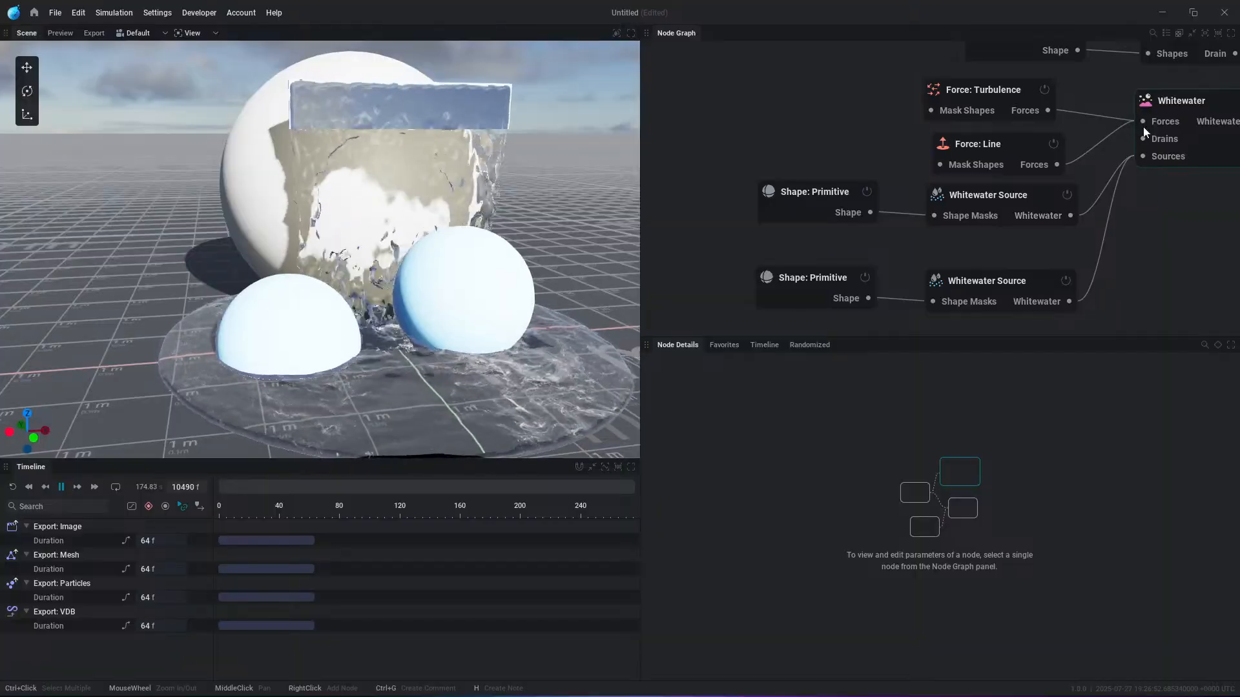
# Step: Hide the mask shapes of both Whitewater Source nodes together
pyautogui.click(1011, 199)
pyautogui.keyDown('ctrl'); pyautogui.click(968, 308); pyautogui.keyUp('ctrl')
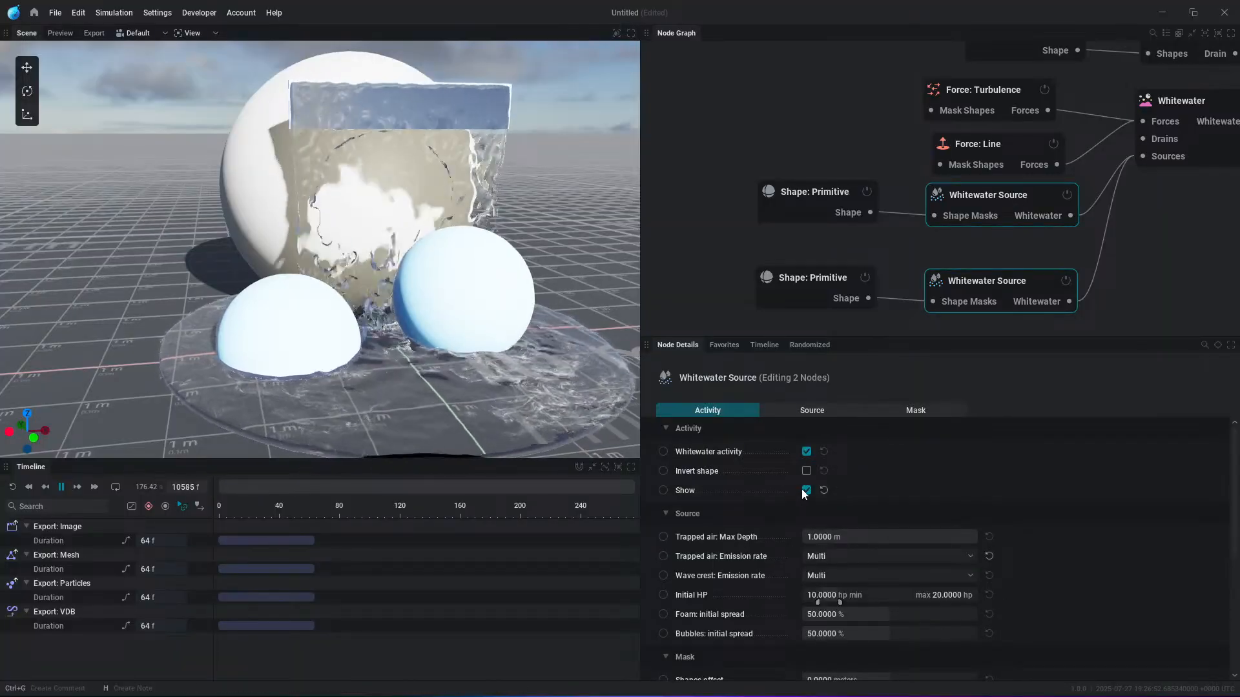
pyautogui.click(806, 490)
pyautogui.click(727, 212)
# Step: Inspect the whitewater from both sources up close and display the liquid mesh's whitewater trapped air field in the diagnostics
pyautogui.scroll(3, 374, 359)
pyautogui.scroll(3, 374, 359)
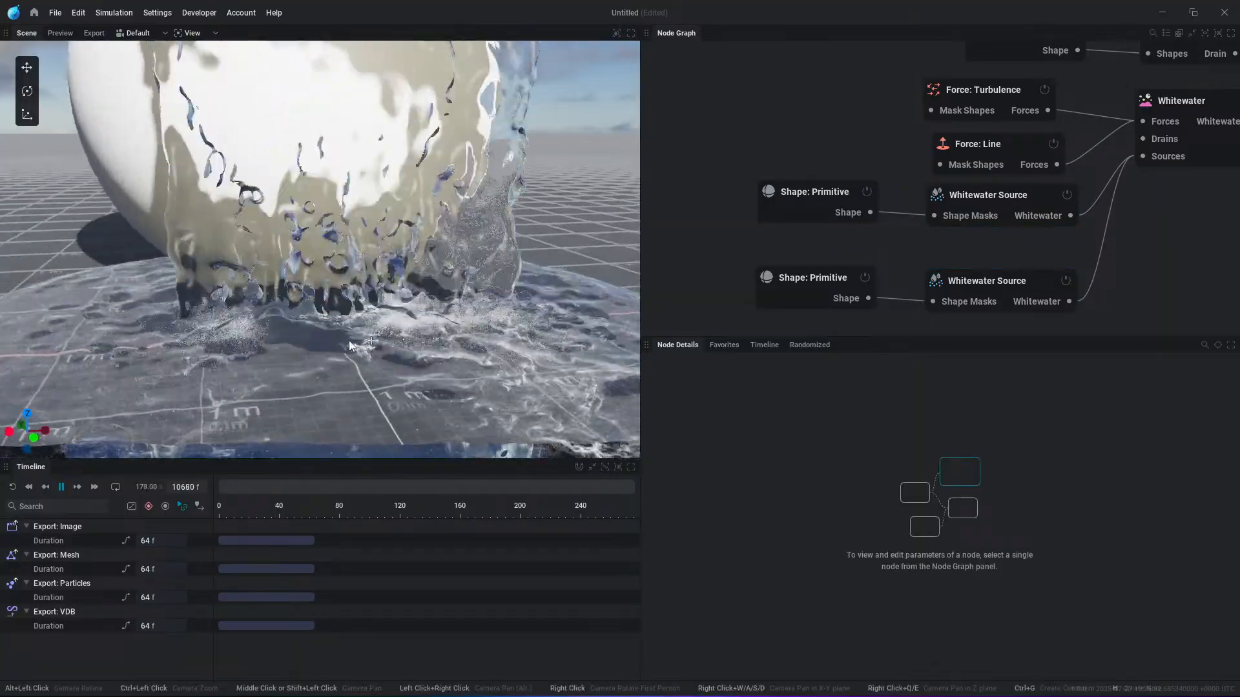
pyautogui.moveTo(349, 340); pyautogui.dragTo(297, 328, button='middle')
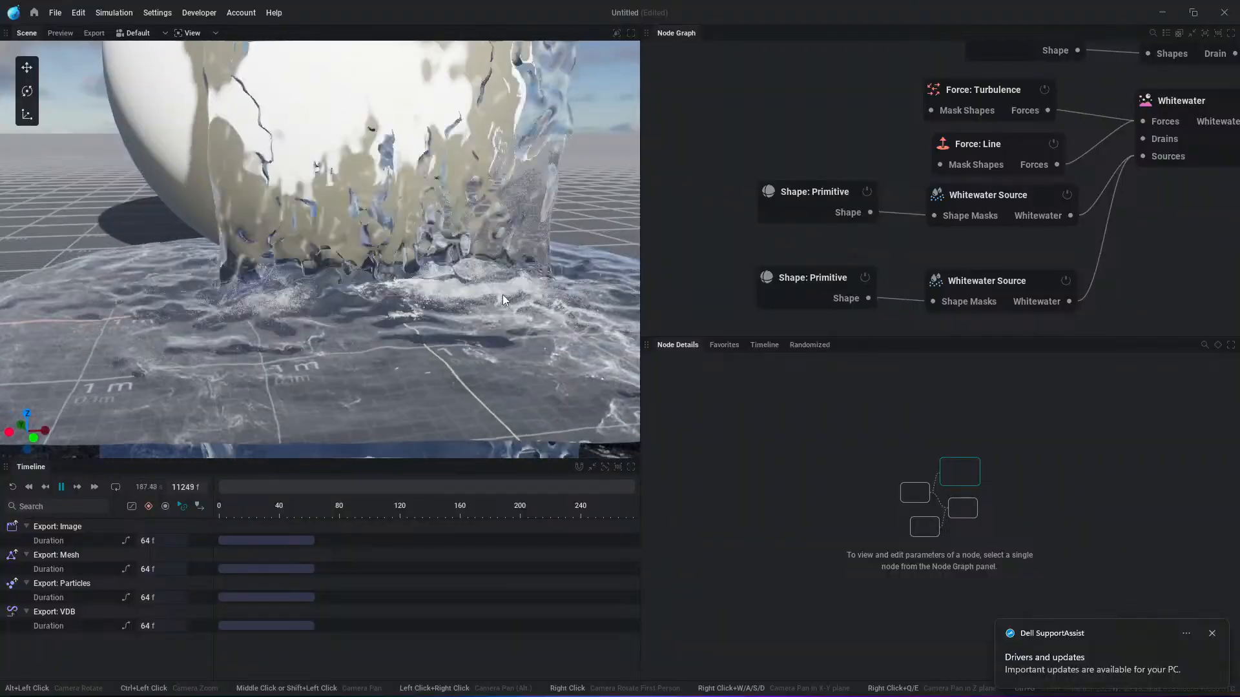
pyautogui.scroll(-1, 490, 303)
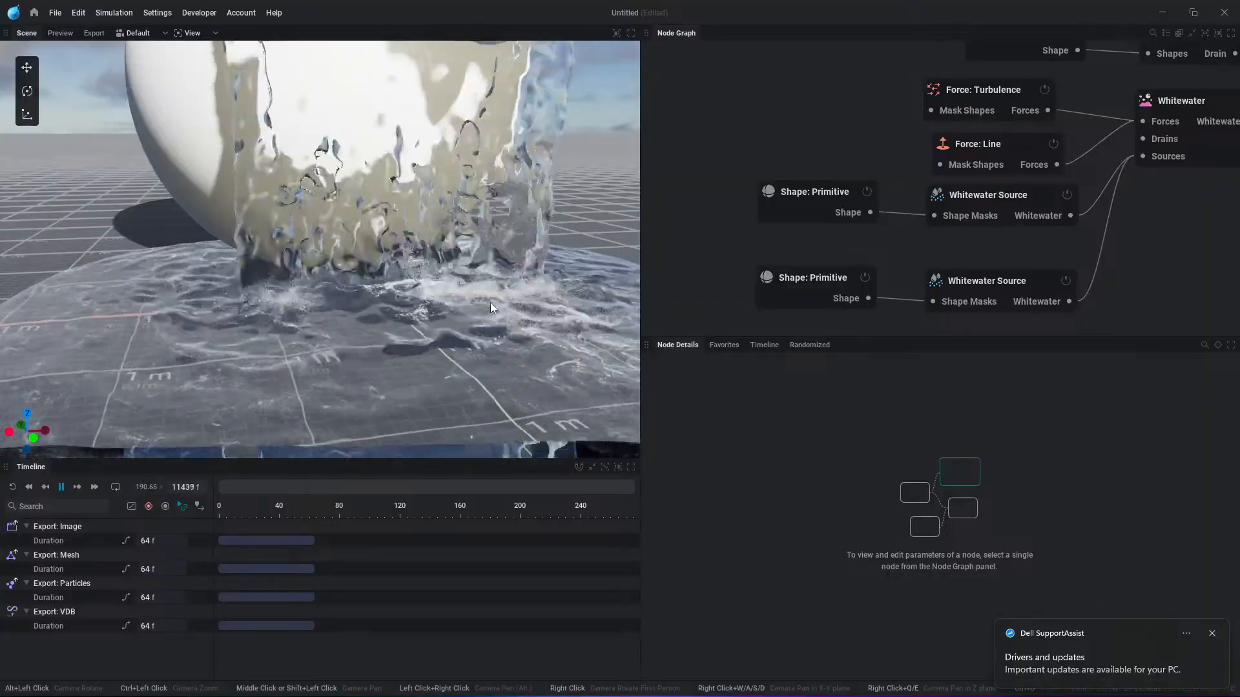
pyautogui.click(617, 33)
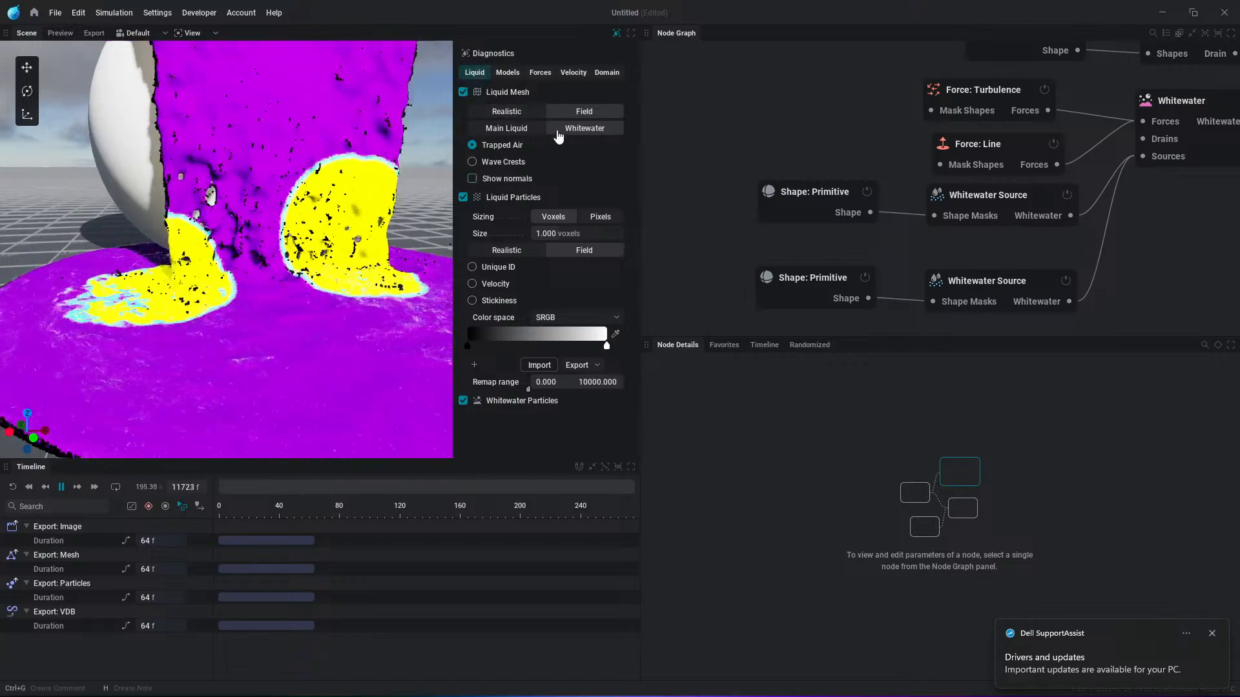
# Step: Hide the liquid and whitewater particles in the diagnostics and set the duplicated source's mask sphere radius to 0.86 m
pyautogui.click(463, 198)
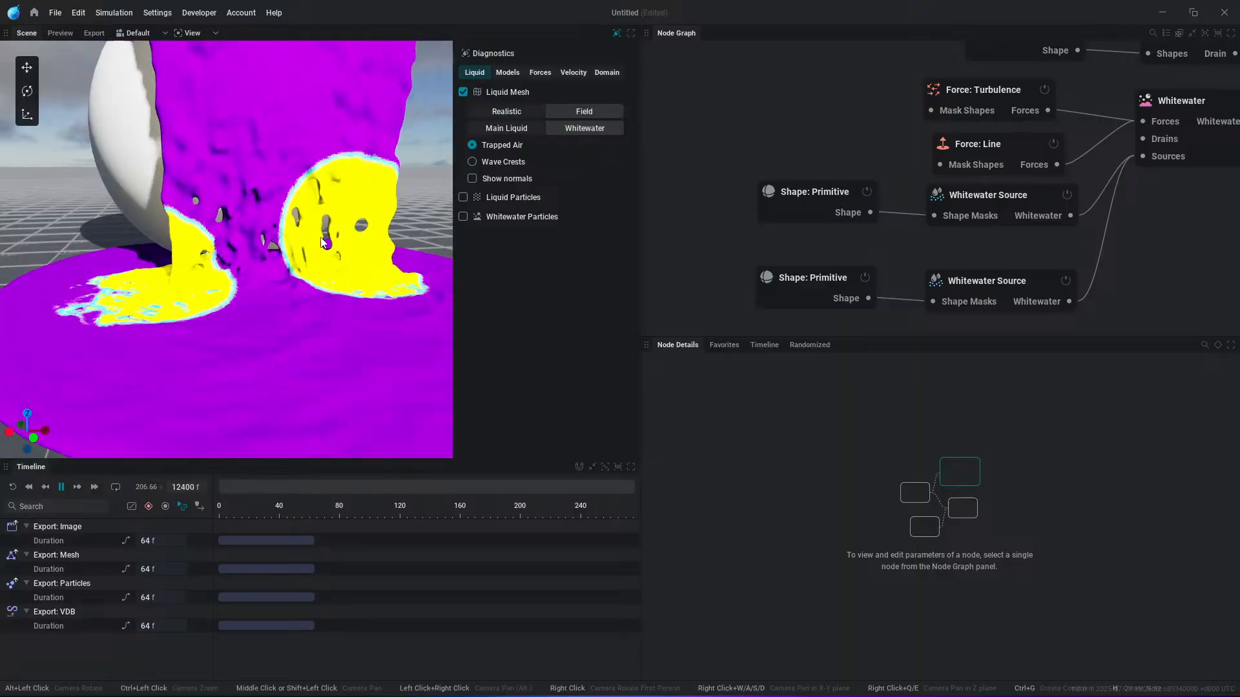
pyautogui.click(799, 279)
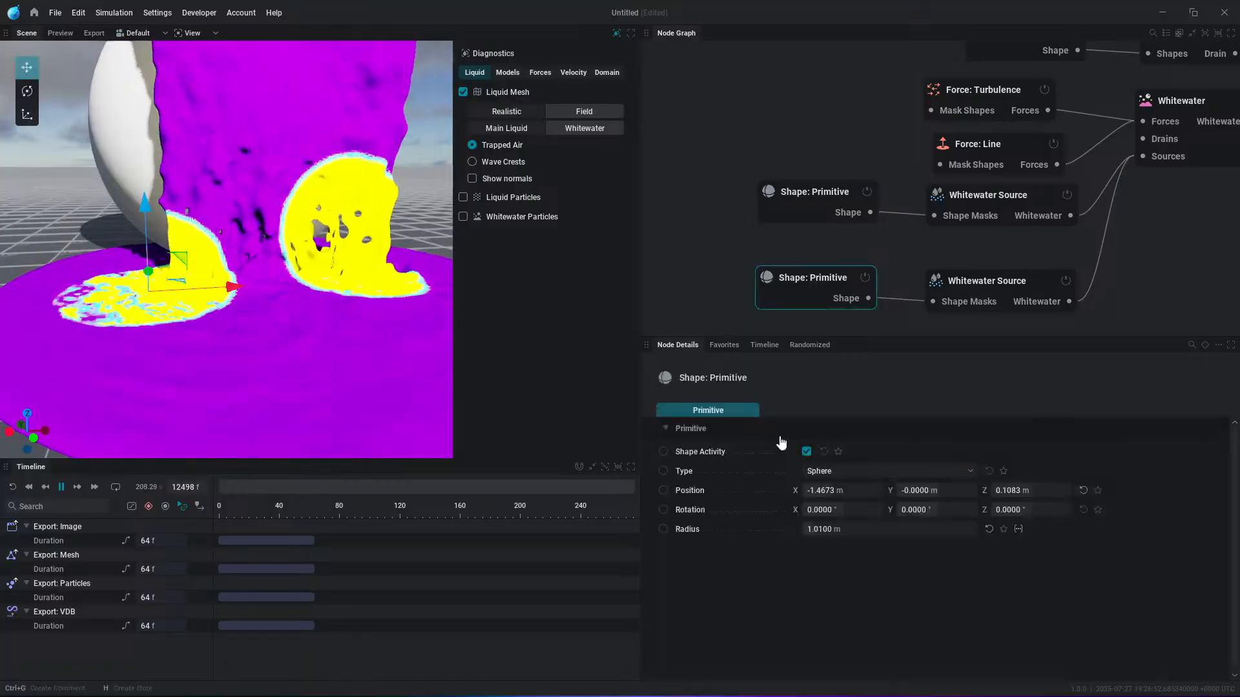
pyautogui.moveTo(838, 528); pyautogui.dragTo(990, 528)
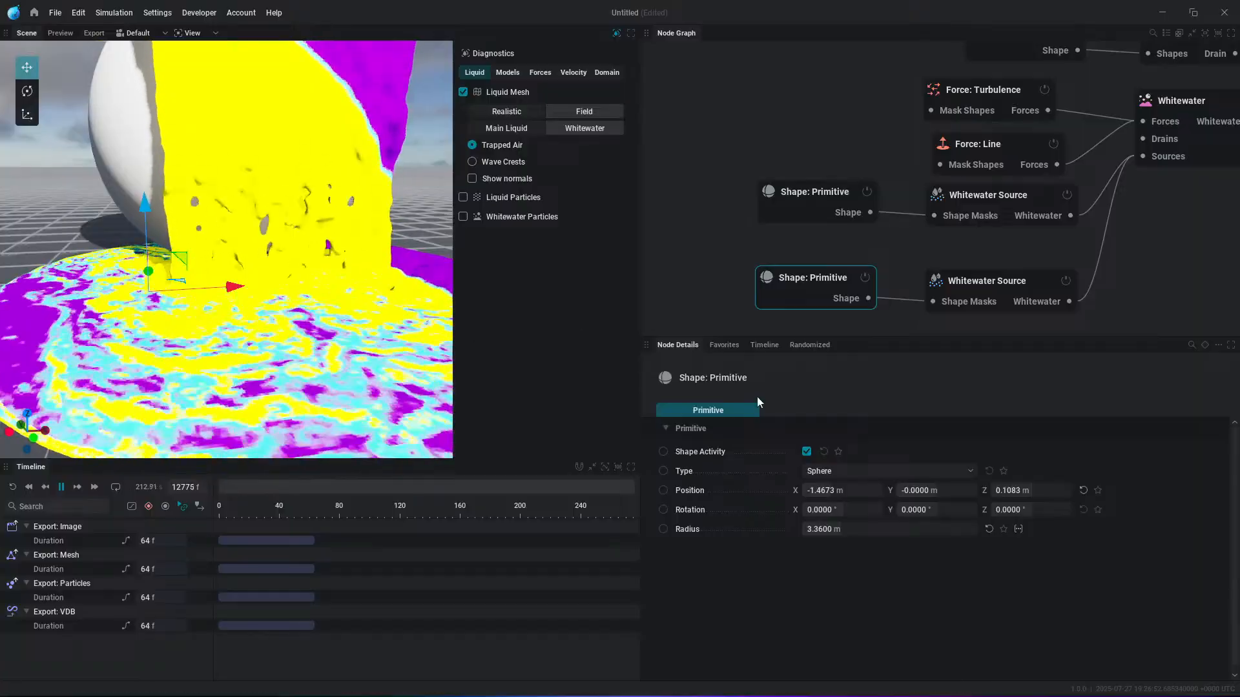
pyautogui.moveTo(924, 531); pyautogui.dragTo(710, 531)
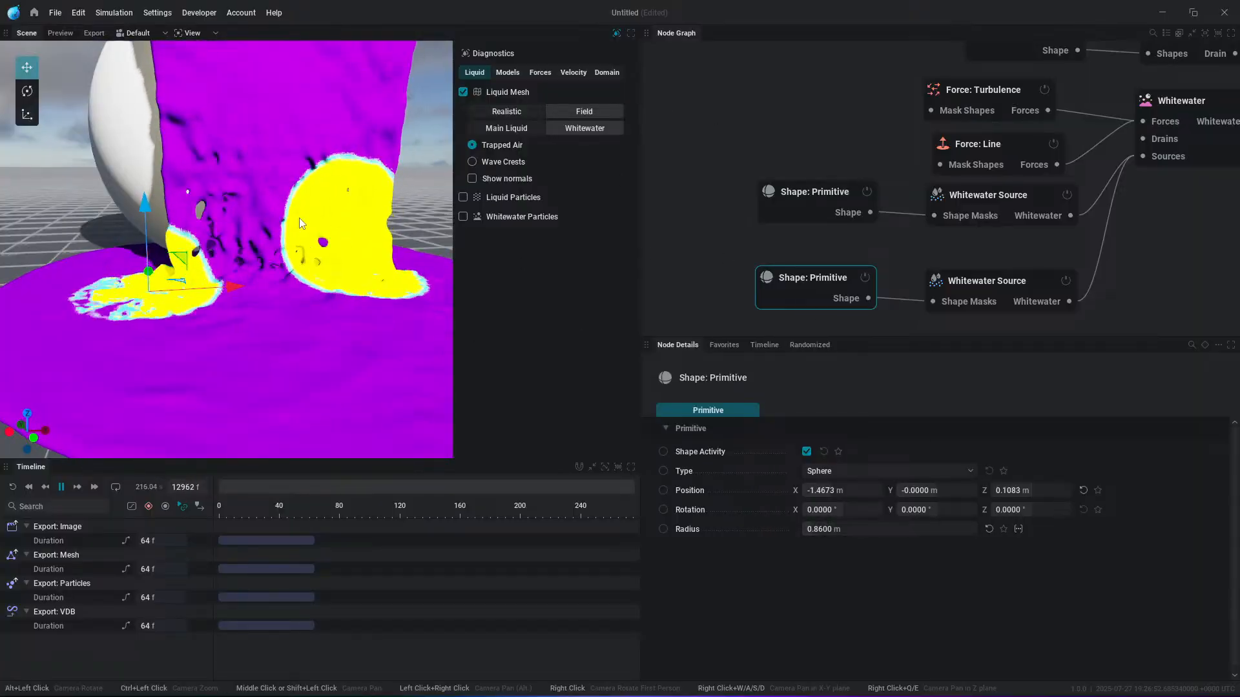
pyautogui.keyDown('alt'); pyautogui.moveTo(335, 228); pyautogui.dragTo(296, 249); pyautogui.keyUp('alt')
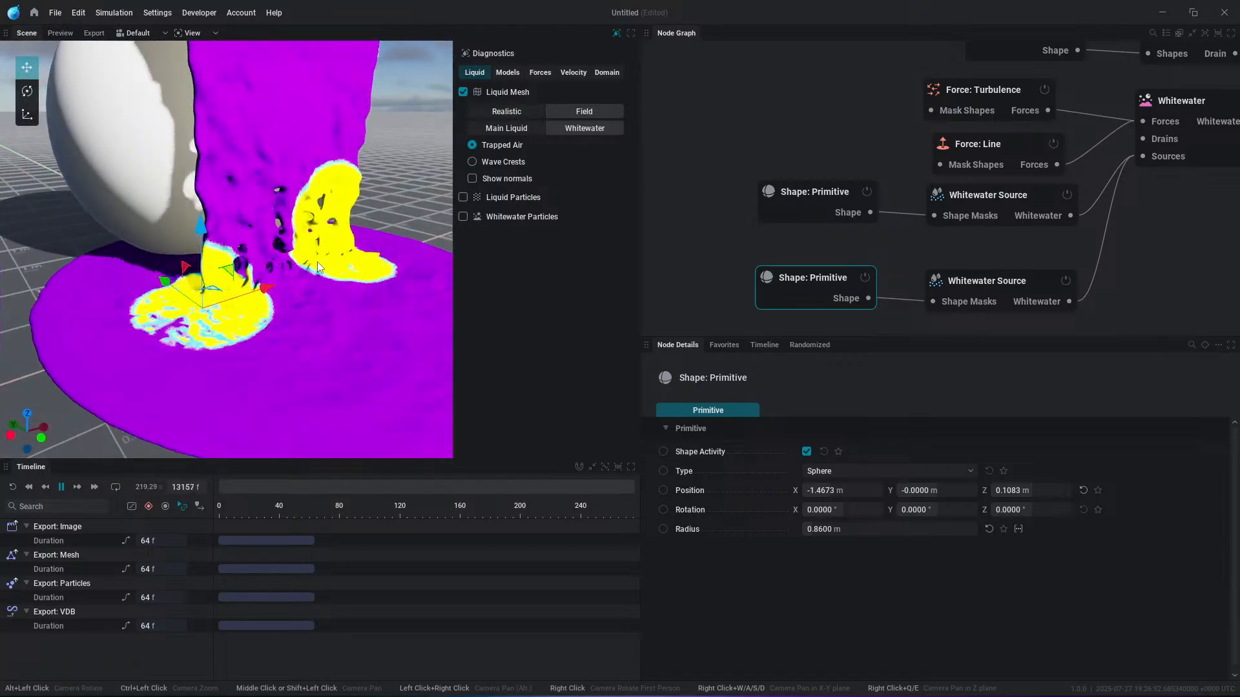
# Step: Close the diagnostics and reposition the Simulation node slightly farther from the gravity force and the Emitter
pyautogui.click(615, 34)
pyautogui.scroll(-5, 792, 147)
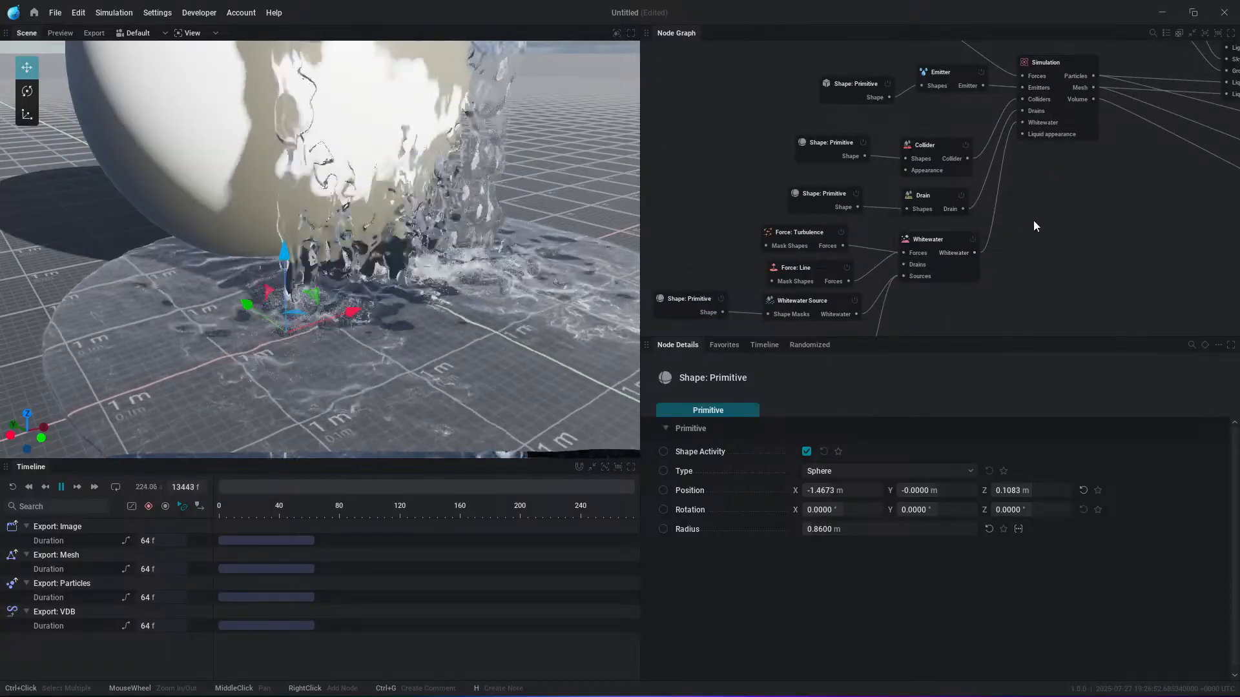
pyautogui.moveTo(1033, 220); pyautogui.dragTo(1003, 317, button='middle')
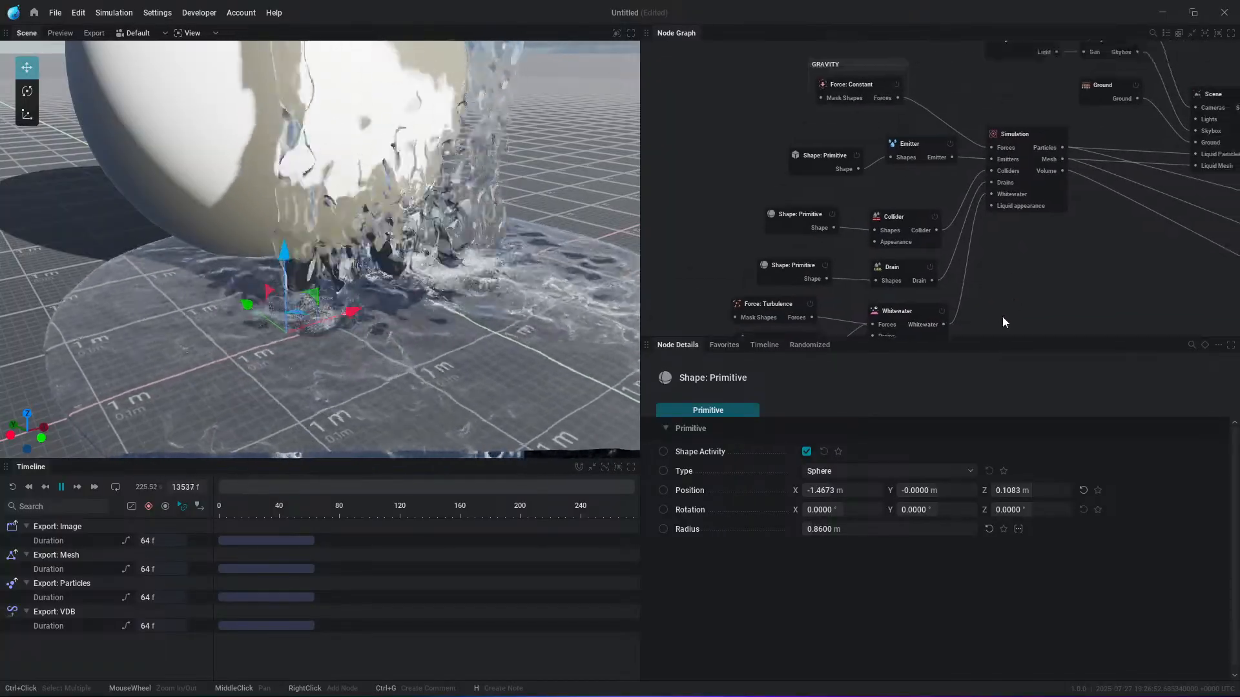
pyautogui.scroll(-5, 1001, 315)
pyautogui.moveTo(932, 145); pyautogui.dragTo(917, 206, button='middle')
pyautogui.scroll(6, 917, 210)
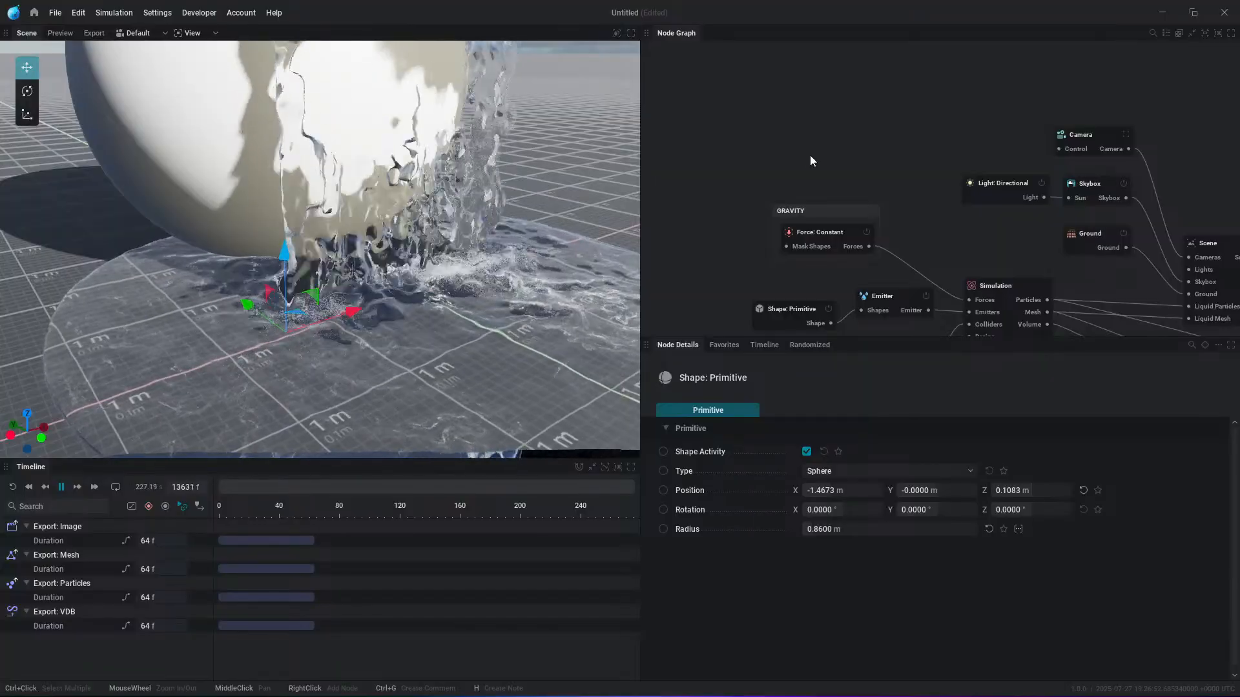
pyautogui.moveTo(975, 245); pyautogui.dragTo(924, 172, button='middle')
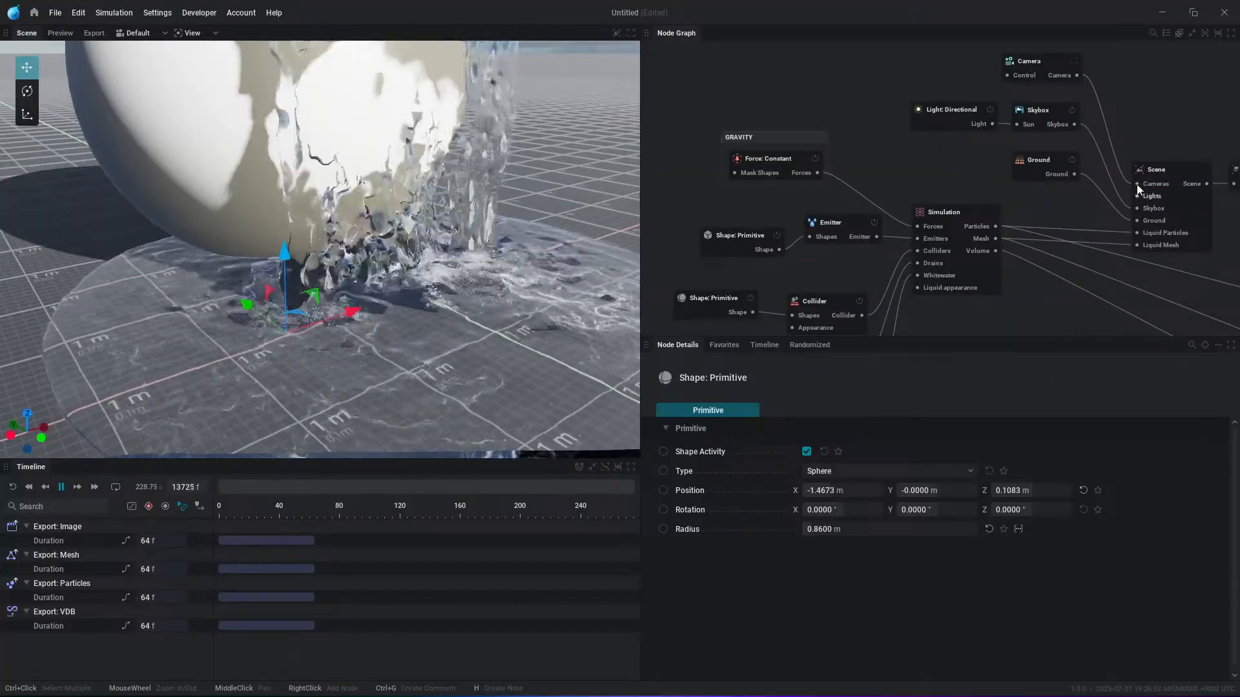
pyautogui.moveTo(981, 190); pyautogui.dragTo(985, 191, button='middle')
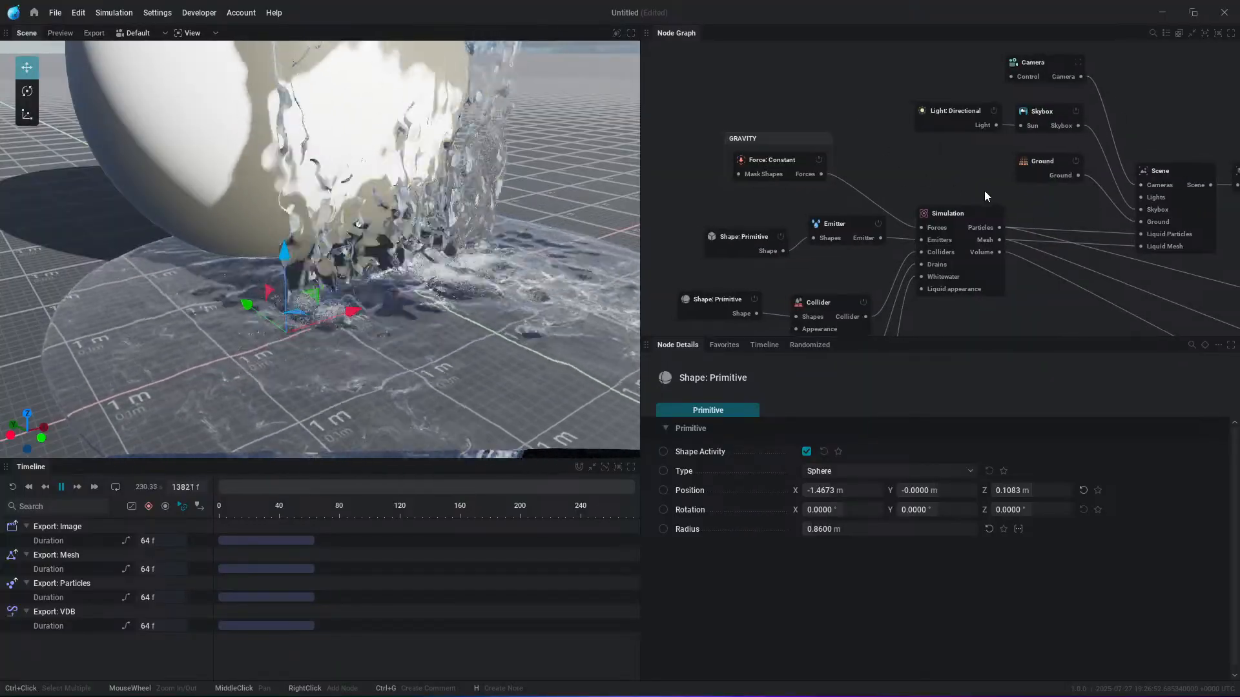
pyautogui.scroll(2, 985, 191)
pyautogui.moveTo(998, 244); pyautogui.dragTo(836, 26)
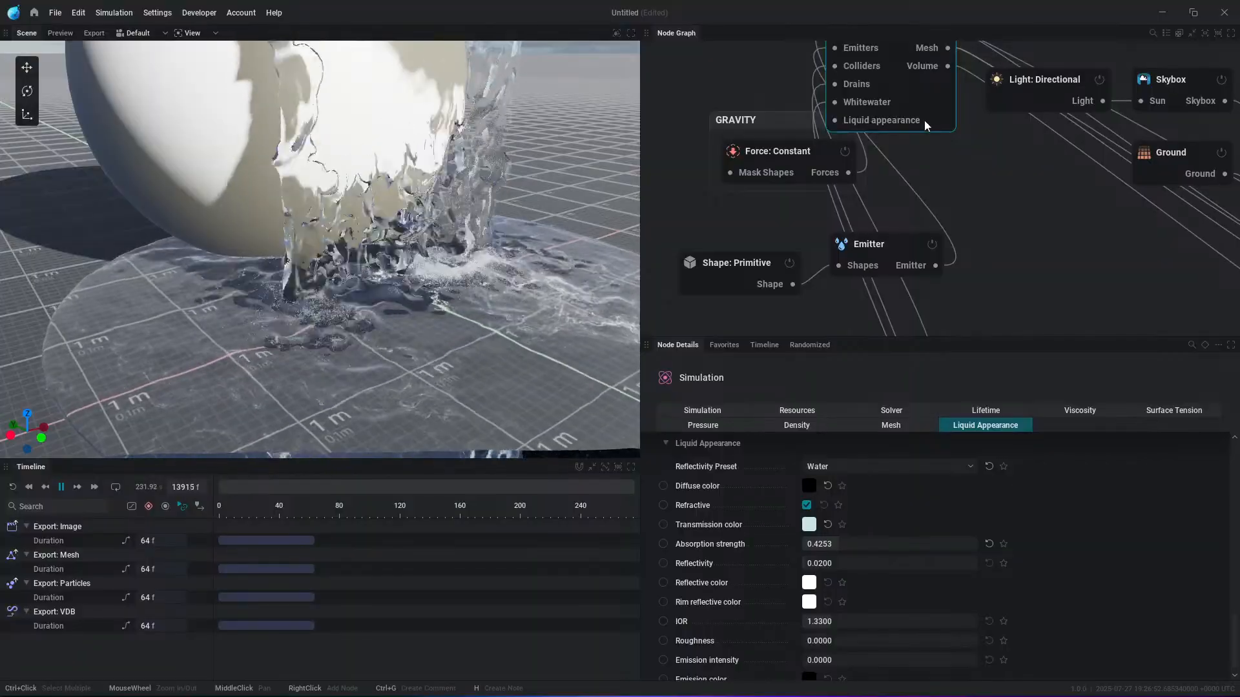
pyautogui.moveTo(924, 120); pyautogui.dragTo(1135, 344)
pyautogui.click(1020, 184)
# Step: Add a Line force to the Simulation node's Forces input with twist strength 9.8667 and push strength 10
pyautogui.moveTo(1047, 256); pyautogui.dragTo(867, 52)
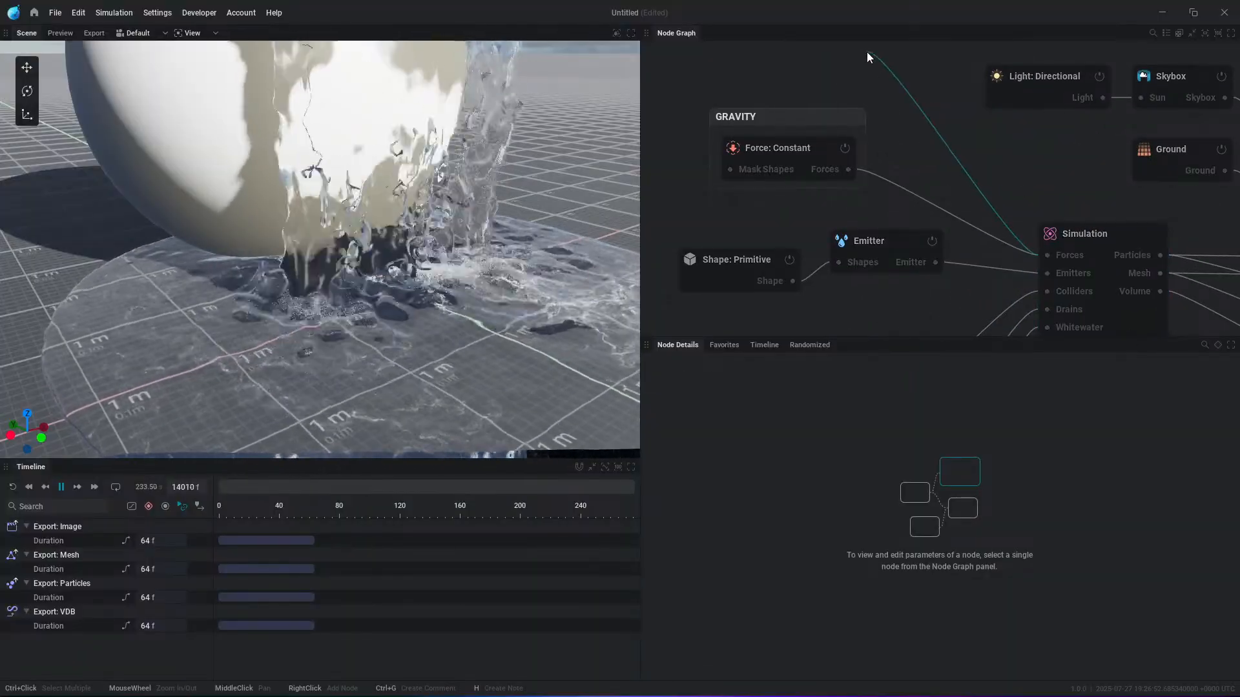
pyautogui.click(822, 102)
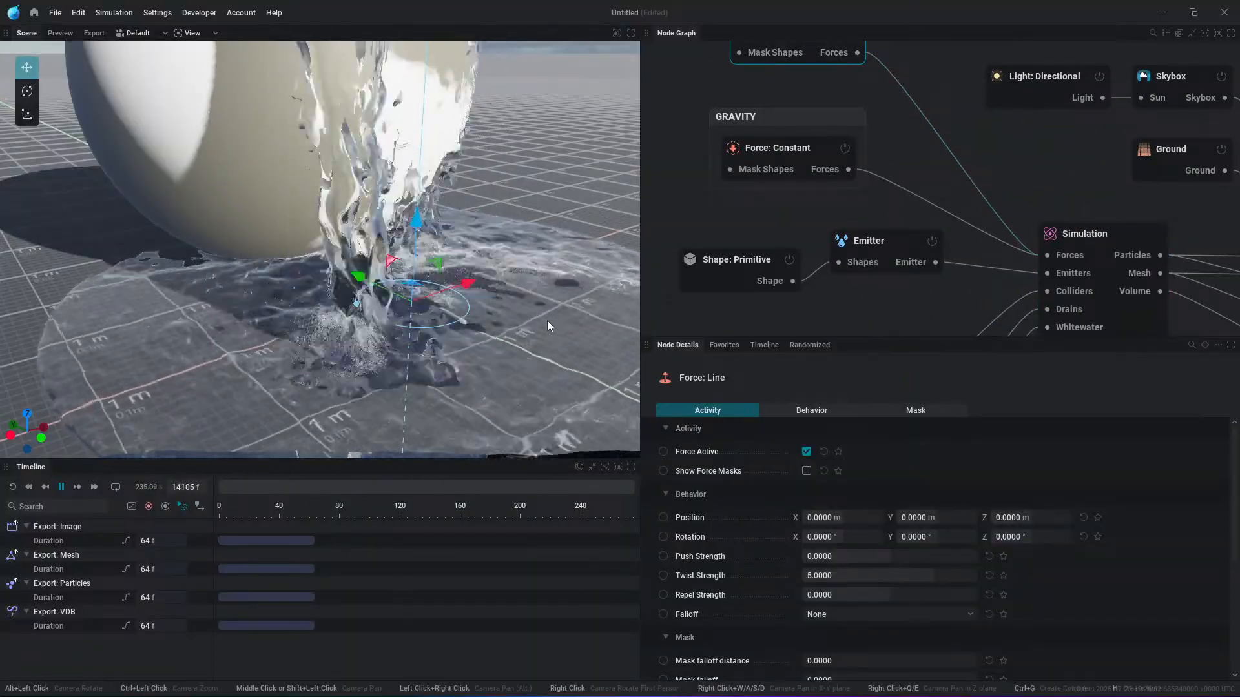
pyautogui.scroll(-3, 549, 322)
pyautogui.keyDown('alt'); pyautogui.moveTo(560, 323); pyautogui.dragTo(503, 353); pyautogui.keyUp('alt')
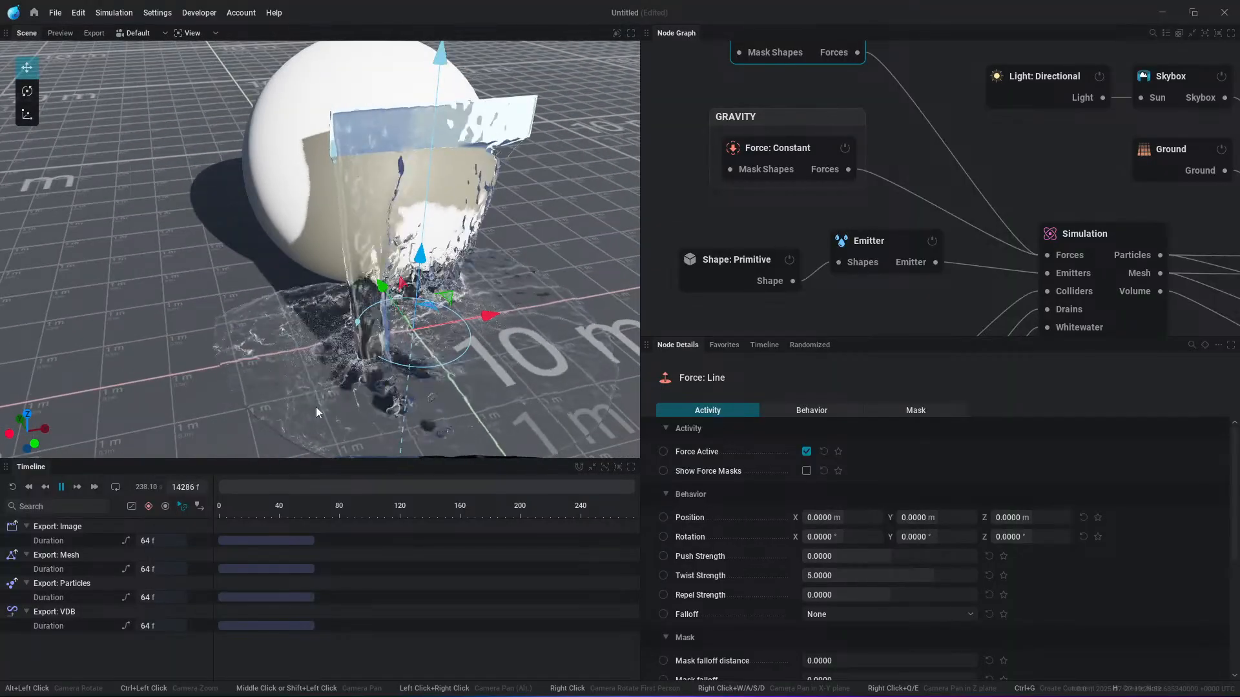
pyautogui.scroll(2, 401, 375)
pyautogui.moveTo(884, 574); pyautogui.dragTo(930, 574)
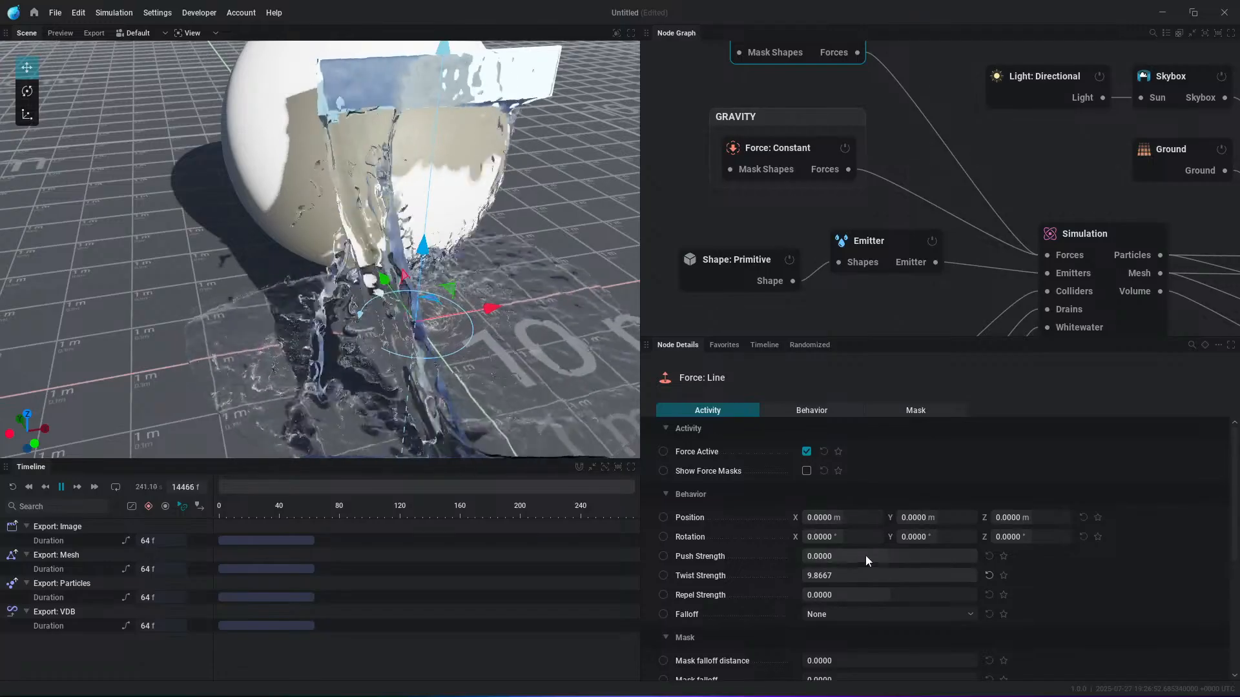
pyautogui.moveTo(862, 555); pyautogui.dragTo(975, 556)
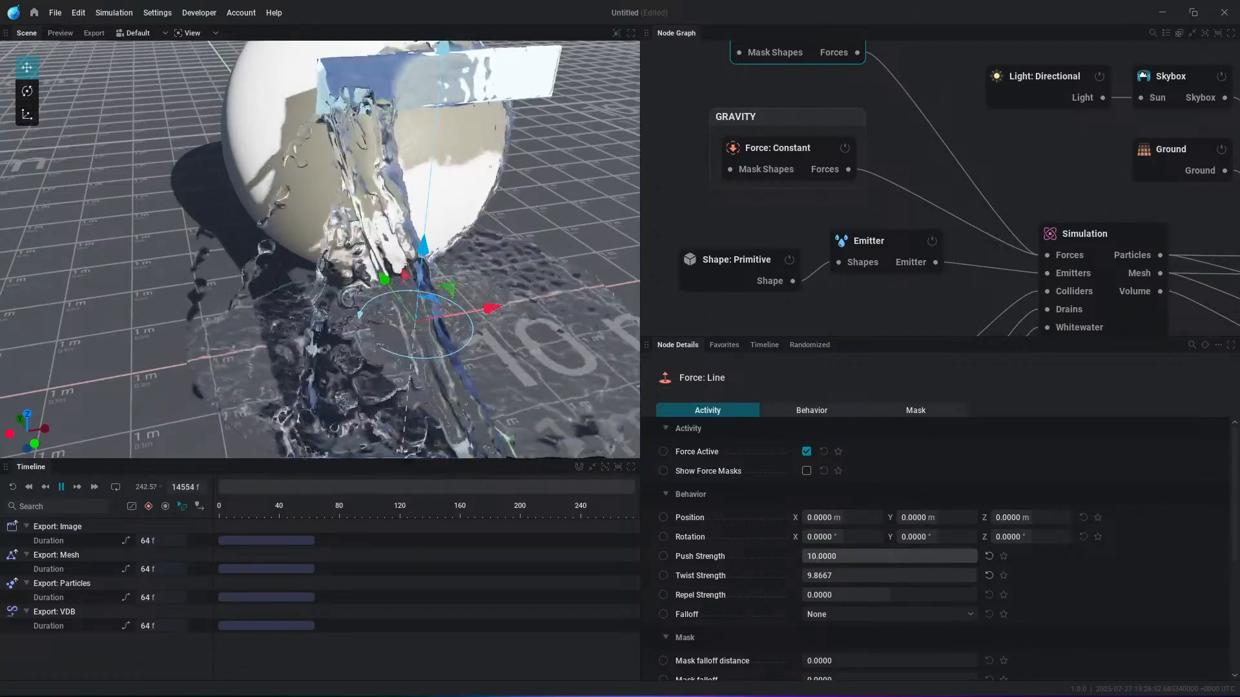
# Step: Restart the simulation, disable its Line force and show the settings and description of the Constant force under GRAVITY
pyautogui.keyDown('alt'); pyautogui.moveTo(454, 348); pyautogui.dragTo(466, 287); pyautogui.keyUp('alt')
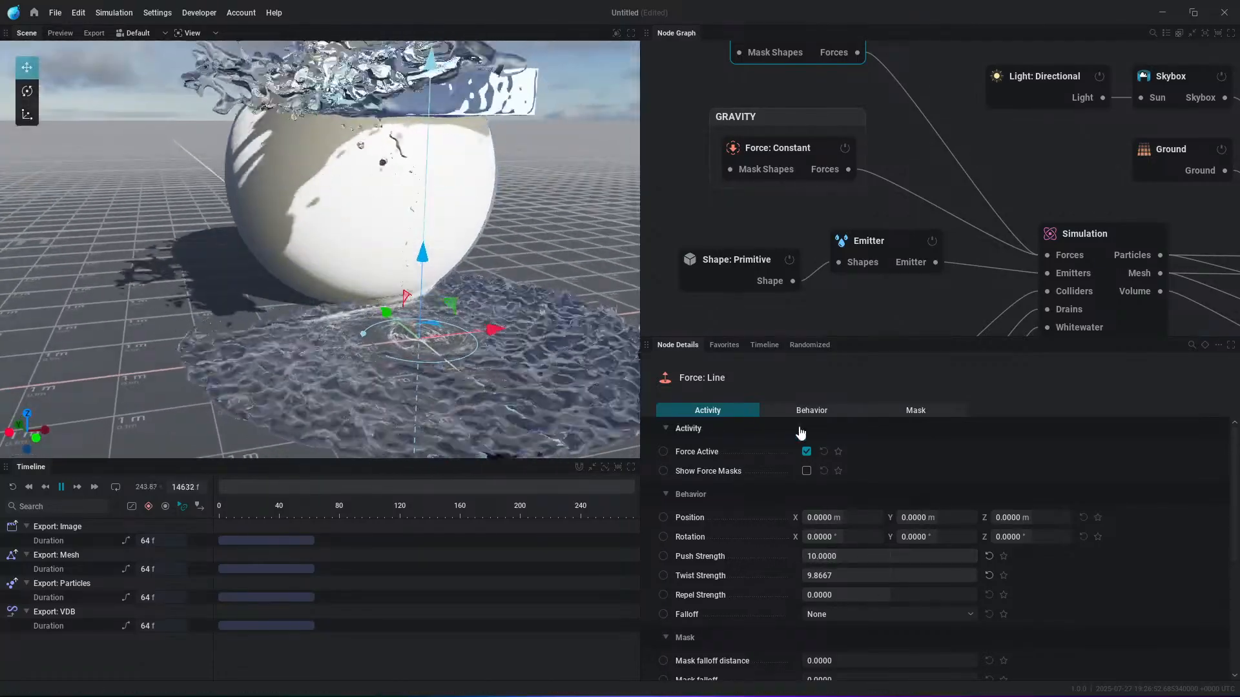
pyautogui.press('r')
pyautogui.click(790, 148)
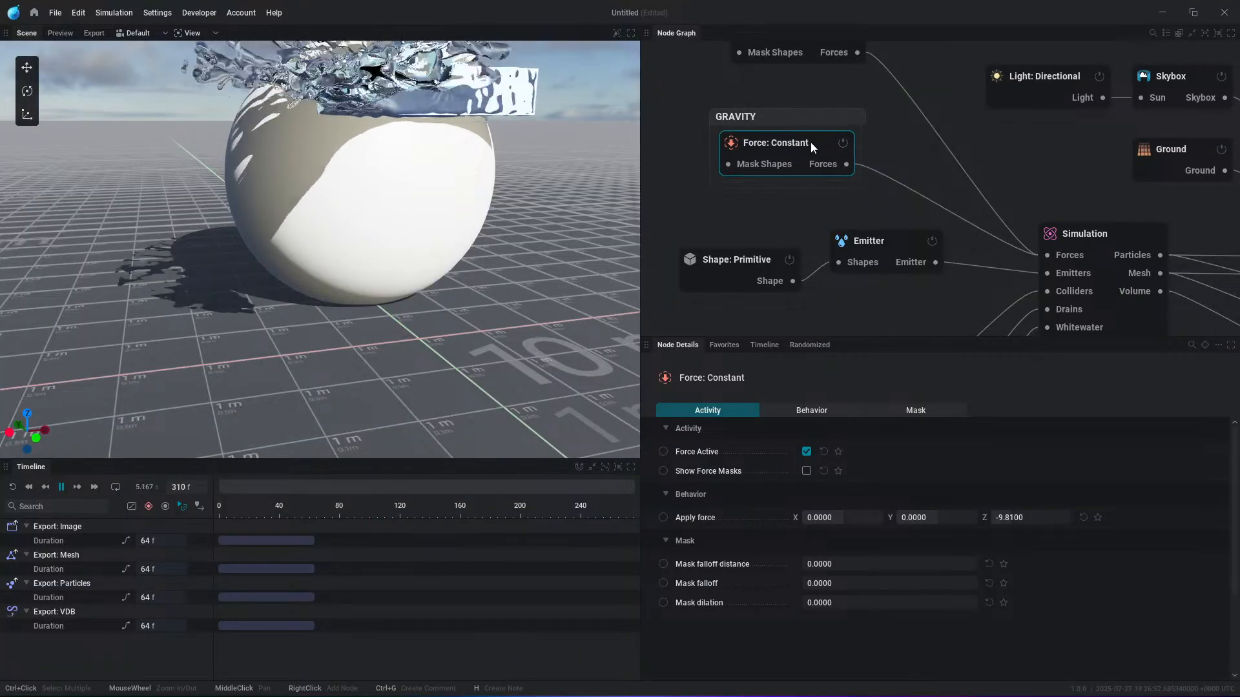
pyautogui.moveTo(900, 213); pyautogui.dragTo(899, 244, button='middle')
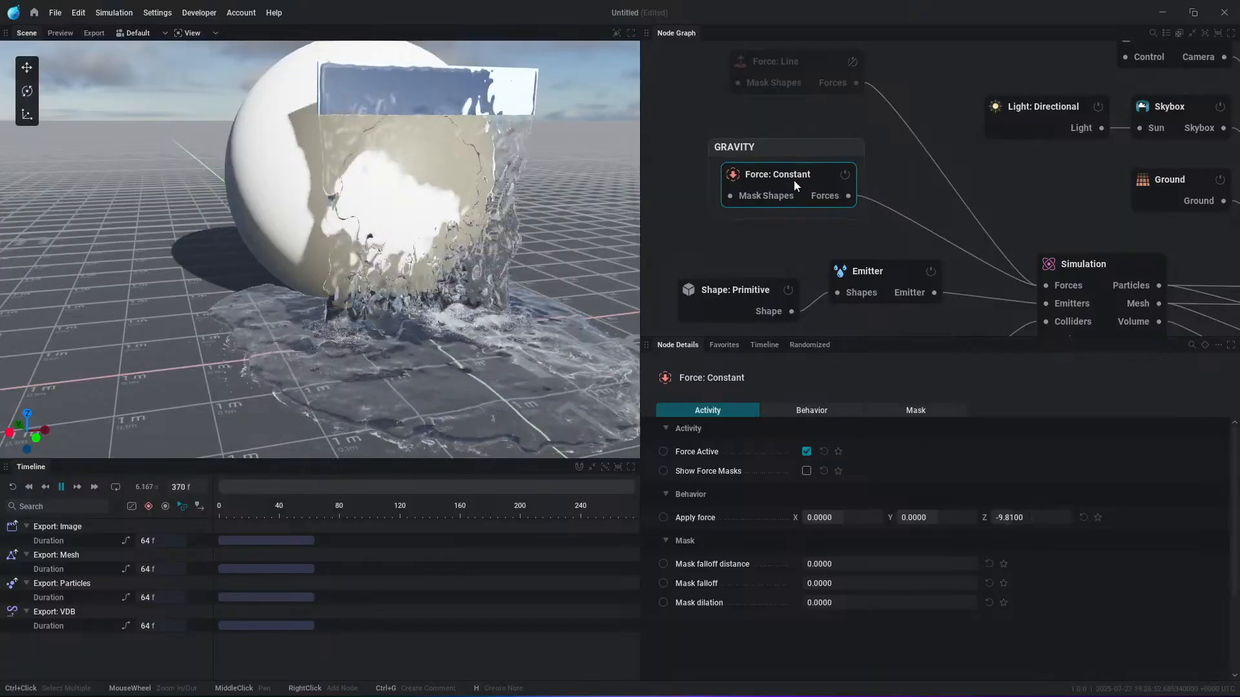
pyautogui.moveTo(792, 181)
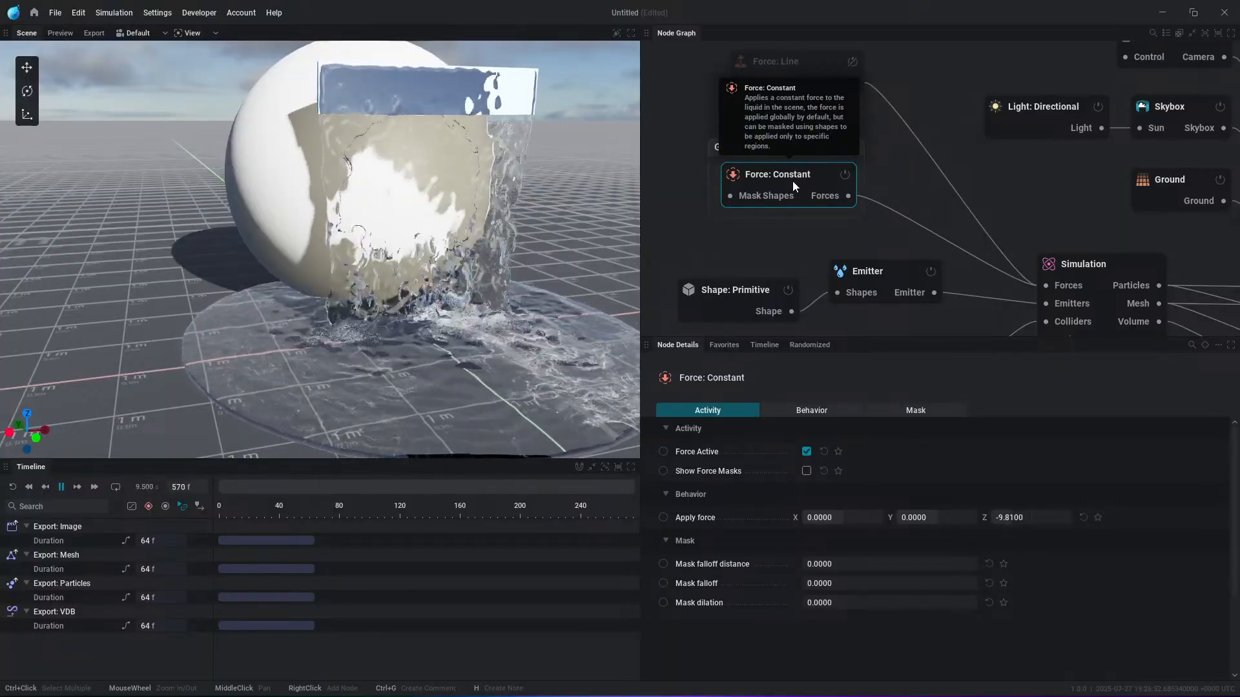
pyautogui.moveTo(819, 181)
pyautogui.mouseDown()
pyautogui.moveTo(806, 179)
pyautogui.moveTo(822, 175)
pyautogui.mouseUp()
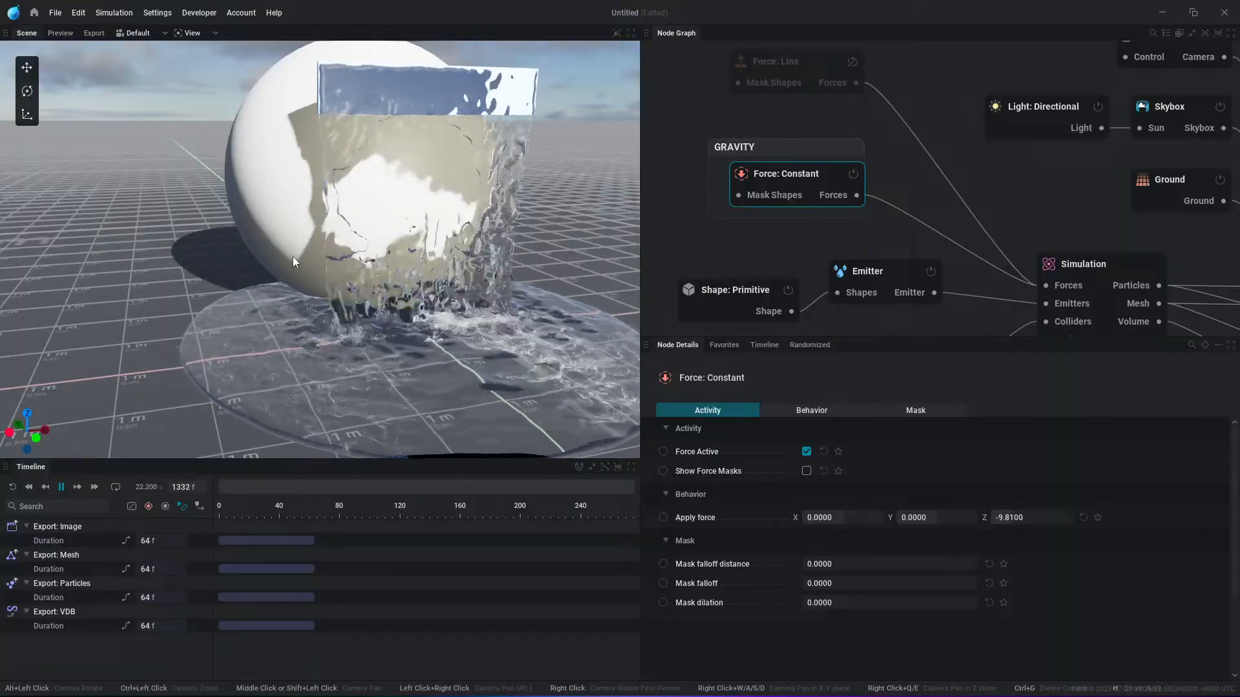
# Step: Set the collider sphere's radius to 1.31 m and move it along Y beneath the falling liquid sheet
pyautogui.moveTo(960, 189); pyautogui.dragTo(1010, 129, button='middle')
pyautogui.scroll(-1, 891, 288)
pyautogui.click(779, 311)
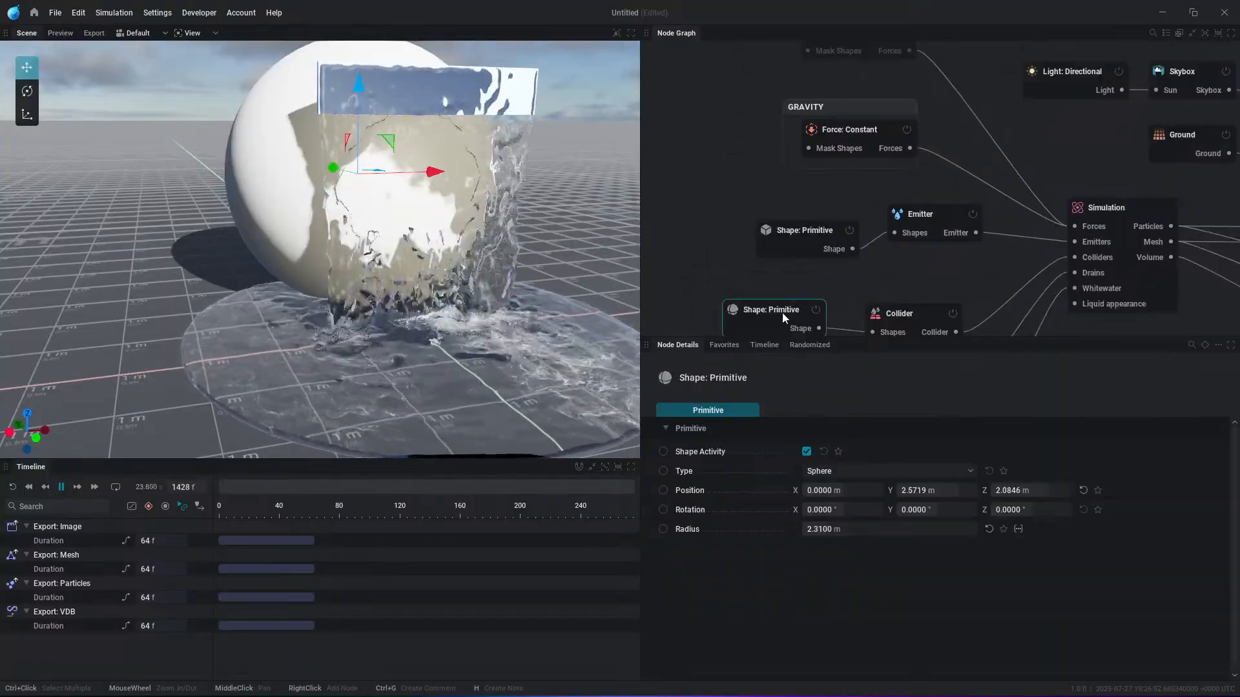
pyautogui.moveTo(859, 528); pyautogui.dragTo(830, 529)
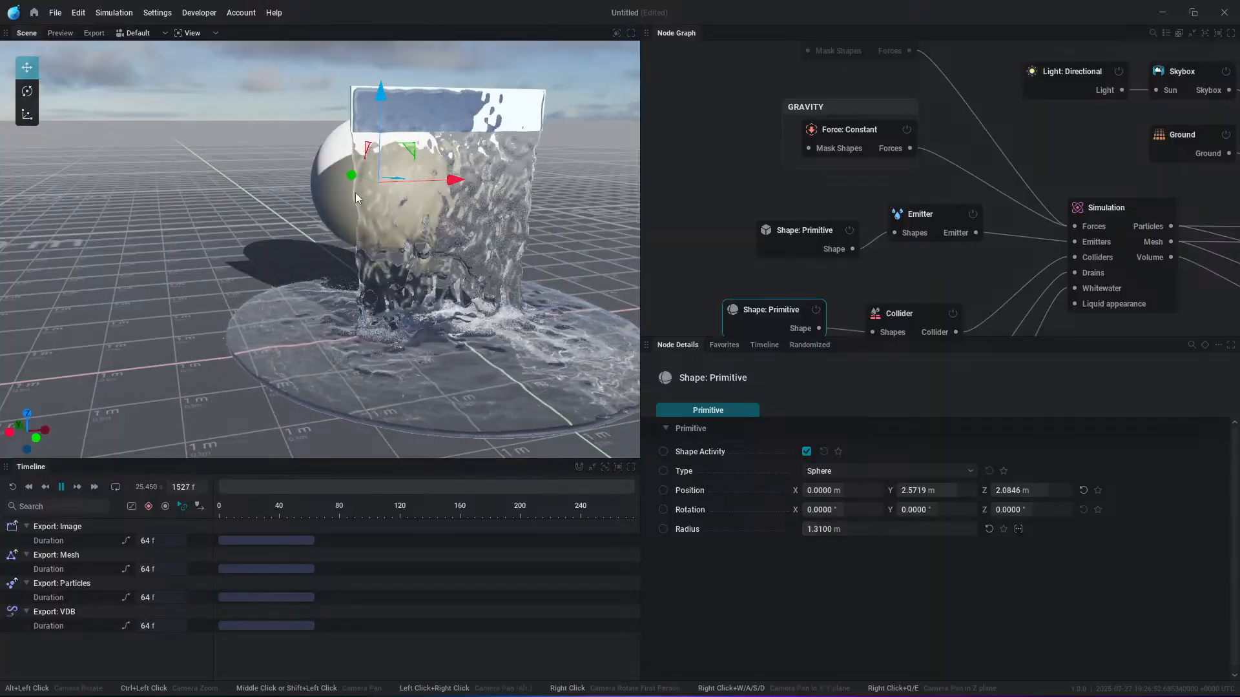
pyautogui.moveTo(350, 179); pyautogui.dragTo(445, 169)
pyautogui.click(560, 220)
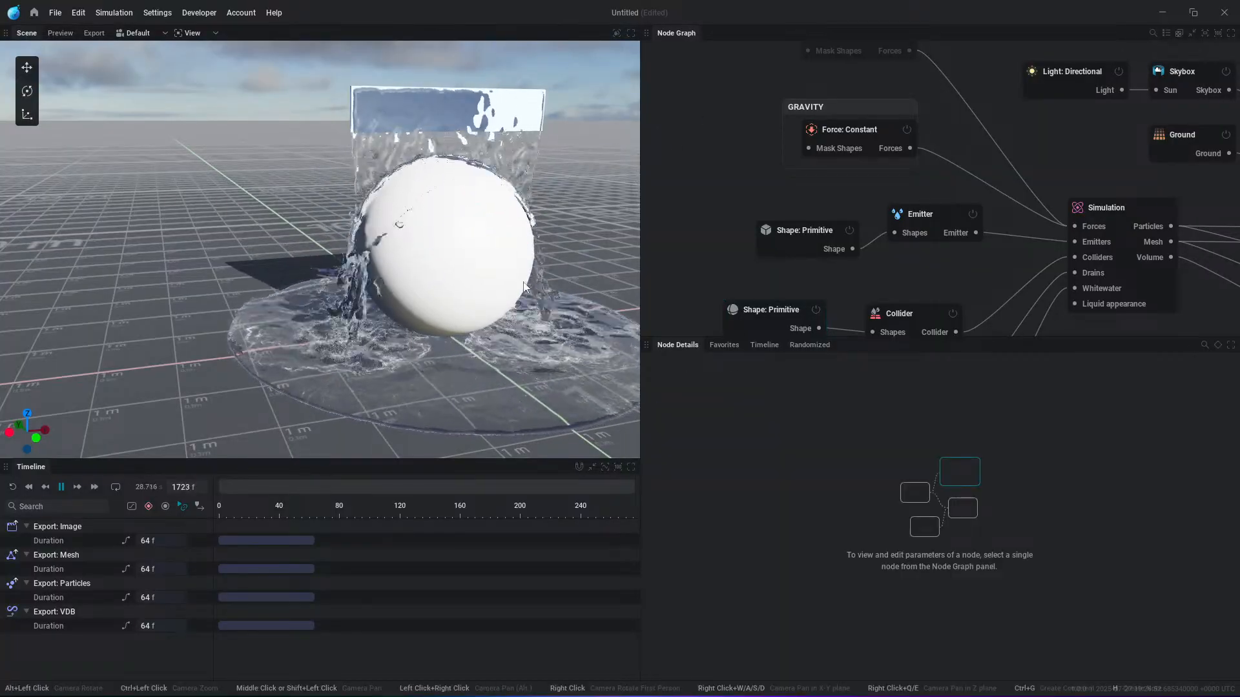
# Step: Check the liquid flowing around the collider and set the Emitter's stickiness to 30 %
pyautogui.keyDown('alt'); pyautogui.moveTo(523, 283); pyautogui.dragTo(521, 282); pyautogui.keyUp('alt')
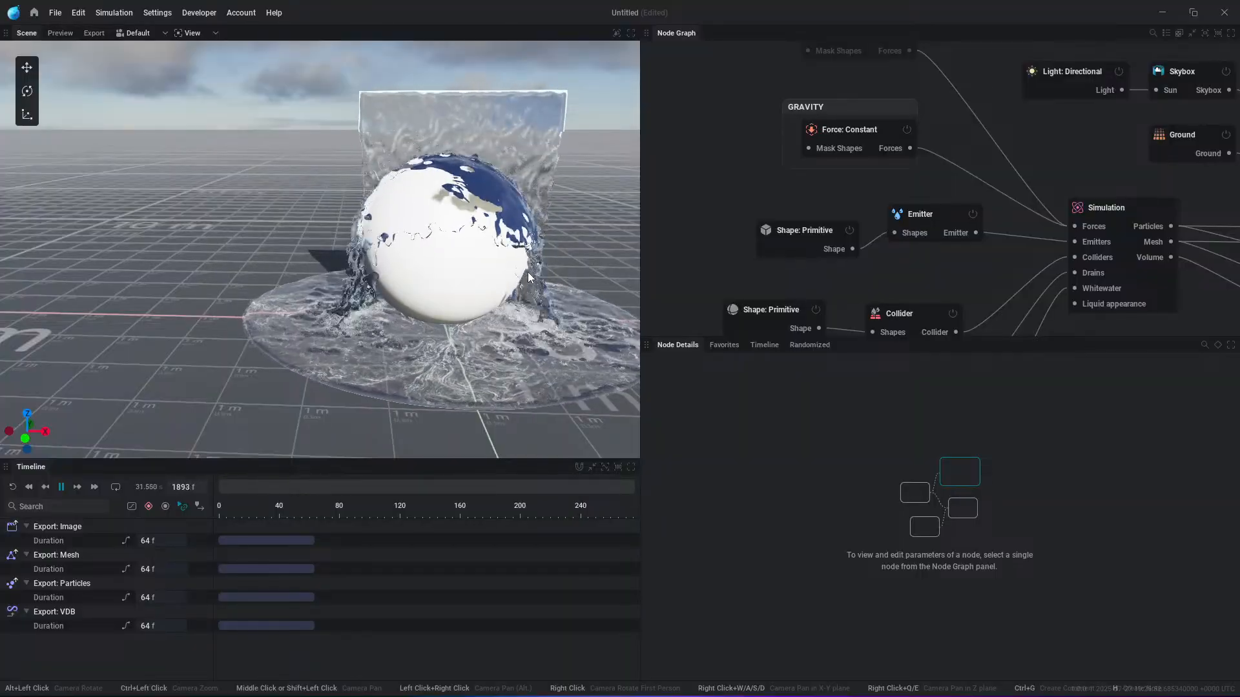
pyautogui.press('space')
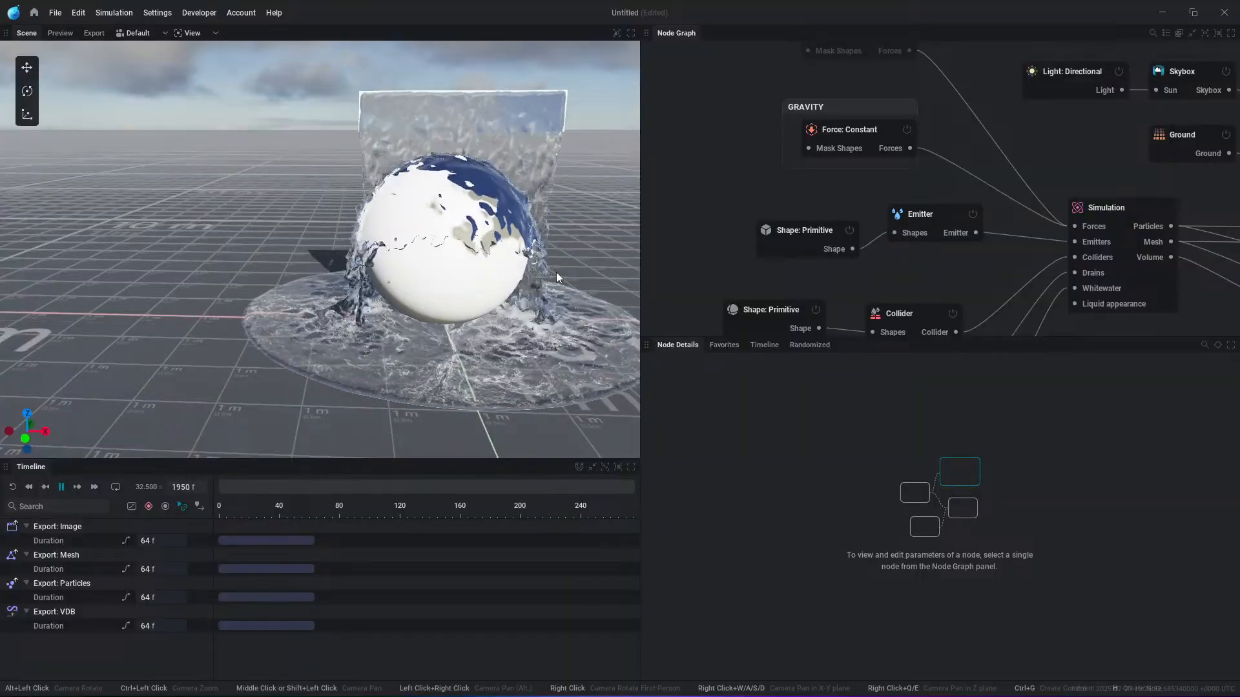
pyautogui.keyDown('alt'); pyautogui.moveTo(556, 272); pyautogui.dragTo(446, 262); pyautogui.keyUp('alt')
pyautogui.keyDown('alt'); pyautogui.moveTo(320, 250); pyautogui.dragTo(433, 256); pyautogui.keyUp('alt')
pyautogui.scroll(5, 431, 253)
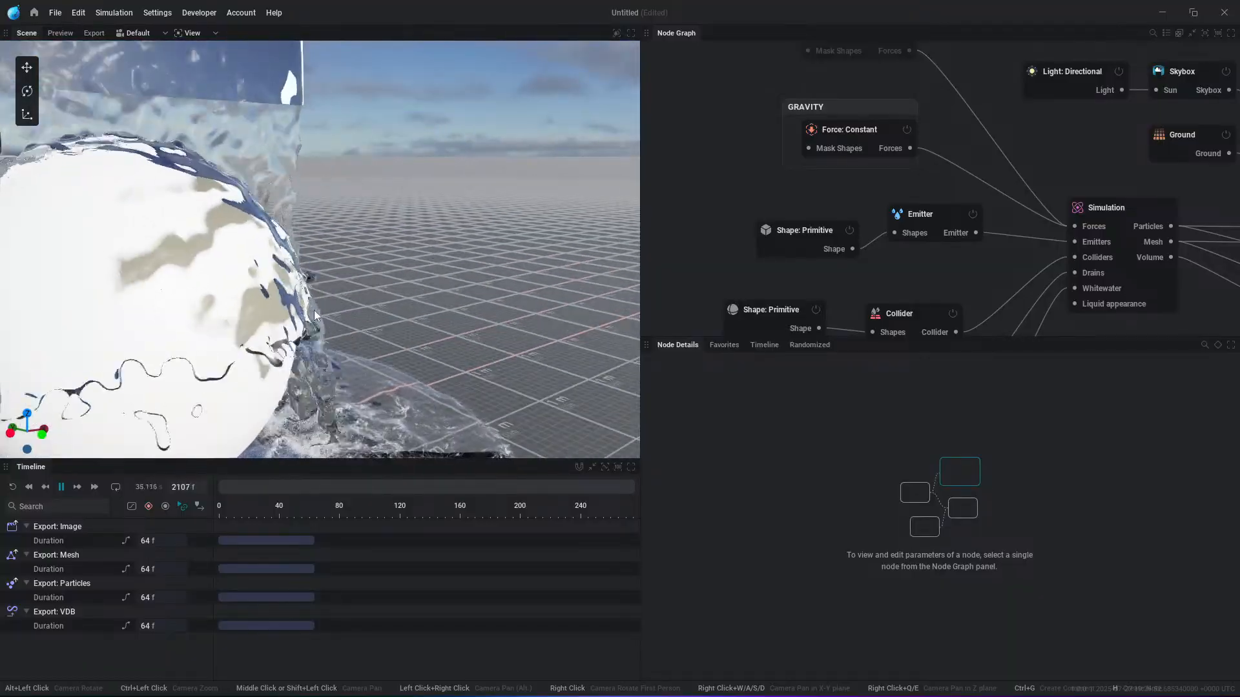
pyautogui.moveTo(182, 385); pyautogui.dragTo(281, 333, button='middle')
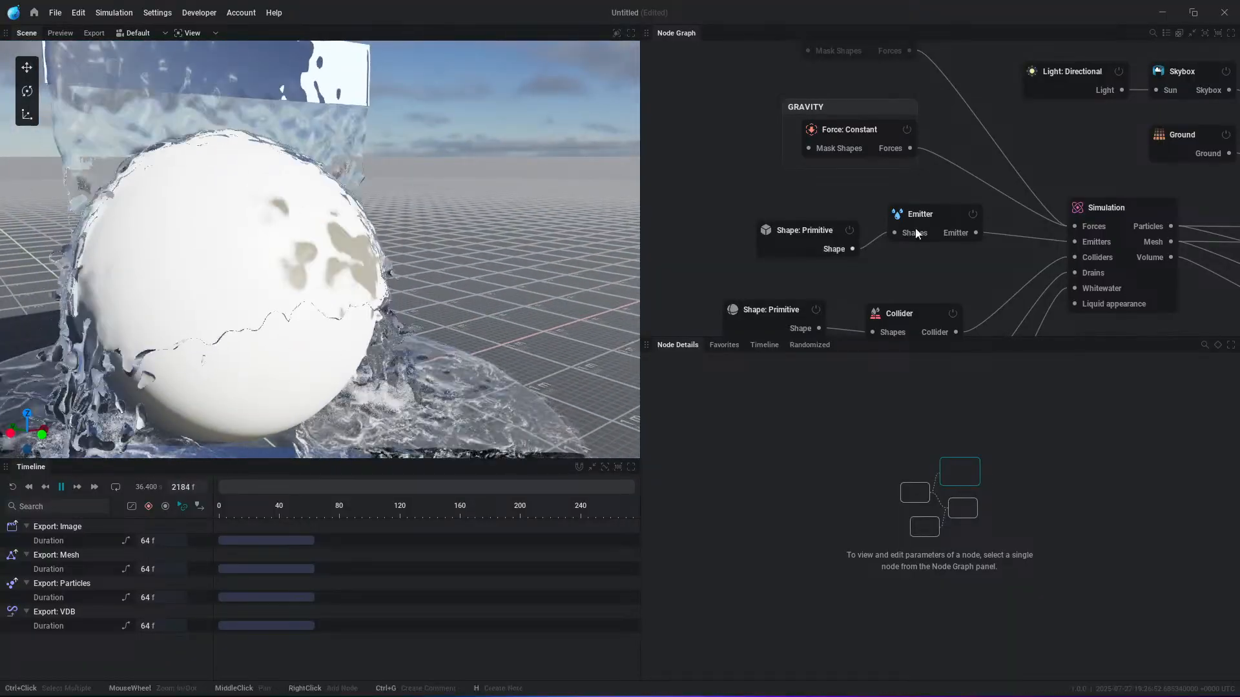
pyautogui.click(940, 212)
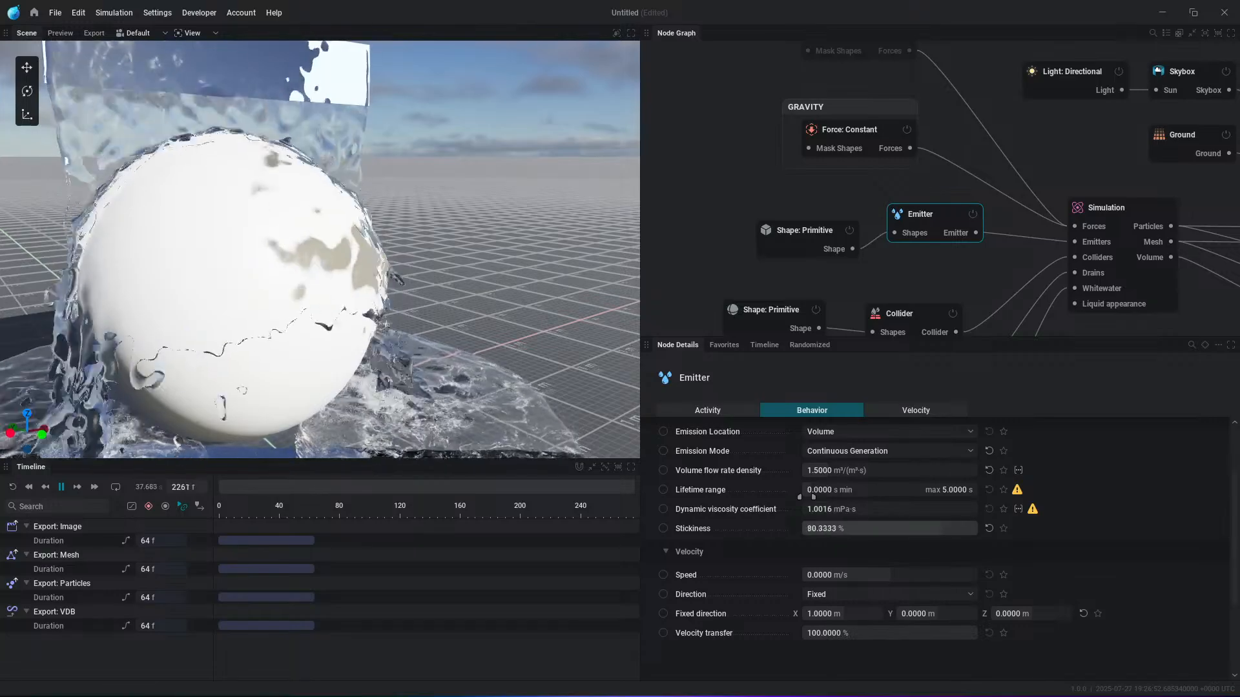
pyautogui.moveTo(904, 529); pyautogui.dragTo(859, 528)
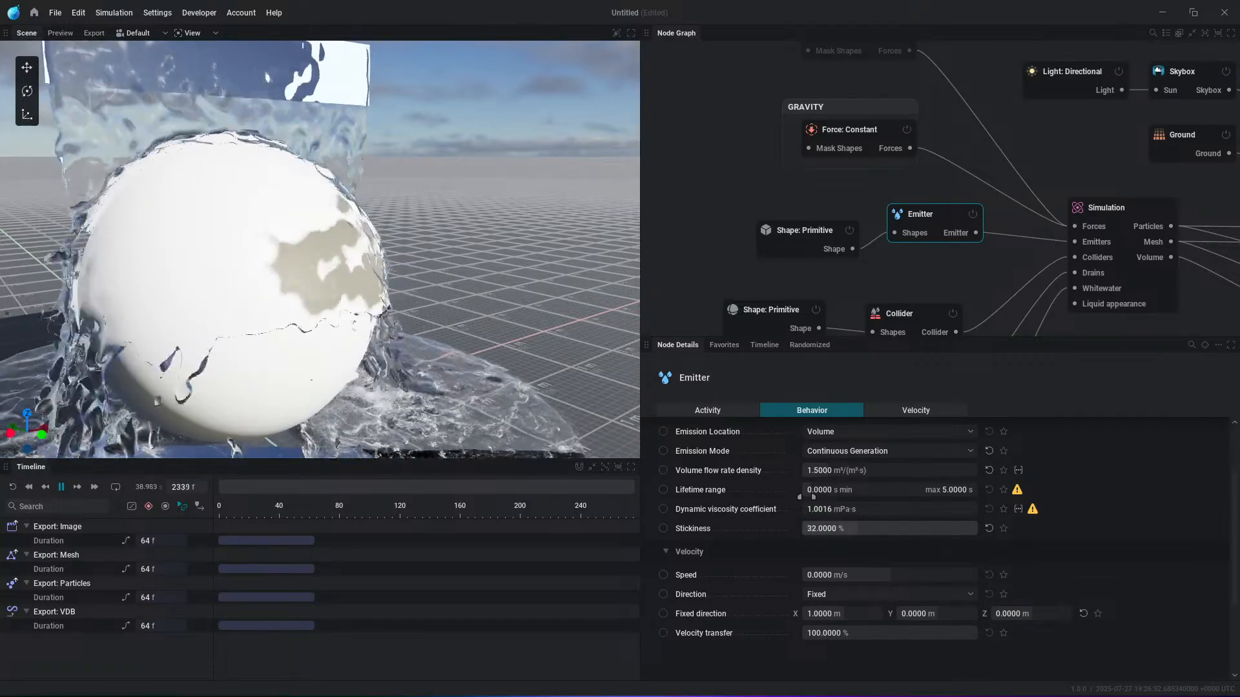
pyautogui.keyDown('alt'); pyautogui.moveTo(482, 341); pyautogui.dragTo(336, 216); pyautogui.keyUp('alt')
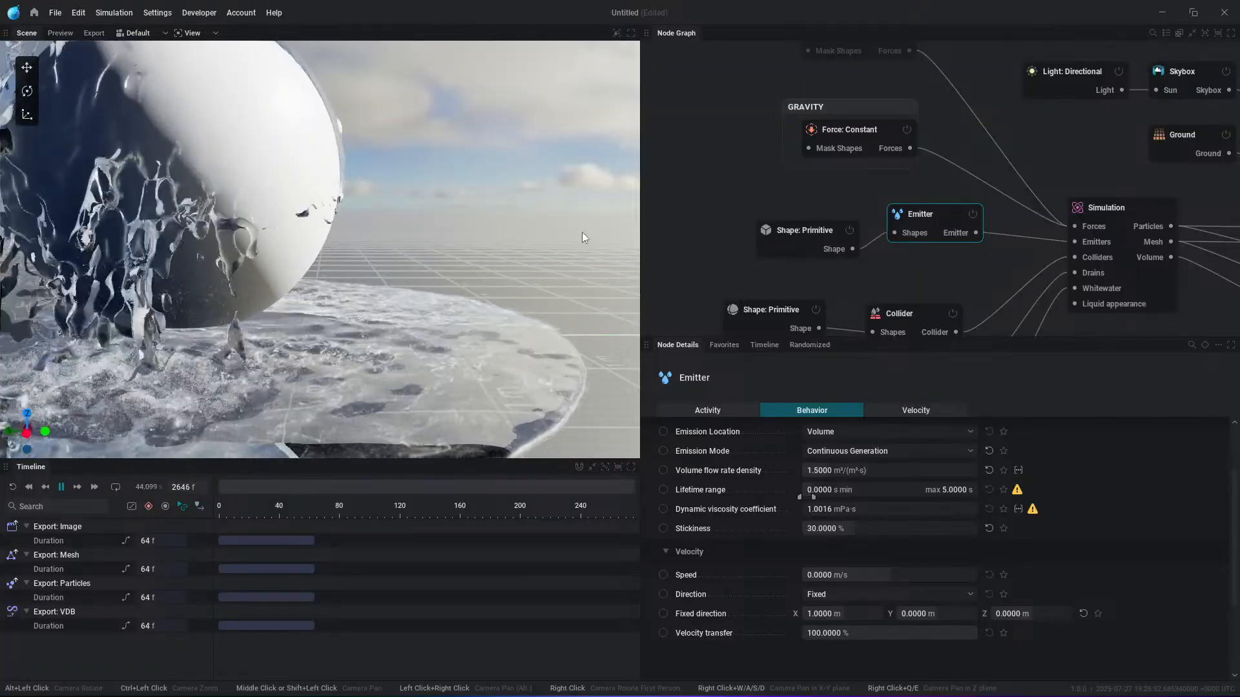
# Step: Reopen the diagnostics and inspect the liquid mesh's whitewater trapped air field around the collider sphere
pyautogui.click(616, 33)
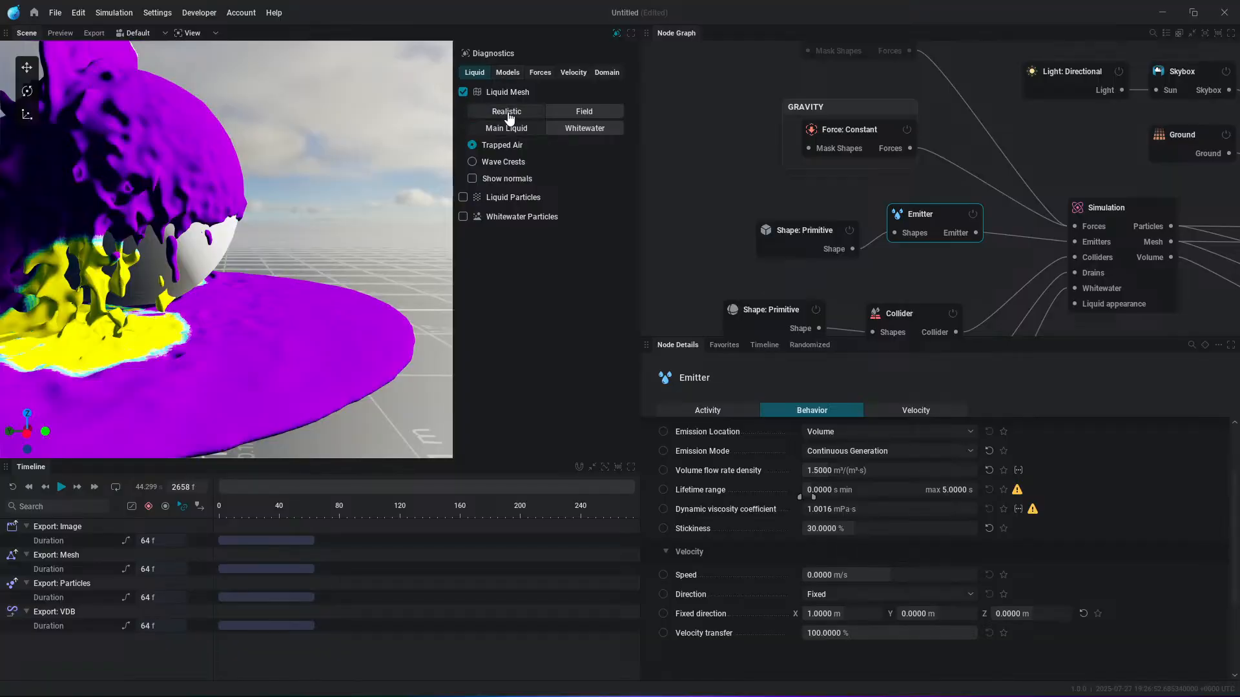
pyautogui.scroll(5, 250, 230)
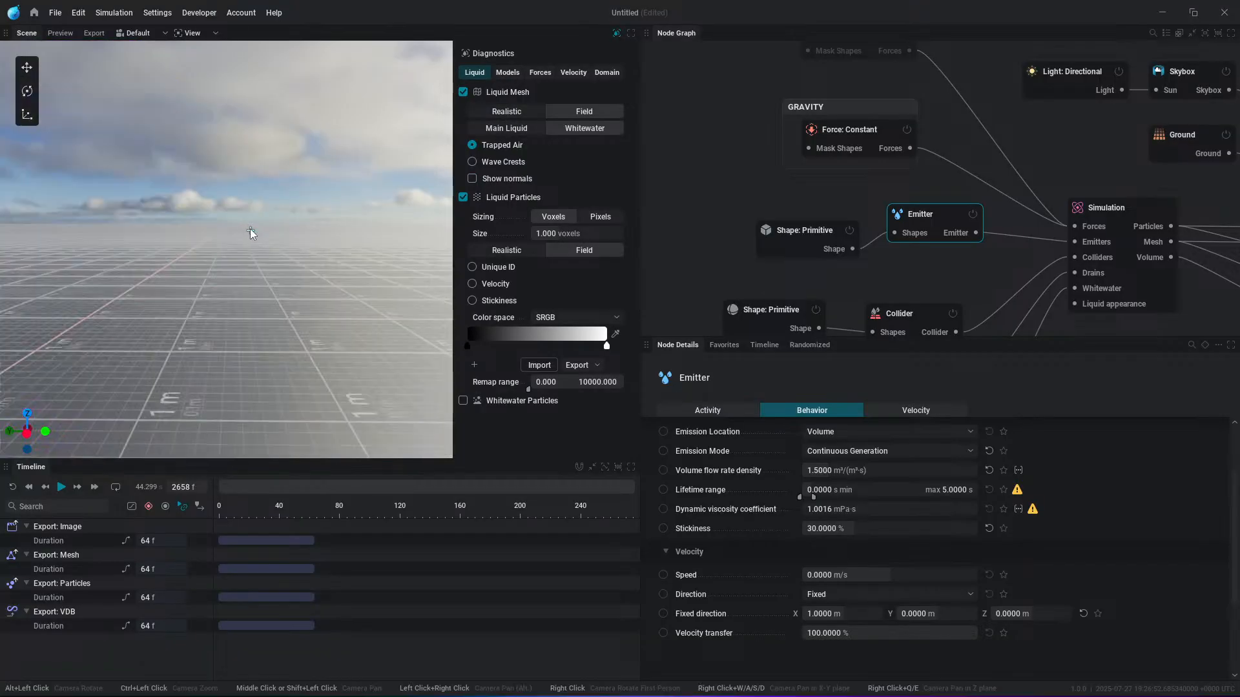
pyautogui.scroll(-5, 251, 242)
pyautogui.keyDown('alt'); pyautogui.moveTo(241, 263); pyautogui.dragTo(205, 313); pyautogui.keyUp('alt')
pyautogui.scroll(5, 218, 262)
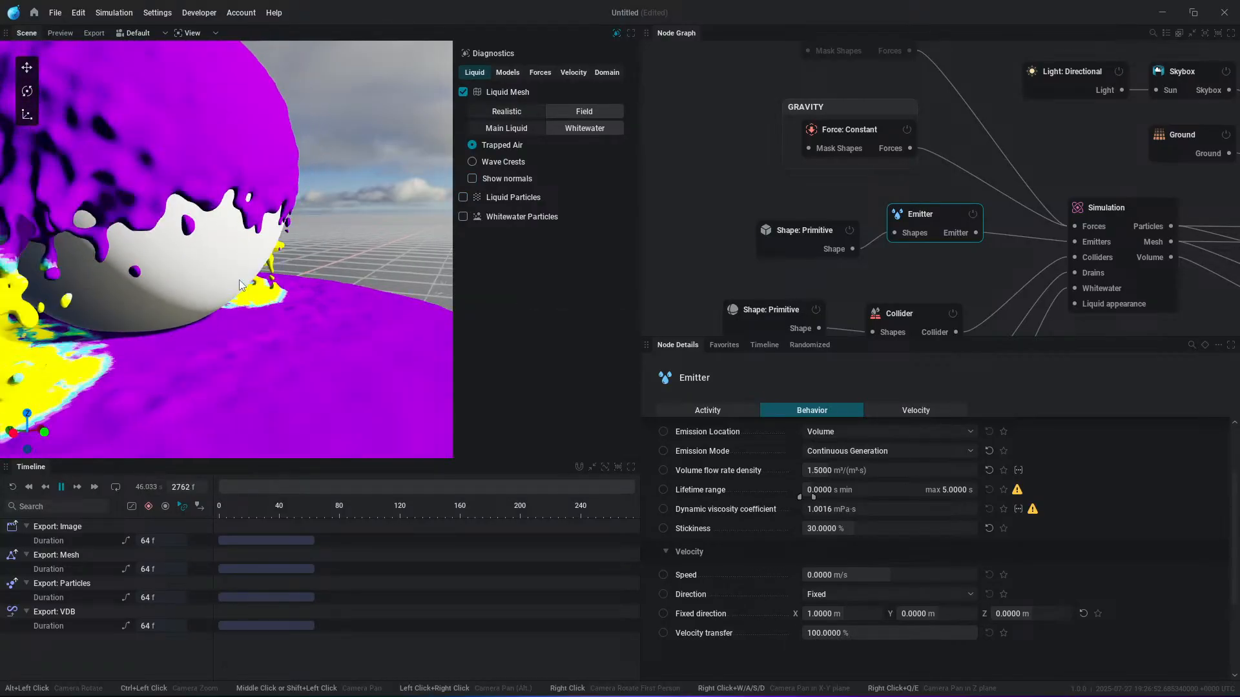
pyautogui.scroll(-5, 242, 323)
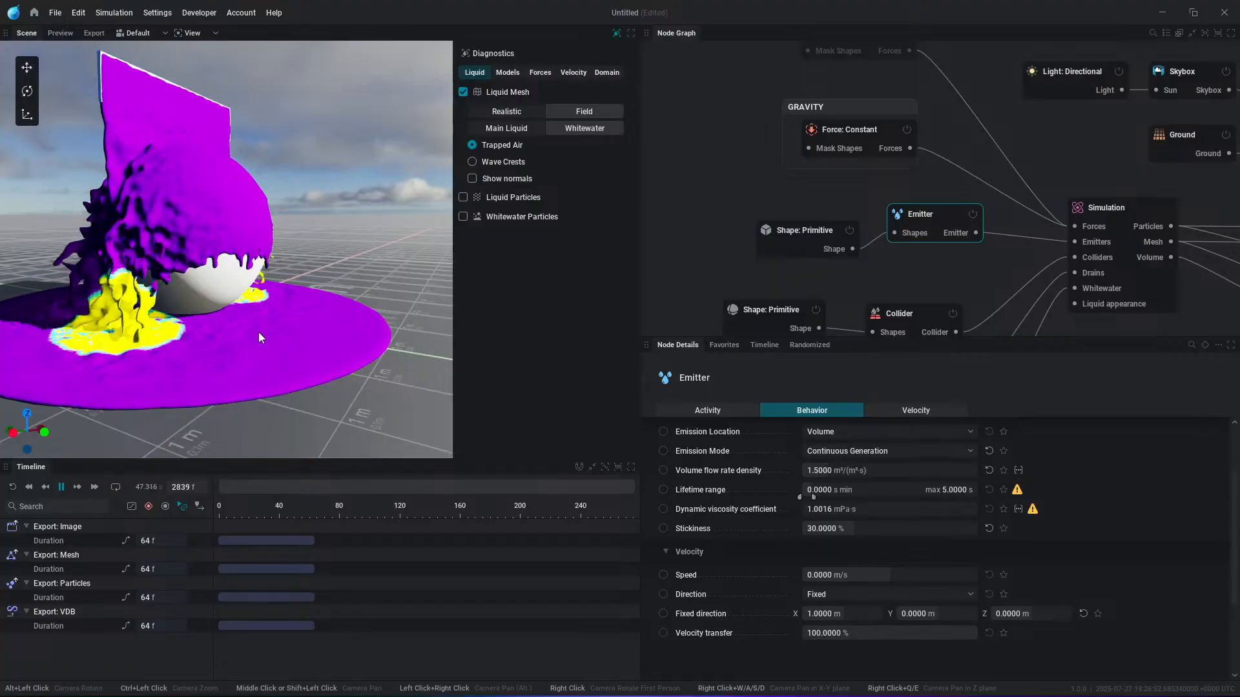
# Step: Change the collider's primitive shape to a Cylinder, rotate it 105° about X and check the restarted simulation around it
pyautogui.press('space')
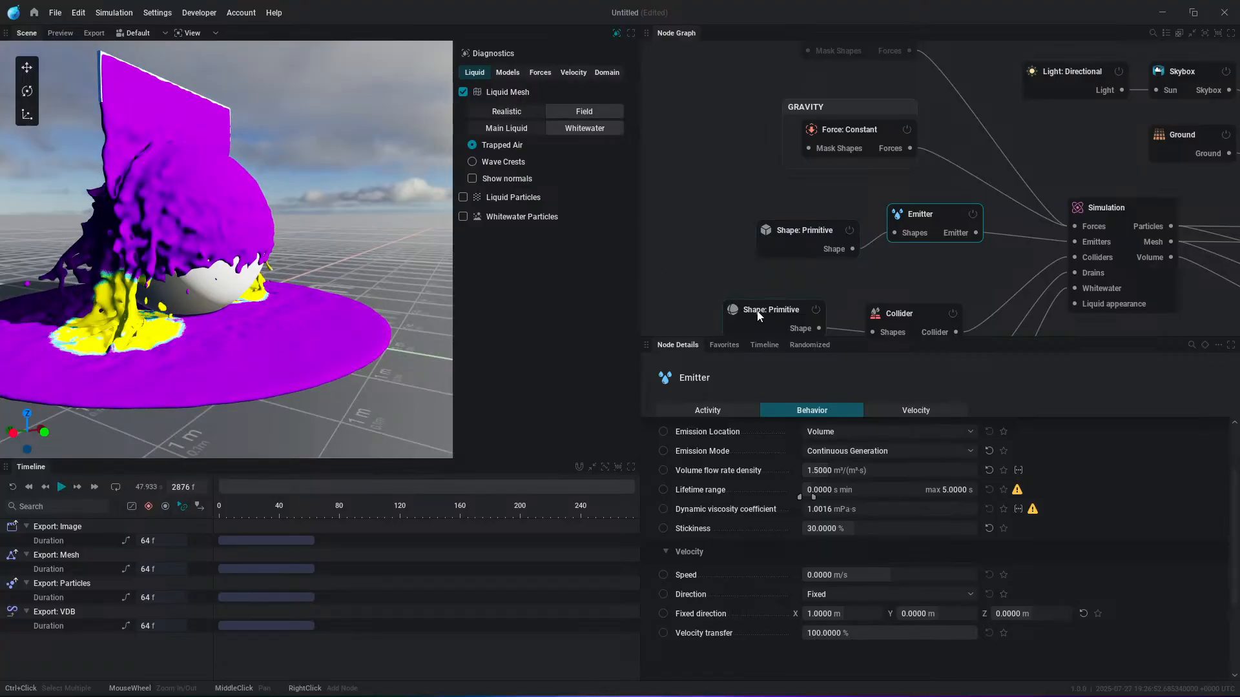
pyautogui.click(786, 311)
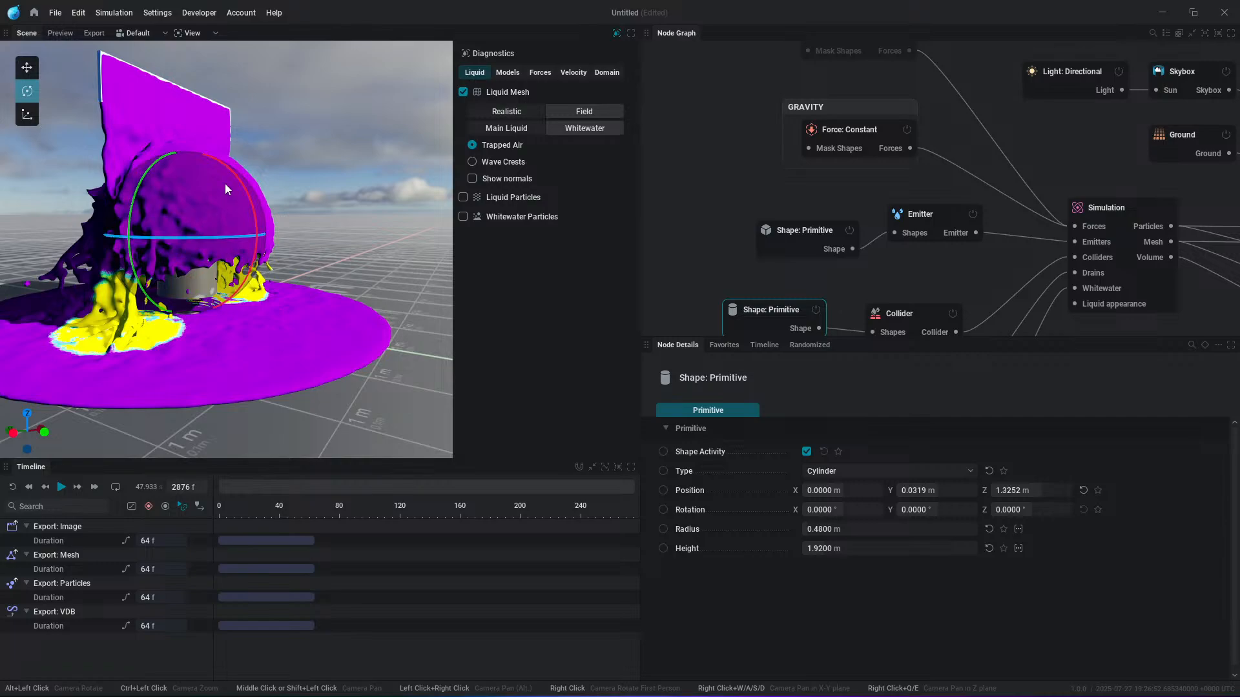
pyautogui.press('space')
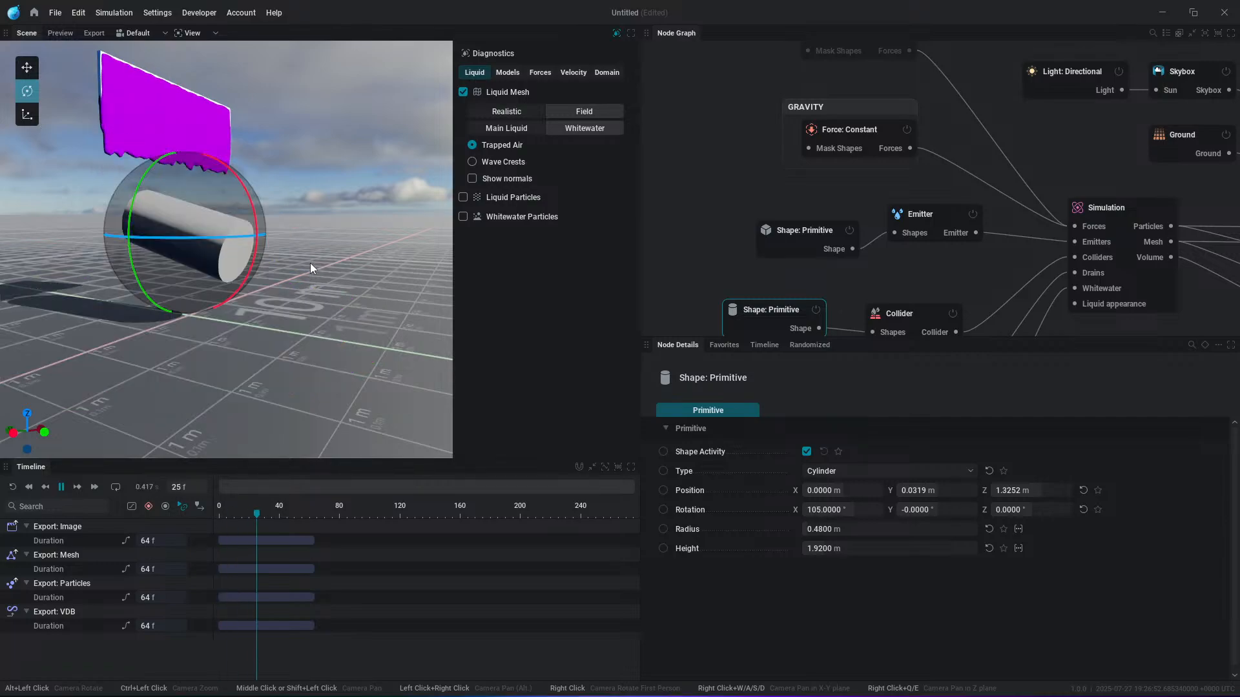
pyautogui.click(691, 137)
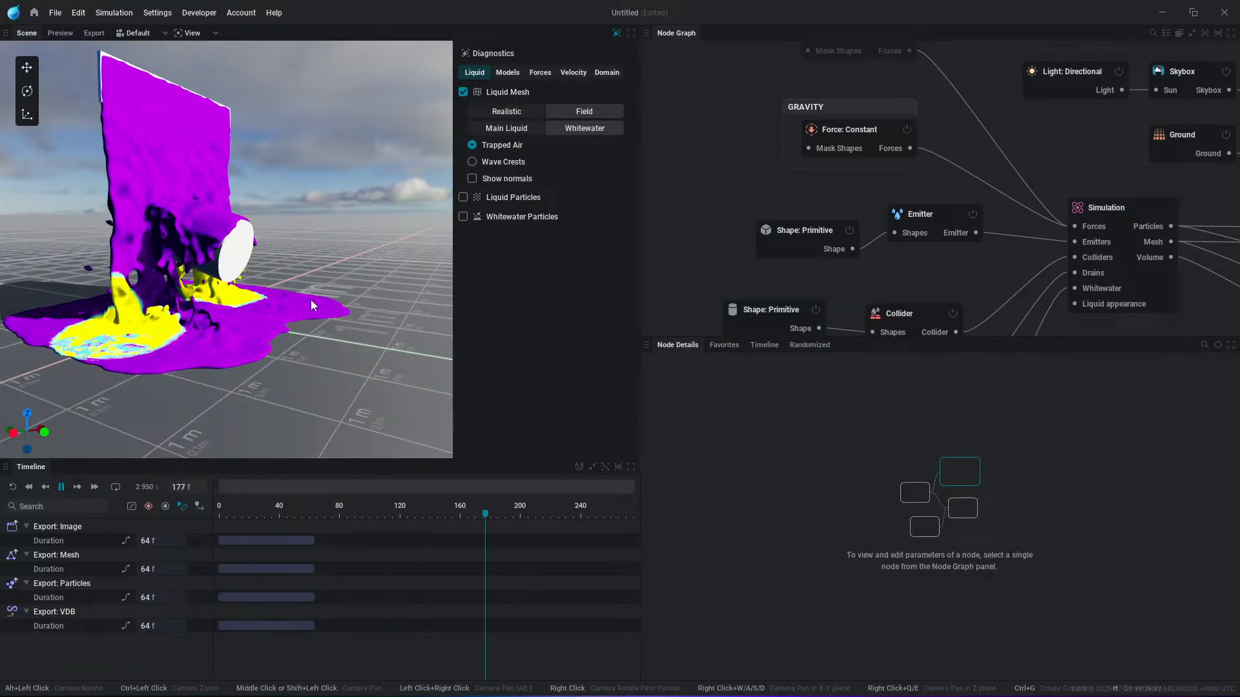
pyautogui.keyDown('alt'); pyautogui.moveTo(311, 299); pyautogui.dragTo(226, 282); pyautogui.keyUp('alt')
pyautogui.scroll(3, 239, 243)
pyautogui.keyDown('alt'); pyautogui.moveTo(220, 237); pyautogui.dragTo(237, 233); pyautogui.keyUp('alt')
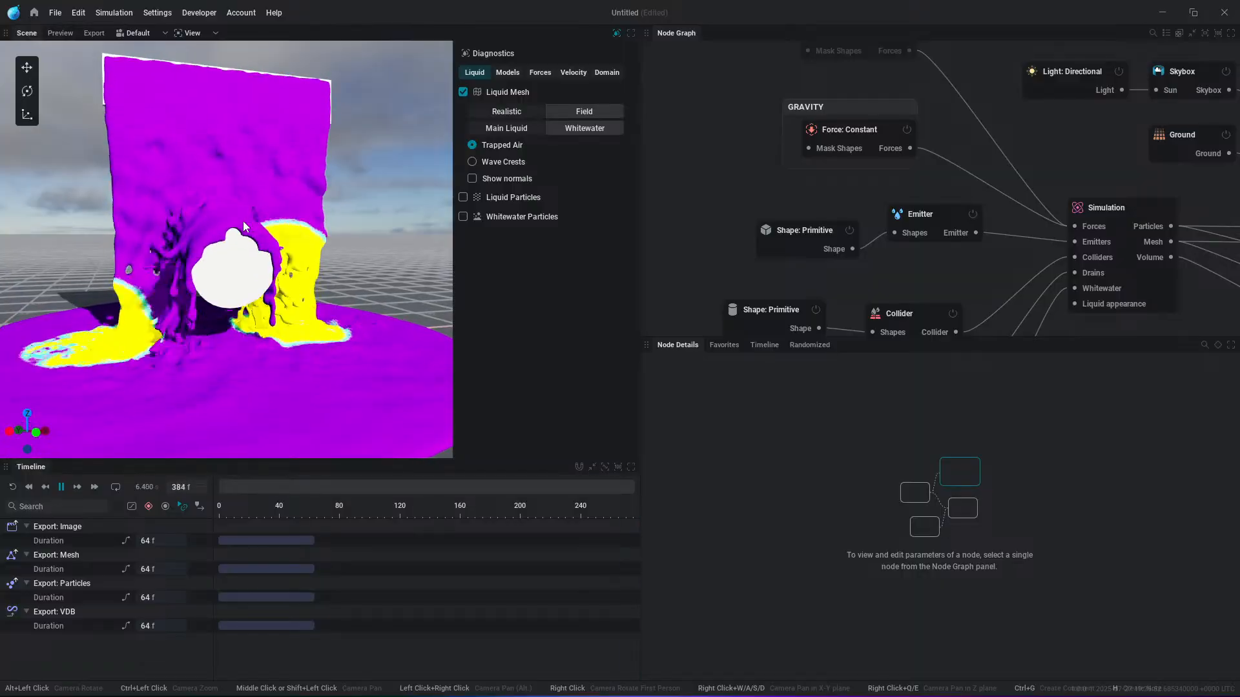
# Step: Reposition the liquid's Appearance node, set its reflectivity preset to Plastic and close the diagnostics
pyautogui.moveTo(733, 305); pyautogui.dragTo(799, 209, button='middle')
pyautogui.scroll(-4, 799, 208)
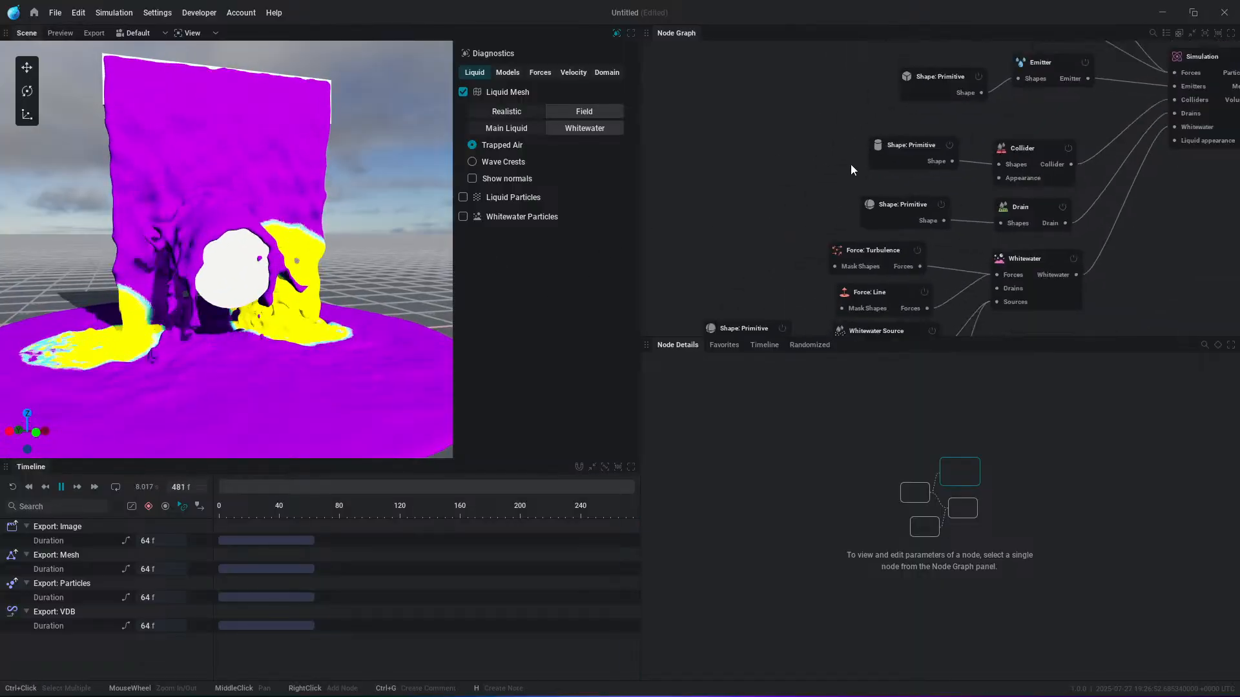
pyautogui.moveTo(873, 227); pyautogui.dragTo(1029, 194, button='middle')
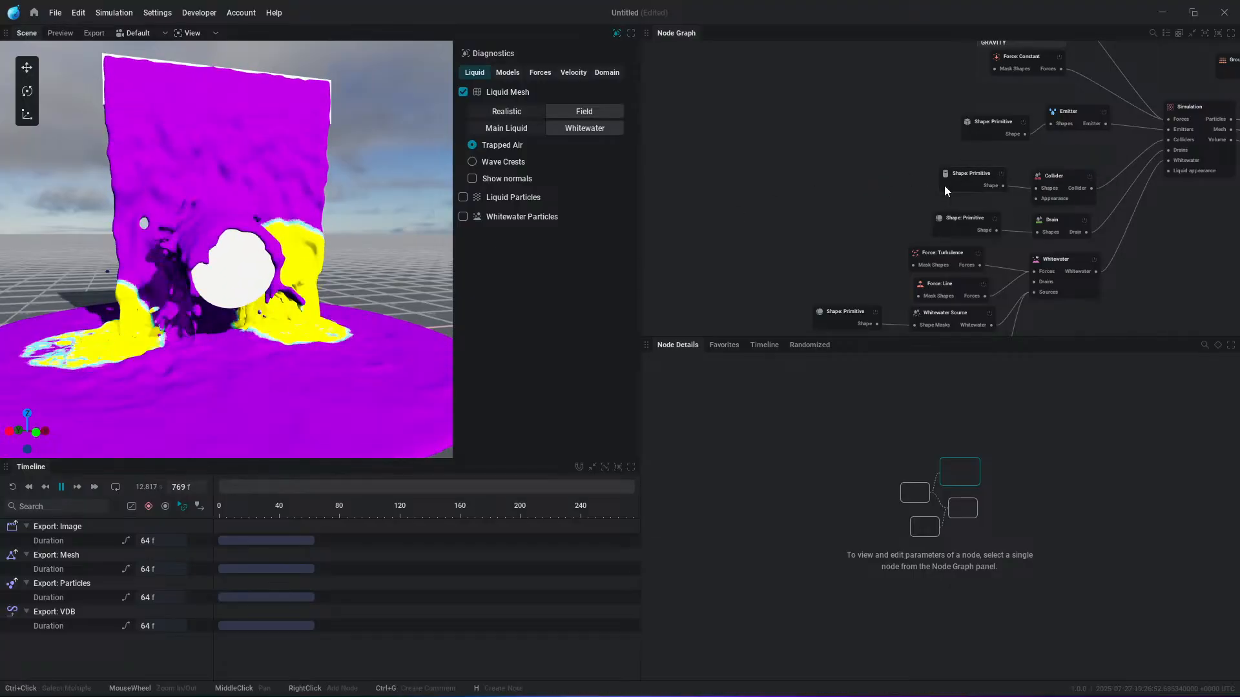
pyautogui.moveTo(1191, 187); pyautogui.dragTo(998, 142, button='middle')
pyautogui.moveTo(976, 121); pyautogui.dragTo(913, 277)
pyautogui.click(933, 223)
pyautogui.click(842, 425)
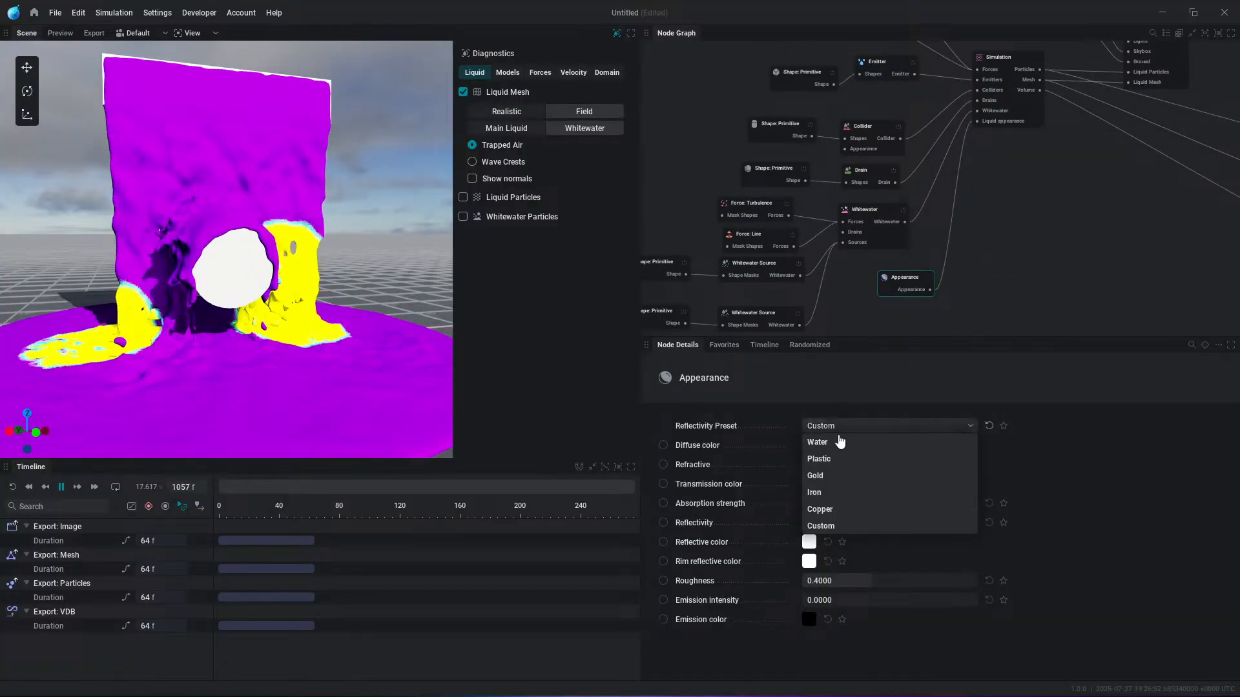
pyautogui.click(826, 460)
pyautogui.click(616, 33)
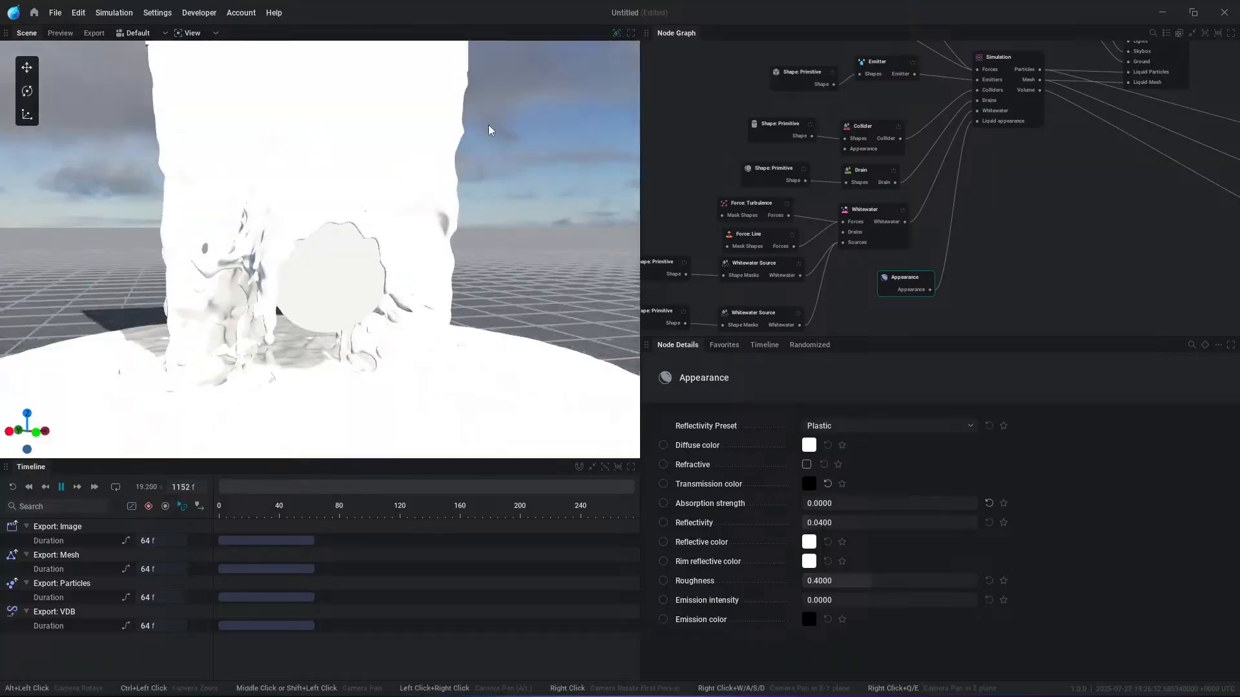
# Step: Set the Appearance node's reflectivity preset to Gold and connect it to the Collider's Appearance input as well
pyautogui.click(845, 427)
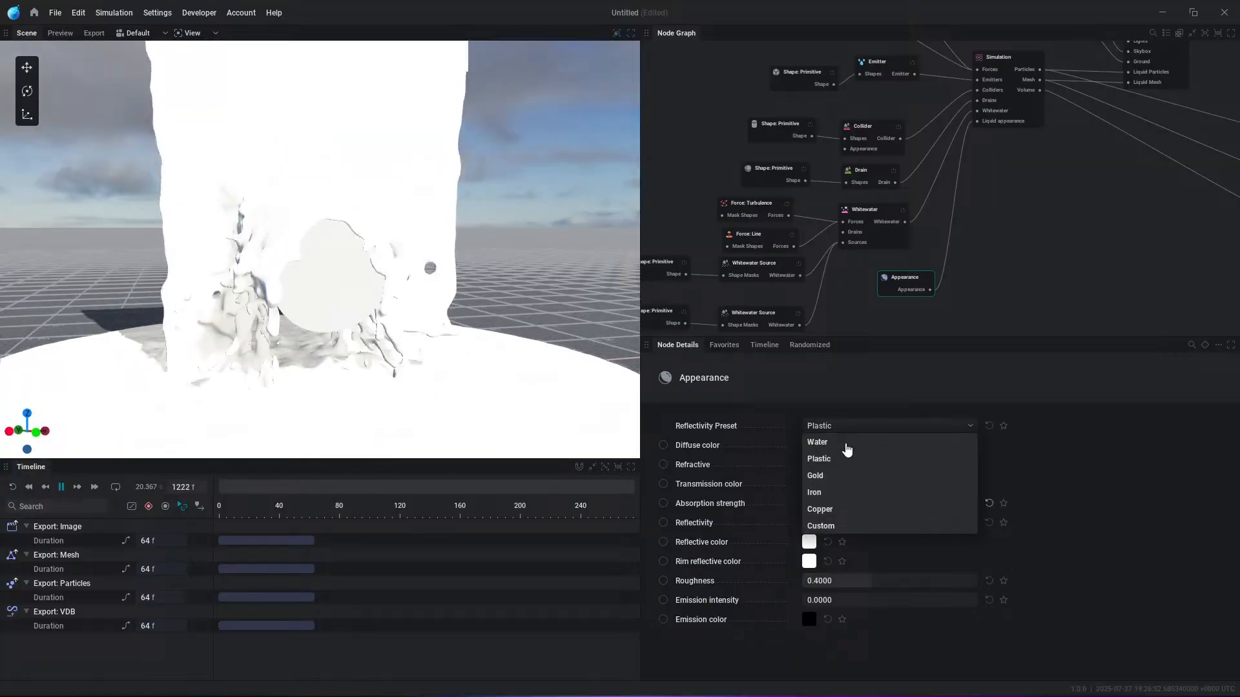
pyautogui.click(831, 476)
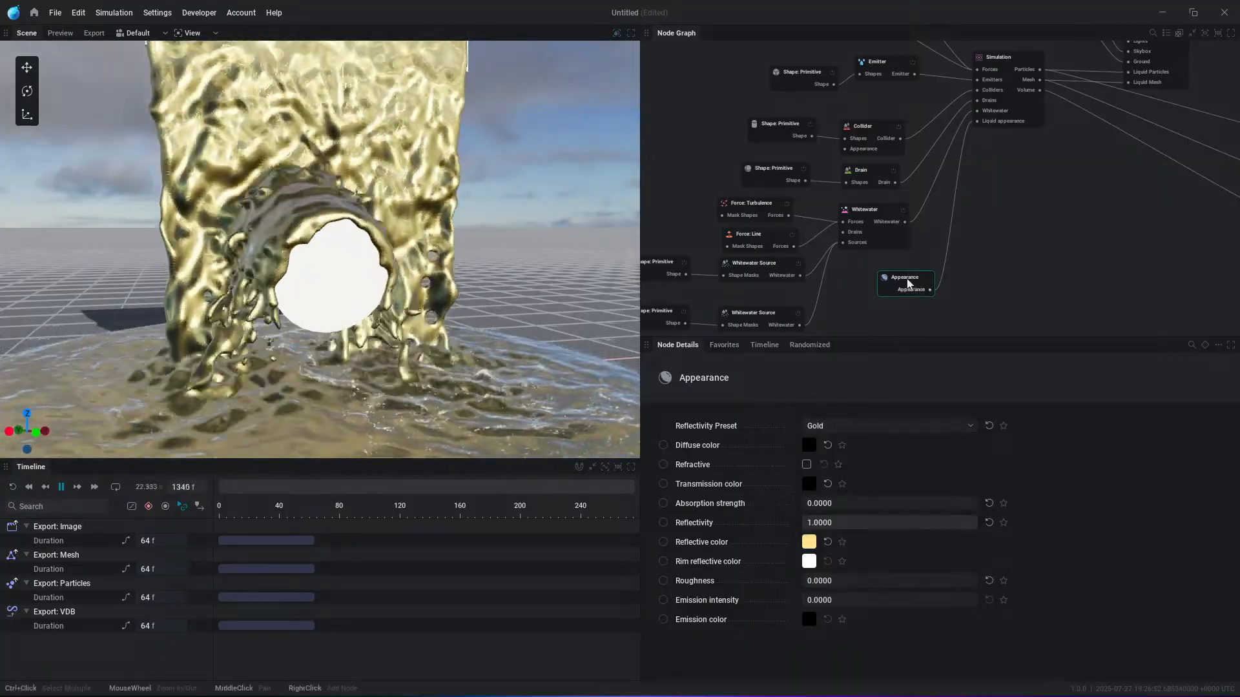
pyautogui.click(1016, 57)
pyautogui.moveTo(889, 277); pyautogui.dragTo(846, 148)
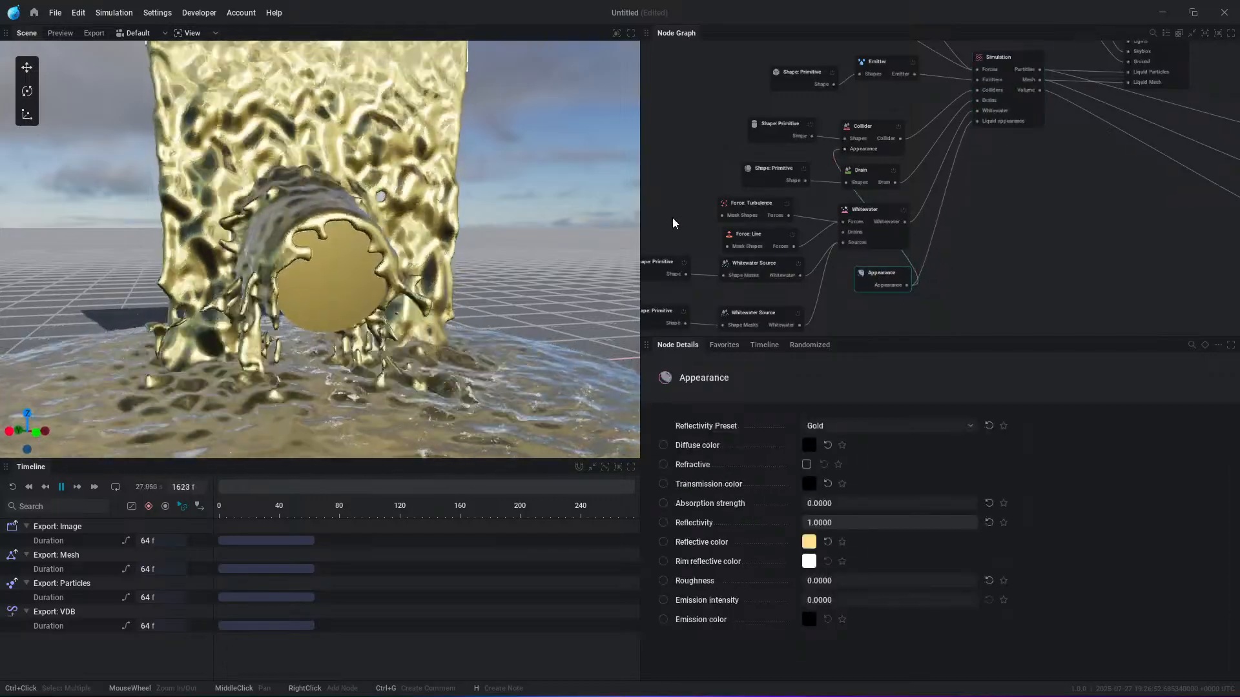
pyautogui.keyDown('alt'); pyautogui.moveTo(362, 307); pyautogui.dragTo(345, 331); pyautogui.keyUp('alt')
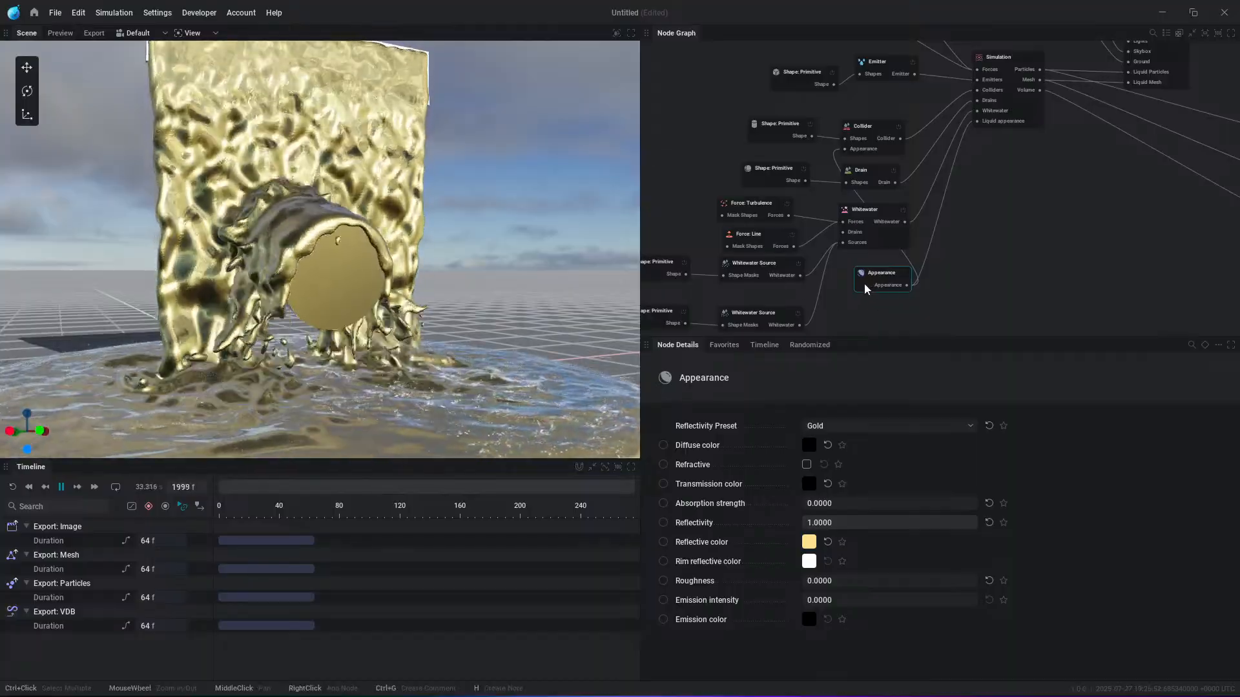
pyautogui.moveTo(864, 283); pyautogui.dragTo(850, 292)
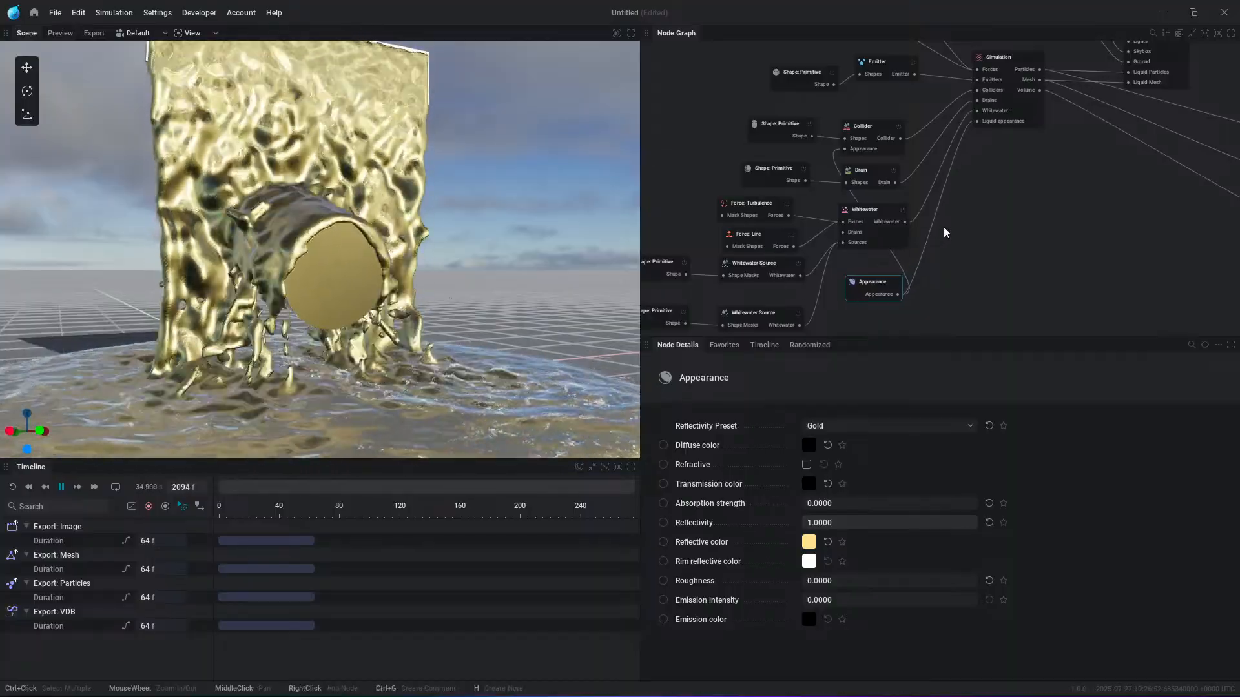
# Step: Show the Emitter node's settings and description, nudging it and its Shape: Primitive node in the graph
pyautogui.click(1009, 210)
pyautogui.moveTo(1006, 204); pyautogui.dragTo(1017, 273, button='middle')
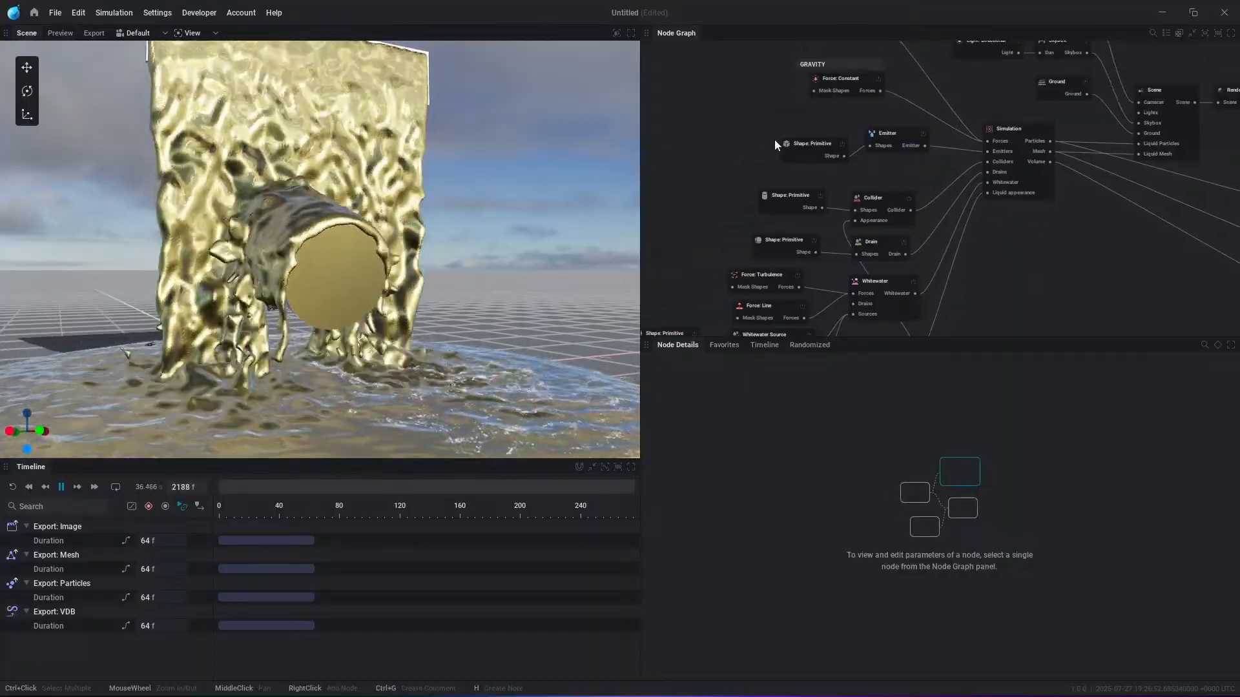
pyautogui.click(805, 136)
pyautogui.click(873, 133)
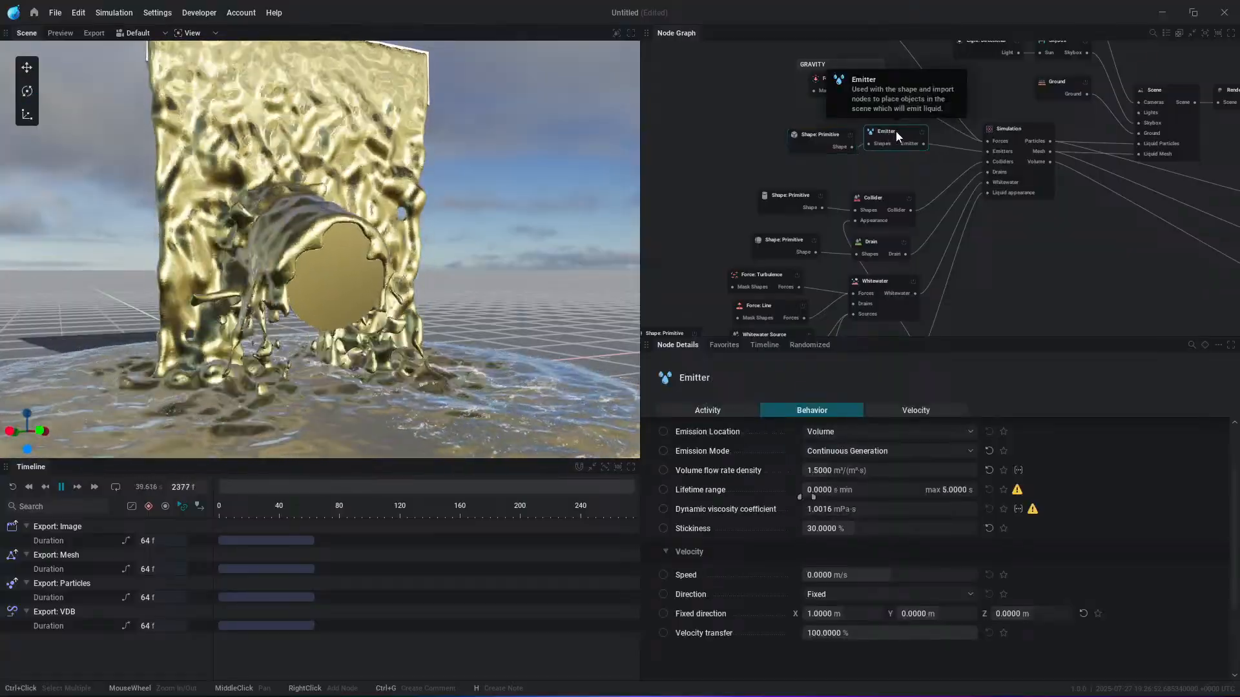
pyautogui.moveTo(893, 131)
pyautogui.mouseDown()
pyautogui.moveTo(886, 150)
pyautogui.moveTo(897, 125)
pyautogui.mouseUp()
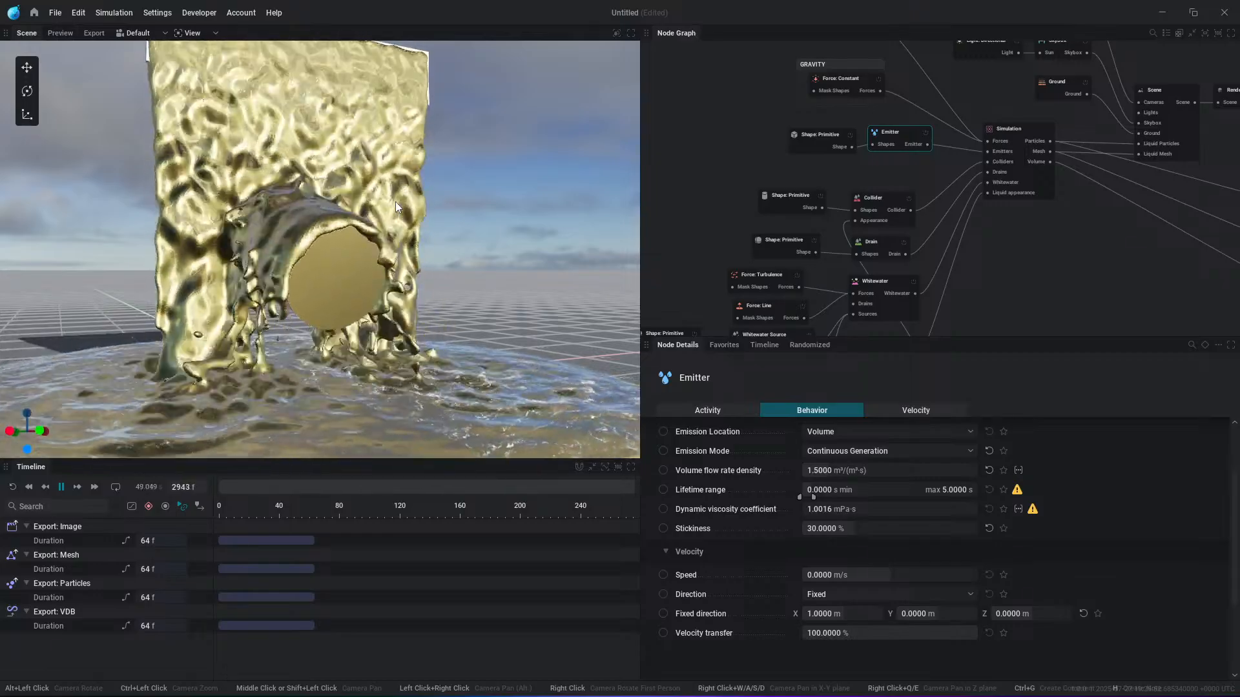
# Step: Review the Appearance node and the complete node graph, ending with the Export: Particles, Mesh and VDB nodes selected
pyautogui.moveTo(1098, 292); pyautogui.dragTo(1016, 137, button='middle')
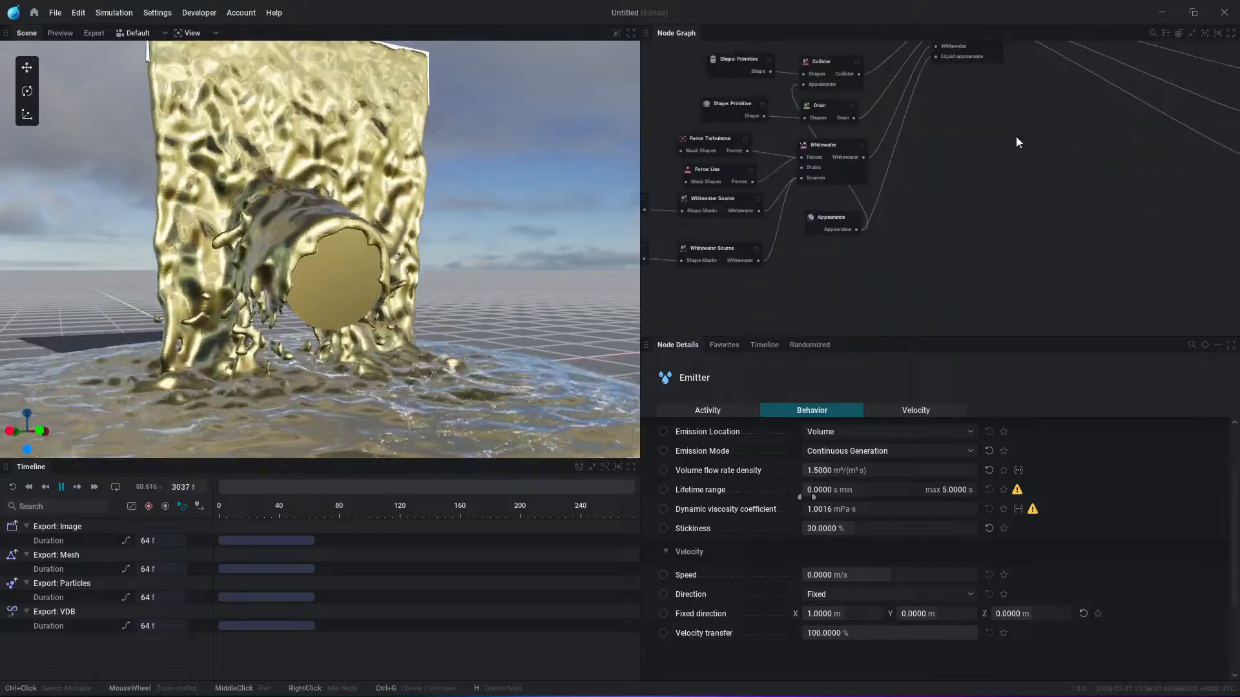
pyautogui.click(817, 186)
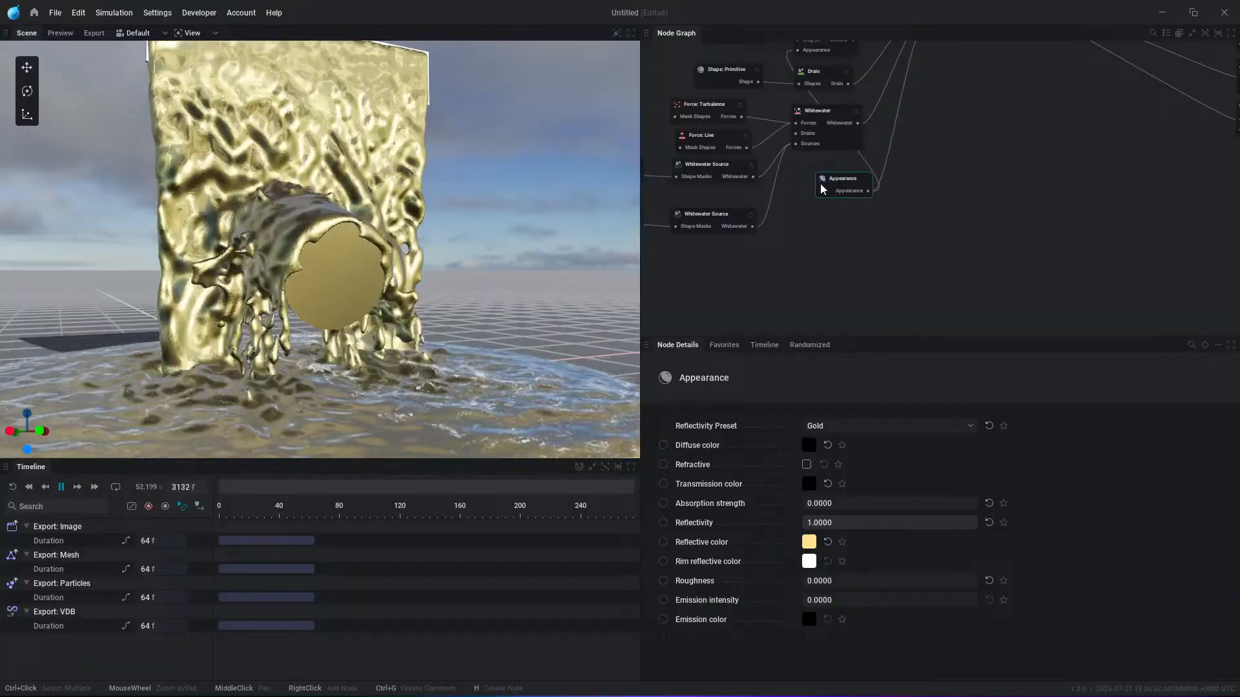
pyautogui.moveTo(841, 226); pyautogui.dragTo(908, 236, button='middle')
pyautogui.scroll(-5, 908, 236)
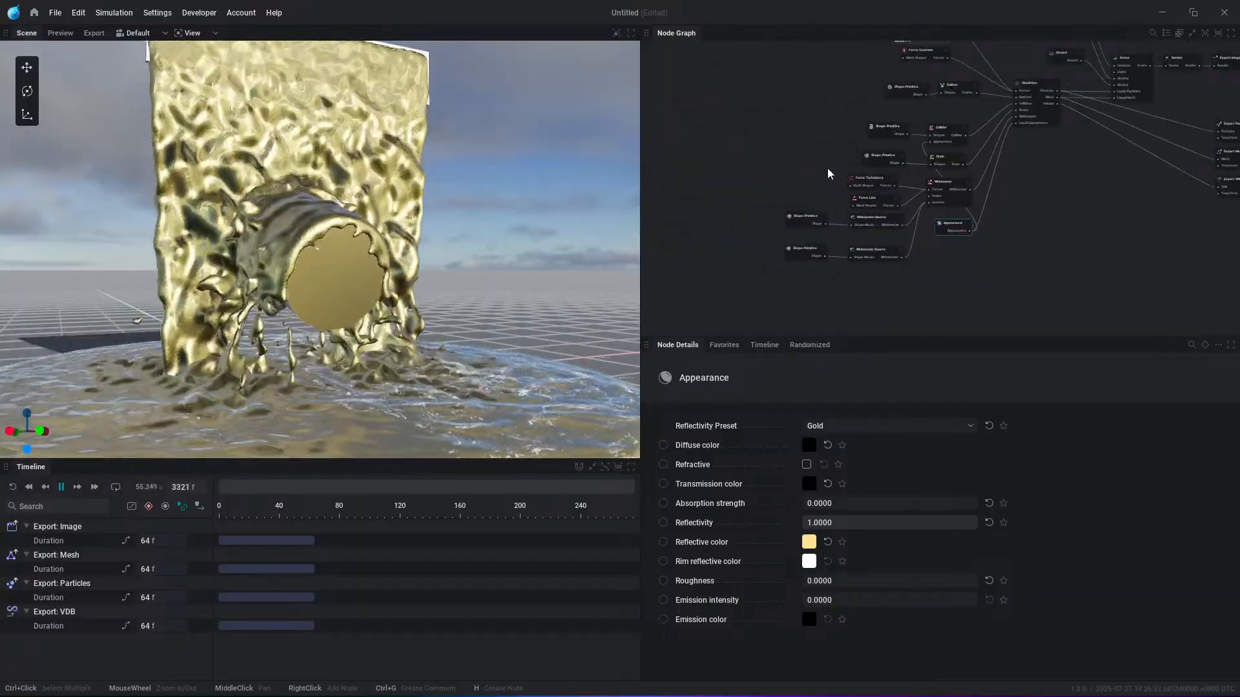
pyautogui.moveTo(1055, 181); pyautogui.dragTo(959, 260, button='middle')
pyautogui.scroll(-1, 340, 305)
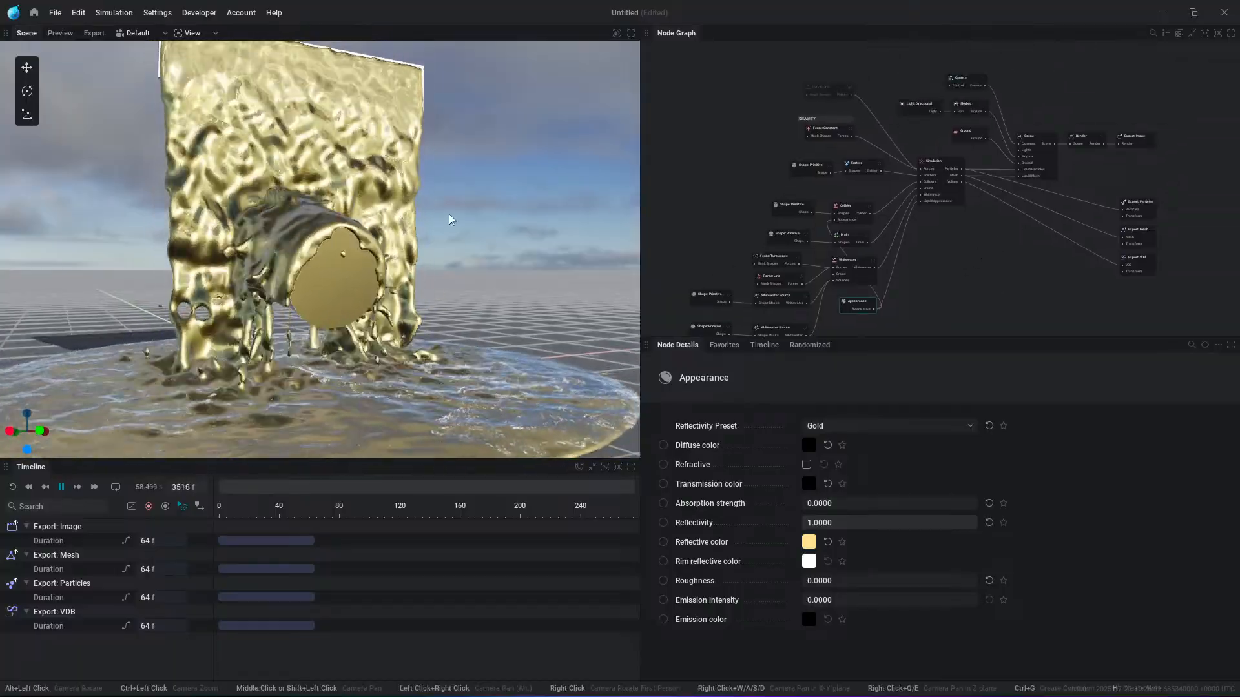
pyautogui.click(1139, 224)
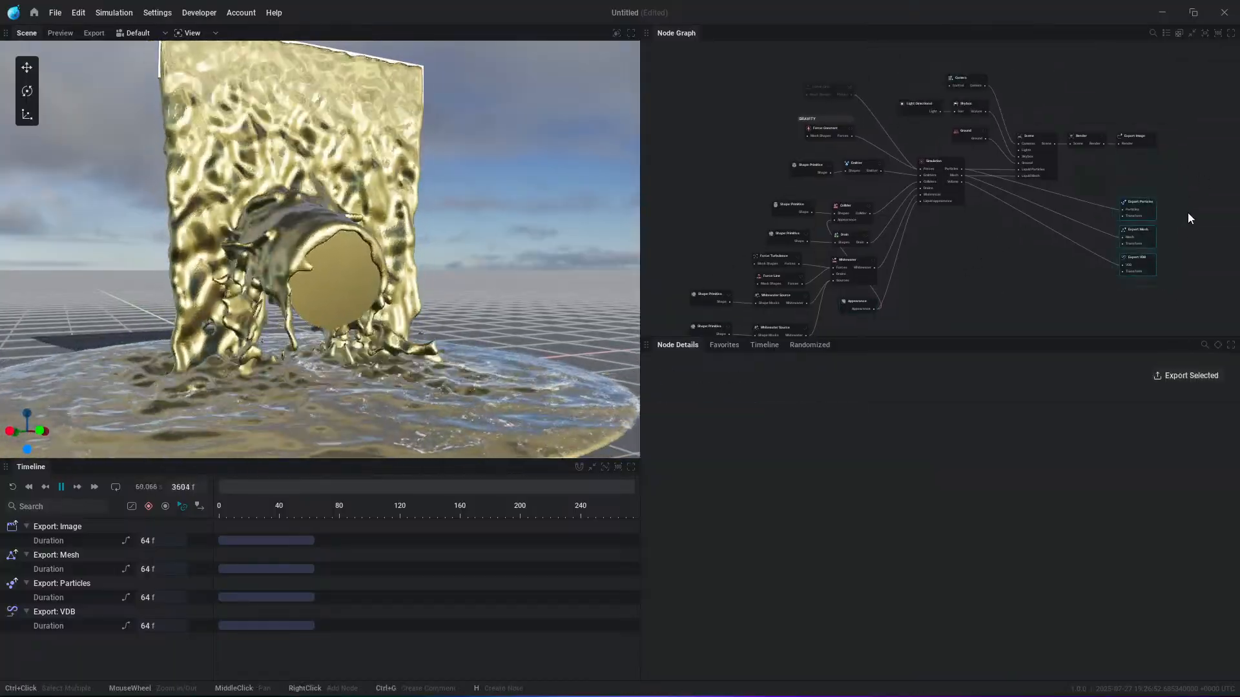
# Step: Open the Splat Game Flipbook project from the presets library
pyautogui.click(34, 13)
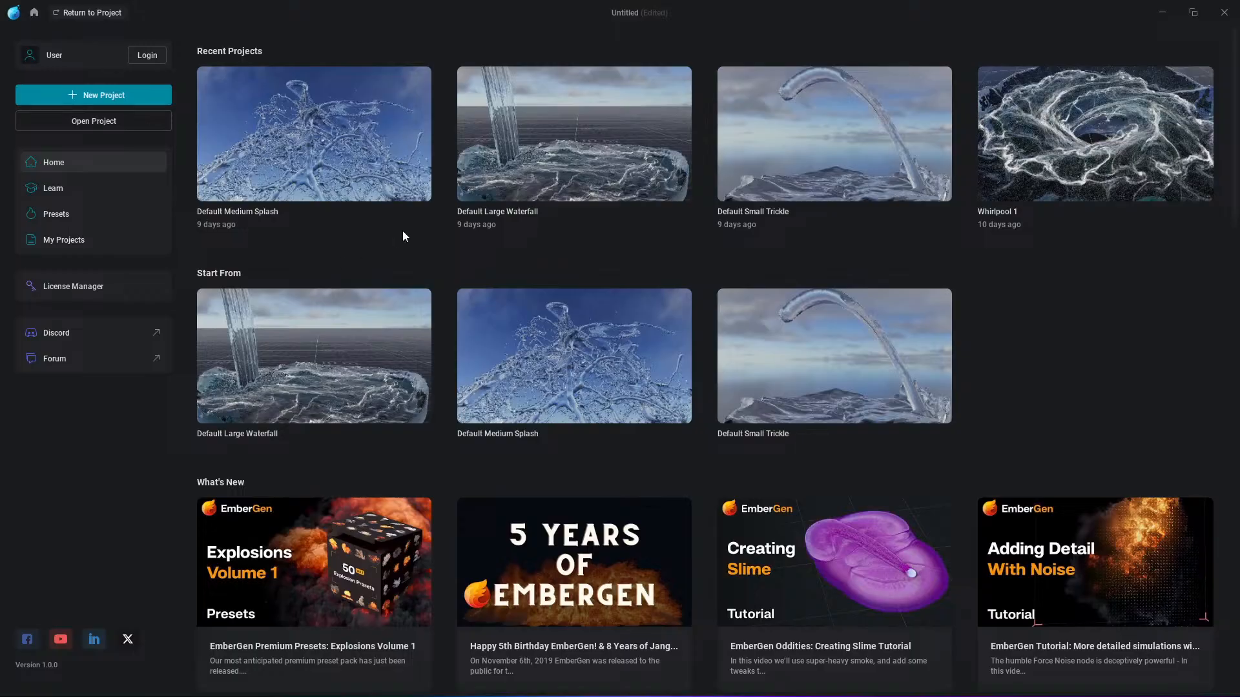
pyautogui.click(97, 220)
pyautogui.scroll(-15, 571, 297)
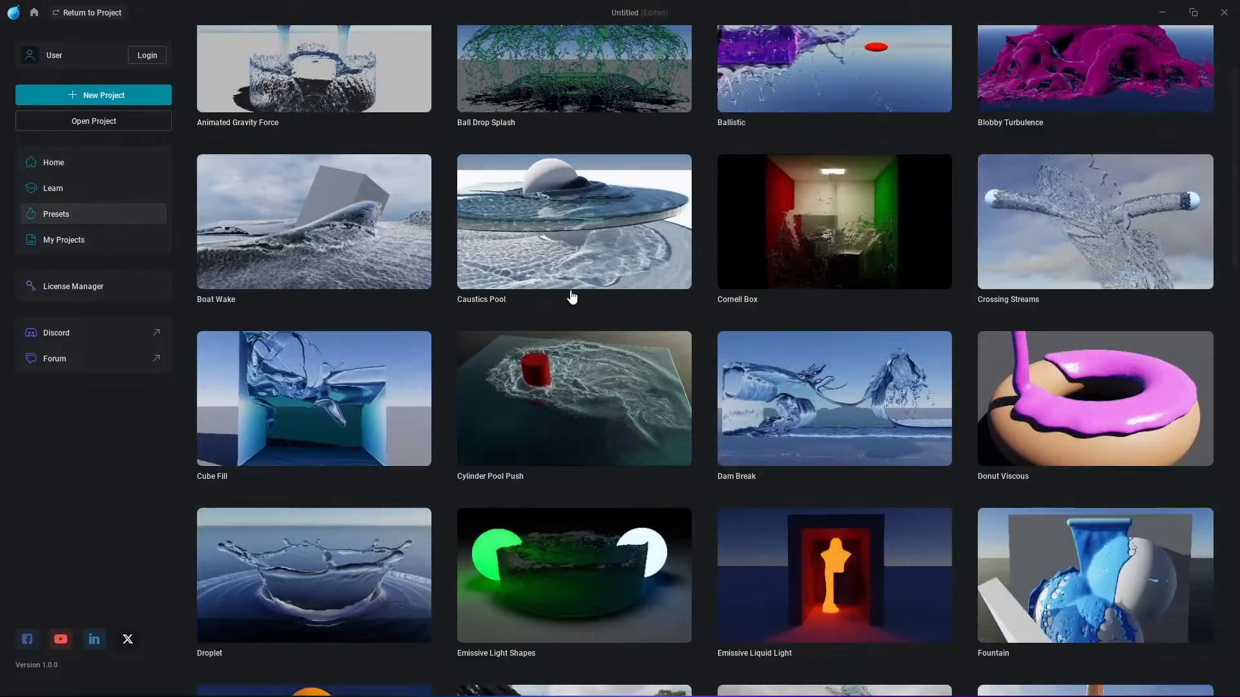
pyautogui.scroll(-1, 496, 425)
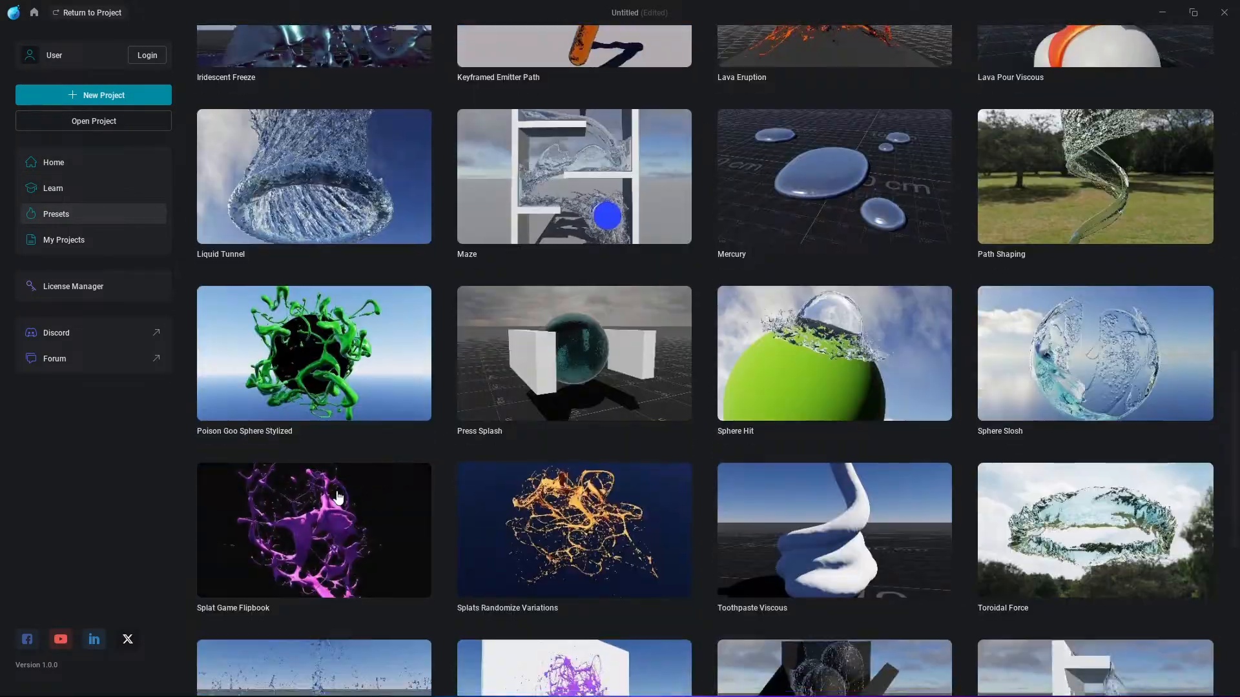
pyautogui.click(320, 513)
pyautogui.click(503, 391)
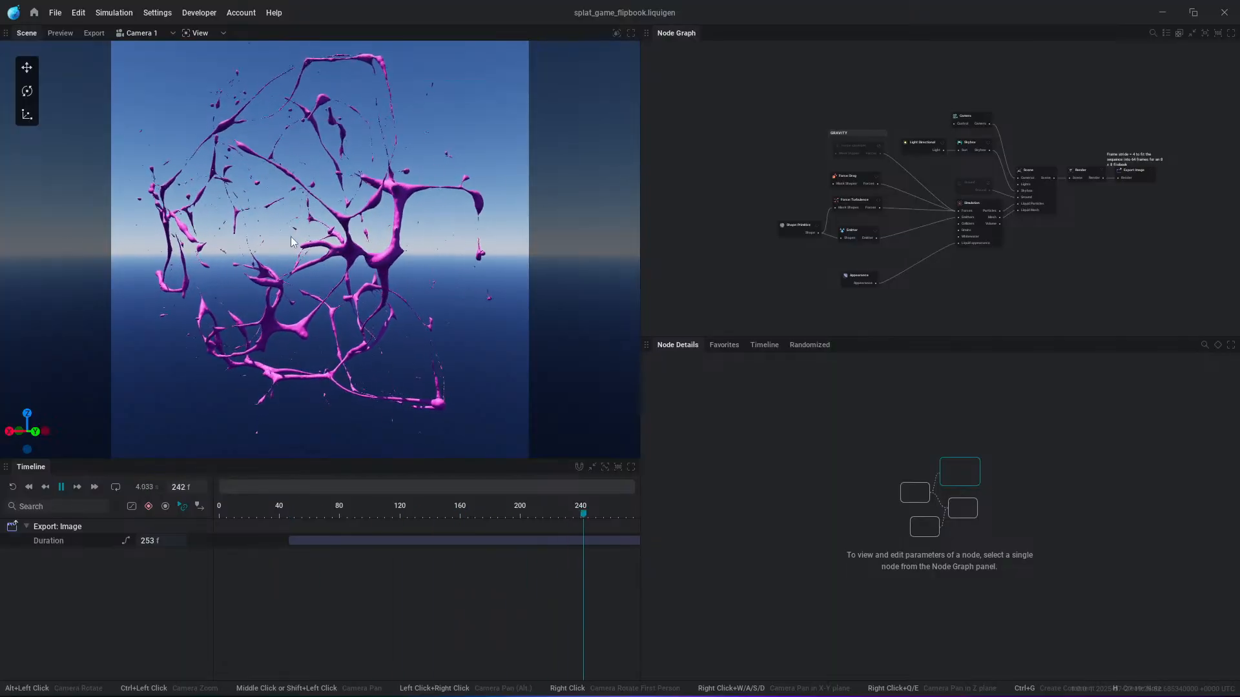
# Step: Compare the Default view with Camera 1 on the paused simulation and examine the Camera node's transform and display settings
pyautogui.press('space')
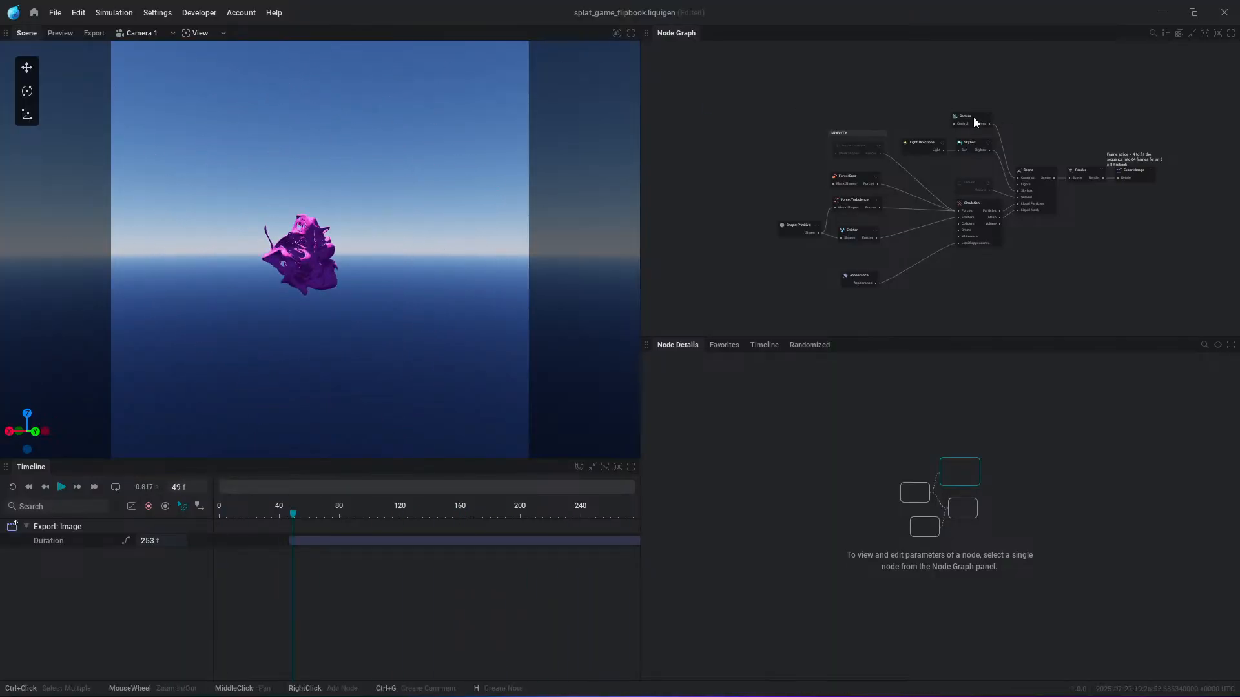
pyautogui.click(962, 118)
pyautogui.click(151, 36)
pyautogui.click(149, 49)
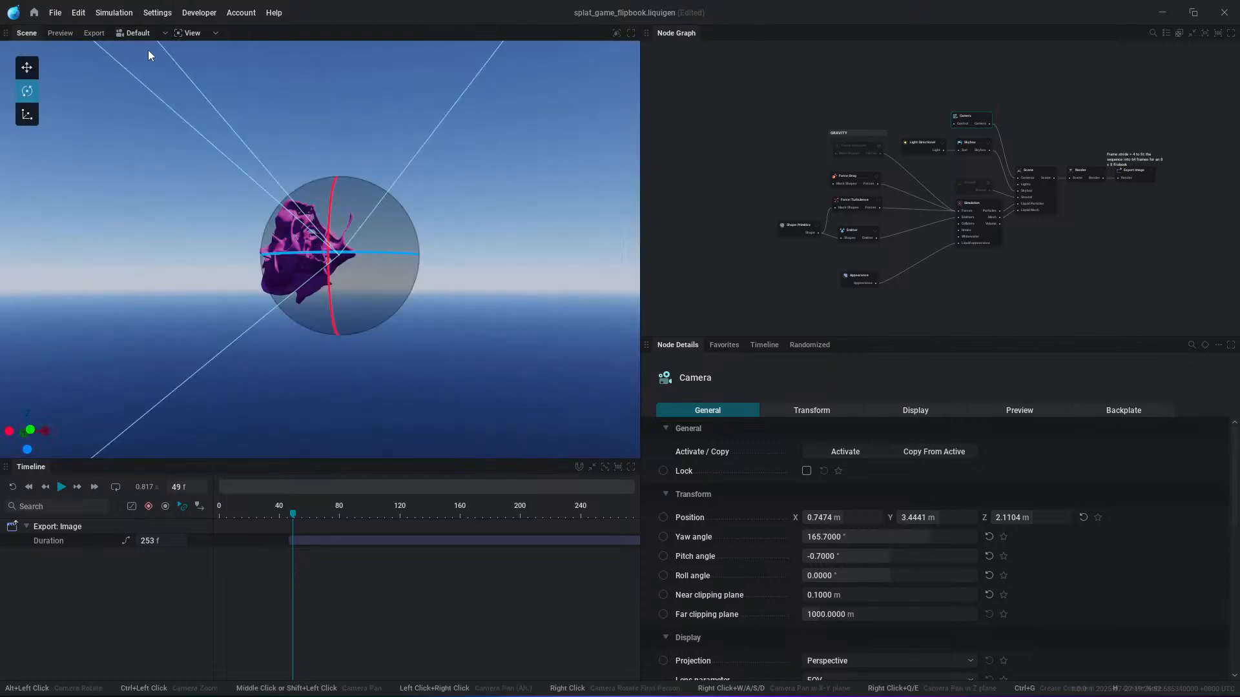
pyautogui.click(142, 32)
pyautogui.click(145, 66)
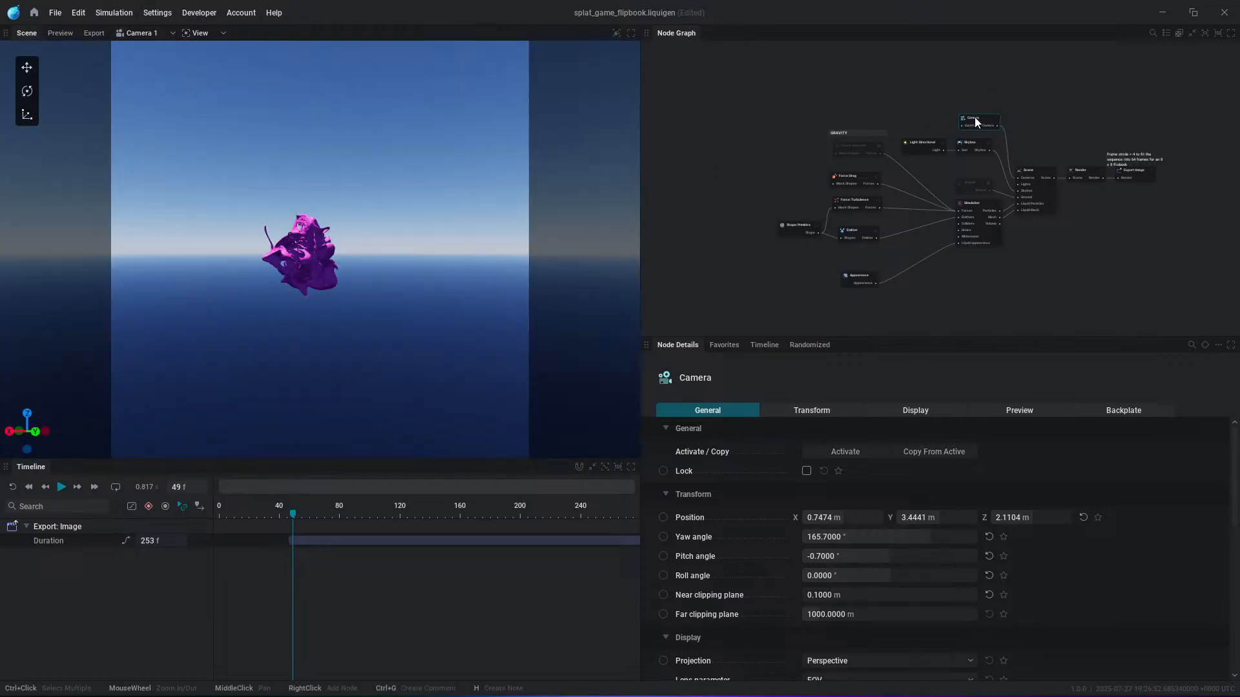
pyautogui.scroll(-4, 969, 563)
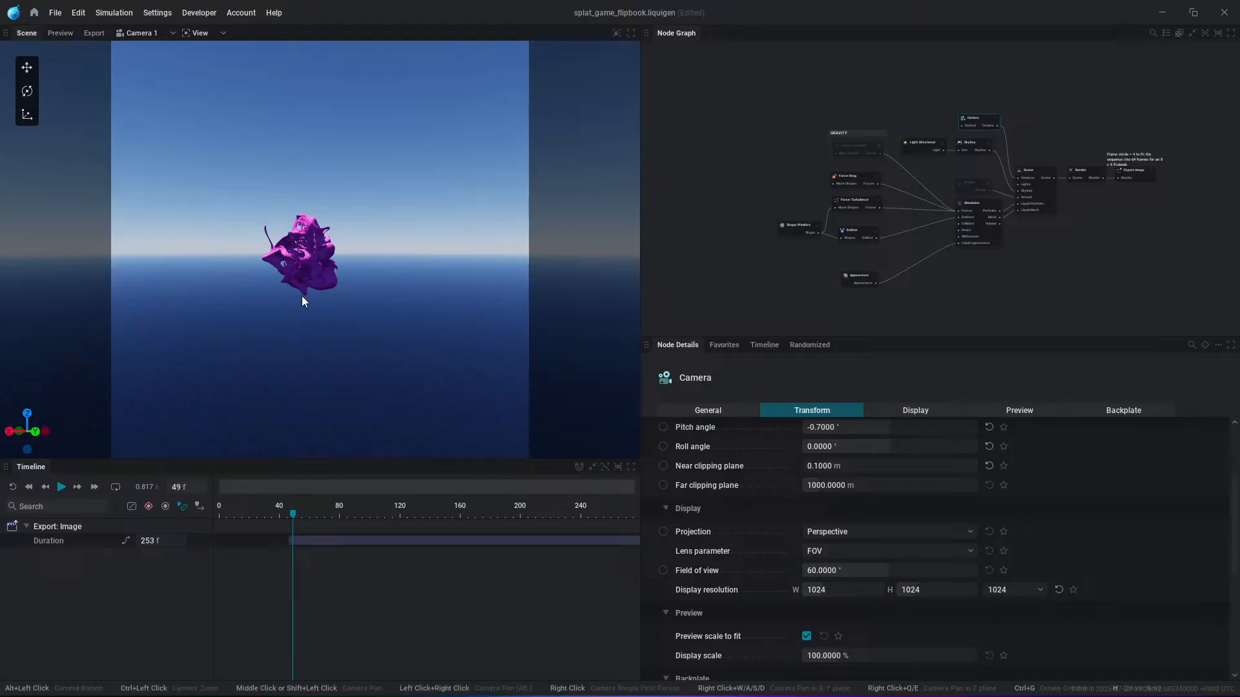
# Step: Show the Export: Image node's settings in an enlarged details area and browse its list of available render passes
pyautogui.press('space')
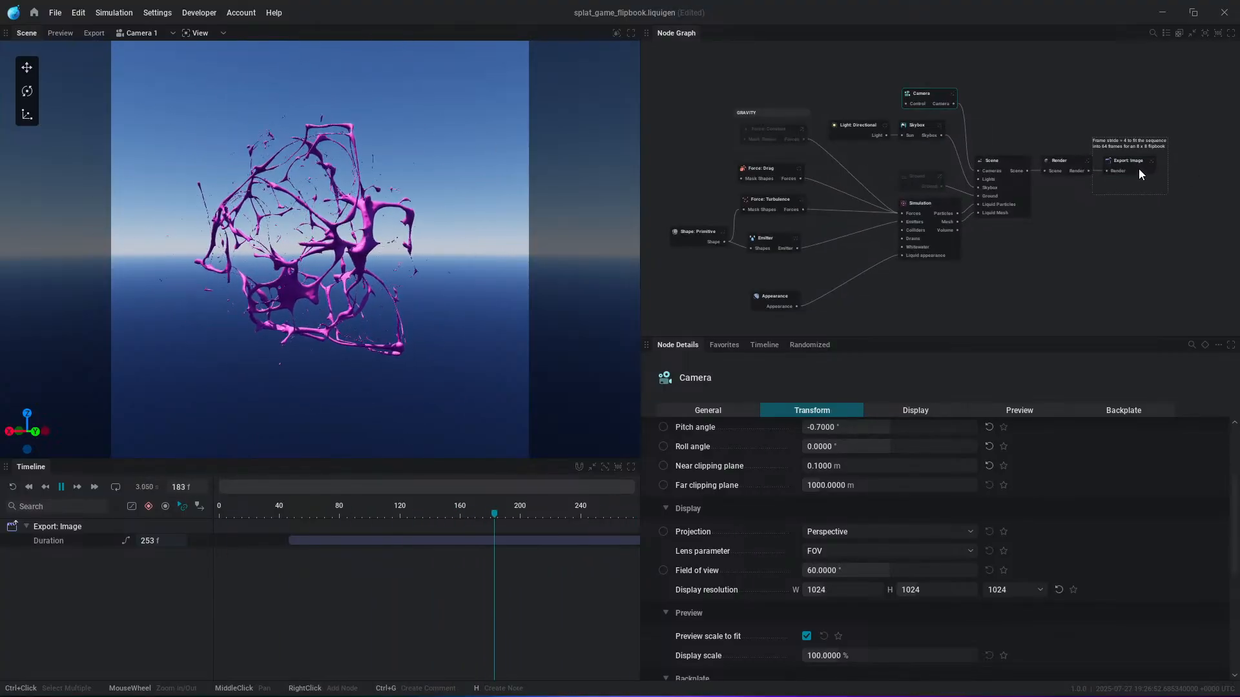
pyautogui.scroll(5, 1138, 169)
pyautogui.click(1129, 156)
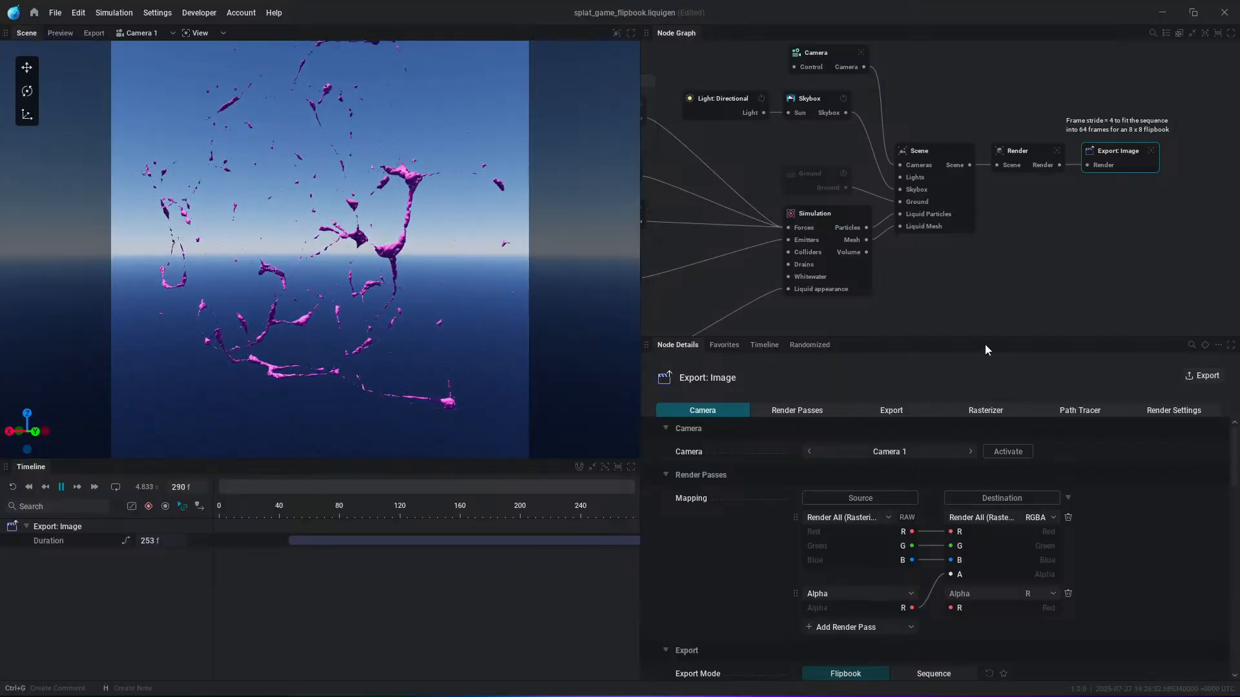
pyautogui.moveTo(980, 336); pyautogui.dragTo(989, 195)
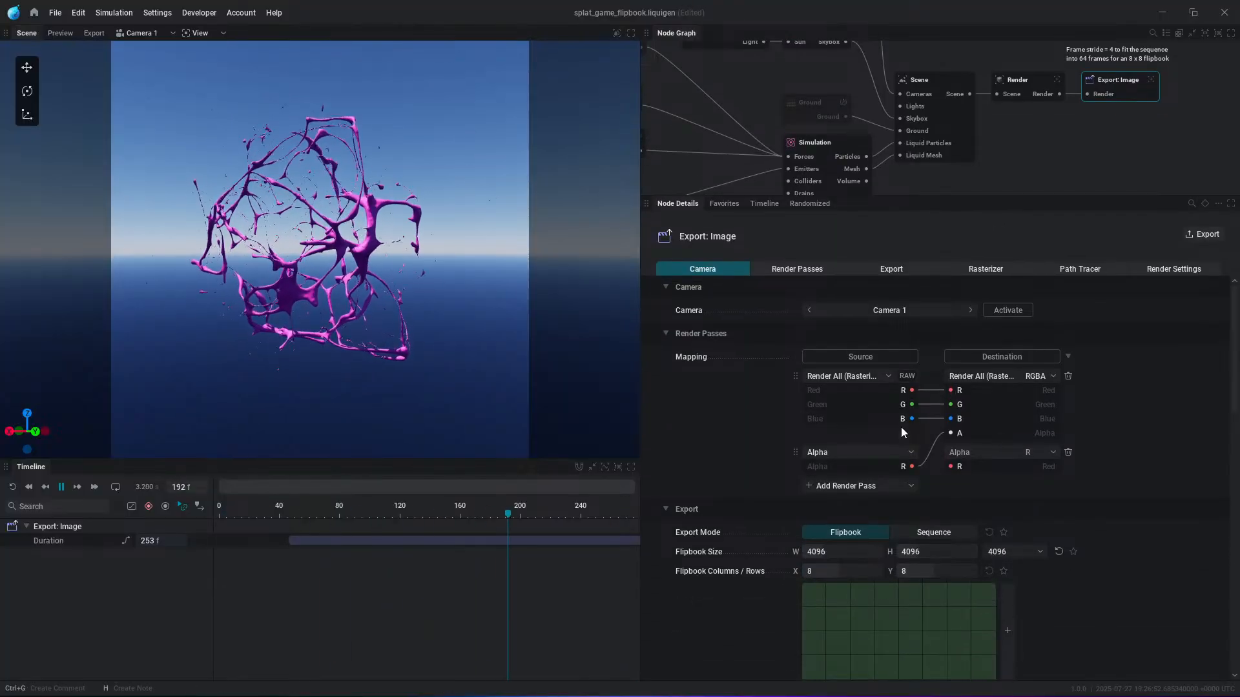
pyautogui.press('space')
pyautogui.click(850, 489)
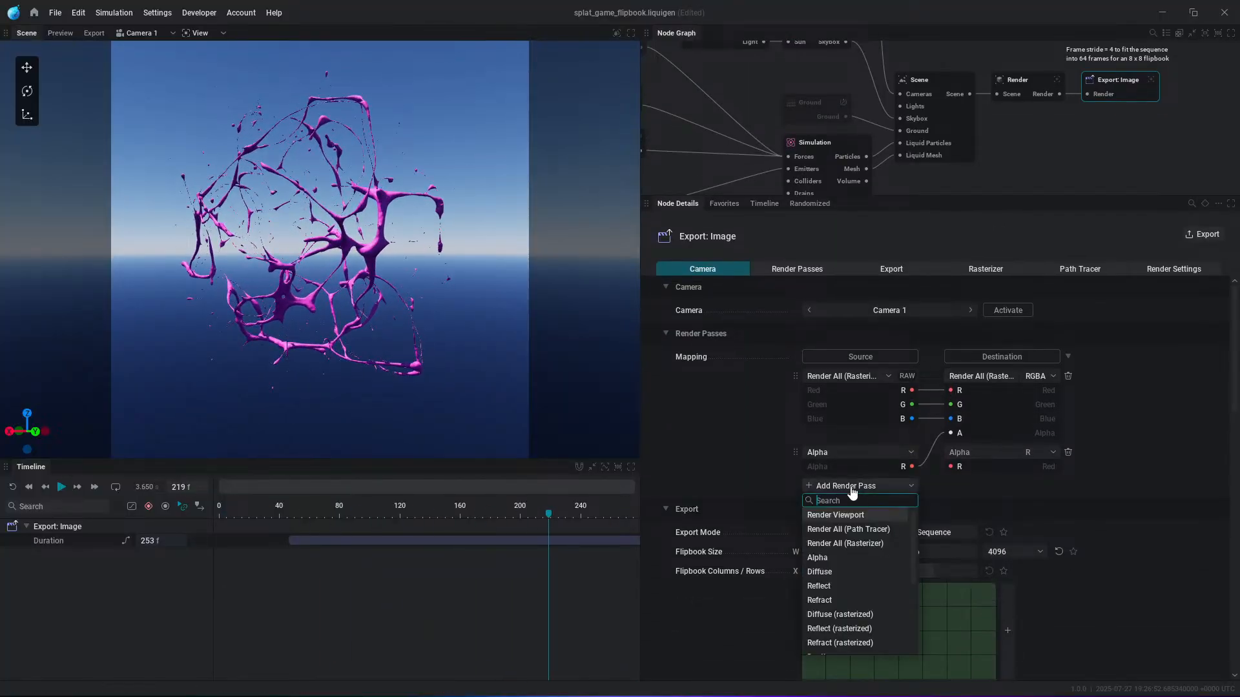
pyautogui.scroll(-6, 861, 595)
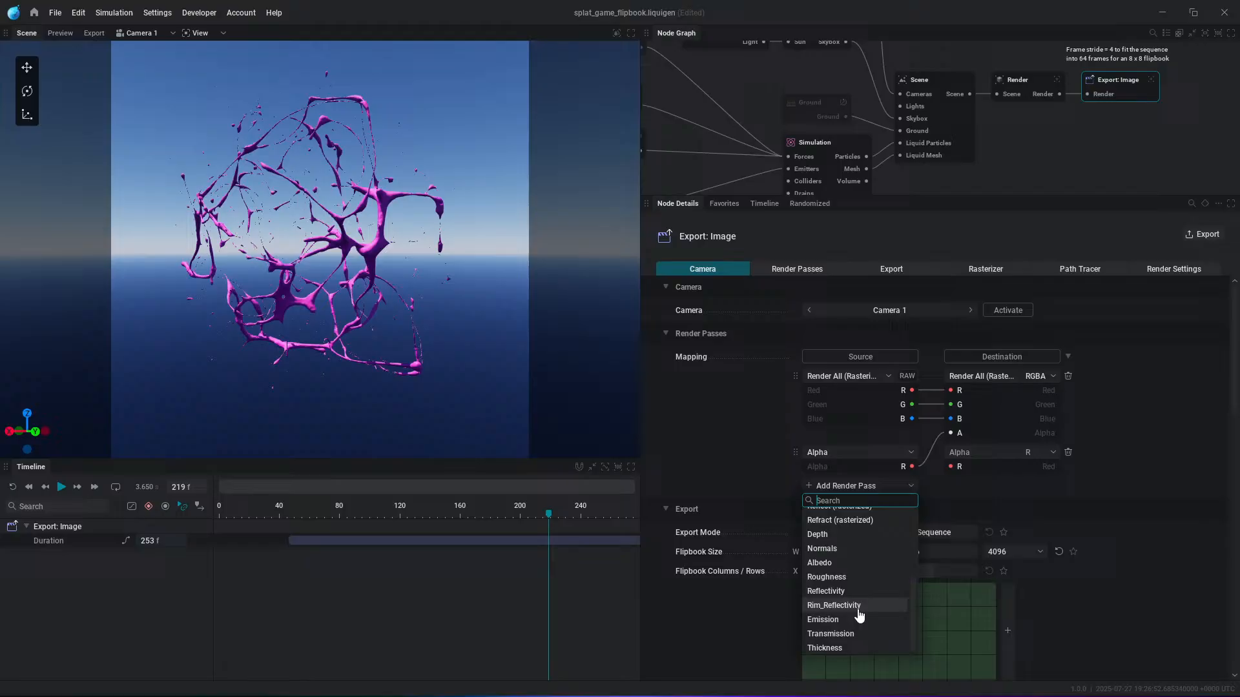
# Step: Add a Thickness render pass and an extra Alpha render pass to the export mapping
pyautogui.click(832, 648)
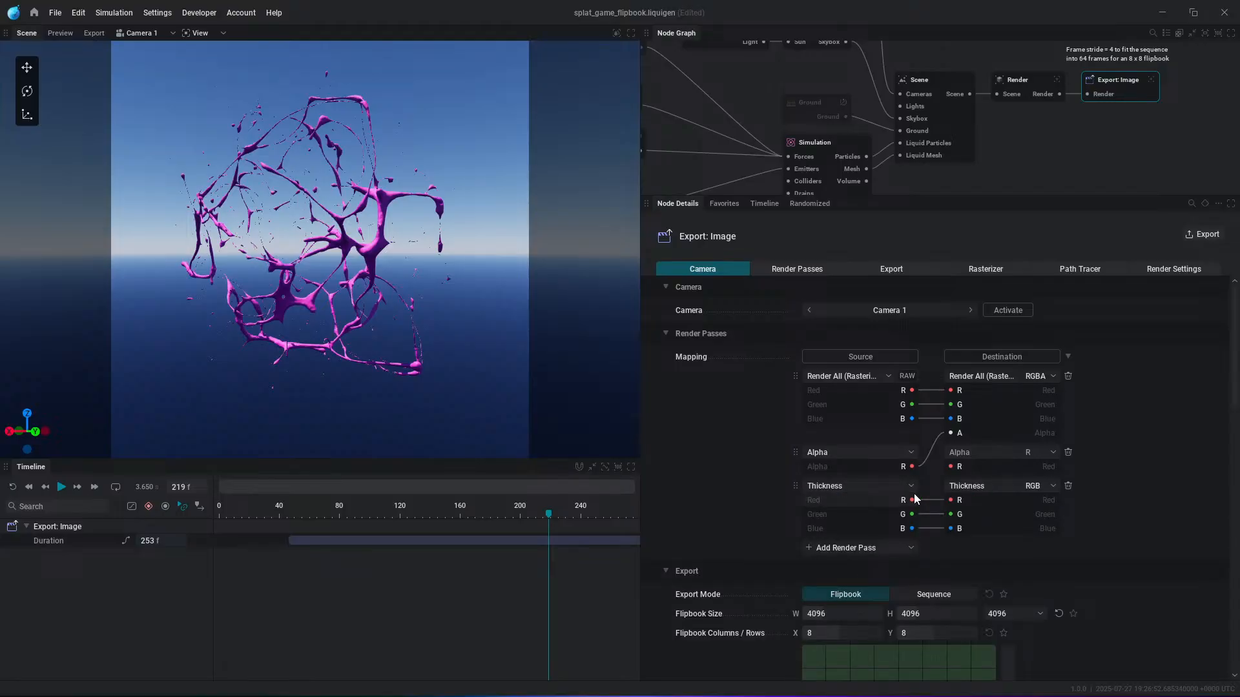
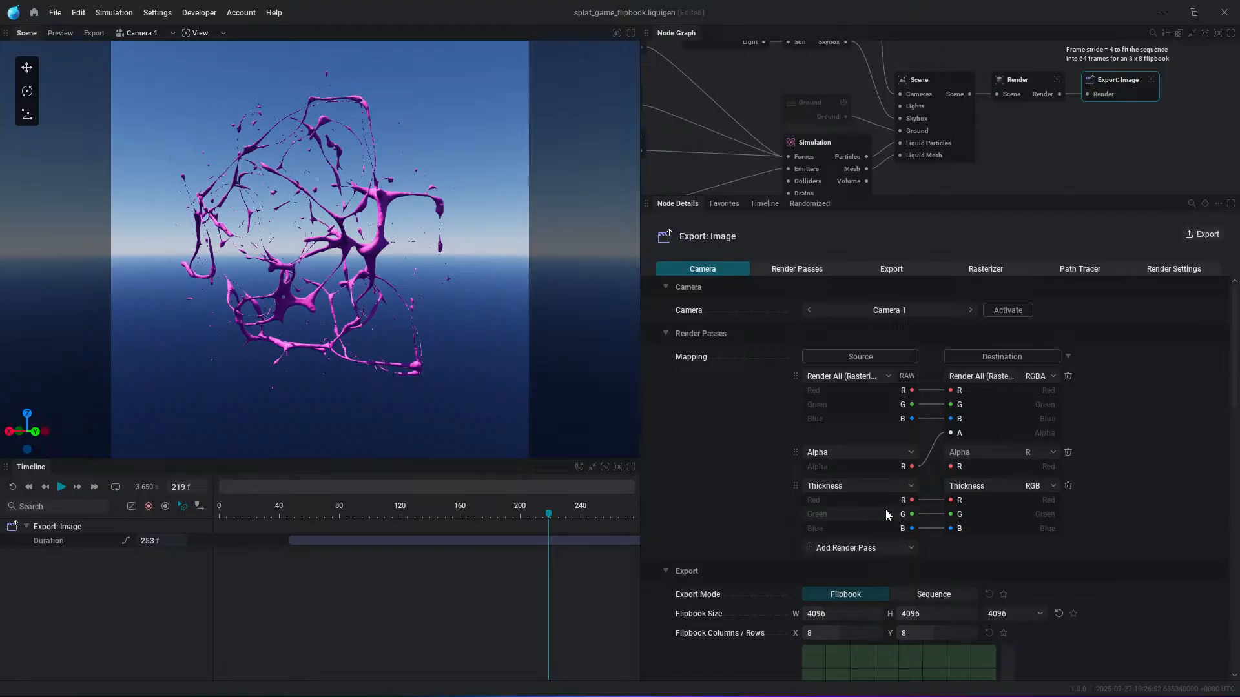
pyautogui.click(862, 551)
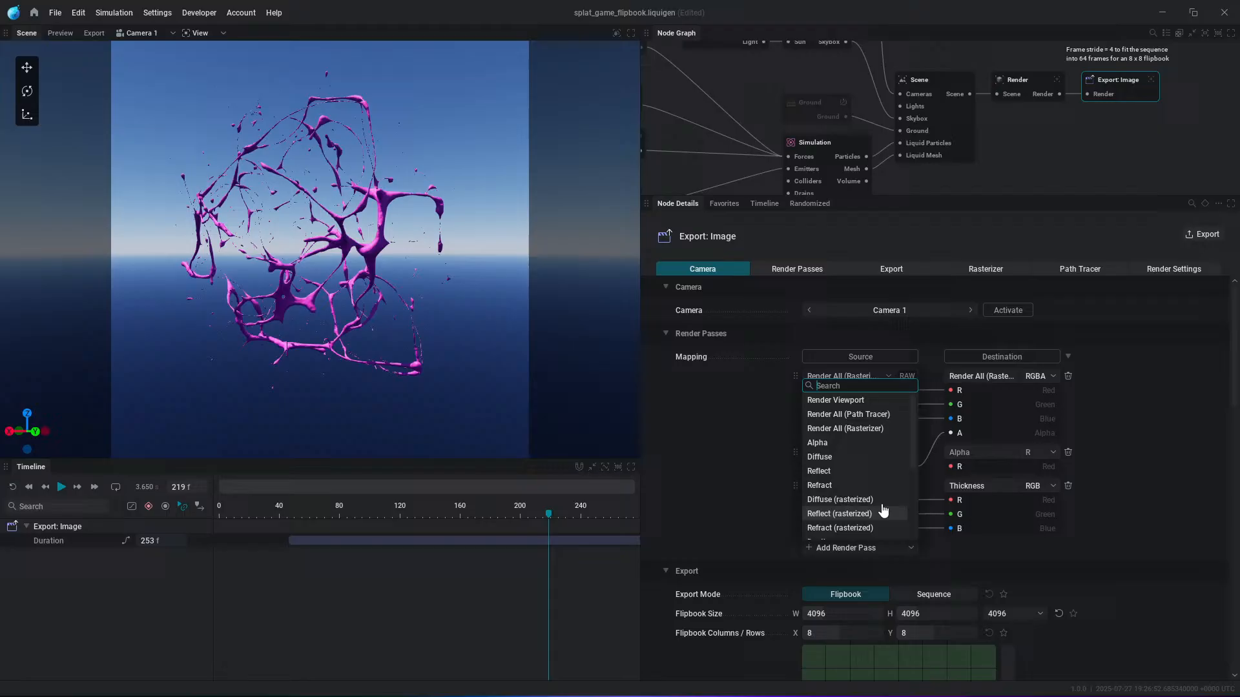
pyautogui.click(850, 443)
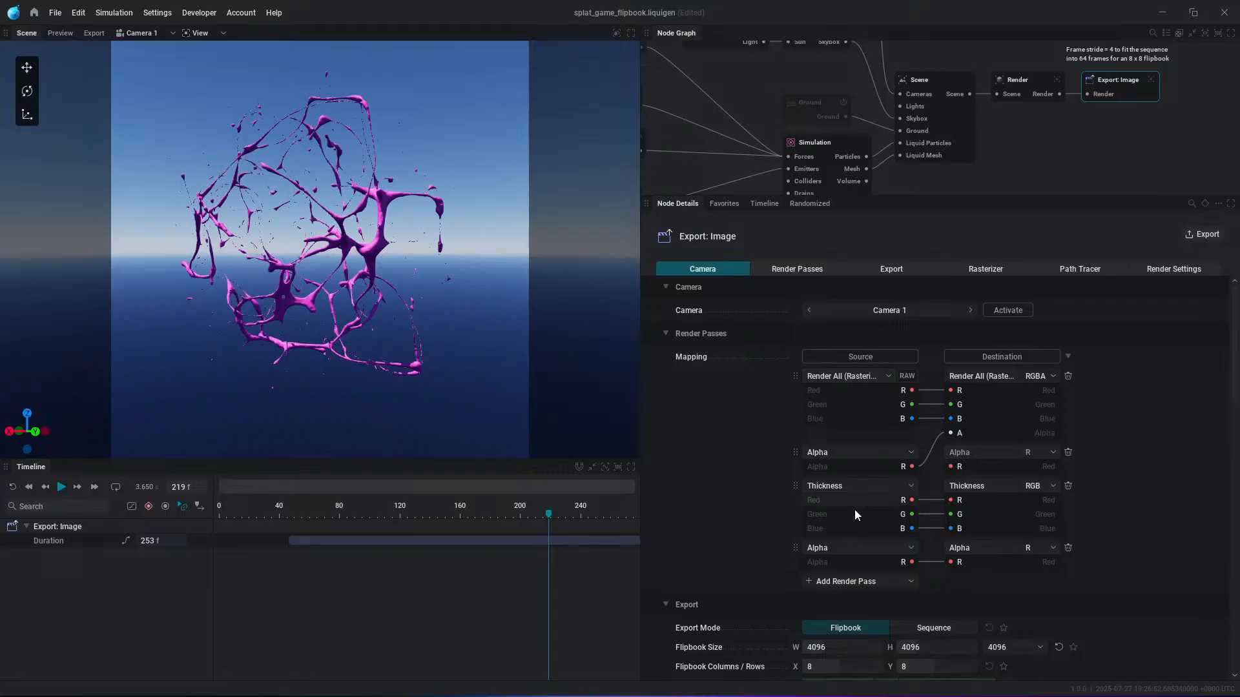
# Step: Remove the alpha channel from the Render All (Rasterizer) destination and reconnect the Alpha pass to it
pyautogui.scroll(-2, 976, 495)
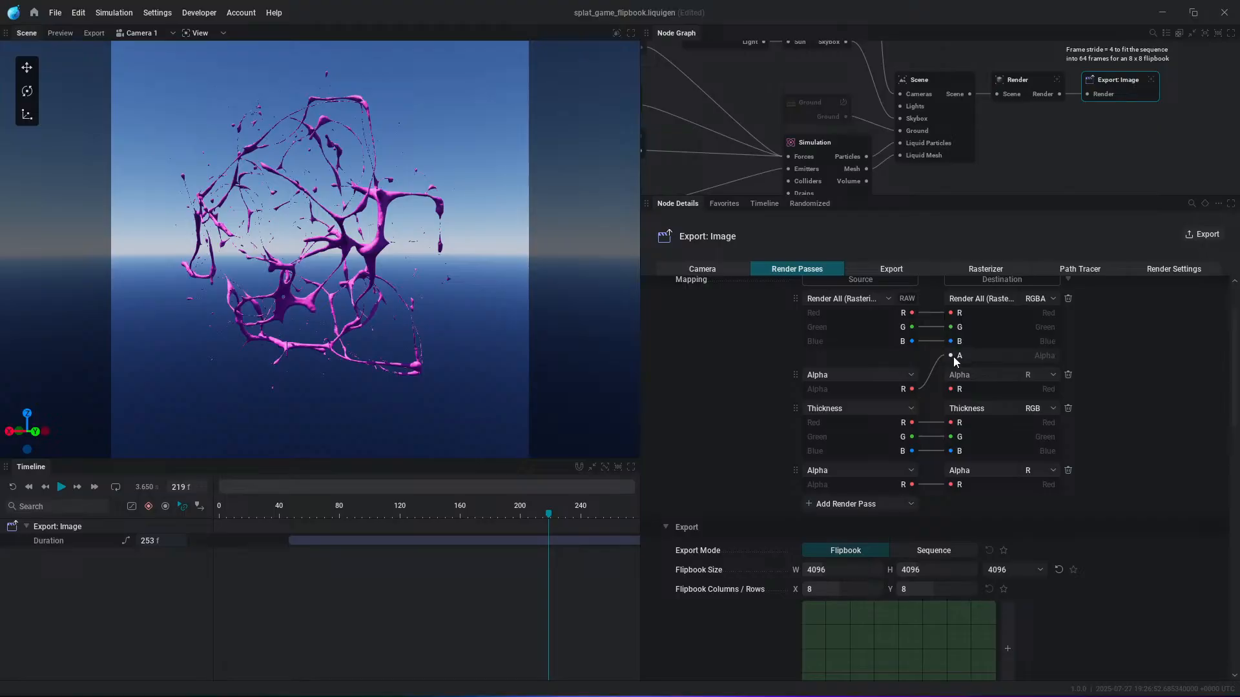
pyautogui.click(1036, 349)
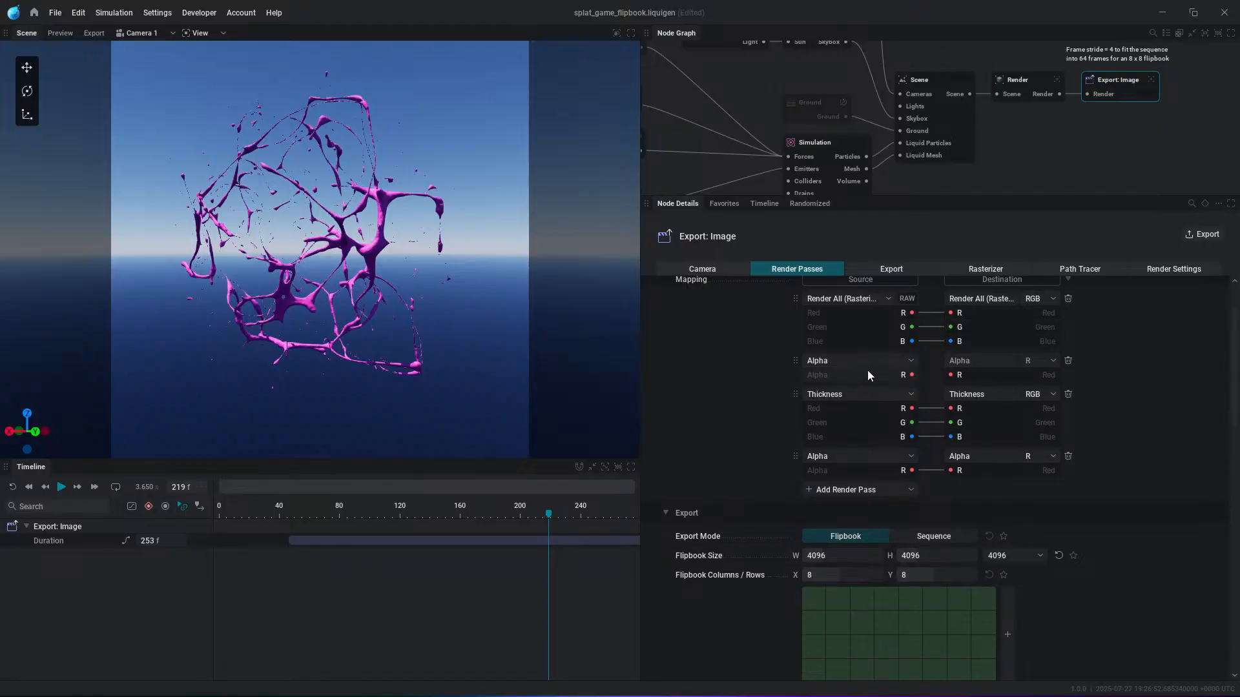
pyautogui.click(1037, 366)
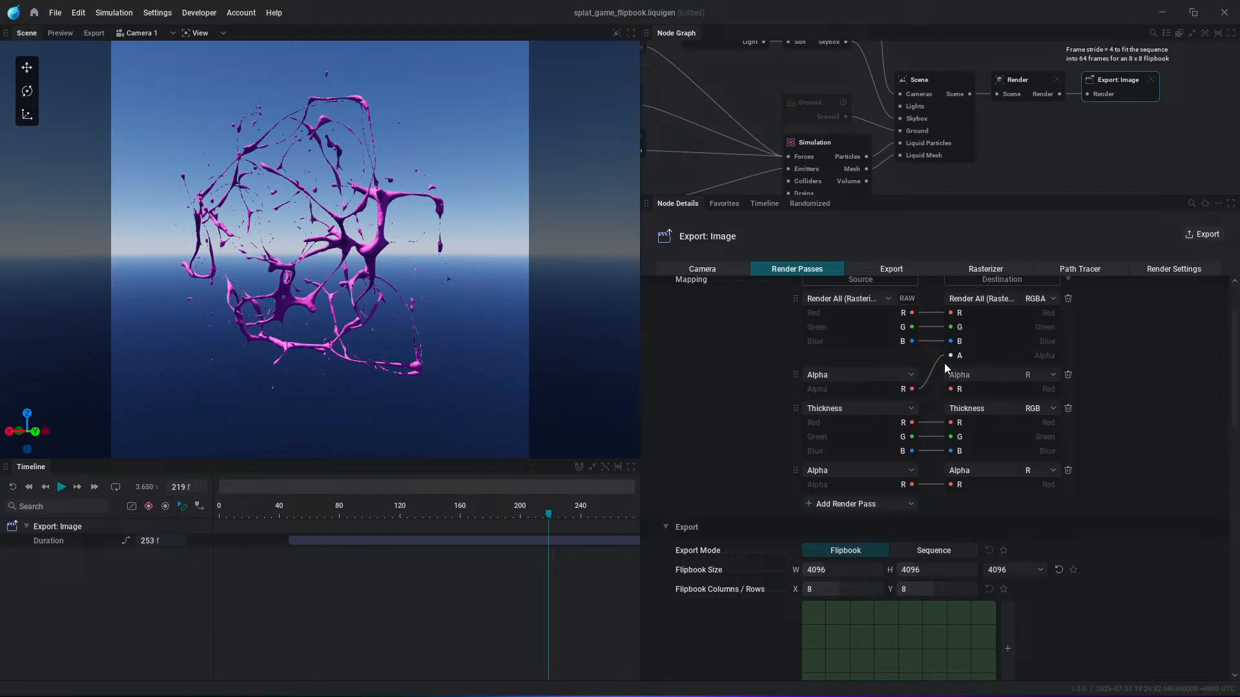
# Step: Connect the extra Alpha pass to the Thickness alpha channel, delete that Alpha pass and return the Thickness destination to RGB
pyautogui.scroll(2, 837, 362)
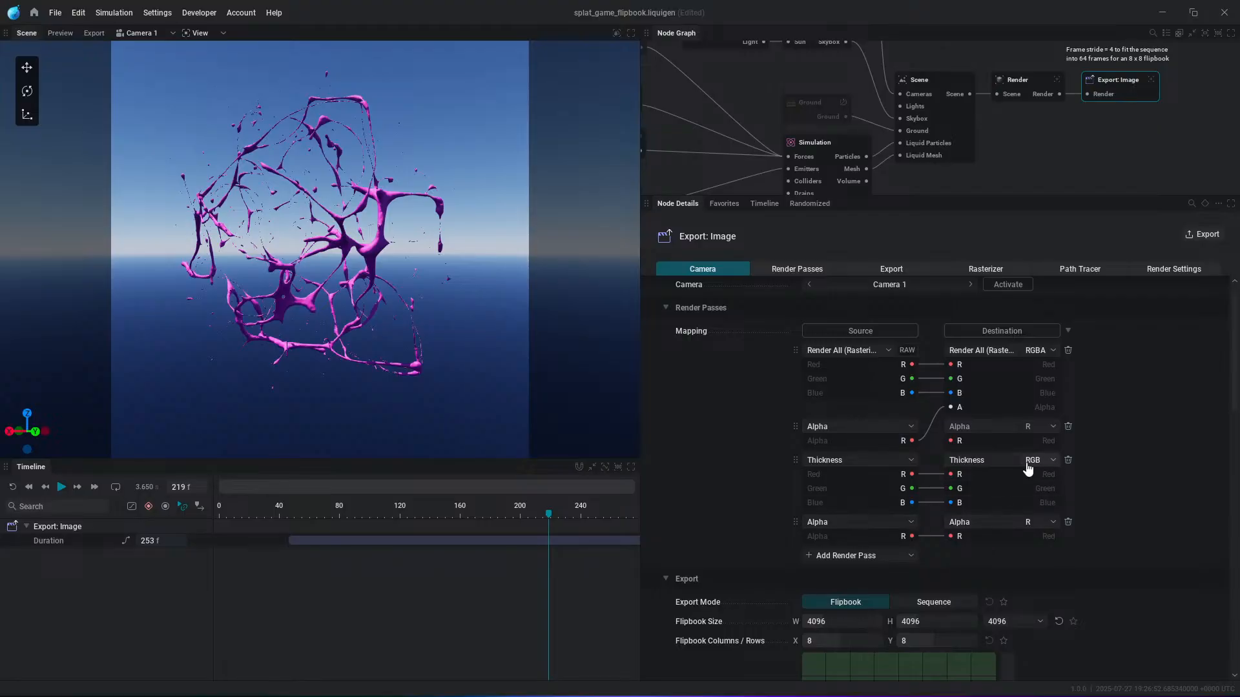
pyautogui.click(1045, 524)
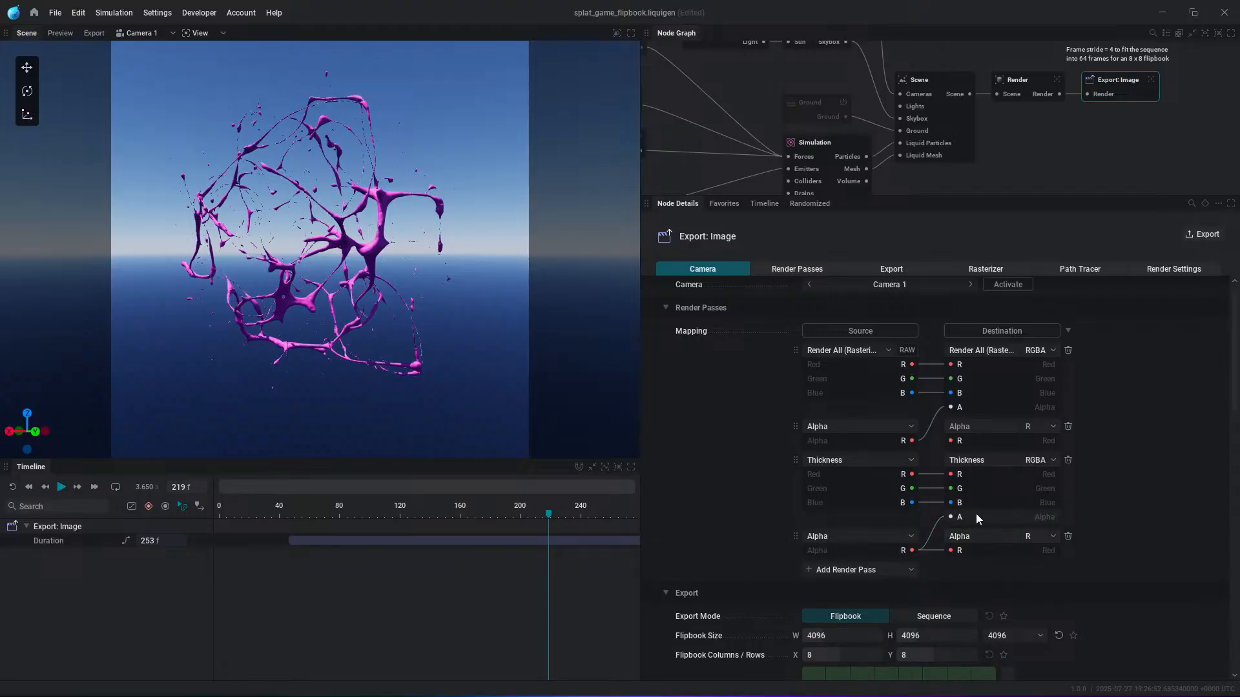
pyautogui.click(1068, 537)
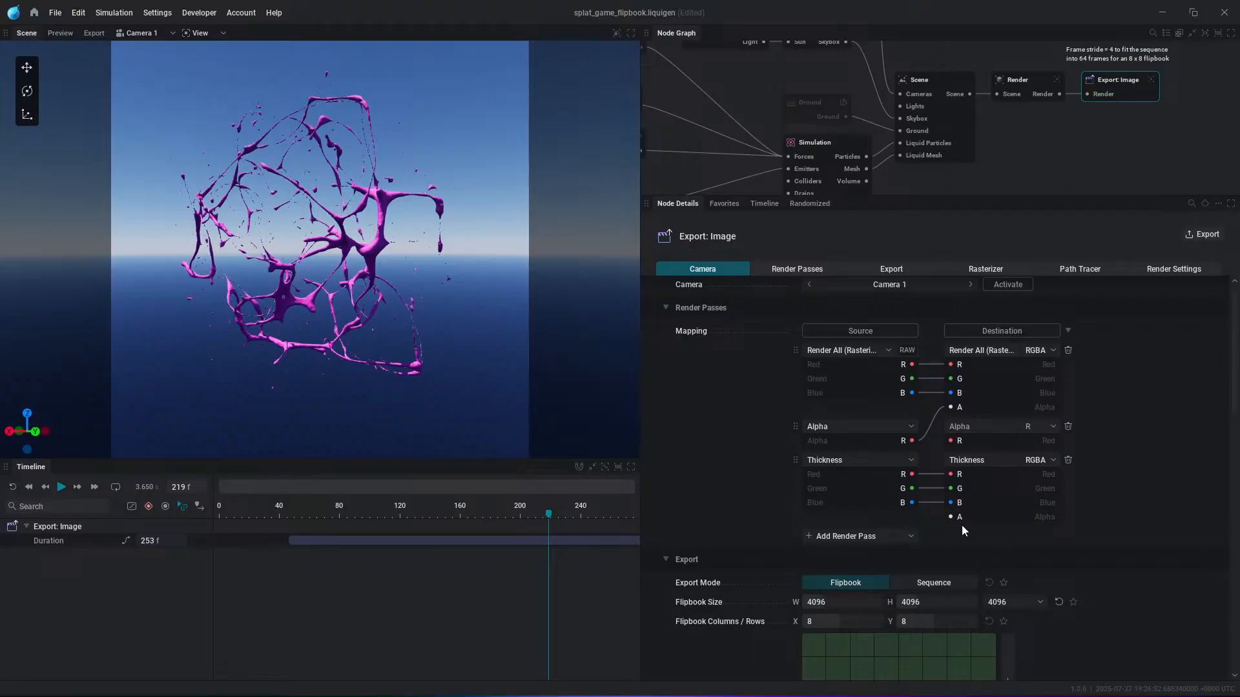
pyautogui.click(1033, 510)
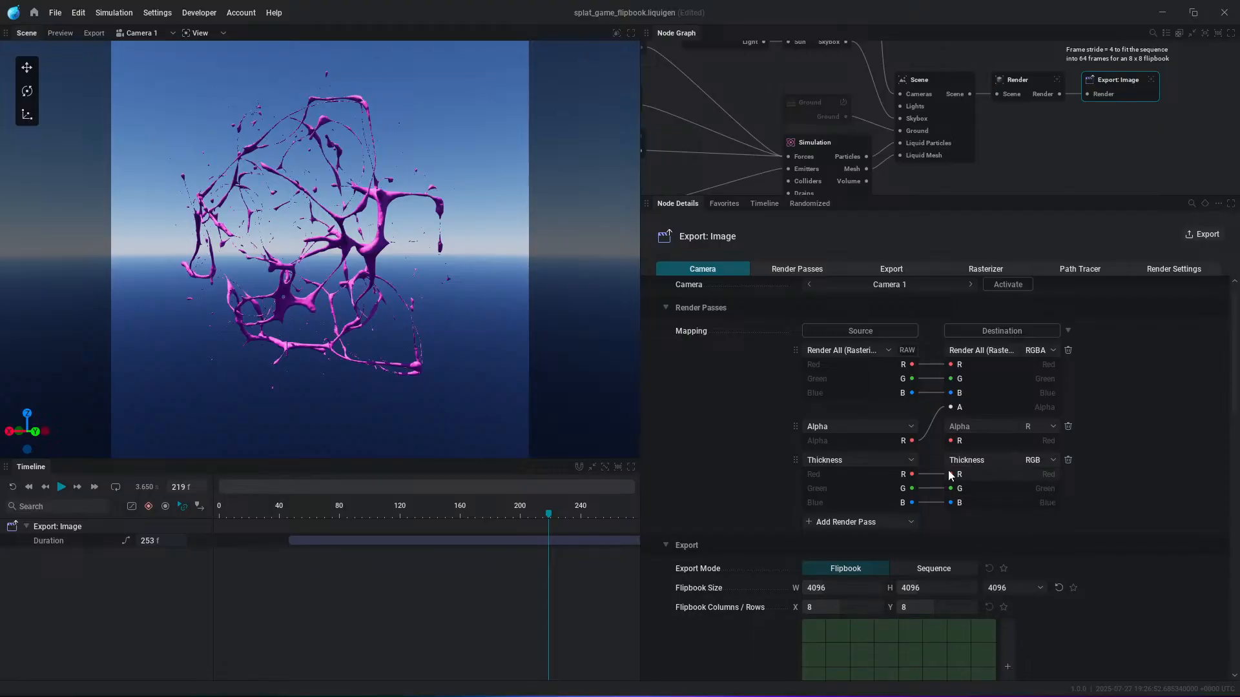
# Step: Add a Depth render pass below the Thickness pass in the mapping
pyautogui.scroll(-1, 899, 371)
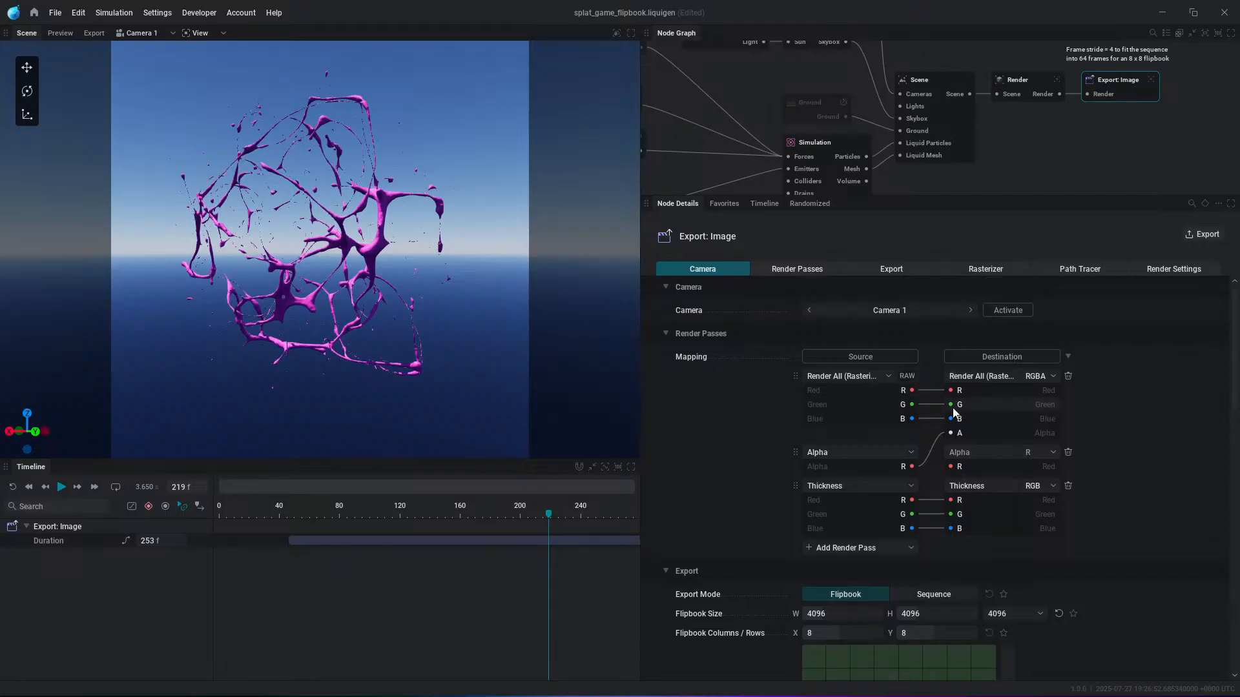
pyautogui.click(863, 508)
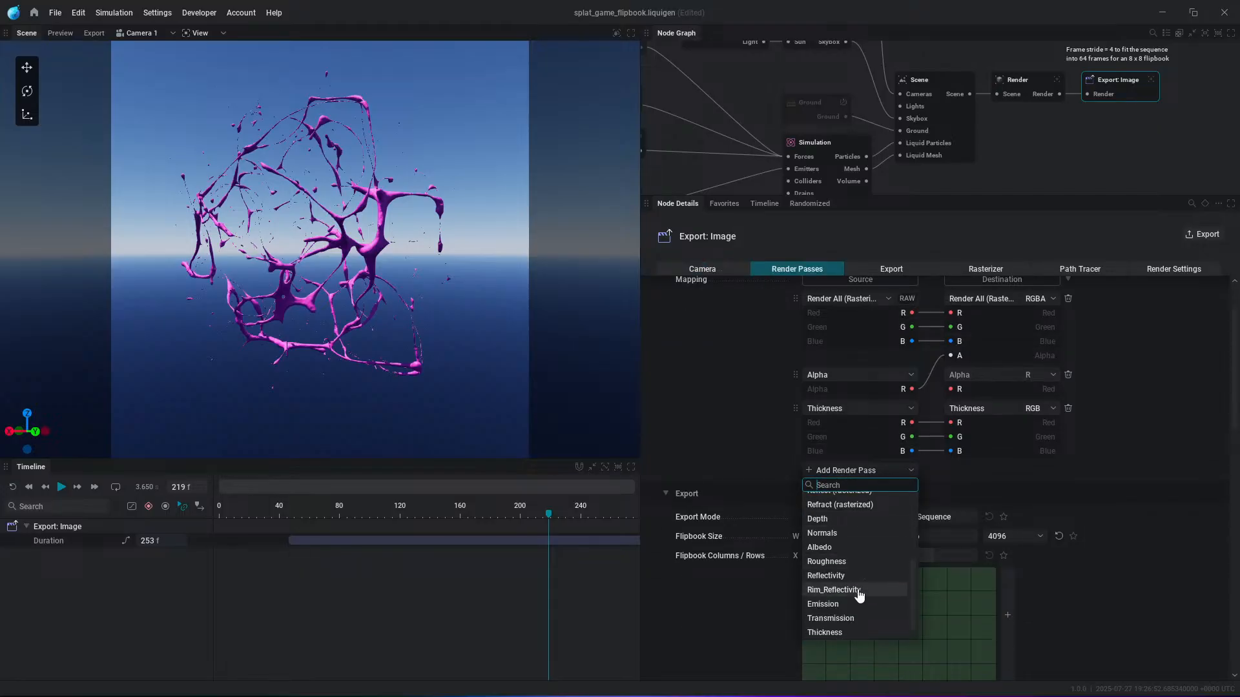
pyautogui.scroll(-3, 851, 594)
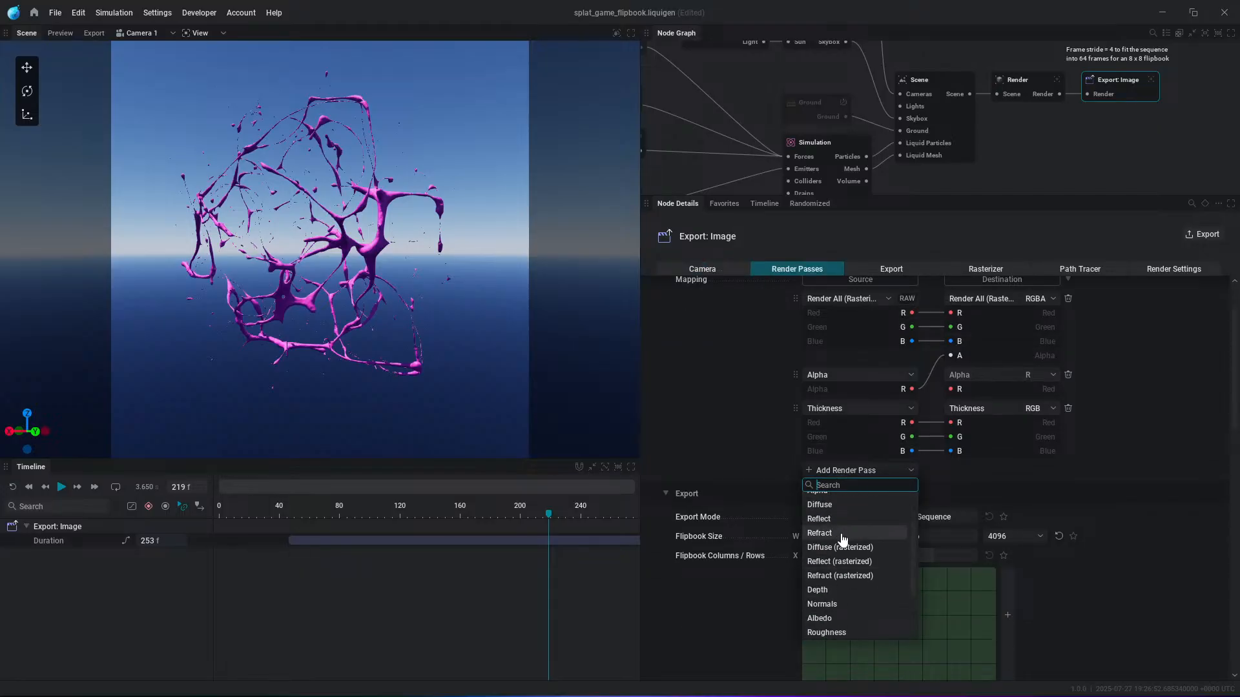
pyautogui.click(840, 542)
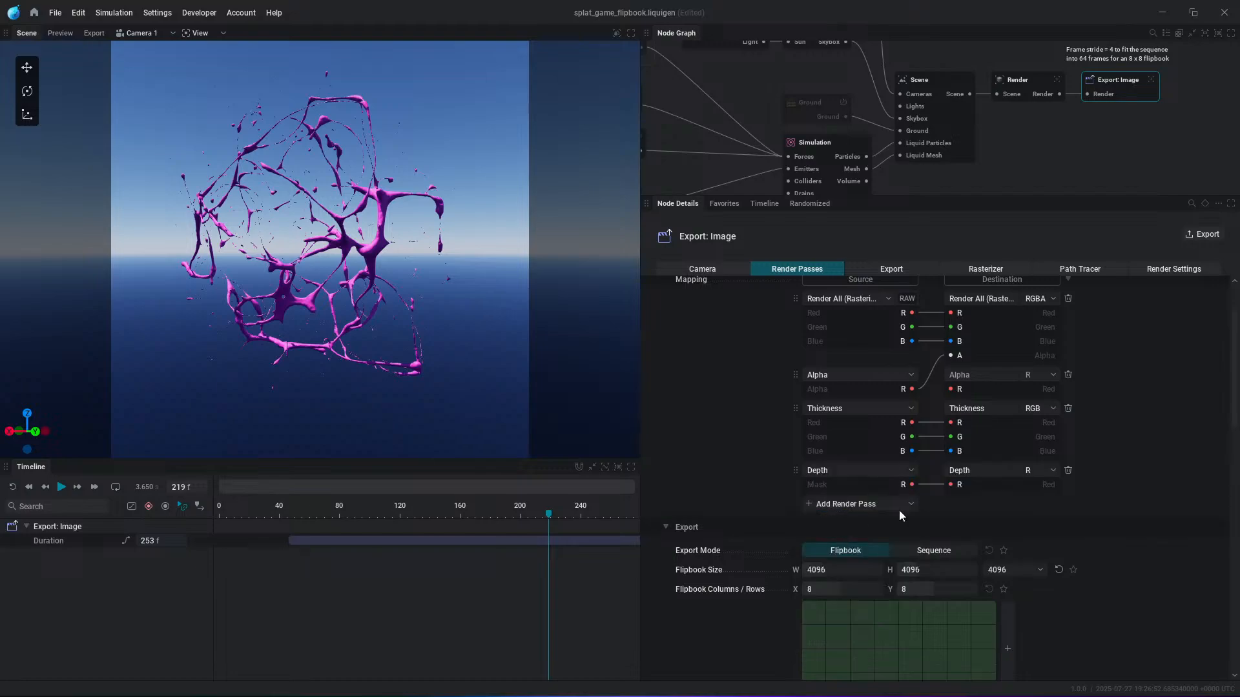
# Step: Examine the flipbook size, grid and frame range settings, and run the simulation from the start to frame 47
pyautogui.scroll(-2, 911, 550)
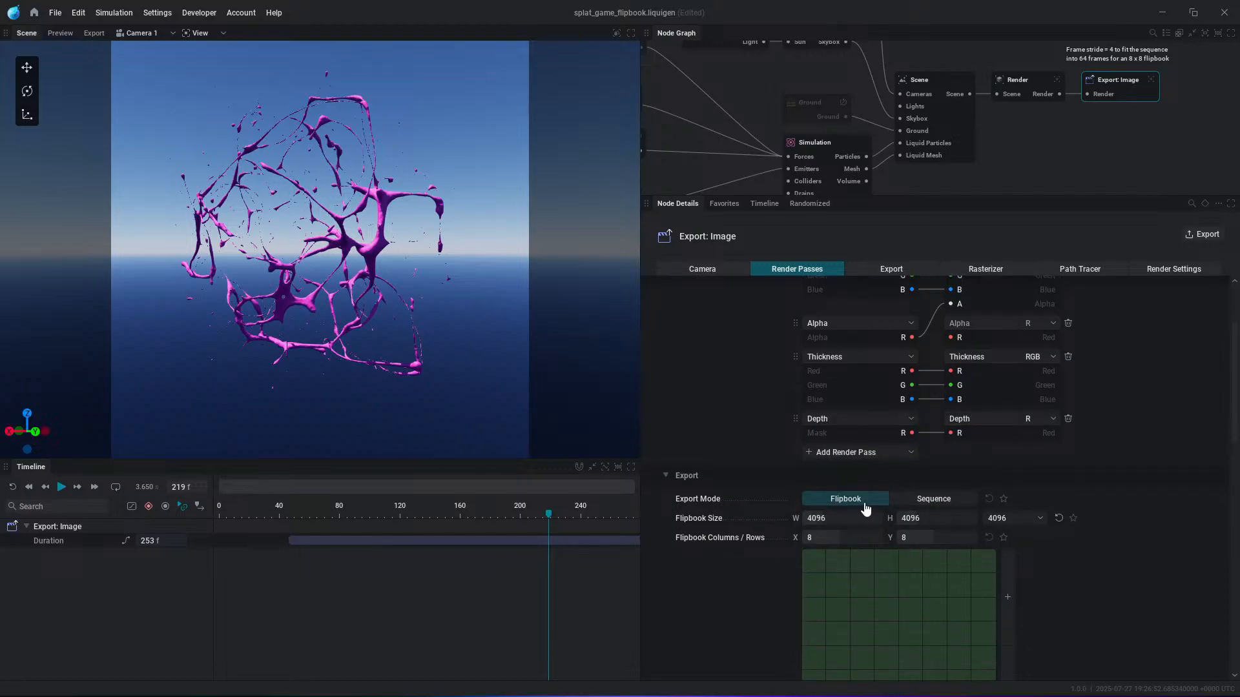
pyautogui.scroll(-2, 866, 508)
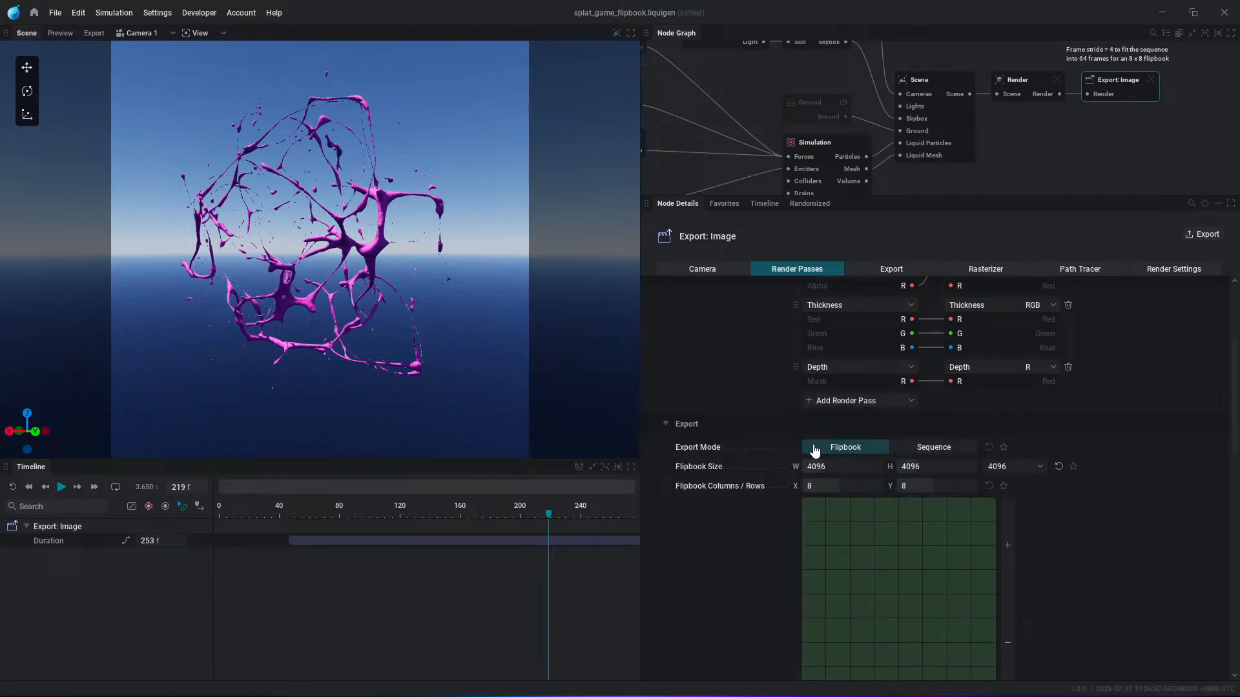
pyautogui.scroll(-1, 808, 512)
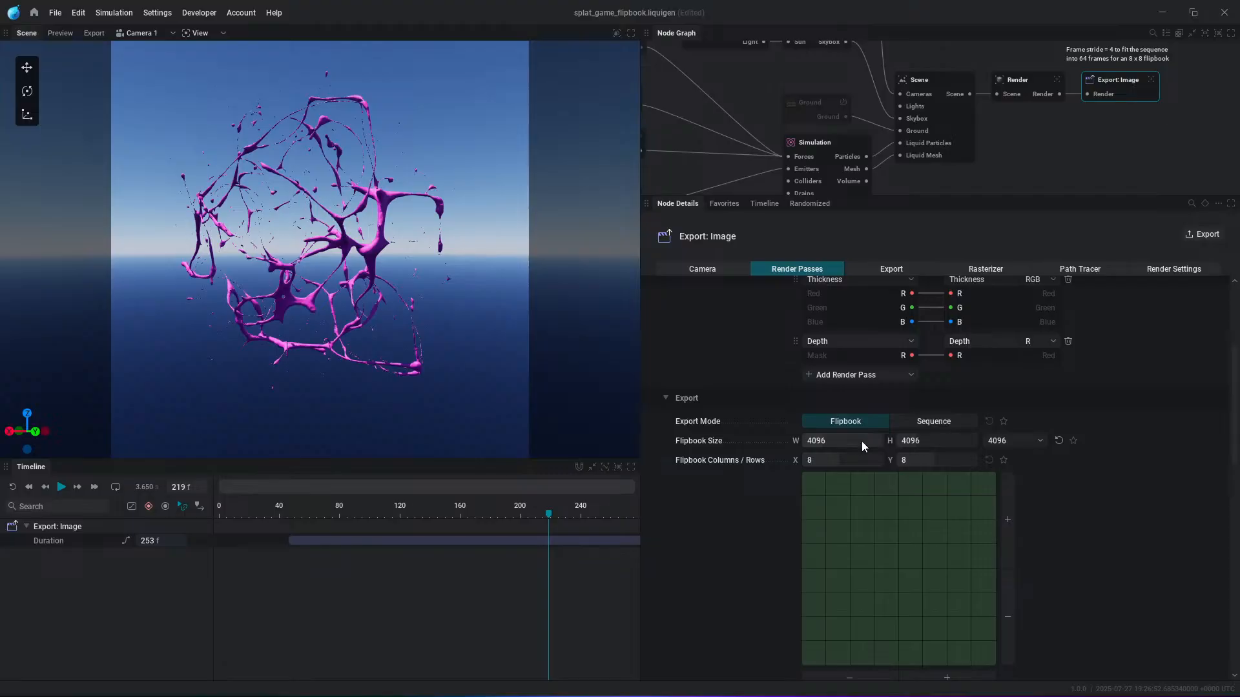
pyautogui.scroll(-1, 819, 471)
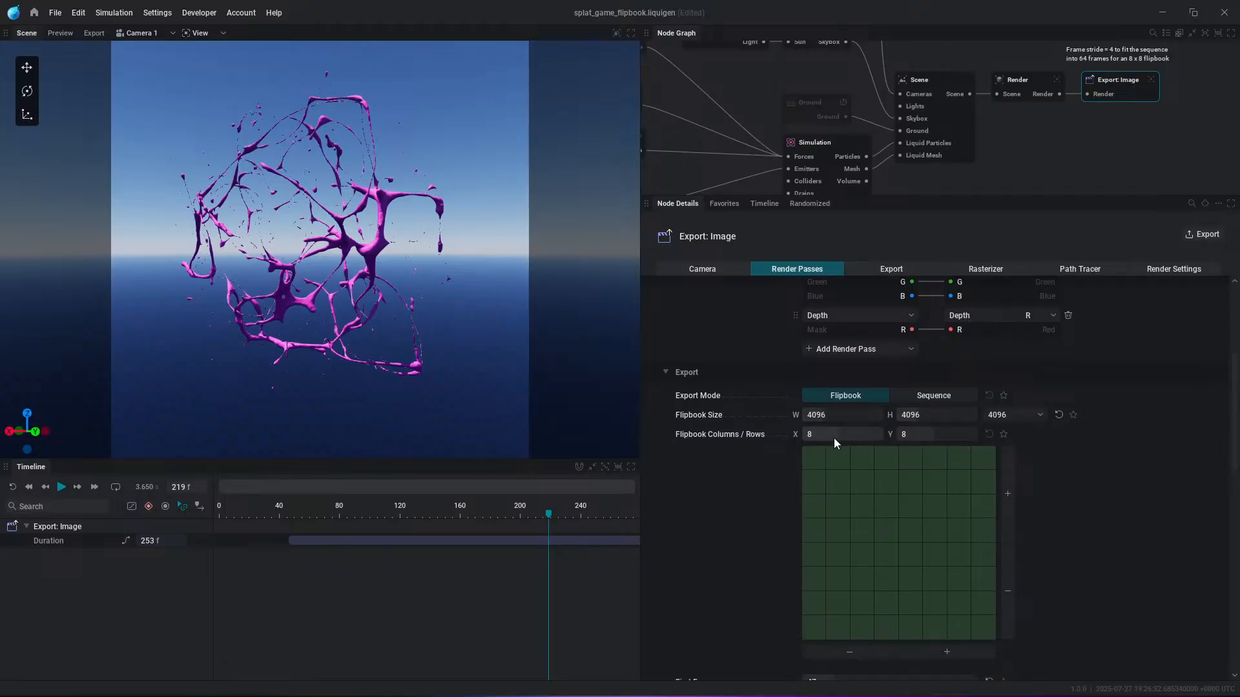
pyautogui.scroll(-3, 879, 530)
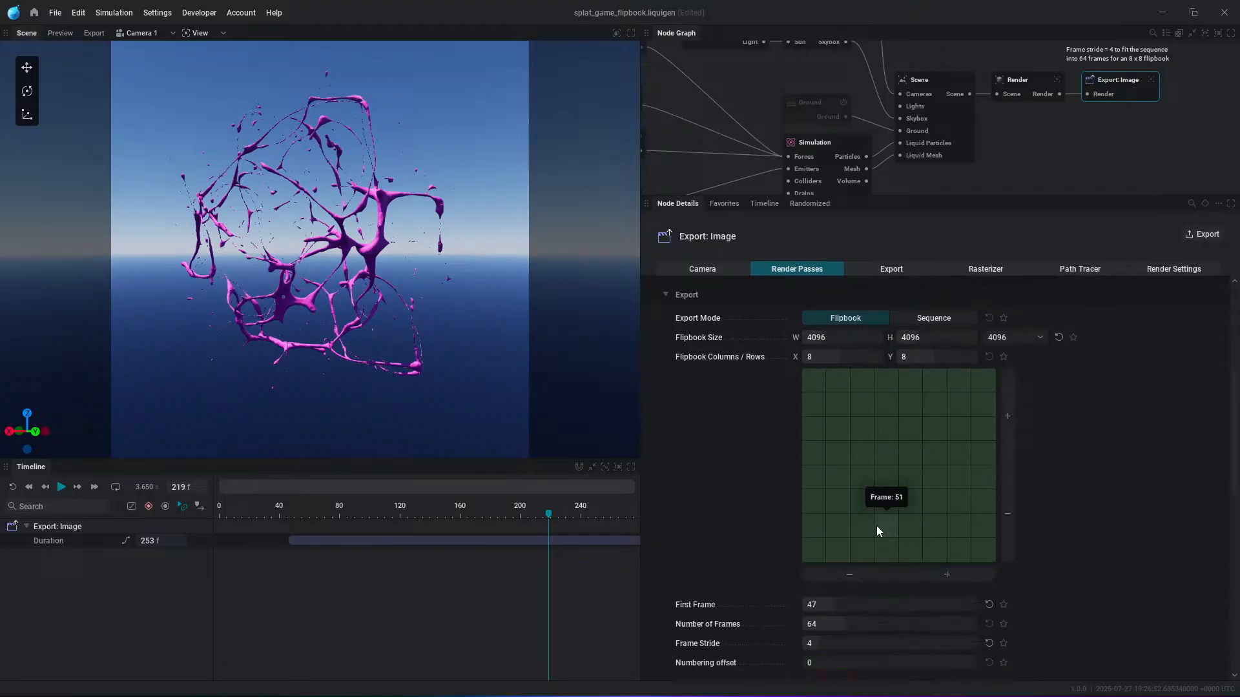
pyautogui.press('r')
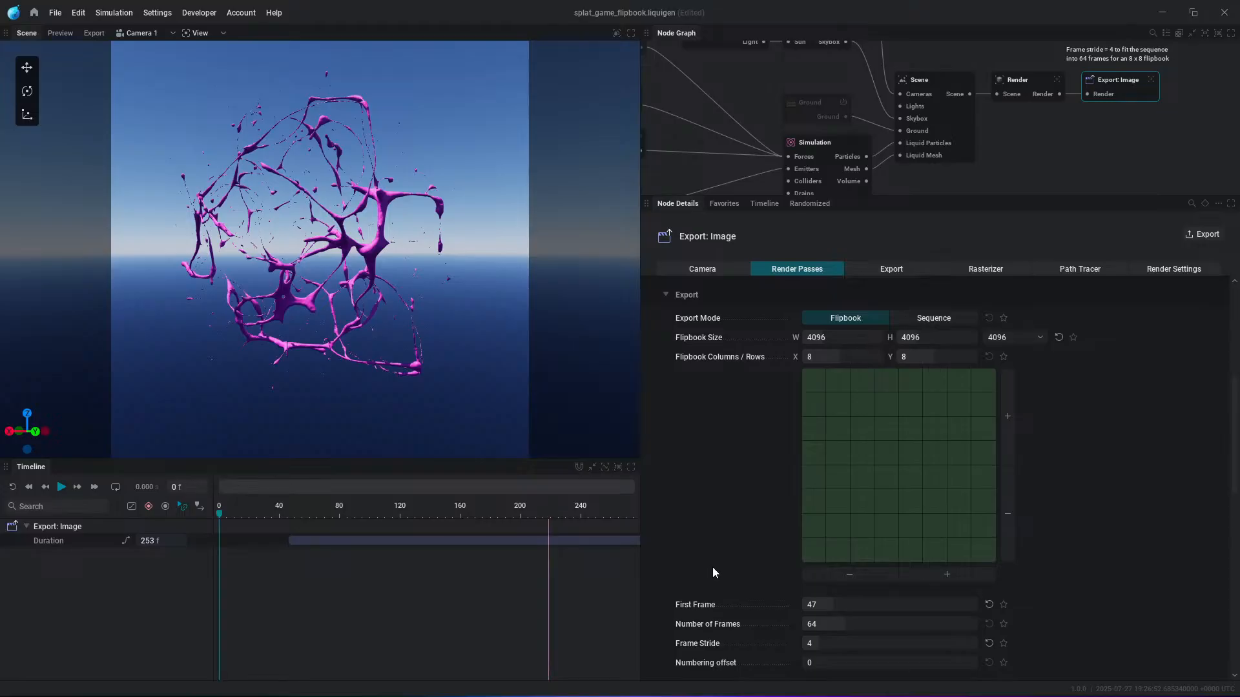
pyautogui.press('r')
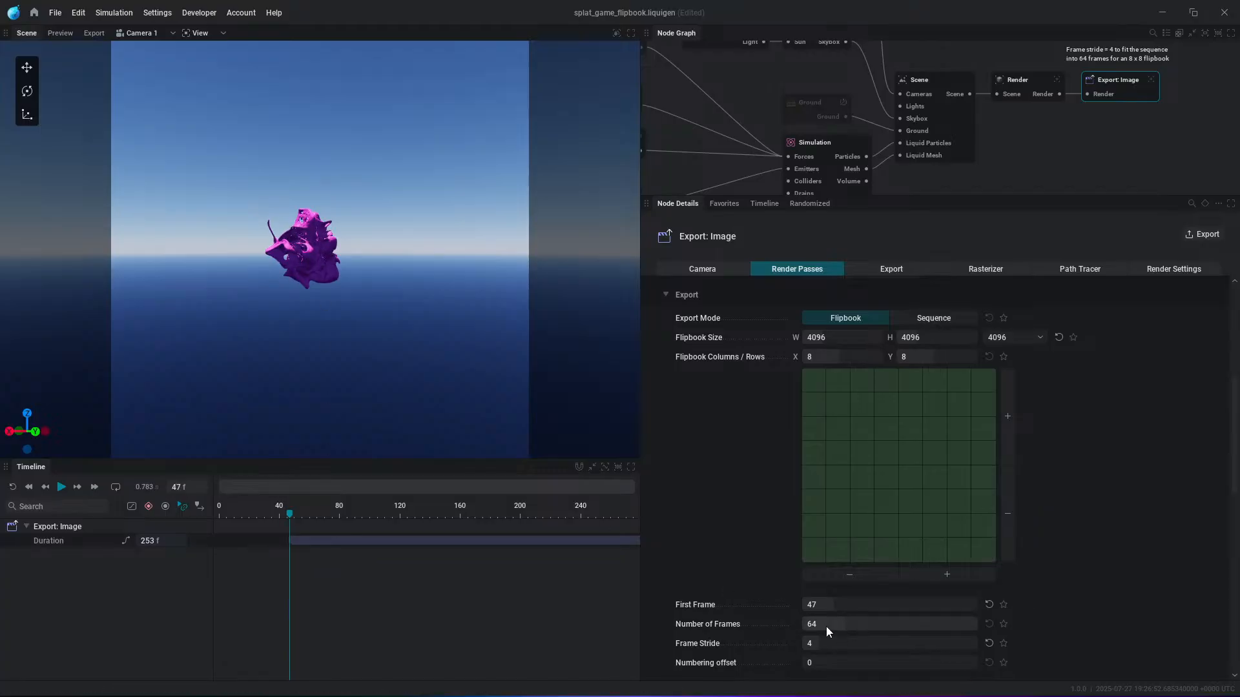
# Step: Play the simulation from frame 47 through the end of the export range and pause it after it restarts
pyautogui.scroll(-1, 833, 642)
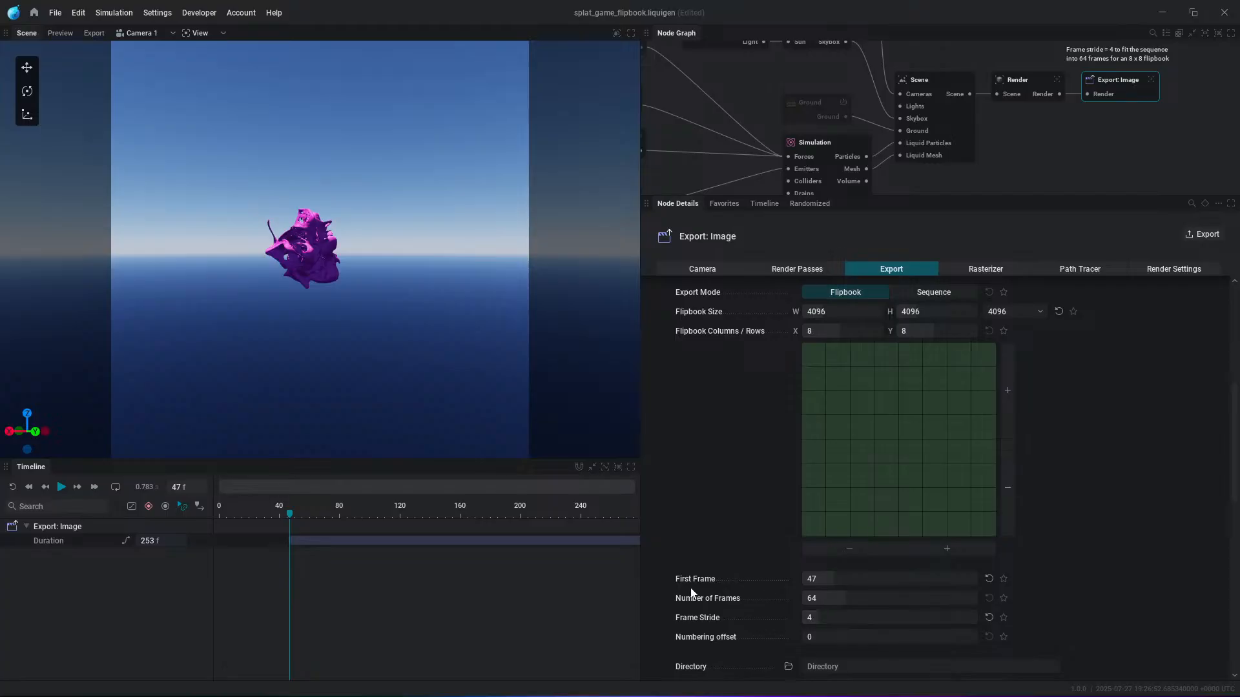
pyautogui.press('space')
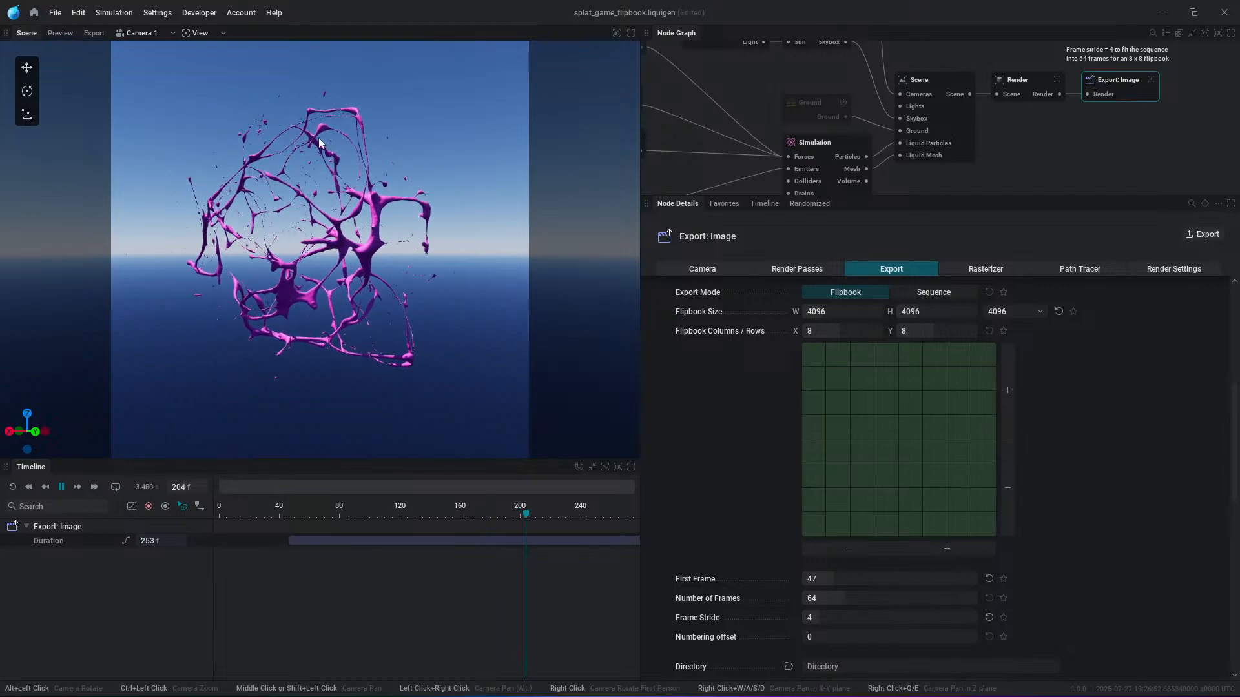
pyautogui.press('space')
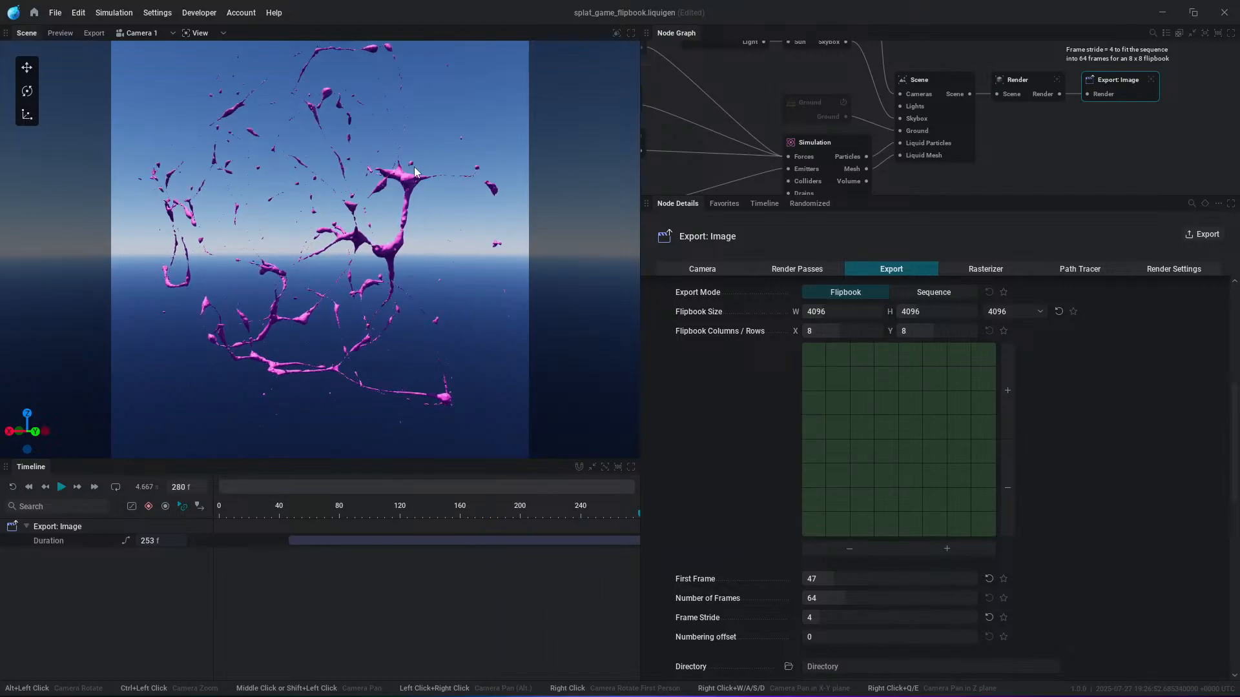
pyautogui.press('space')
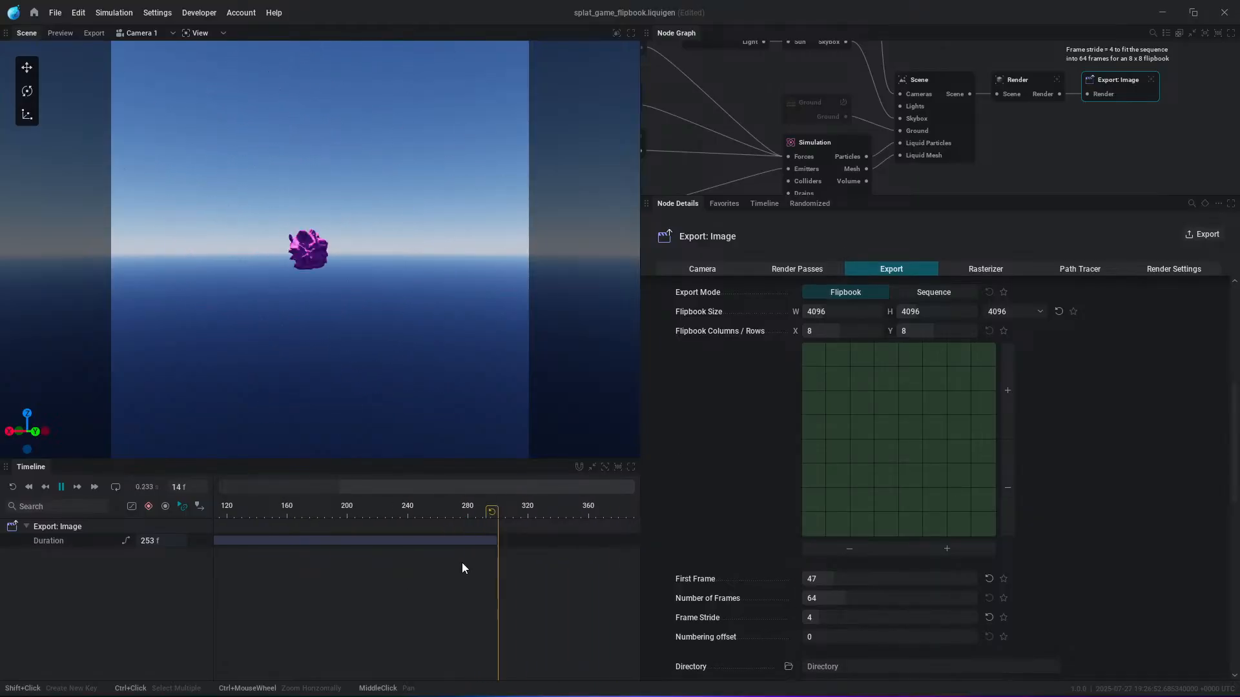
pyautogui.press('space')
# Step: Set the export directory to D:/StreamBuilds and export the flipbook images
pyautogui.scroll(-1, 1104, 520)
pyautogui.scroll(-1, 1106, 520)
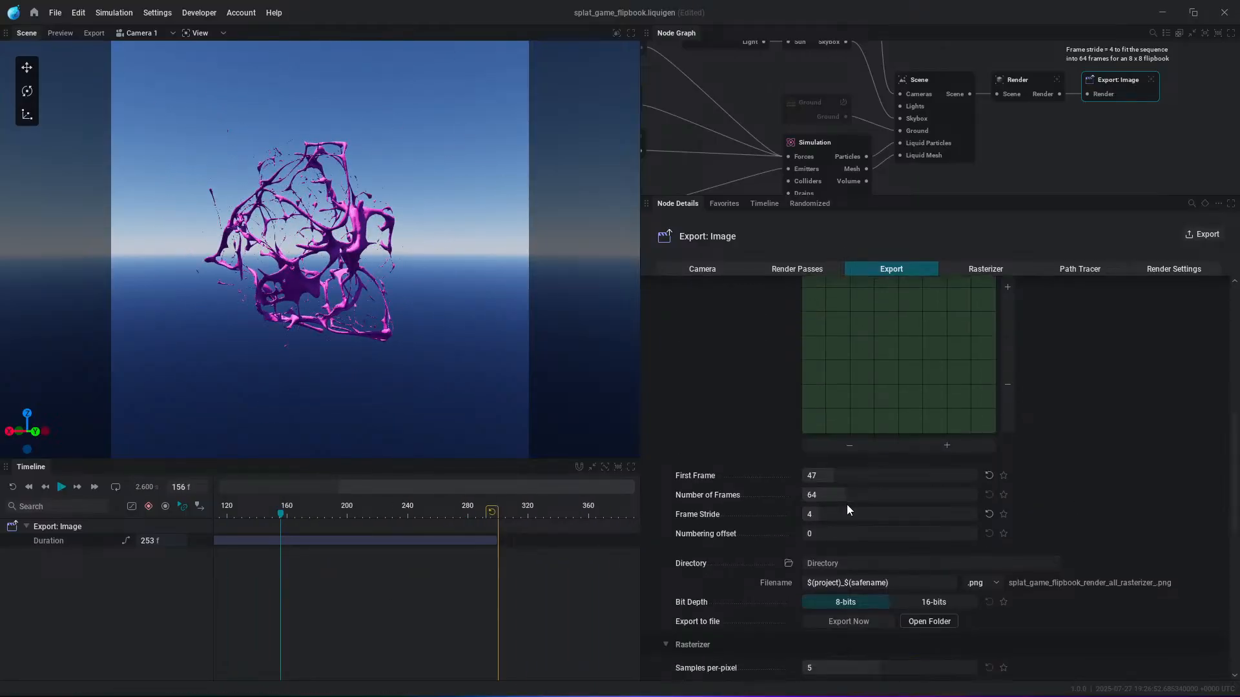
pyautogui.click(788, 564)
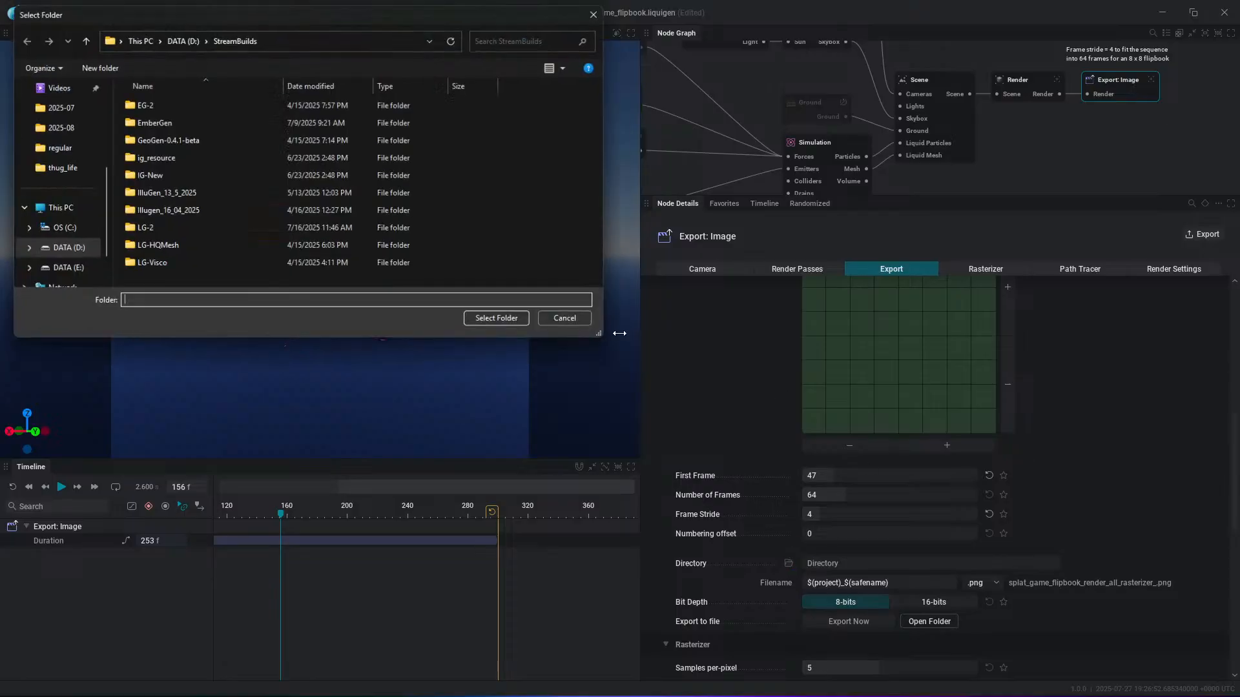
pyautogui.click(492, 323)
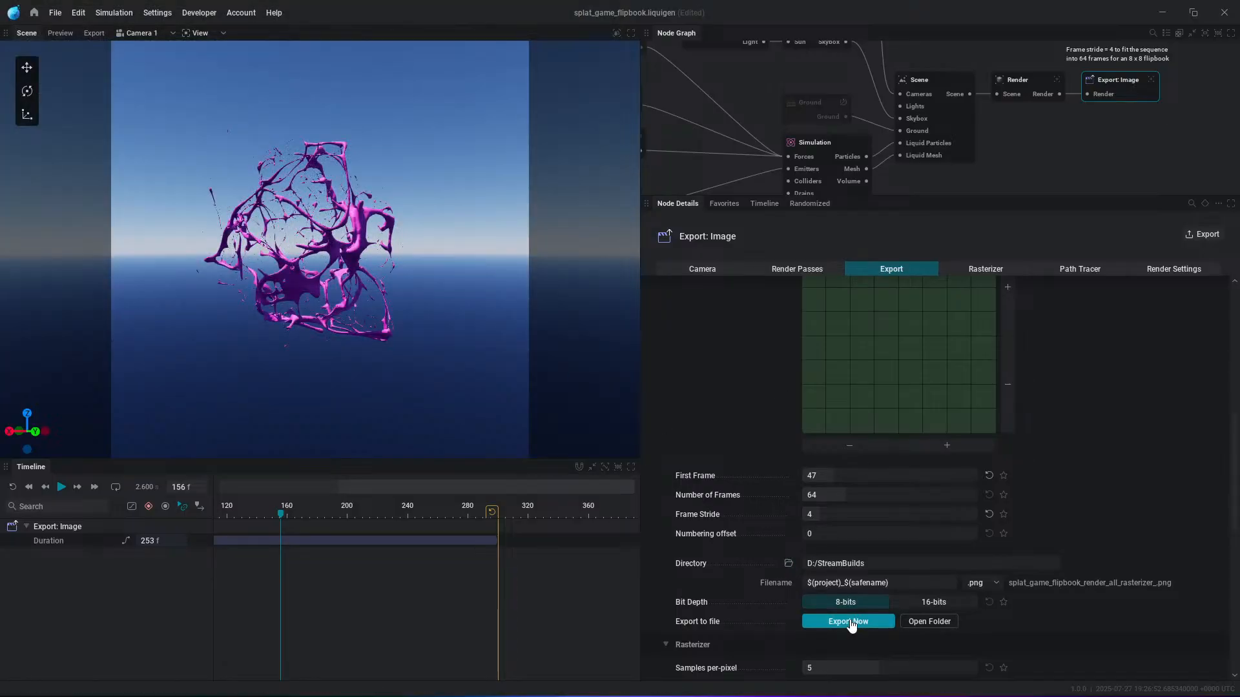
pyautogui.click(850, 622)
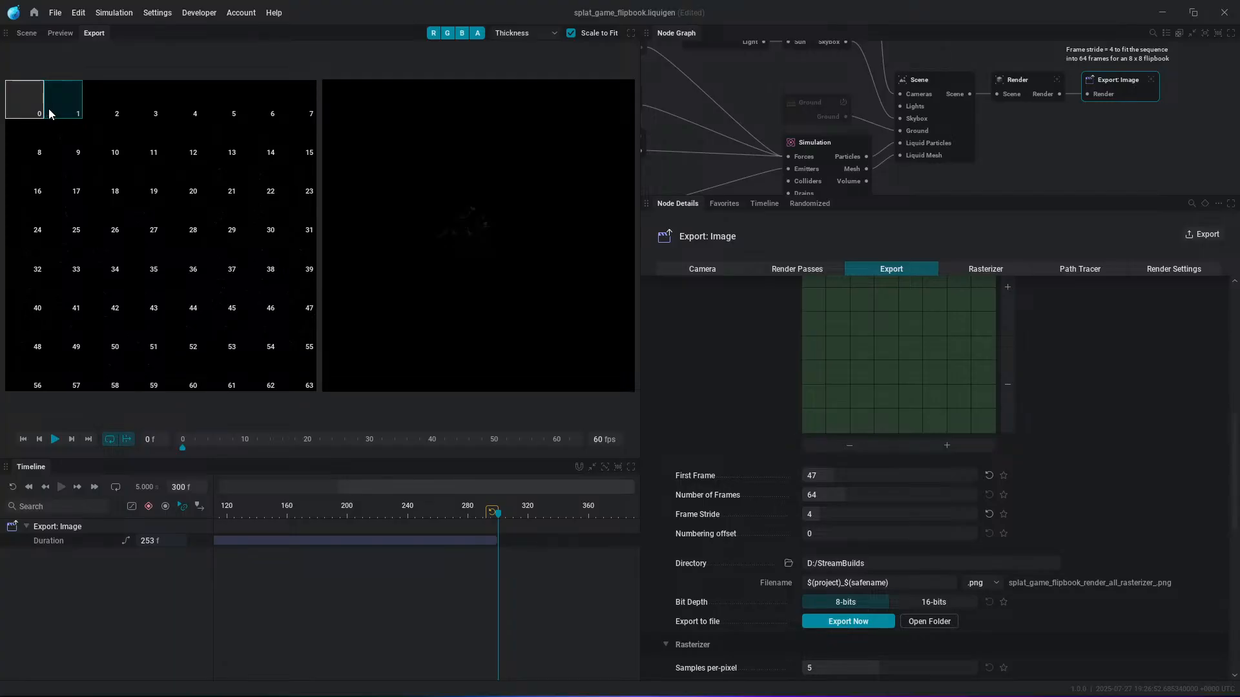
# Step: Play back the exported flipbook in the Thickness pass and in the Depth pass, pausing after each
pyautogui.press('space')
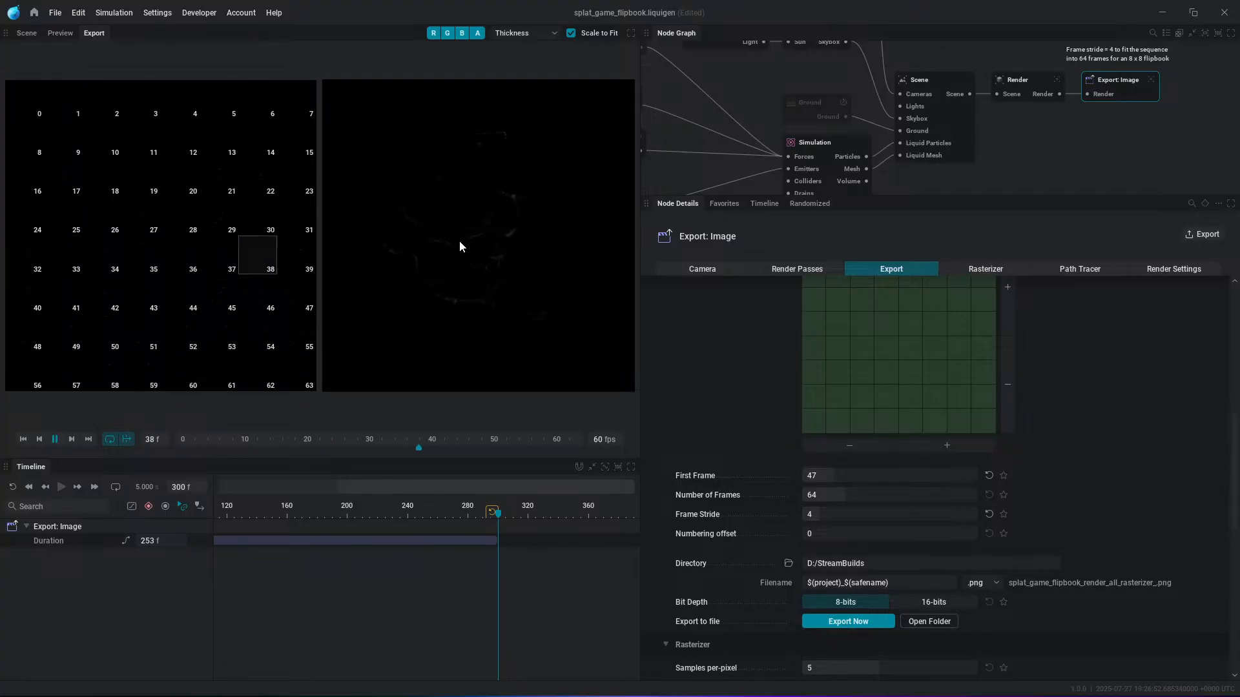
pyautogui.press('space')
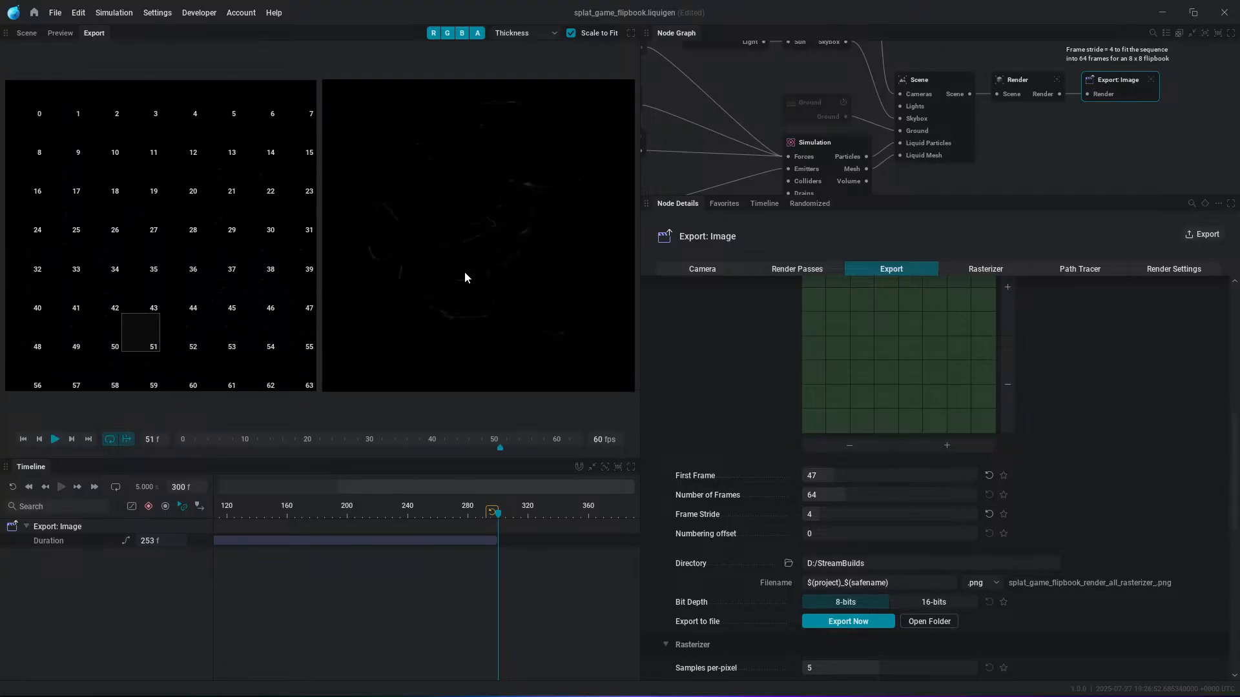
pyautogui.click(515, 39)
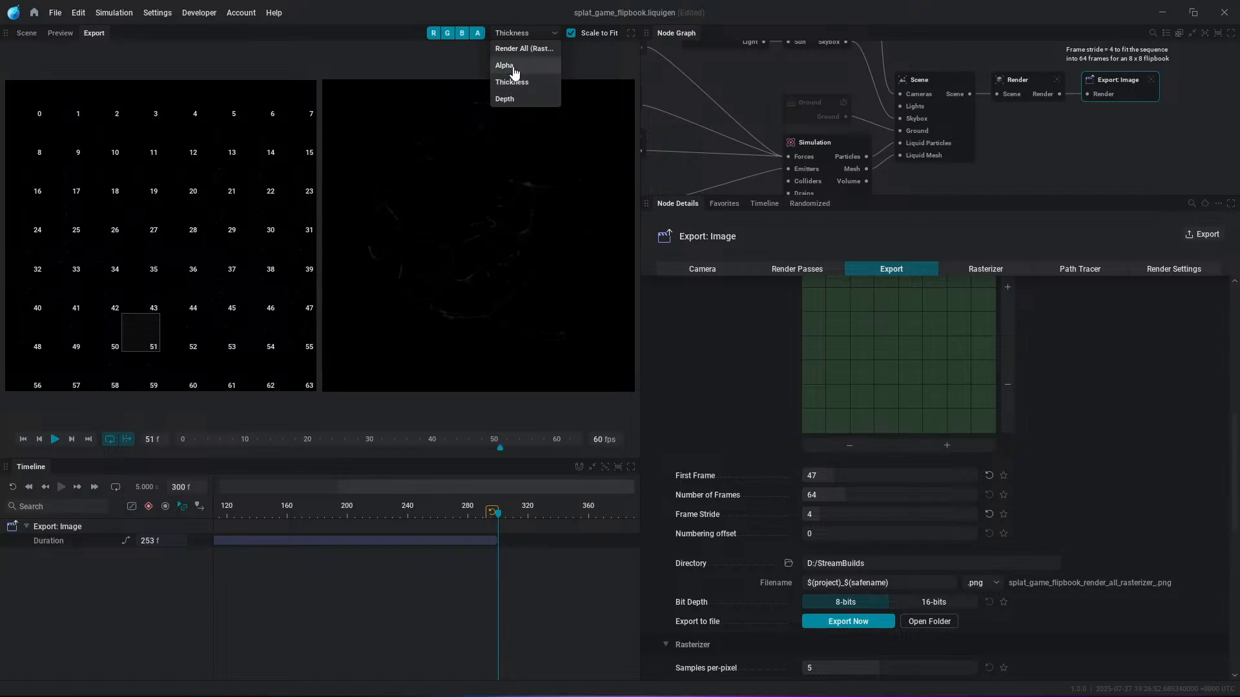
pyautogui.click(509, 95)
pyautogui.click(515, 33)
pyautogui.click(515, 102)
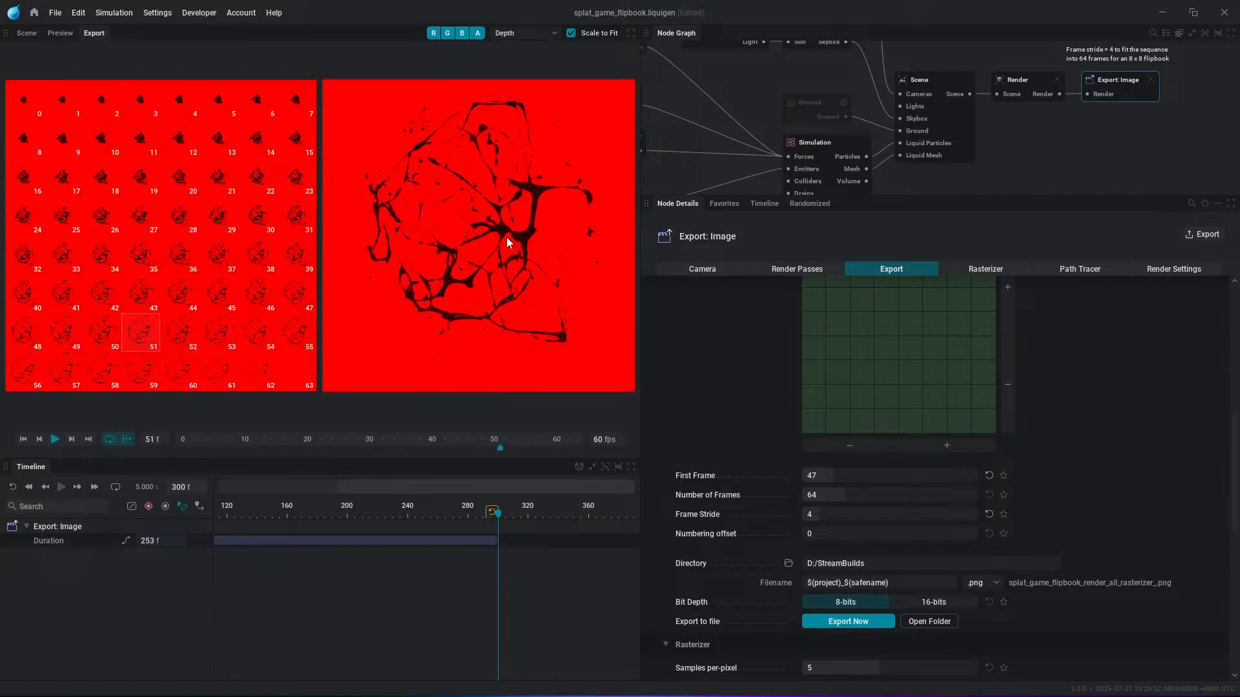
pyautogui.press('space')
pyautogui.press('space')
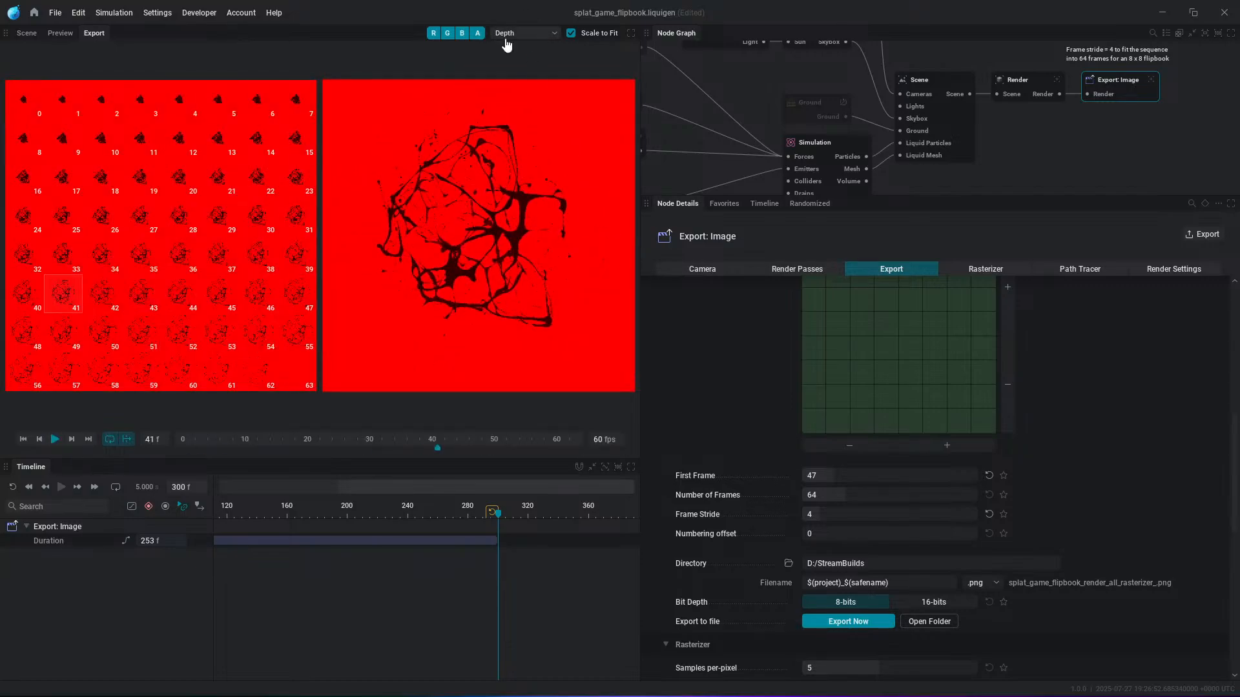
# Step: View only the red channel of the exported flipbook's Depth pass
pyautogui.click(505, 38)
pyautogui.click(459, 223)
pyautogui.click(433, 34)
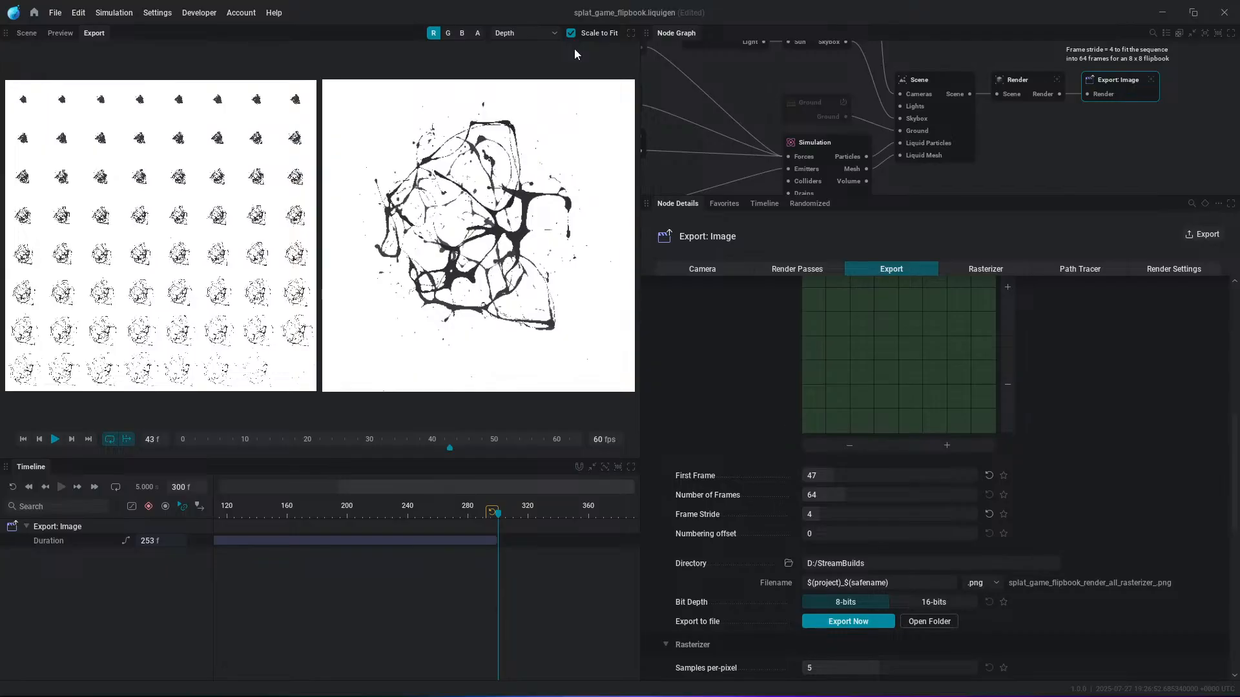
# Step: Show the simulation statistics over the scene view and open the Simulation node's resource limits
pyautogui.click(27, 34)
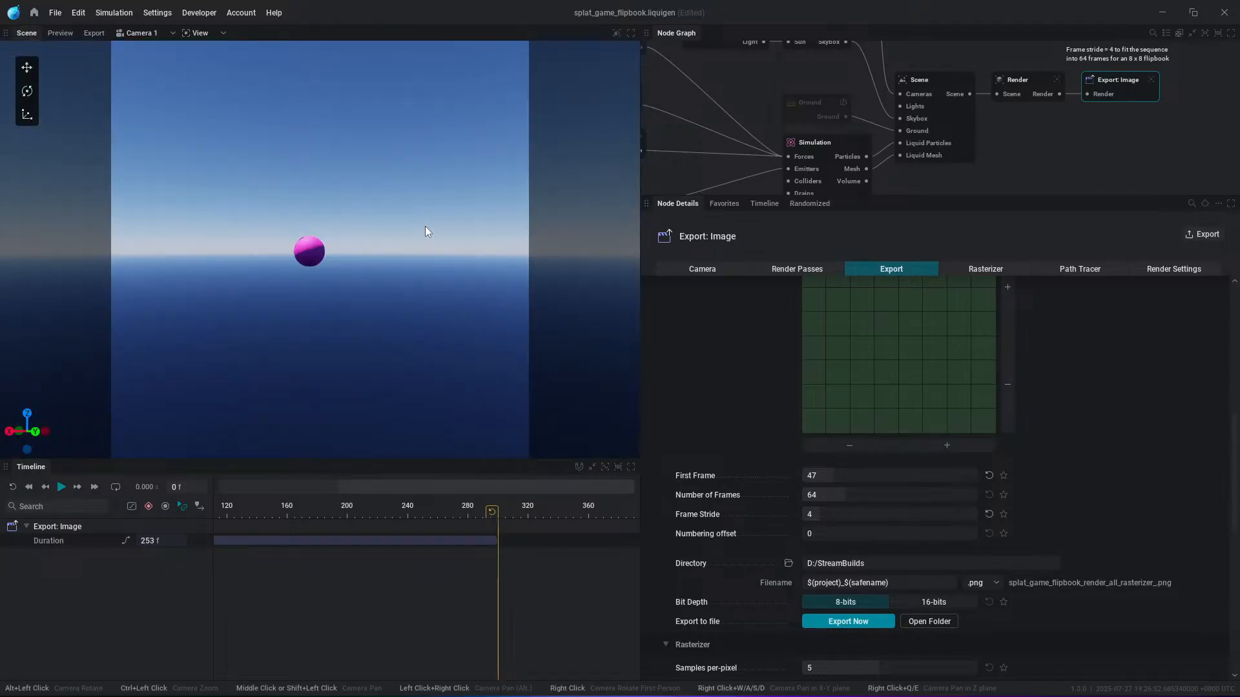
pyautogui.press('i')
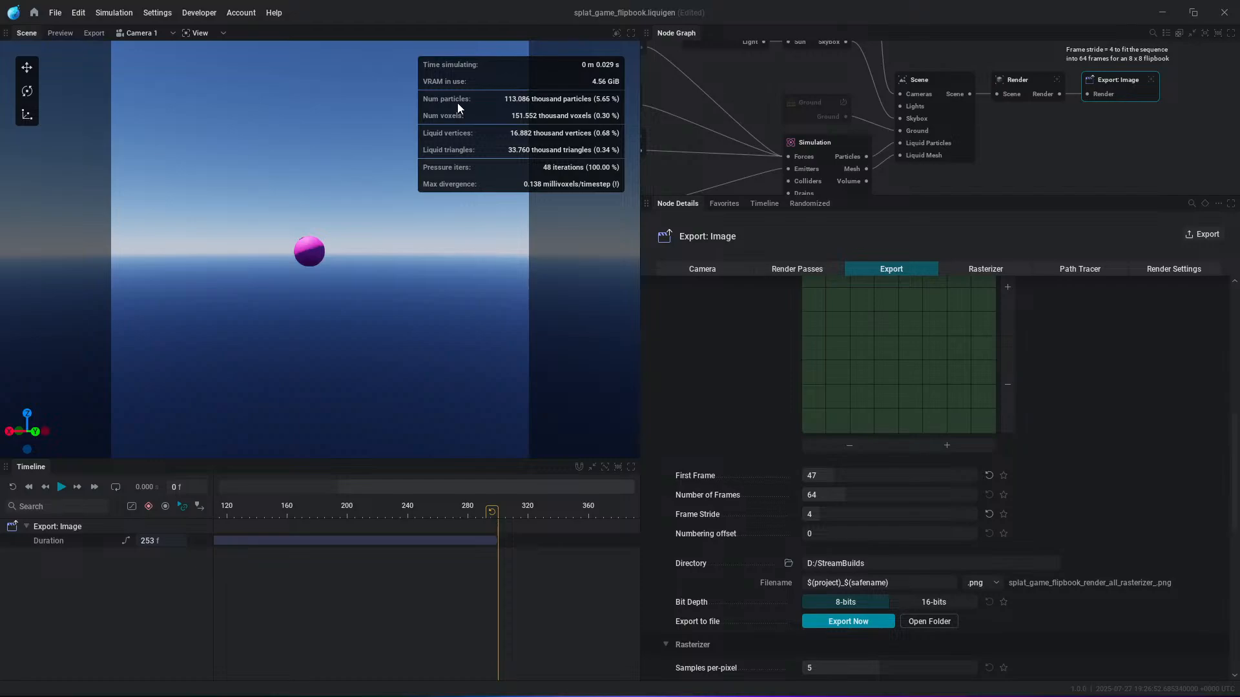
pyautogui.click(844, 142)
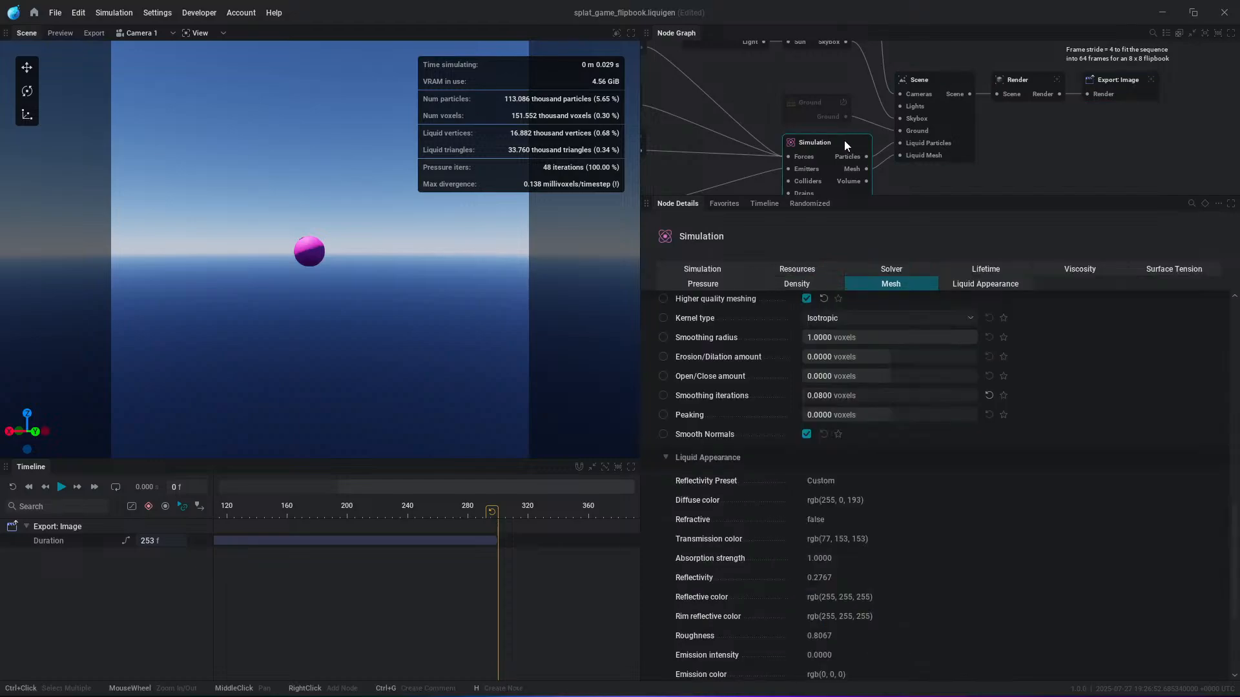
pyautogui.click(781, 268)
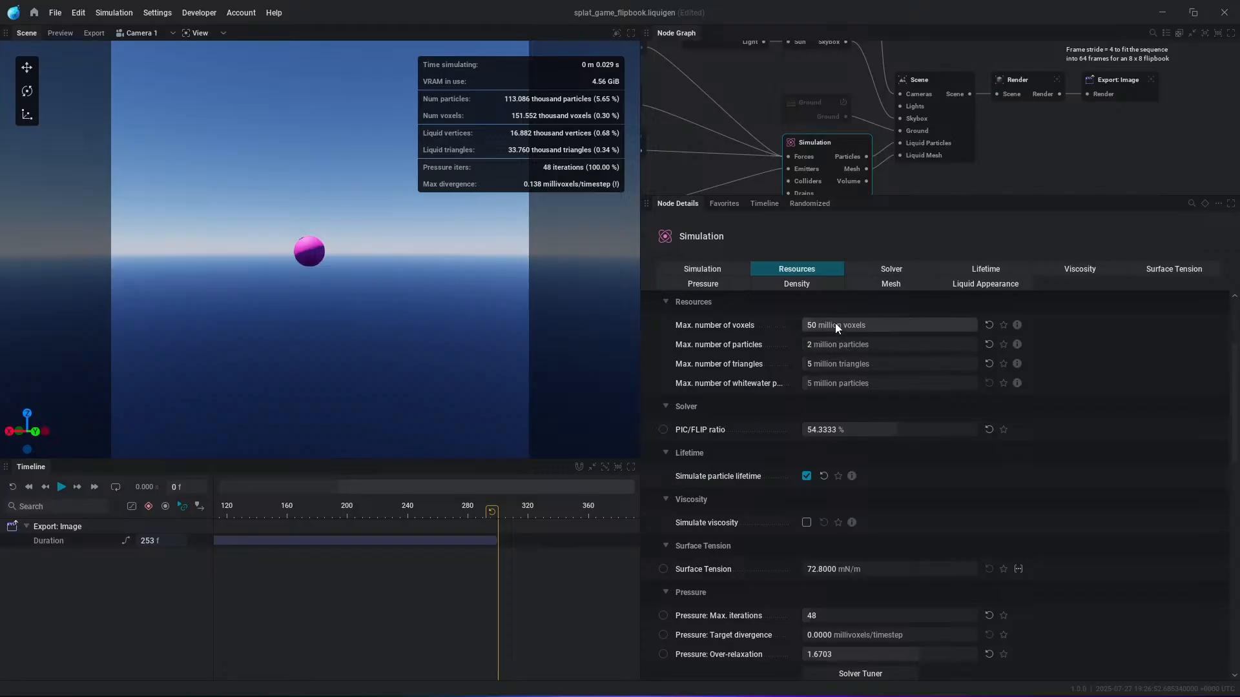
# Step: Run the simulation with a maximum of 8 million voxels, and raise the limit to 15 million voxels
pyautogui.moveTo(835, 324); pyautogui.dragTo(608, 284)
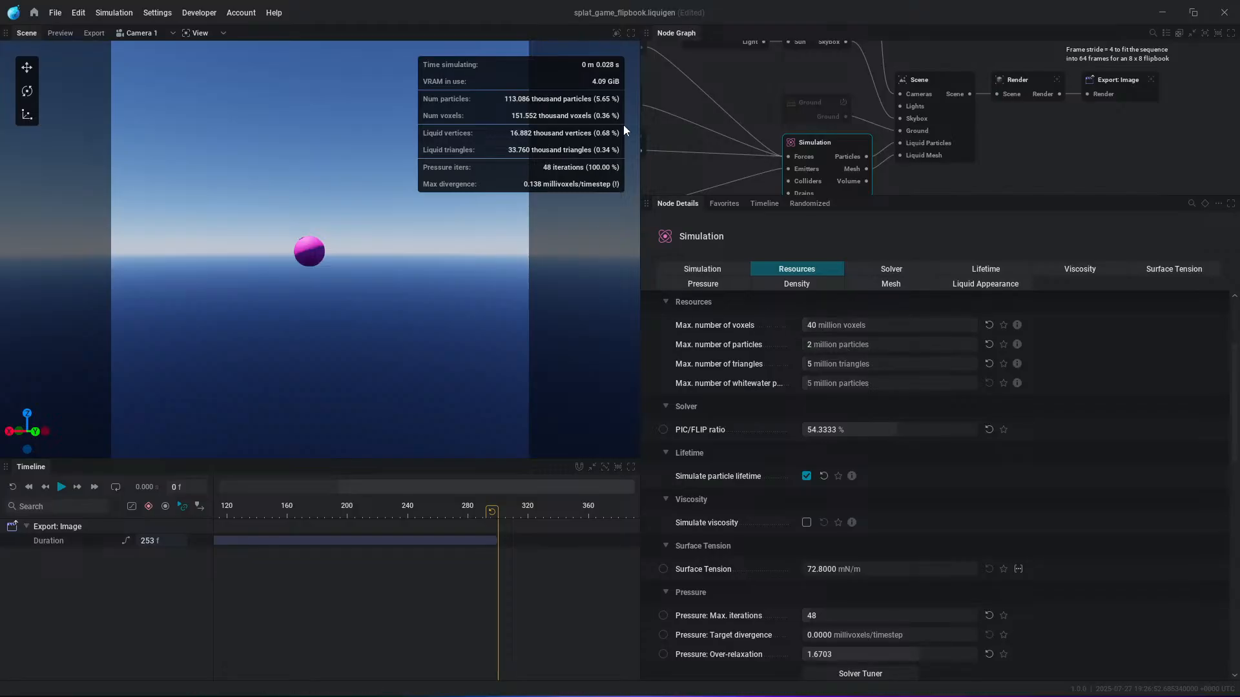
pyautogui.moveTo(825, 320)
pyautogui.mouseDown()
pyautogui.moveTo(645, 310)
pyautogui.moveTo(828, 323)
pyautogui.mouseUp()
pyautogui.press('space')
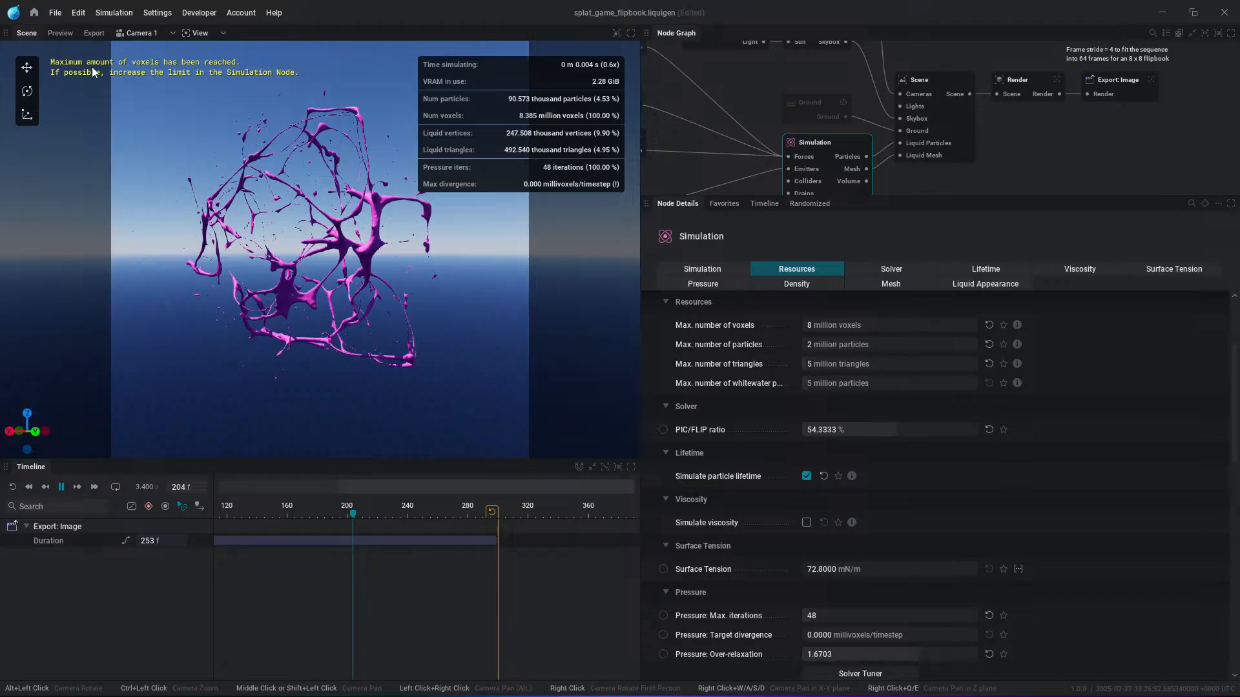
pyautogui.moveTo(826, 327); pyautogui.dragTo(835, 327)
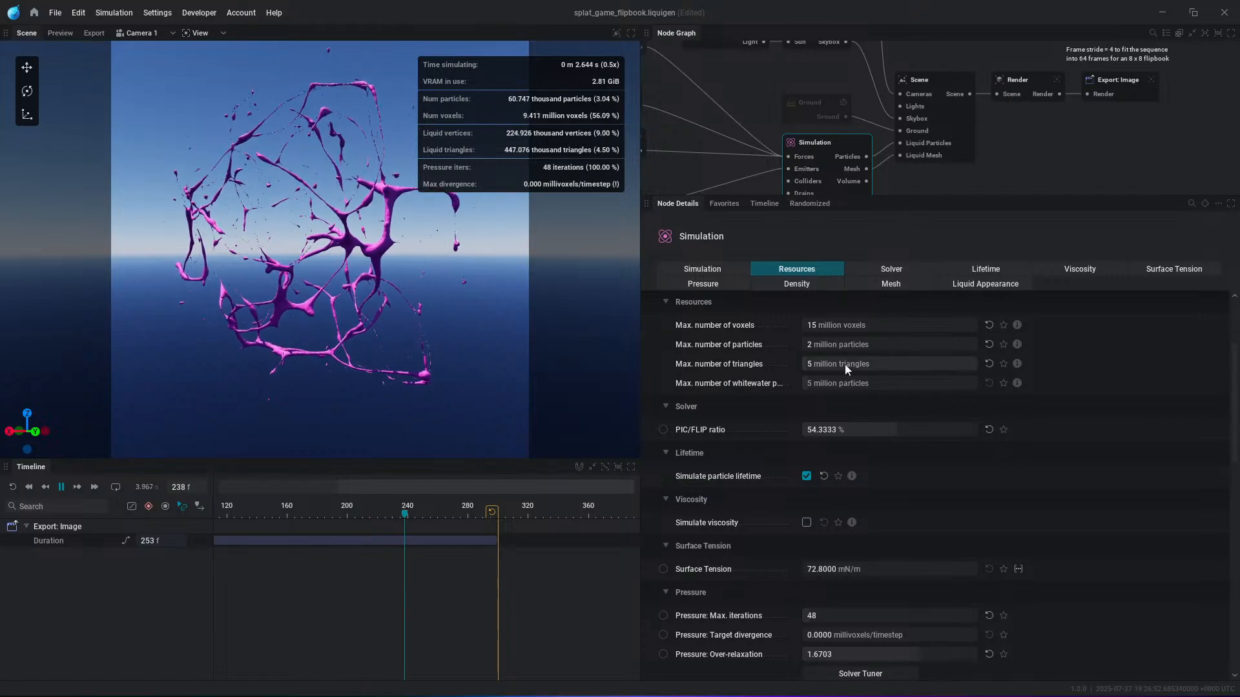
# Step: Return to the exported flipbook and view its Render All pass with all colour channels enabled
pyautogui.click(61, 33)
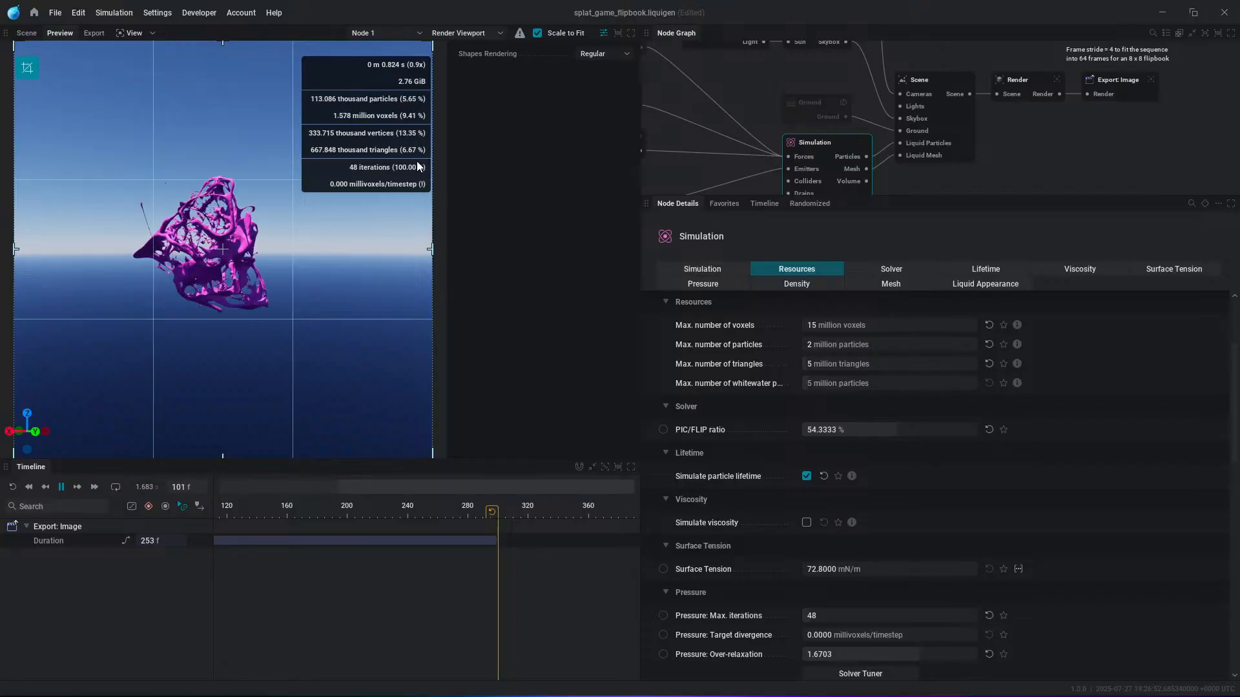
pyautogui.click(96, 33)
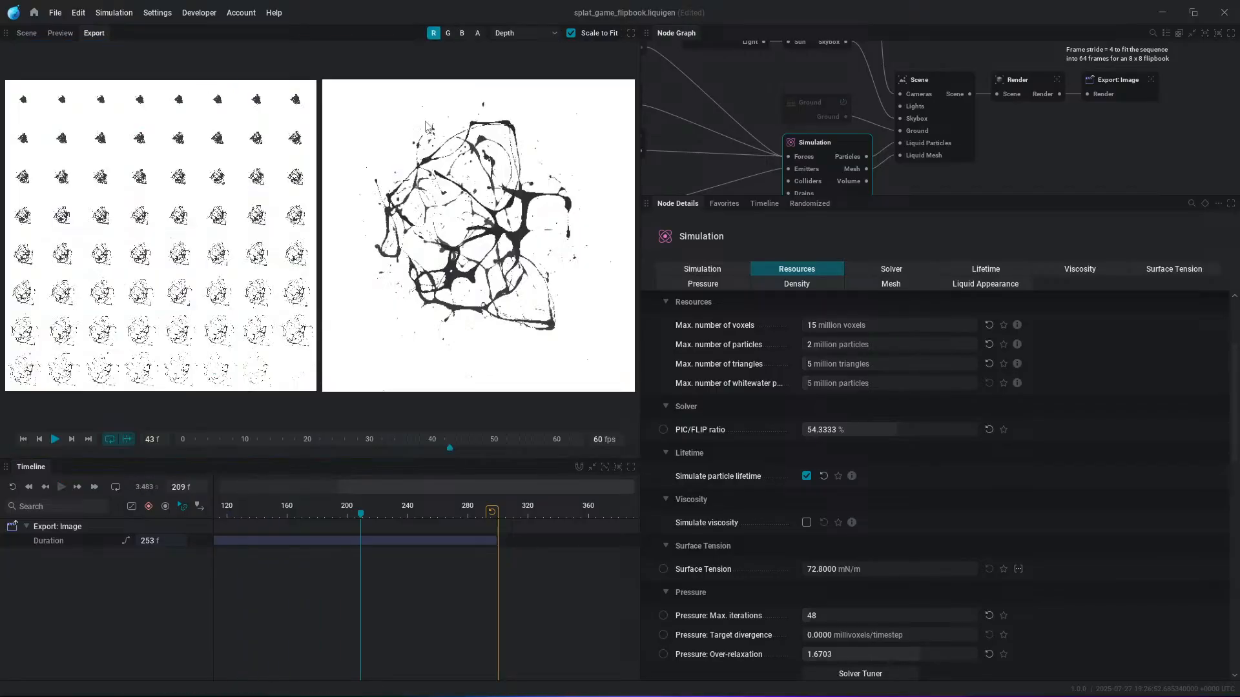
pyautogui.click(523, 37)
pyautogui.click(512, 52)
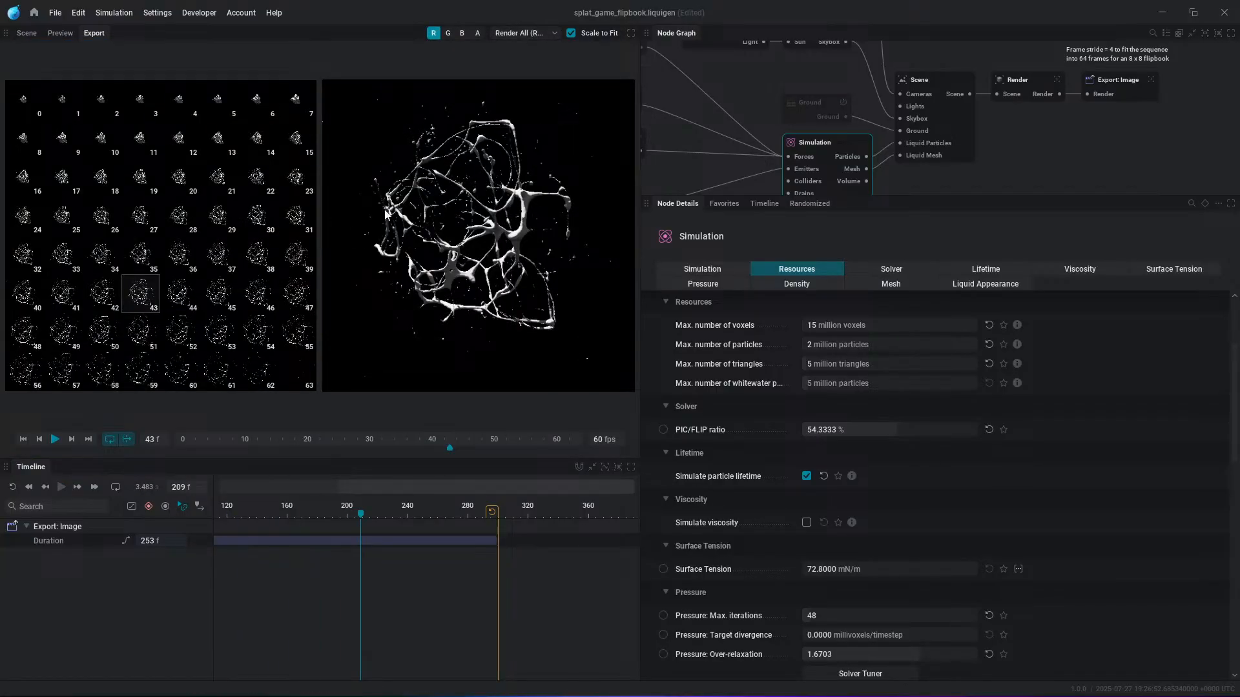
pyautogui.click(433, 33)
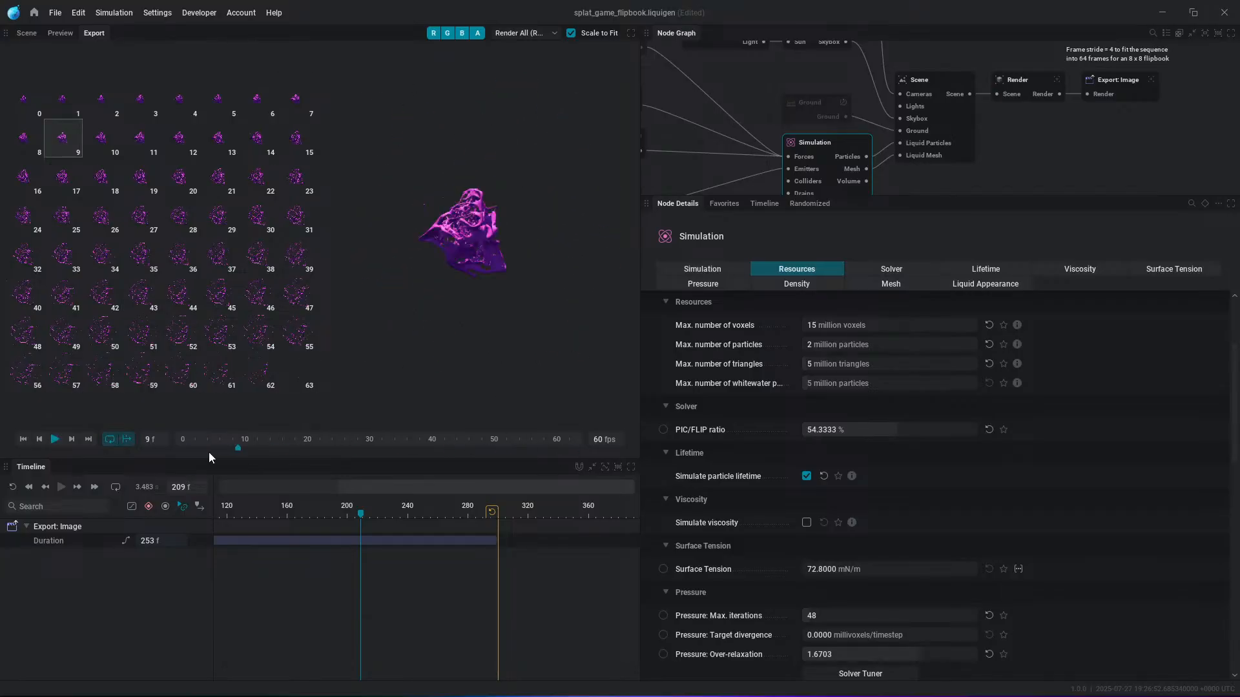
# Step: Set the exported flipbook's playback rate to 30 fps and isolate the alpha channel of the Render All pass
pyautogui.click(605, 439)
pyautogui.write('30')
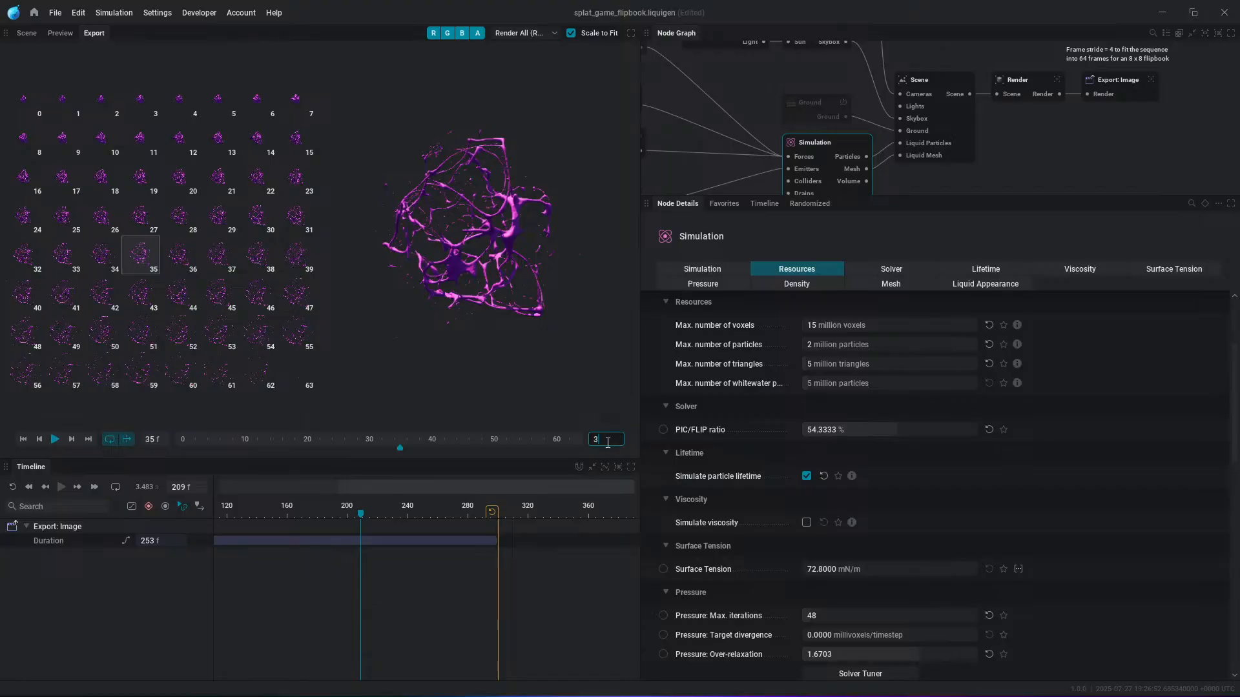
pyautogui.press('Return')
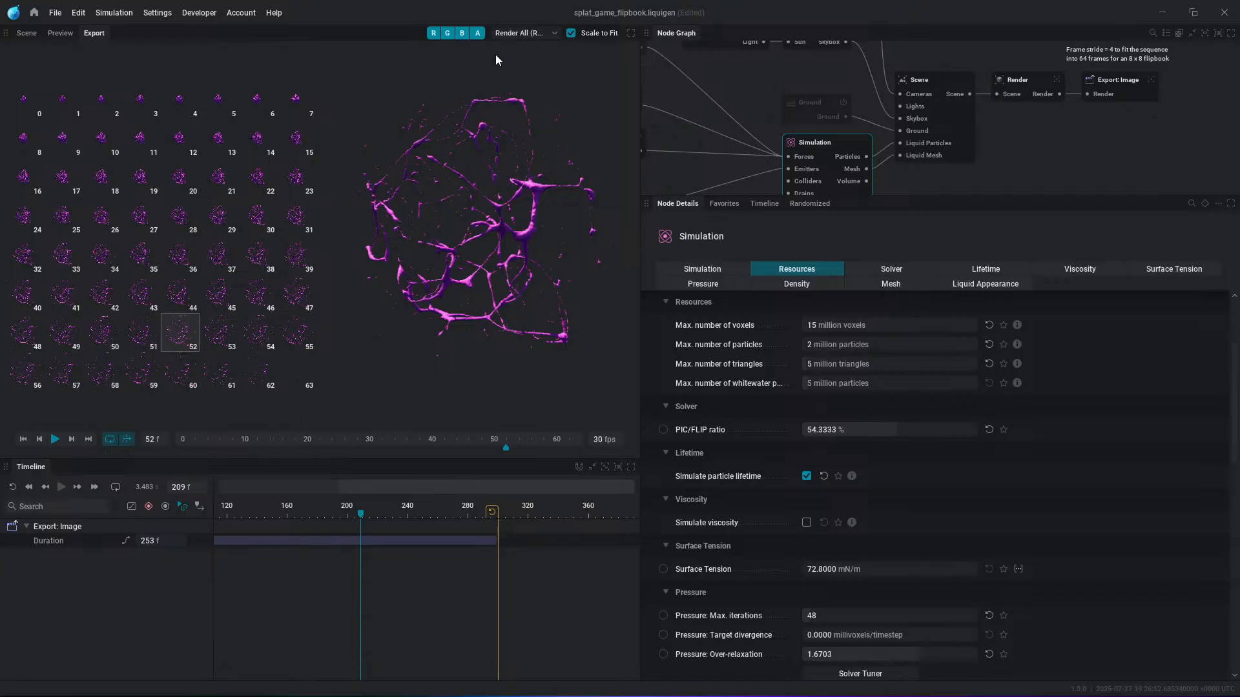
pyautogui.click(477, 36)
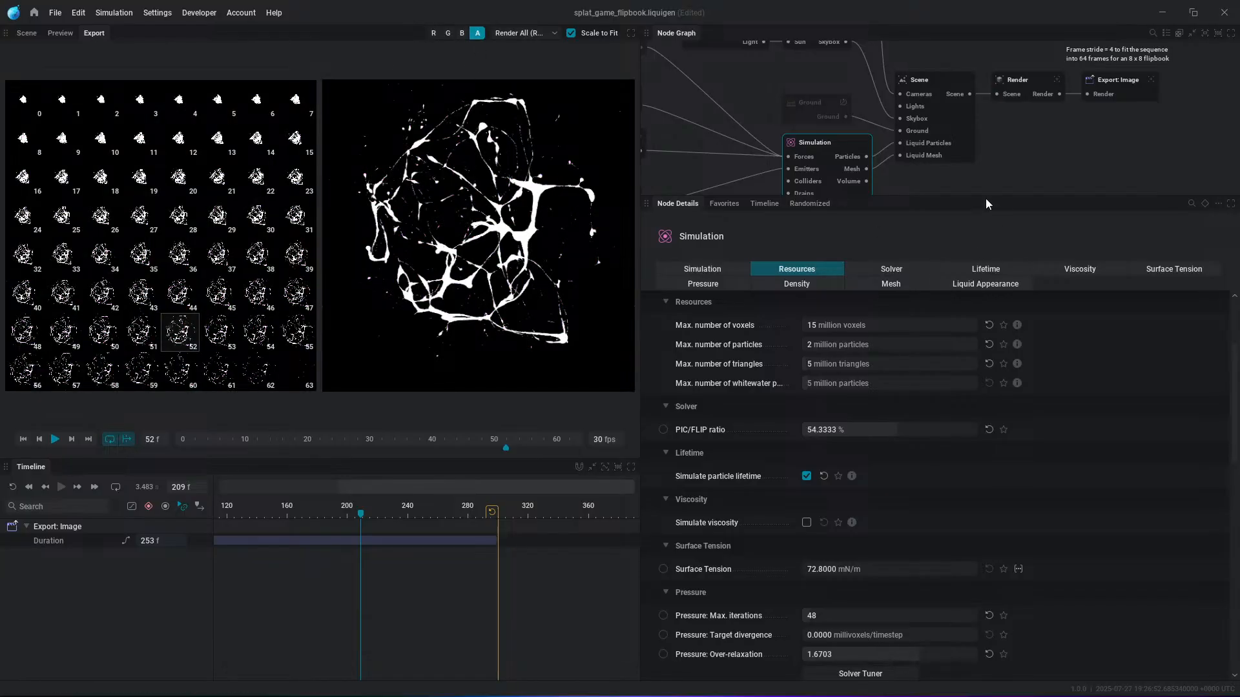
# Step: Switch the Export: Image node to Sequence mode with a 1080p display resolution and export the images
pyautogui.moveTo(987, 197); pyautogui.dragTo(987, 377)
pyautogui.click(1118, 178)
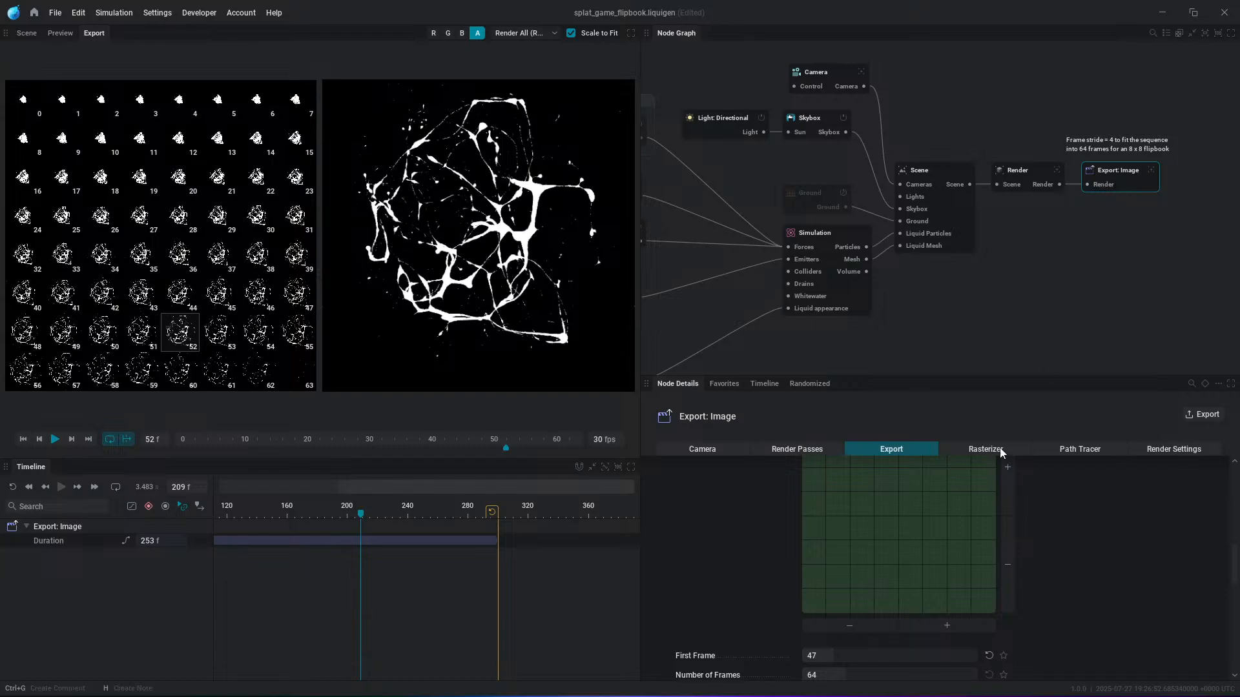
pyautogui.scroll(-3, 1001, 572)
pyautogui.scroll(6, 981, 561)
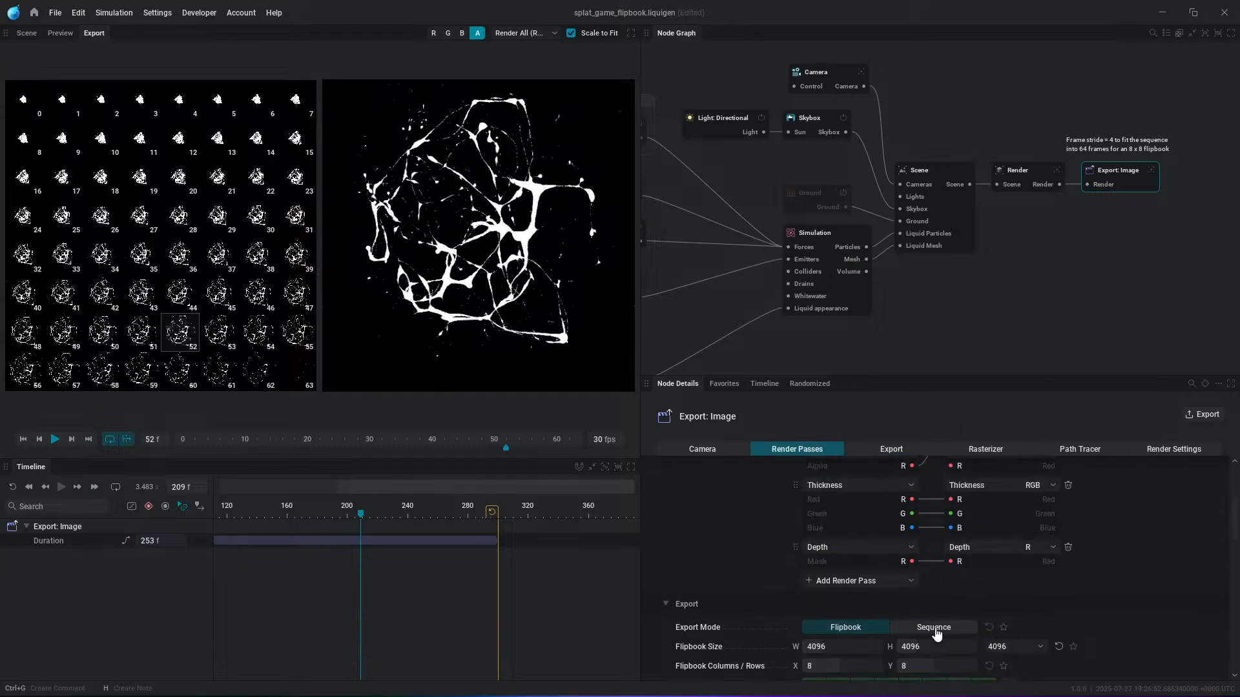
pyautogui.click(937, 631)
pyautogui.scroll(-3, 981, 622)
pyautogui.click(1015, 563)
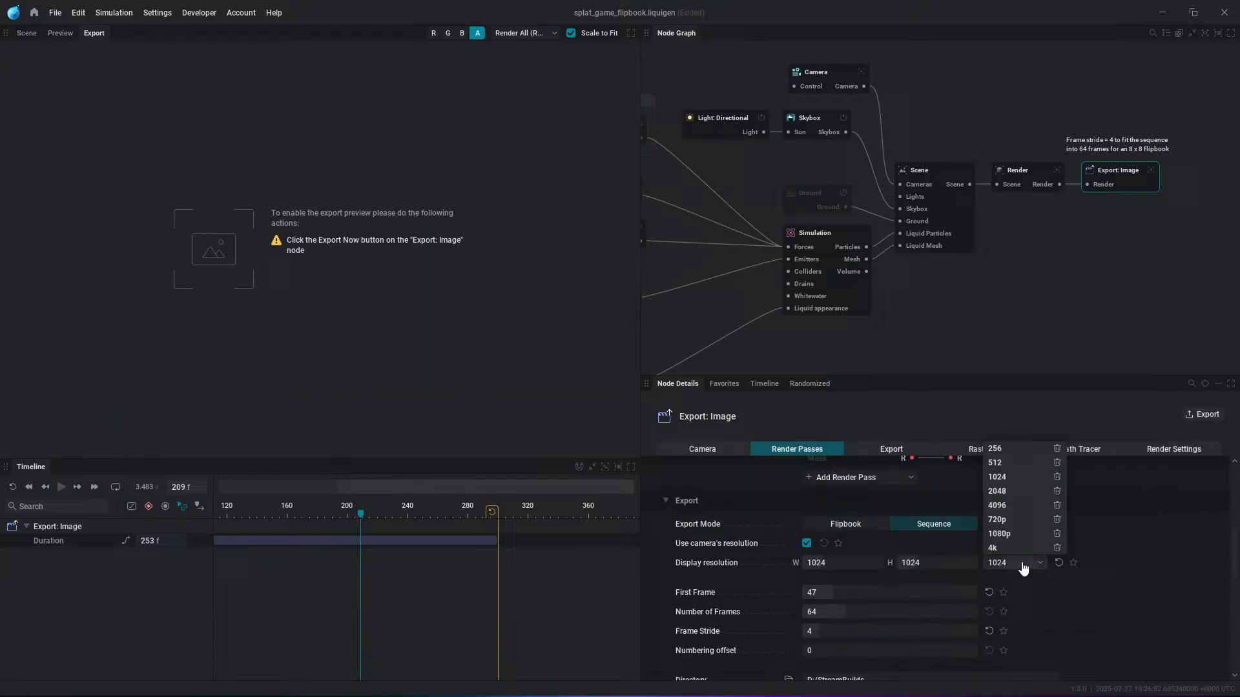
pyautogui.click(1017, 537)
pyautogui.scroll(-2, 1071, 575)
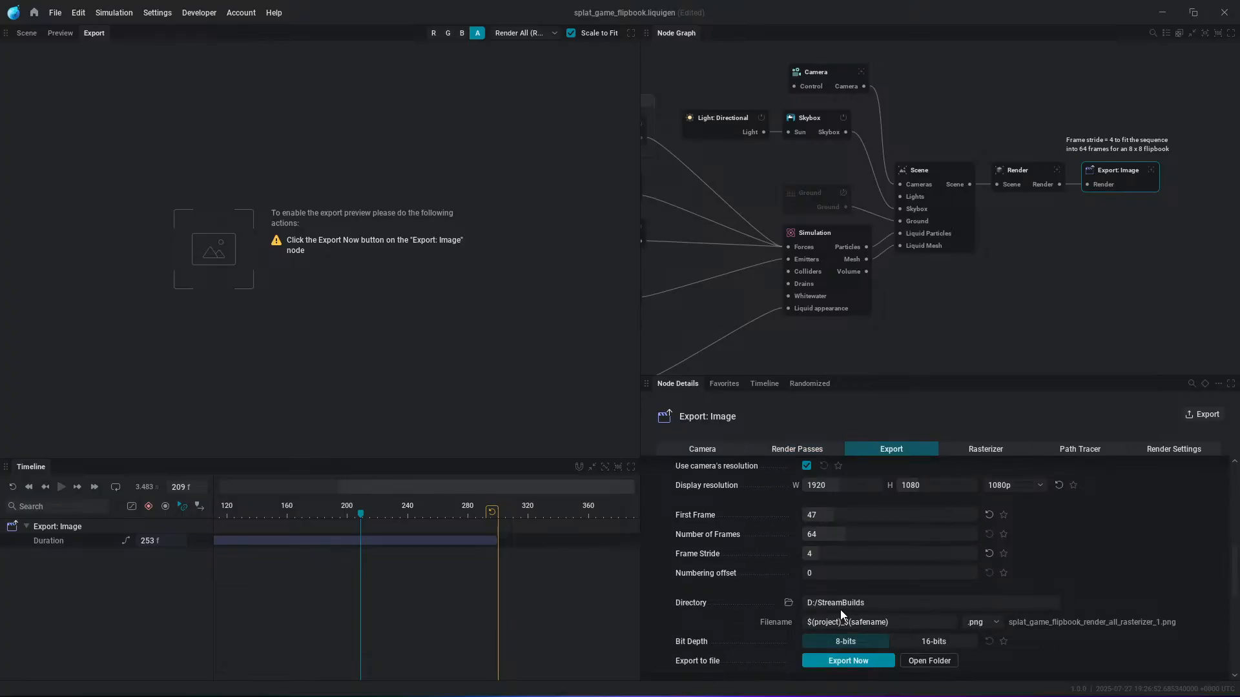
pyautogui.click(848, 663)
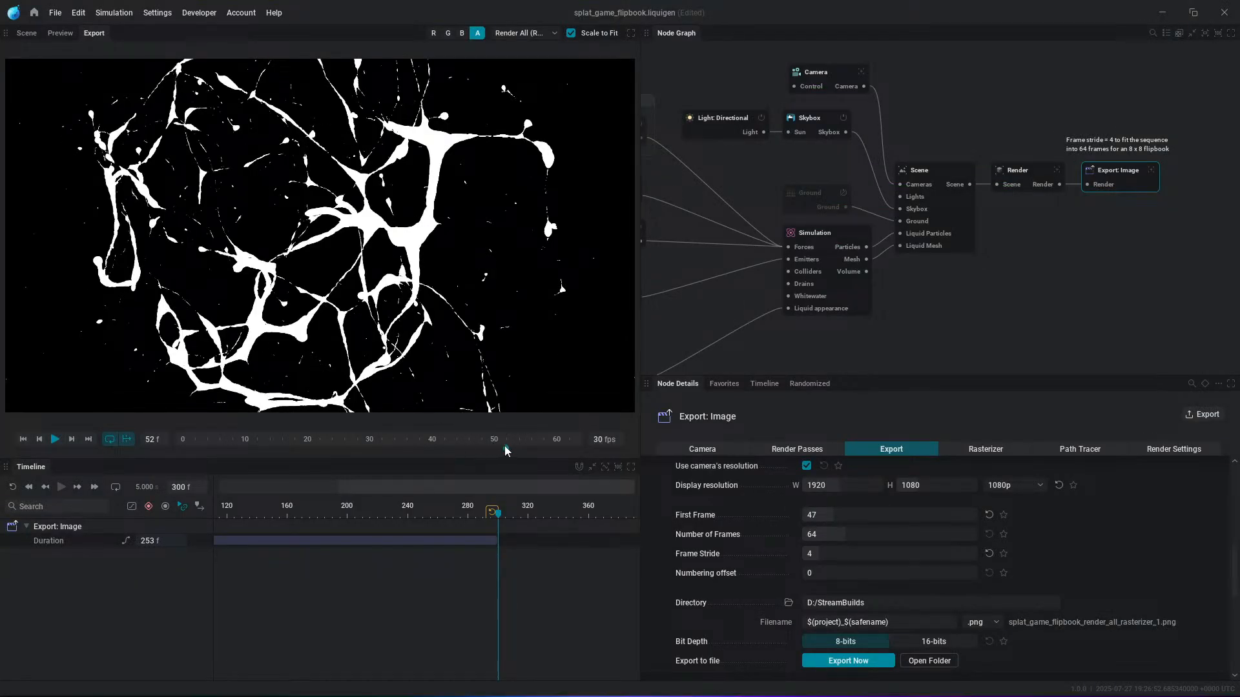
# Step: Review the exported sequence's Render All pass in all channels, plus its Thickness and Depth passes, at different frames
pyautogui.moveTo(505, 446); pyautogui.dragTo(531, 445)
pyautogui.click(478, 35)
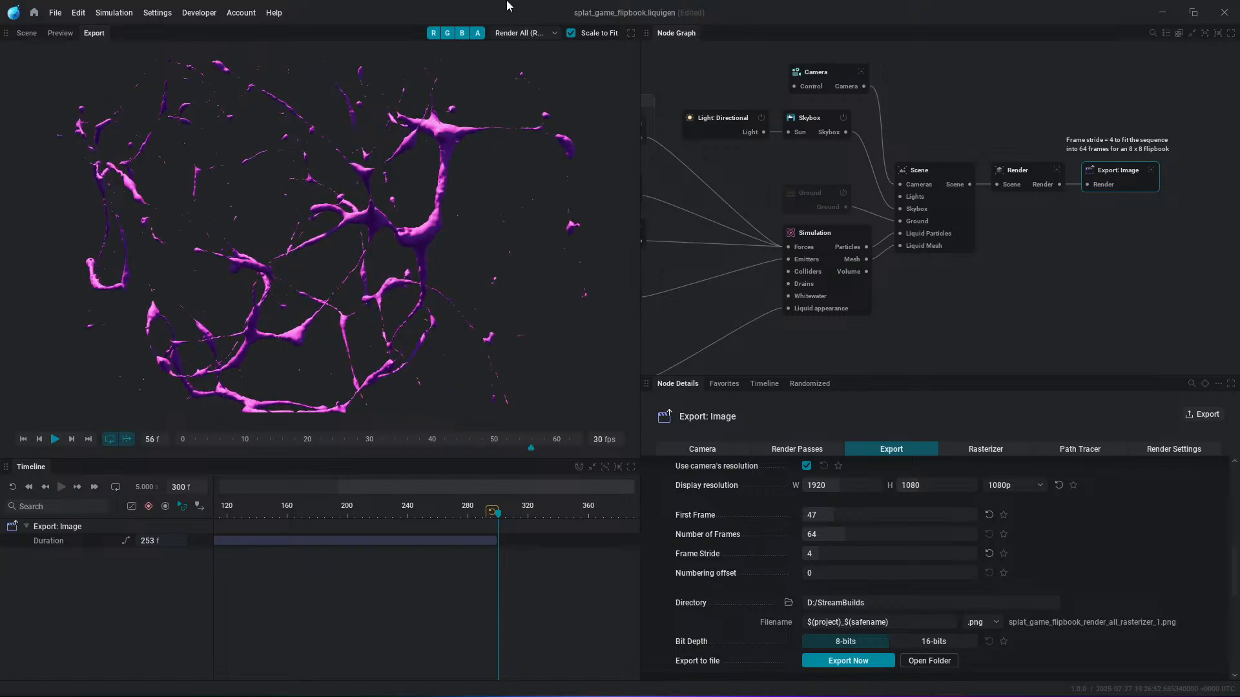
pyautogui.click(524, 33)
pyautogui.click(517, 83)
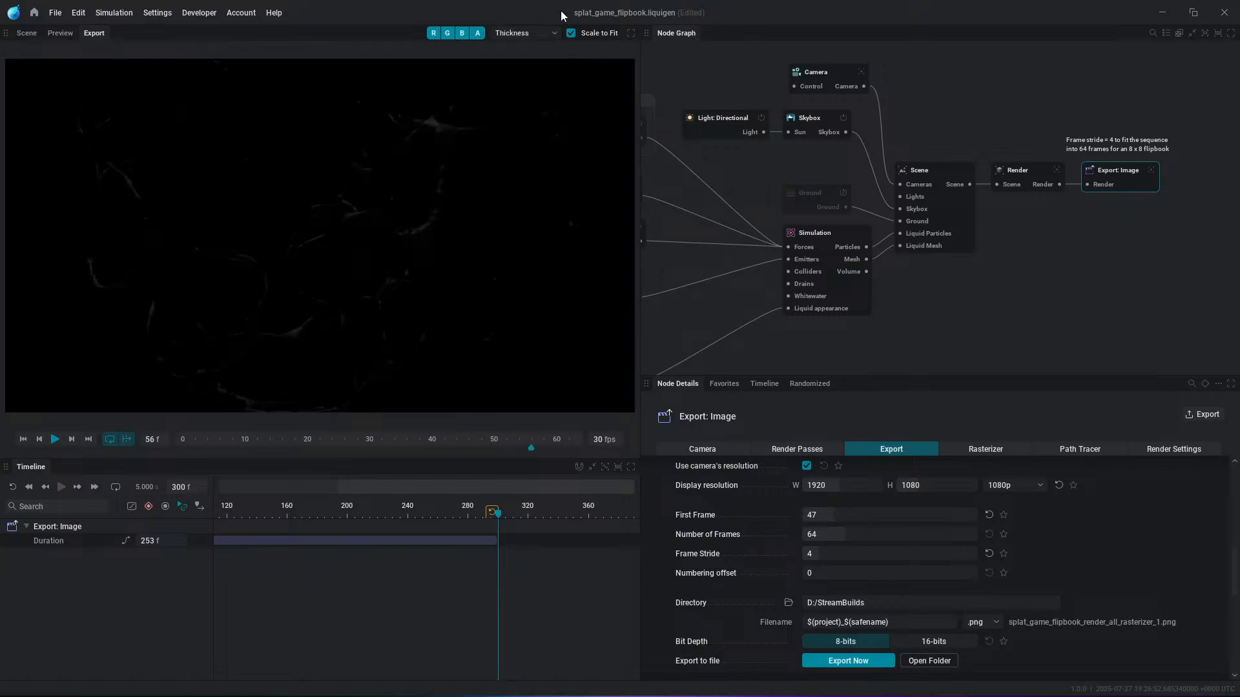
pyautogui.click(524, 33)
pyautogui.click(510, 63)
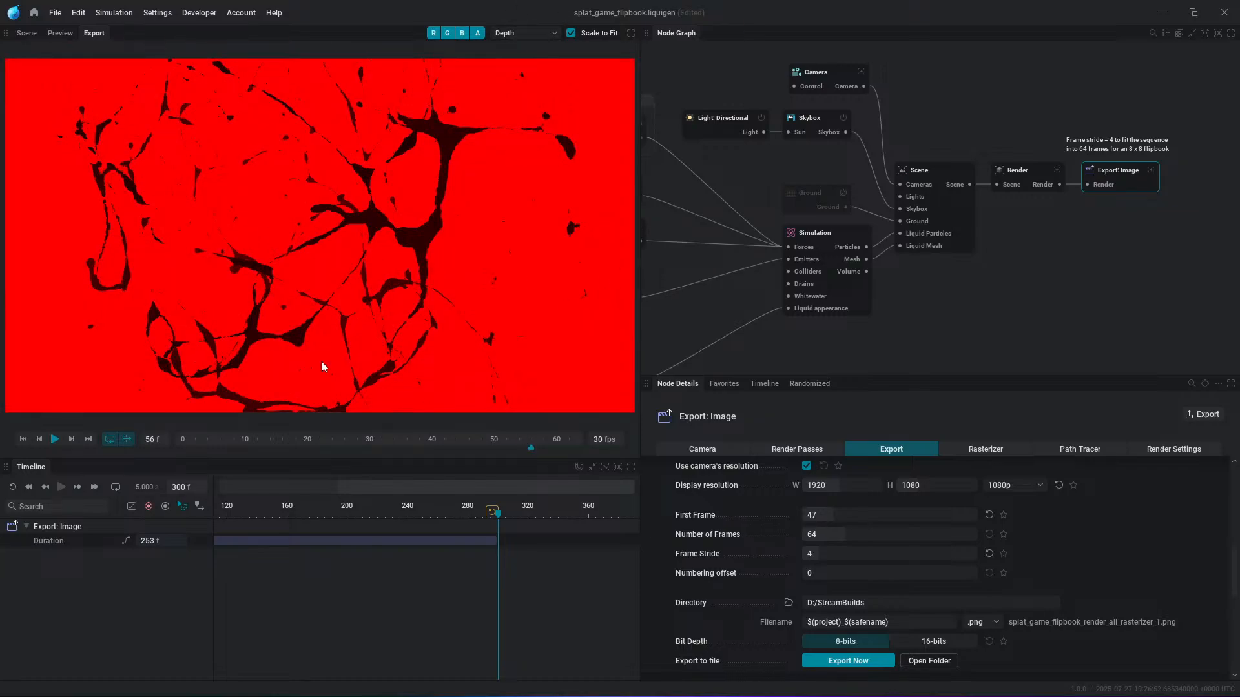
pyautogui.moveTo(530, 447); pyautogui.dragTo(449, 446)
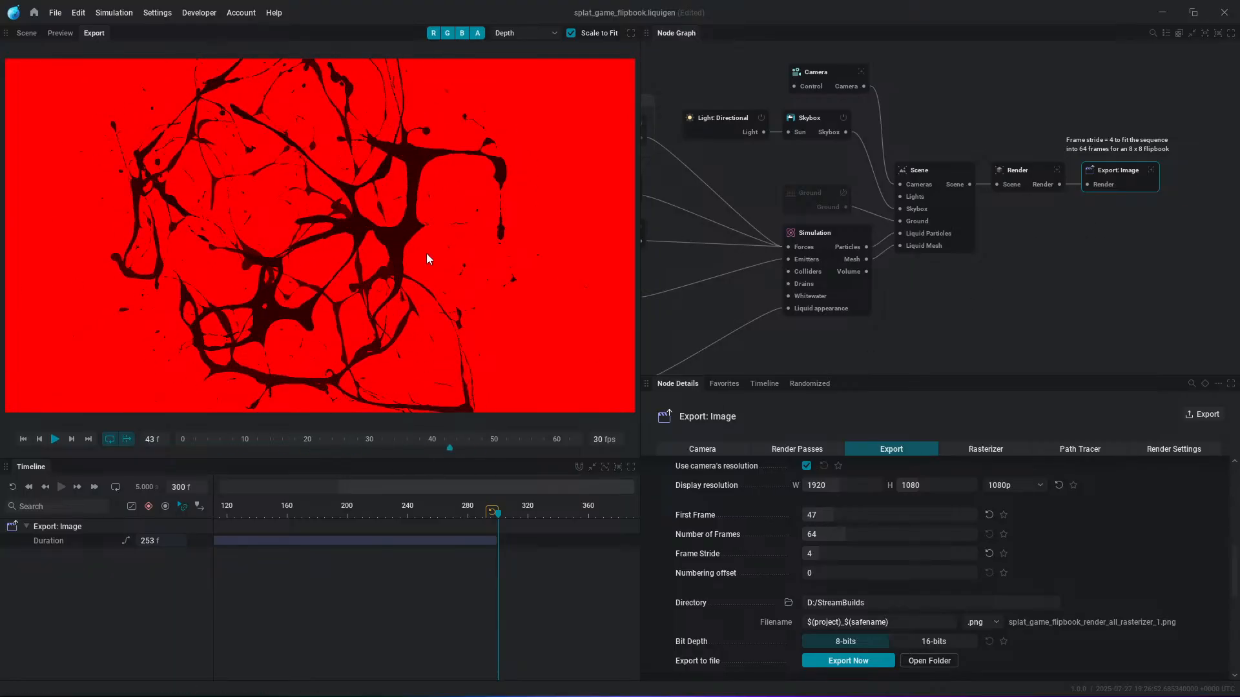
# Step: Set the Thickness render pass output to RGBA, packing Depth into its alpha channel, and select the Alpha pass in the export preview
pyautogui.scroll(3, 939, 539)
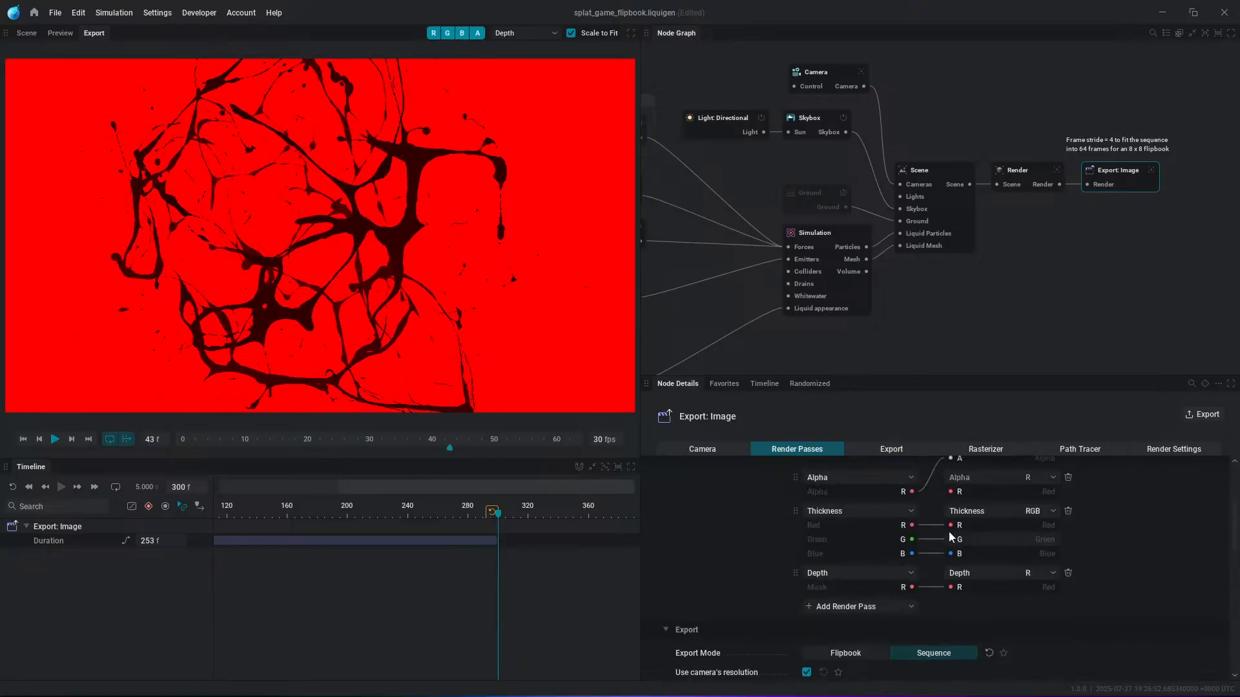
pyautogui.click(1037, 510)
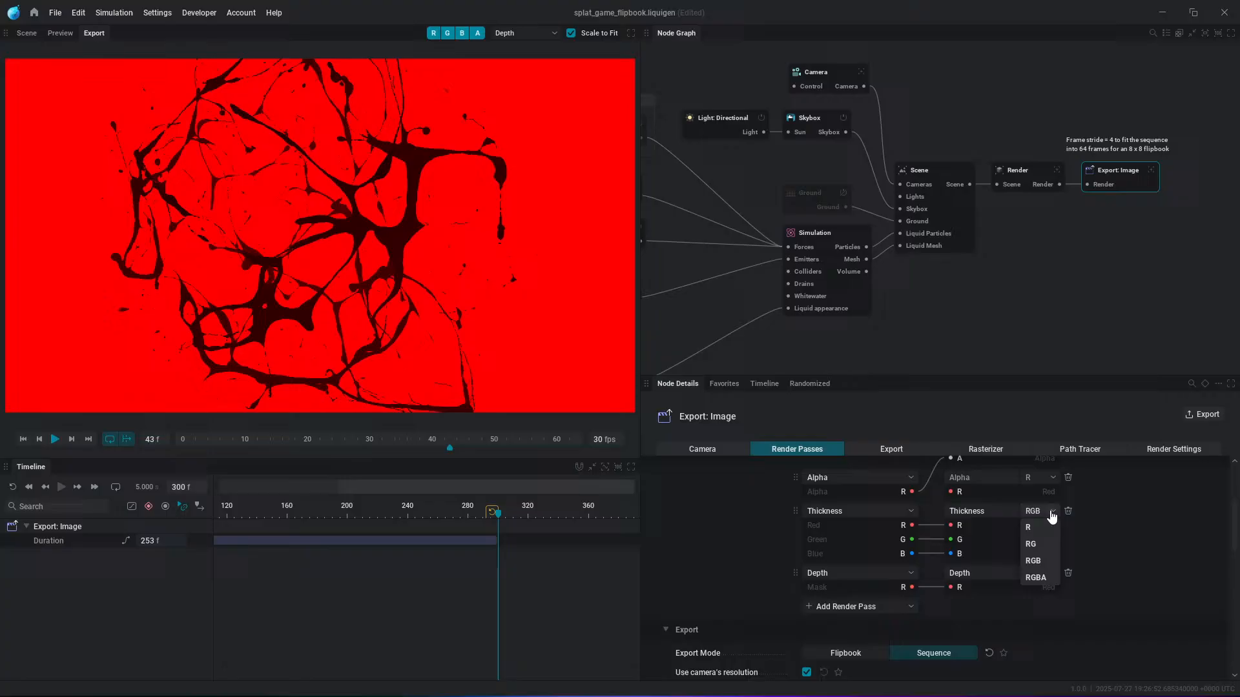
pyautogui.click(1037, 577)
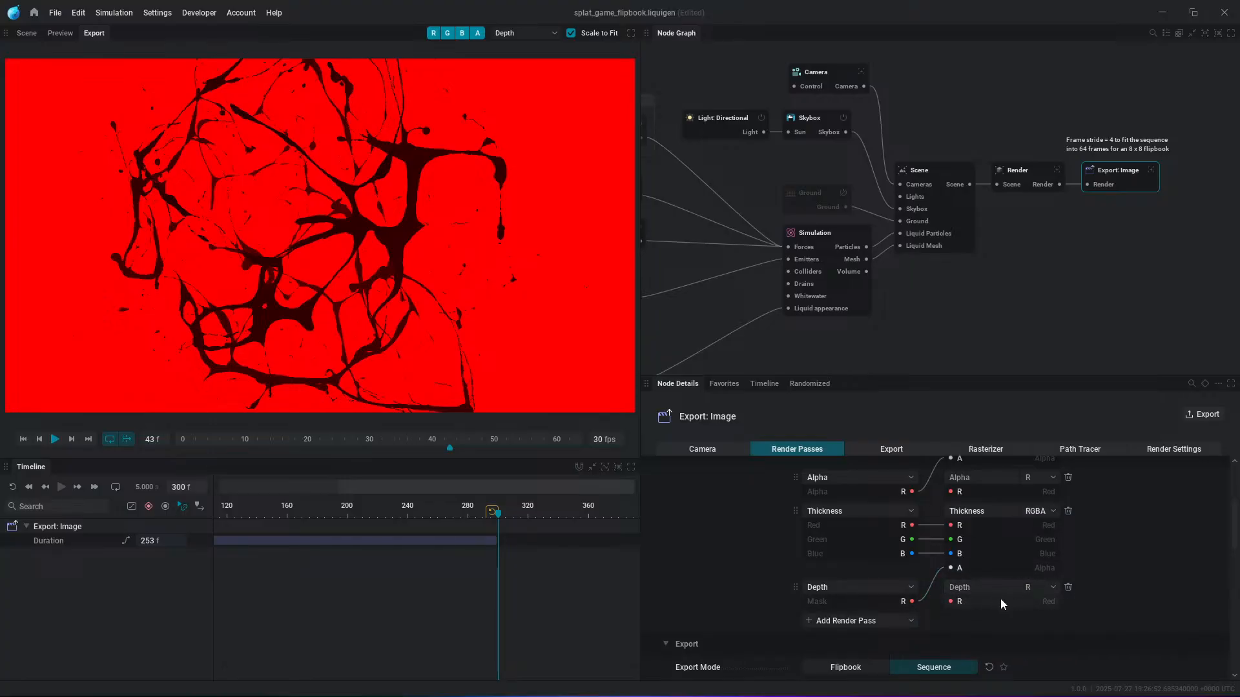
pyautogui.scroll(1, 1057, 598)
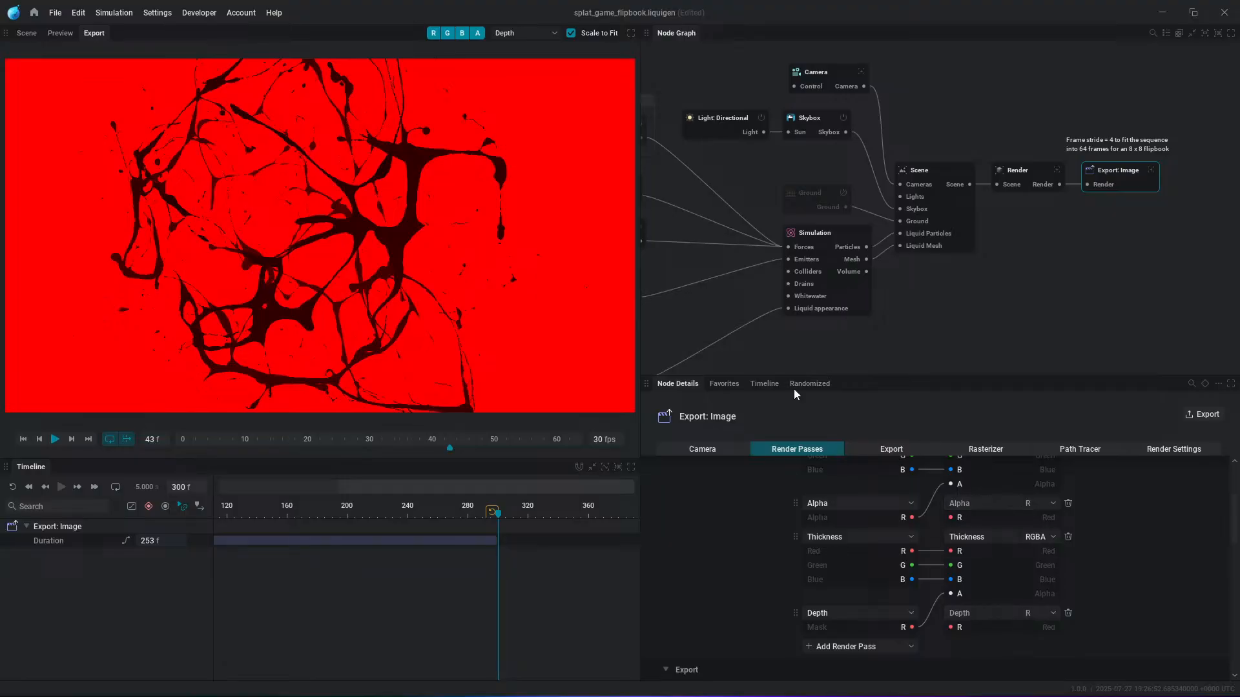
pyautogui.click(540, 32)
pyautogui.click(522, 61)
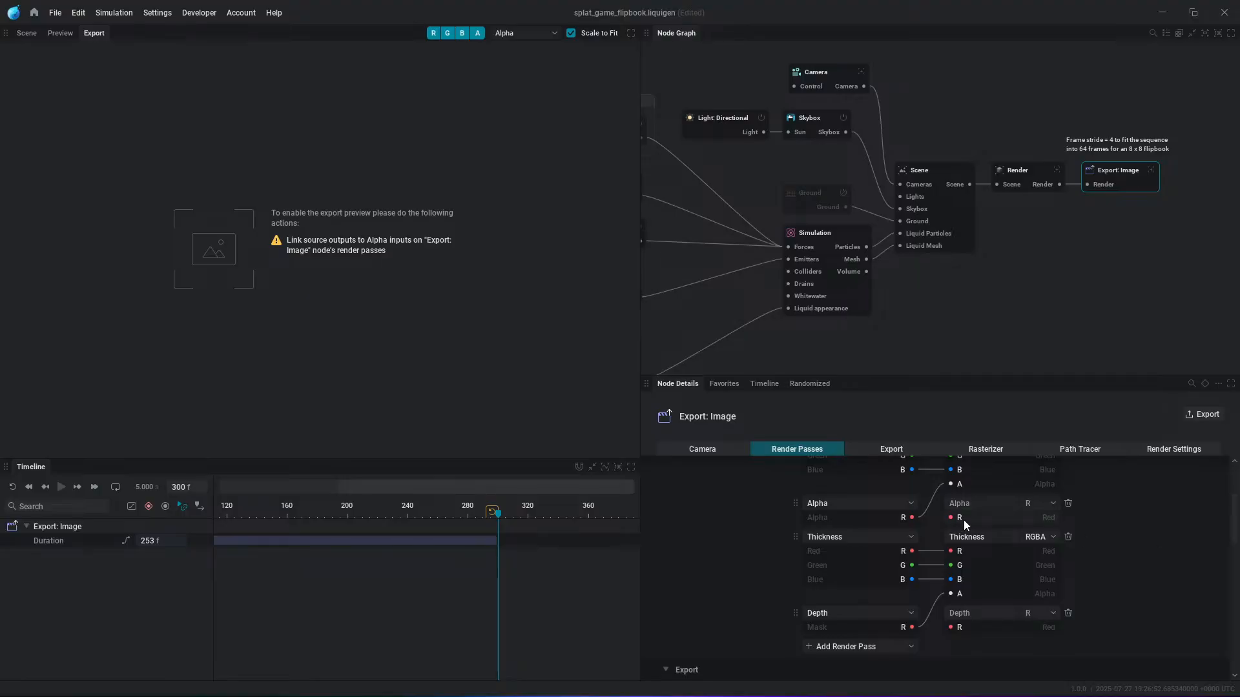
# Step: Enlarge the node graph and examine the Scene, Skybox and Light: Directional nodes and their connections to the image export
pyautogui.moveTo(954, 284); pyautogui.dragTo(996, 241, button='middle')
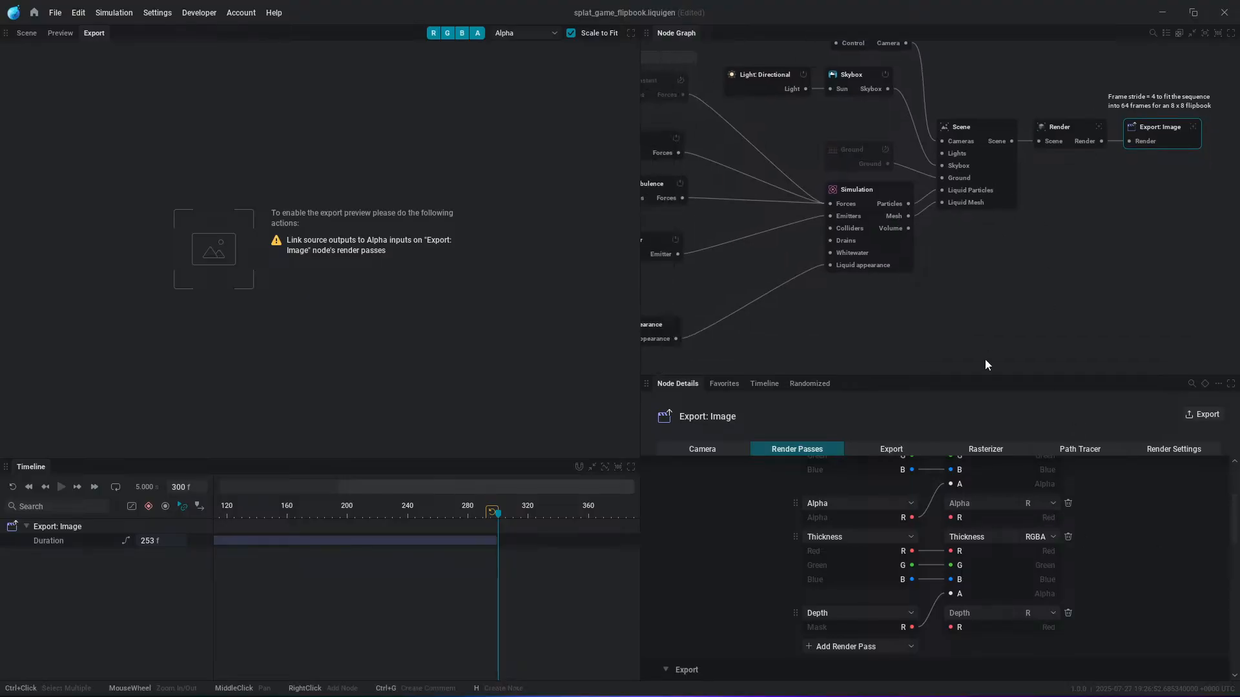
pyautogui.moveTo(972, 374); pyautogui.dragTo(972, 450)
pyautogui.scroll(-3, 1027, 356)
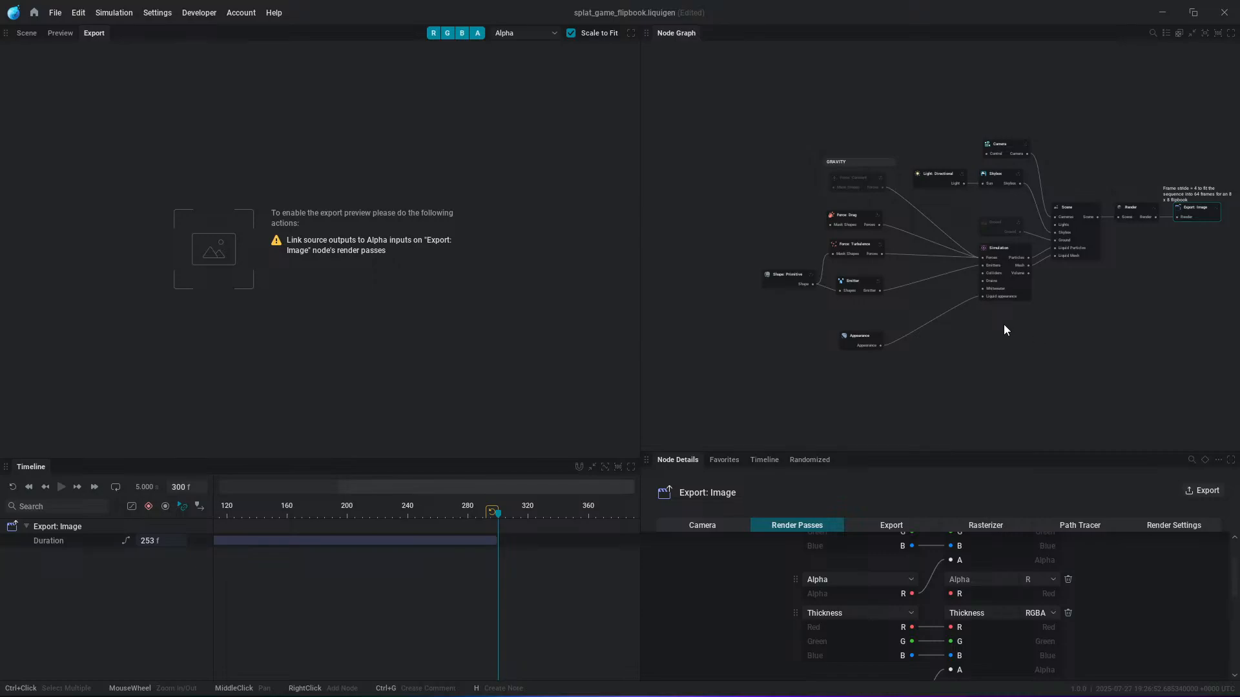
pyautogui.click(1075, 209)
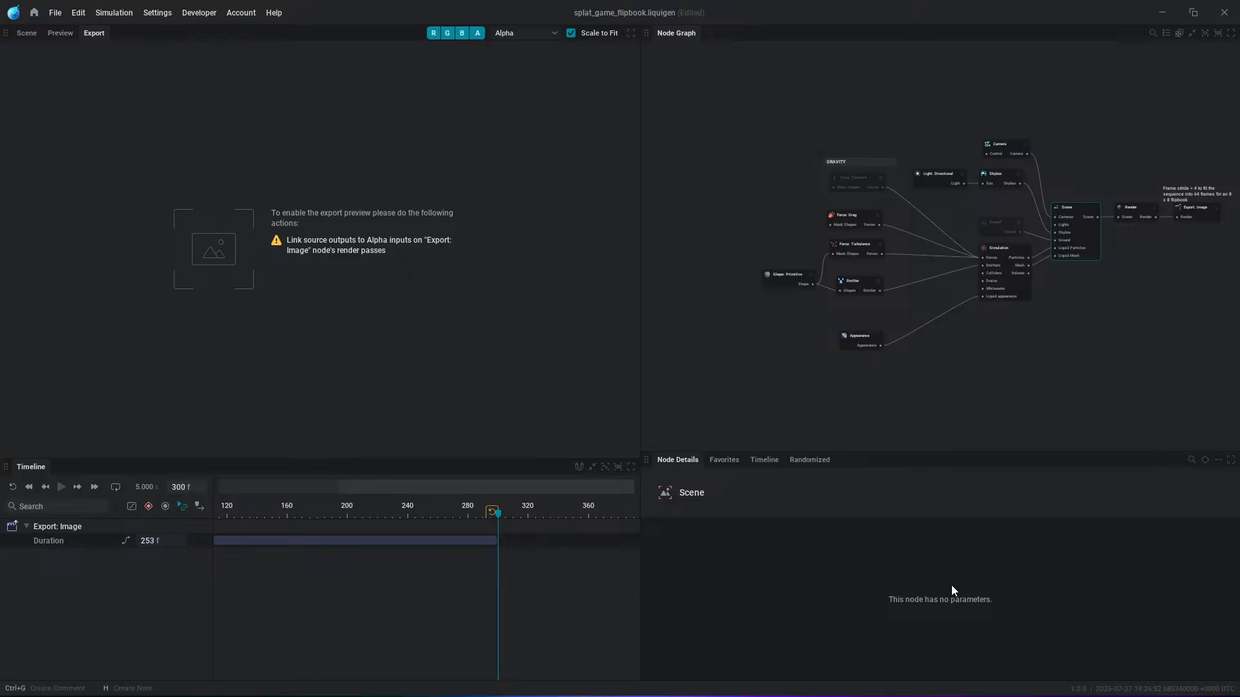
pyautogui.scroll(3, 1079, 197)
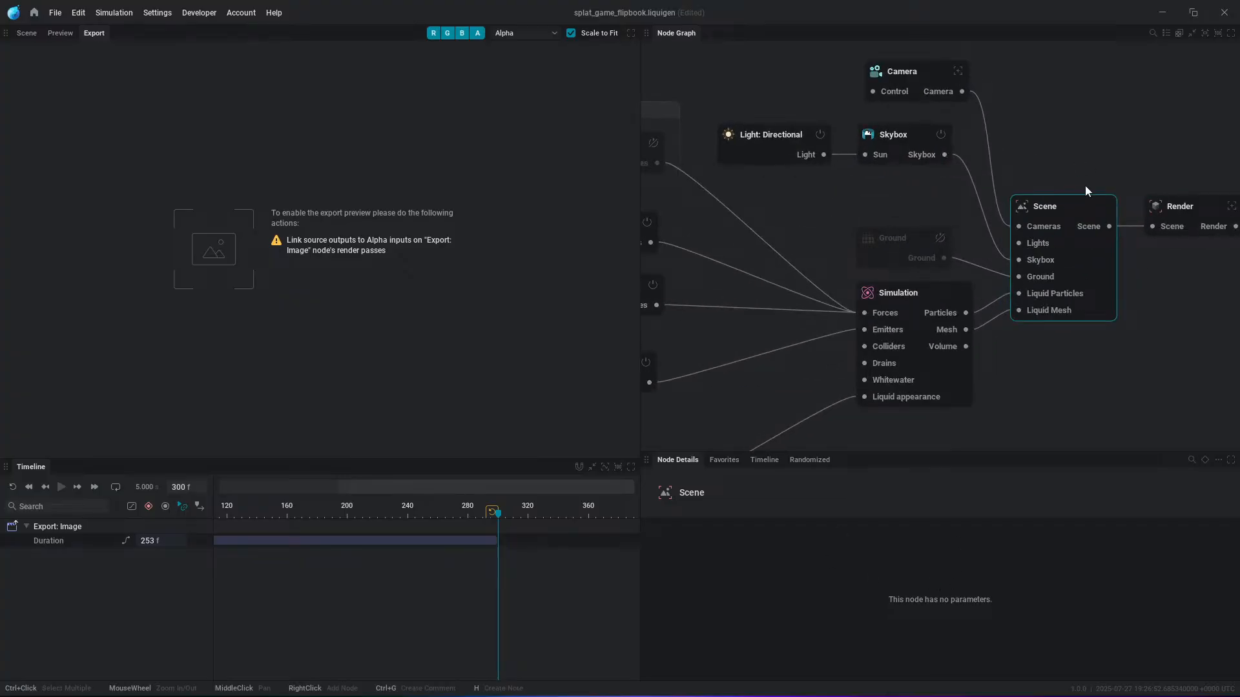
pyautogui.click(912, 144)
pyautogui.click(772, 139)
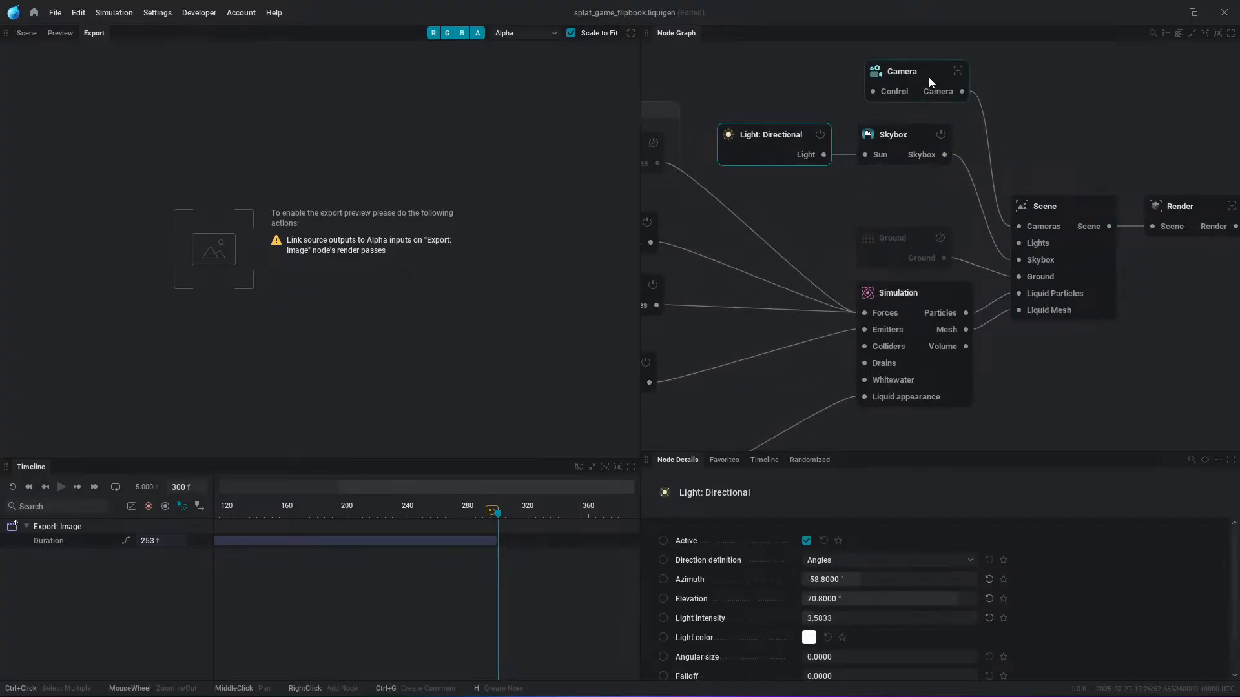
pyautogui.moveTo(1115, 277); pyautogui.dragTo(992, 290, button='middle')
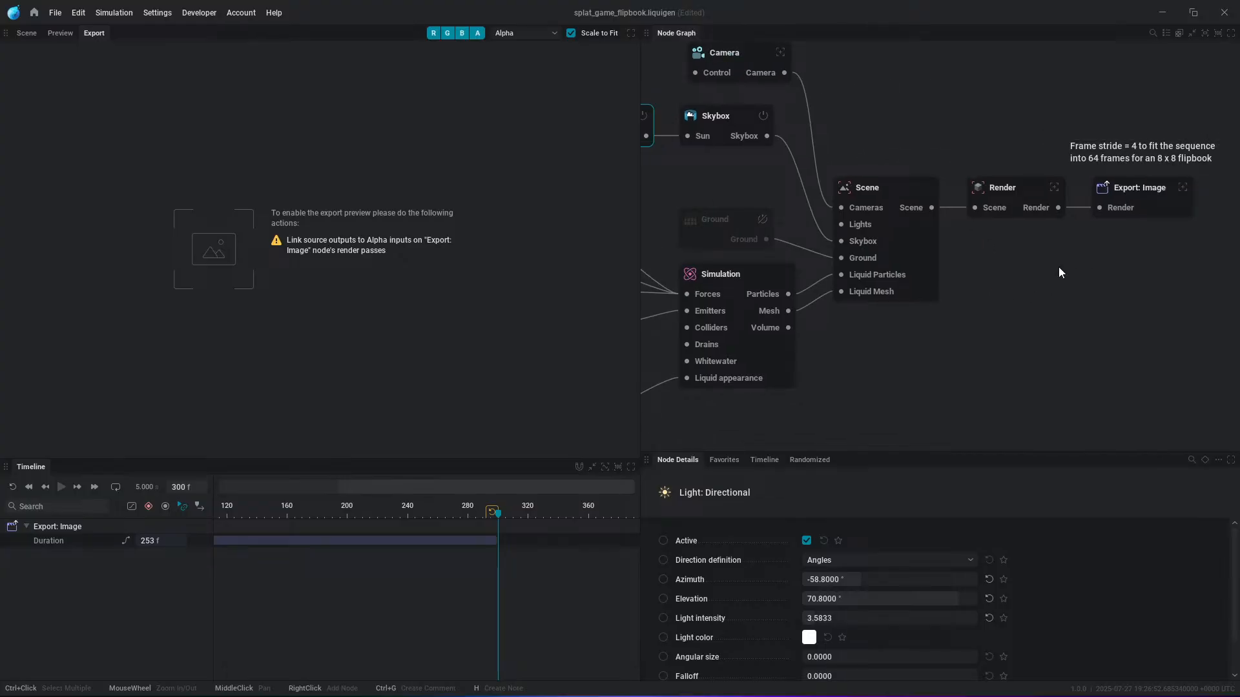
# Step: Add an Export: Mesh node connected to the Simulation node's Mesh output
pyautogui.moveTo(842, 368); pyautogui.dragTo(935, 310, button='middle')
pyautogui.moveTo(881, 254); pyautogui.dragTo(1014, 307)
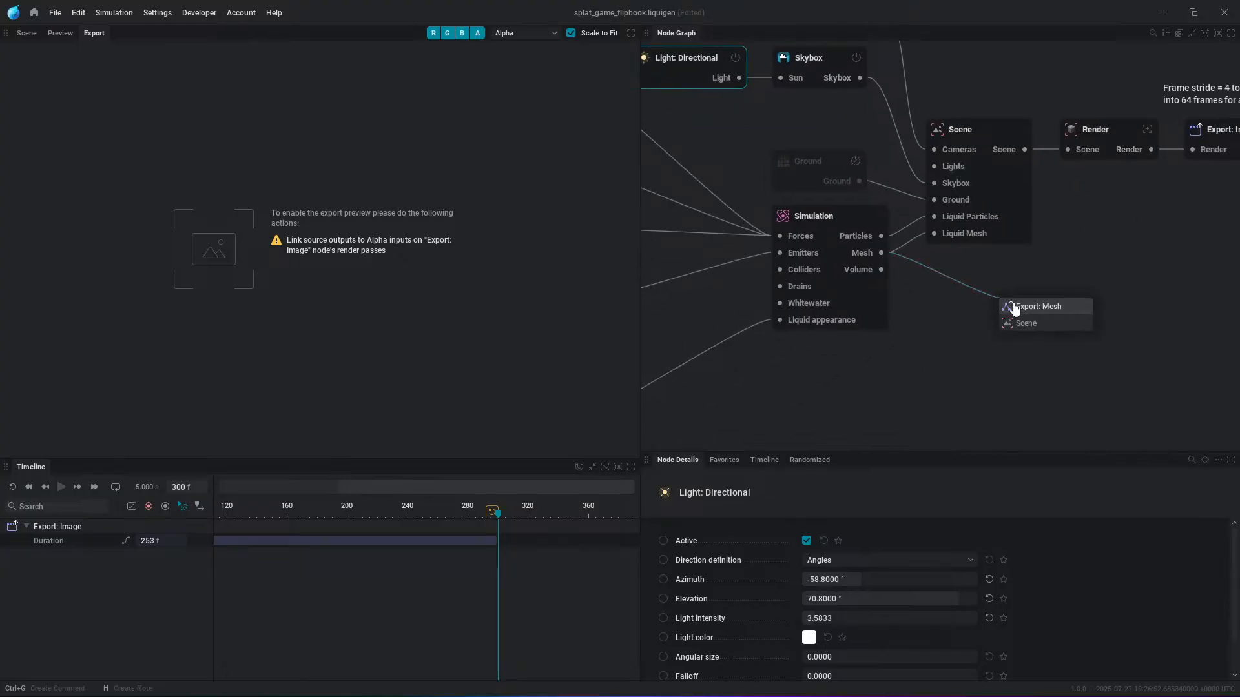
pyautogui.click(1038, 307)
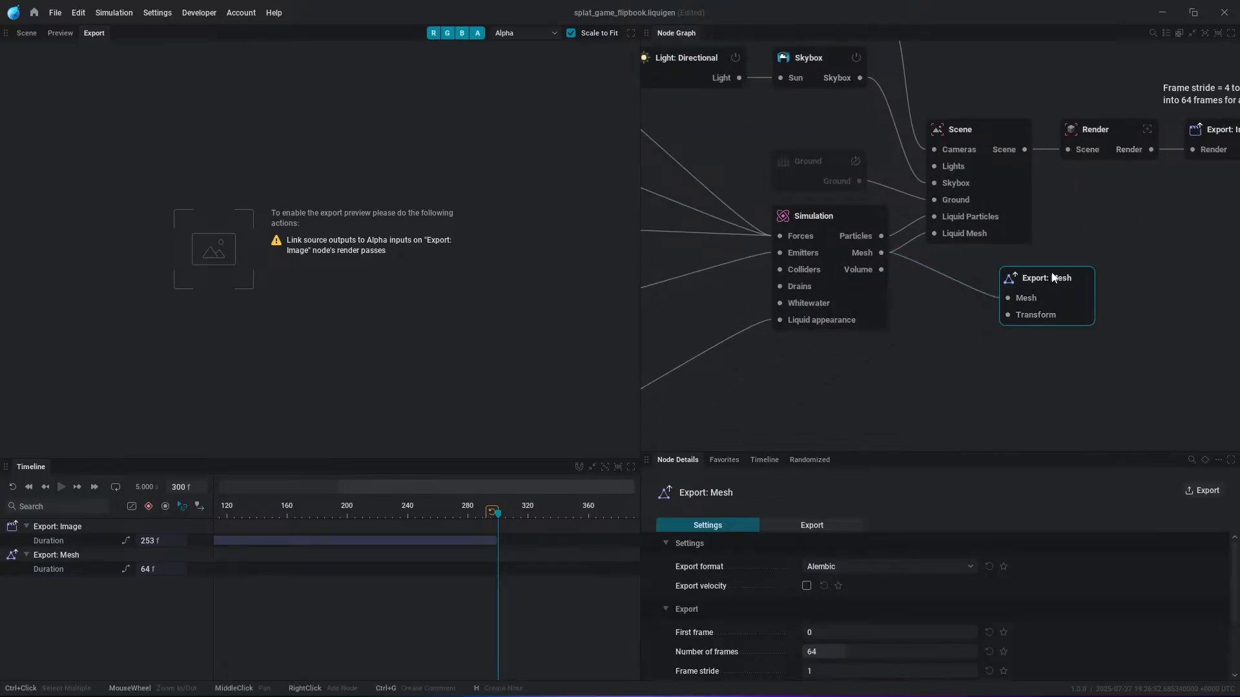
# Step: Try Vertex Animated Texture as the mesh export format, then set the format to Mesh Flipbook and check its export settings
pyautogui.click(872, 569)
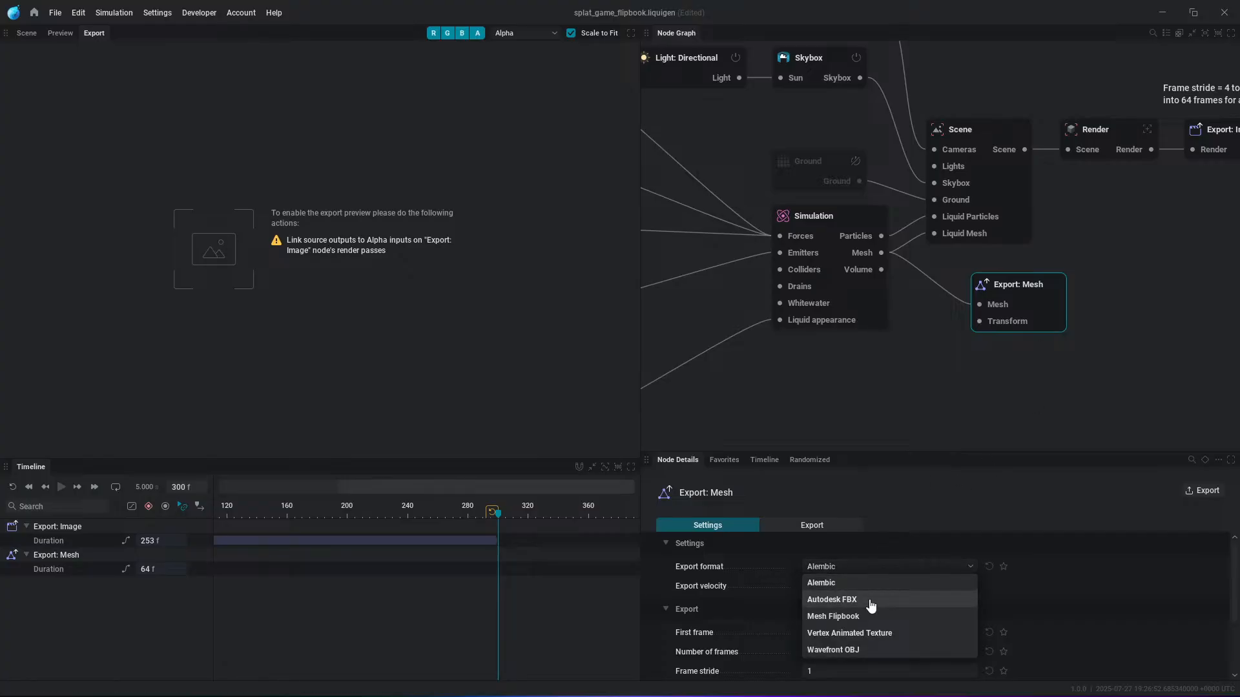
pyautogui.click(877, 634)
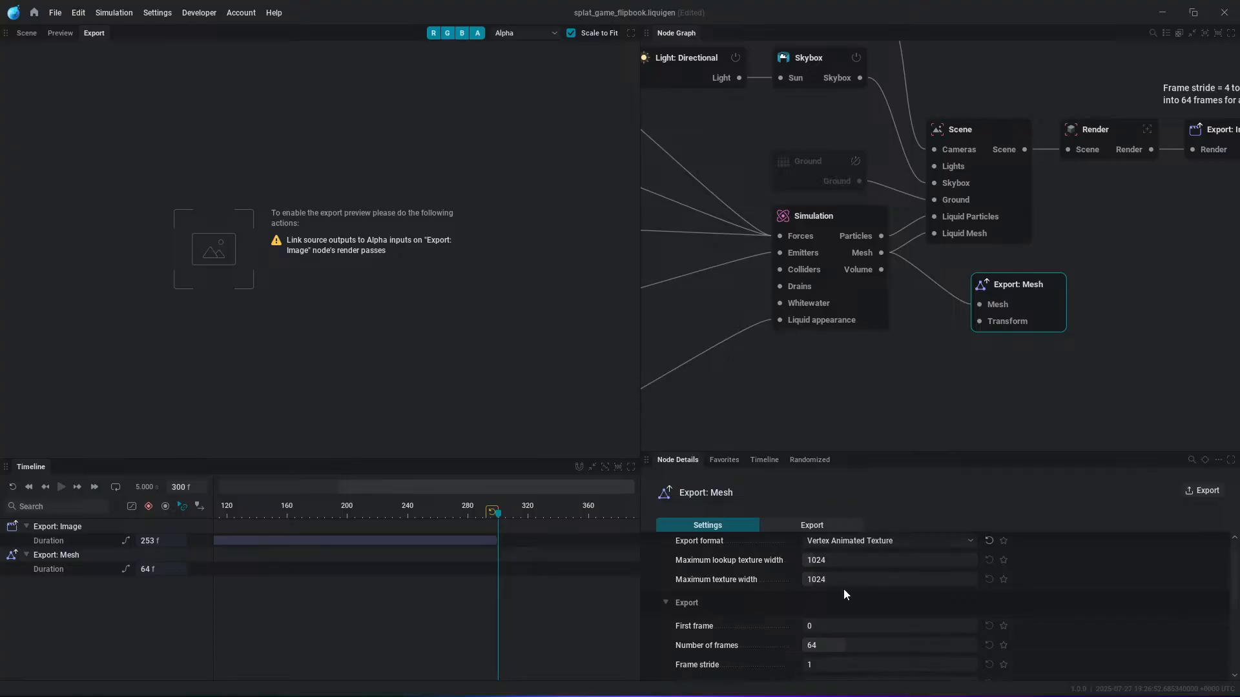
pyautogui.click(862, 571)
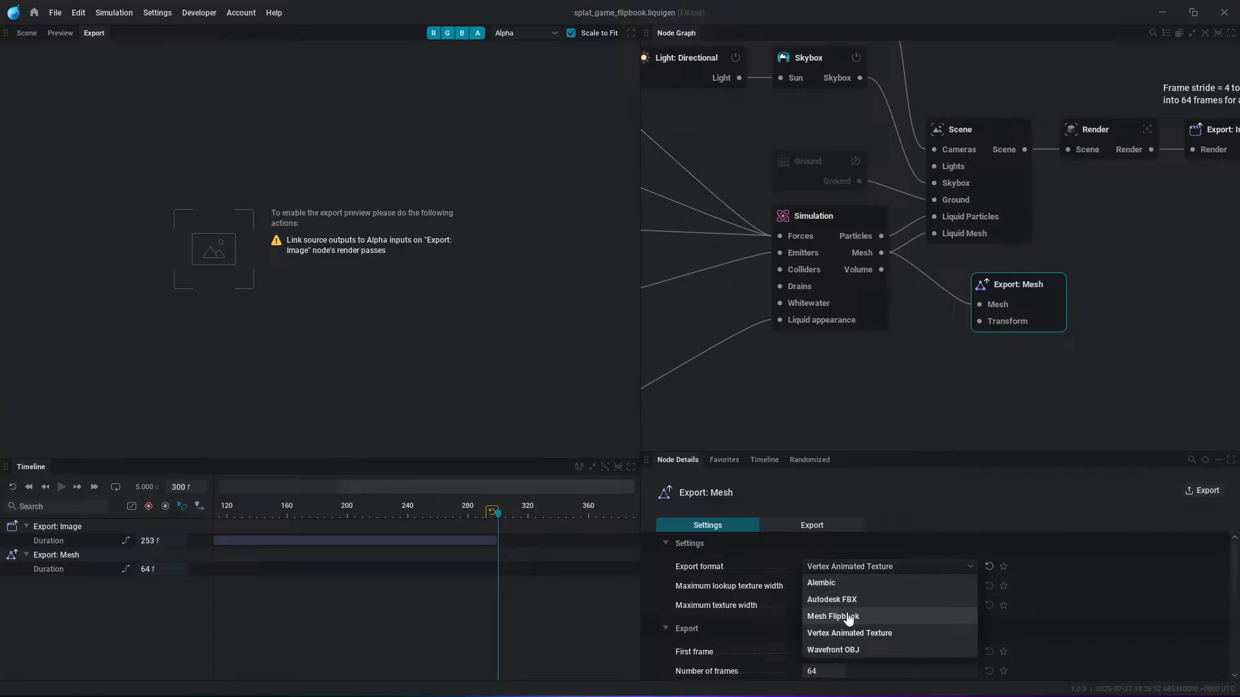
pyautogui.click(849, 618)
pyautogui.scroll(-1, 864, 591)
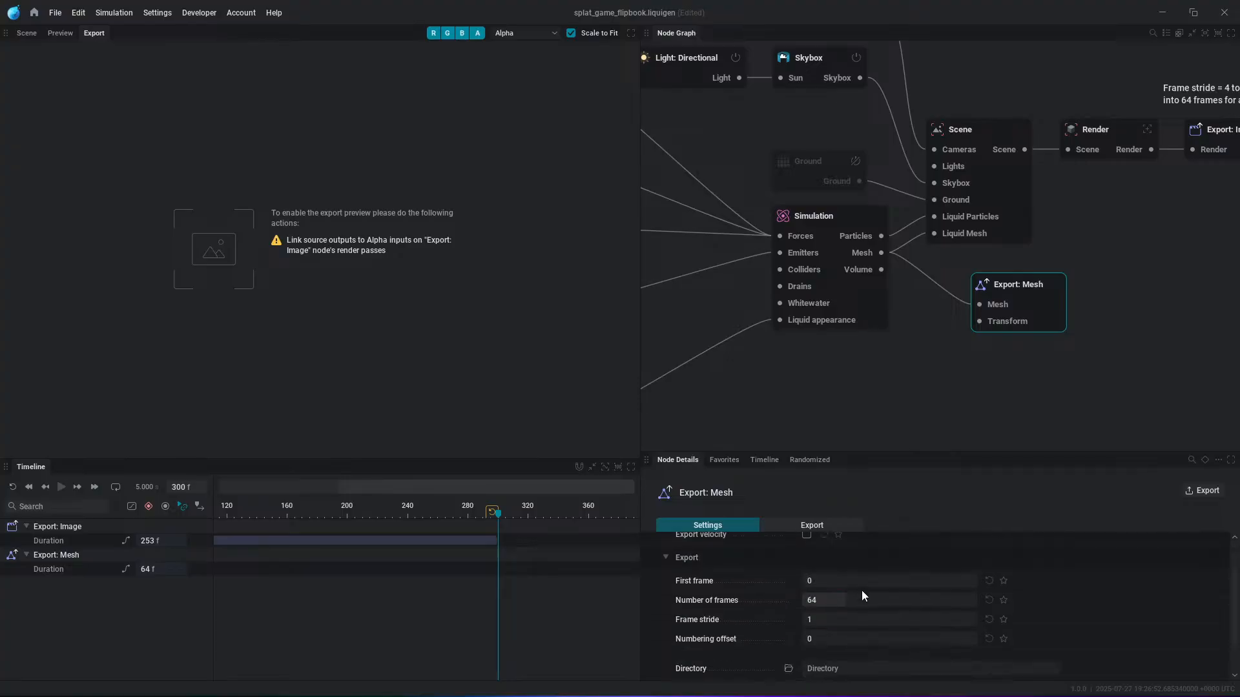
pyautogui.scroll(1, 863, 593)
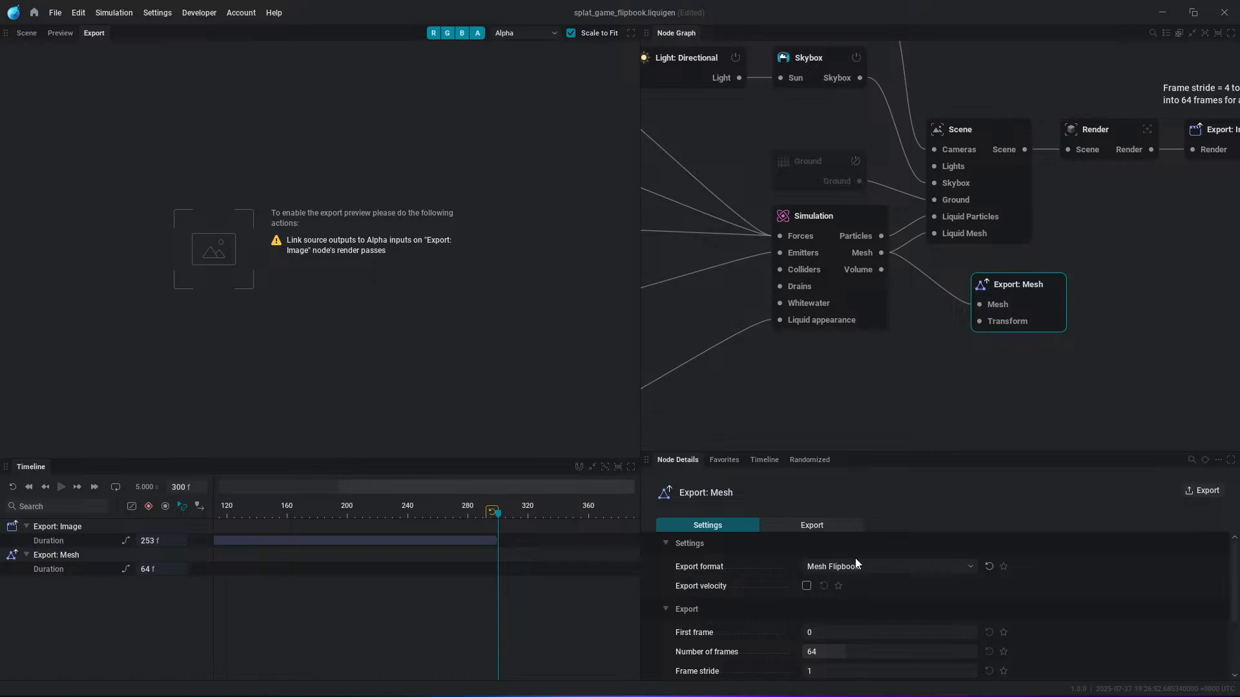
# Step: Play the splat simulation in the scene view and review the available mesh export formats
pyautogui.click(62, 33)
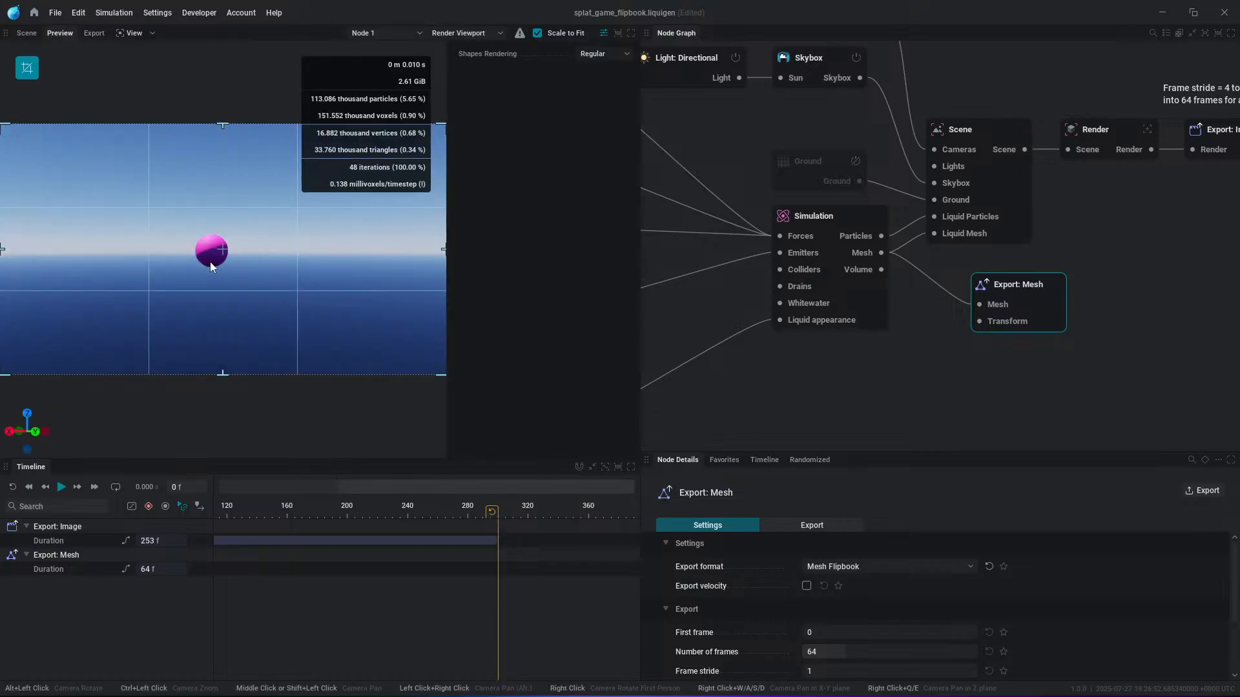
pyautogui.click(26, 33)
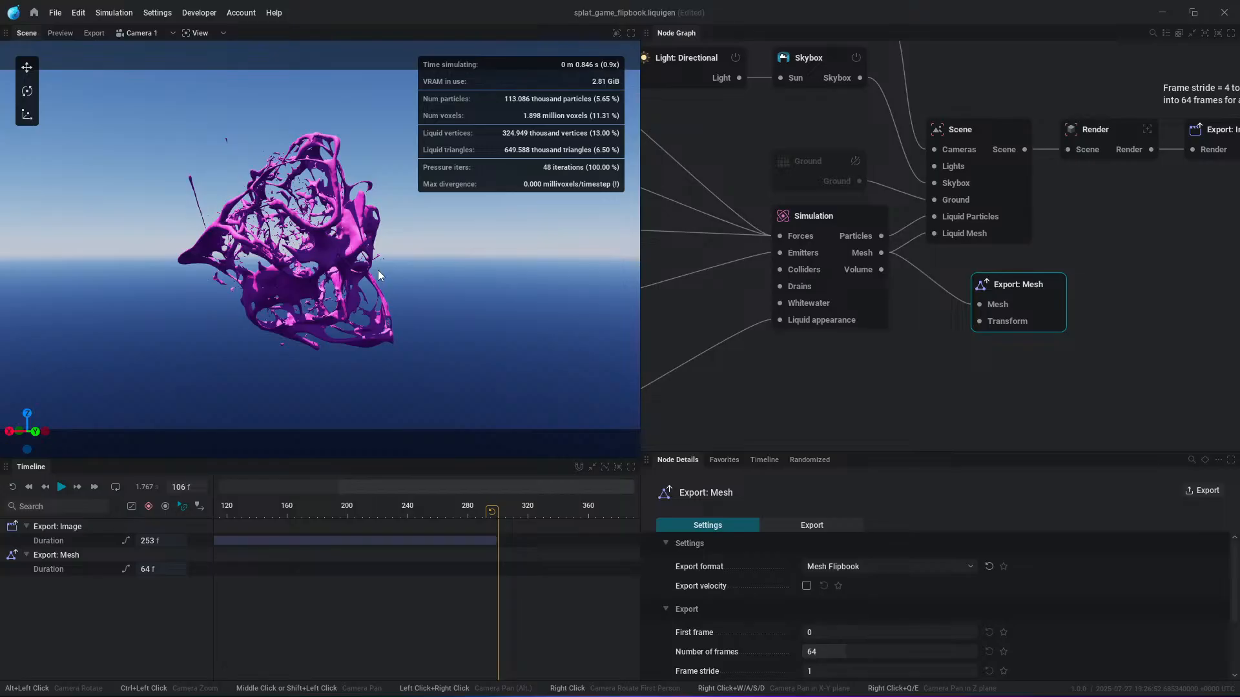
pyautogui.press('space')
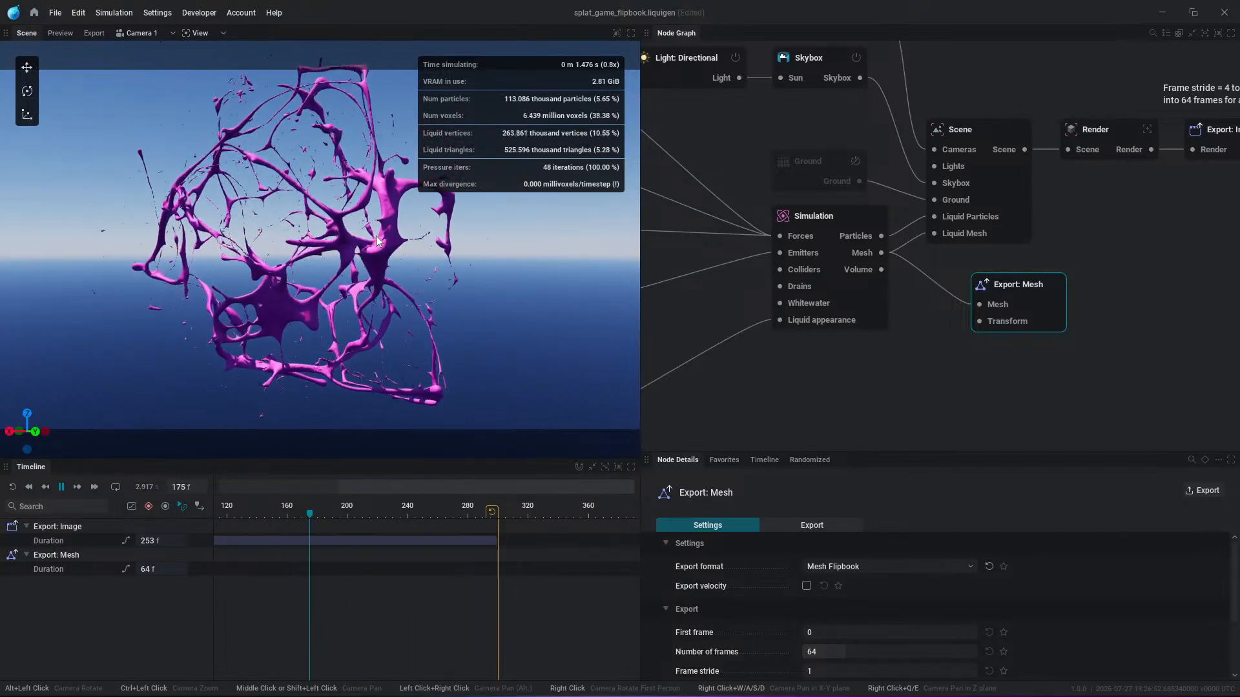
pyautogui.click(866, 567)
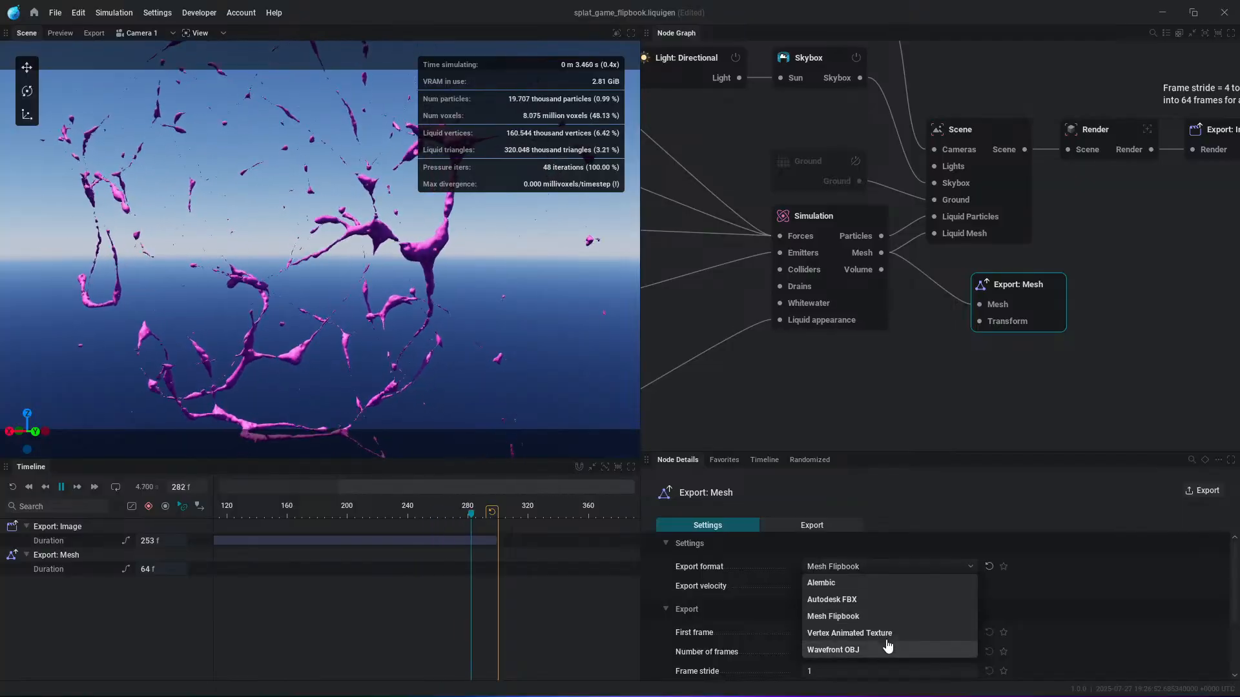
pyautogui.click(1145, 598)
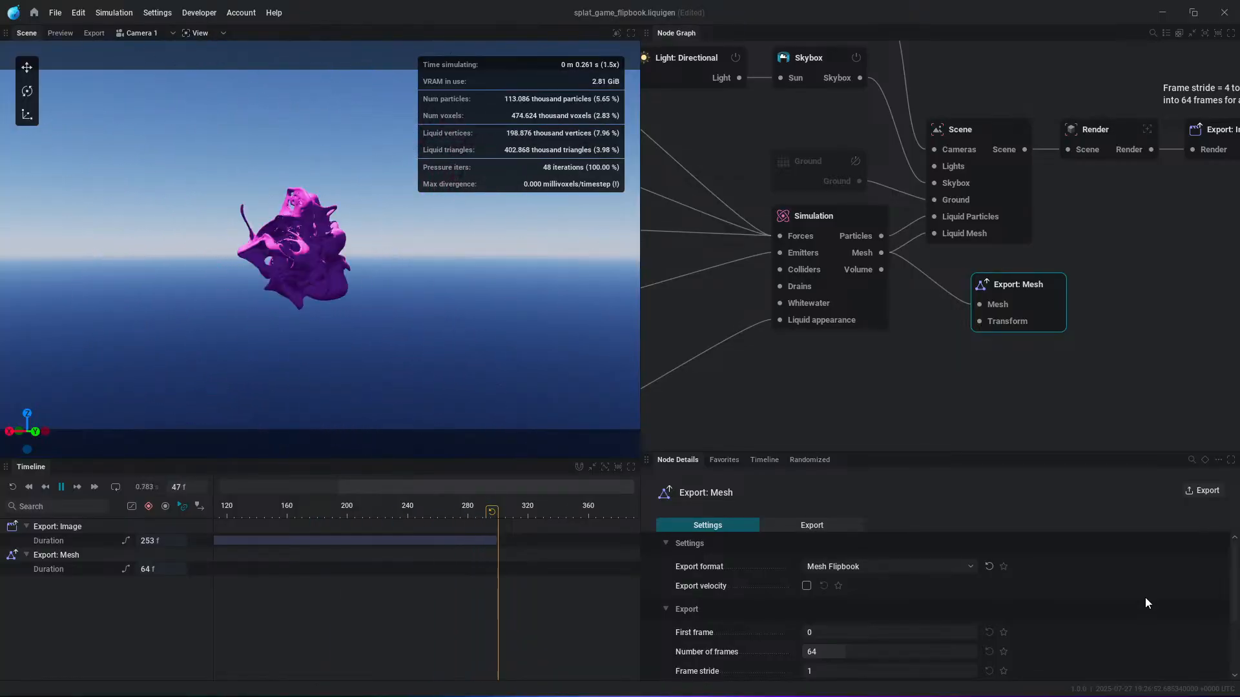
# Step: Start a new project and watch the default liquid simulation run
pyautogui.click(34, 13)
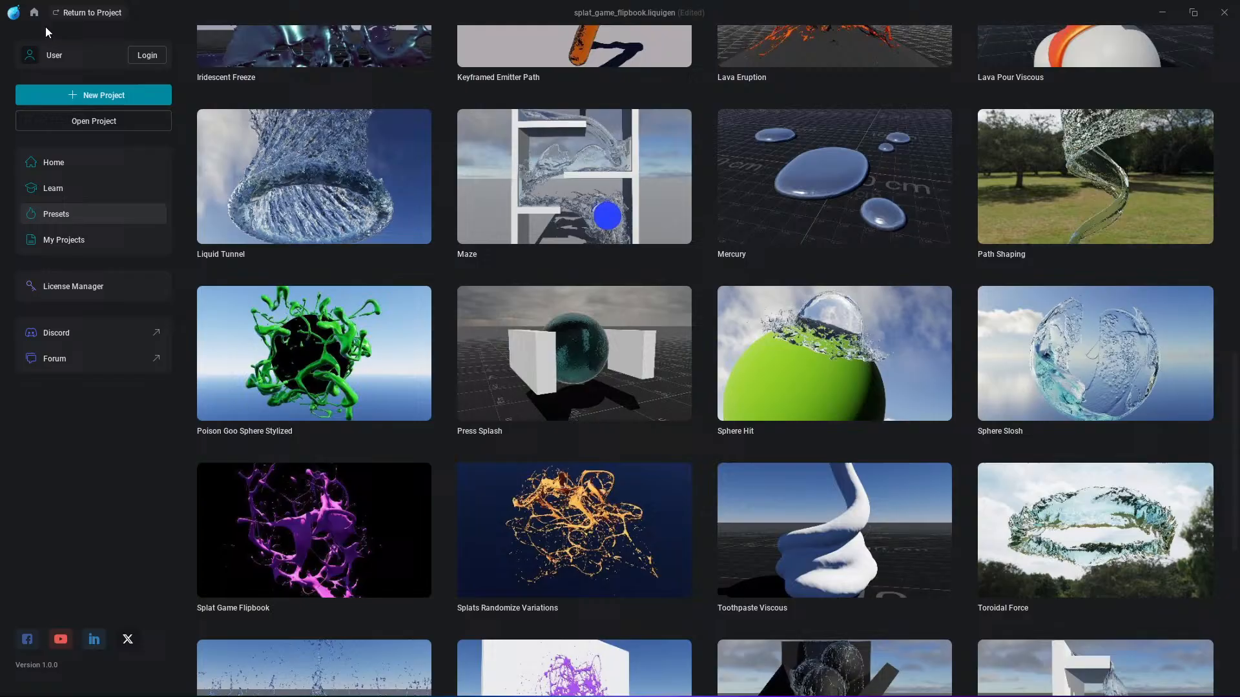
pyautogui.click(94, 97)
pyautogui.click(524, 395)
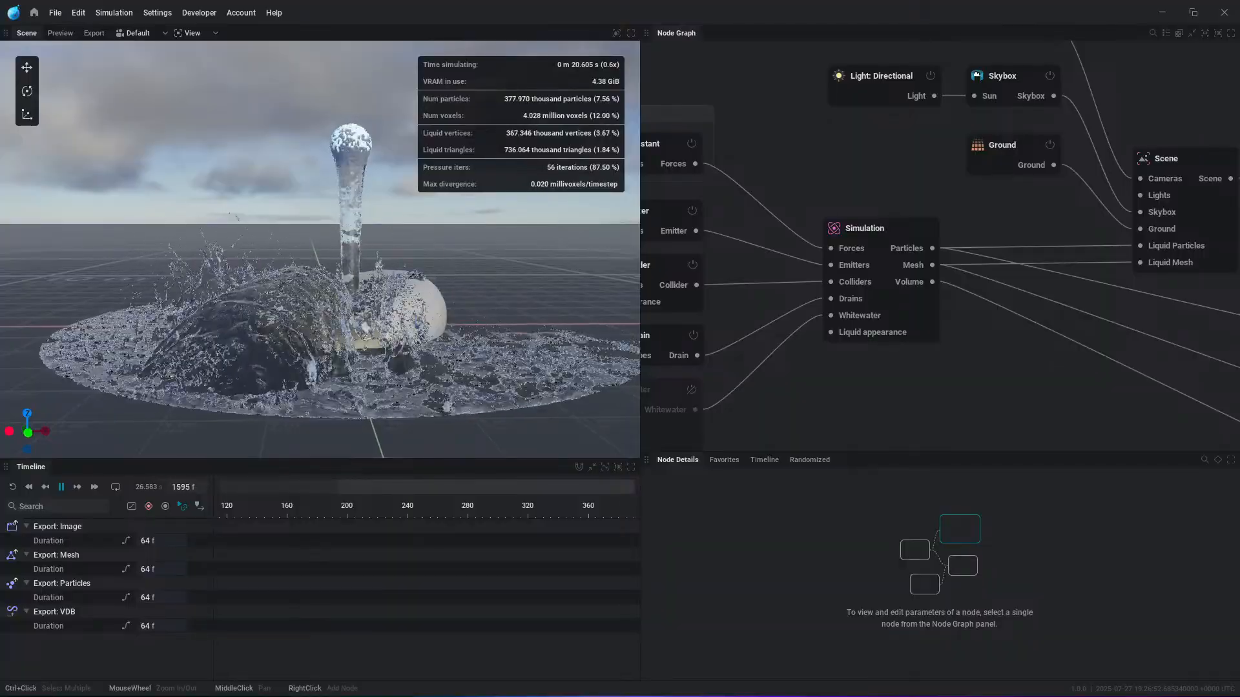
# Step: Open the Lava Eruption and Helix Swirl presets in turn and watch their simulations
pyautogui.click(31, 13)
pyautogui.scroll(6, 780, 249)
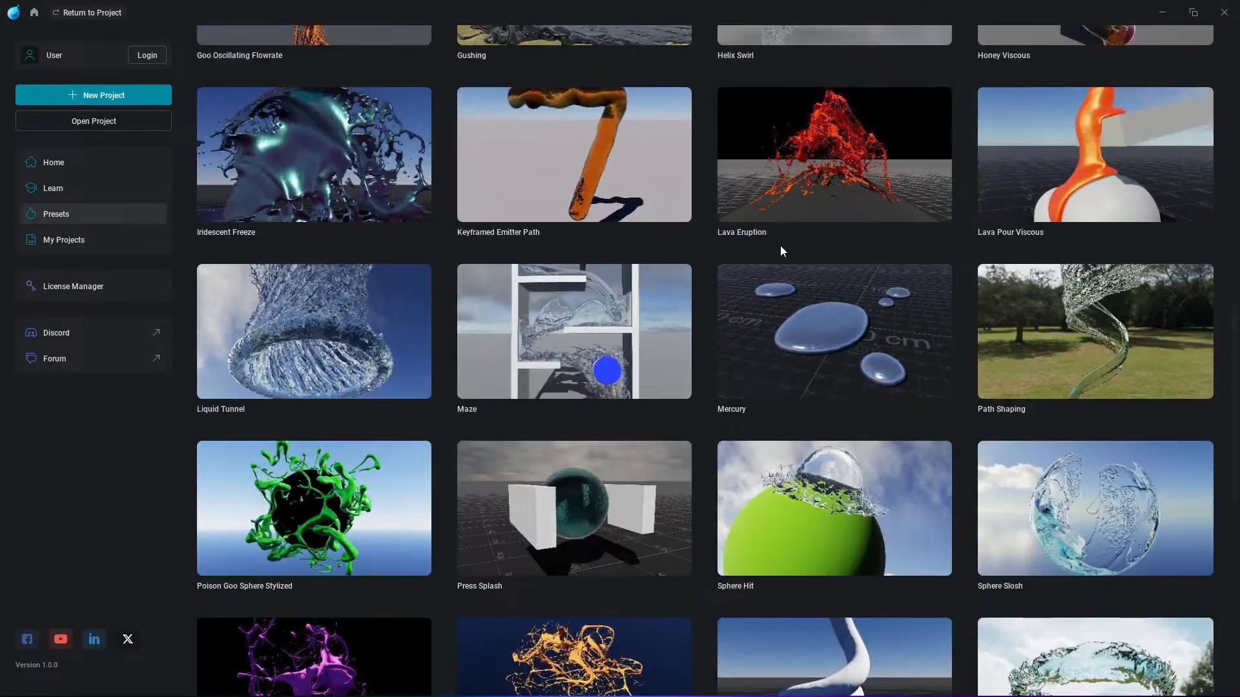
pyautogui.click(853, 387)
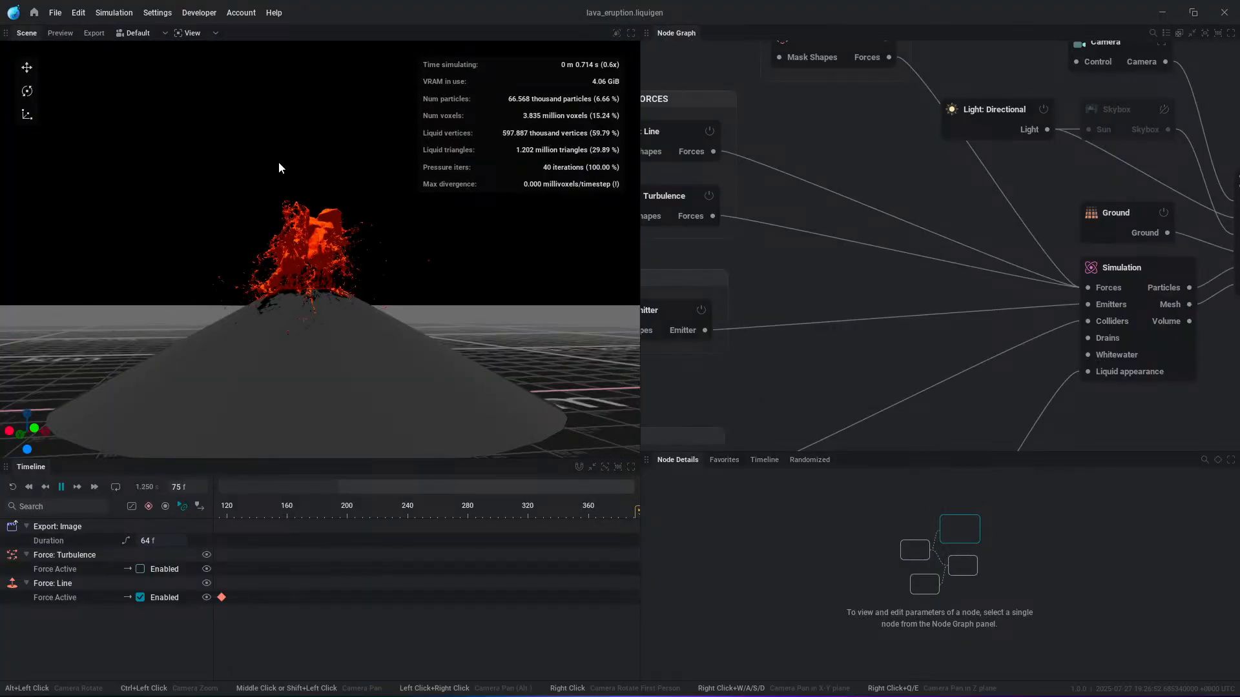
pyautogui.click(34, 13)
pyautogui.click(782, 221)
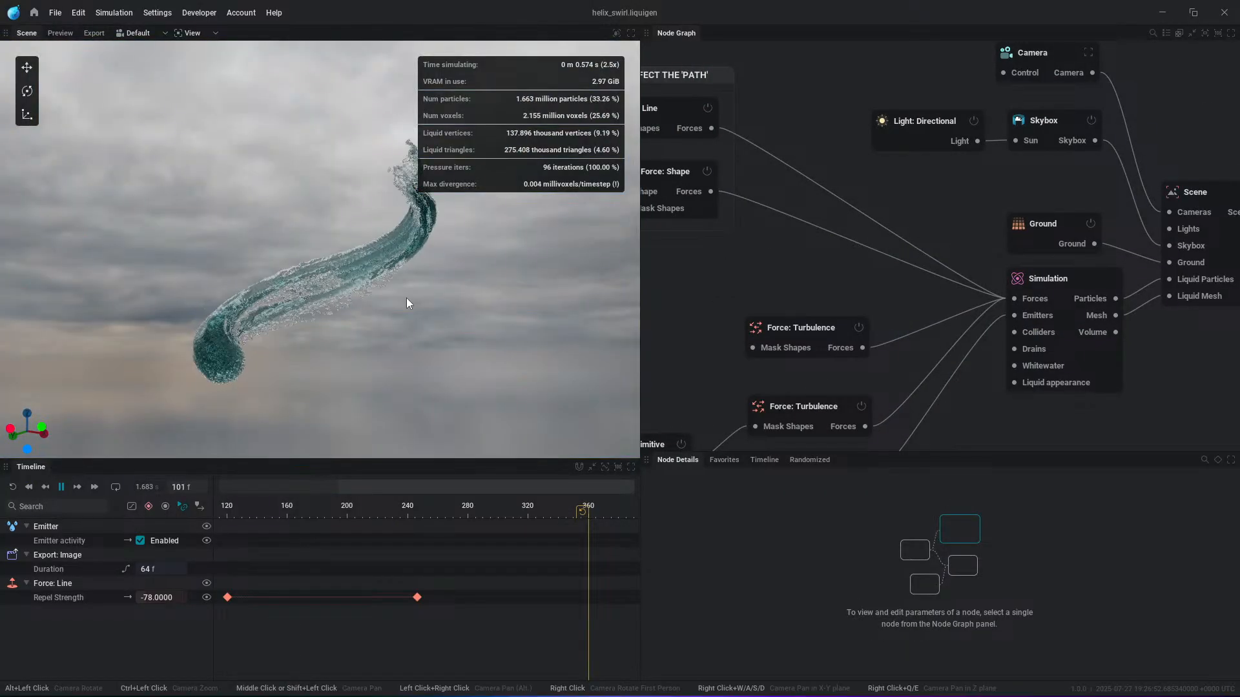
# Step: Open the Cylinder Pool Push preset from the preset library and let its simulation play
pyautogui.click(34, 13)
pyautogui.scroll(5, 1109, 321)
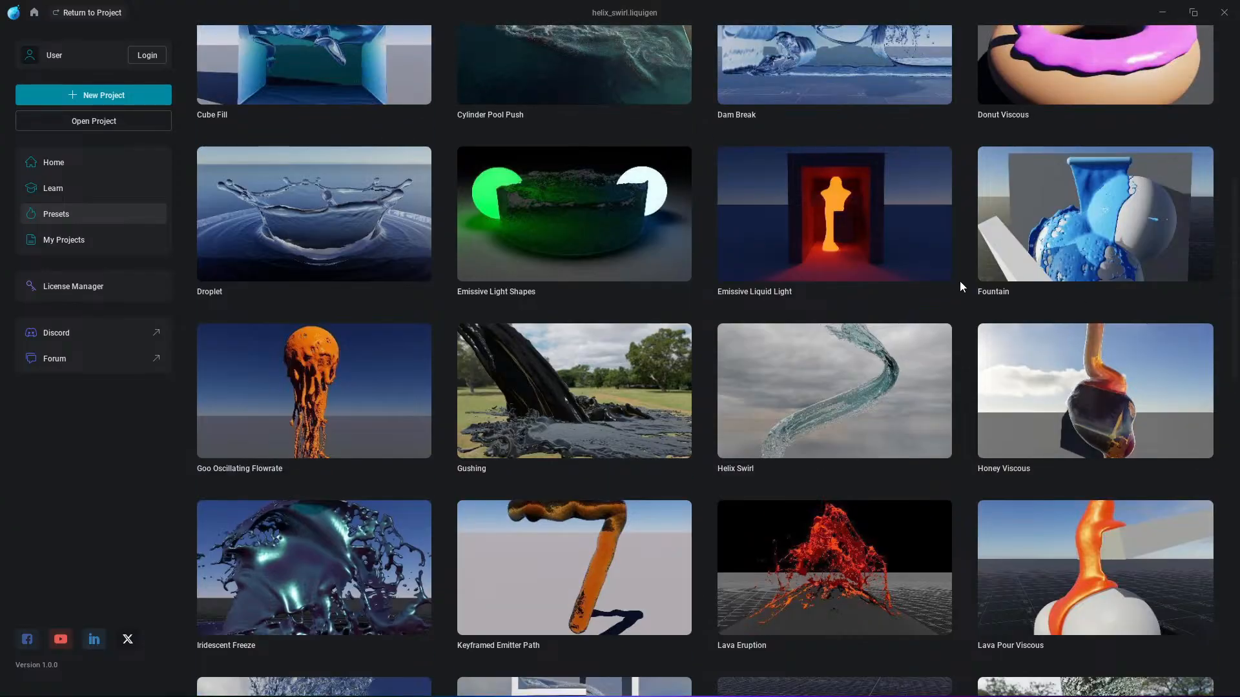
pyautogui.scroll(2, 580, 321)
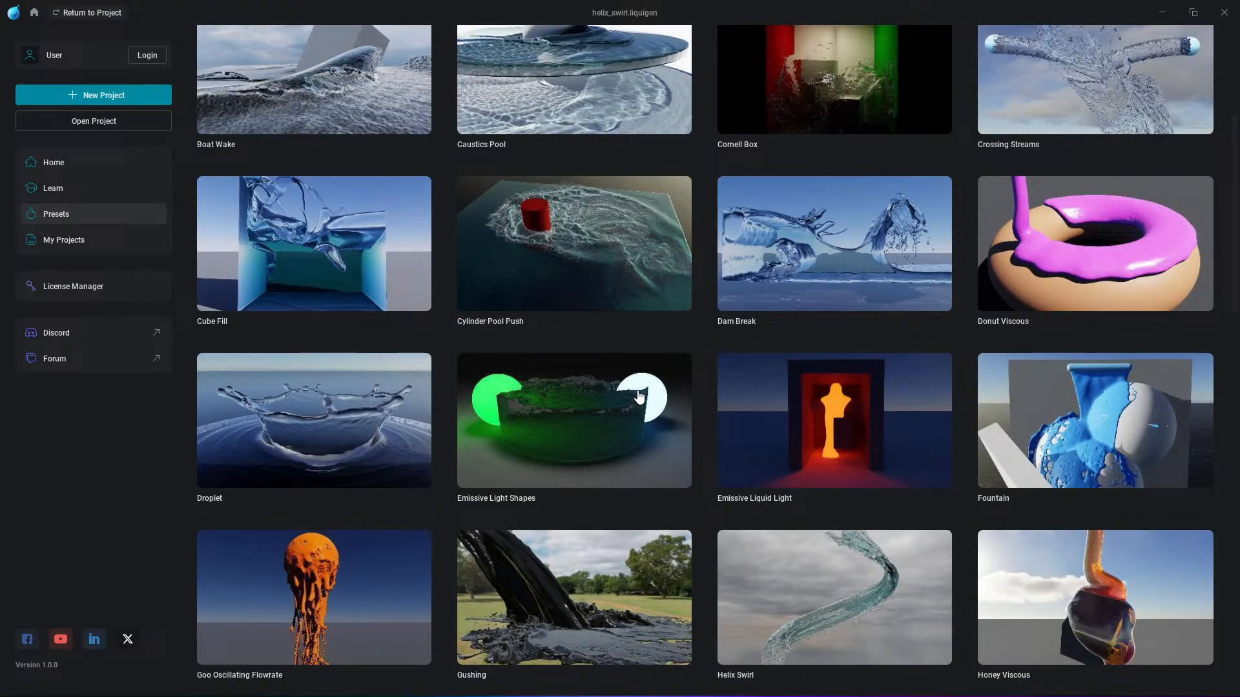
pyautogui.click(573, 247)
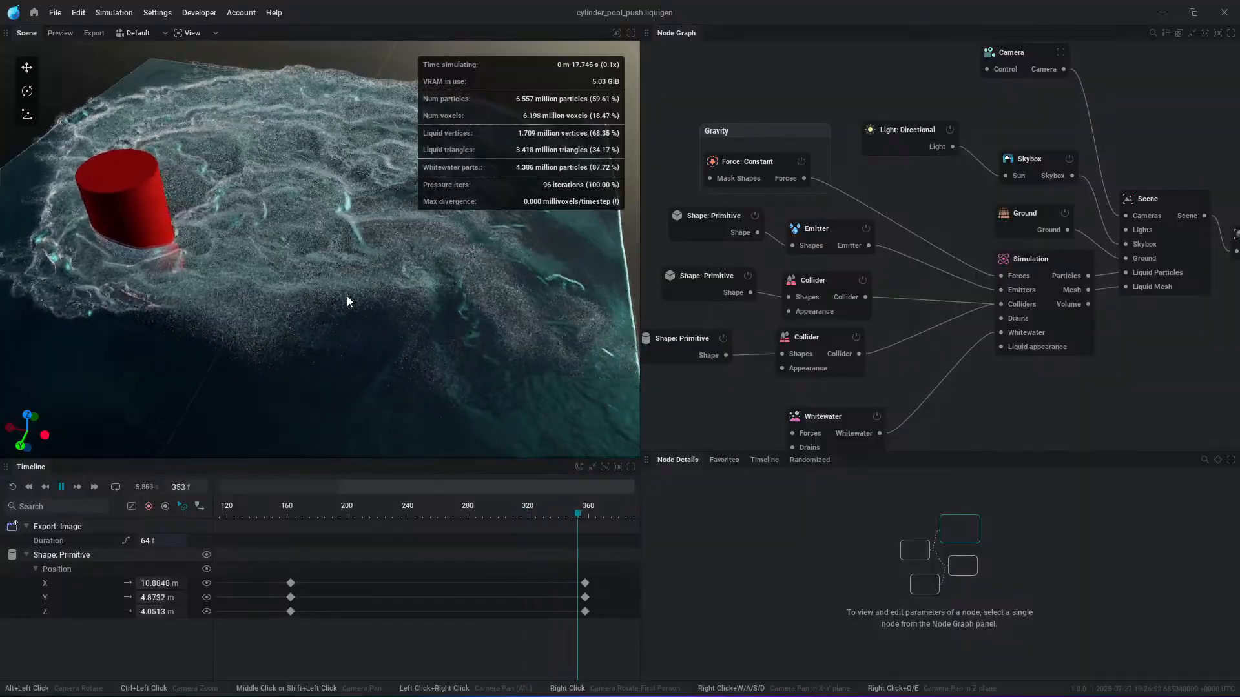
# Step: Pause and resume the pool simulation, examining the whitewater and waves around the red cylinder from several angles and distances
pyautogui.press('space')
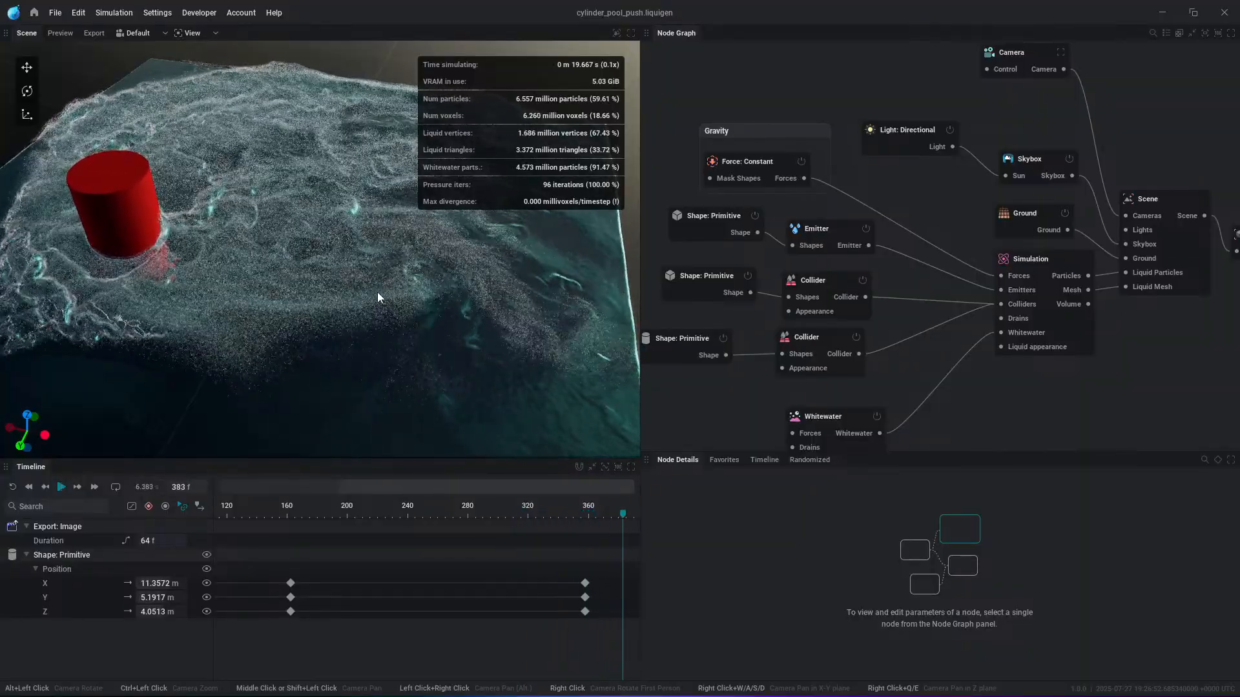
pyautogui.scroll(5, 364, 316)
pyautogui.scroll(-3, 363, 310)
pyautogui.keyDown('alt'); pyautogui.moveTo(363, 299); pyautogui.dragTo(374, 350); pyautogui.keyUp('alt')
pyautogui.scroll(-4, 375, 297)
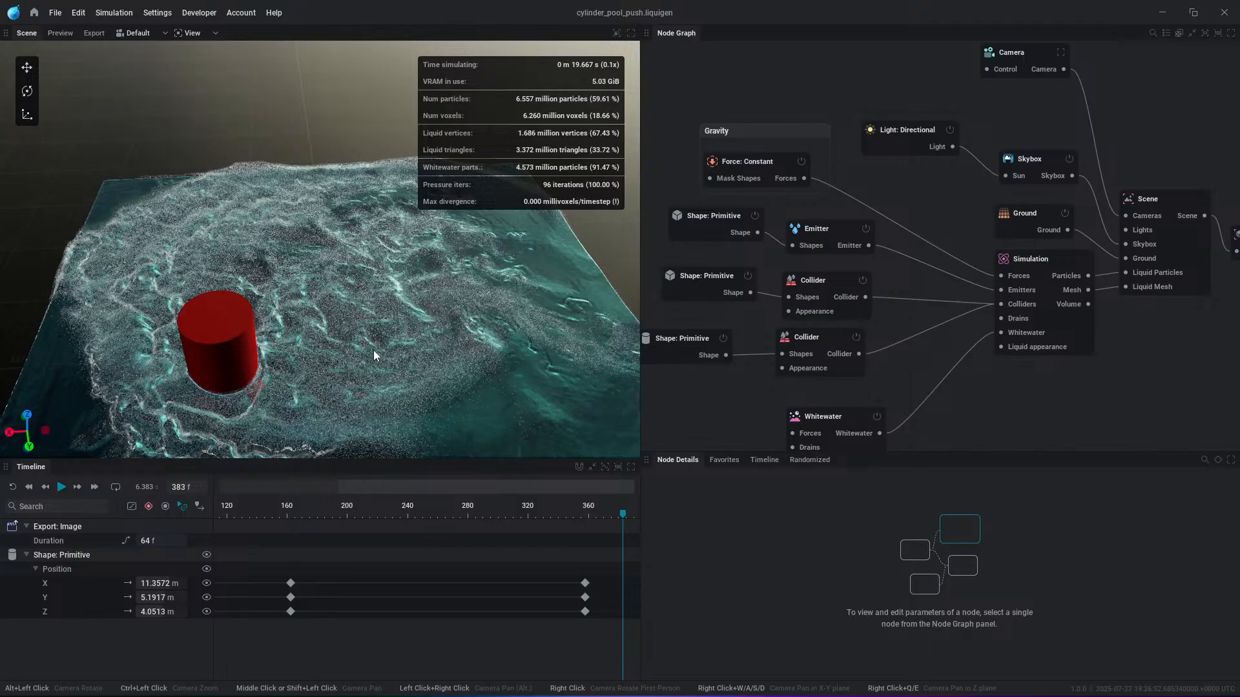
pyautogui.keyDown('alt'); pyautogui.moveTo(373, 350); pyautogui.dragTo(362, 301); pyautogui.keyUp('alt')
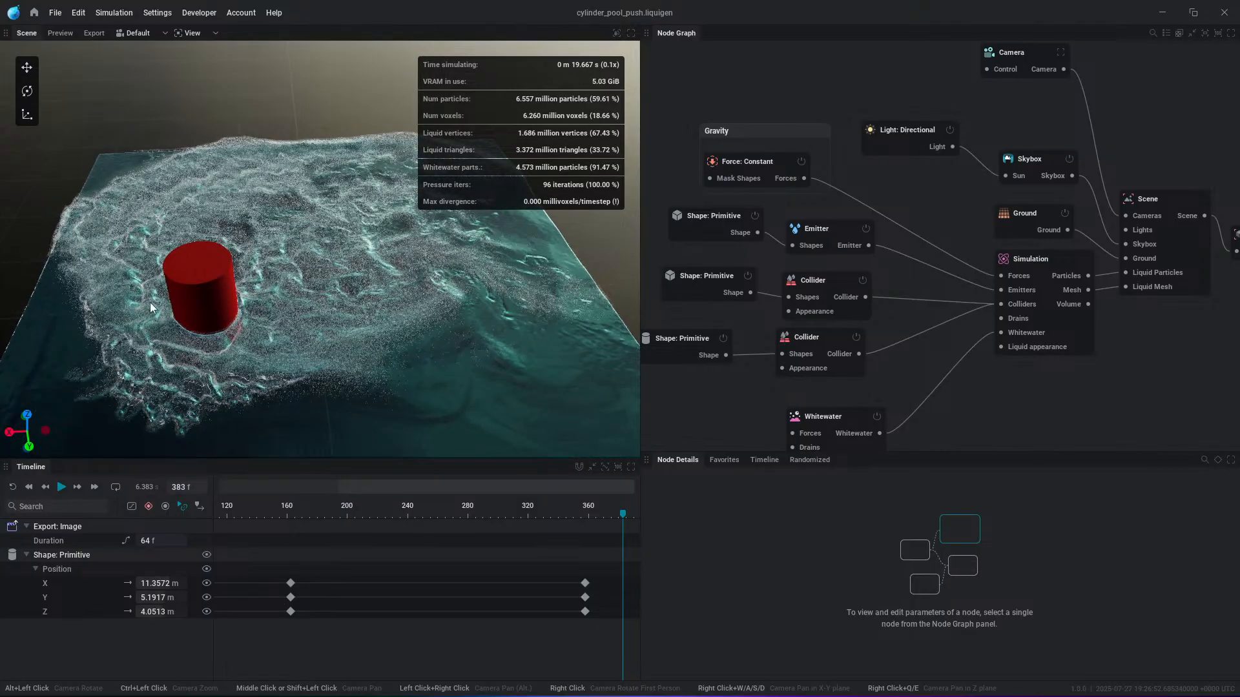
pyautogui.keyDown('alt'); pyautogui.moveTo(606, 266); pyautogui.dragTo(469, 272); pyautogui.keyUp('alt')
pyautogui.press('space')
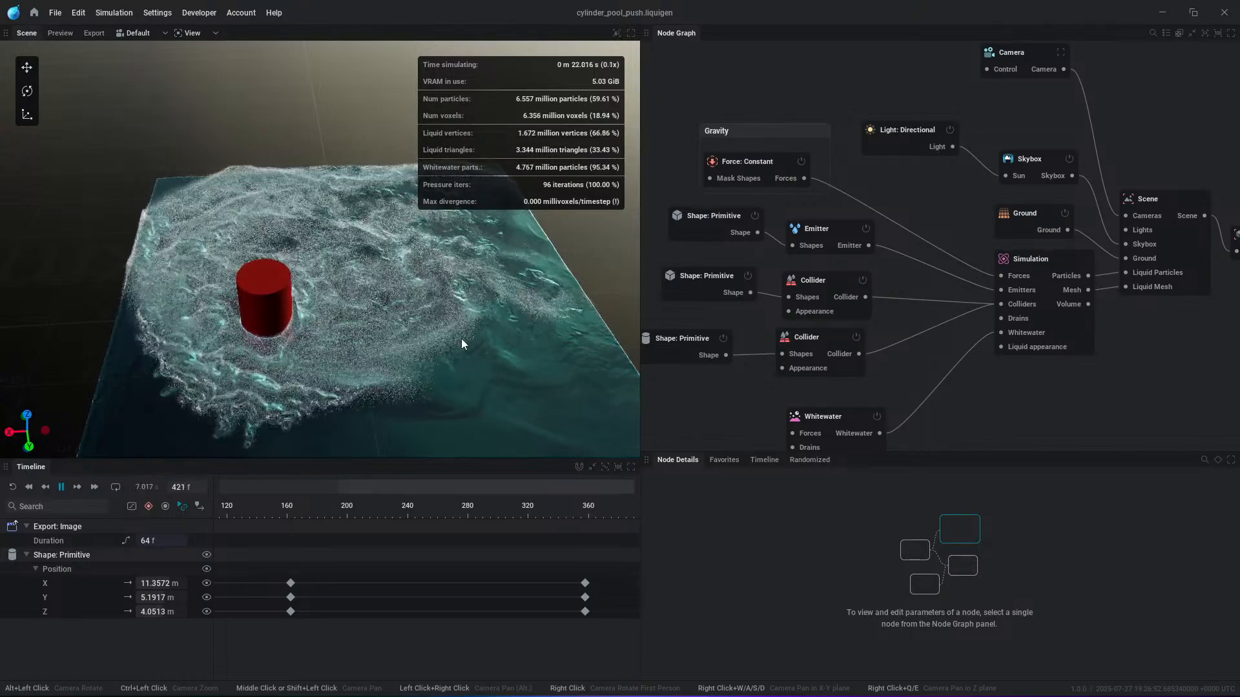
pyautogui.press('space')
pyautogui.keyDown('alt'); pyautogui.moveTo(387, 345); pyautogui.dragTo(113, 323); pyautogui.keyUp('alt')
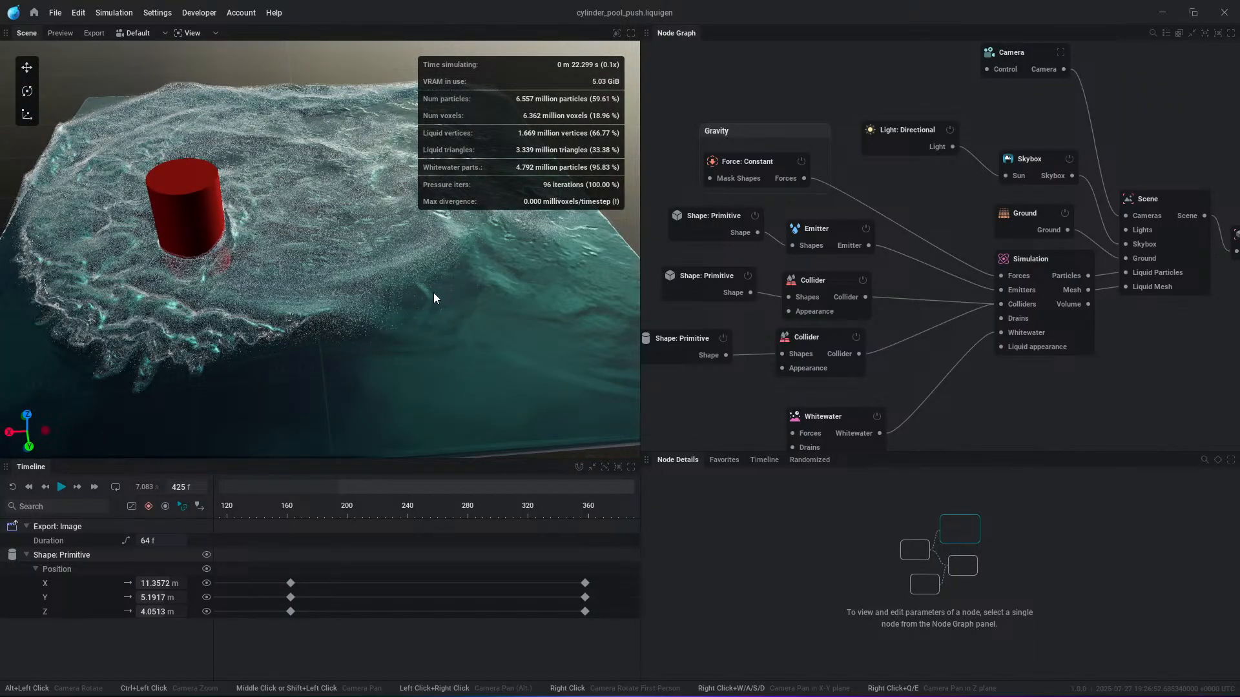
pyautogui.scroll(-3, 478, 297)
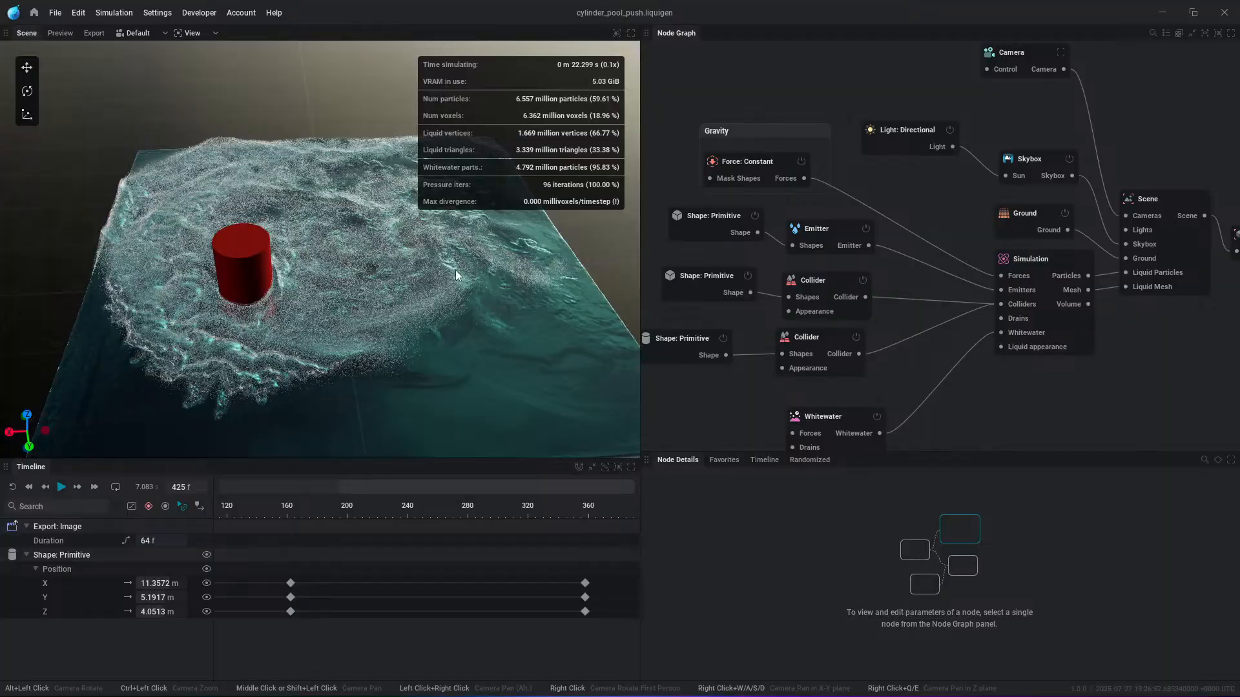
pyautogui.scroll(3, 470, 269)
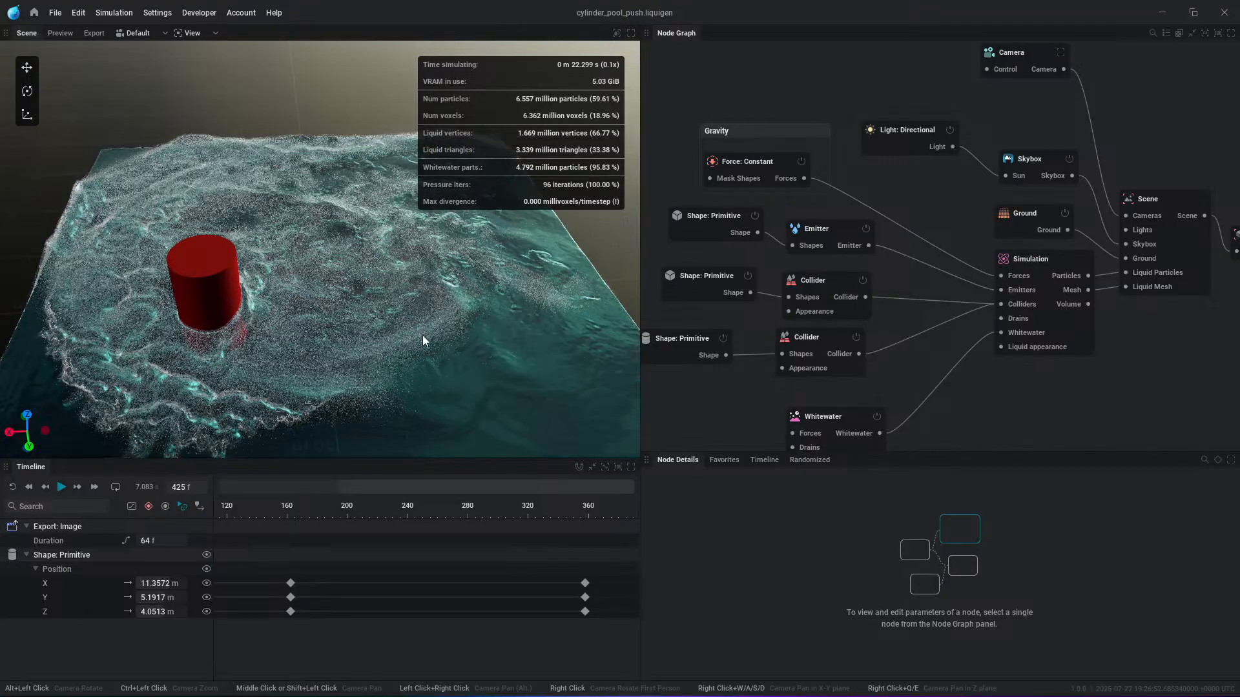
pyautogui.scroll(2, 425, 336)
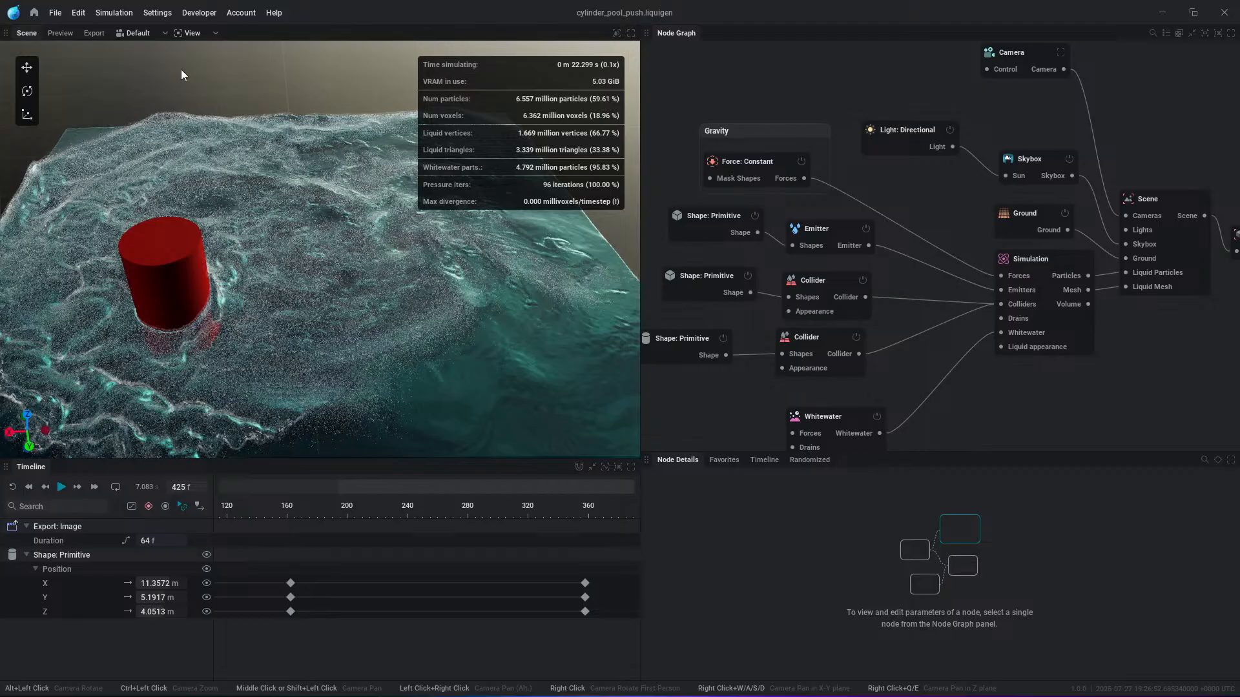
# Step: Start a new project and set the Simulation node's voxel size to 0.005 m
pyautogui.click(35, 13)
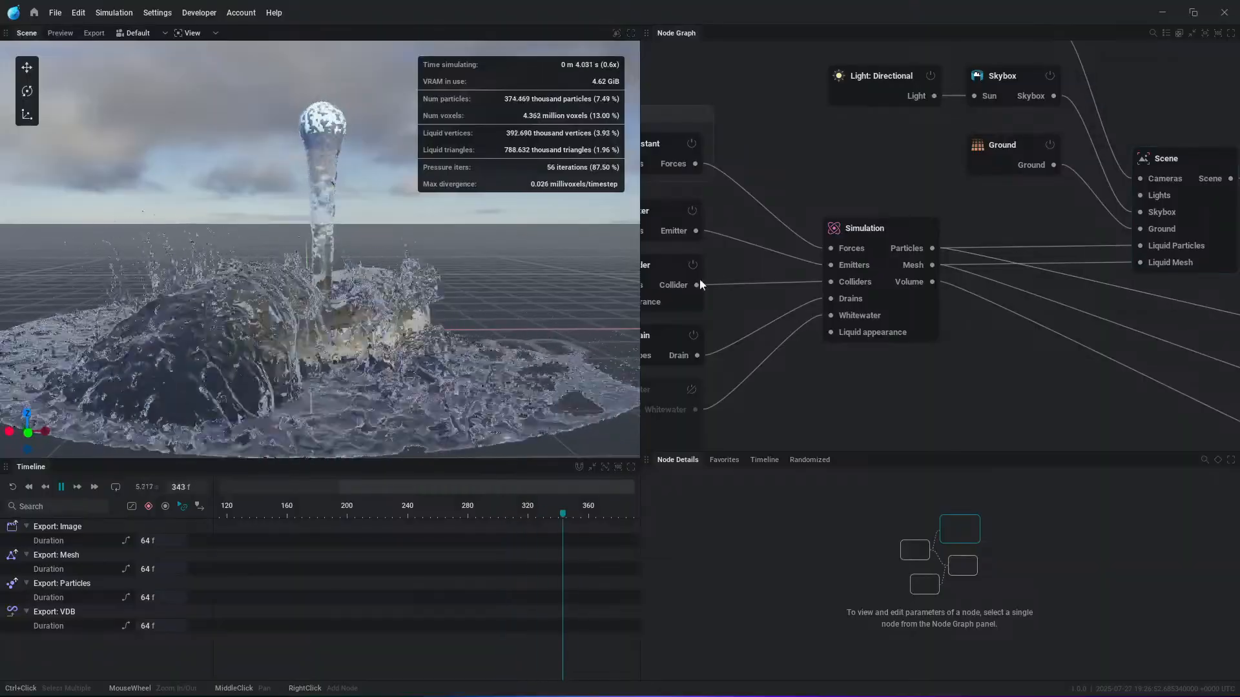
pyautogui.click(933, 234)
pyautogui.click(703, 525)
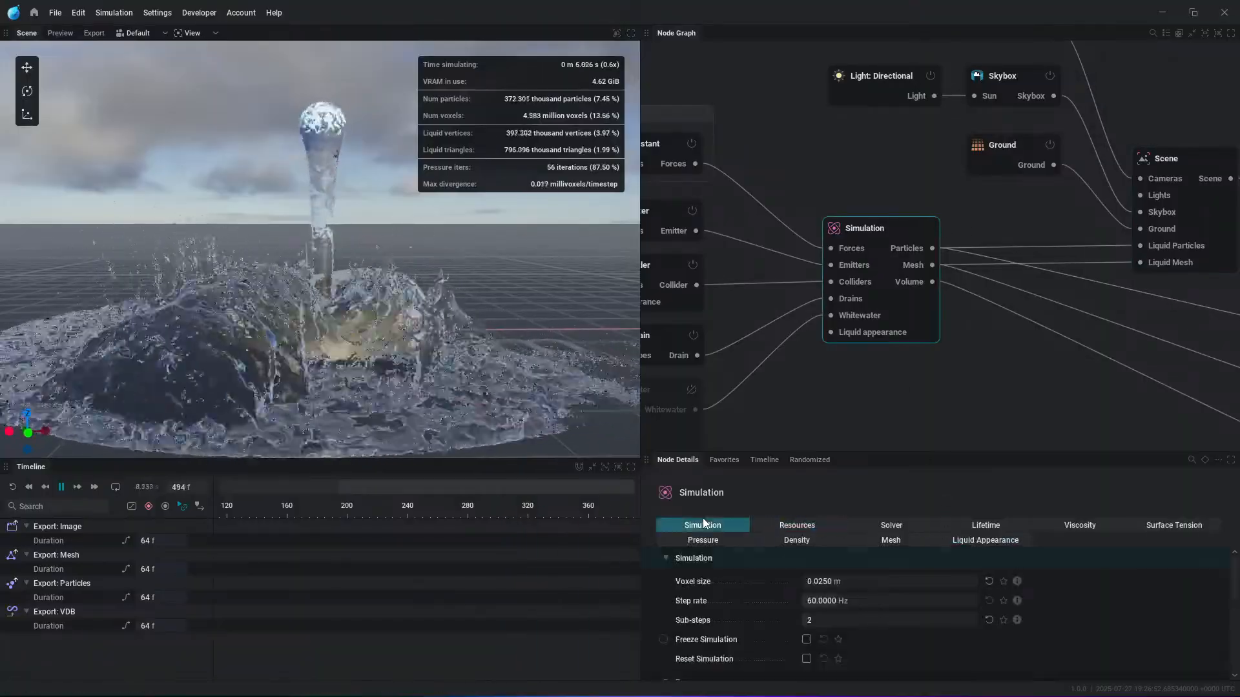
pyautogui.write('0.005')
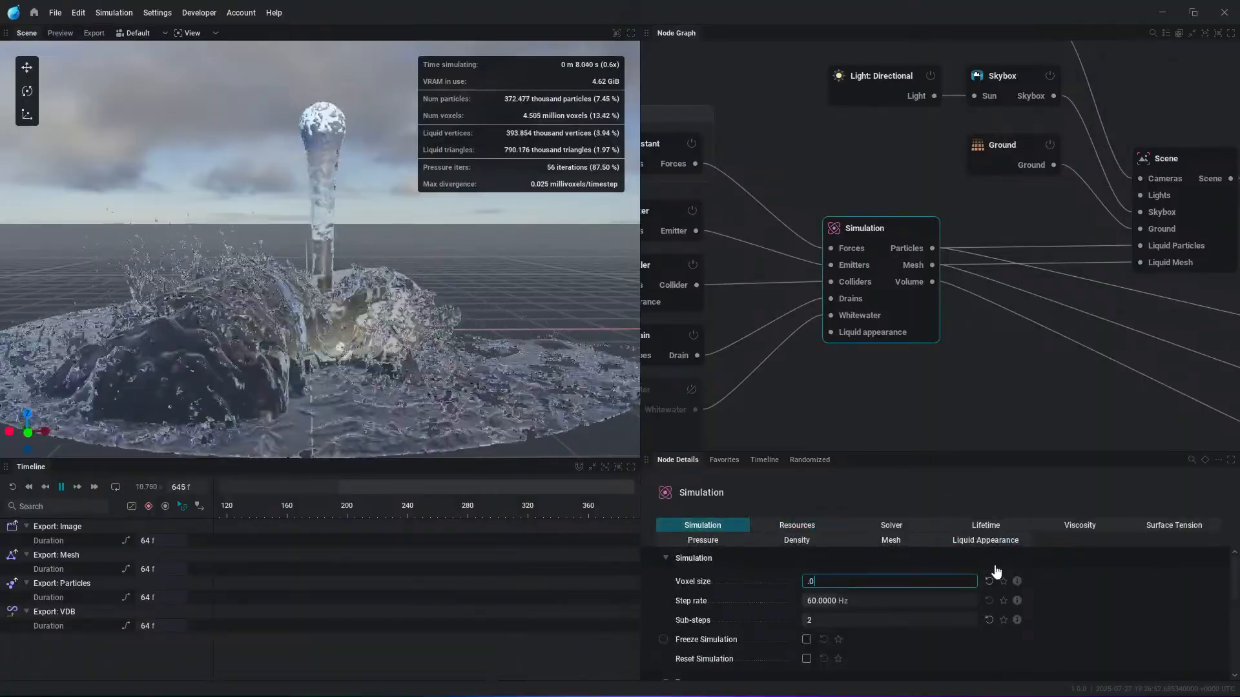
pyautogui.press('Return')
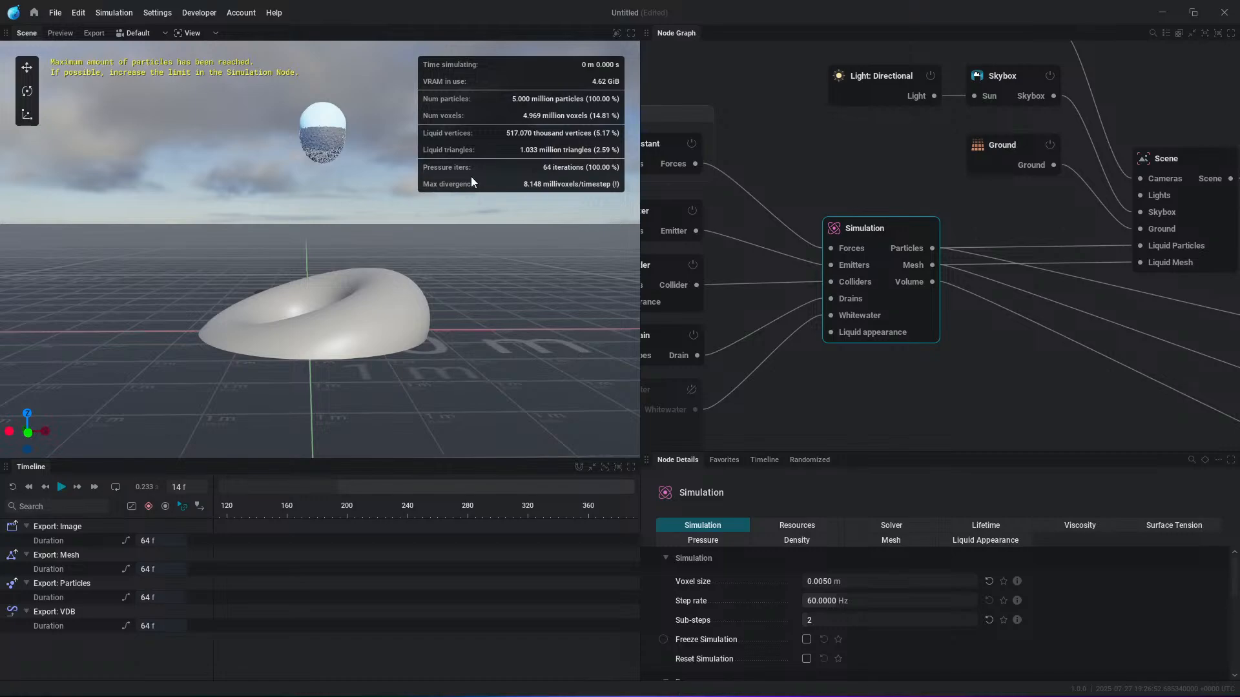
# Step: Set the radius of the emitter's sphere shape to 0.1 m and play the simulation with the falling stream in view
pyautogui.moveTo(809, 146); pyautogui.dragTo(934, 137, button='middle')
pyautogui.moveTo(860, 271); pyautogui.dragTo(931, 220, button='middle')
pyautogui.click(719, 155)
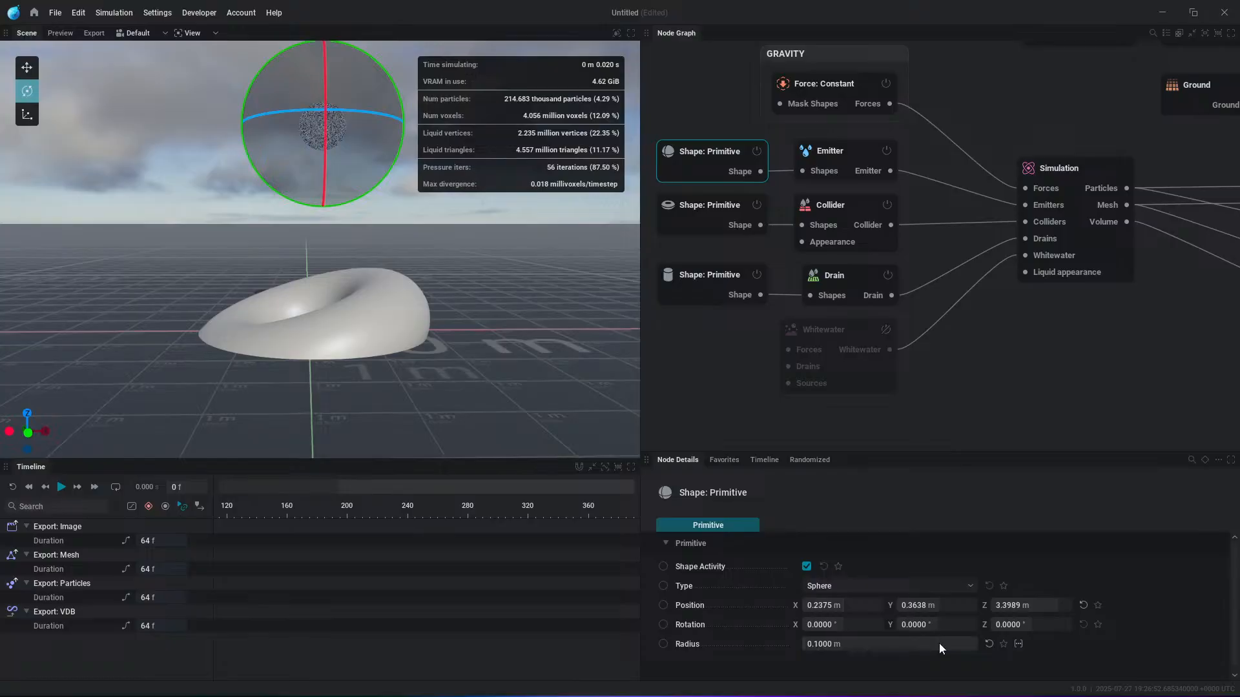
pyautogui.scroll(3, 344, 137)
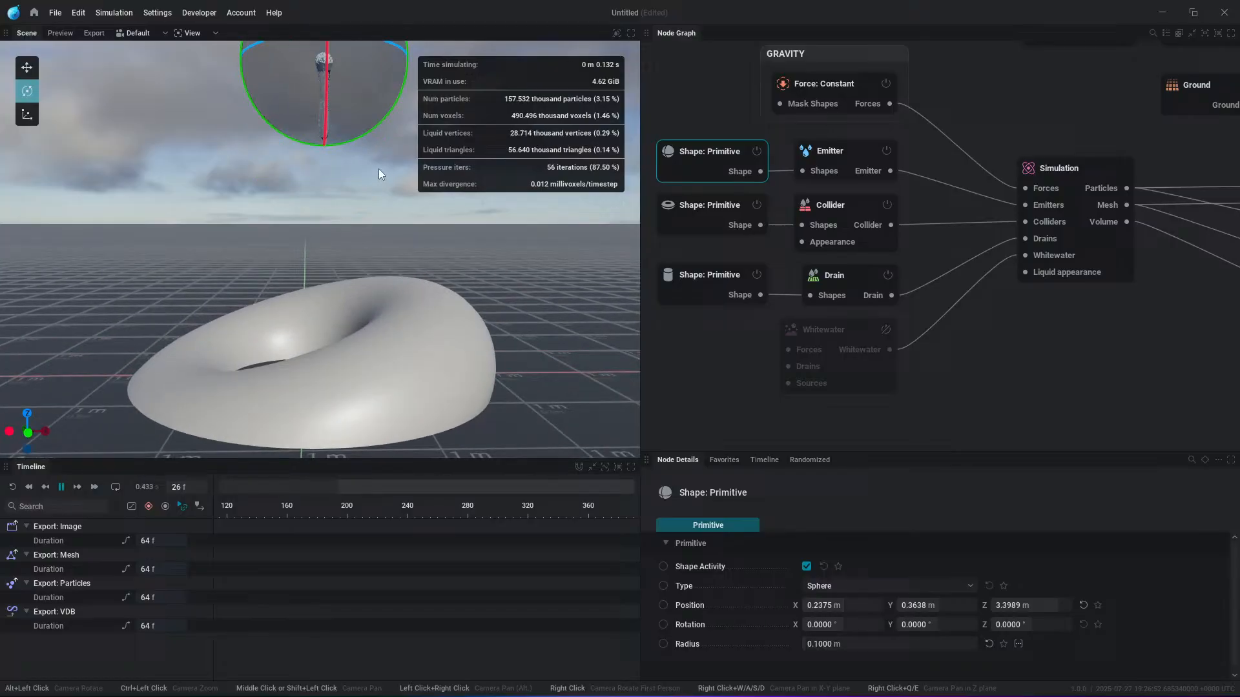
pyautogui.moveTo(378, 169); pyautogui.dragTo(383, 255, button='middle')
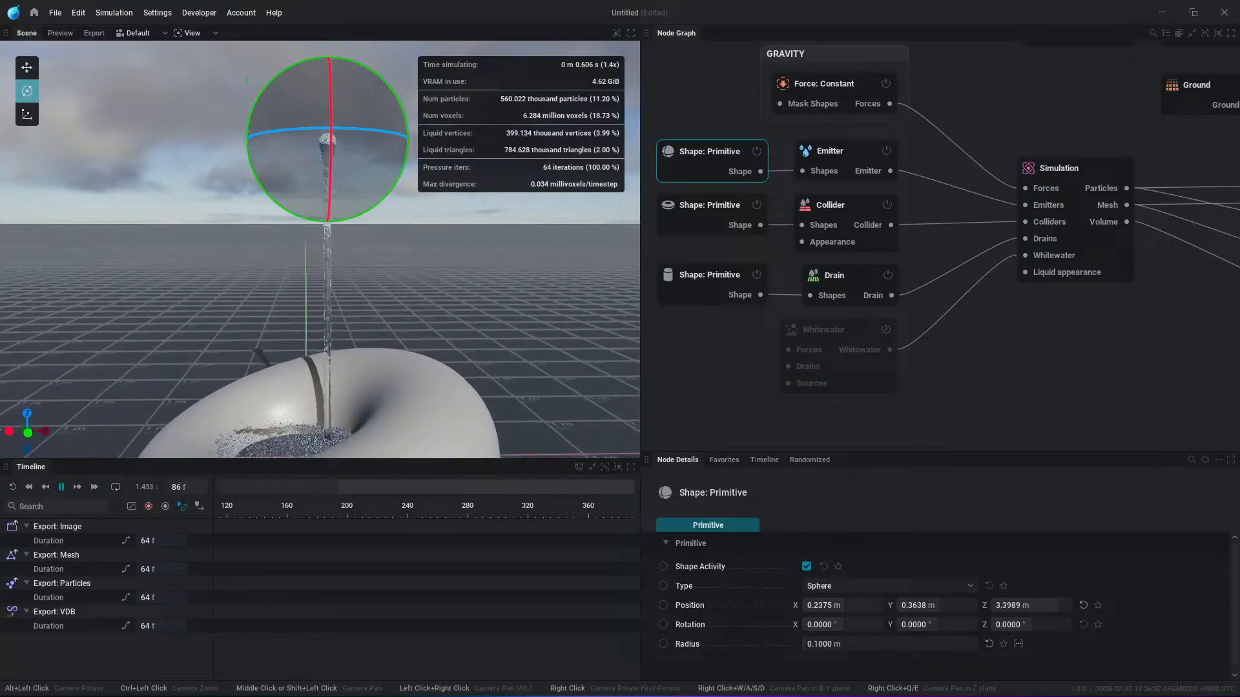
# Step: Reset the simulation, reduce the emitter sphere's radius to 0.05 m, and play it briefly before pausing
pyautogui.press('space')
pyautogui.press('r')
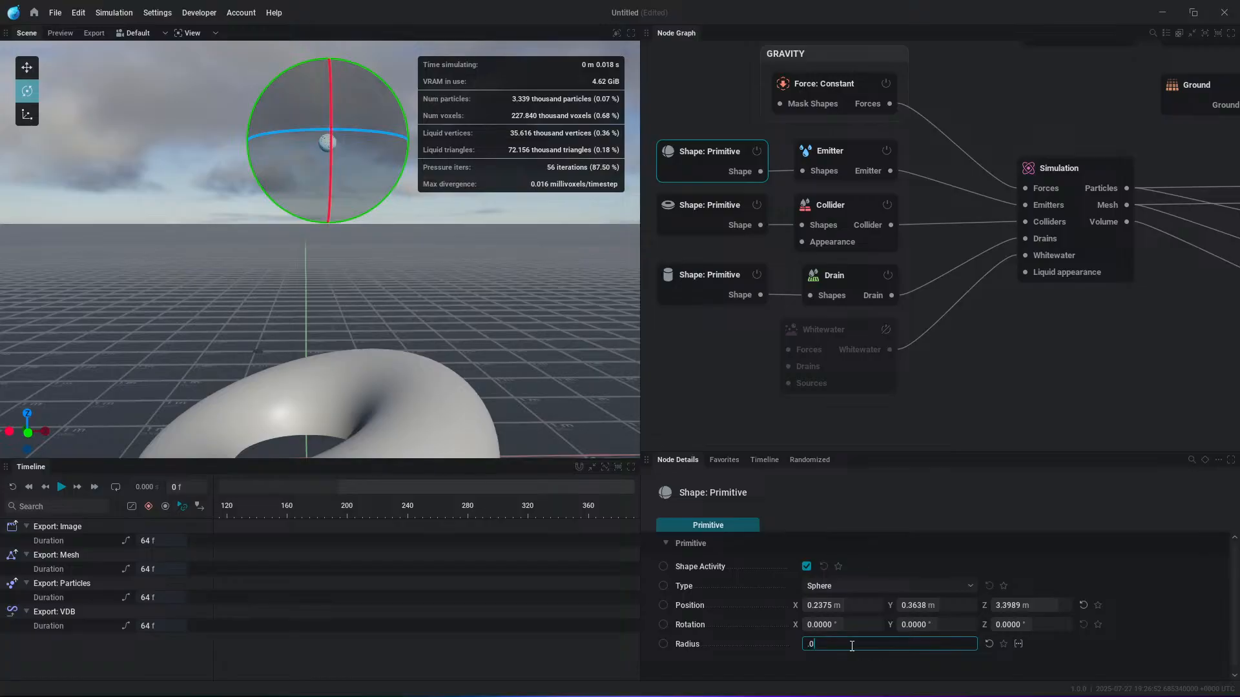
pyautogui.press('space')
pyautogui.press('space')
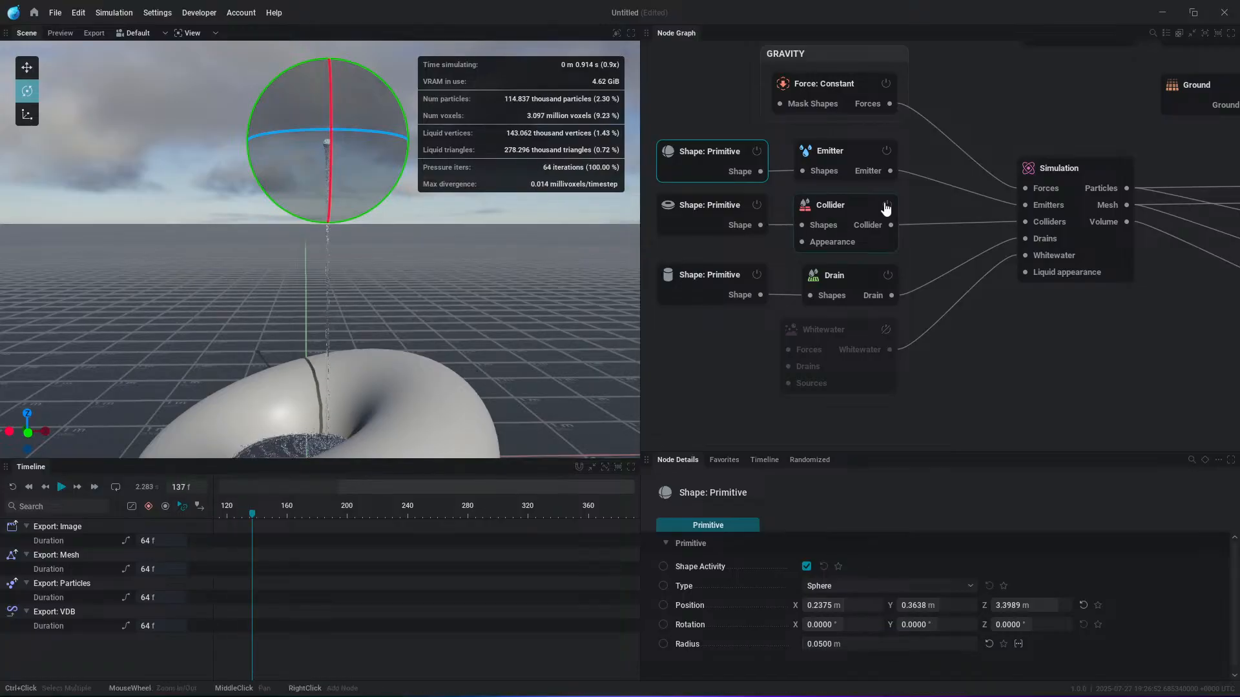
# Step: Look over the Collider node's settings and the primitive types available for its torus shape
pyautogui.moveTo(717, 249); pyautogui.dragTo(806, 220, button='middle')
pyautogui.click(777, 178)
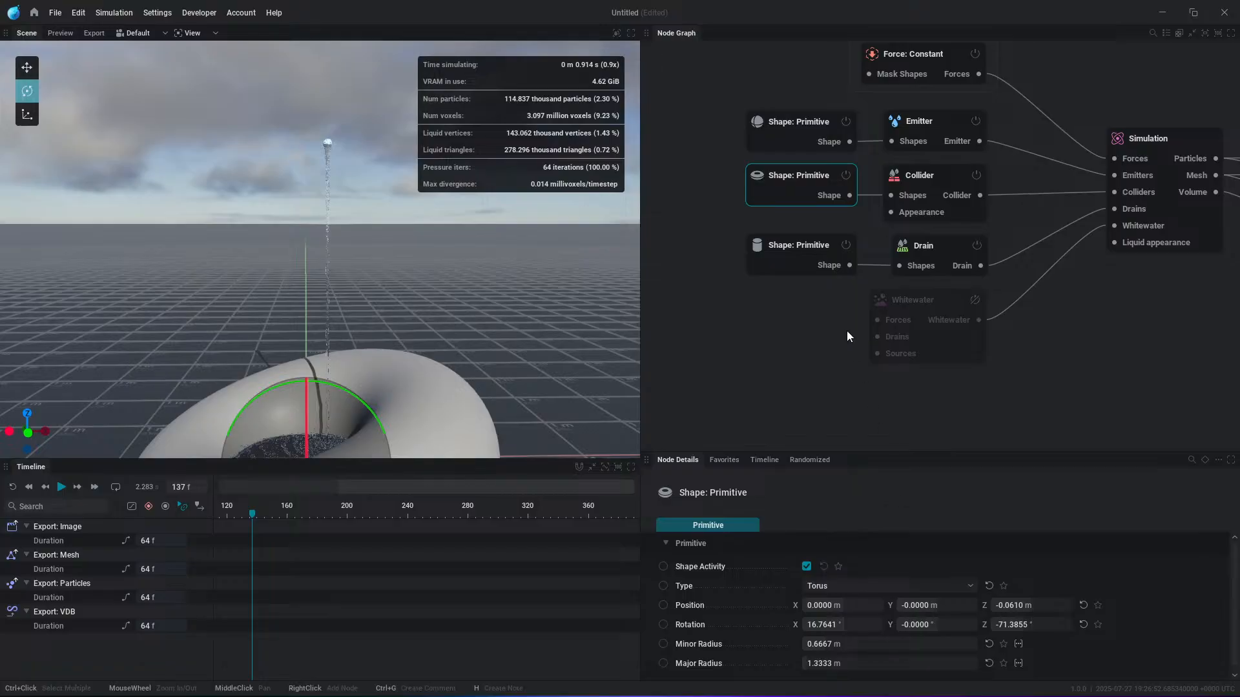
pyautogui.click(951, 205)
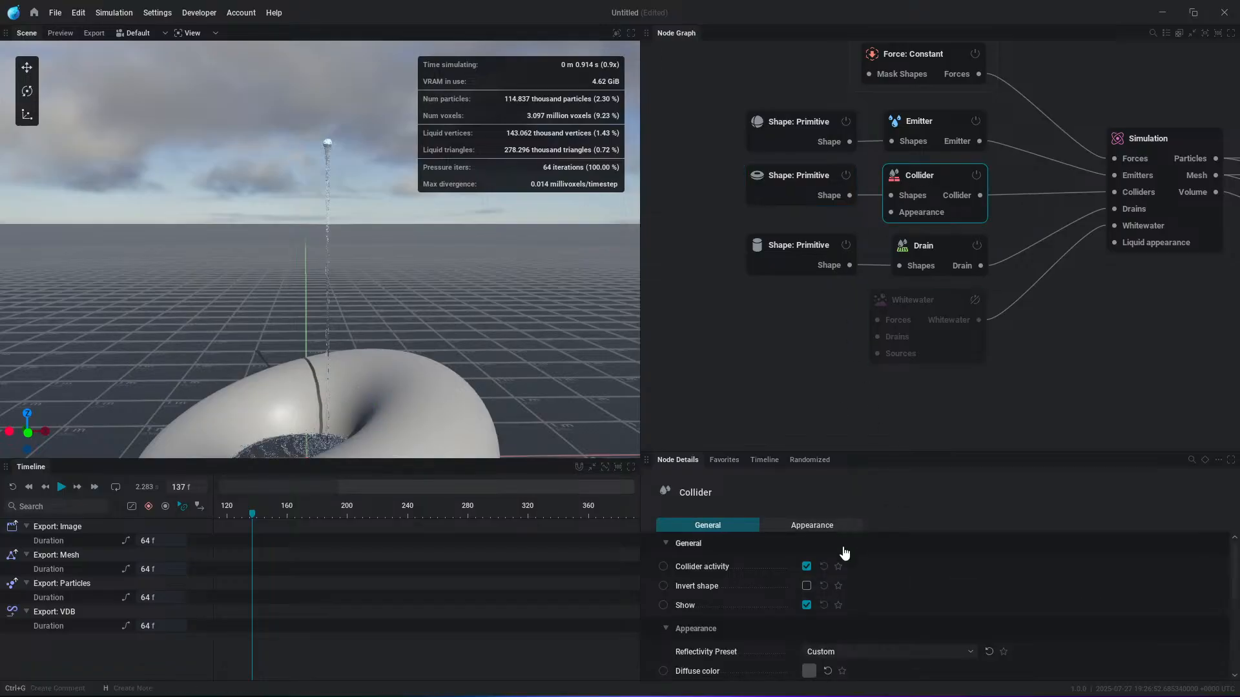
pyautogui.click(807, 187)
pyautogui.click(866, 586)
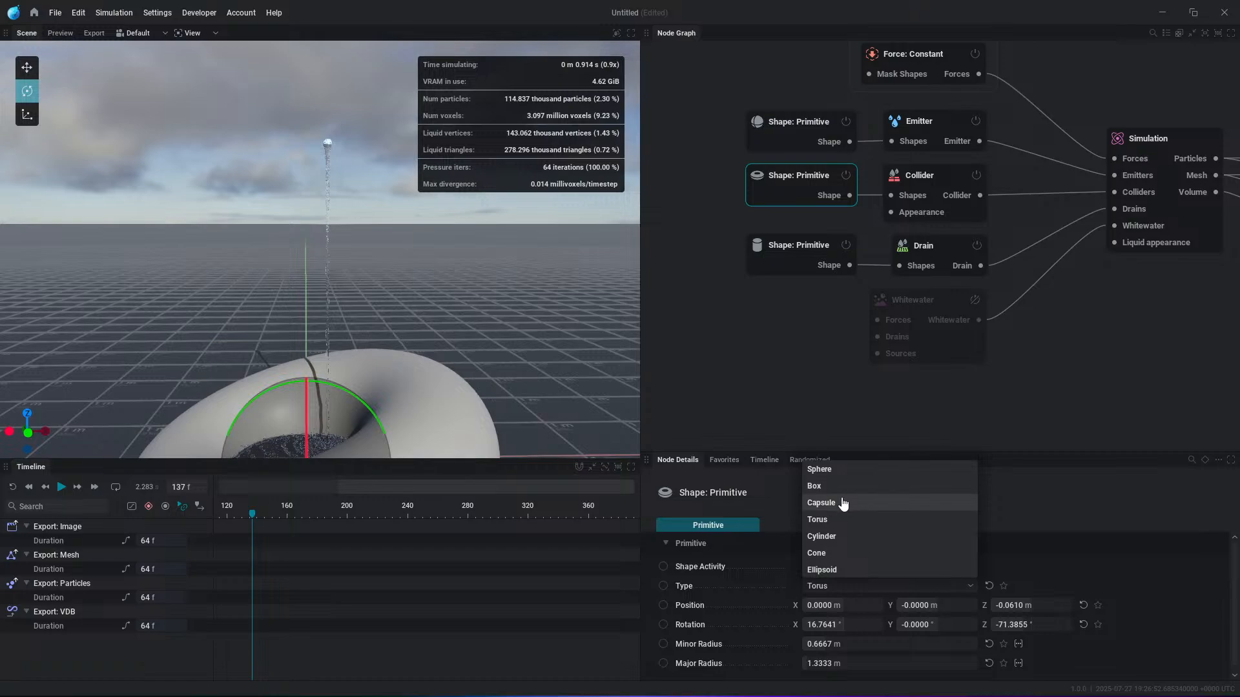
pyautogui.click(812, 350)
# Step: Rotate the collider's torus until it lies nearly level, at about 2.5° X, 4.7° Y and -72° Z
pyautogui.moveTo(433, 383); pyautogui.dragTo(453, 413, button='middle')
pyautogui.scroll(1, 486, 421)
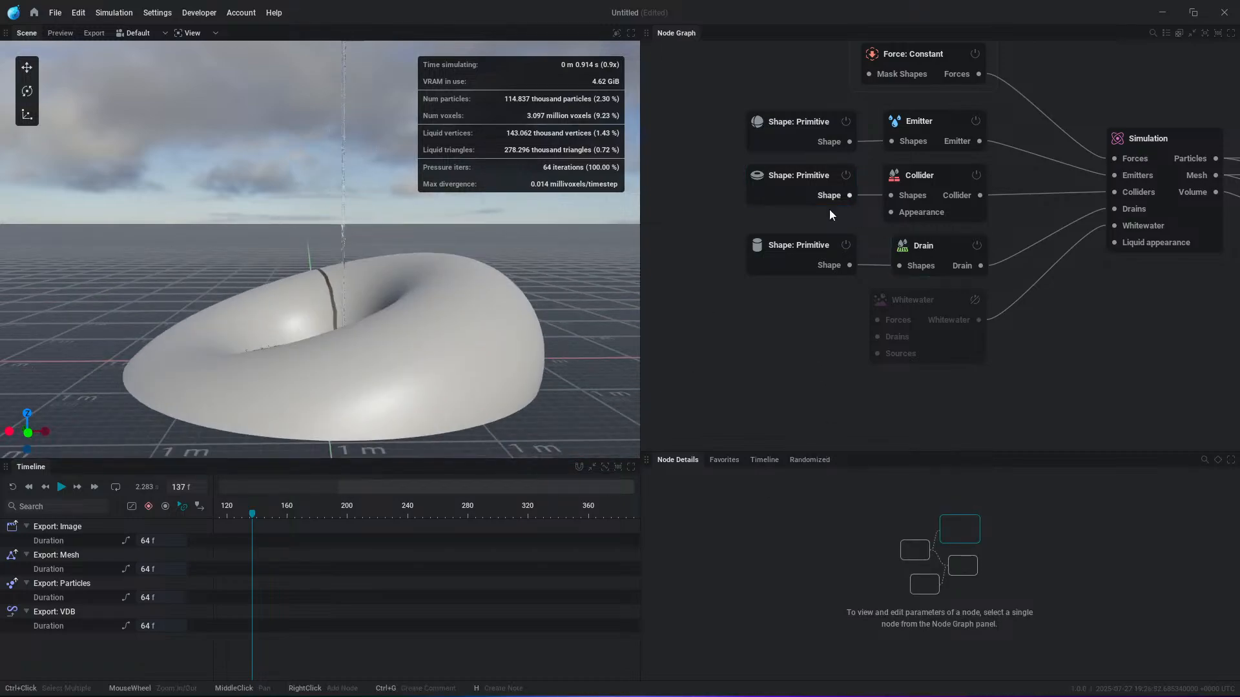
pyautogui.click(822, 269)
pyautogui.click(812, 179)
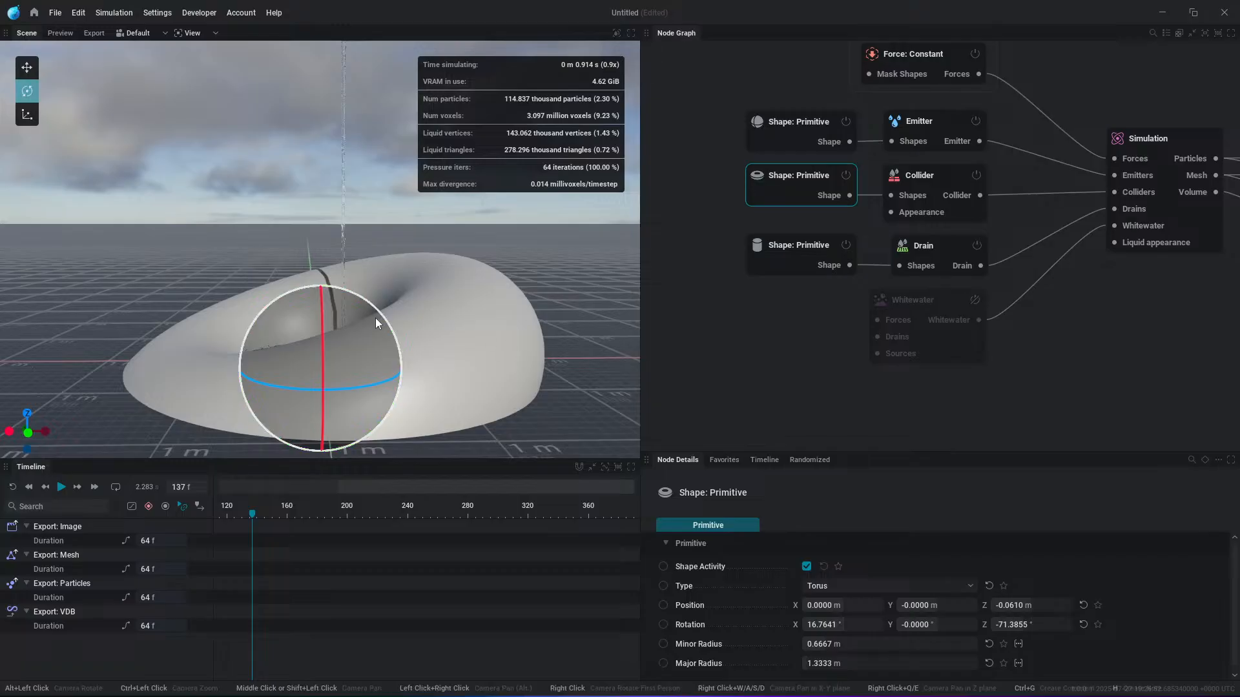
pyautogui.moveTo(366, 302); pyautogui.dragTo(398, 312)
pyautogui.moveTo(540, 235); pyautogui.dragTo(534, 305, button='middle')
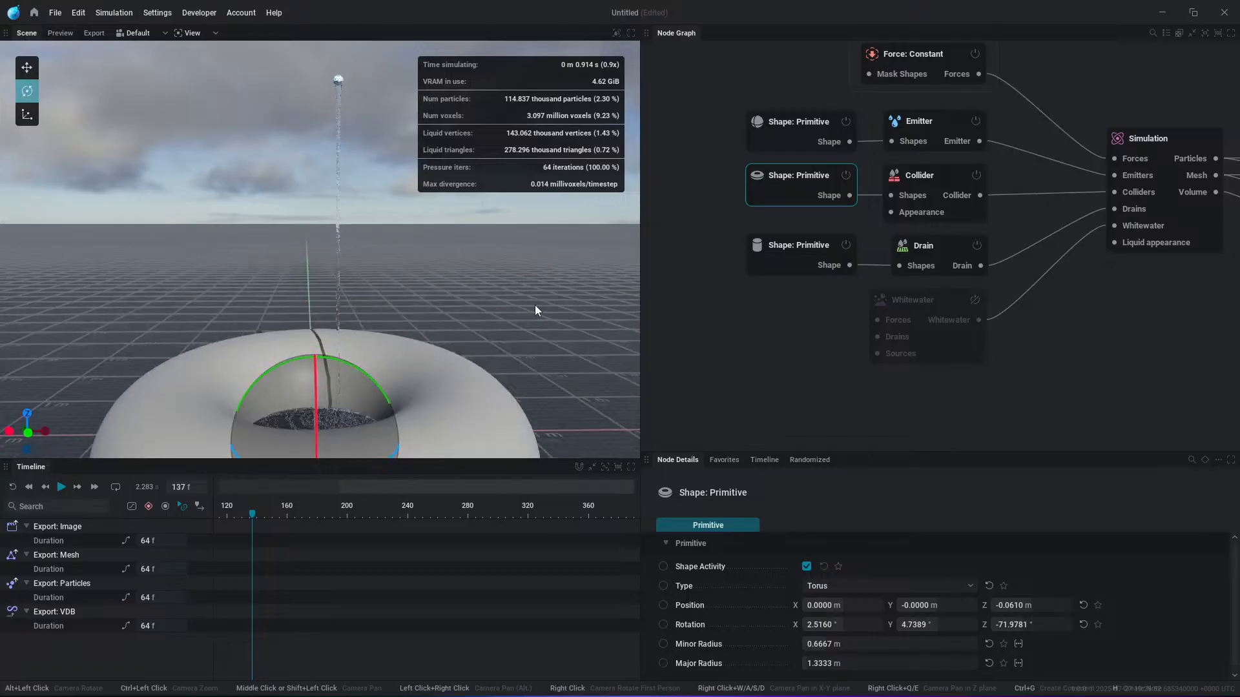
# Step: Raise the torus to about Z 1.09 m and reduce its minor radius to 0.2333 m
pyautogui.press('w')
pyautogui.moveTo(322, 377); pyautogui.dragTo(351, 254)
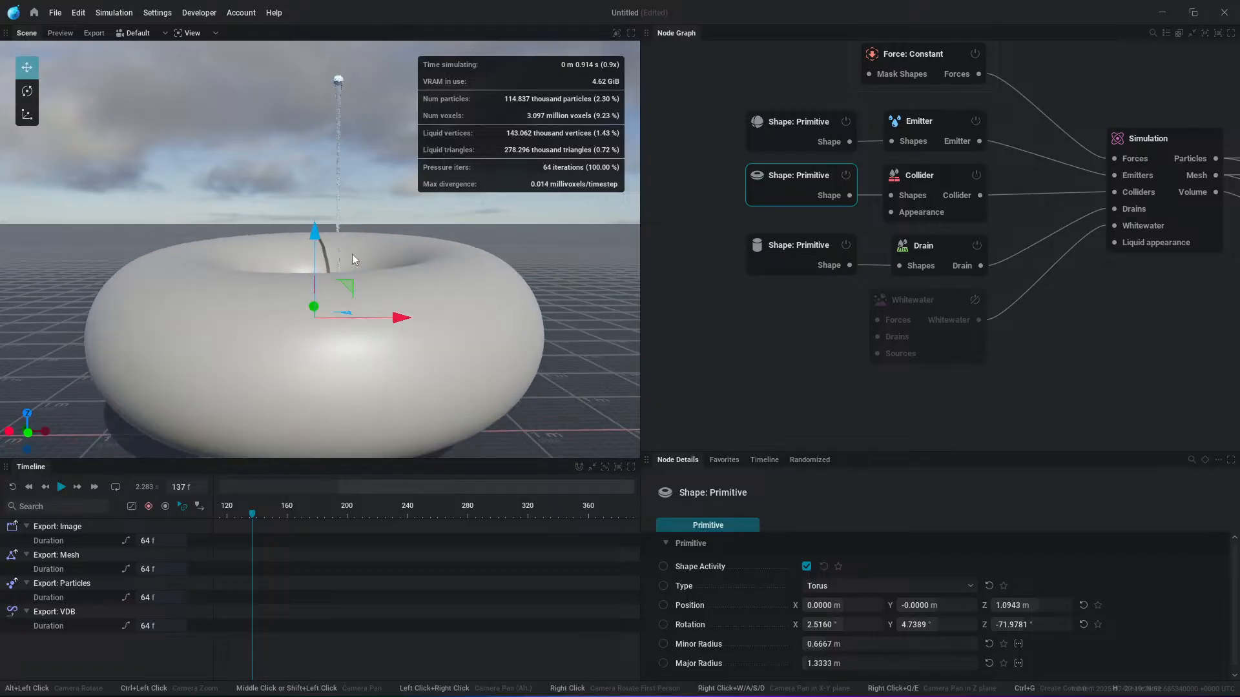
pyautogui.moveTo(866, 647); pyautogui.dragTo(838, 647)
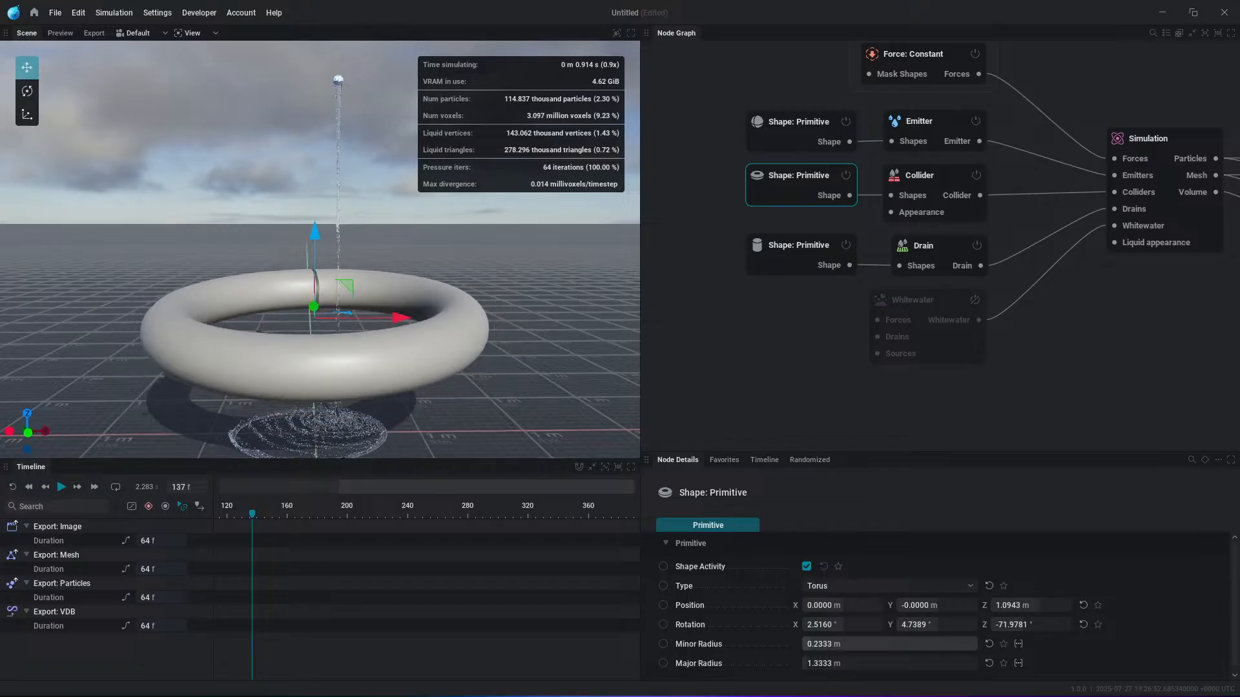
# Step: Add a second primitive shape connected to the Collider's Shapes input, try it as a box, and make it a cylinder
pyautogui.click(783, 294)
pyautogui.moveTo(887, 195); pyautogui.dragTo(675, 242)
pyautogui.click(623, 266)
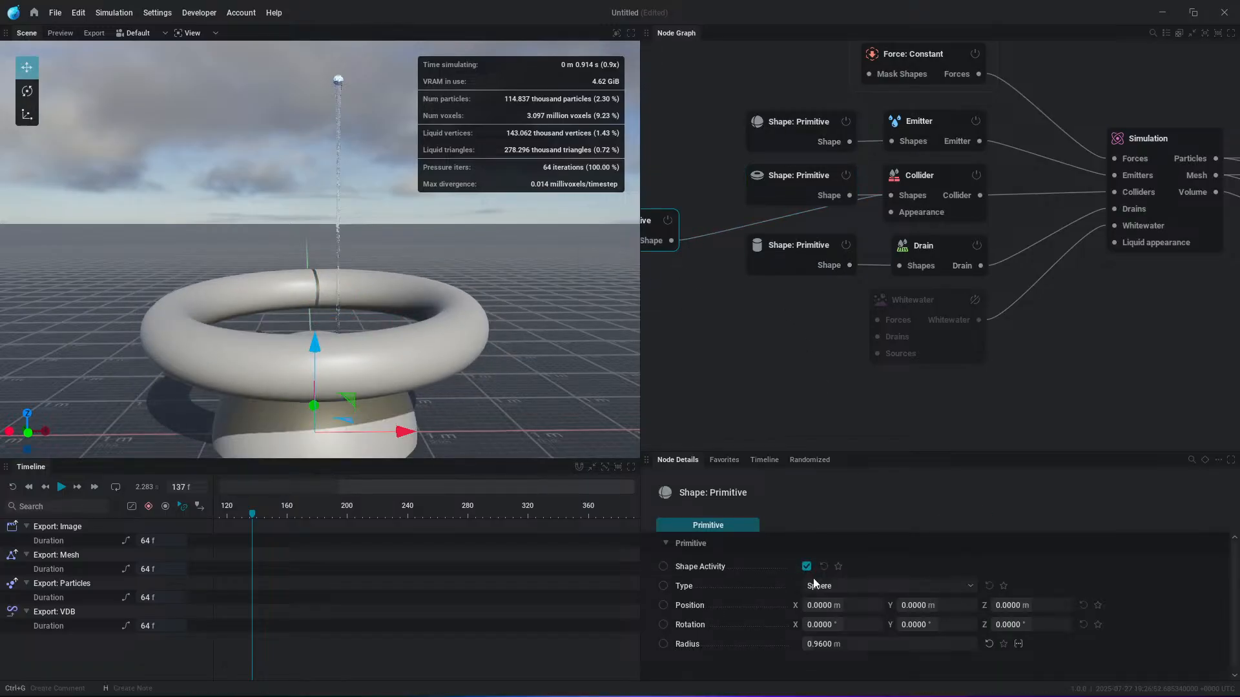
pyautogui.click(839, 587)
pyautogui.click(819, 486)
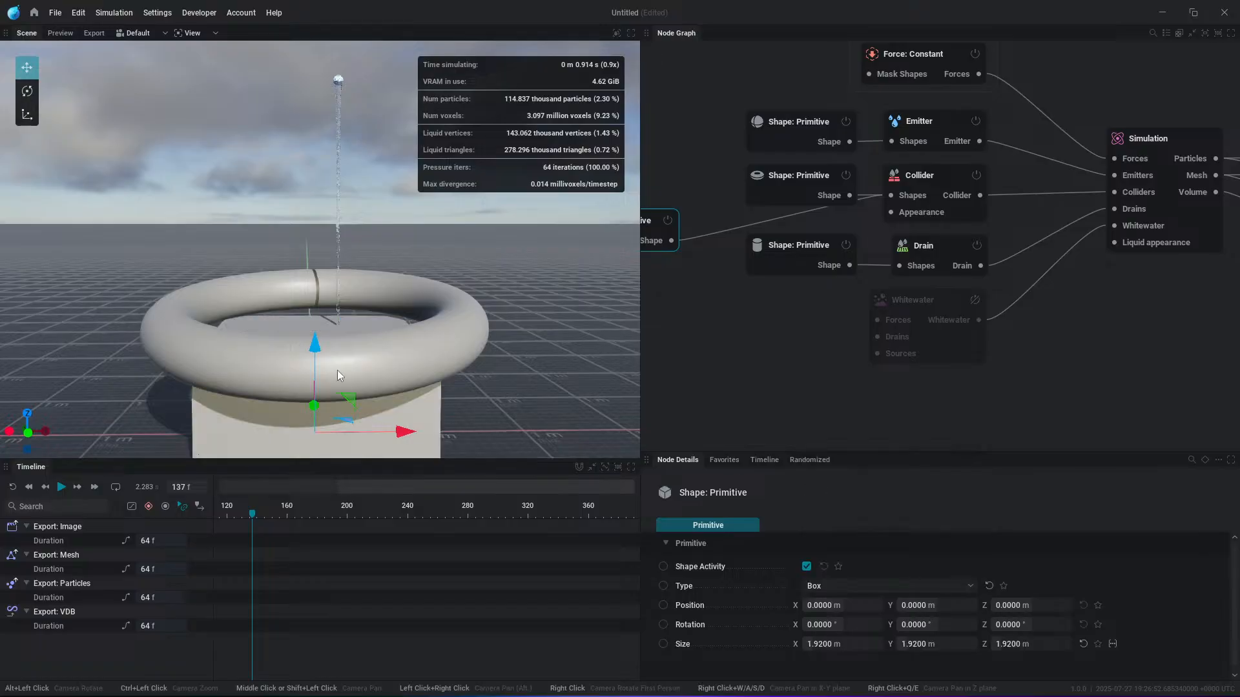
pyautogui.click(839, 586)
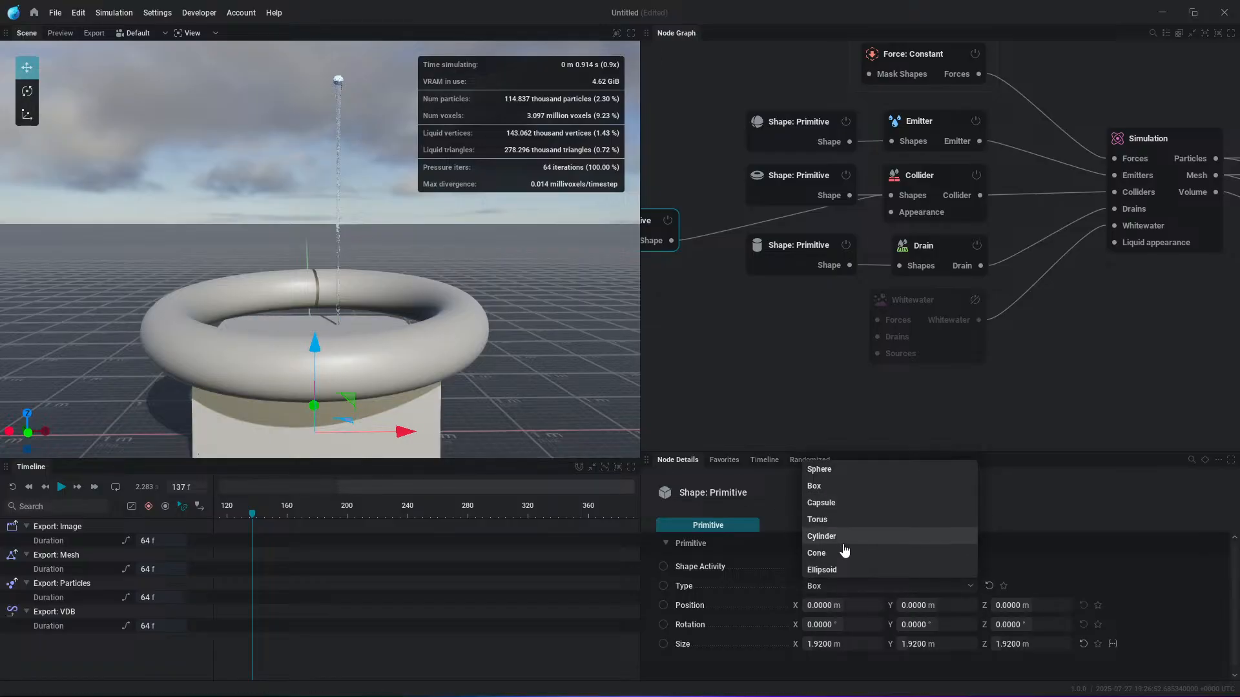
pyautogui.click(845, 546)
pyautogui.scroll(-1, 846, 563)
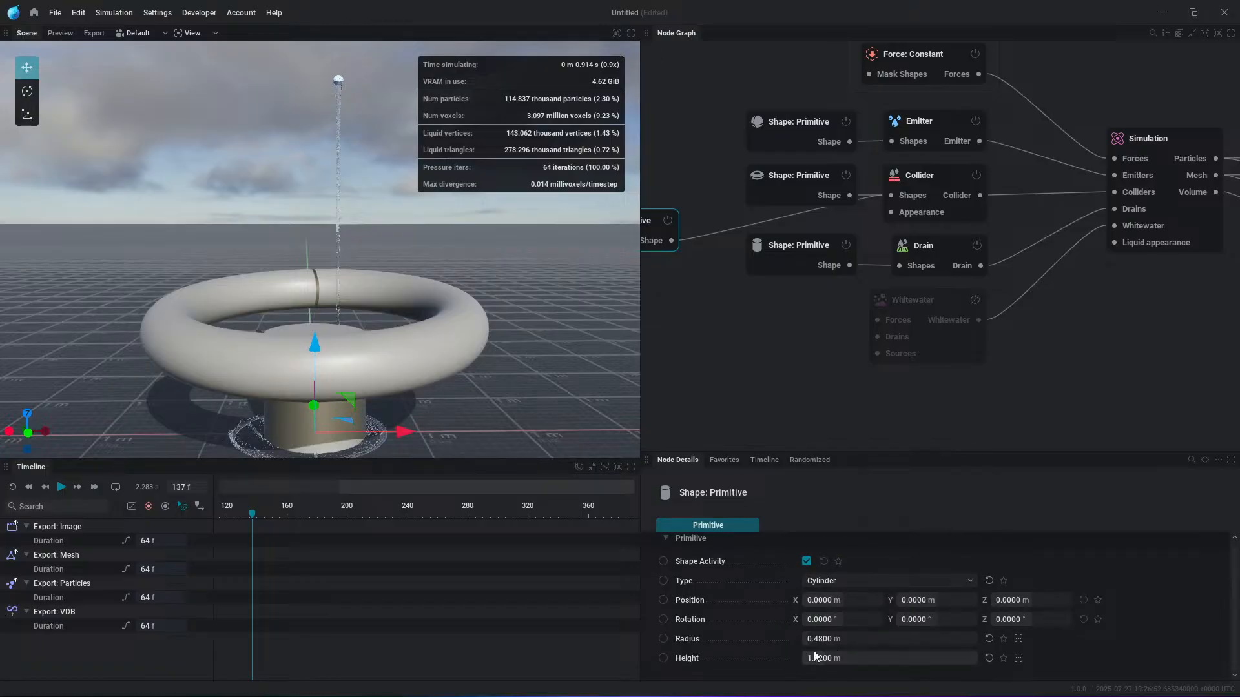
# Step: Look through the Collider node's general and appearance settings
pyautogui.moveTo(749, 282); pyautogui.dragTo(828, 303, button='middle')
pyautogui.click(1012, 223)
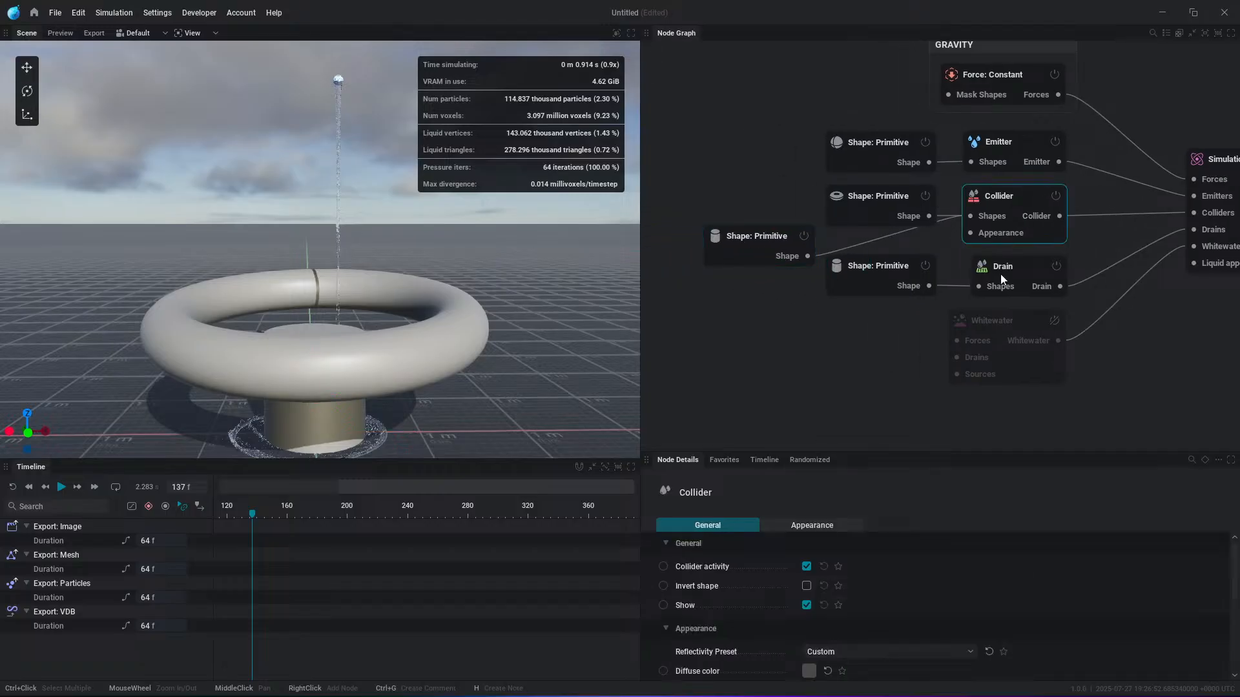
pyautogui.scroll(-5, 846, 604)
pyautogui.scroll(2, 846, 611)
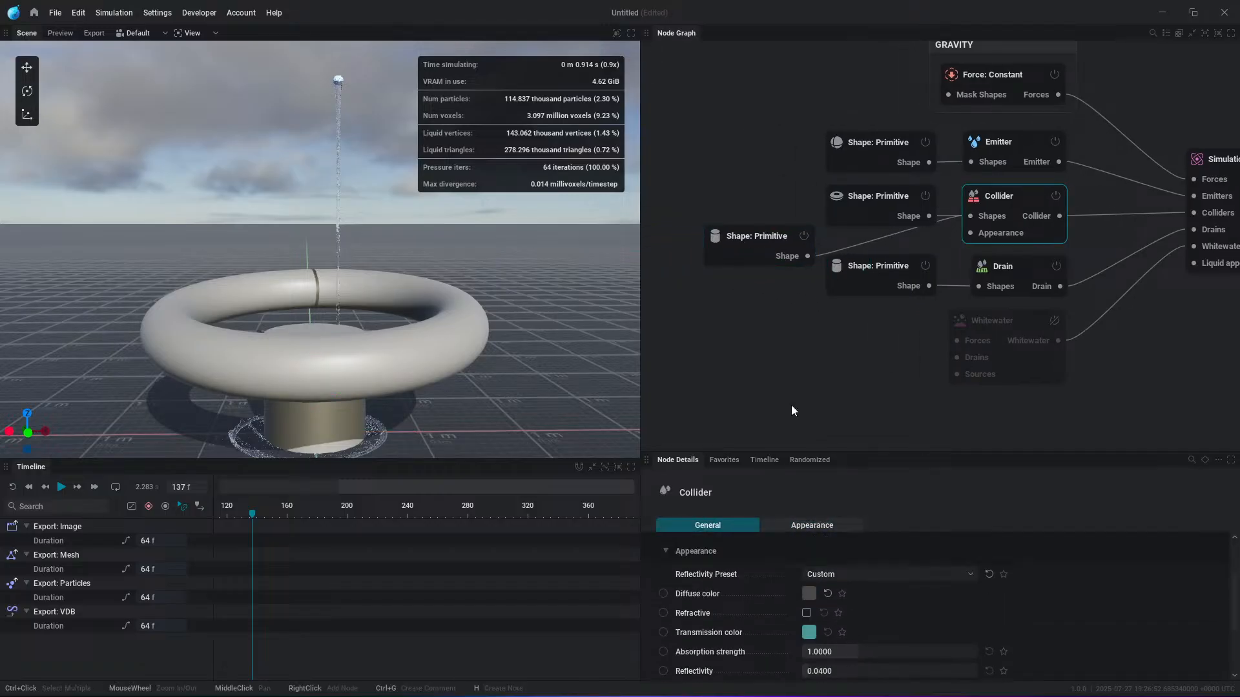
# Step: Rearrange the torus and cylinder shape nodes so their connections to the Collider and Drain nodes are clearly separated
pyautogui.click(747, 236)
pyautogui.moveTo(875, 282)
pyautogui.mouseDown()
pyautogui.moveTo(872, 327)
pyautogui.moveTo(870, 305)
pyautogui.mouseUp()
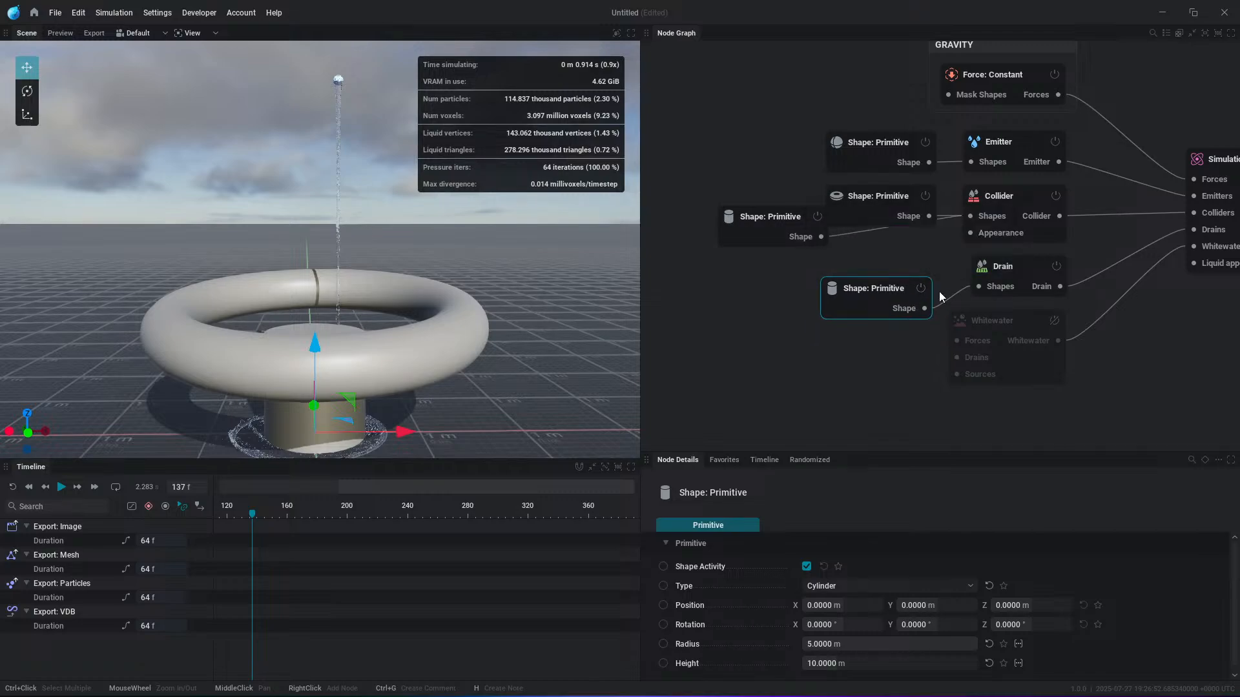
pyautogui.moveTo(786, 234); pyautogui.dragTo(823, 261)
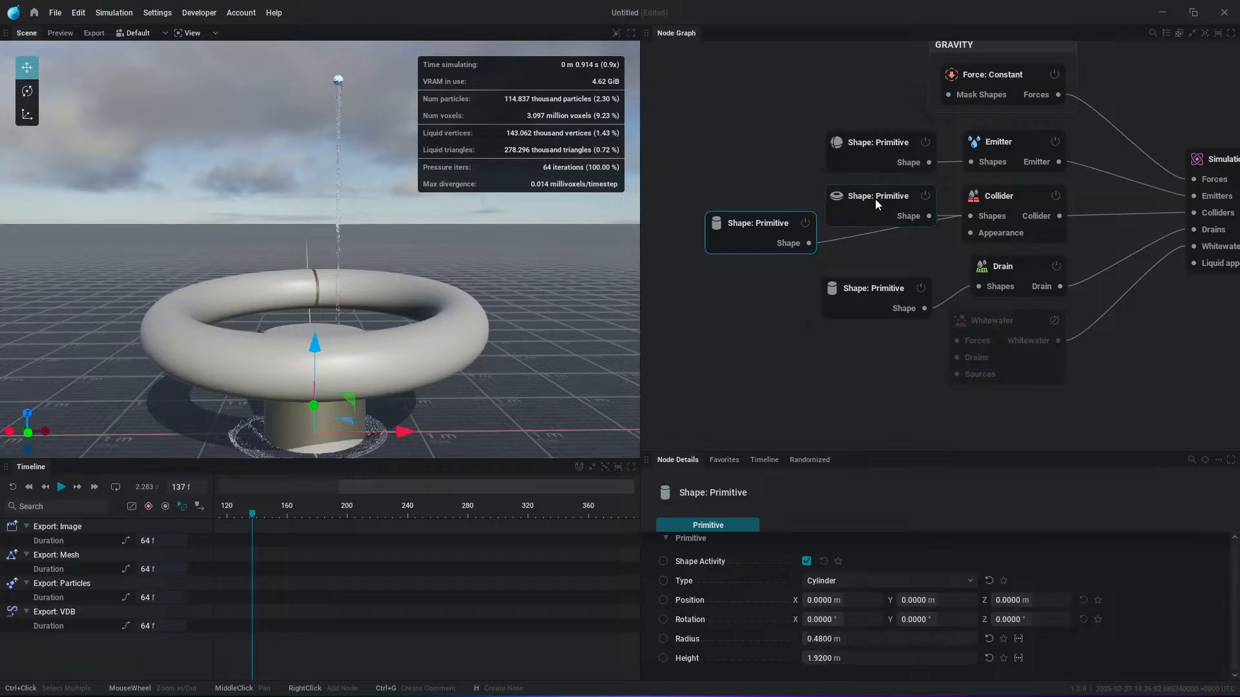
pyautogui.moveTo(876, 201); pyautogui.dragTo(741, 182)
pyautogui.moveTo(853, 290); pyautogui.dragTo(819, 301)
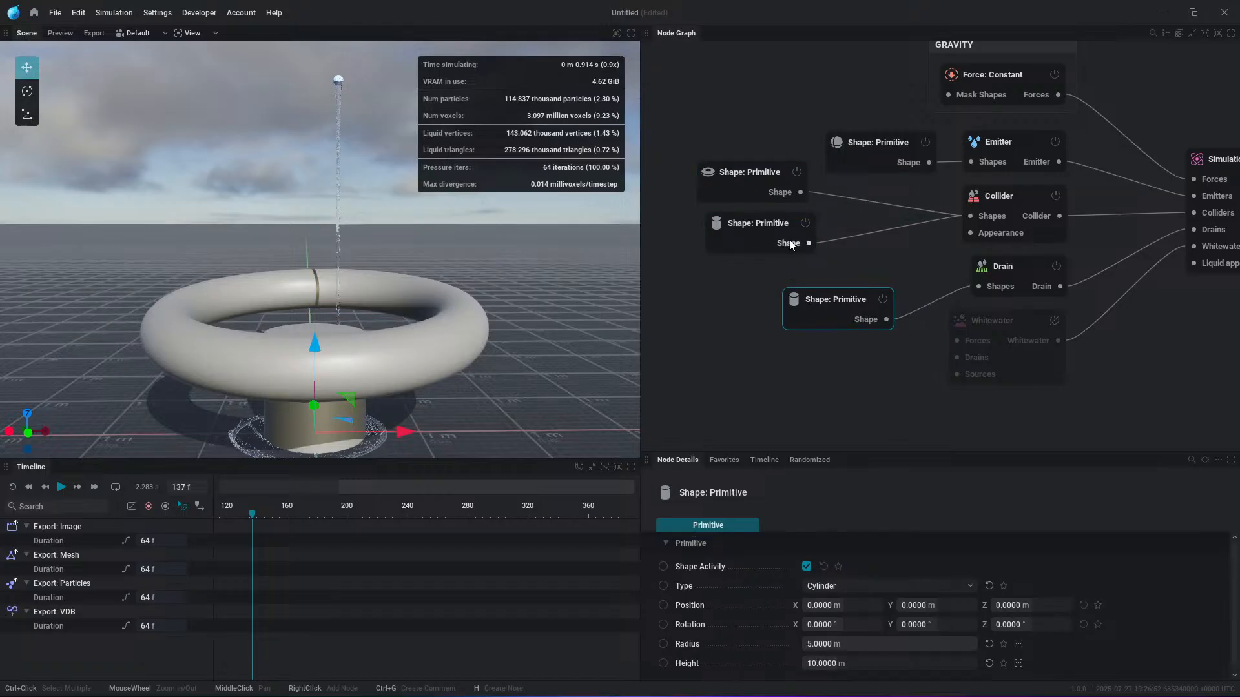
pyautogui.moveTo(720, 183); pyautogui.dragTo(727, 185)
# Step: Enlarge the collider's cylinder to a radius of 1.73 m and a height of 2.07 m
pyautogui.moveTo(749, 243); pyautogui.dragTo(728, 252)
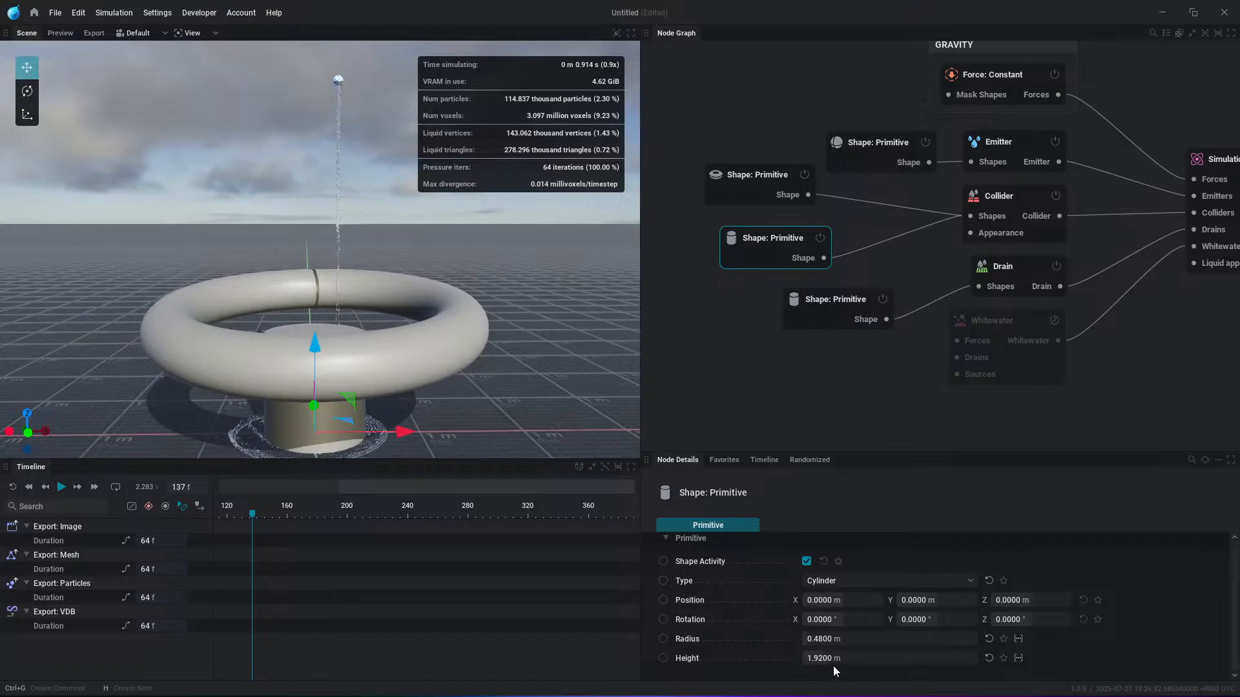
pyautogui.moveTo(829, 657); pyautogui.dragTo(900, 640)
# Step: Reset the torus's position, raise it to about Z 1.14 m above the cylinder, and set its rotation to 0° on all axes
pyautogui.click(773, 179)
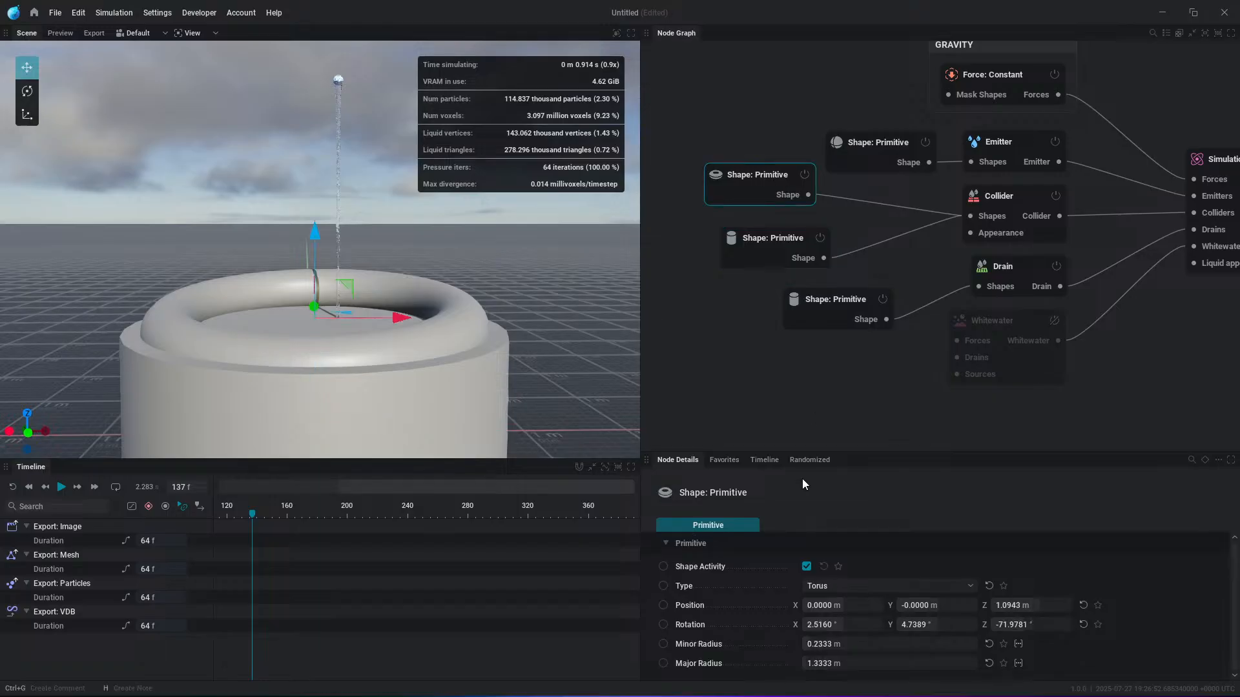
pyautogui.press('Return')
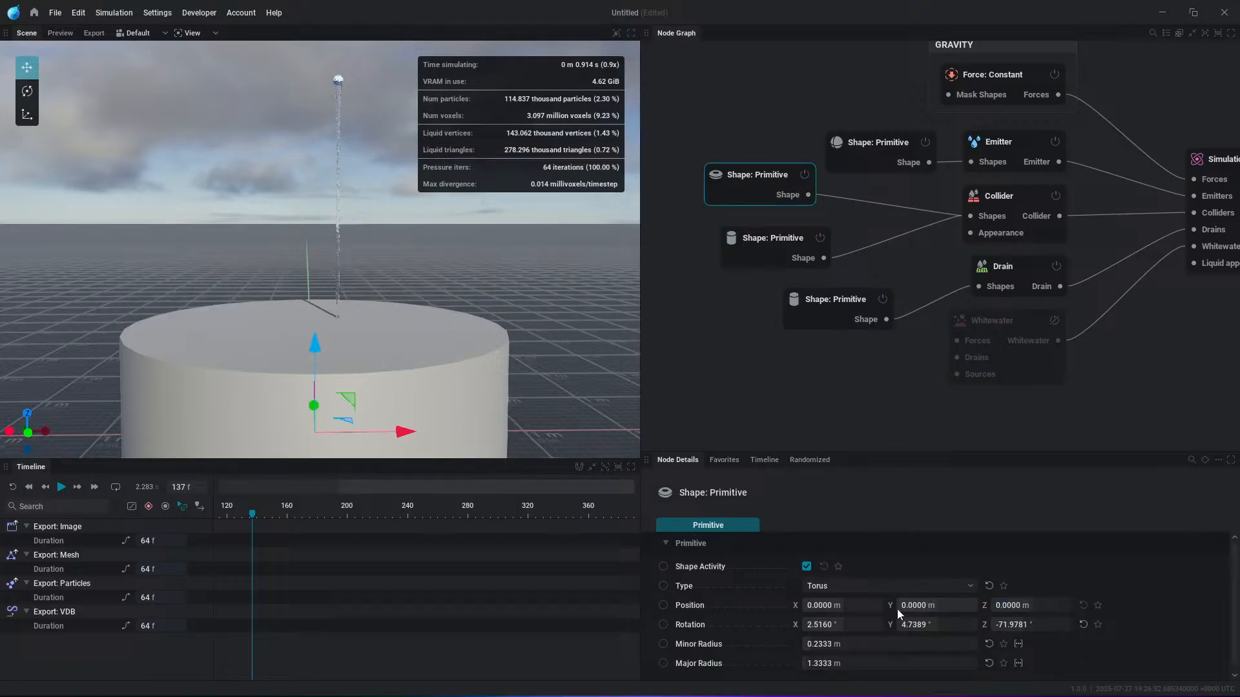
pyautogui.moveTo(307, 338); pyautogui.dragTo(297, 236)
pyautogui.keyDown('alt'); pyautogui.moveTo(428, 326); pyautogui.dragTo(431, 298); pyautogui.keyUp('alt')
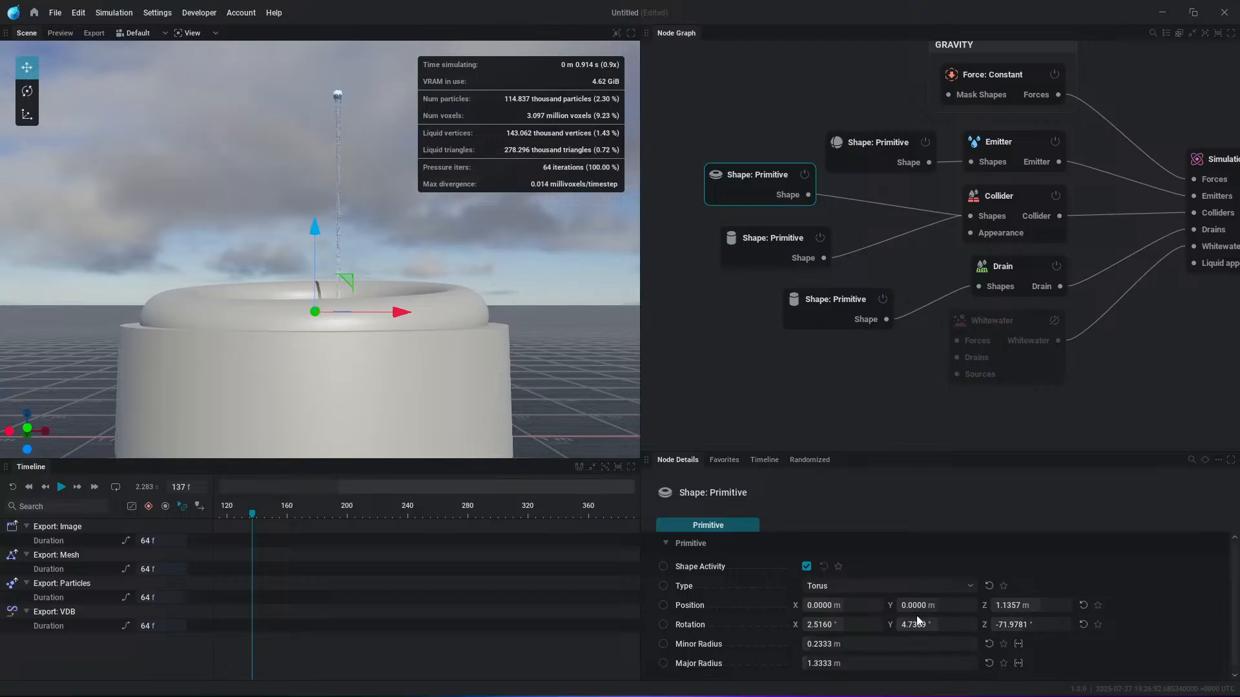
pyautogui.write('0')
pyautogui.press('Tab')
pyautogui.write('0')
pyautogui.press('Return')
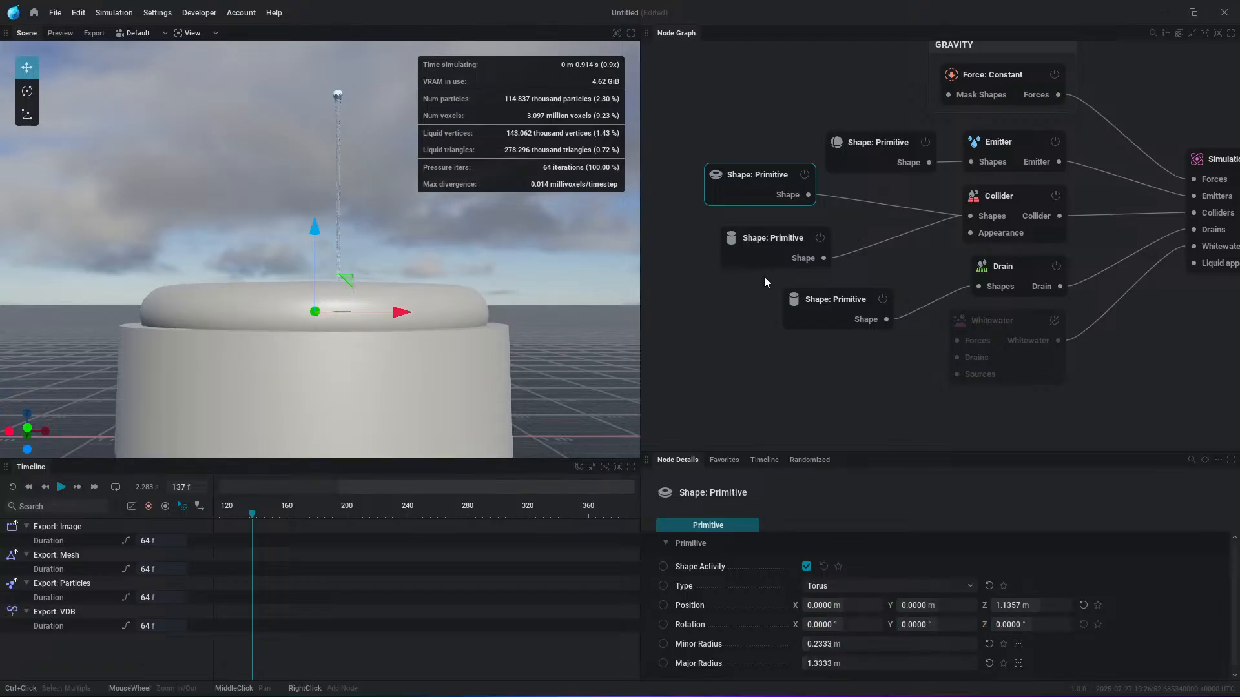
# Step: Shrink the torus to a major radius of 0.5 m and a minor radius of 0.1 m
pyautogui.click(771, 255)
pyautogui.keyDown('alt'); pyautogui.moveTo(355, 343); pyautogui.dragTo(510, 400); pyautogui.keyUp('alt')
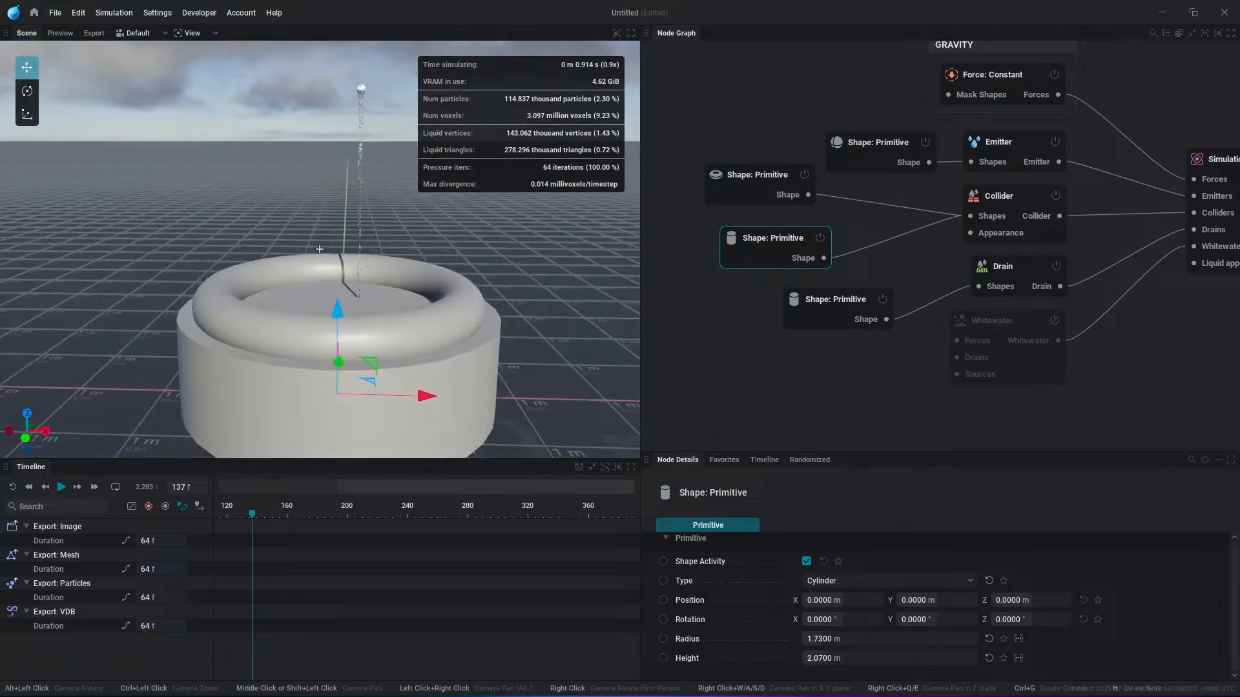
pyautogui.click(782, 184)
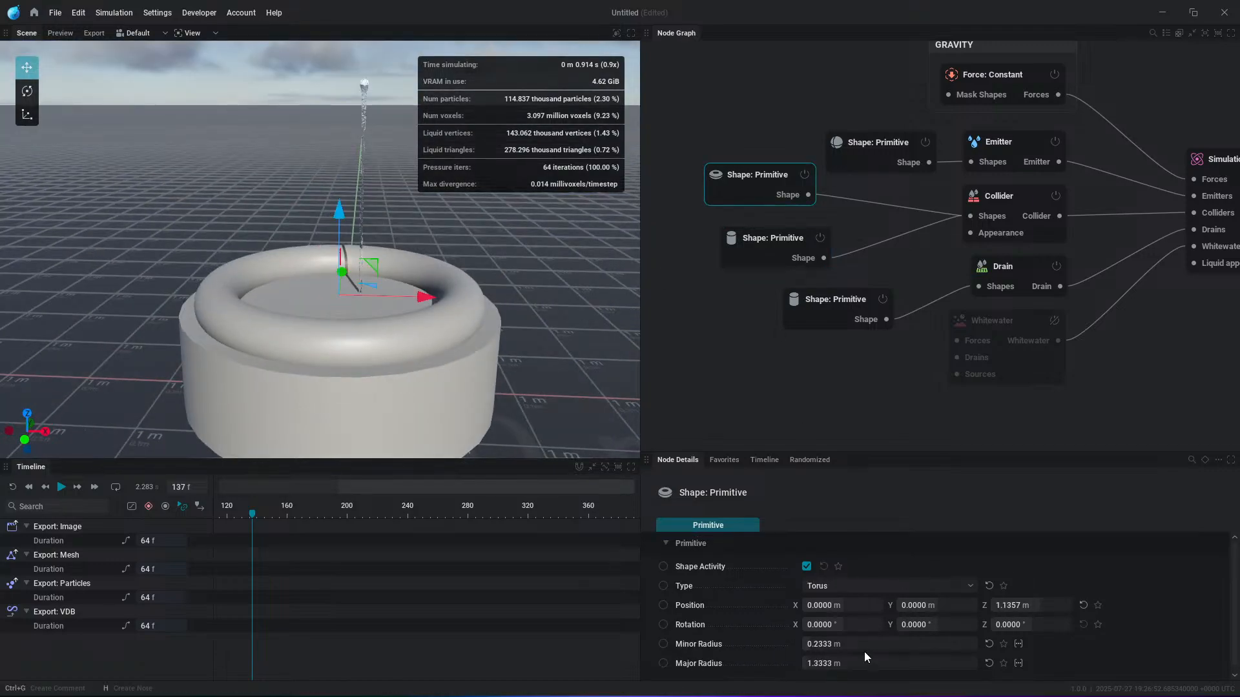
pyautogui.moveTo(859, 663); pyautogui.dragTo(807, 644)
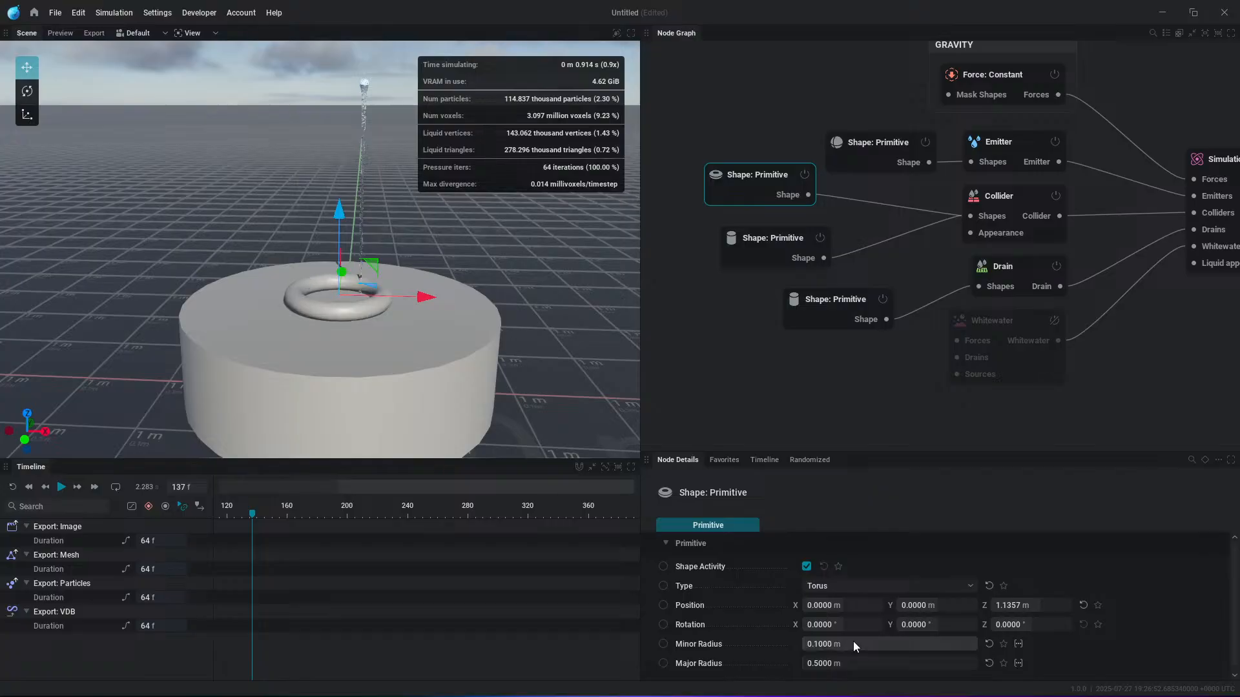
# Step: Lower the torus onto the cylinder at about Z 1.05 m and move it toward the rim at about X 1.20 m
pyautogui.moveTo(335, 211); pyautogui.dragTo(338, 223)
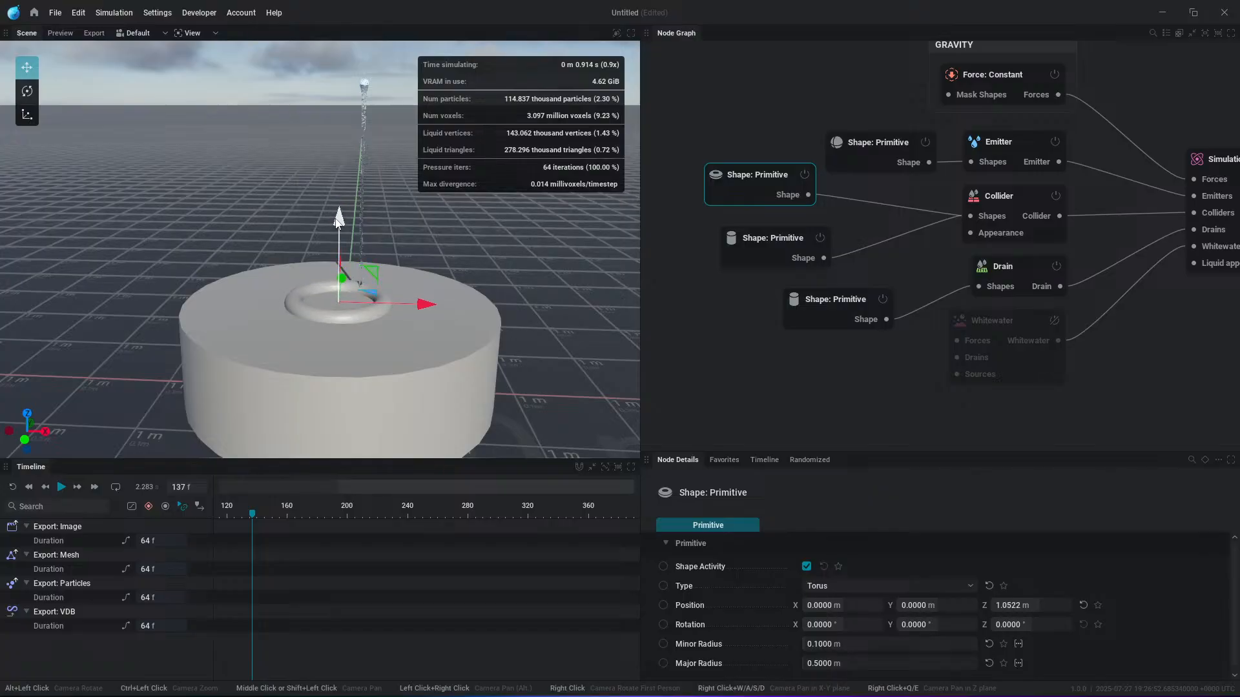
pyautogui.scroll(3, 422, 306)
pyautogui.moveTo(400, 308); pyautogui.dragTo(530, 310)
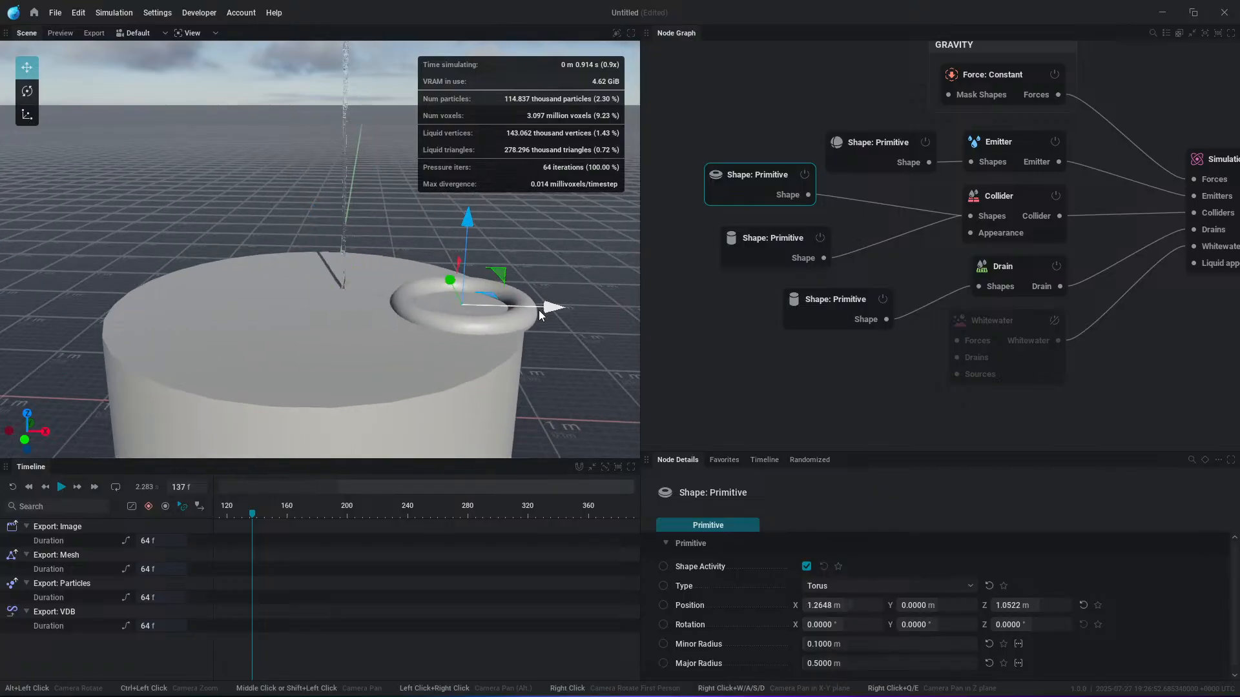
pyautogui.moveTo(531, 316); pyautogui.dragTo(451, 332, button='middle')
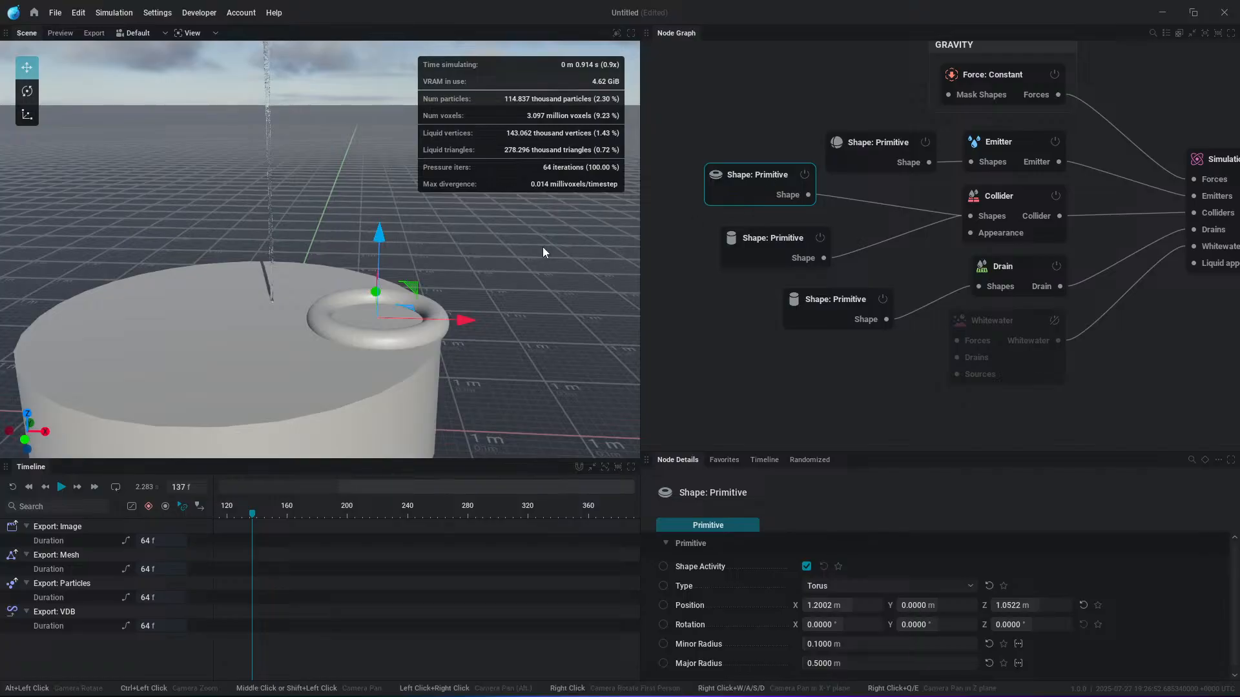
# Step: Move the emitter's sphere just above the torus, to about X 1.20 m, Y 0.04 m, Z 1.27 m
pyautogui.click(774, 244)
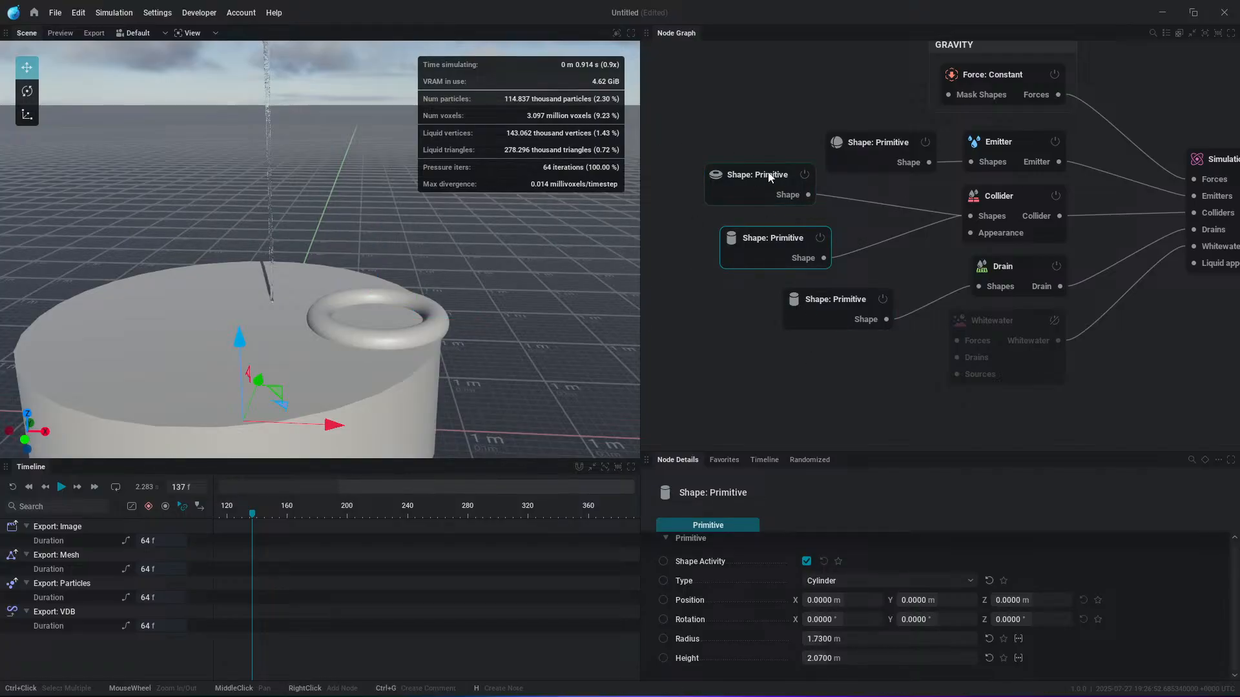
pyautogui.click(742, 181)
pyautogui.click(895, 144)
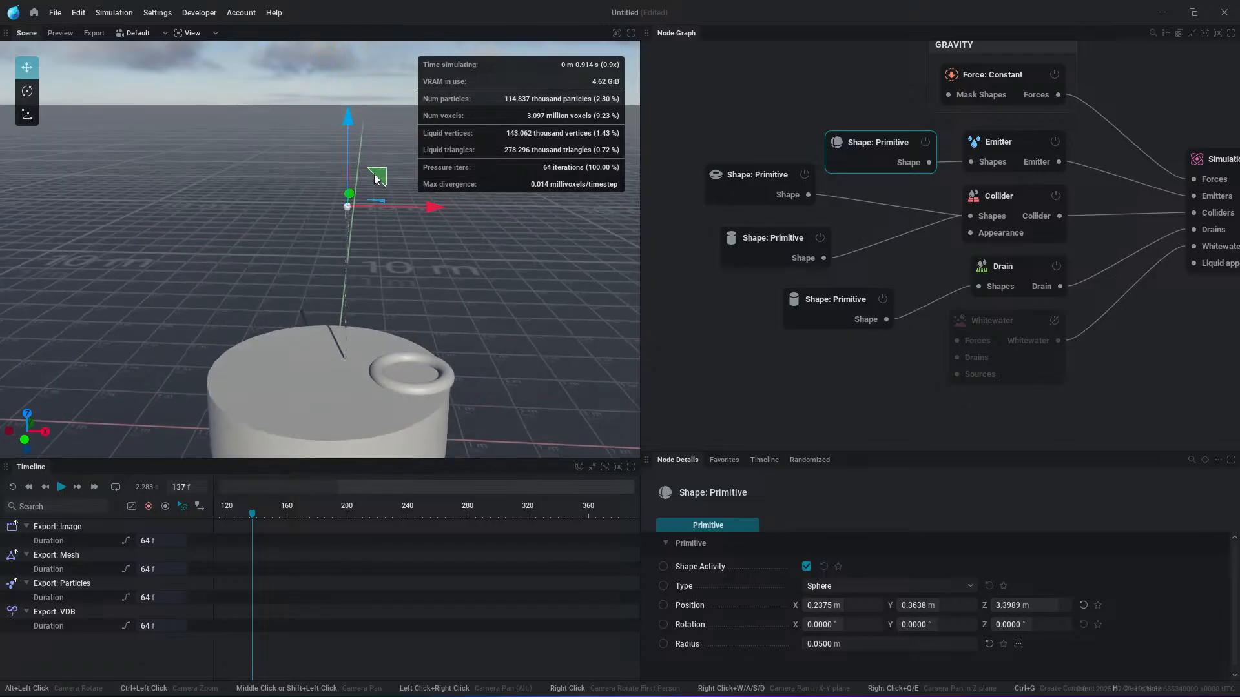
pyautogui.scroll(8, 542, 420)
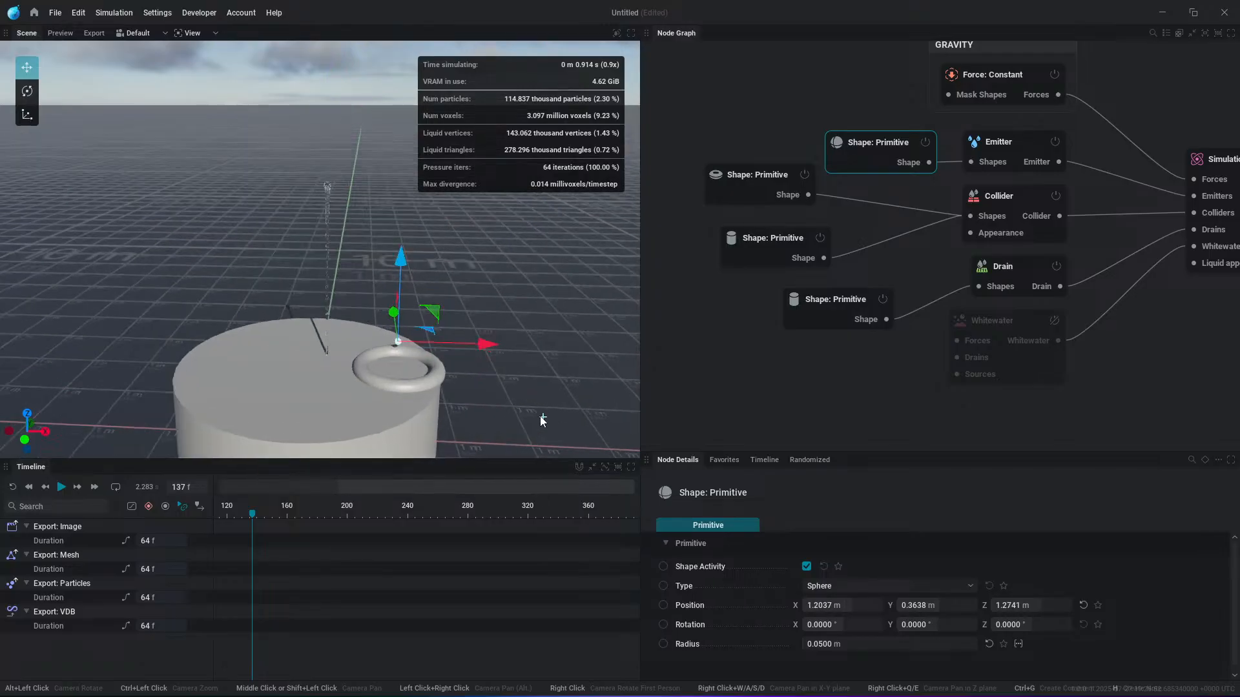
pyautogui.keyDown('alt'); pyautogui.moveTo(510, 262); pyautogui.dragTo(395, 250); pyautogui.keyUp('alt')
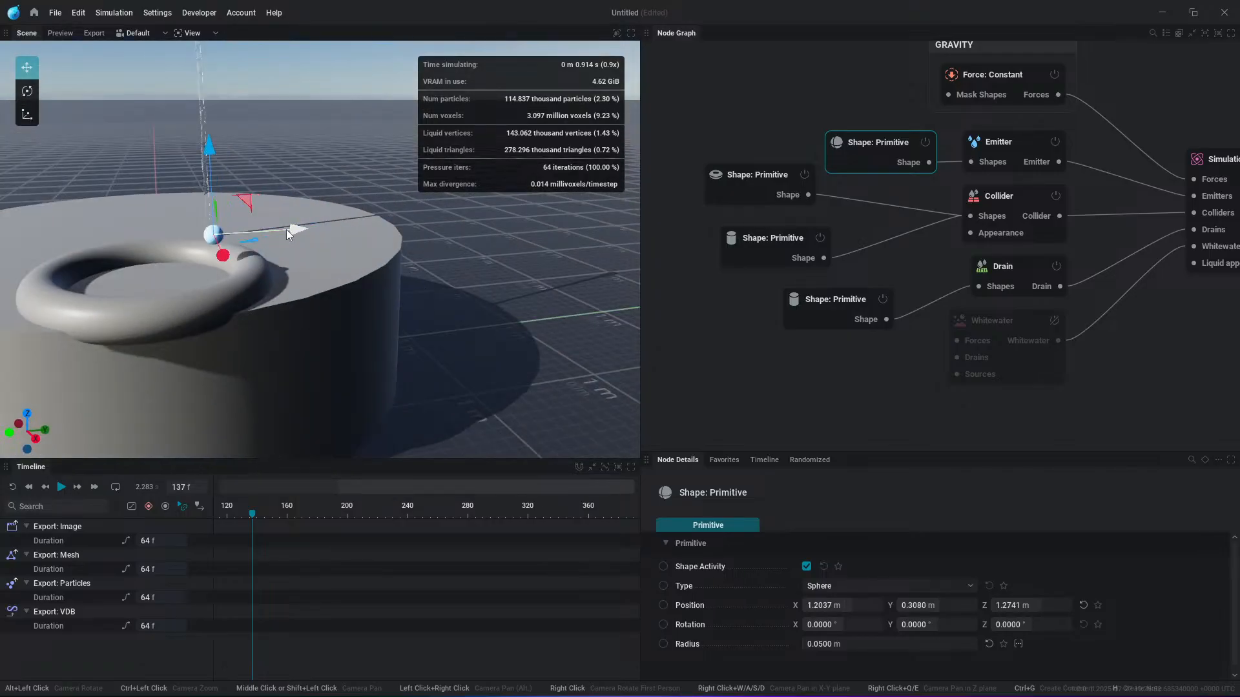
pyautogui.keyDown('alt'); pyautogui.moveTo(306, 341); pyautogui.dragTo(412, 416); pyautogui.keyUp('alt')
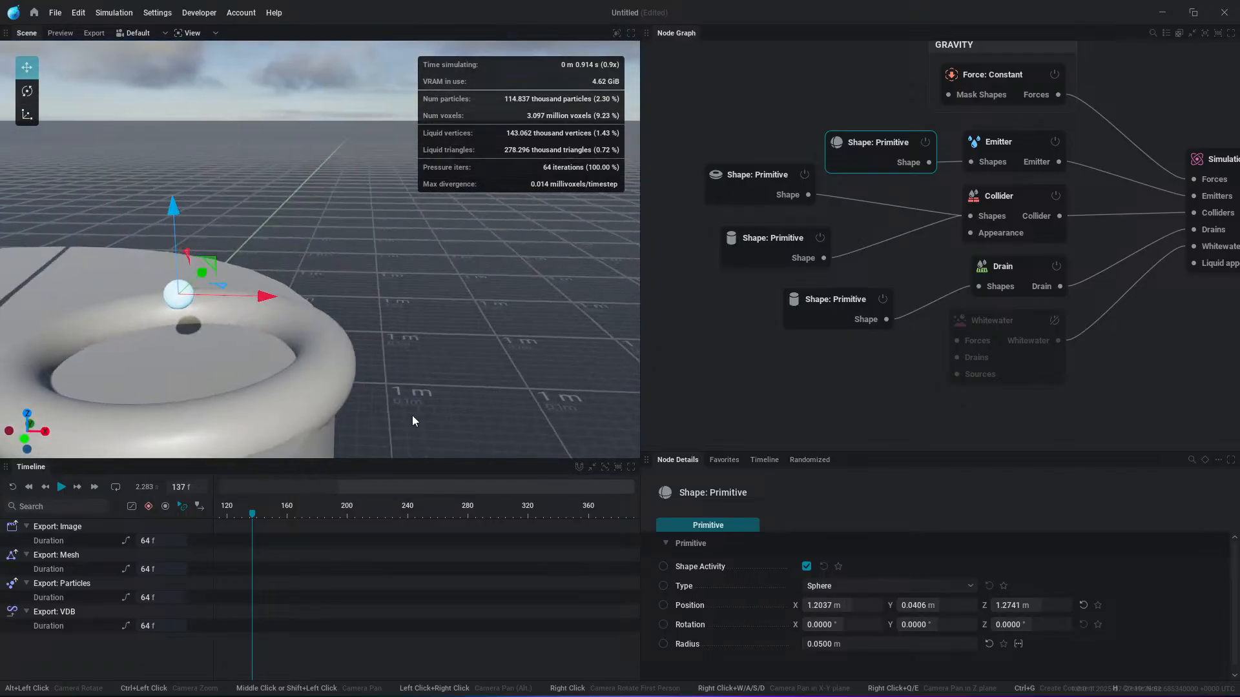
# Step: Set the emitter sphere's radius to 0.1 m and run the simulation briefly to test the flow into the torus
pyautogui.click(817, 644)
pyautogui.write('0.1')
pyautogui.press('Return')
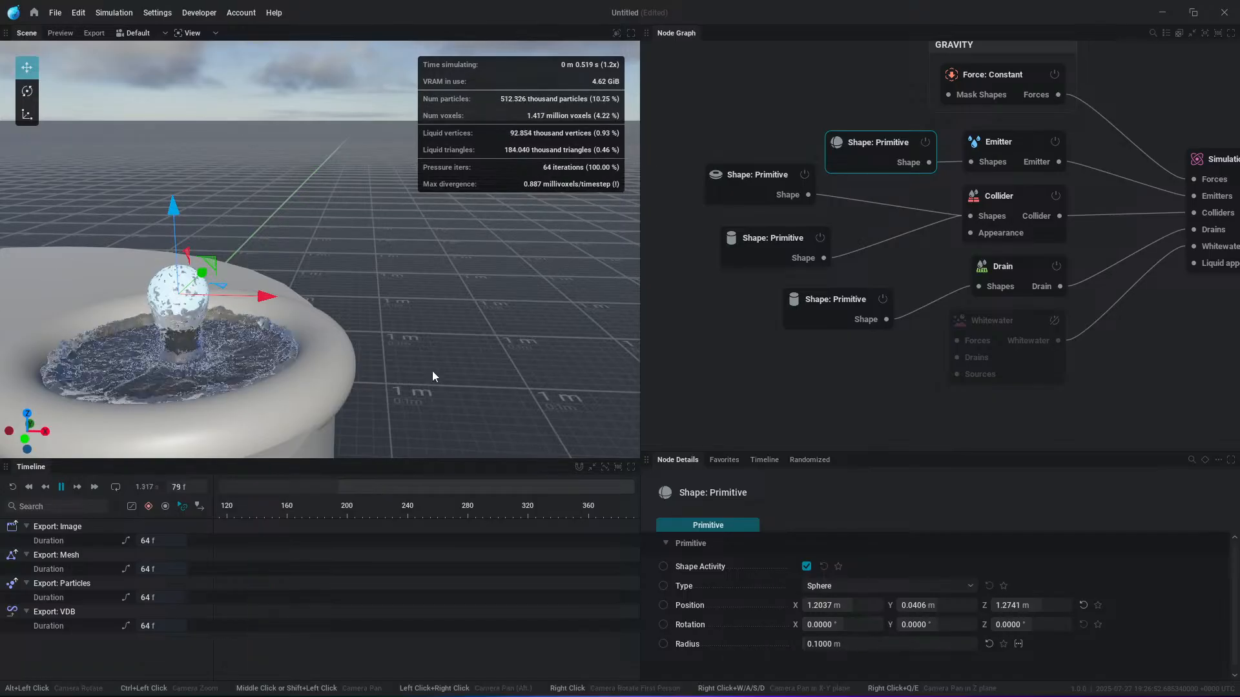
pyautogui.press('space')
pyautogui.moveTo(496, 447); pyautogui.dragTo(510, 391, button='middle')
pyautogui.scroll(-4, 510, 391)
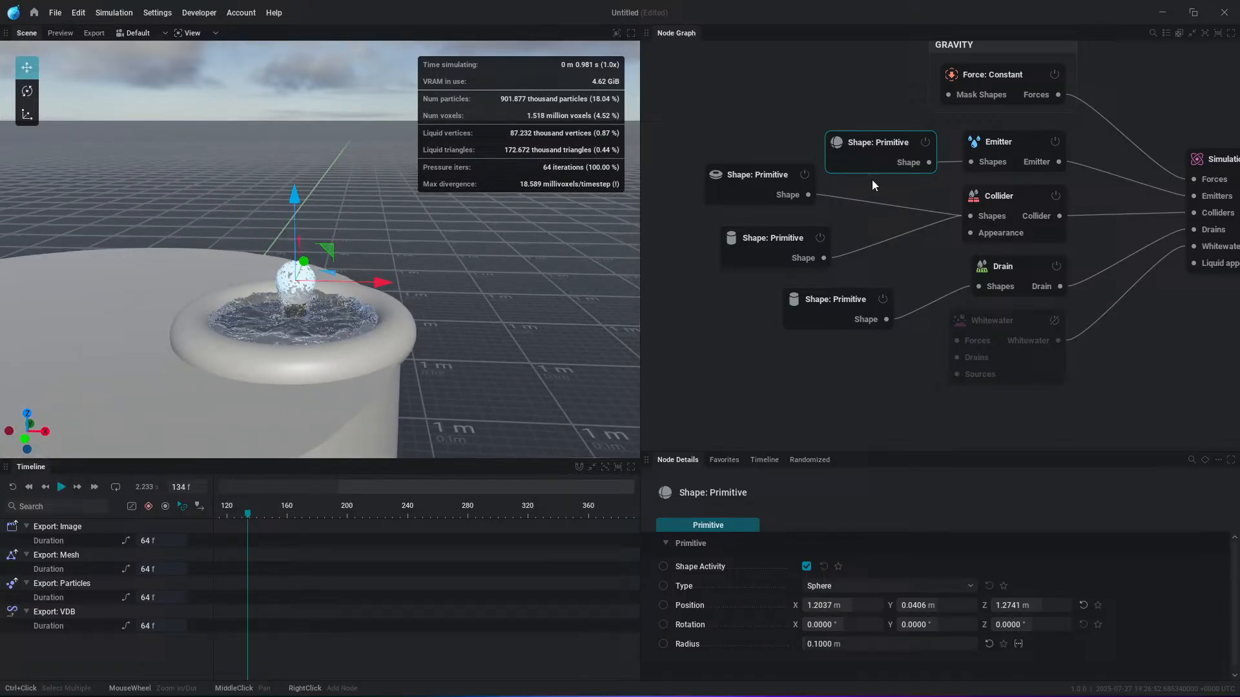
# Step: Set the emitter's emission mode to Fill and rerun the simulation from the start
pyautogui.click(1014, 142)
pyautogui.click(888, 566)
pyautogui.click(815, 586)
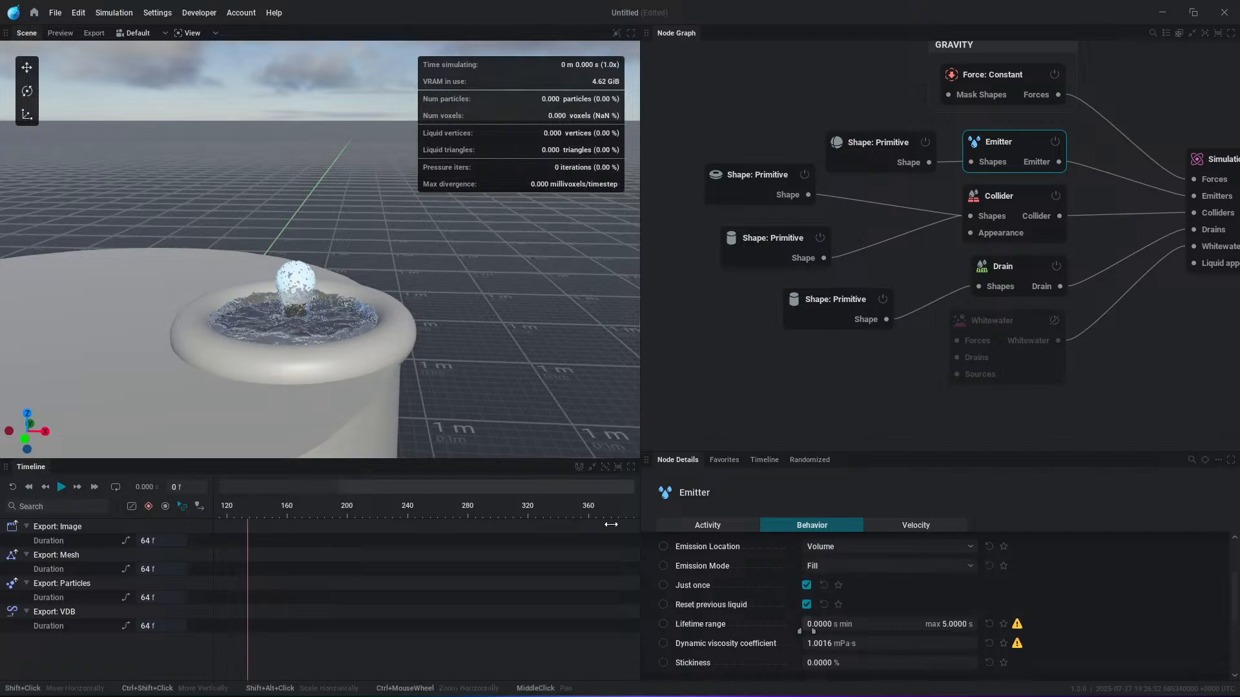
pyautogui.press('space')
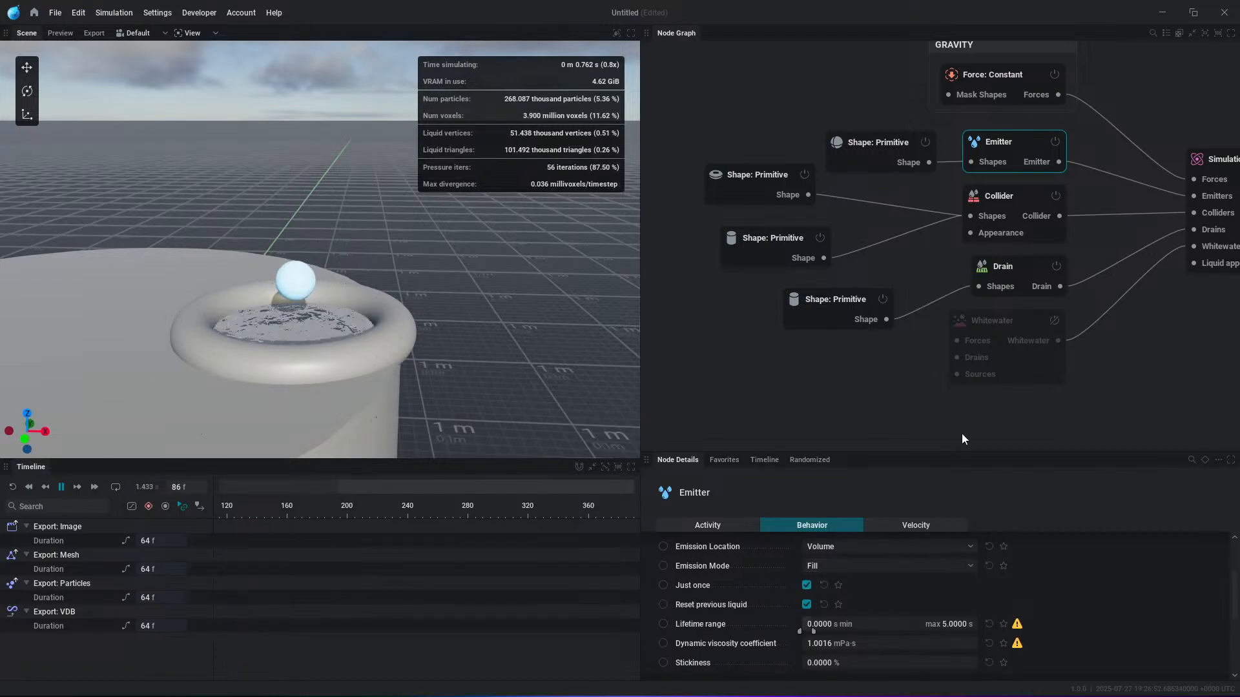
pyautogui.press('r')
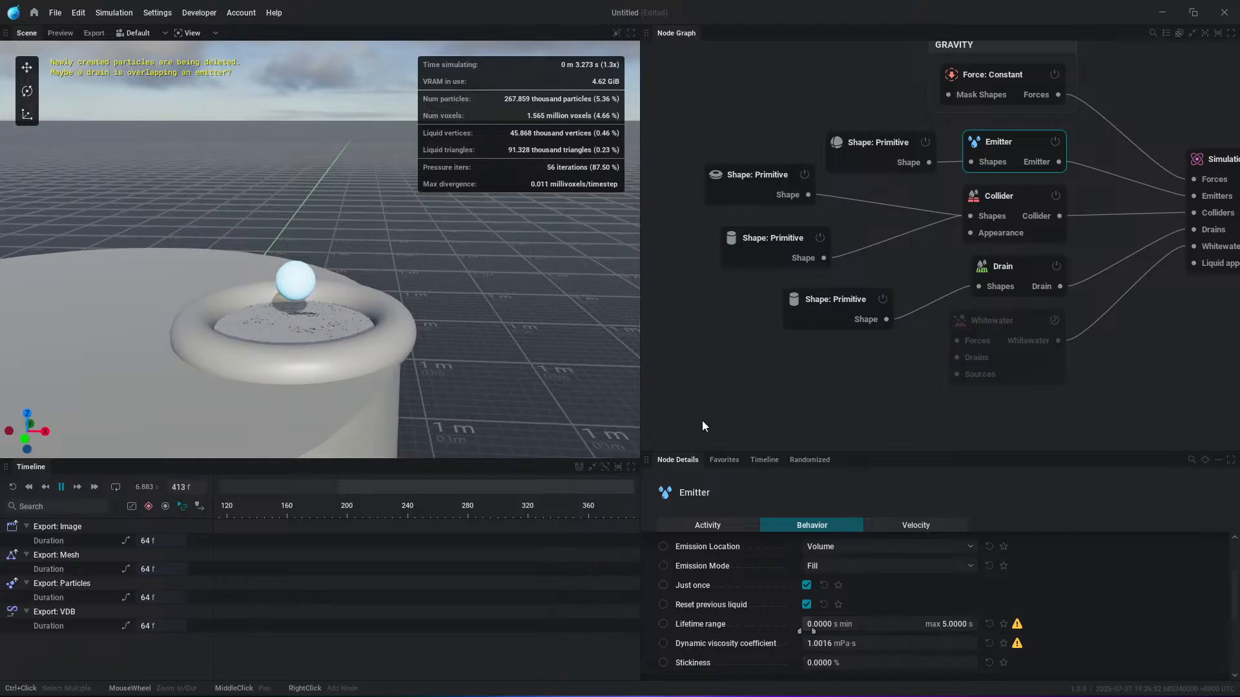
# Step: Enlarge the emitter's settings area, try Surface as its emission location, and switch it back to Volume
pyautogui.moveTo(860, 453); pyautogui.dragTo(860, 385)
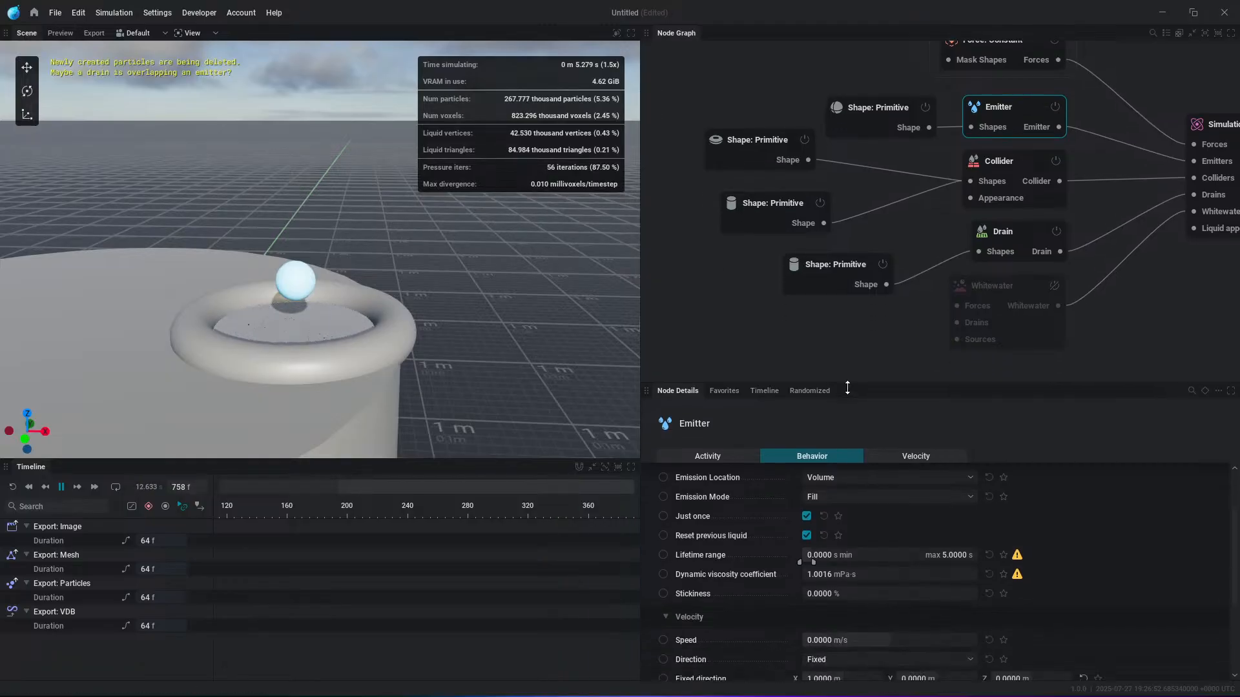
pyautogui.click(834, 478)
pyautogui.click(835, 501)
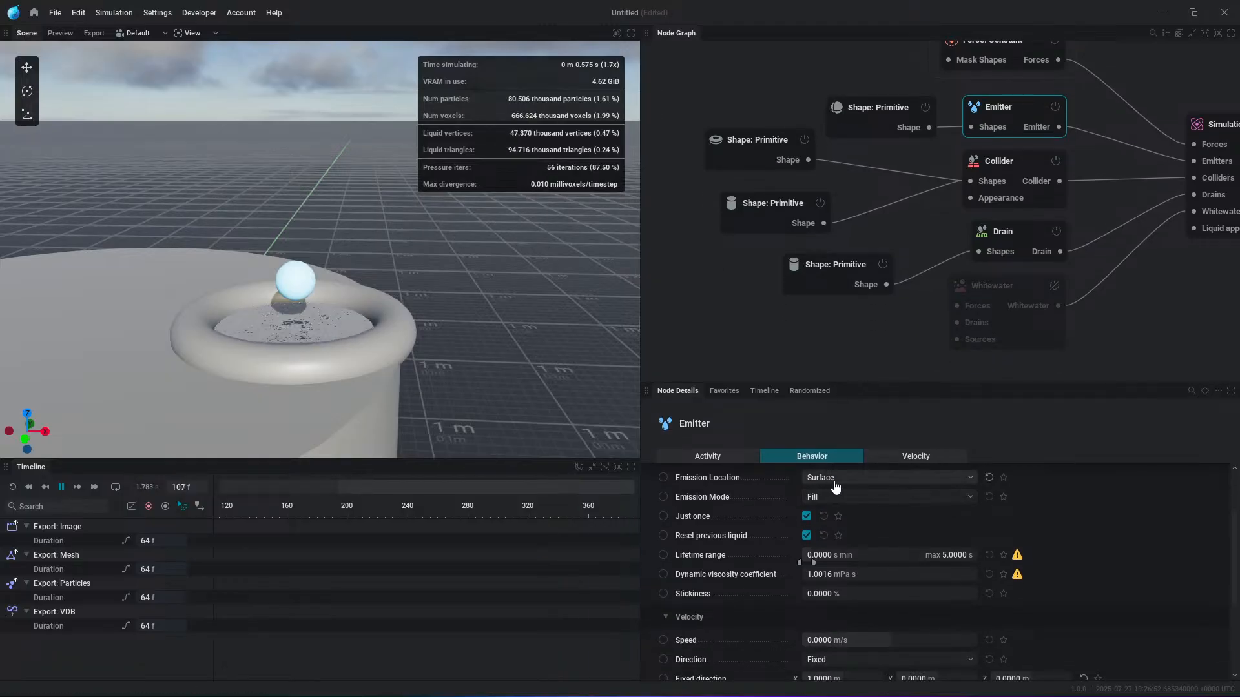
pyautogui.click(834, 478)
pyautogui.click(833, 488)
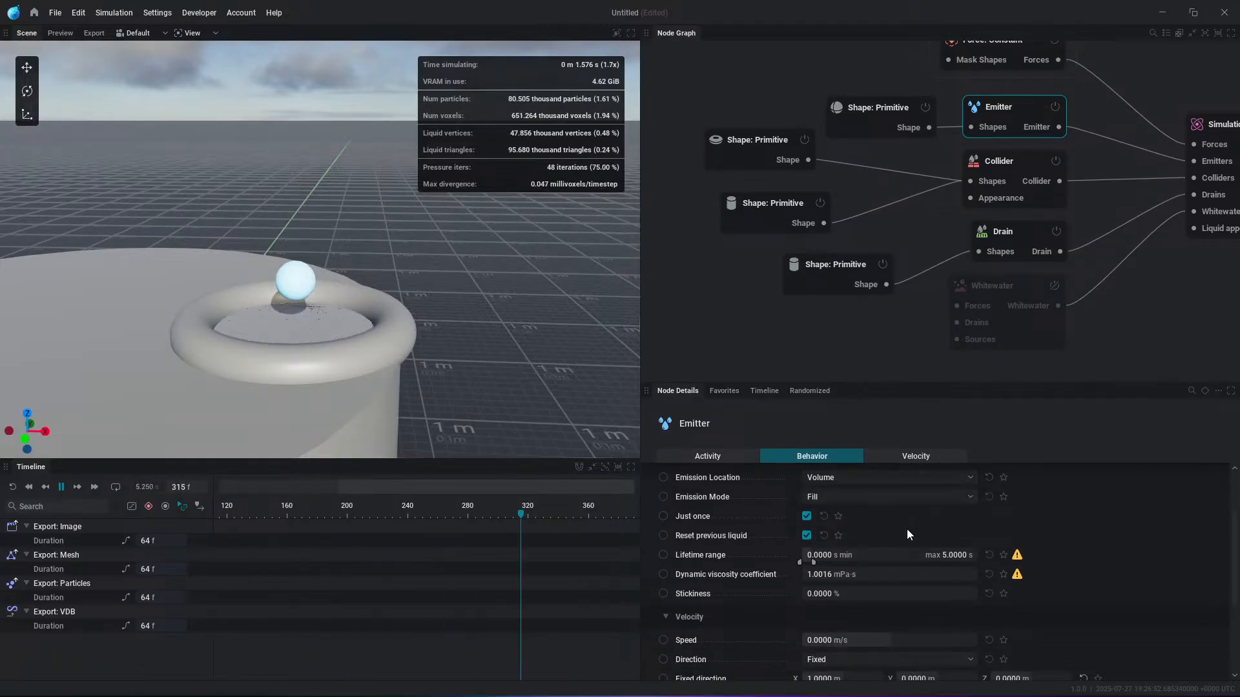
# Step: Change the emitter's shape from a sphere to a cylinder with a height of 0.2 m
pyautogui.click(860, 113)
pyautogui.click(823, 517)
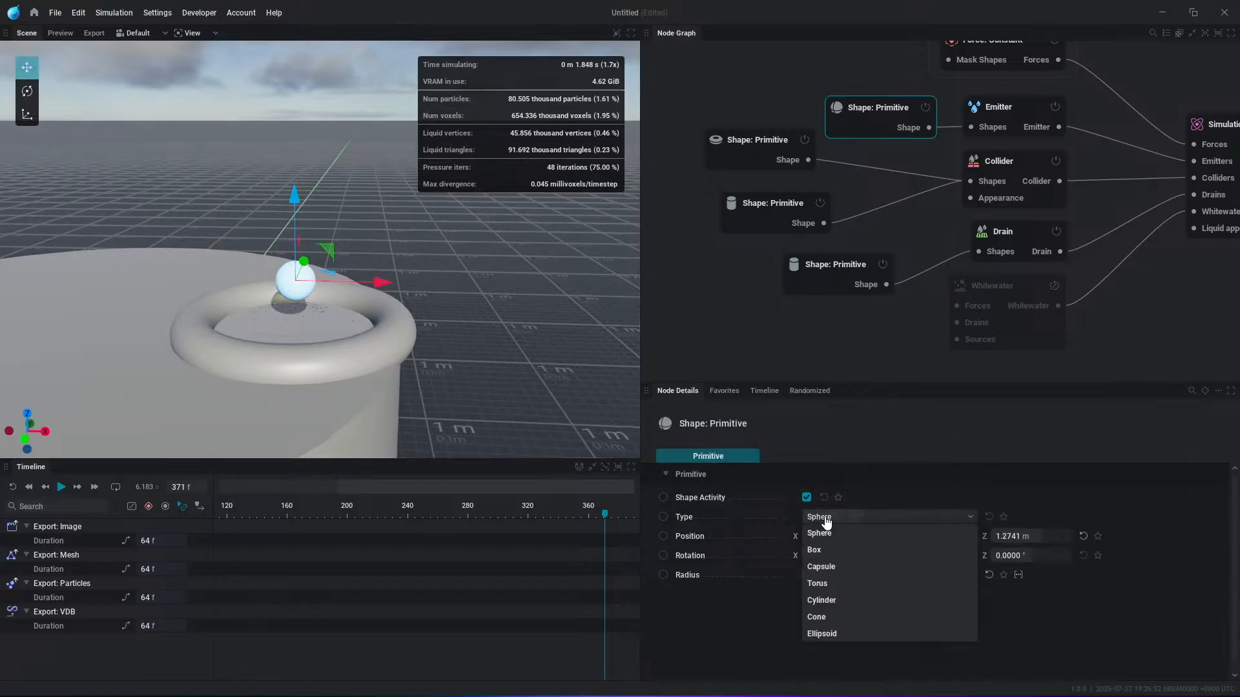
pyautogui.click(823, 600)
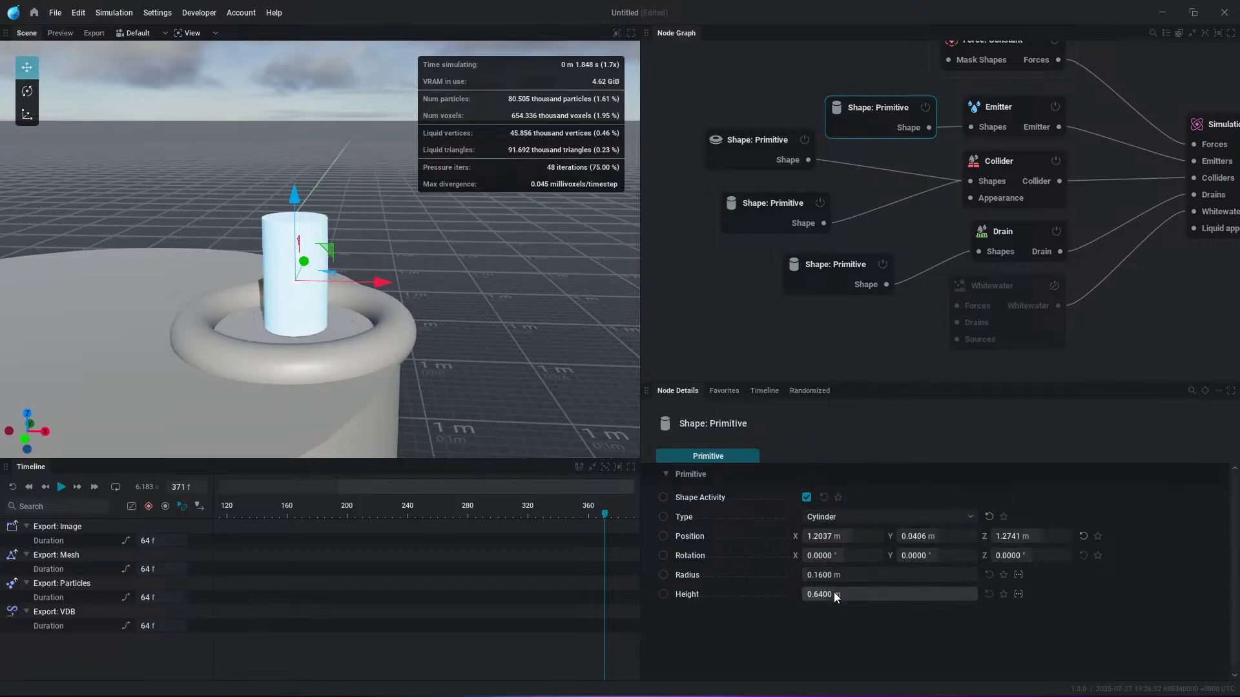
pyautogui.write('0.2')
pyautogui.press('Return')
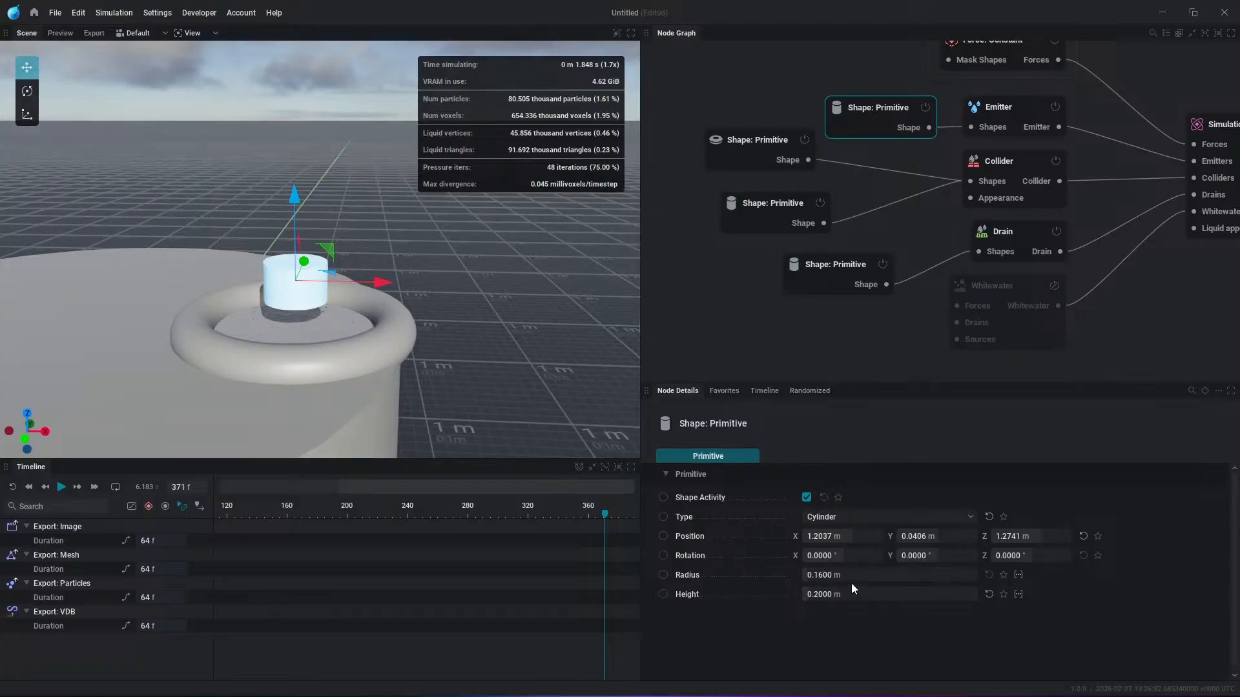
# Step: Widen the emitter cylinder to a radius of 0.36 m and lower it inside the torus to about Z 1.04 m
pyautogui.moveTo(858, 576); pyautogui.dragTo(888, 576)
pyautogui.moveTo(295, 199); pyautogui.dragTo(299, 252)
pyautogui.press('r')
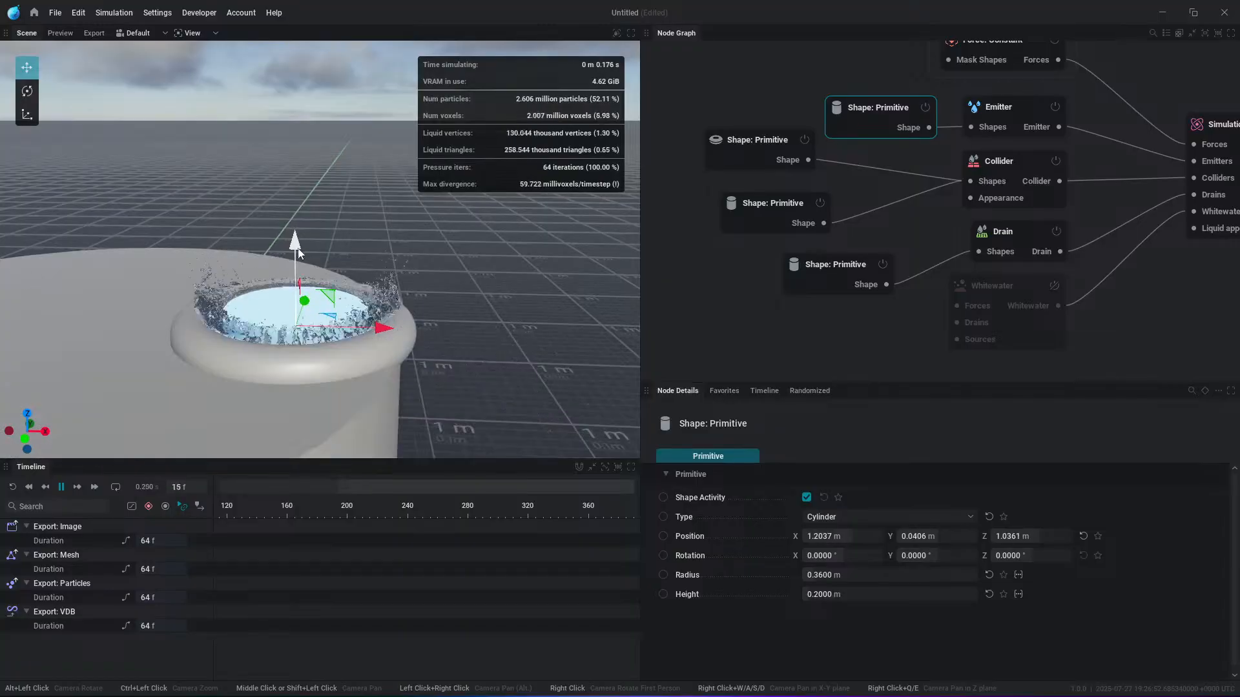
# Step: Set the emitter cylinder's height to 0.1 m and restart the simulation
pyautogui.click(858, 595)
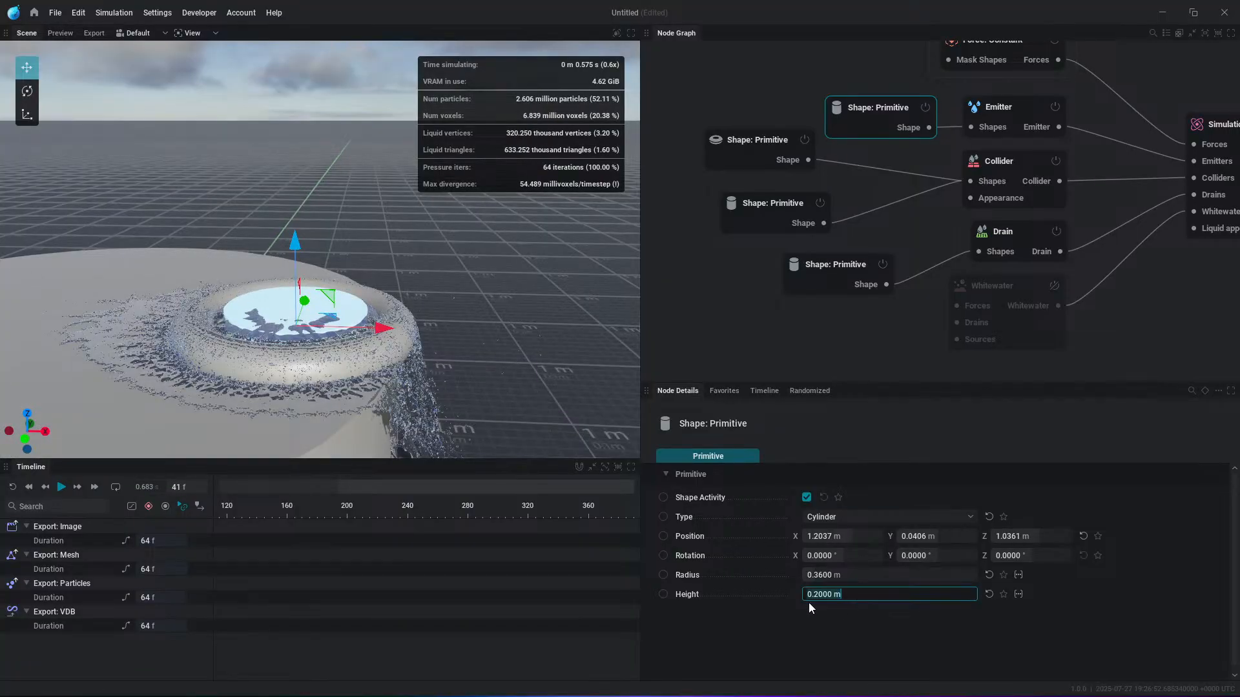
pyautogui.press('1')
pyautogui.click(872, 597)
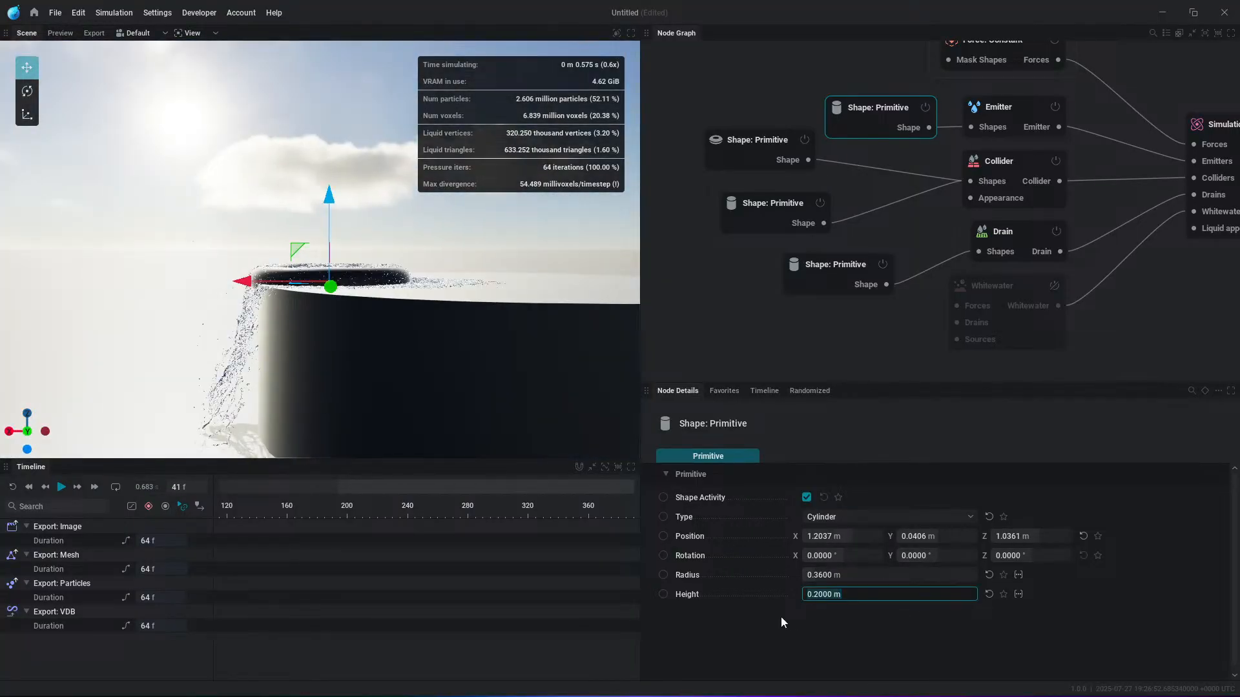
pyautogui.write('0.1')
pyautogui.press('Return')
pyautogui.keyDown('alt'); pyautogui.moveTo(385, 343); pyautogui.dragTo(331, 367); pyautogui.keyUp('alt')
pyautogui.press('r')
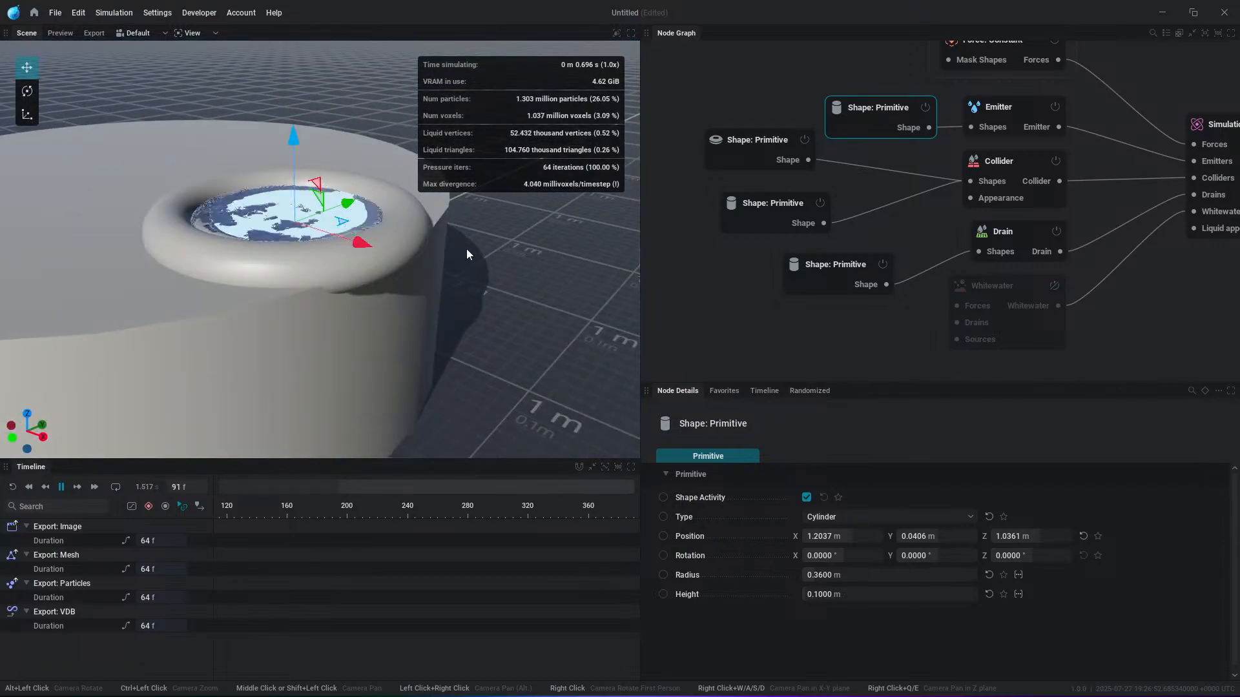
# Step: Slide the torus outward over the cylinder's rim to about X 1.36 m, let the liquid pour down, and pause the simulation
pyautogui.keyDown('alt'); pyautogui.moveTo(484, 383); pyautogui.dragTo(499, 348); pyautogui.keyUp('alt')
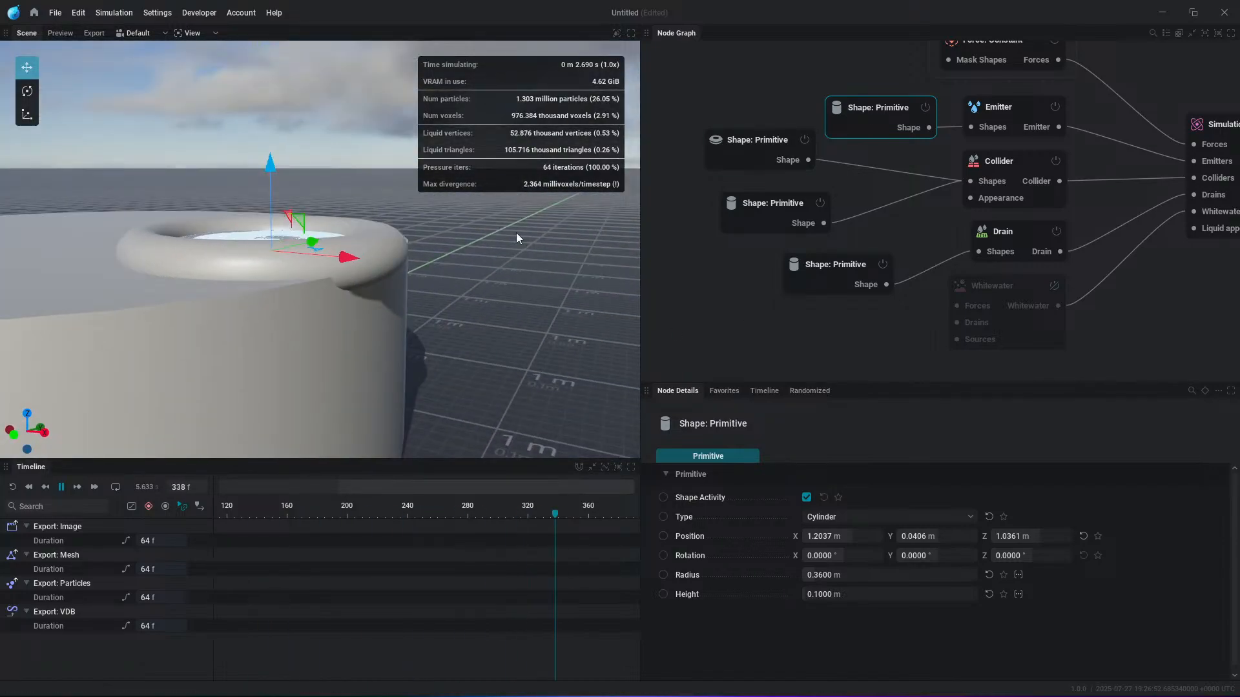
pyautogui.keyDown('alt'); pyautogui.moveTo(382, 360); pyautogui.dragTo(360, 297); pyautogui.keyUp('alt')
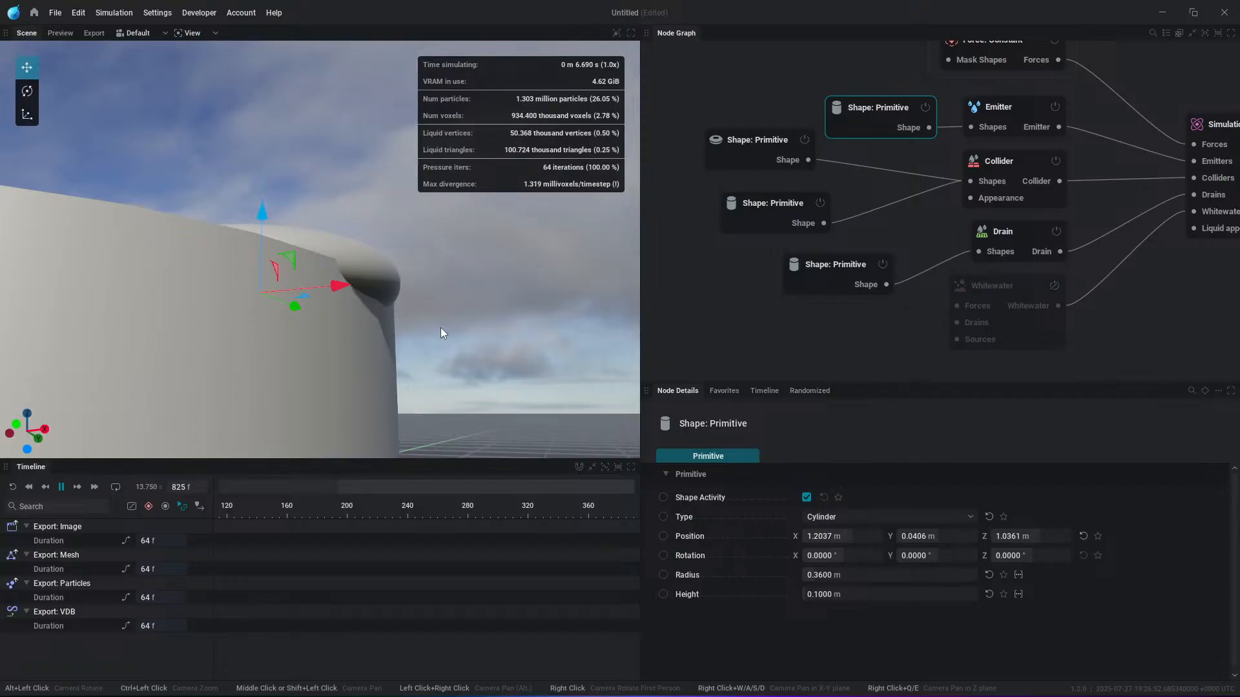
pyautogui.keyDown('alt'); pyautogui.moveTo(440, 328); pyautogui.dragTo(441, 328); pyautogui.keyUp('alt')
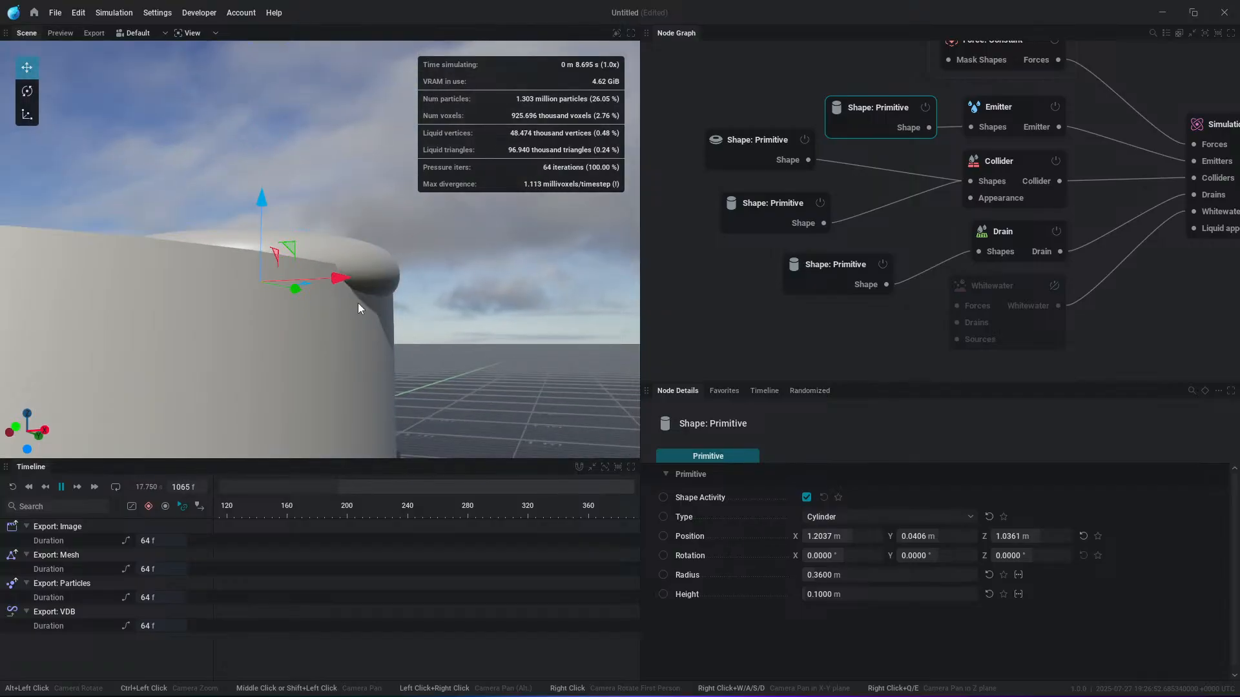
pyautogui.keyDown('alt'); pyautogui.moveTo(320, 312); pyautogui.dragTo(374, 277); pyautogui.keyUp('alt')
pyautogui.click(765, 150)
pyautogui.scroll(-4, 485, 332)
pyautogui.keyDown('alt'); pyautogui.moveTo(484, 332); pyautogui.dragTo(556, 110); pyautogui.keyUp('alt')
pyautogui.press('space')
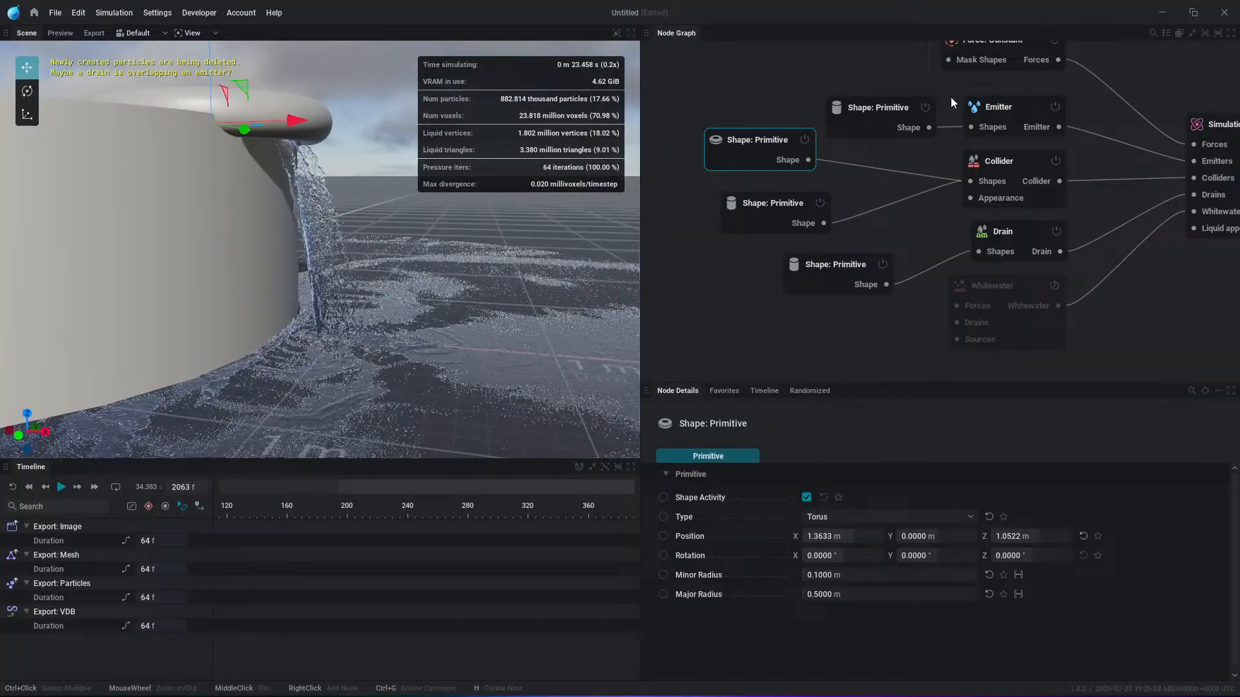
# Step: Raise the simulation's surface tension to 2232.8 mN/m
pyautogui.click(1224, 167)
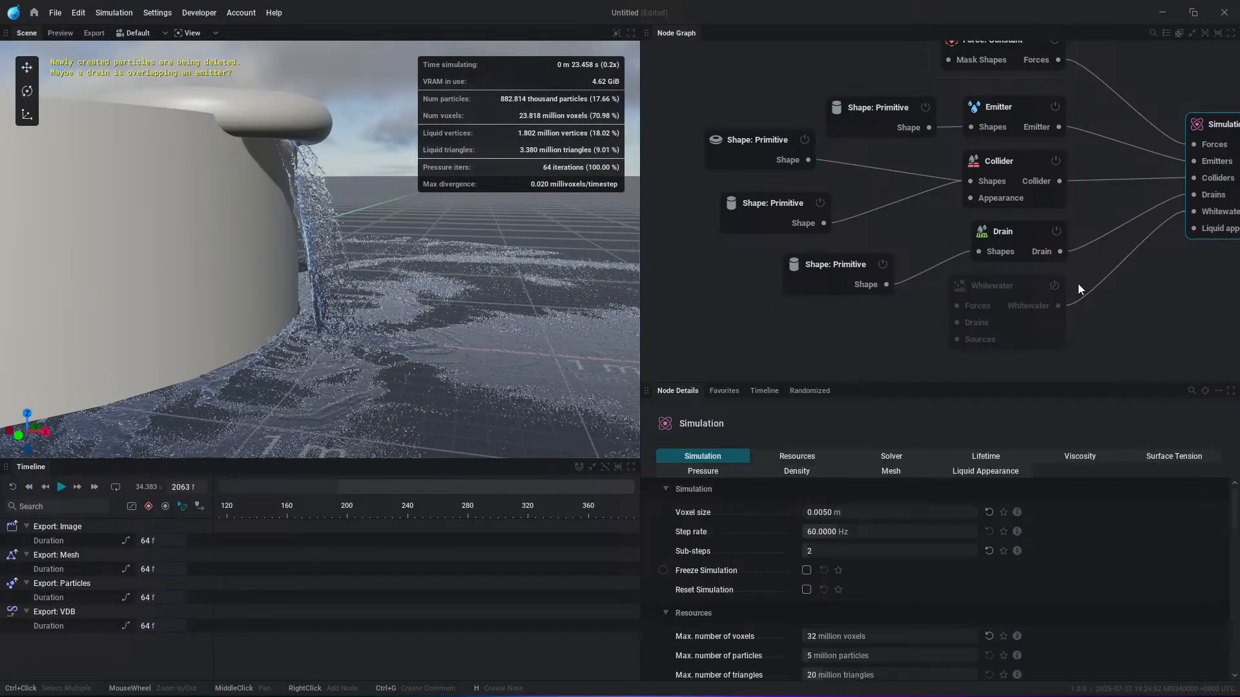
pyautogui.click(1165, 460)
pyautogui.moveTo(815, 512); pyautogui.dragTo(781, 512)
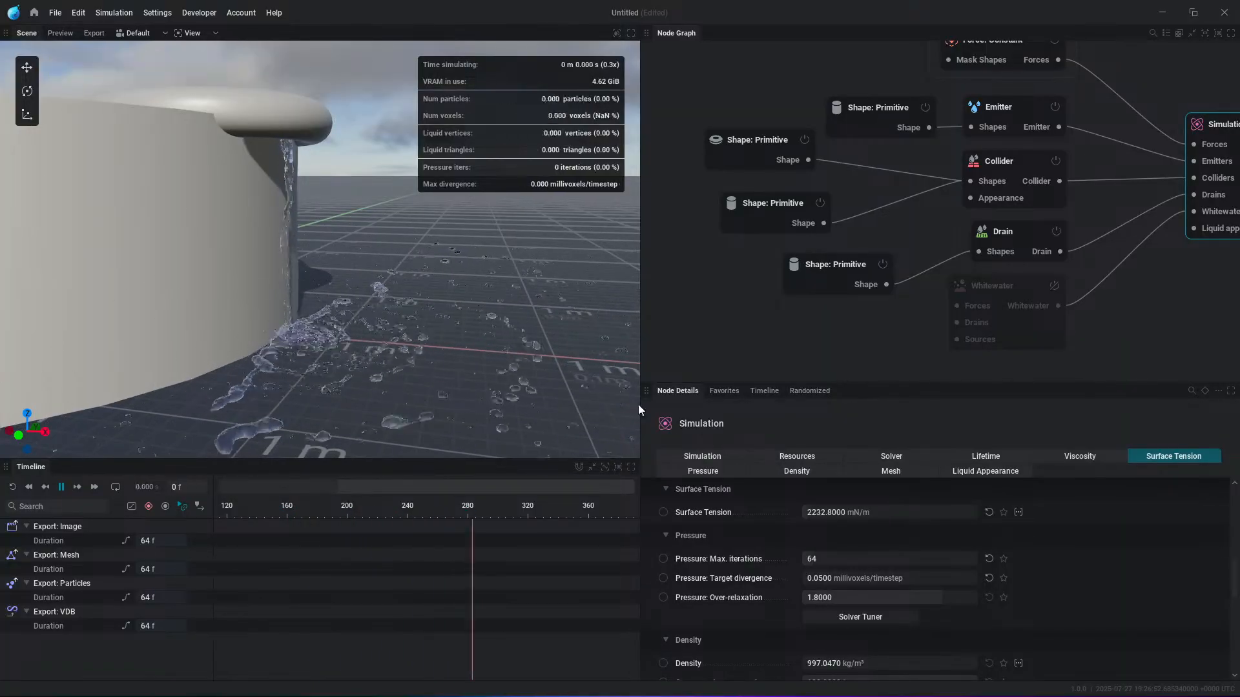
# Step: Rerun the simulation and examine the stream falling along the cylinder wall and the droplets on the ground
pyautogui.scroll(3, 347, 226)
pyautogui.scroll(-2, 346, 239)
pyautogui.moveTo(346, 240); pyautogui.dragTo(349, 304, button='middle')
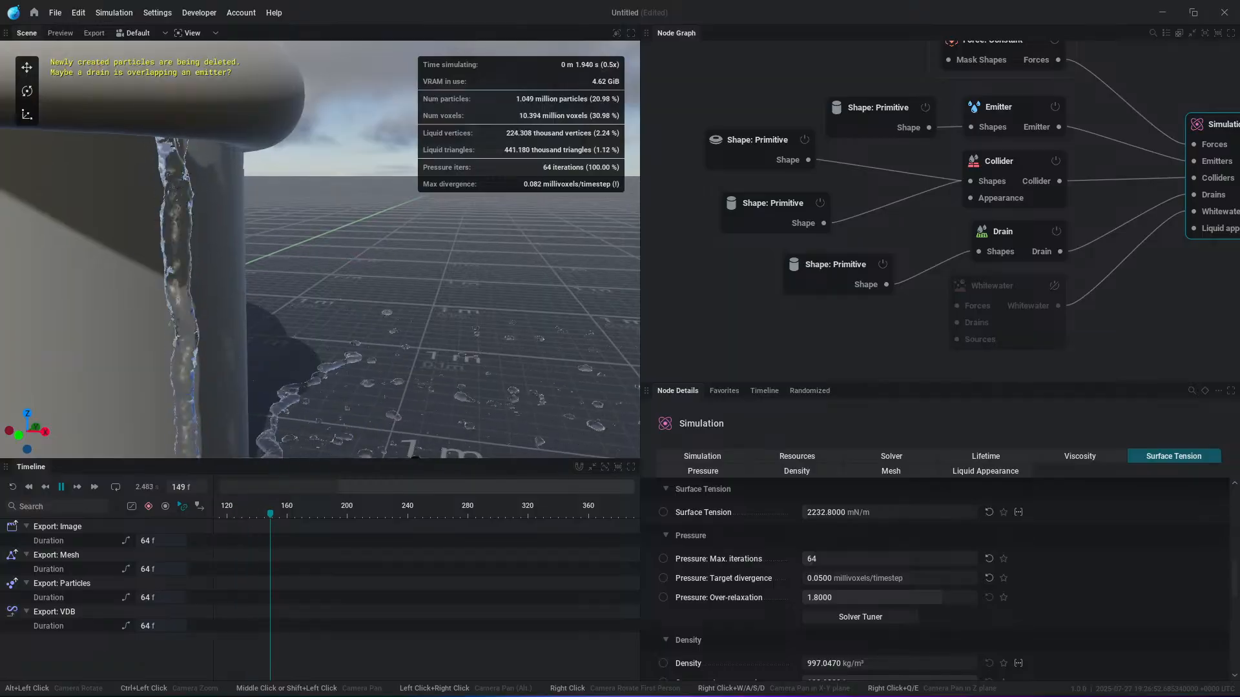
pyautogui.scroll(-1, 349, 305)
pyautogui.scroll(-3, 206, 381)
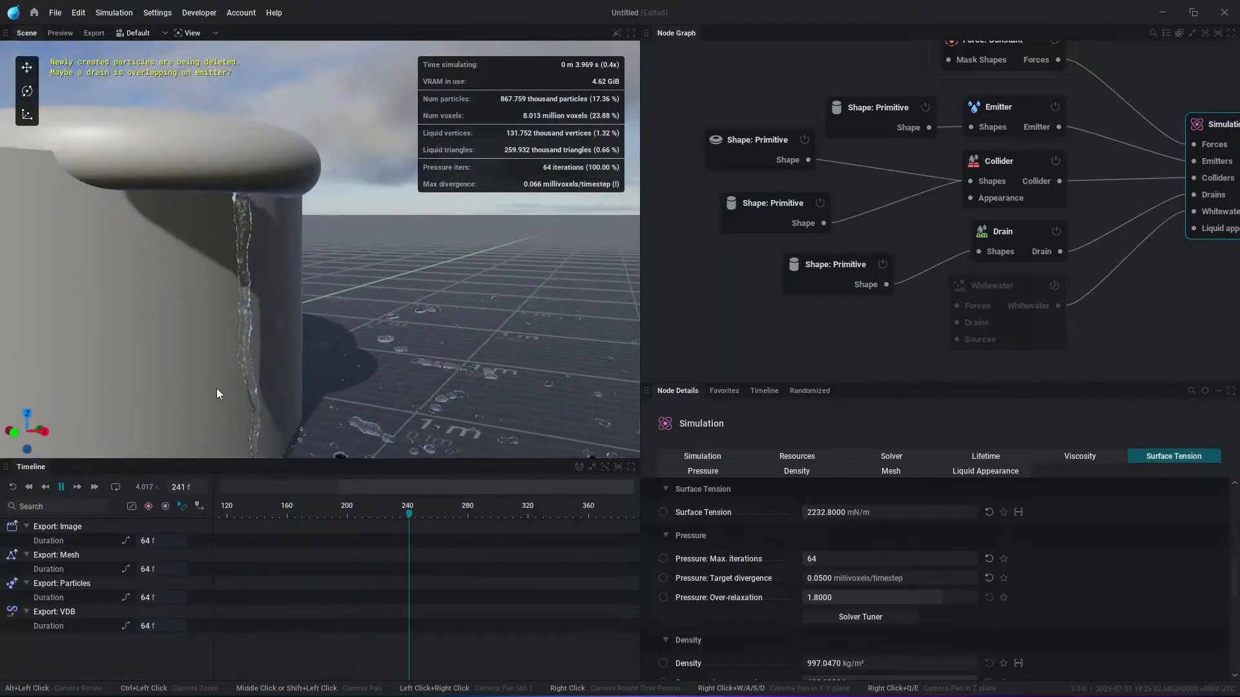
pyautogui.keyDown('alt'); pyautogui.moveTo(226, 317); pyautogui.dragTo(240, 362); pyautogui.keyUp('alt')
pyautogui.press('r')
pyautogui.keyDown('alt'); pyautogui.moveTo(353, 274); pyautogui.dragTo(271, 263); pyautogui.keyUp('alt')
pyautogui.scroll(-4, 272, 263)
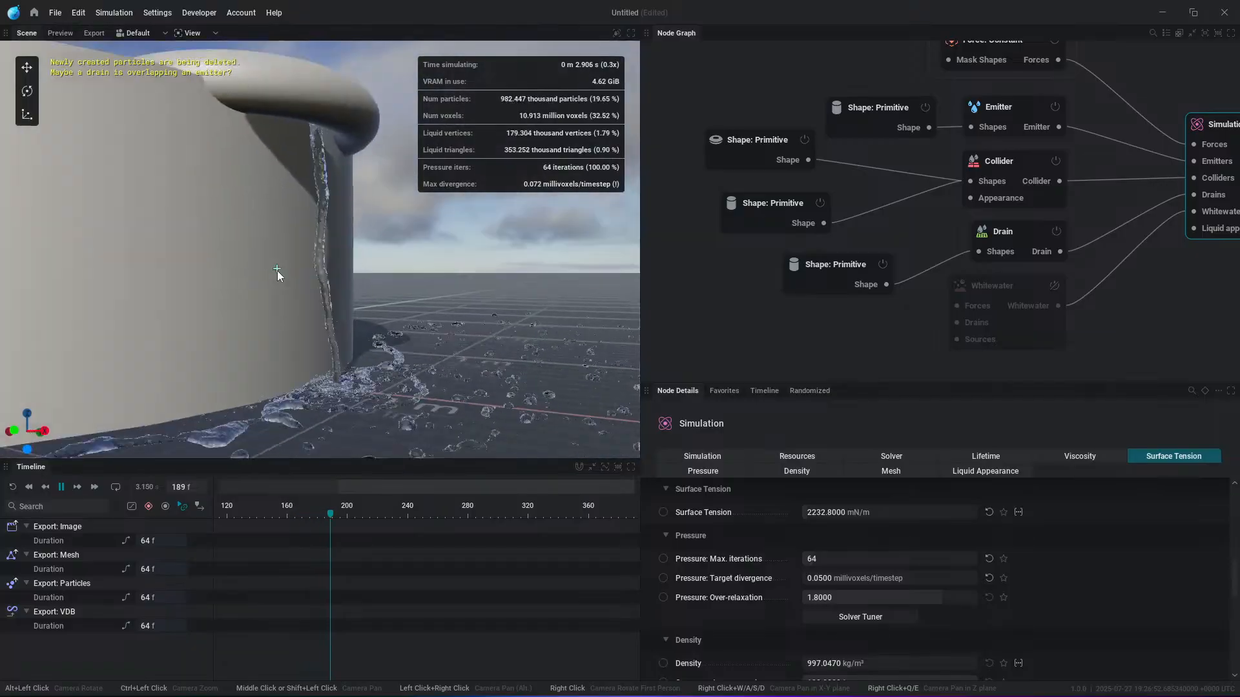
# Step: Restart the simulation and nudge the torus slightly further out over the rim to about X 1.37 m
pyautogui.keyDown('alt'); pyautogui.moveTo(287, 226); pyautogui.dragTo(297, 336); pyautogui.keyUp('alt')
pyautogui.press('r')
pyautogui.click(772, 147)
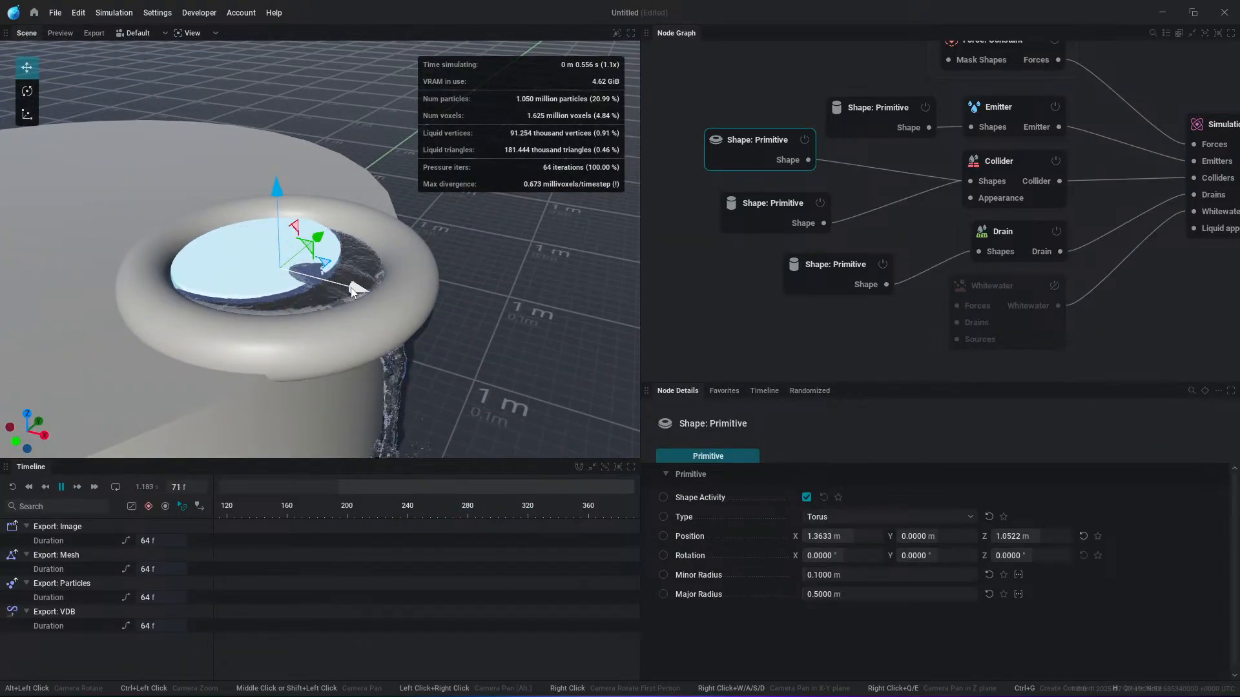
pyautogui.moveTo(360, 296); pyautogui.dragTo(347, 321)
pyautogui.scroll(-3, 556, 367)
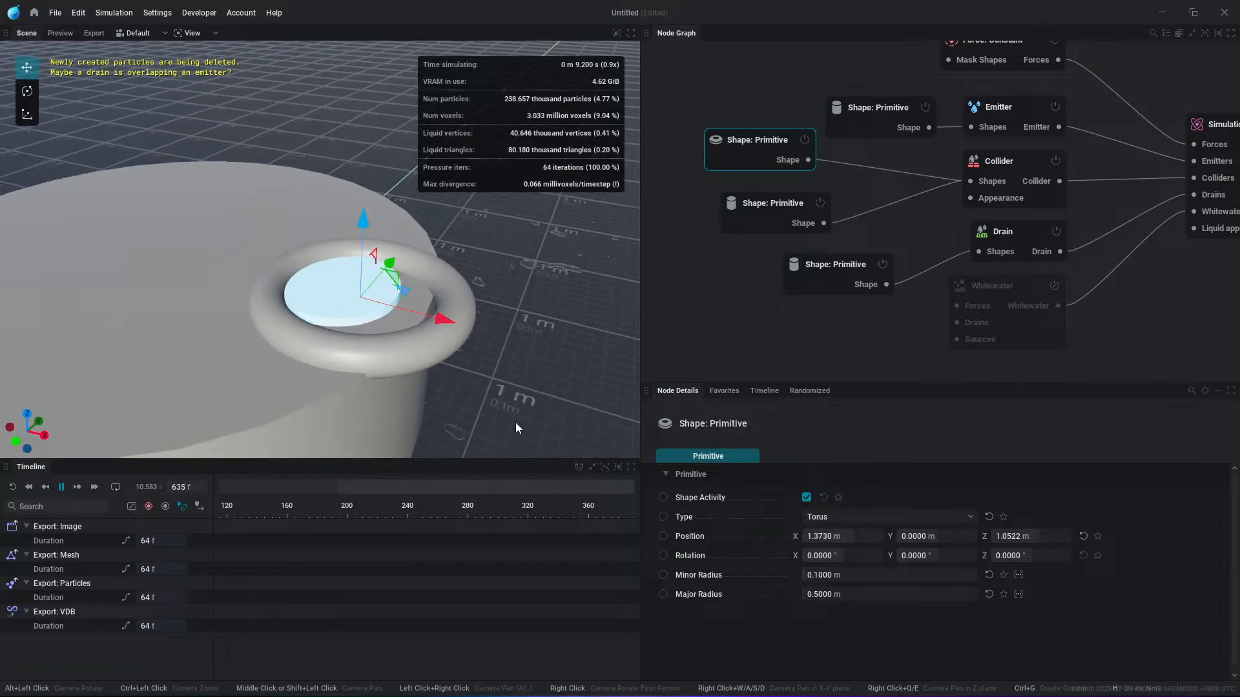
# Step: Duplicate the torus shape as an additional collider shape and place its node beside the drain's cylinder shape node
pyautogui.keyDown('alt'); pyautogui.moveTo(515, 422); pyautogui.dragTo(510, 417); pyautogui.keyUp('alt')
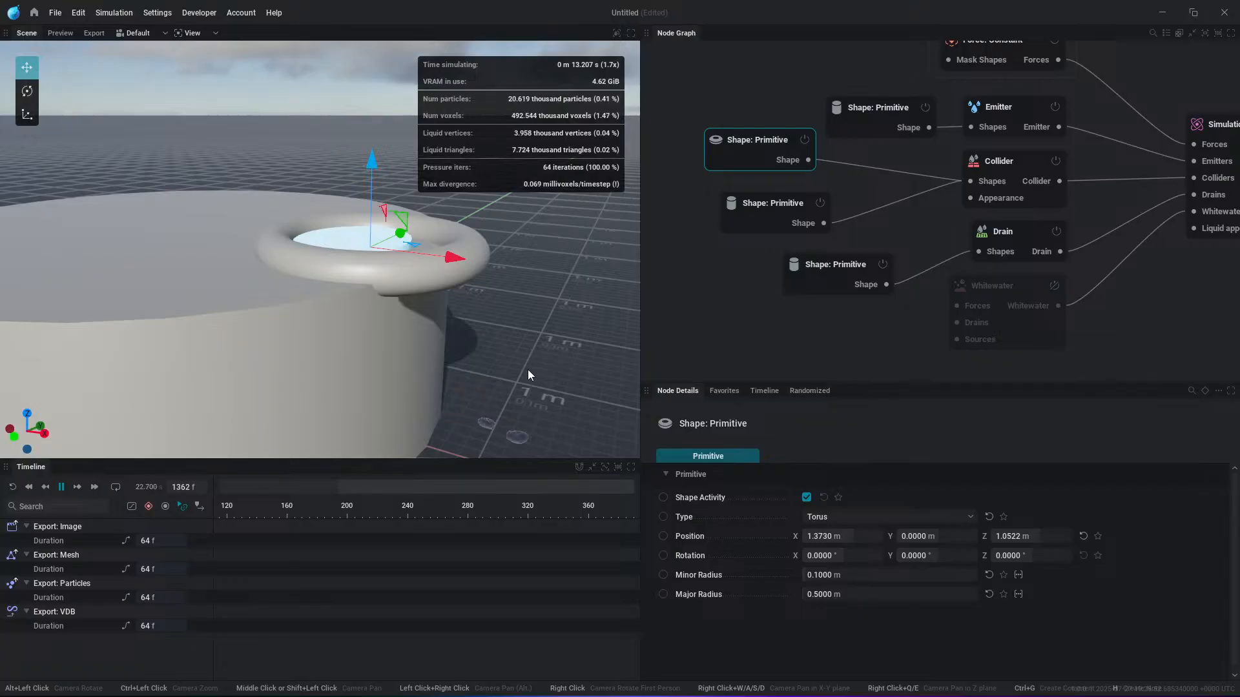
pyautogui.moveTo(528, 368); pyautogui.dragTo(475, 258, button='middle')
pyautogui.keyDown('alt'); pyautogui.moveTo(517, 358); pyautogui.dragTo(483, 323); pyautogui.keyUp('alt')
pyautogui.moveTo(497, 188); pyautogui.dragTo(483, 290, button='middle')
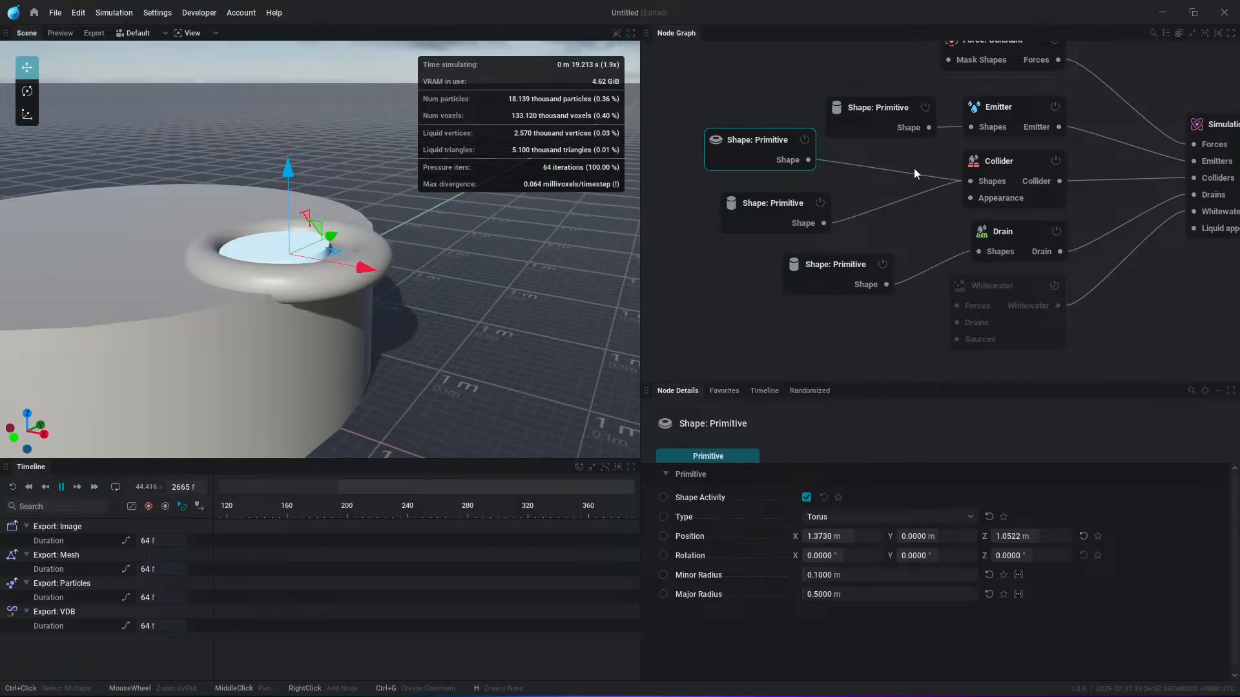
pyautogui.hotkey('ctrl', 'c')
pyautogui.hotkey('ctrl', 'v')
pyautogui.moveTo(813, 259); pyautogui.dragTo(699, 278)
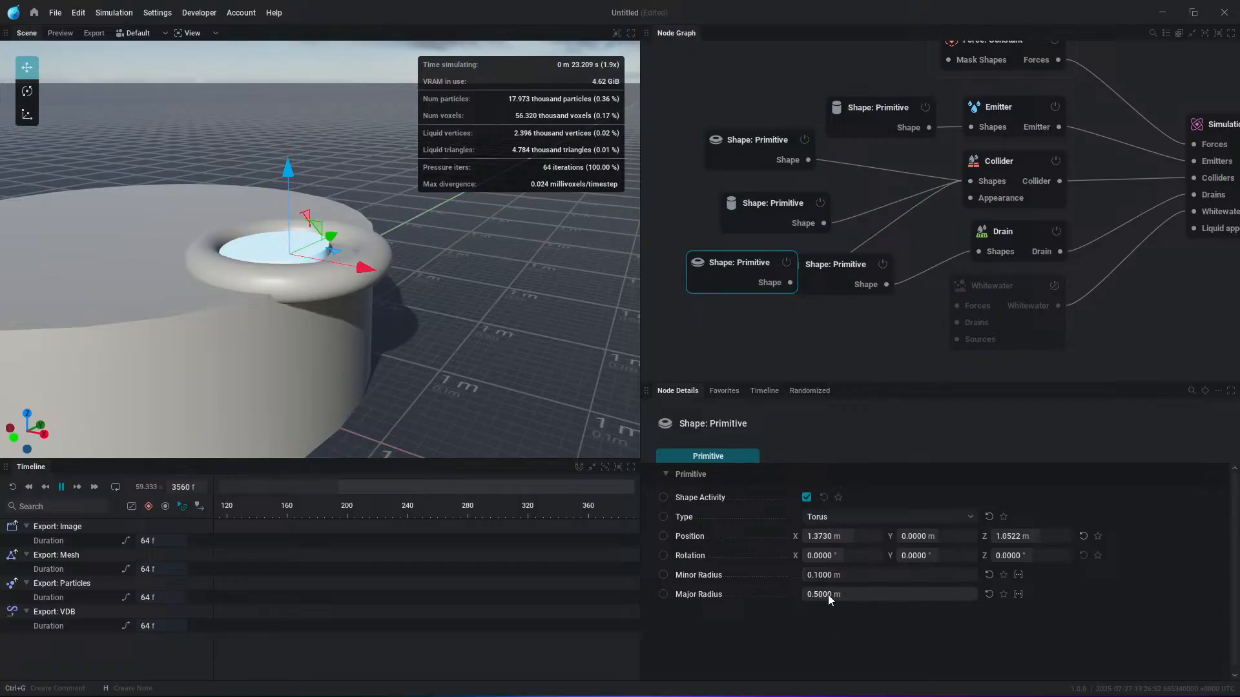
# Step: Give the duplicate torus a 0.3333 m major and 0.2 m minor radius and place it under the stream at about X 1.82 m, Z -0.01 m
pyautogui.moveTo(828, 594); pyautogui.dragTo(866, 574)
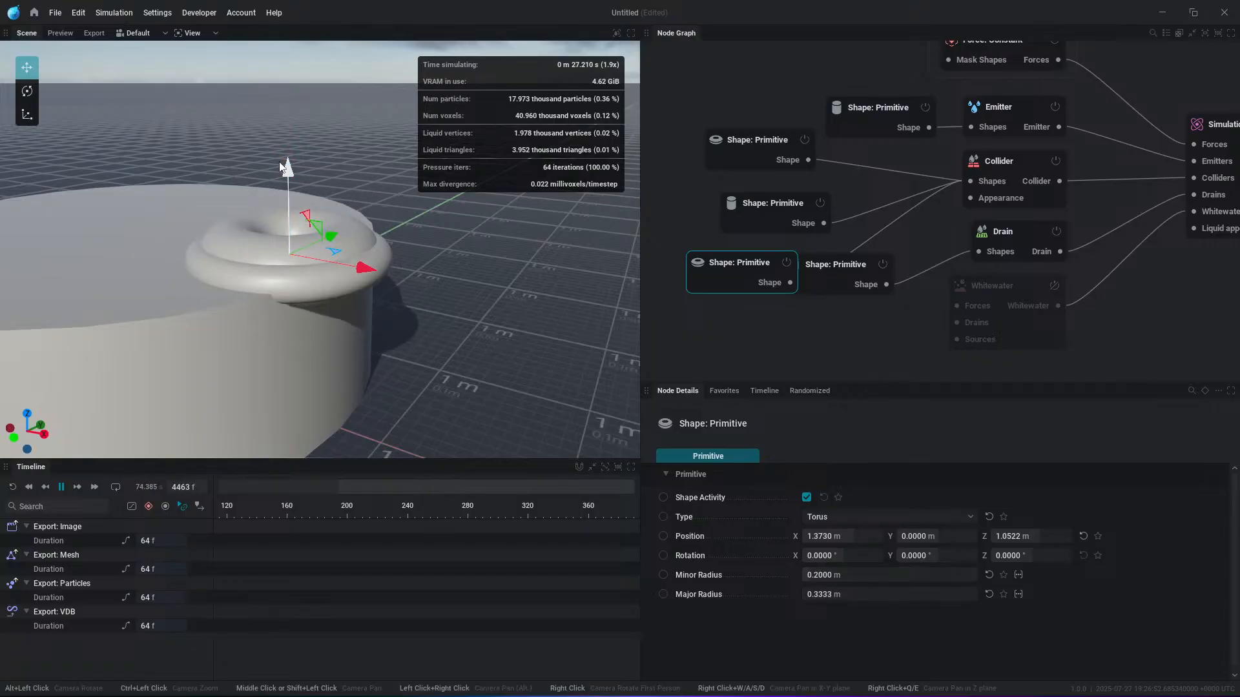
pyautogui.moveTo(283, 166); pyautogui.dragTo(317, 323)
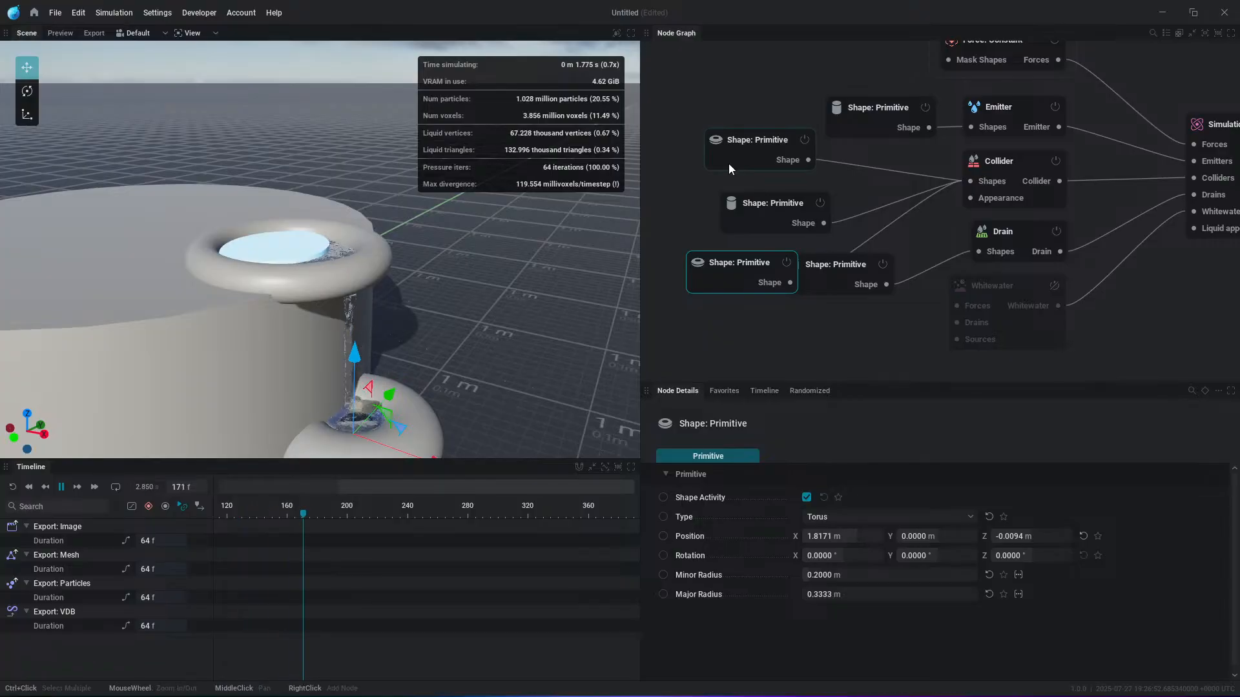
pyautogui.click(717, 184)
# Step: Inspect the liquid caught in the lower torus and set the simulation's maximum pressure iterations to 119
pyautogui.scroll(2, 423, 391)
pyautogui.moveTo(424, 392); pyautogui.dragTo(420, 259, button='middle')
pyautogui.scroll(2, 420, 259)
pyautogui.moveTo(421, 313)
pyautogui.mouseDown(button='middle')
pyautogui.moveTo(420, 298)
pyautogui.moveTo(426, 336)
pyautogui.mouseUp(button='middle')
pyautogui.scroll(2, 424, 298)
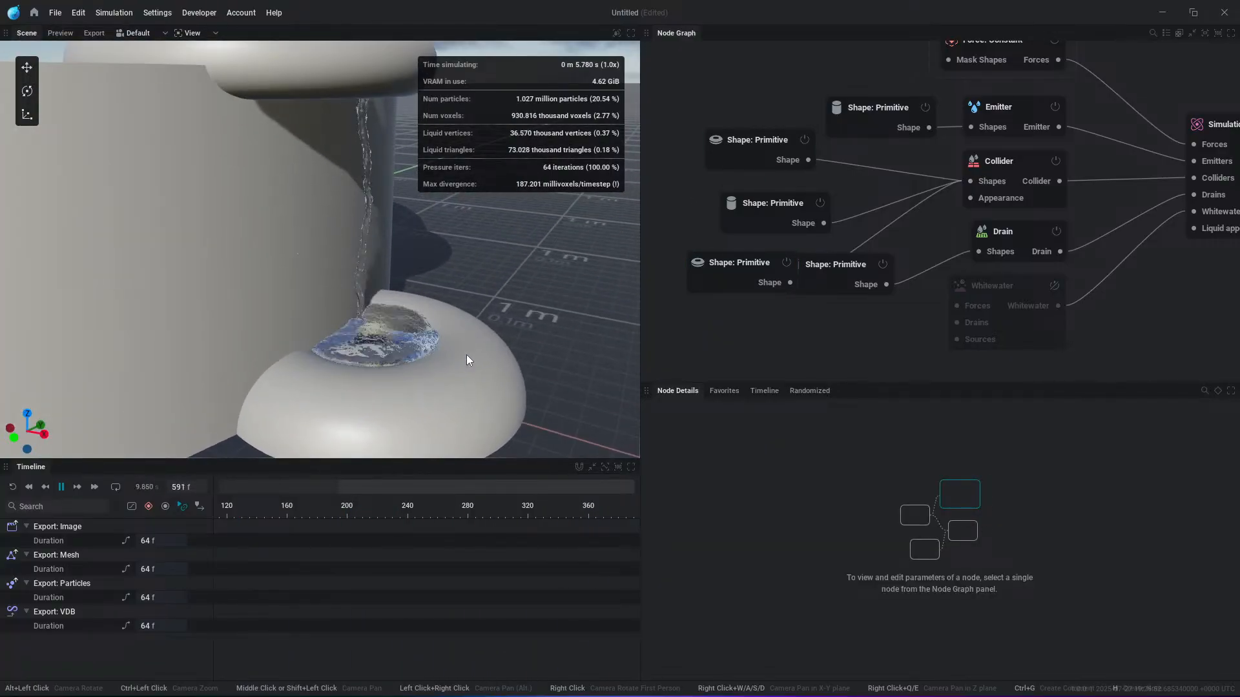
pyautogui.scroll(-1, 479, 360)
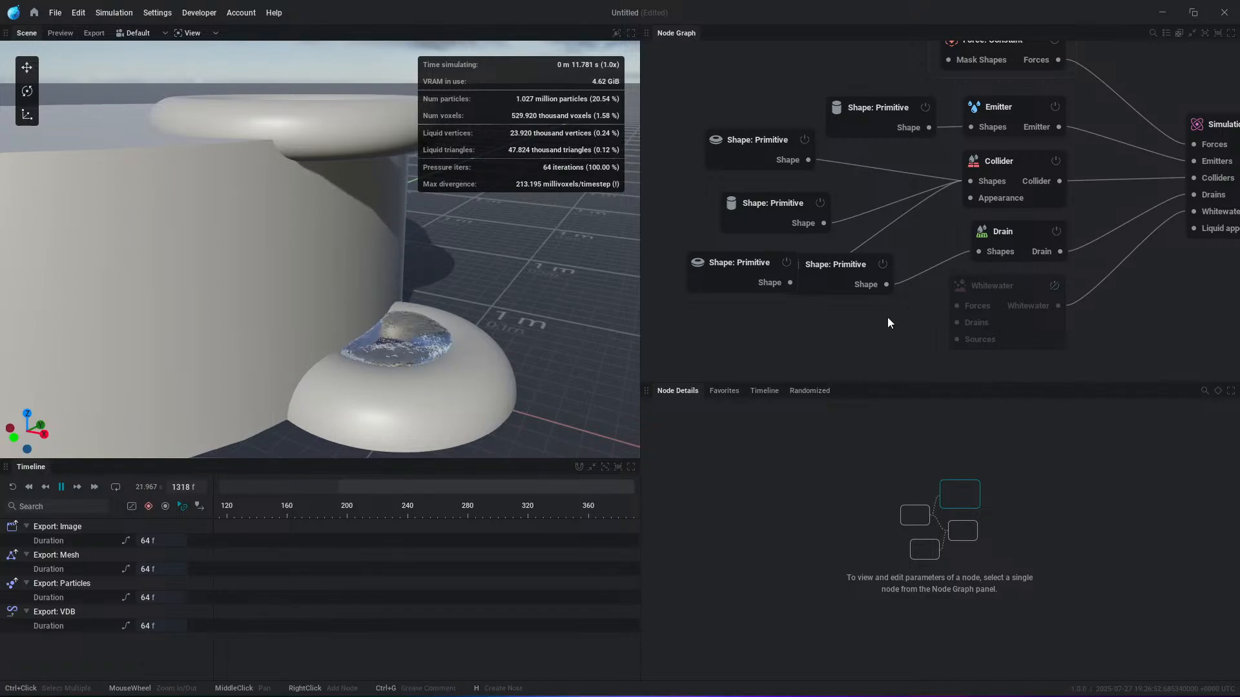
pyautogui.moveTo(1135, 150); pyautogui.dragTo(1047, 163, button='middle')
pyautogui.click(1160, 140)
pyautogui.click(708, 471)
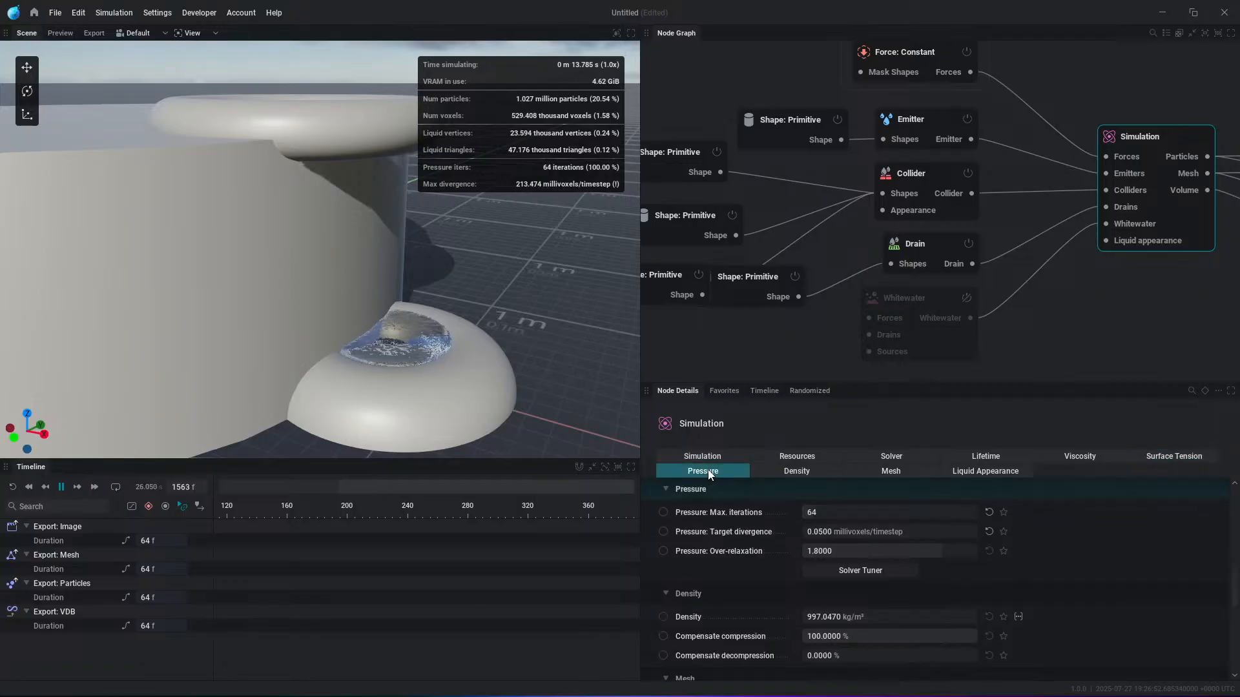
pyautogui.moveTo(842, 513)
pyautogui.mouseDown()
pyautogui.moveTo(795, 513)
pyautogui.moveTo(851, 511)
pyautogui.mouseUp()
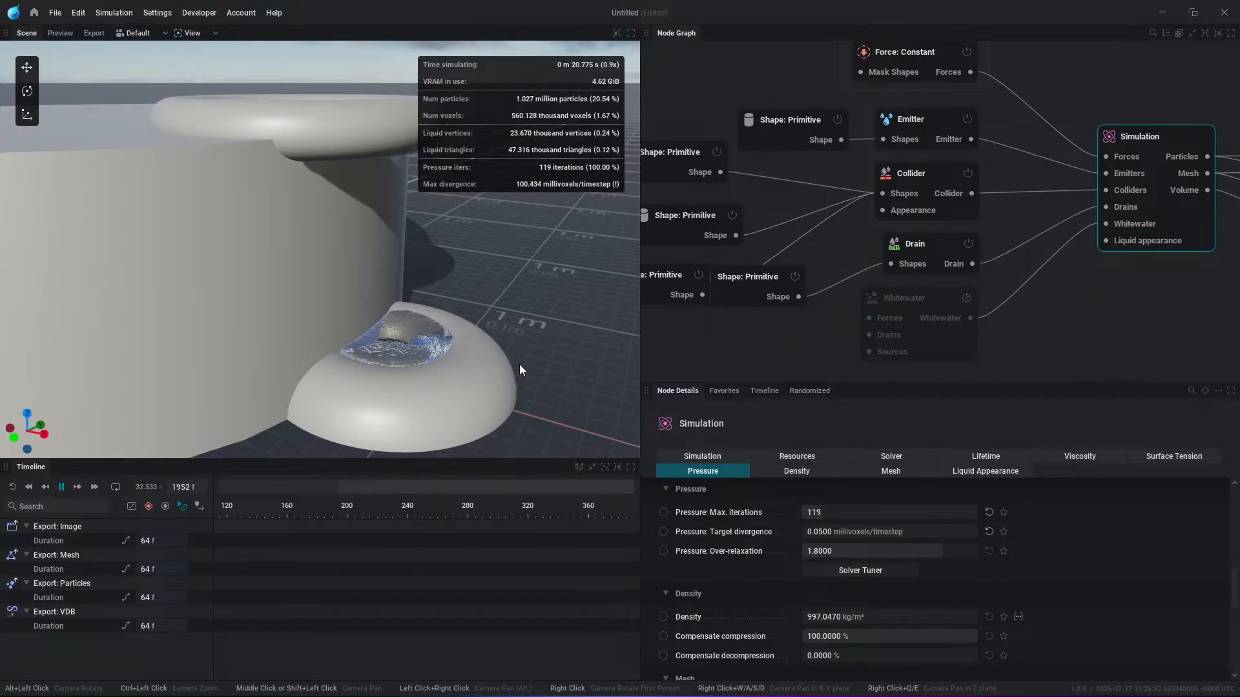
# Step: Start a new project and pause its default liquid simulation with the torus splash framed from above
pyautogui.scroll(-3, 466, 286)
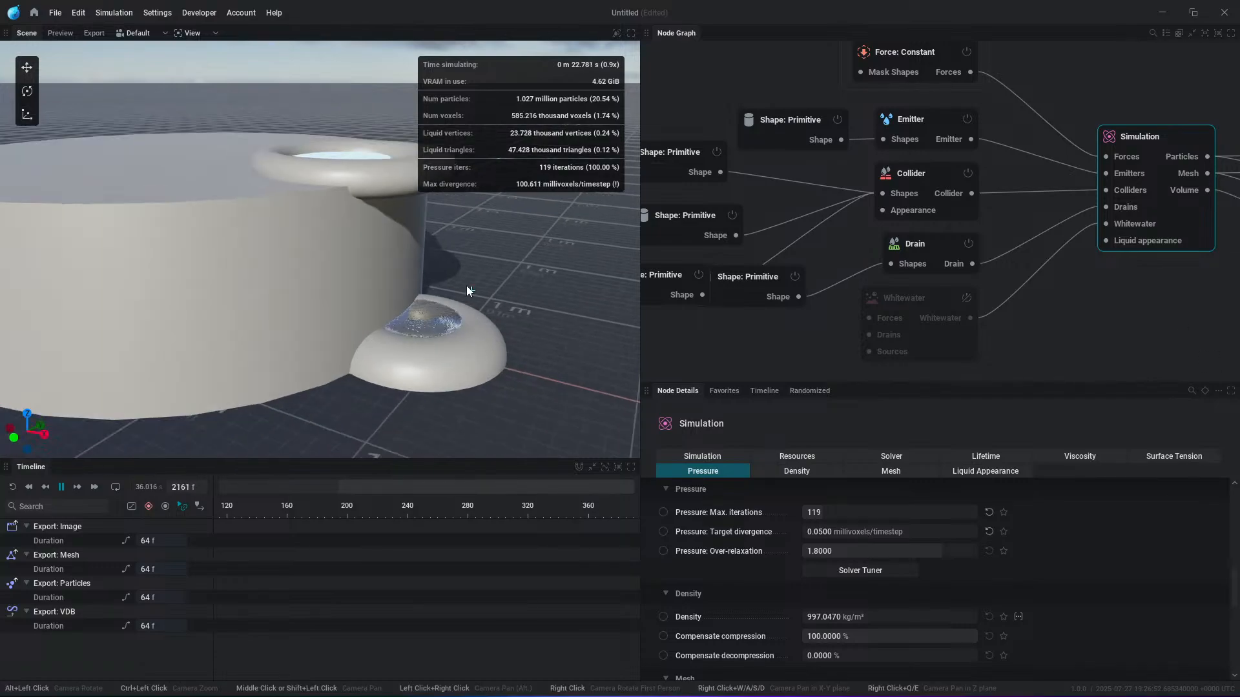
pyautogui.click(35, 12)
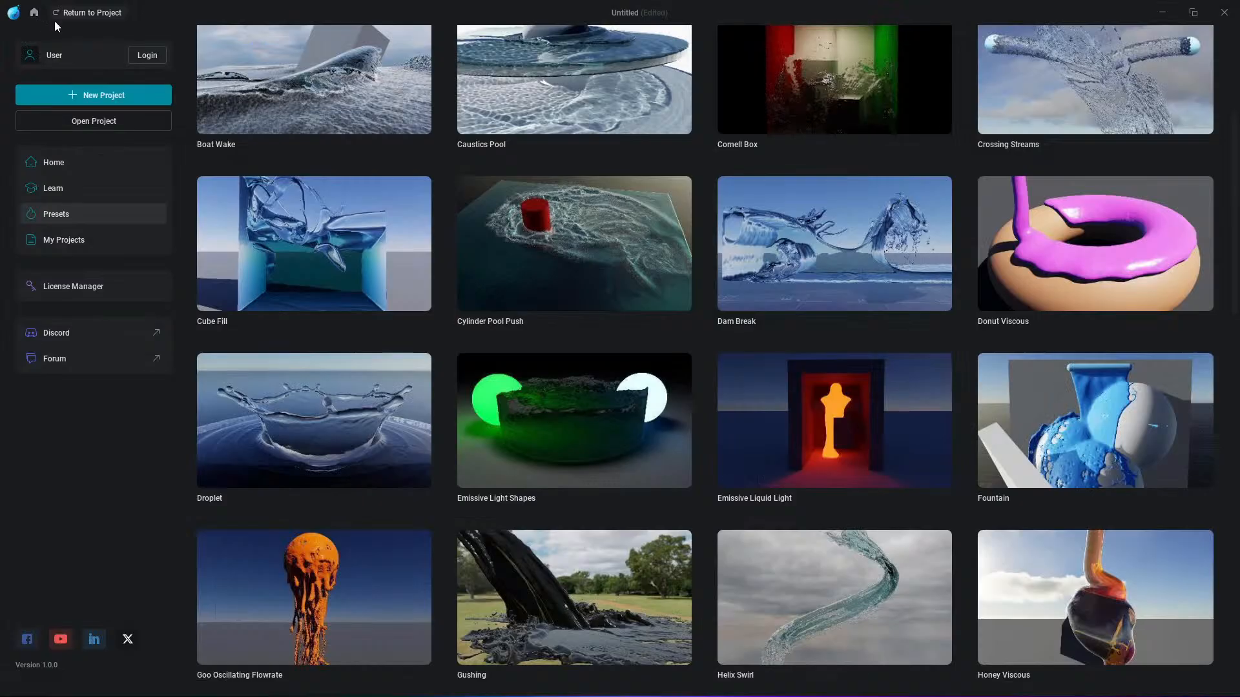
pyautogui.click(98, 97)
pyautogui.click(507, 395)
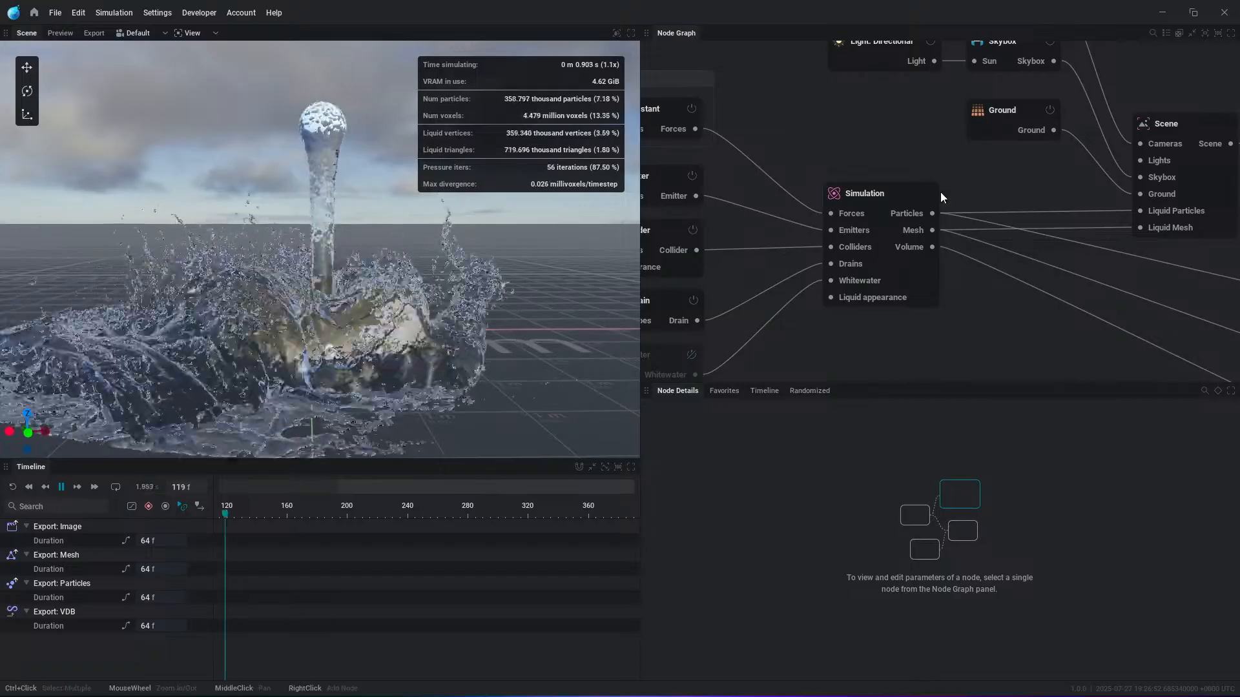
pyautogui.keyDown('alt'); pyautogui.moveTo(506, 289); pyautogui.dragTo(510, 352); pyautogui.keyUp('alt')
pyautogui.moveTo(432, 264); pyautogui.dragTo(355, 335, button='middle')
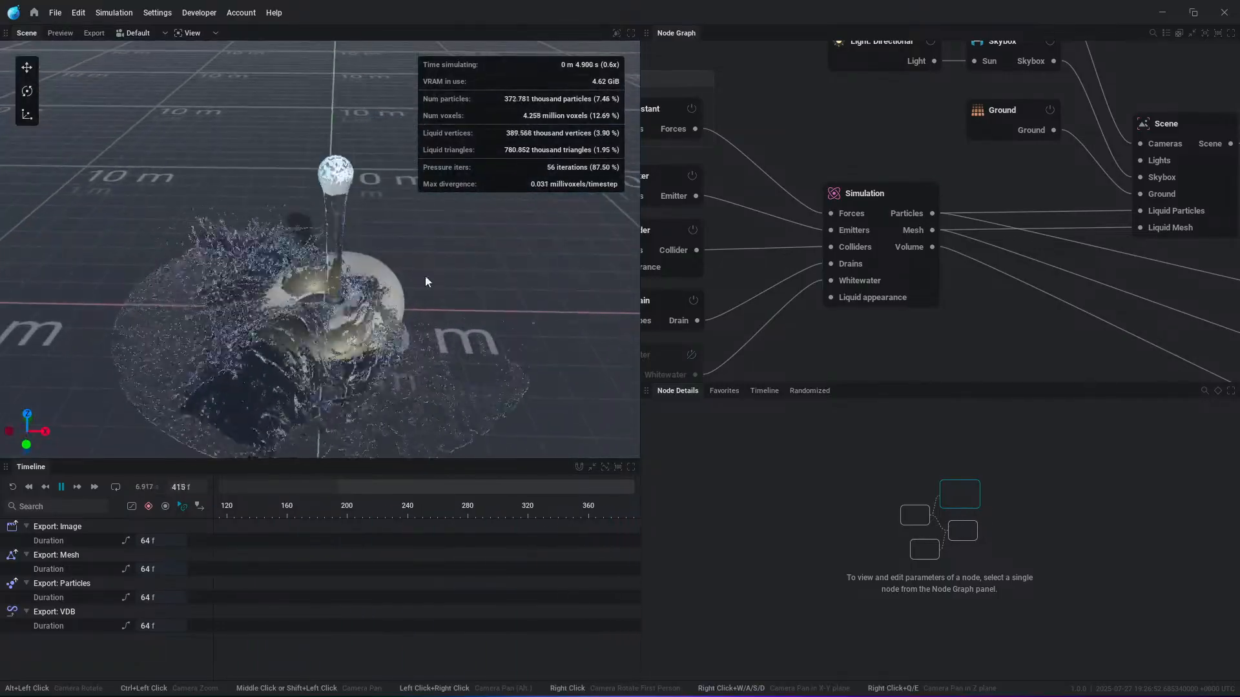
pyautogui.scroll(2, 427, 280)
pyautogui.moveTo(427, 280); pyautogui.dragTo(429, 226, button='middle')
pyautogui.press('space')
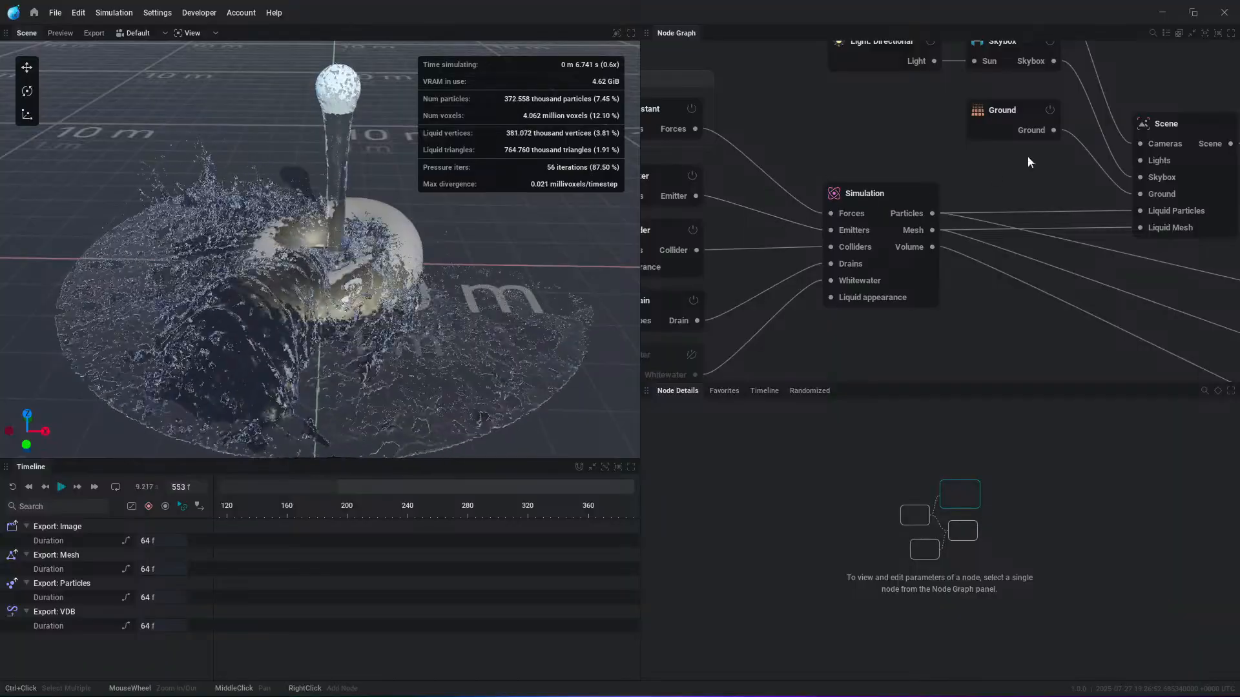
# Step: Change the collider's torus shape to a cylinder and reset its rotation and position to their defaults
pyautogui.moveTo(821, 120); pyautogui.dragTo(940, 120, button='middle')
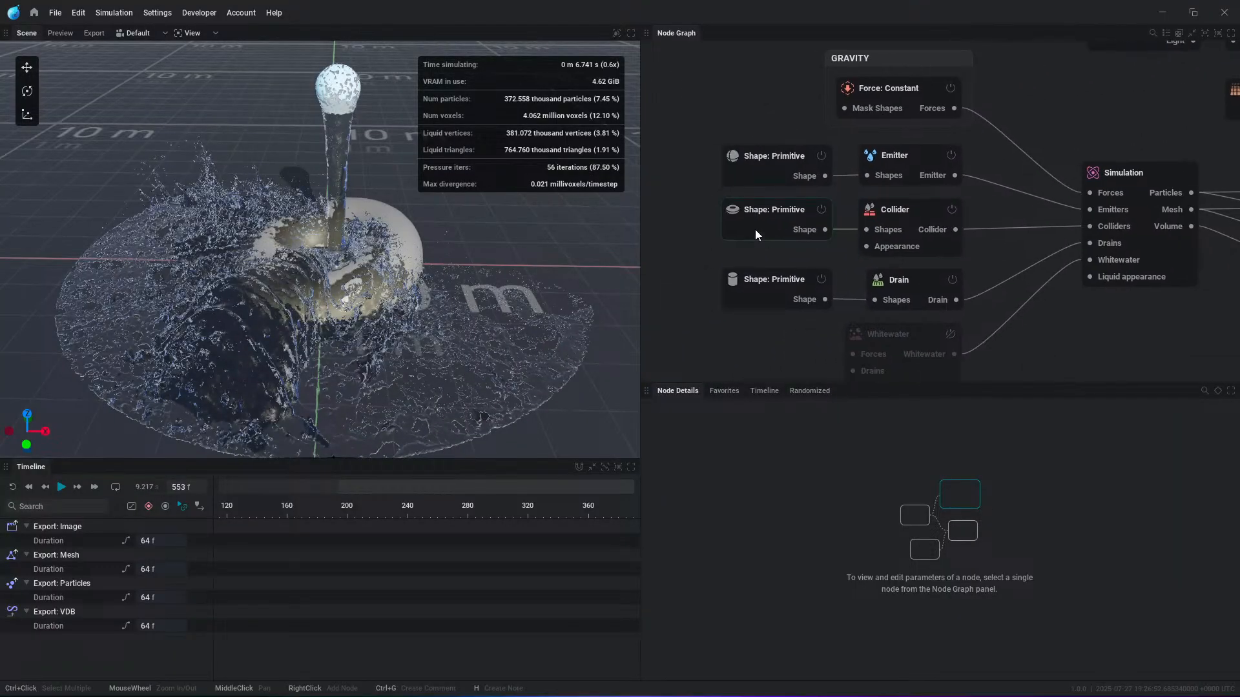
pyautogui.click(758, 223)
pyautogui.click(834, 517)
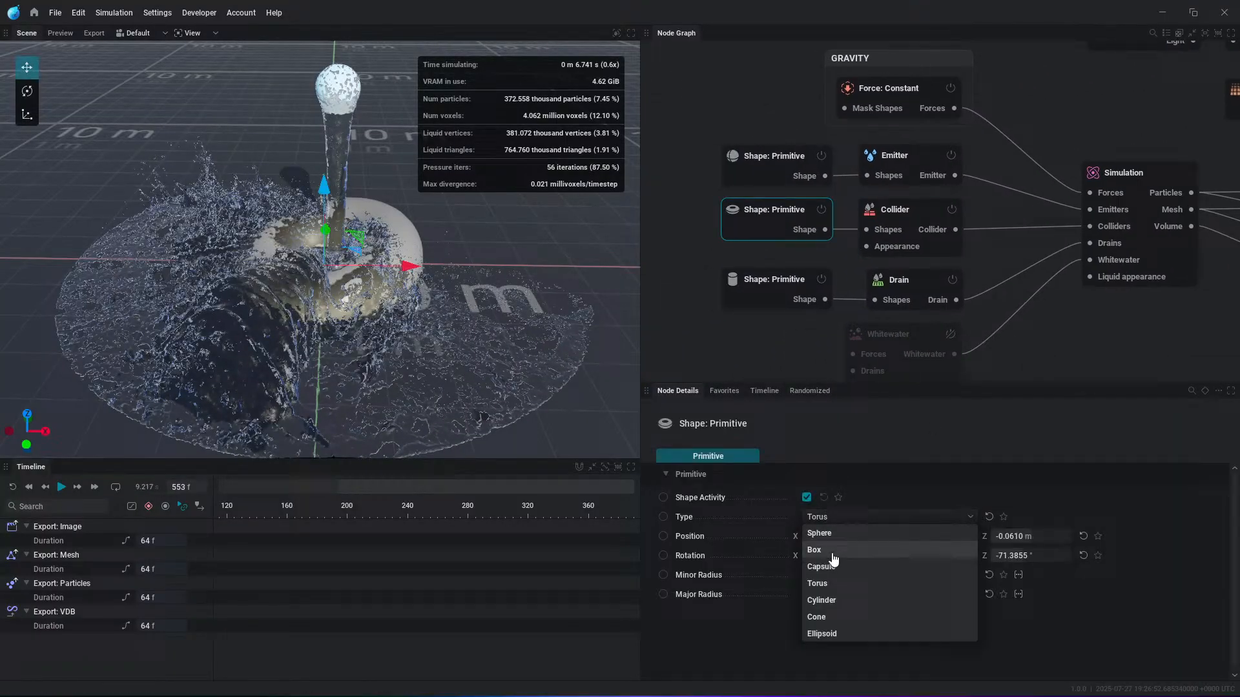
pyautogui.click(831, 602)
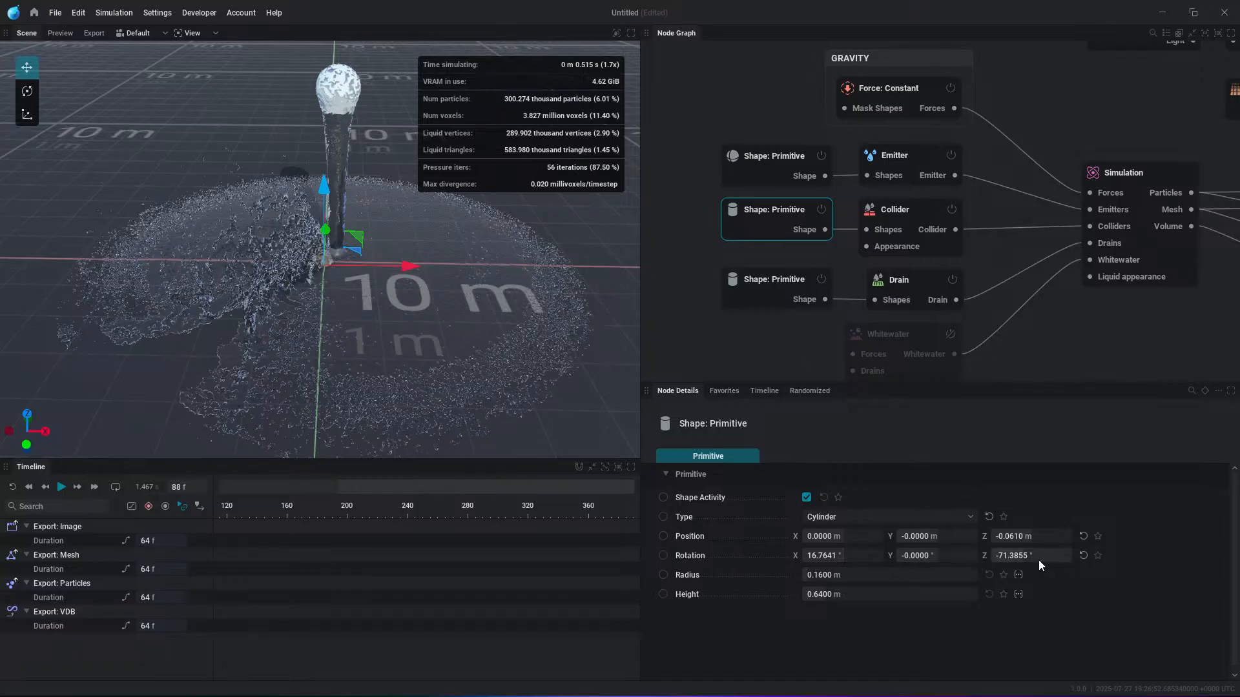
pyautogui.click(1083, 556)
pyautogui.click(1083, 537)
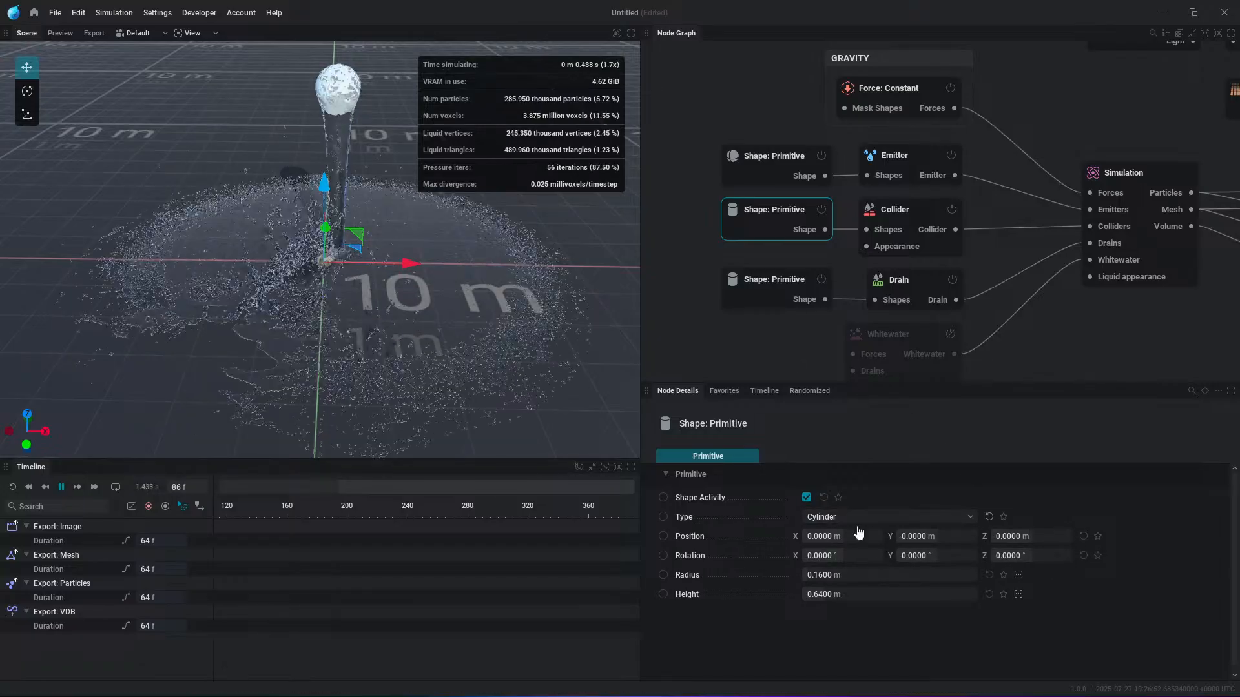
# Step: Give the collider's cylinder shape a height of 10 m and a radius of 5 m
pyautogui.moveTo(850, 592); pyautogui.dragTo(1004, 593)
pyautogui.click(848, 594)
pyautogui.write('10')
pyautogui.press('Return')
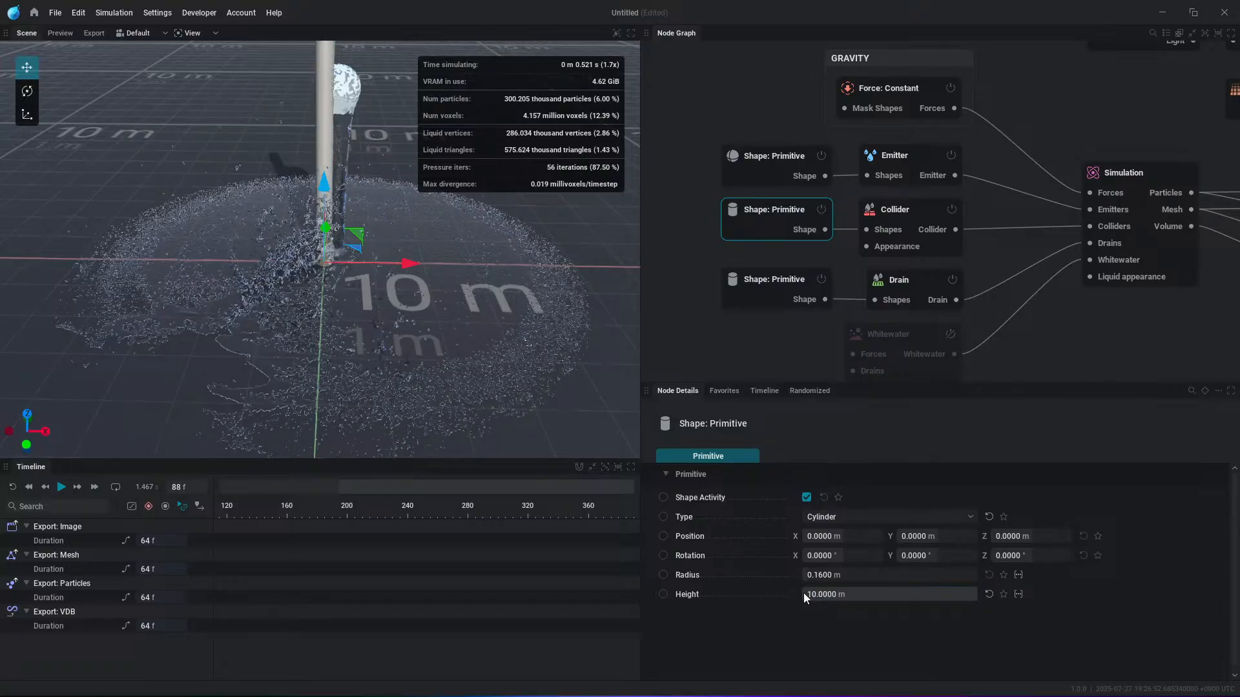
pyautogui.moveTo(851, 574); pyautogui.dragTo(956, 575)
pyautogui.click(846, 575)
pyautogui.write('5')
pyautogui.press('Return')
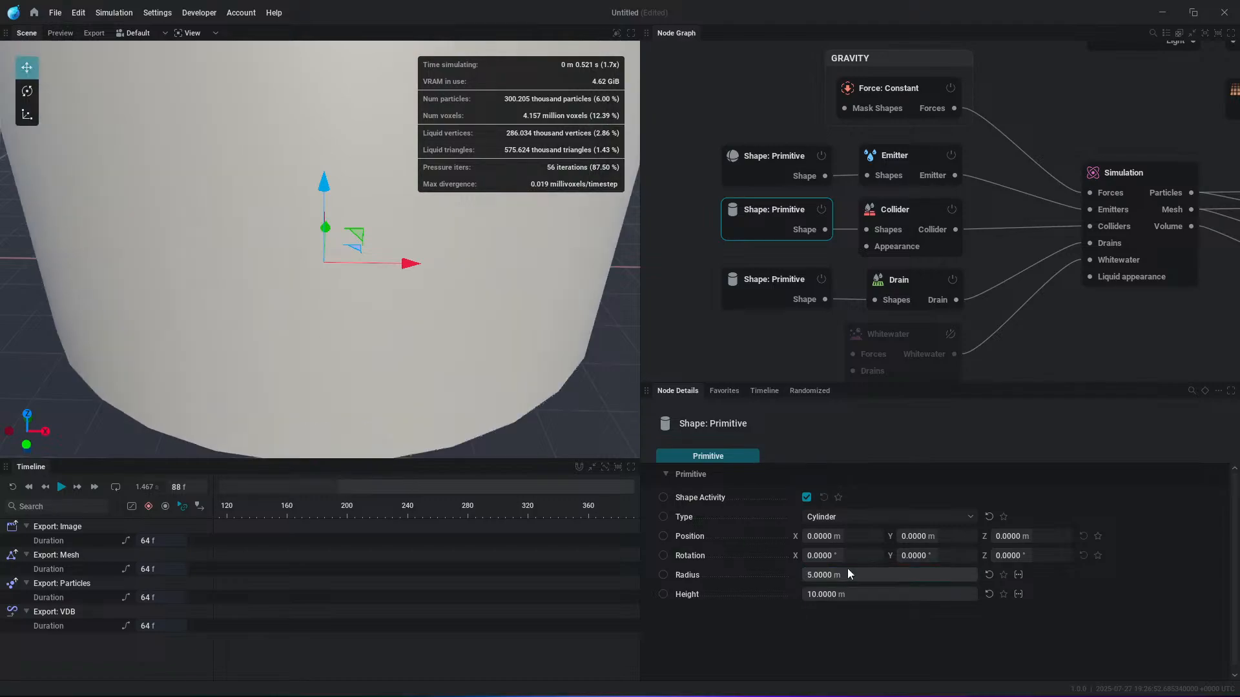
# Step: Invert the collider's shape so the cylinder acts as a container, and restart and run the simulation
pyautogui.click(891, 213)
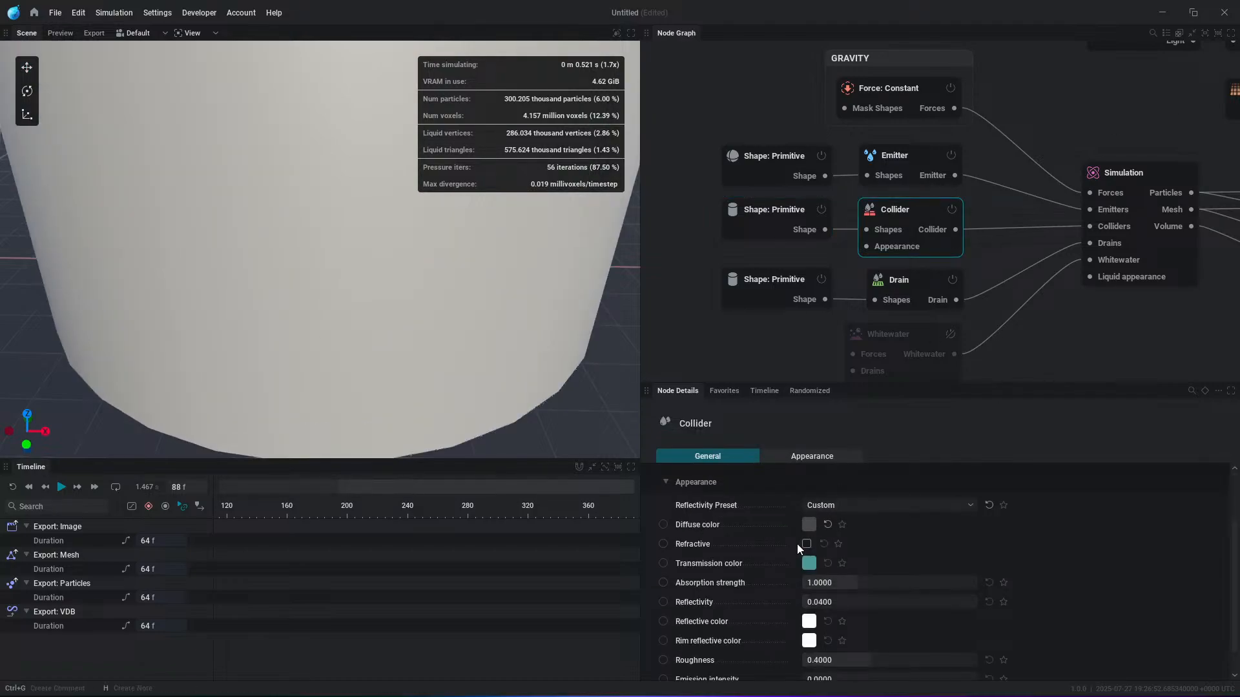
pyautogui.click(828, 459)
pyautogui.scroll(3, 814, 581)
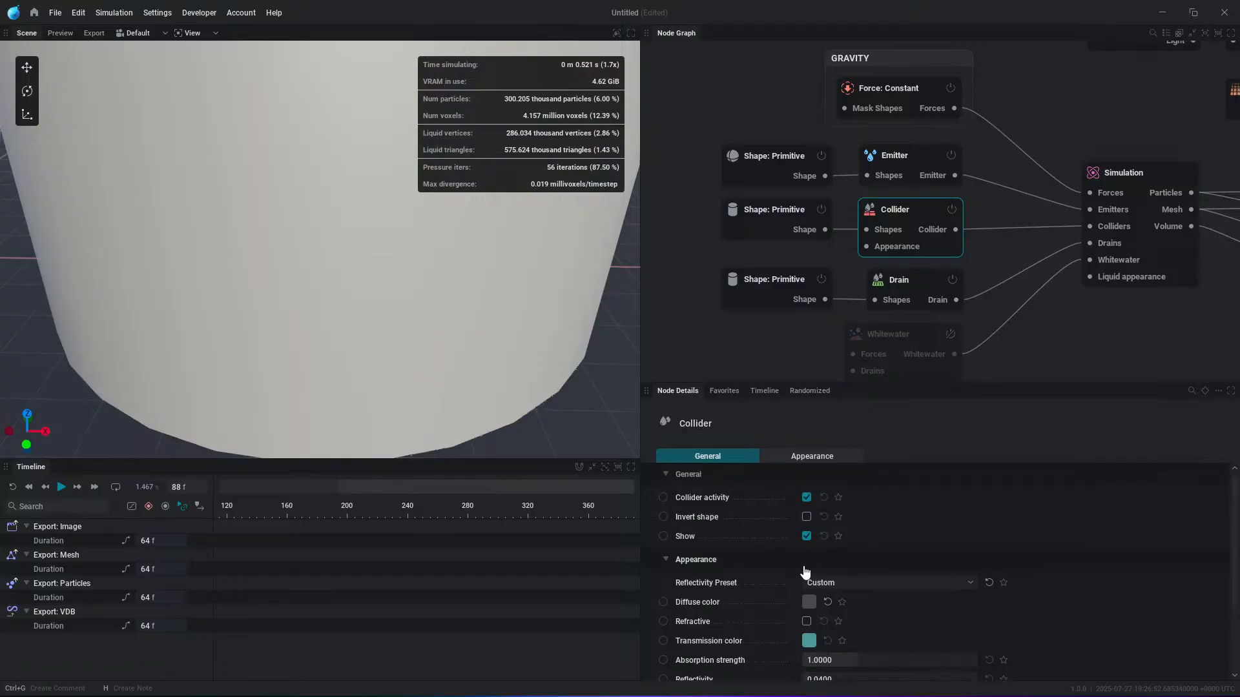
pyautogui.click(807, 516)
pyautogui.press('r')
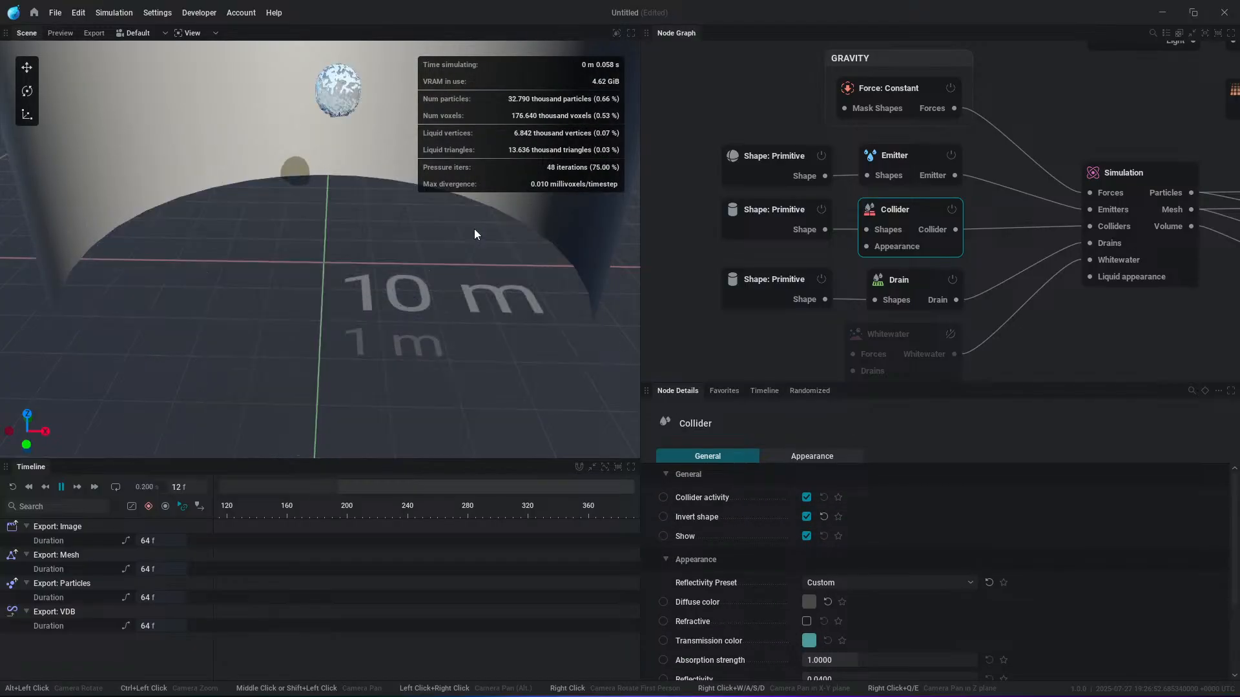
pyautogui.press('space')
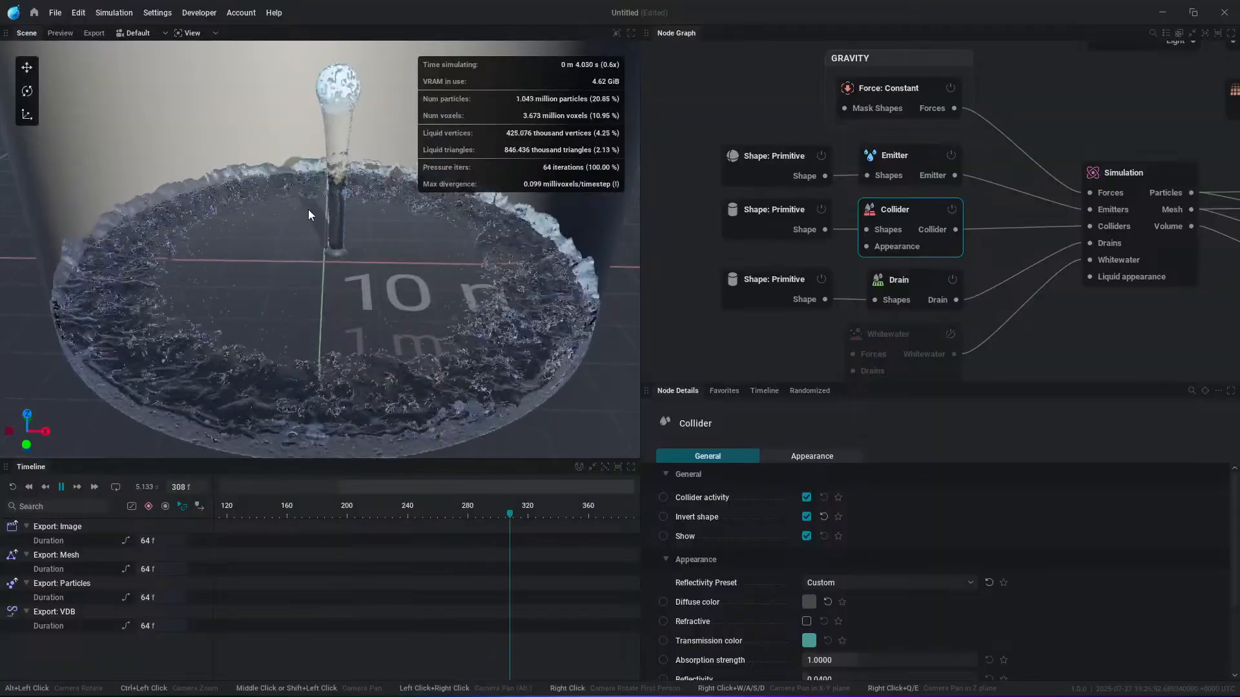
# Step: Pause and reset the running simulation, and disable the Collider node
pyautogui.moveTo(352, 210); pyautogui.dragTo(354, 258, button='middle')
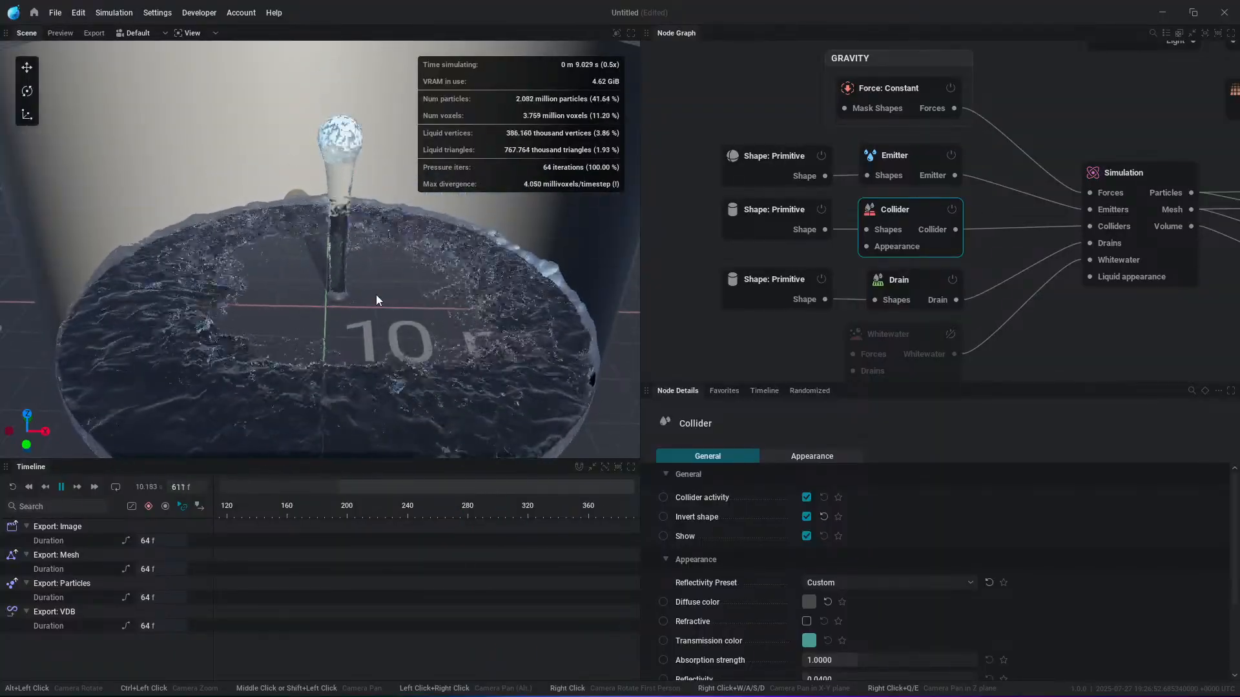
pyautogui.scroll(-4, 382, 296)
pyautogui.press('space')
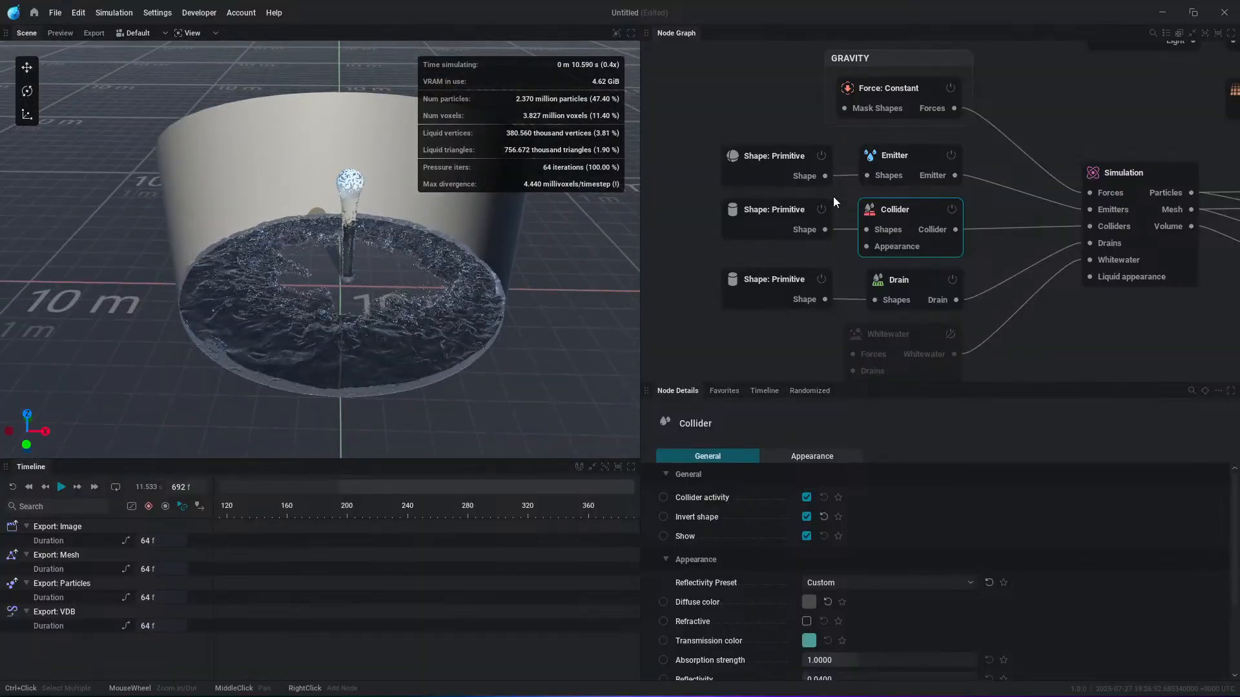
pyautogui.press('r')
pyautogui.click(953, 210)
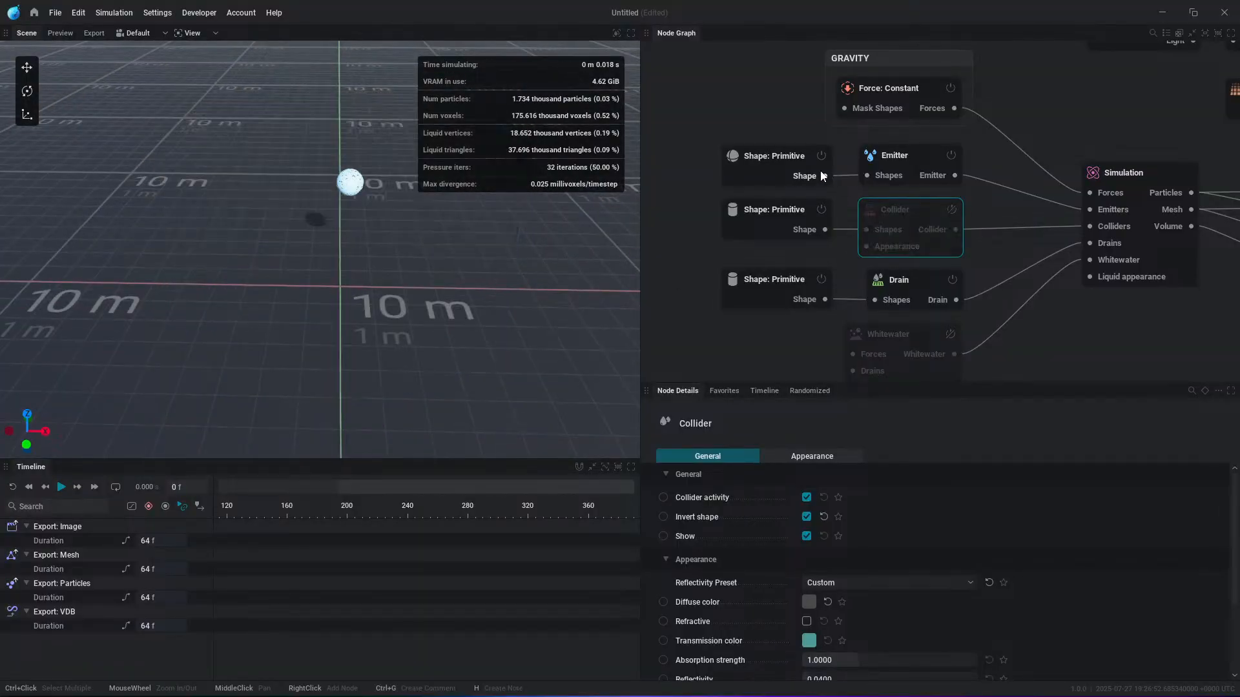
# Step: With the simulation running, shift the emitter's sphere to about 6.11 m in X, and disable the Drain node
pyautogui.press('space')
pyautogui.click(773, 166)
pyautogui.moveTo(403, 183); pyautogui.dragTo(639, 220)
pyautogui.click(950, 281)
pyautogui.press('r')
pyautogui.scroll(-3, 505, 237)
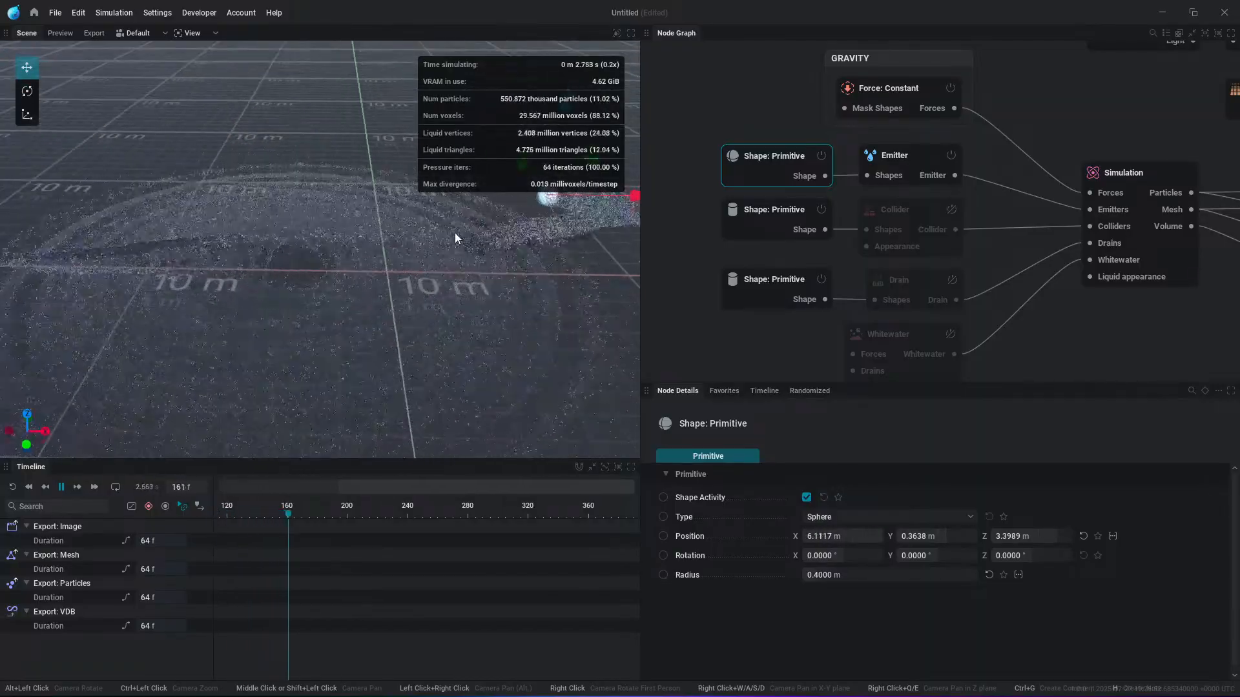
# Step: Pause the simulation, inspect the uncontained liquid from several angles, and open the Simulation node's resource limits
pyautogui.press('space')
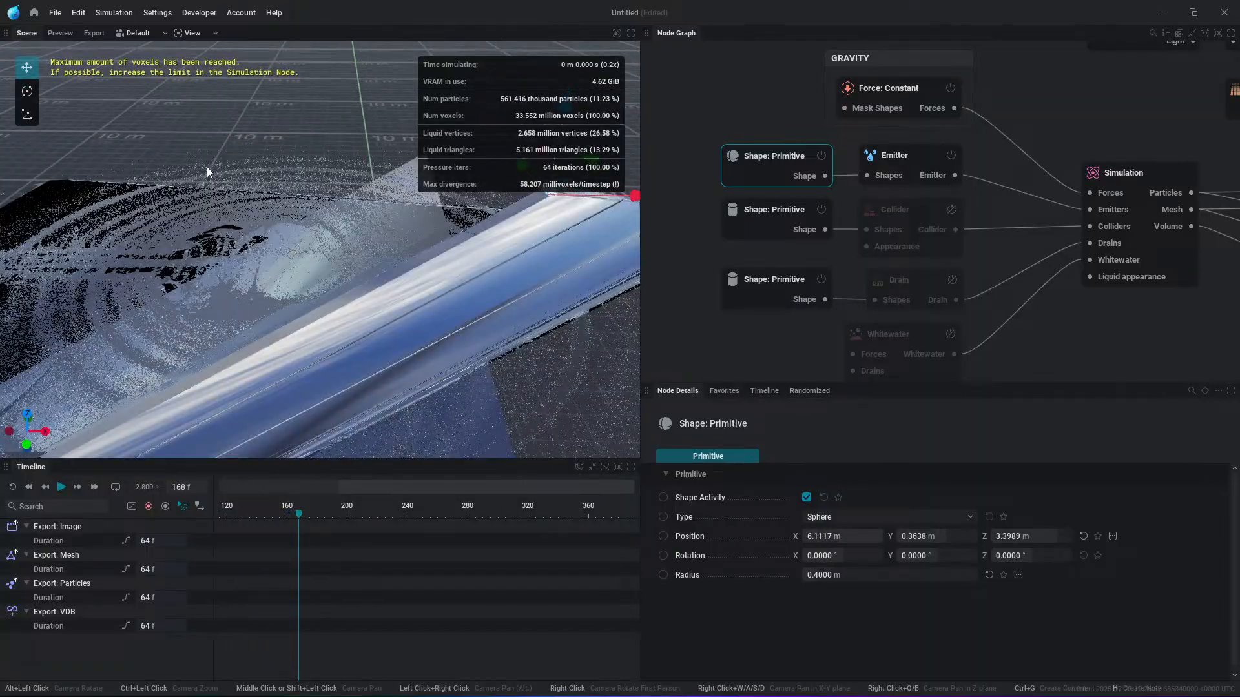
pyautogui.keyDown('alt'); pyautogui.moveTo(206, 167); pyautogui.dragTo(217, 213); pyautogui.keyUp('alt')
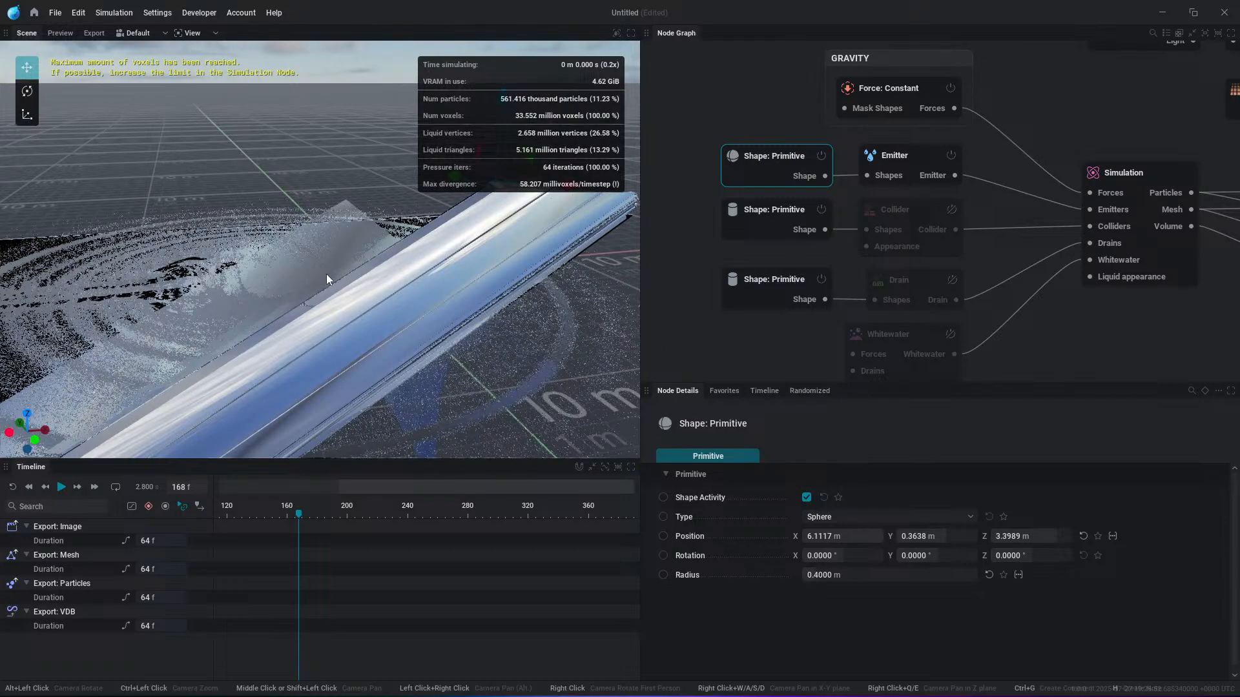
pyautogui.keyDown('alt'); pyautogui.moveTo(327, 276); pyautogui.dragTo(365, 302); pyautogui.keyUp('alt')
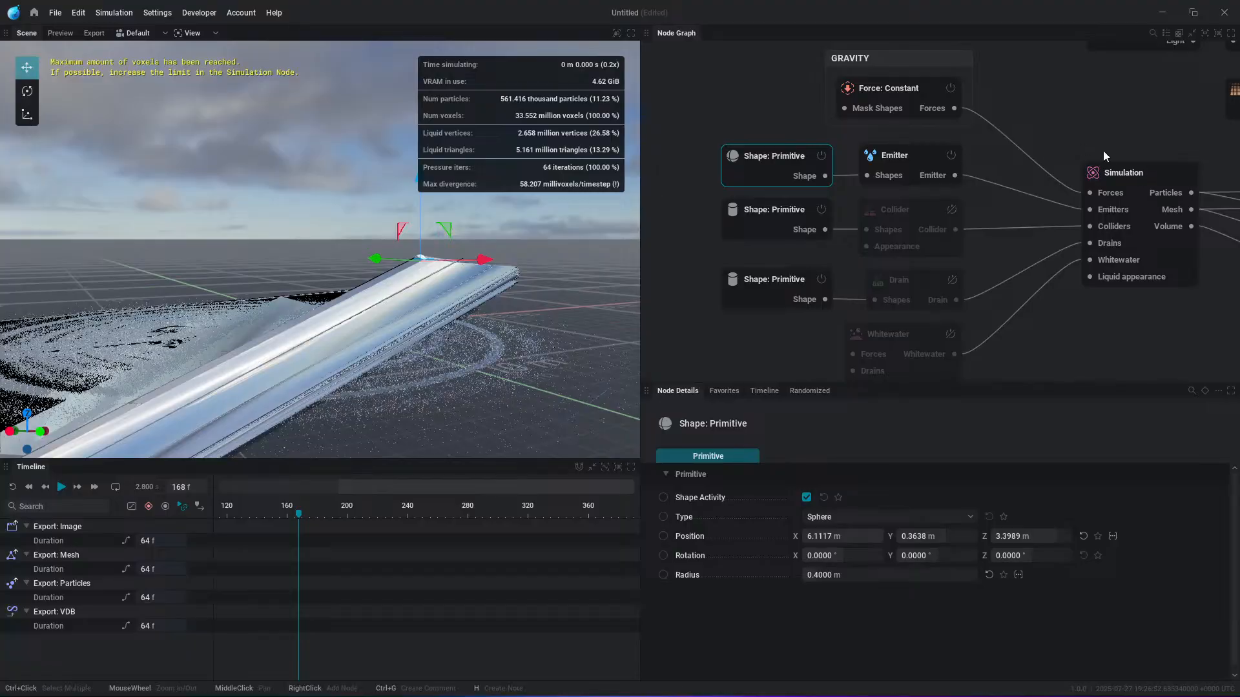
pyautogui.click(1103, 172)
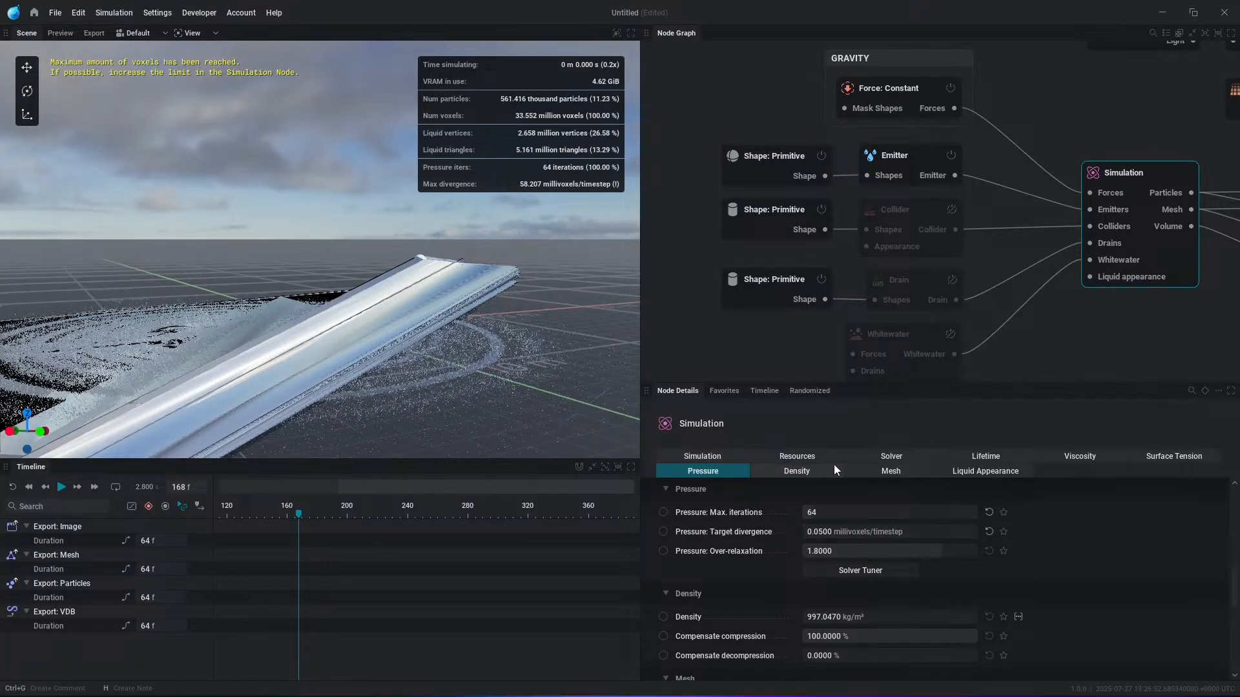
pyautogui.click(815, 453)
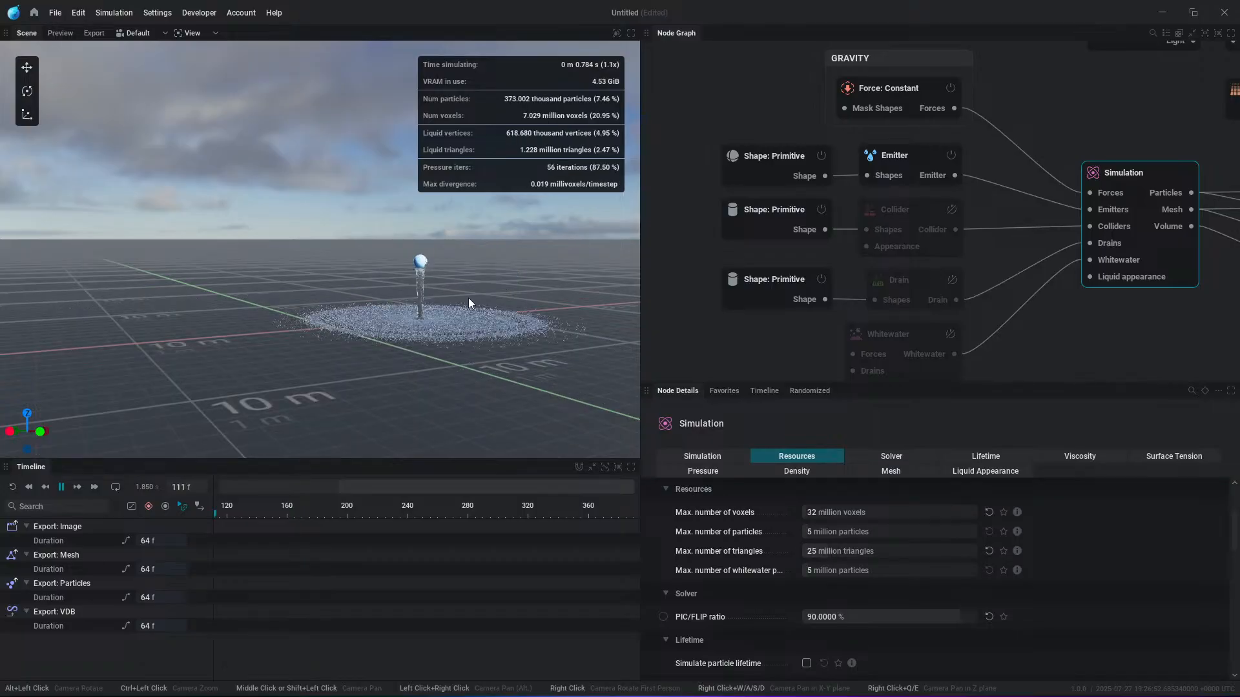
# Step: Pause the restarted simulation and examine the liquid spreading around the emitter up close
pyautogui.press('space')
pyautogui.scroll(5, 495, 267)
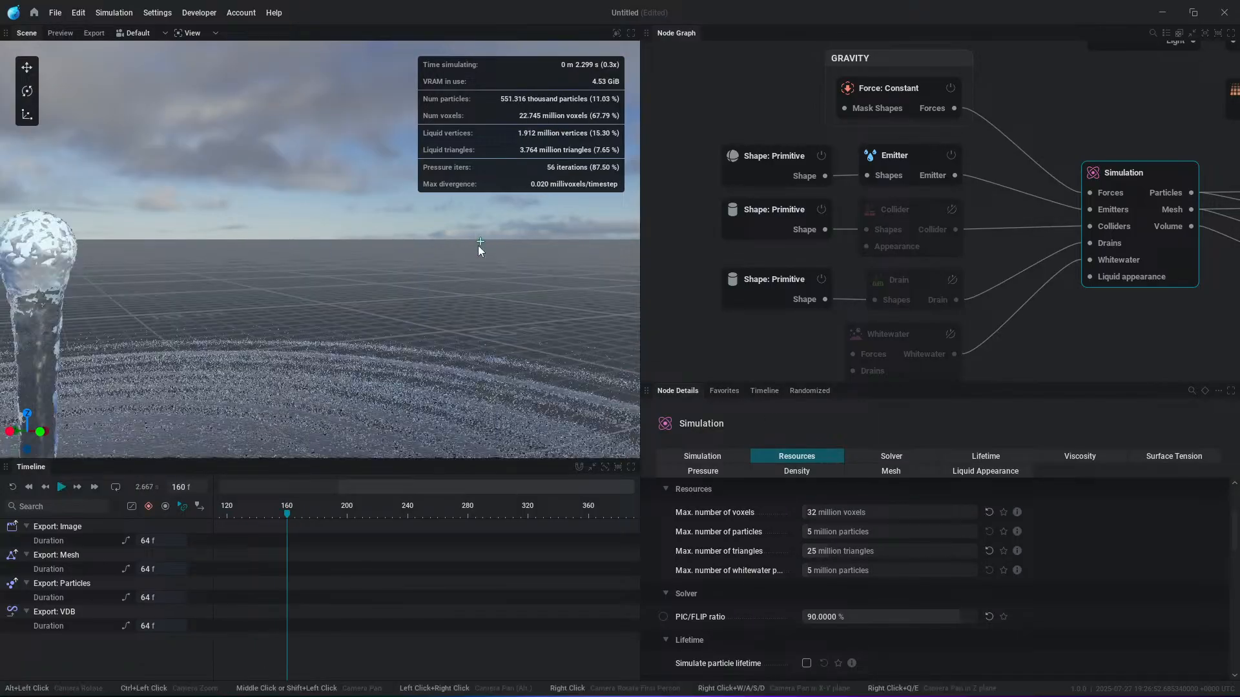
pyautogui.scroll(-2, 323, 375)
pyautogui.scroll(-8, 238, 409)
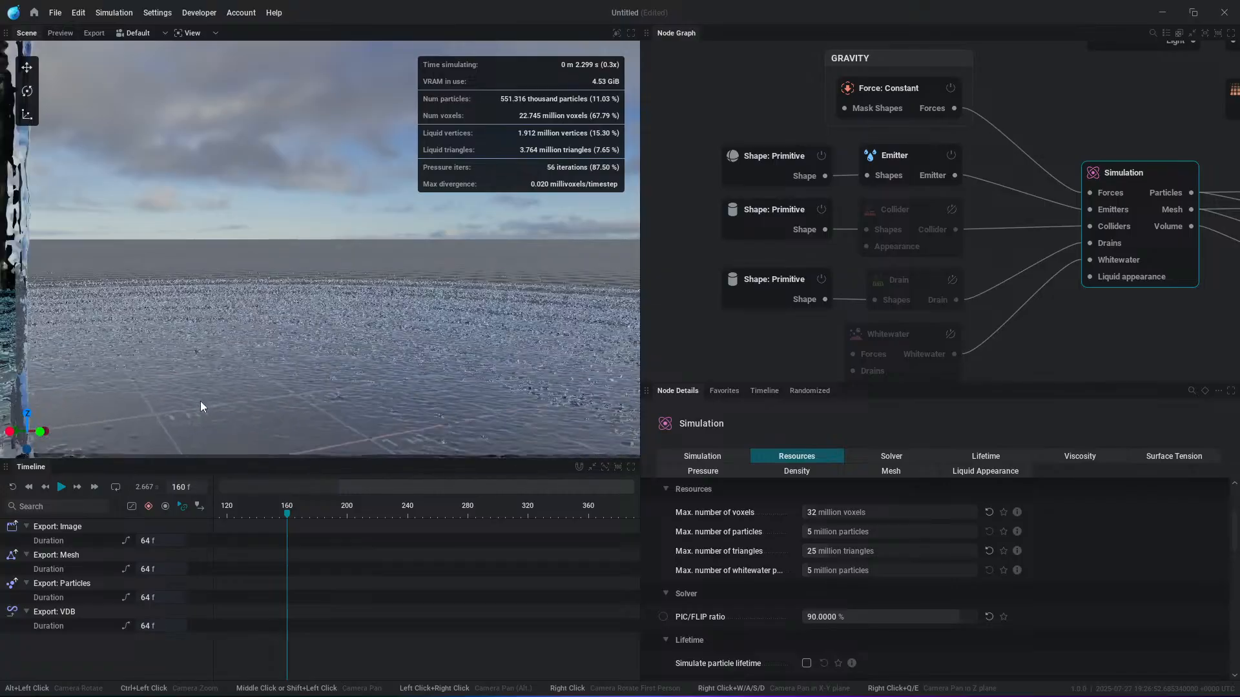
# Step: Enable the Collider node and move the emitter's sphere back inside the collider cylinder, to about 0.54 m in X
pyautogui.click(951, 209)
pyautogui.scroll(-5, 362, 245)
pyautogui.scroll(6, 320, 266)
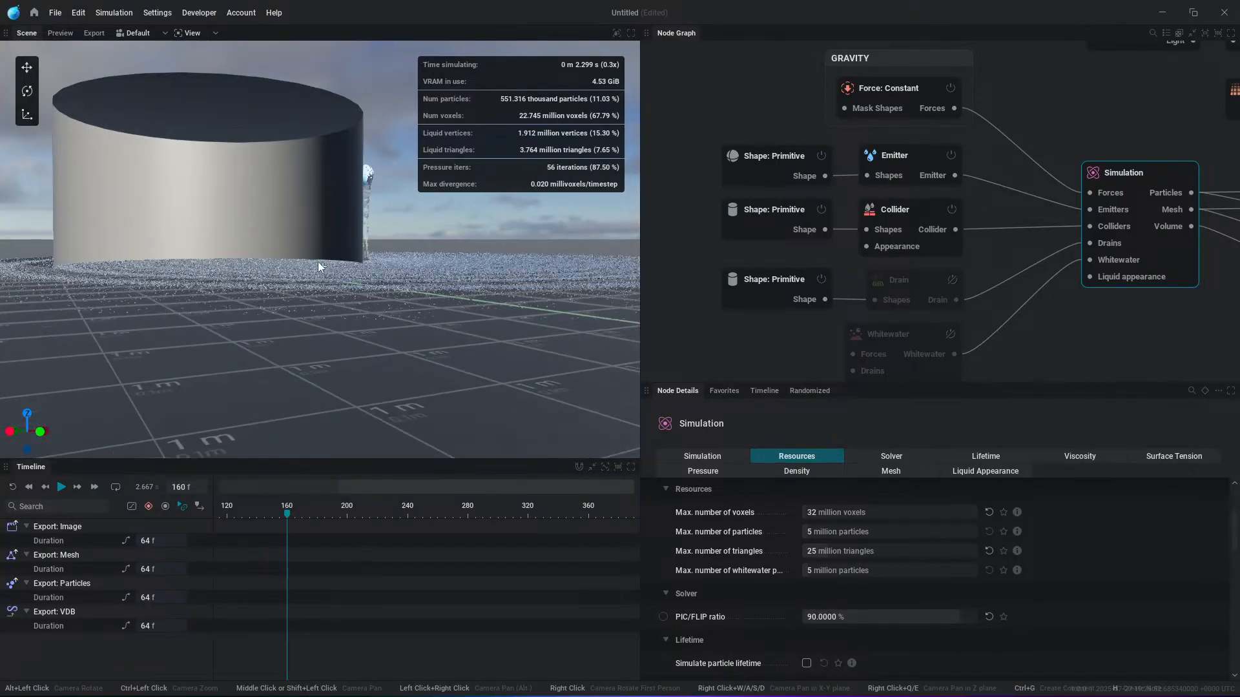
pyautogui.scroll(3, 295, 261)
pyautogui.moveTo(329, 226); pyautogui.dragTo(284, 323, button='middle')
pyautogui.click(756, 166)
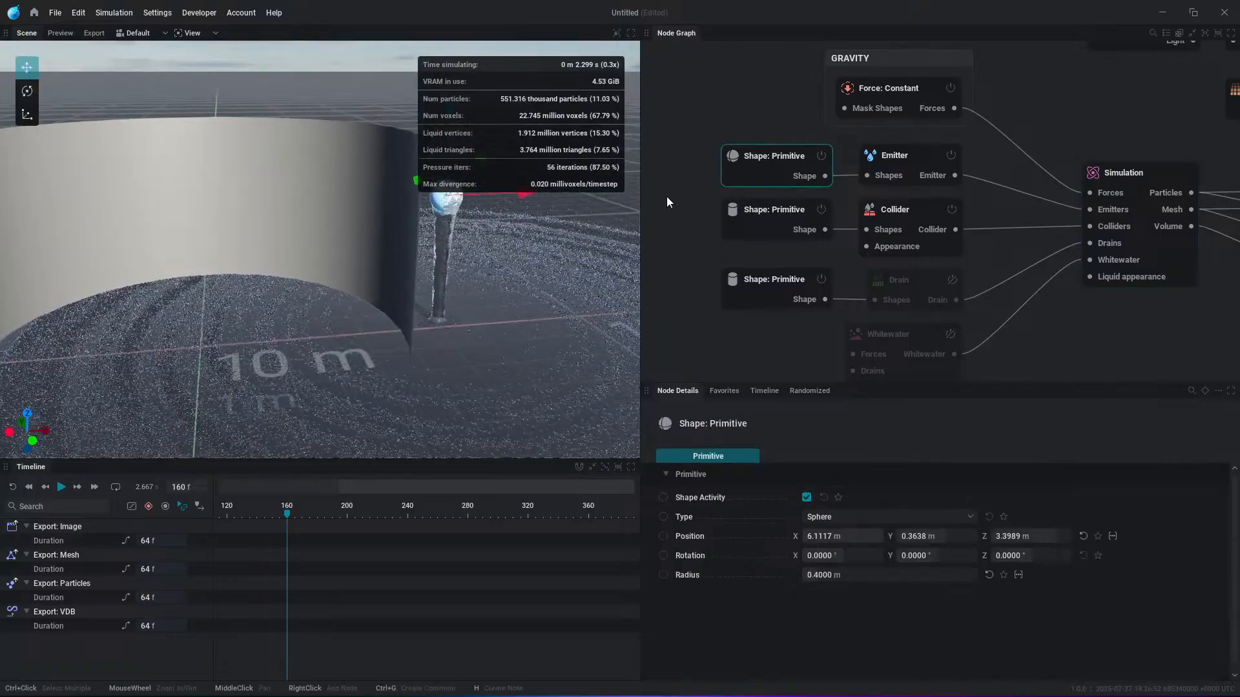
pyautogui.moveTo(518, 194); pyautogui.dragTo(289, 222)
# Step: Change the emitter's shape type to Cylinder and set its radius to 4.9 m
pyautogui.click(834, 519)
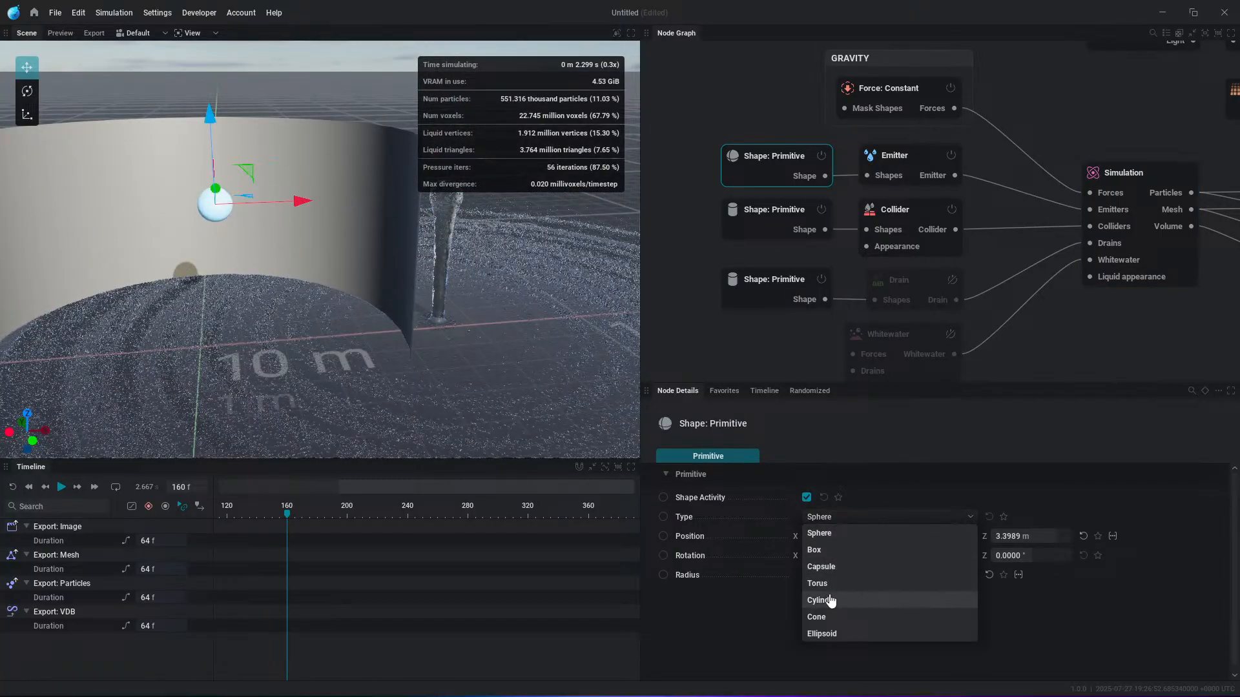
pyautogui.click(826, 599)
pyautogui.moveTo(819, 576); pyautogui.dragTo(970, 577)
pyautogui.click(821, 576)
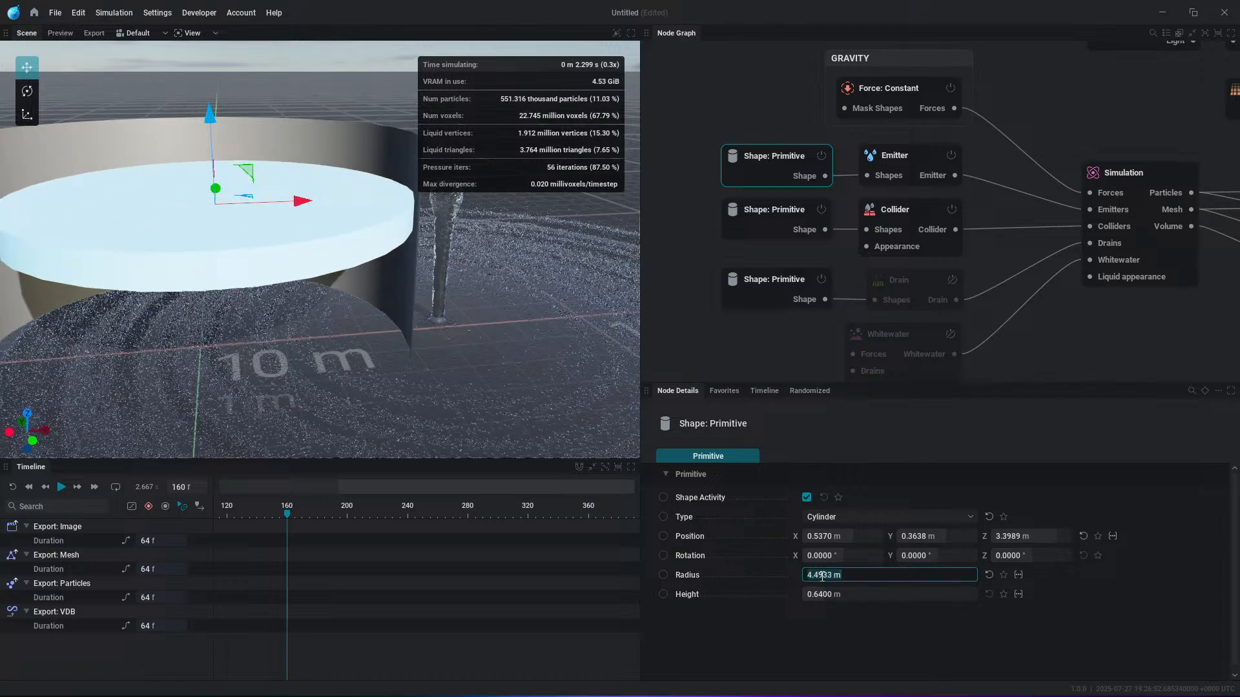
pyautogui.write('4.9')
pyautogui.press('Return')
pyautogui.scroll(-3, 451, 332)
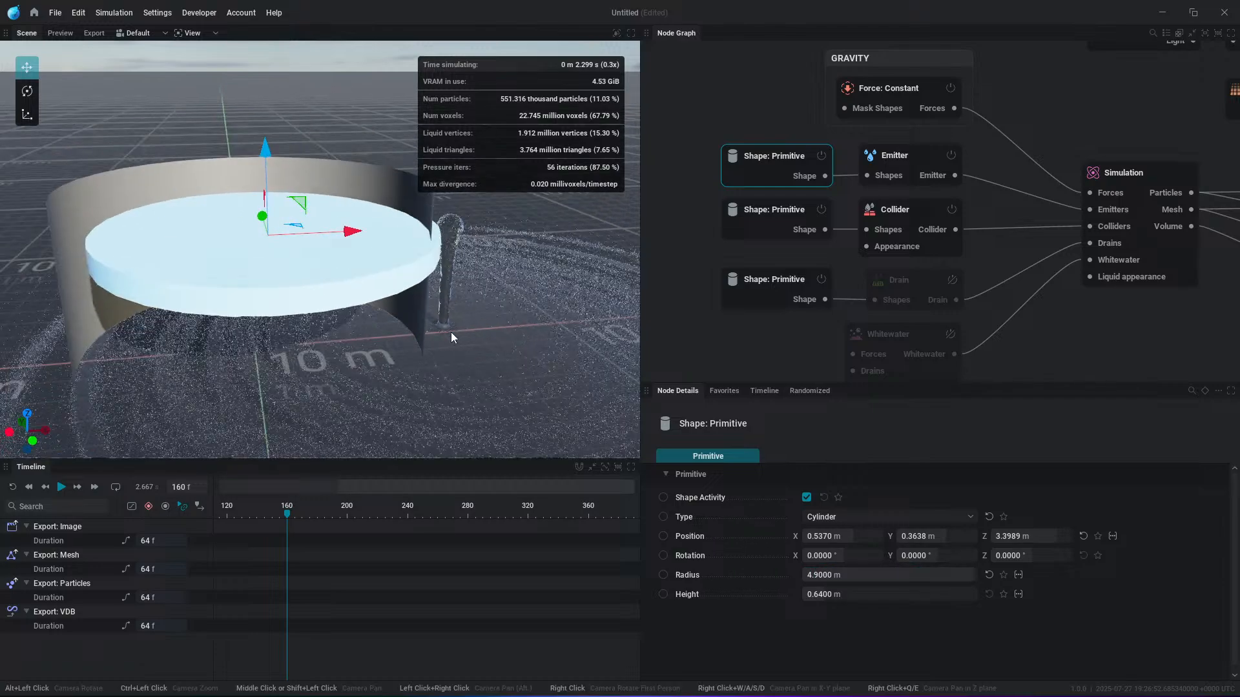
# Step: Set the emitter cylinder's X, Y and Z position to 0 and check the resulting emission in the scene
pyautogui.click(822, 536)
pyautogui.write('0')
pyautogui.press('Tab')
pyautogui.write('0')
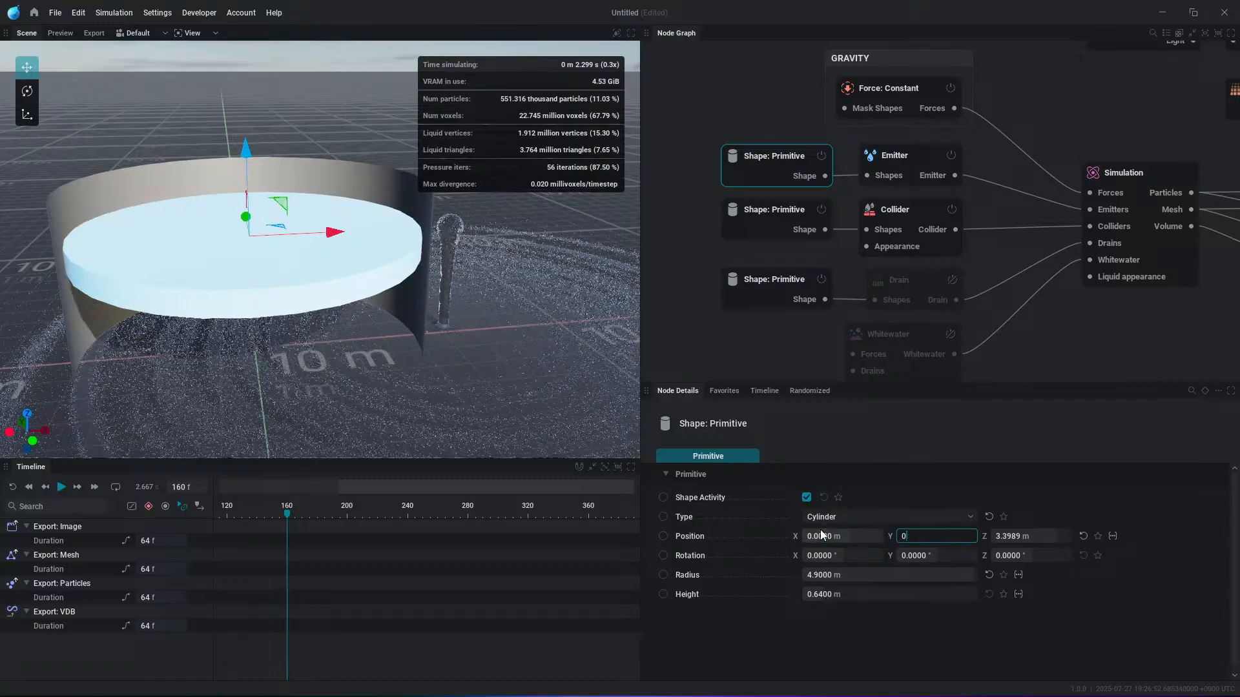
pyautogui.press('Tab')
pyautogui.write('0')
pyautogui.press('Return')
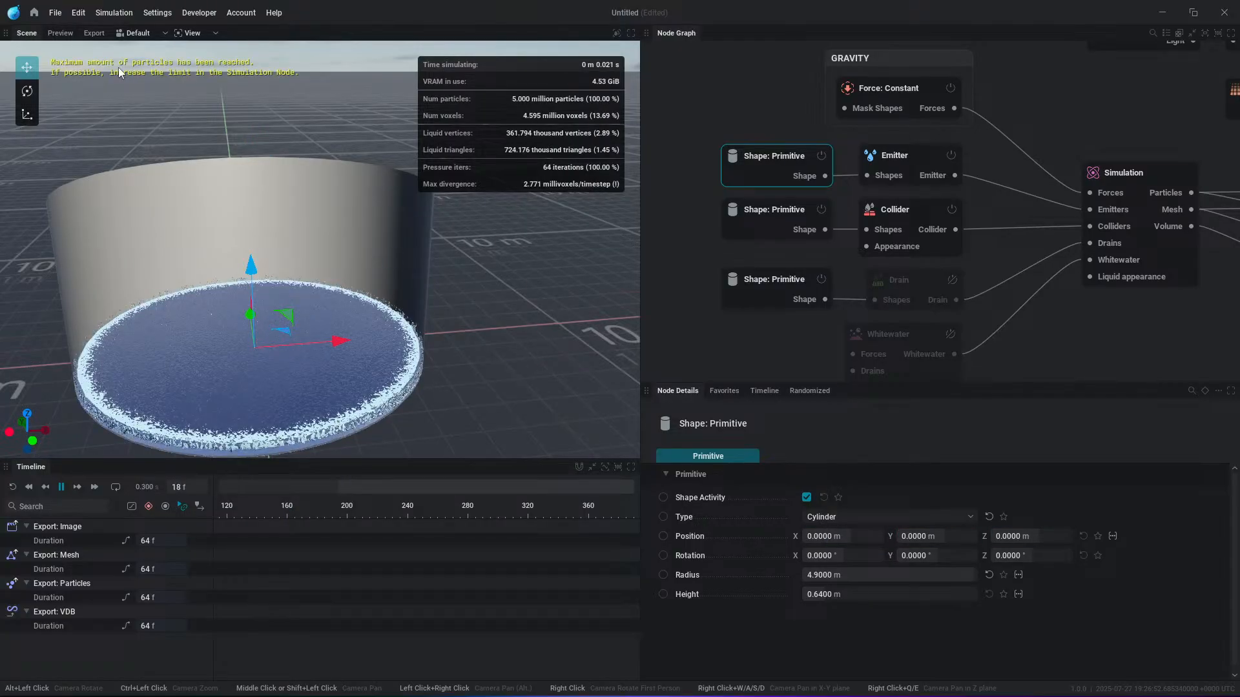
pyautogui.keyDown('alt'); pyautogui.moveTo(535, 389); pyautogui.dragTo(412, 325); pyautogui.keyUp('alt')
pyautogui.scroll(2, 444, 350)
# Step: Change the Emitter node's emission mode to Fill
pyautogui.click(1119, 184)
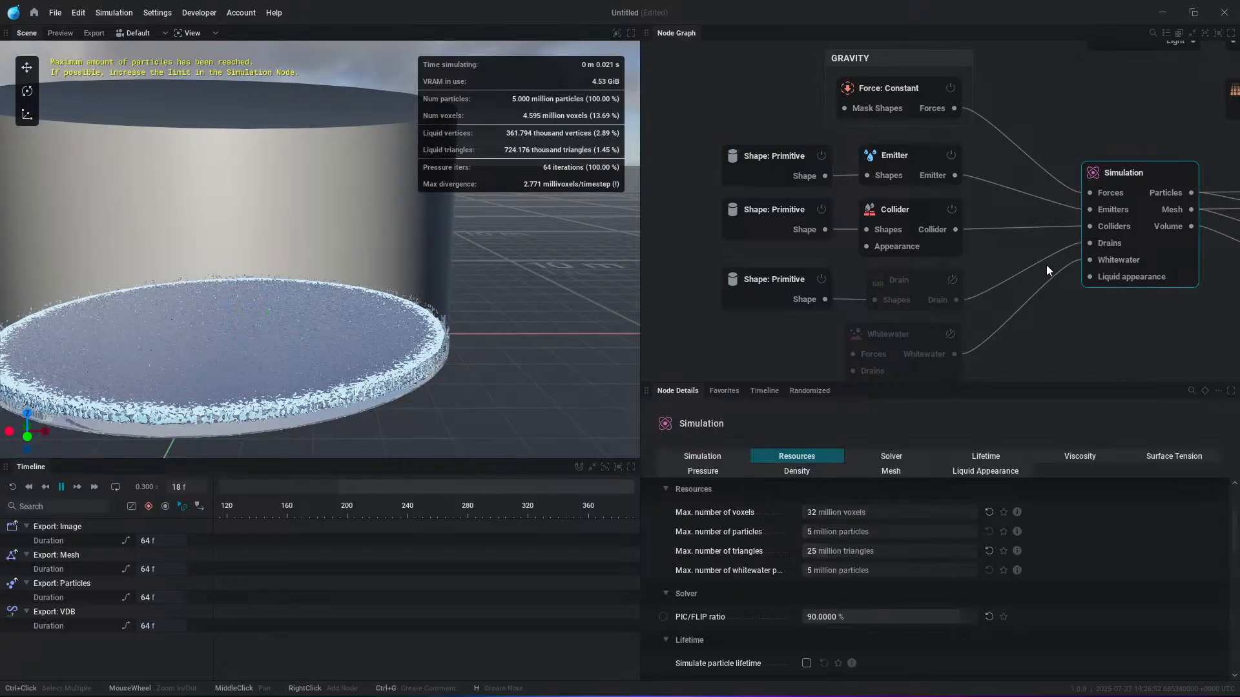
pyautogui.click(887, 157)
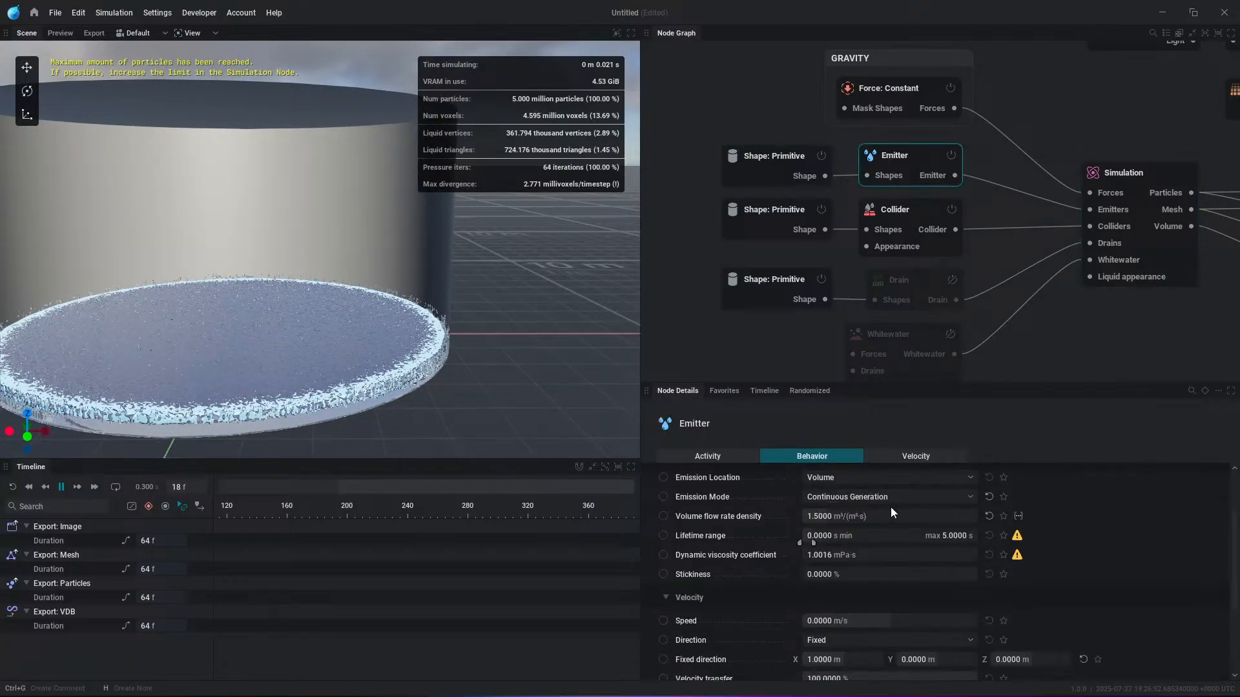
pyautogui.scroll(2, 890, 507)
pyautogui.click(892, 574)
pyautogui.click(815, 587)
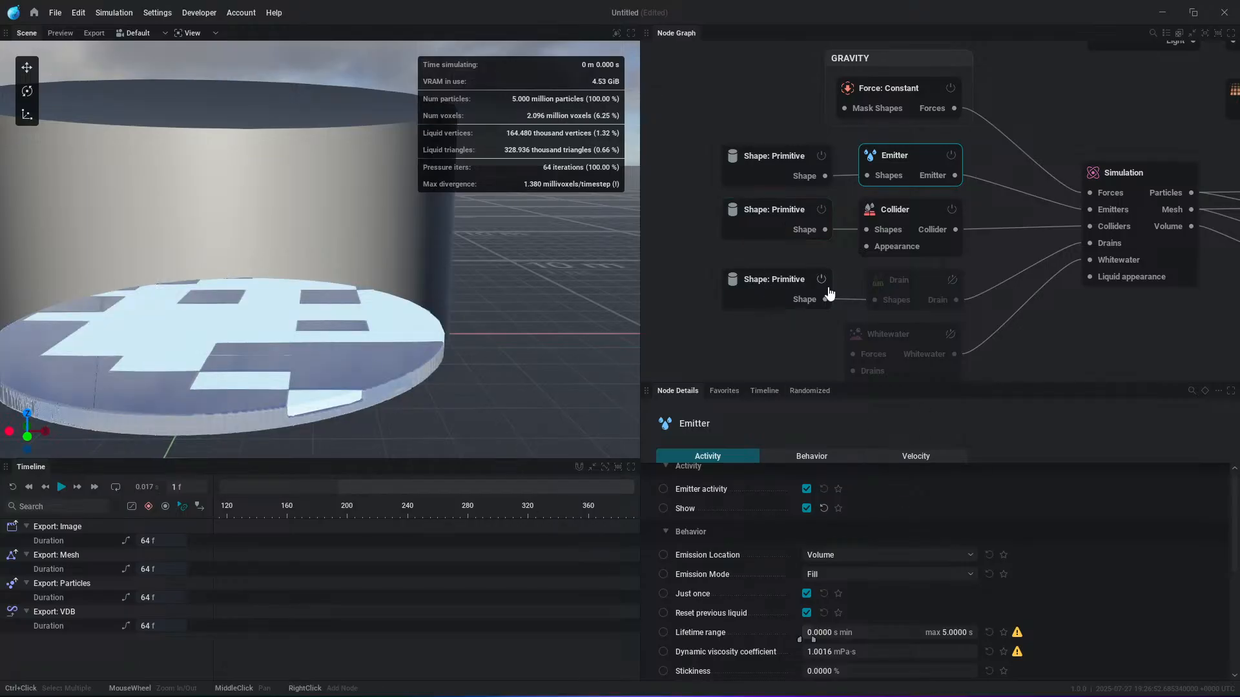
# Step: Set the Simulation node's voxel size to 0.1 m
pyautogui.click(1127, 180)
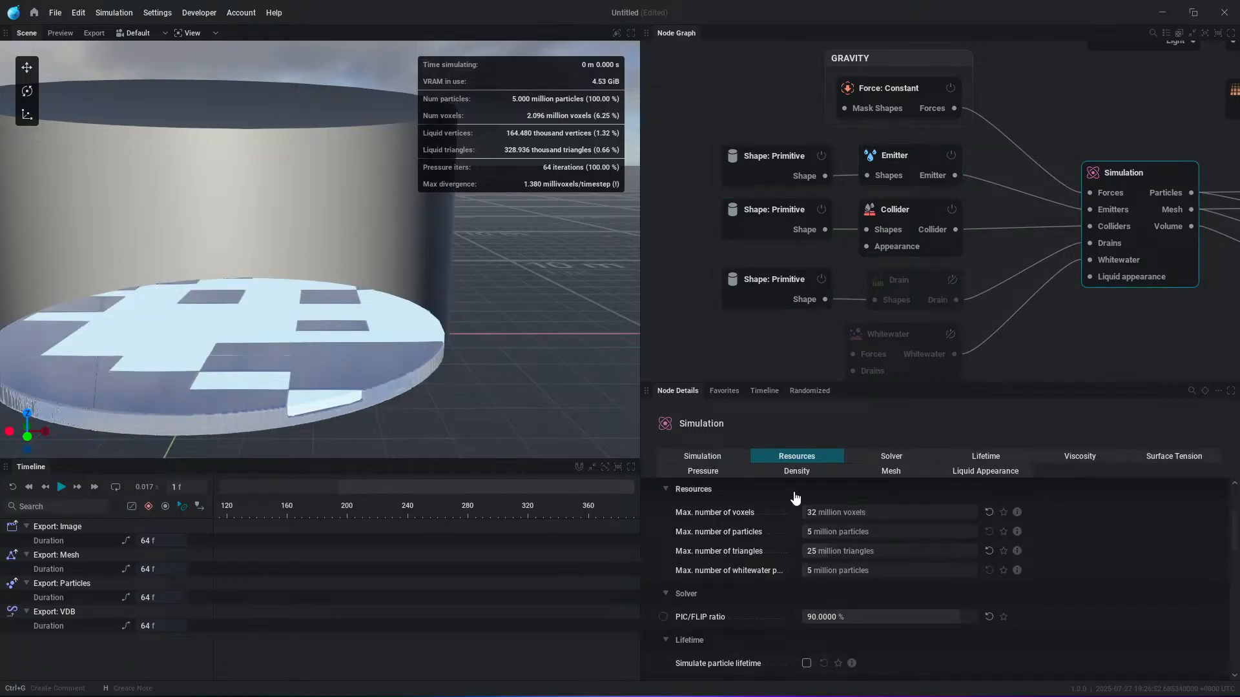
pyautogui.click(708, 461)
pyautogui.click(839, 513)
pyautogui.write('.')
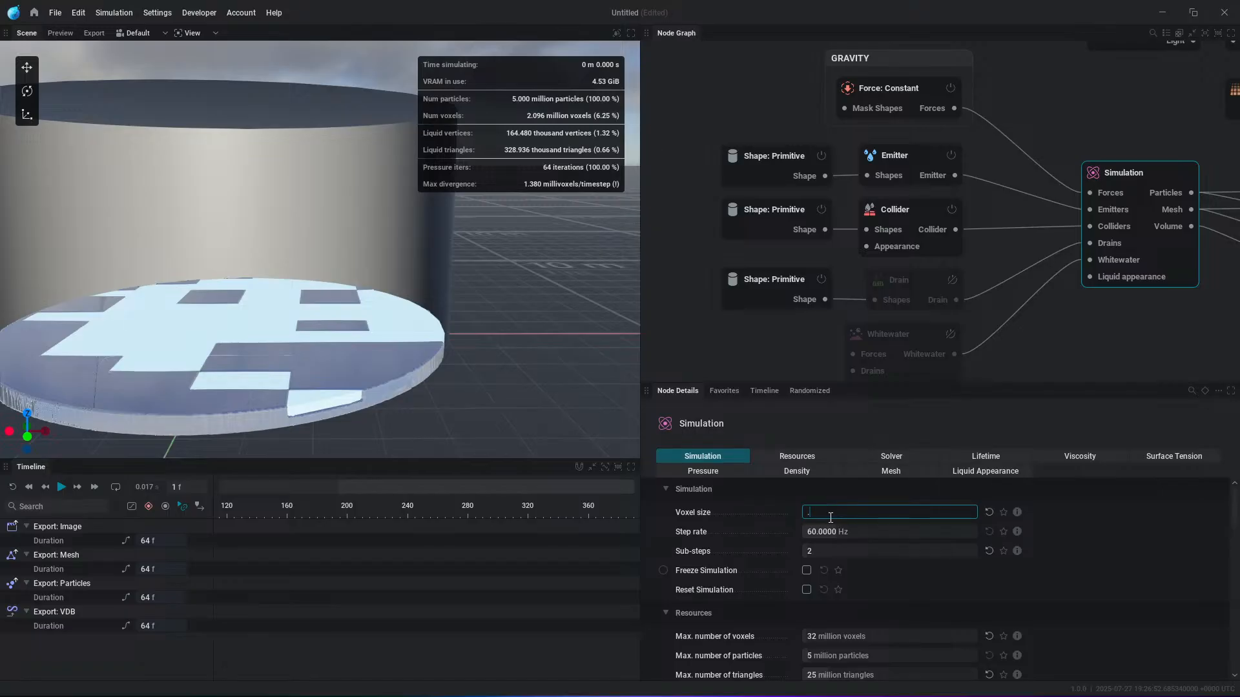
pyautogui.write('5')
pyautogui.press('Return')
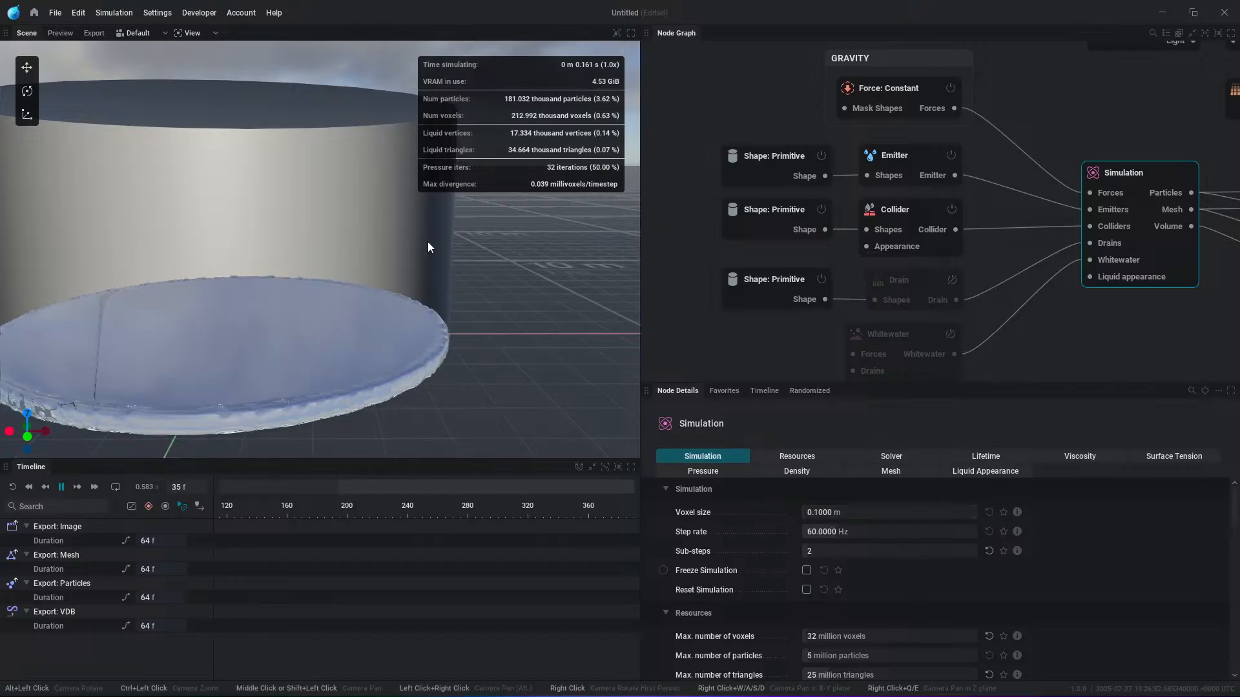
# Step: Reduce the simulation's voxel size to 0.08 m
pyautogui.click(834, 513)
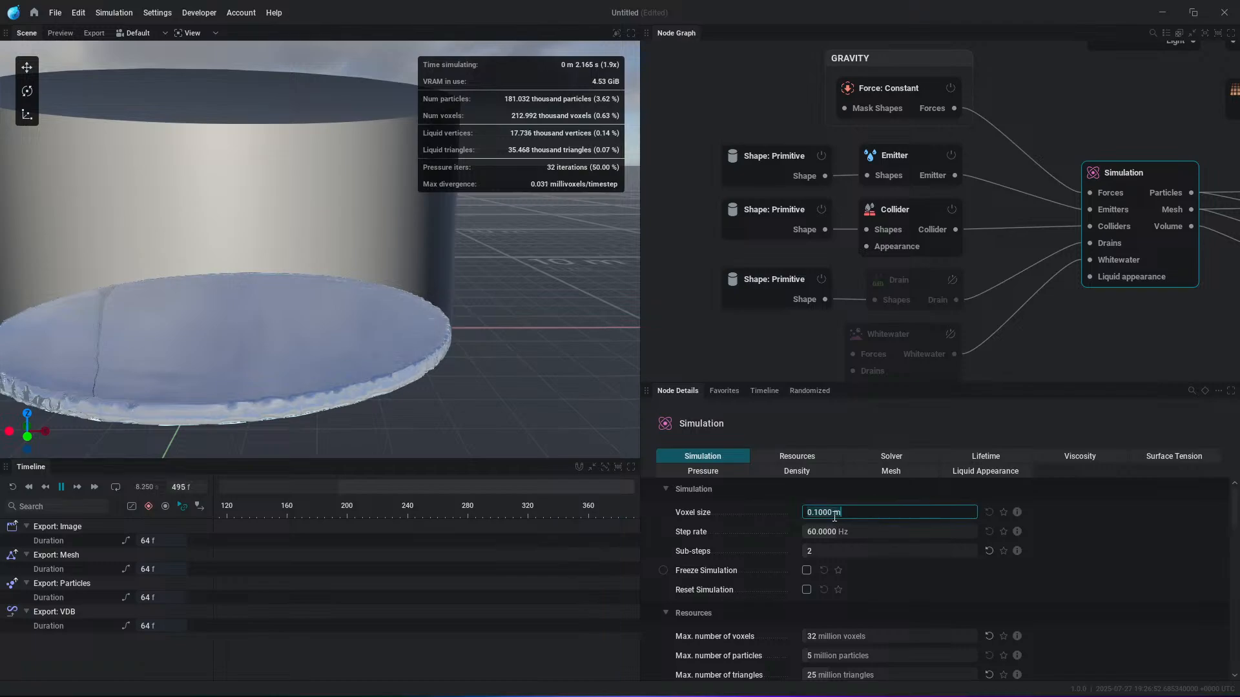
pyautogui.write('.08')
pyautogui.press('Return')
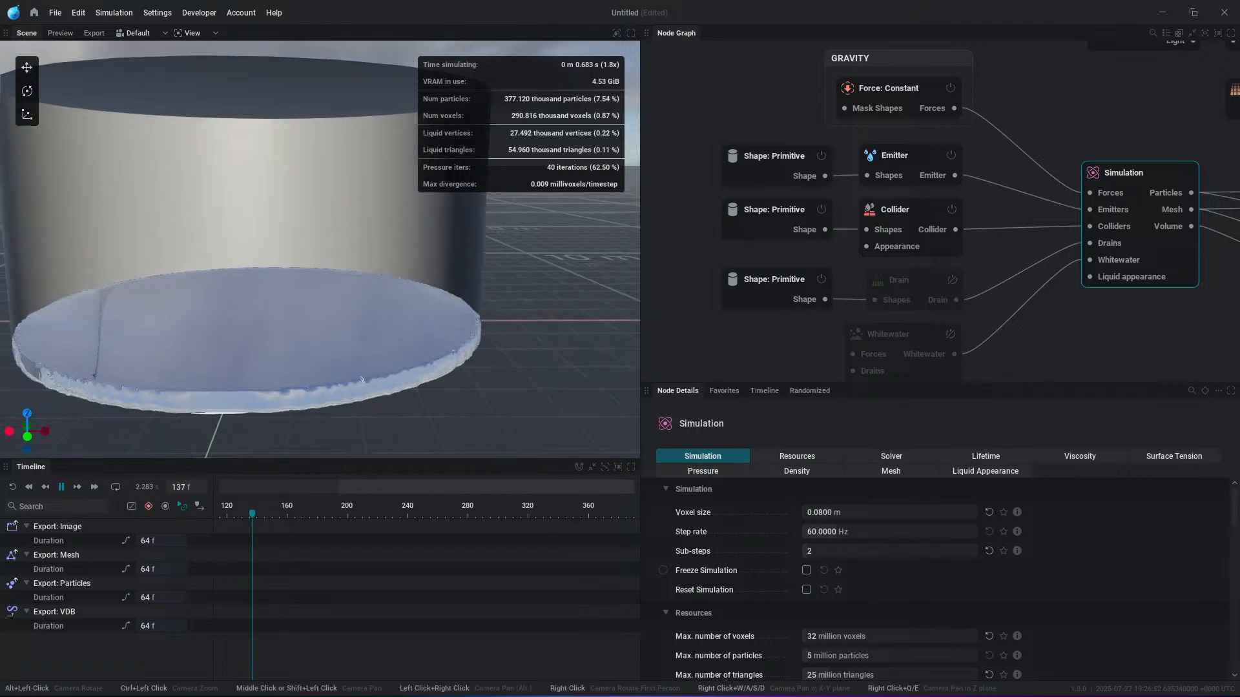
# Step: Set the Simulation node's voxel size to 0.05 m and restart the simulation
pyautogui.click(758, 170)
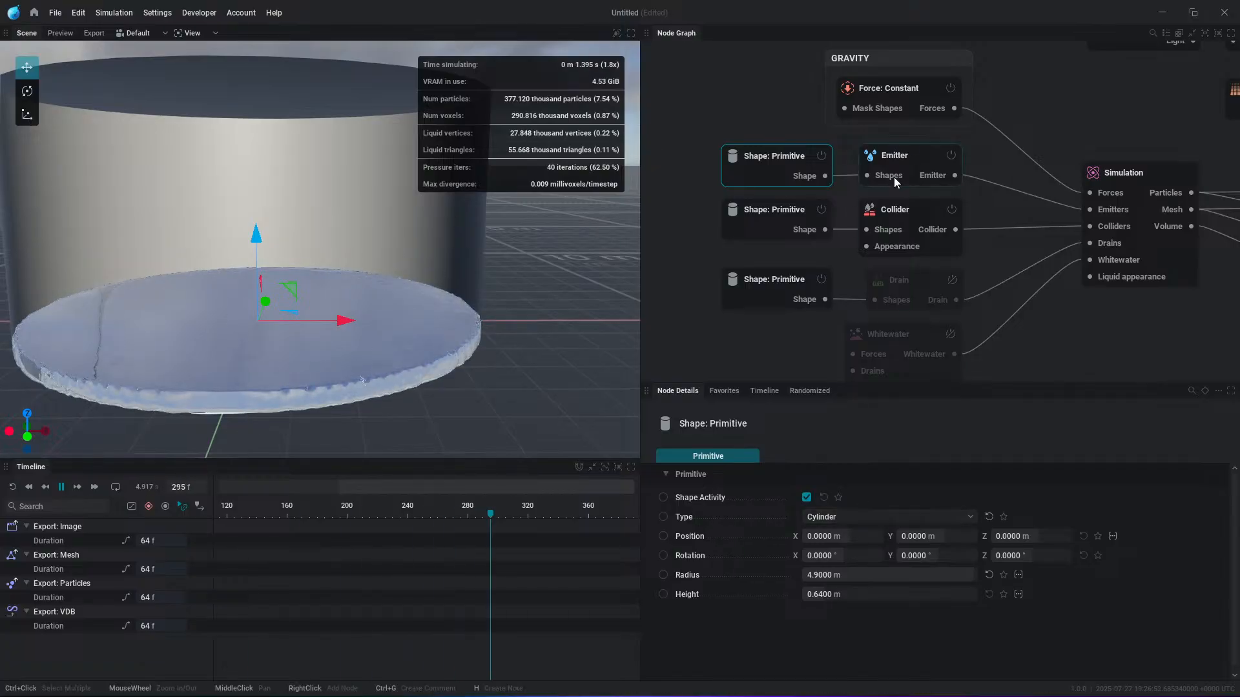
pyautogui.click(1133, 173)
pyautogui.doubleClick(851, 507)
pyautogui.write('0.05')
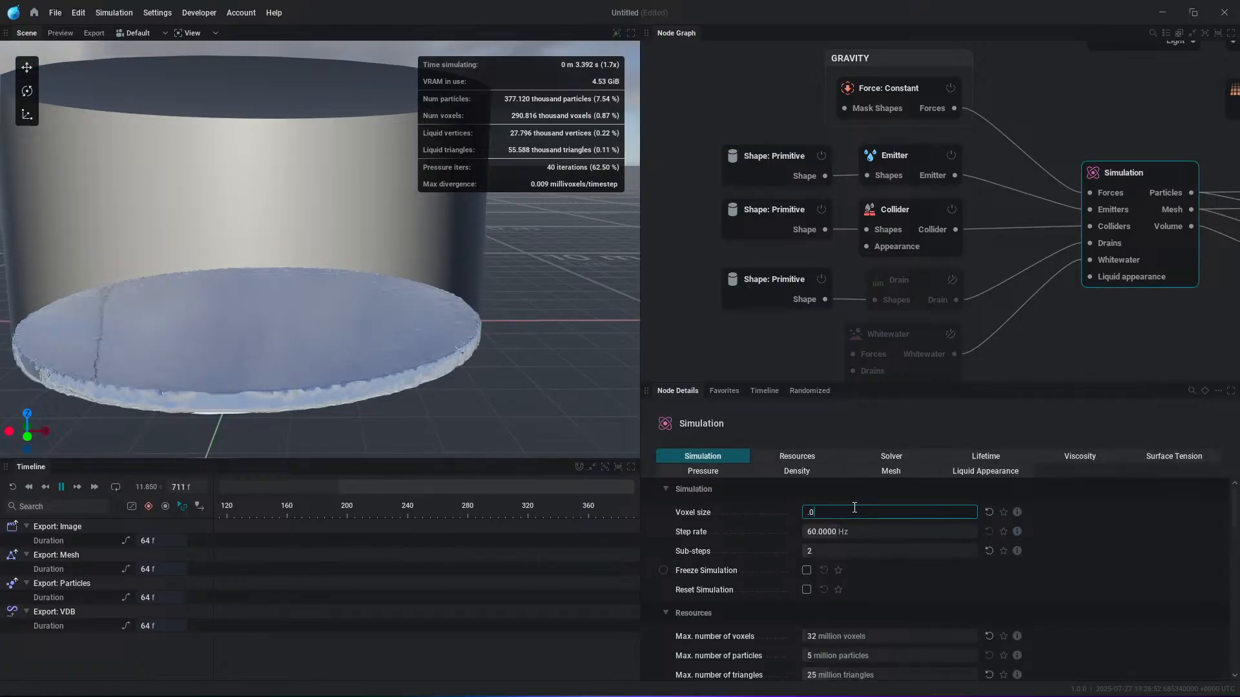
pyautogui.press('Return')
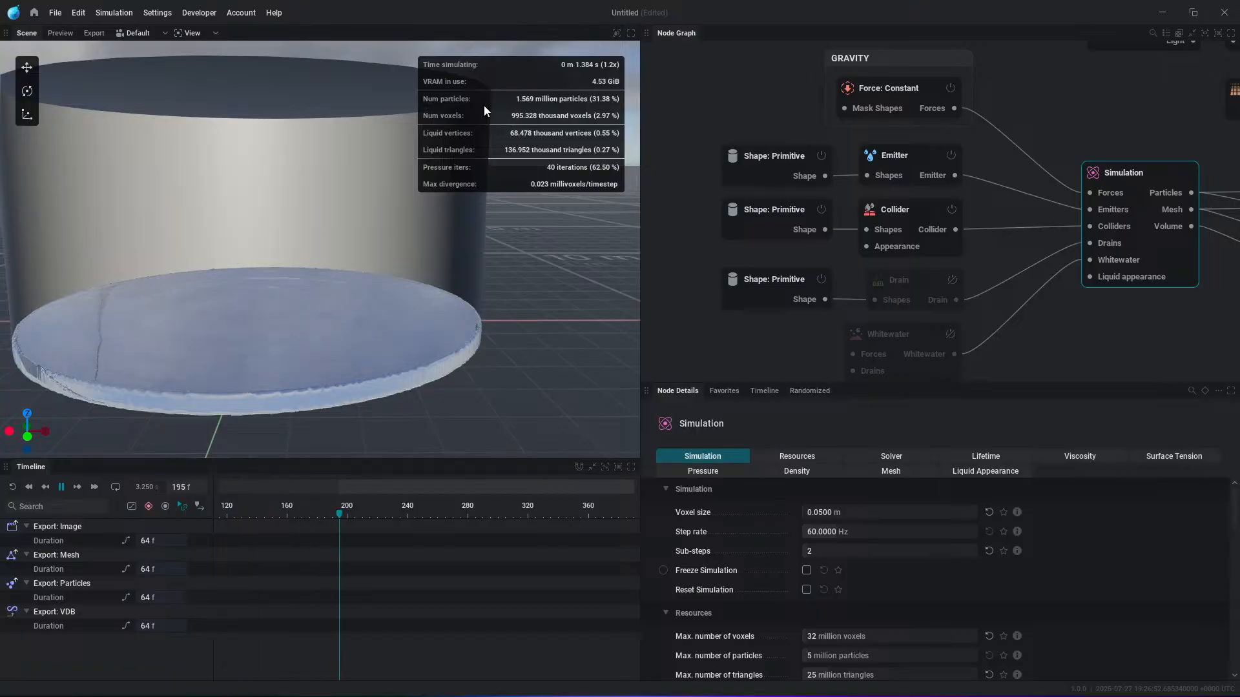
pyautogui.press('r')
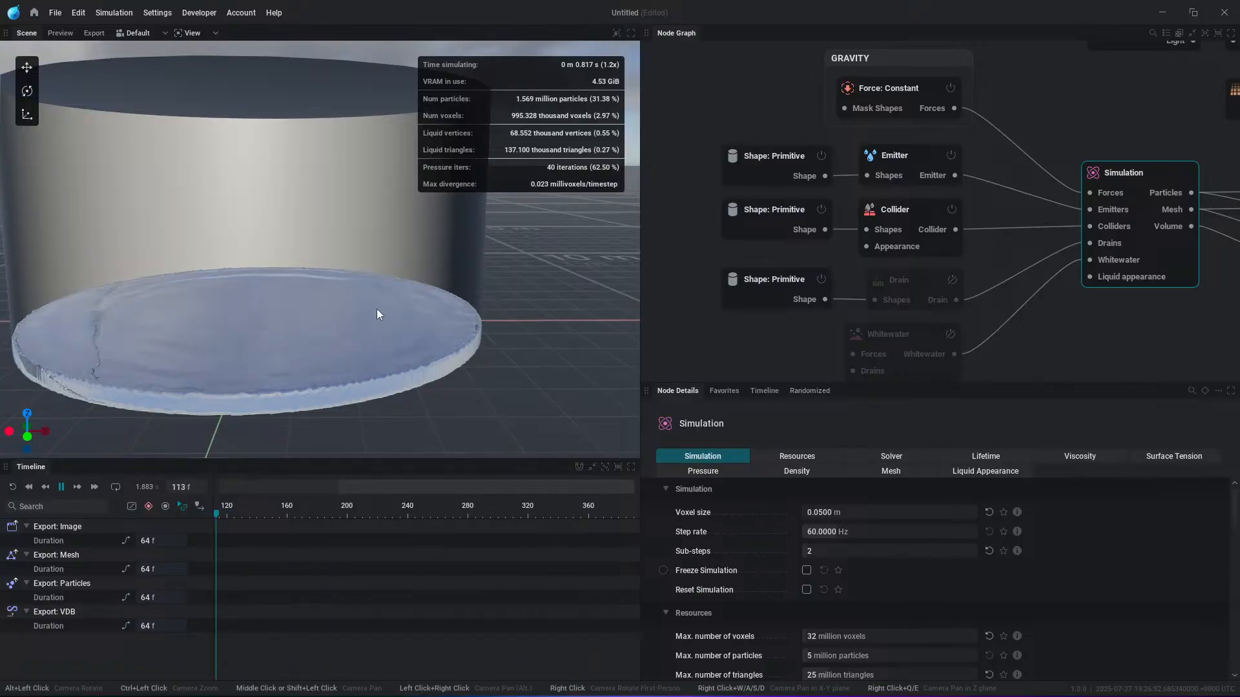
pyautogui.moveTo(378, 308)
pyautogui.keyDown('alt'); pyautogui.mouseDown()
pyautogui.moveTo(361, 323)
pyautogui.moveTo(364, 312)
pyautogui.mouseUp(); pyautogui.keyUp('alt')
# Step: Add a Force: Line node connected to the Simulation's Forces input and inspect its effect on the liquid
pyautogui.moveTo(951, 260); pyautogui.dragTo(987, 204, button='middle')
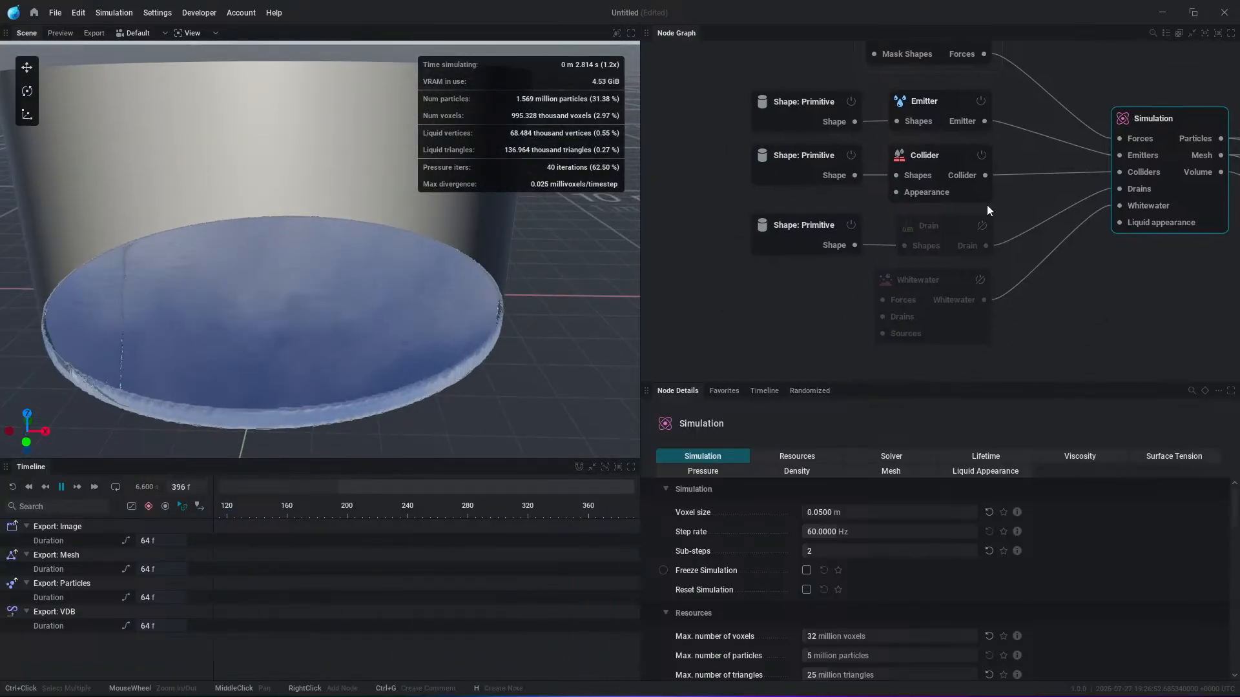
pyautogui.moveTo(1097, 103); pyautogui.dragTo(1104, 211, button='middle')
pyautogui.click(970, 137)
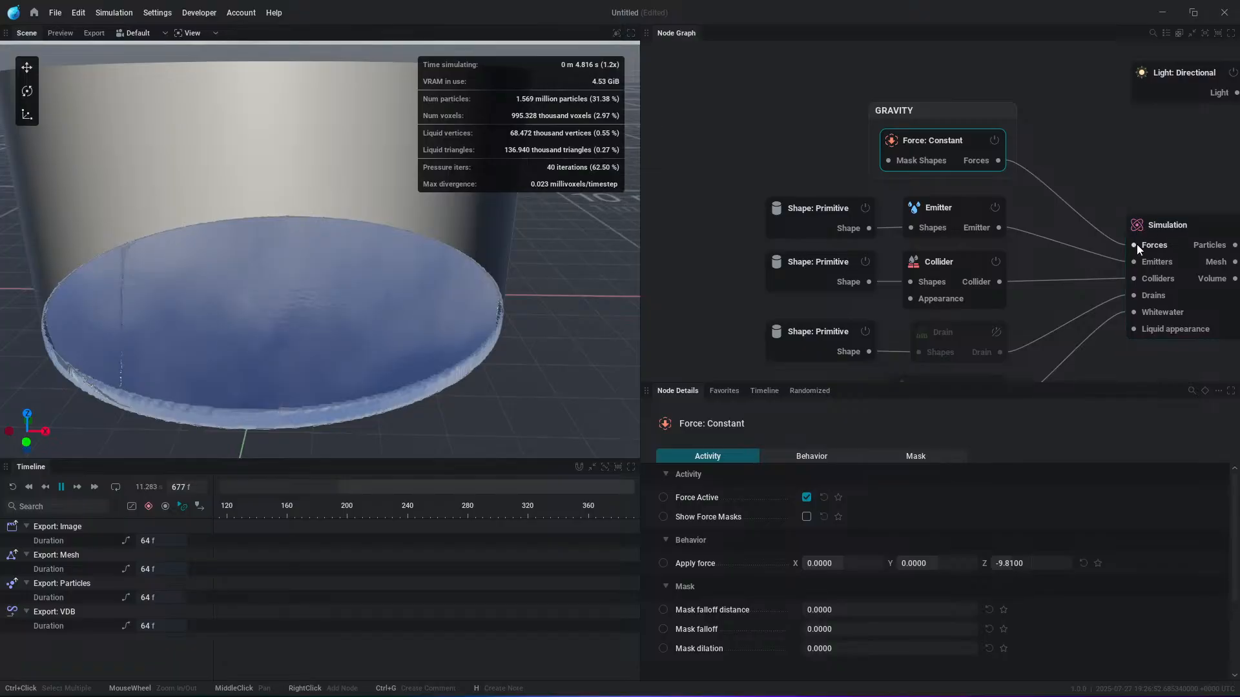
pyautogui.moveTo(1135, 245); pyautogui.dragTo(964, 69)
pyautogui.click(901, 111)
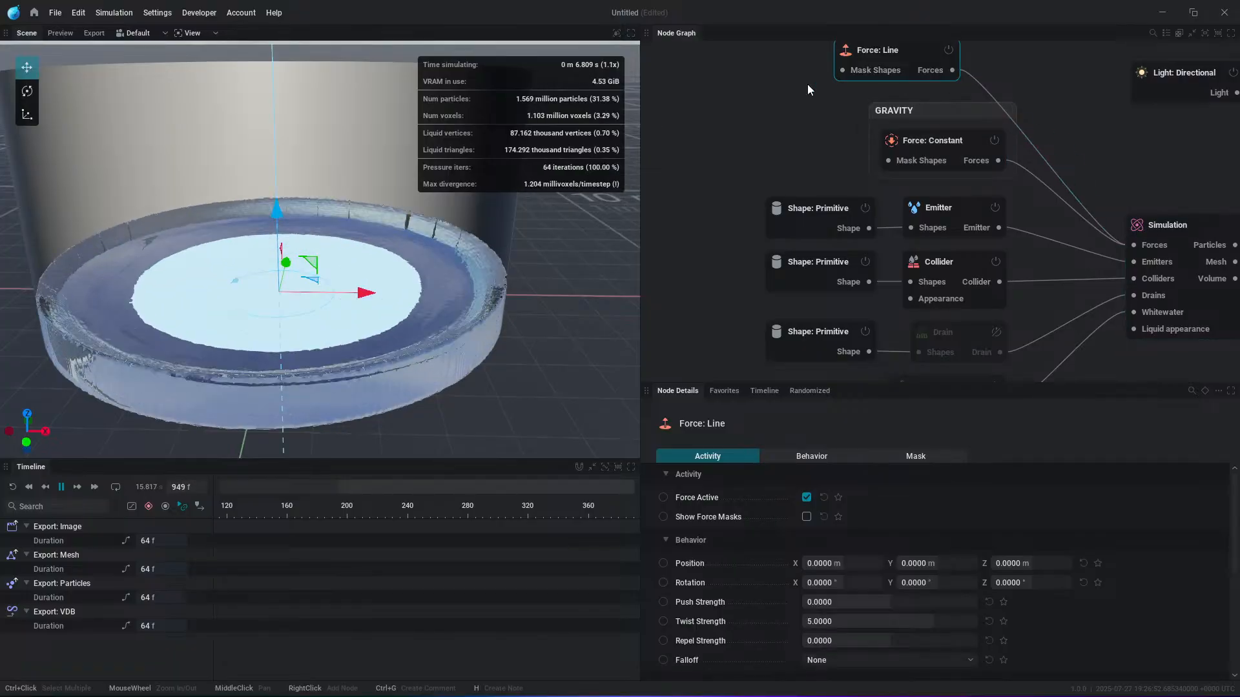
pyautogui.keyDown('alt'); pyautogui.moveTo(452, 273); pyautogui.dragTo(423, 349); pyautogui.keyUp('alt')
pyautogui.scroll(-2, 423, 372)
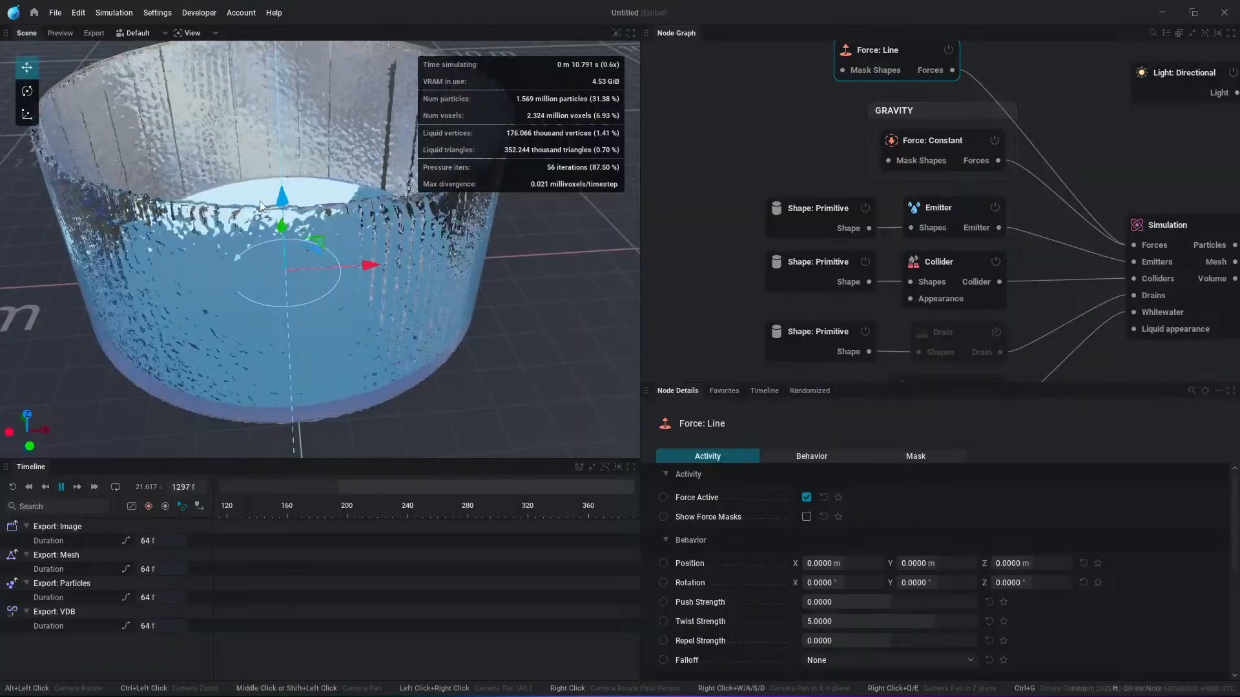
# Step: Set the Force: Line node's twist strength to 0.2
pyautogui.doubleClick(890, 621)
pyautogui.write('.2')
pyautogui.press('Return')
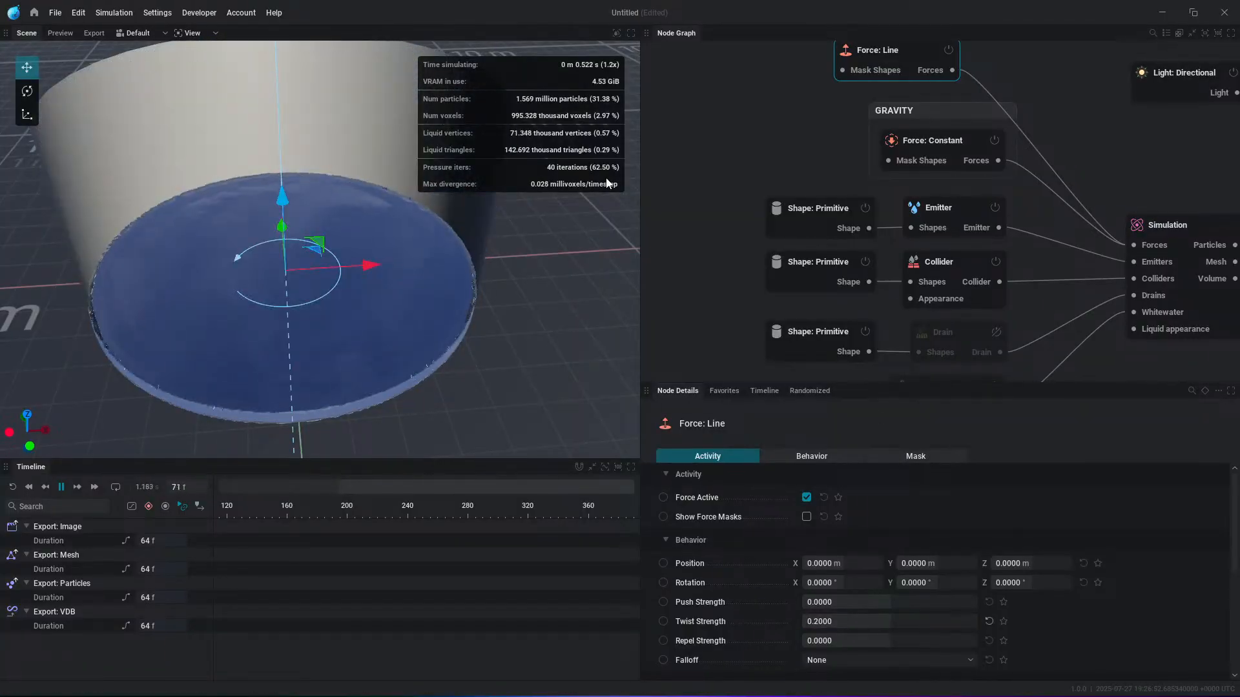
# Step: Hide the Collider node's display so only the swirling liquid shows
pyautogui.scroll(3, 379, 232)
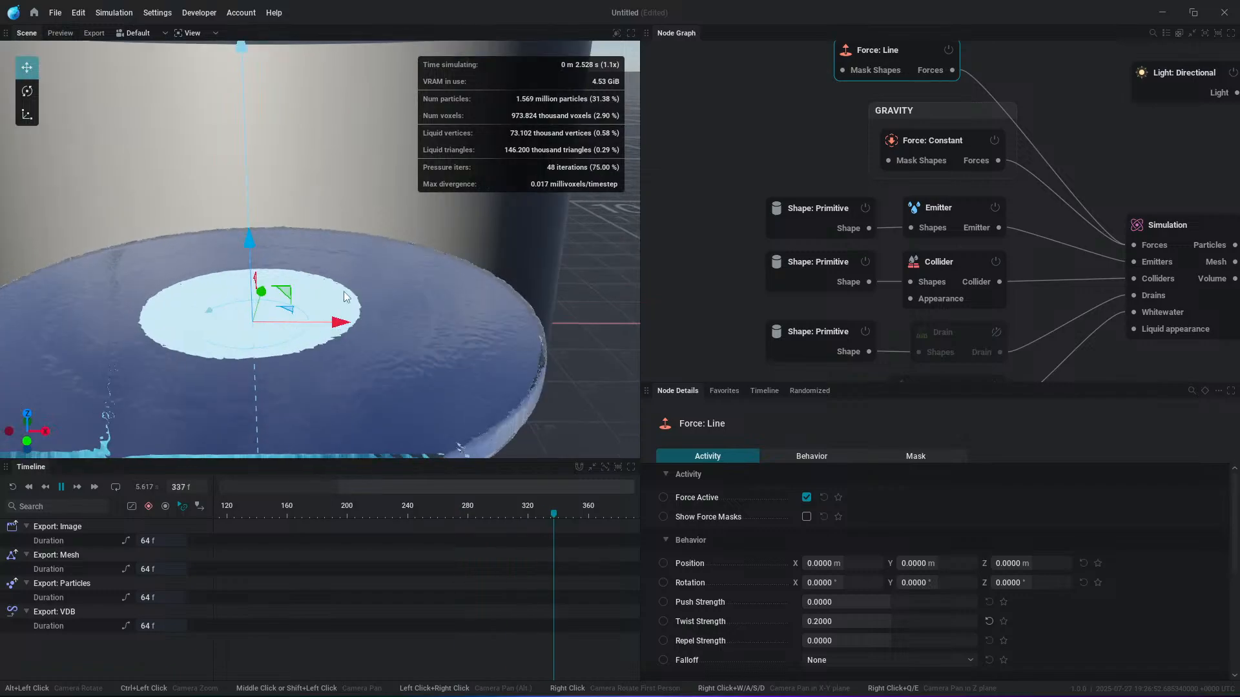
pyautogui.scroll(-2, 343, 292)
pyautogui.keyDown('alt'); pyautogui.moveTo(457, 362); pyautogui.dragTo(458, 413); pyautogui.keyUp('alt')
pyautogui.click(953, 255)
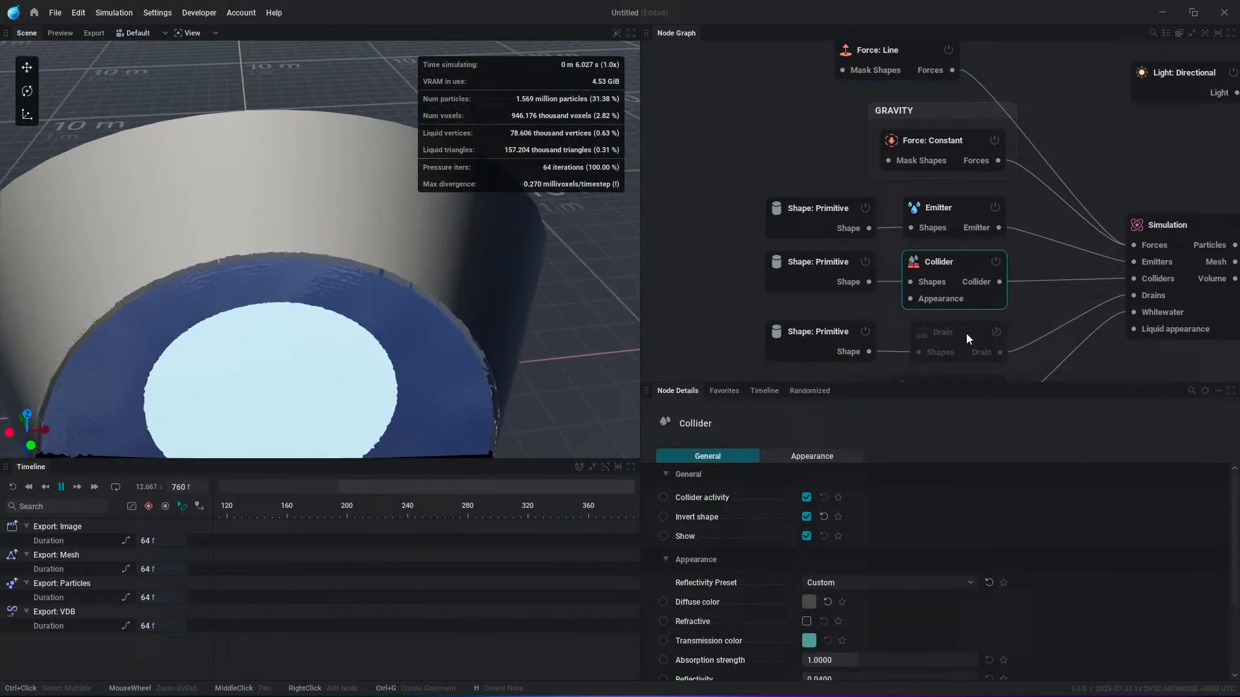
pyautogui.click(806, 536)
pyautogui.click(352, 353)
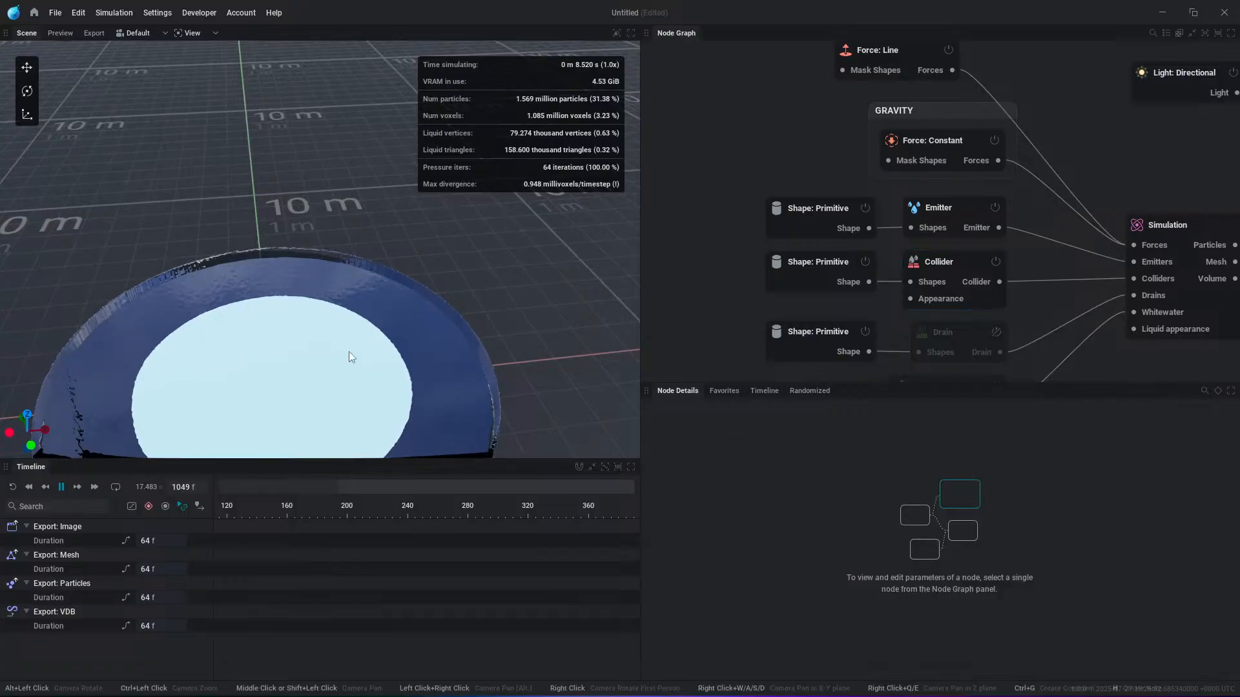
pyautogui.keyDown('alt'); pyautogui.moveTo(351, 353); pyautogui.dragTo(363, 327); pyautogui.keyUp('alt')
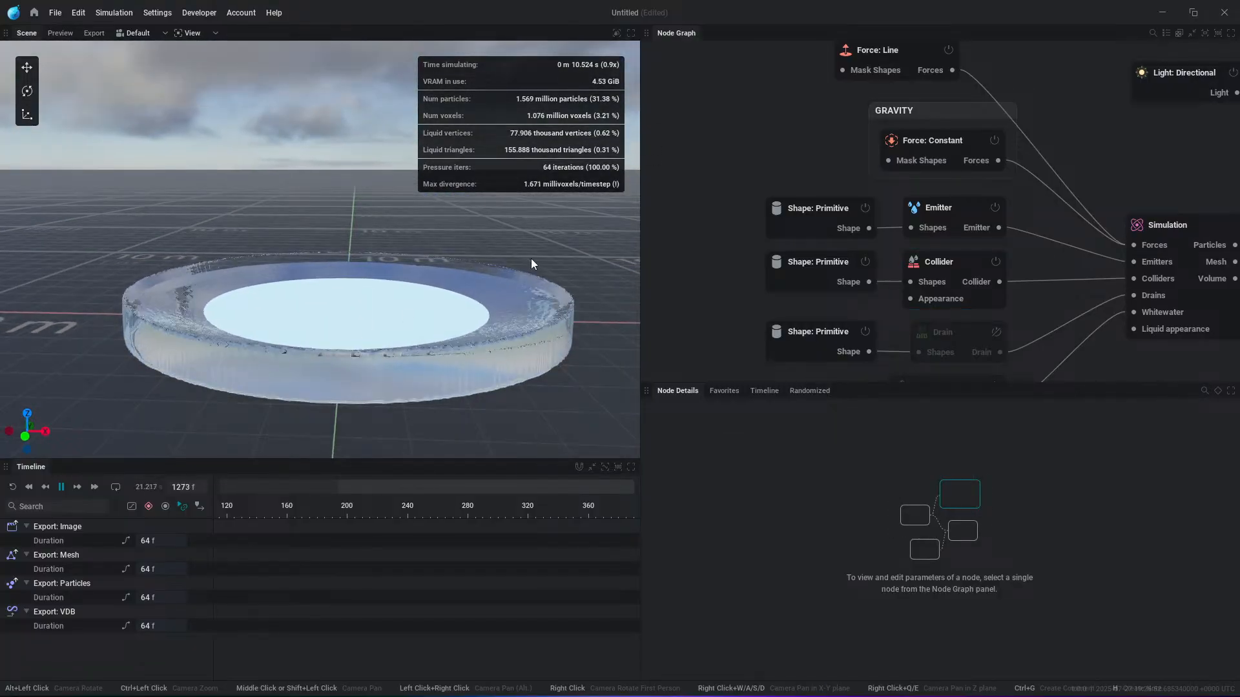
# Step: Set the Force: Line node's twist strength to 0.02, restart the simulation and inspect the liquid surface
pyautogui.click(873, 61)
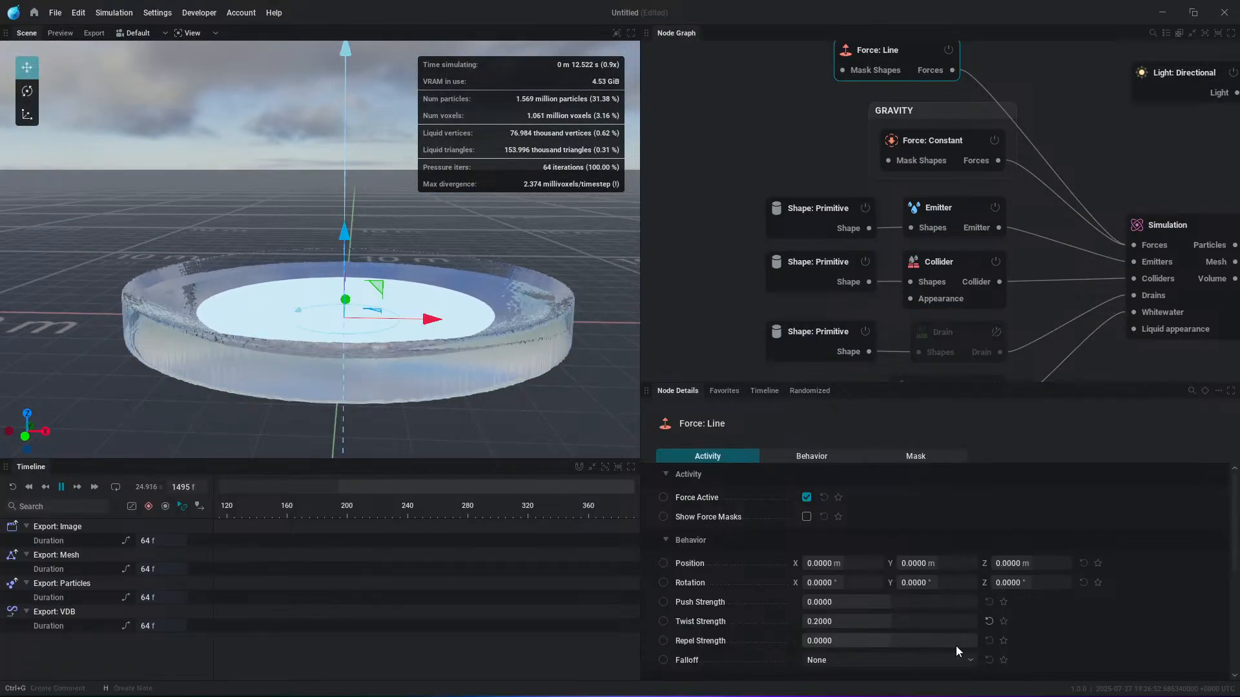
pyautogui.click(859, 618)
pyautogui.write('2')
pyautogui.press('Return')
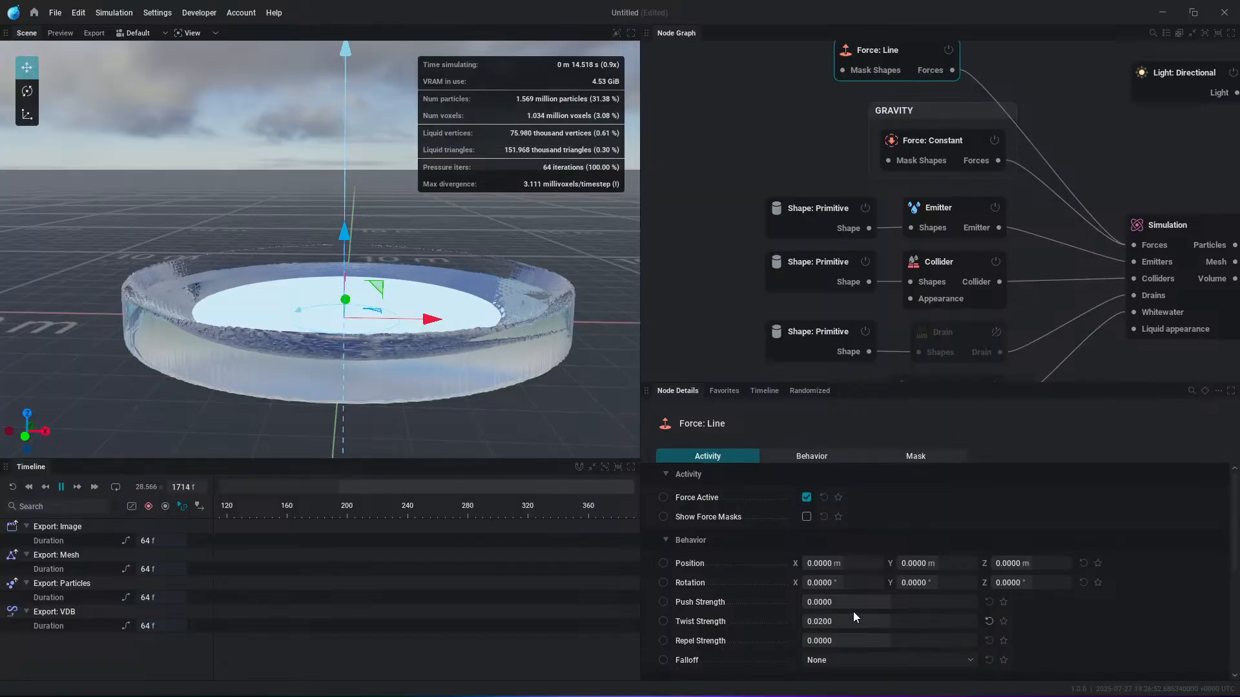
pyautogui.keyDown('alt'); pyautogui.moveTo(489, 359); pyautogui.dragTo(488, 364); pyautogui.keyUp('alt')
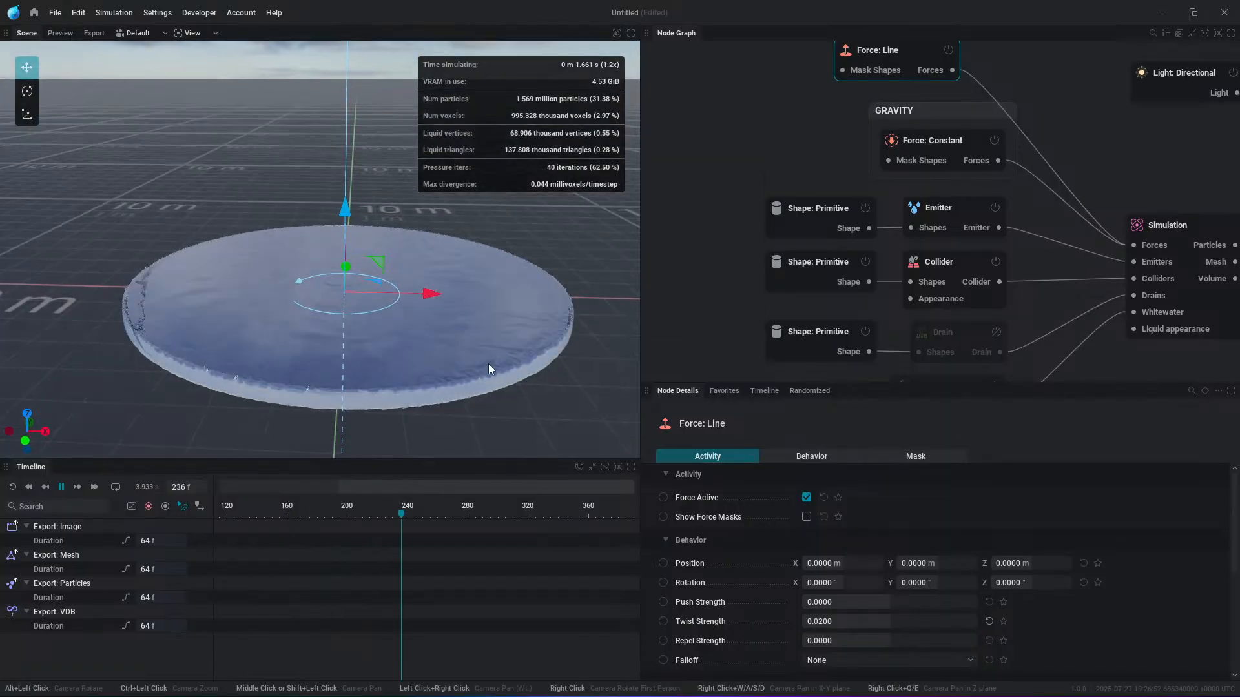
pyautogui.scroll(3, 459, 278)
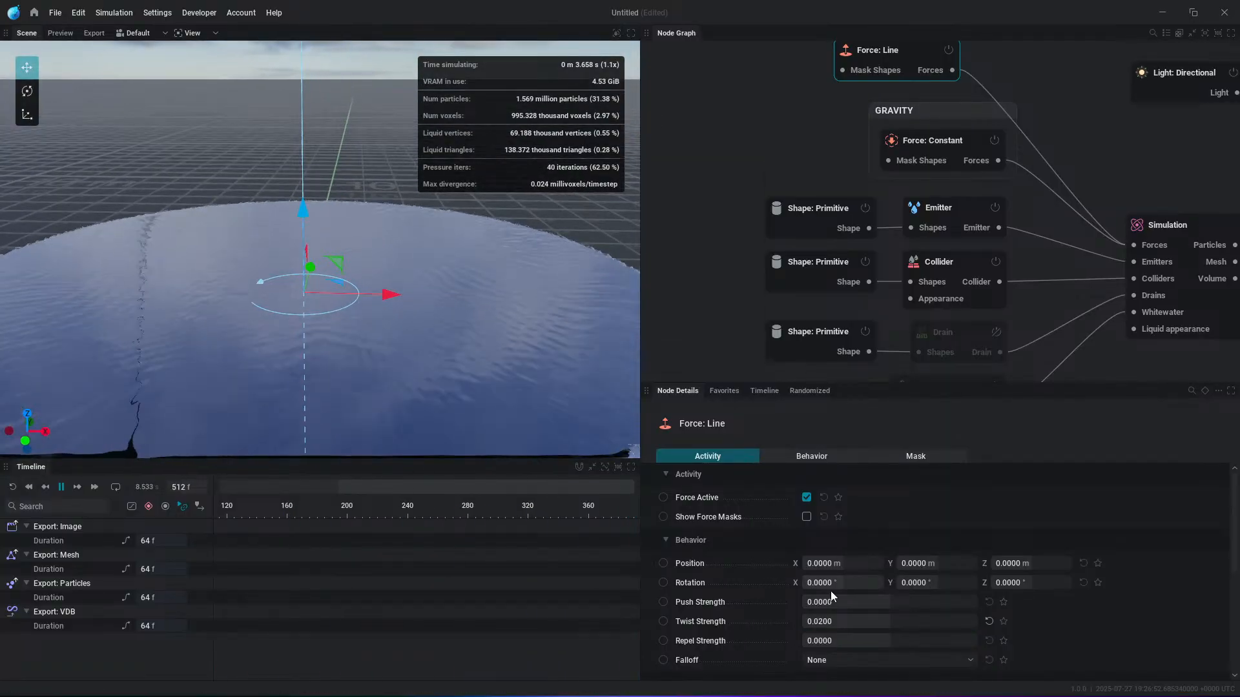
# Step: Raise the Force: Line node's twist strength to 0.05 and then to 0.1
pyautogui.write('5')
pyautogui.press('Return')
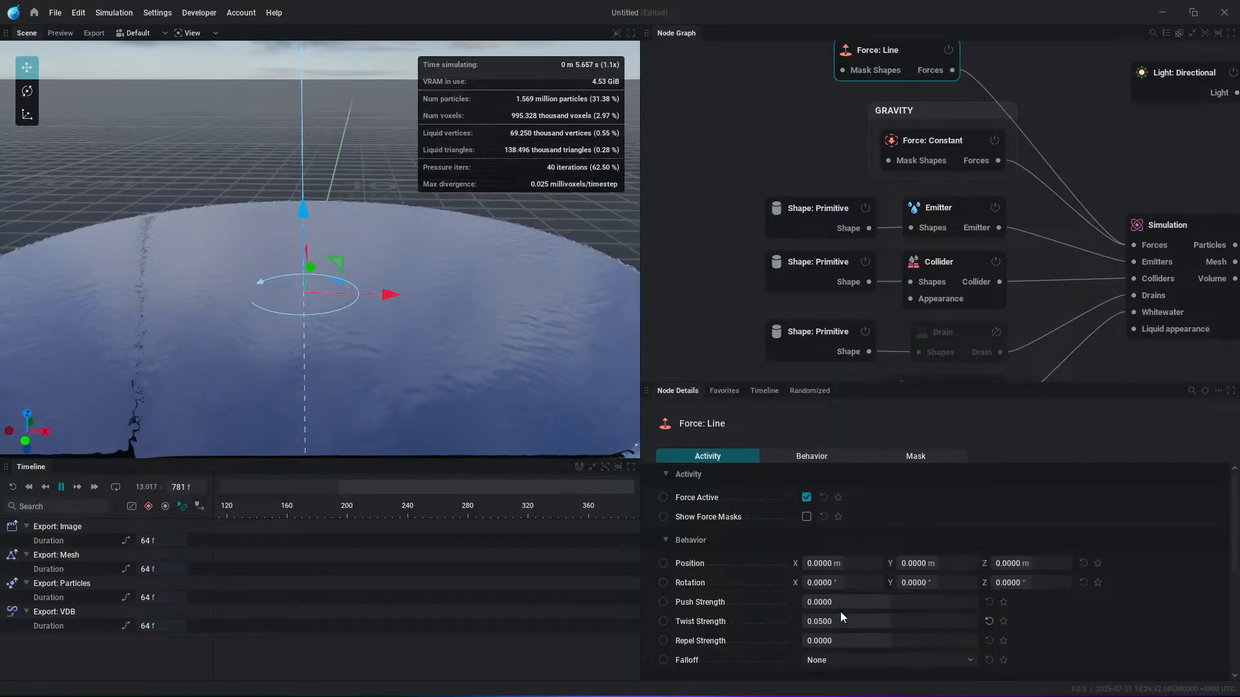
pyautogui.press('1')
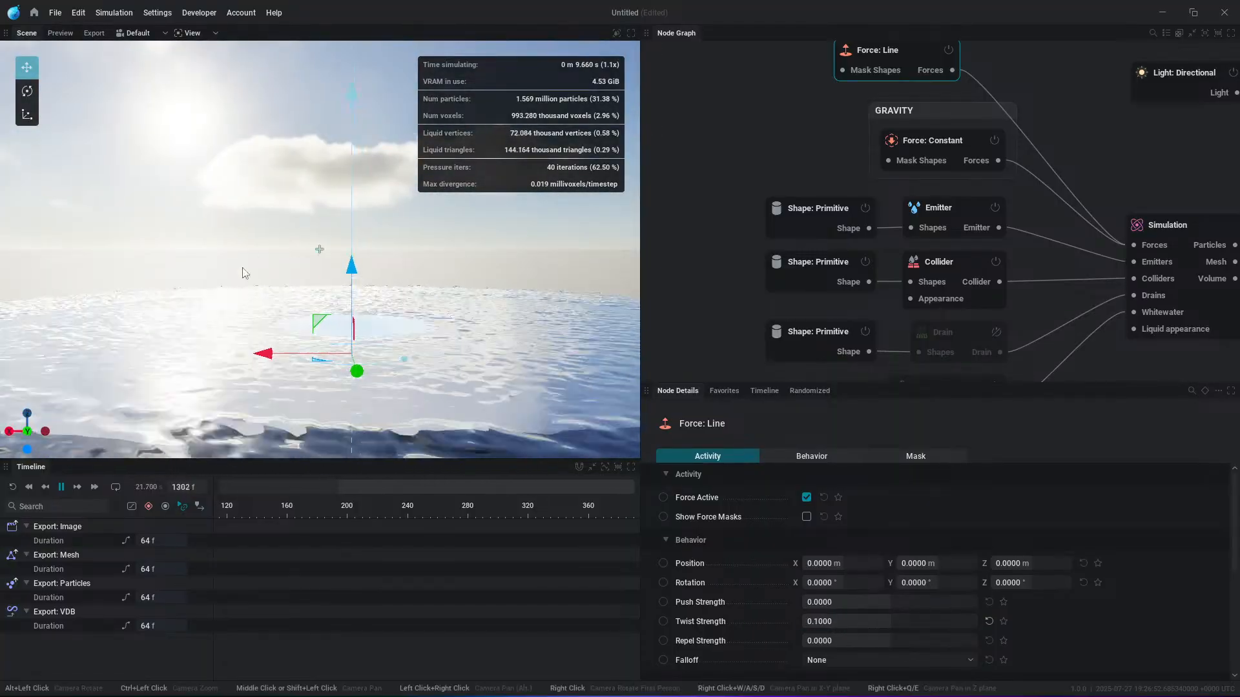
# Step: Hide the Emitter node's display and inspect the vortex in the liquid
pyautogui.keyDown('alt'); pyautogui.moveTo(243, 268); pyautogui.dragTo(231, 329); pyautogui.keyUp('alt')
pyautogui.scroll(-2, 231, 330)
pyautogui.keyDown('alt'); pyautogui.moveTo(239, 382); pyautogui.dragTo(245, 377); pyautogui.keyUp('alt')
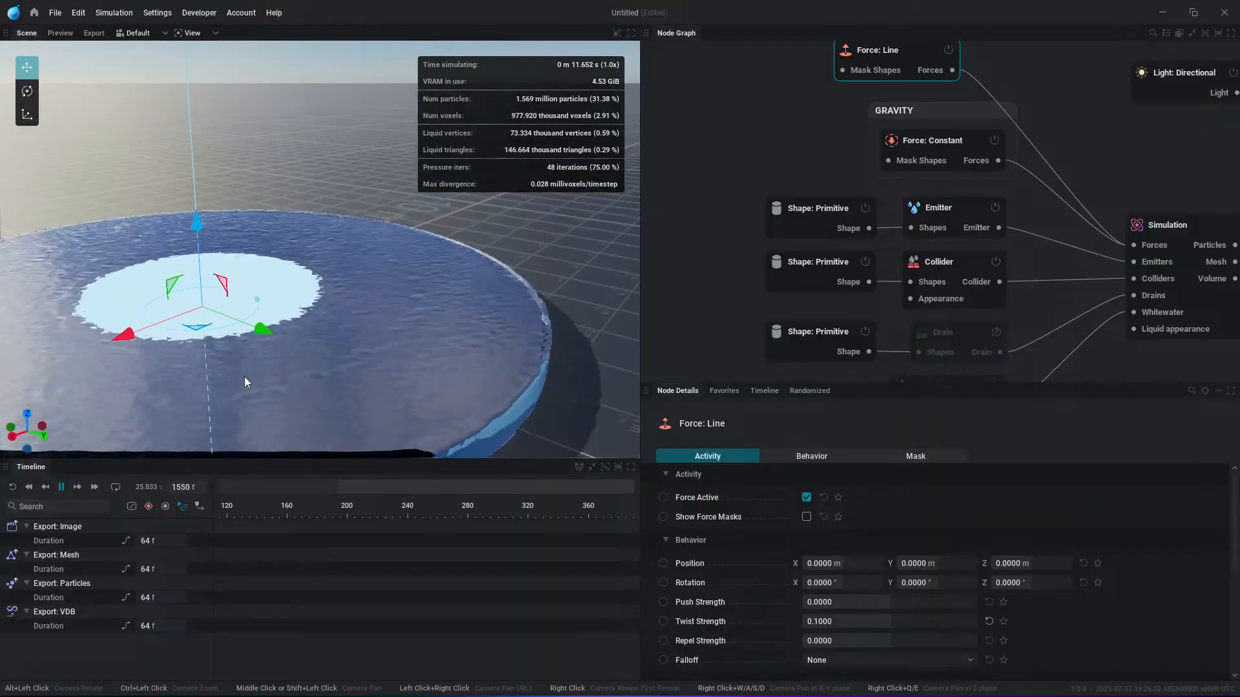
pyautogui.moveTo(244, 377); pyautogui.dragTo(450, 398, button='middle')
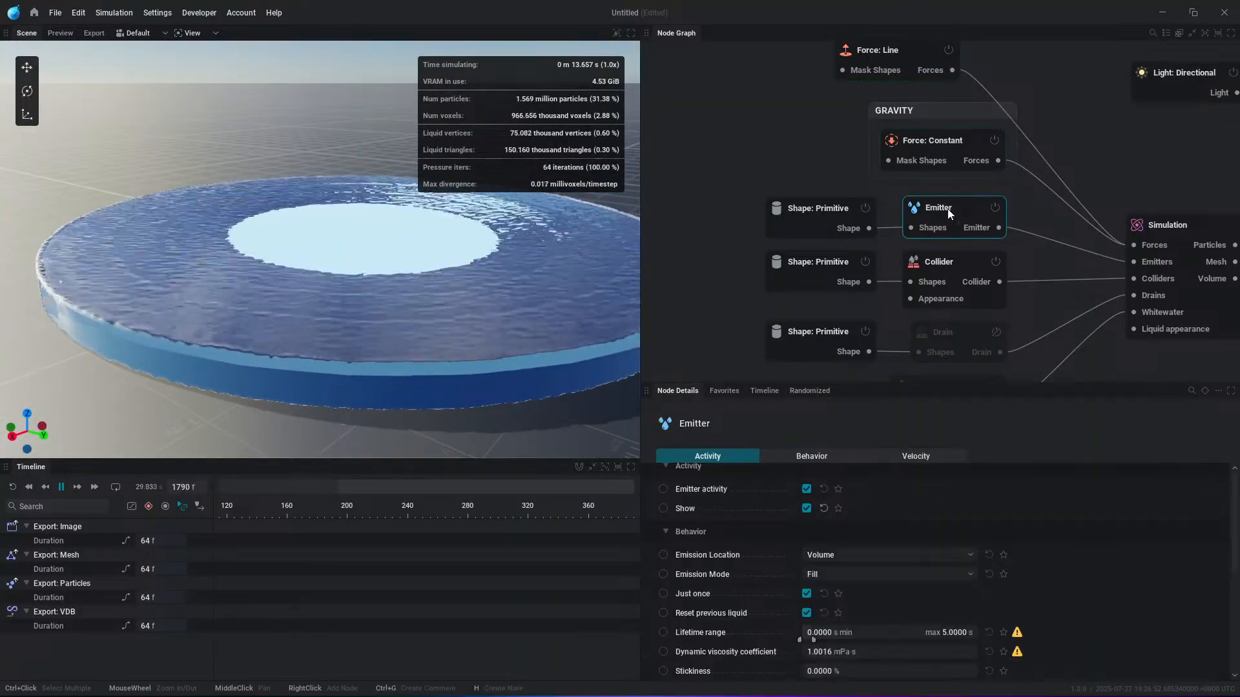
pyautogui.click(806, 509)
pyautogui.click(731, 155)
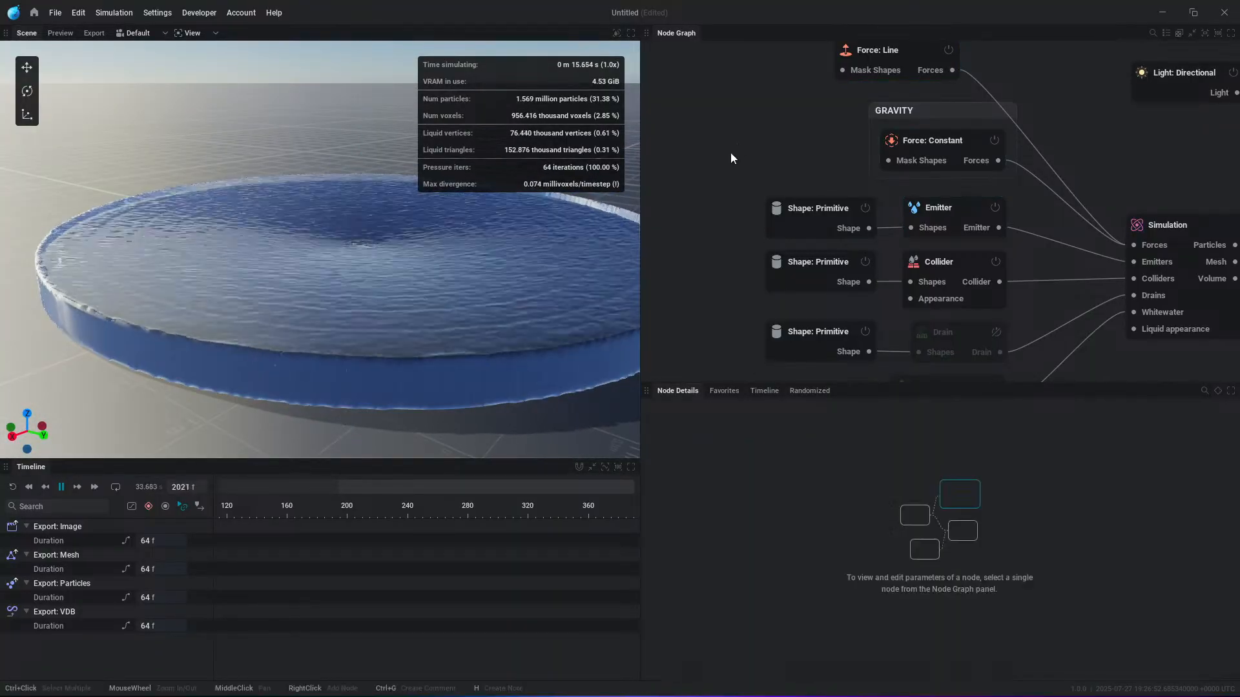
pyautogui.keyDown('alt'); pyautogui.moveTo(285, 259); pyautogui.dragTo(355, 310); pyautogui.keyUp('alt')
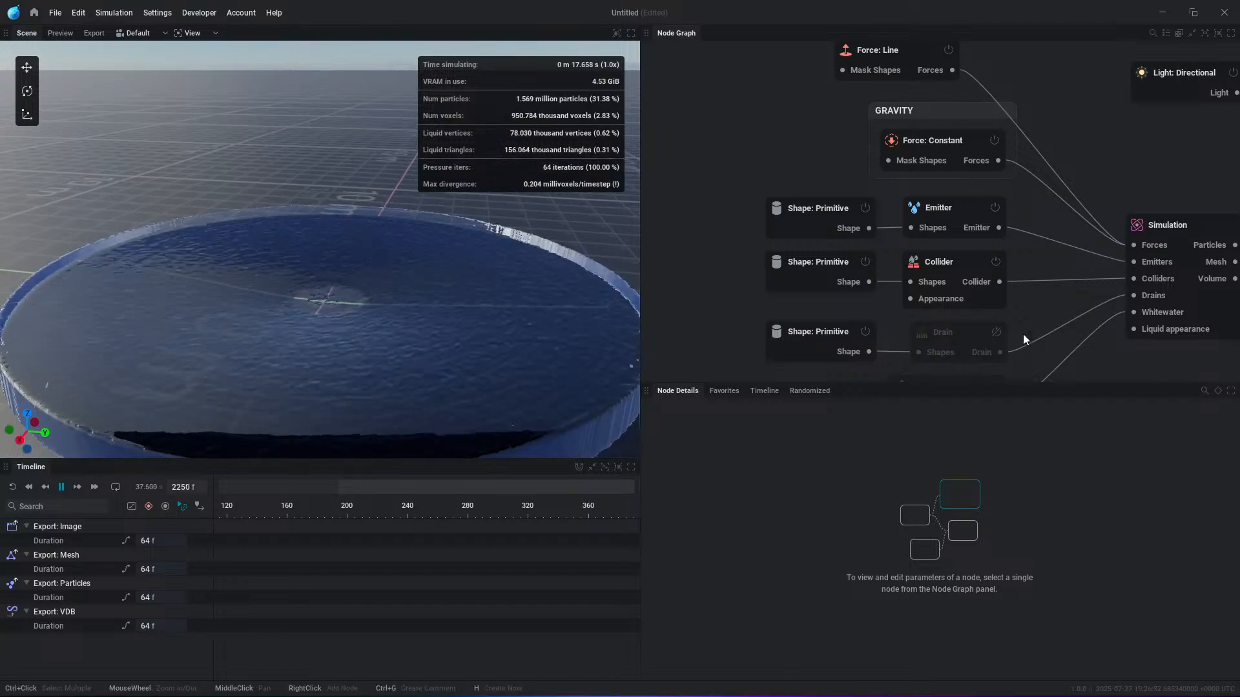
# Step: Enable the Whitewater node and restart the simulation to inspect the foam on the liquid
pyautogui.moveTo(1027, 332); pyautogui.dragTo(1018, 265, button='middle')
pyautogui.click(986, 319)
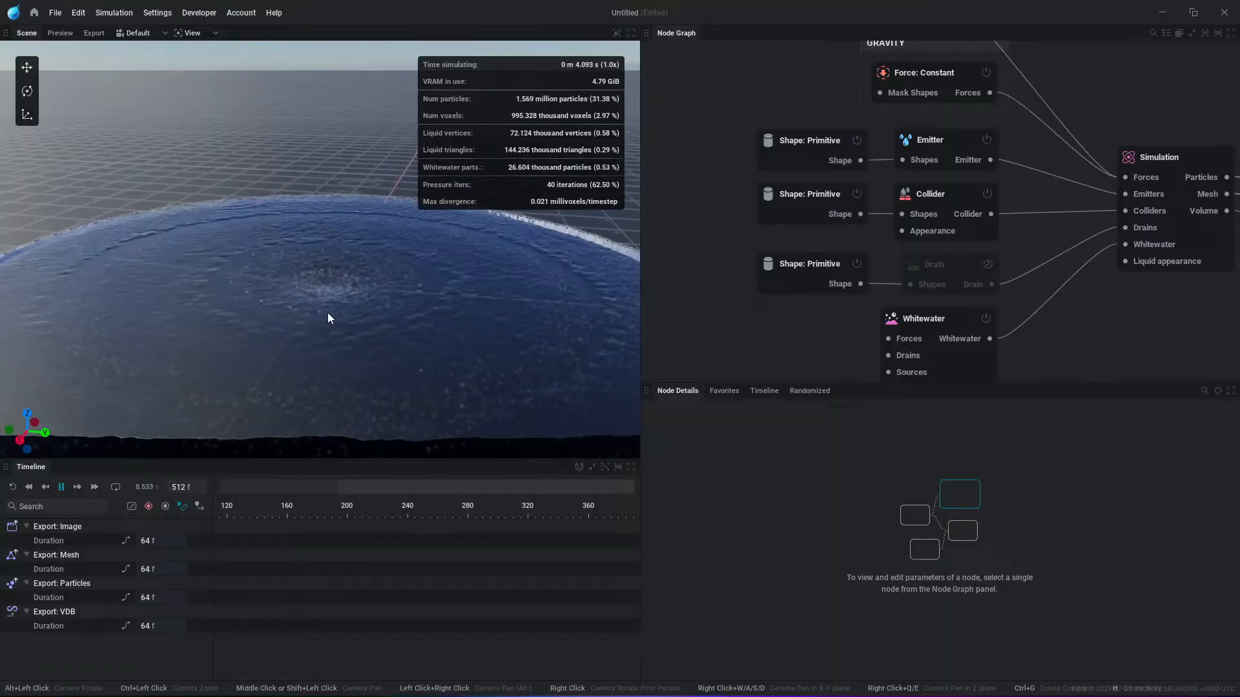
pyautogui.keyDown('alt'); pyautogui.moveTo(327, 317); pyautogui.dragTo(327, 361); pyautogui.keyUp('alt')
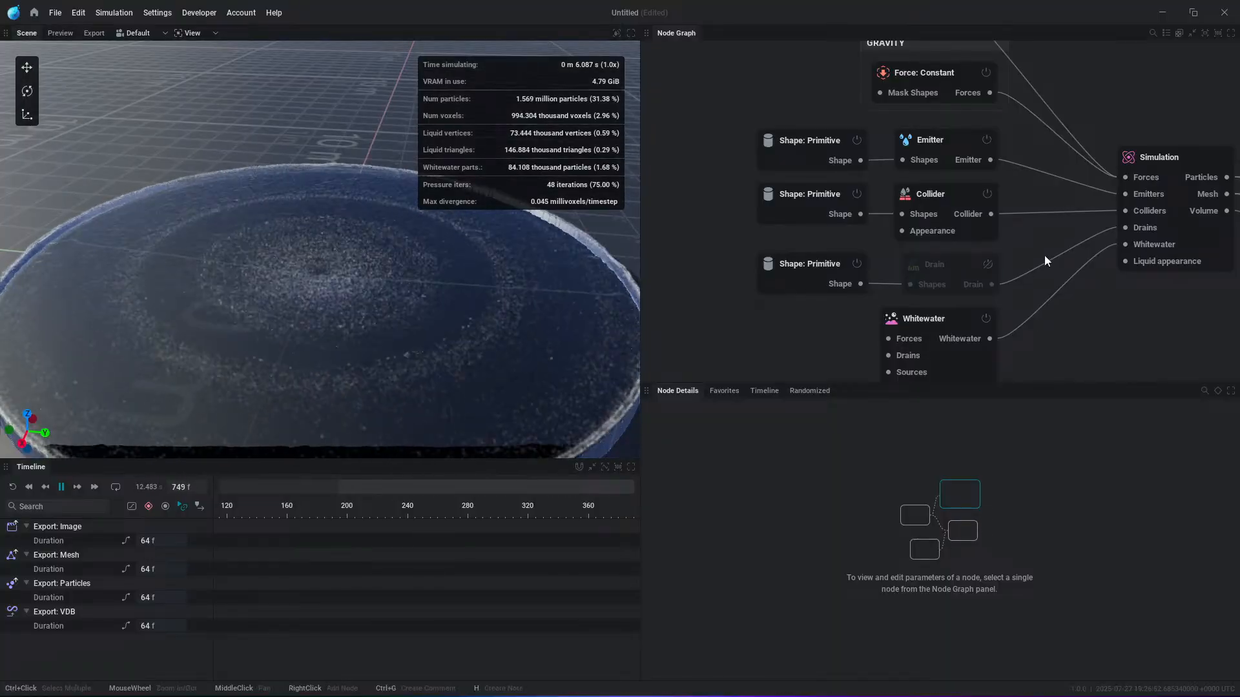
# Step: Add a Force: Turbulence node connected to the Simulation's Forces input and place it above the Force: Line node
pyautogui.moveTo(973, 149); pyautogui.dragTo(973, 197, button='middle')
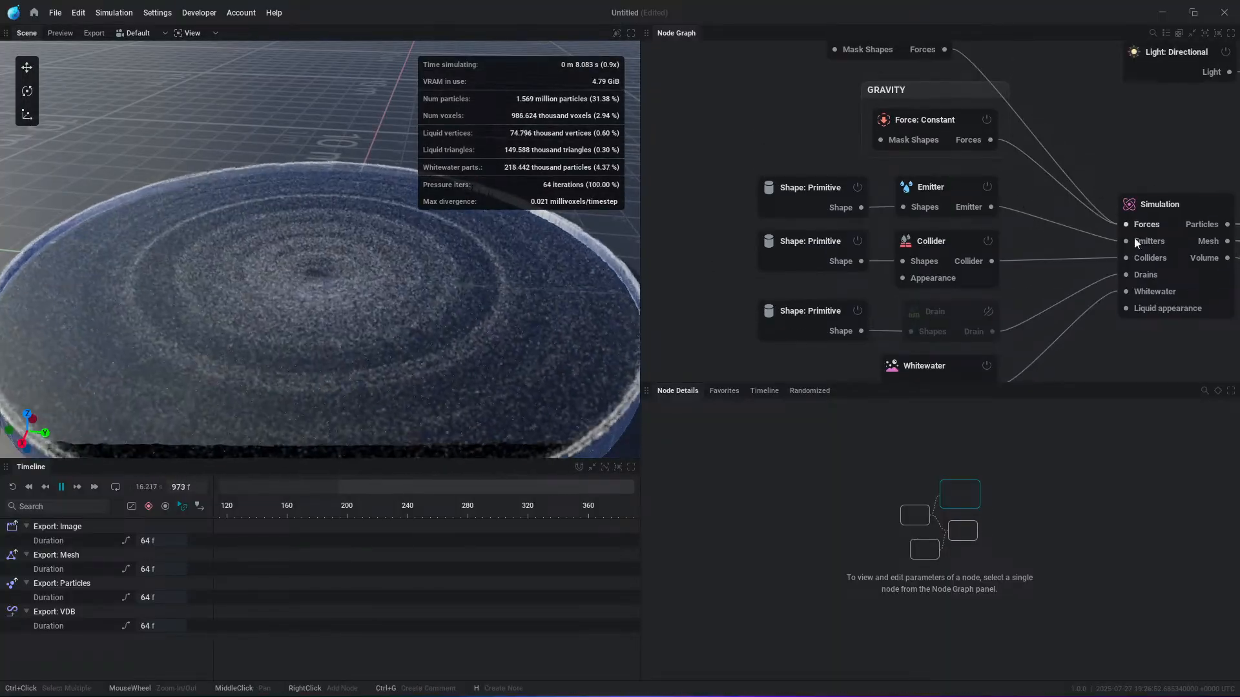
pyautogui.moveTo(1136, 242); pyautogui.dragTo(1145, 288, button='middle')
pyautogui.click(873, 92)
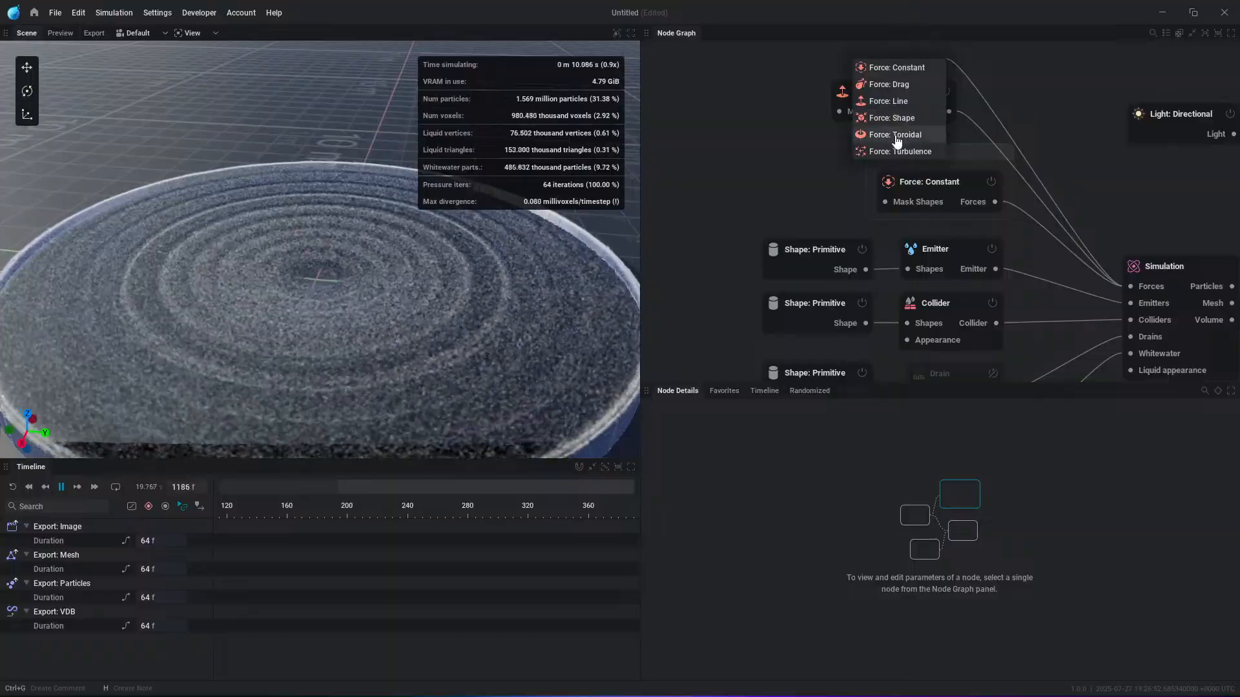
pyautogui.click(899, 151)
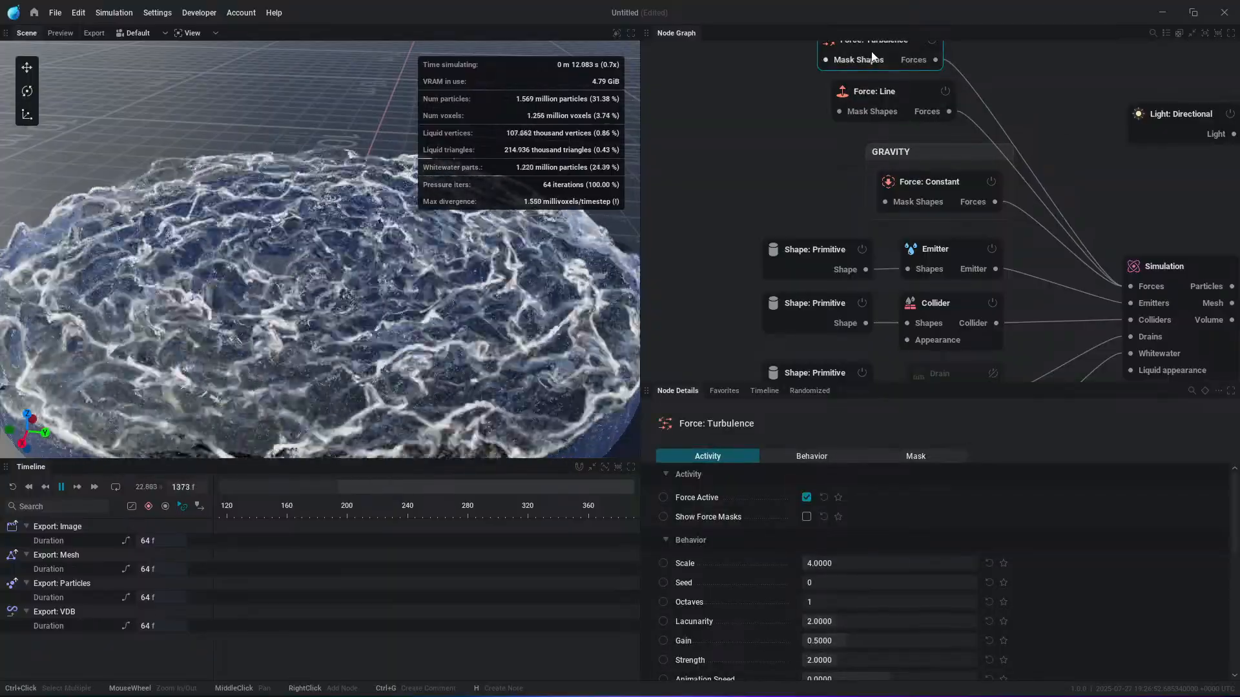
pyautogui.click(921, 54)
pyautogui.moveTo(908, 51); pyautogui.dragTo(917, 49)
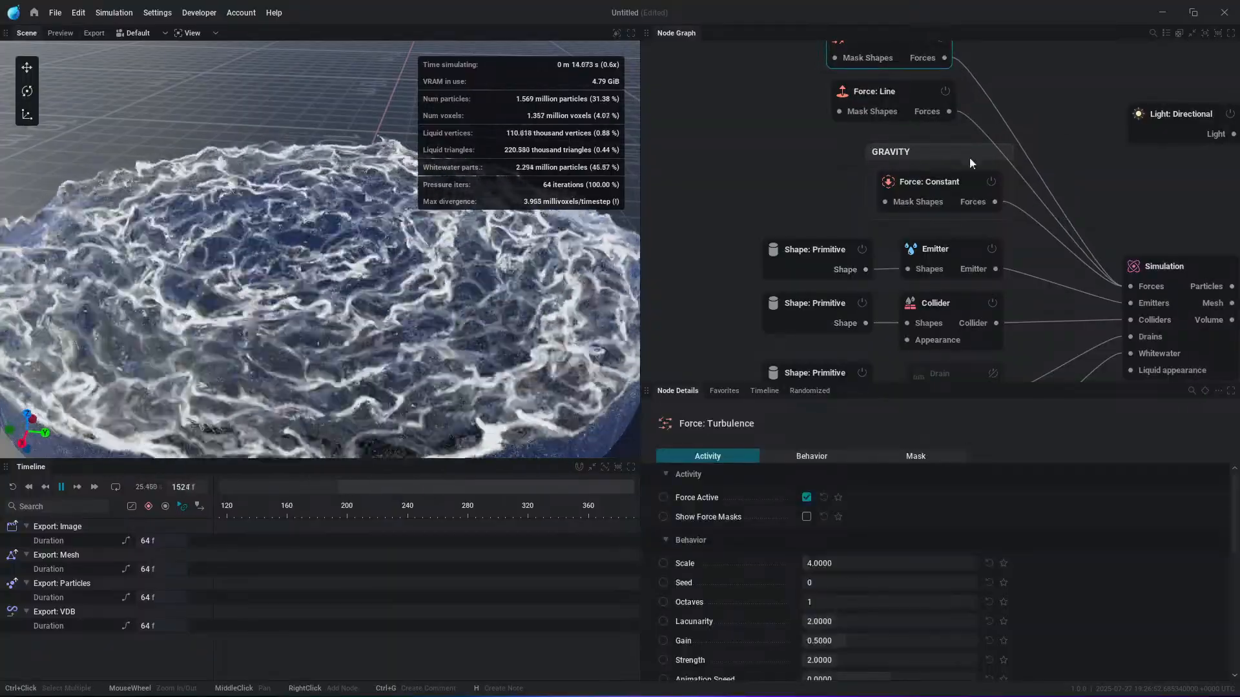
# Step: Reduce the Force: Turbulence node's strength to about 0.57 and inspect the swirling foam
pyautogui.moveTo(852, 662); pyautogui.dragTo(825, 662)
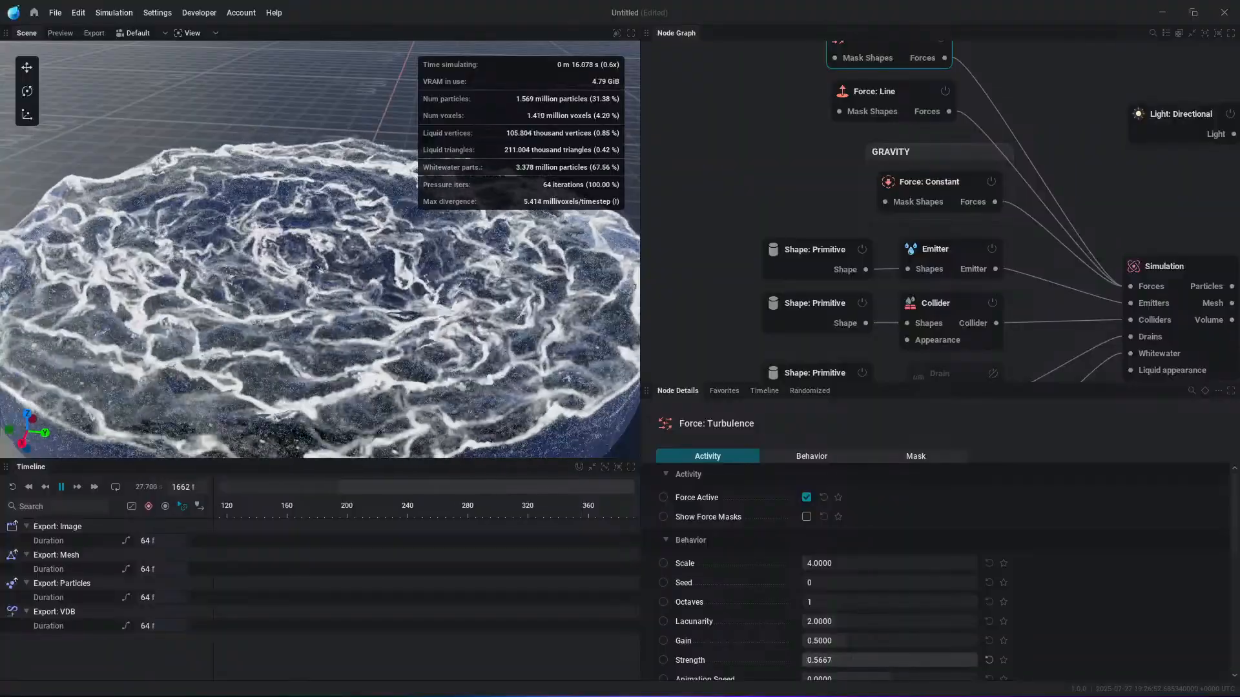
pyautogui.click(649, 180)
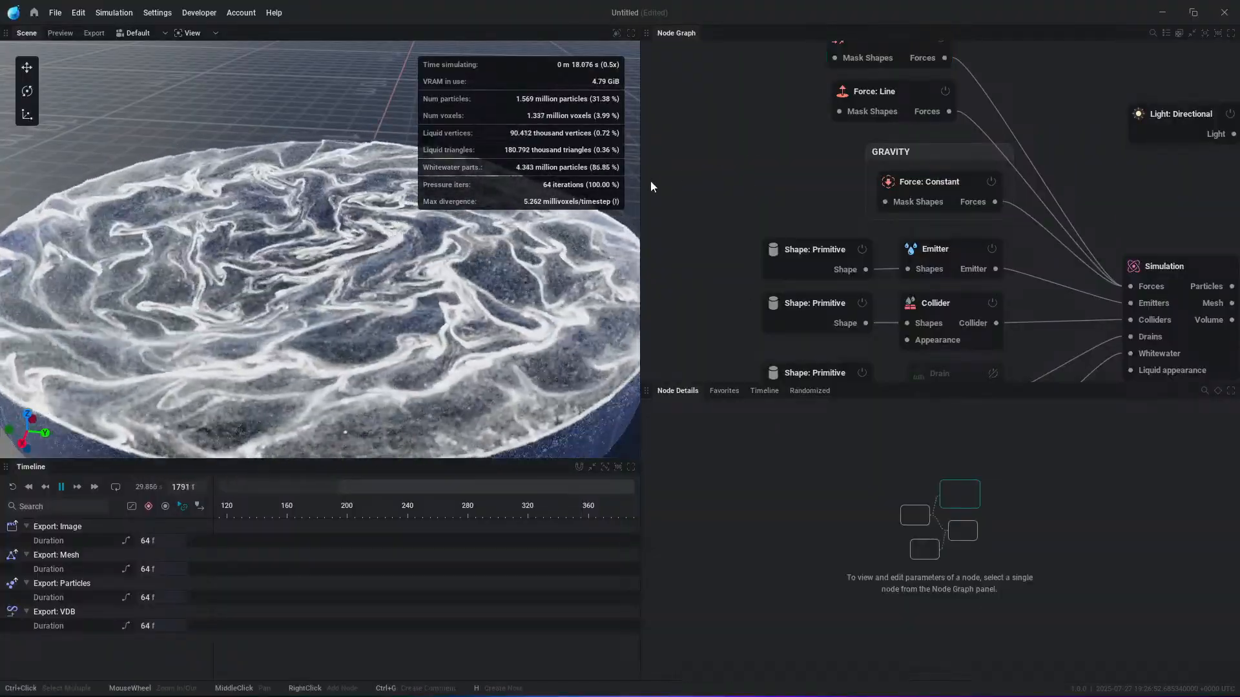
pyautogui.scroll(-1, 650, 180)
pyautogui.scroll(-2, 328, 381)
pyautogui.moveTo(328, 381)
pyautogui.keyDown('alt'); pyautogui.mouseDown()
pyautogui.moveTo(320, 350)
pyautogui.moveTo(328, 363)
pyautogui.mouseUp(); pyautogui.keyUp('alt')
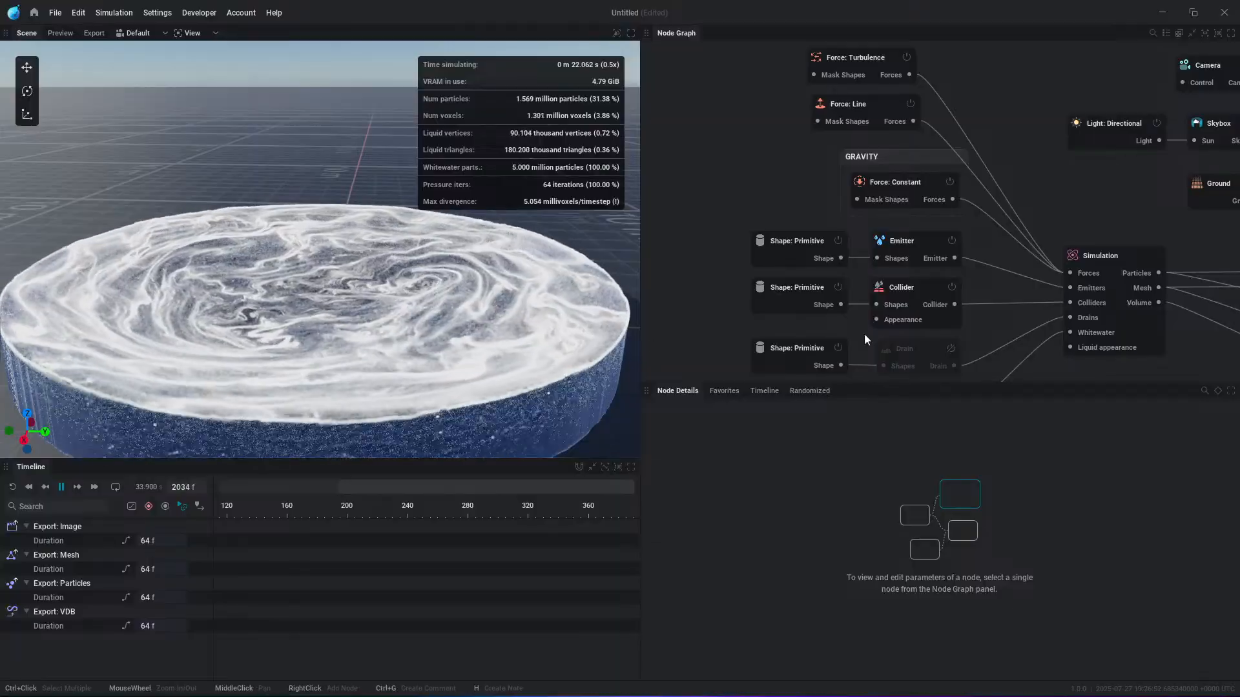
# Step: Set the Force: Line node's push strength to -10, and try repel strengths of 2.2 and -3
pyautogui.click(869, 114)
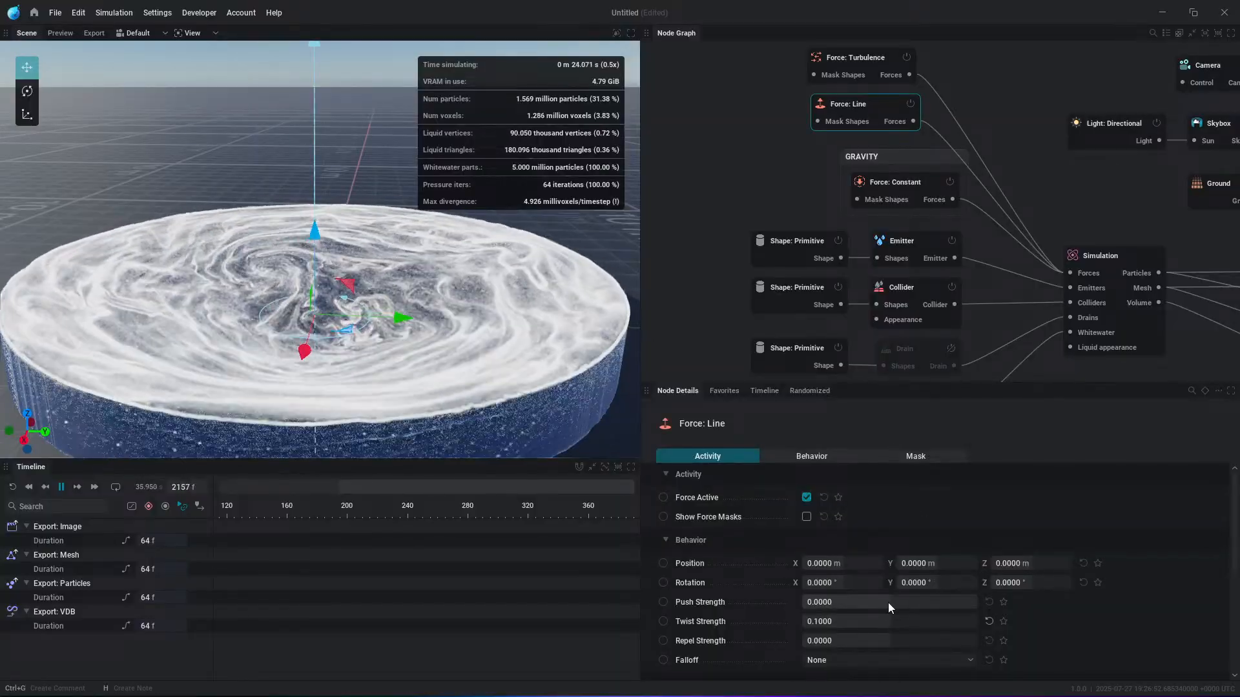
pyautogui.moveTo(888, 603); pyautogui.dragTo(802, 602)
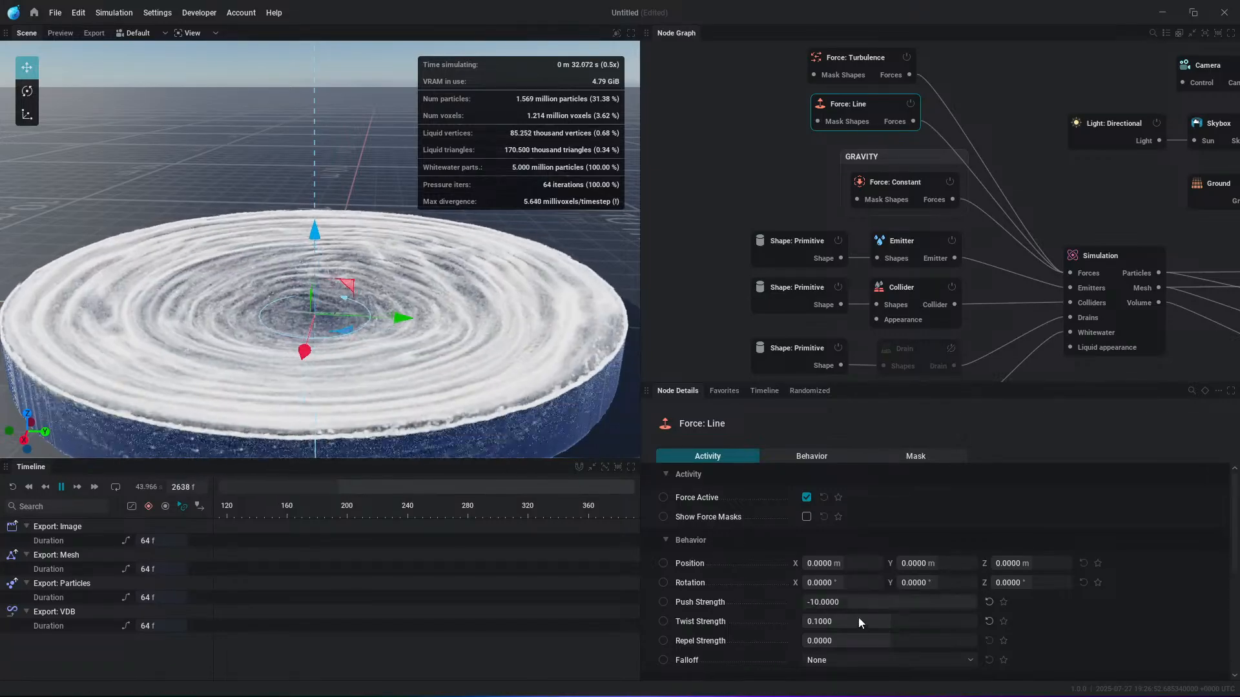
pyautogui.moveTo(870, 640); pyautogui.dragTo(909, 640)
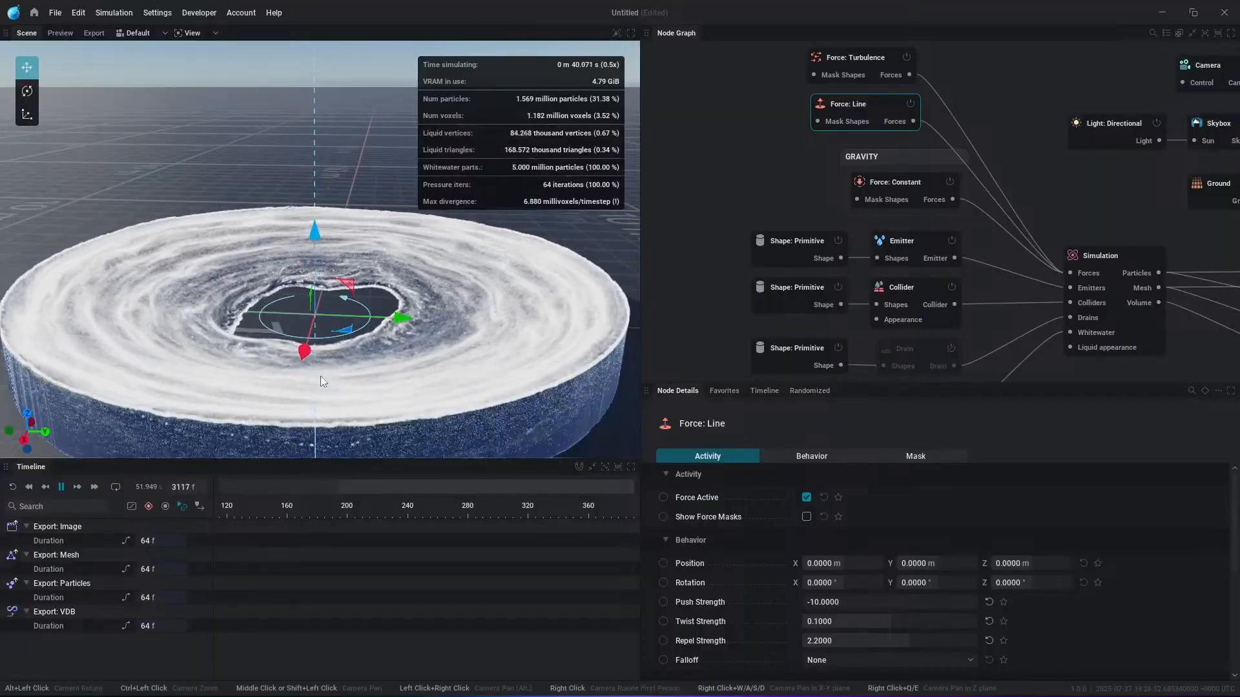
pyautogui.moveTo(955, 640); pyautogui.dragTo(918, 641)
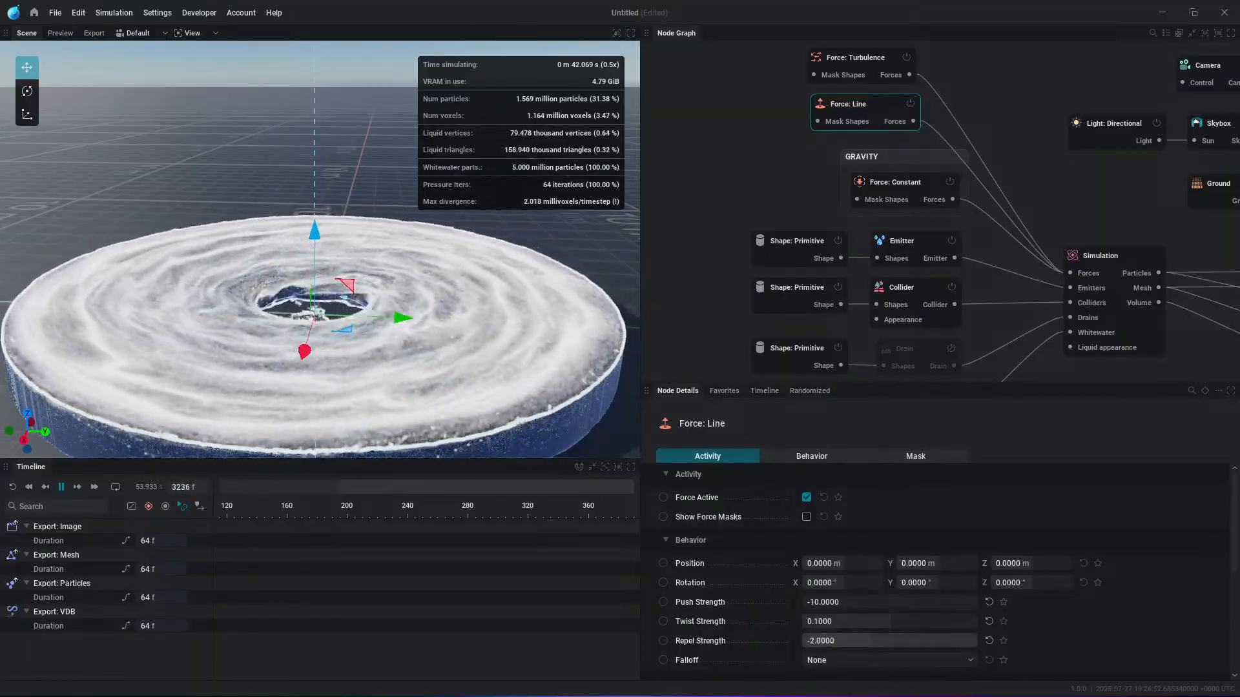
# Step: Set the Force: Line node's falloff to Linear with a falloff radius of 2.5 m
pyautogui.click(893, 660)
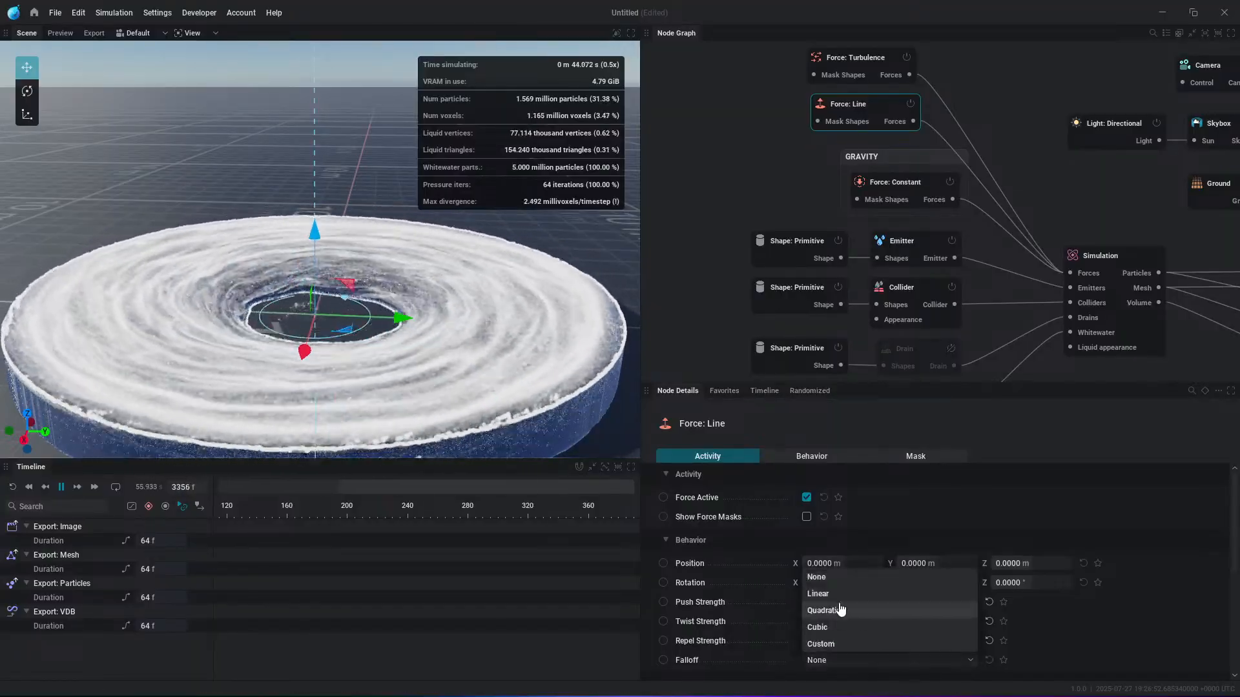
pyautogui.click(817, 593)
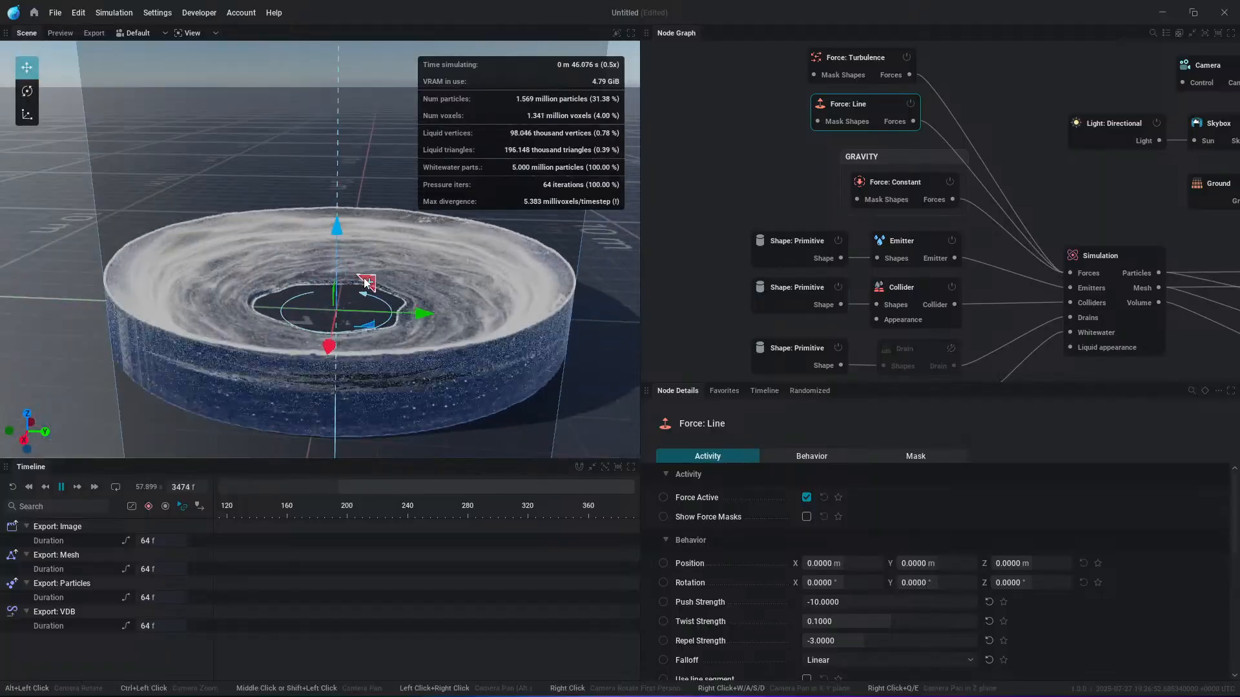
pyautogui.scroll(-3, 889, 622)
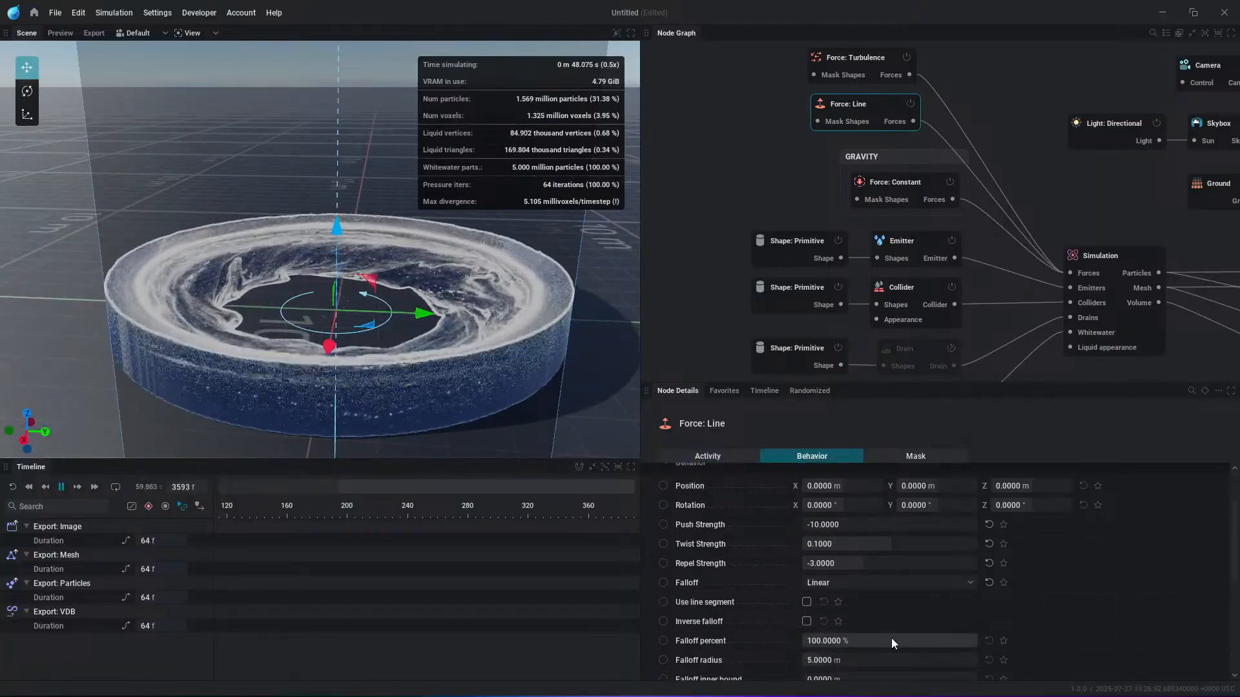
pyautogui.moveTo(902, 659); pyautogui.dragTo(859, 659)
# Step: Reset the Force: Line node's repel strength and push strength to 0
pyautogui.click(827, 564)
pyautogui.write('0')
pyautogui.press('Return')
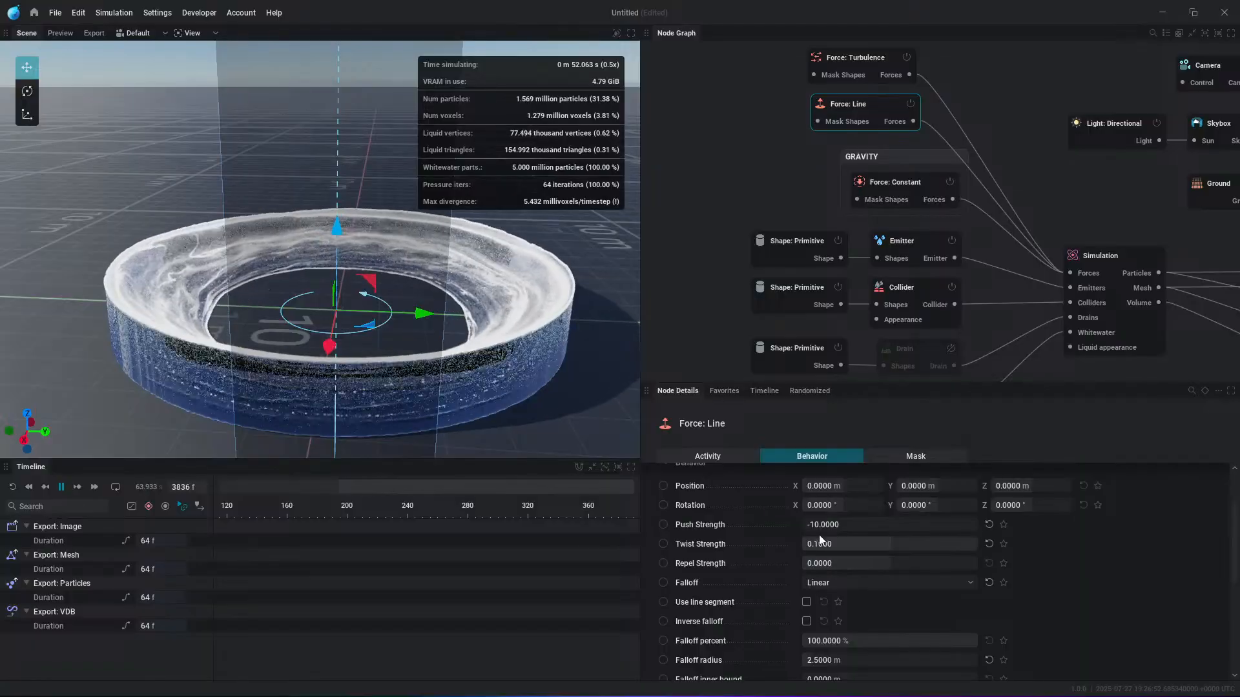
pyautogui.click(842, 528)
pyautogui.write('0')
pyautogui.press('Return')
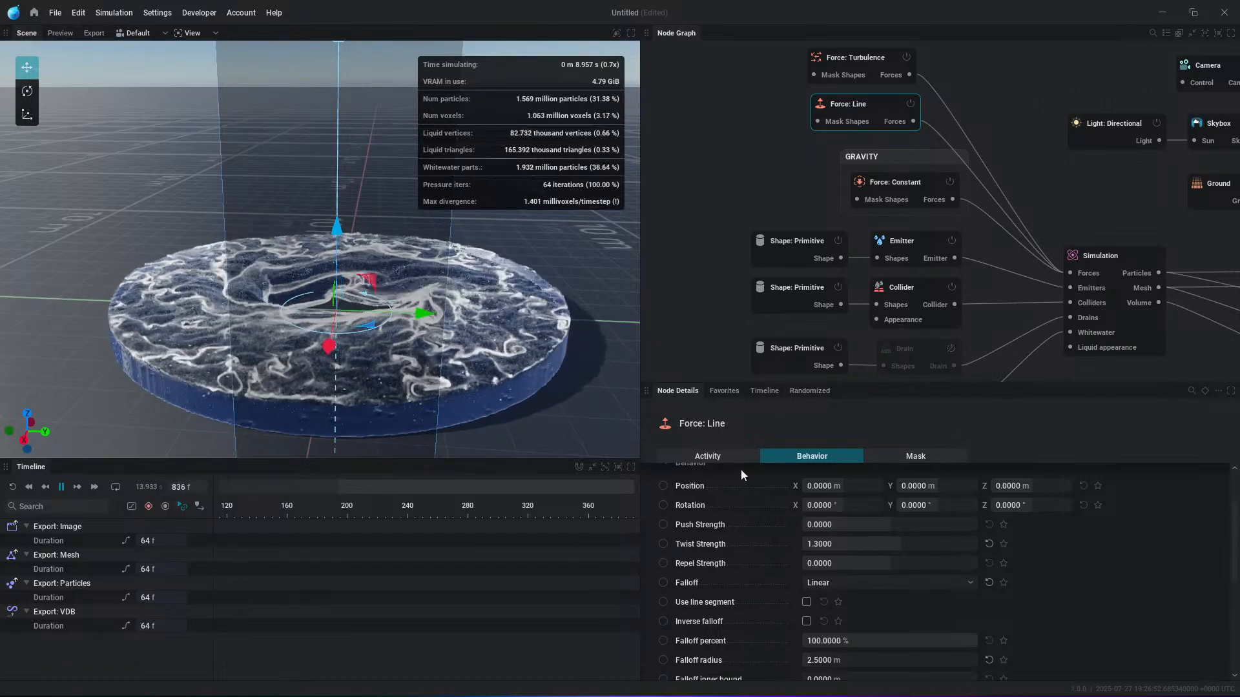
# Step: Increase the Force: Line node's falloff radius and inspect the whirlpool from a higher angle
pyautogui.moveTo(851, 660); pyautogui.dragTo(915, 659)
pyautogui.click(708, 167)
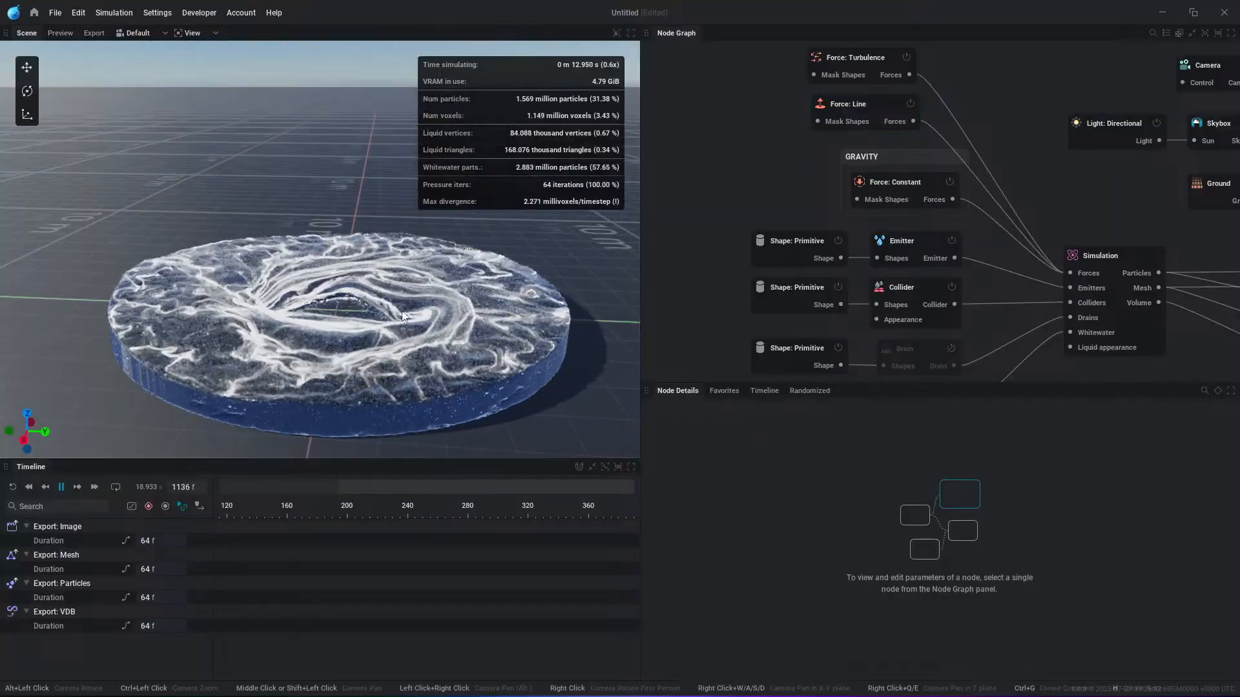
pyautogui.keyDown('alt'); pyautogui.moveTo(380, 274); pyautogui.dragTo(395, 337); pyautogui.keyUp('alt')
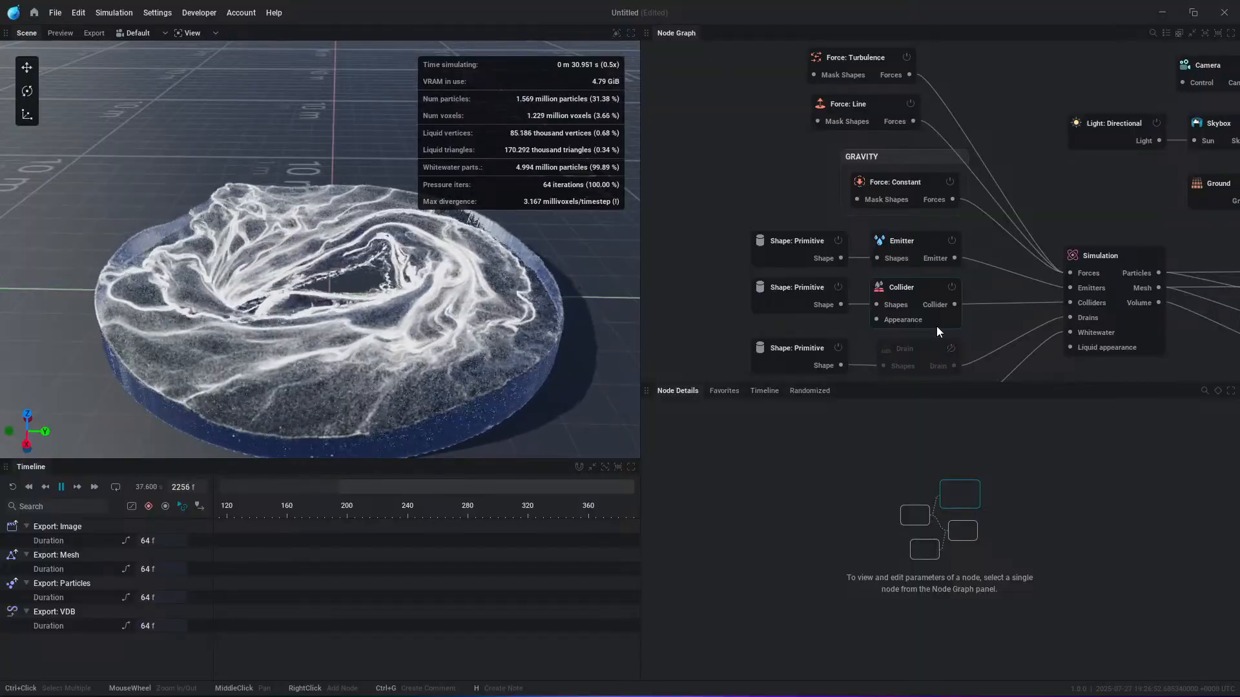
pyautogui.moveTo(1095, 232); pyautogui.dragTo(1003, 217, button='middle')
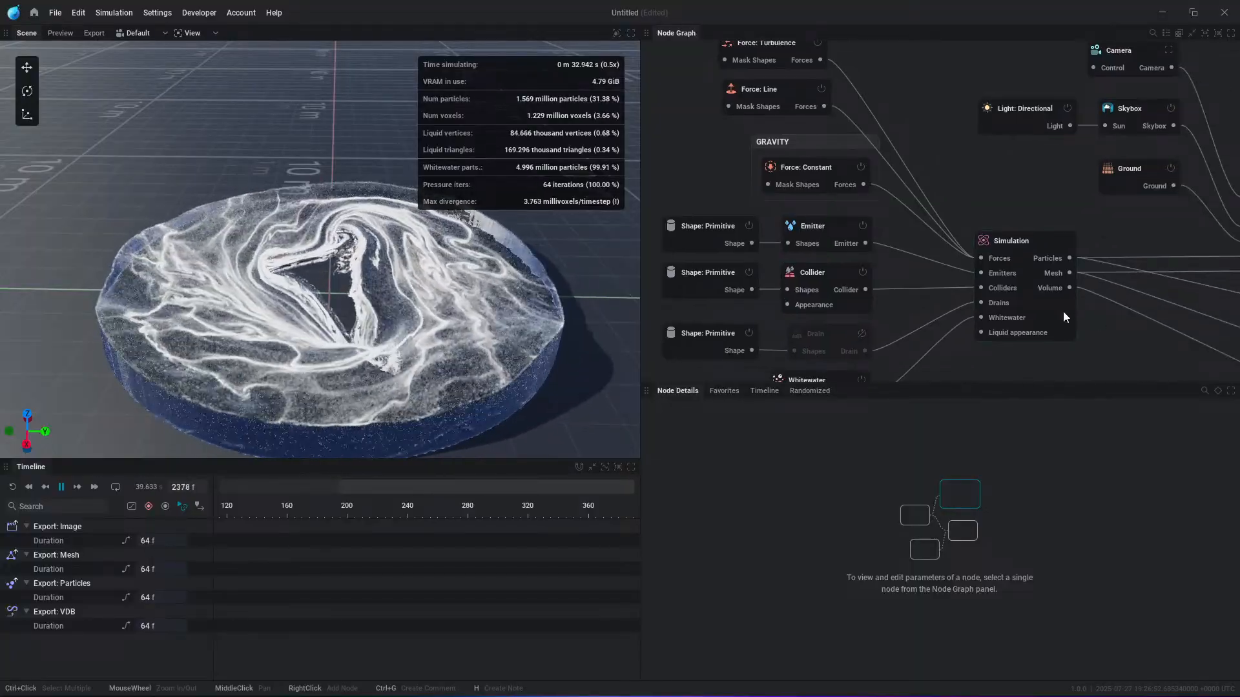
# Step: Add an Export: Particles node connected to the Simulation node's Particles output
pyautogui.moveTo(1063, 312); pyautogui.dragTo(910, 294, button='middle')
pyautogui.moveTo(915, 243); pyautogui.dragTo(986, 354)
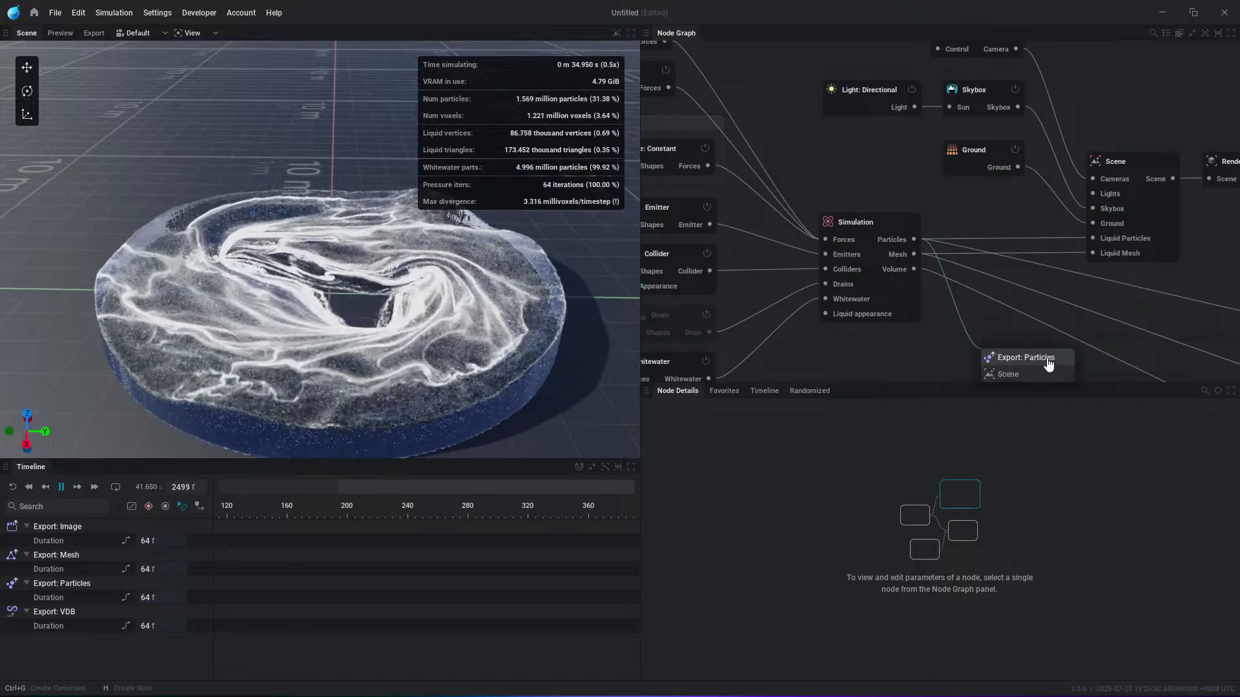
pyautogui.click(1043, 362)
# Step: Exclude the main liquid from the particle export and include spray, foam and bubbles
pyautogui.click(806, 516)
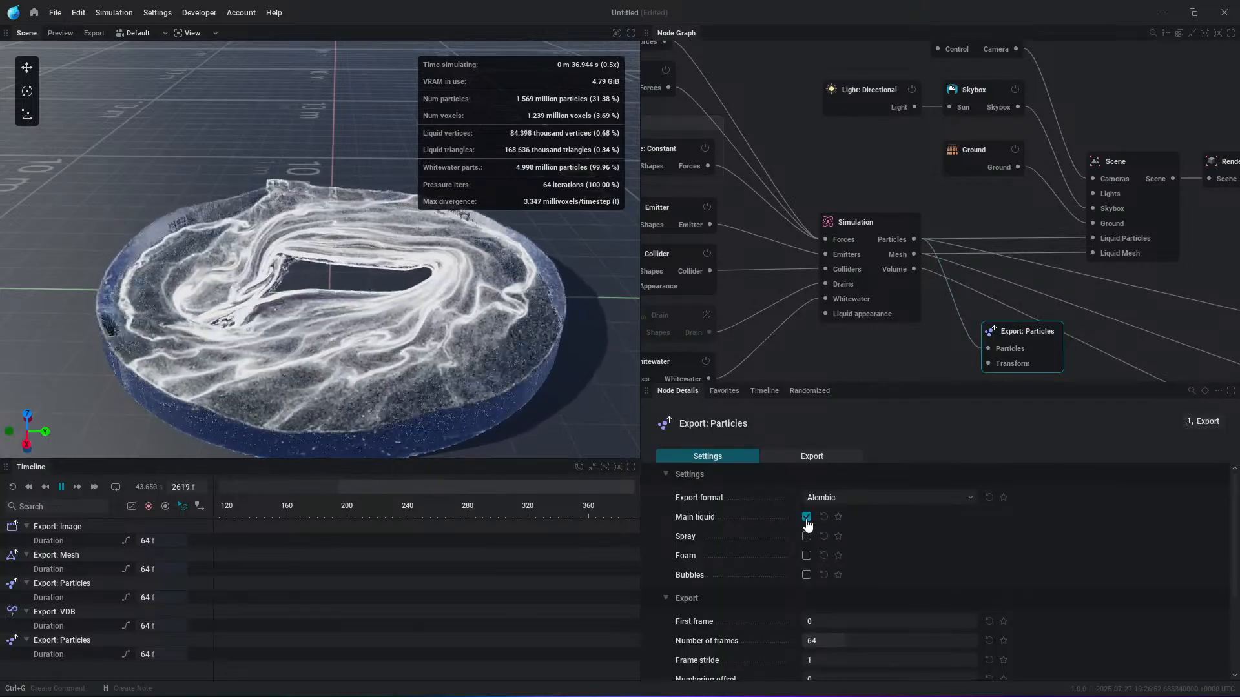
pyautogui.click(806, 536)
pyautogui.click(806, 555)
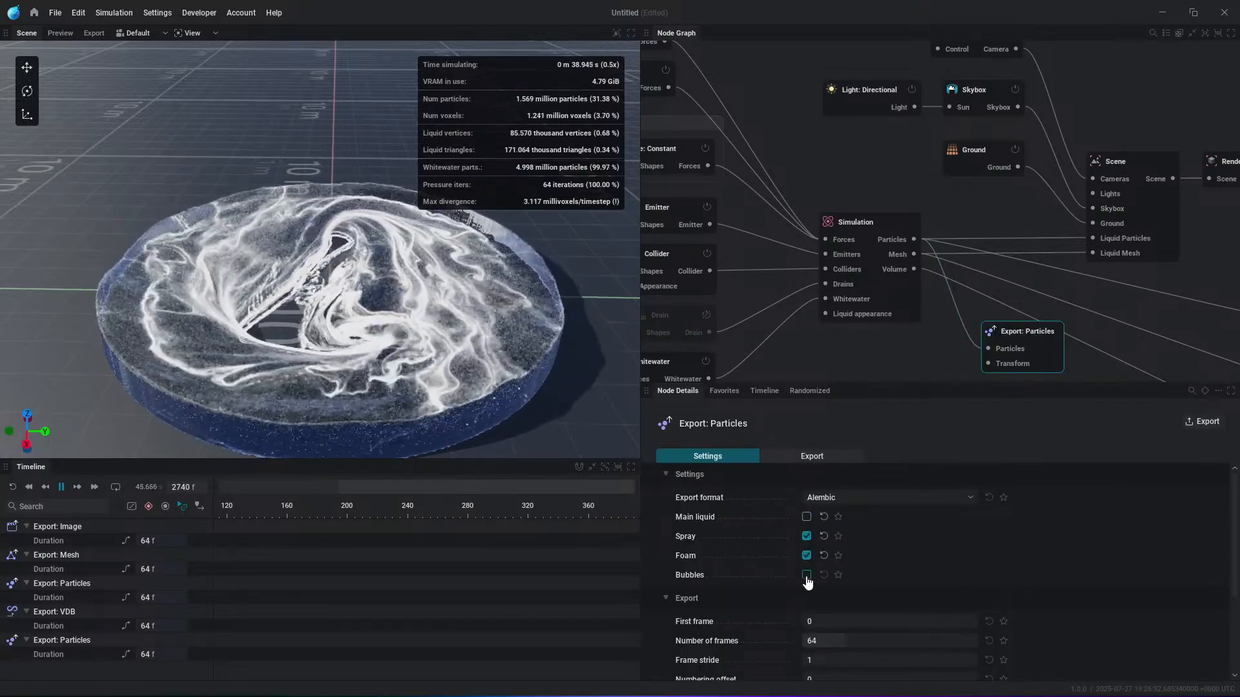
pyautogui.click(806, 574)
# Step: Check the particle export's format choices and settings, and move the Export: Particles node closer beside the Simulation node
pyautogui.click(907, 498)
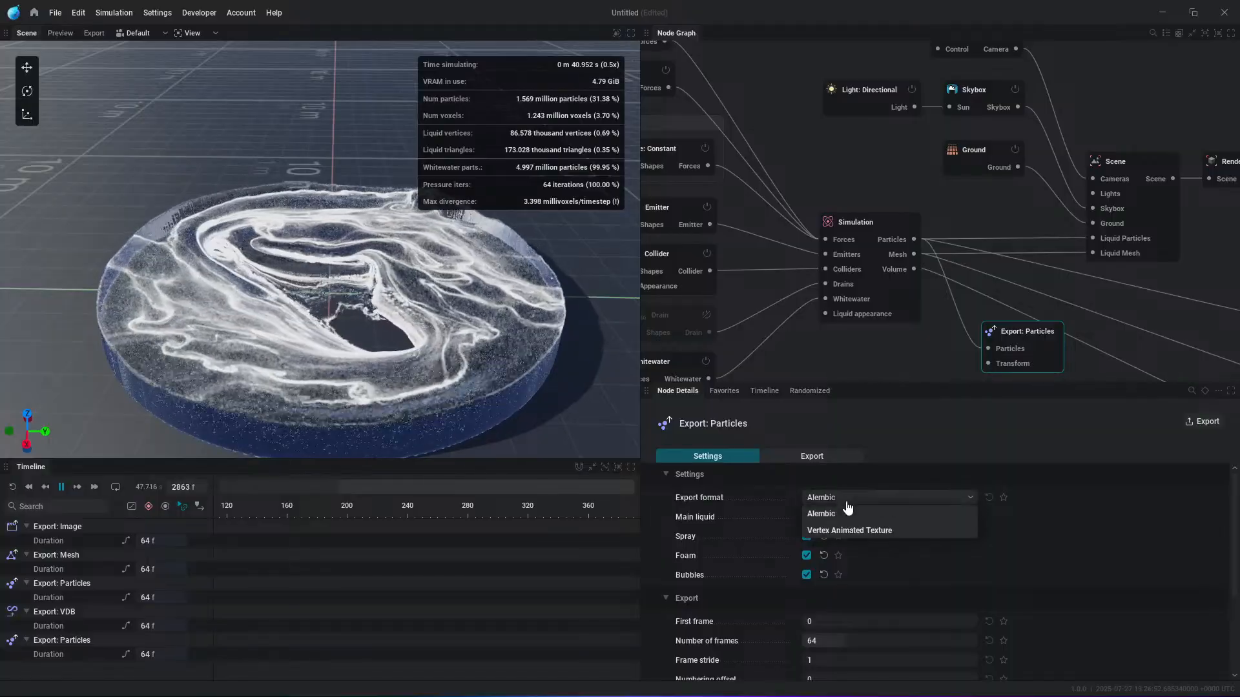
pyautogui.click(1090, 531)
pyautogui.moveTo(1041, 359); pyautogui.dragTo(1037, 311)
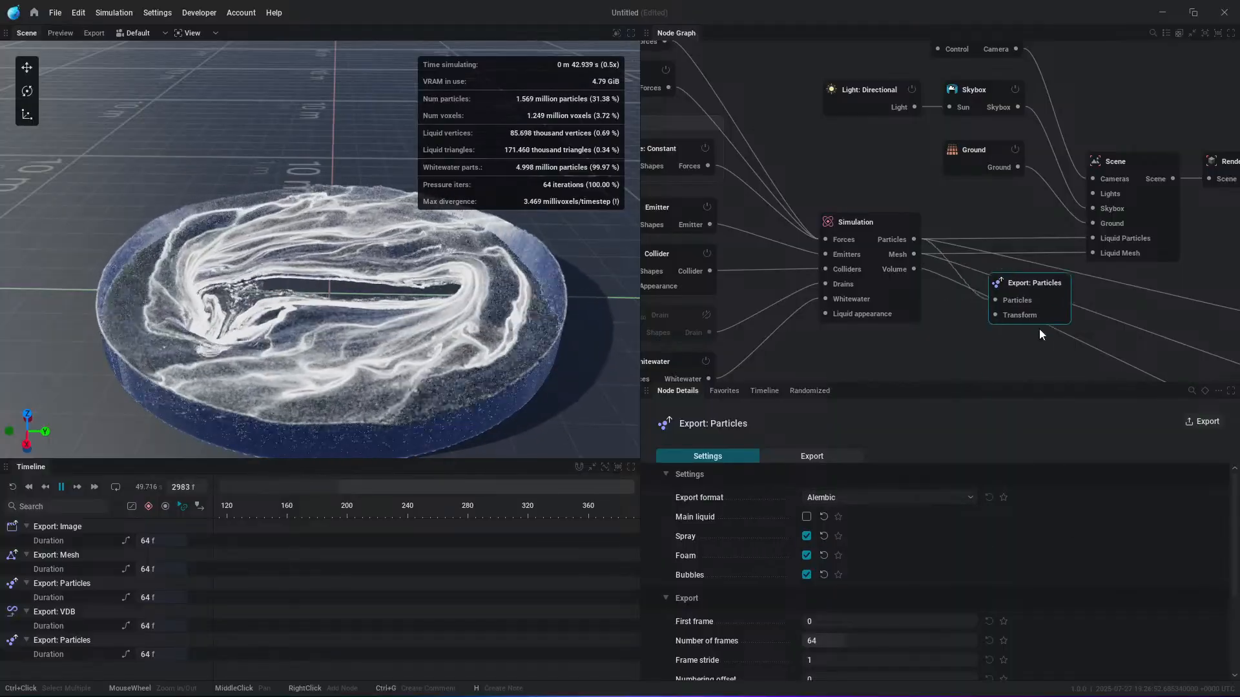
pyautogui.scroll(-2, 917, 549)
pyautogui.scroll(2, 925, 591)
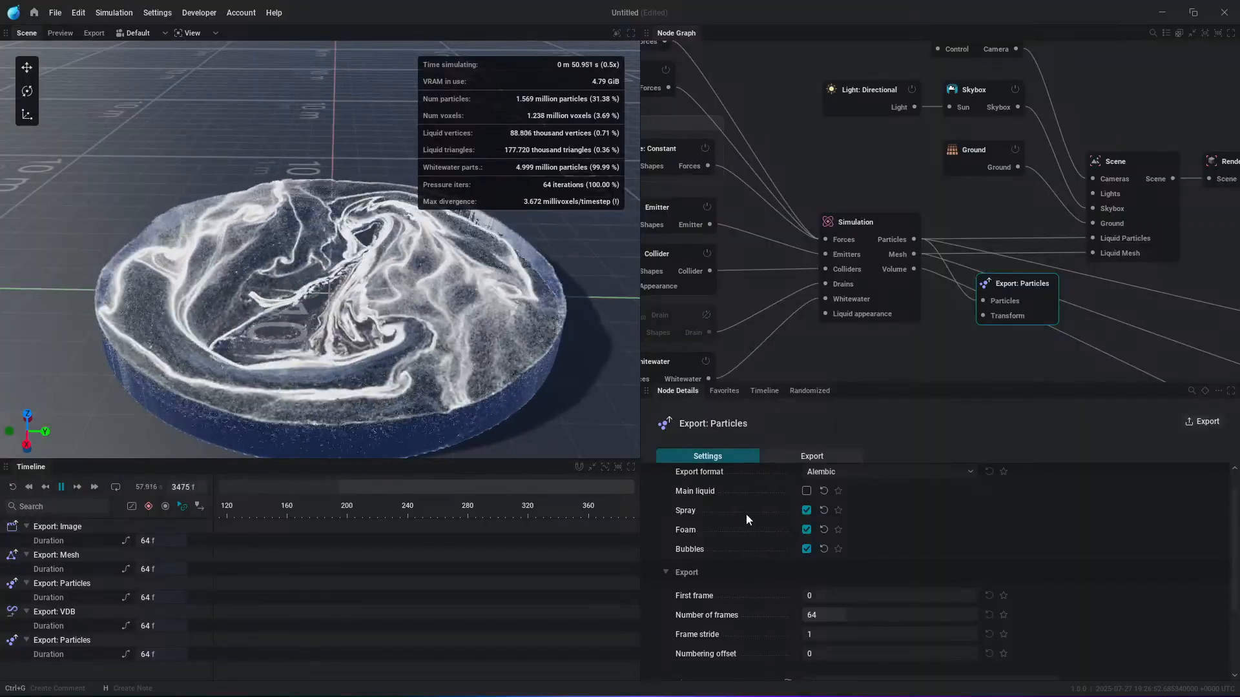
# Step: Pause the simulation and examine the whirlpool's foam, spray and underwater bubbles up close from several angles
pyautogui.click(887, 349)
pyautogui.scroll(8, 391, 328)
pyautogui.press('space')
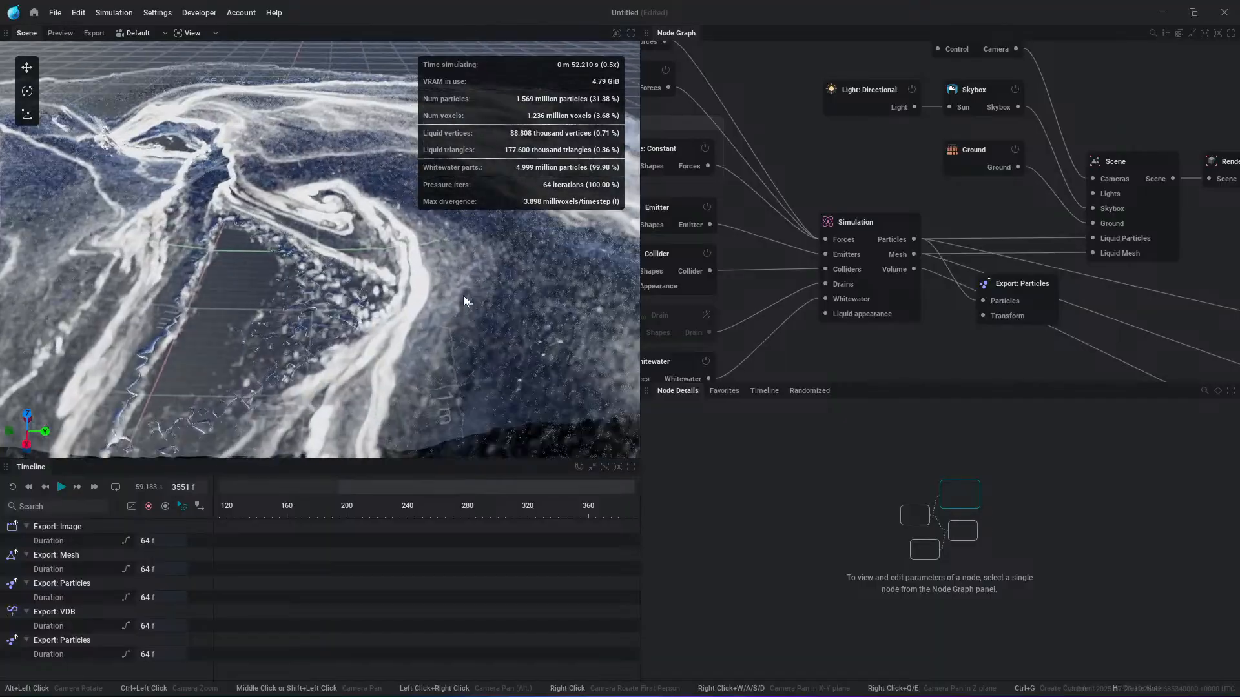
pyautogui.keyDown('alt'); pyautogui.moveTo(359, 380); pyautogui.dragTo(371, 375); pyautogui.keyUp('alt')
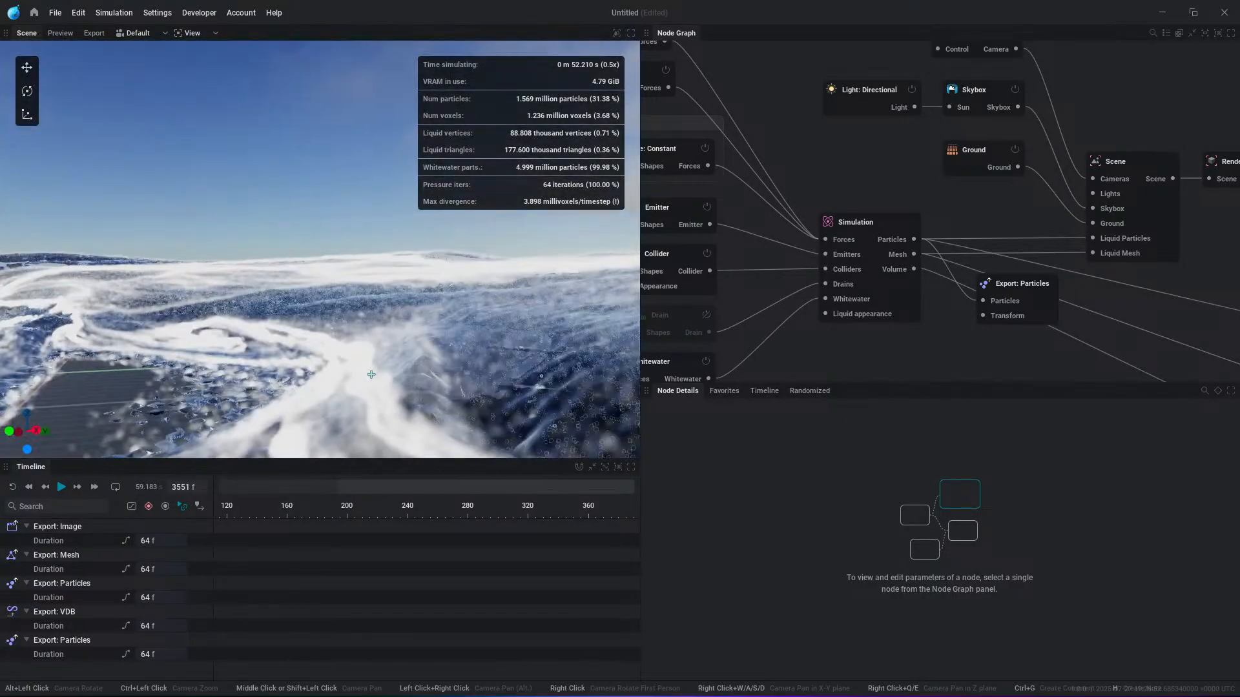
pyautogui.scroll(5, 355, 389)
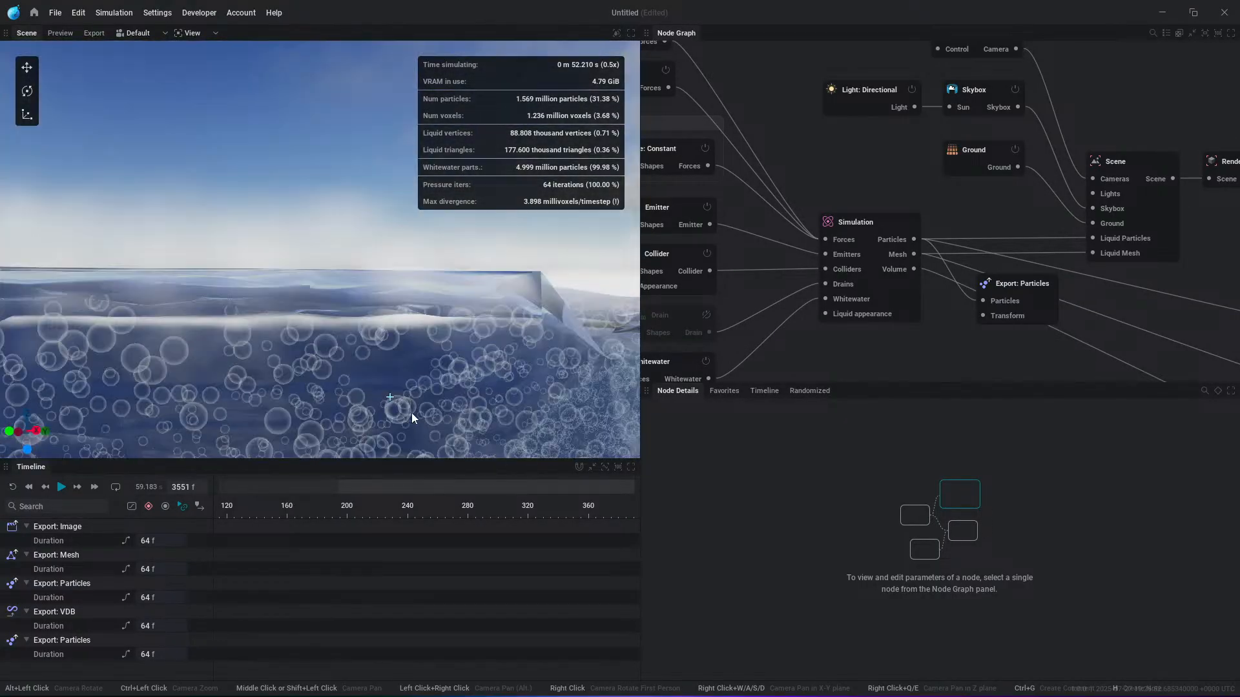
pyautogui.scroll(-3, 412, 413)
pyautogui.scroll(3, 391, 416)
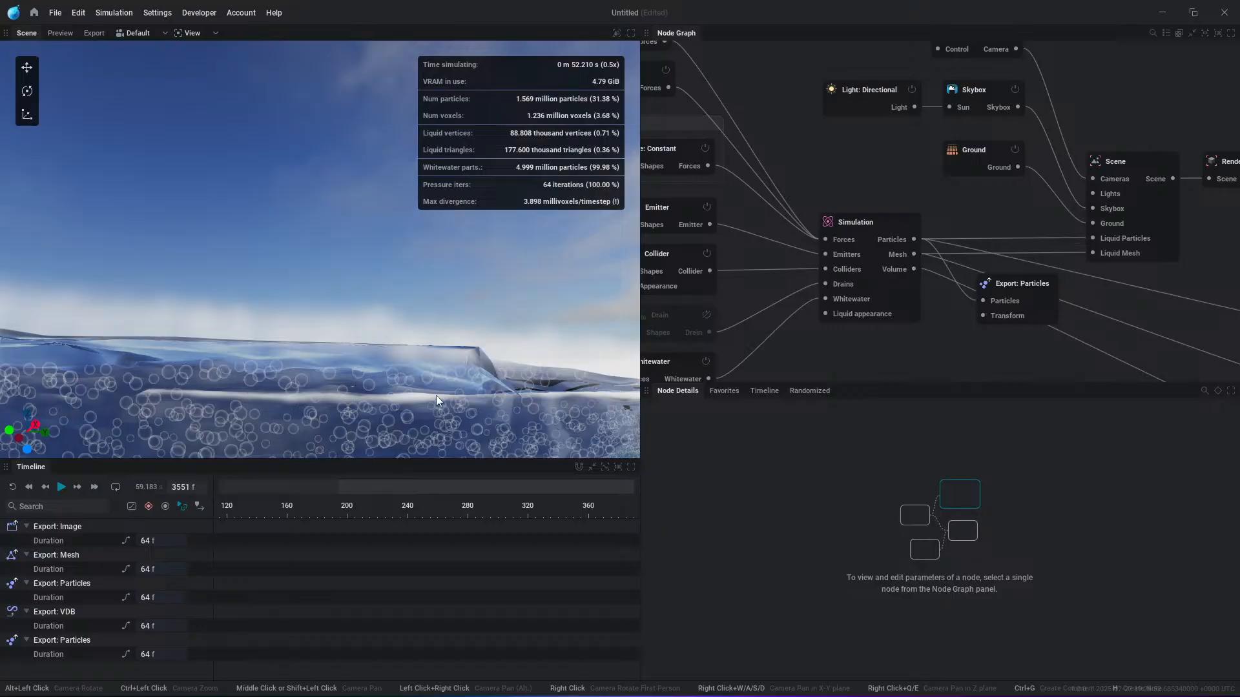
pyautogui.keyDown('alt'); pyautogui.moveTo(344, 419); pyautogui.dragTo(353, 292); pyautogui.keyUp('alt')
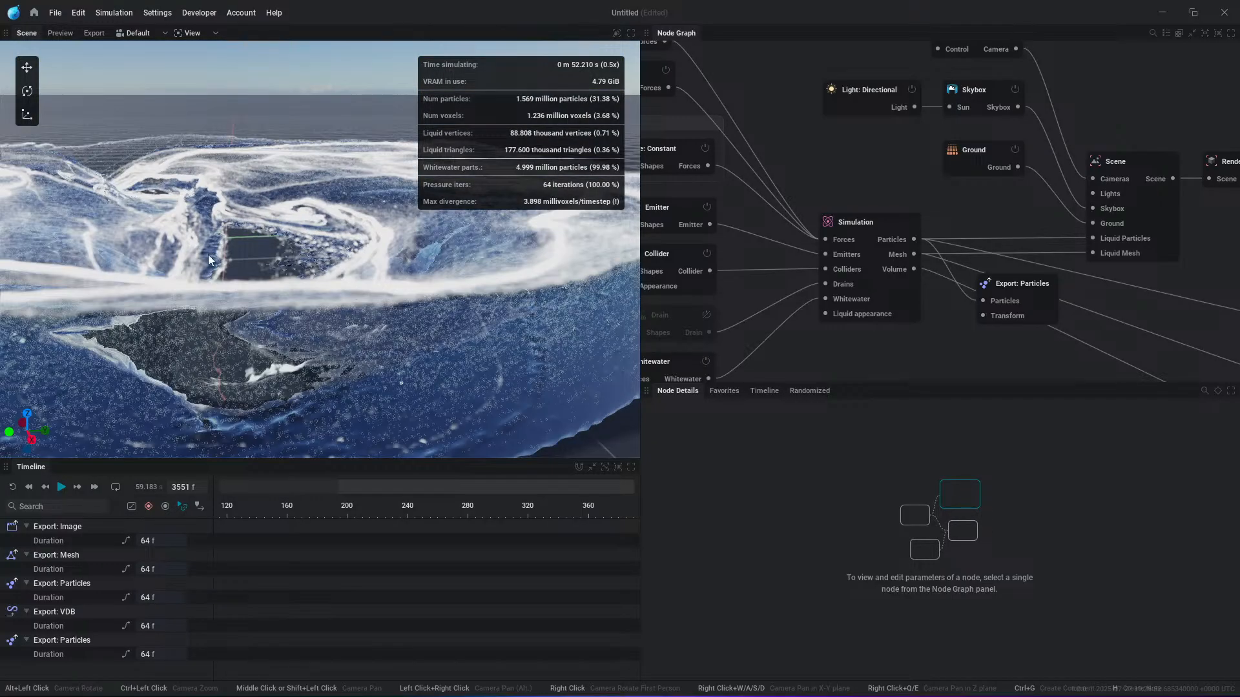
pyautogui.keyDown('alt'); pyautogui.moveTo(208, 254); pyautogui.dragTo(311, 212); pyautogui.keyUp('alt')
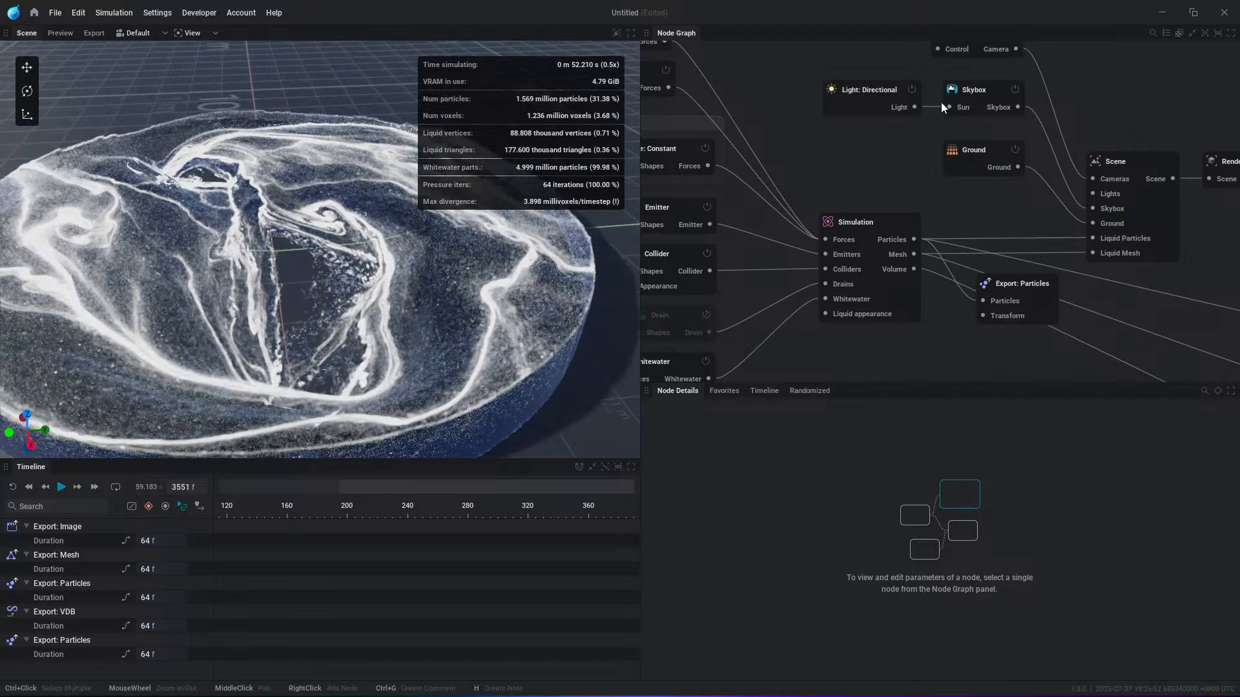
# Step: Set the Force: Line node's falloff to None and its twist strength to 0.1
pyautogui.press('f')
pyautogui.click(791, 138)
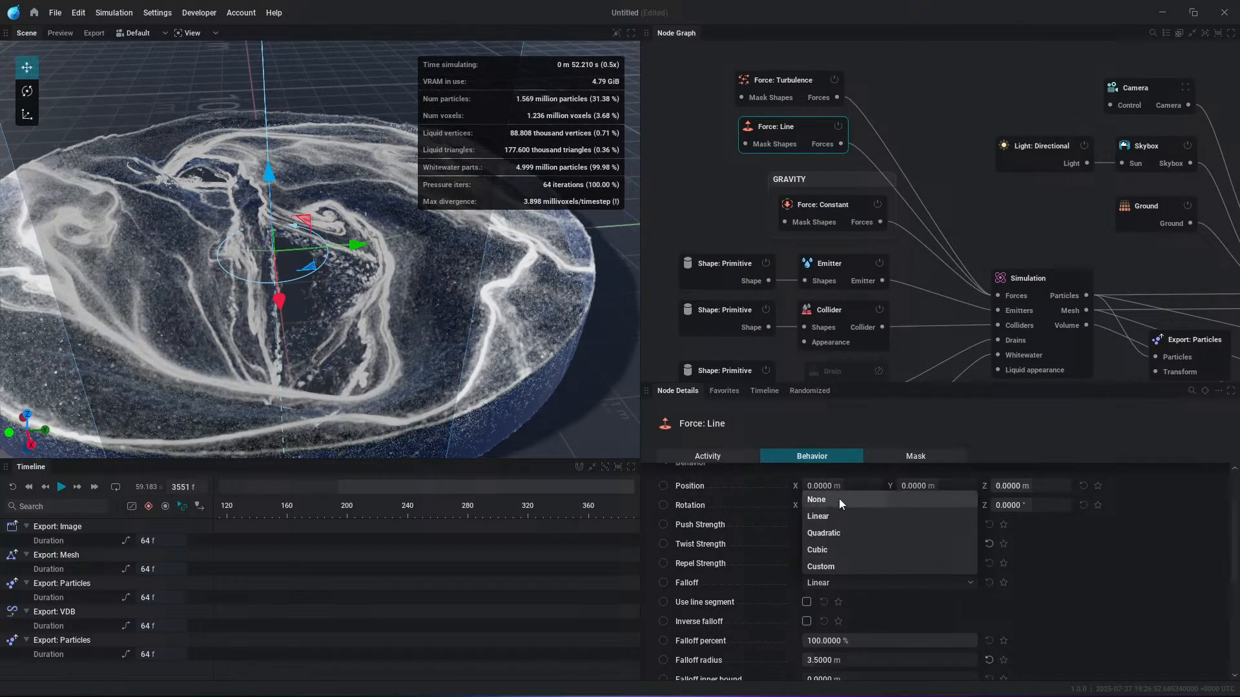
pyautogui.click(839, 498)
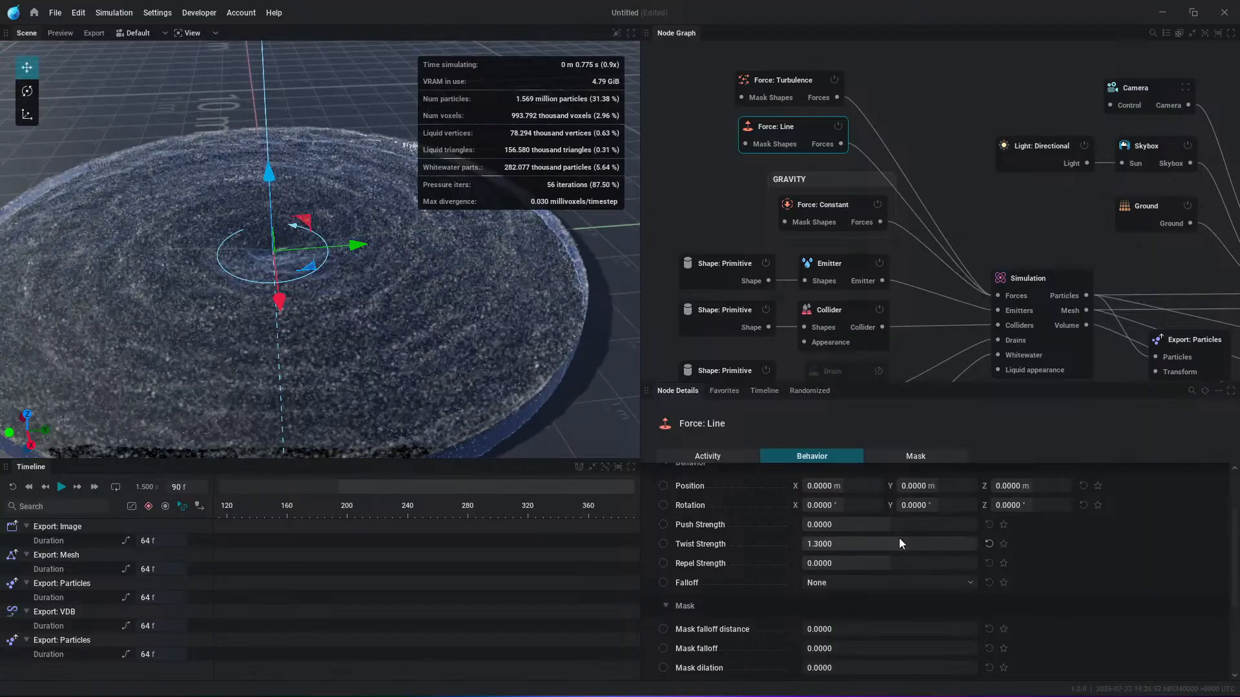
pyautogui.doubleClick(899, 537)
pyautogui.write('0.1')
pyautogui.press('Return')
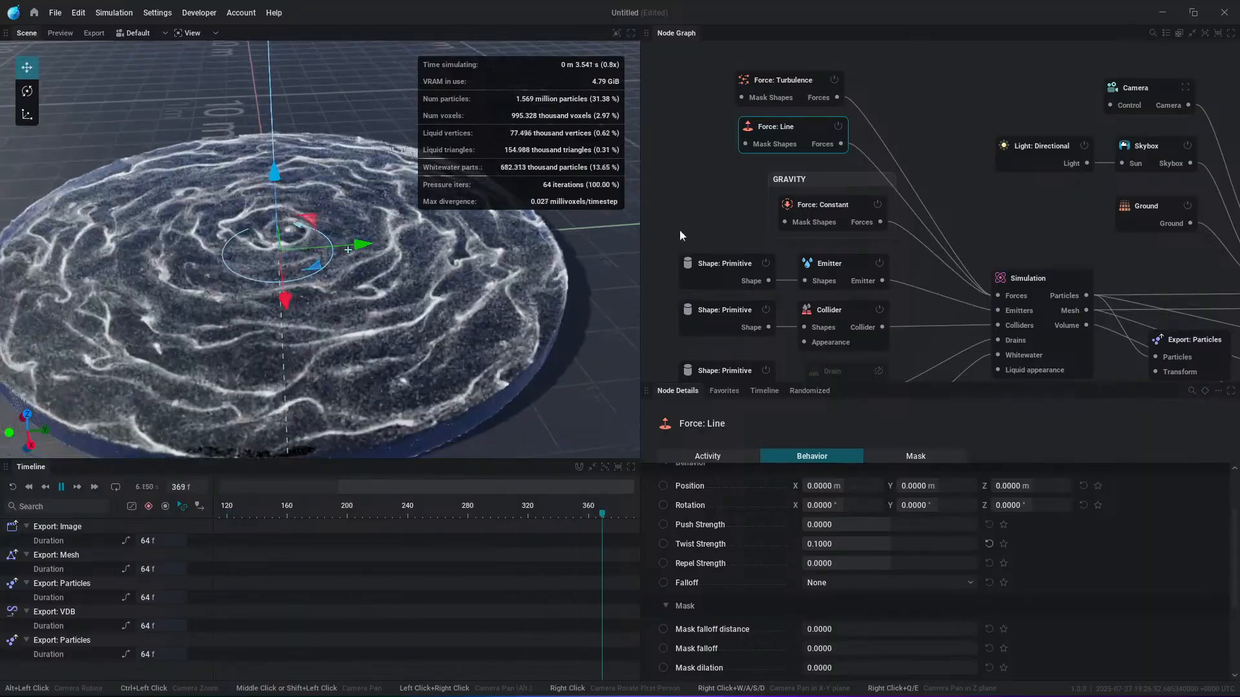
pyautogui.click(955, 116)
# Step: Open the Whirlpool 1 preset without saving the current project
pyautogui.click(33, 14)
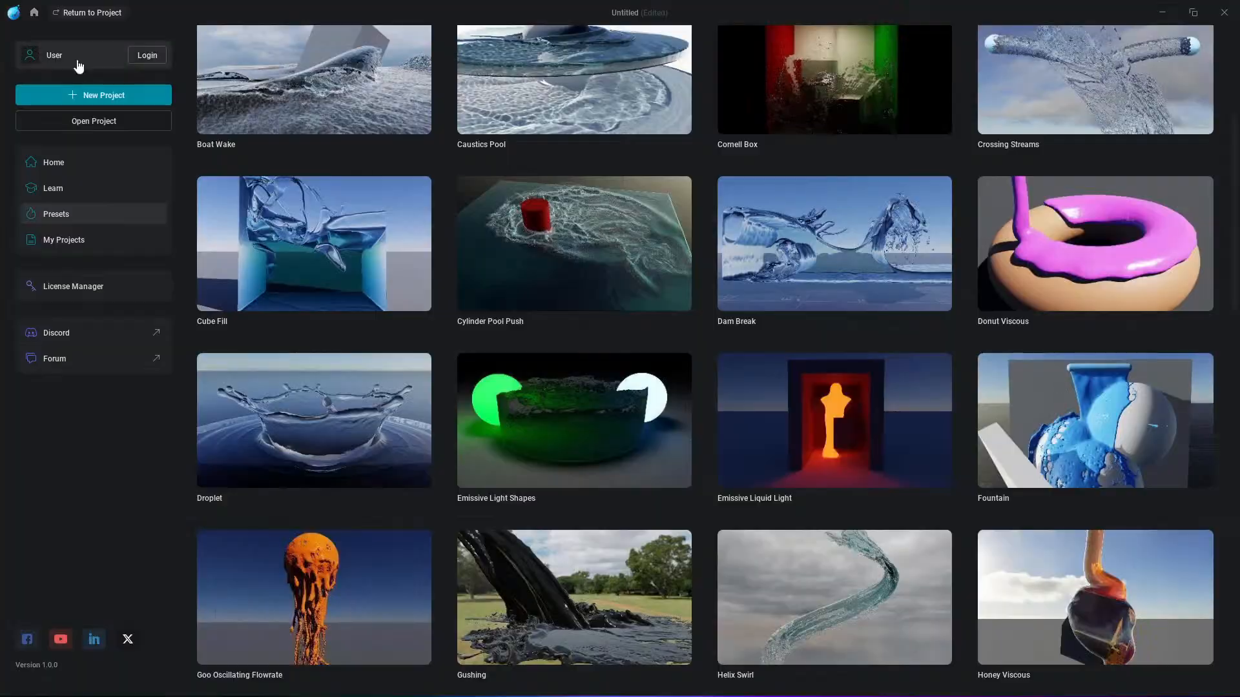
pyautogui.scroll(-10, 766, 429)
pyautogui.scroll(-8, 638, 503)
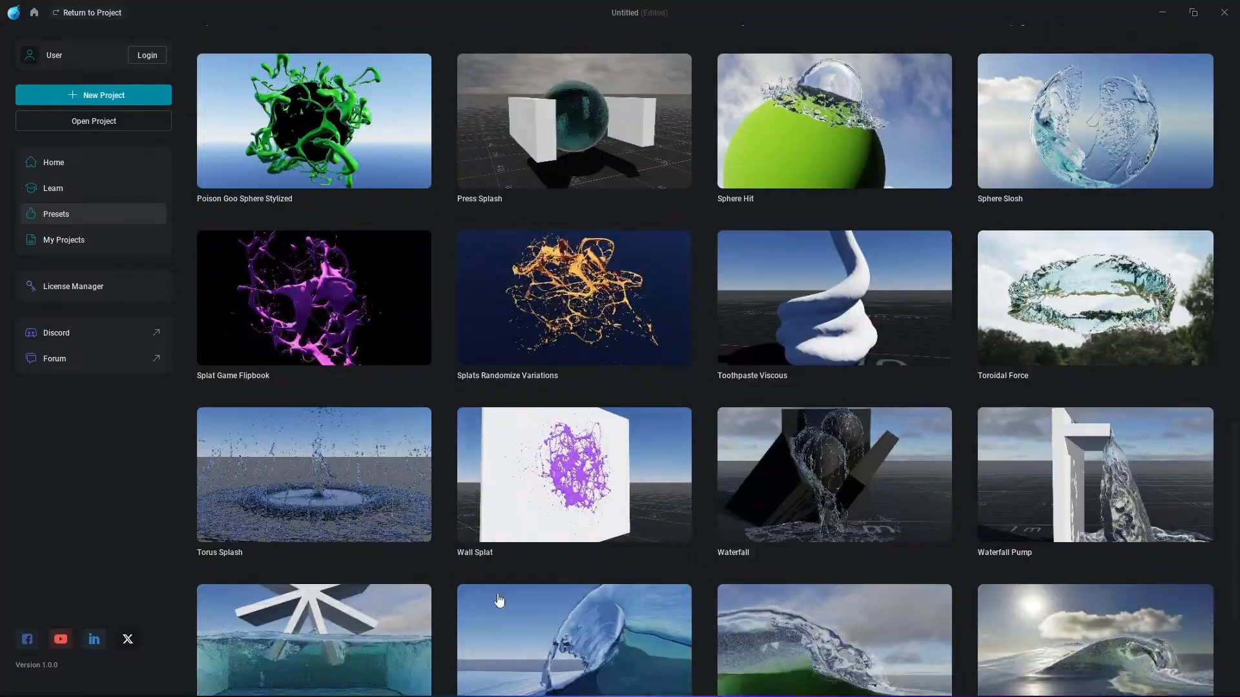
pyautogui.click(352, 600)
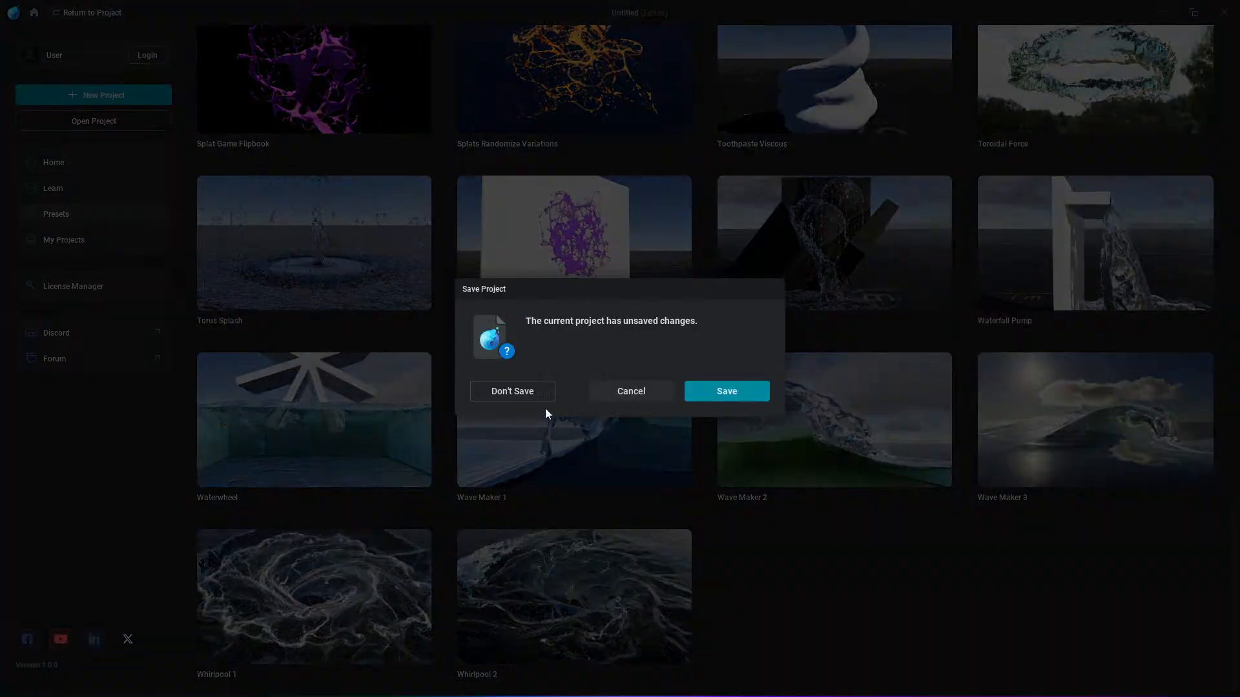
pyautogui.click(544, 391)
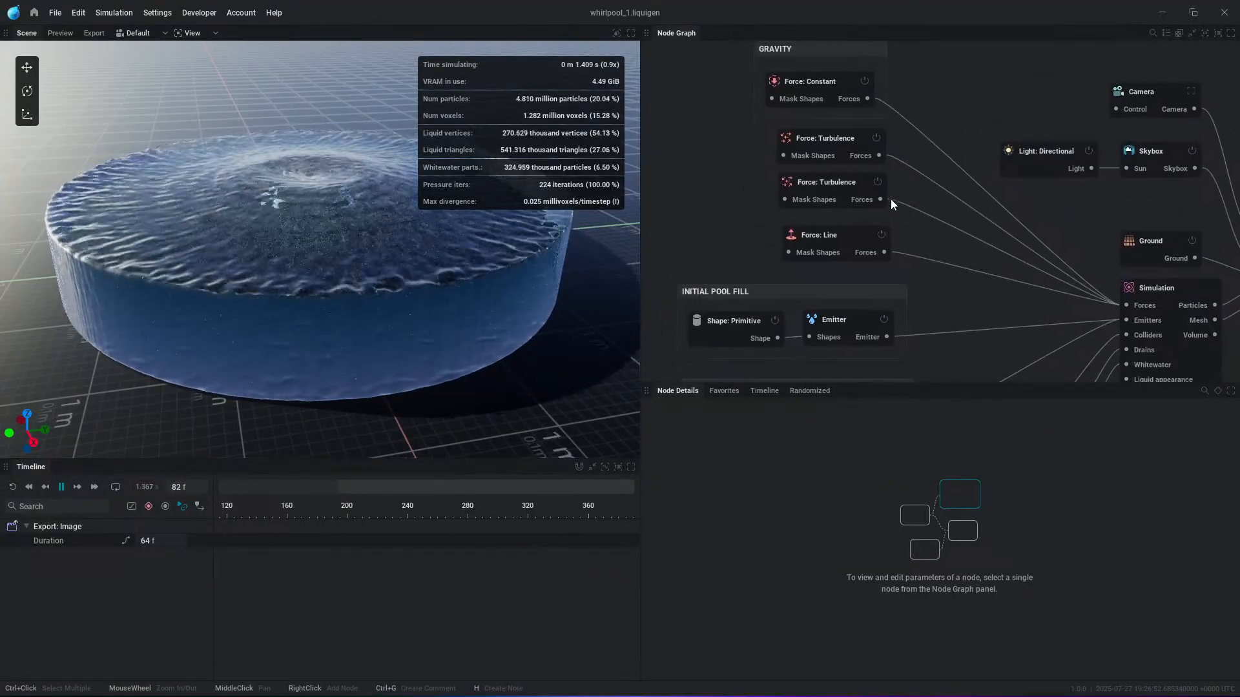
# Step: Examine the Whirlpool 1 preset's Force: Line behavior values and its Simulation node settings
pyautogui.click(833, 240)
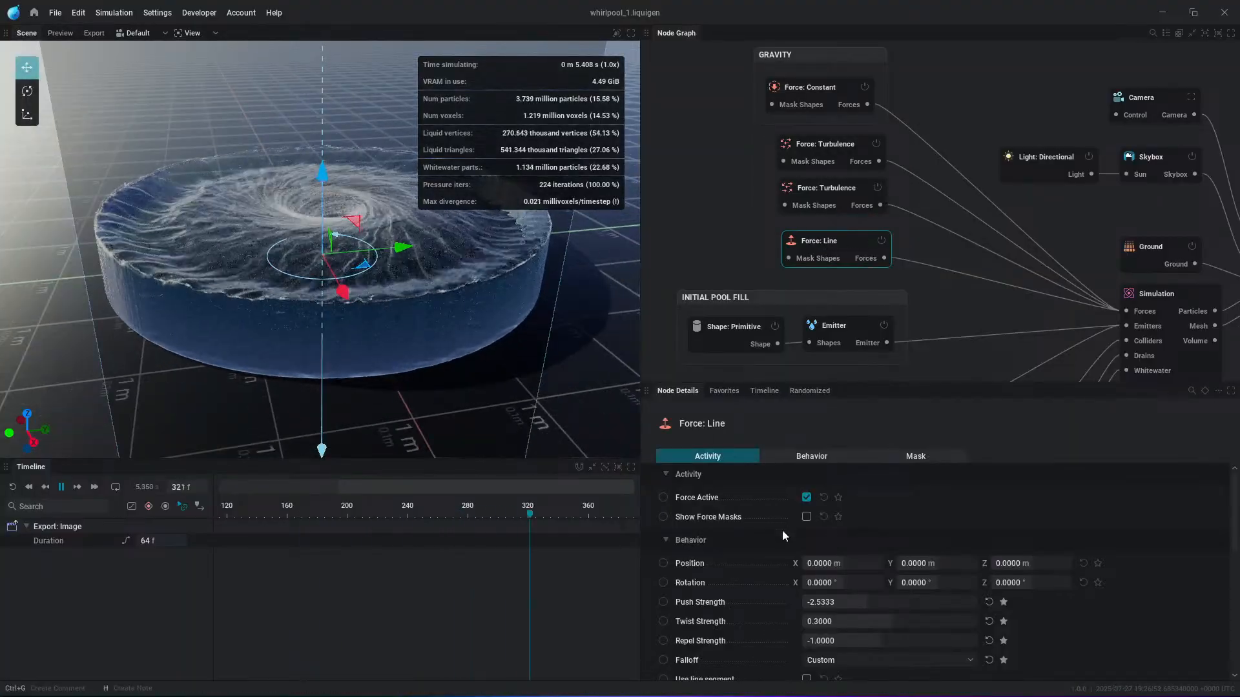
pyautogui.scroll(-1, 813, 529)
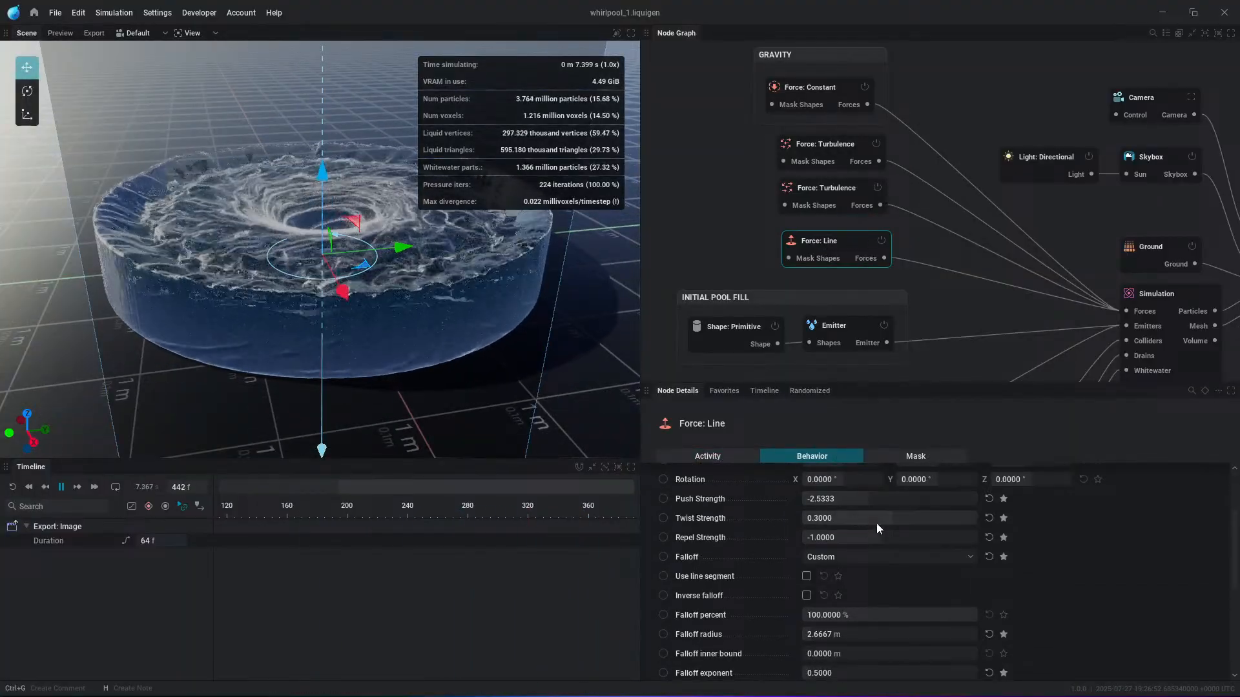
pyautogui.click(1012, 105)
pyautogui.keyDown('alt'); pyautogui.moveTo(413, 277); pyautogui.dragTo(392, 321); pyautogui.keyUp('alt')
pyautogui.click(1117, 311)
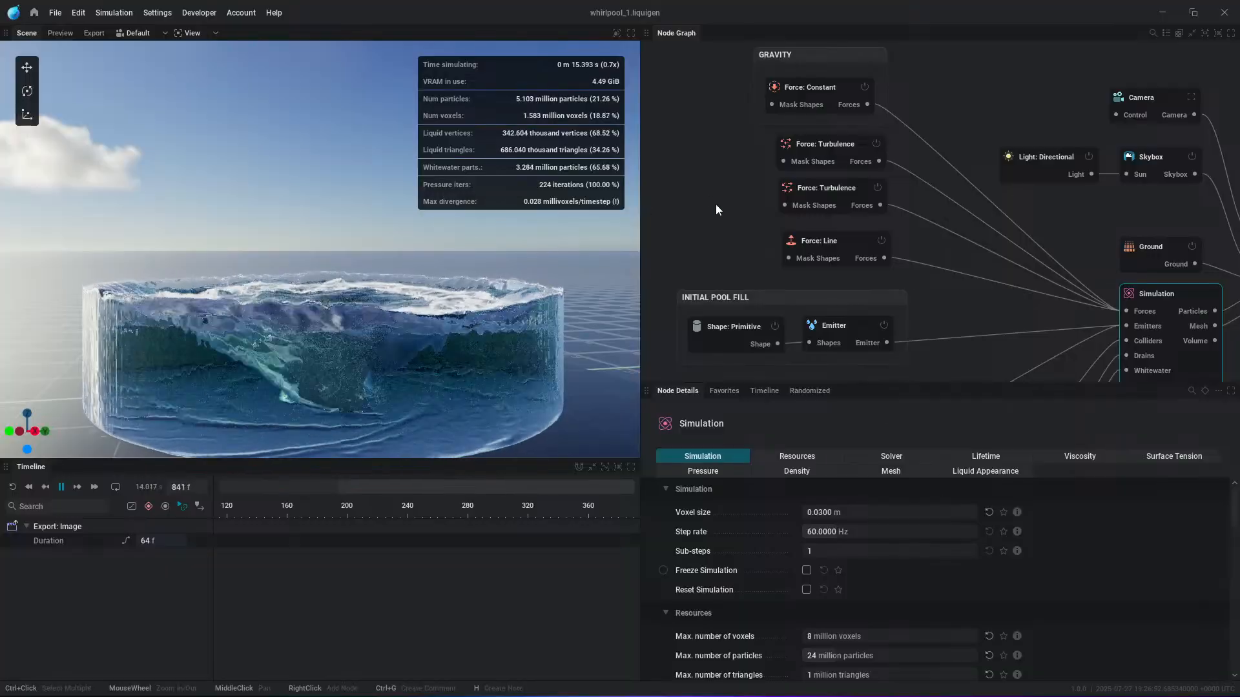
# Step: Inspect the preset's whirlpool through the side of the tank and pause the simulation
pyautogui.click(941, 91)
pyautogui.keyDown('alt'); pyautogui.moveTo(433, 347); pyautogui.dragTo(434, 347); pyautogui.keyUp('alt')
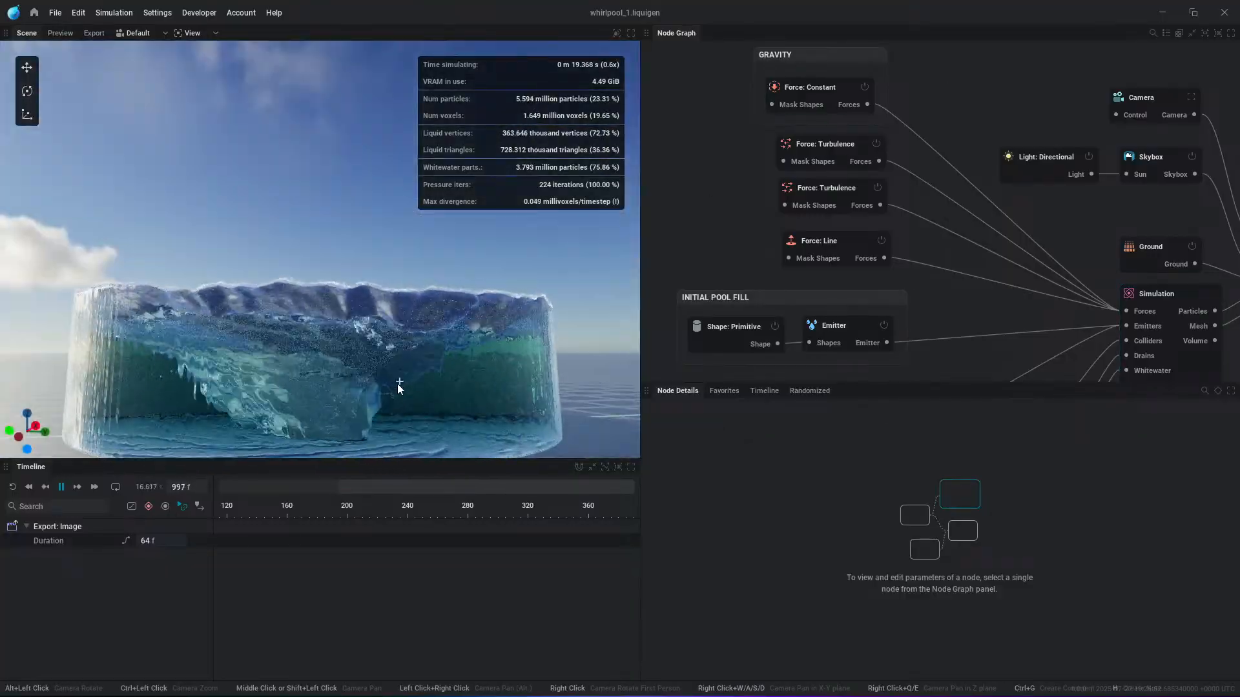
pyautogui.keyDown('alt'); pyautogui.moveTo(397, 384); pyautogui.dragTo(385, 324); pyautogui.keyUp('alt')
pyautogui.scroll(3, 349, 331)
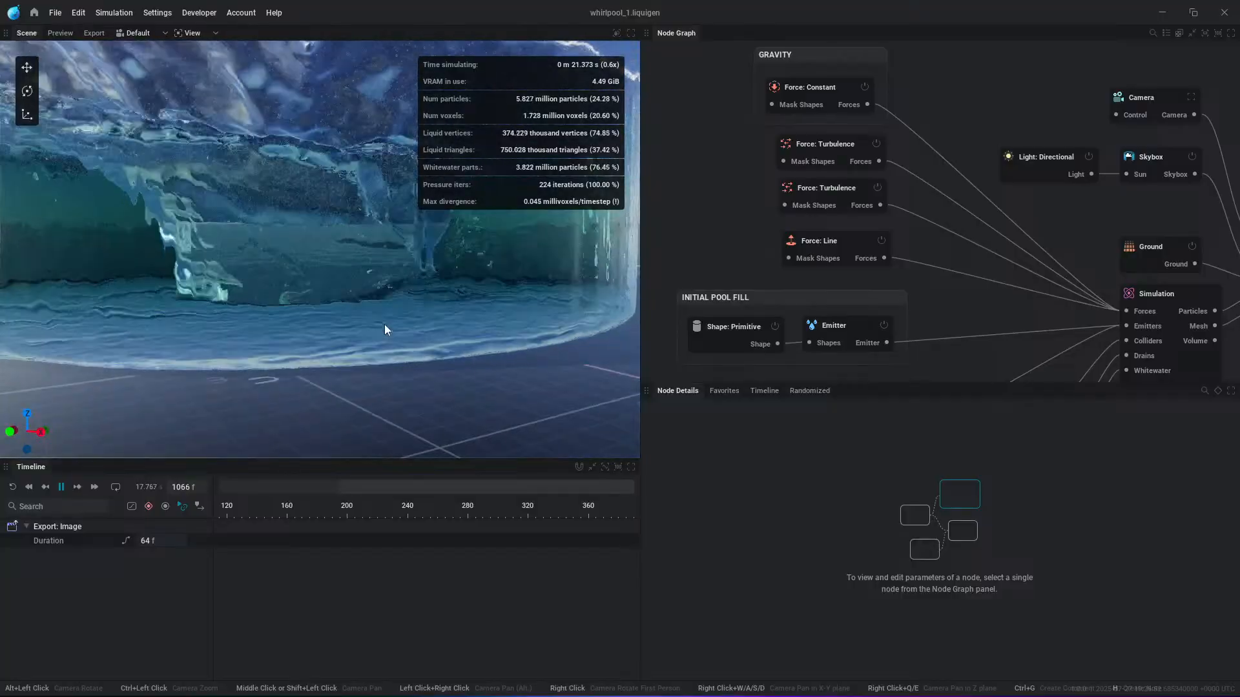
pyautogui.press('space')
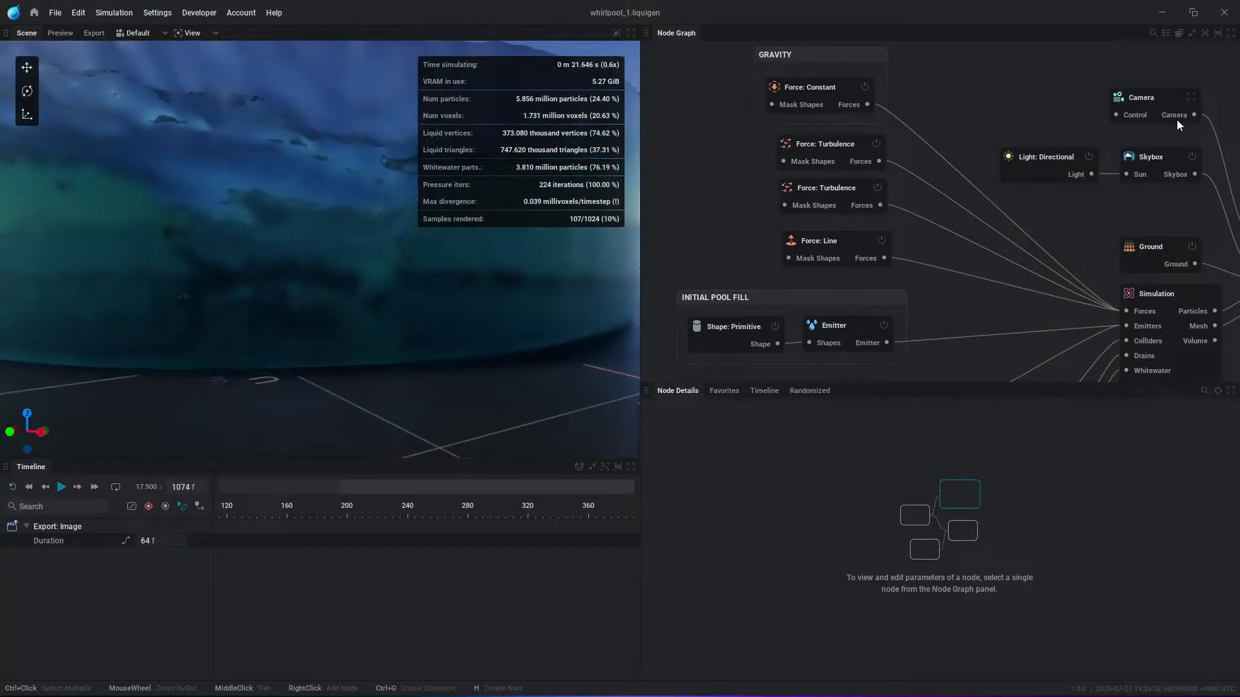
# Step: Turn off the denoiser in the Render node
pyautogui.moveTo(1095, 119); pyautogui.dragTo(733, 141, button='middle')
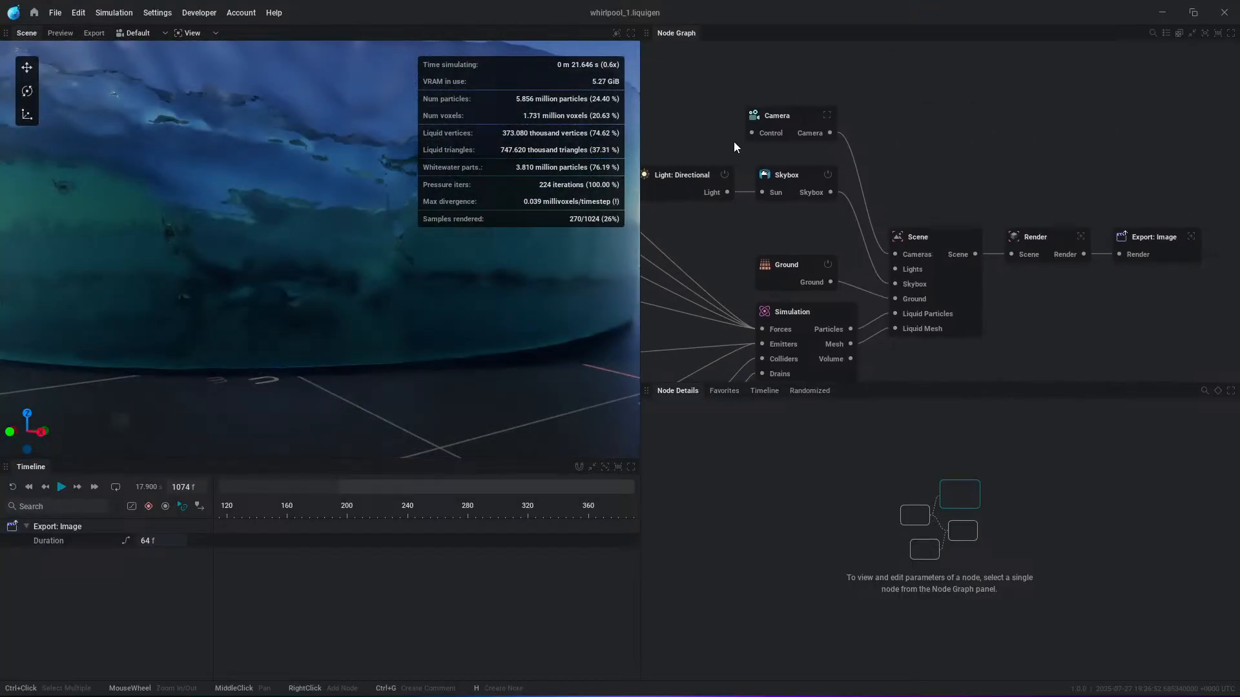
pyautogui.click(1038, 236)
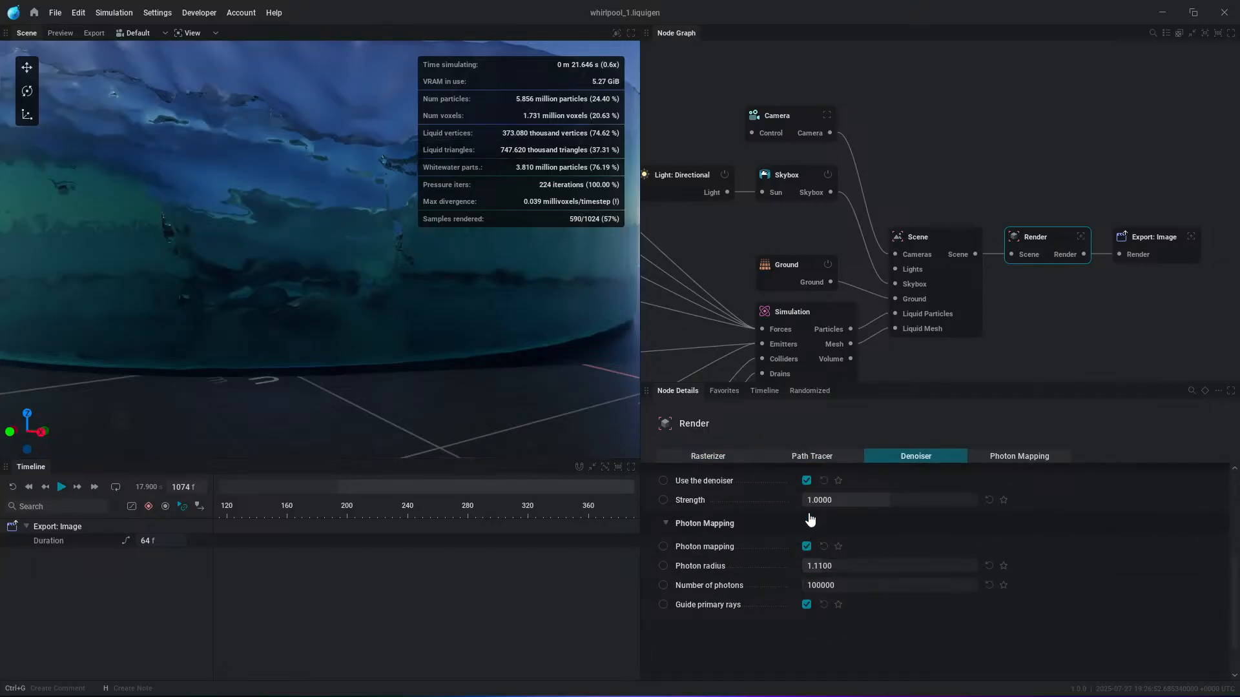
pyautogui.moveTo(281, 259); pyautogui.dragTo(347, 284, button='middle')
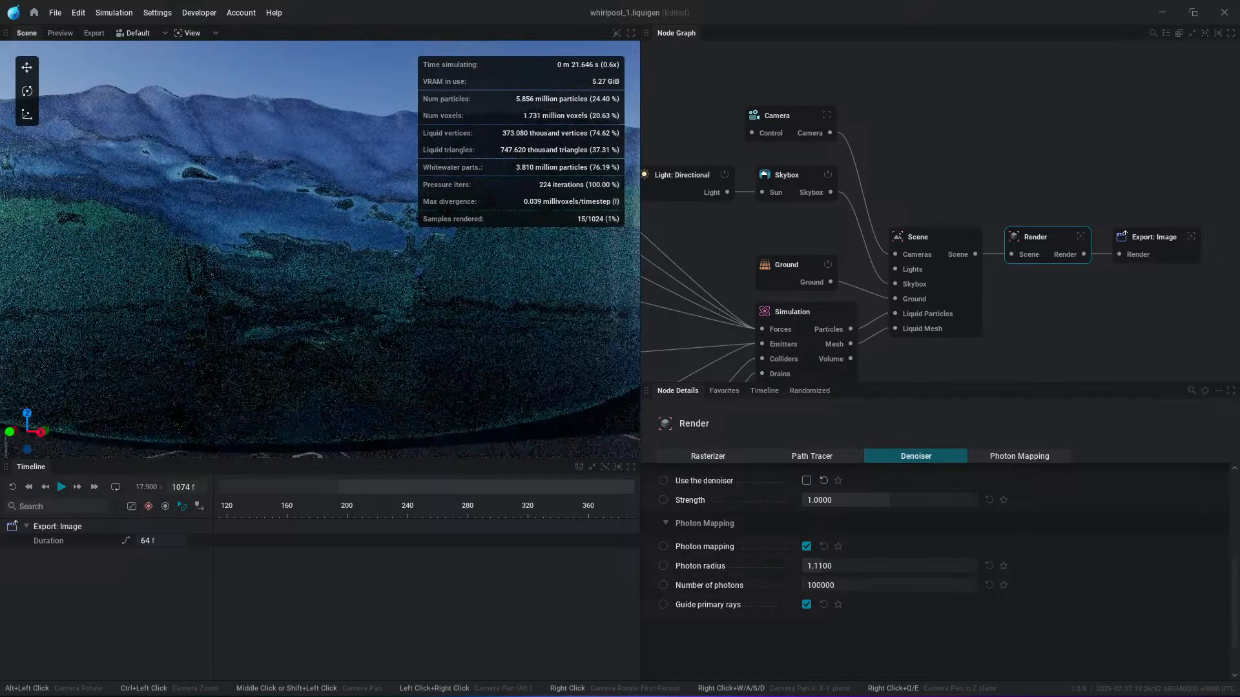
# Step: Run the simulation a little further, pause it, and examine the path-traced whirlpool from several side angles
pyautogui.press('space')
pyautogui.keyDown('alt'); pyautogui.moveTo(419, 353); pyautogui.dragTo(342, 336); pyautogui.keyUp('alt')
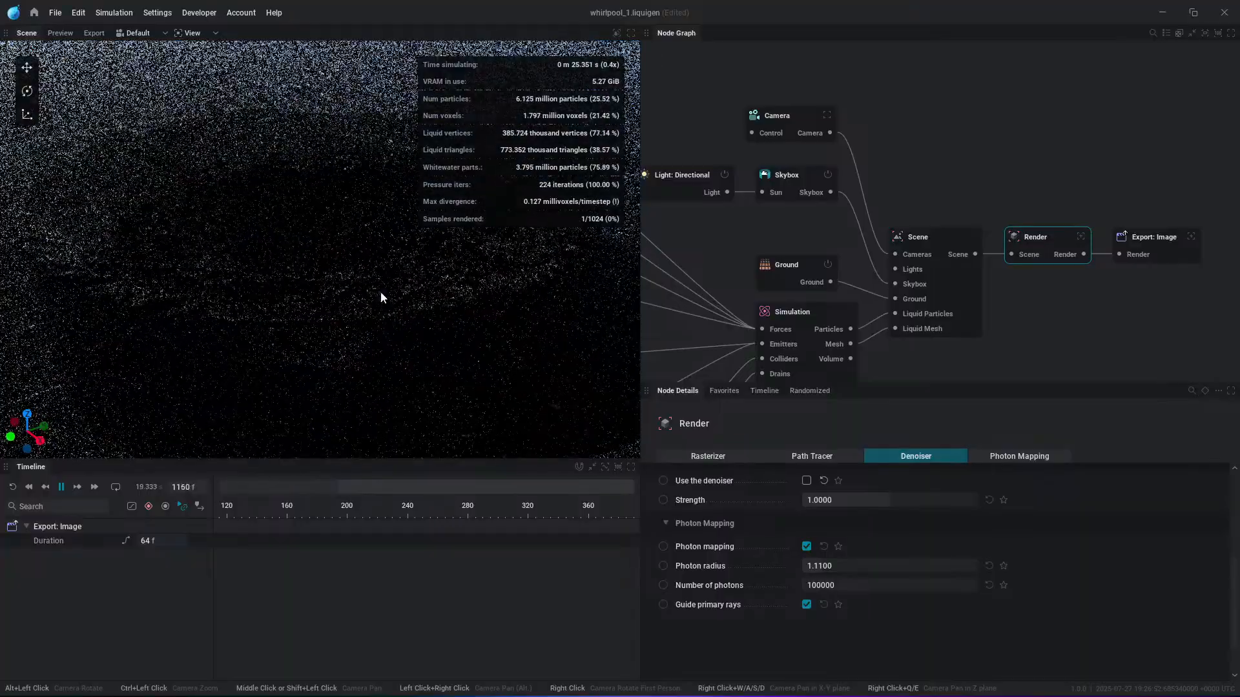
pyautogui.press('space')
pyautogui.keyDown('alt'); pyautogui.moveTo(420, 339); pyautogui.dragTo(513, 373); pyautogui.keyUp('alt')
pyautogui.moveTo(513, 373); pyautogui.dragTo(446, 279, button='middle')
pyautogui.keyDown('alt'); pyautogui.moveTo(517, 377); pyautogui.dragTo(475, 326); pyautogui.keyUp('alt')
pyautogui.moveTo(516, 392); pyautogui.dragTo(400, 348, button='middle')
pyautogui.keyDown('alt'); pyautogui.moveTo(342, 309); pyautogui.dragTo(362, 326); pyautogui.keyUp('alt')
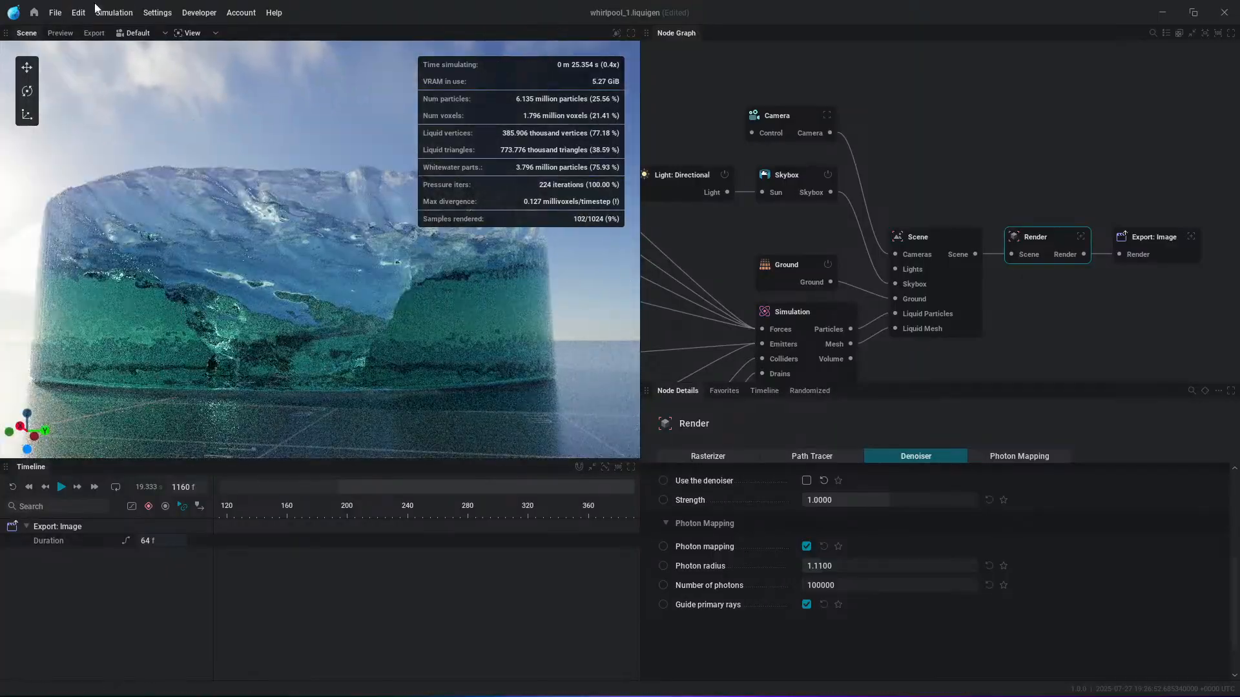
pyautogui.keyDown('alt'); pyautogui.moveTo(268, 260); pyautogui.dragTo(241, 279); pyautogui.keyUp('alt')
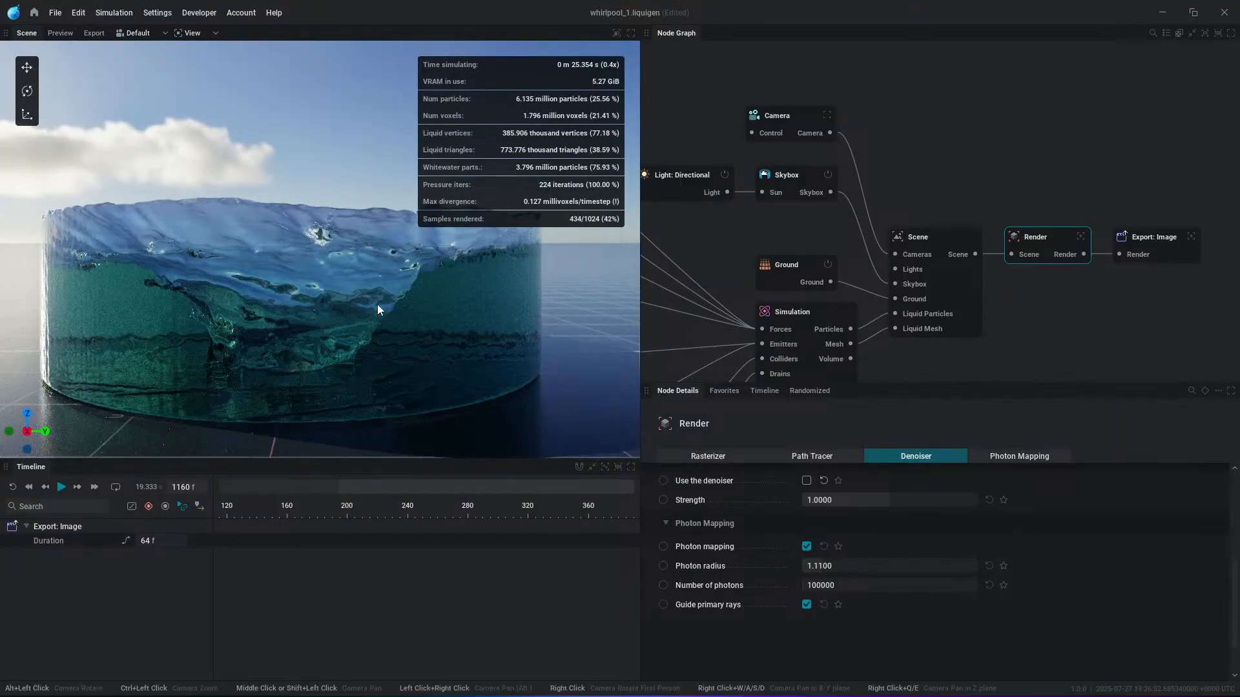
pyautogui.keyDown('alt'); pyautogui.moveTo(378, 306); pyautogui.dragTo(295, 306); pyautogui.keyUp('alt')
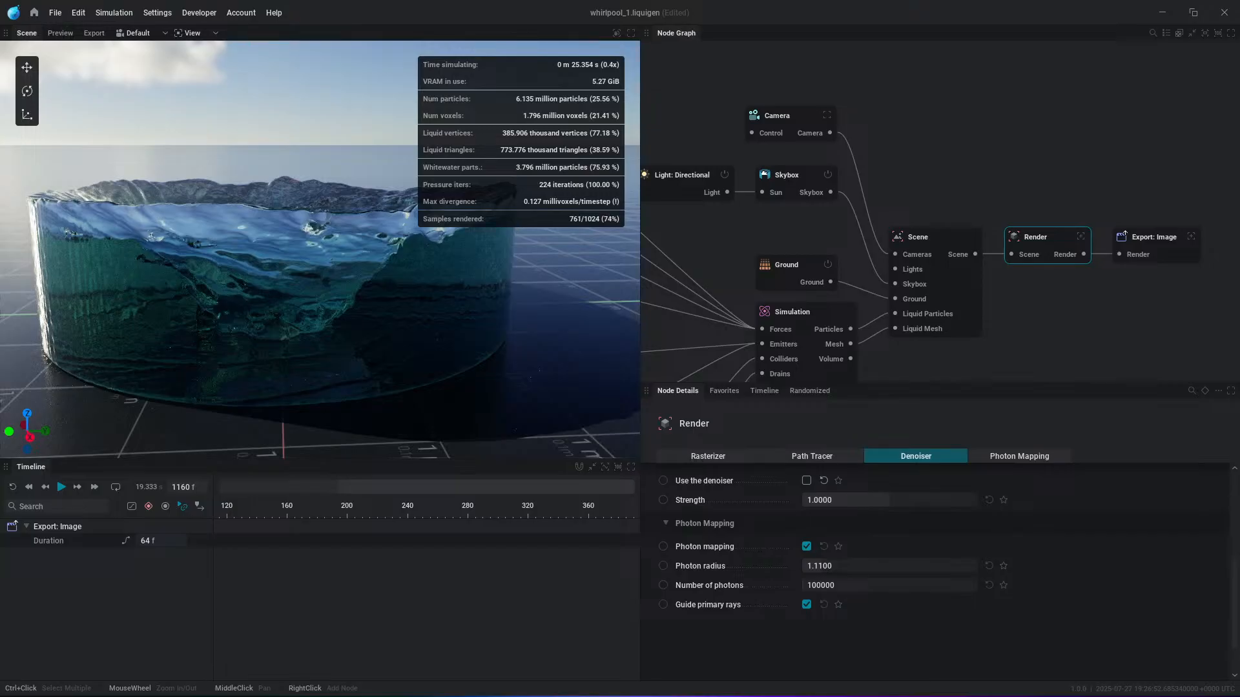
# Step: Create a new project without saving the changes to whirlpool_1
pyautogui.click(32, 10)
pyautogui.click(75, 97)
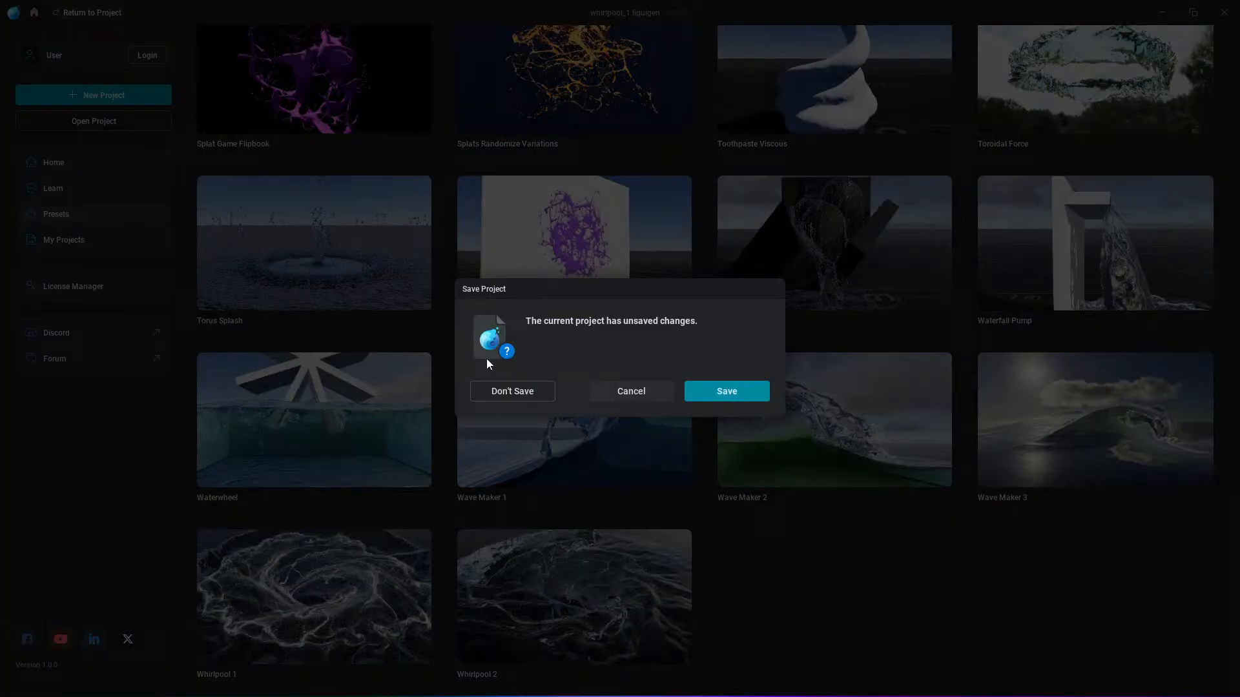
pyautogui.click(506, 392)
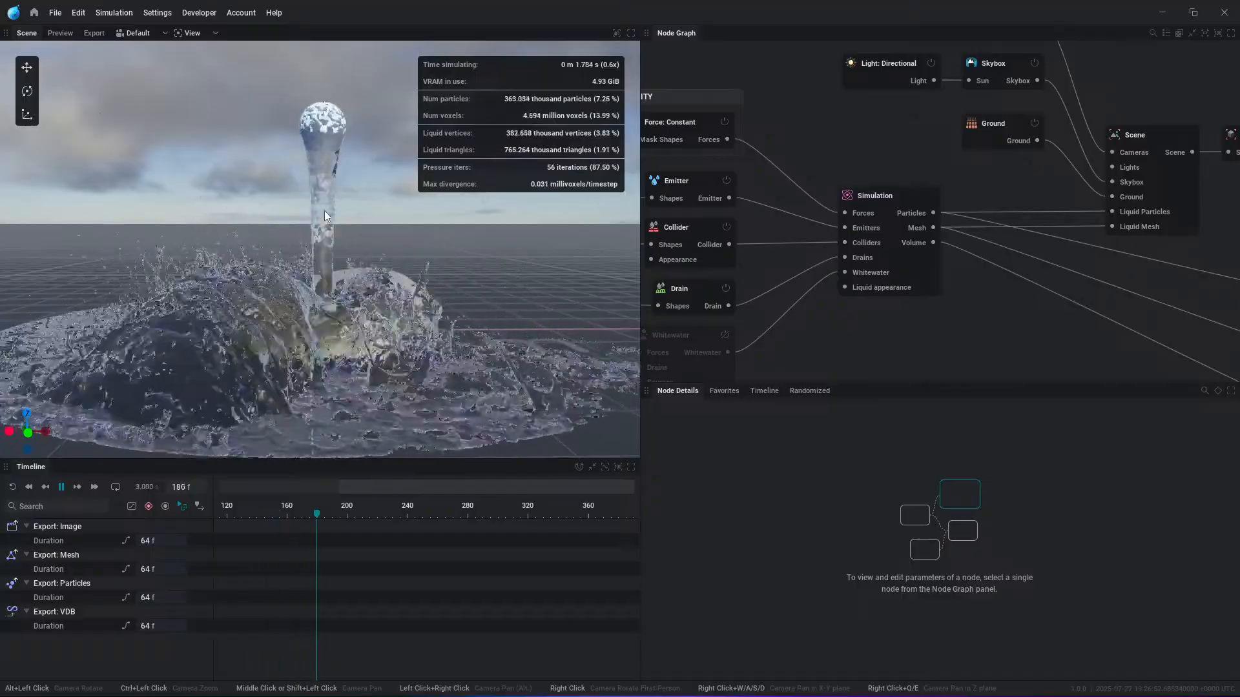
# Step: Return to the home page and open the ready-made scene with a liquid jet pouring into a round collider
pyautogui.click(34, 12)
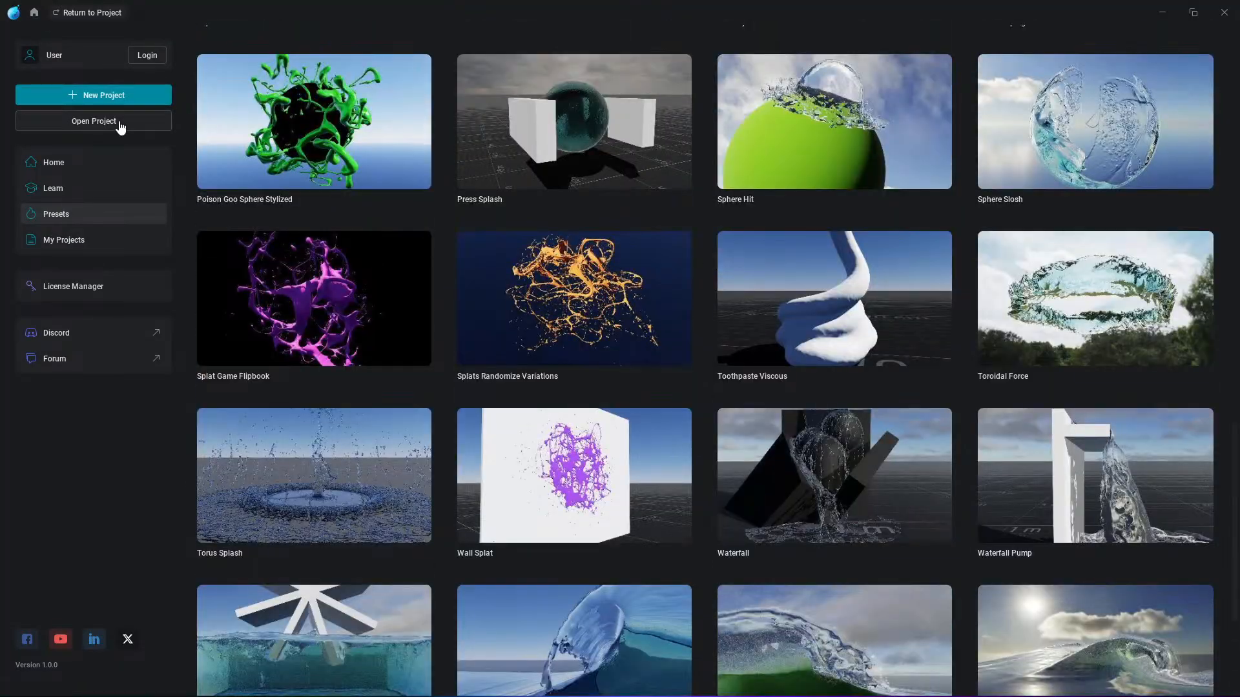
pyautogui.click(73, 166)
pyautogui.click(822, 355)
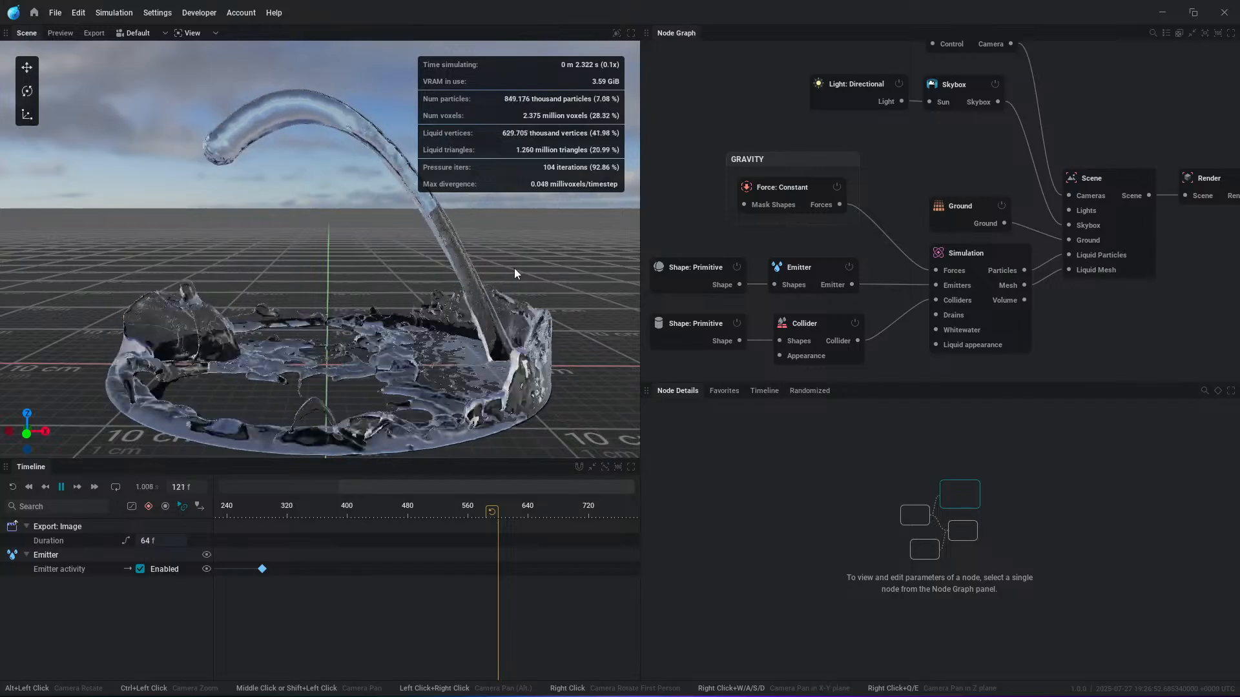
# Step: Set the Emitter's dynamic viscosity coefficient to 2566.6667 mPa·s and read the descriptions and warnings of its behavior parameters
pyautogui.click(813, 262)
pyautogui.moveTo(831, 642); pyautogui.dragTo(874, 640)
pyautogui.scroll(-3, 870, 590)
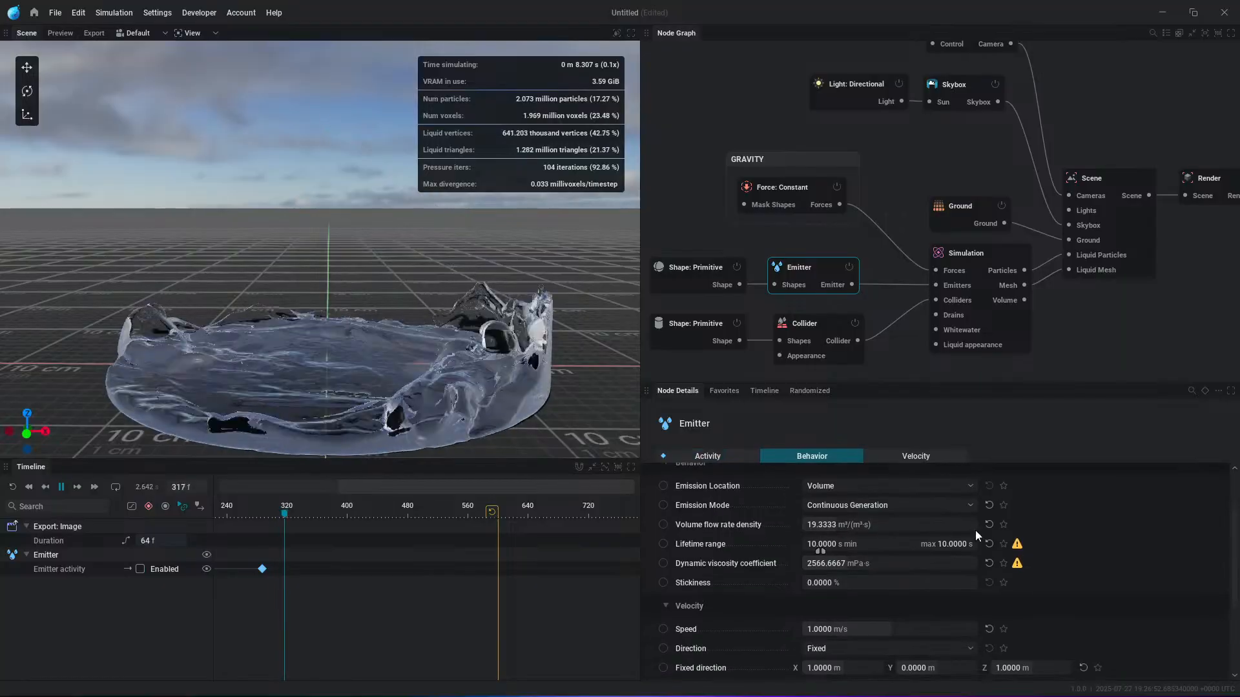
pyautogui.moveTo(1019, 546)
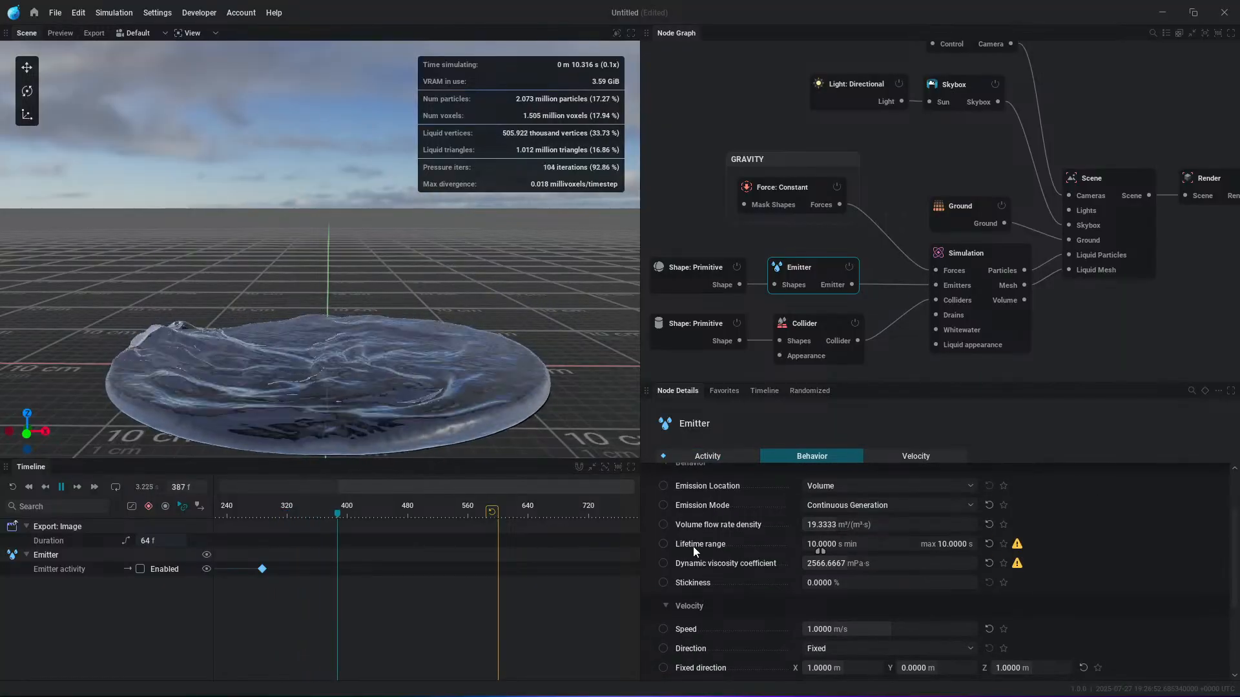
pyautogui.moveTo(706, 550)
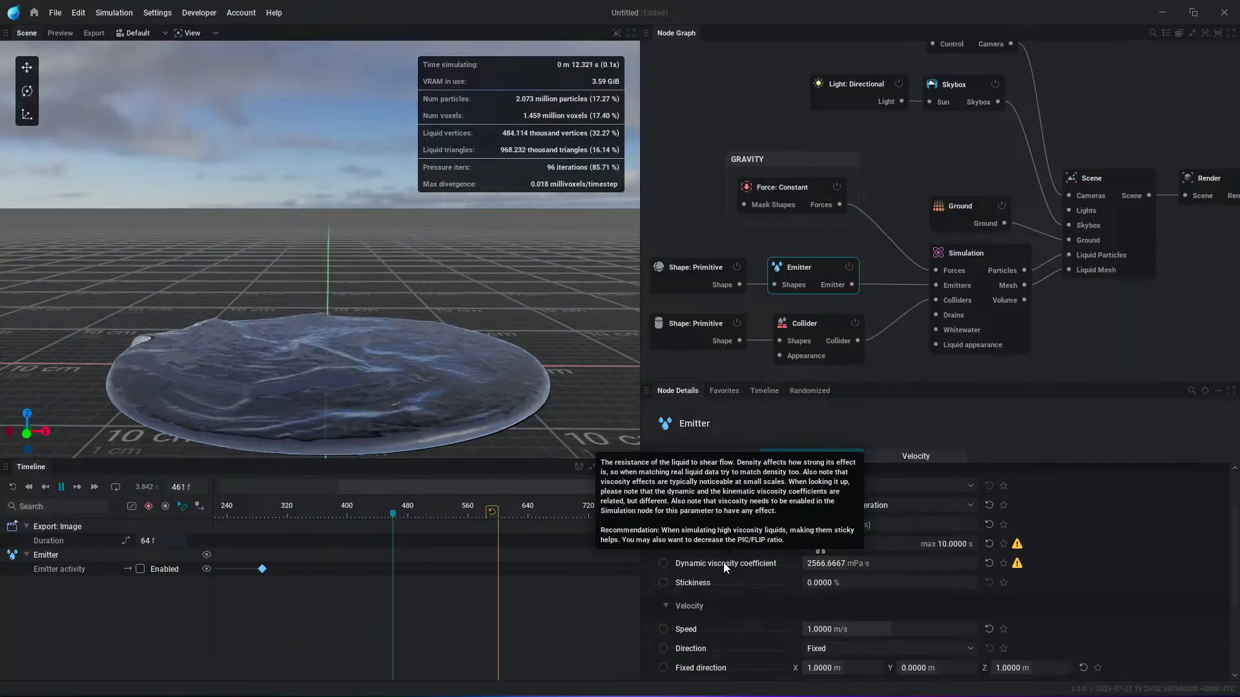
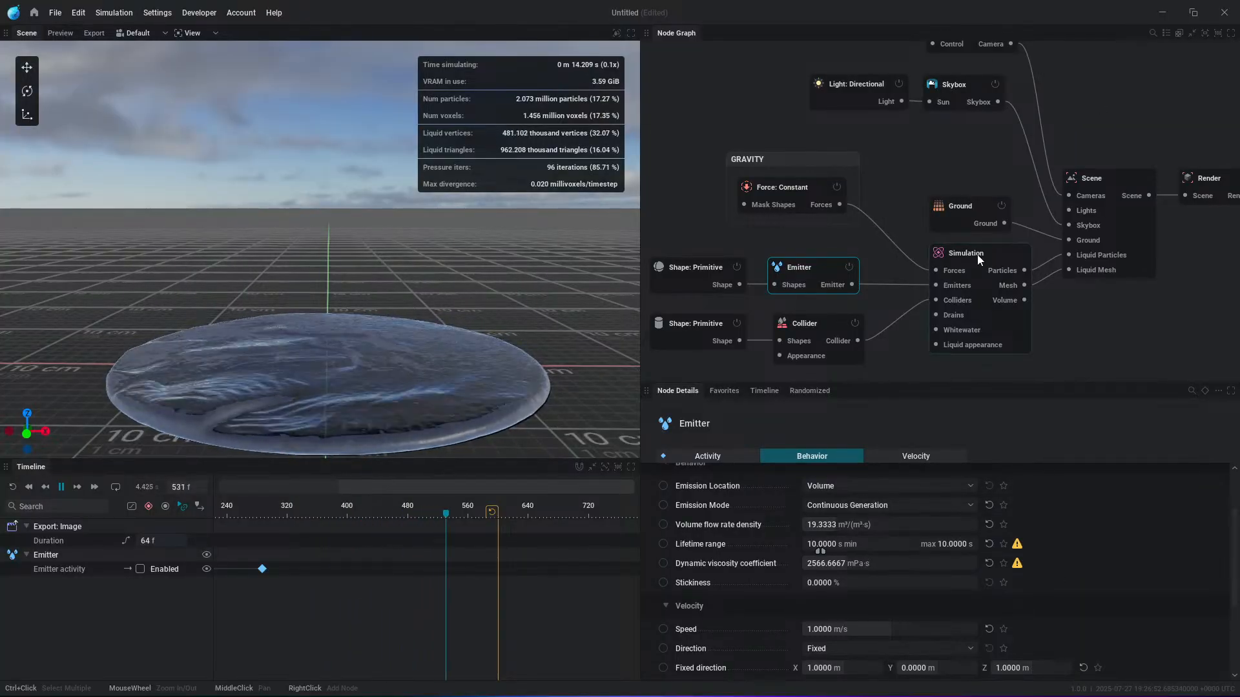
# Step: Follow the Emitter's viscosity warning to the Simulation node and enable Simulate viscosity
pyautogui.click(981, 294)
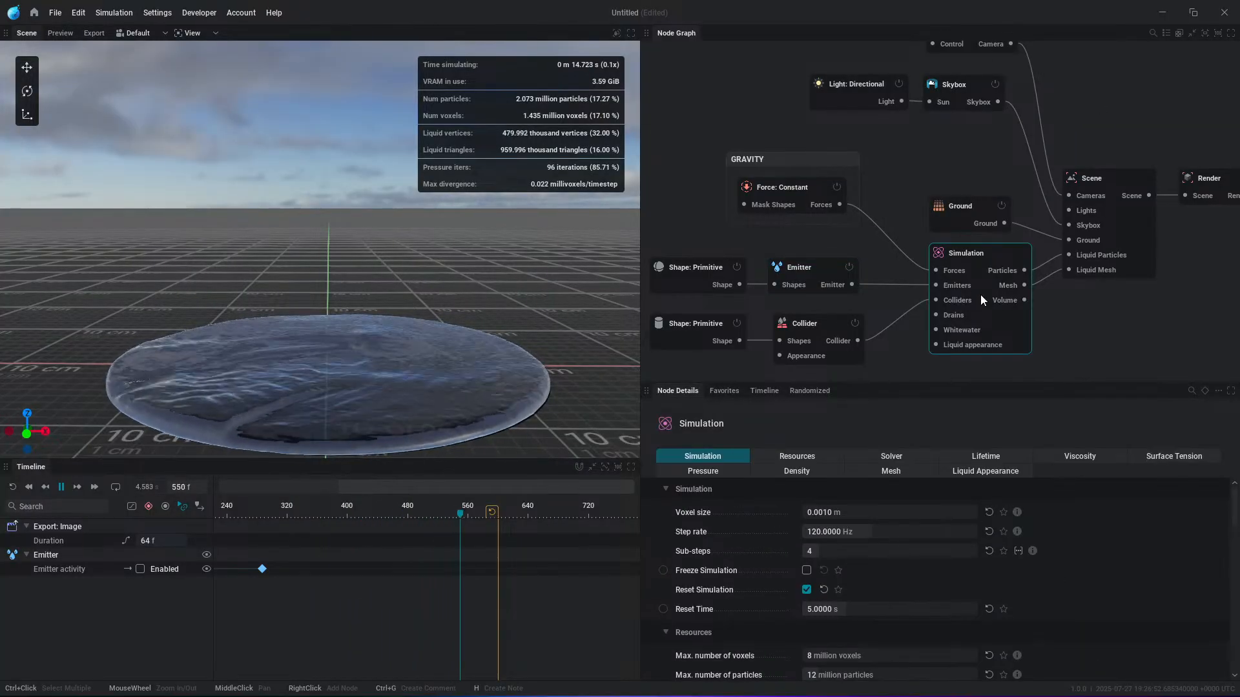
pyautogui.click(805, 261)
pyautogui.click(1019, 567)
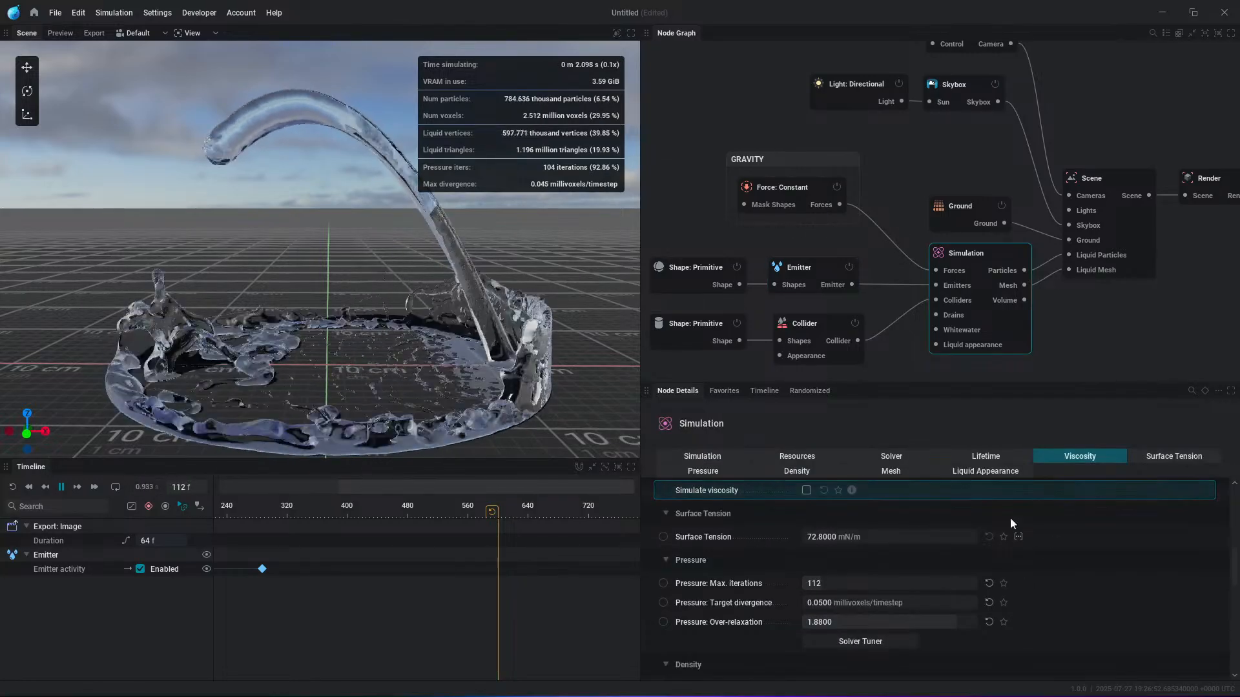
pyautogui.click(816, 261)
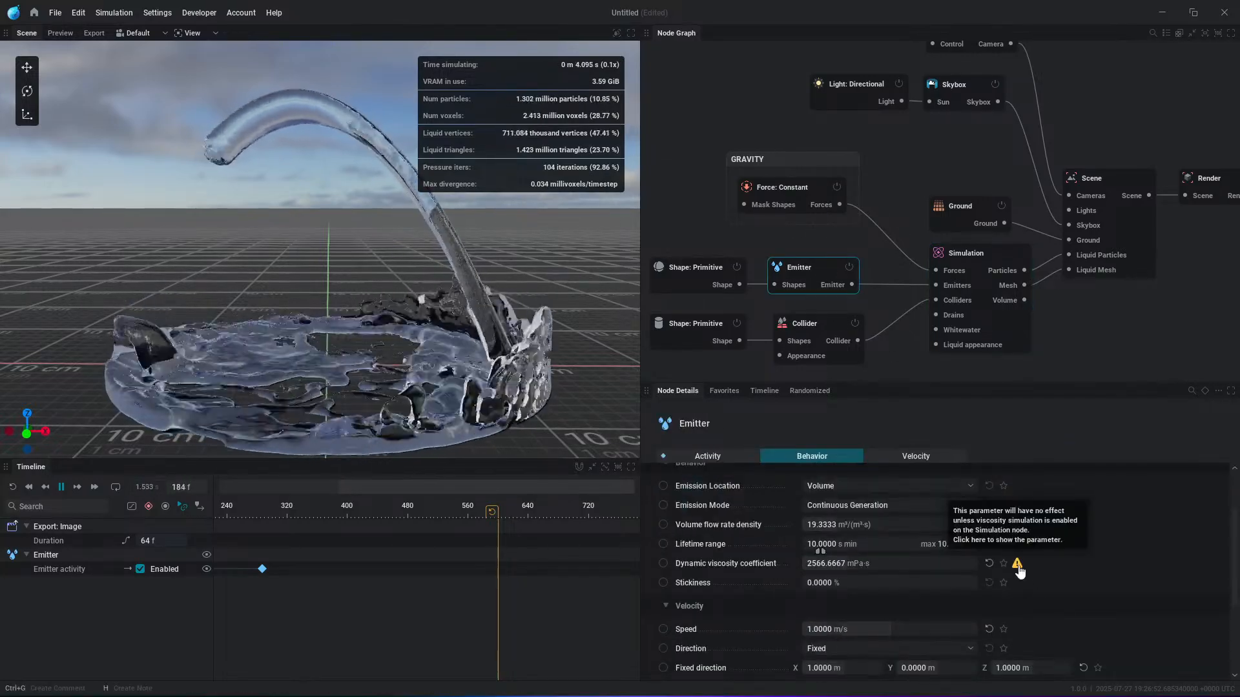
pyautogui.click(1017, 563)
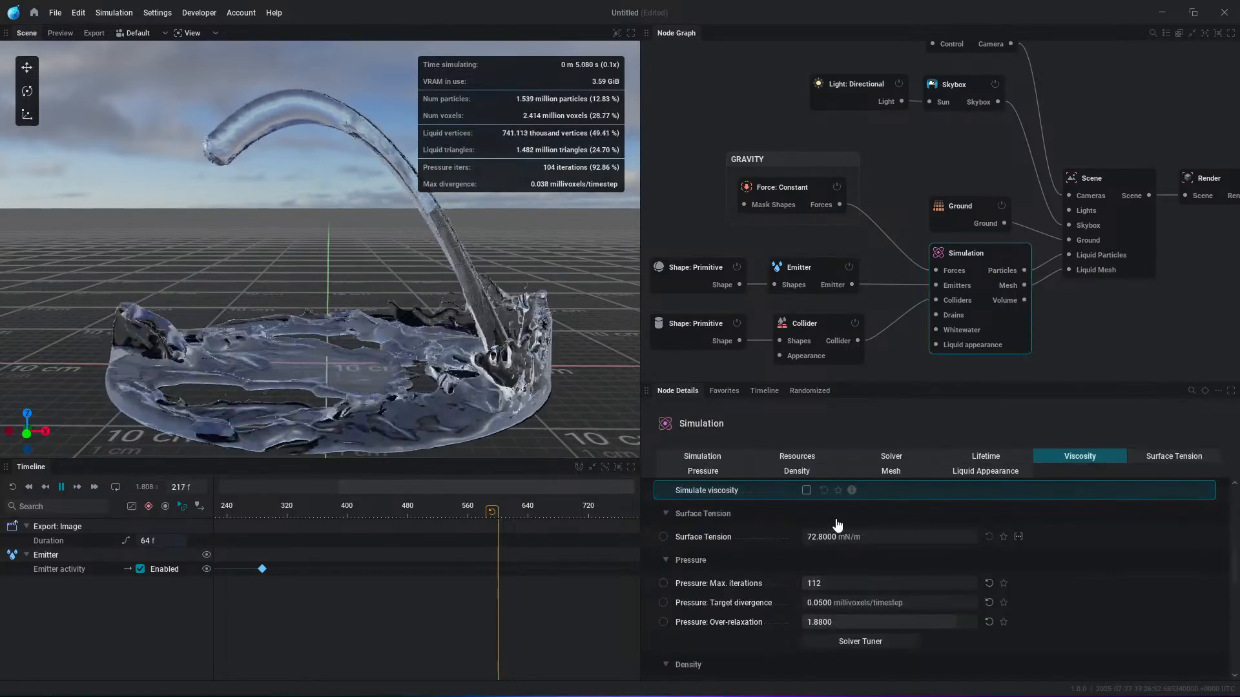
pyautogui.click(807, 491)
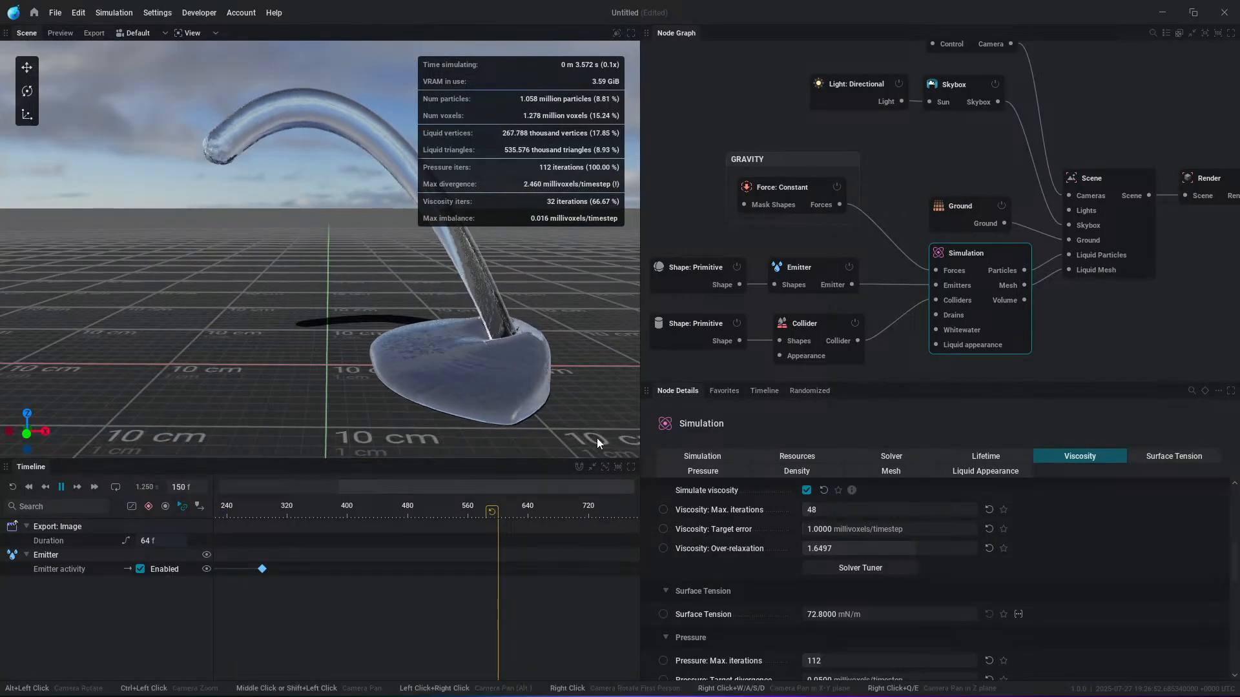
# Step: Set the Emitter's velocity speed to 0 m/s so the liquid falls straight down
pyautogui.keyDown('alt'); pyautogui.moveTo(408, 327); pyautogui.dragTo(407, 327); pyautogui.keyUp('alt')
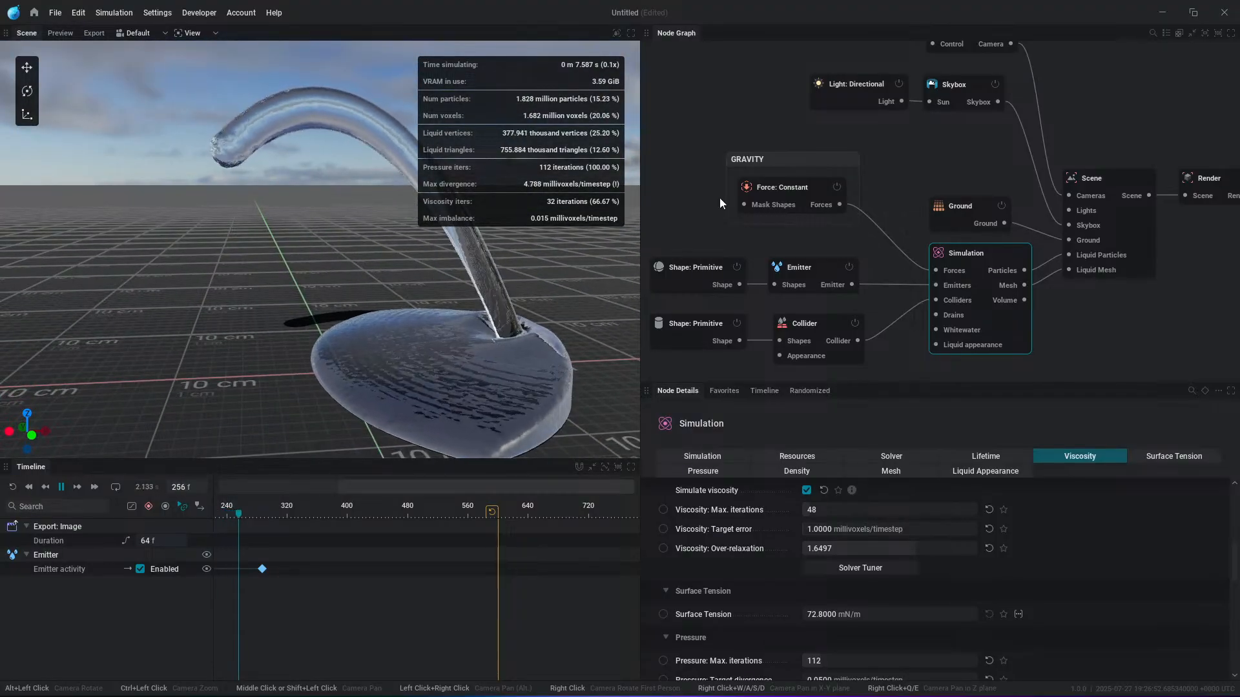
pyautogui.moveTo(414, 267); pyautogui.dragTo(377, 267, button='middle')
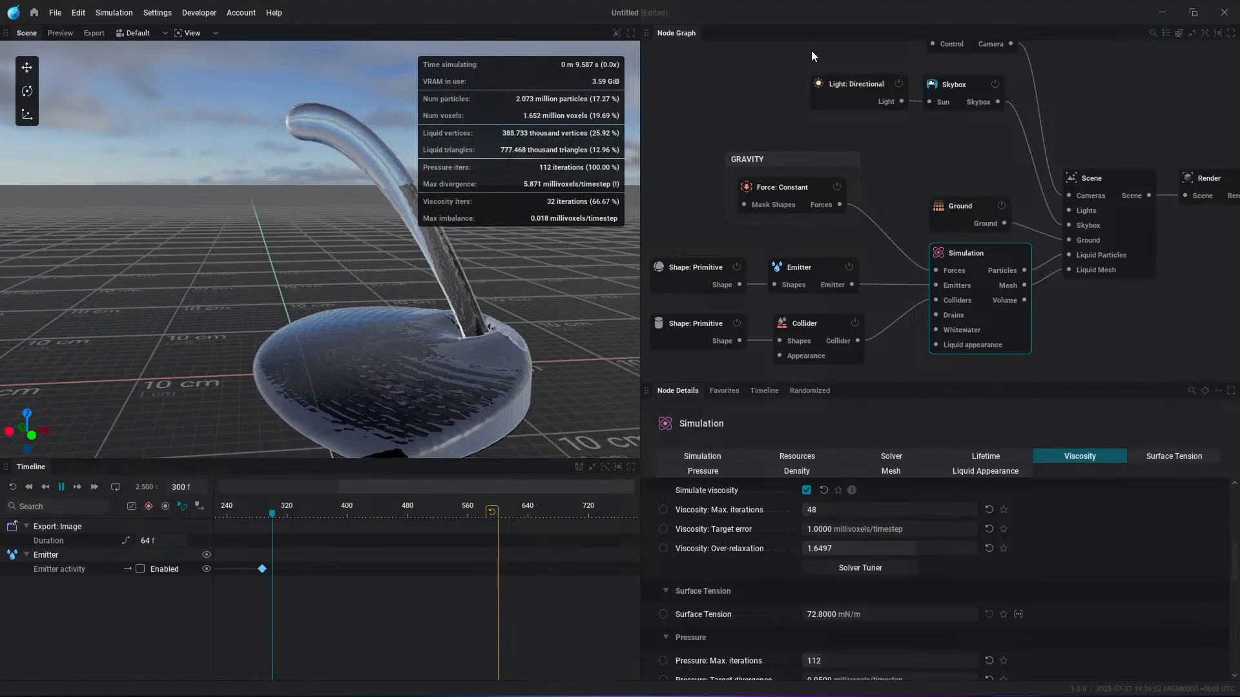
pyautogui.click(824, 265)
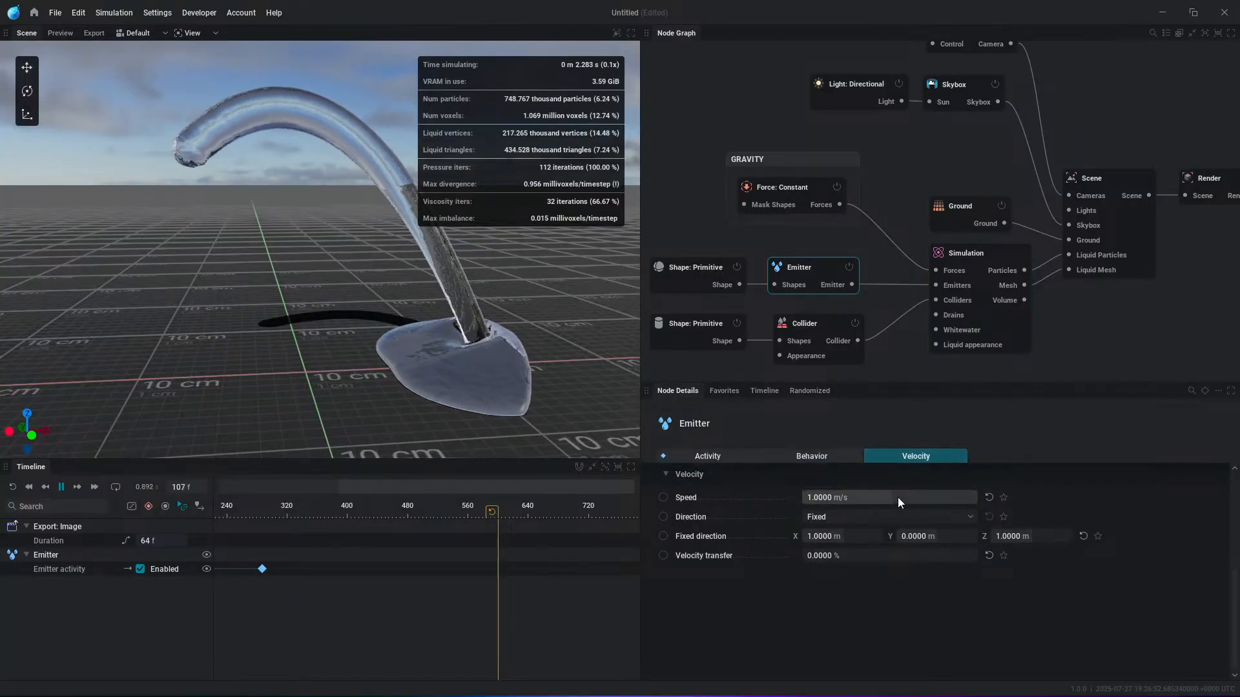
pyautogui.write('0')
pyautogui.press('Return')
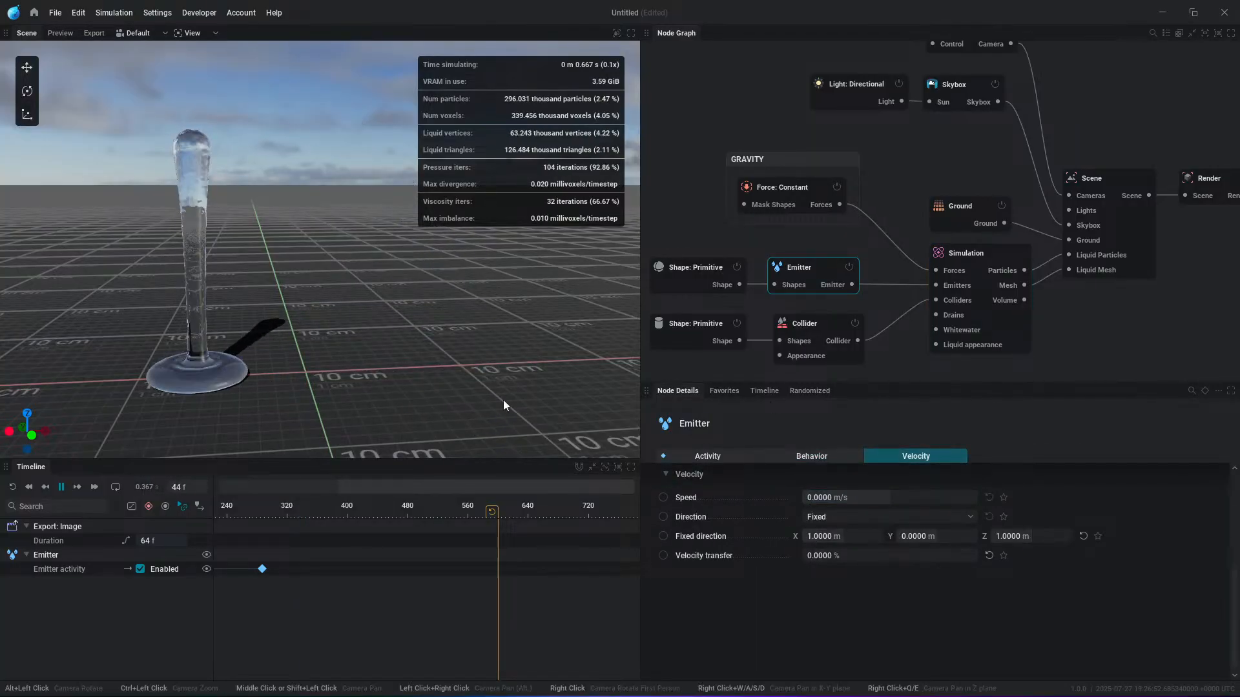
# Step: Raise the emitter's sphere shape vertically to a Z position of about 0.15 m
pyautogui.click(665, 271)
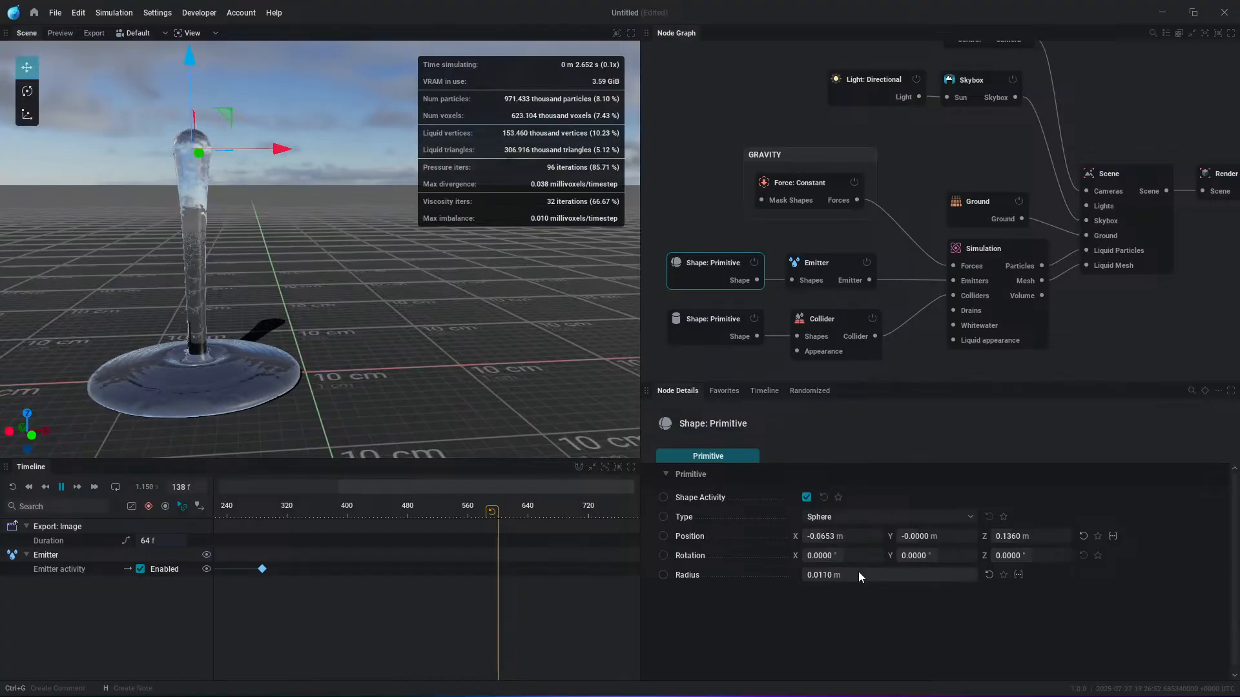
pyautogui.scroll(-2, 224, 152)
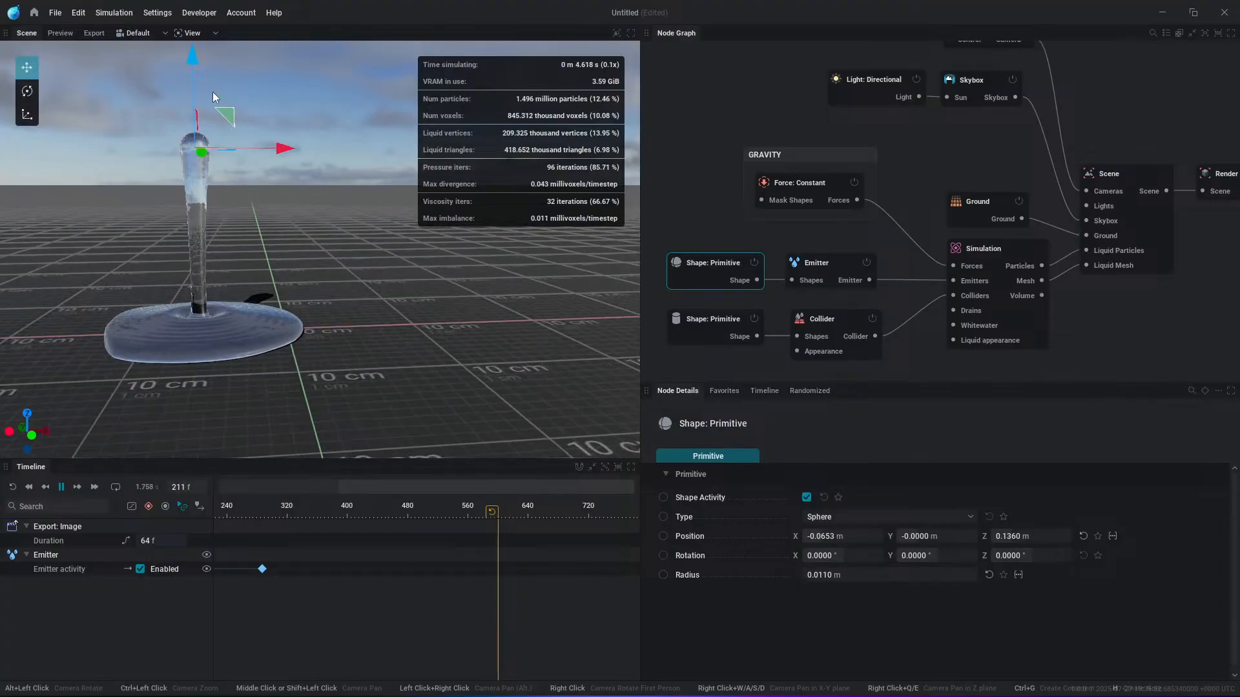
pyautogui.scroll(3, 222, 148)
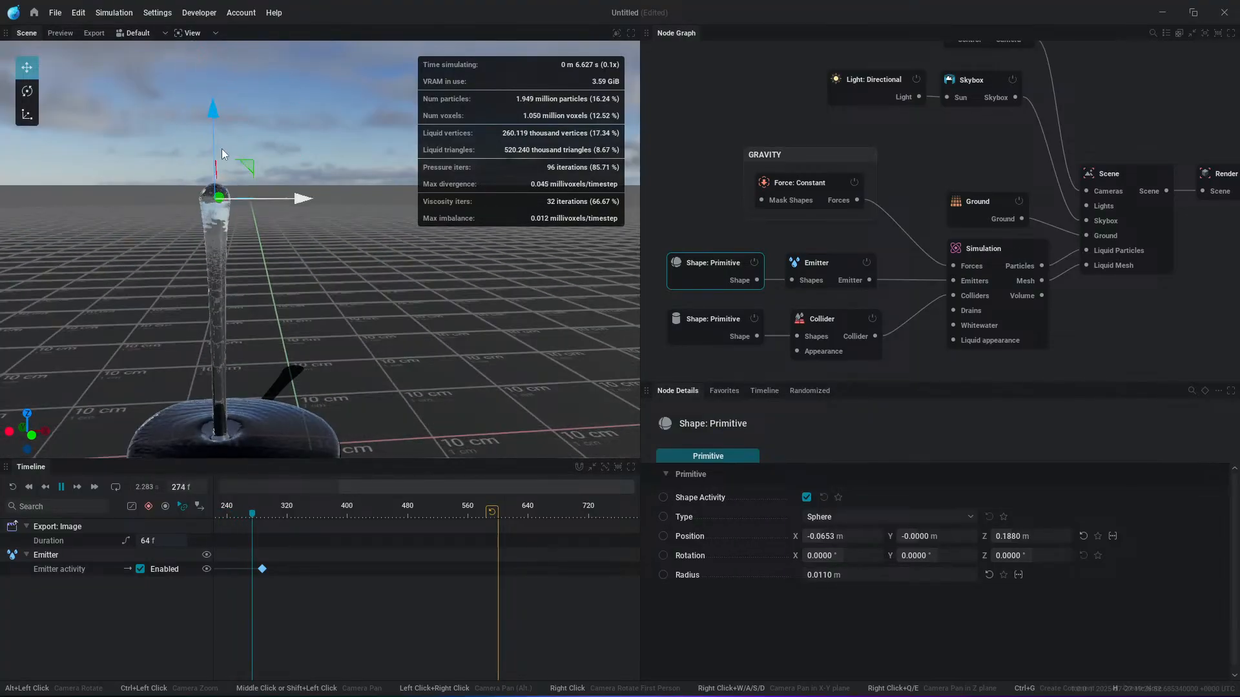
pyautogui.moveTo(212, 43); pyautogui.dragTo(213, 86)
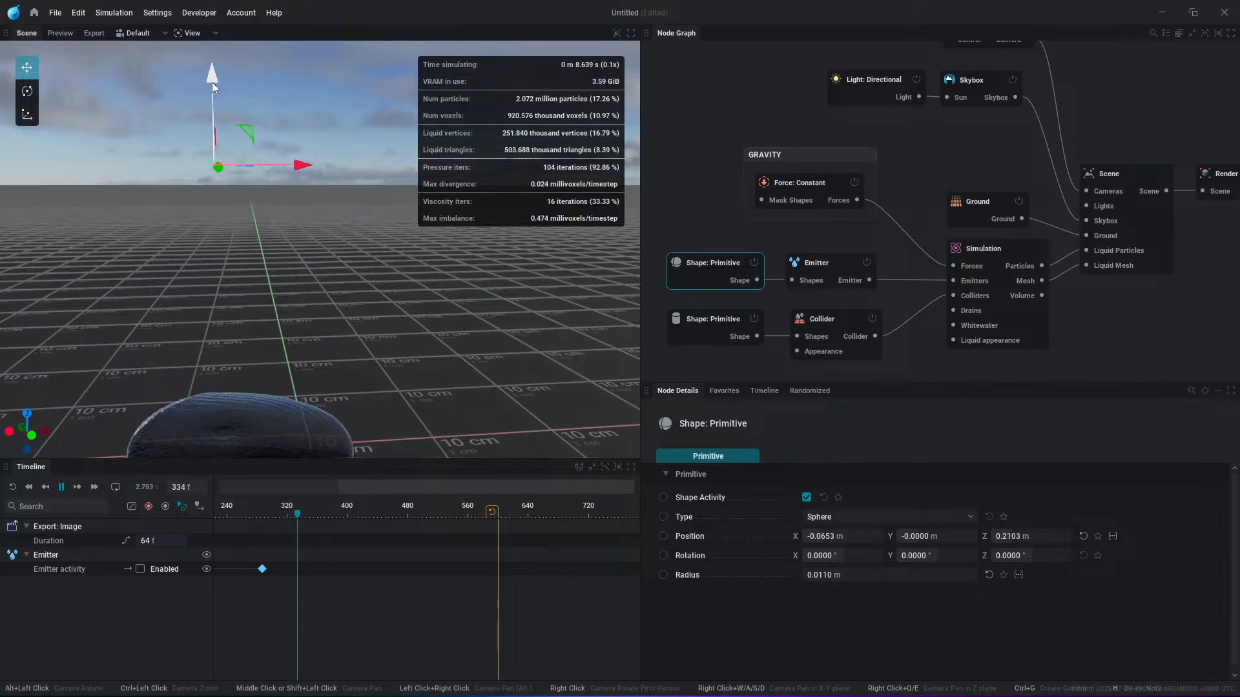
# Step: Remove the keyframe animation from the Emitter activity parameter so the emitter stays on
pyautogui.click(847, 261)
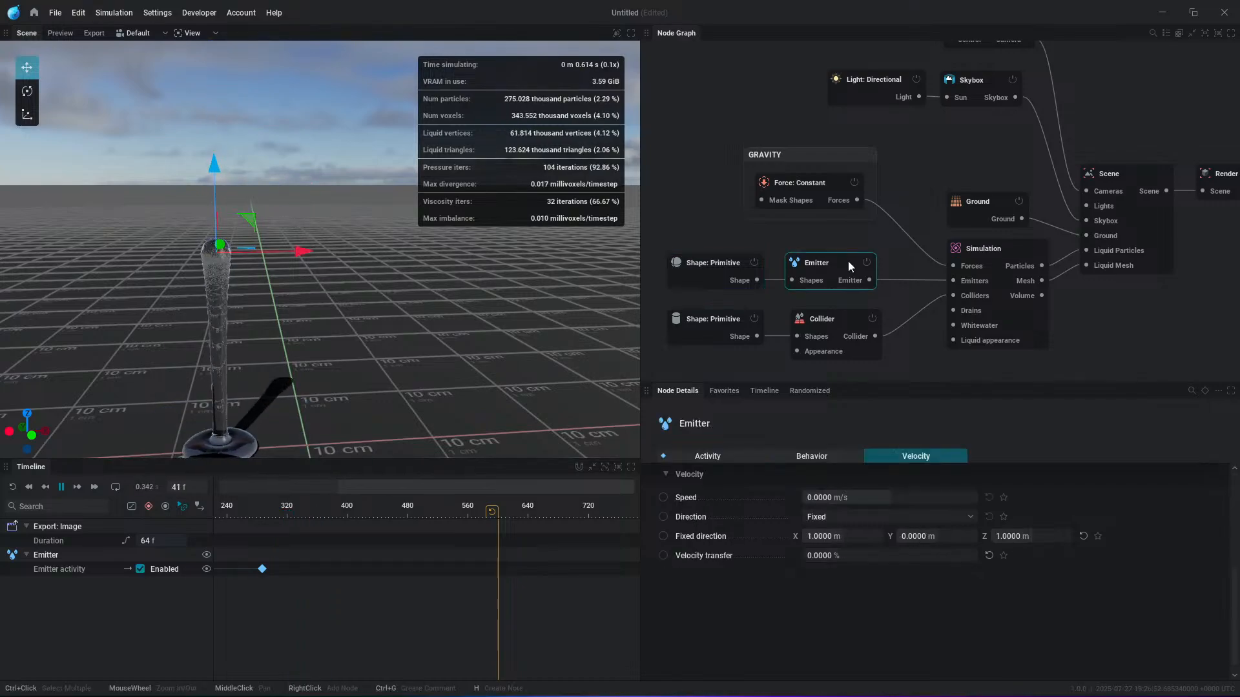
pyautogui.click(716, 456)
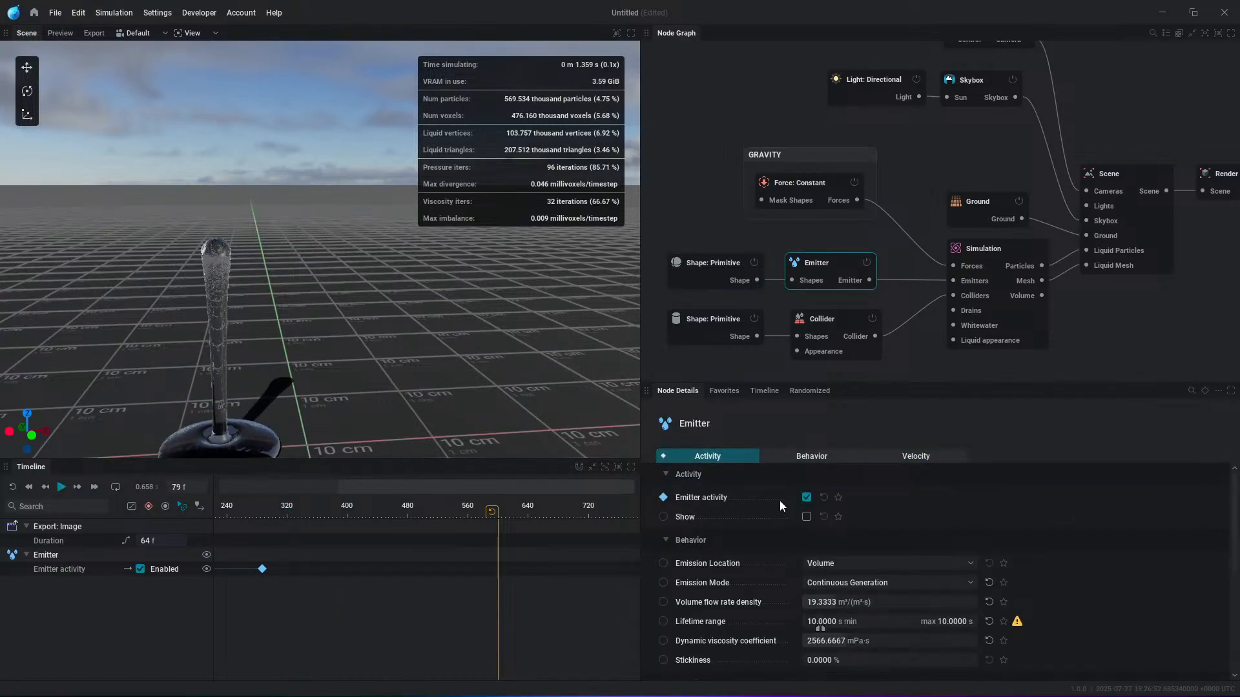
pyautogui.click(664, 498)
pyautogui.click(725, 408)
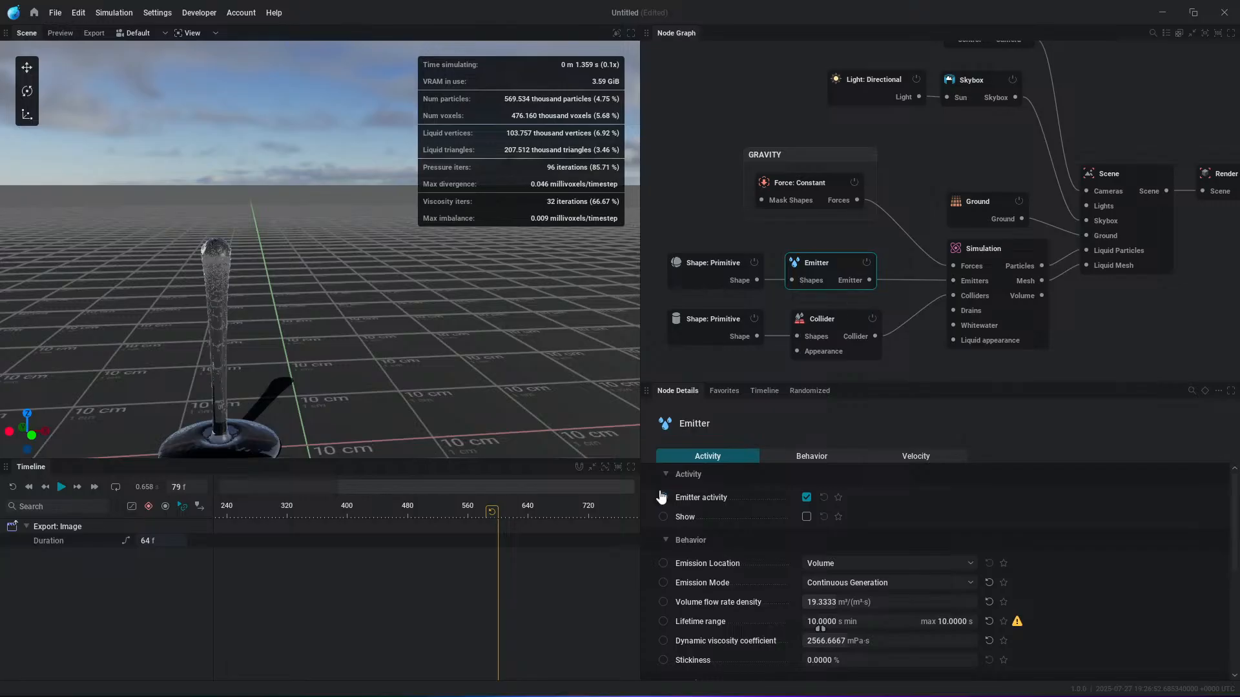
# Step: Set the Emitter's dynamic viscosity coefficient to 10000 mPa·s and restart the simulation
pyautogui.moveTo(314, 436); pyautogui.dragTo(344, 355, button='middle')
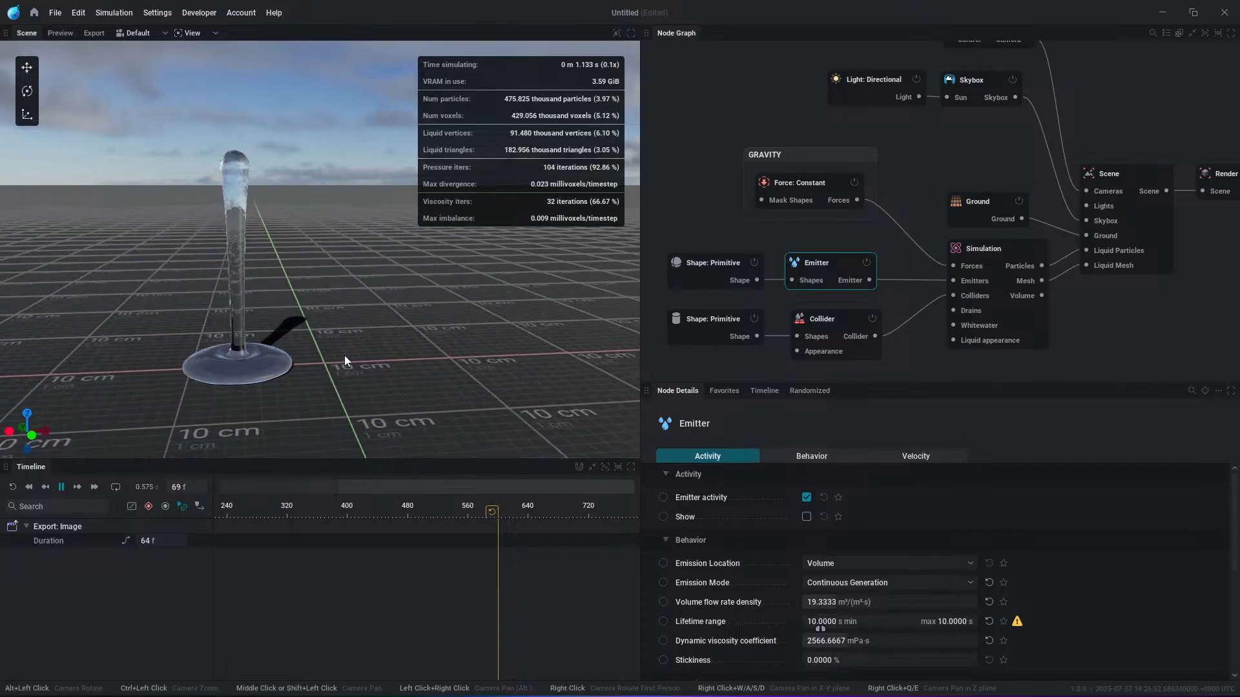
pyautogui.scroll(3, 272, 382)
pyautogui.moveTo(273, 382); pyautogui.dragTo(304, 370, button='middle')
pyautogui.moveTo(399, 302); pyautogui.dragTo(403, 328, button='middle')
pyautogui.press('space')
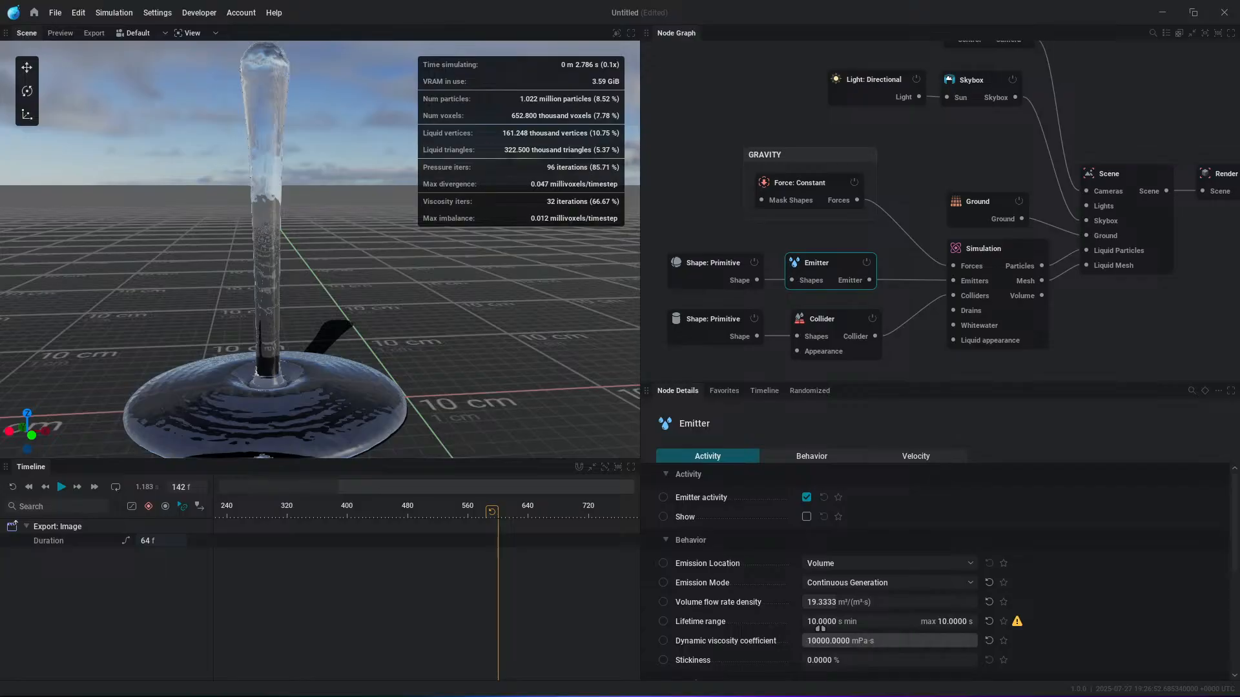
pyautogui.press('r')
pyautogui.press('space')
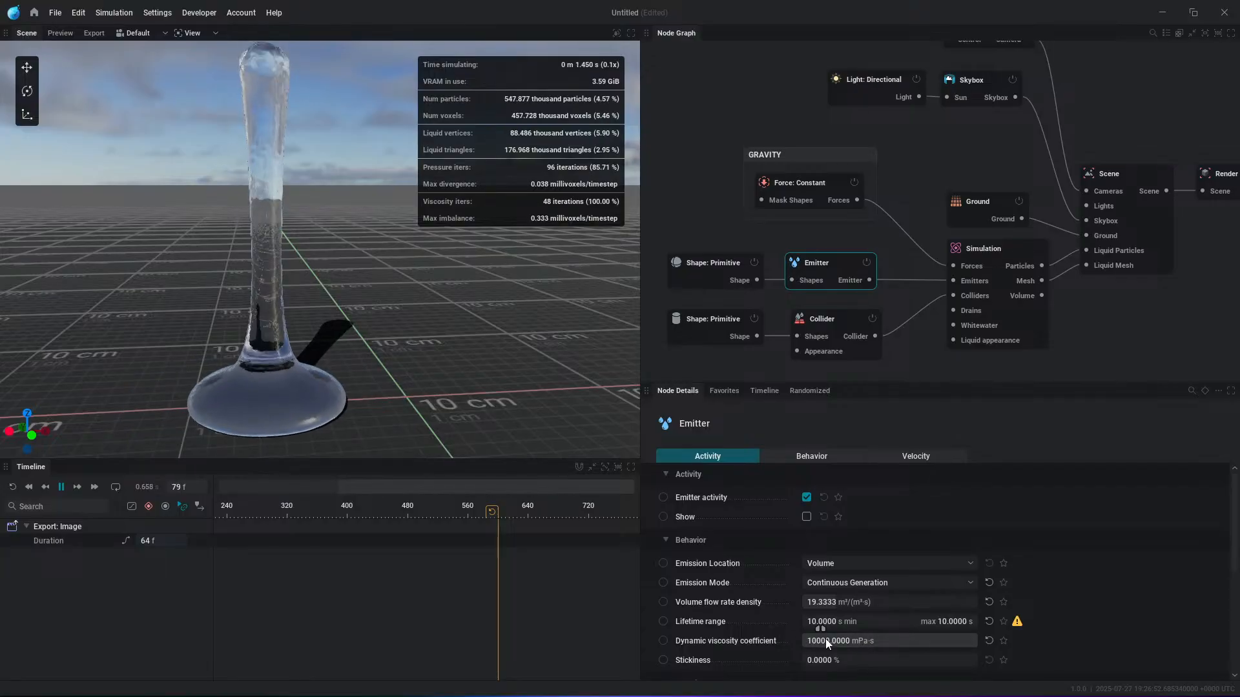
# Step: Increase the Emitter's dynamic viscosity coefficient to 100000 mPa·s, rerun the simulation from the start and pause it
pyautogui.click(826, 641)
pyautogui.write('0')
pyautogui.press('Return')
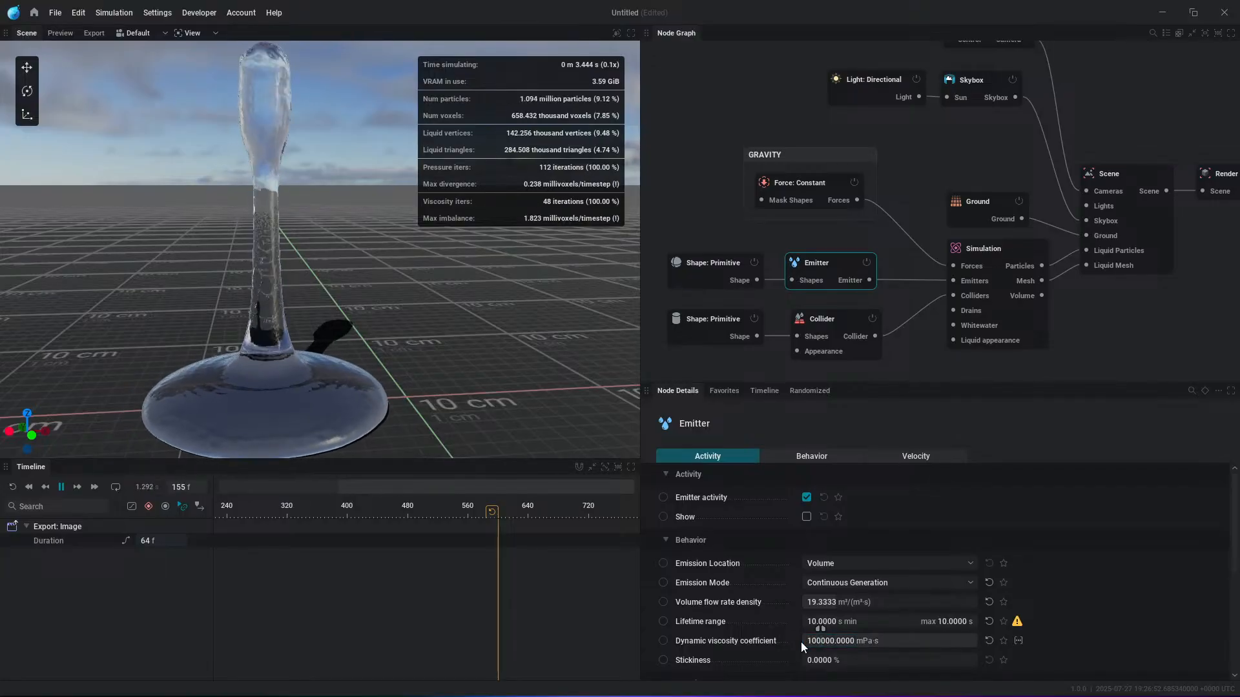
pyautogui.press('r')
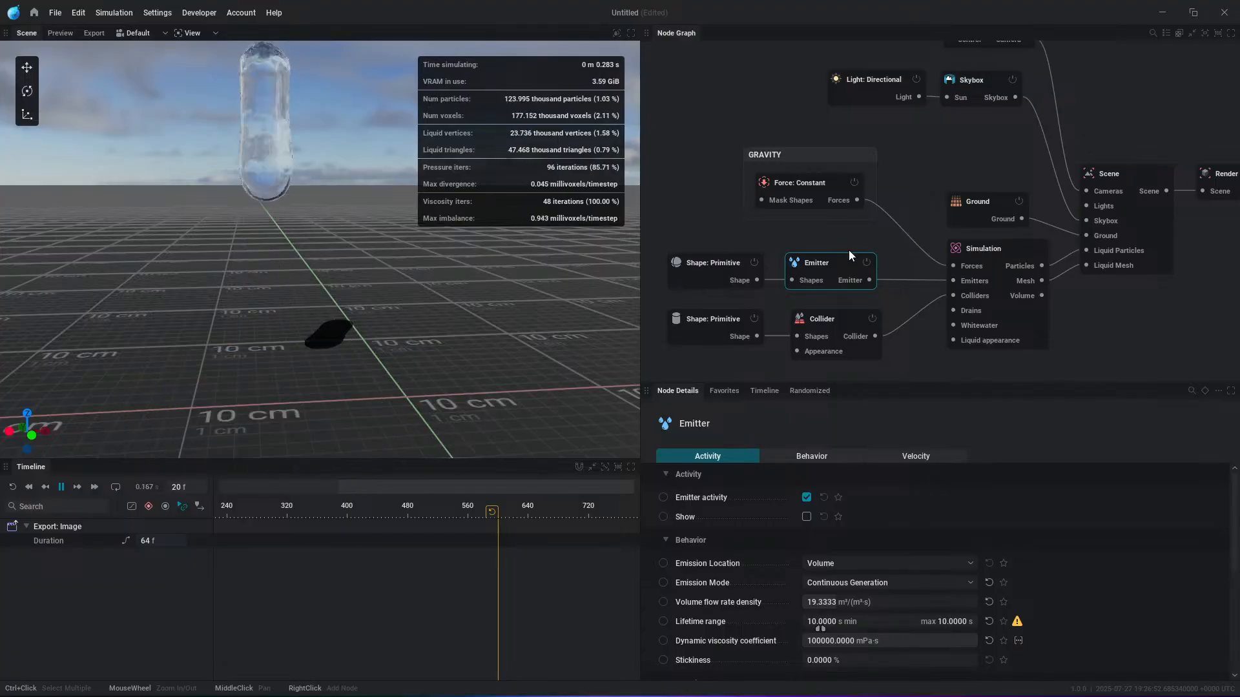
pyautogui.press('space')
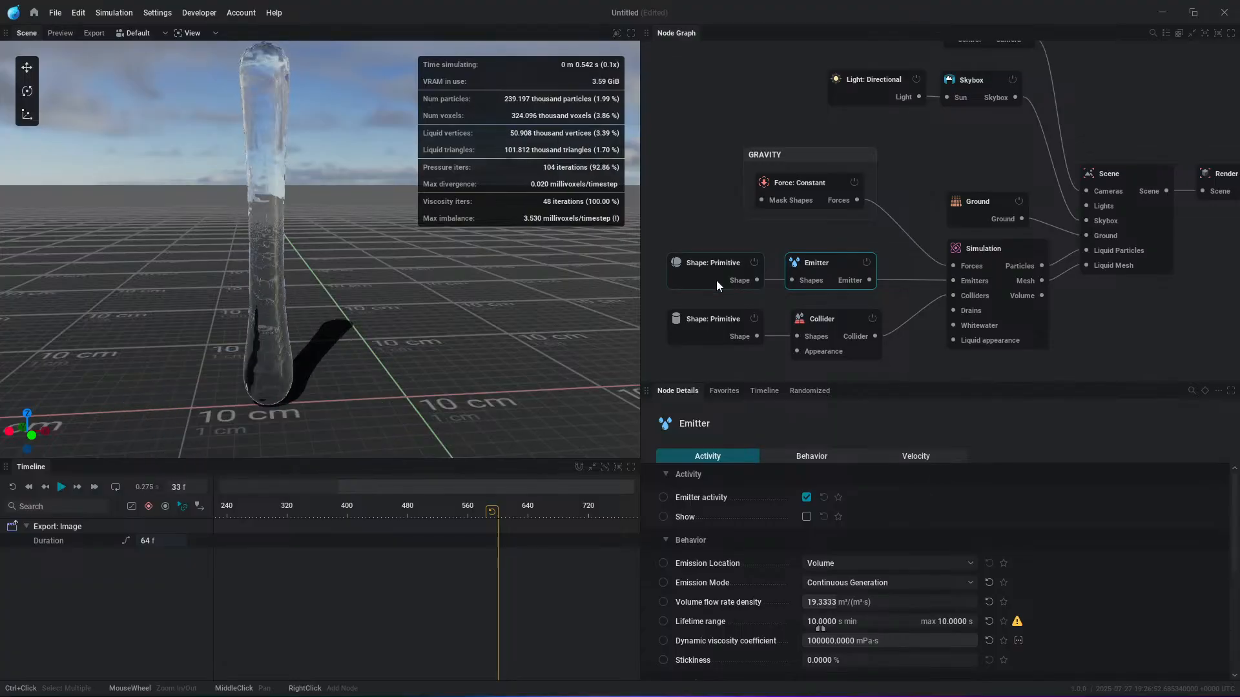
# Step: Set the Simulation node's viscosity max. iterations to 178 and target error to 0.05, and restart the simulation
pyautogui.click(989, 290)
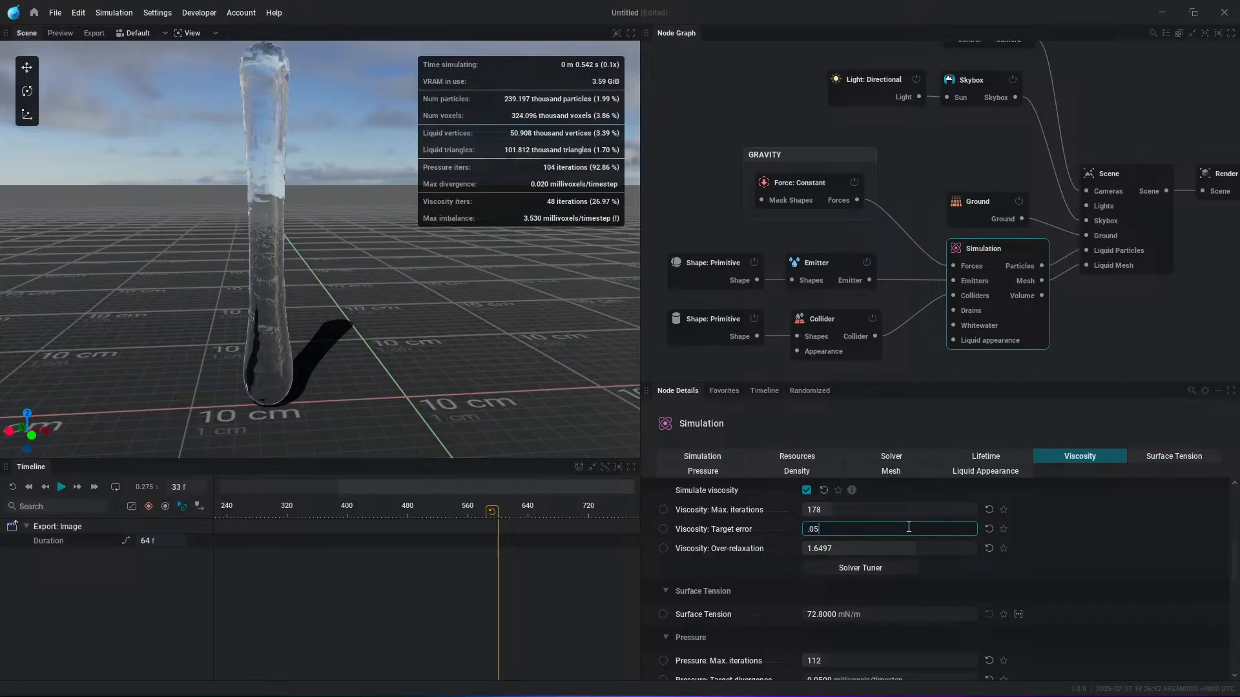
pyautogui.press('Return')
pyautogui.press('r')
pyautogui.press('space')
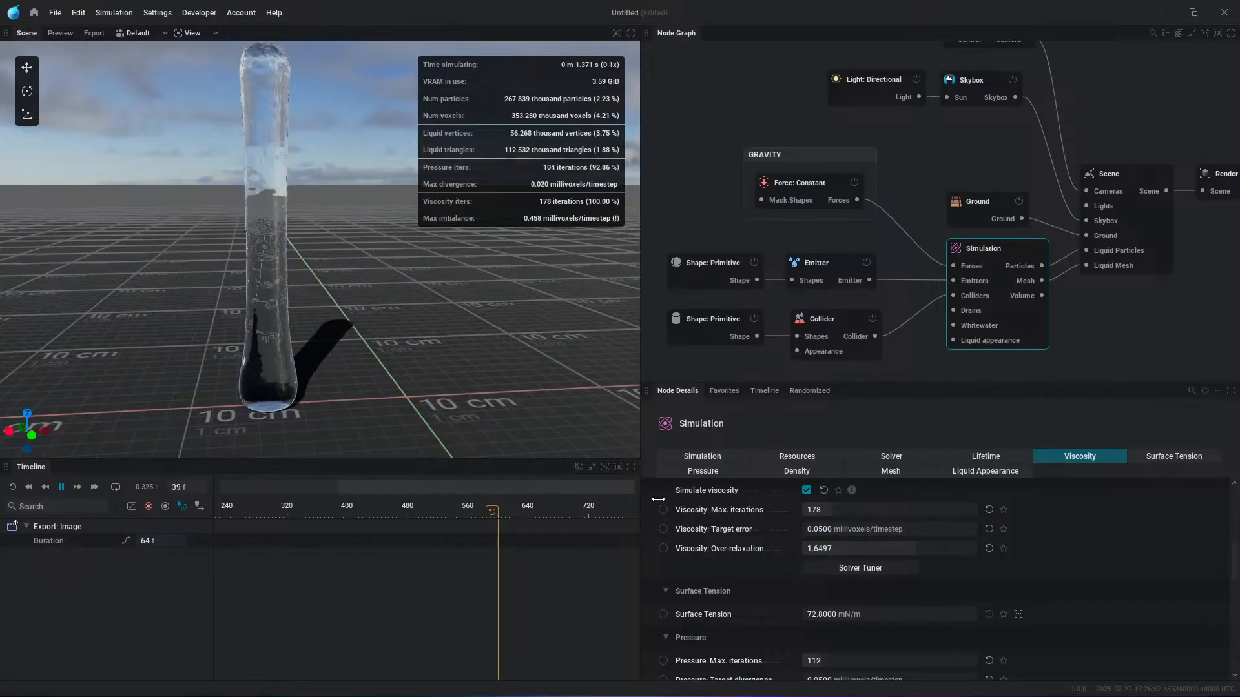
pyautogui.keyDown('alt'); pyautogui.moveTo(436, 353); pyautogui.dragTo(398, 333); pyautogui.keyUp('alt')
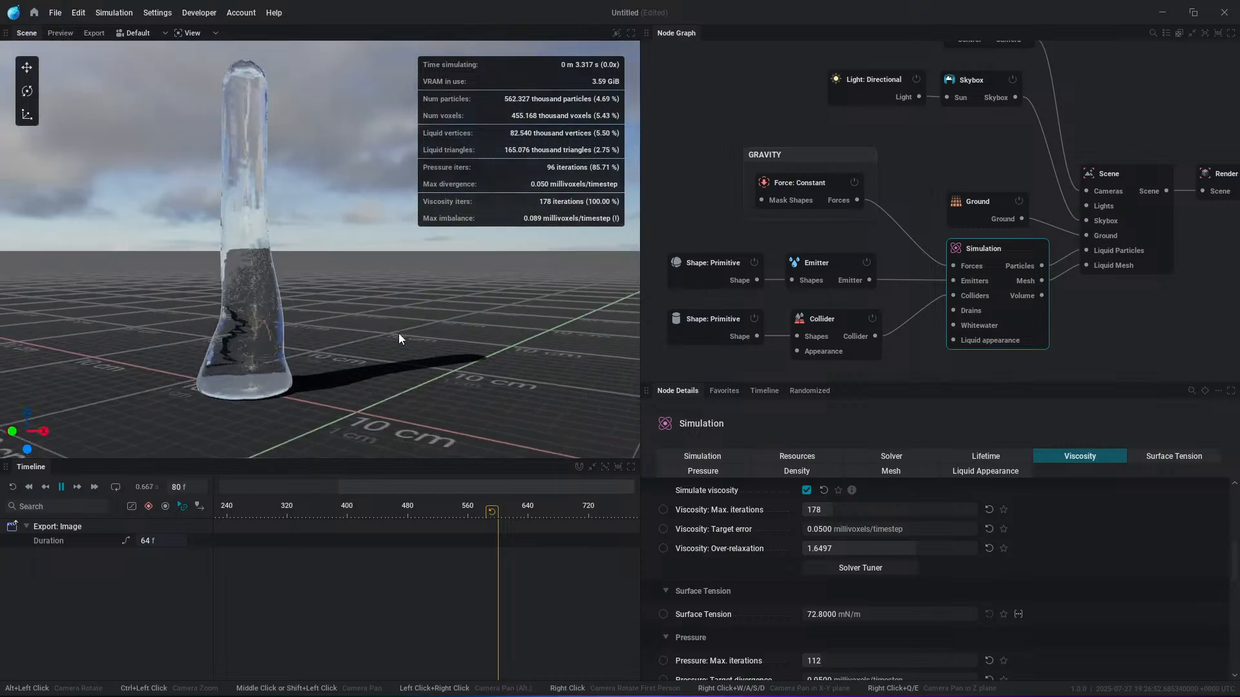
# Step: Set the radius of the emitter's sphere shape to 0.01 m
pyautogui.click(723, 279)
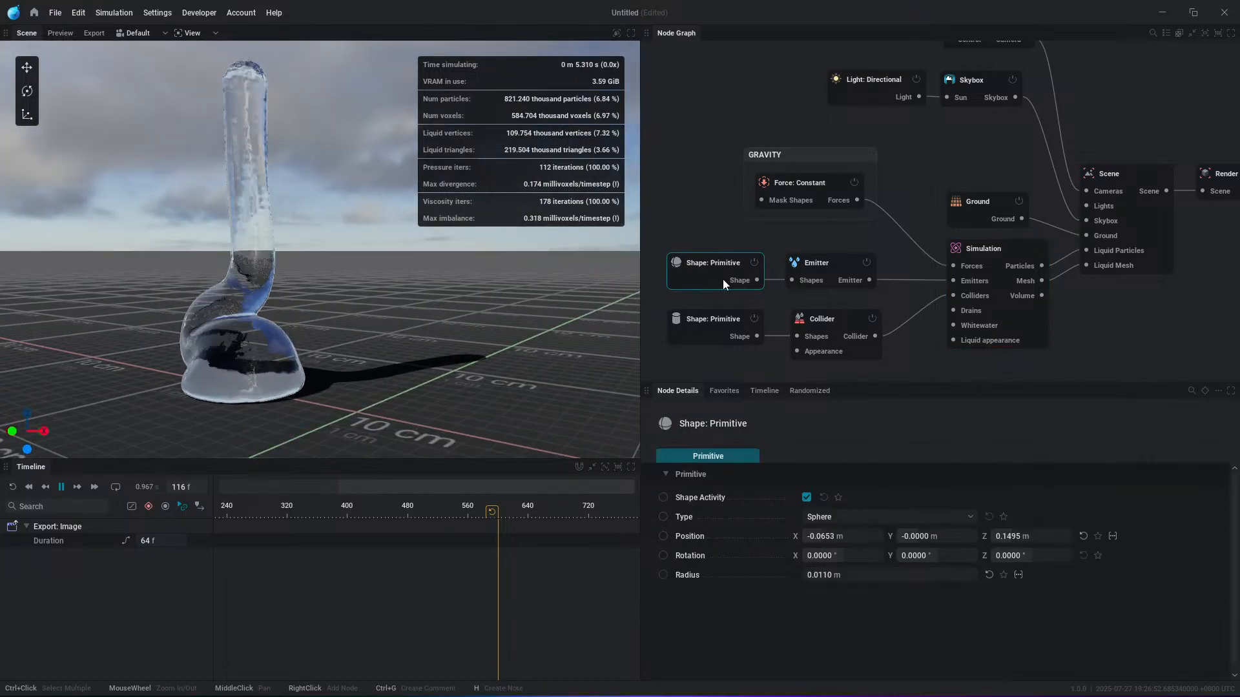
pyautogui.click(833, 575)
pyautogui.write('.0')
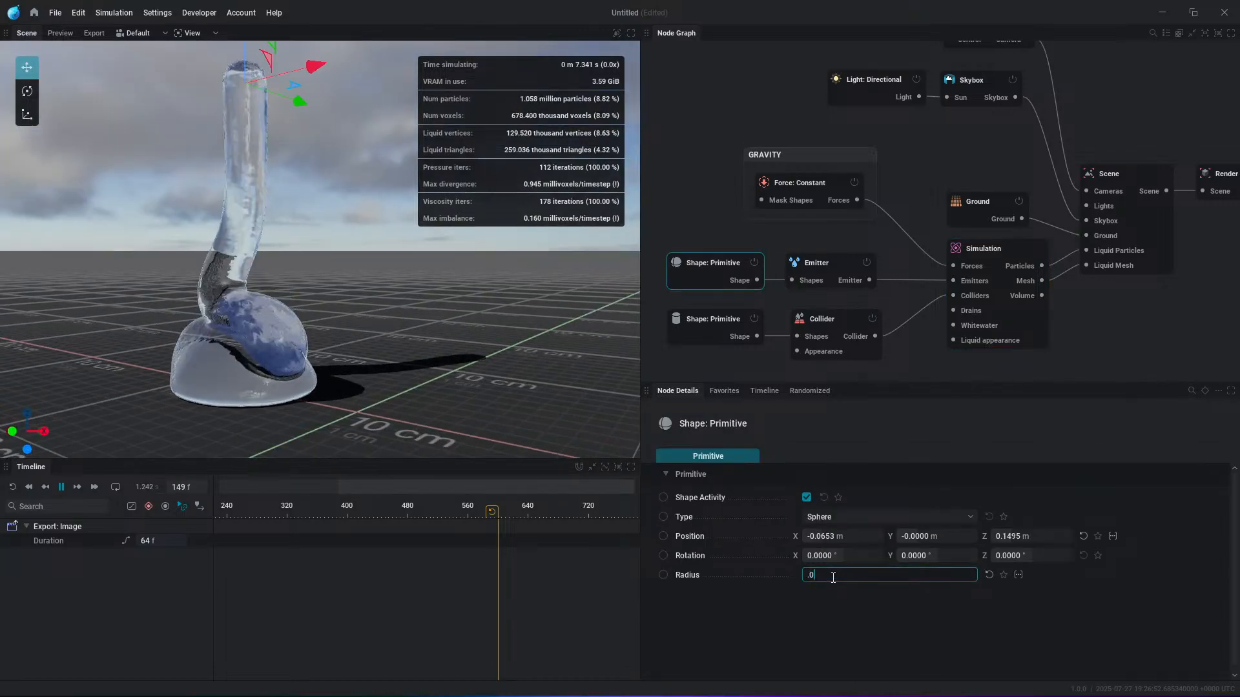
pyautogui.write('1')
pyautogui.press('Return')
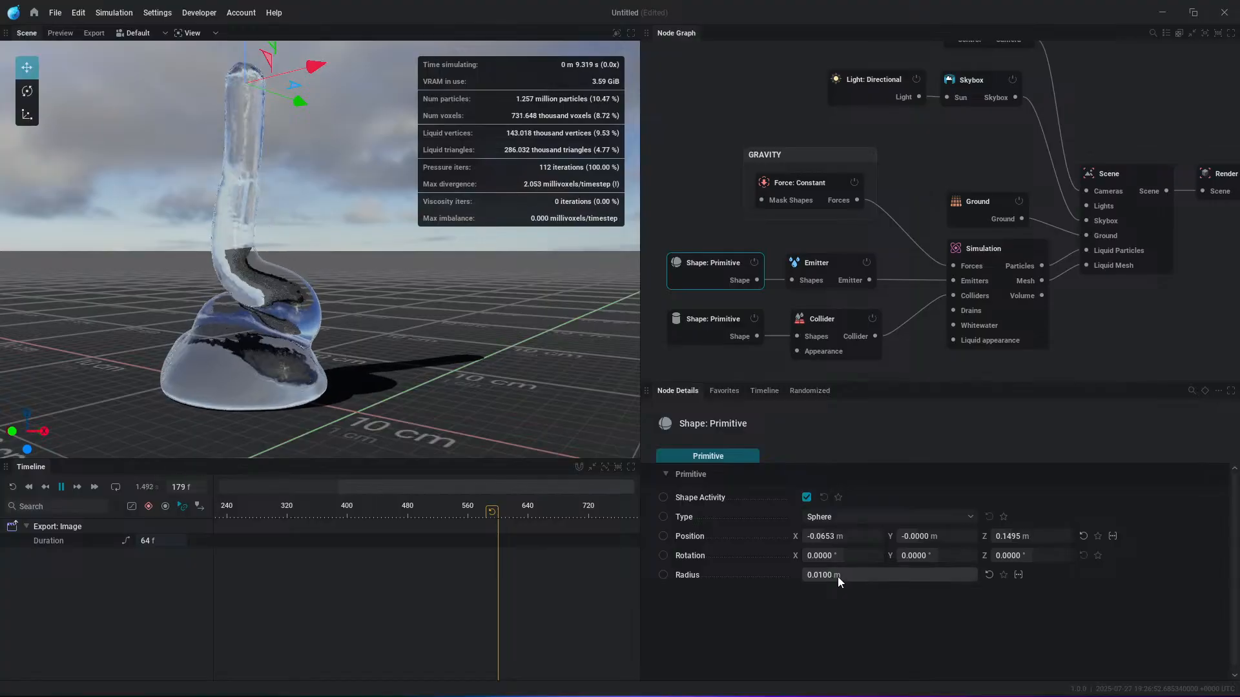
# Step: Set the radius of the emitter's sphere shape to 0.005 m and restart the simulation
pyautogui.click(839, 574)
pyautogui.write('.0')
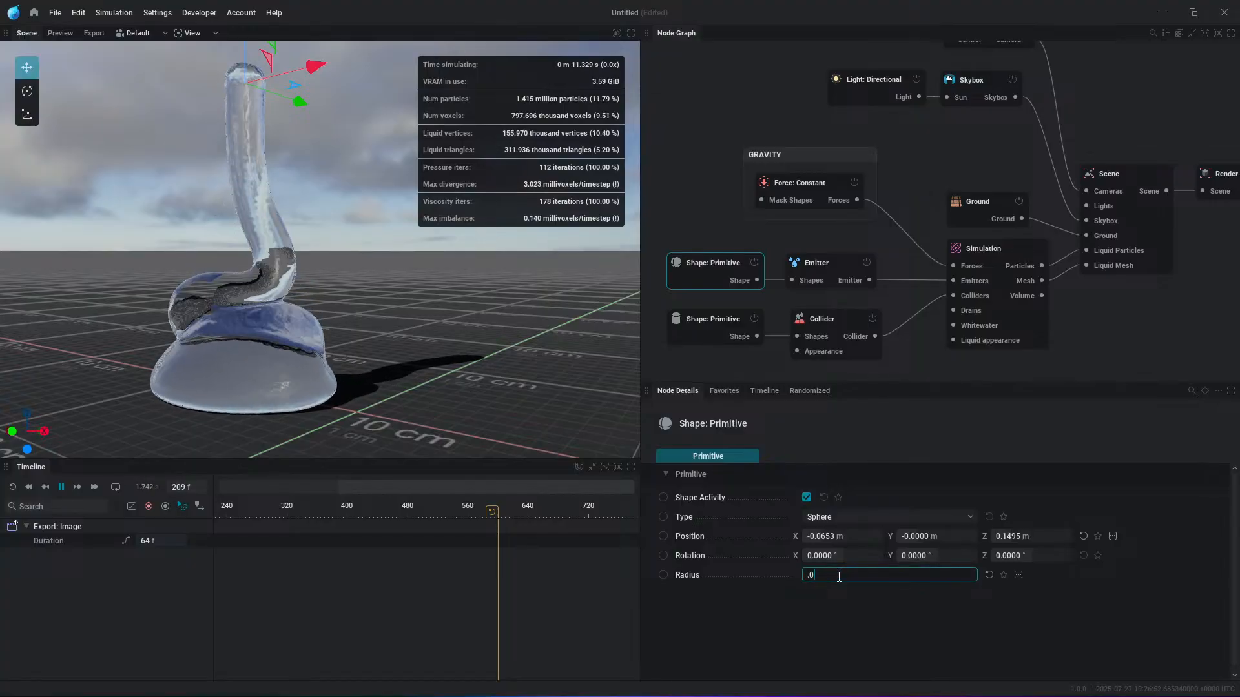
pyautogui.write('05')
pyautogui.press('Return')
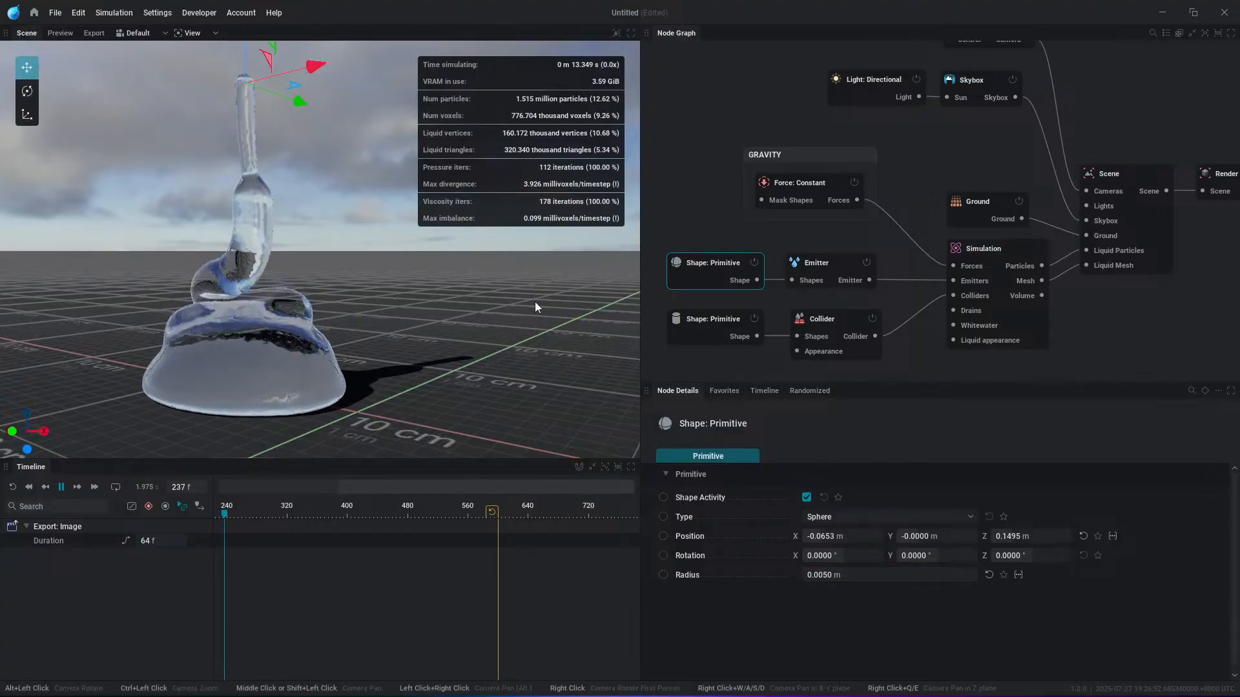
pyautogui.moveTo(342, 351); pyautogui.dragTo(377, 364, button='middle')
pyautogui.press('r')
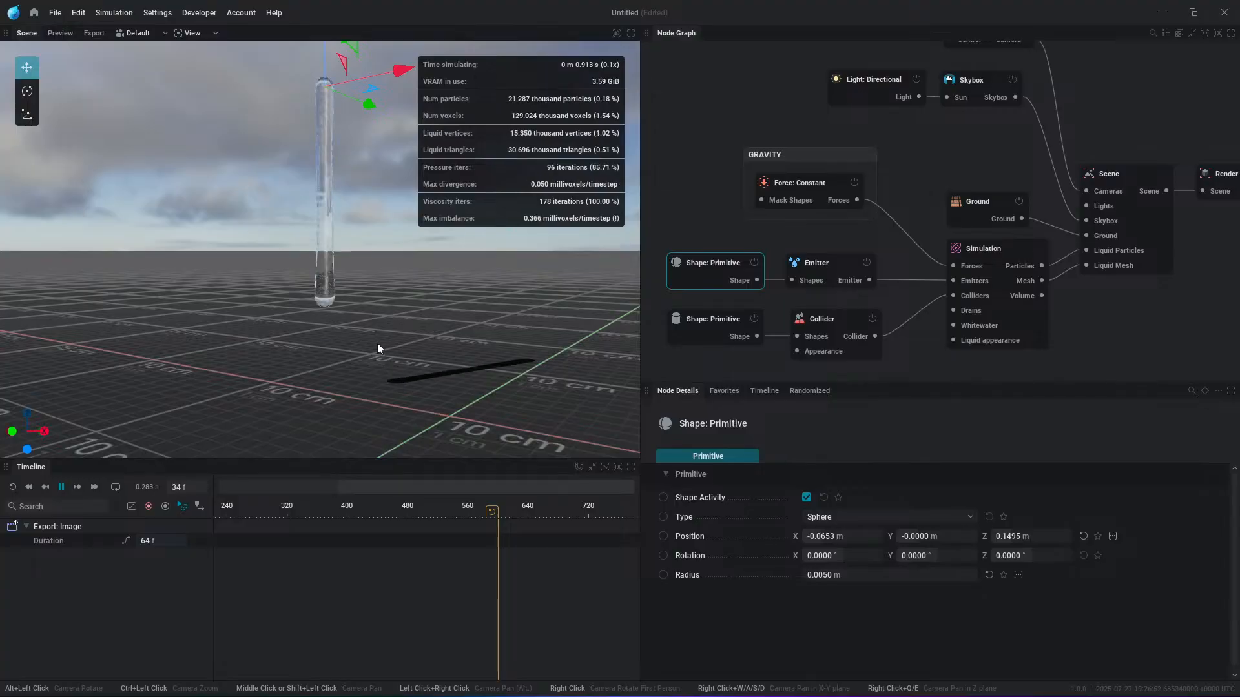
pyautogui.scroll(2, 387, 352)
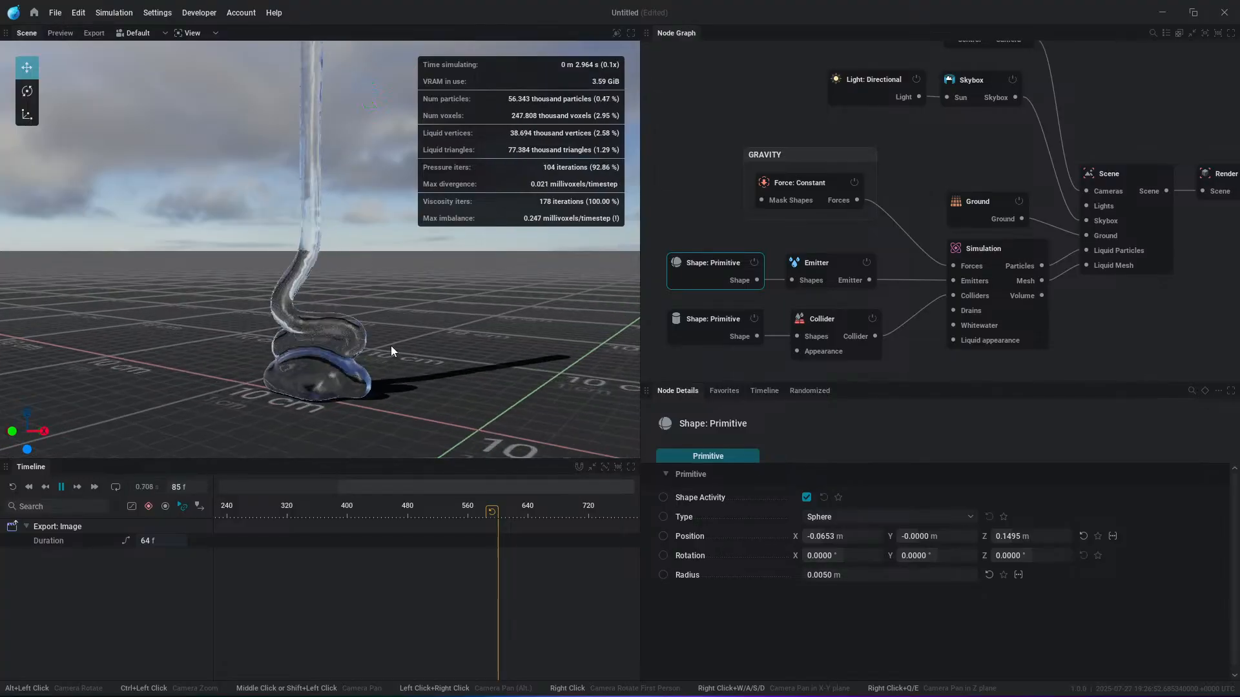
pyautogui.keyDown('alt'); pyautogui.moveTo(391, 200); pyautogui.dragTo(407, 339); pyautogui.keyUp('alt')
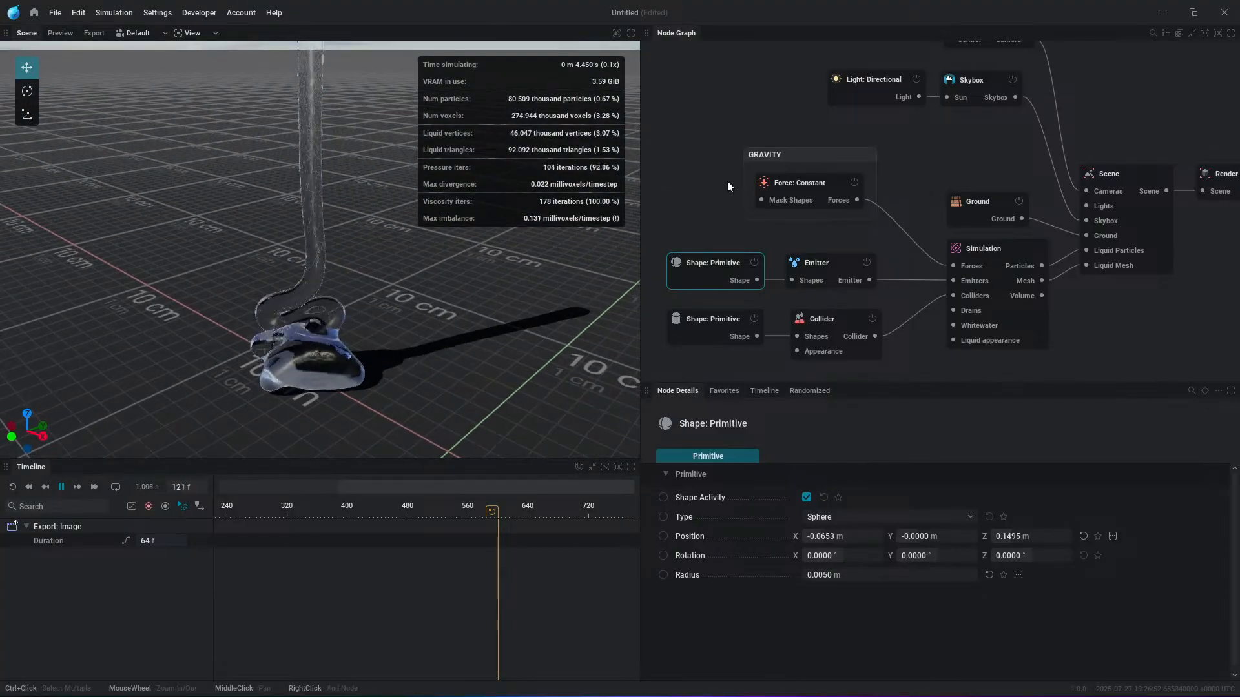
# Step: Lower the emitter's sphere shape closer to the ground, to a Z position of about 0.067 m
pyautogui.scroll(-3, 338, 177)
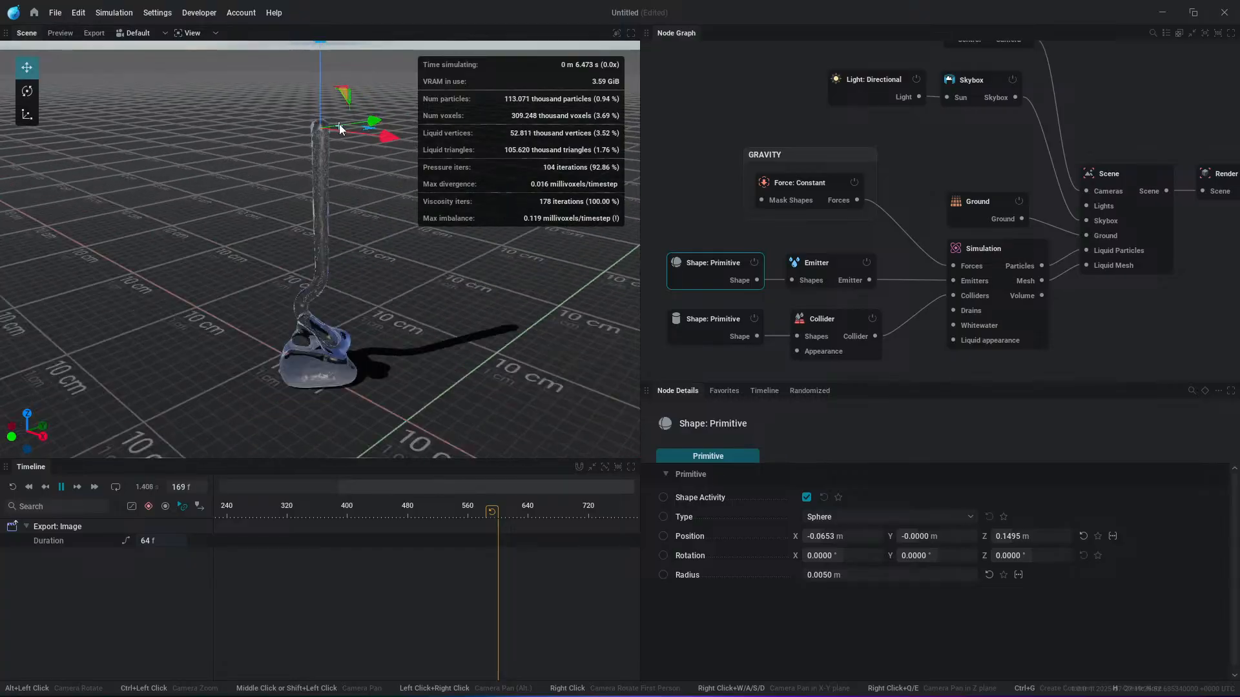
pyautogui.scroll(5, 289, 78)
pyautogui.scroll(-3, 289, 78)
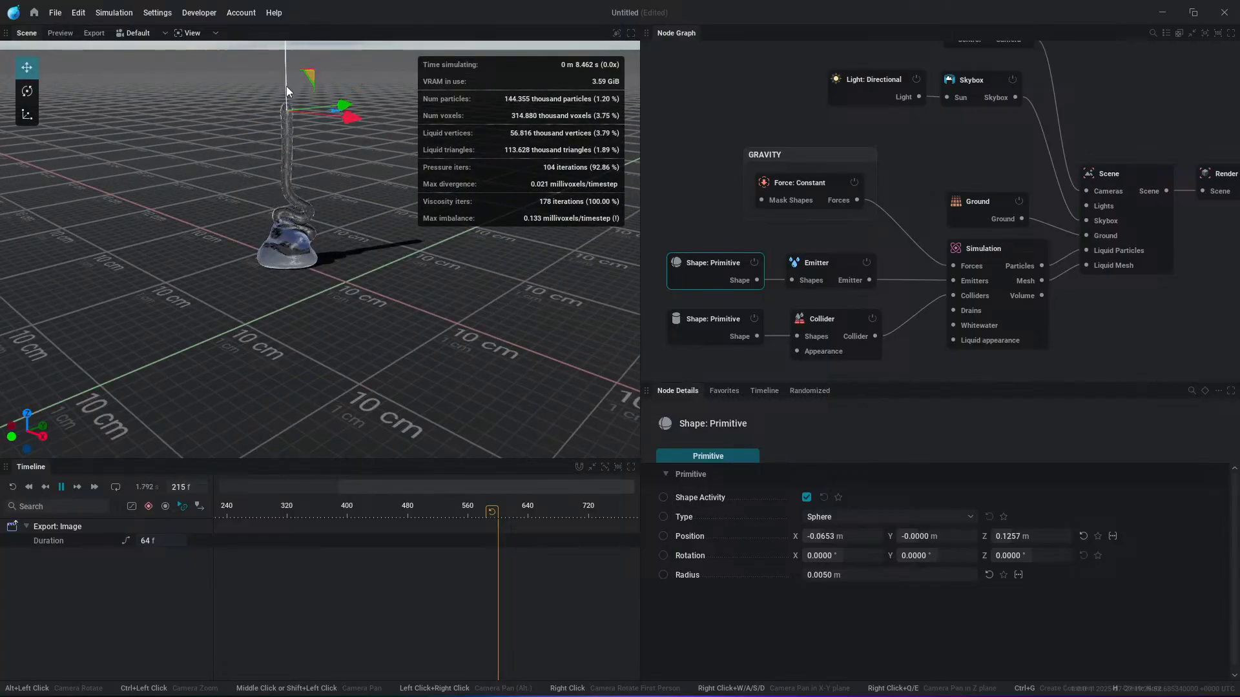
pyautogui.scroll(3, 309, 241)
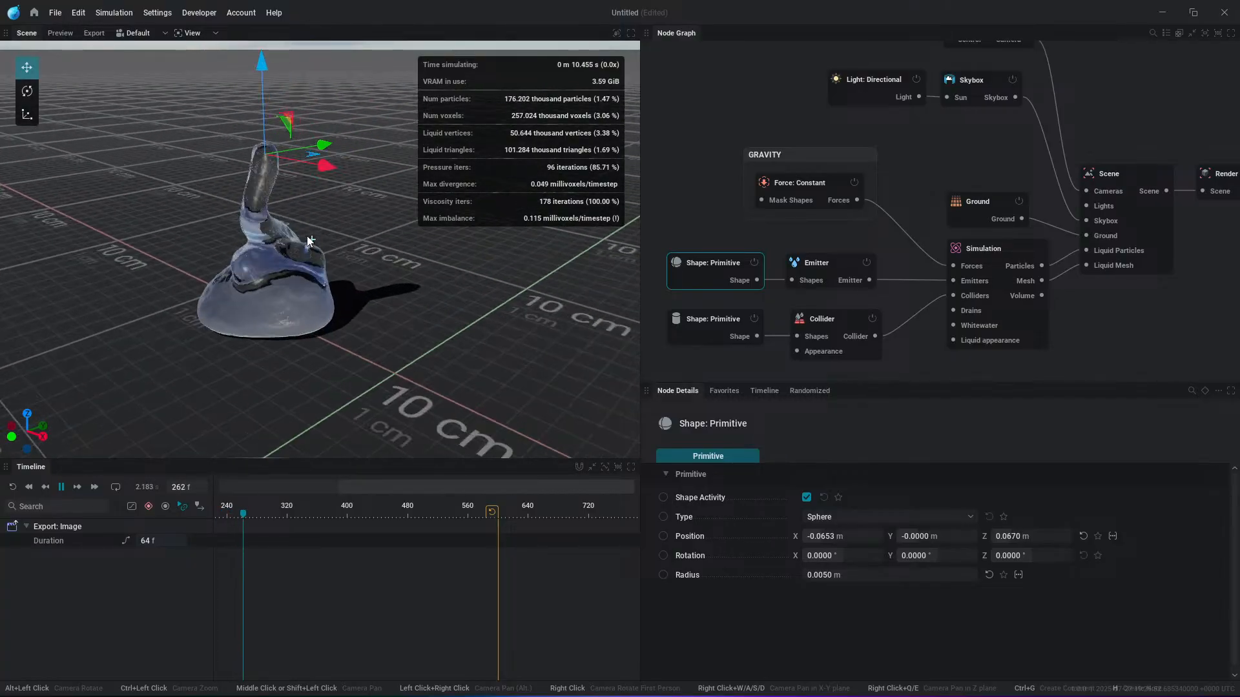
# Step: Reduce the emitter sphere's radius to 0.001 m and rerun the simulation from the start
pyautogui.click(824, 577)
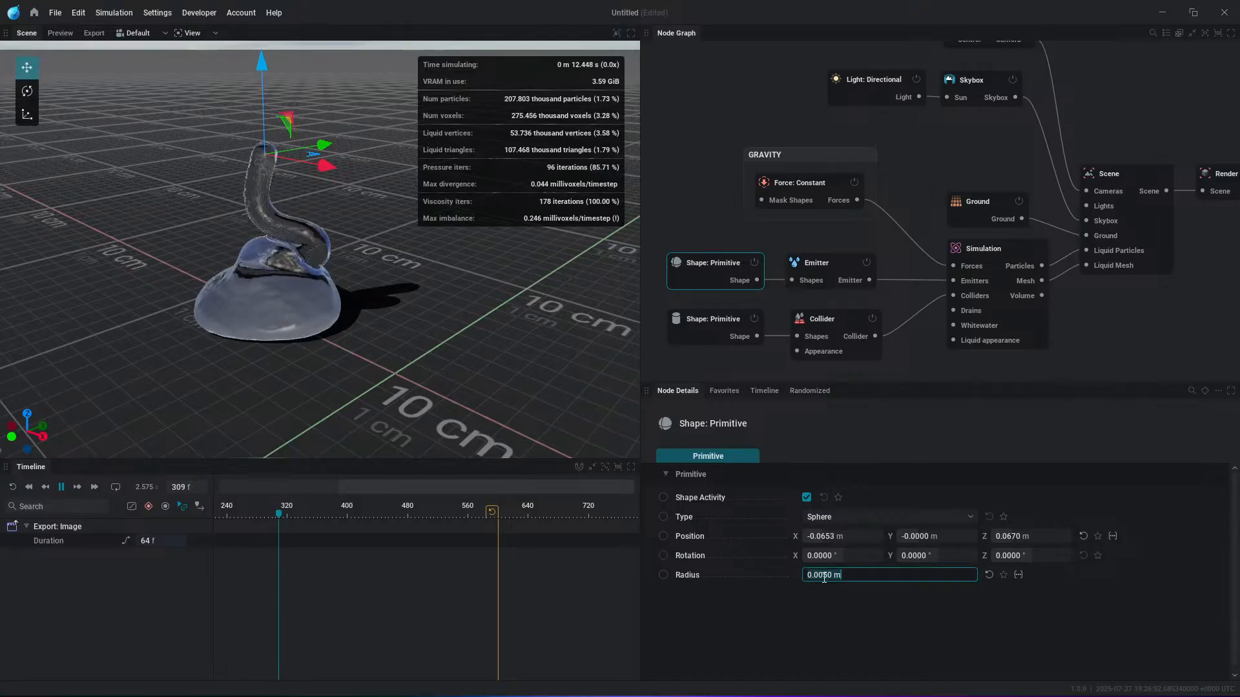
pyautogui.write('1')
pyautogui.press('Return')
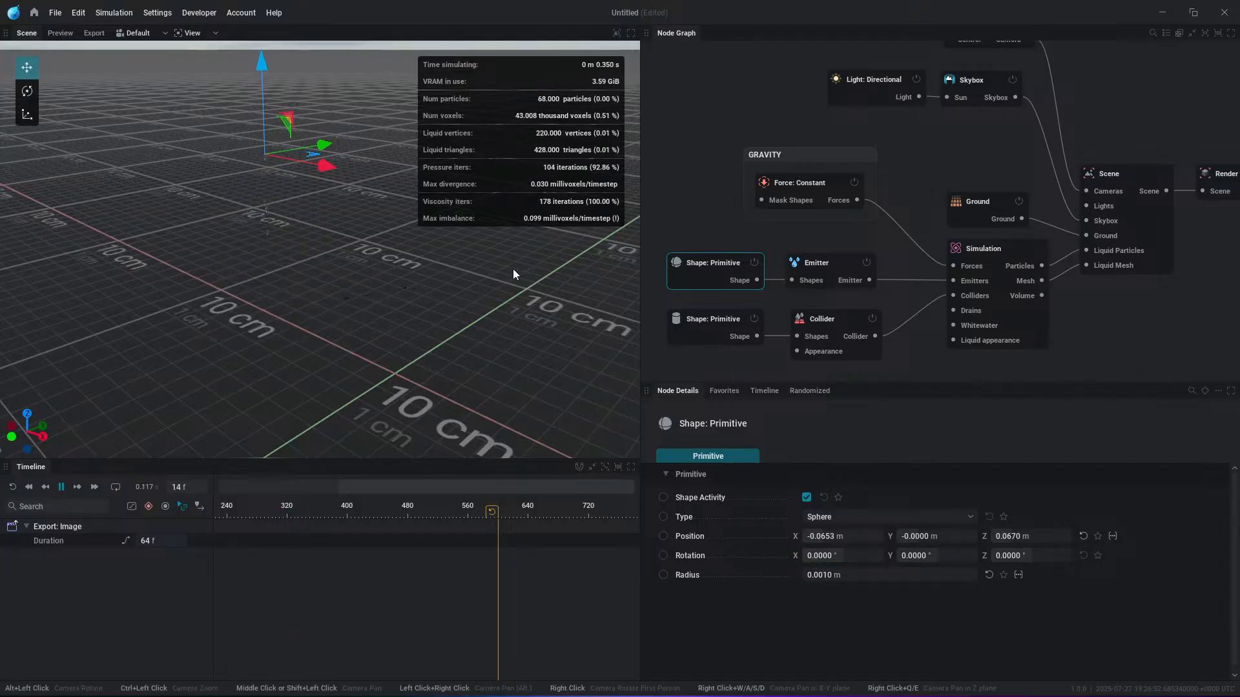
pyautogui.scroll(-3, 284, 330)
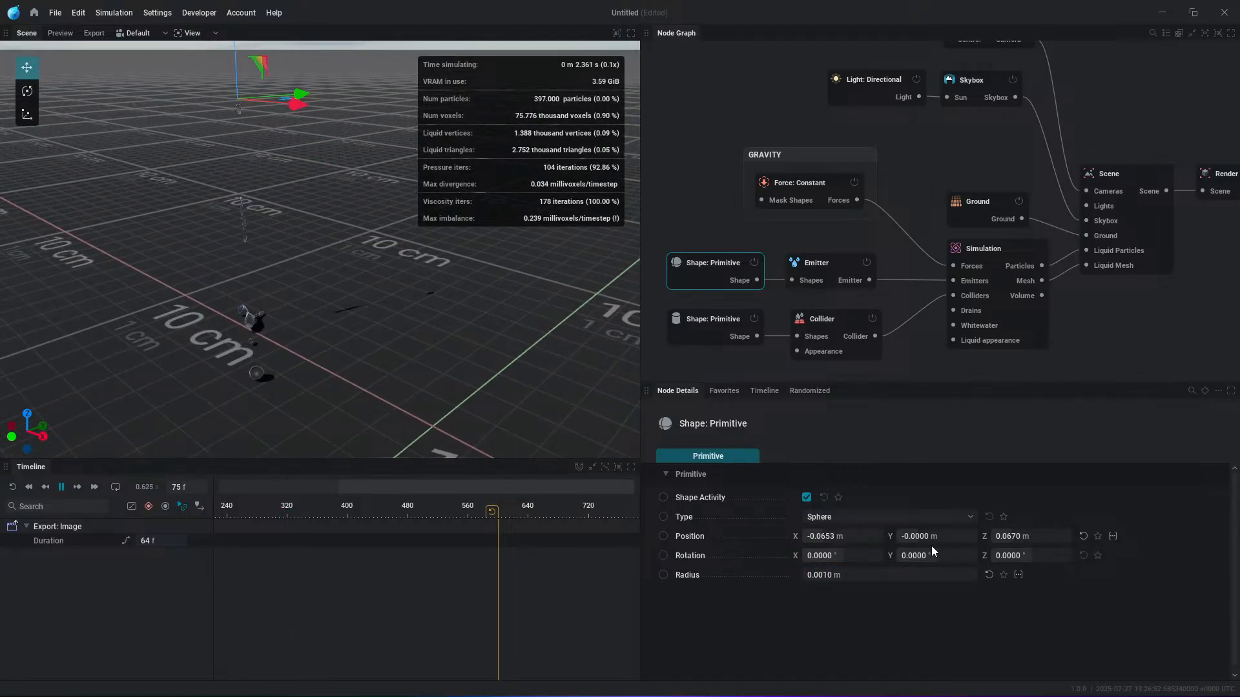
# Step: Set the emitter sphere's radius to 0.003 m and check the flow of the thin stream up close
pyautogui.click(828, 576)
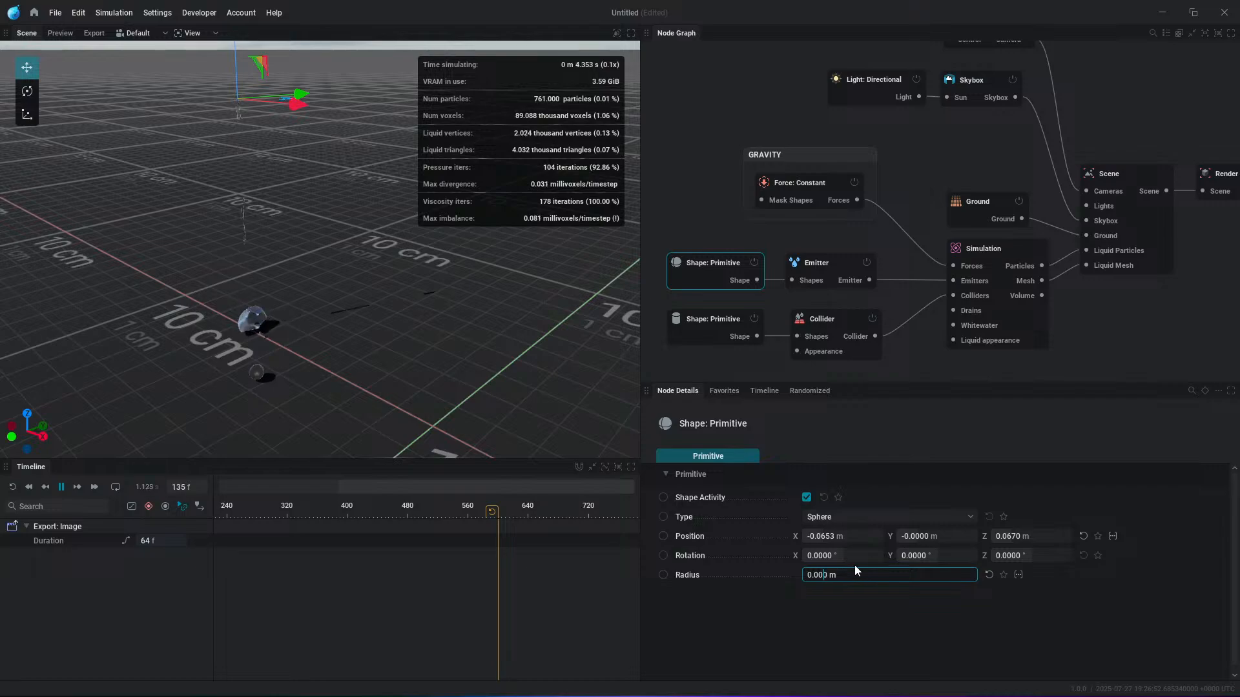
pyautogui.write('3')
pyautogui.press('Return')
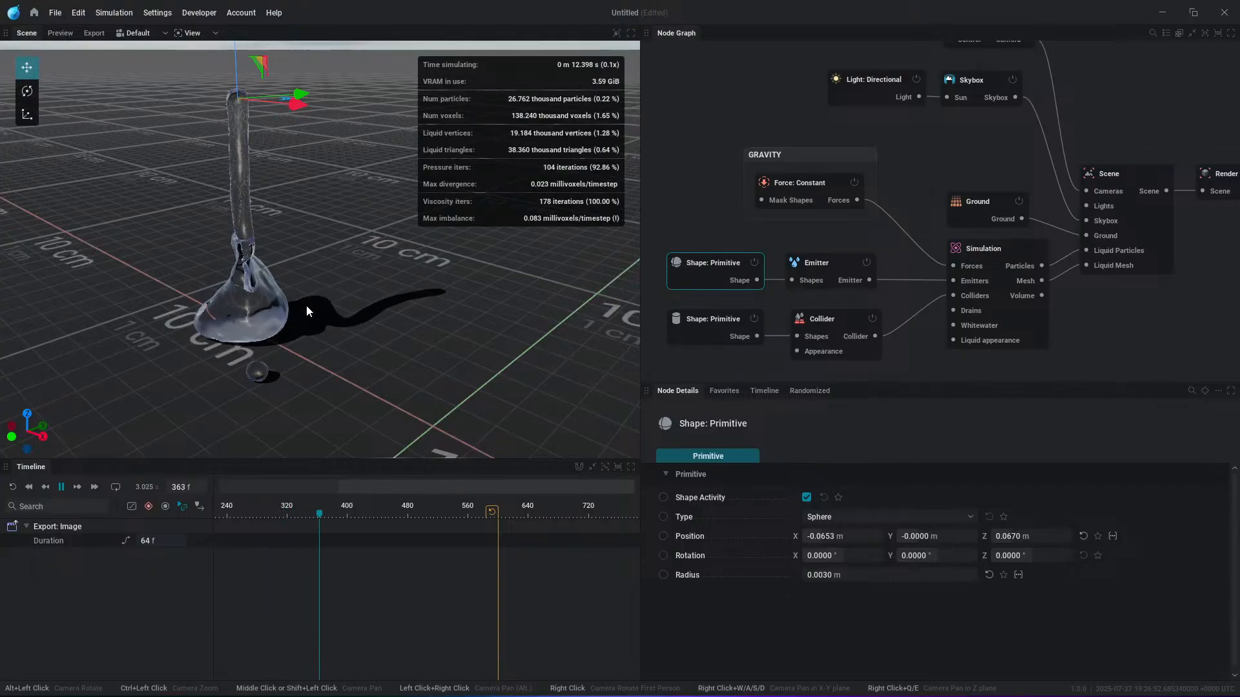
pyautogui.scroll(3, 294, 269)
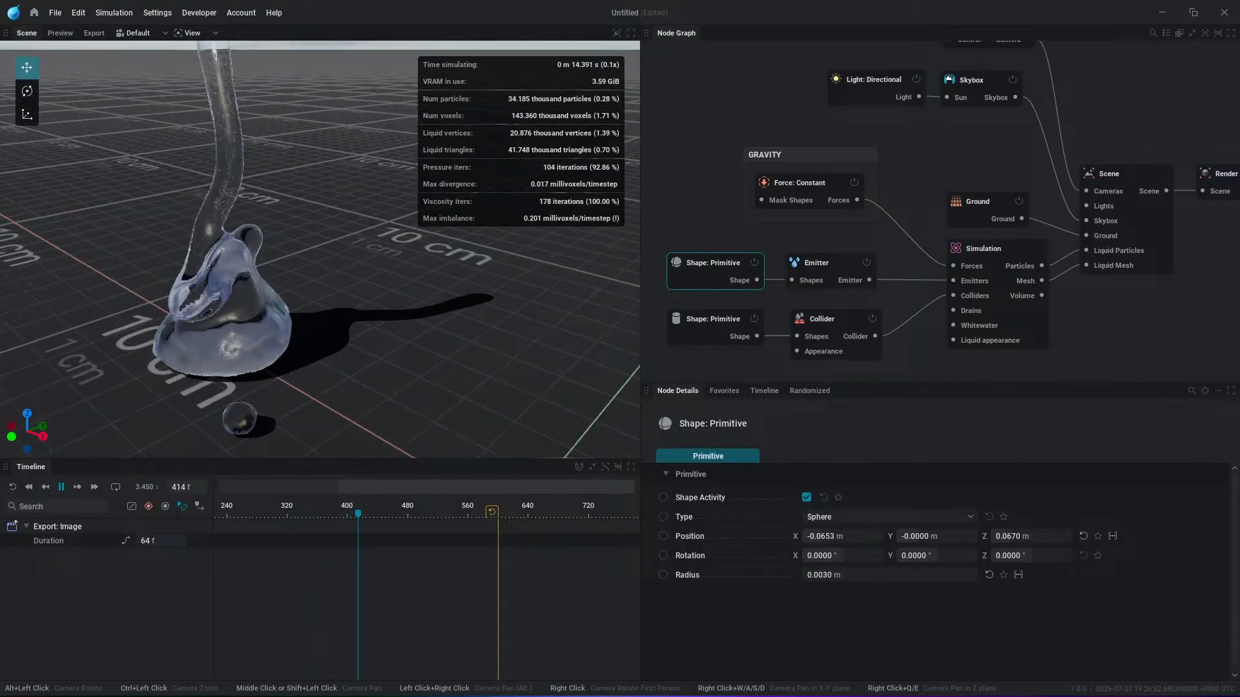
pyautogui.moveTo(220, 246); pyautogui.dragTo(279, 277, button='middle')
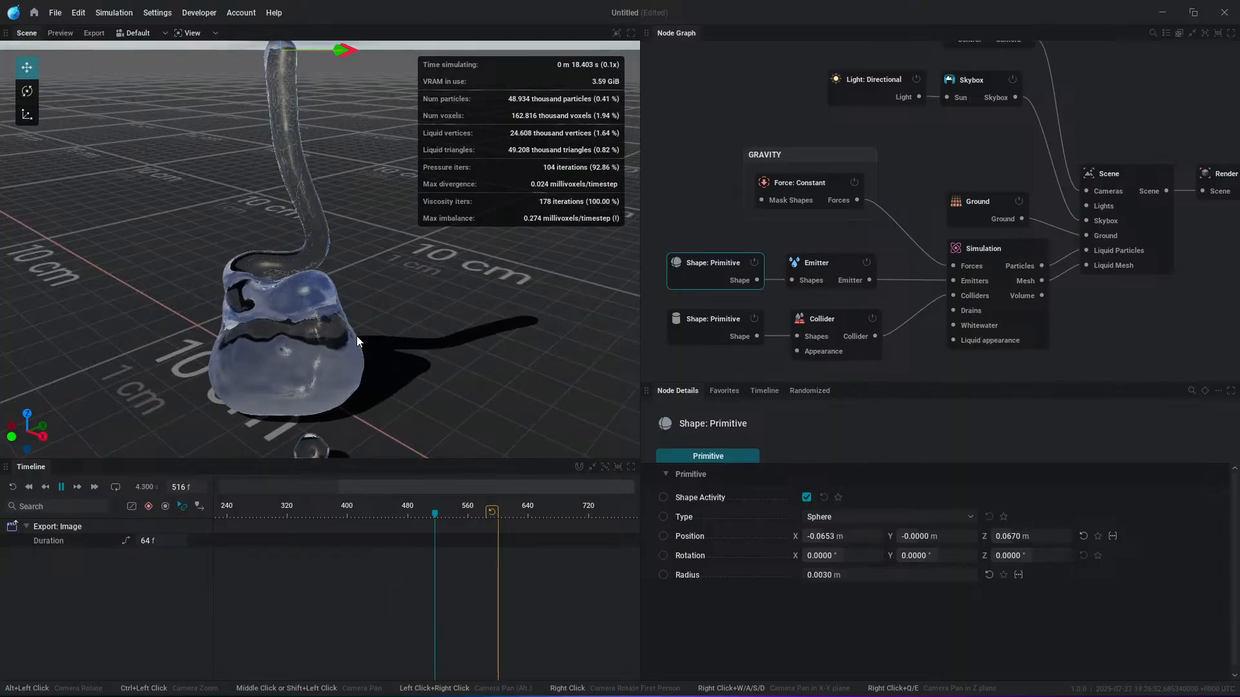
pyautogui.scroll(-2, 366, 289)
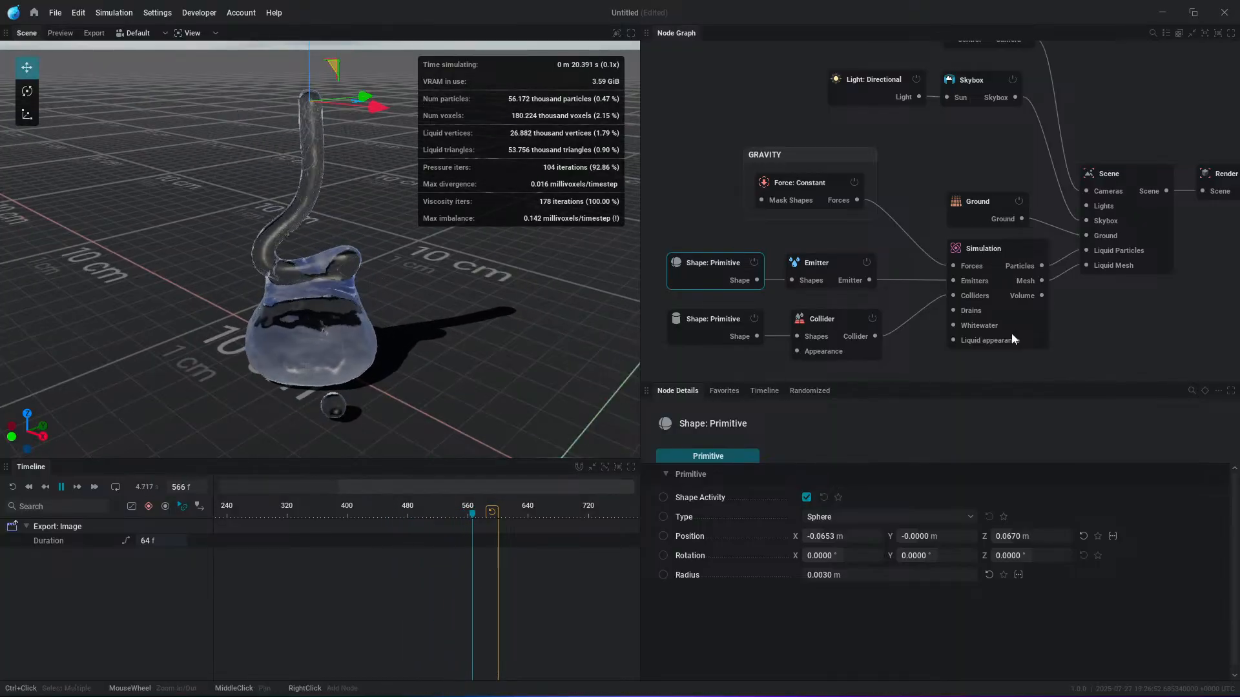
# Step: Apply the Plastic reflectivity preset to the Simulation node's liquid appearance
pyautogui.click(993, 244)
pyautogui.click(996, 471)
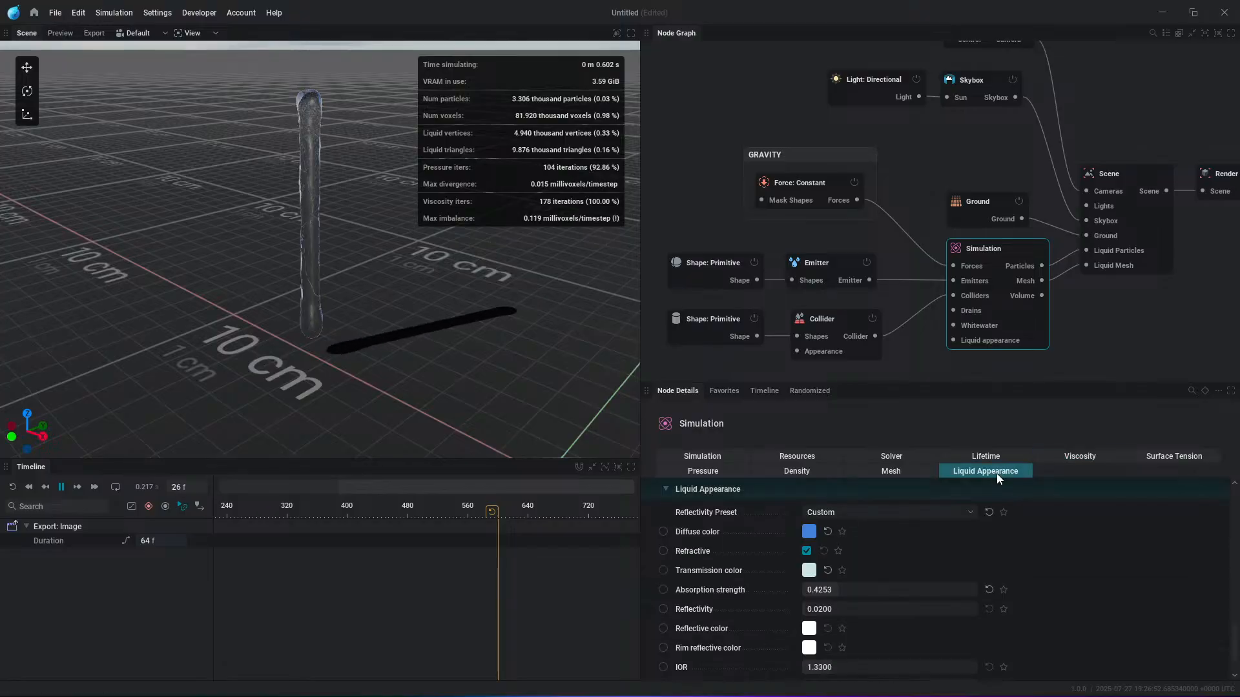
pyautogui.click(828, 512)
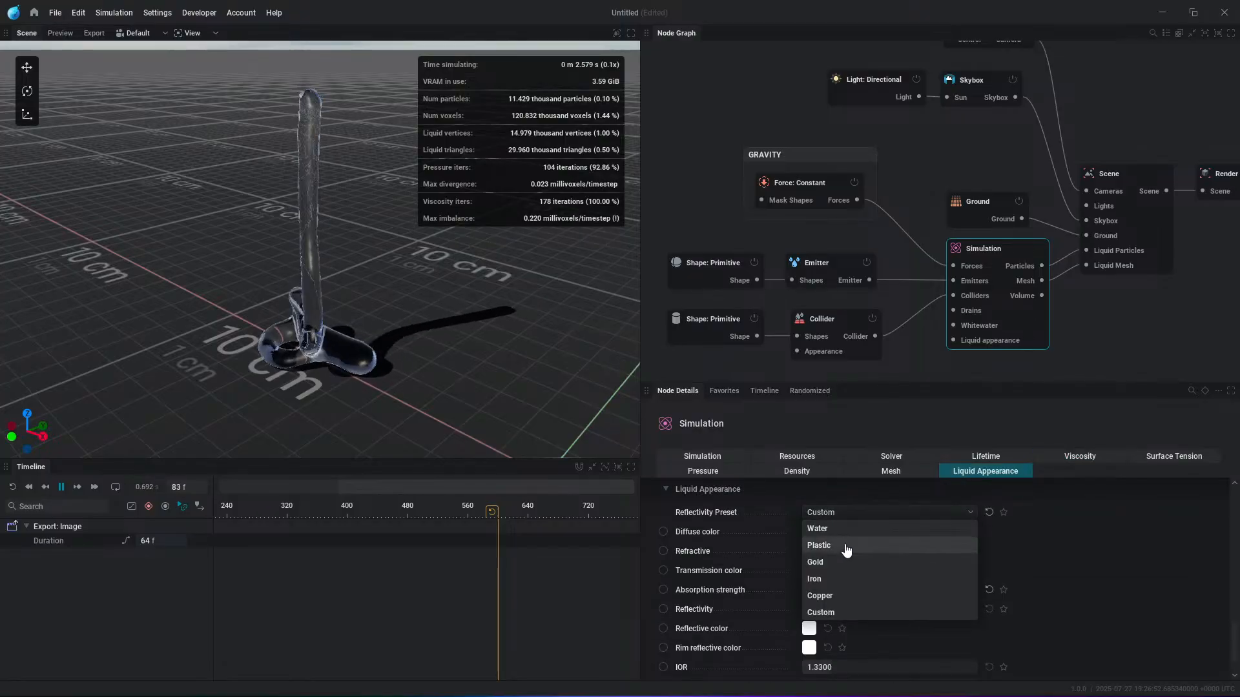
pyautogui.click(847, 548)
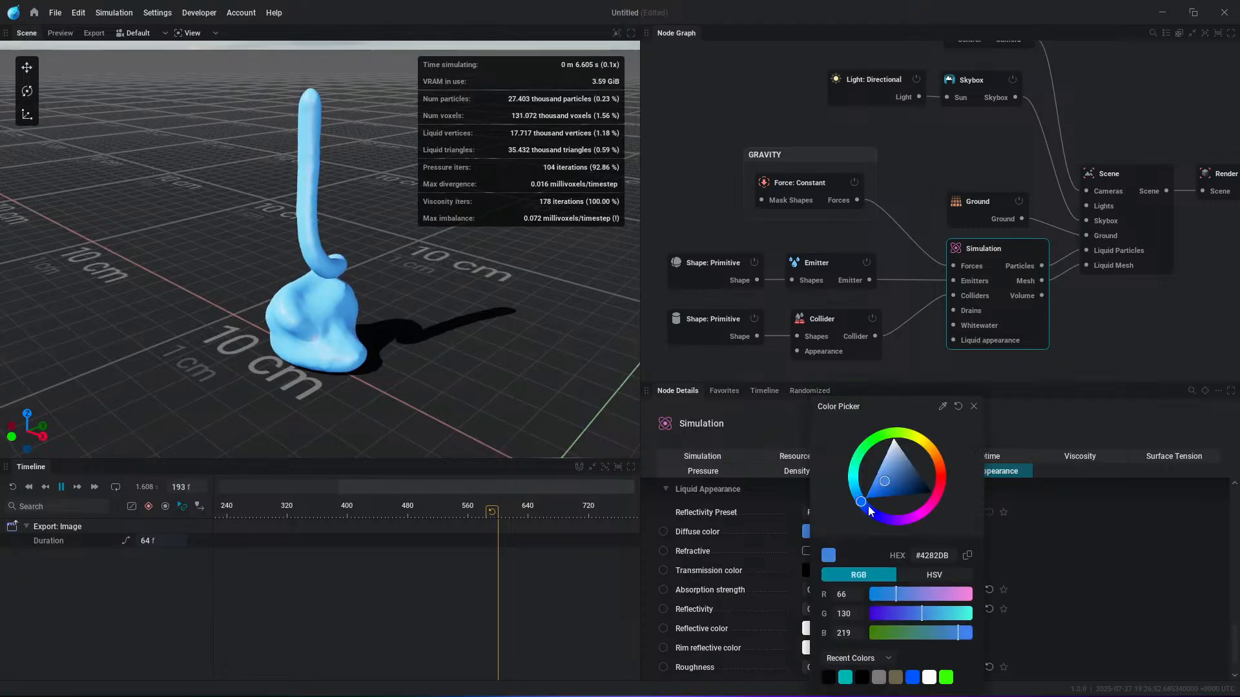
# Step: Change the liquid's diffuse color to a bright green, about #3FF100, and pause the simulation
pyautogui.click(809, 531)
pyautogui.click(892, 444)
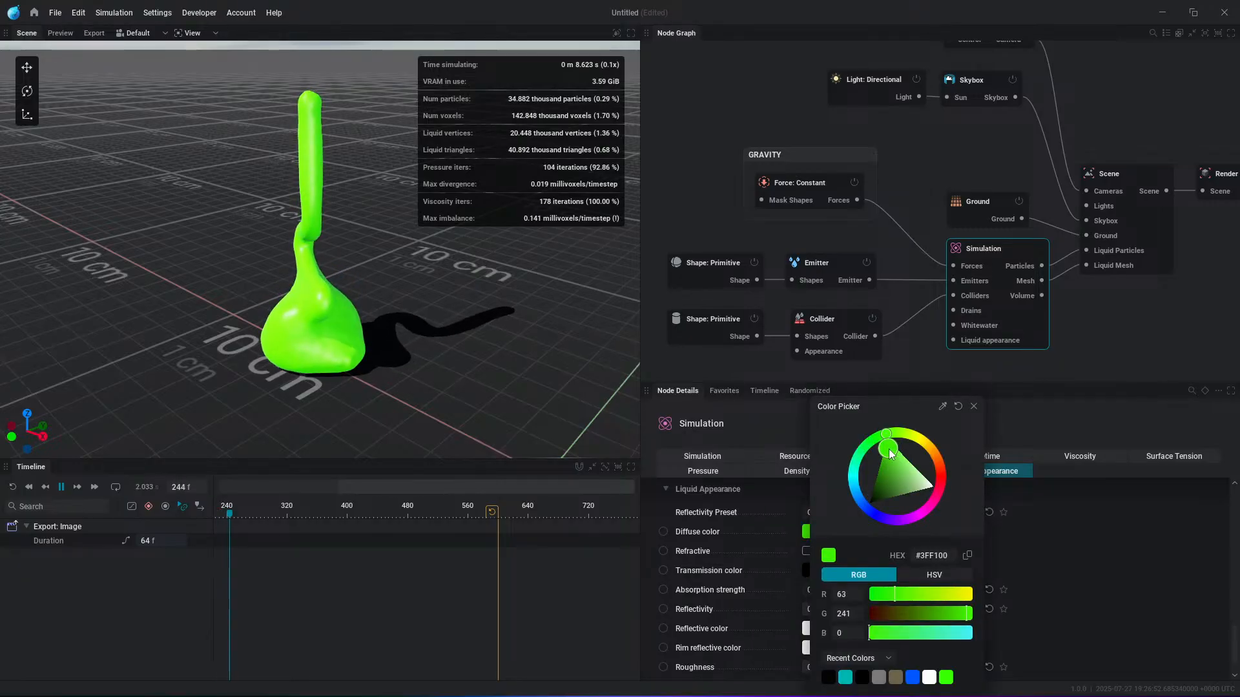
pyautogui.click(1123, 556)
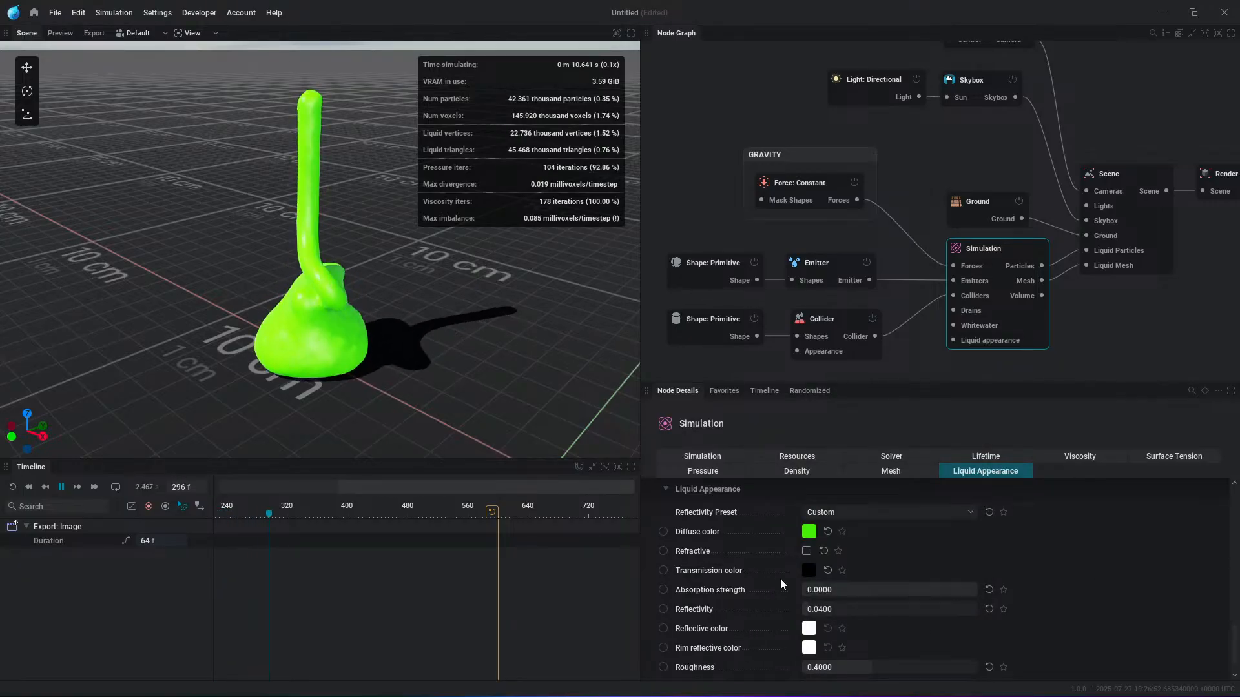
pyautogui.scroll(3, 324, 371)
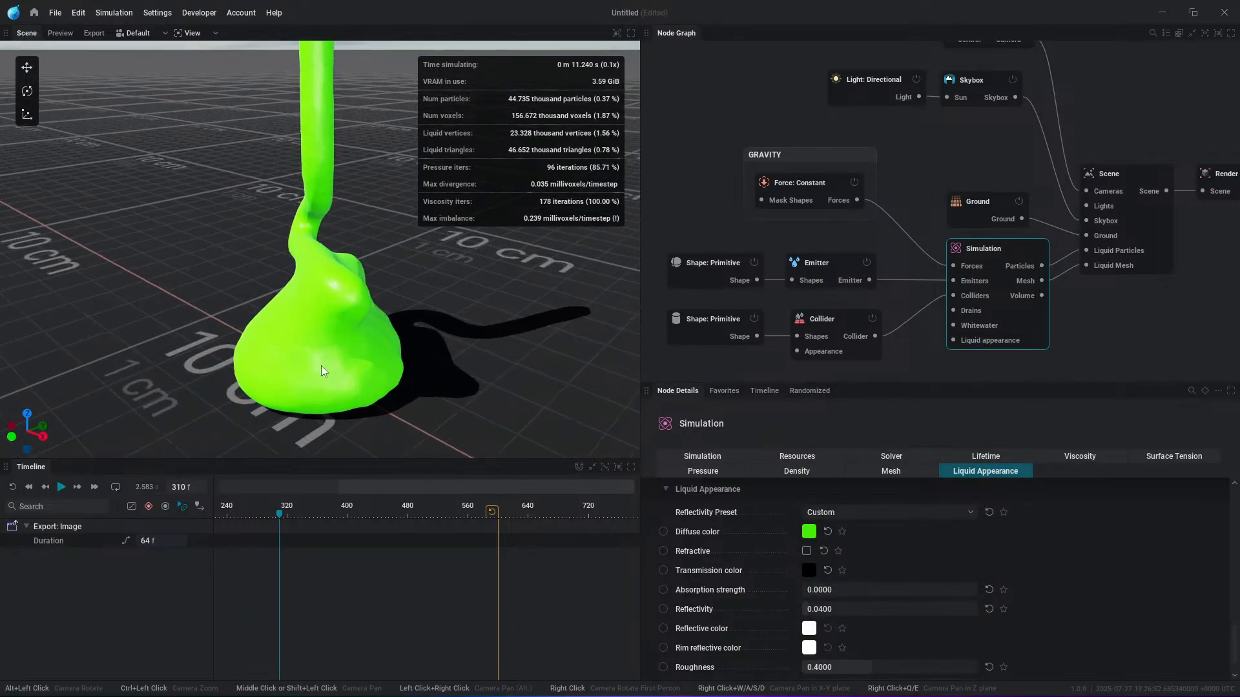
# Step: Set the liquid's rim reflective color to red and raise its reflectivity to about 0.6167
pyautogui.scroll(-2, 740, 592)
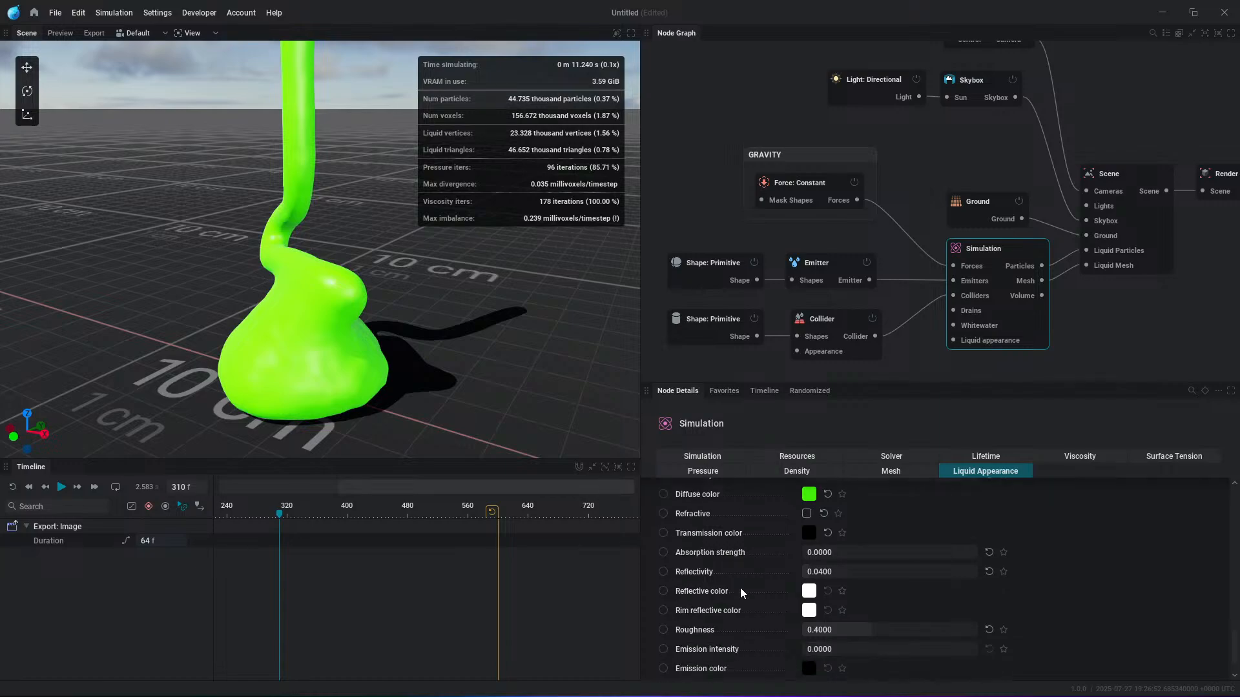
pyautogui.click(810, 611)
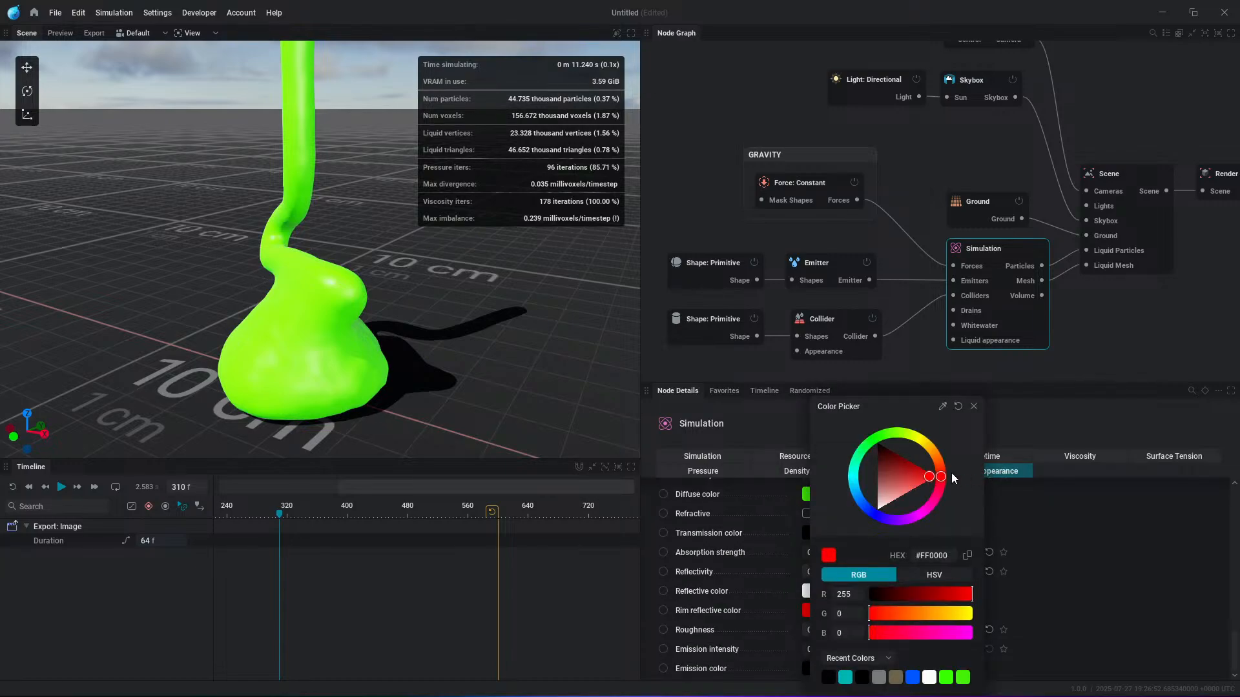
pyautogui.click(1076, 537)
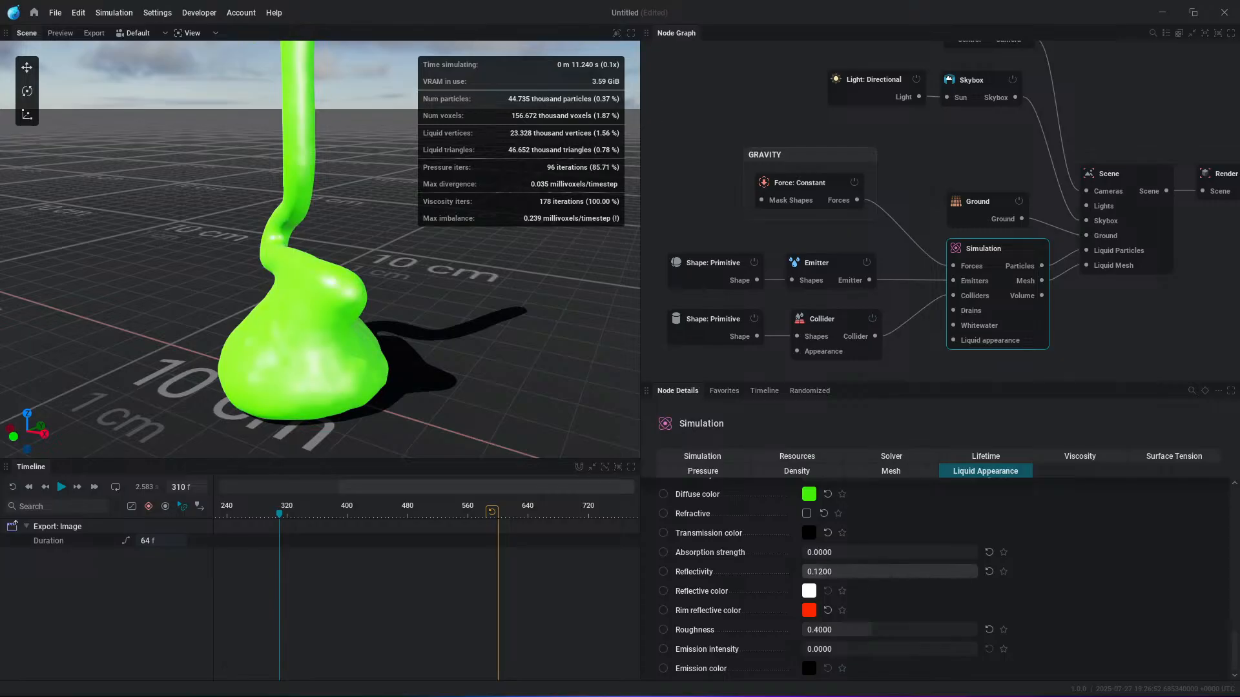
pyautogui.moveTo(823, 572)
pyautogui.mouseDown()
pyautogui.moveTo(919, 572)
pyautogui.moveTo(828, 572)
pyautogui.mouseUp()
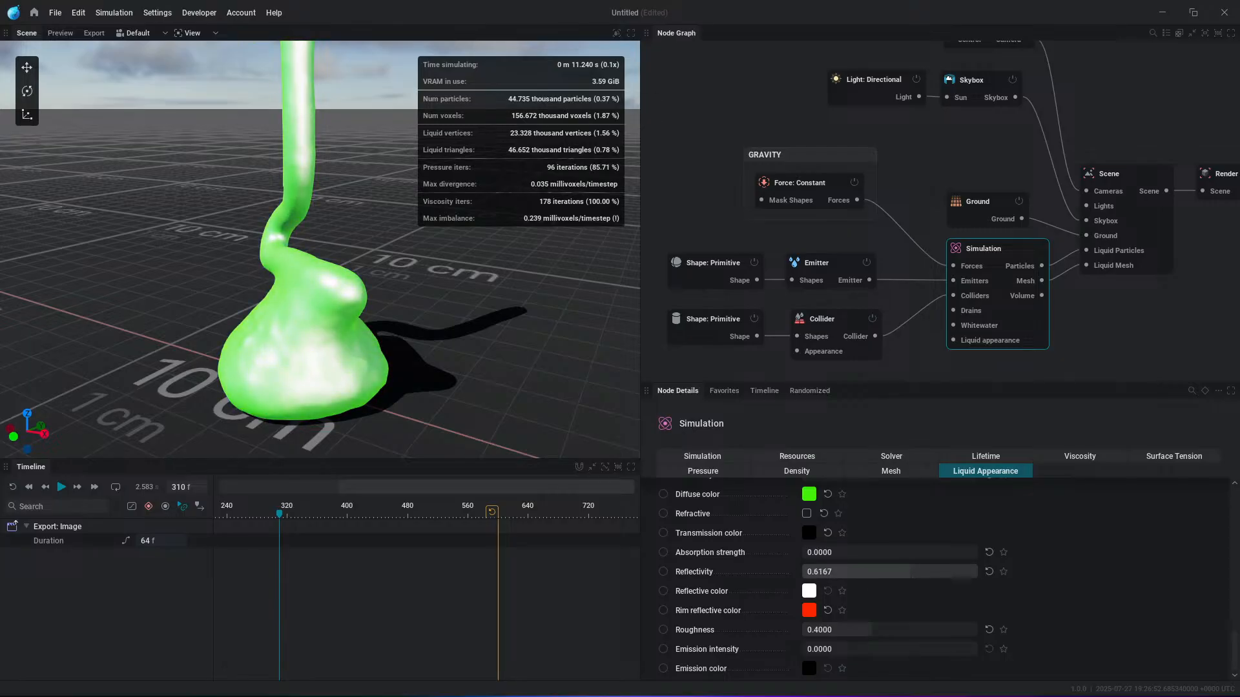
pyautogui.keyDown('alt'); pyautogui.moveTo(369, 340); pyautogui.dragTo(404, 311); pyautogui.keyUp('alt')
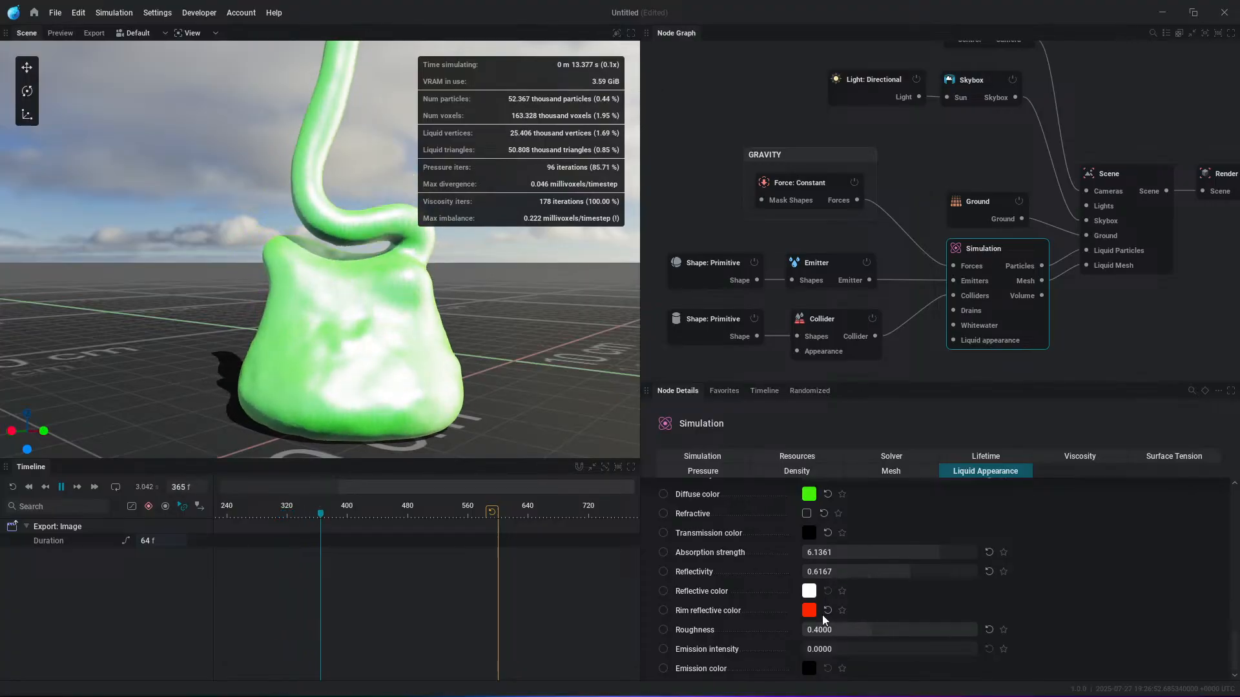
# Step: Raise the liquid's absorption strength to about 6.1361 and set its transmission color to red (#FD1919)
pyautogui.click(808, 533)
pyautogui.click(892, 498)
pyautogui.click(924, 480)
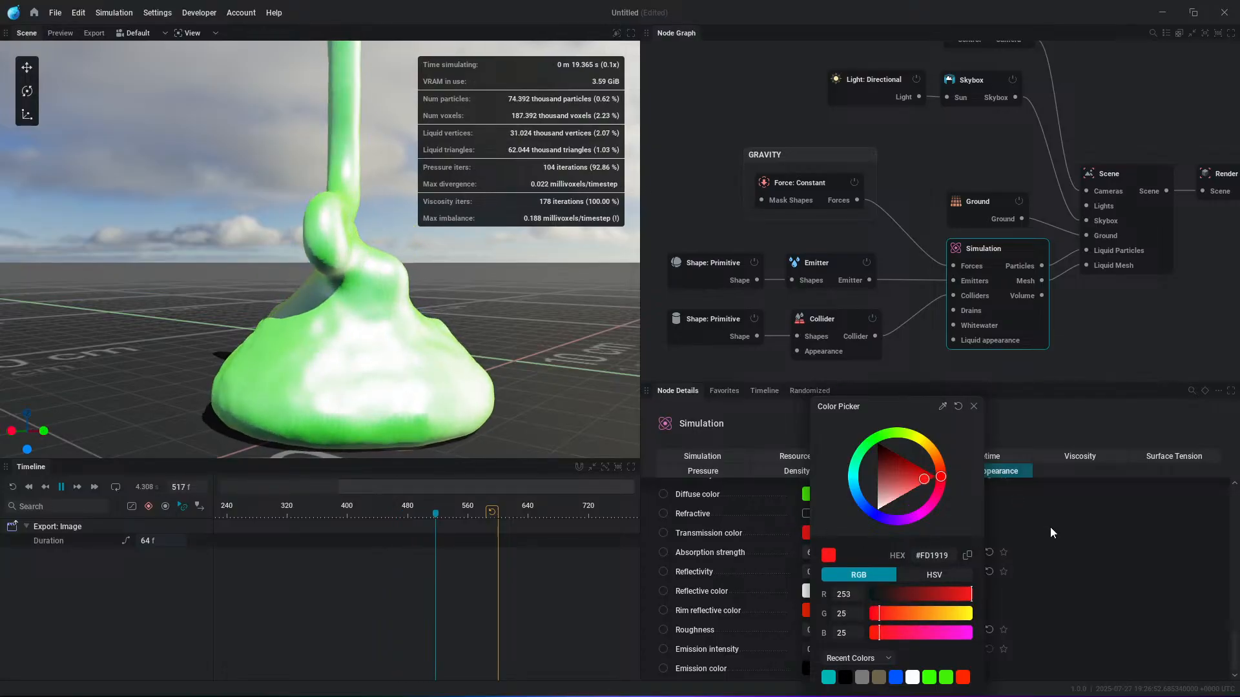
# Step: Try the Refractive option on the liquid's appearance and turn it back off
pyautogui.click(807, 514)
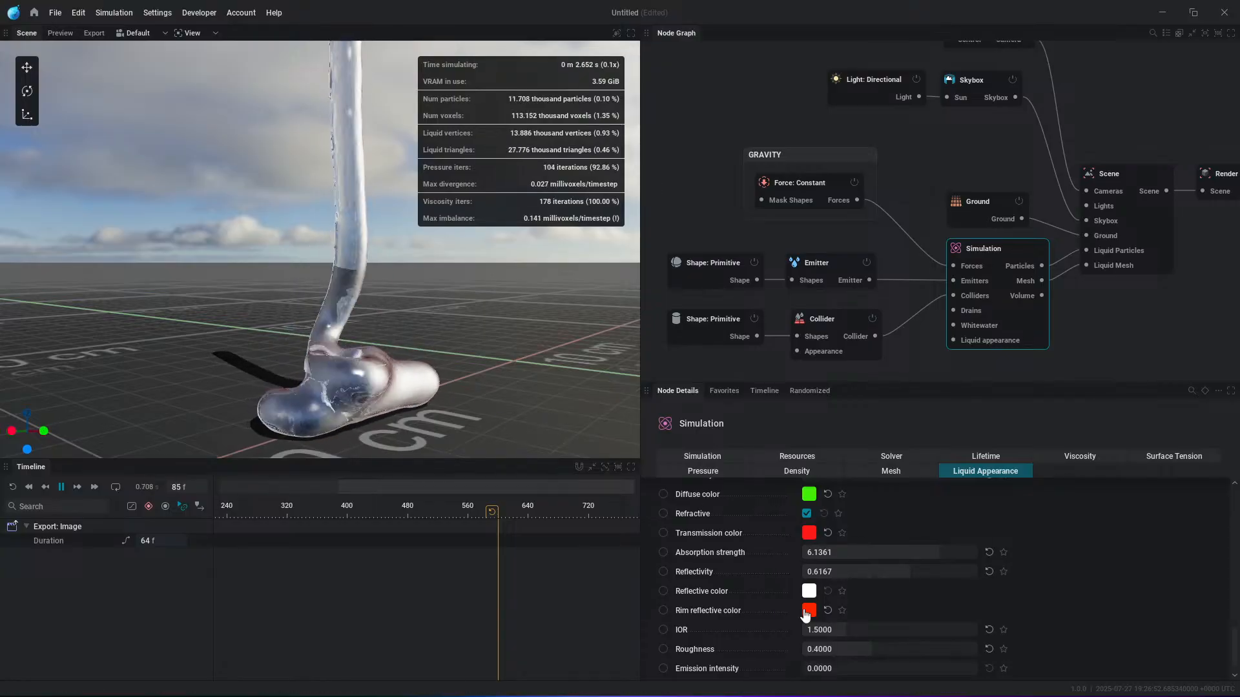
pyautogui.click(806, 513)
pyautogui.scroll(-3, 480, 323)
pyautogui.scroll(2, 505, 271)
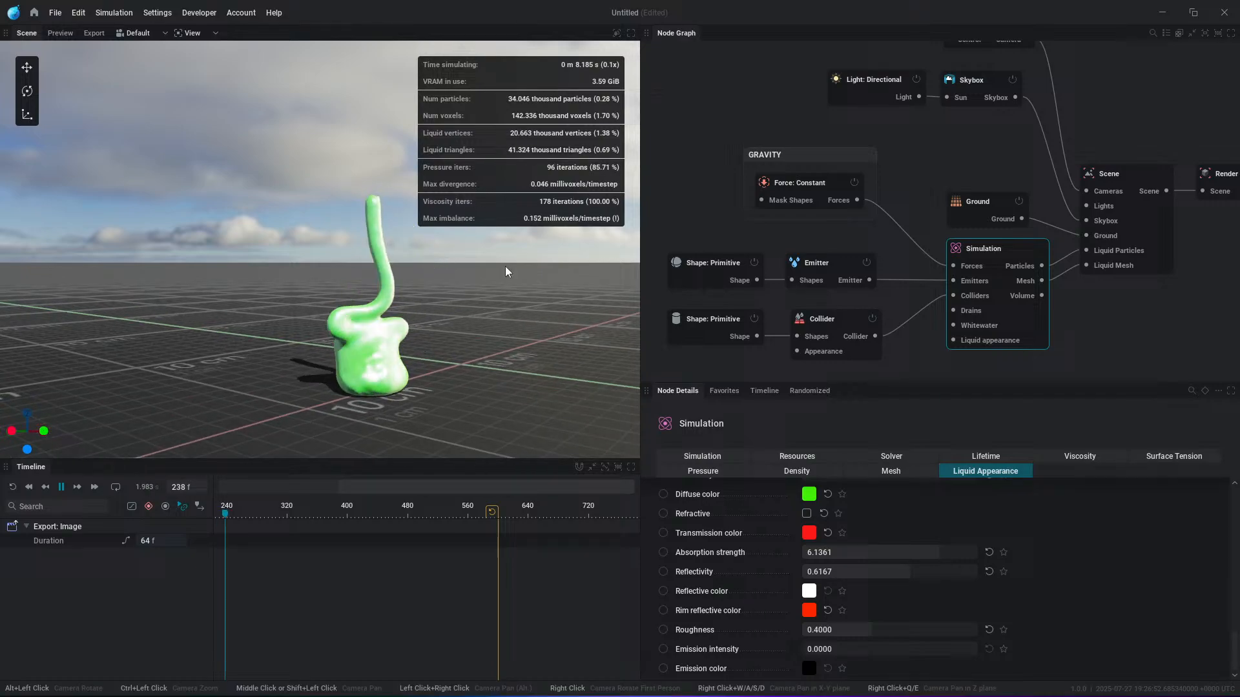
# Step: Pause the simulation and connect a second Collider to the Simulation node, with an Import node supplying its shape
pyautogui.press('space')
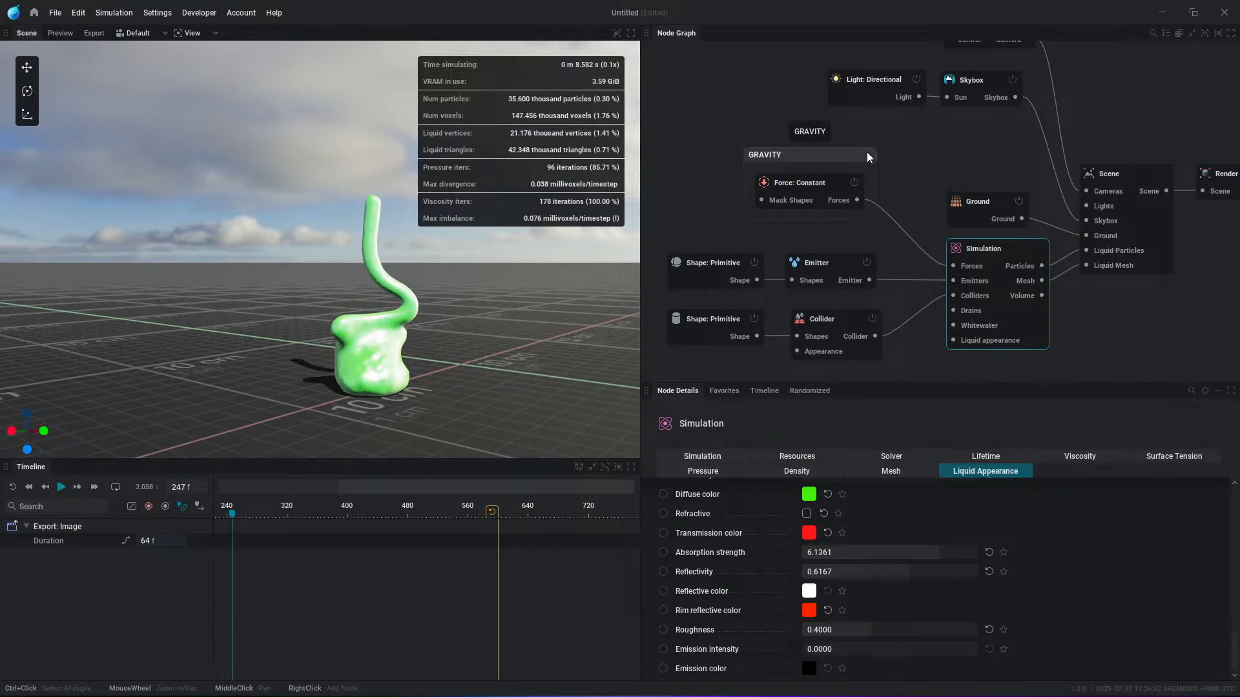
pyautogui.click(699, 342)
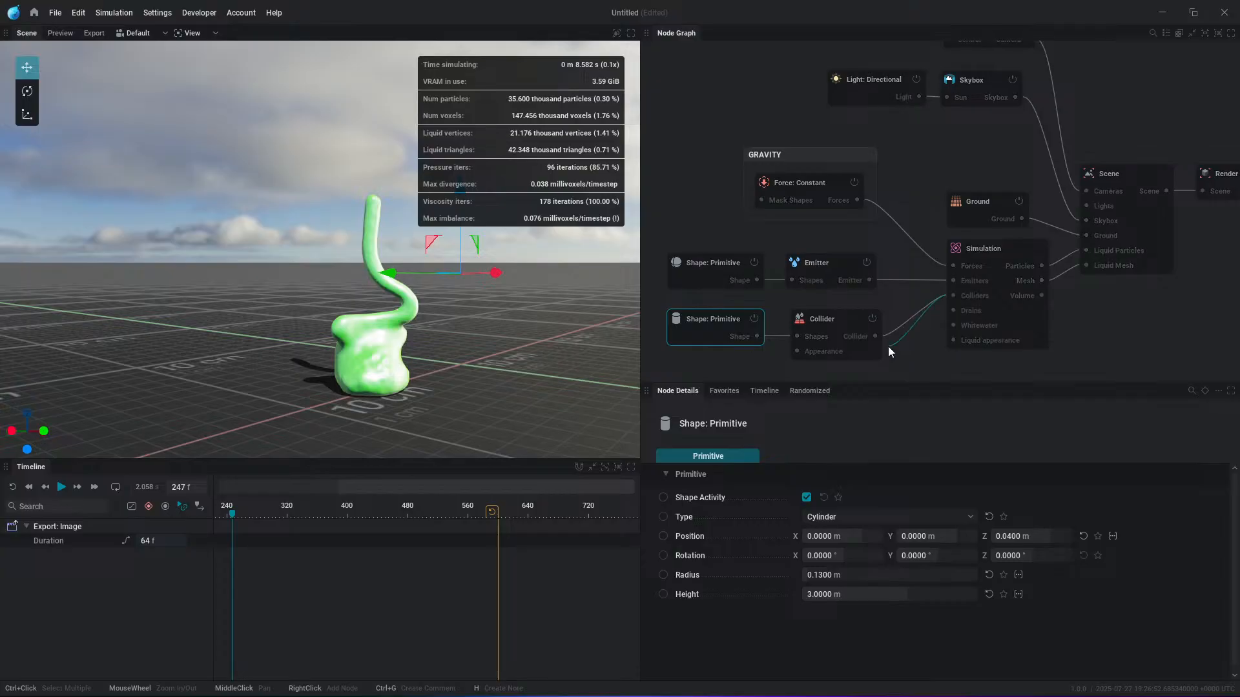
pyautogui.moveTo(889, 348); pyautogui.dragTo(738, 350)
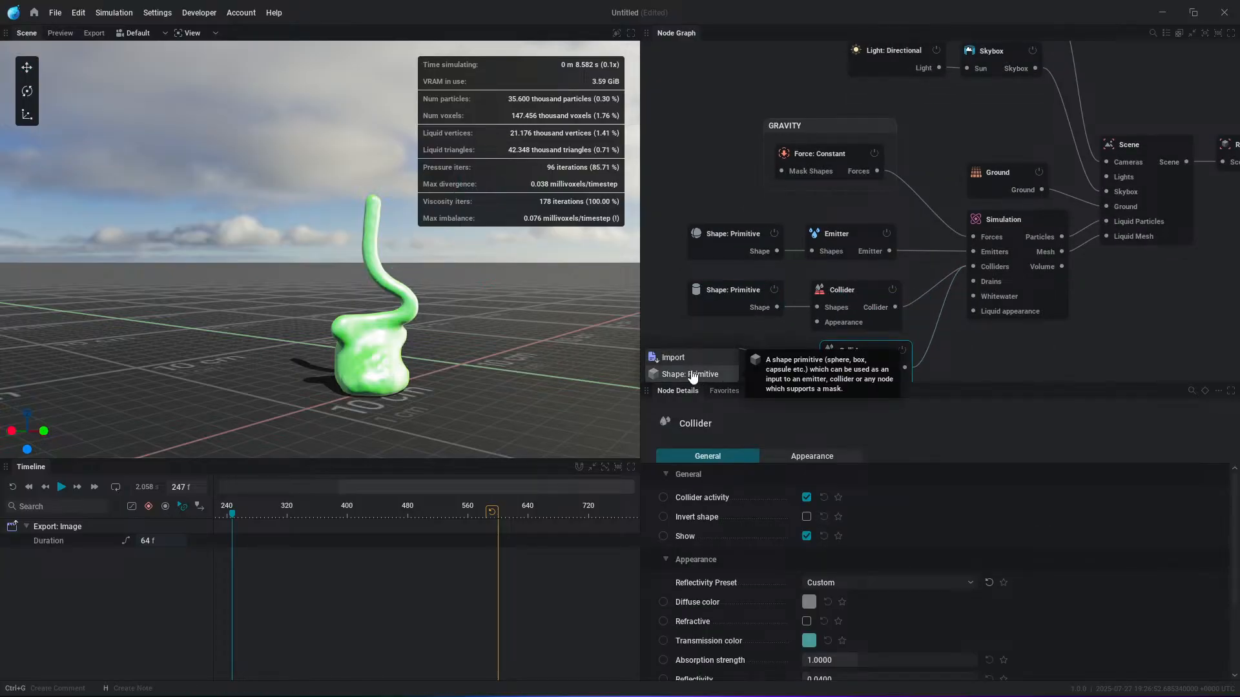
pyautogui.click(708, 357)
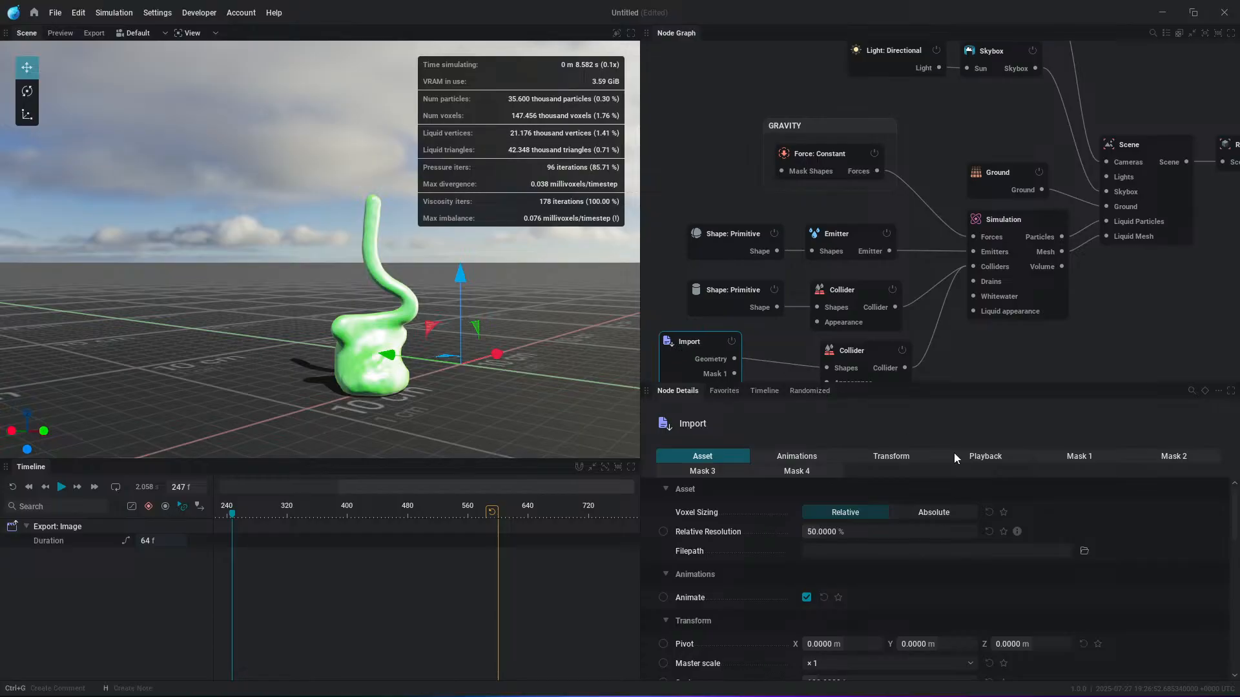
# Step: Load MacNCheese.fbx from LiquiGen's meshes folder into the Import node
pyautogui.click(1087, 554)
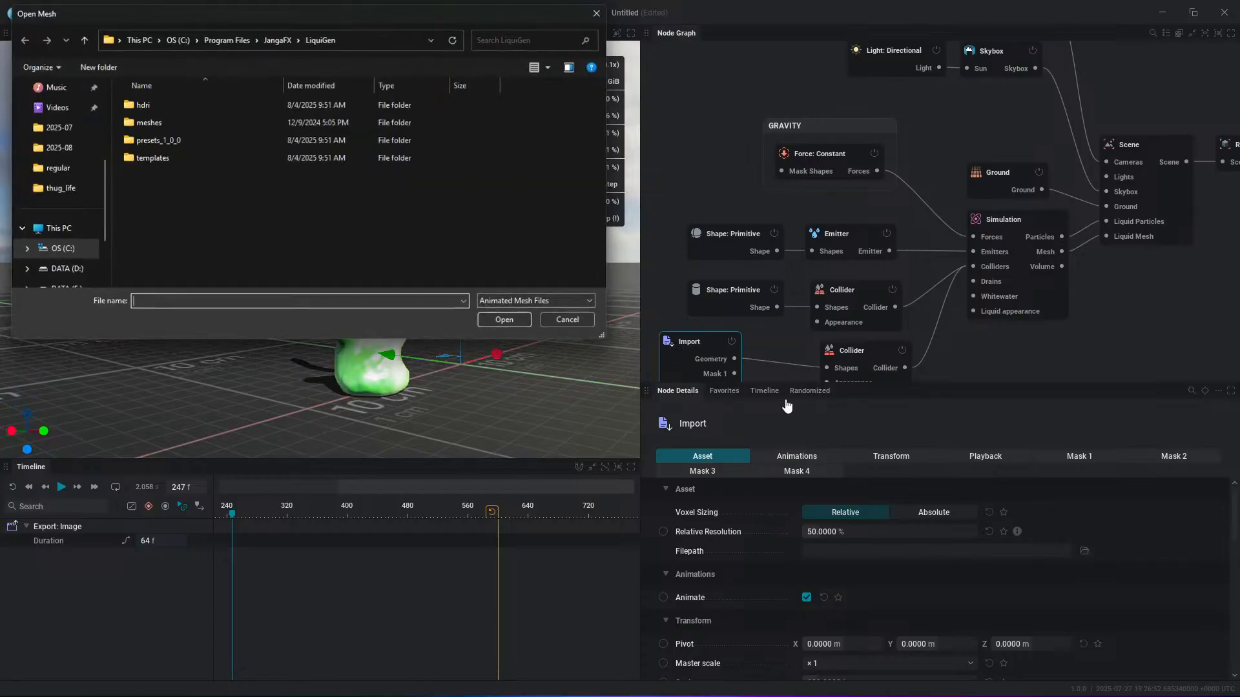
pyautogui.doubleClick(160, 122)
pyautogui.click(165, 105)
pyautogui.click(187, 123)
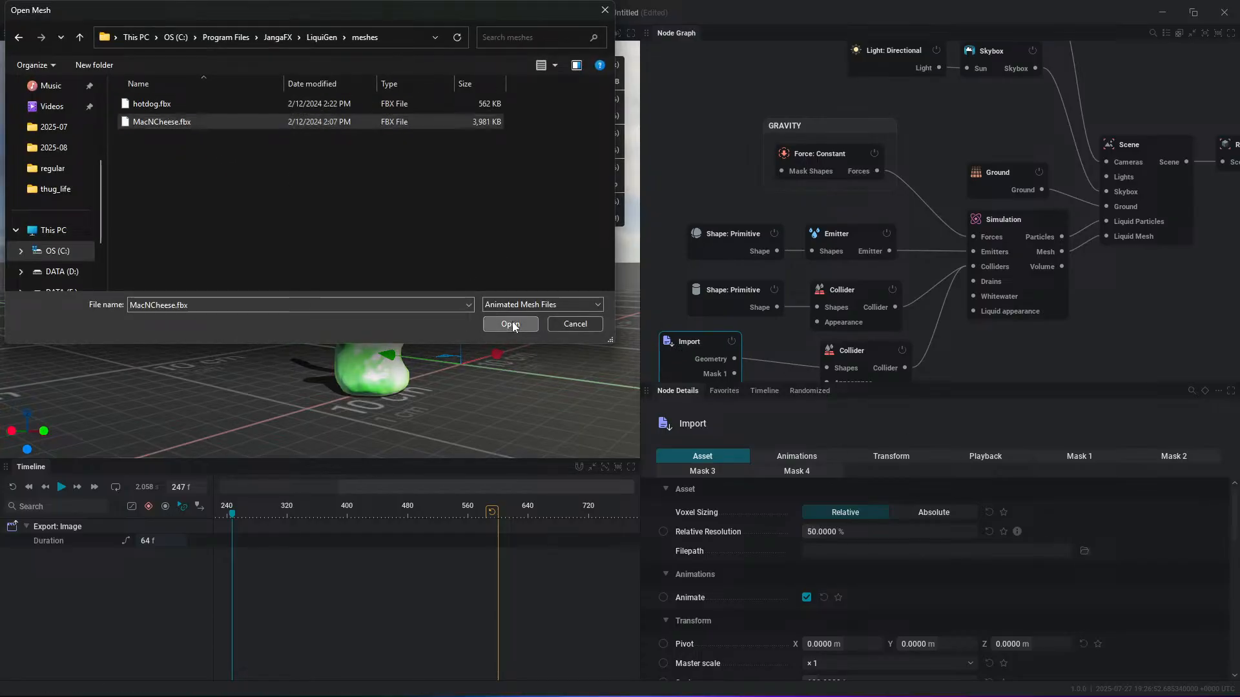
pyautogui.click(510, 323)
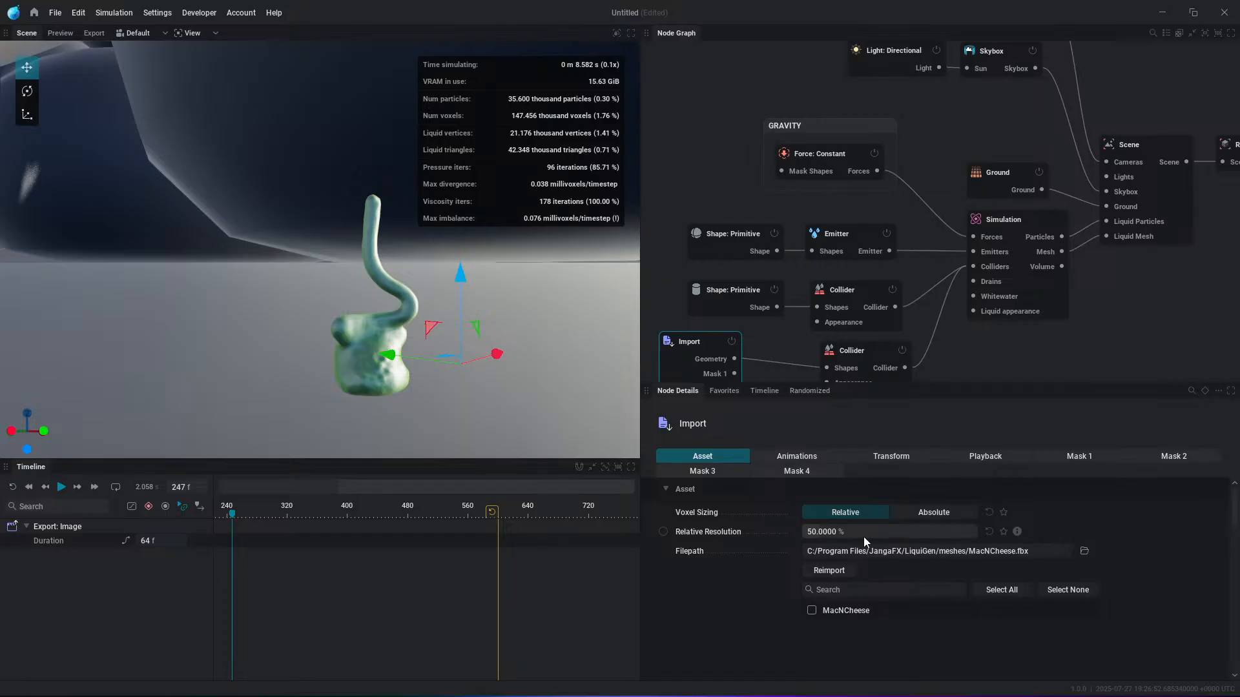
# Step: Try successively smaller master scales on the imported mesh: ×0.01, ×0.001 and ×0.0001
pyautogui.click(892, 457)
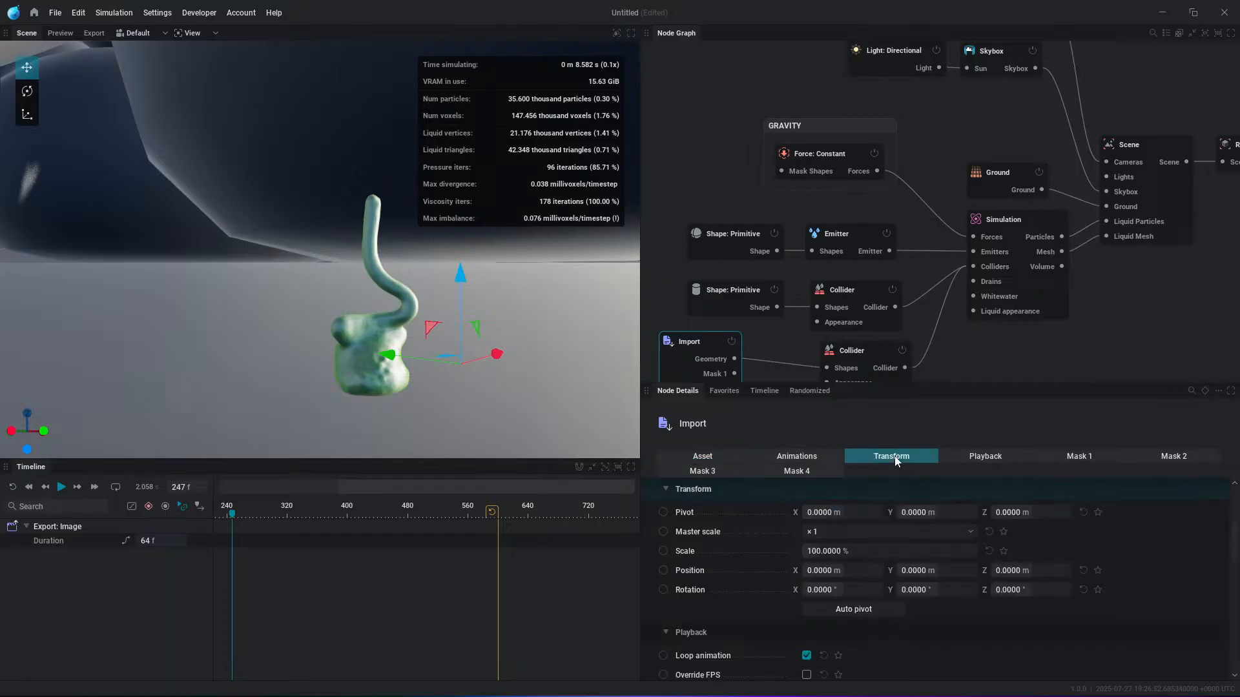
pyautogui.click(847, 534)
pyautogui.click(821, 415)
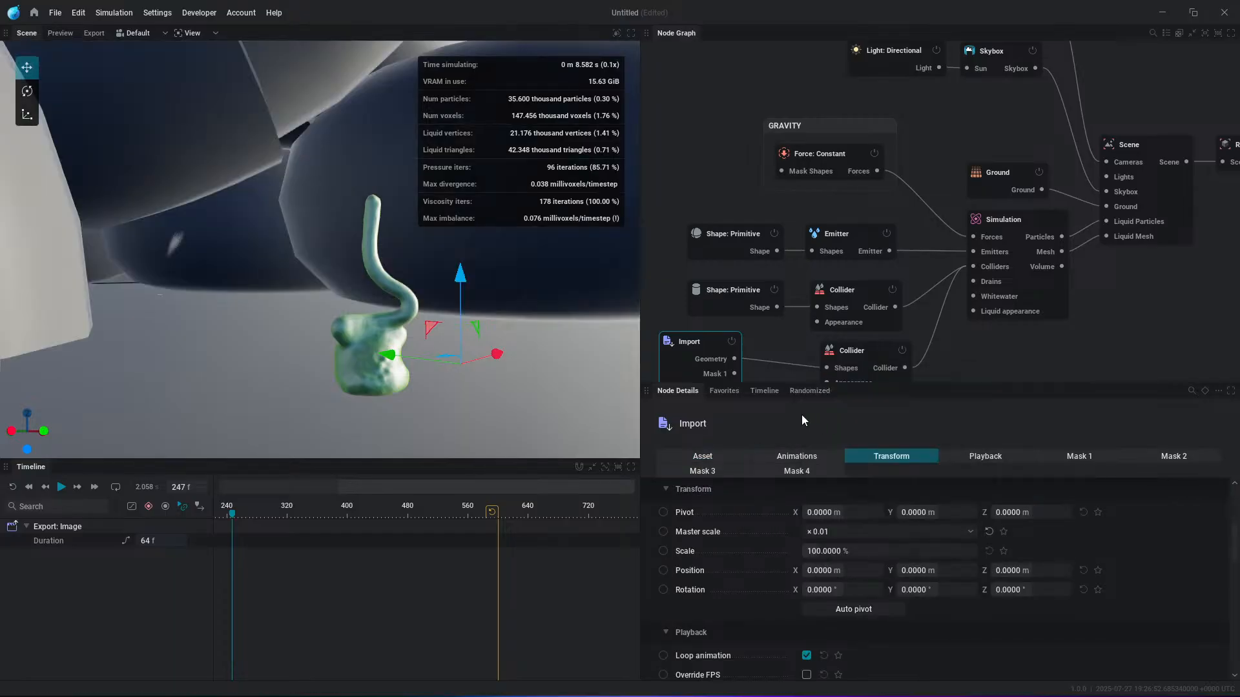
pyautogui.click(844, 535)
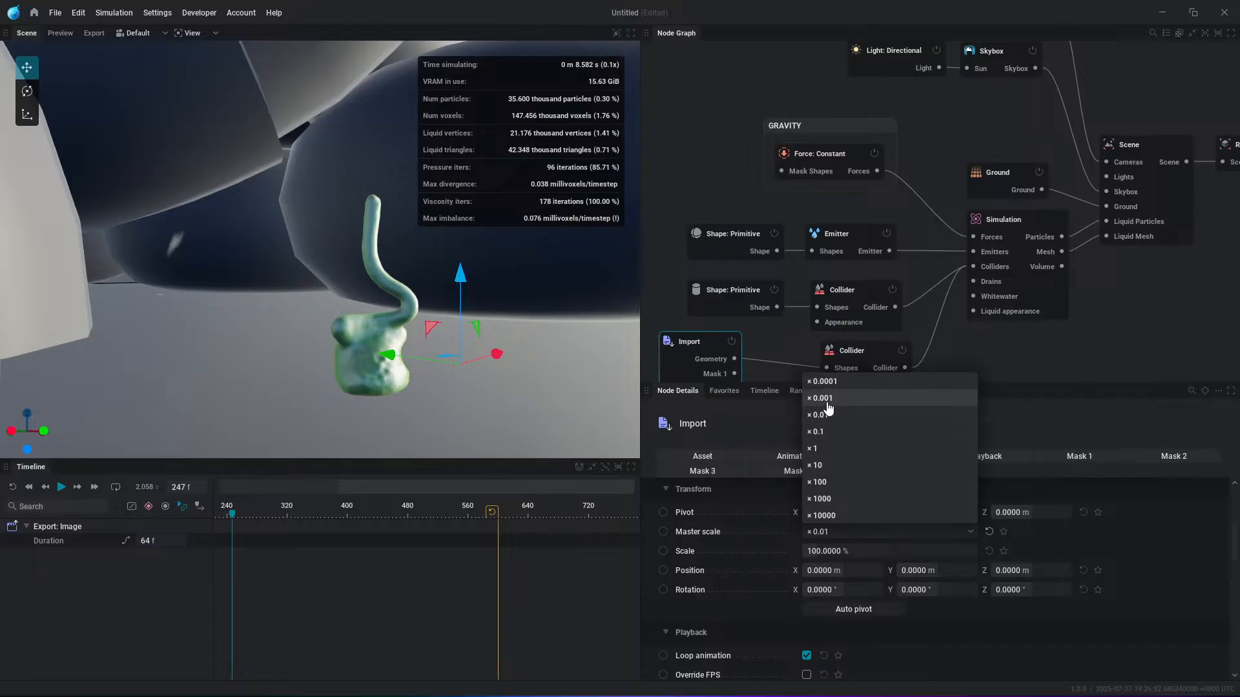
pyautogui.click(823, 398)
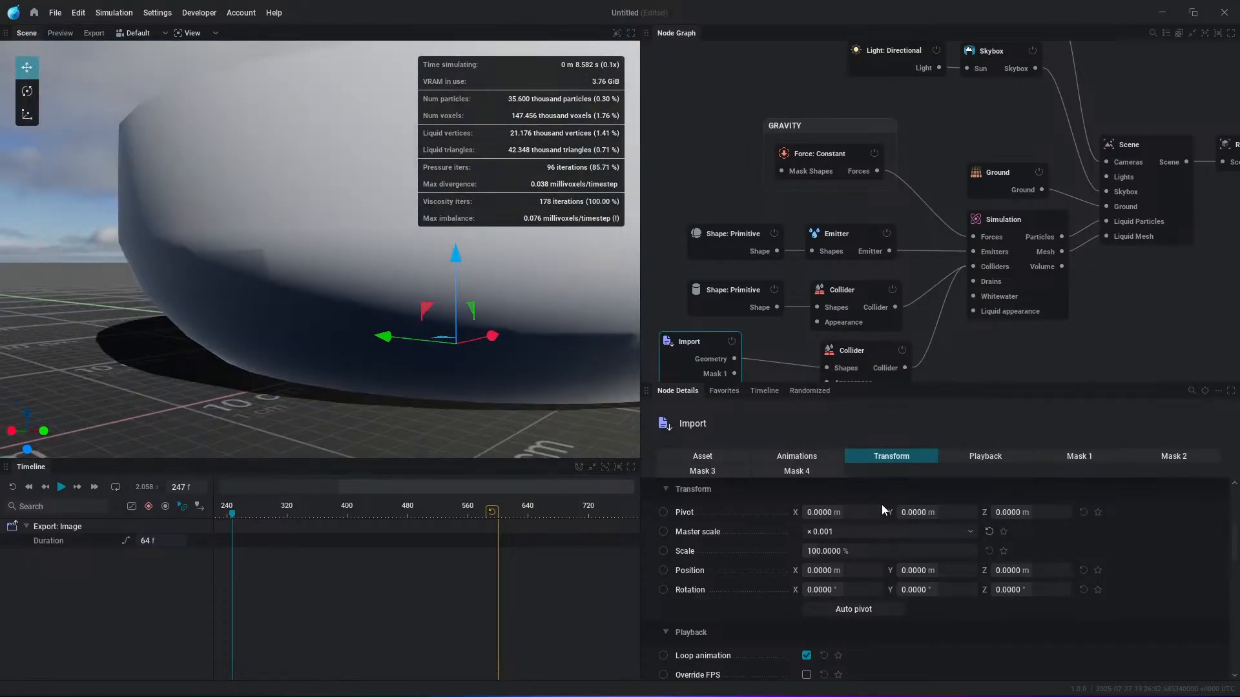
pyautogui.click(865, 535)
pyautogui.click(836, 386)
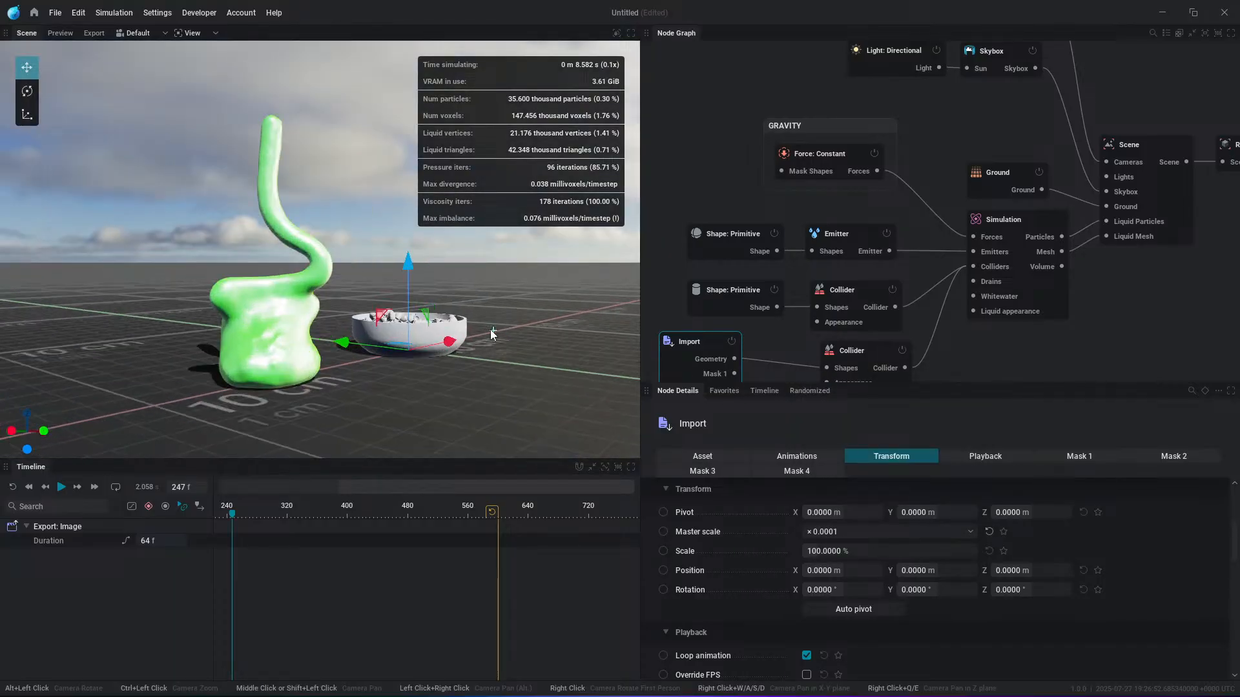
# Step: Move the imported bowl beneath the emitter, to an X position of about -0.0669 m
pyautogui.moveTo(429, 345); pyautogui.dragTo(292, 401)
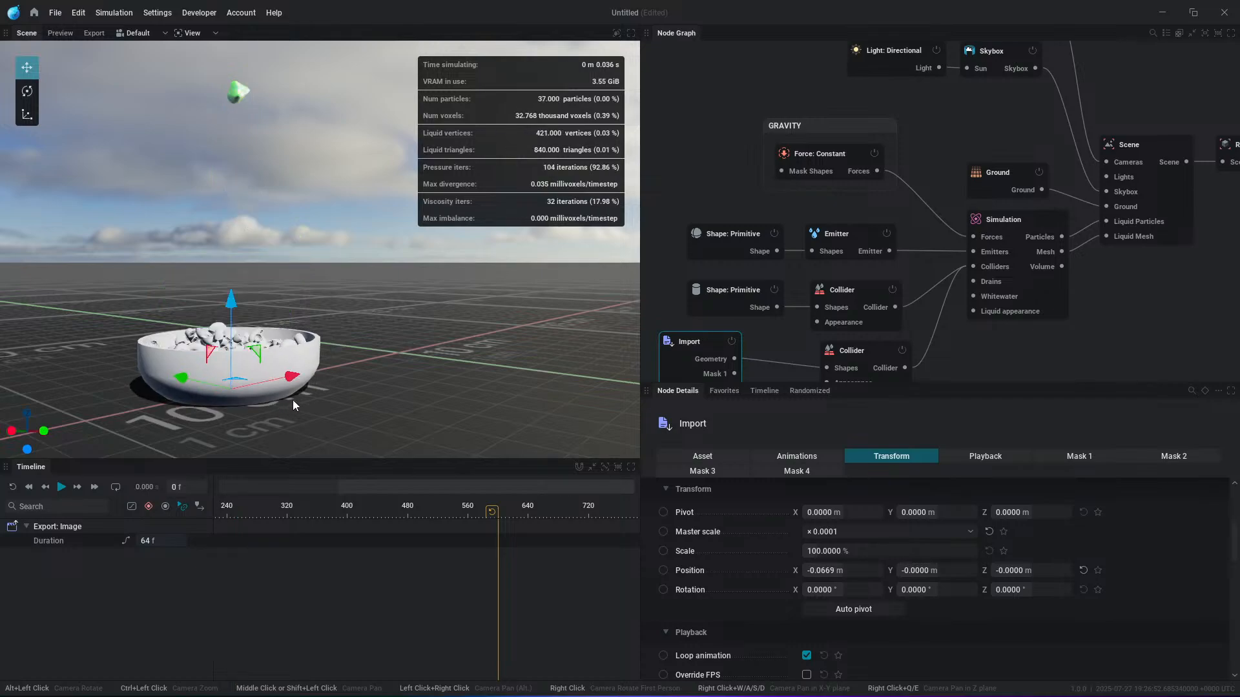
pyautogui.moveTo(331, 393); pyautogui.dragTo(388, 423, button='right')
pyautogui.press('w')
pyautogui.moveTo(313, 338); pyautogui.dragTo(363, 411, button='right')
pyautogui.press('w')
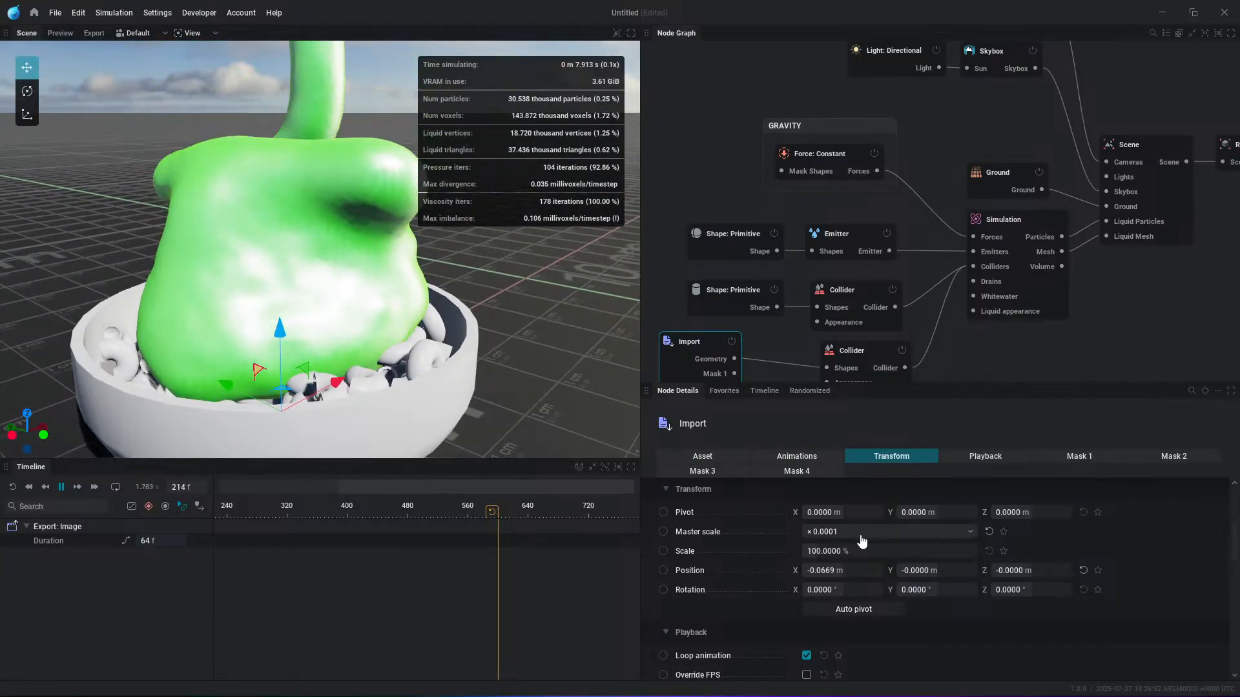
# Step: Set the imported bowl's master scale to ×0.001 and its scale to about 27.4%, and restart the simulation
pyautogui.click(862, 532)
pyautogui.click(823, 398)
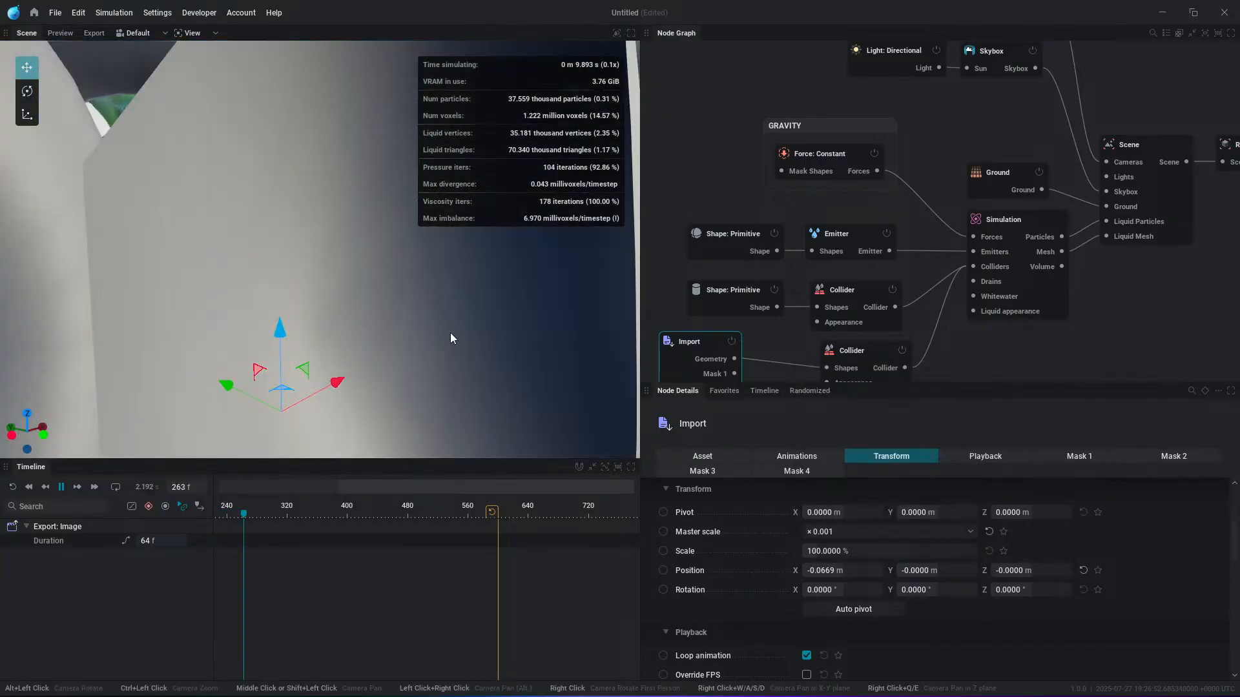
pyautogui.scroll(-10, 388, 306)
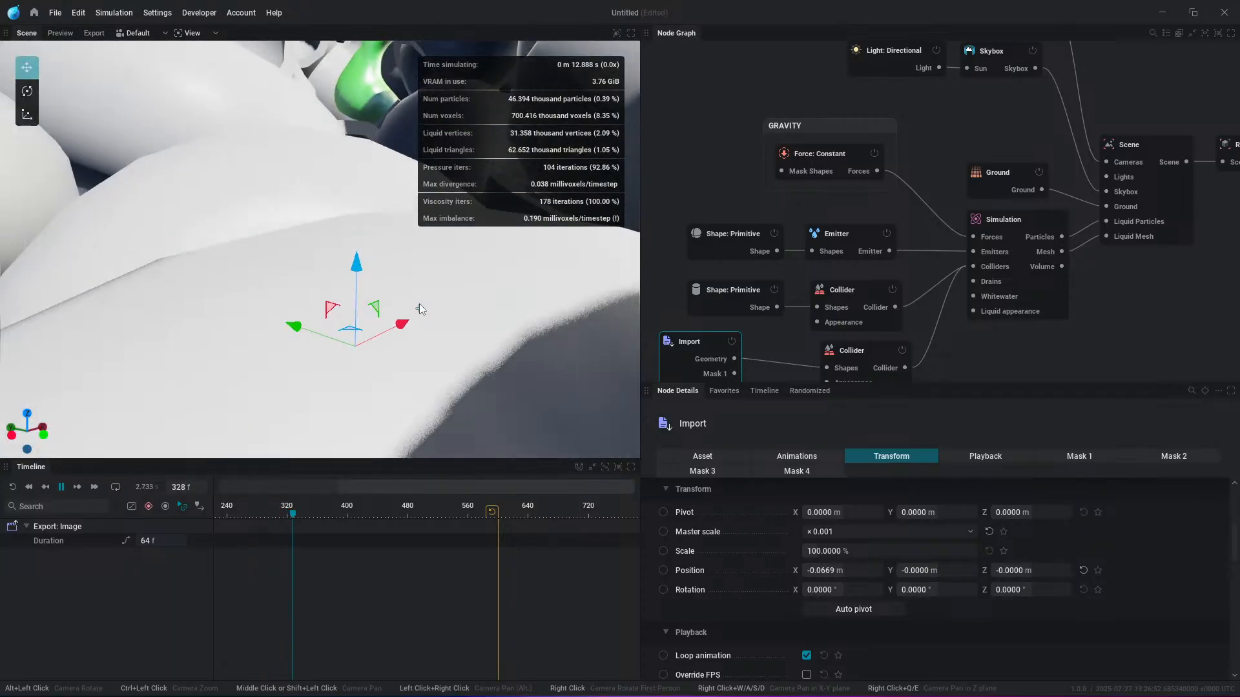
pyautogui.scroll(-5, 421, 301)
pyautogui.press('space')
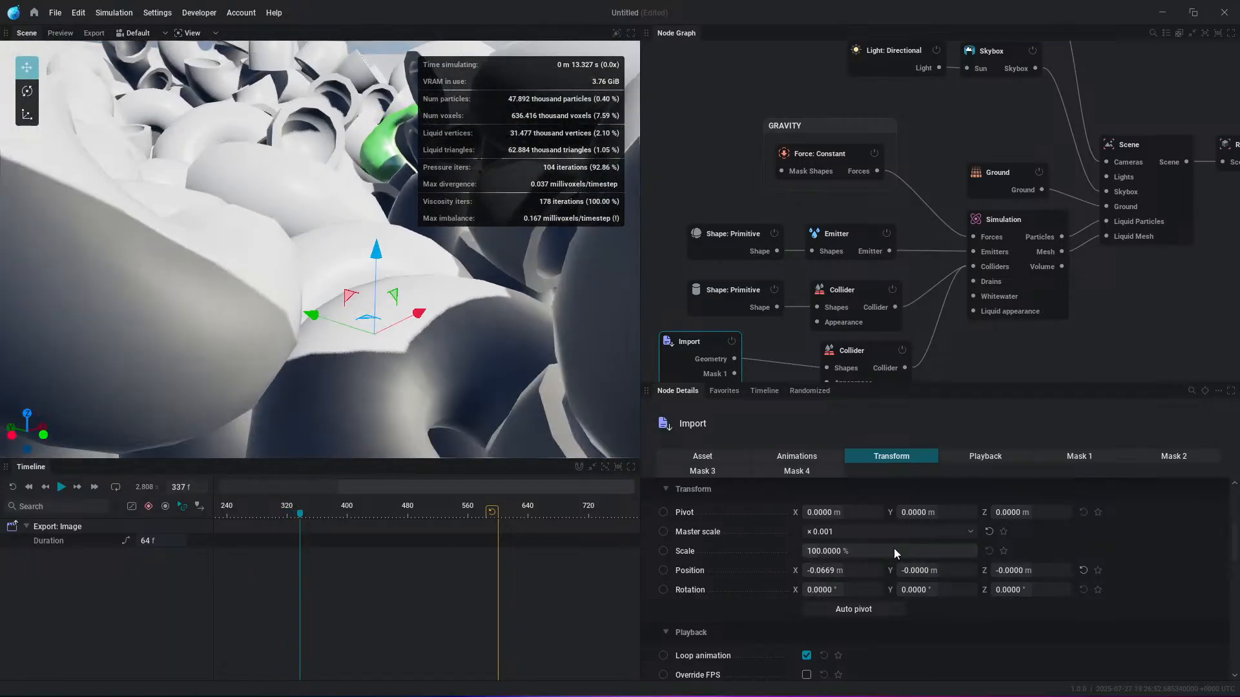
pyautogui.moveTo(894, 551); pyautogui.dragTo(804, 551)
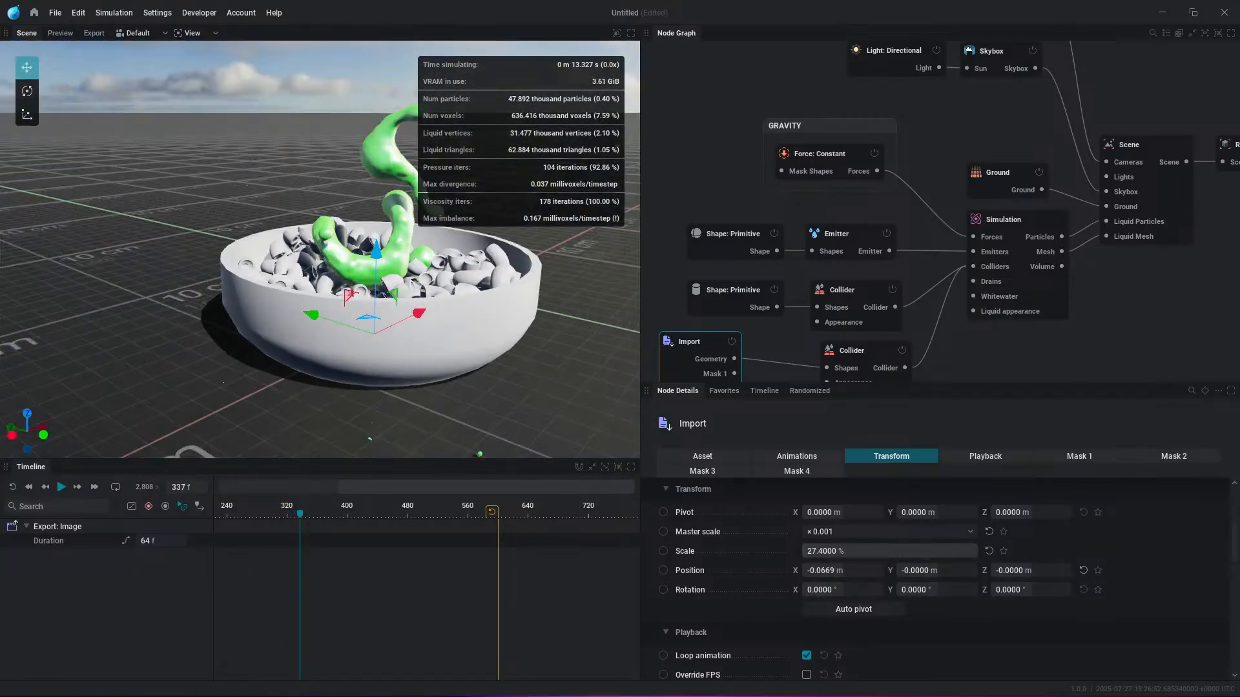
pyautogui.press('r')
pyautogui.scroll(4, 476, 292)
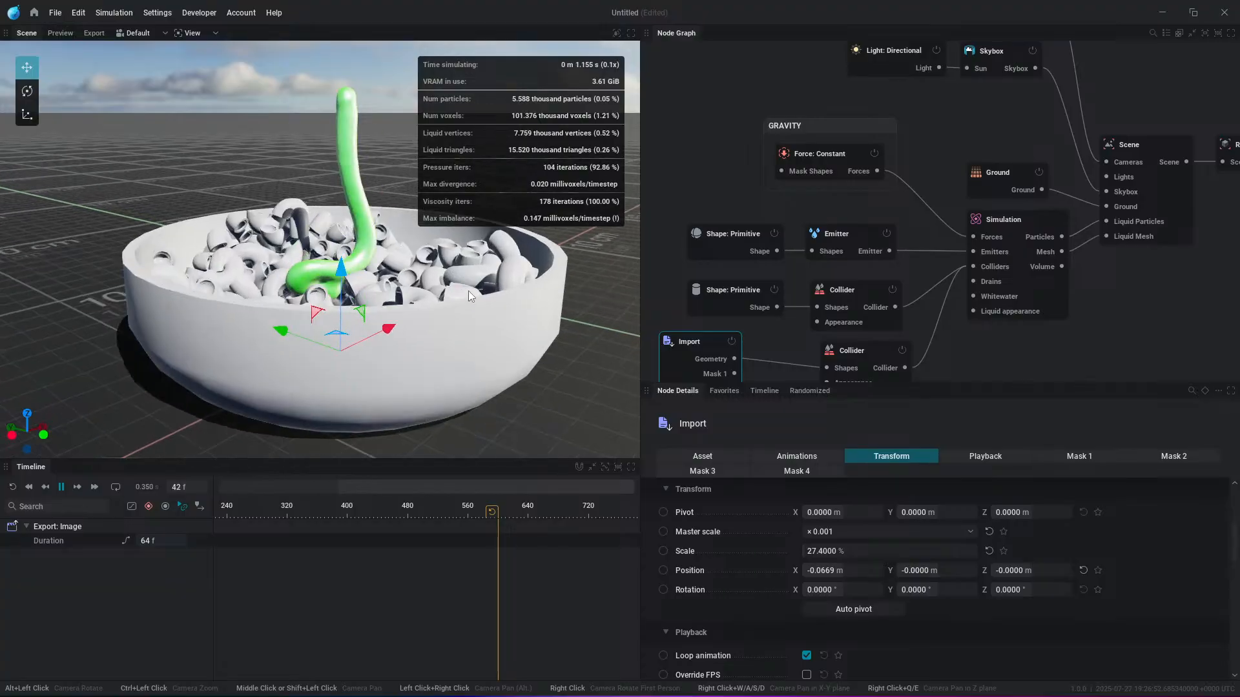
pyautogui.keyDown('alt'); pyautogui.moveTo(476, 292); pyautogui.dragTo(418, 207); pyautogui.keyUp('alt')
pyautogui.moveTo(419, 207); pyautogui.dragTo(419, 274, button='middle')
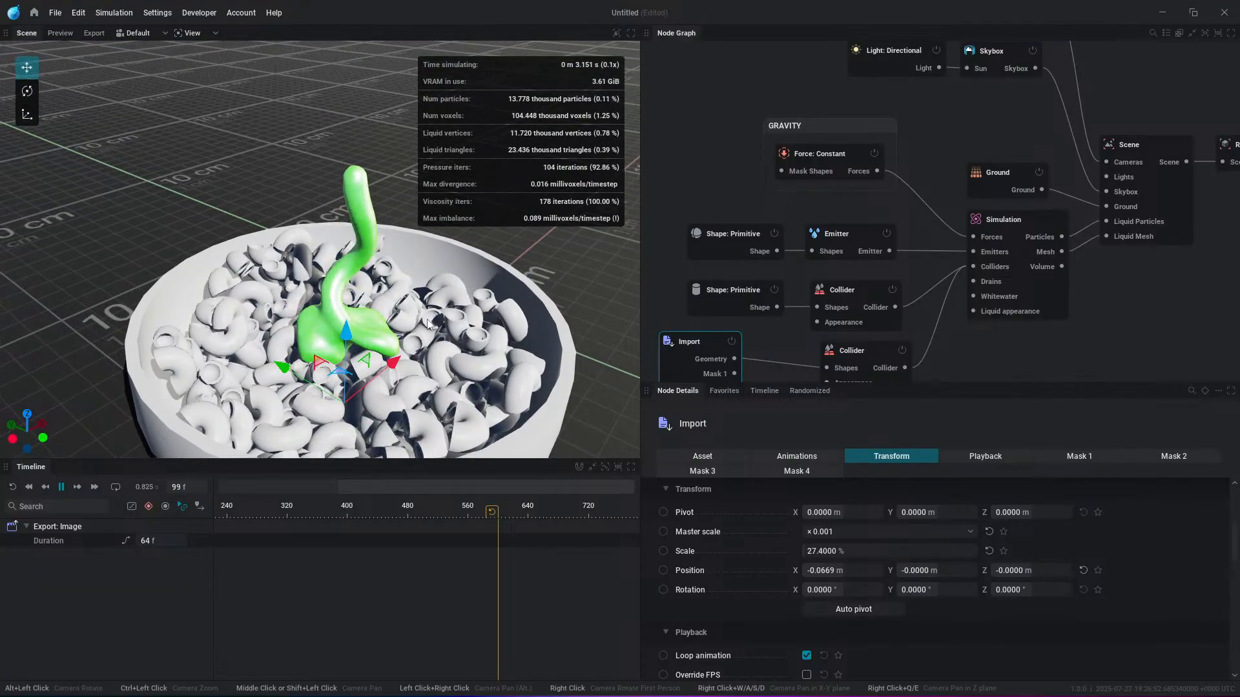
# Step: Change the liquid's diffuse color to a cheese-like orange-yellow
pyautogui.click(1044, 228)
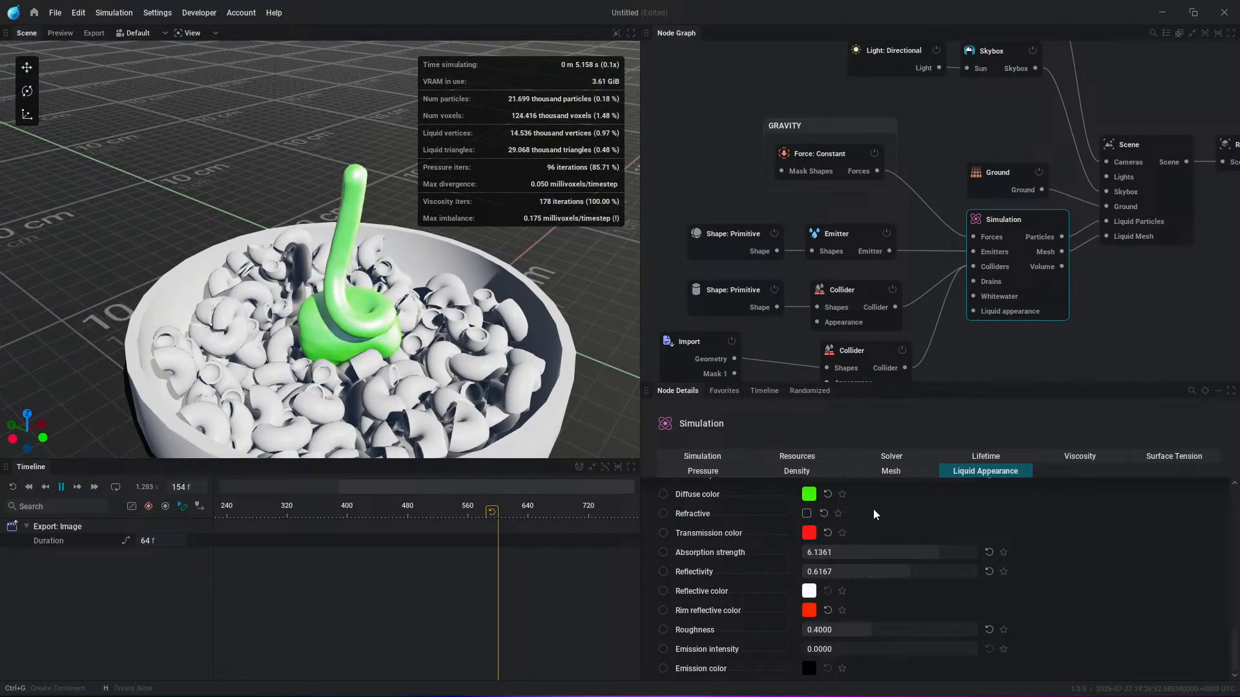
pyautogui.click(809, 495)
pyautogui.moveTo(921, 454)
pyautogui.mouseDown()
pyautogui.moveTo(922, 440)
pyautogui.moveTo(933, 456)
pyautogui.mouseUp()
pyautogui.click(974, 407)
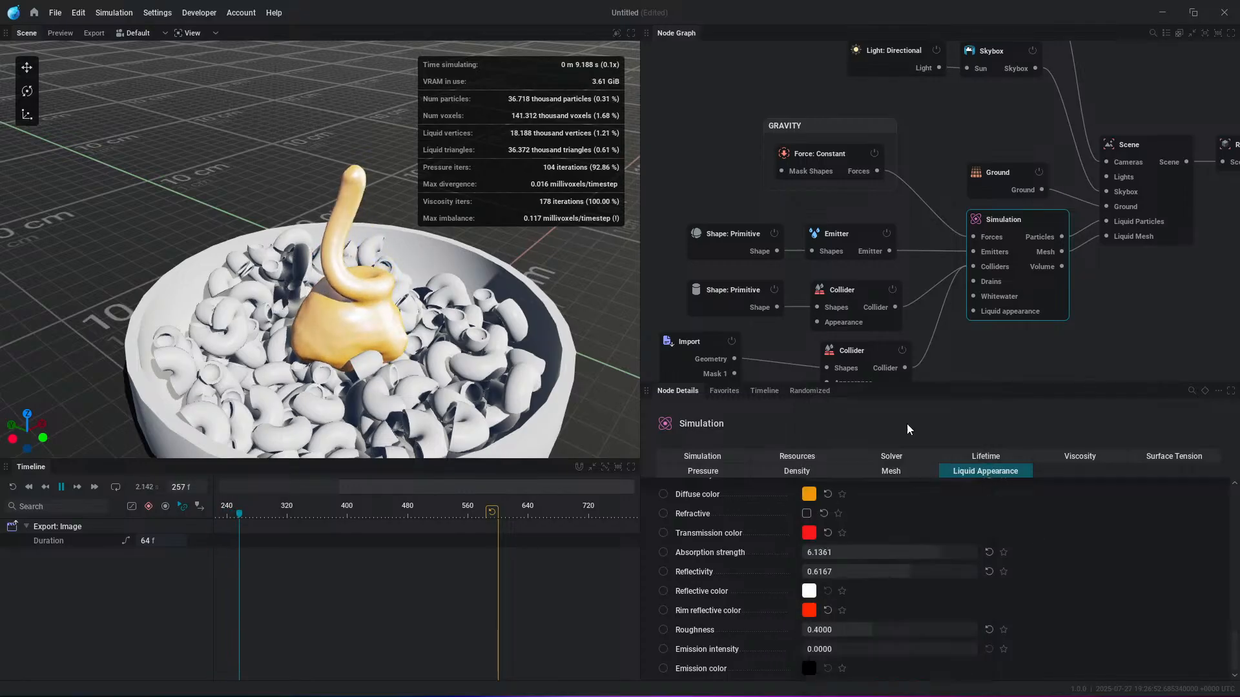
# Step: Shift the emitter's sphere shape along X to about -0.0667 m
pyautogui.click(728, 246)
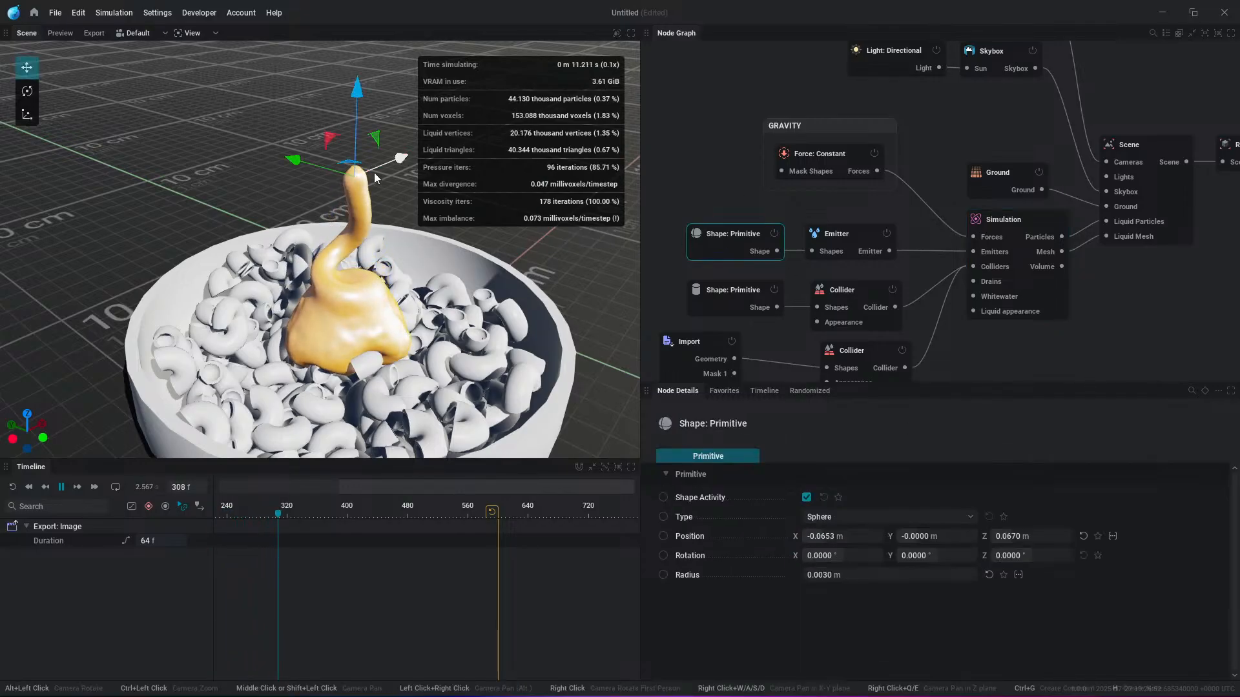
pyautogui.moveTo(383, 172); pyautogui.dragTo(500, 261)
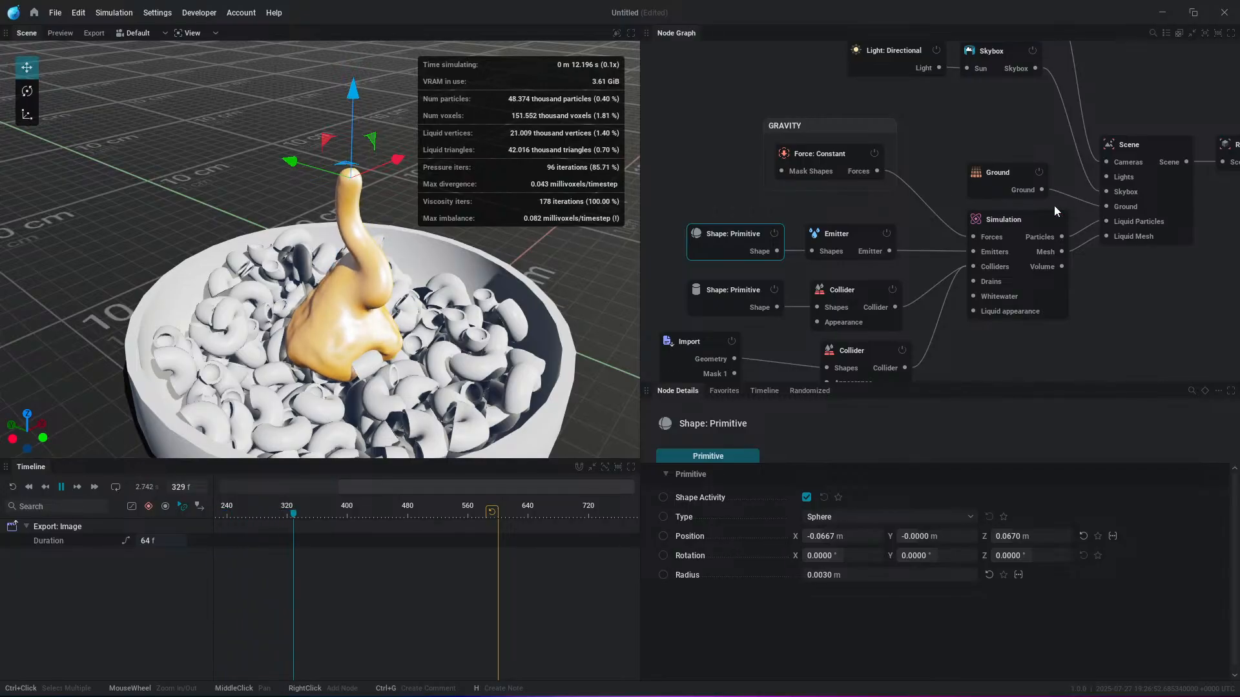
pyautogui.click(1006, 226)
pyautogui.scroll(10, 862, 534)
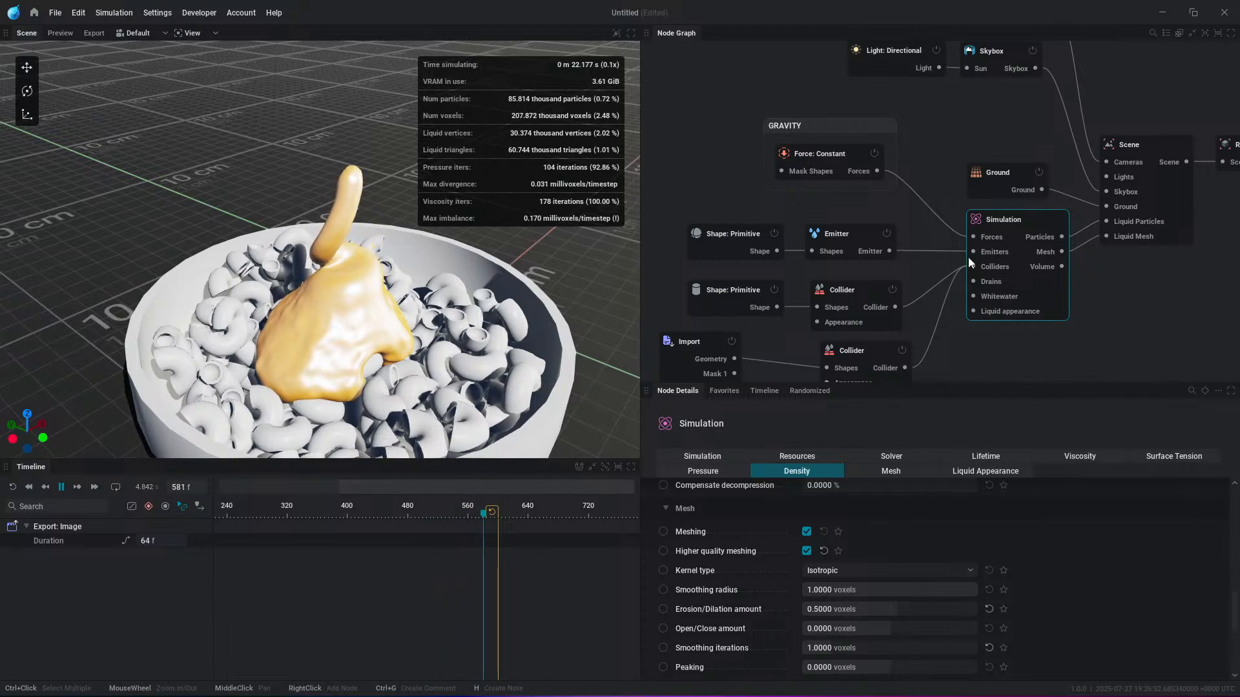
# Step: Connect a second Emitter to the Simulation node, feed it a copy of the emitter's sphere shape, and move that copy to Y about -0.0150 m
pyautogui.moveTo(973, 252); pyautogui.dragTo(625, 190)
pyautogui.click(770, 212)
pyautogui.click(703, 157)
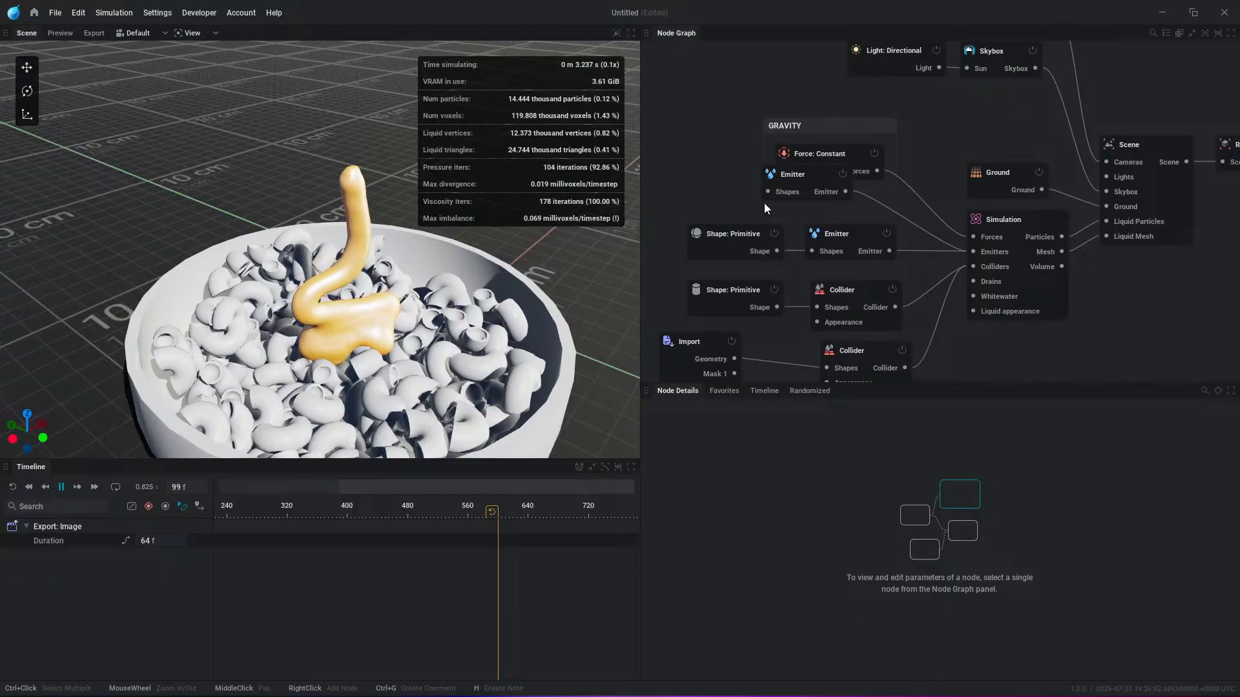
pyautogui.click(715, 234)
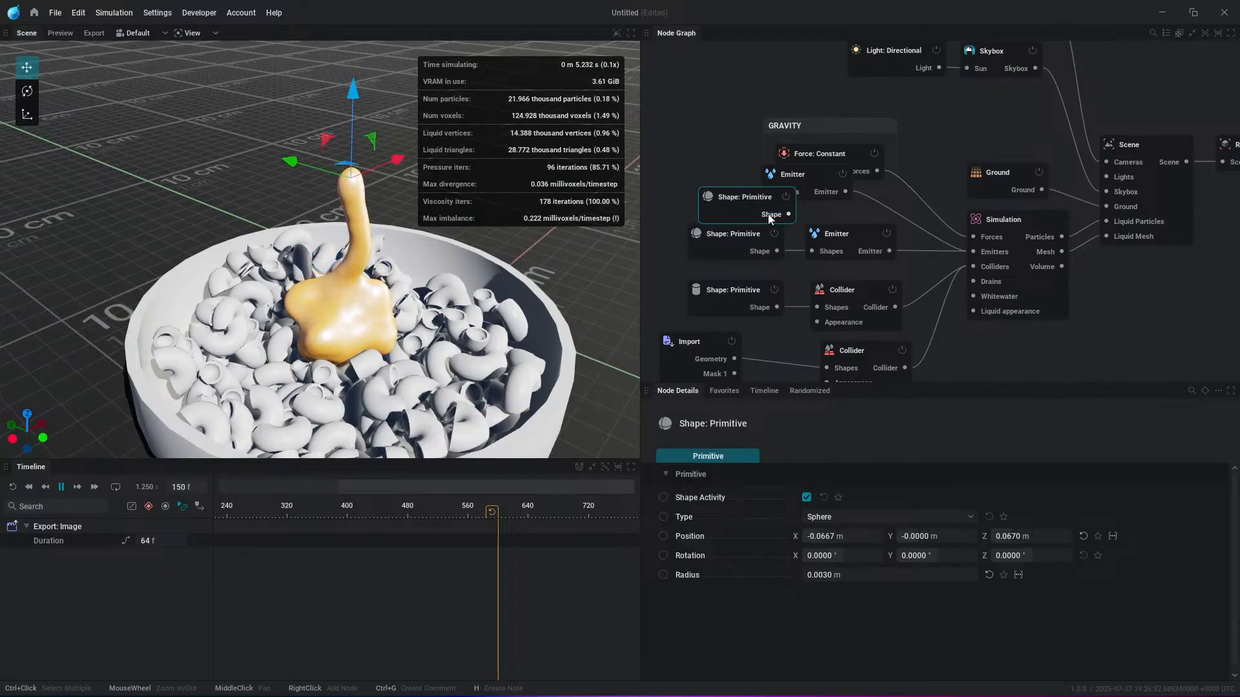
pyautogui.moveTo(717, 186); pyautogui.dragTo(711, 184)
pyautogui.moveTo(739, 196); pyautogui.dragTo(772, 194)
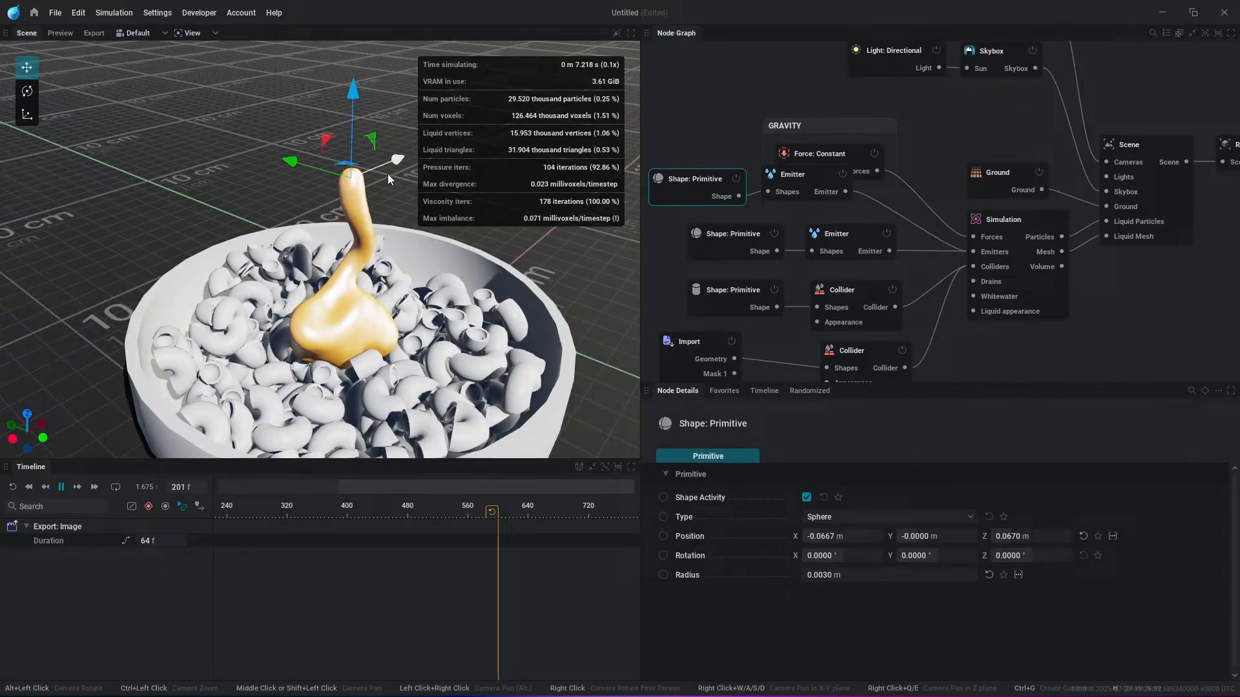
pyautogui.moveTo(339, 163); pyautogui.dragTo(341, 184)
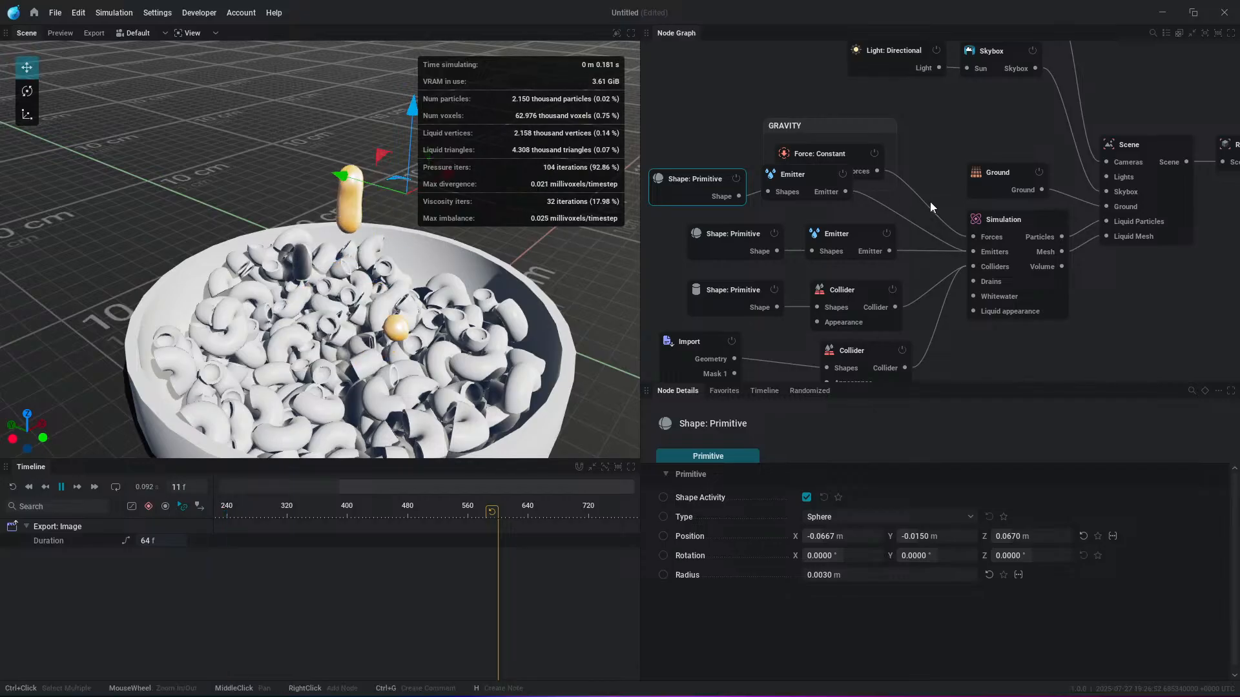
# Step: Set the second emitter's emission mode to Continuous Generation with a volume flow rate density of about 21.6667
pyautogui.click(789, 177)
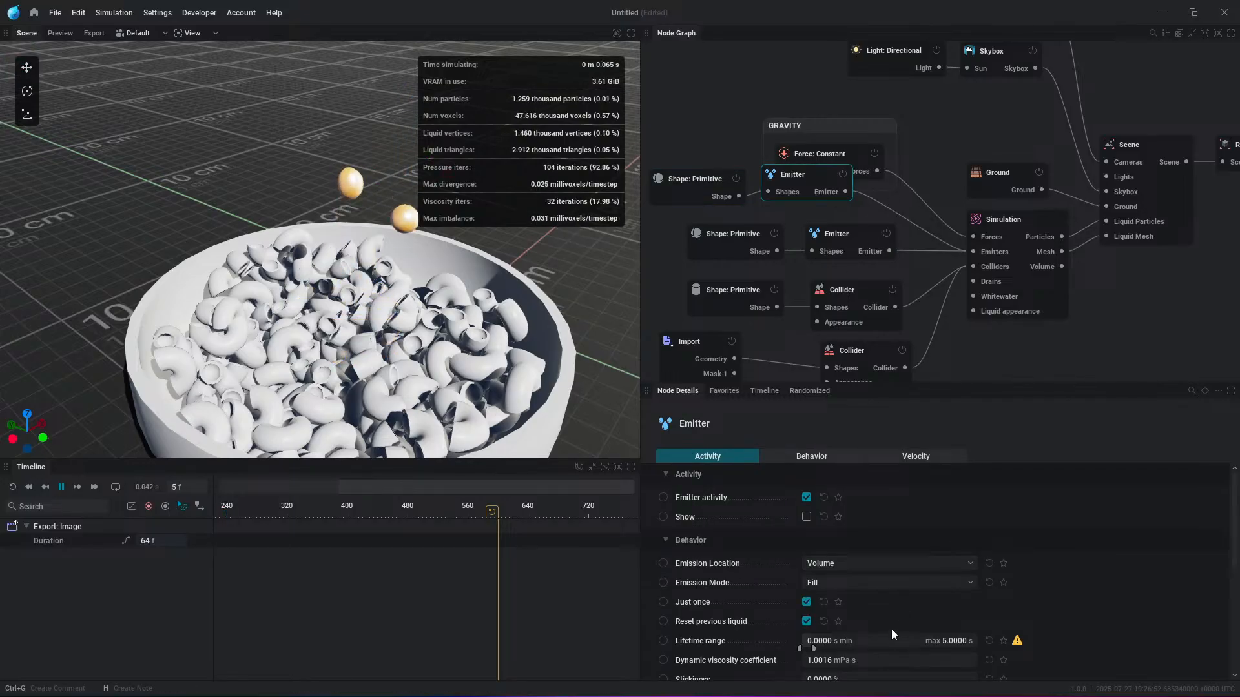
pyautogui.scroll(-1, 878, 600)
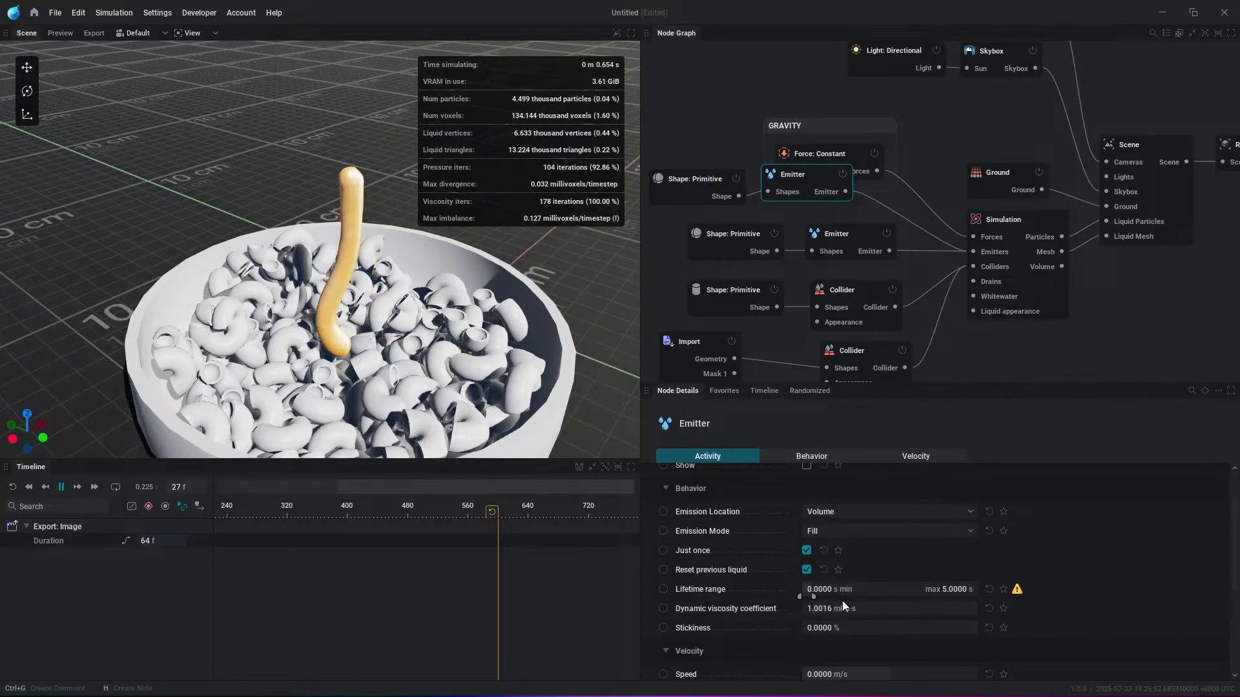
pyautogui.click(833, 538)
pyautogui.click(823, 559)
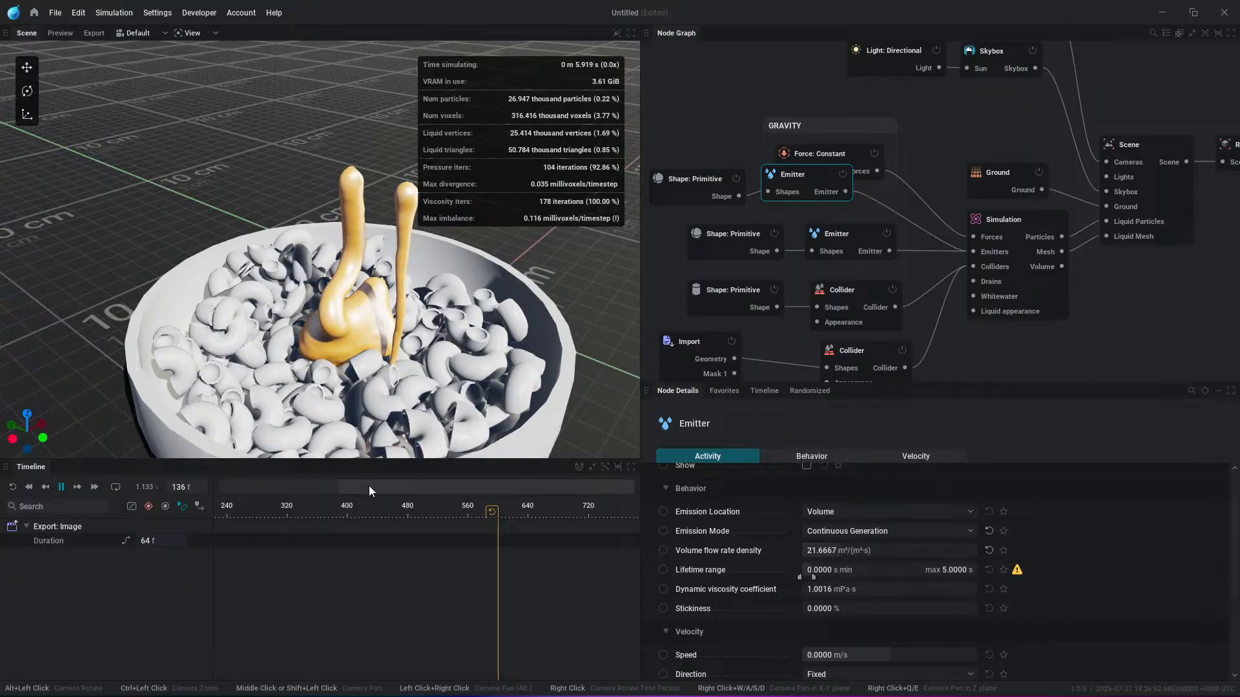
pyautogui.moveTo(428, 379); pyautogui.dragTo(429, 381, button='middle')
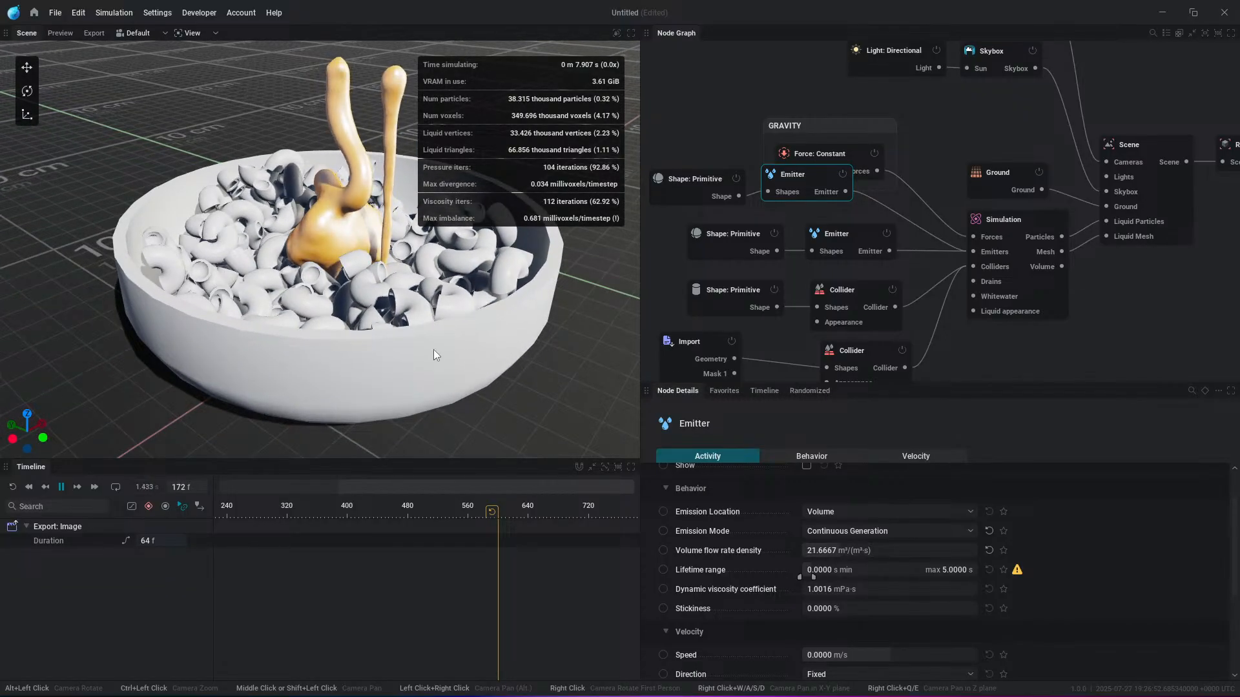
pyautogui.keyDown('alt'); pyautogui.moveTo(423, 356); pyautogui.dragTo(423, 356); pyautogui.keyUp('alt')
pyautogui.keyDown('alt'); pyautogui.moveTo(396, 288); pyautogui.dragTo(396, 288); pyautogui.keyUp('alt')
pyautogui.moveTo(396, 288); pyautogui.dragTo(396, 289, button='middle')
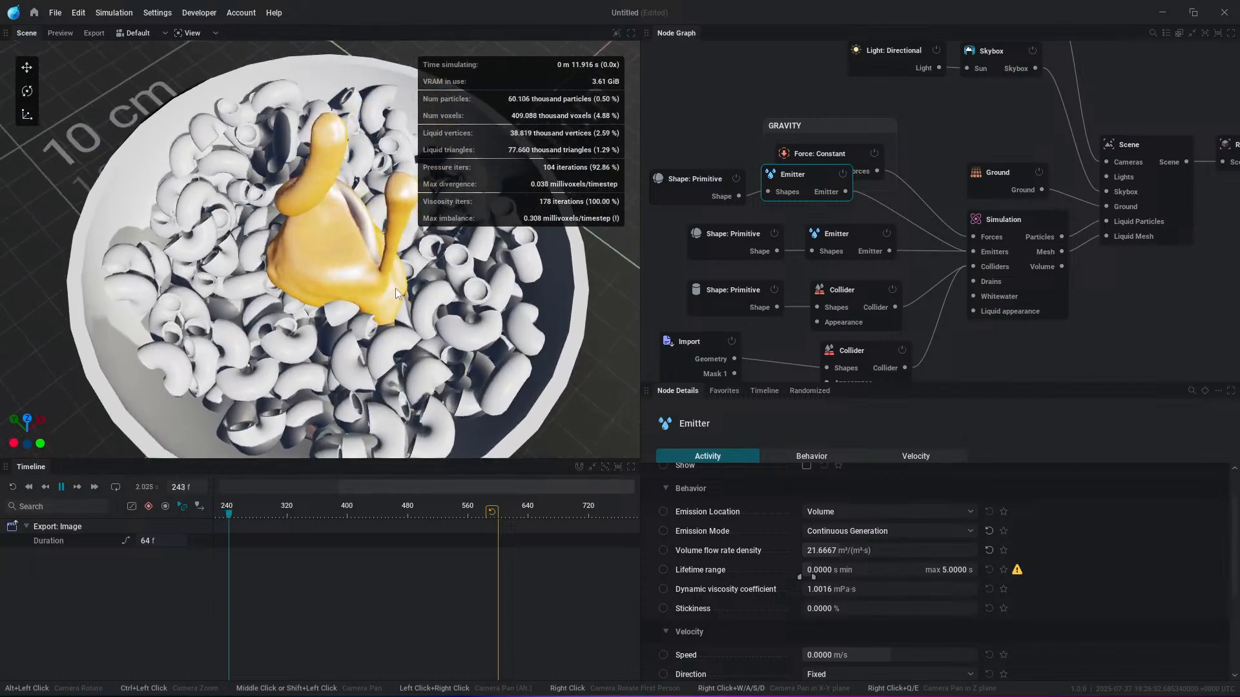
pyautogui.keyDown('alt'); pyautogui.moveTo(396, 289); pyautogui.dragTo(414, 268); pyautogui.keyUp('alt')
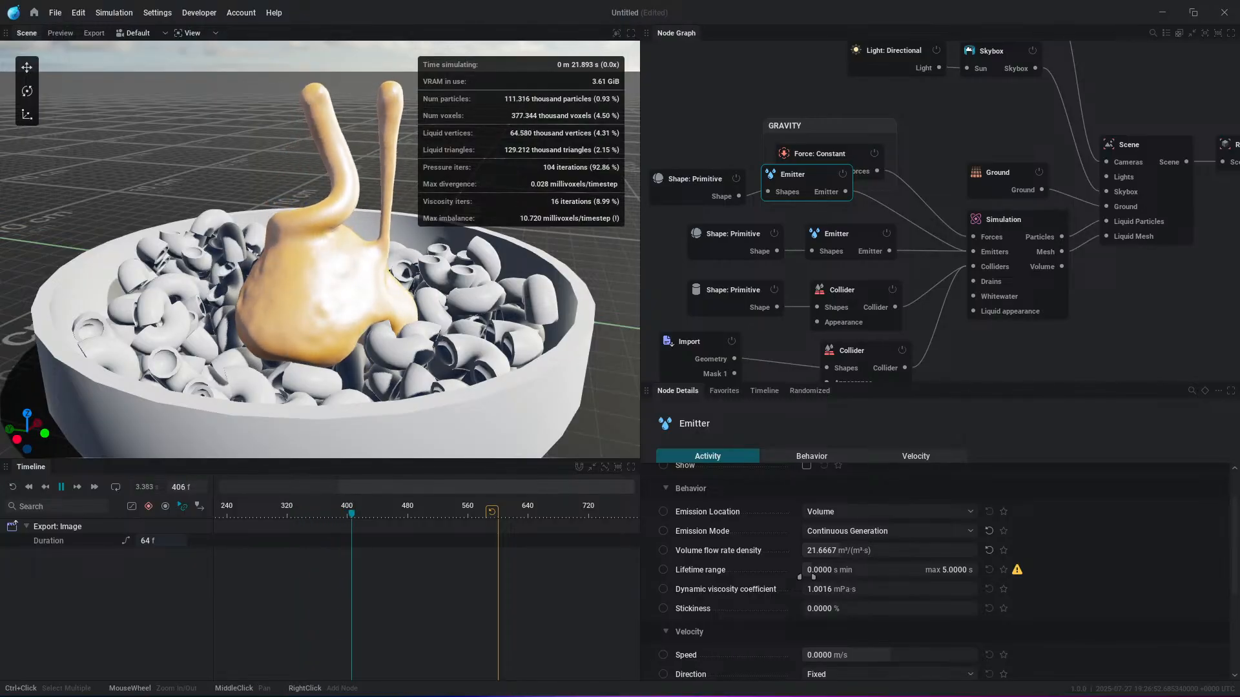
# Step: Leave the current project and open the Whirlpool 1 preset from the preset library
pyautogui.click(34, 14)
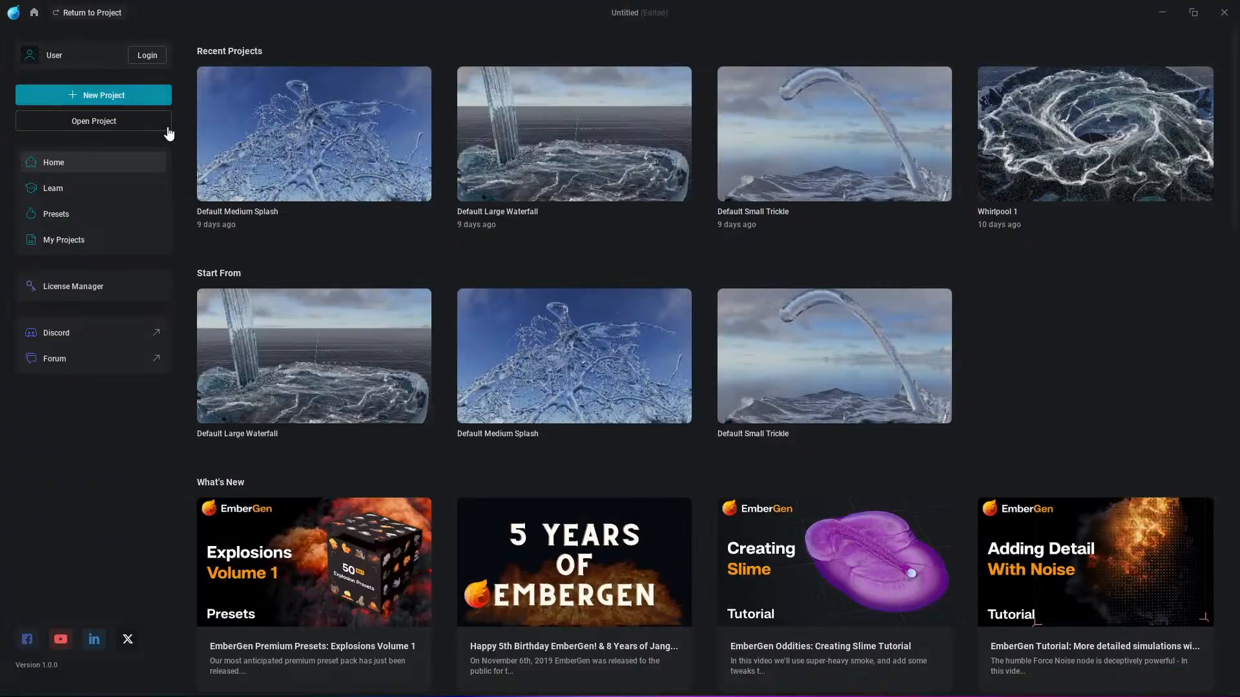
pyautogui.scroll(-5, 409, 357)
pyautogui.scroll(2, 324, 344)
pyautogui.click(57, 214)
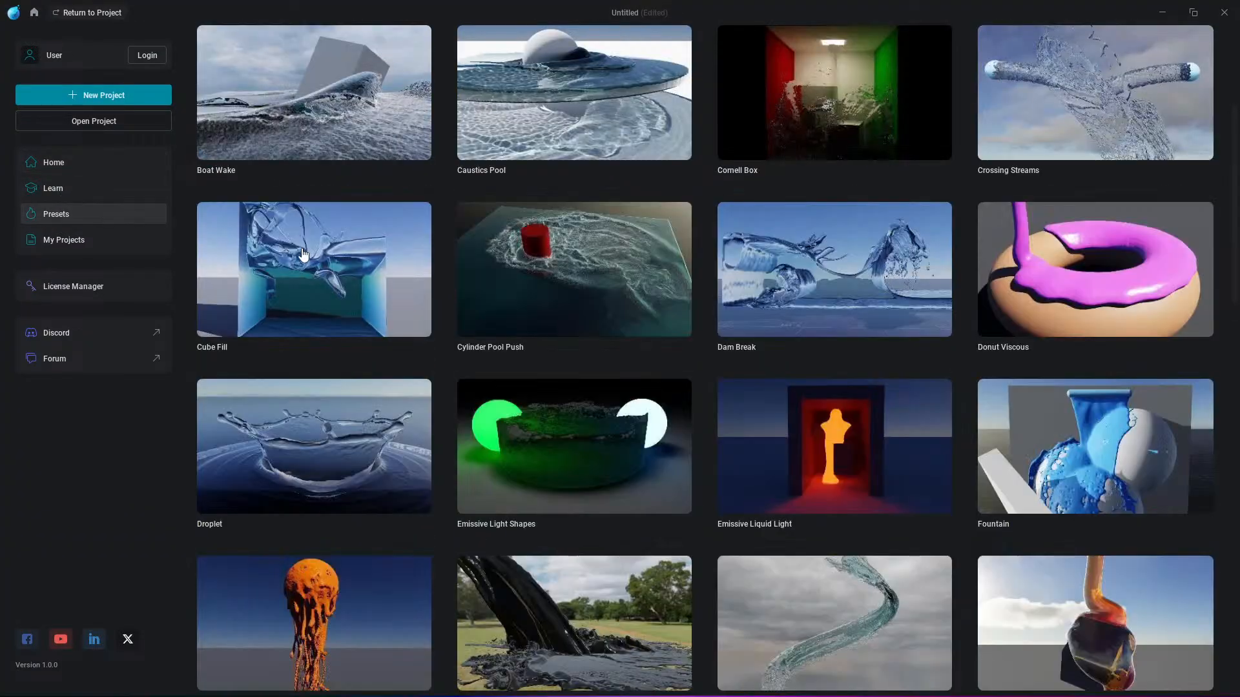
pyautogui.scroll(-10, 494, 460)
pyautogui.scroll(-8, 493, 459)
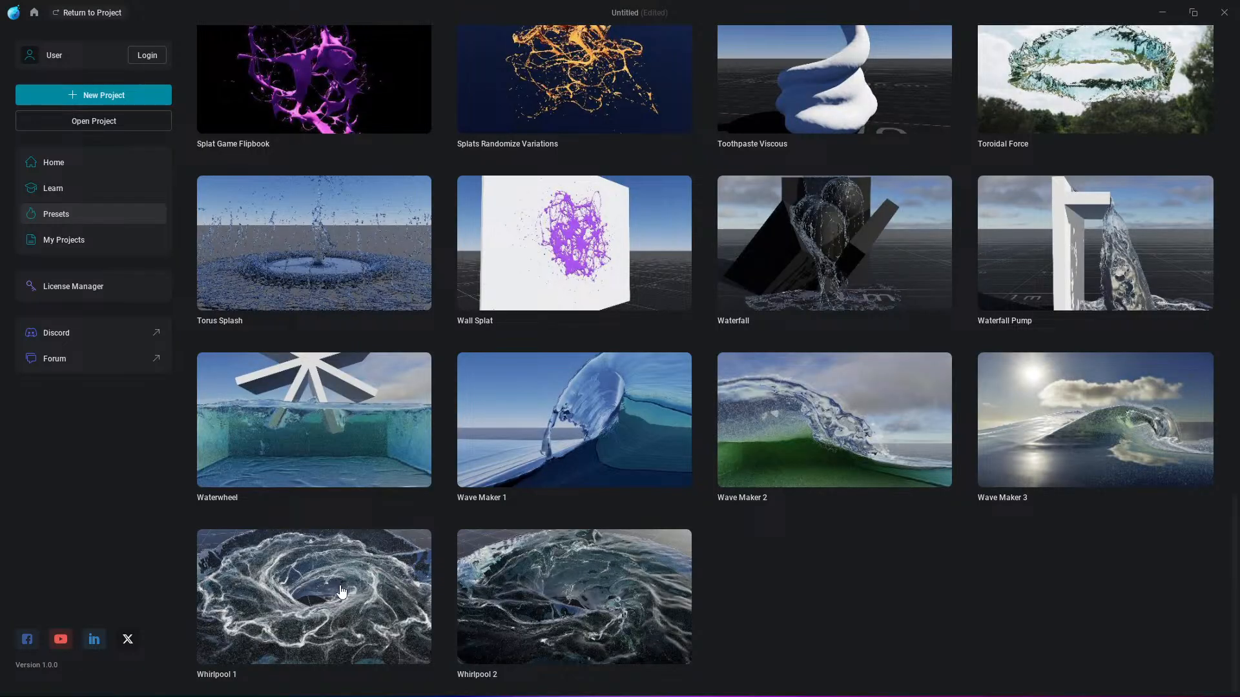
pyautogui.click(314, 602)
pyautogui.click(513, 390)
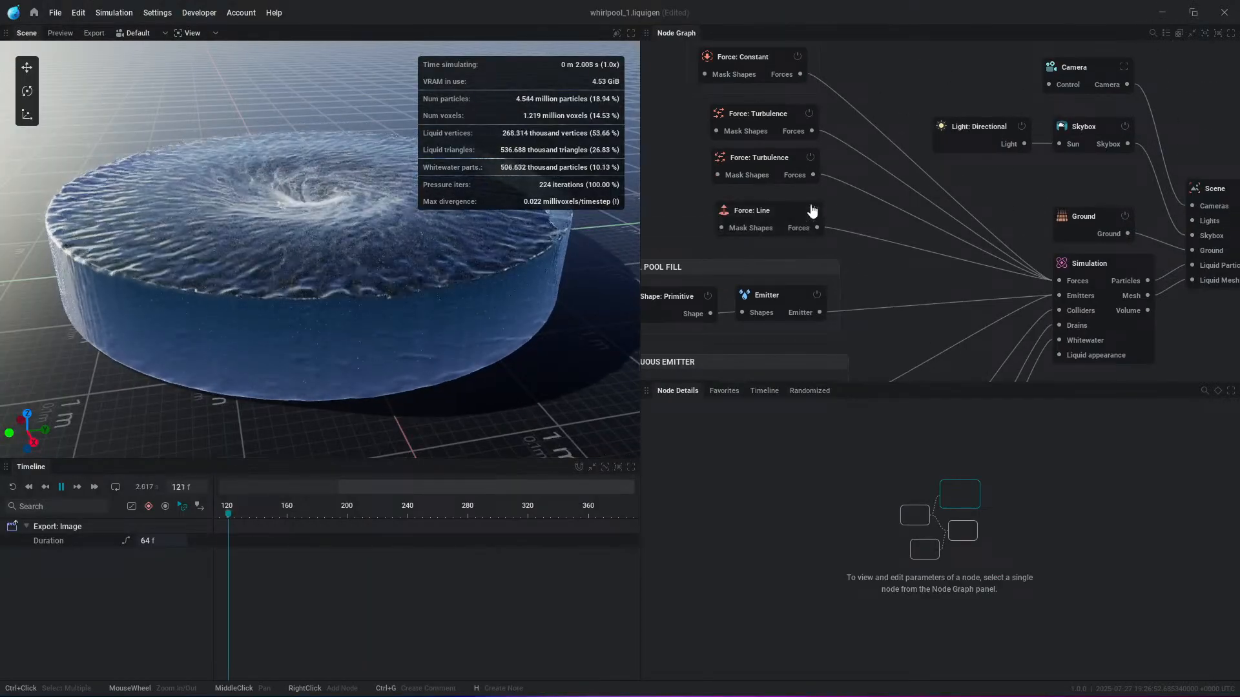
# Step: Disable the Force: Line node and set the Z bias of the second Force: Turbulence node to 10
pyautogui.click(814, 210)
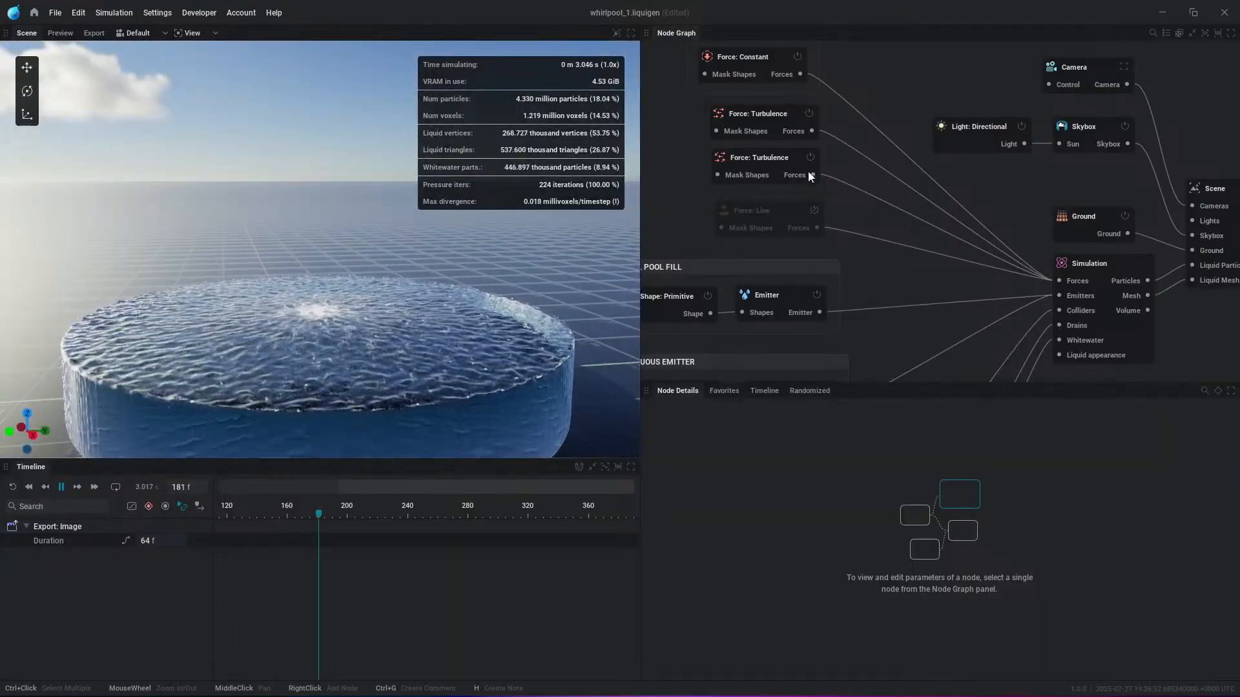
pyautogui.click(762, 165)
pyautogui.scroll(-3, 995, 525)
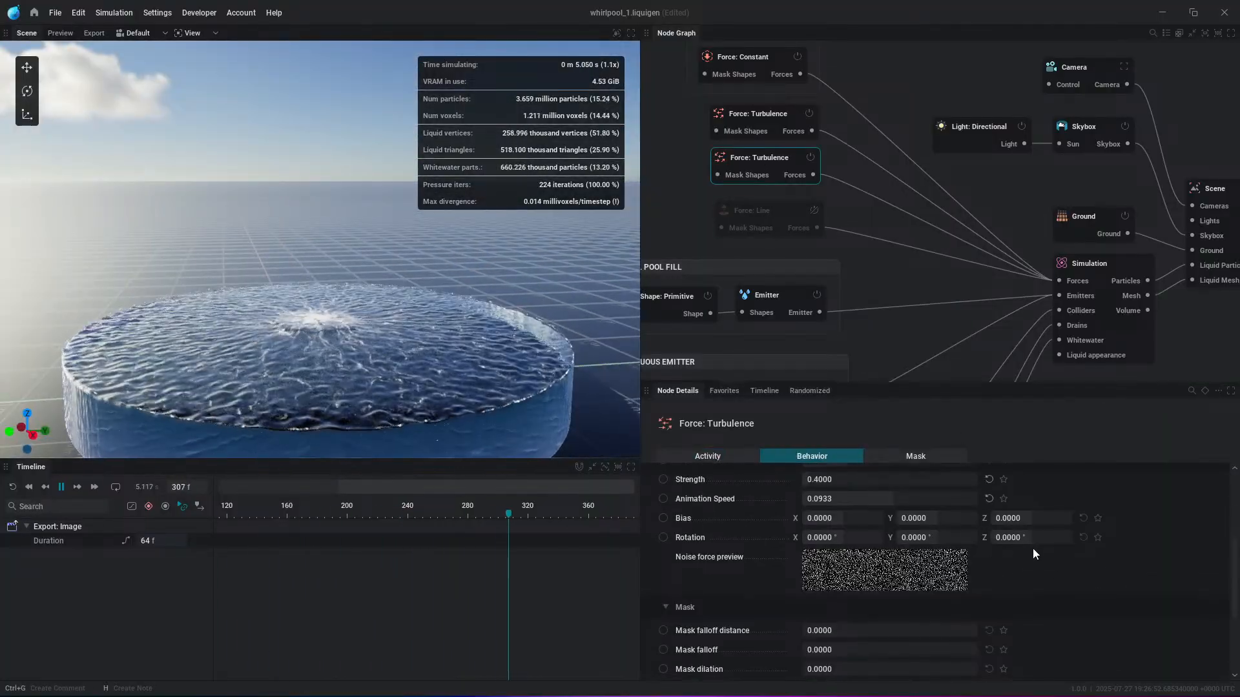
pyautogui.moveTo(1021, 515); pyautogui.dragTo(1076, 516)
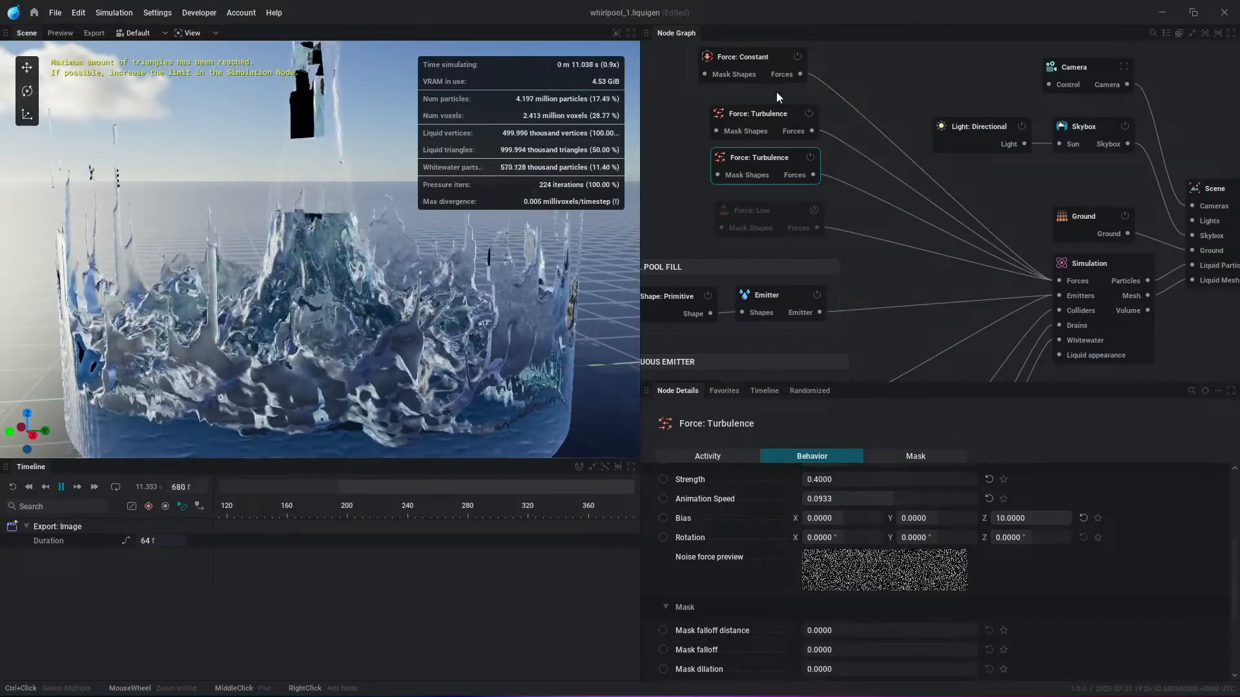
# Step: Rerun the simulation from the start and set the second turbulence force's Z bias to about 1.7333
pyautogui.click(755, 63)
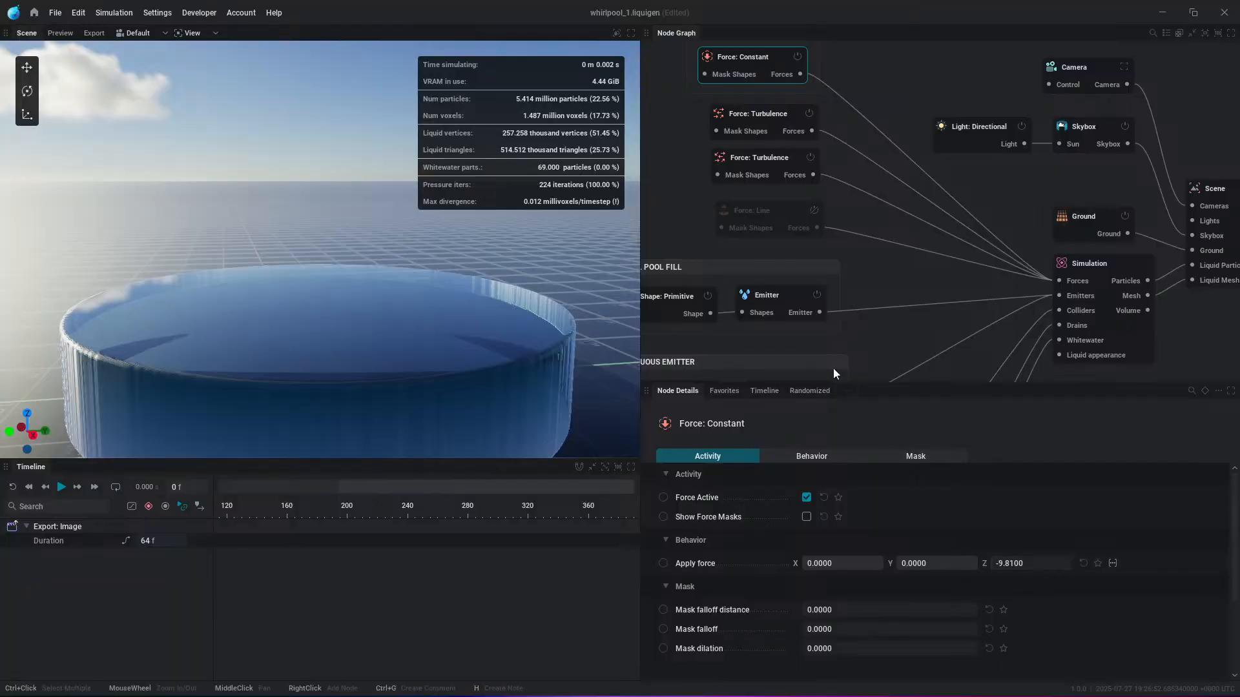
pyautogui.press('space')
pyautogui.scroll(-1, 904, 549)
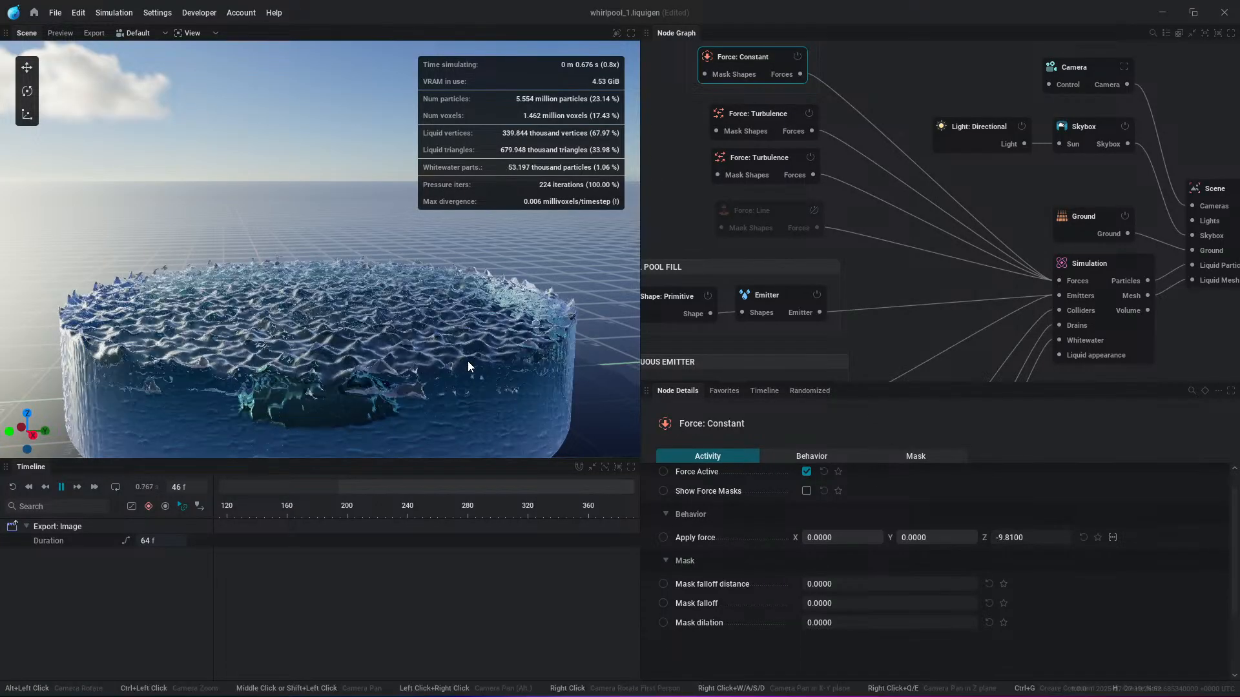
pyautogui.keyDown('alt'); pyautogui.moveTo(561, 410); pyautogui.dragTo(543, 400); pyautogui.keyUp('alt')
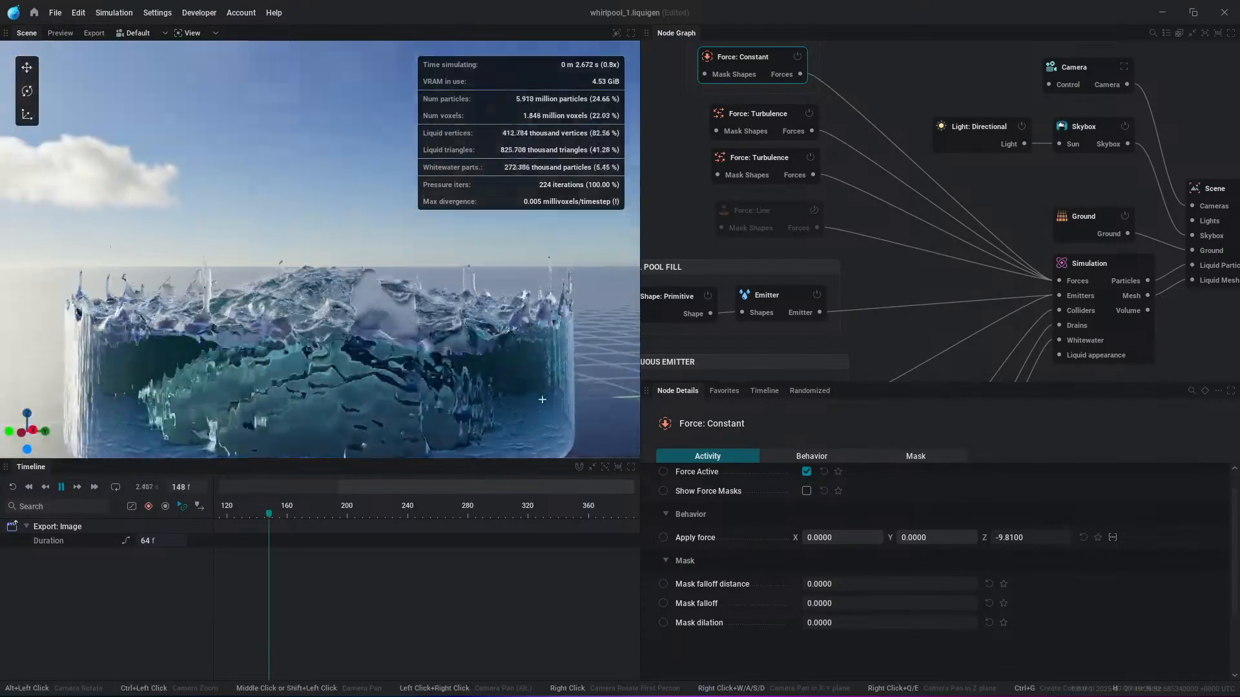
pyautogui.click(769, 158)
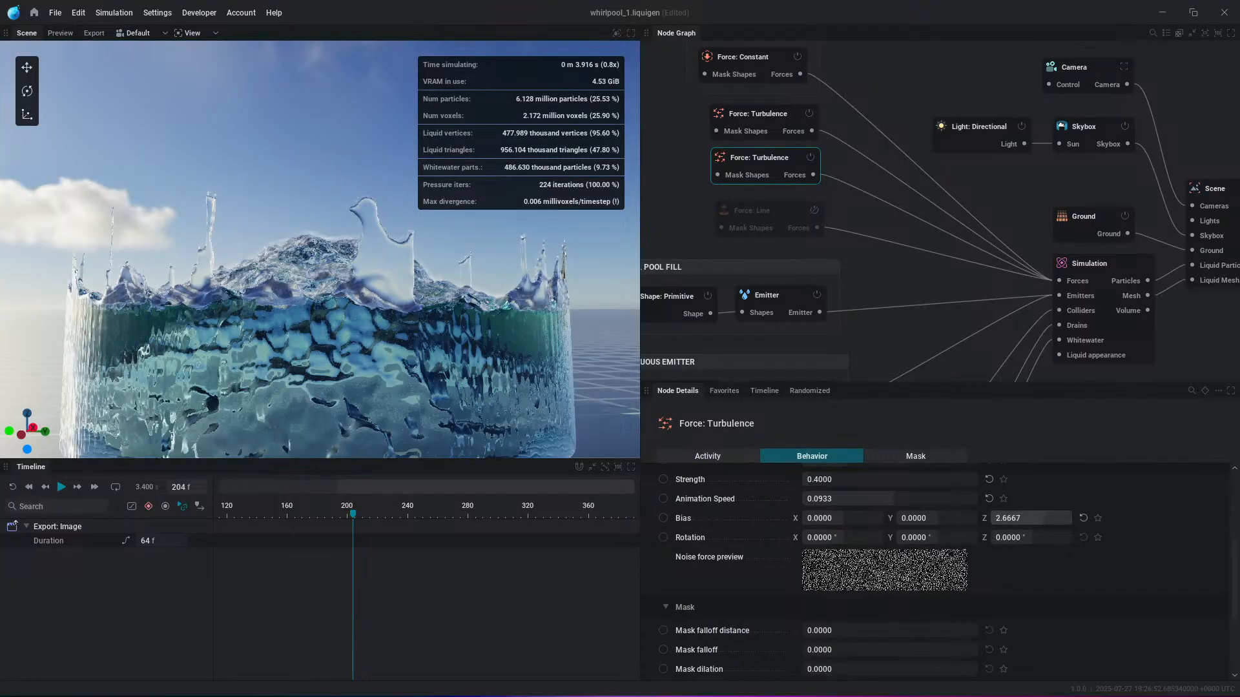
pyautogui.moveTo(1020, 518); pyautogui.dragTo(1036, 518)
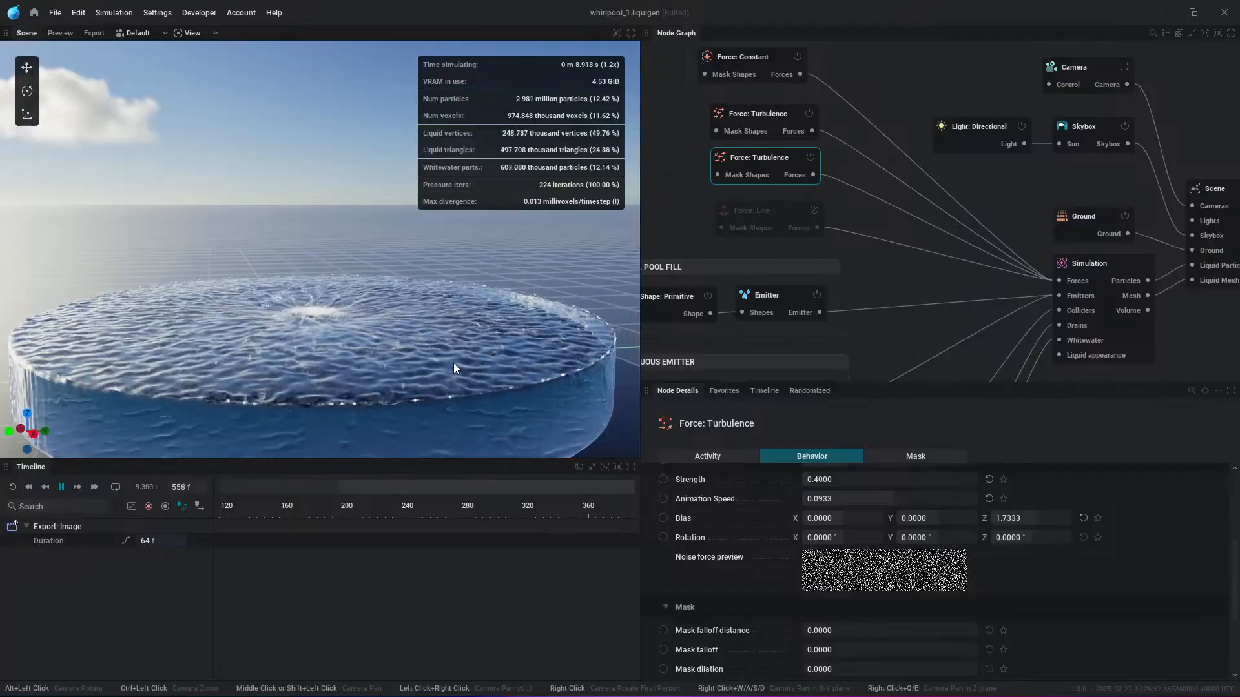
# Step: Disable the Drain node in the Bottom Drain group and watch the pool fill from a side view
pyautogui.moveTo(897, 145); pyautogui.dragTo(954, 131, button='middle')
pyautogui.click(777, 160)
pyautogui.scroll(-3, 947, 210)
pyautogui.press('space')
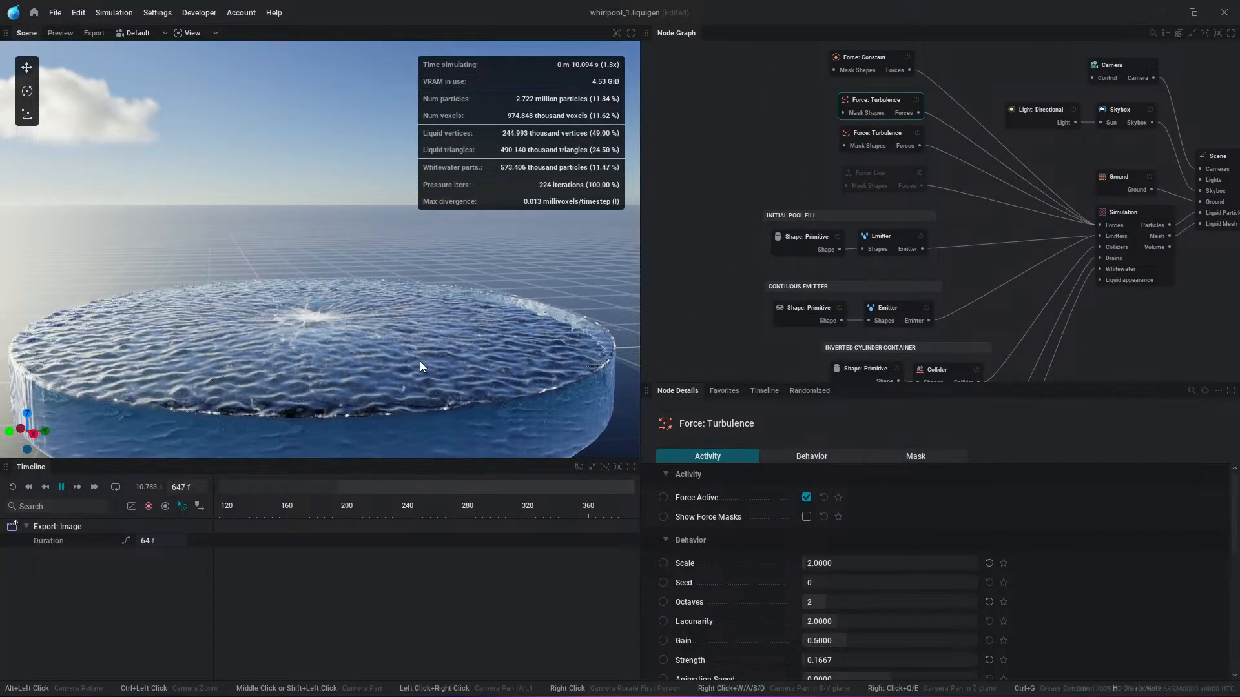
pyautogui.moveTo(905, 215); pyautogui.dragTo(912, 85, button='middle')
pyautogui.moveTo(409, 362); pyautogui.dragTo(391, 377)
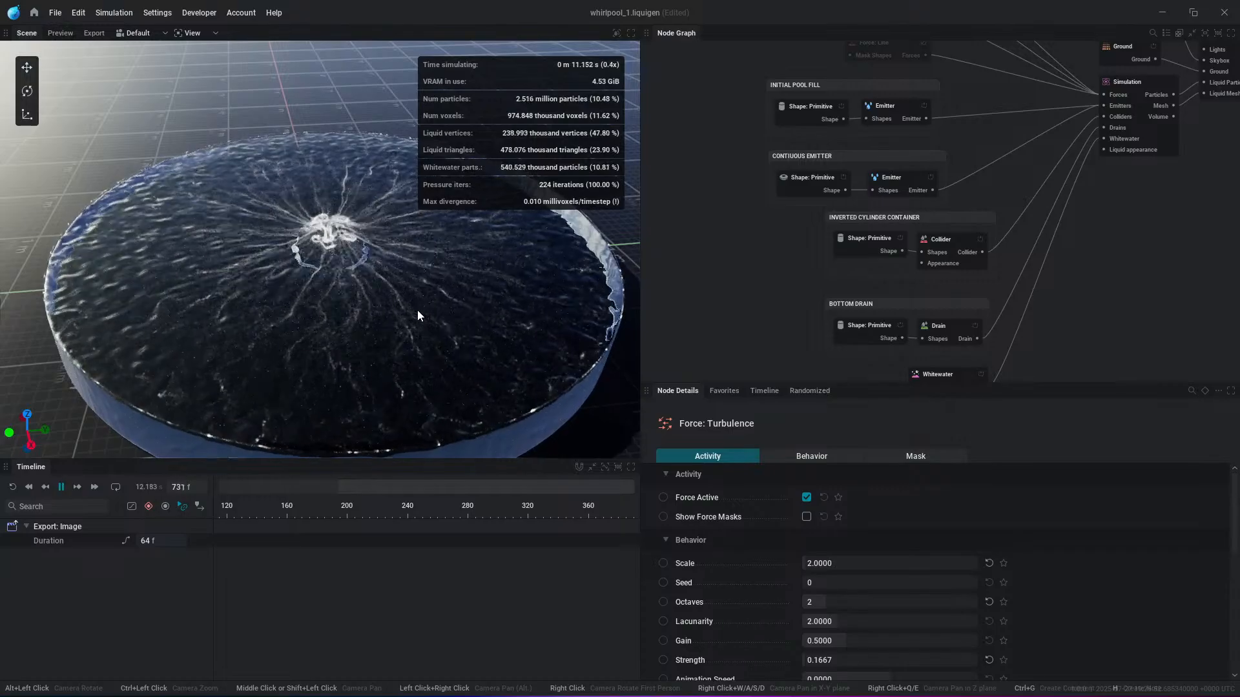
pyautogui.scroll(5, 1046, 271)
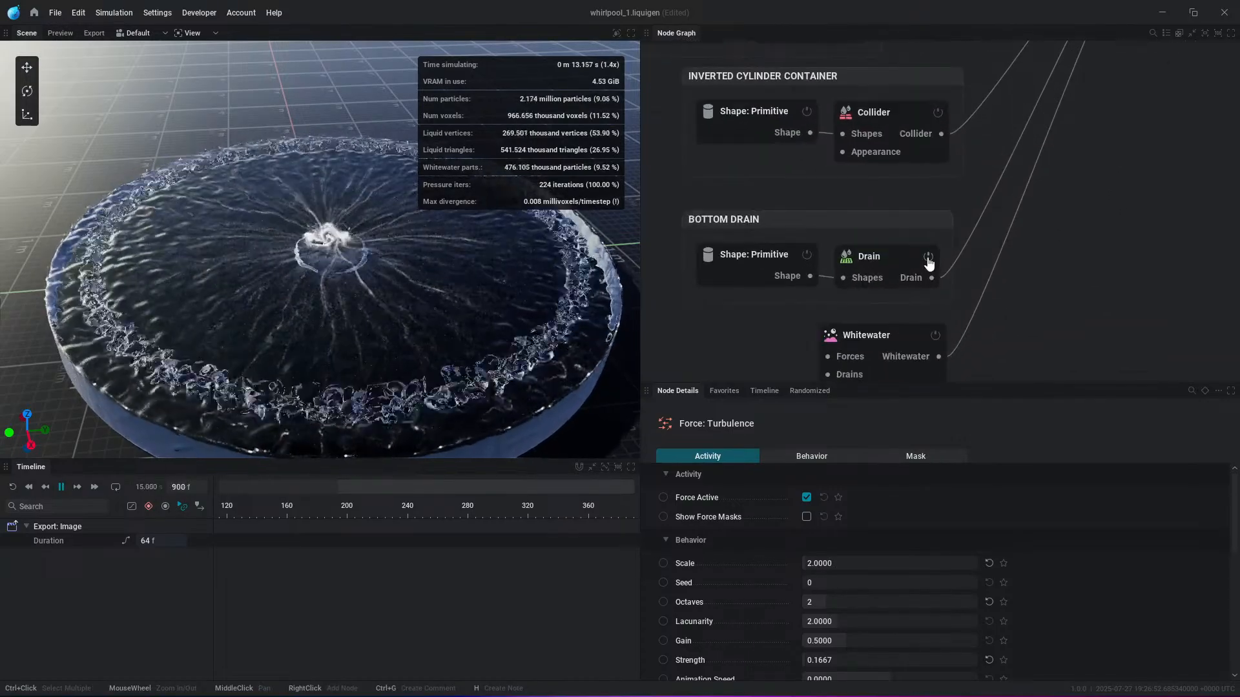
pyautogui.click(928, 260)
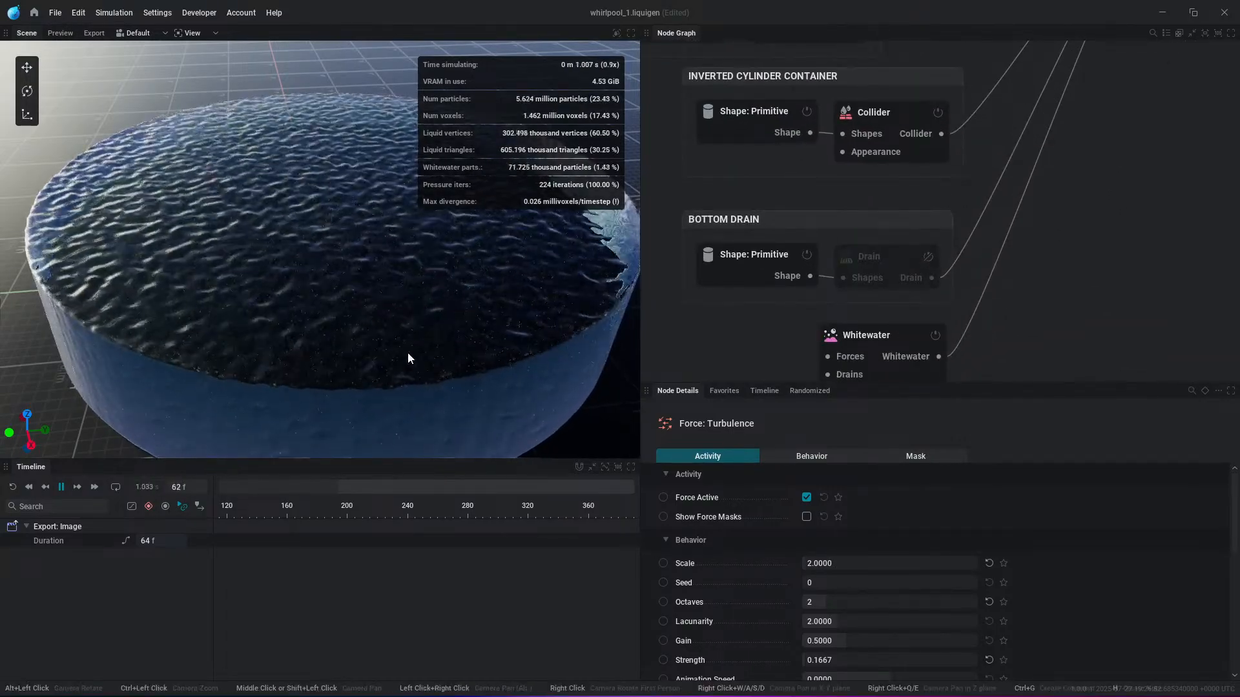
pyautogui.keyDown('alt'); pyautogui.moveTo(413, 316); pyautogui.dragTo(430, 261); pyautogui.keyUp('alt')
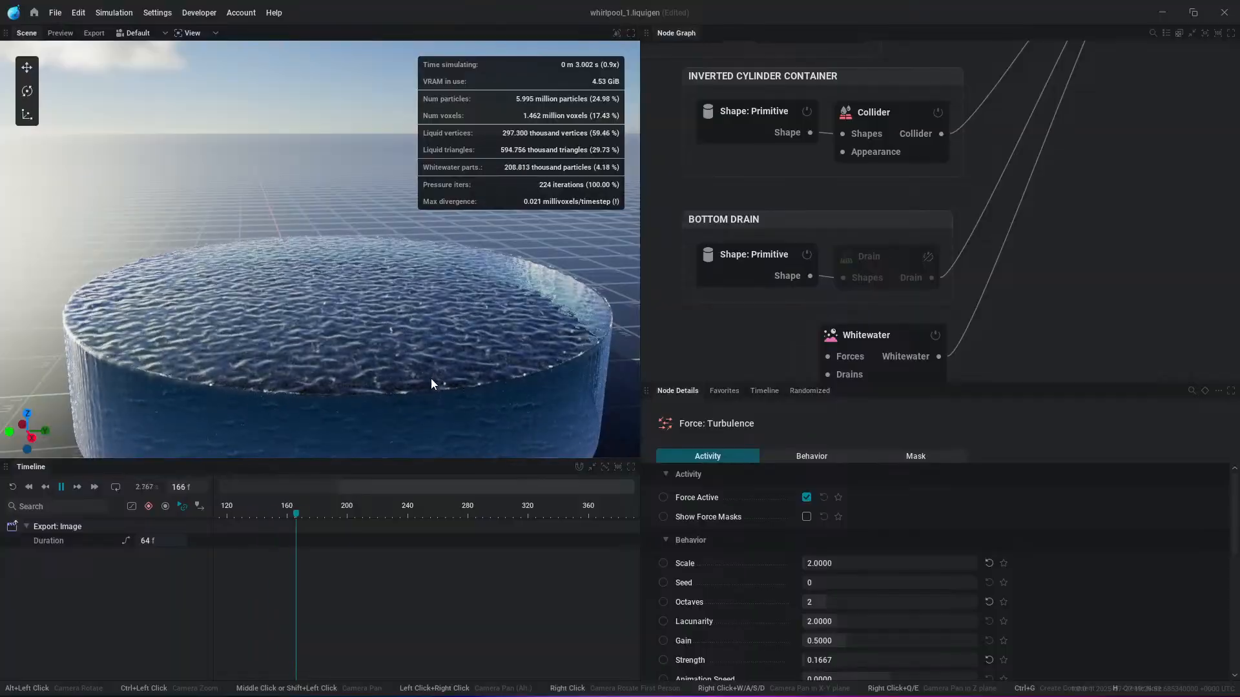
pyautogui.keyDown('alt'); pyautogui.moveTo(432, 378); pyautogui.dragTo(433, 365); pyautogui.keyUp('alt')
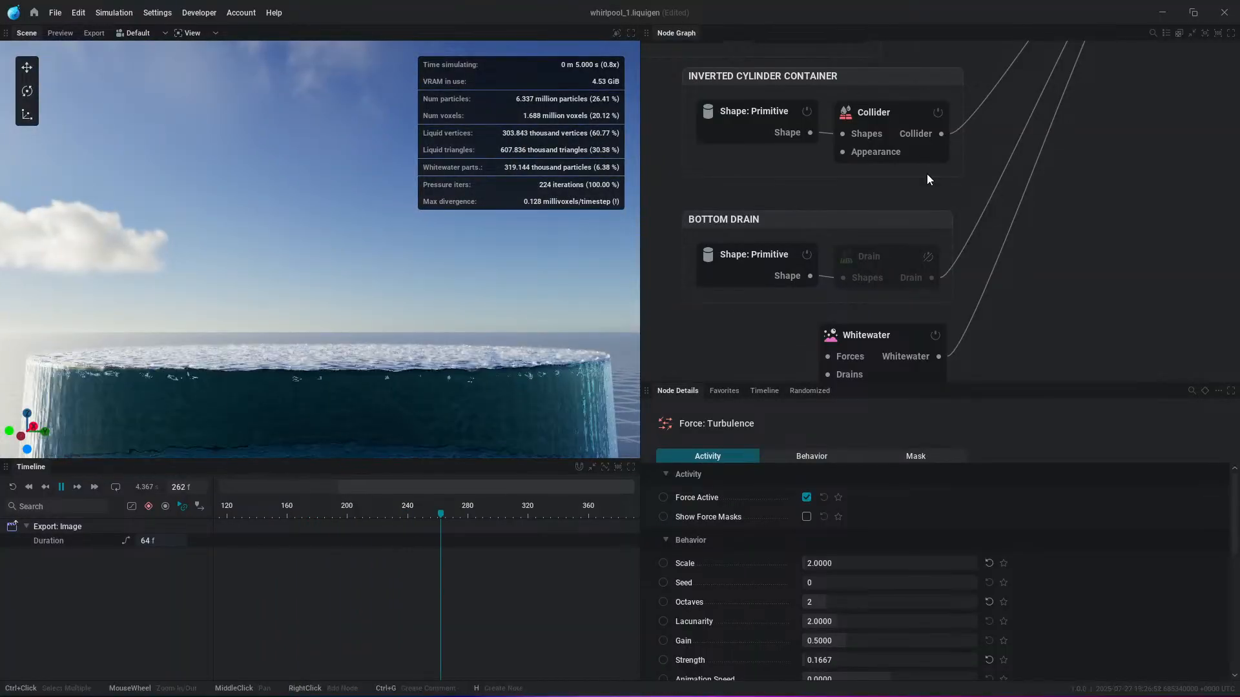
# Step: Disable the first Force: Turbulence node and set the second one's strength to about 0.9667 and animation speed to 2
pyautogui.moveTo(975, 58); pyautogui.dragTo(929, 240, button='middle')
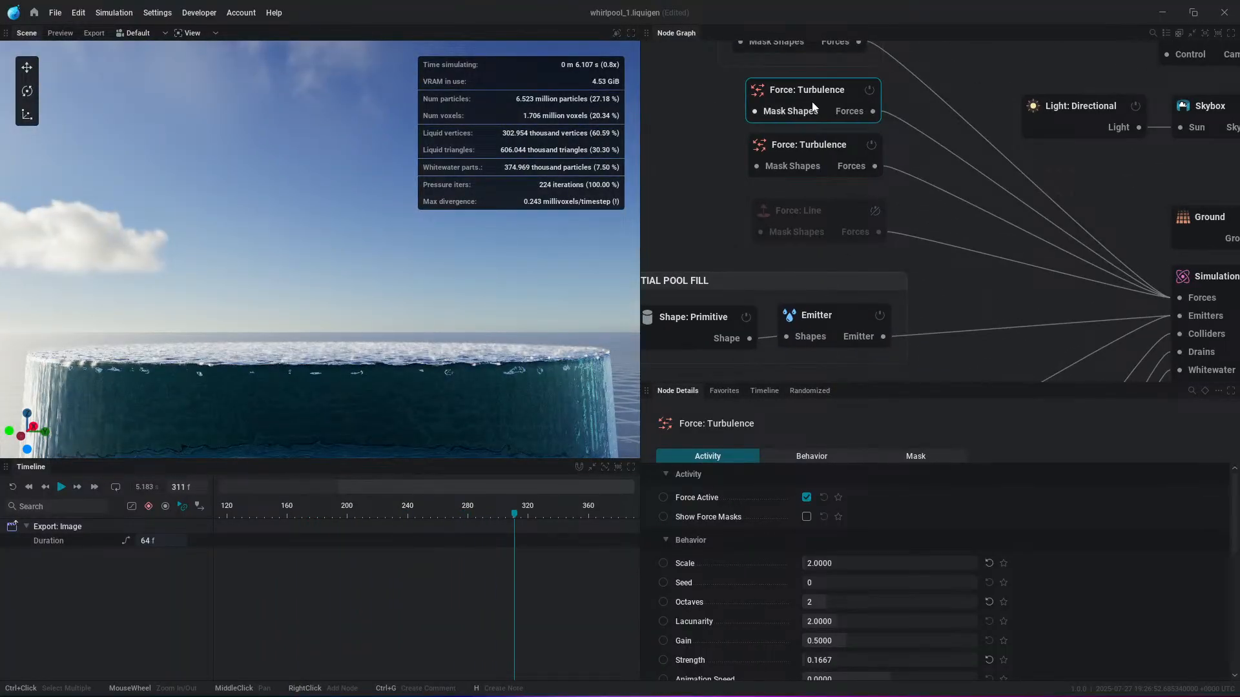
pyautogui.scroll(-2, 956, 549)
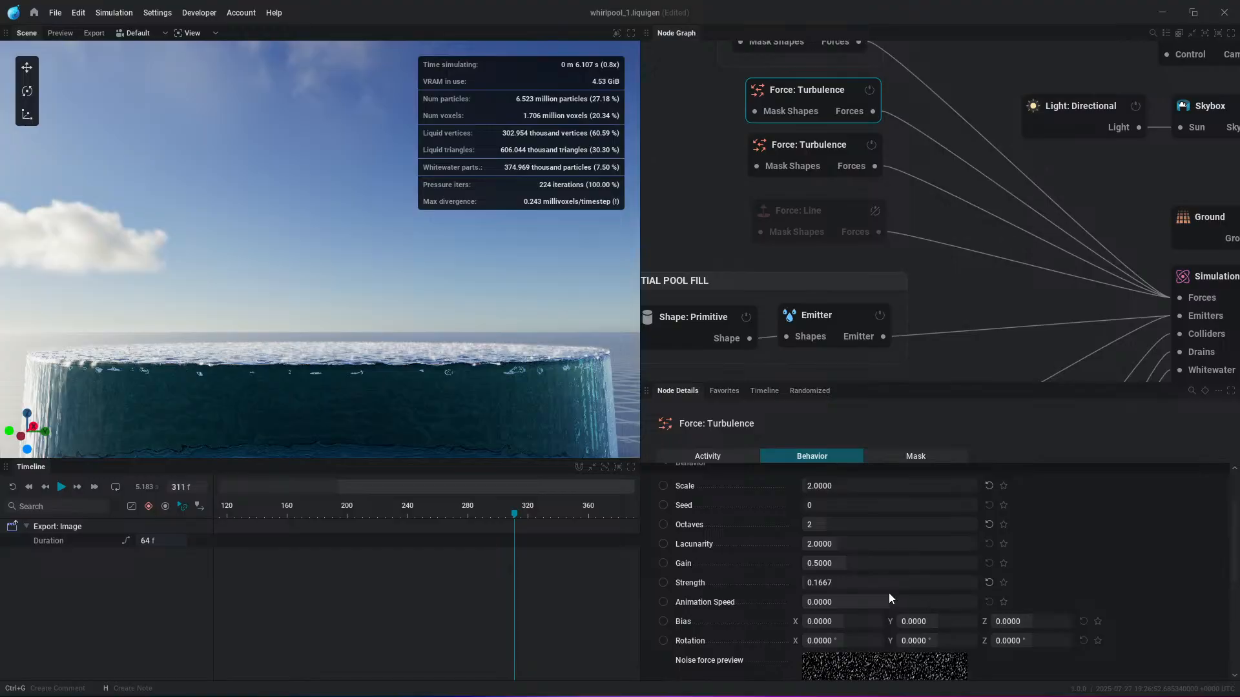
pyautogui.click(824, 146)
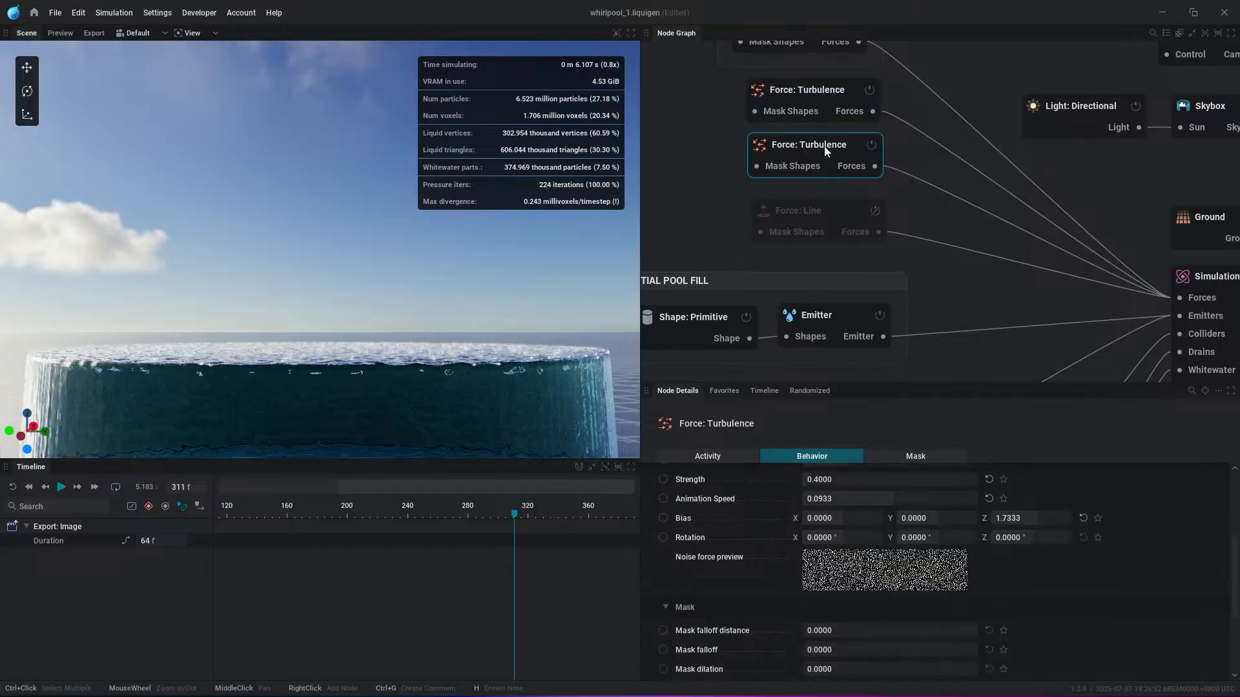
pyautogui.click(868, 90)
pyautogui.scroll(1, 852, 511)
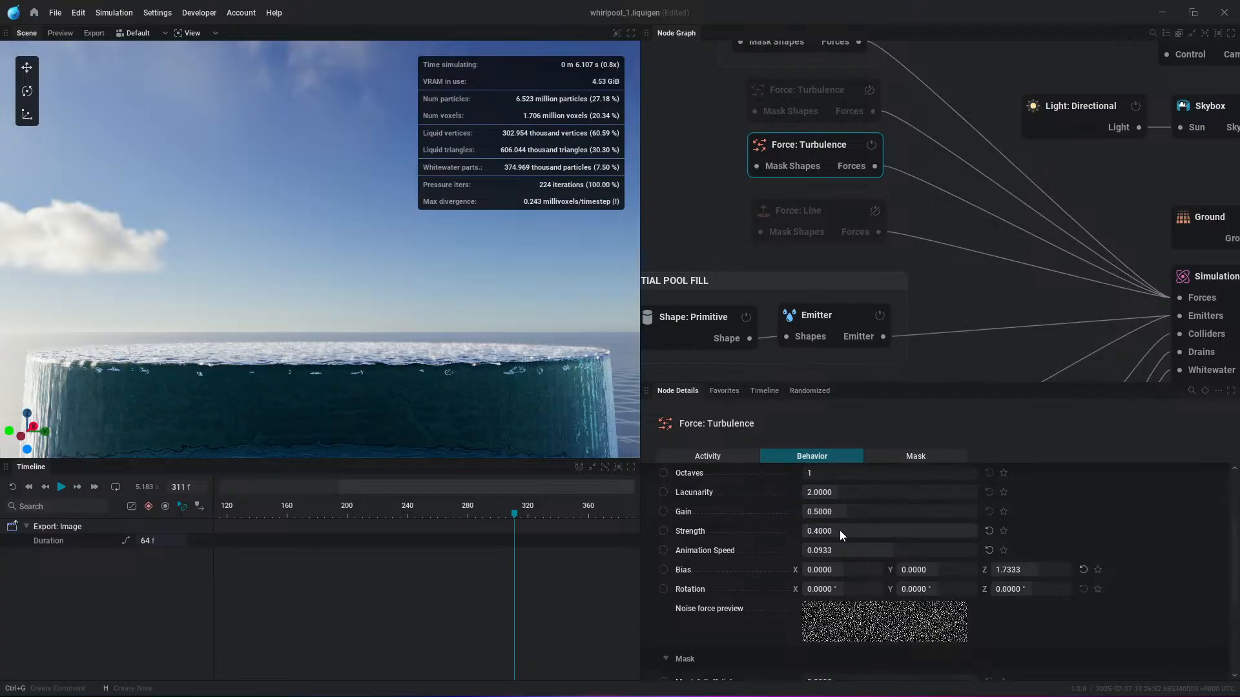
pyautogui.moveTo(840, 531); pyautogui.dragTo(975, 552)
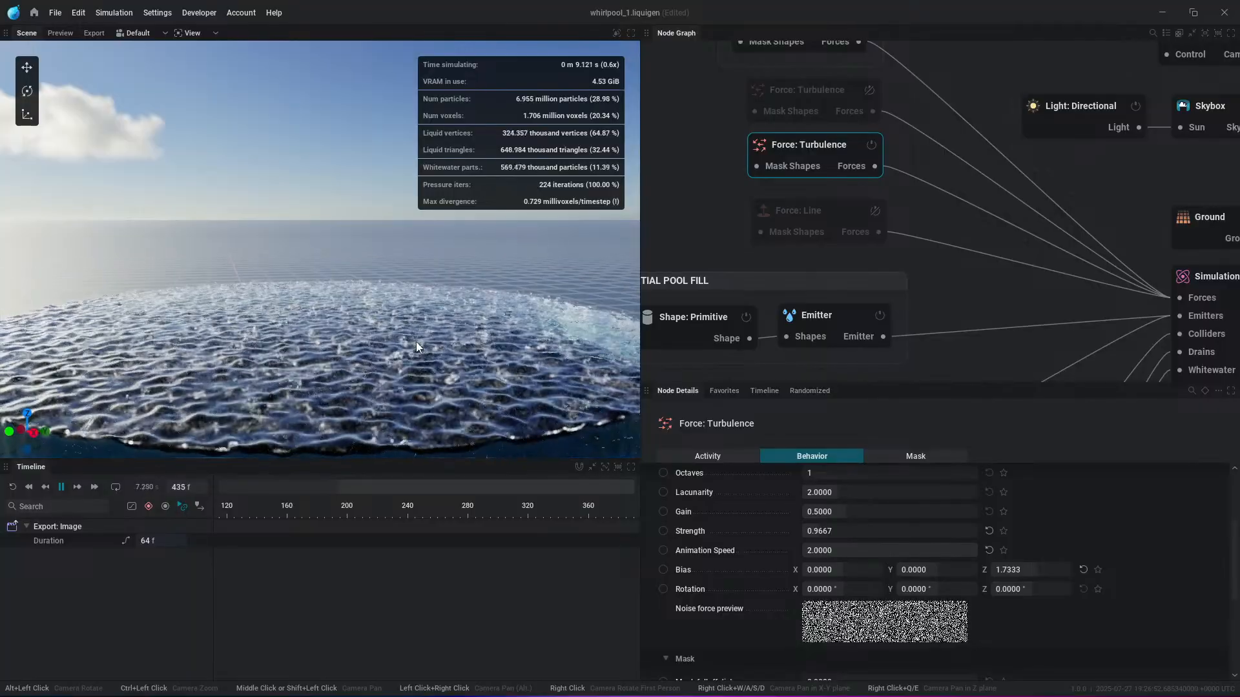
# Step: Set the second turbulence force's strength to about 5.7333 and view the pool surface from several angles
pyautogui.keyDown('alt'); pyautogui.moveTo(416, 347); pyautogui.dragTo(418, 385); pyautogui.keyUp('alt')
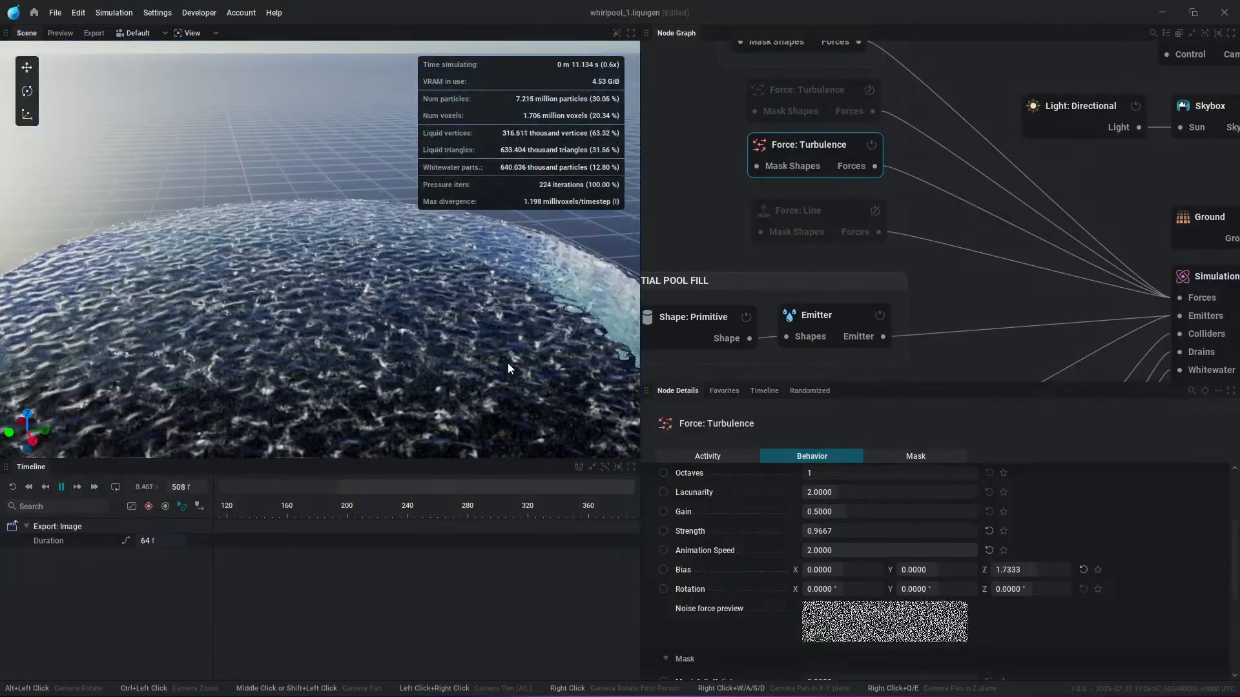
pyautogui.keyDown('alt'); pyautogui.moveTo(508, 363); pyautogui.dragTo(494, 400); pyautogui.keyUp('alt')
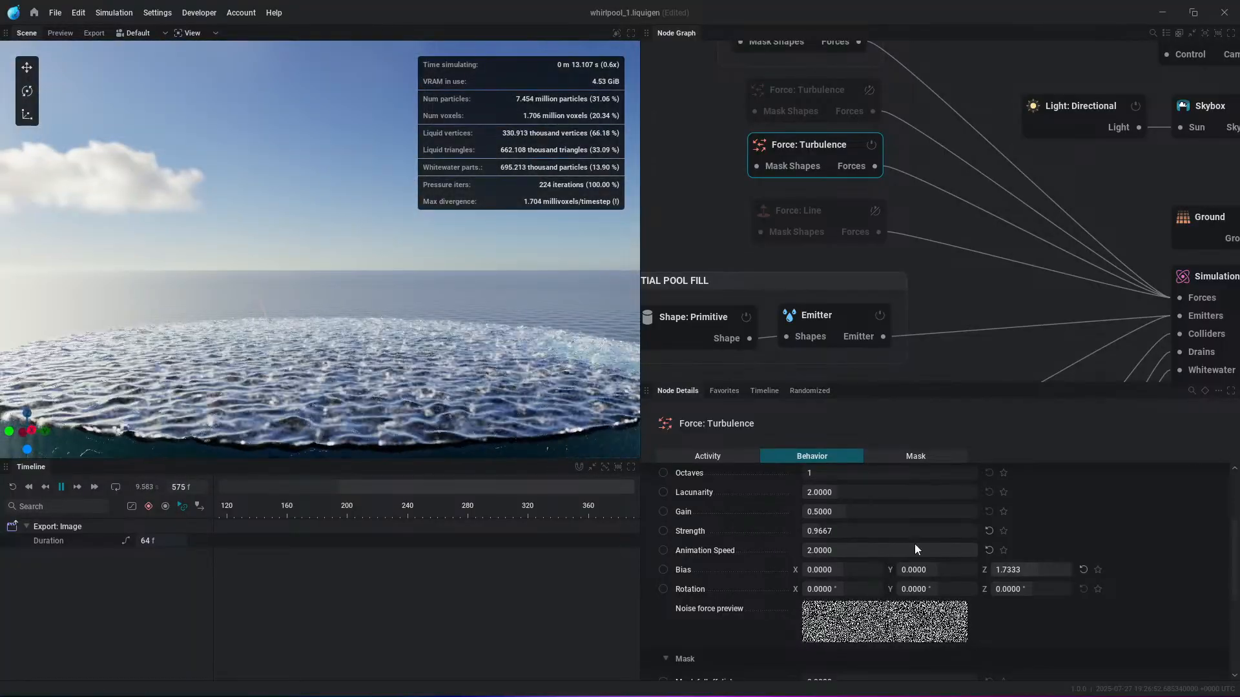
pyautogui.moveTo(850, 528); pyautogui.dragTo(1000, 528)
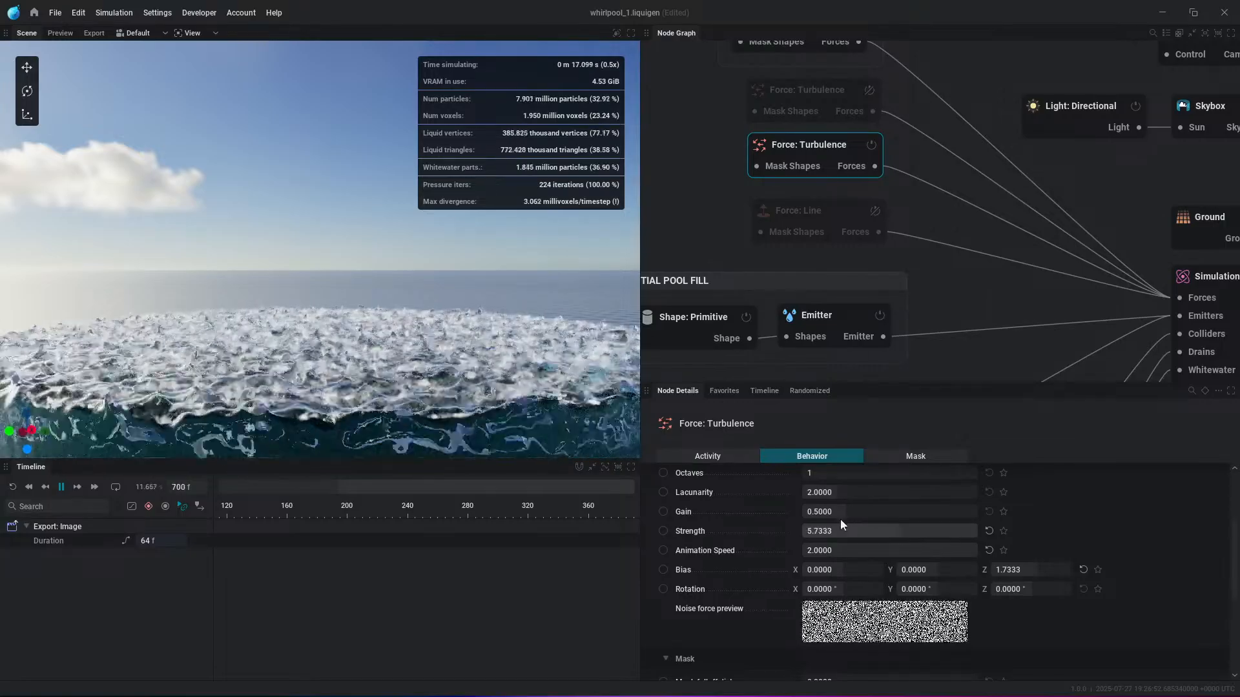
pyautogui.scroll(-3, 468, 364)
pyautogui.moveTo(467, 364); pyautogui.dragTo(472, 297, button='middle')
pyautogui.keyDown('alt'); pyautogui.moveTo(461, 391); pyautogui.dragTo(445, 303); pyautogui.keyUp('alt')
pyautogui.scroll(5, 448, 380)
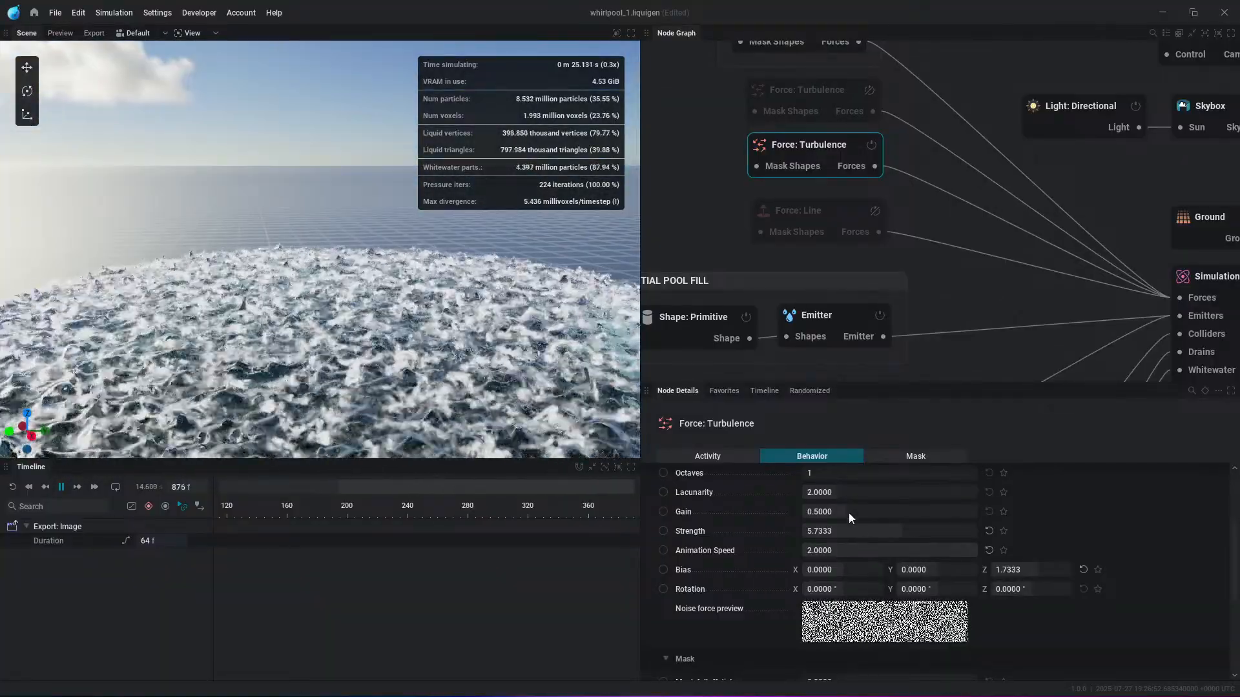
# Step: Set the second turbulence force's scale to about 5.3333, rerun the simulation from the start, and pause it
pyautogui.scroll(4, 846, 520)
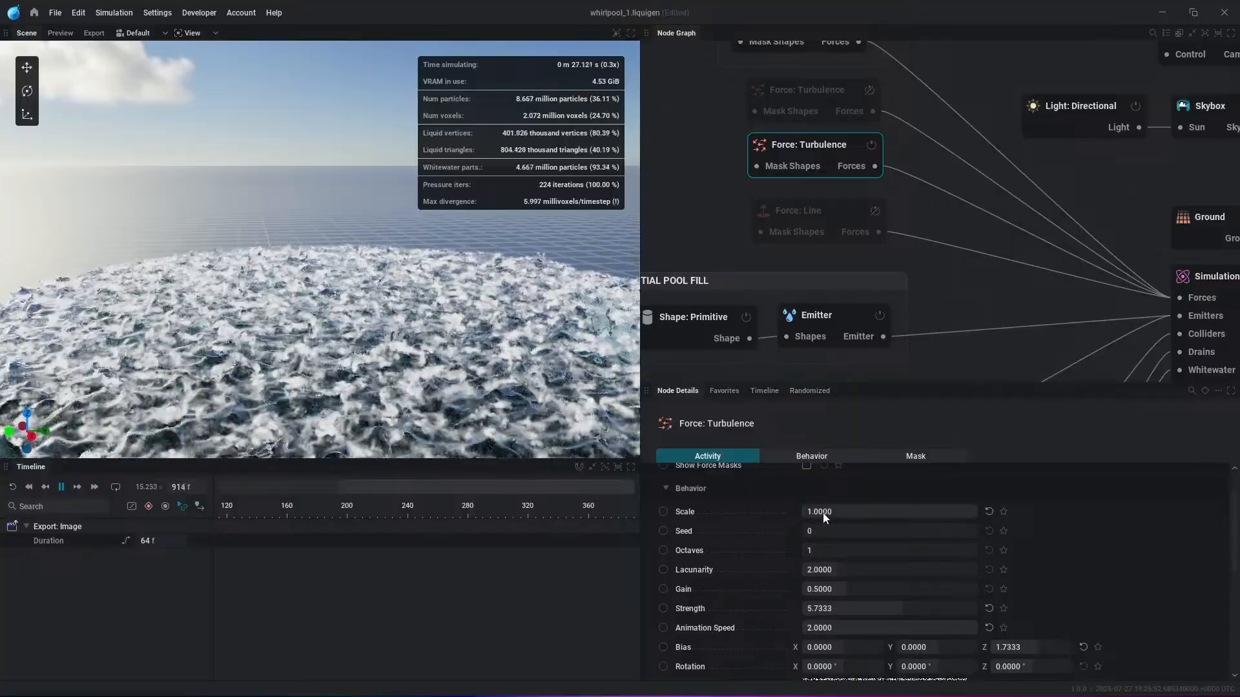
pyautogui.moveTo(823, 513); pyautogui.dragTo(853, 511)
pyautogui.press('r')
pyautogui.press('space')
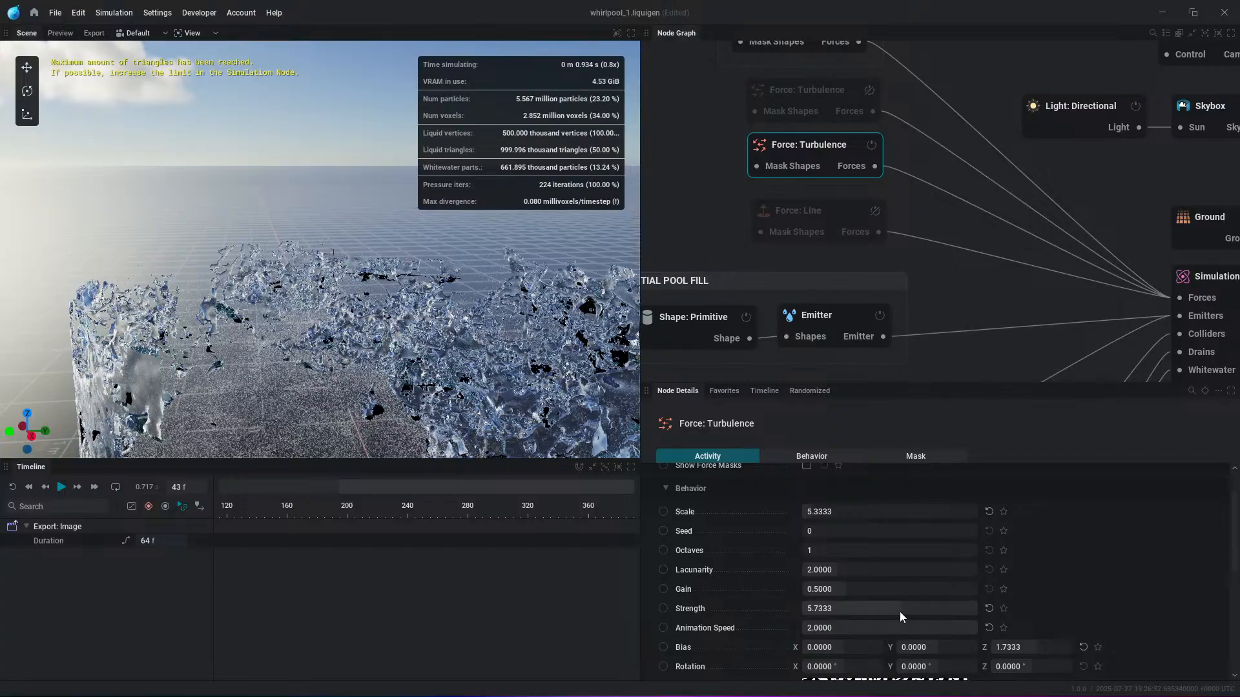
# Step: Set the second turbulence force's strength to about 2.9667, rerun the simulation, and pause it once the waves have built up
pyautogui.moveTo(900, 611); pyautogui.dragTo(848, 611)
pyautogui.press('r')
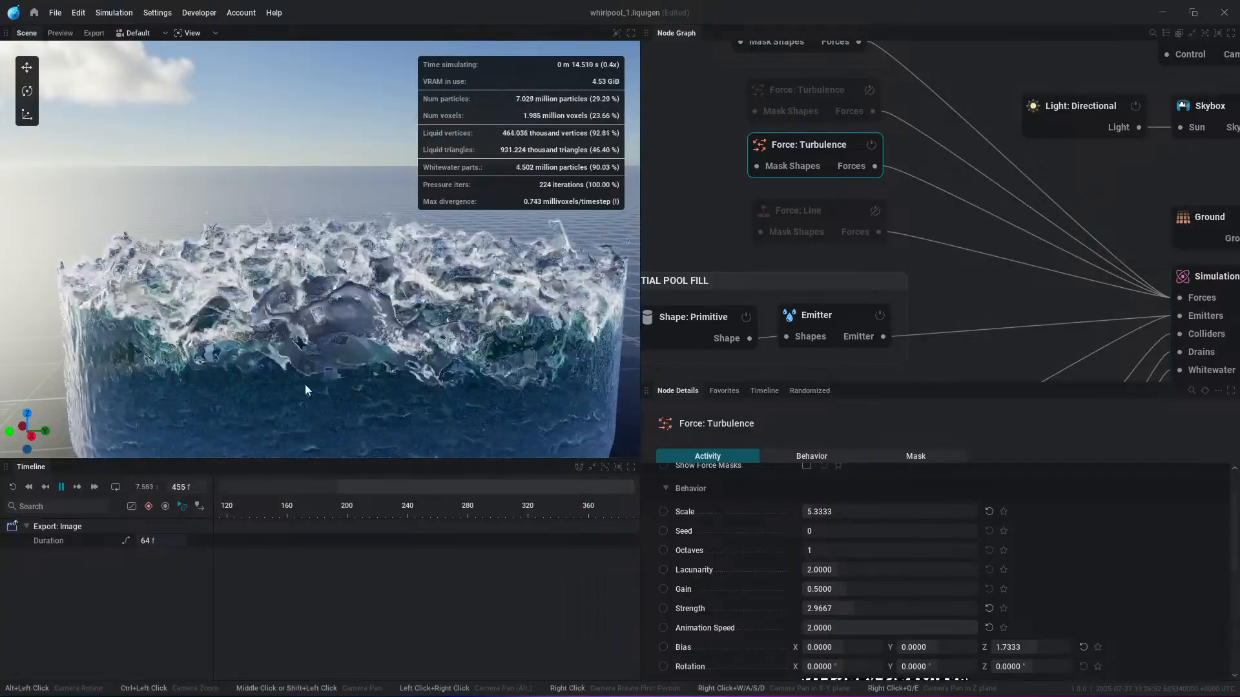
pyautogui.press('space')
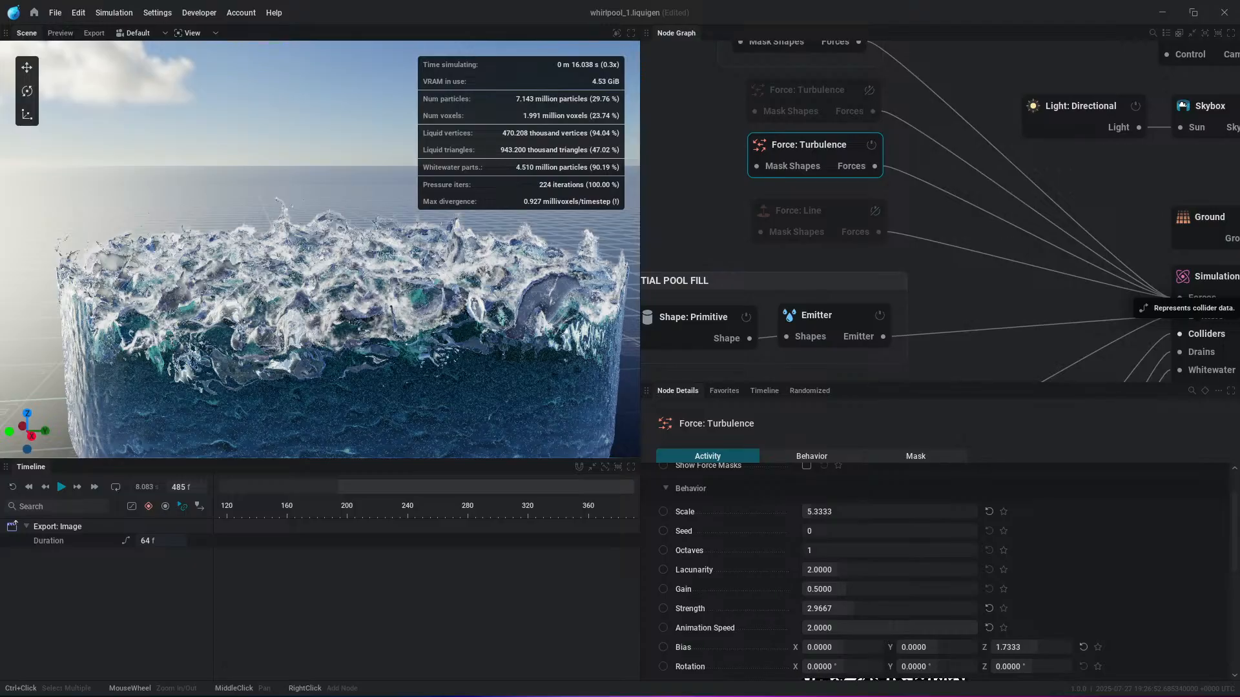
# Step: Open the Simulation node's mesh settings and examine the paused waves and whitewater up close
pyautogui.scroll(-3, 447, 247)
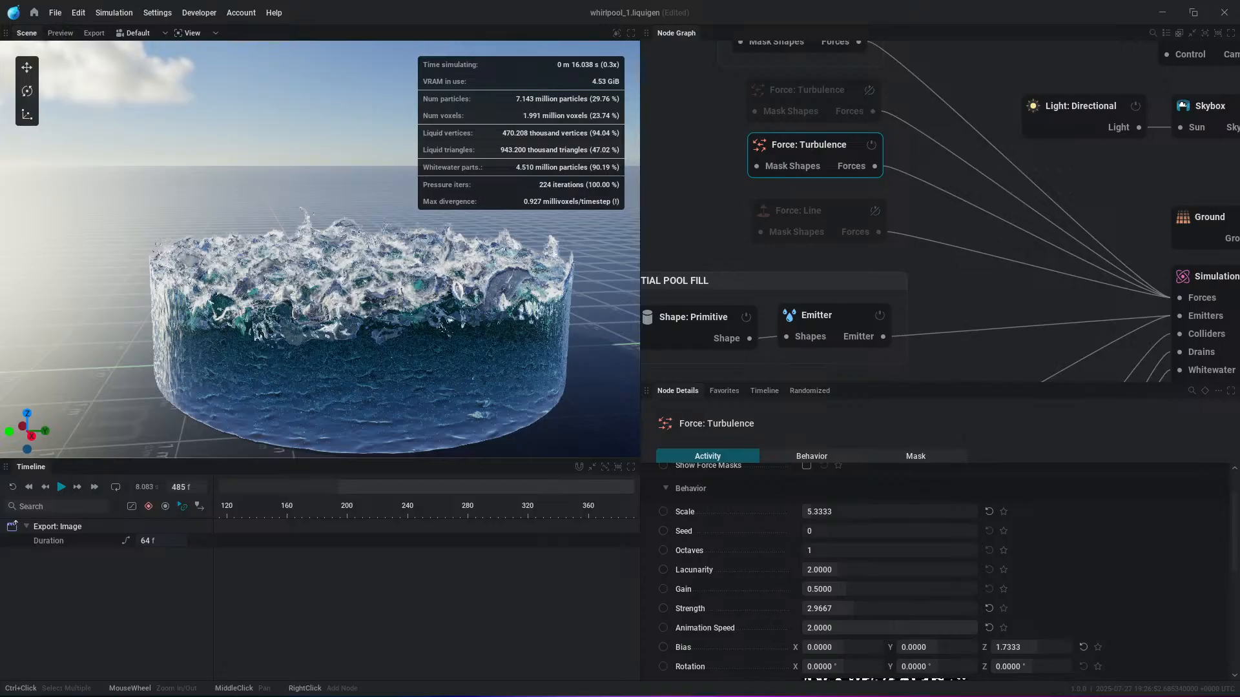
pyautogui.moveTo(976, 169); pyautogui.dragTo(746, 157, button='middle')
pyautogui.click(995, 264)
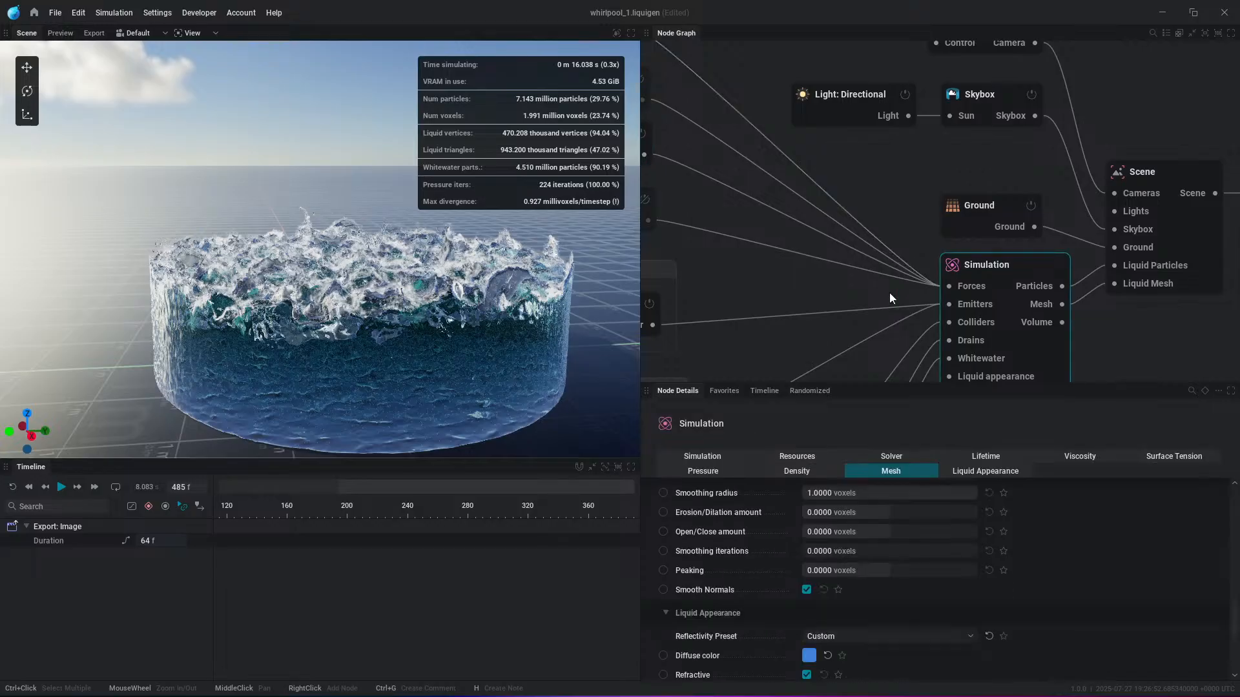
pyautogui.scroll(5, 489, 218)
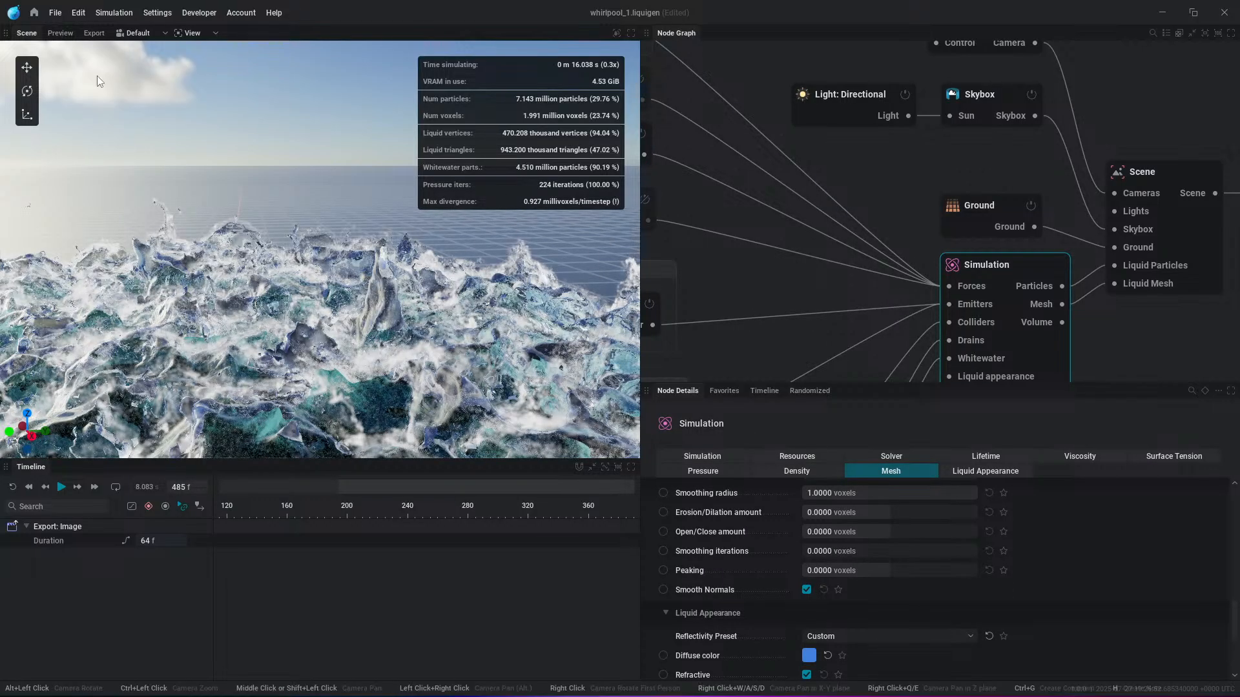
# Step: Leave the whirlpool project and open the Wall Splat preset from the preset library
pyautogui.click(34, 14)
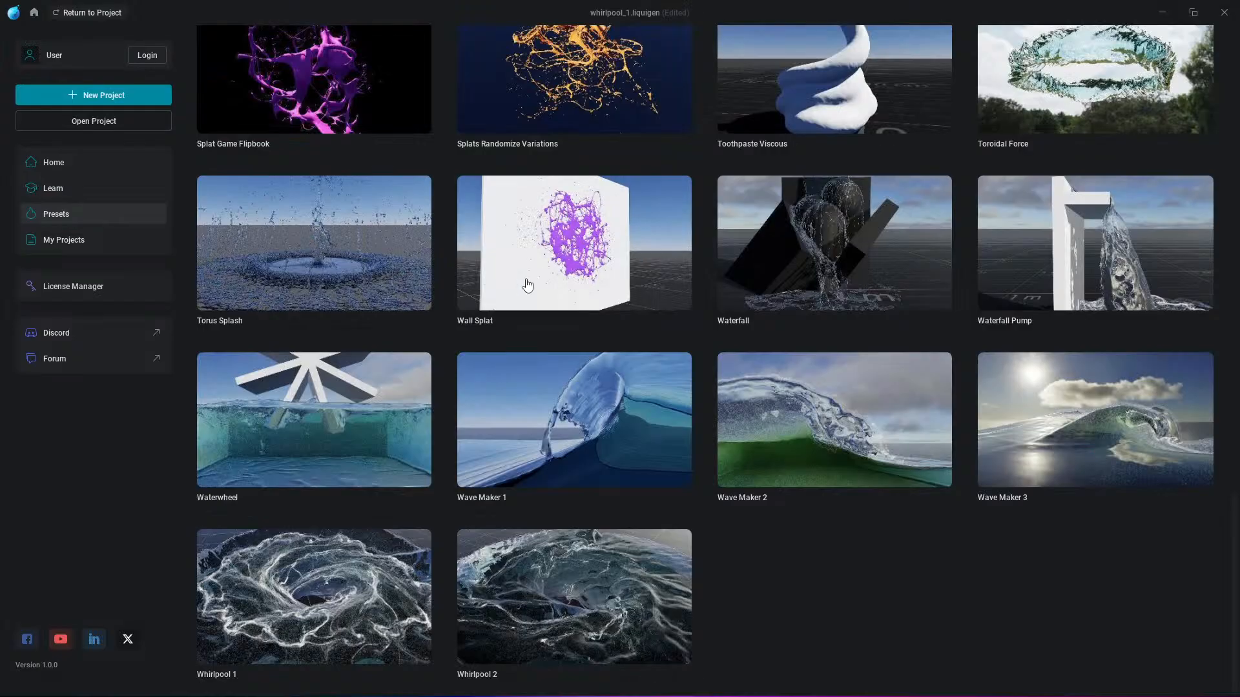
pyautogui.click(568, 253)
pyautogui.click(512, 392)
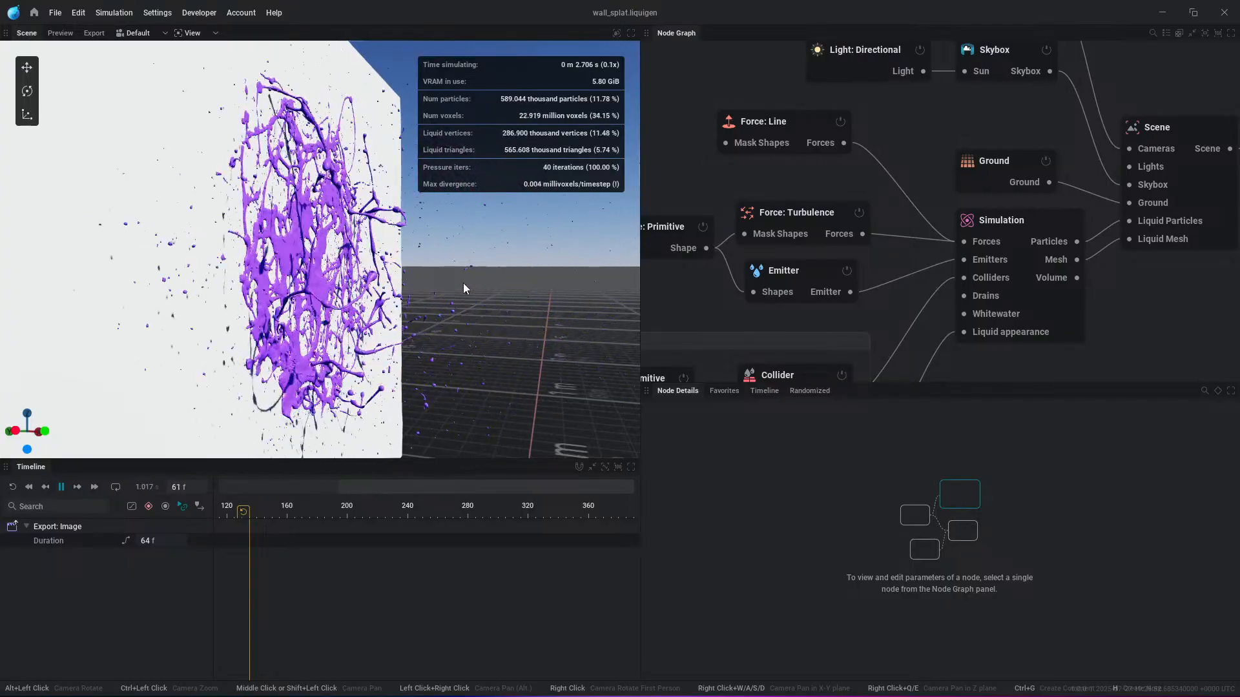
# Step: Pause the splat simulation, open the viewport diagnostics, and view the purple splat head-on and up close
pyautogui.press('space')
pyautogui.keyDown('alt'); pyautogui.moveTo(406, 316); pyautogui.dragTo(169, 278); pyautogui.keyUp('alt')
pyautogui.click(616, 33)
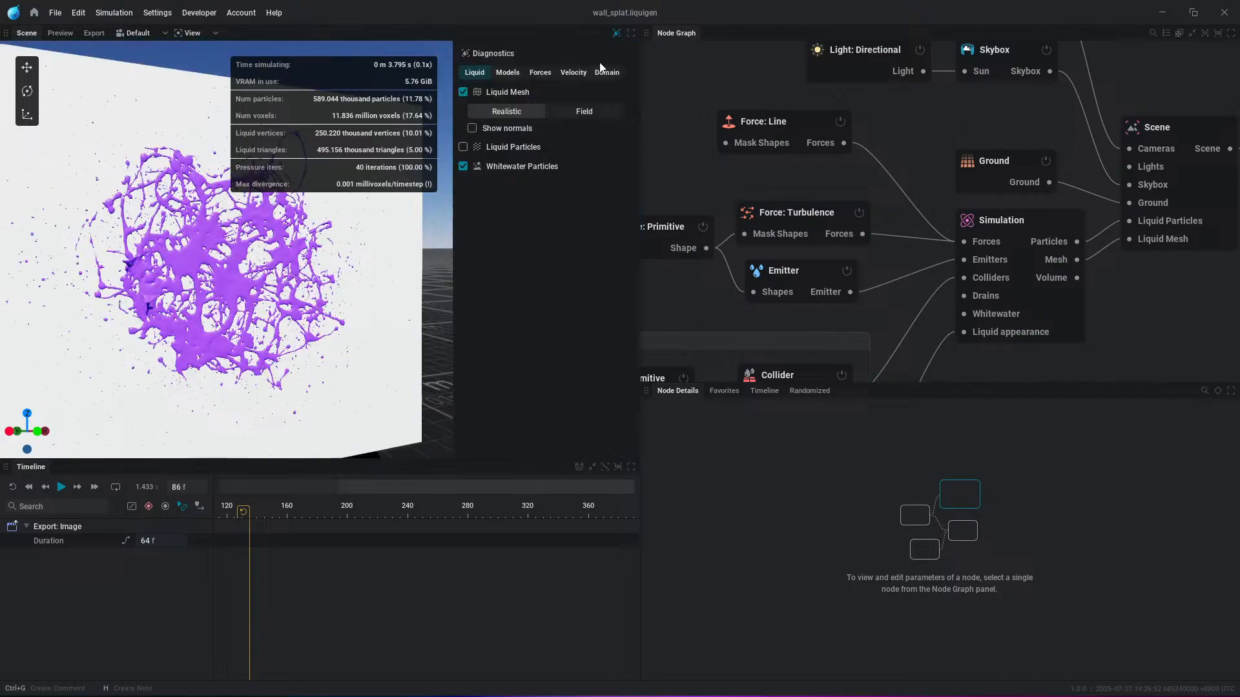
pyautogui.scroll(10, 168, 248)
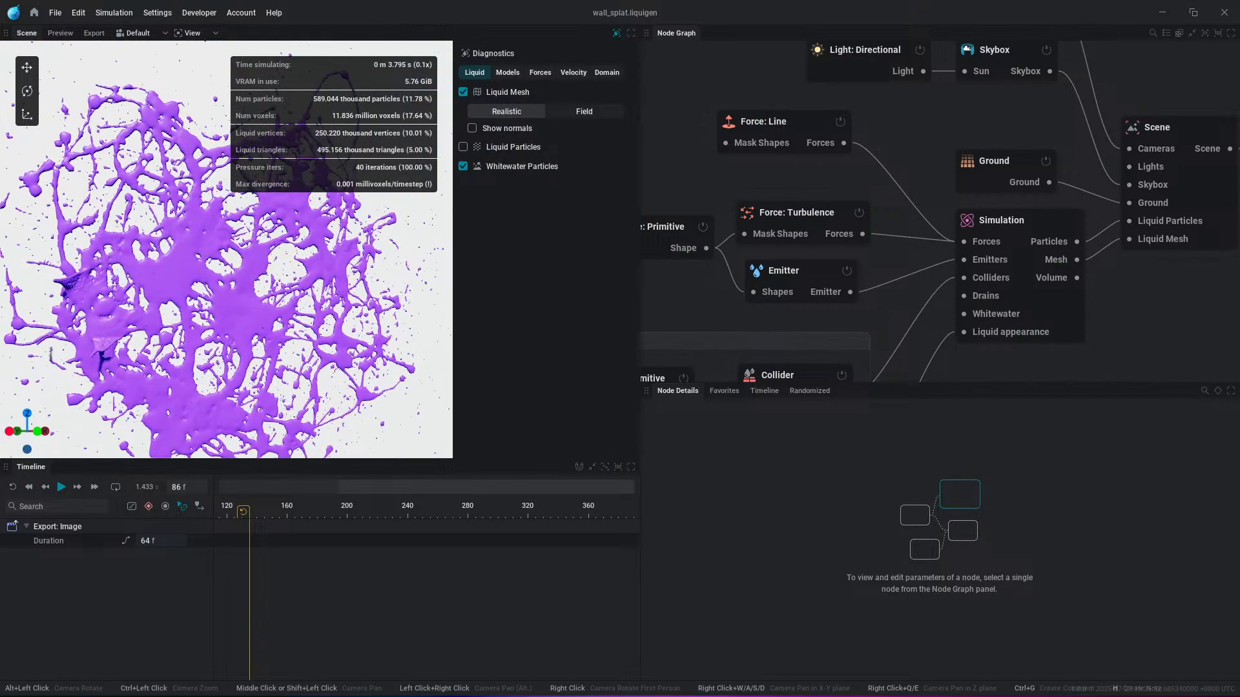
pyautogui.moveTo(214, 252); pyautogui.dragTo(239, 221, button='middle')
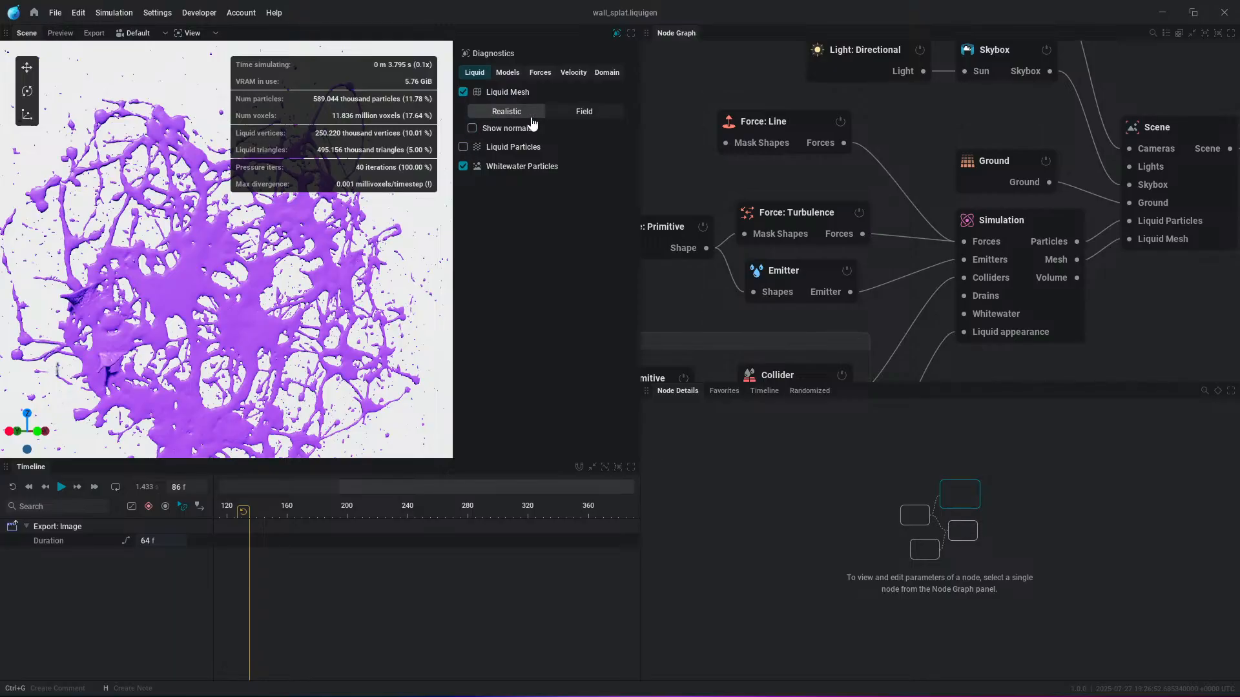
# Step: Switch the liquid mesh diagnostics to the field display and examine the main liquid's triangles up close
pyautogui.click(559, 118)
pyautogui.scroll(5, 168, 319)
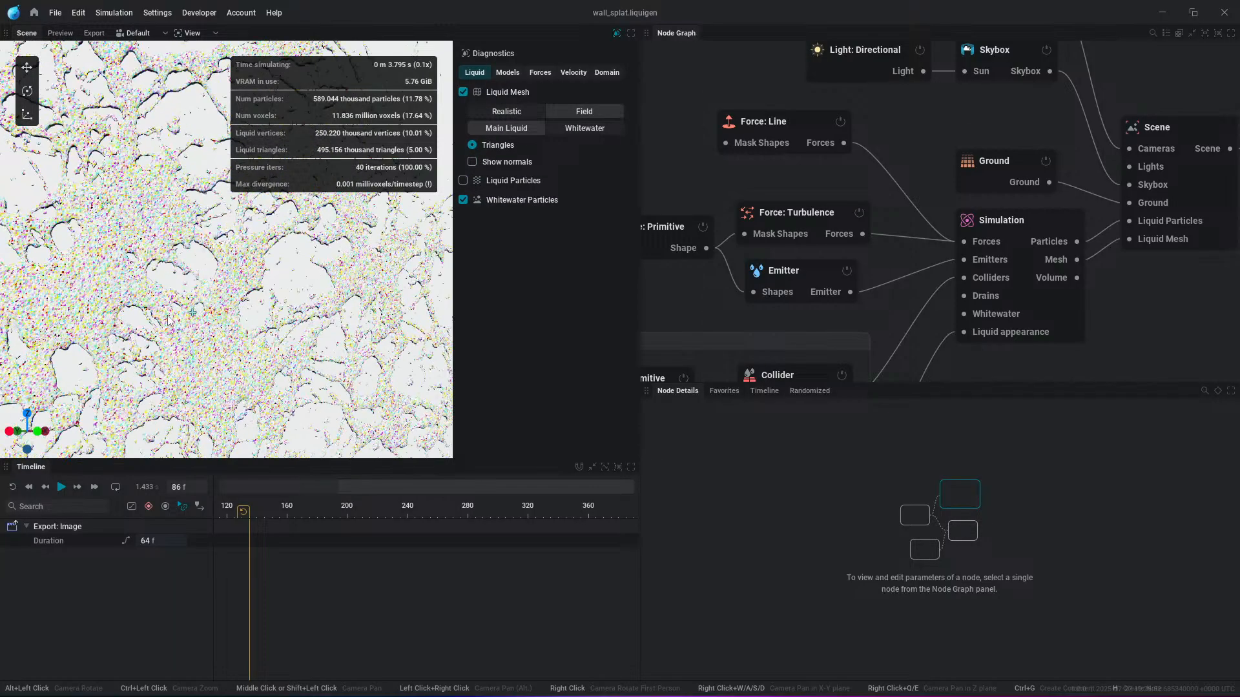
pyautogui.scroll(6, 168, 320)
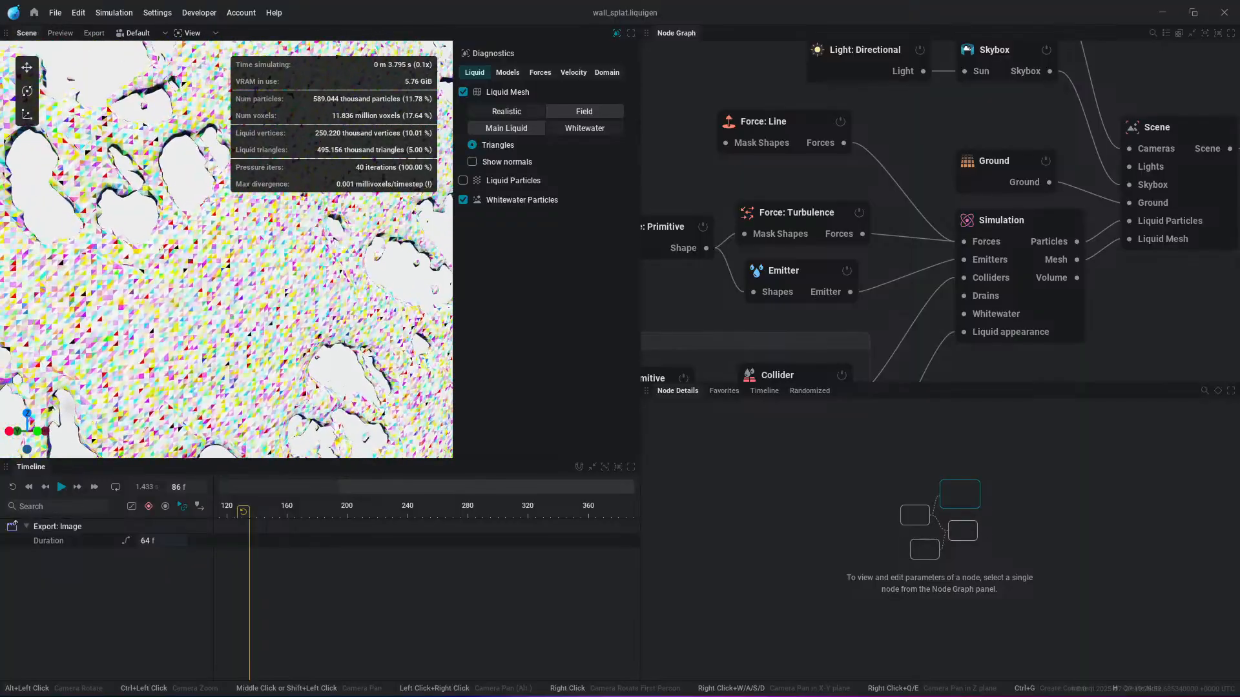
# Step: In the Simulation node's mesh settings, try higher quality meshing and an isovalue of -0.0233 voxels, restoring each setting
pyautogui.click(1032, 221)
pyautogui.scroll(2, 858, 517)
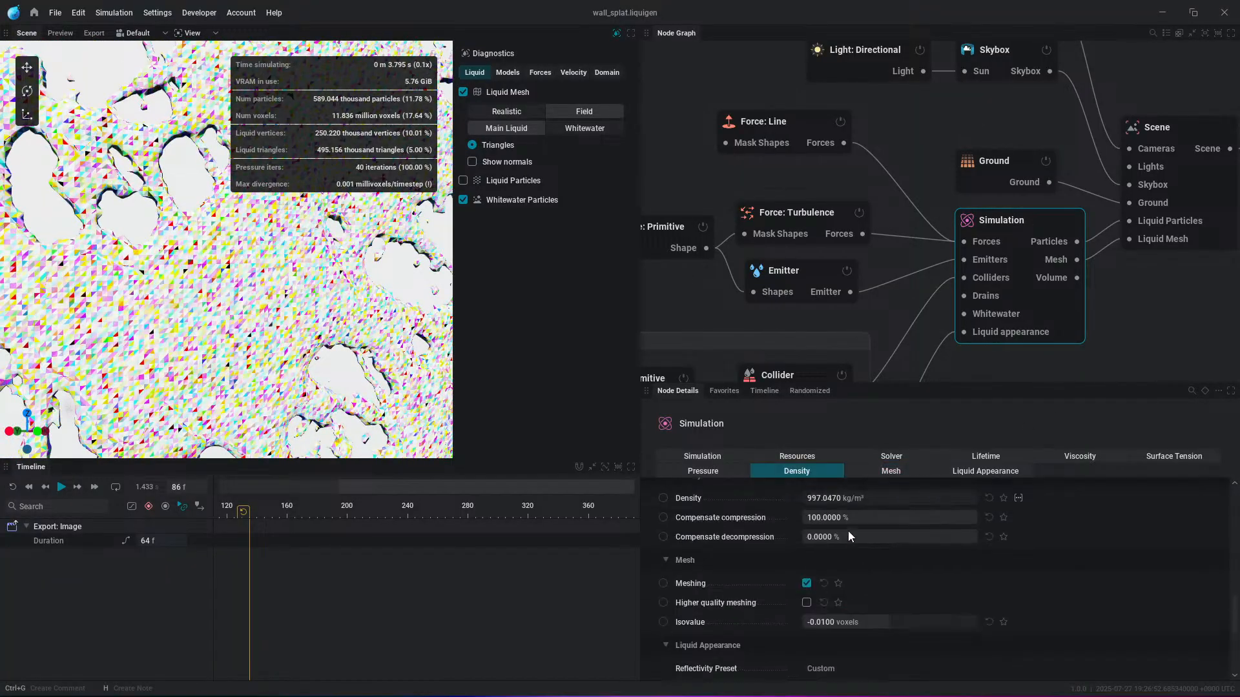
pyautogui.scroll(10, 848, 536)
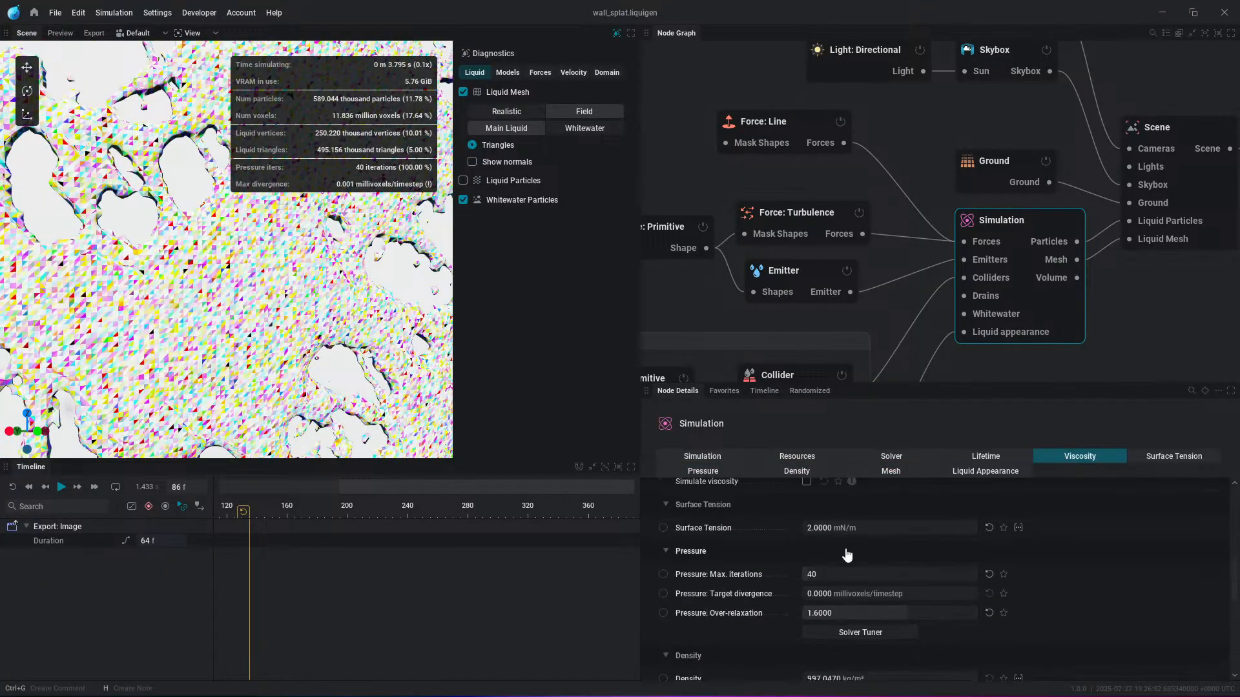
pyautogui.click(890, 475)
pyautogui.click(806, 531)
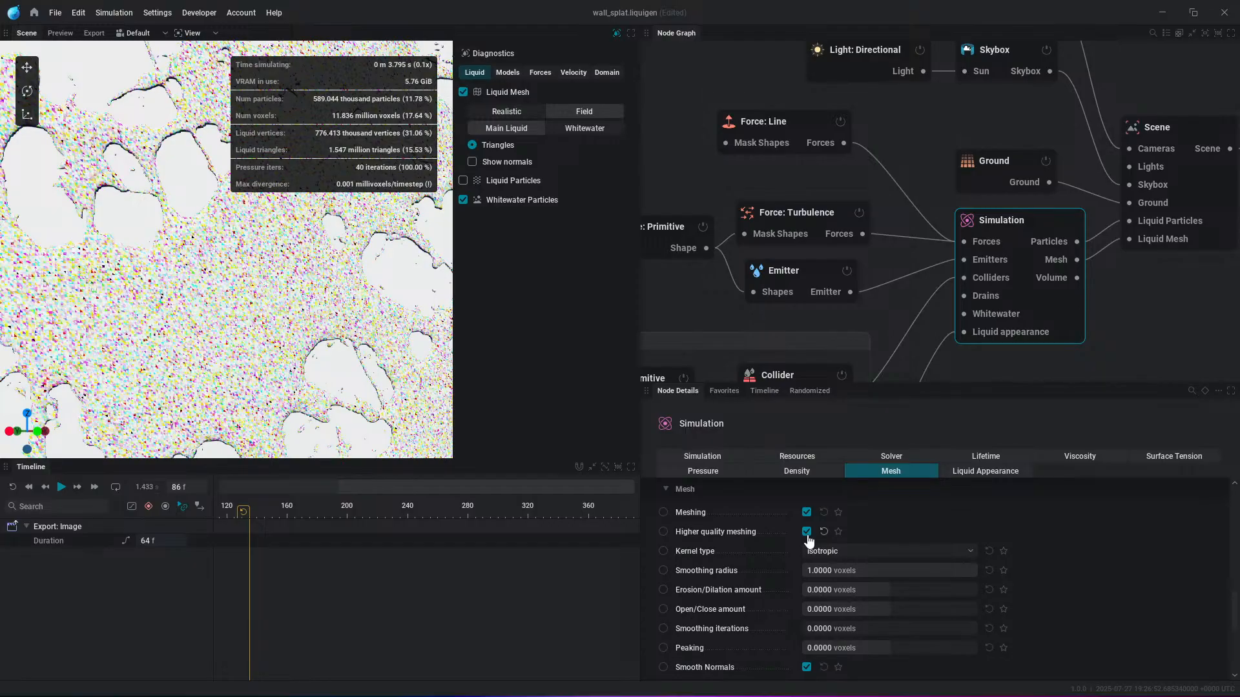
pyautogui.click(807, 531)
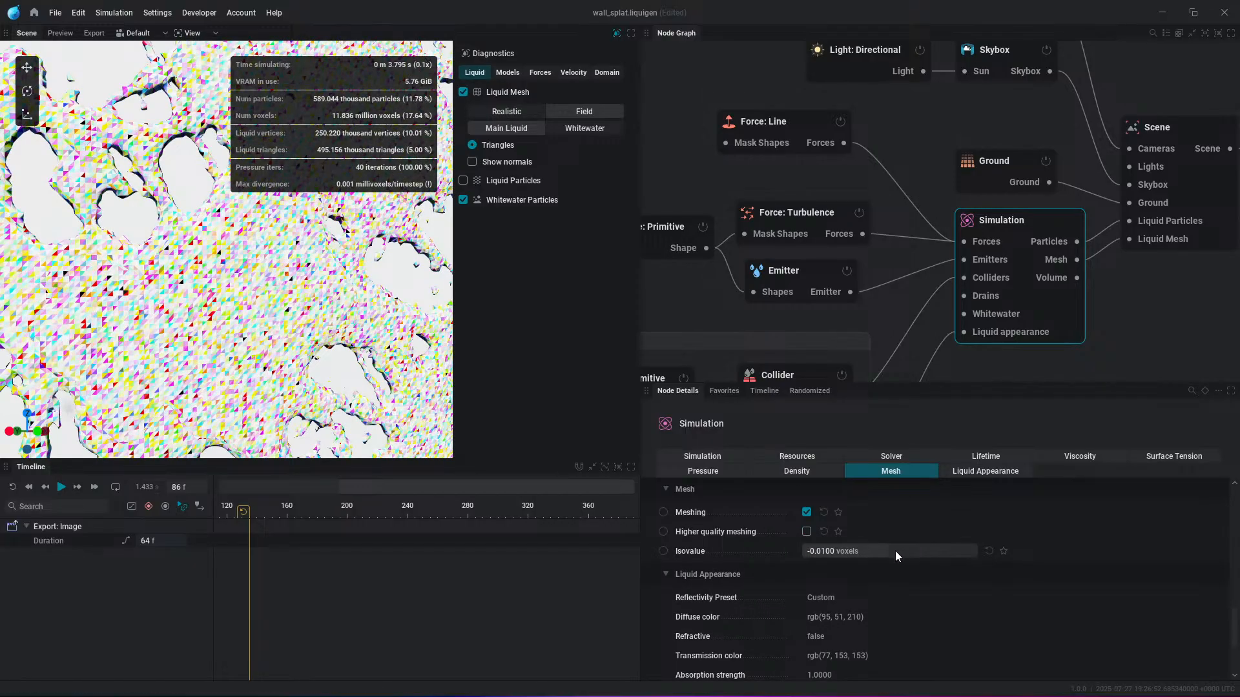
pyautogui.moveTo(895, 550); pyautogui.dragTo(940, 552)
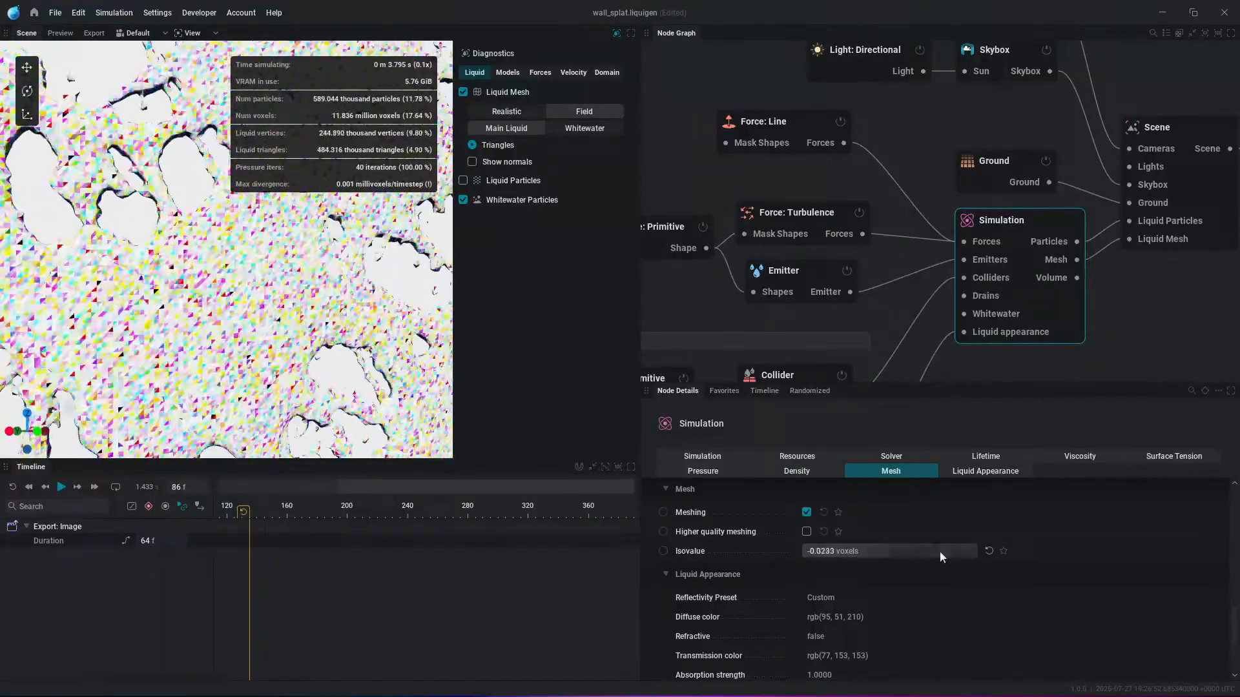
pyautogui.click(989, 551)
# Step: Enlarge the scene viewport over the timeline and examine the triangulated splat from an angle and from farther away
pyautogui.moveTo(237, 395); pyautogui.dragTo(251, 376, button='middle')
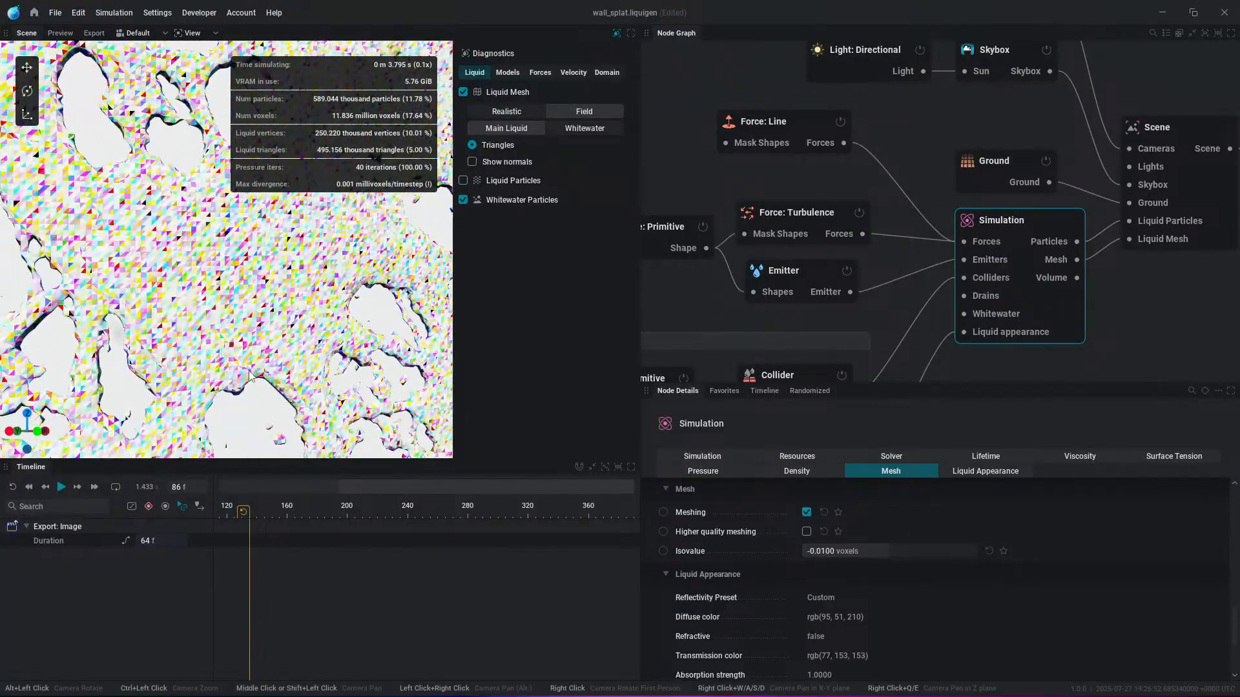
pyautogui.keyDown('alt'); pyautogui.moveTo(250, 375); pyautogui.dragTo(258, 383); pyautogui.keyUp('alt')
pyautogui.scroll(-3, 258, 382)
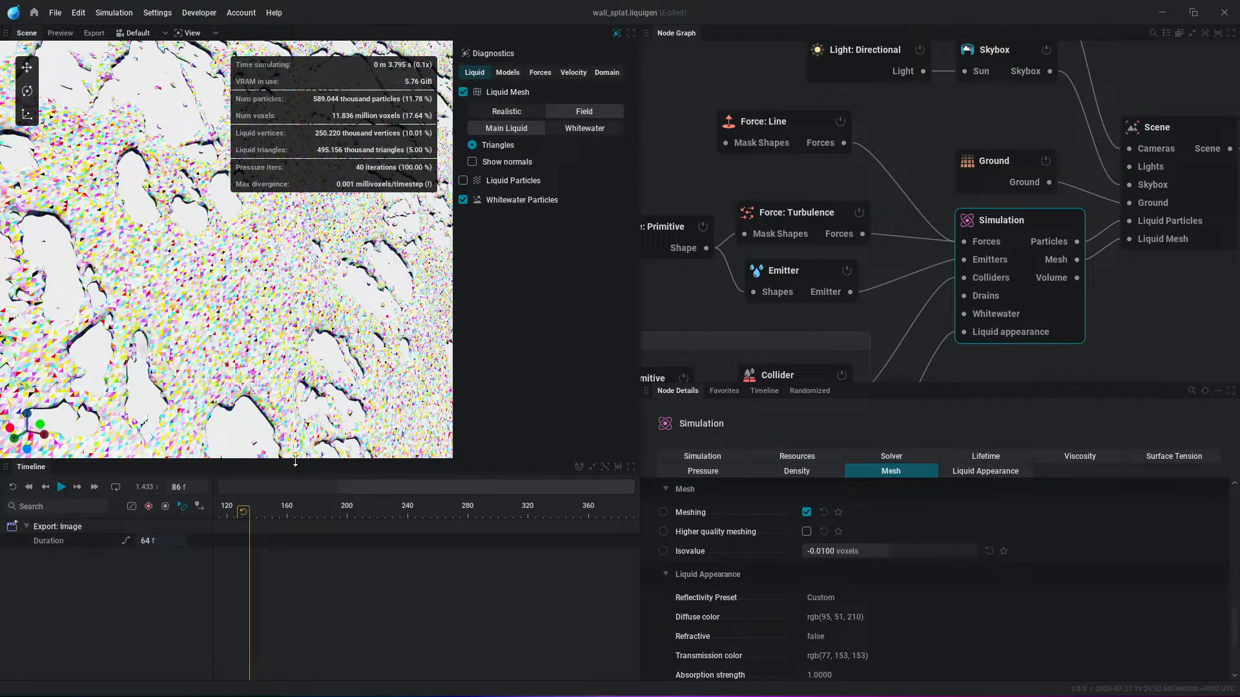
pyautogui.moveTo(295, 460); pyautogui.dragTo(295, 557)
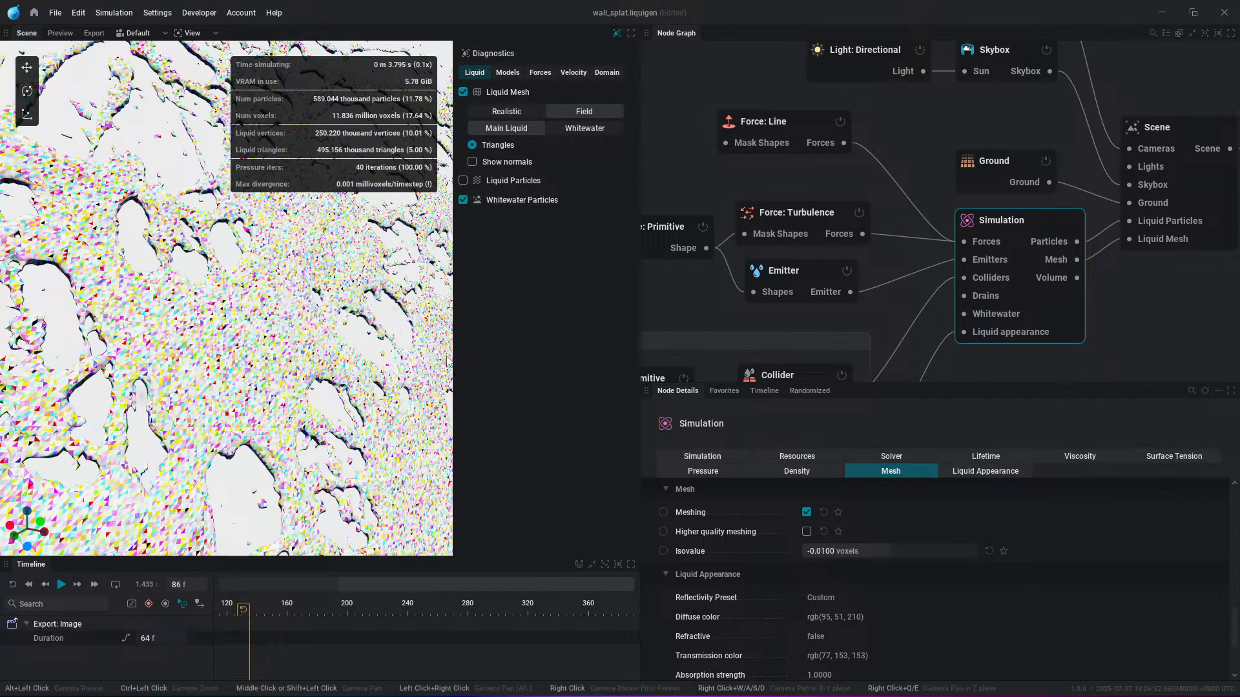
pyautogui.keyDown('alt'); pyautogui.moveTo(314, 347); pyautogui.dragTo(258, 379); pyautogui.keyUp('alt')
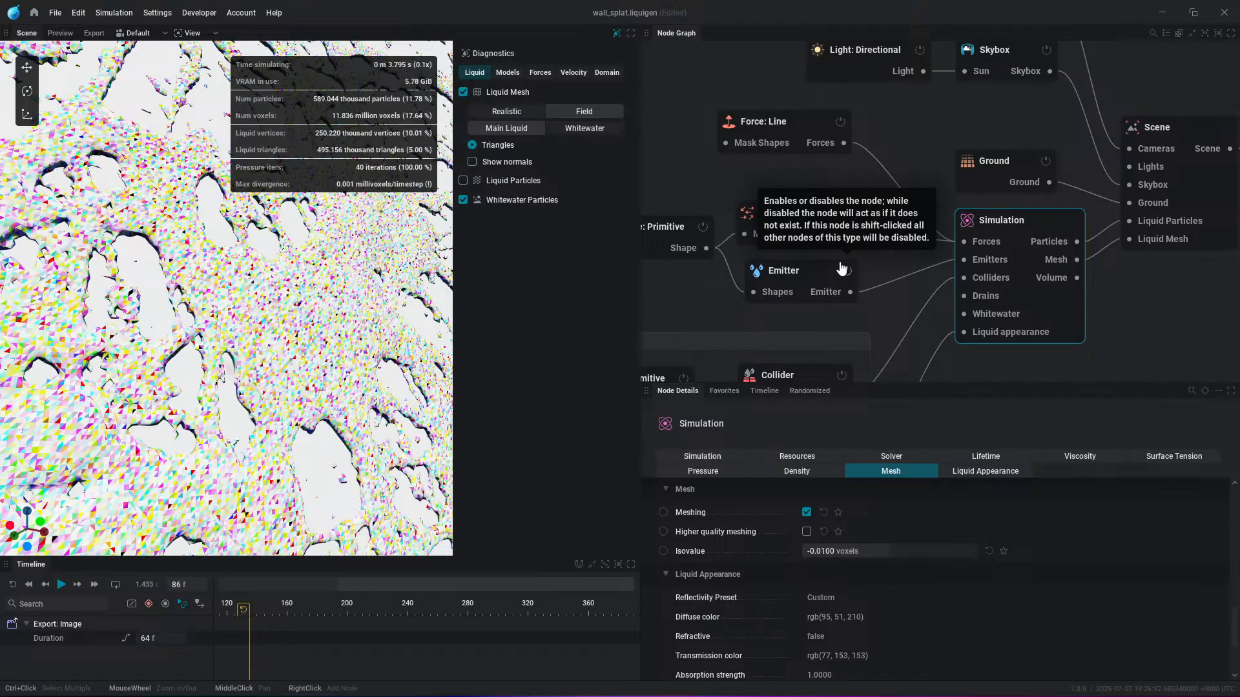
pyautogui.scroll(-3, 250, 380)
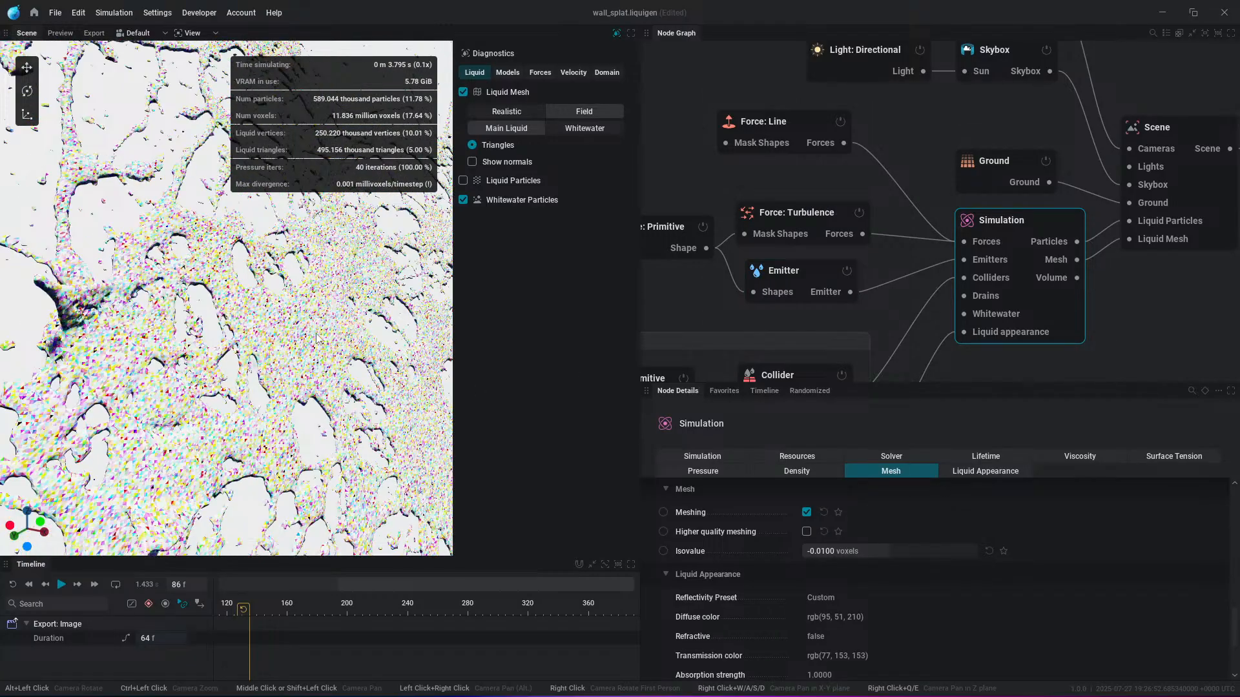
pyautogui.scroll(-2, 306, 381)
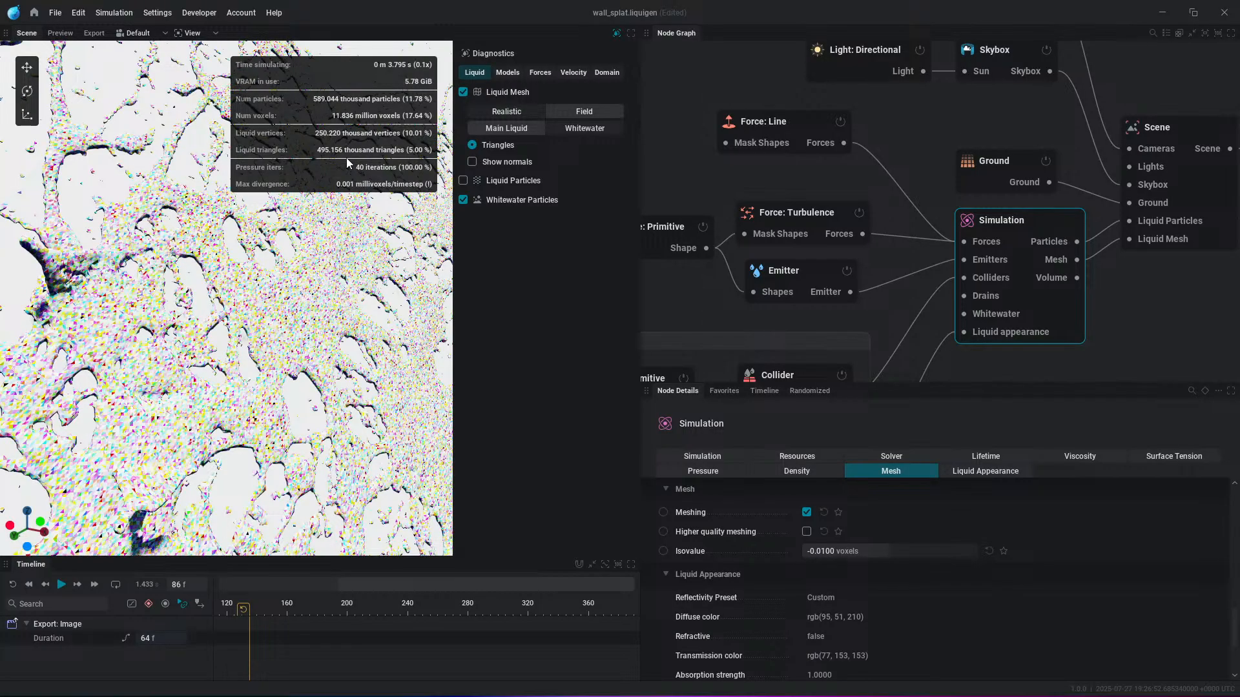
pyautogui.scroll(-2, 300, 160)
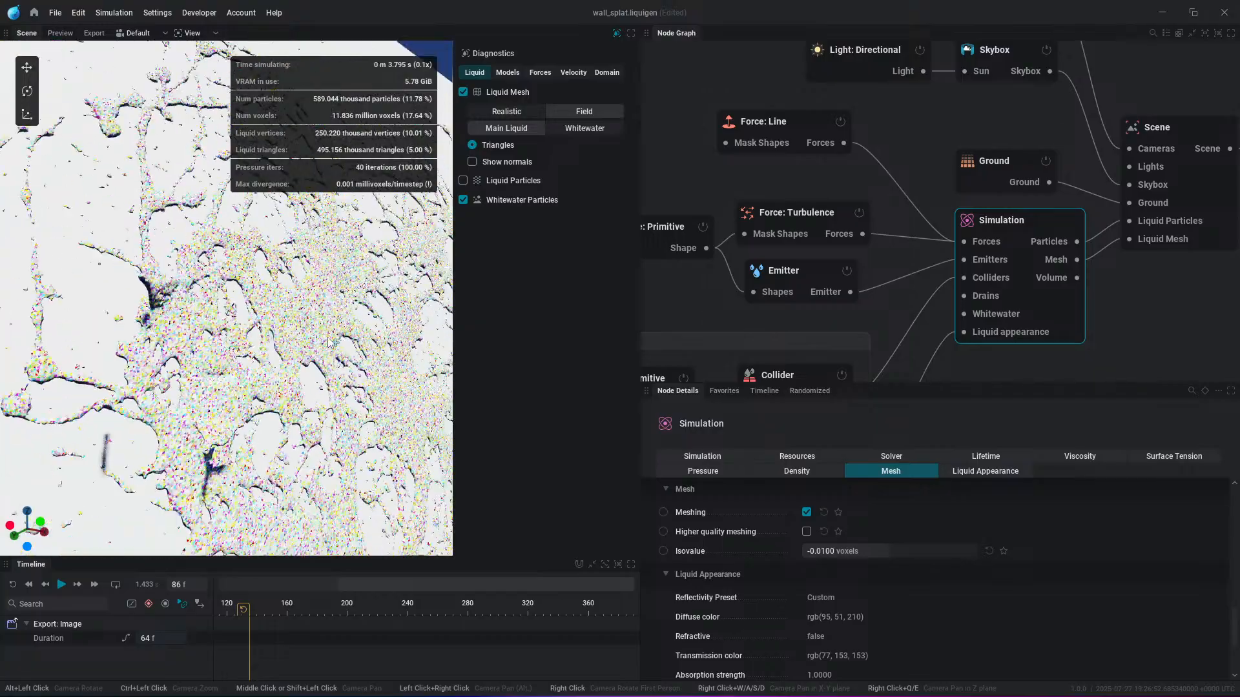
# Step: Run the splat simulation on to frame 91, pause it, and bring the whole triangulated splat into view
pyautogui.press('space')
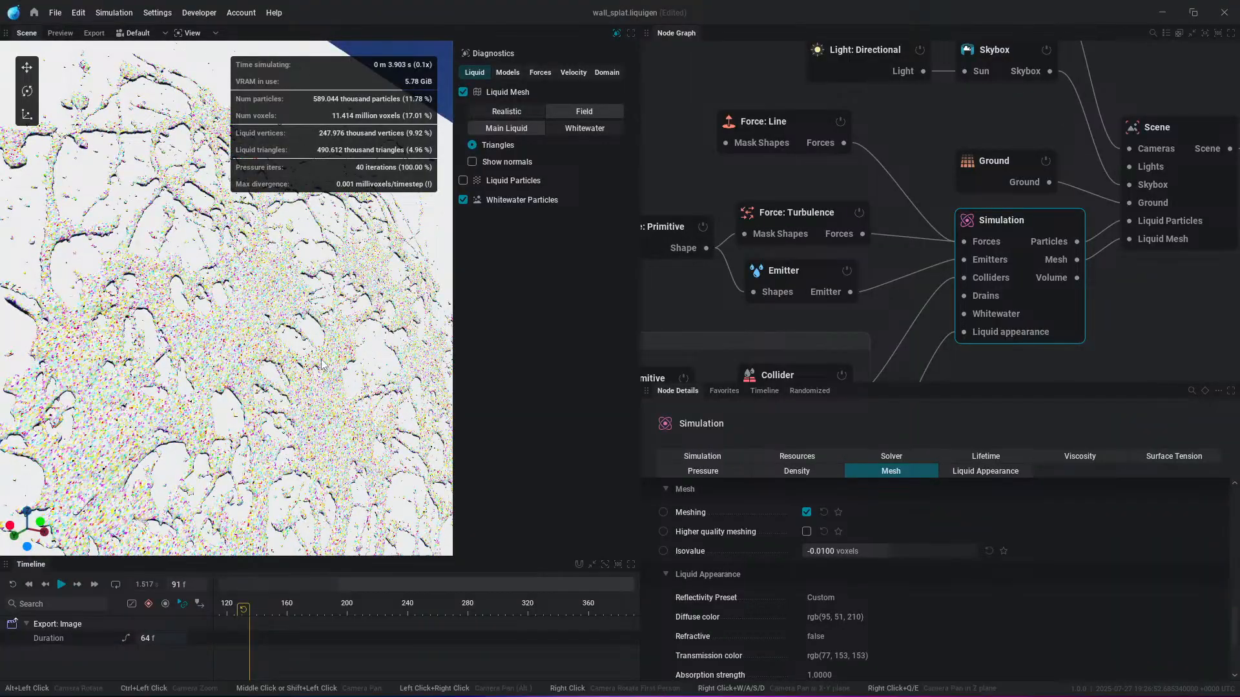
pyautogui.scroll(-2, 324, 381)
pyautogui.moveTo(325, 382); pyautogui.dragTo(244, 374, button='middle')
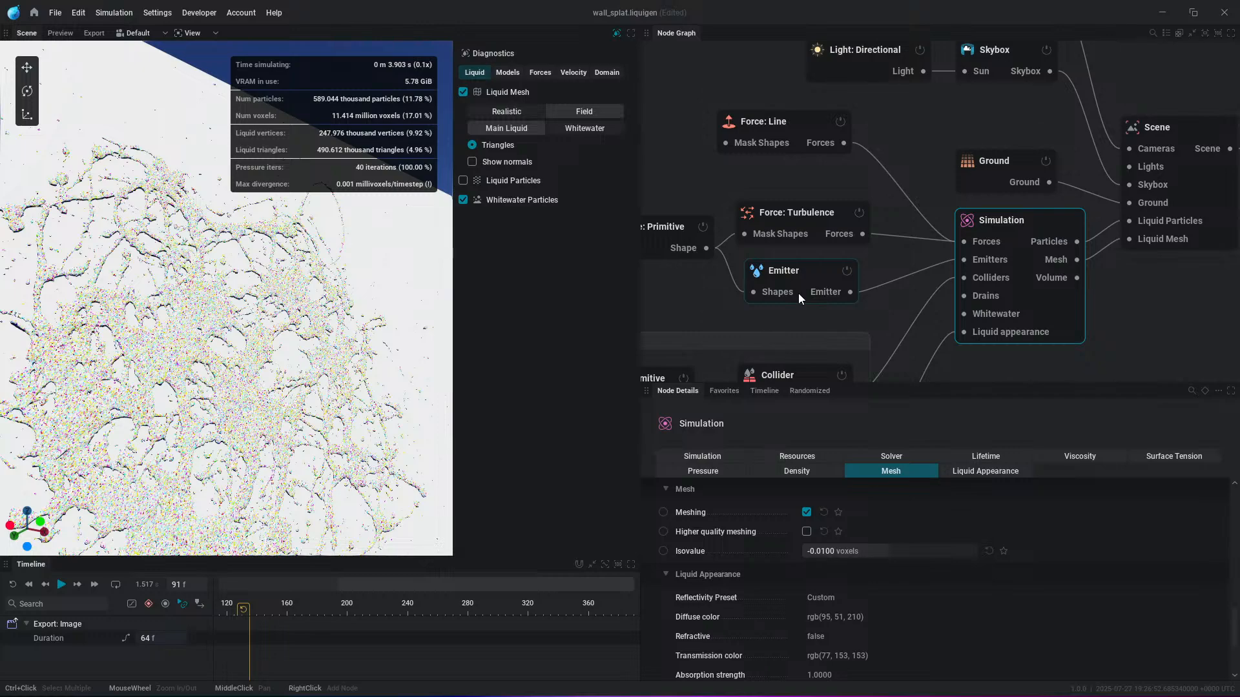
# Step: Select the Export: Image node, look at the render preview and the export view, and return to the scene view
pyautogui.moveTo(1172, 259); pyautogui.dragTo(974, 250, button='middle')
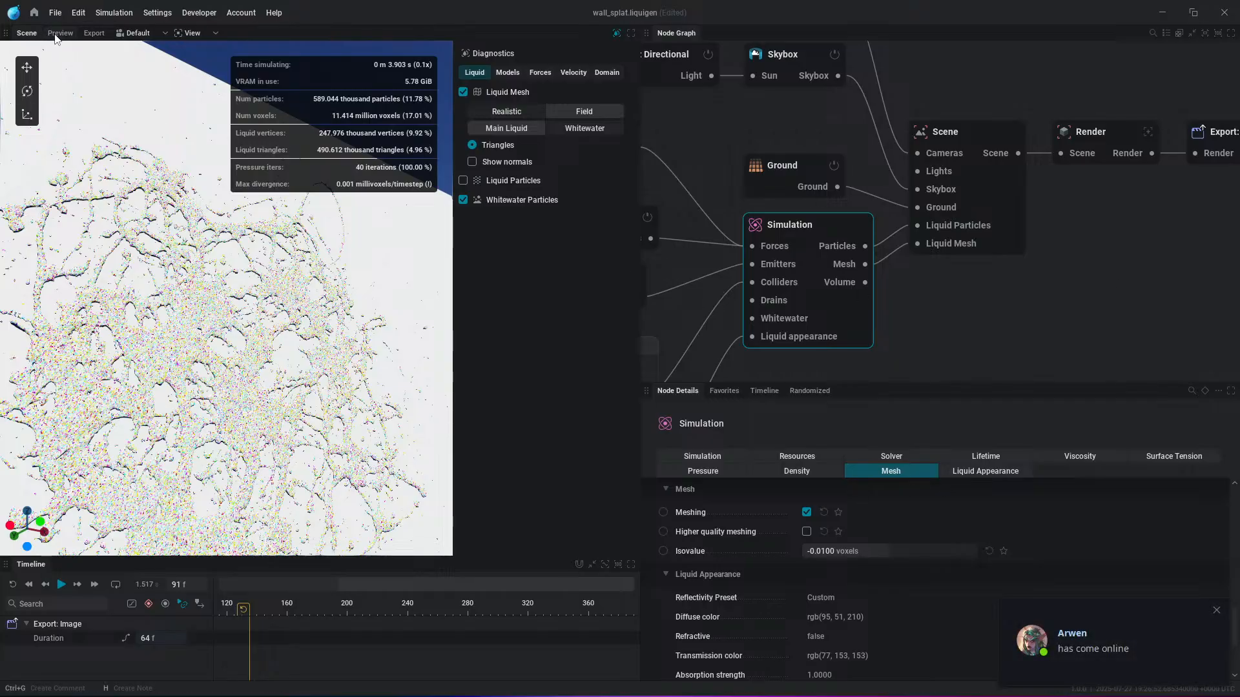
pyautogui.moveTo(1056, 203); pyautogui.dragTo(865, 207, button='middle')
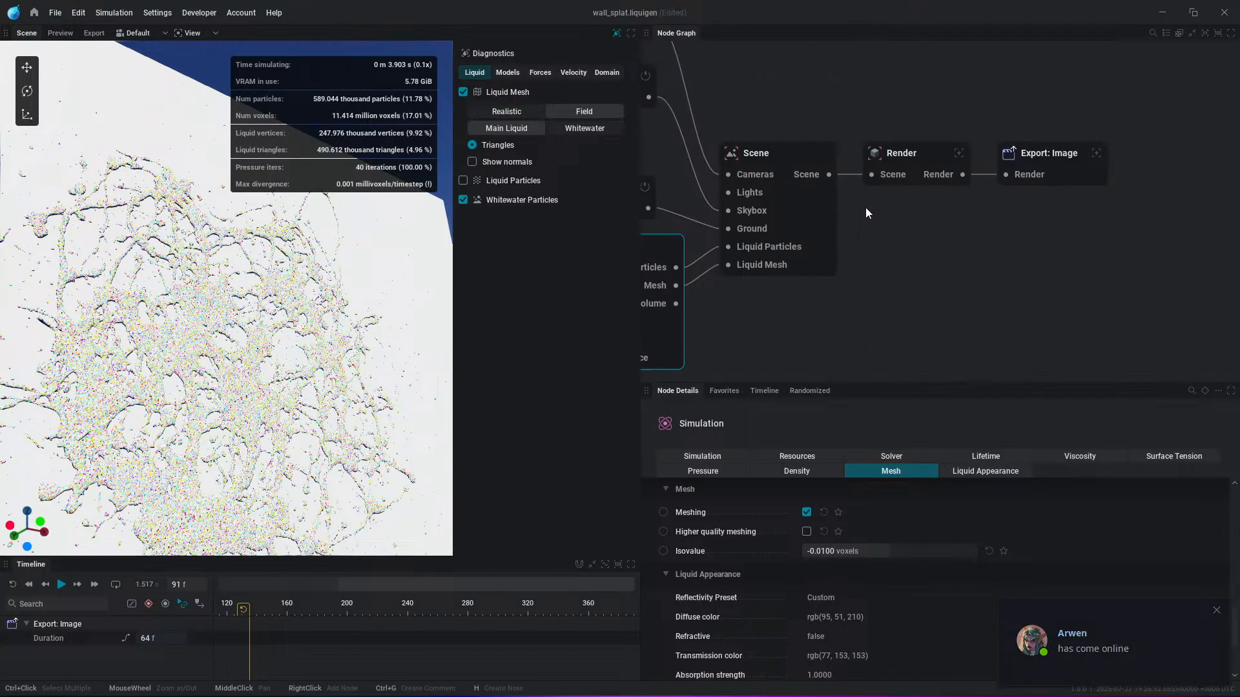
pyautogui.click(1046, 149)
pyautogui.click(59, 32)
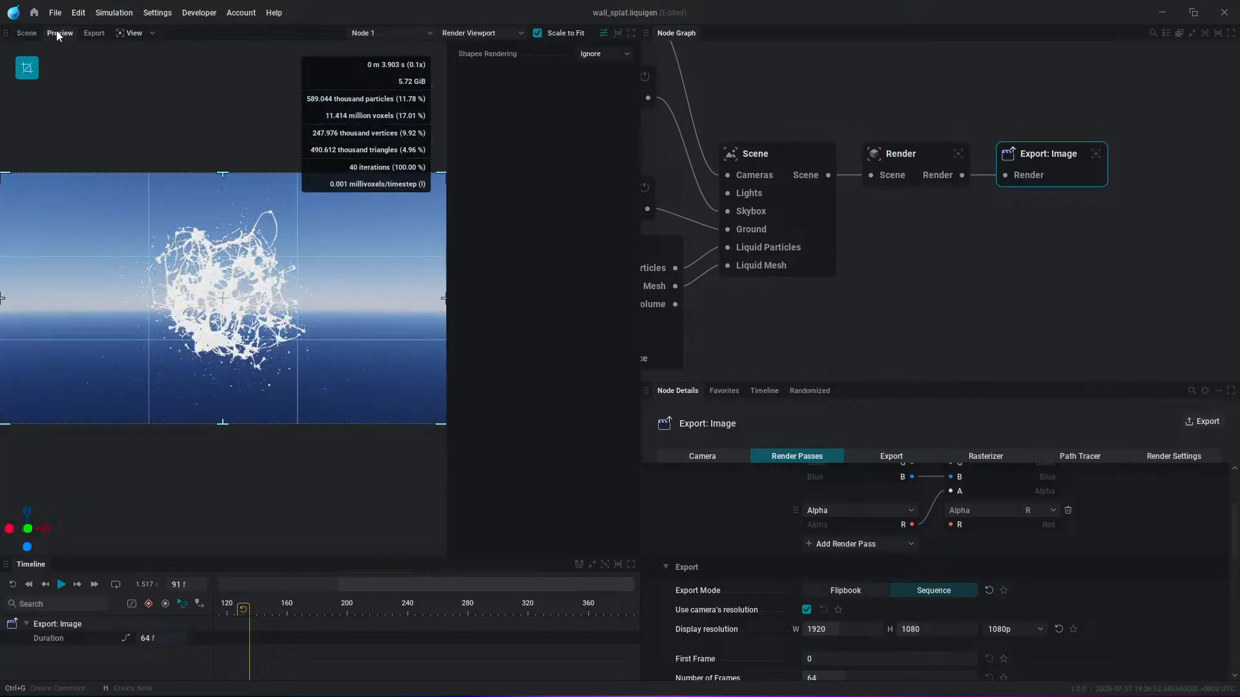
pyautogui.click(86, 34)
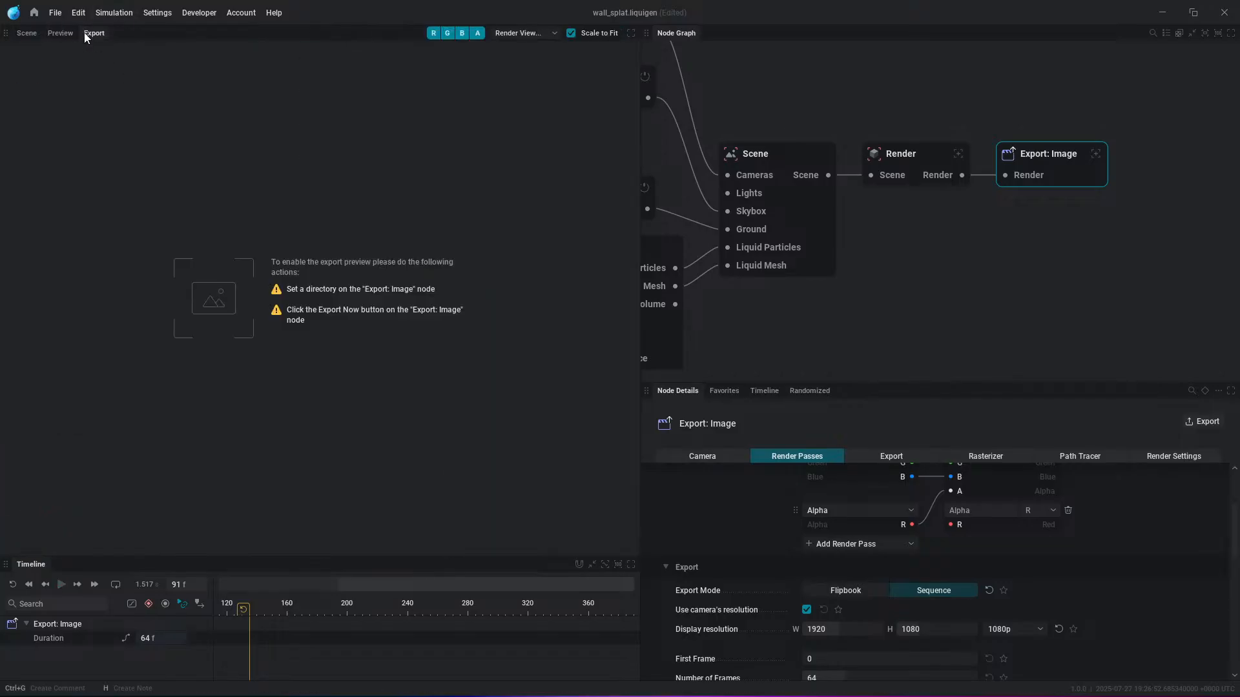
pyautogui.click(26, 33)
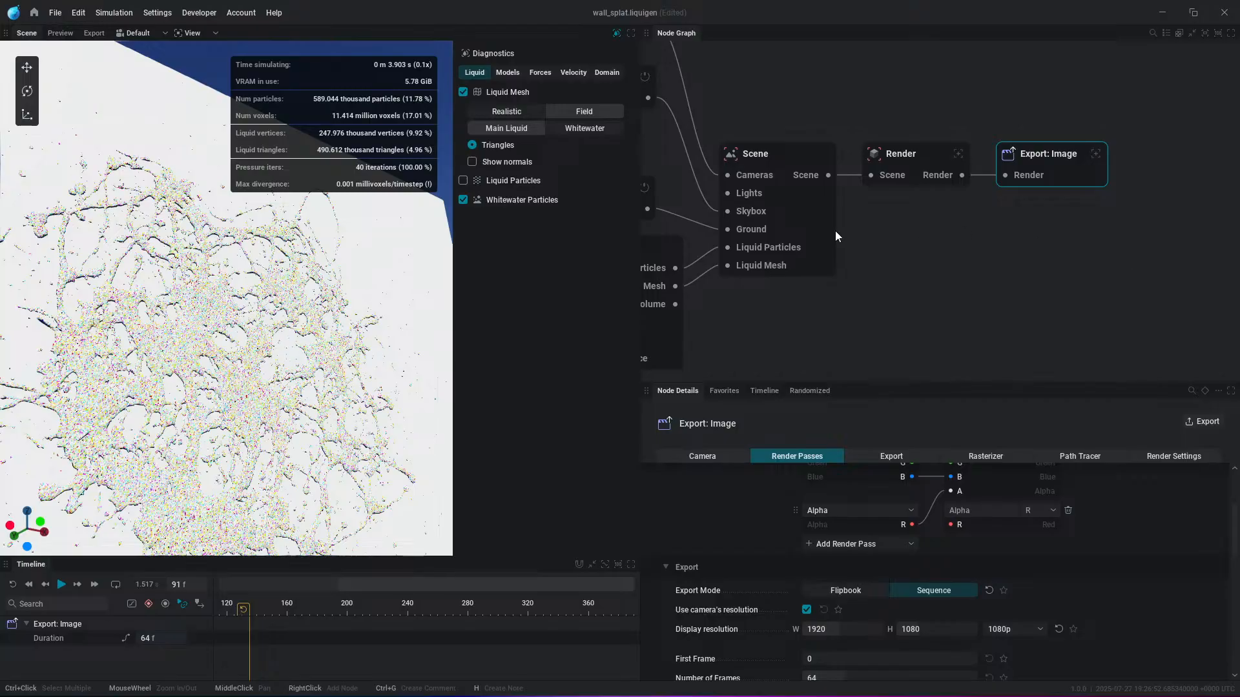
# Step: Replay the splat simulation with the triangle display and pause it at frame 24
pyautogui.press('space')
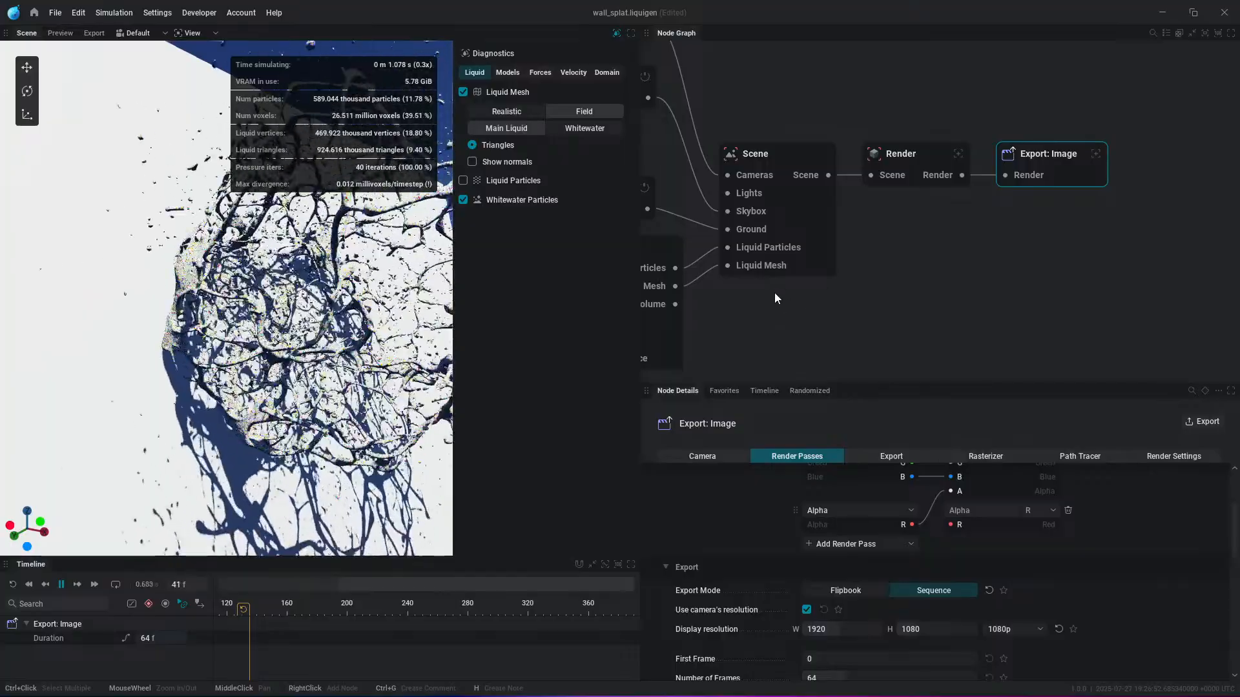
pyautogui.press('space')
pyautogui.moveTo(805, 296); pyautogui.dragTo(1030, 217, button='middle')
pyautogui.press('space')
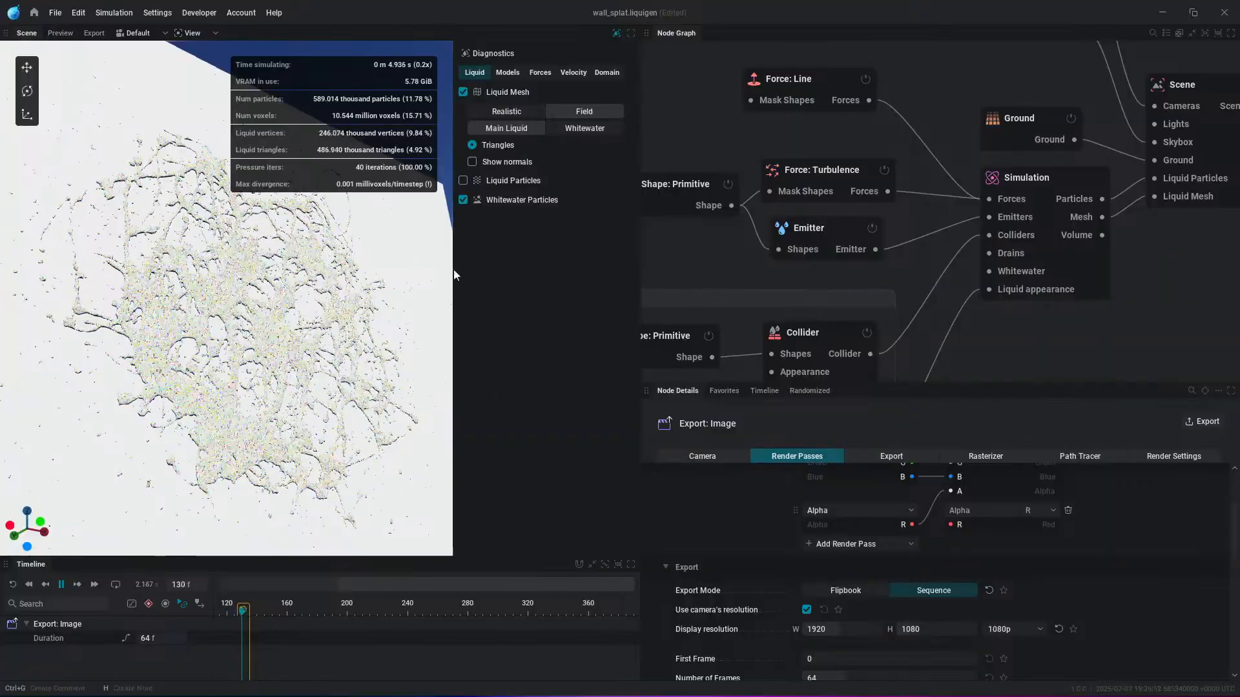
pyautogui.press('space')
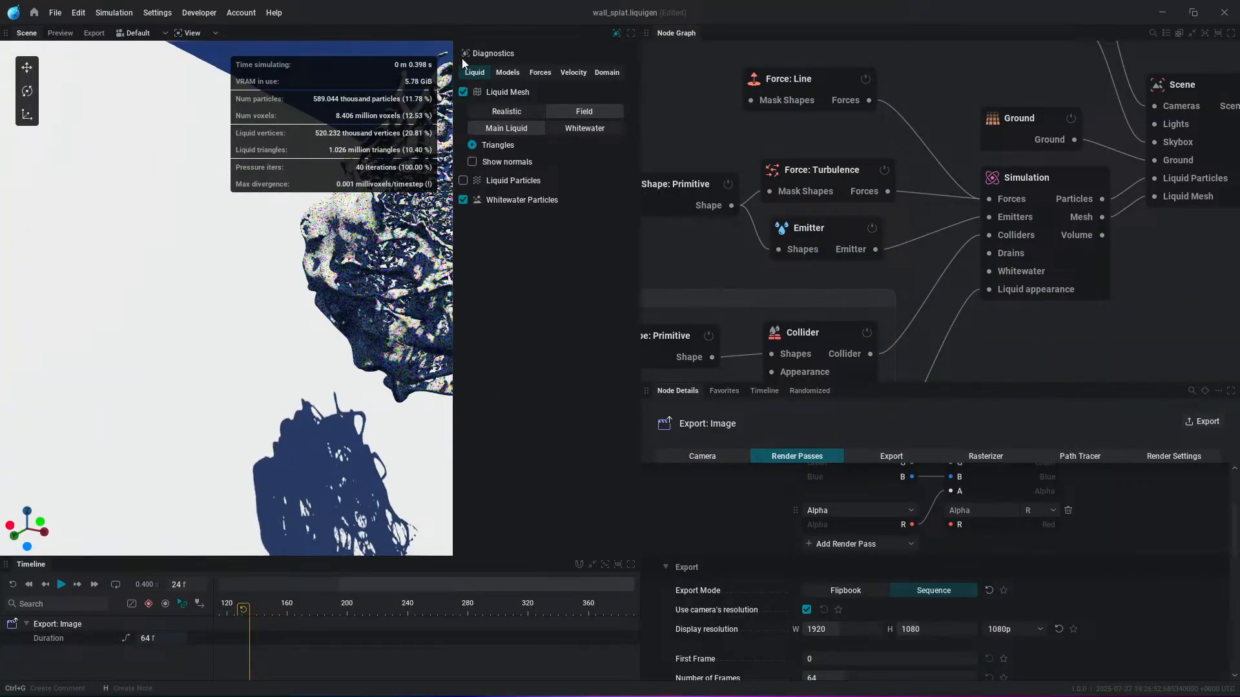
# Step: Hide the viewport diagnostics, run the purple liquid to frame 46, and open the existing Force: Line node's settings
pyautogui.click(614, 33)
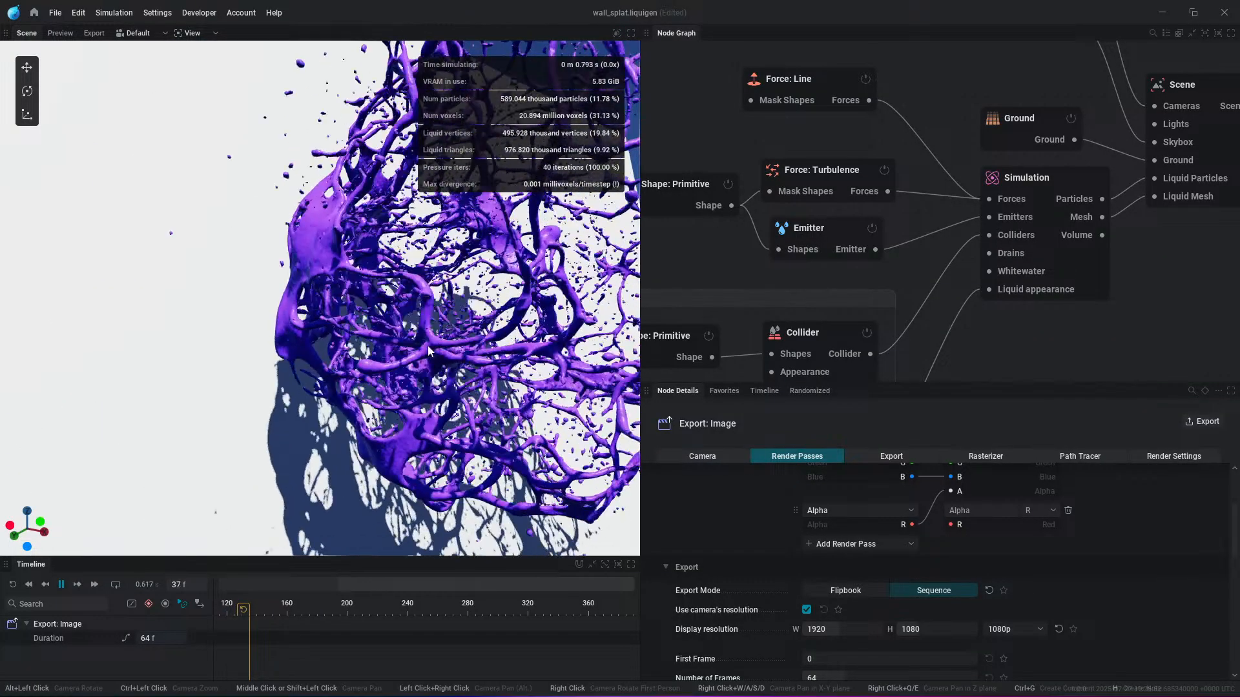
pyautogui.moveTo(820, 170); pyautogui.dragTo(927, 168, button='middle')
pyautogui.scroll(-2, 908, 172)
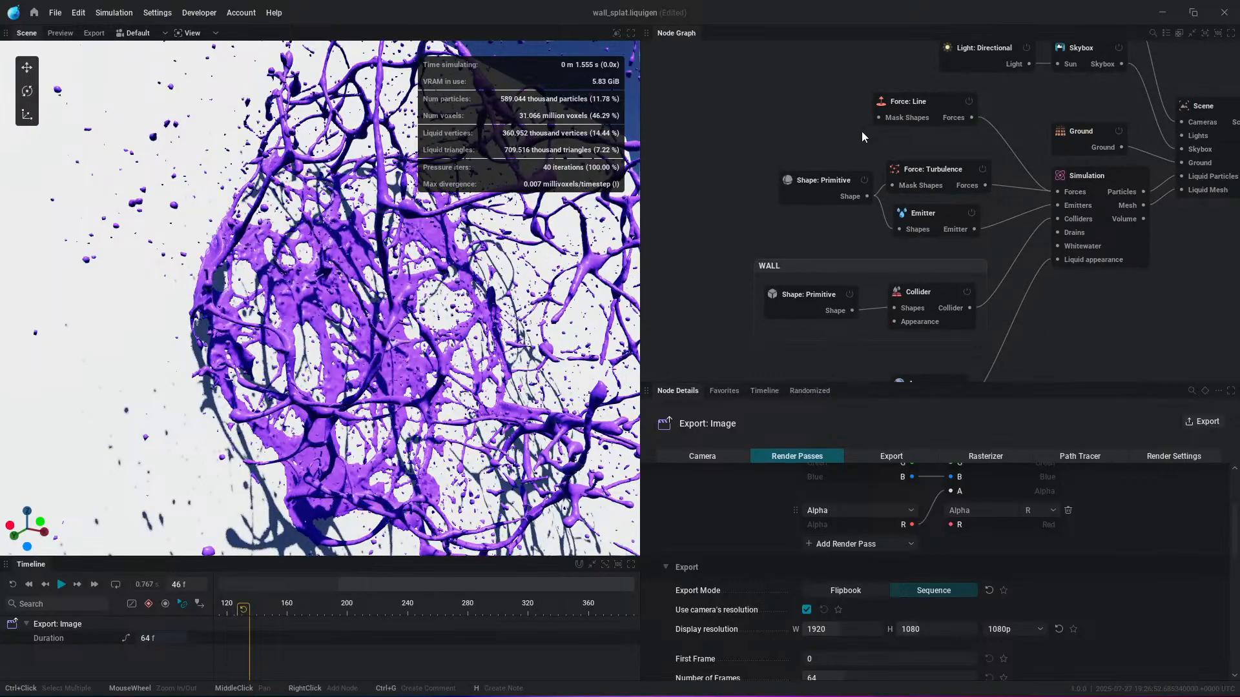
pyautogui.moveTo(920, 123); pyautogui.dragTo(928, 168, button='middle')
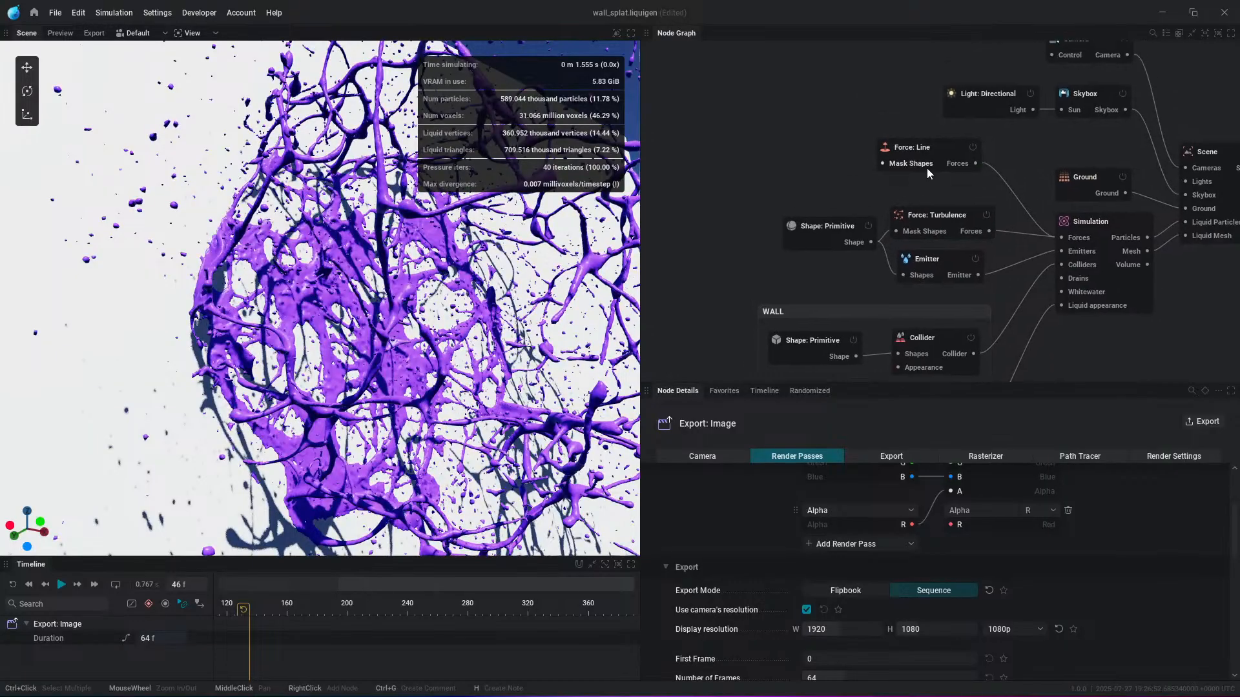
pyautogui.click(895, 146)
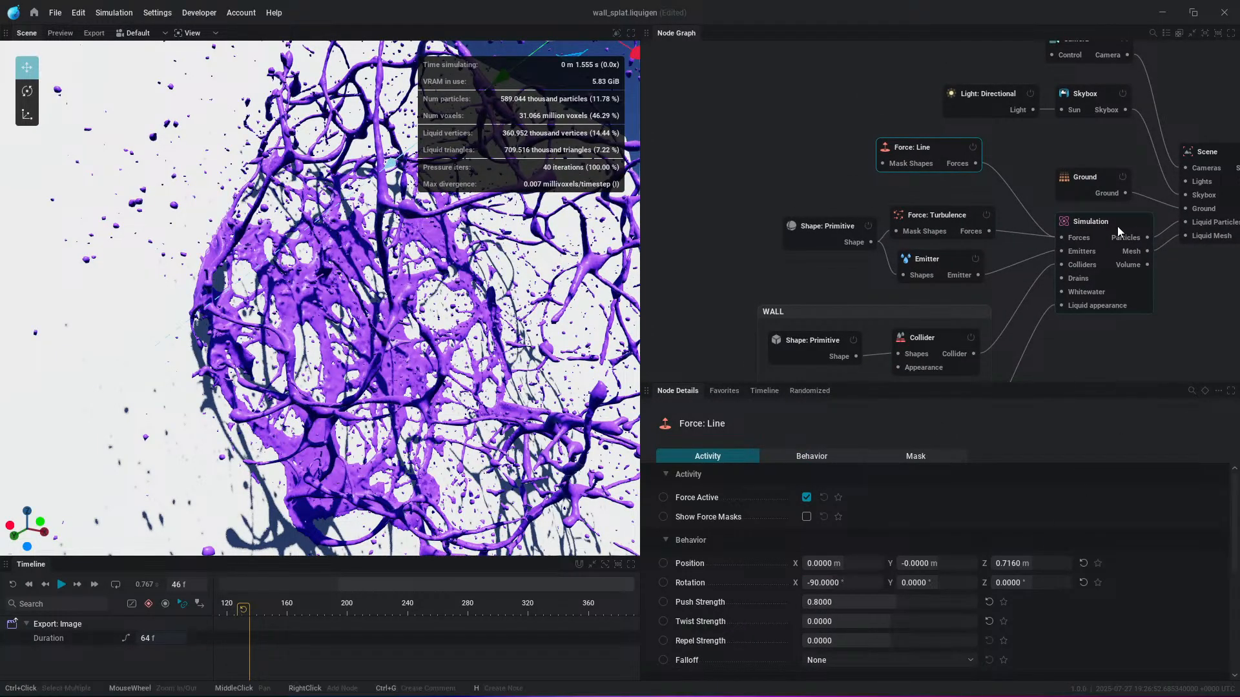
pyautogui.moveTo(1062, 238); pyautogui.dragTo(808, 155)
pyautogui.click(750, 195)
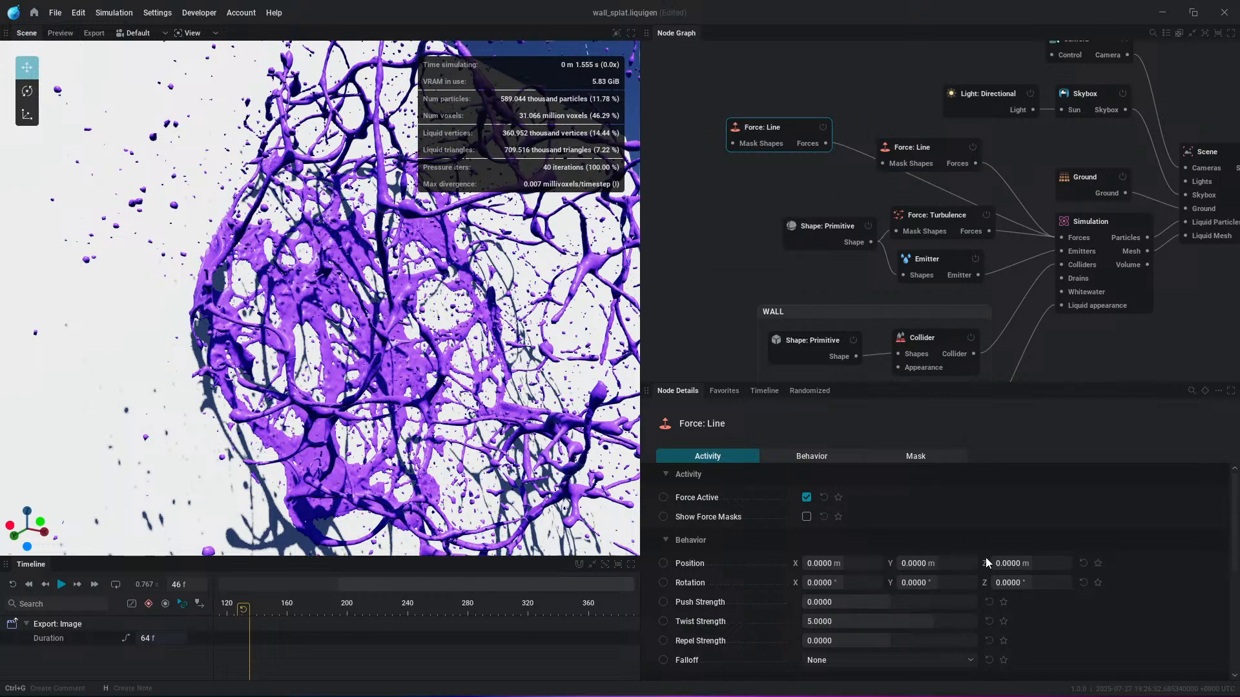
pyautogui.press('Delete')
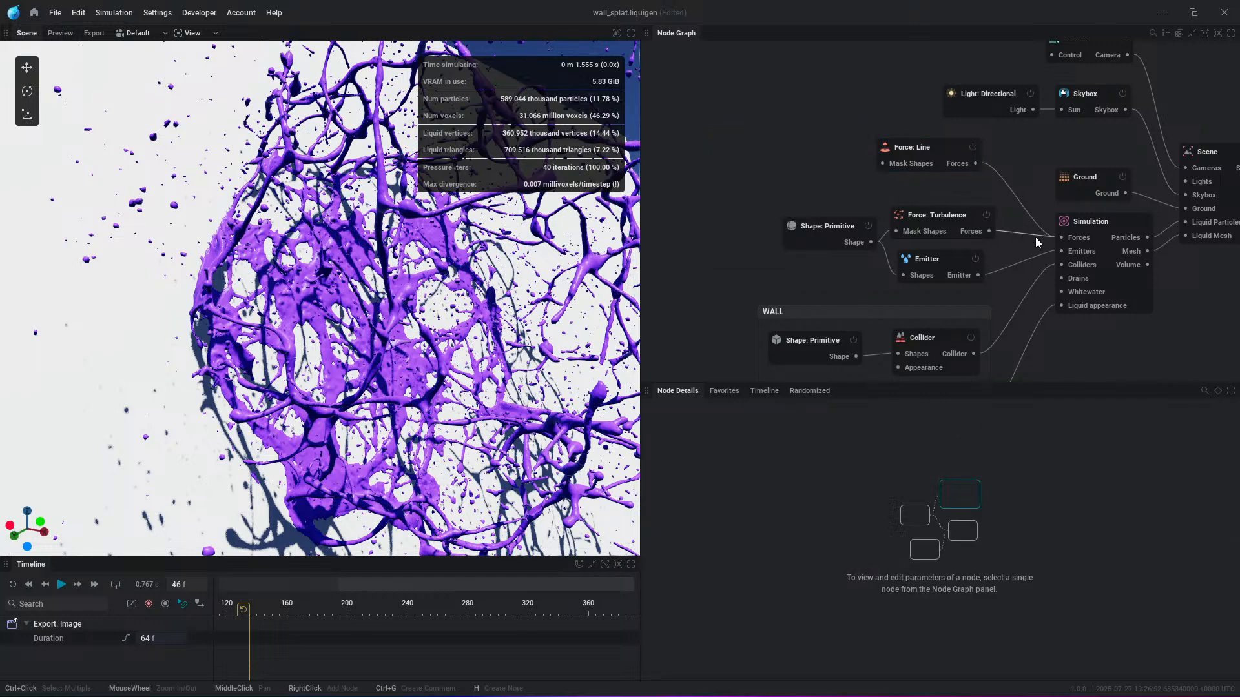
# Step: Add a Force: Constant node to the Simulation node's Forces input and run the simulation to see the liquid fall
pyautogui.moveTo(1061, 238); pyautogui.dragTo(782, 163)
pyautogui.click(729, 171)
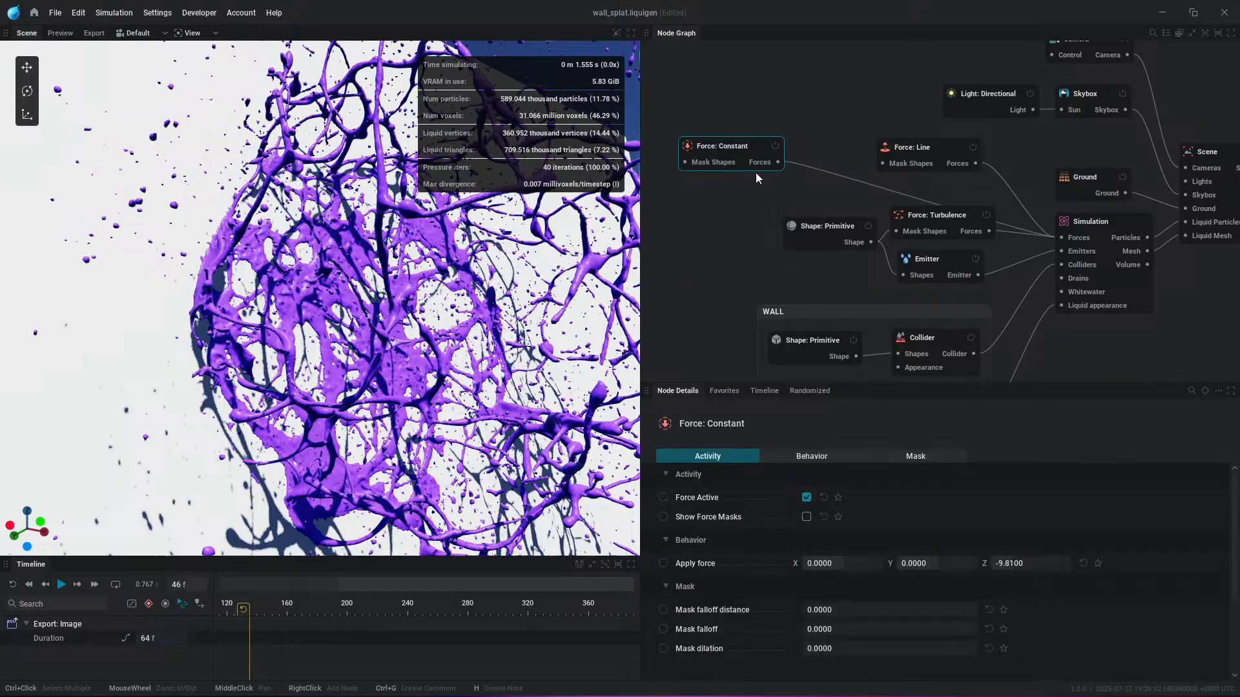
pyautogui.press('space')
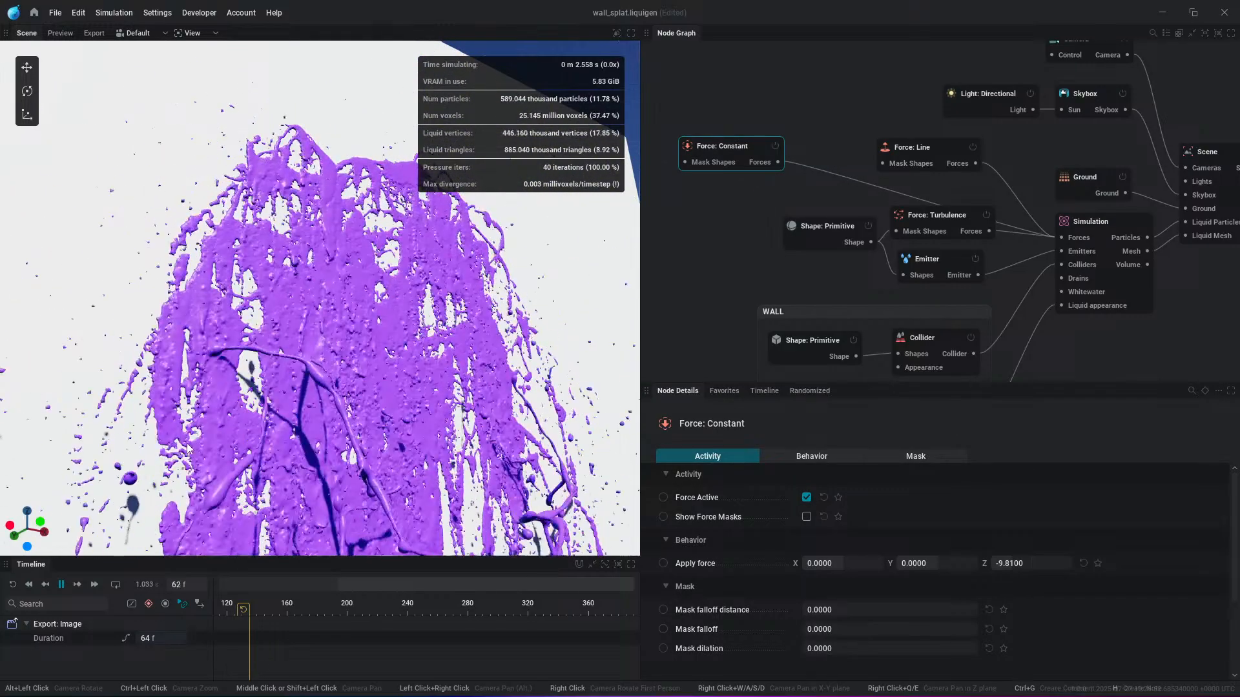
pyautogui.scroll(-2, 319, 279)
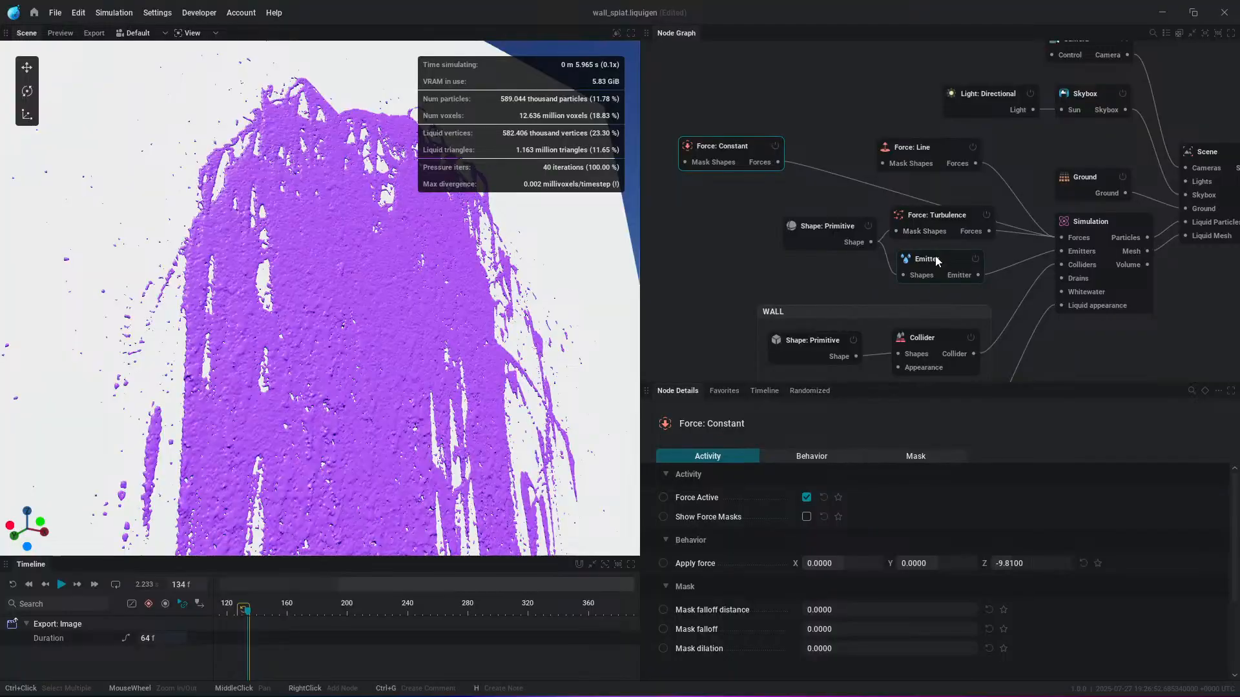
# Step: Open the Emitter node's behavior settings, including viscosity and stickiness, and rerun the simulation from the start
pyautogui.click(937, 261)
pyautogui.scroll(-2, 882, 643)
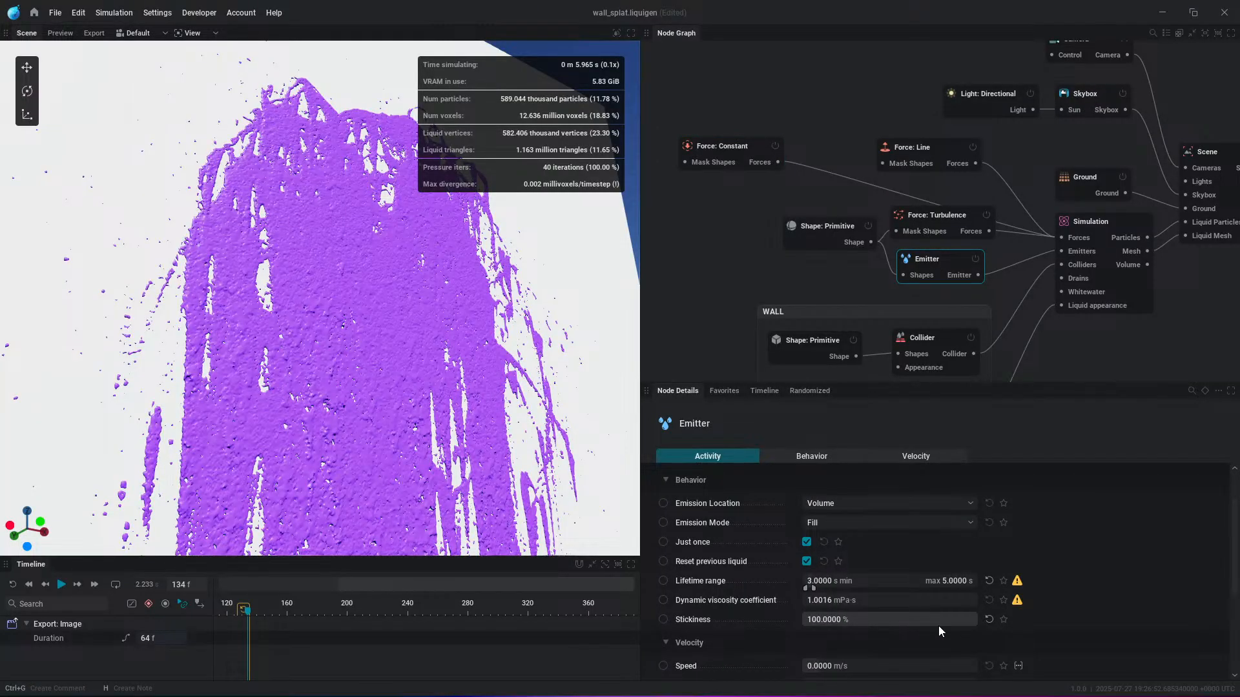
pyautogui.press('space')
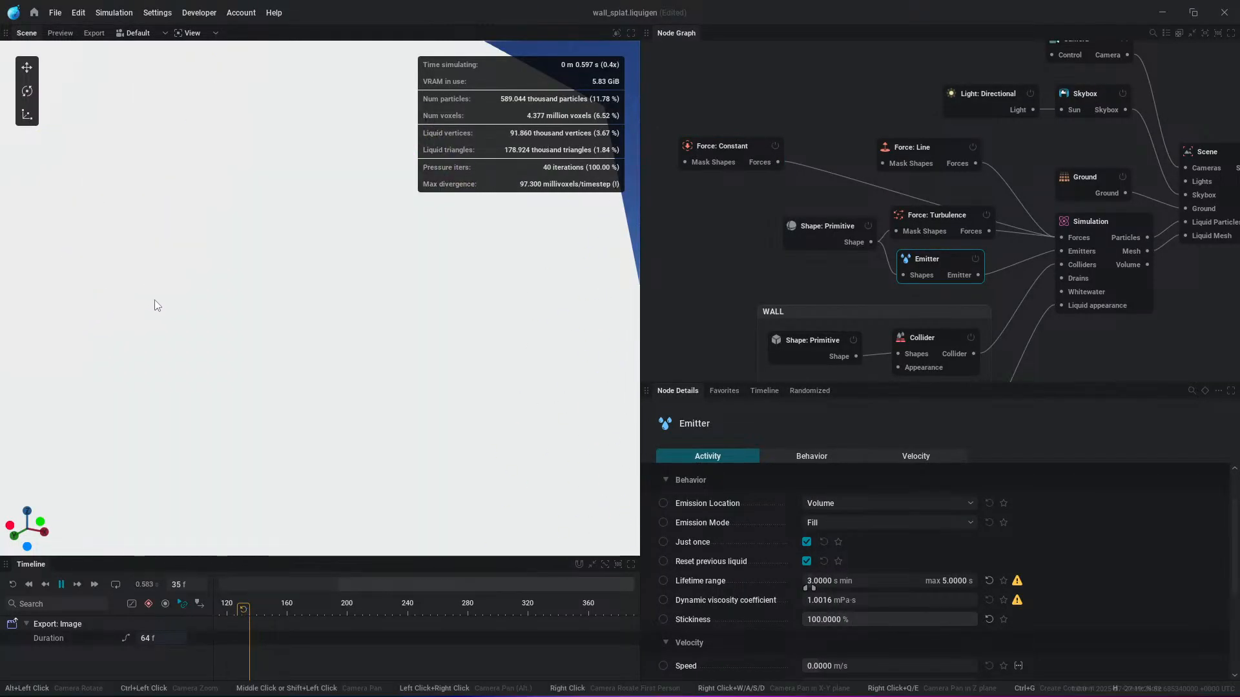
# Step: Pause the simulation and keyframe the Force: Constant node's Force Active setting: disabled at frame 0, enabled at about frame 10
pyautogui.press('r')
pyautogui.press('space')
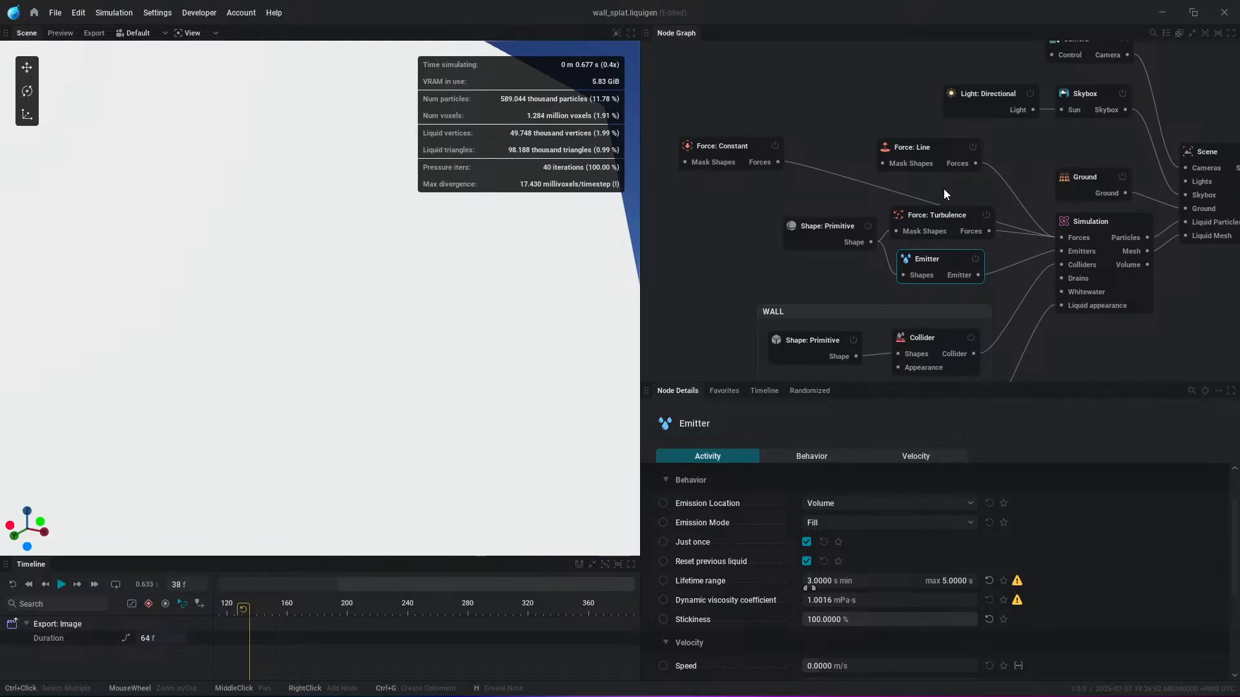
pyautogui.moveTo(729, 146); pyautogui.dragTo(814, 161)
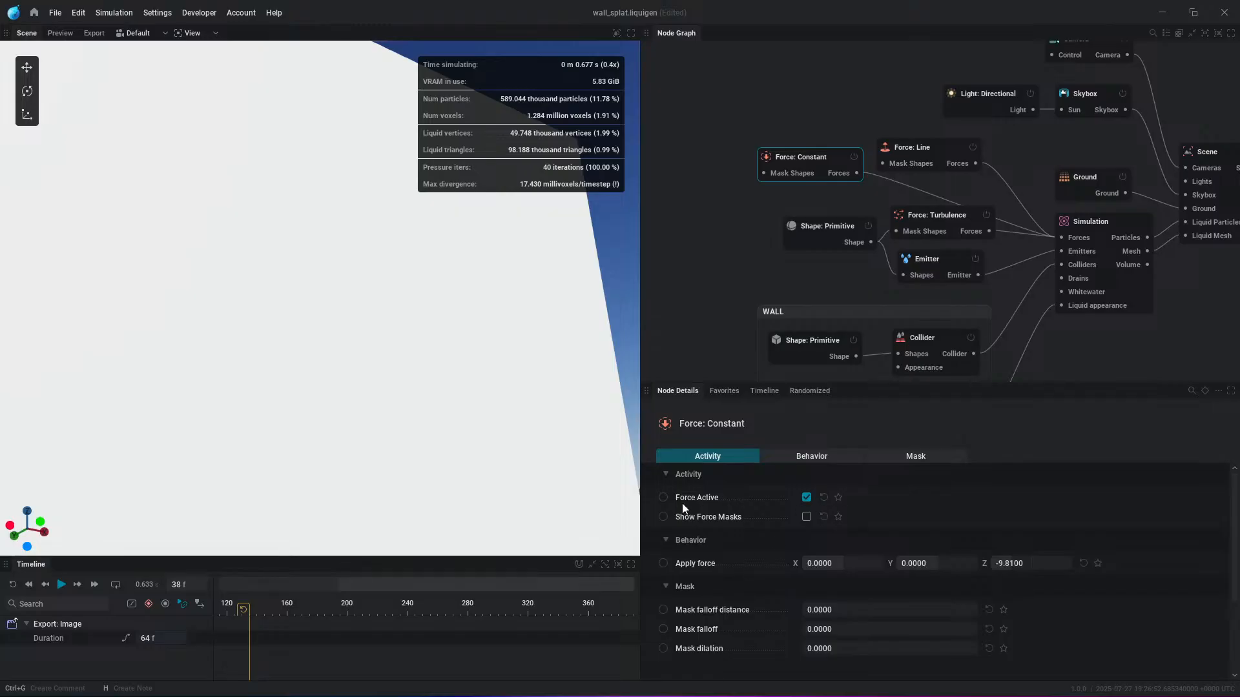
pyautogui.click(664, 497)
pyautogui.scroll(5, 375, 641)
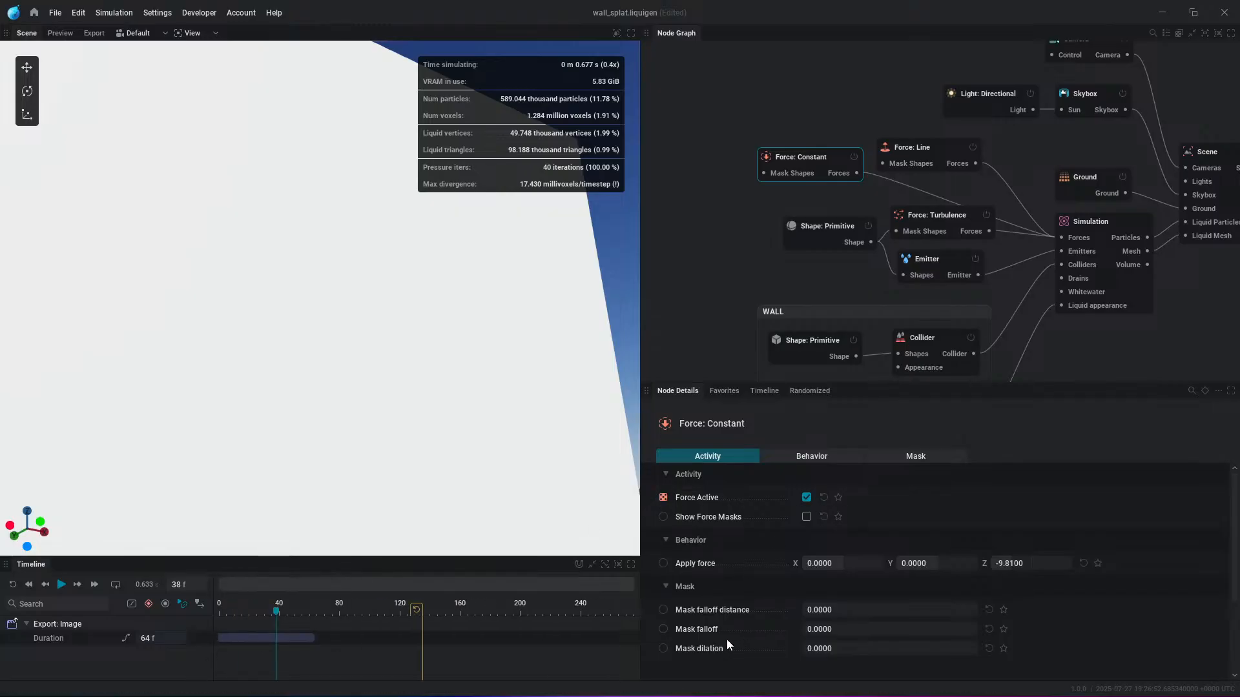
pyautogui.moveTo(276, 610); pyautogui.dragTo(222, 635)
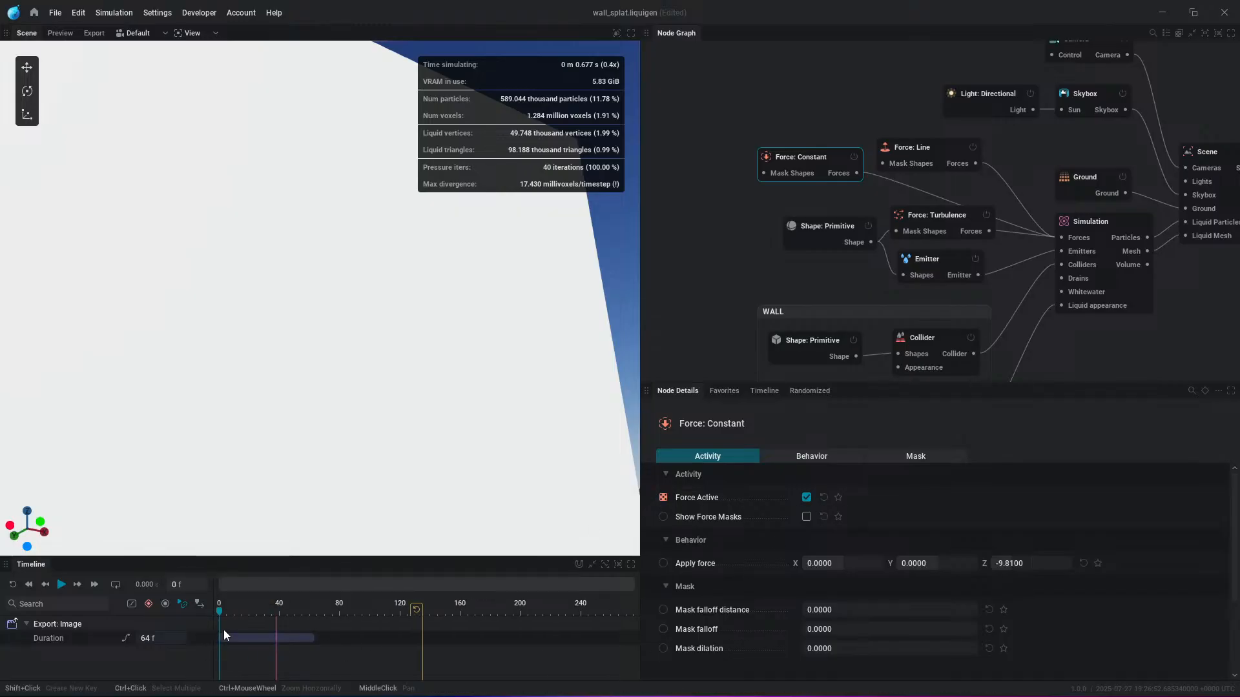
pyautogui.click(663, 498)
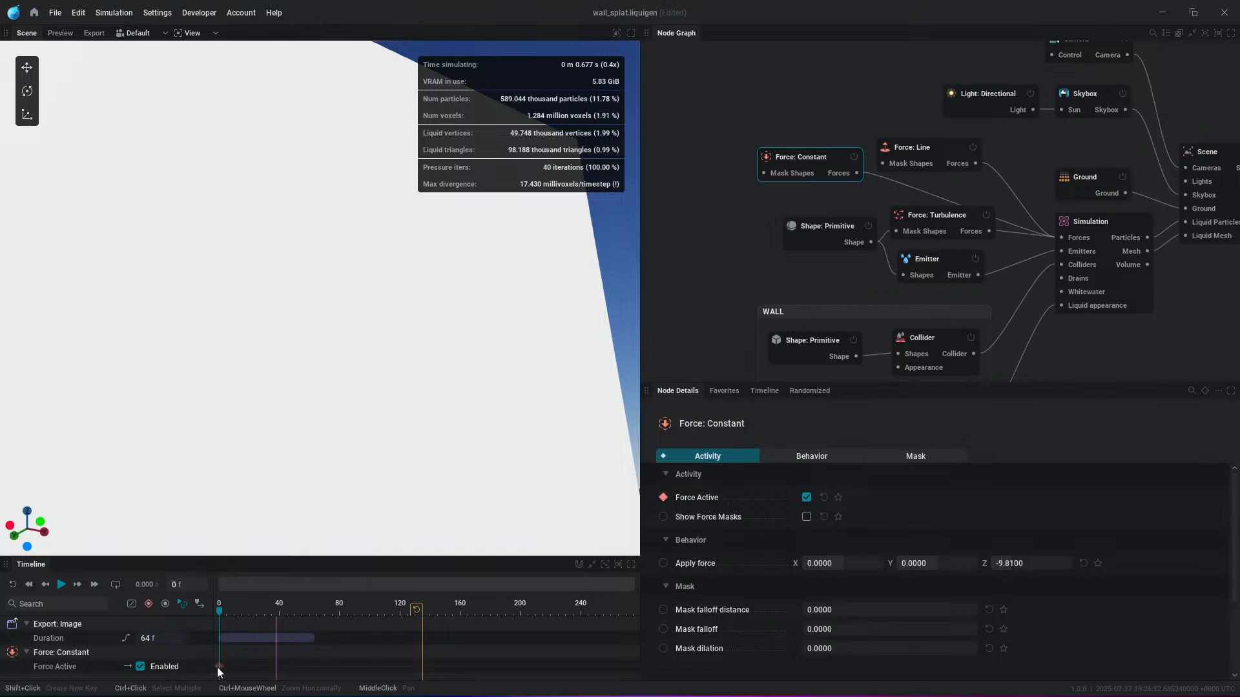
pyautogui.keyDown('shift'); pyautogui.click(233, 667); pyautogui.keyUp('shift')
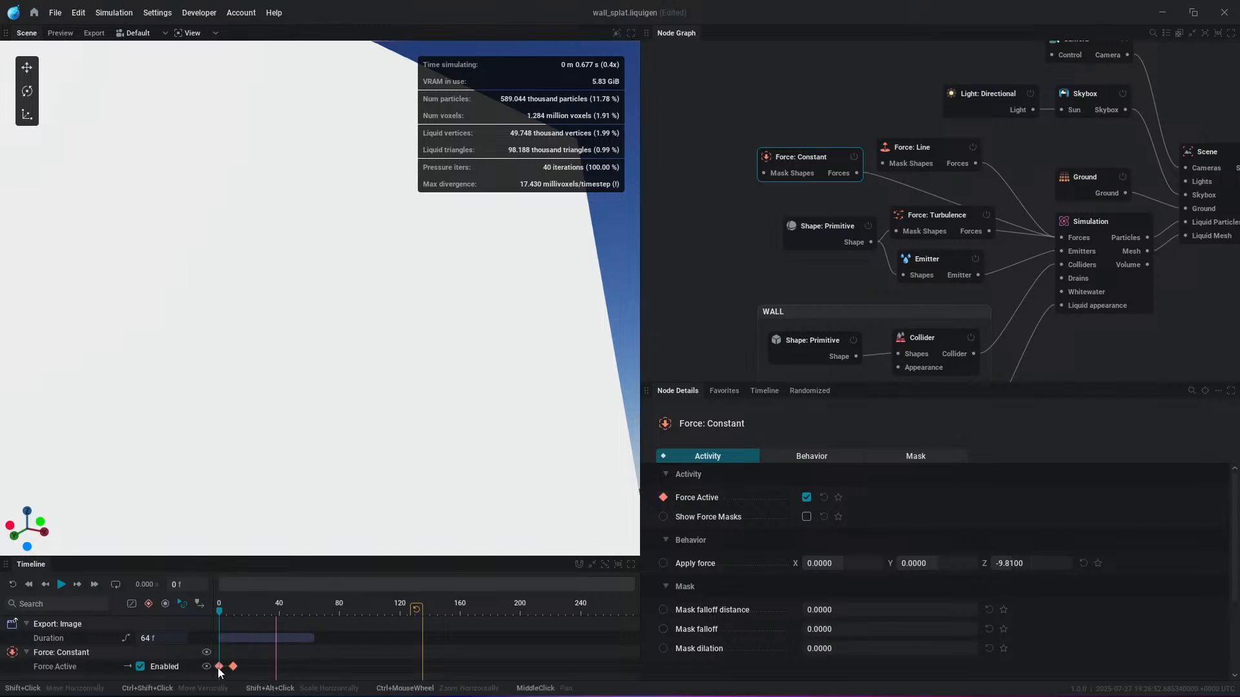
pyautogui.click(140, 666)
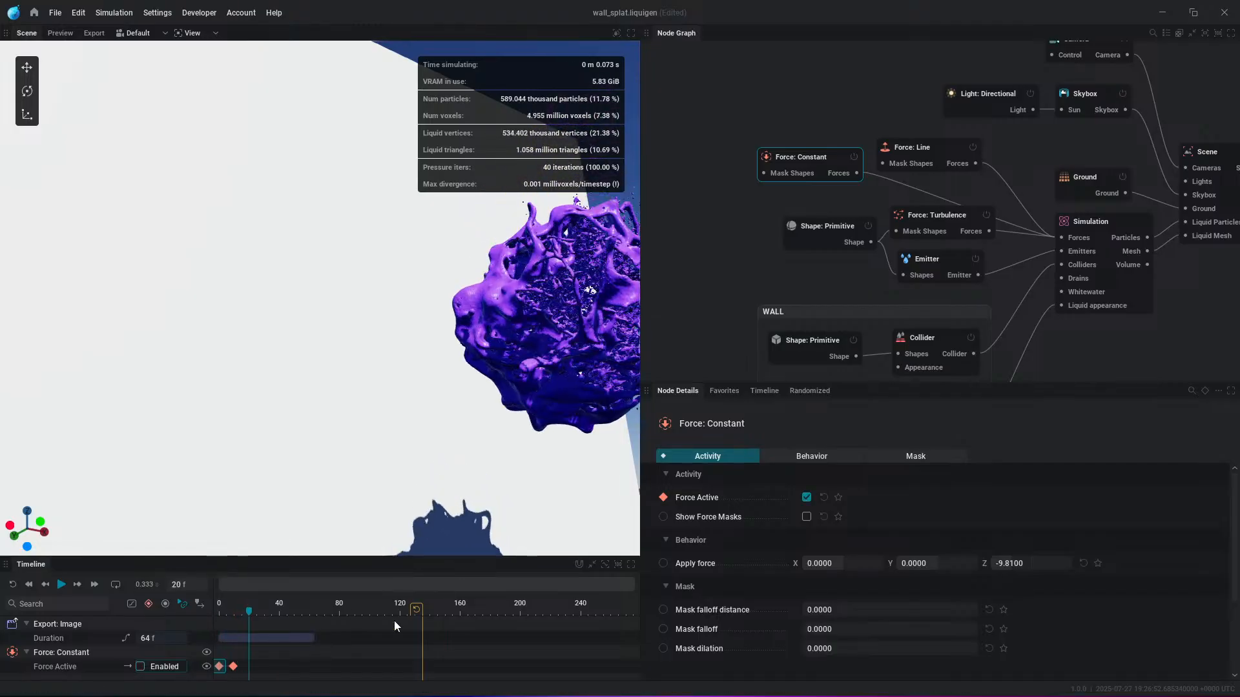
# Step: Delay the enabling Force Active keyframe to about frame 70, replaying the splat between adjustments to check the timing
pyautogui.moveTo(233, 668); pyautogui.dragTo(255, 671)
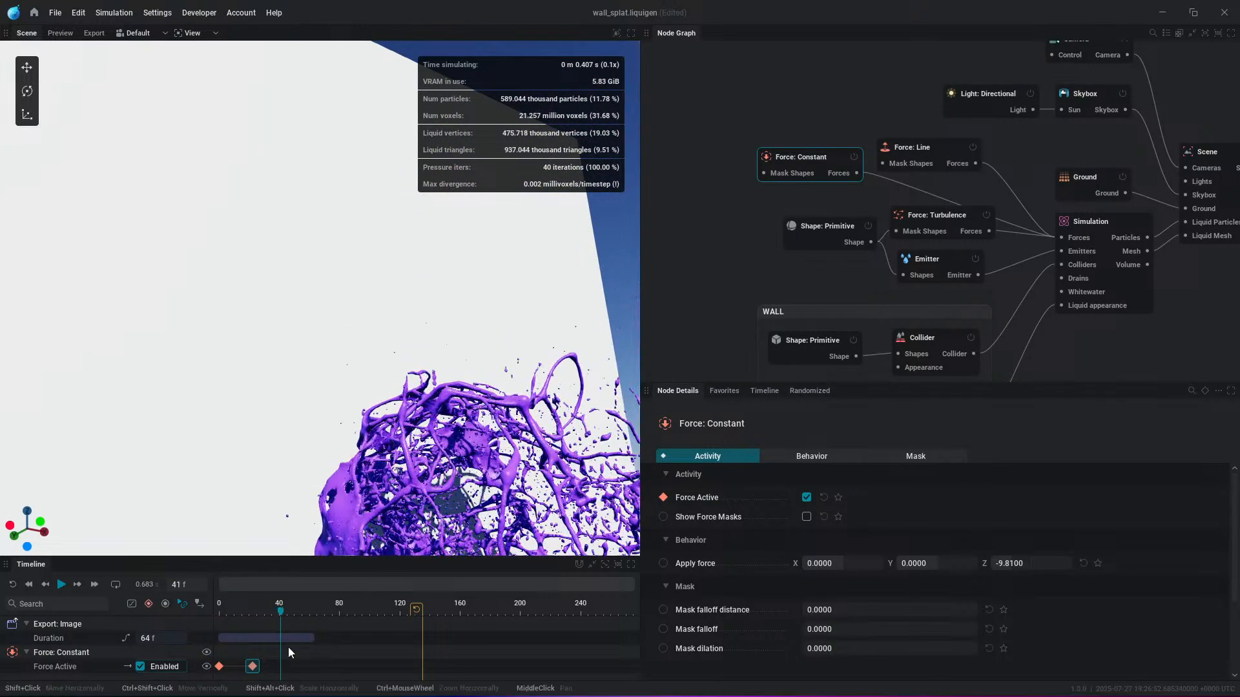
pyautogui.moveTo(252, 666); pyautogui.dragTo(310, 667)
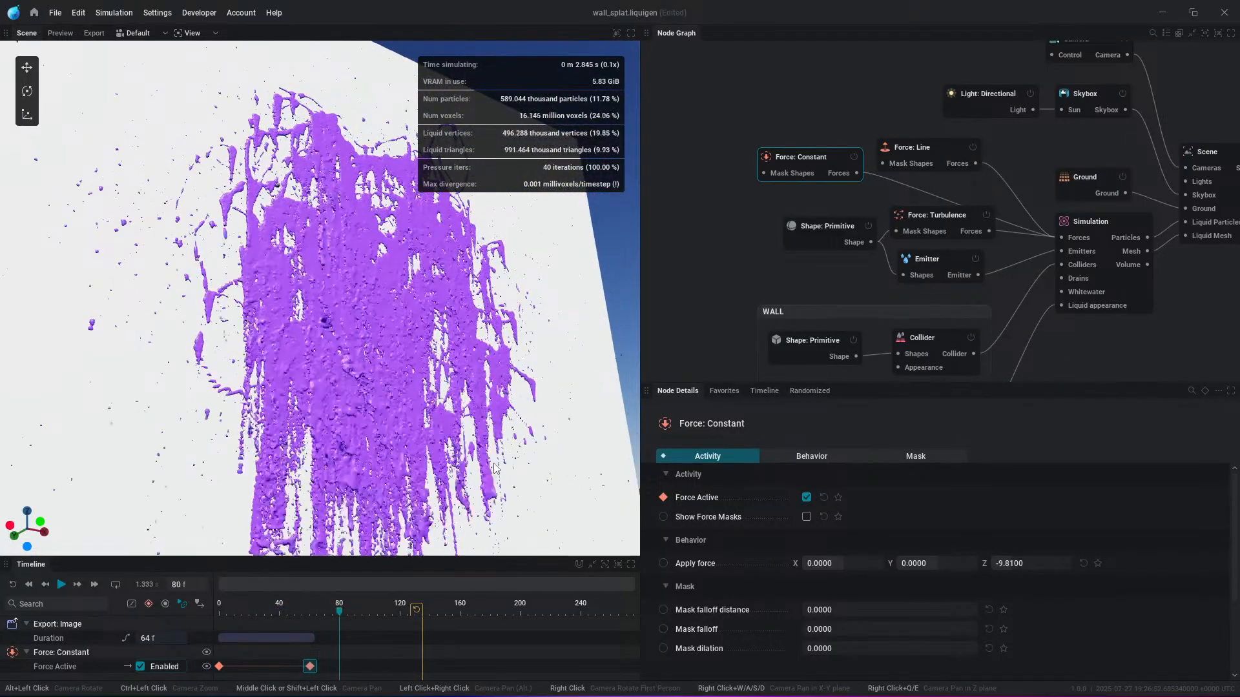
pyautogui.moveTo(310, 666); pyautogui.dragTo(340, 667)
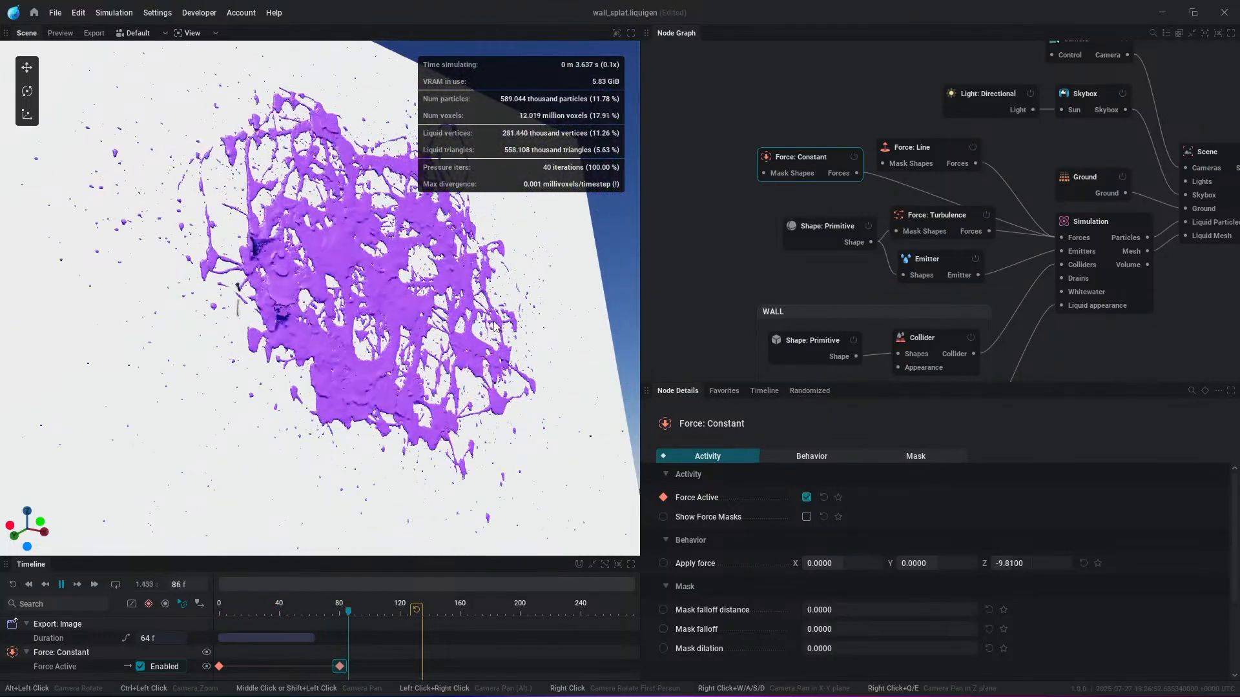
pyautogui.press('space')
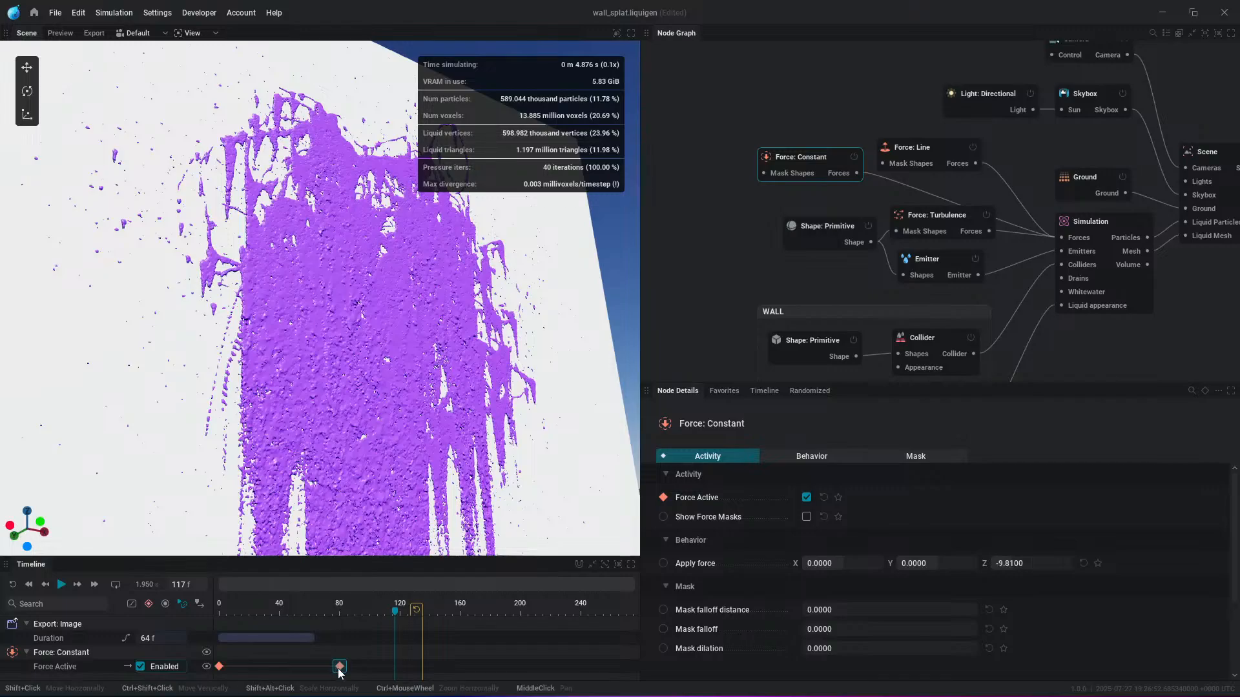
pyautogui.moveTo(339, 666); pyautogui.dragTo(333, 666)
pyautogui.press('space')
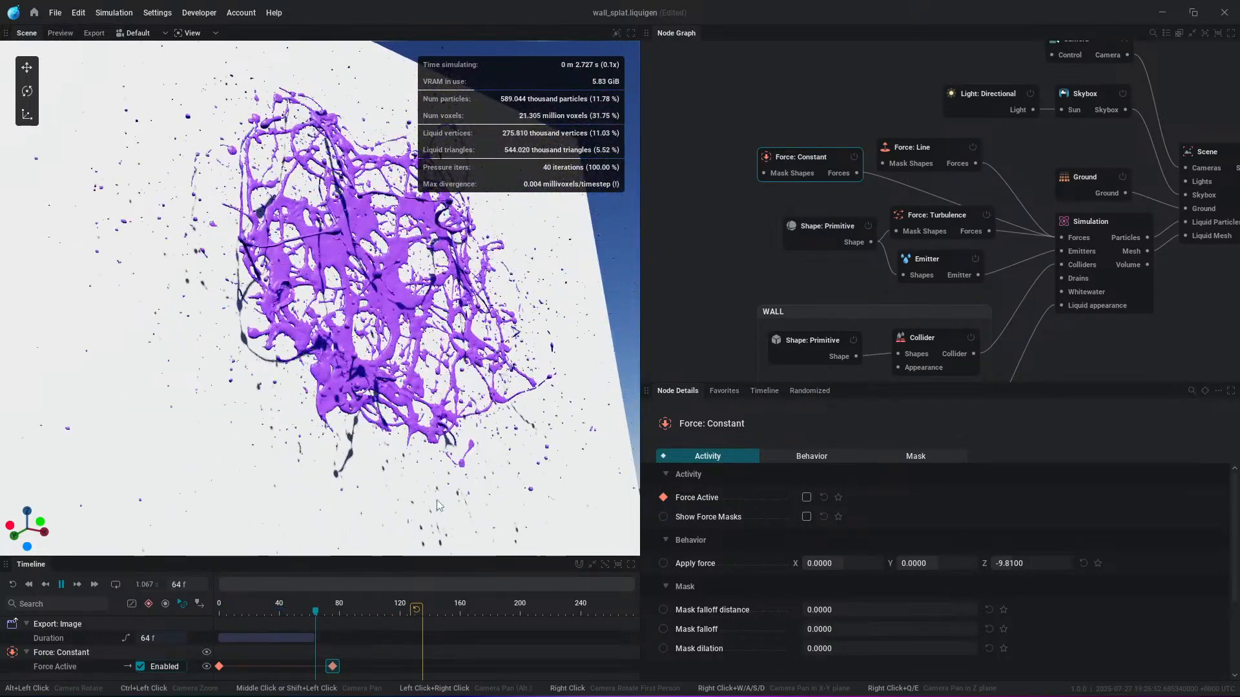
pyautogui.press('space')
pyautogui.moveTo(327, 668); pyautogui.dragTo(323, 669)
pyautogui.press('space')
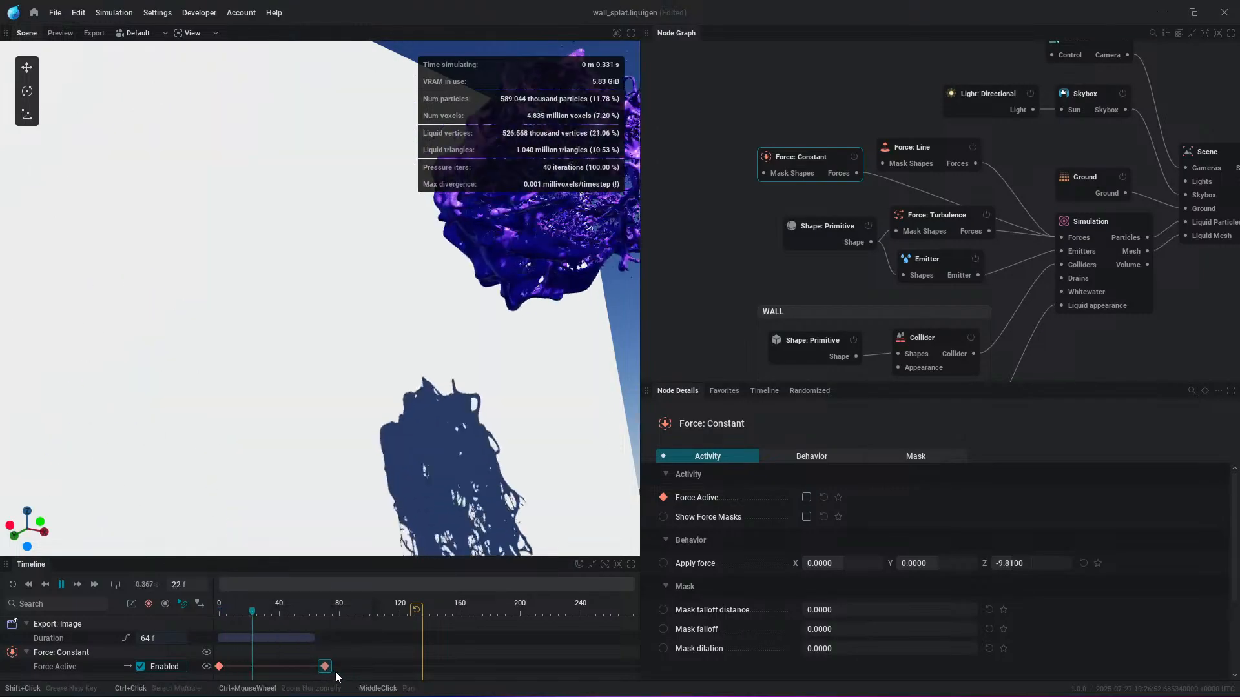
# Step: Replay the splat with the delayed constant force, showing more of the wall, and pause it at frame 43
pyautogui.press('space')
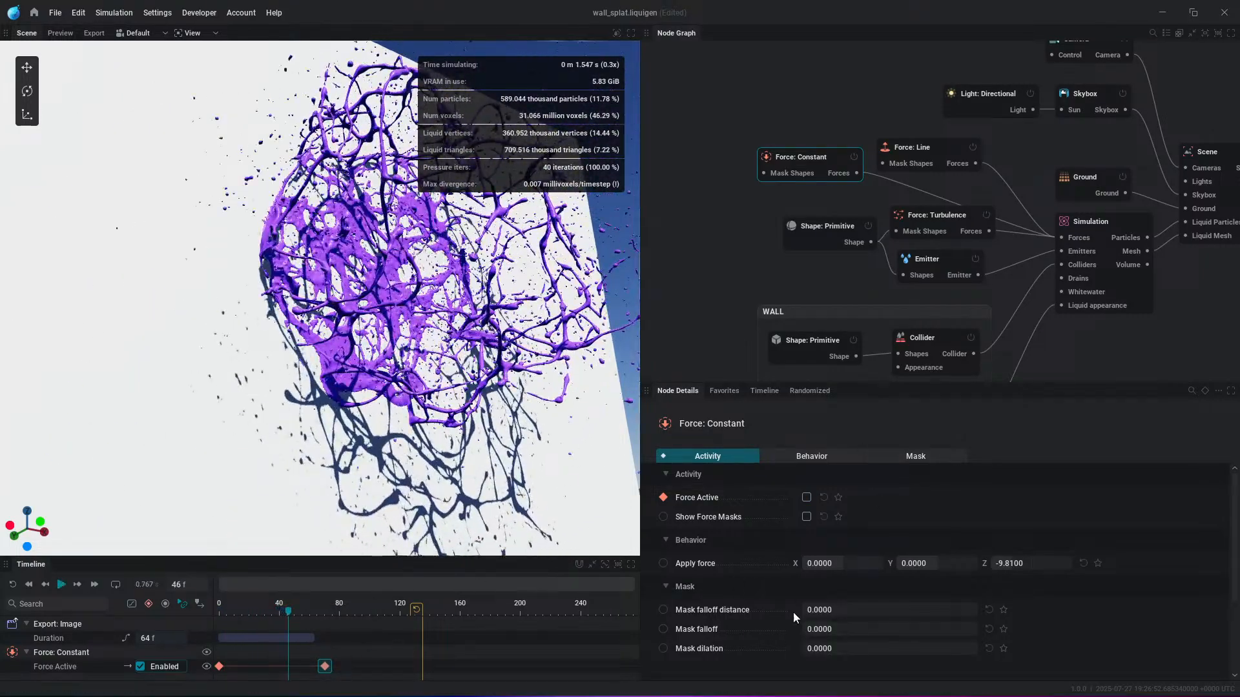
pyautogui.press('space')
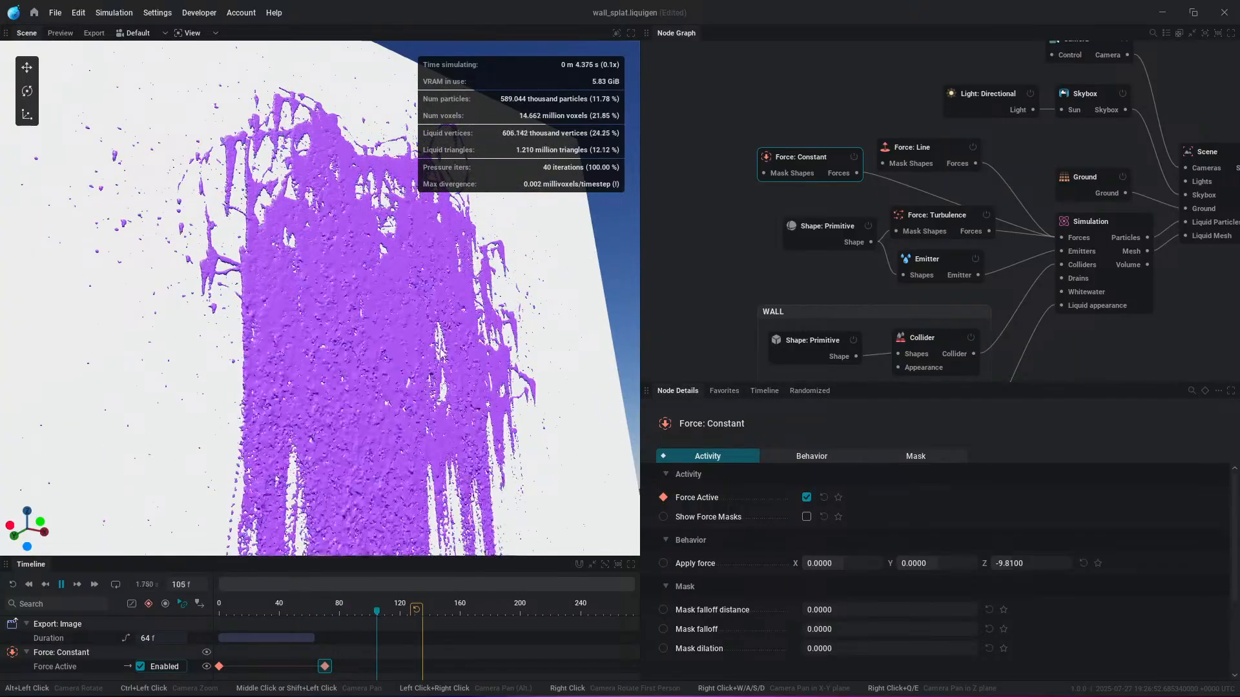
pyautogui.scroll(-2, 425, 385)
pyautogui.moveTo(488, 394); pyautogui.dragTo(443, 374, button='middle')
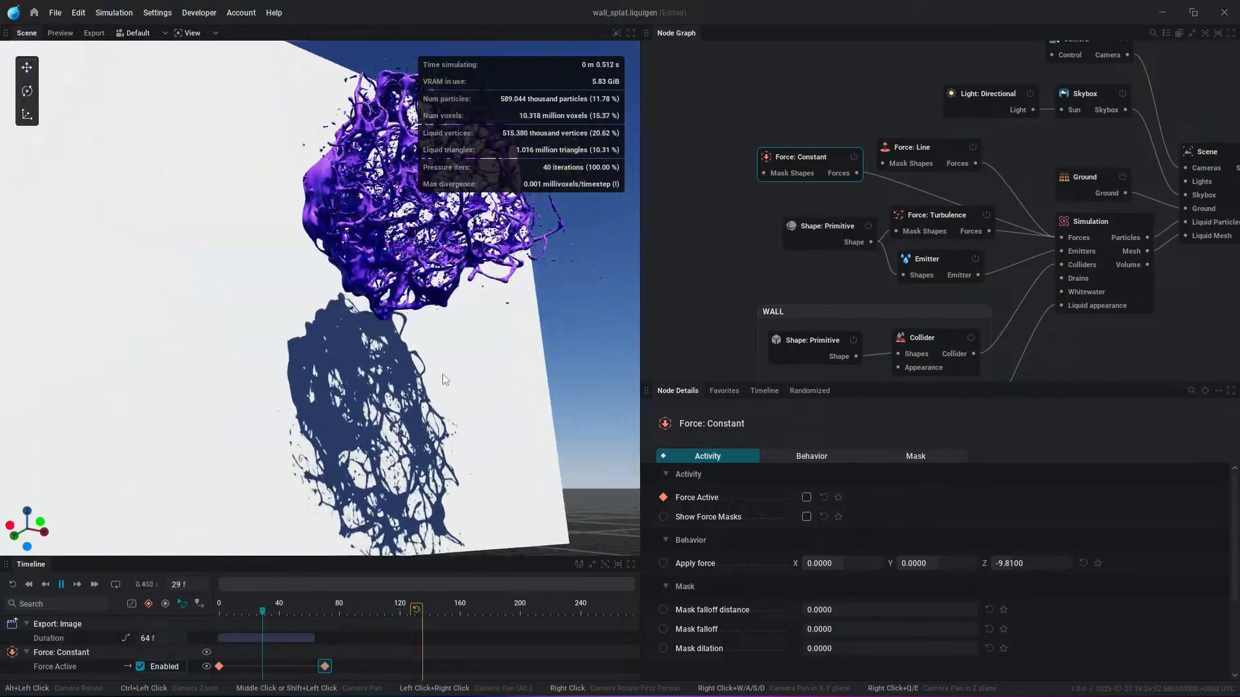
pyautogui.press('space')
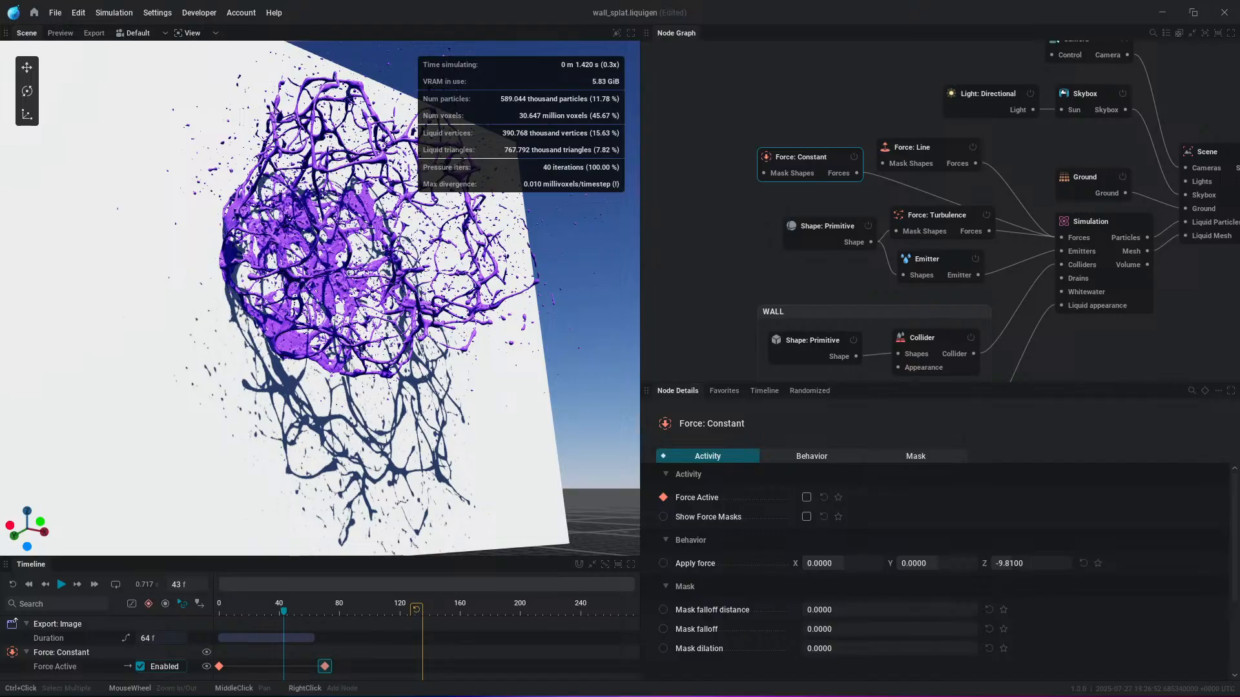
# Step: Open the Simulation node's general simulation settings and enlarge the timeline area
pyautogui.click(1120, 224)
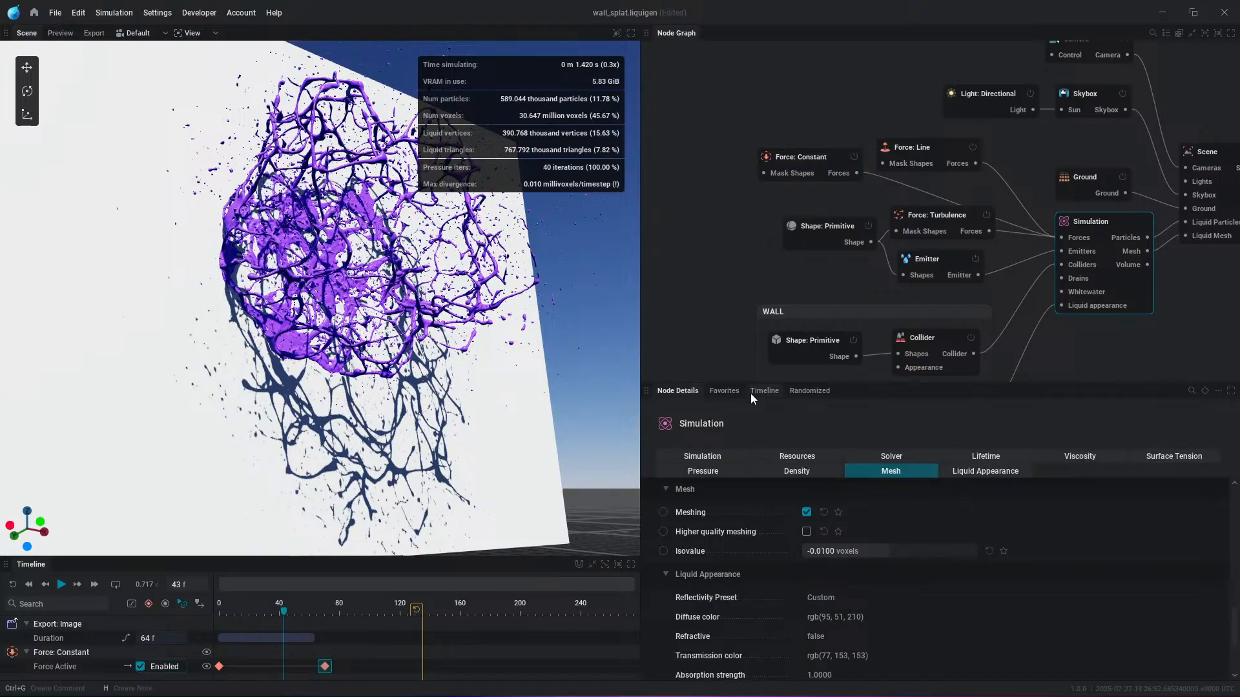
pyautogui.moveTo(642, 528); pyautogui.dragTo(914, 536)
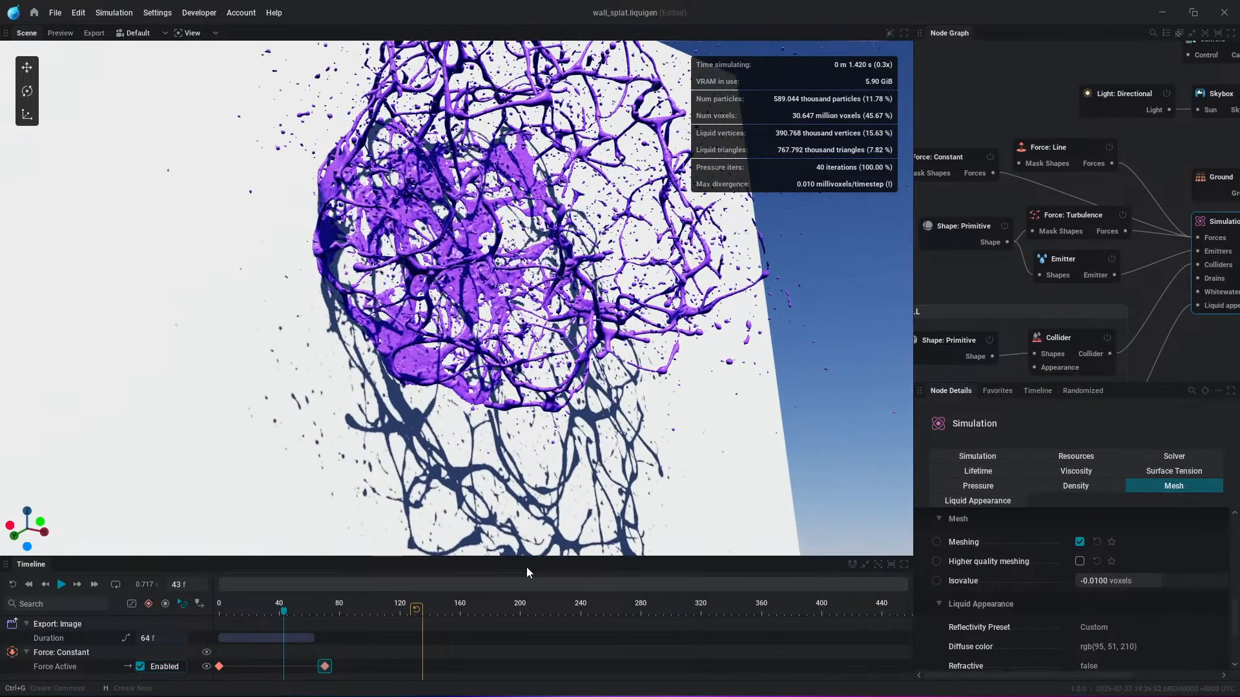
pyautogui.moveTo(513, 556); pyautogui.dragTo(513, 344)
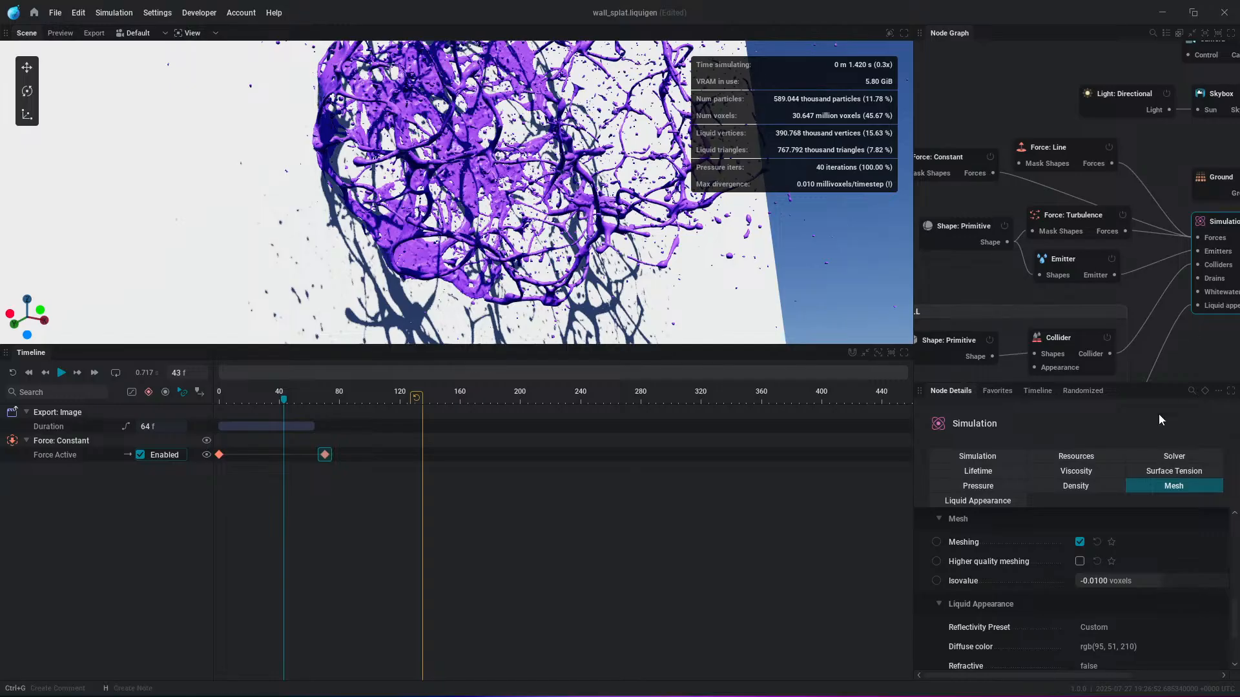
pyautogui.scroll(5, 1014, 509)
pyautogui.click(989, 457)
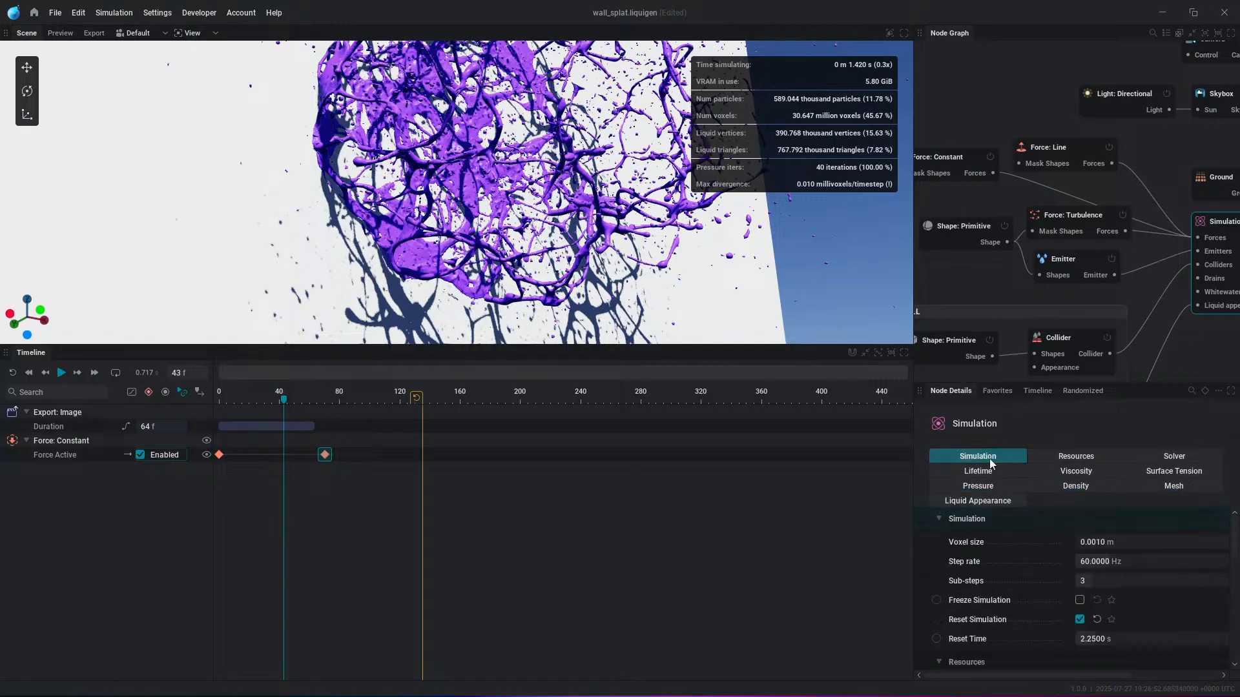
pyautogui.scroll(-1, 1016, 556)
pyautogui.scroll(1, 1017, 560)
pyautogui.moveTo(912, 518); pyautogui.dragTo(740, 518)
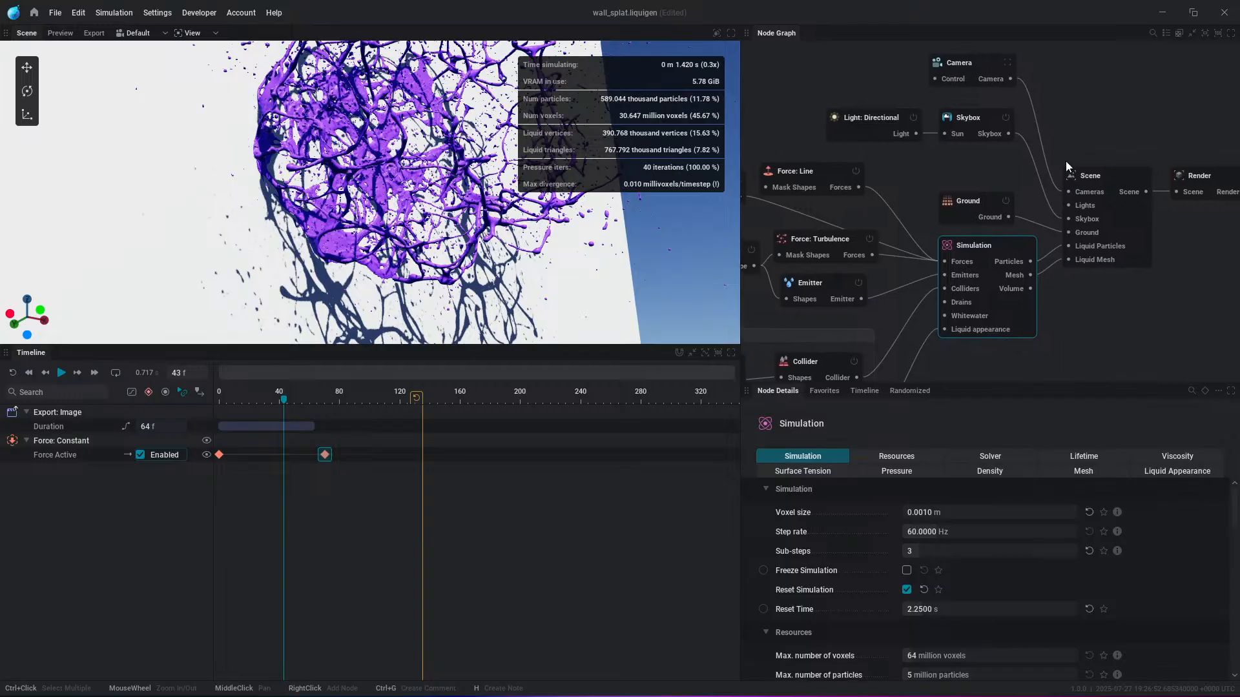
# Step: Extend the simulation's reset time to 4.8667 s, run the liquid and pause it at frame 88
pyautogui.moveTo(417, 396); pyautogui.dragTo(659, 398)
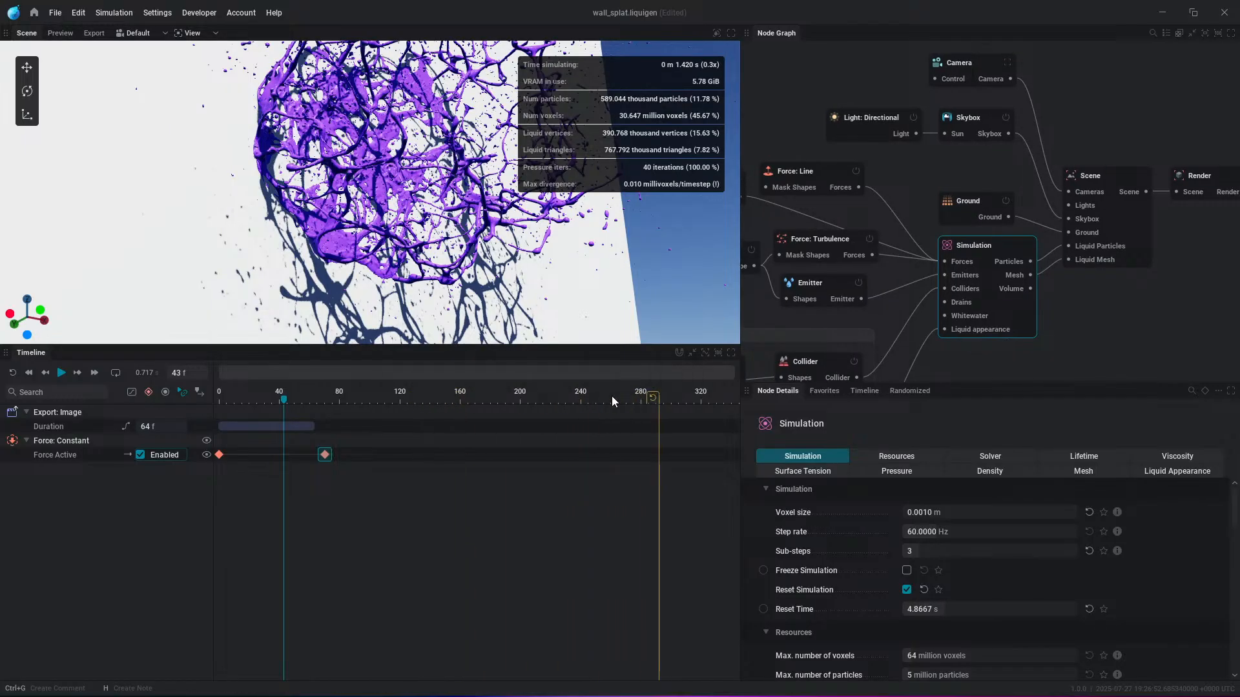
pyautogui.press('space')
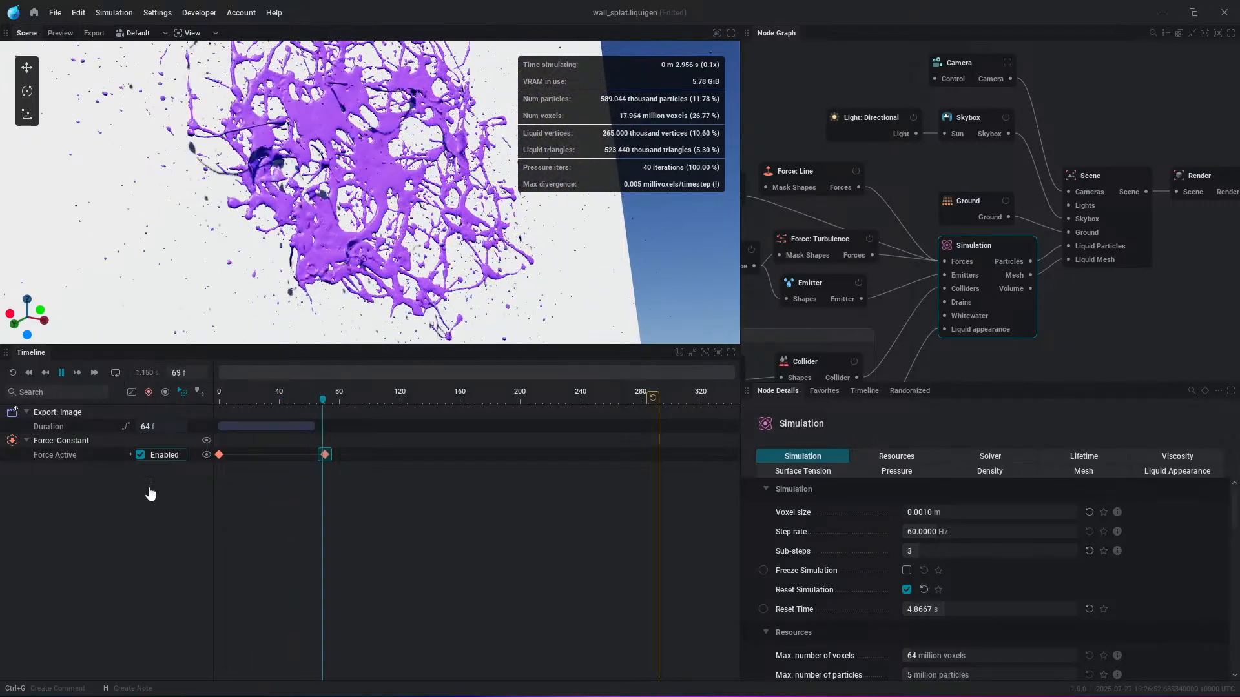
pyautogui.press('space')
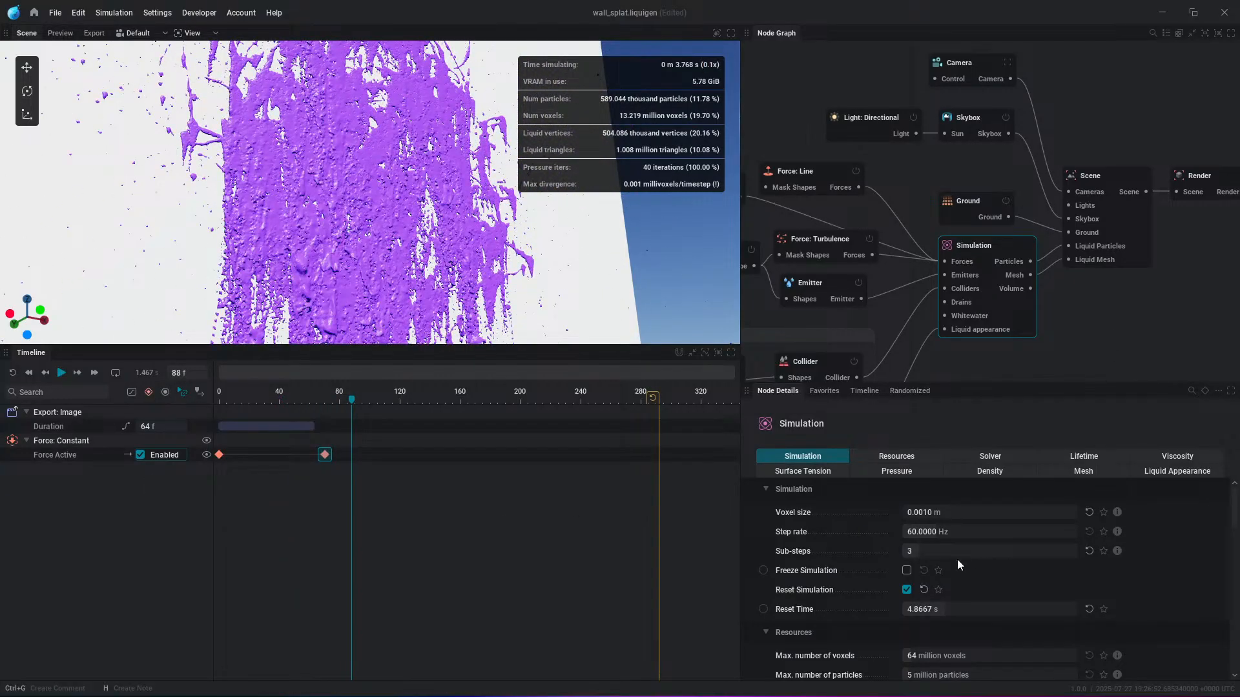
# Step: Turn off Reset Simulation on the Simulation node and resume playback
pyautogui.click(962, 610)
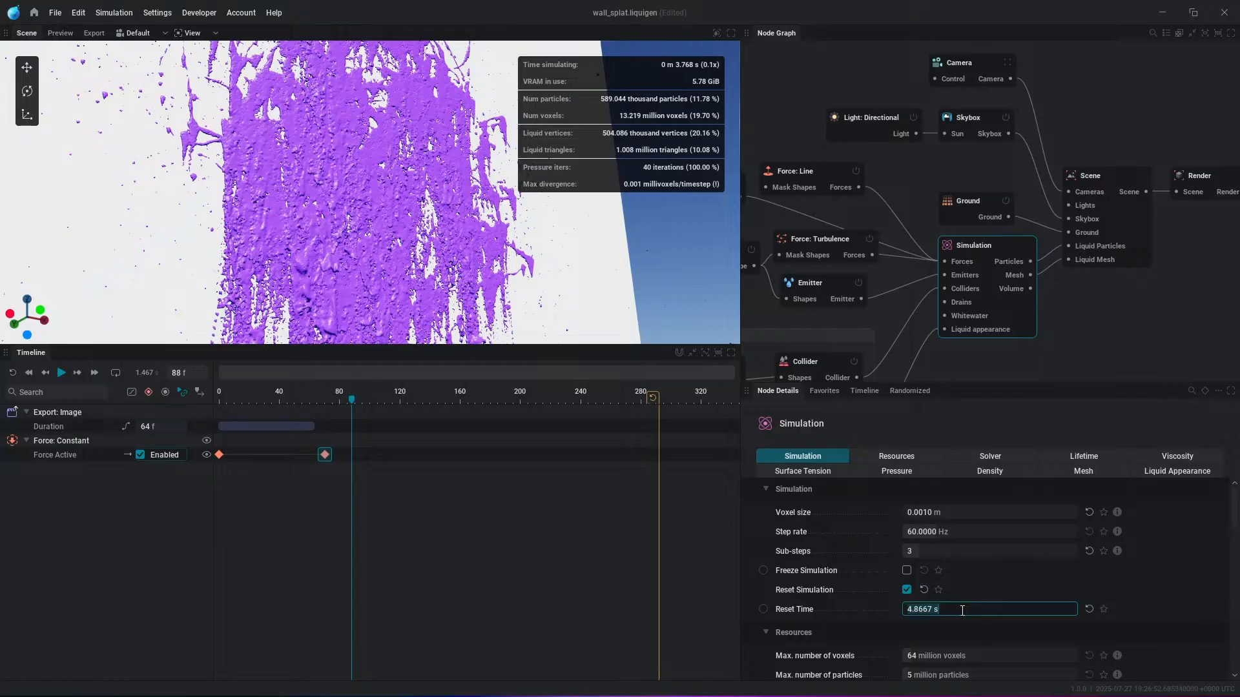
pyautogui.click(907, 590)
pyautogui.click(907, 591)
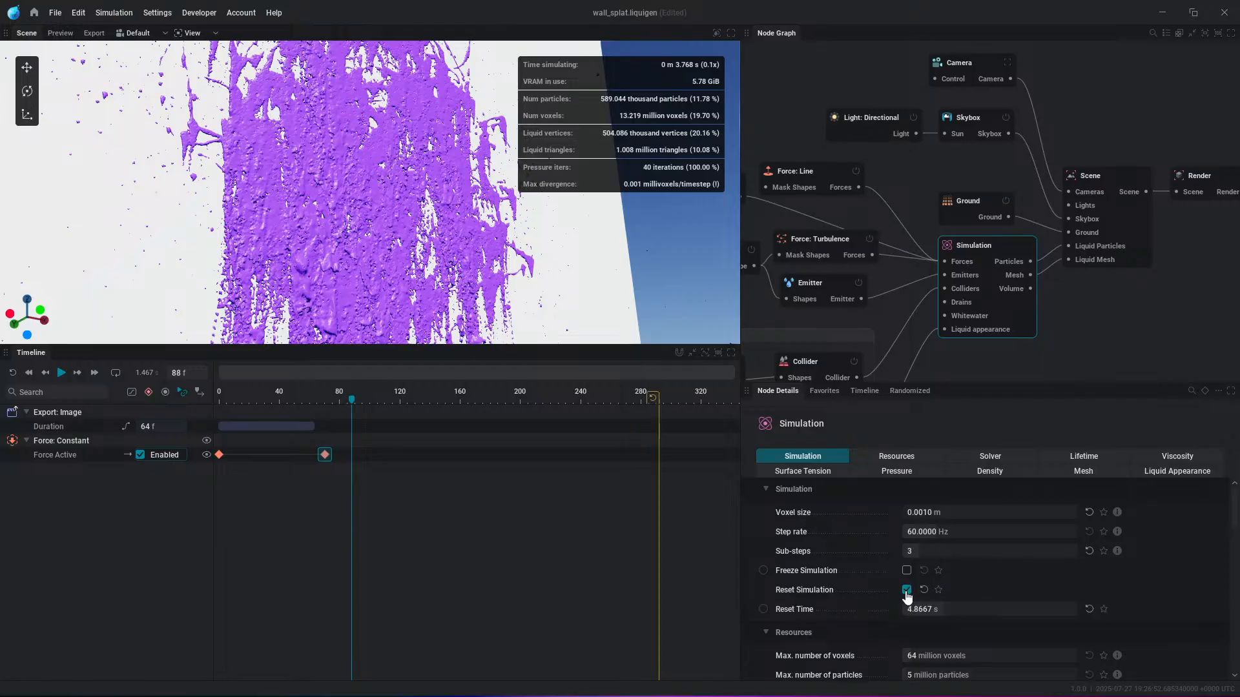
pyautogui.click(906, 590)
pyautogui.press('space')
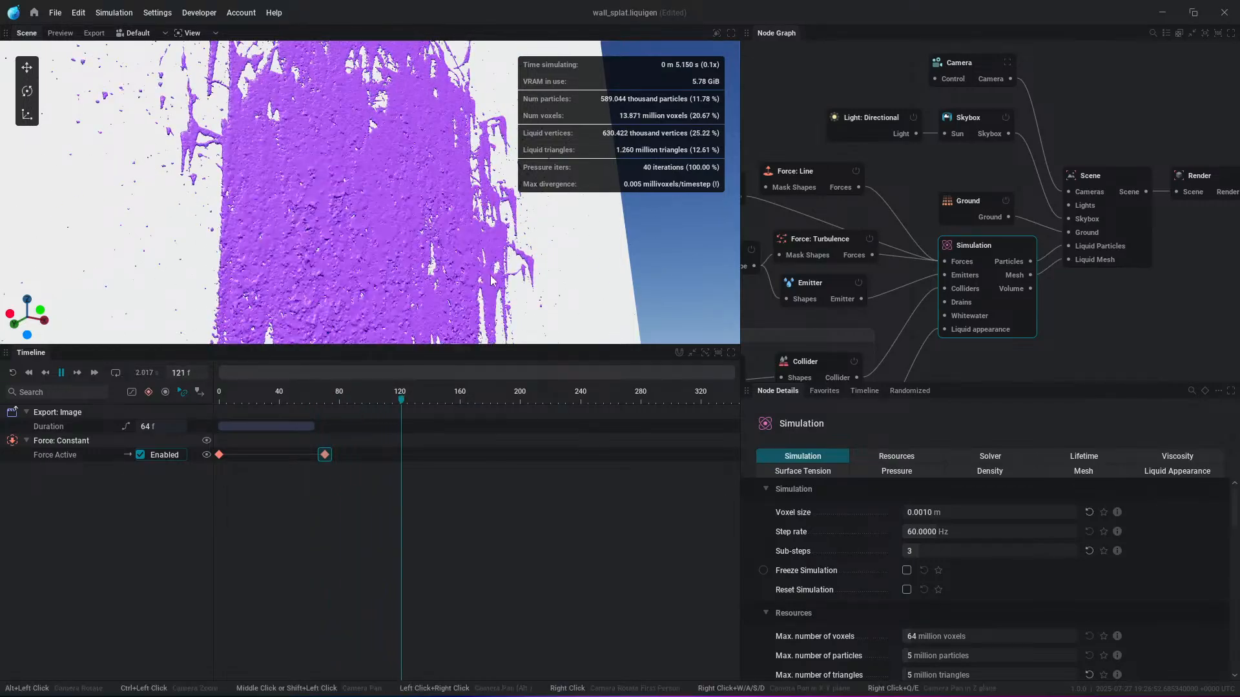
# Step: Enlarge the viewport to show the whole wall, let the liquid run down, and pause at frame 327
pyautogui.moveTo(487, 347); pyautogui.dragTo(488, 543)
pyautogui.scroll(-2, 489, 497)
pyautogui.moveTo(489, 497); pyautogui.dragTo(507, 342, button='middle')
pyautogui.moveTo(436, 71); pyautogui.dragTo(417, 227, button='middle')
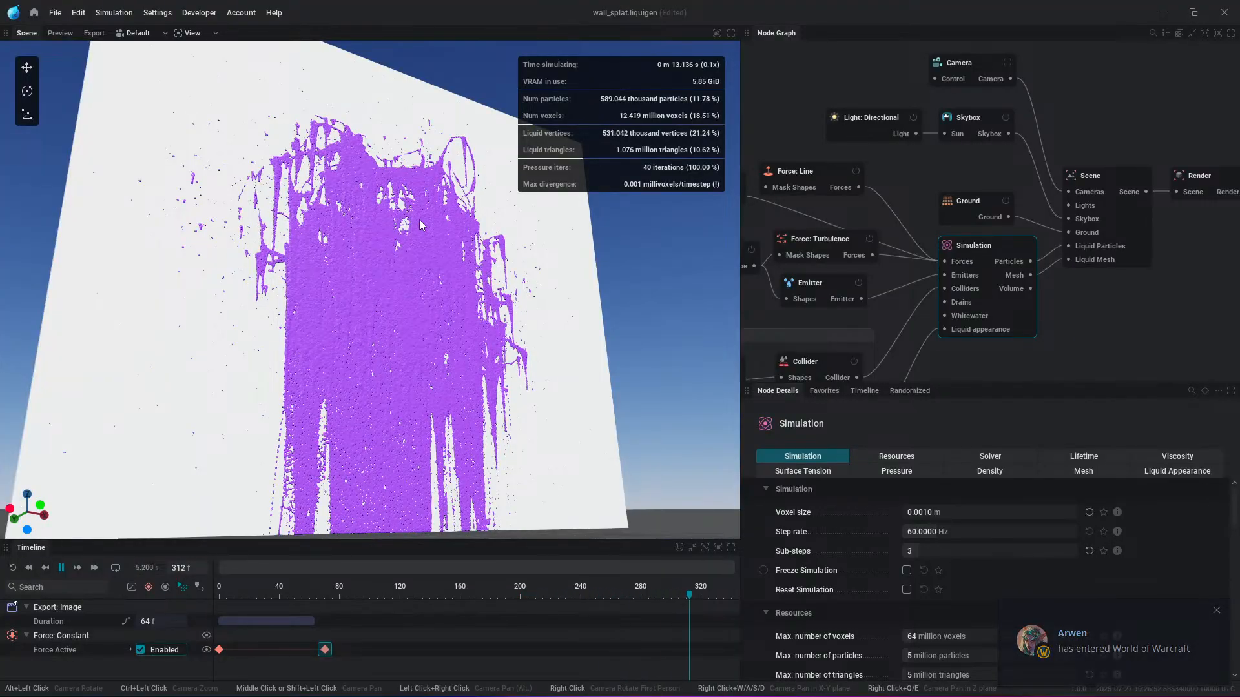
pyautogui.press('space')
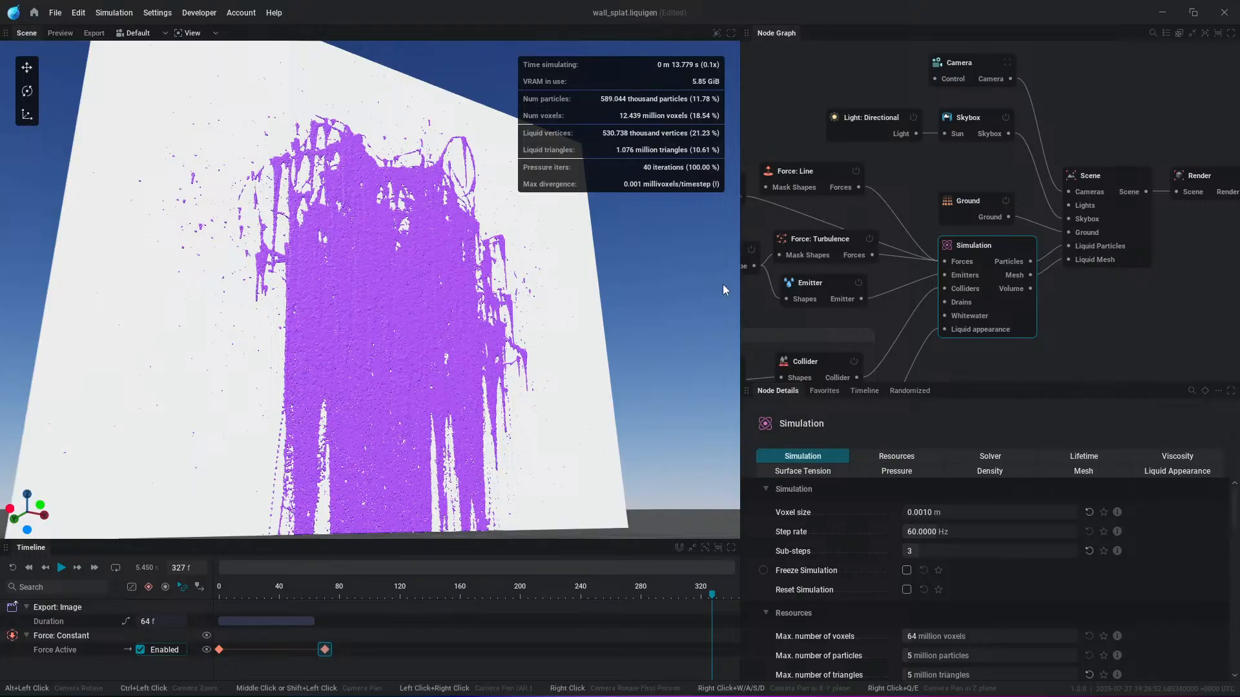
pyautogui.keyDown('alt'); pyautogui.moveTo(486, 339); pyautogui.dragTo(431, 355); pyautogui.keyUp('alt')
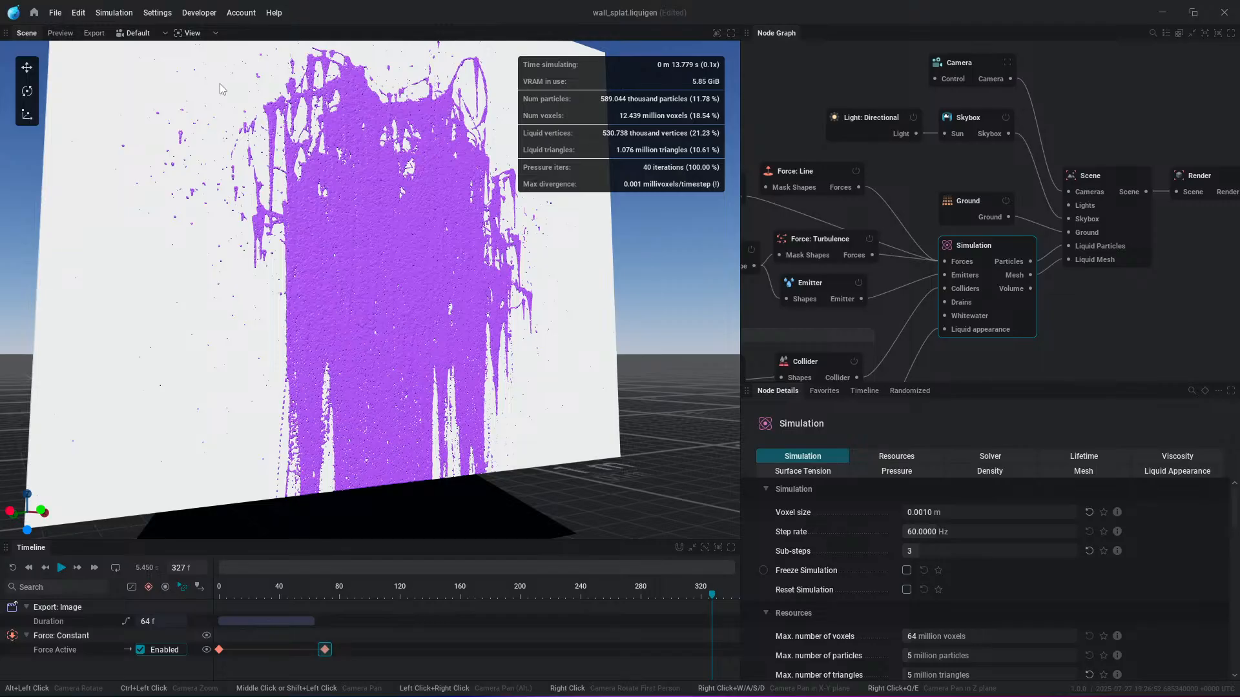
pyautogui.moveTo(906, 245); pyautogui.dragTo(970, 237, button='middle')
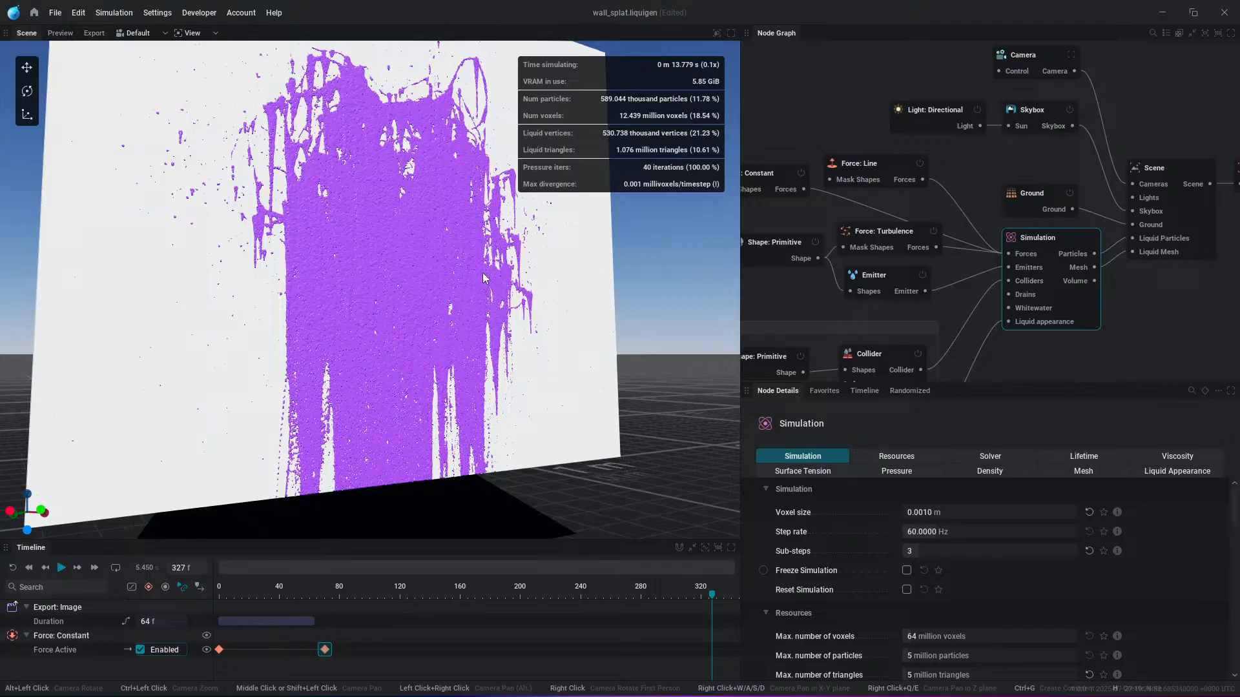
pyautogui.moveTo(508, 289); pyautogui.dragTo(520, 336, button='middle')
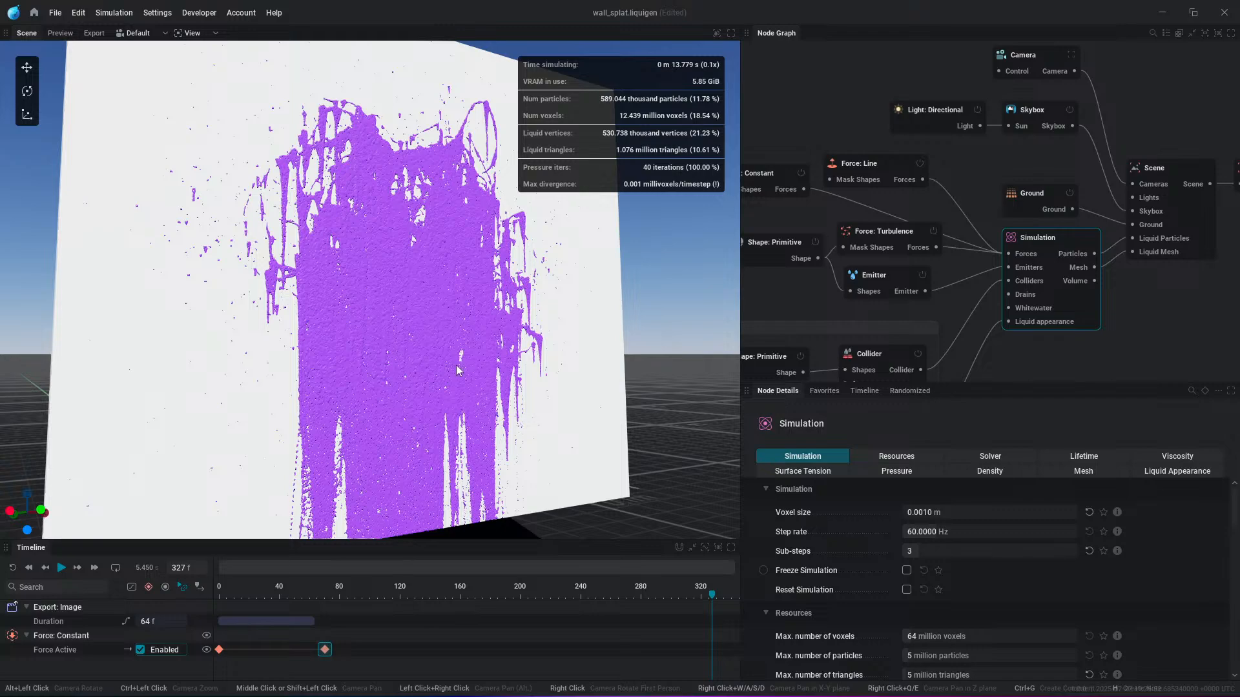
pyautogui.scroll(-1, 460, 364)
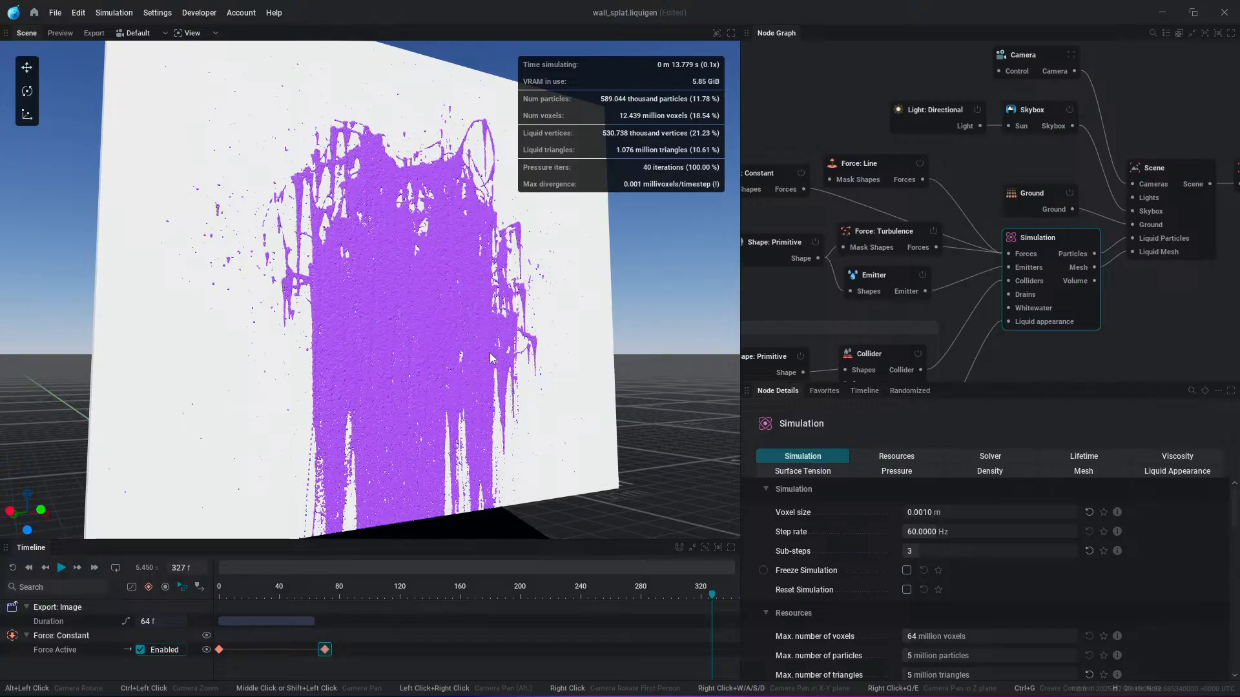
pyautogui.keyDown('alt'); pyautogui.moveTo(504, 339); pyautogui.dragTo(467, 337); pyautogui.keyUp('alt')
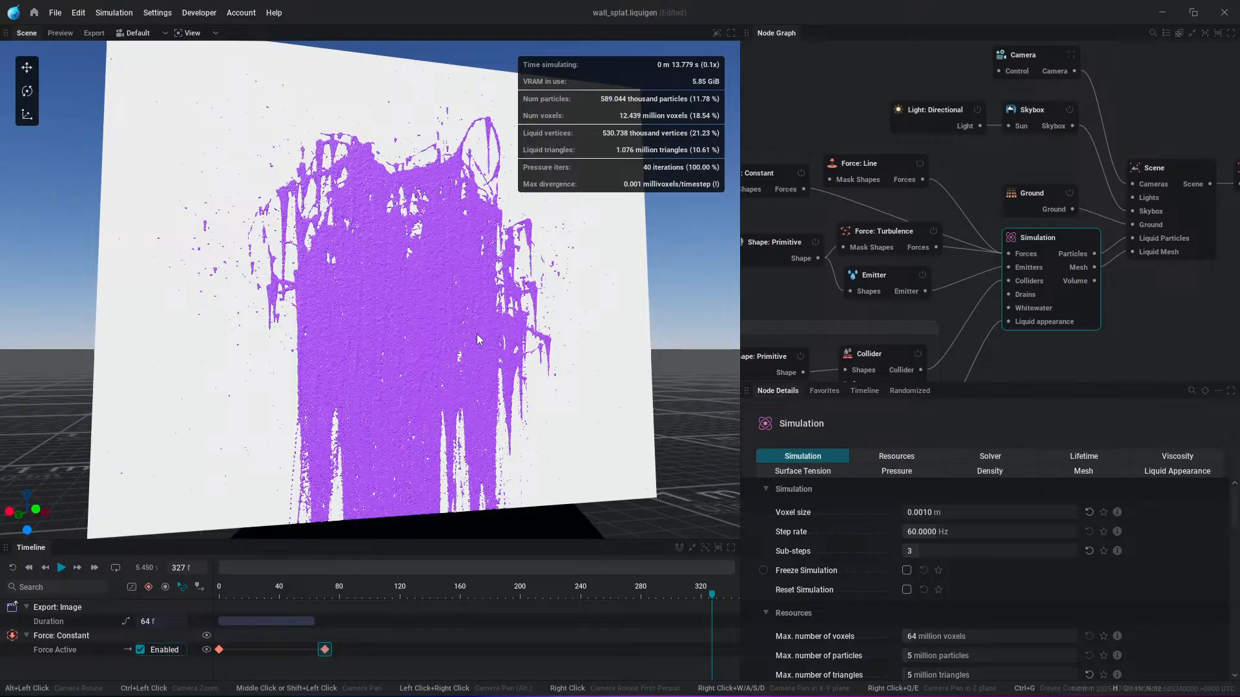
# Step: Open the Wave Maker 2 preset, discarding the unsaved changes to the Wall Splat project
pyautogui.keyDown('alt'); pyautogui.moveTo(401, 302); pyautogui.dragTo(364, 328); pyautogui.keyUp('alt')
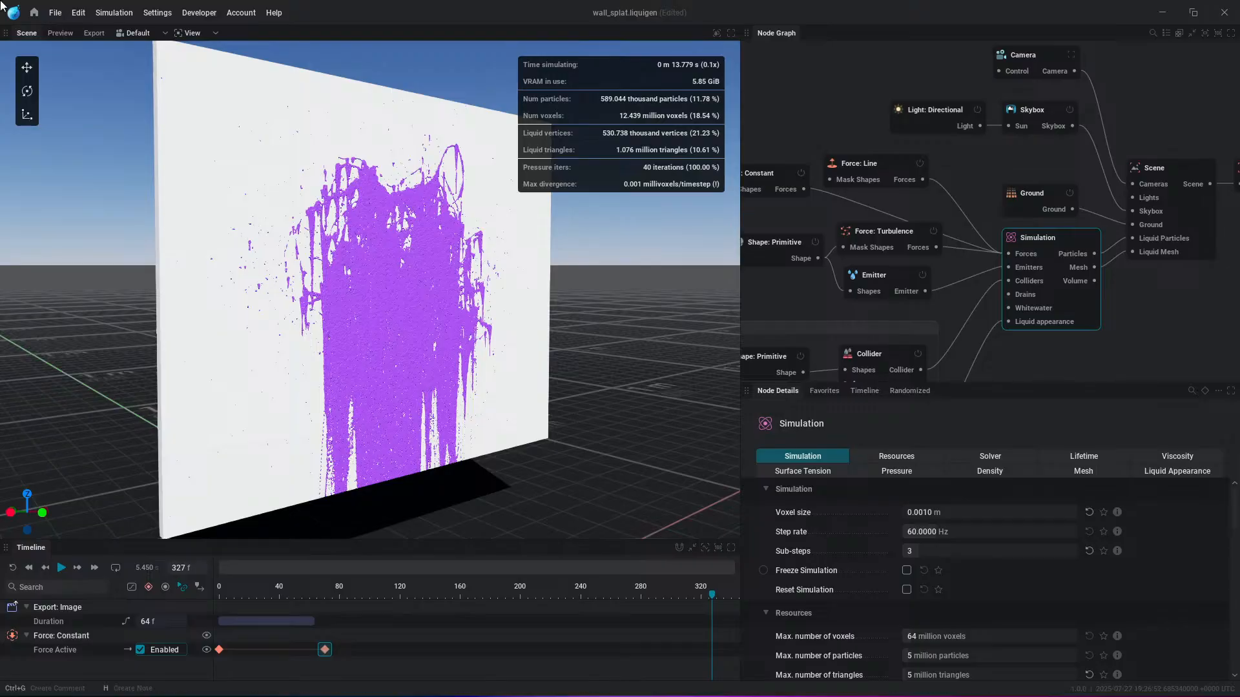
pyautogui.click(35, 12)
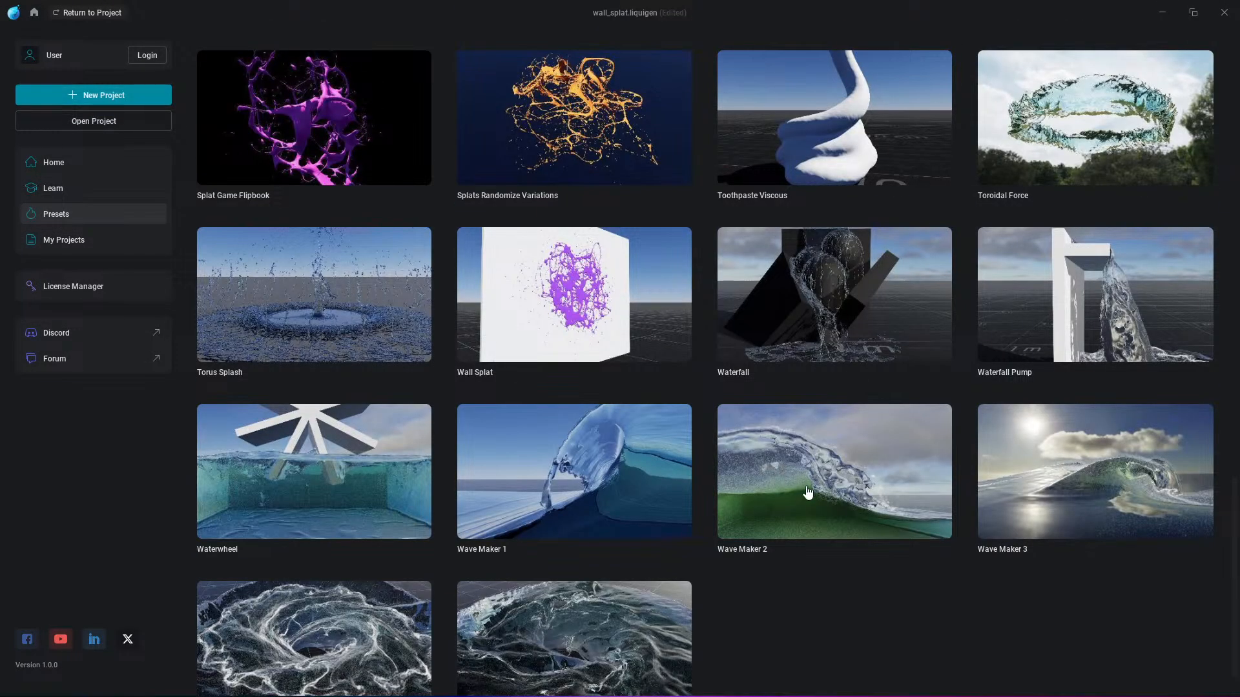
pyautogui.click(869, 488)
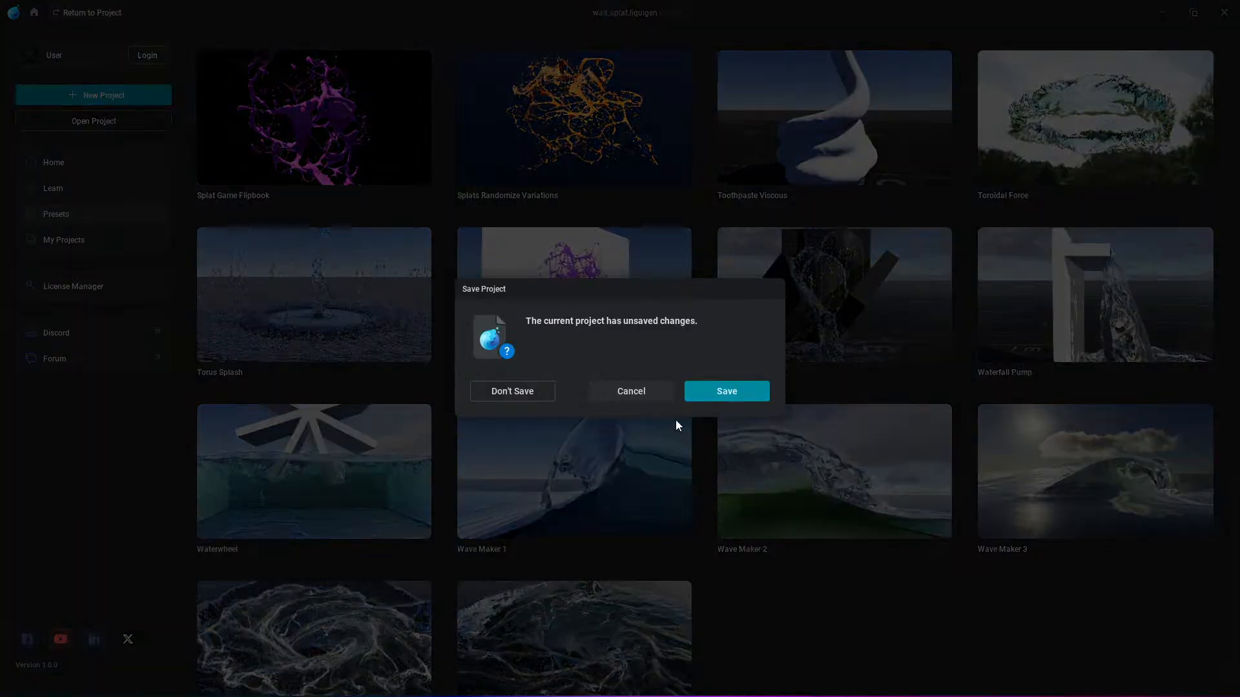
pyautogui.click(545, 395)
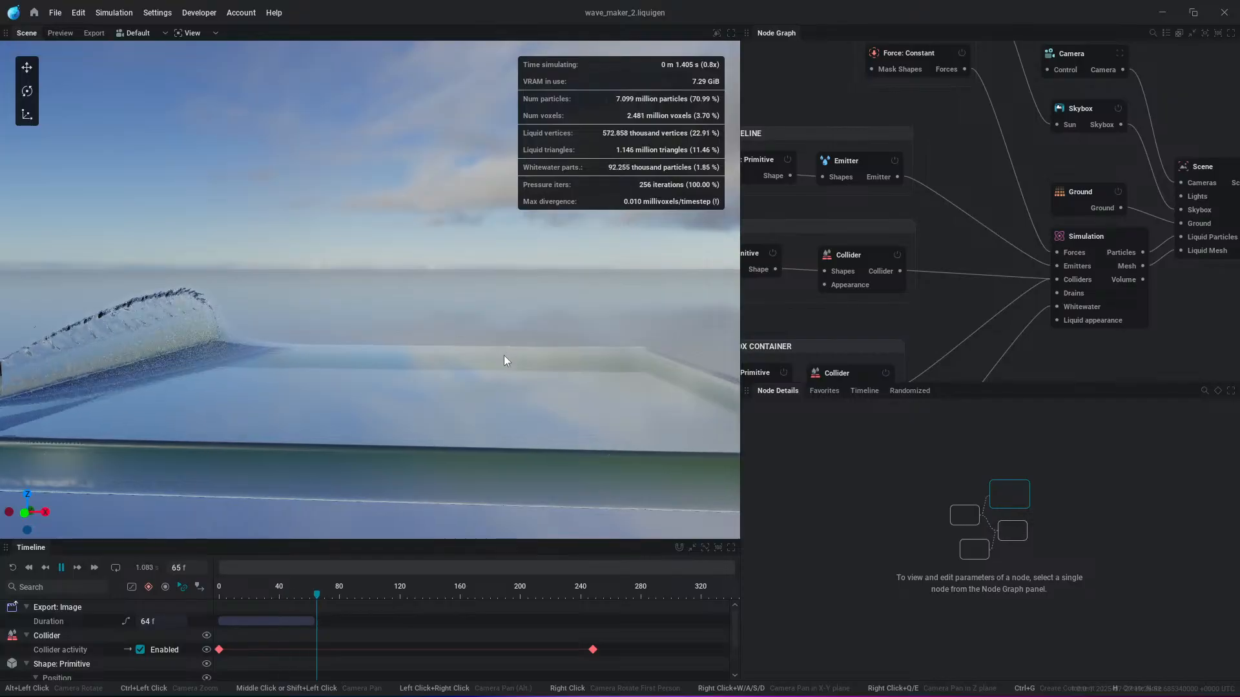
# Step: Turn on Show for the Collider in the Push Block group so the moving block appears in the scene
pyautogui.moveTo(937, 307); pyautogui.dragTo(1120, 206, button='middle')
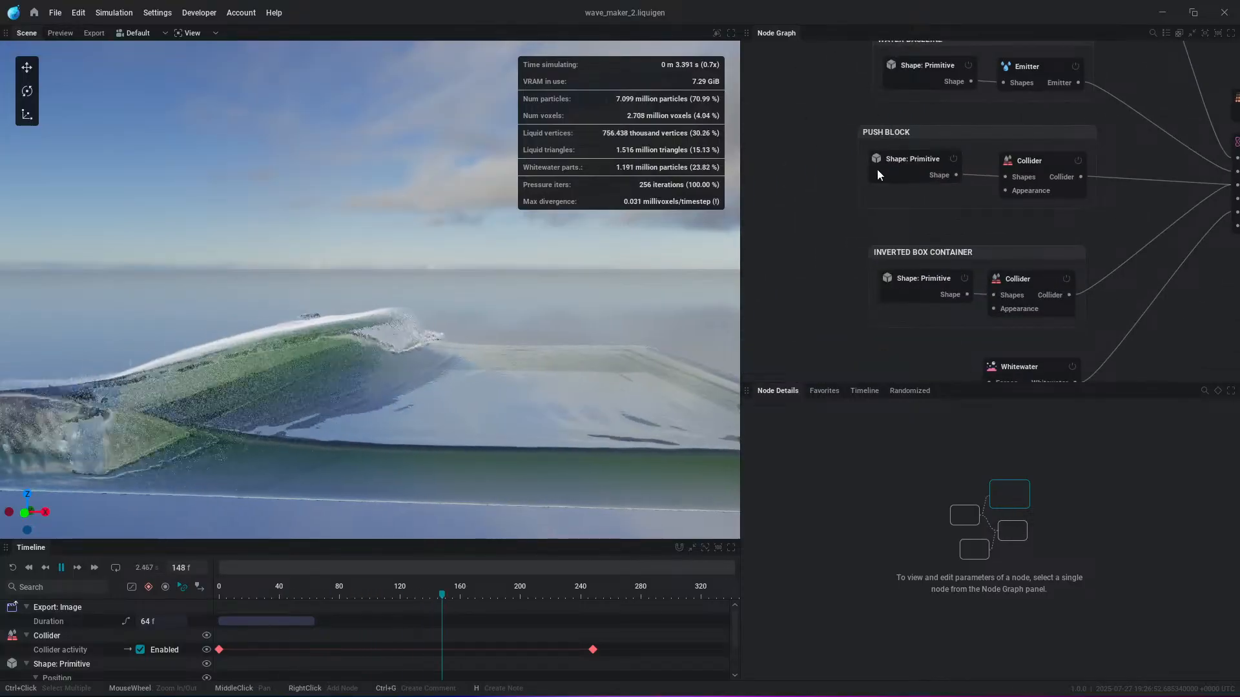
pyautogui.click(1027, 163)
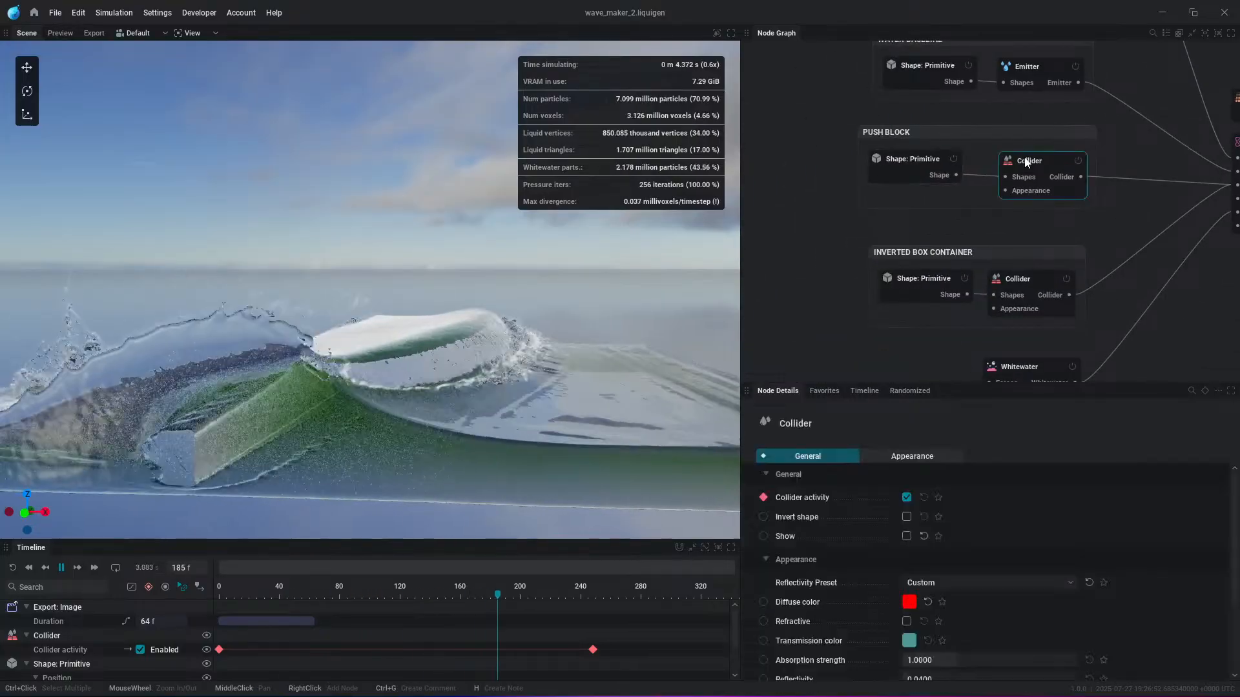
pyautogui.click(907, 536)
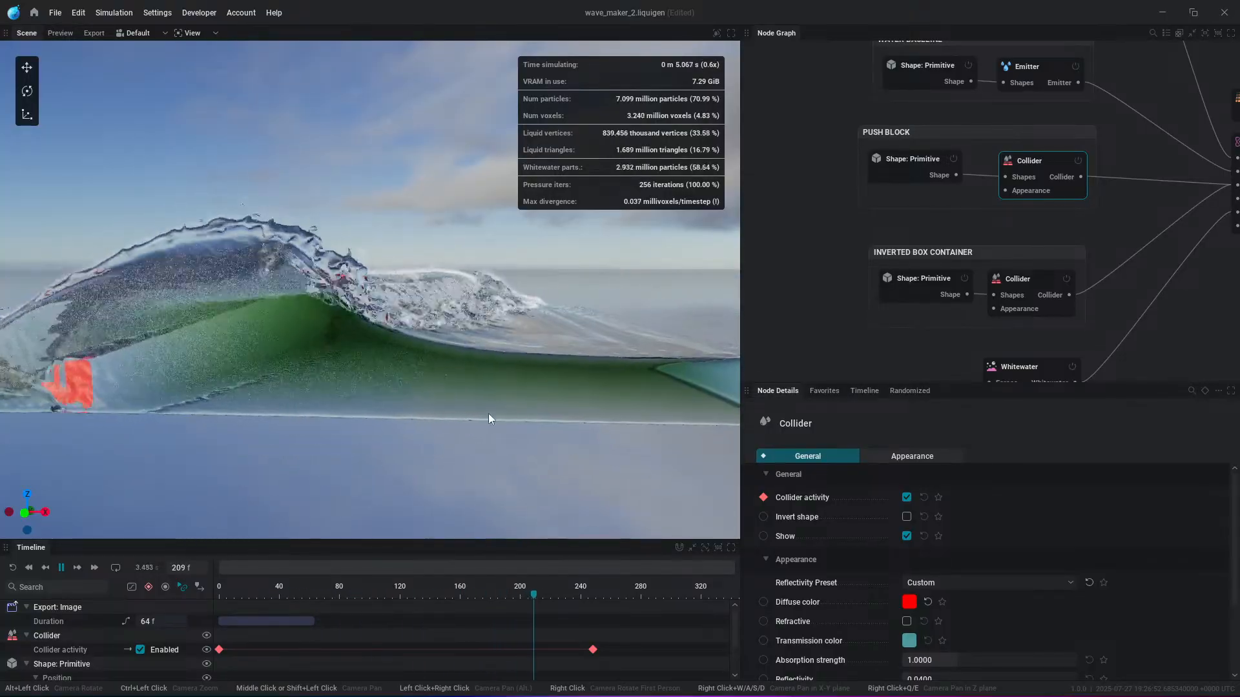
# Step: Watch the wave break from several angles, then restart the simulation and pause it at frame 189
pyautogui.keyDown('alt'); pyautogui.moveTo(505, 397); pyautogui.dragTo(486, 355); pyautogui.keyUp('alt')
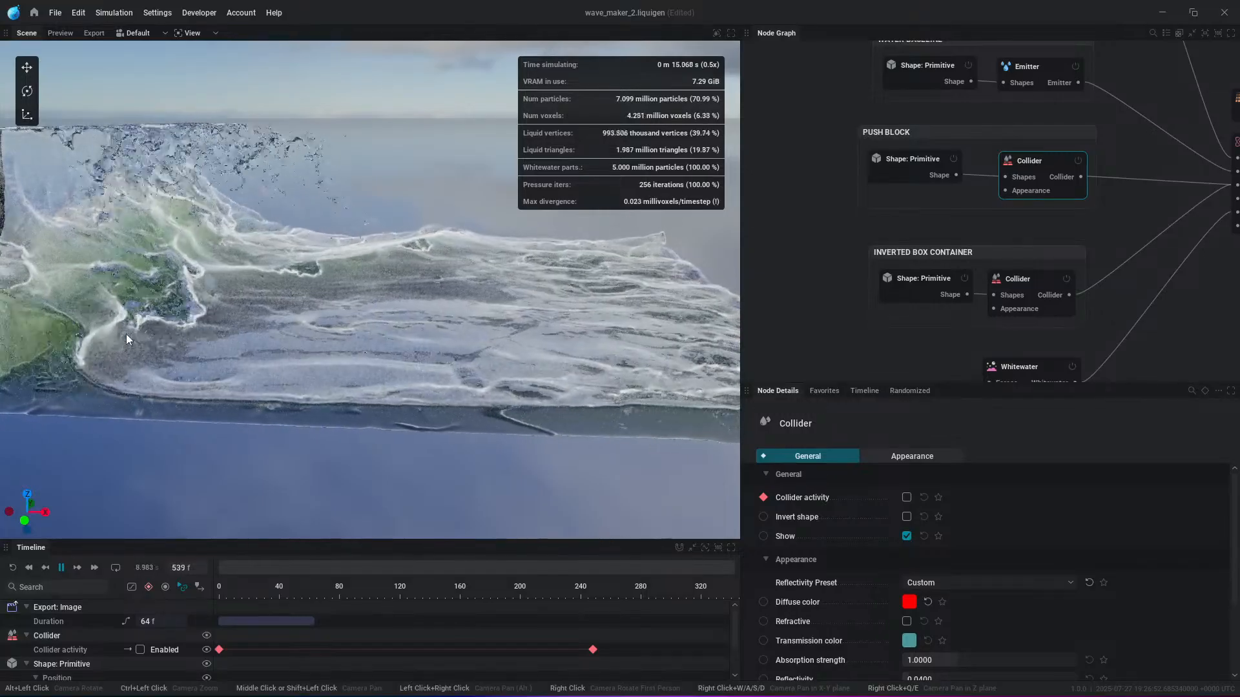
pyautogui.keyDown('alt'); pyautogui.moveTo(423, 323); pyautogui.dragTo(356, 312); pyautogui.keyUp('alt')
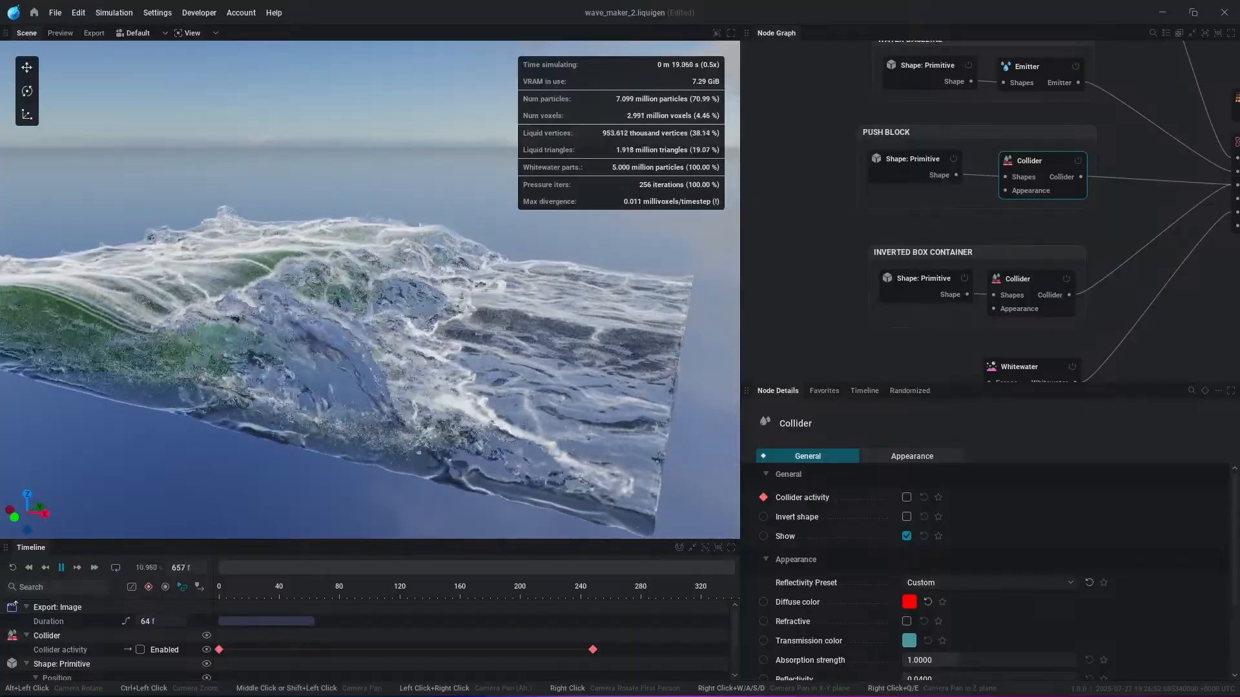
pyautogui.press('r')
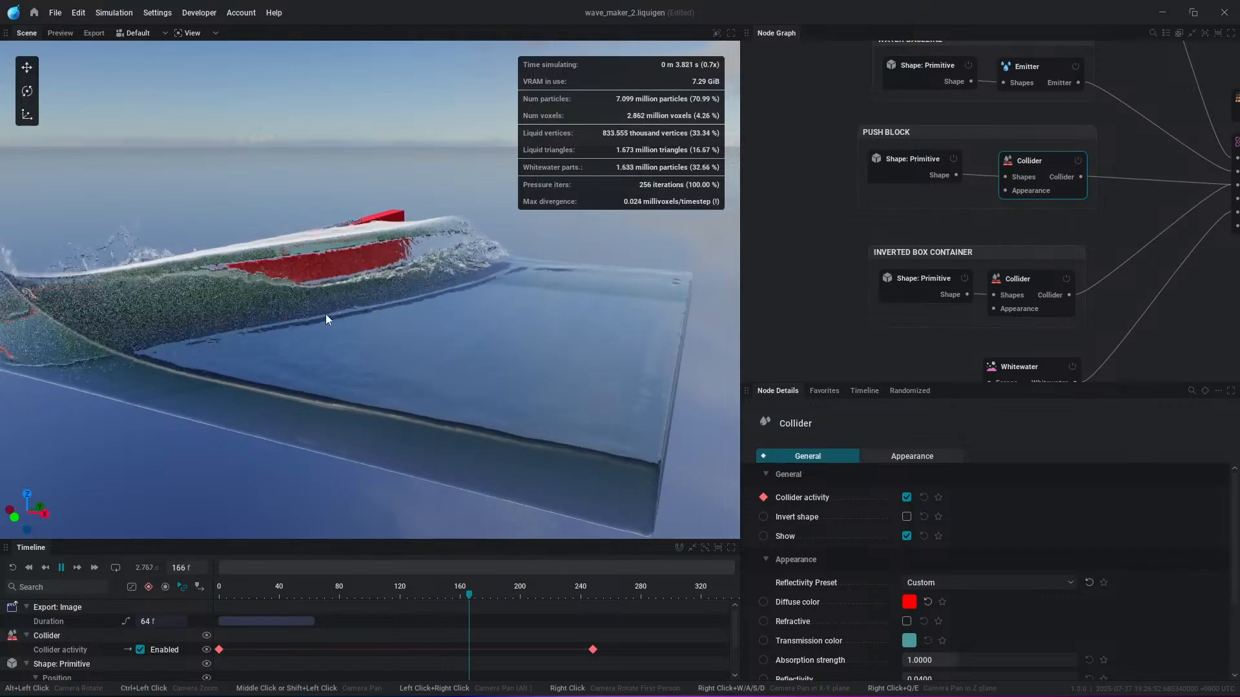
pyautogui.press('space')
# Step: Add an Export: Mesh node connected to the Simulation node's Mesh output
pyautogui.moveTo(1052, 253); pyautogui.dragTo(745, 227, button='middle')
pyautogui.moveTo(979, 251); pyautogui.dragTo(819, 310, button='middle')
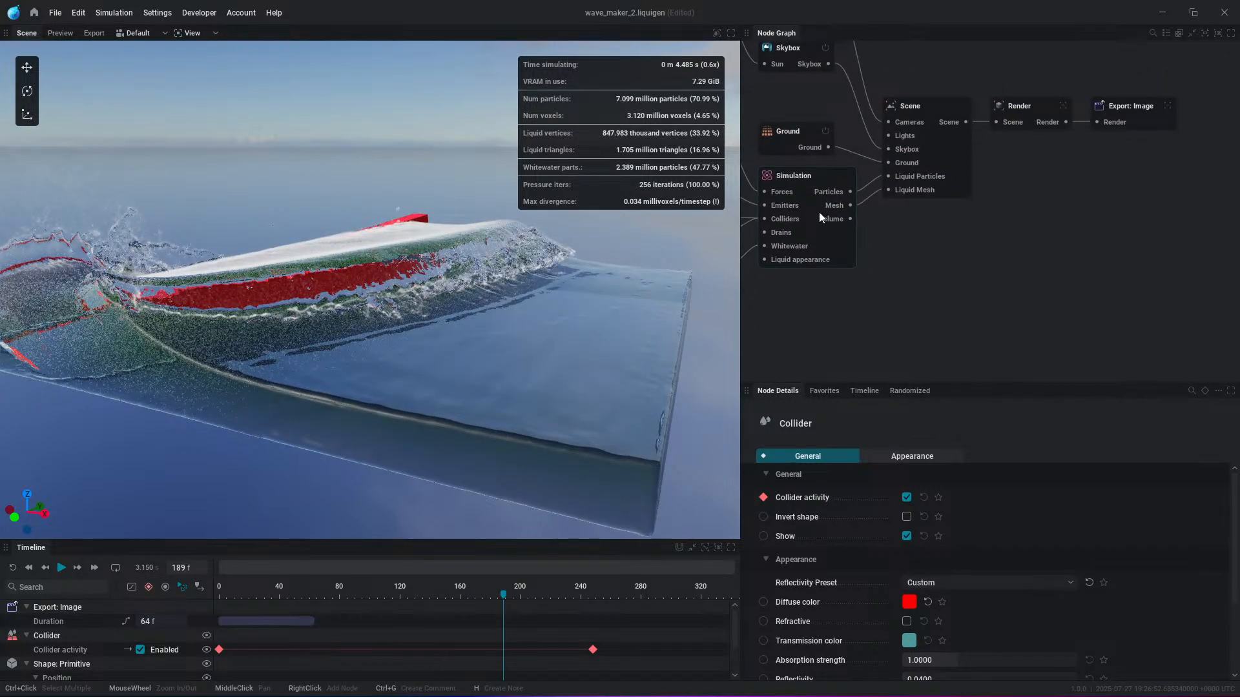
pyautogui.moveTo(850, 205); pyautogui.dragTo(917, 238)
pyautogui.click(974, 249)
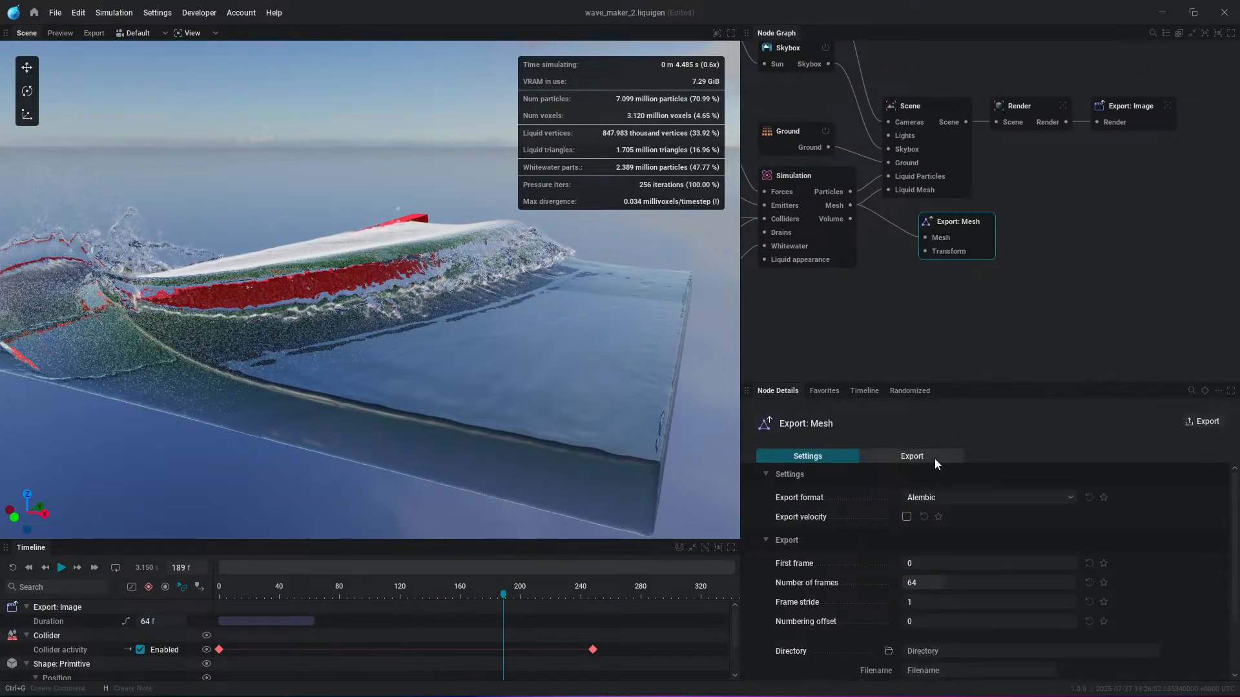
# Step: Look through the available mesh export formats and open the Export: Image node's settings
pyautogui.click(937, 498)
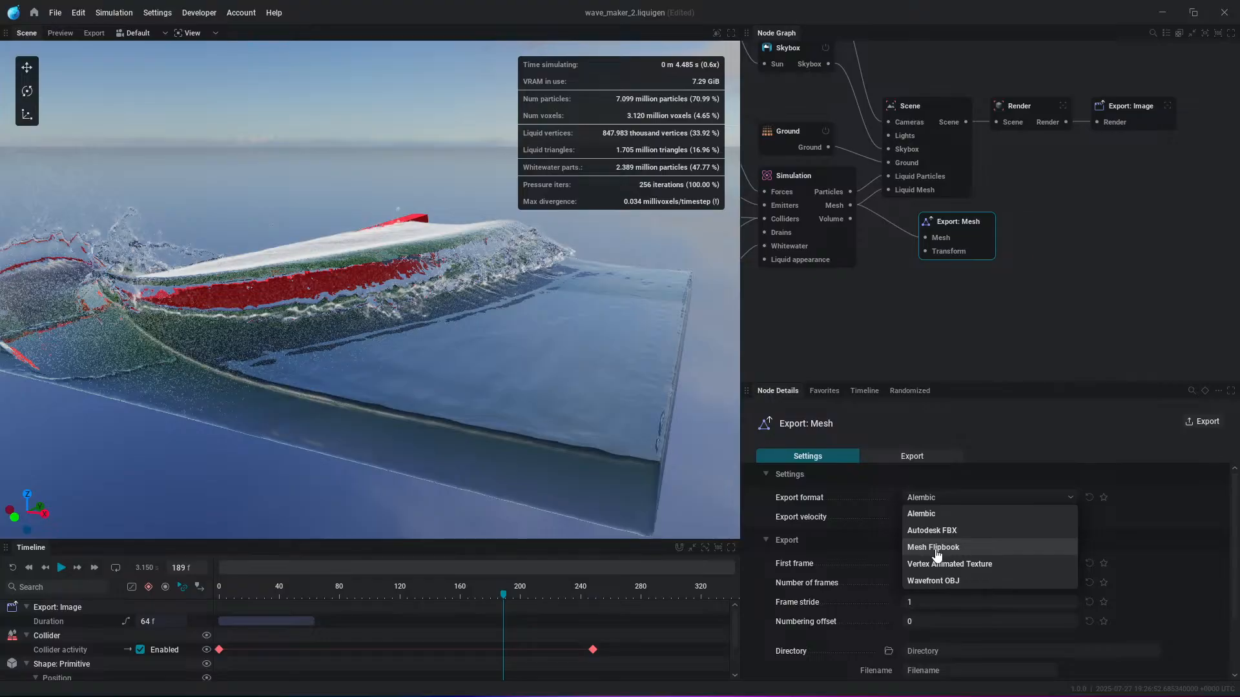
pyautogui.click(990, 258)
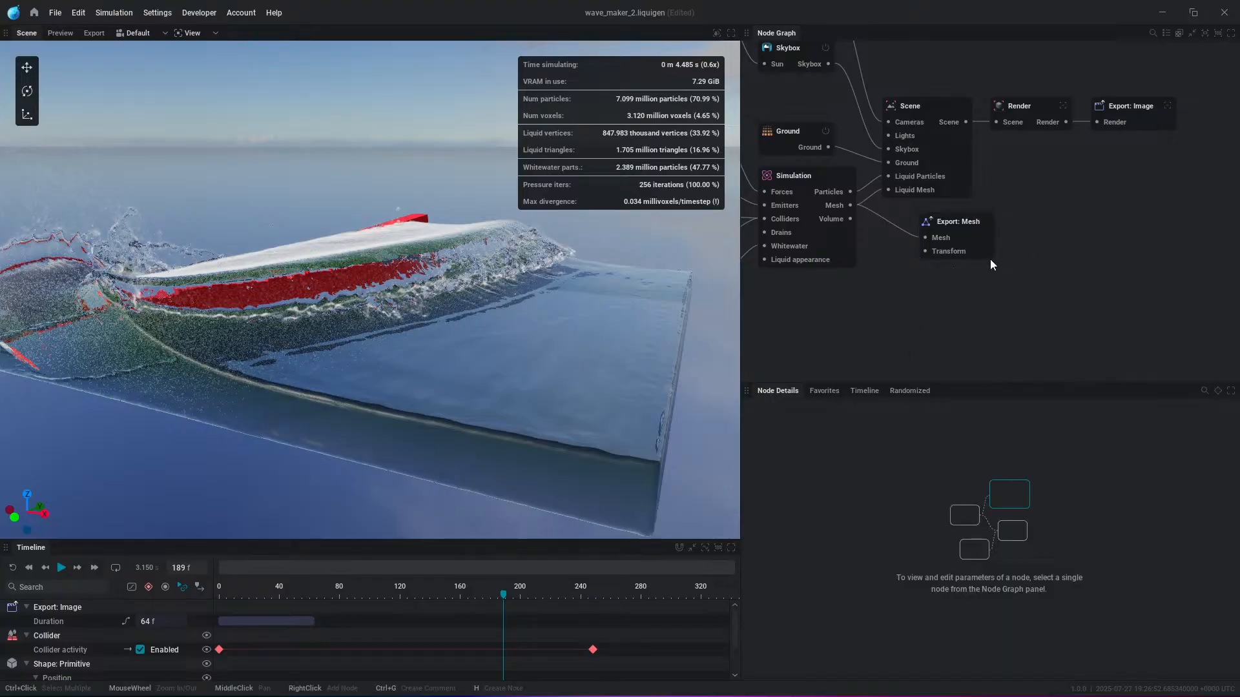
pyautogui.click(1149, 105)
pyautogui.scroll(3, 986, 547)
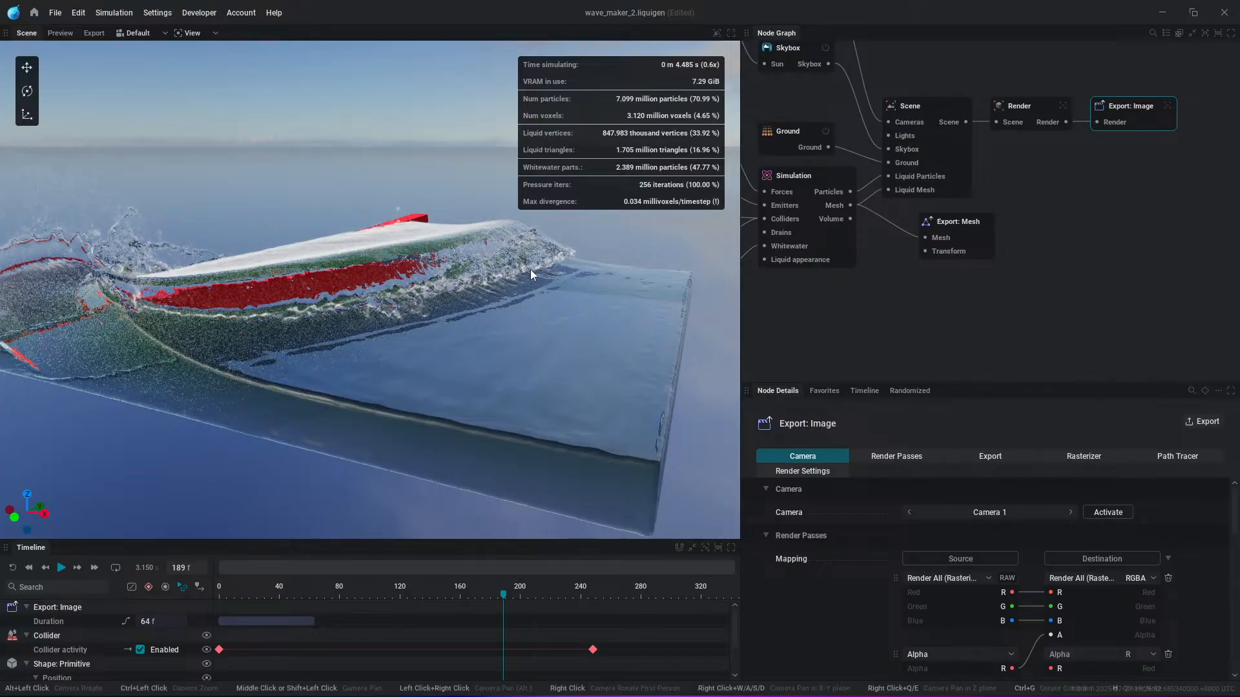
# Step: Examine the whole paused wave tank from above and from different sides
pyautogui.keyDown('alt'); pyautogui.moveTo(525, 290); pyautogui.dragTo(470, 220); pyautogui.keyUp('alt')
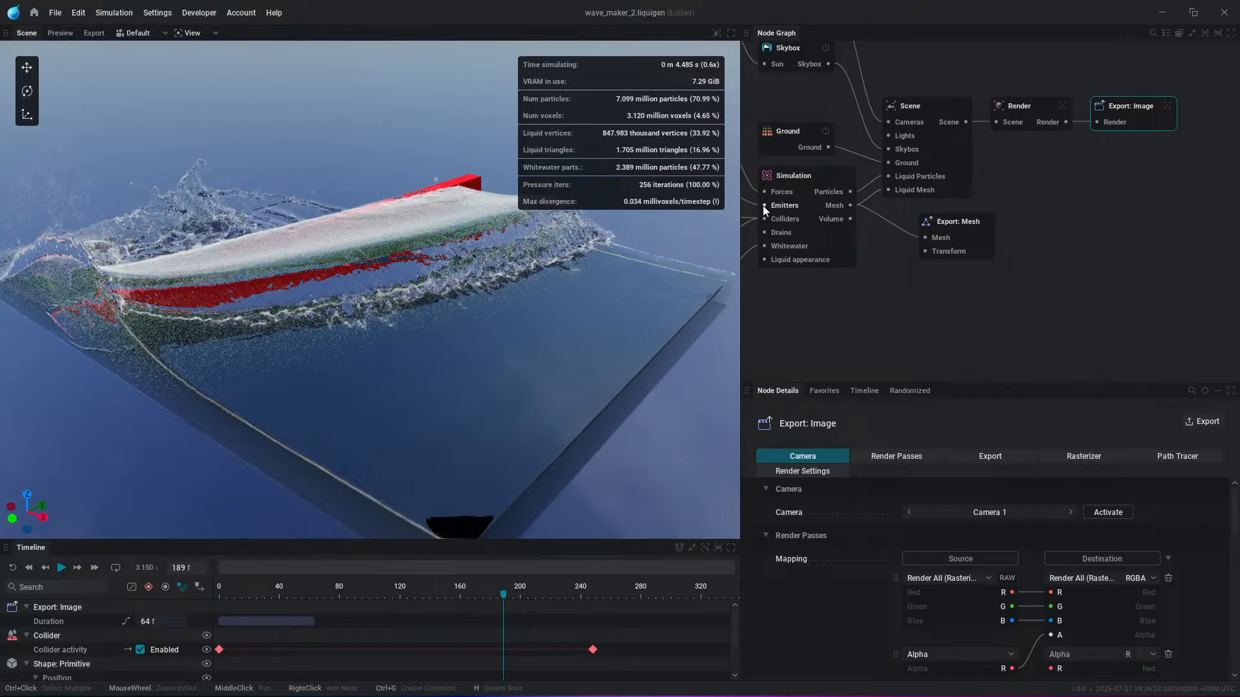
pyautogui.keyDown('alt'); pyautogui.moveTo(561, 274); pyautogui.dragTo(517, 316); pyautogui.keyUp('alt')
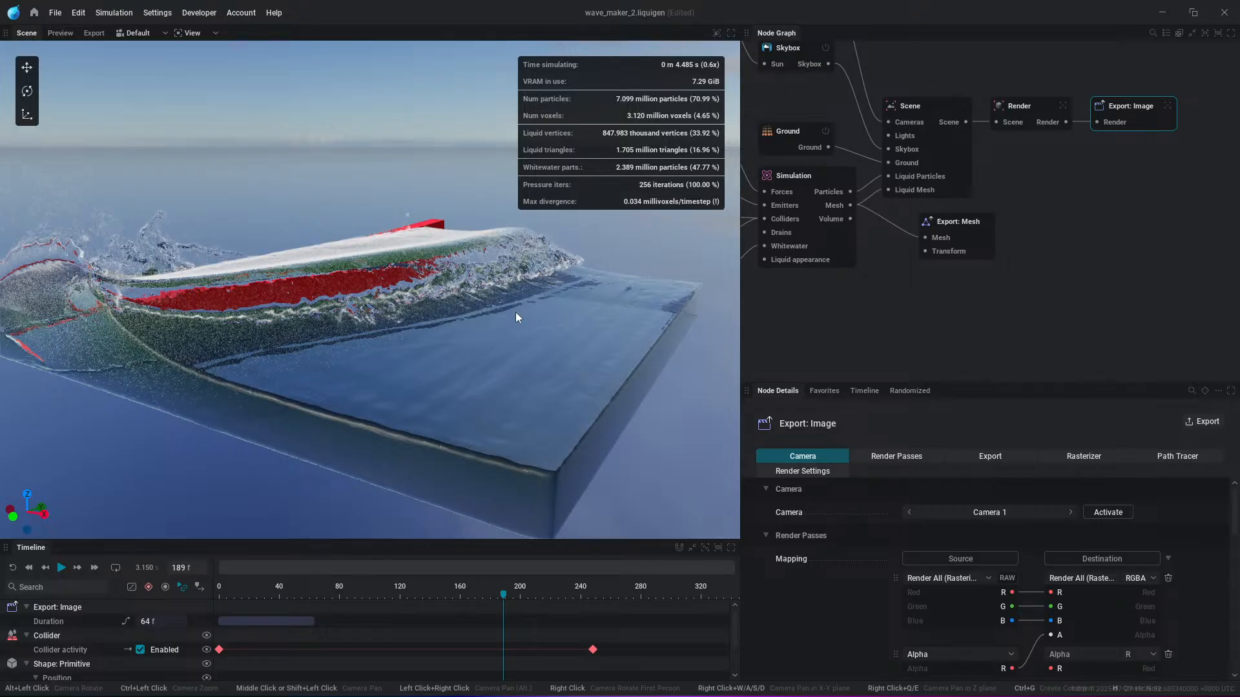
pyautogui.keyDown('alt'); pyautogui.moveTo(528, 301); pyautogui.dragTo(532, 305); pyautogui.keyUp('alt')
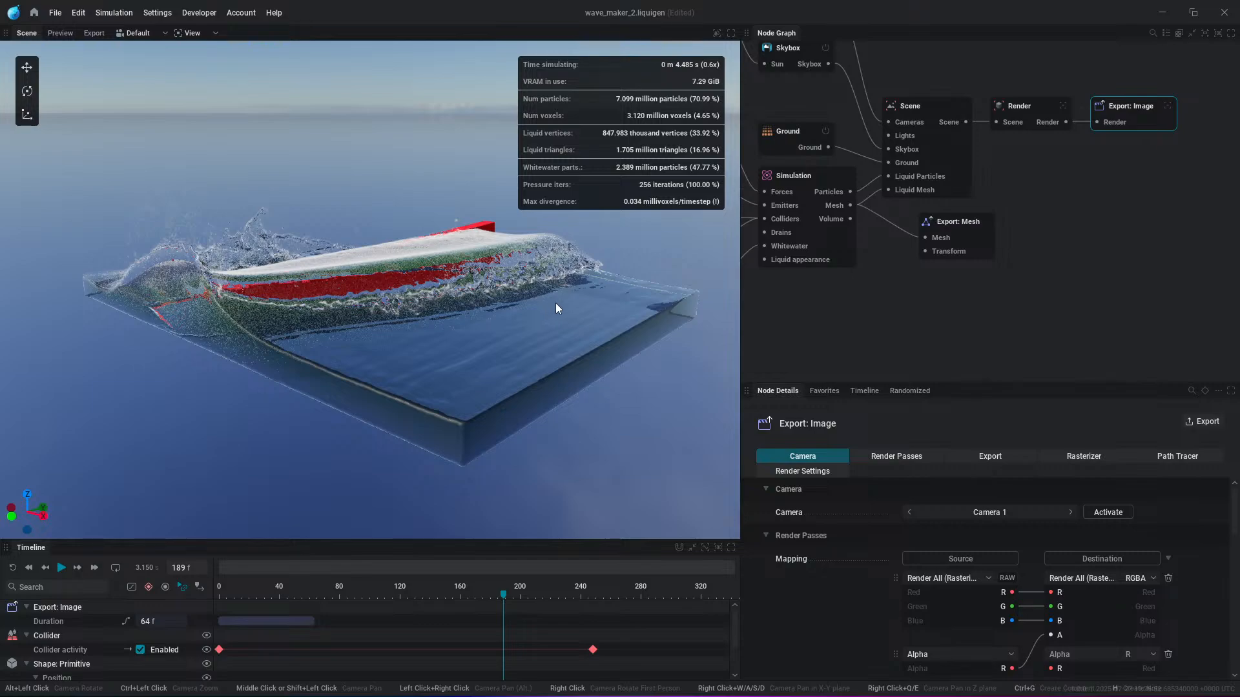
pyautogui.keyDown('alt'); pyautogui.moveTo(557, 308); pyautogui.dragTo(371, 258); pyautogui.keyUp('alt')
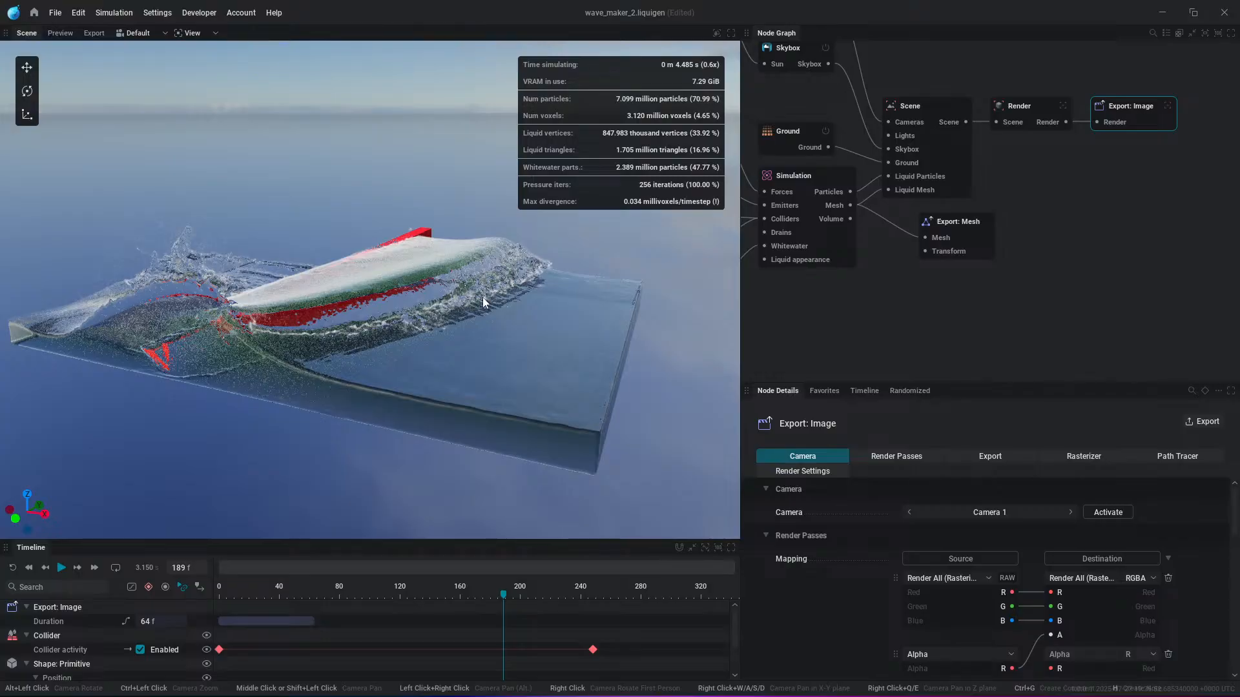
# Step: Open the Waterfall preset, discarding the unsaved changes to the Wave Maker 2 project
pyautogui.click(40, 13)
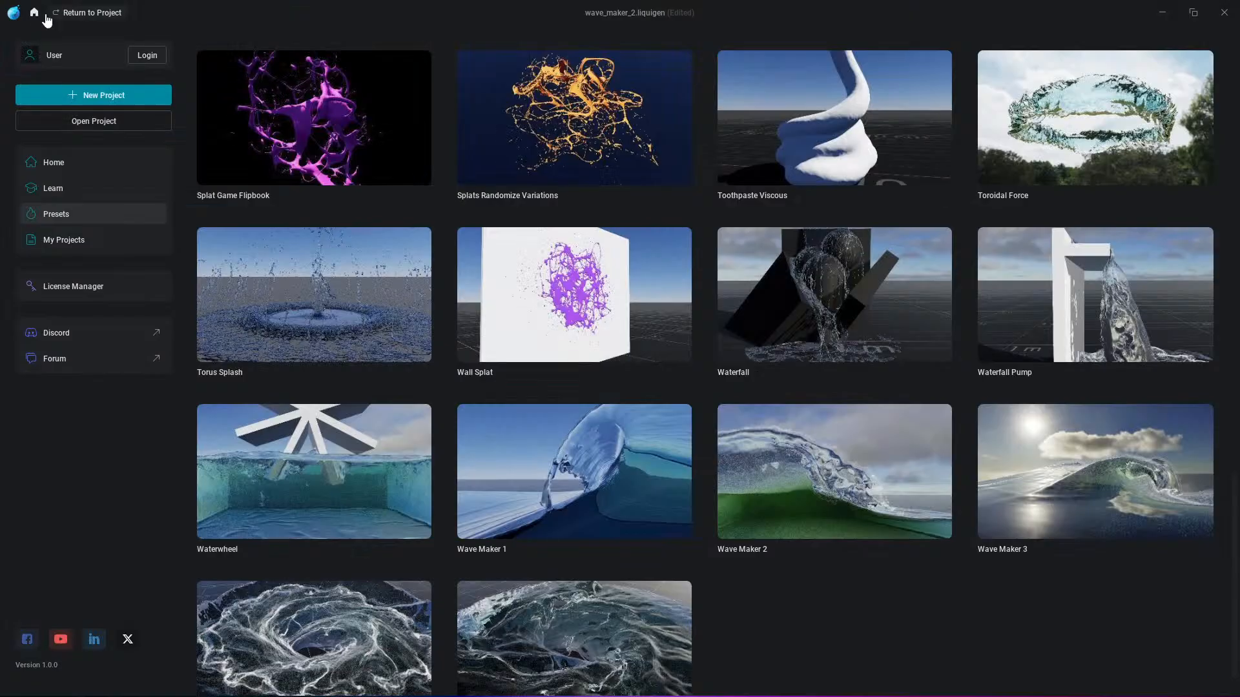
pyautogui.click(827, 305)
pyautogui.click(536, 391)
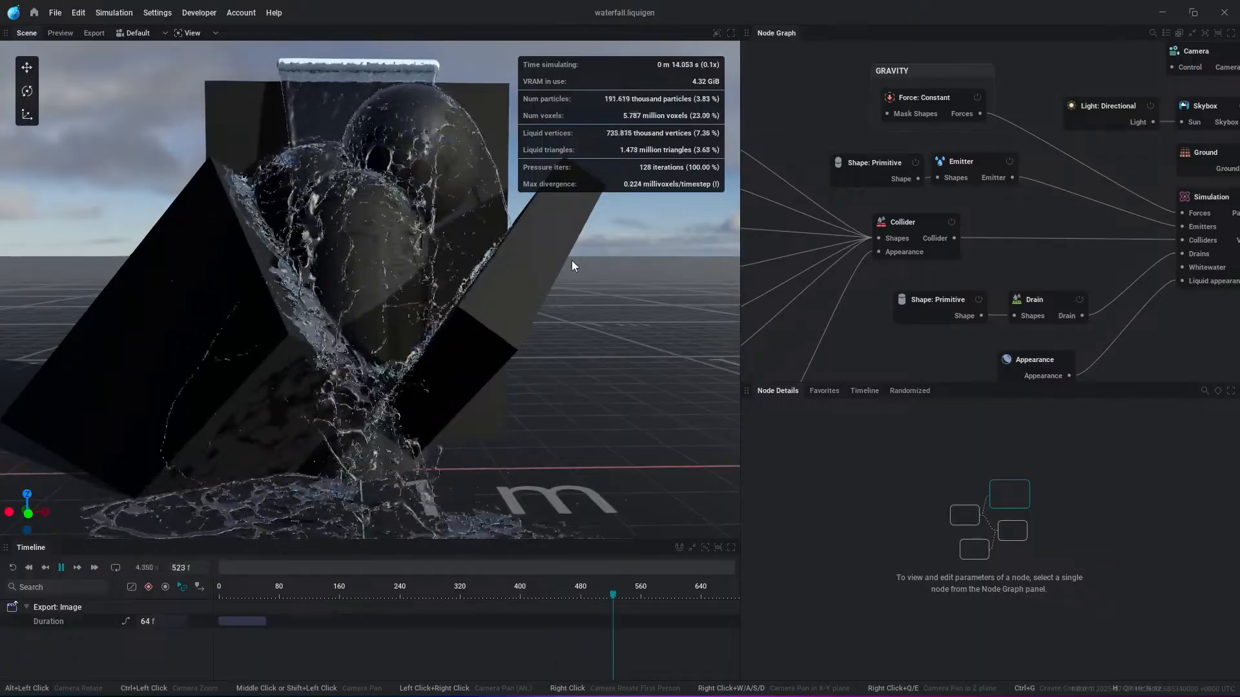
# Step: Move the Collider node closer to its six shape primitives and highlight the whole collider group in the node graph
pyautogui.scroll(-3, 888, 265)
pyautogui.moveTo(888, 267); pyautogui.dragTo(951, 230, button='middle')
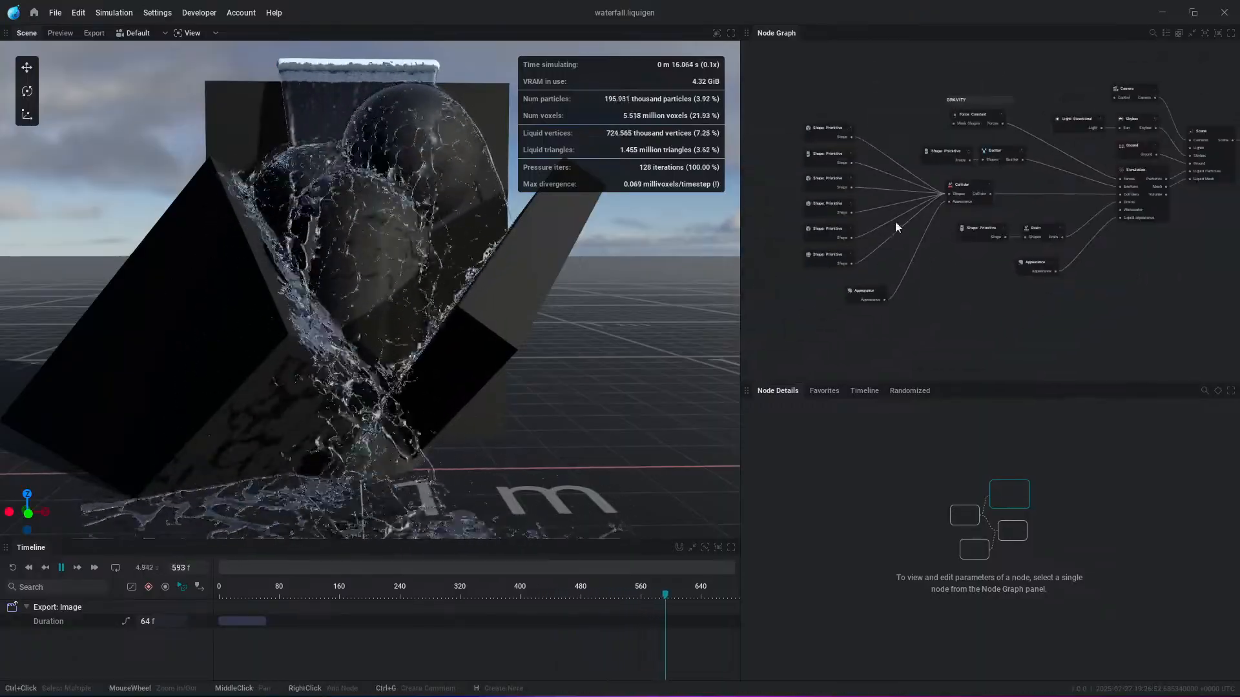
pyautogui.scroll(5, 896, 221)
pyautogui.click(953, 178)
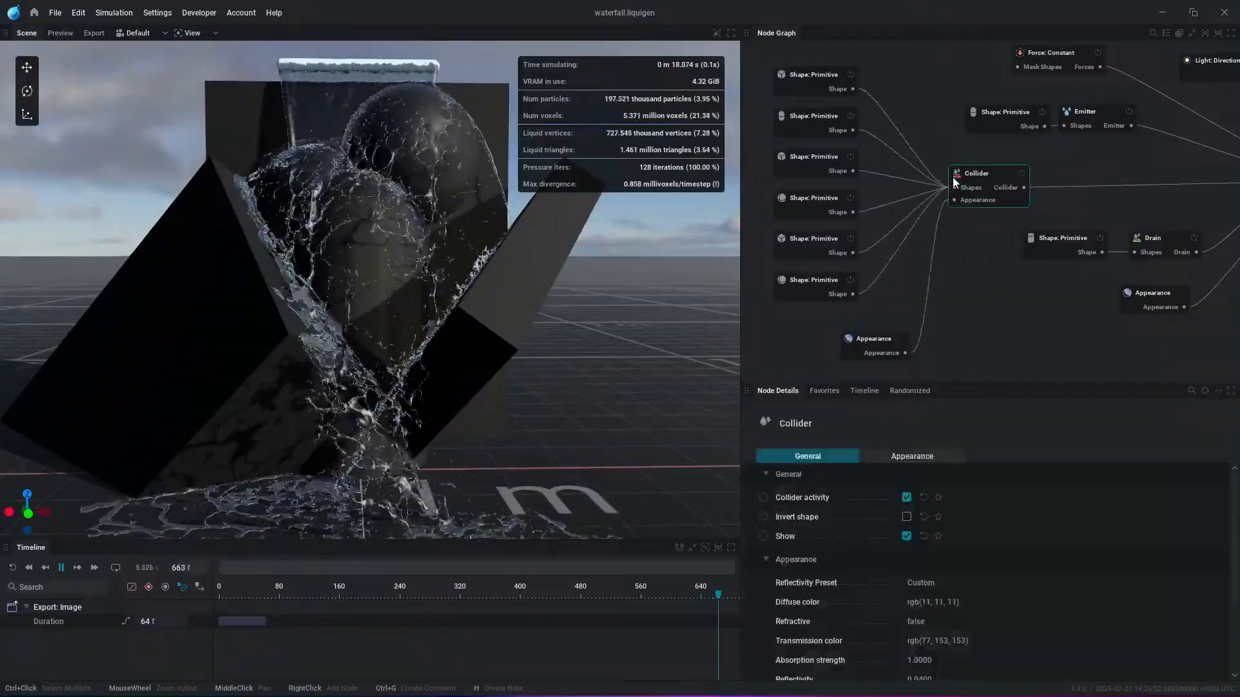
pyautogui.moveTo(951, 177); pyautogui.dragTo(913, 179)
pyautogui.moveTo(766, 54); pyautogui.dragTo(951, 360)
pyautogui.click(897, 352)
pyautogui.click(1023, 198)
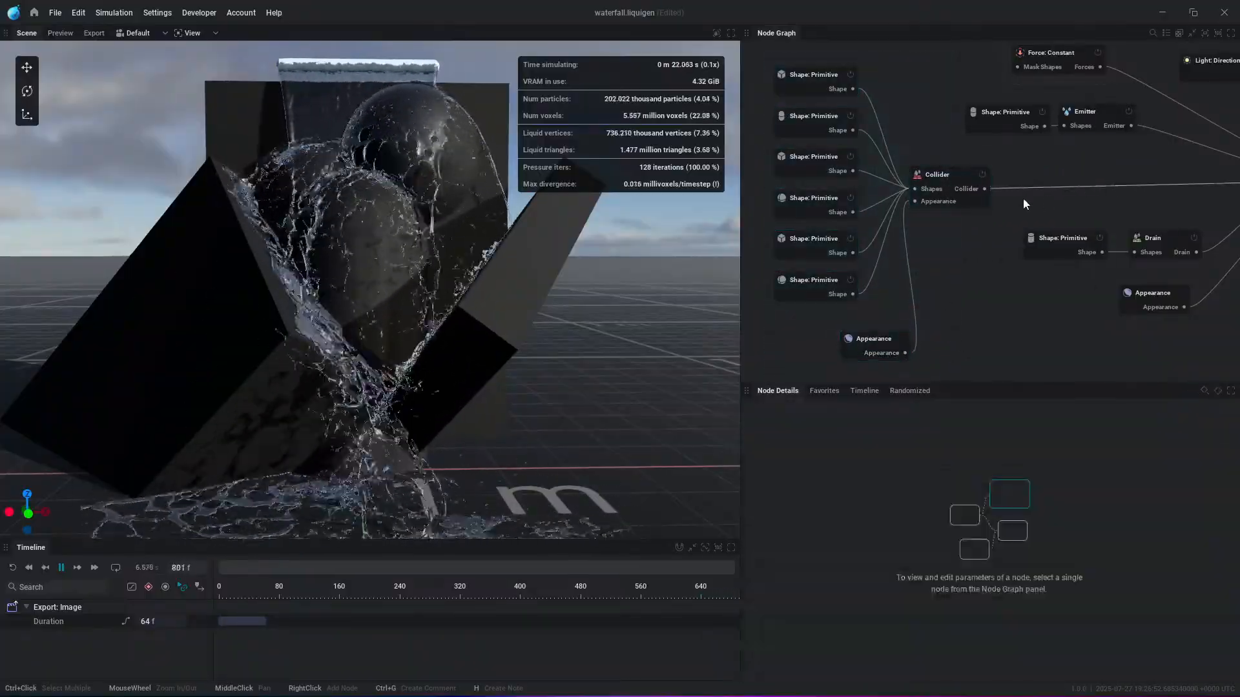
# Step: Move the liquid's Appearance node closer to the Simulation node and select the Emitter together with its shape primitive
pyautogui.moveTo(1023, 199); pyautogui.dragTo(885, 229, button='middle')
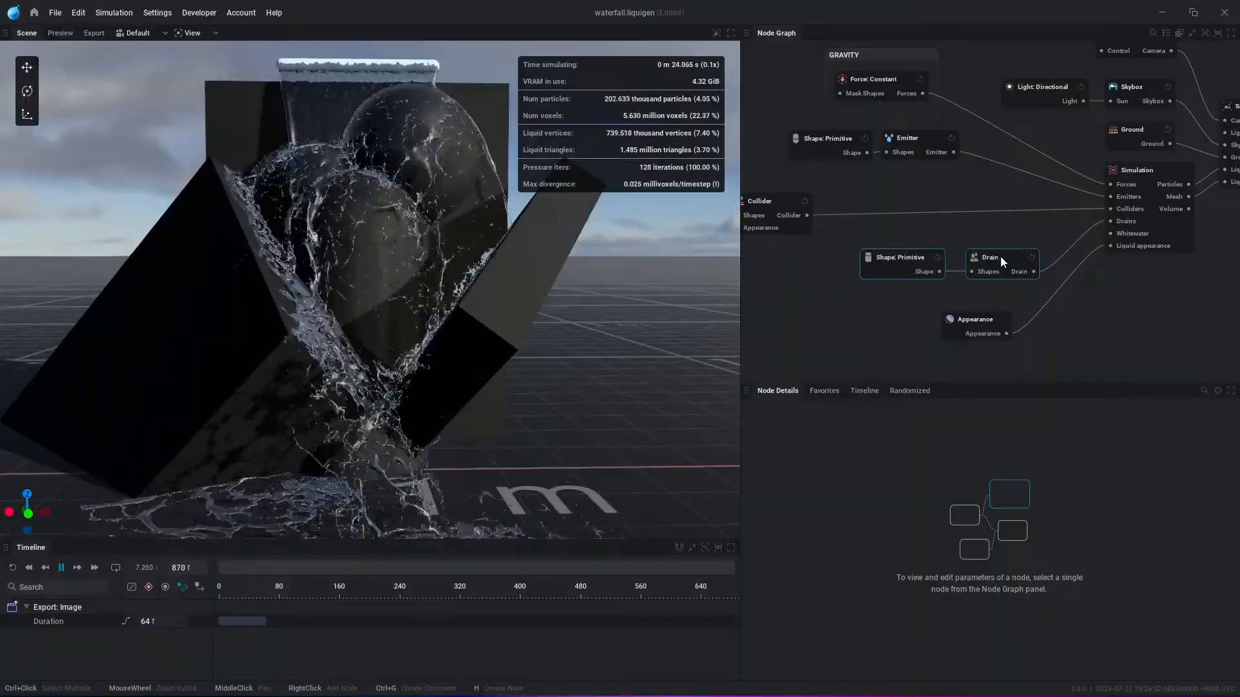
pyautogui.moveTo(987, 323); pyautogui.dragTo(1008, 326)
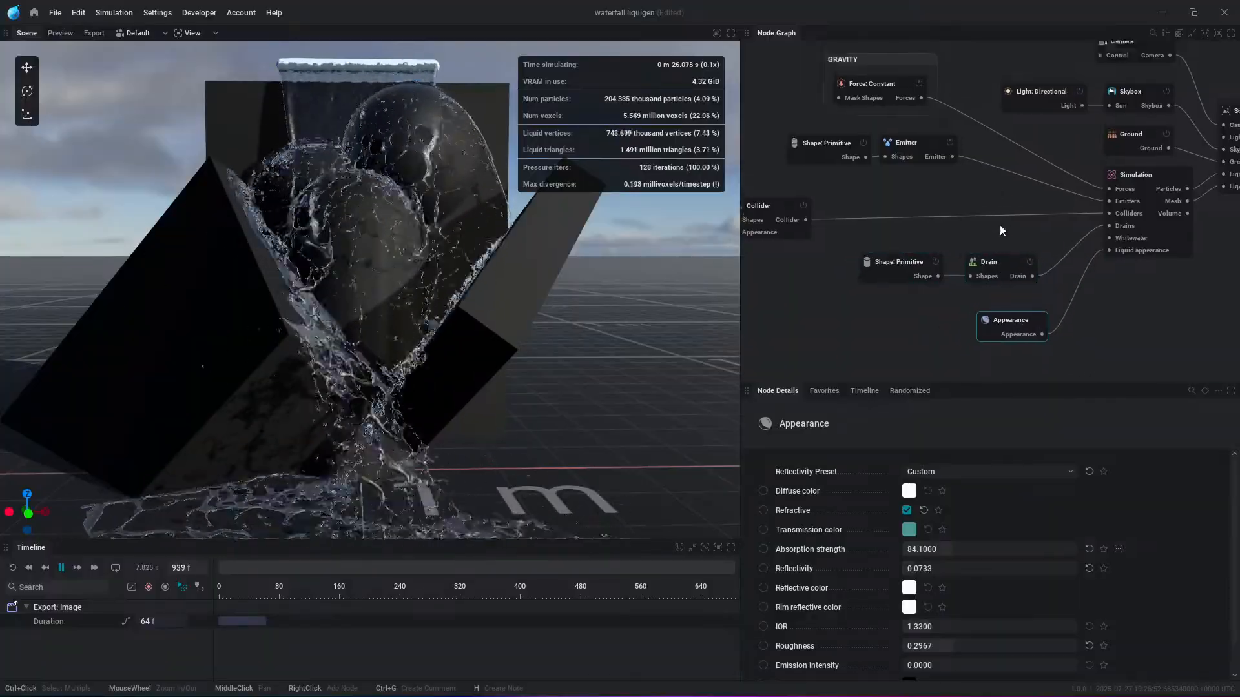
pyautogui.moveTo(1000, 224); pyautogui.dragTo(1015, 315, button='middle')
pyautogui.click(963, 264)
pyautogui.moveTo(944, 232); pyautogui.dragTo(950, 226)
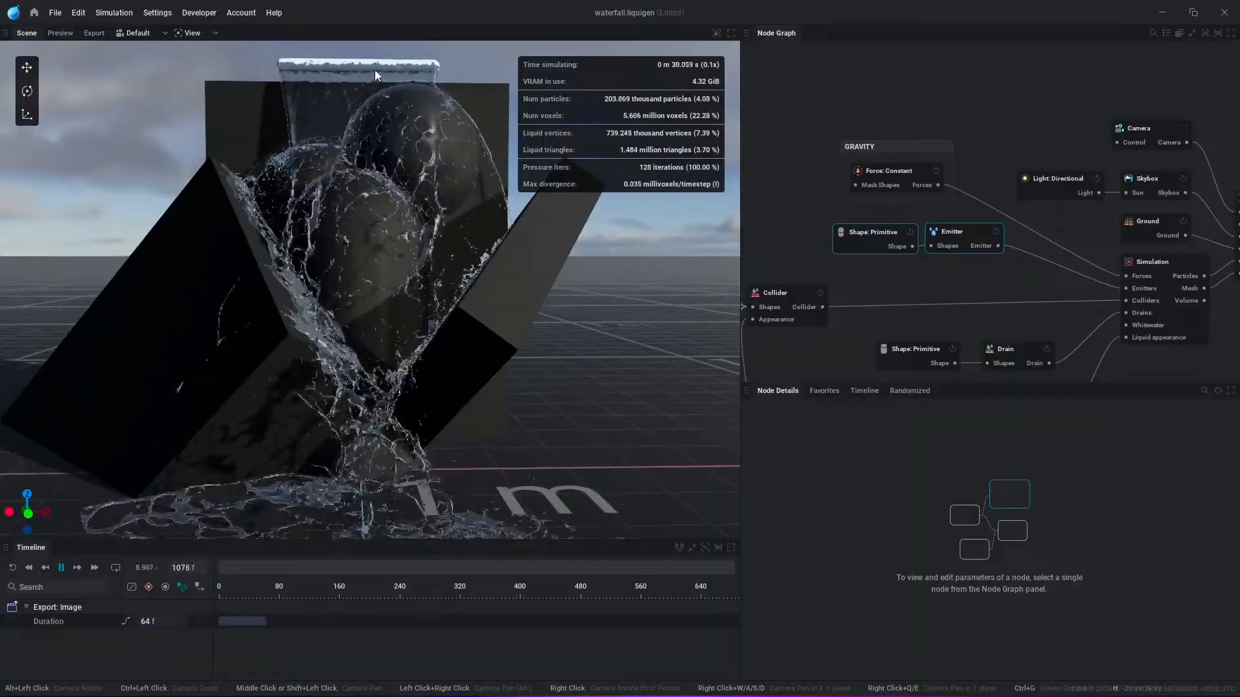
# Step: Check the gravity force's settings and raise the directional light's intensity
pyautogui.moveTo(1080, 223); pyautogui.dragTo(1018, 240, button='middle')
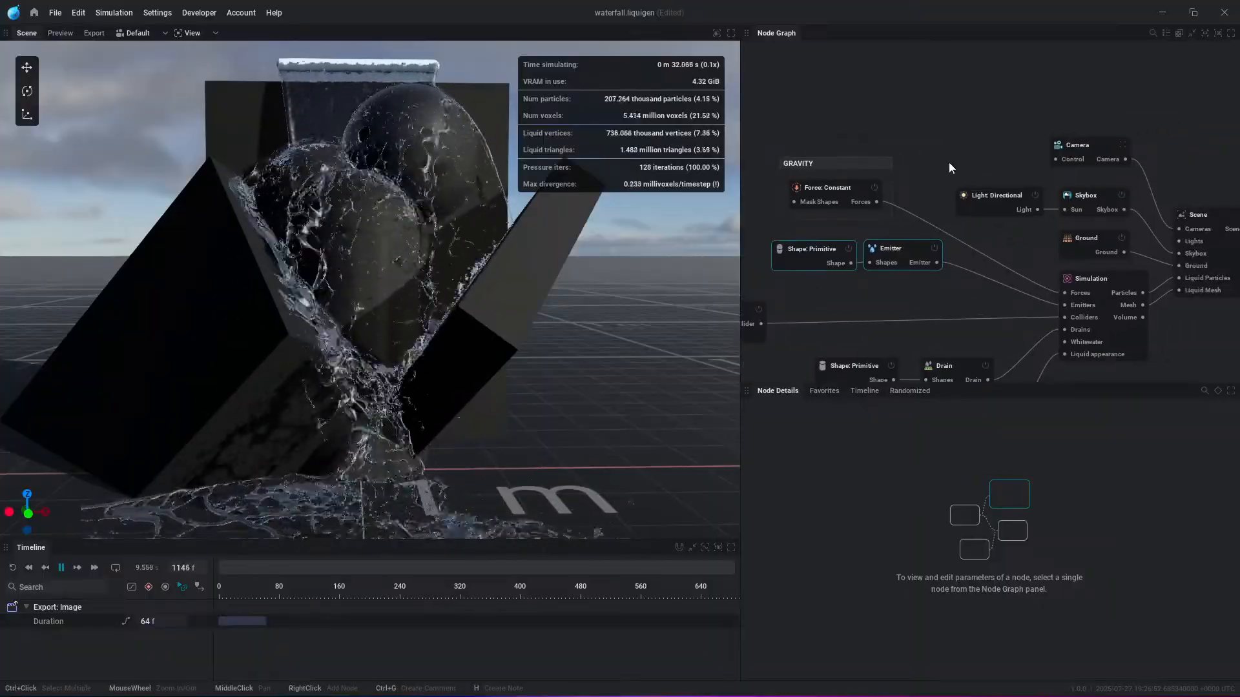
pyautogui.click(831, 193)
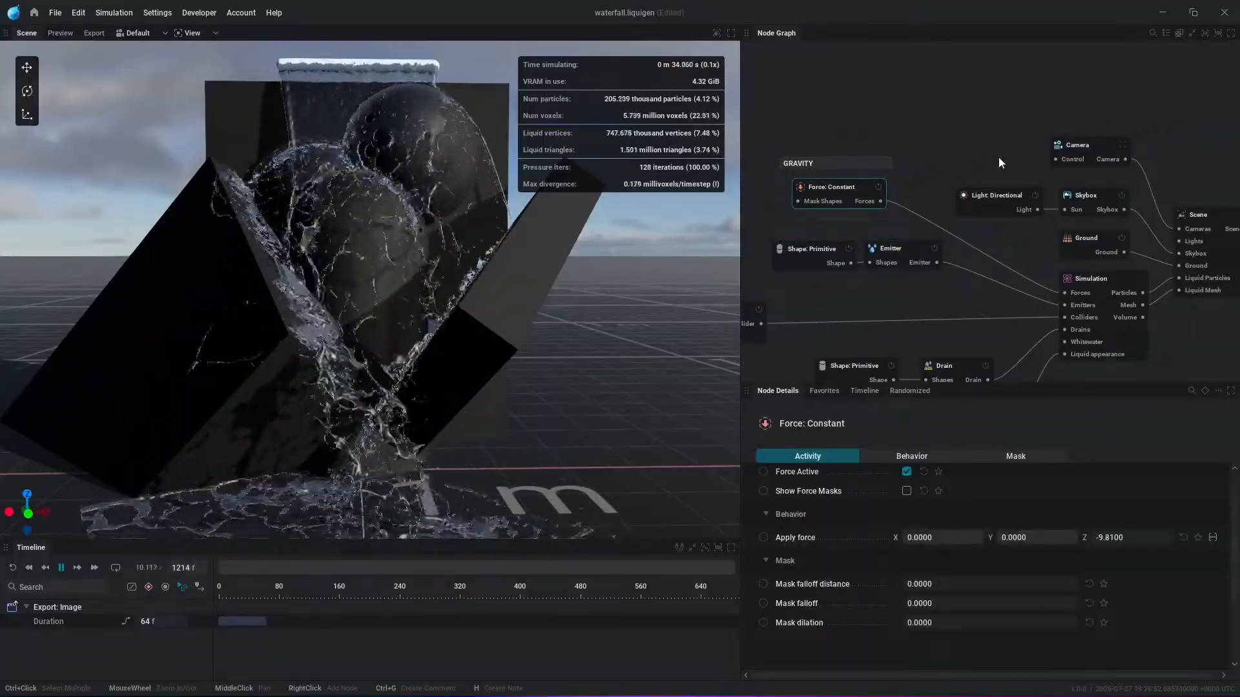
pyautogui.moveTo(999, 157); pyautogui.dragTo(901, 164, button='middle')
pyautogui.click(865, 176)
pyautogui.moveTo(858, 204)
pyautogui.mouseDown()
pyautogui.moveTo(882, 188)
pyautogui.moveTo(863, 199)
pyautogui.mouseUp()
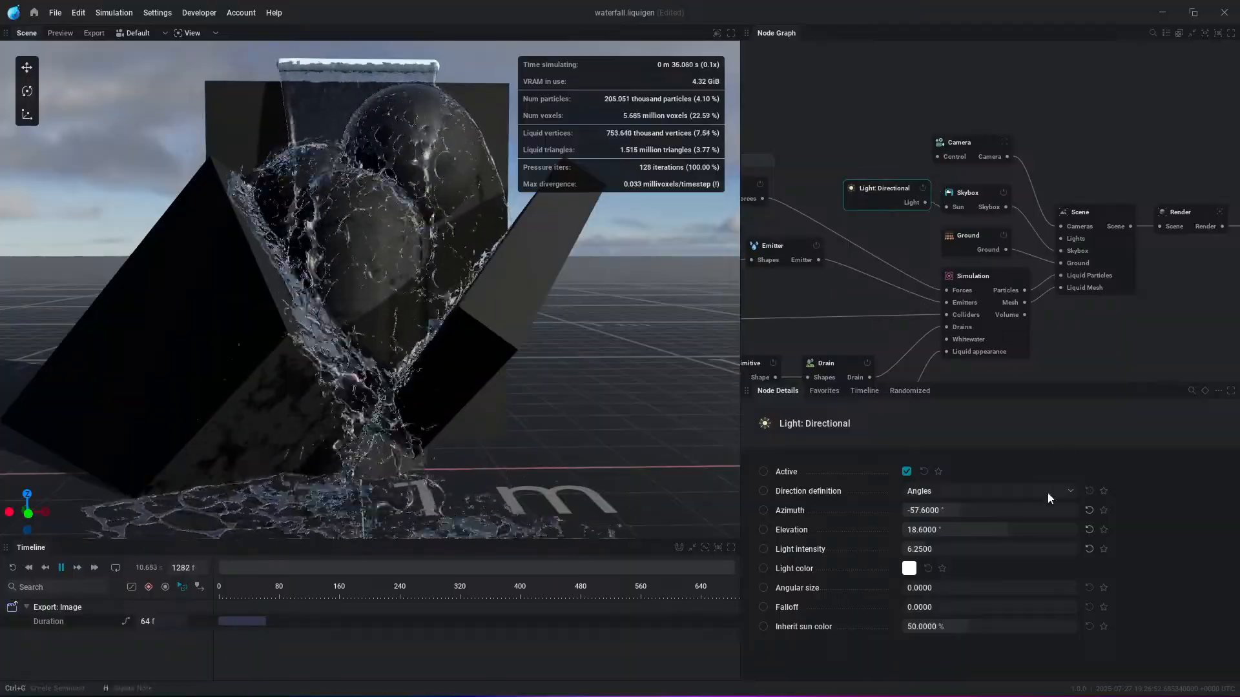
pyautogui.moveTo(936, 553); pyautogui.dragTo(969, 552)
# Step: Replace the Skybox node's HDRI image with sky2.exr from the hdri folder
pyautogui.click(969, 194)
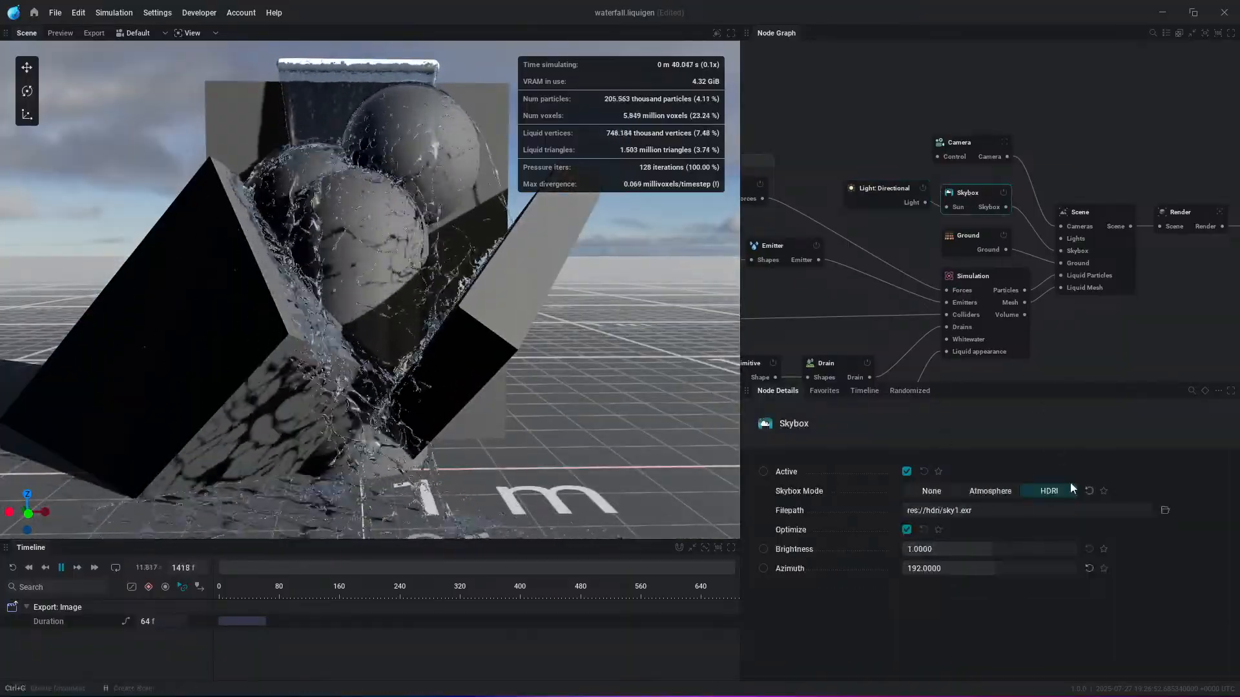
pyautogui.click(1156, 512)
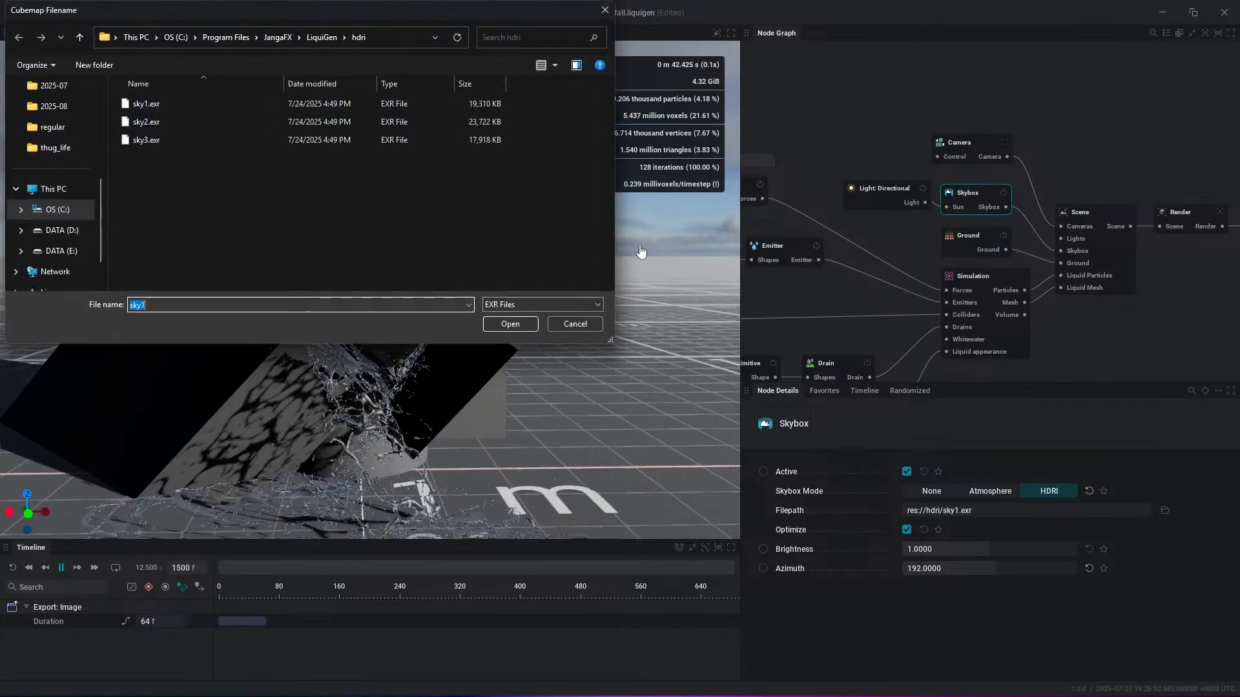
pyautogui.click(185, 117)
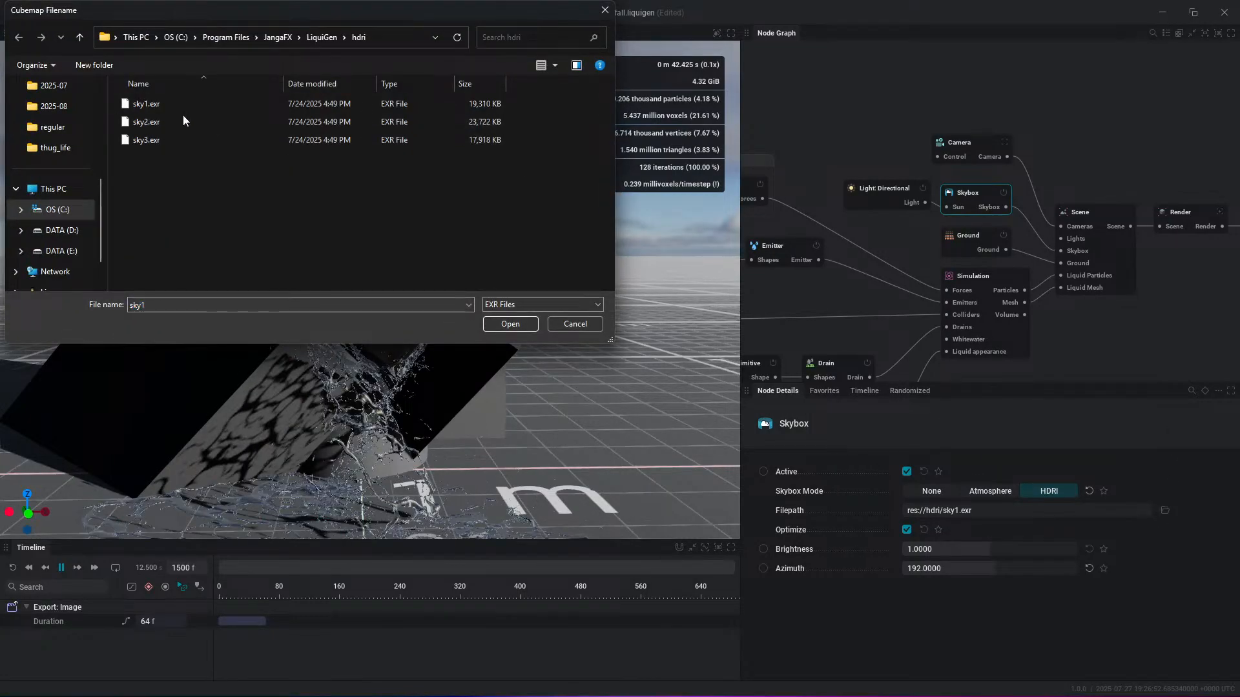
pyautogui.click(504, 323)
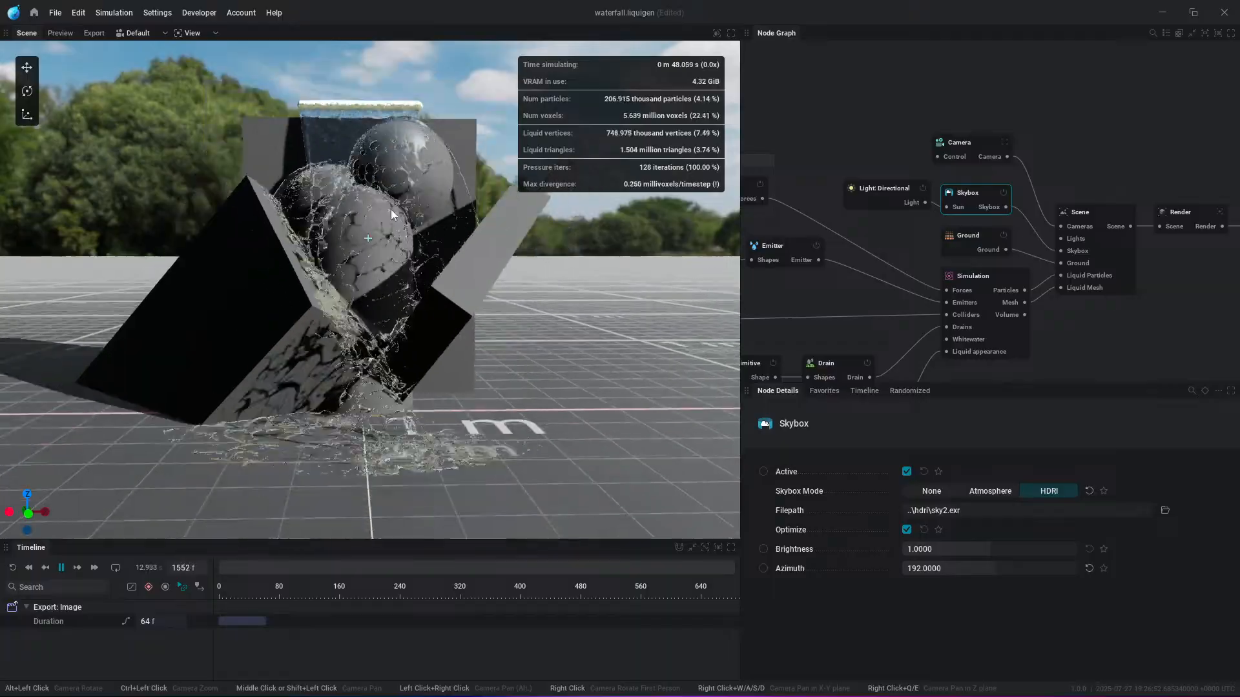
pyautogui.scroll(2, 253, 173)
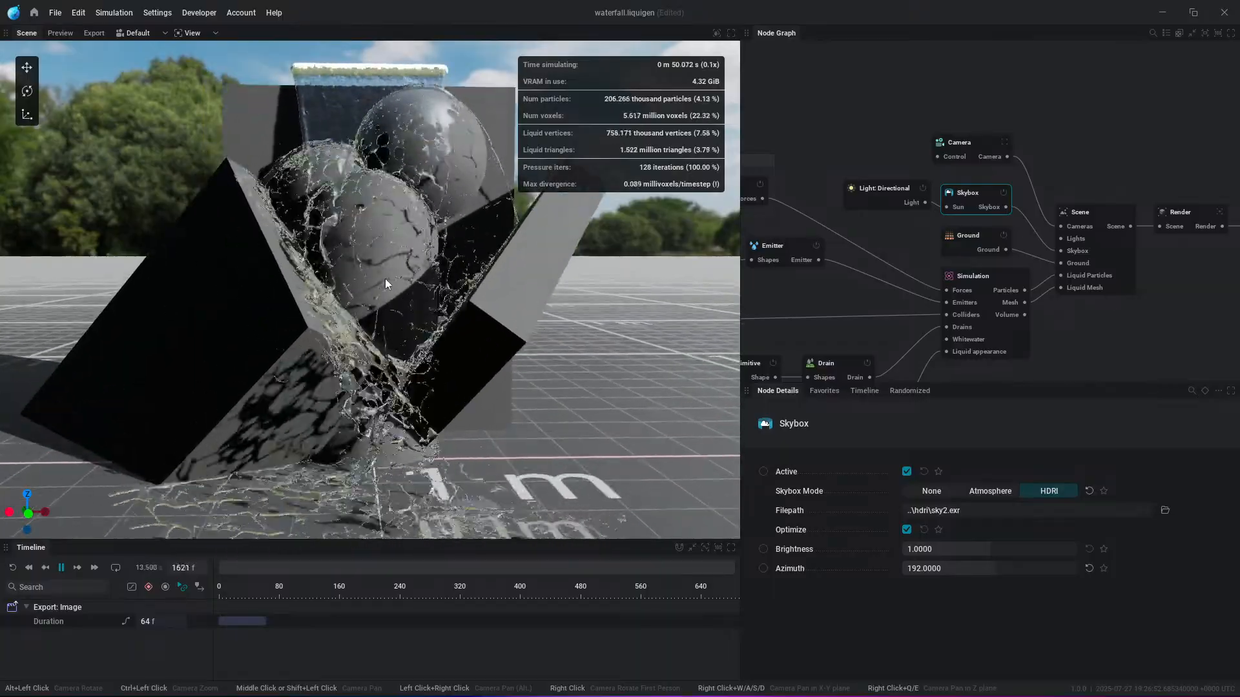
# Step: Tilt the scene view to look down on the waterfall and check the Scene node for parameters
pyautogui.keyDown('alt'); pyautogui.moveTo(385, 284); pyautogui.dragTo(384, 256); pyautogui.keyUp('alt')
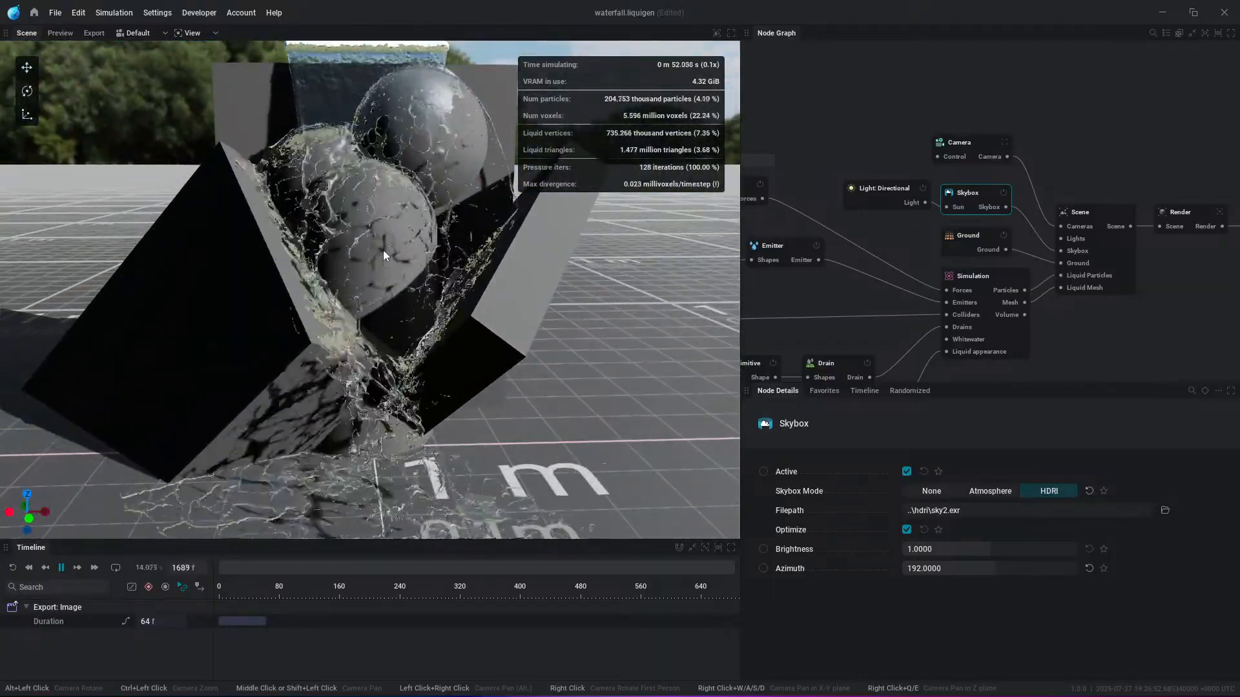
pyautogui.click(1115, 222)
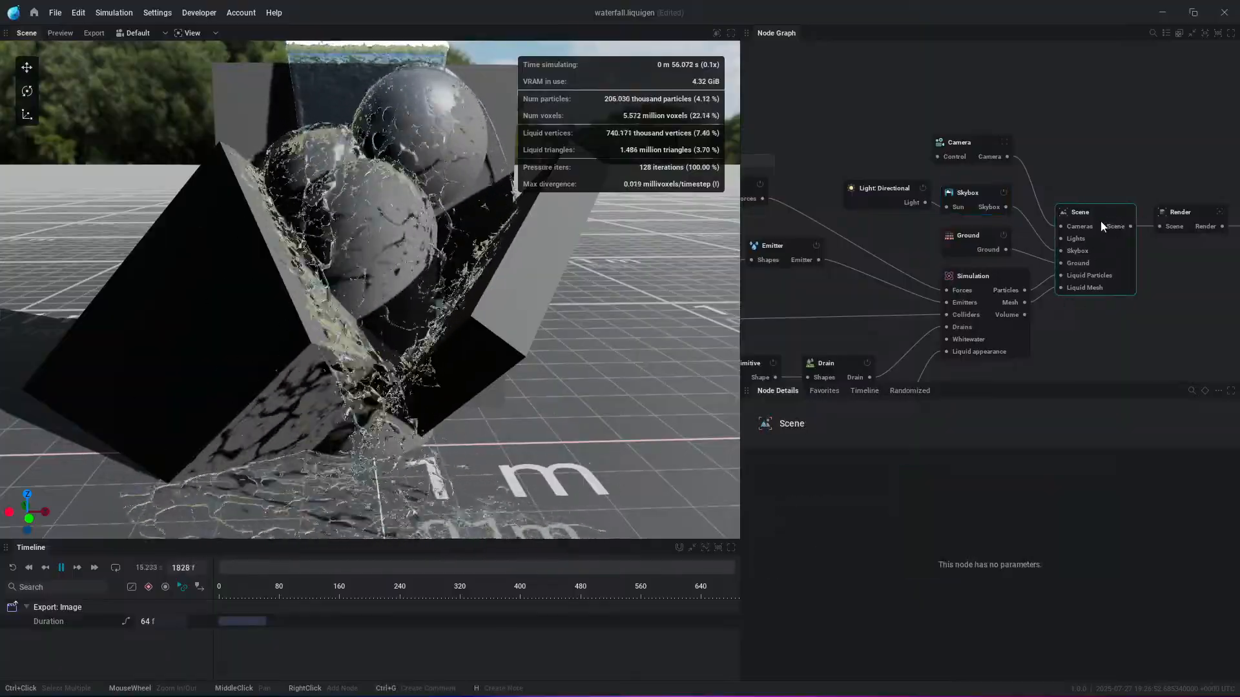
pyautogui.scroll(-3, 924, 137)
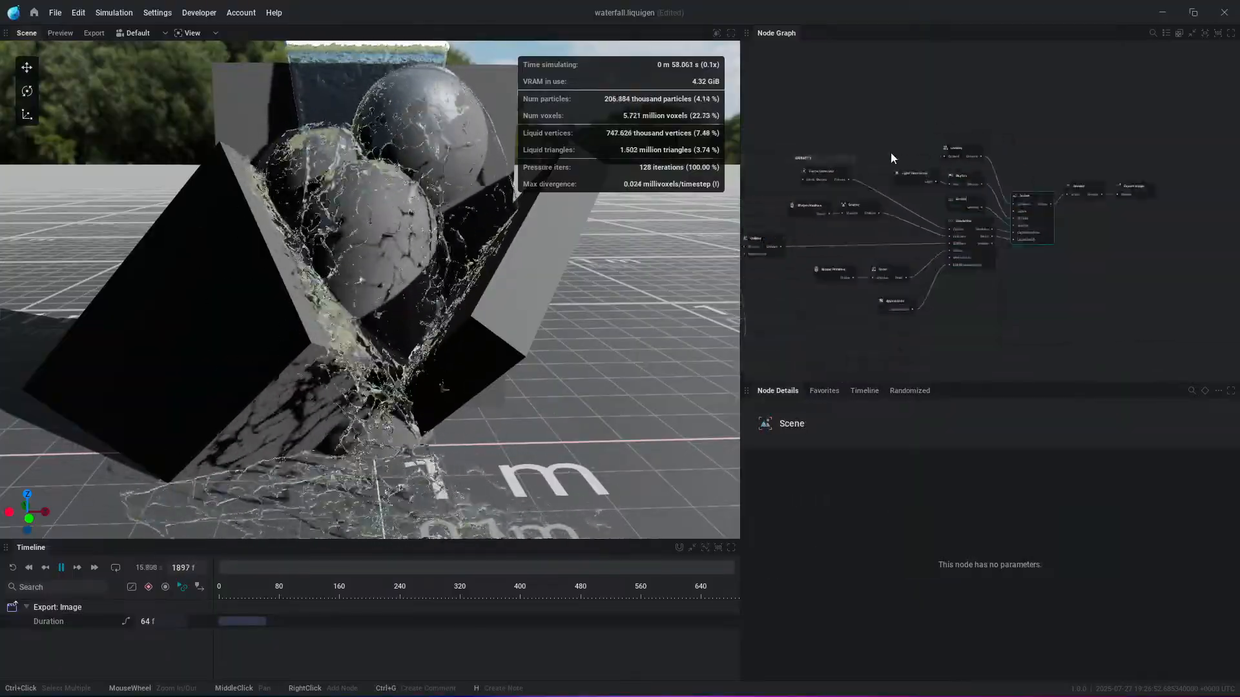
pyautogui.scroll(5, 1077, 226)
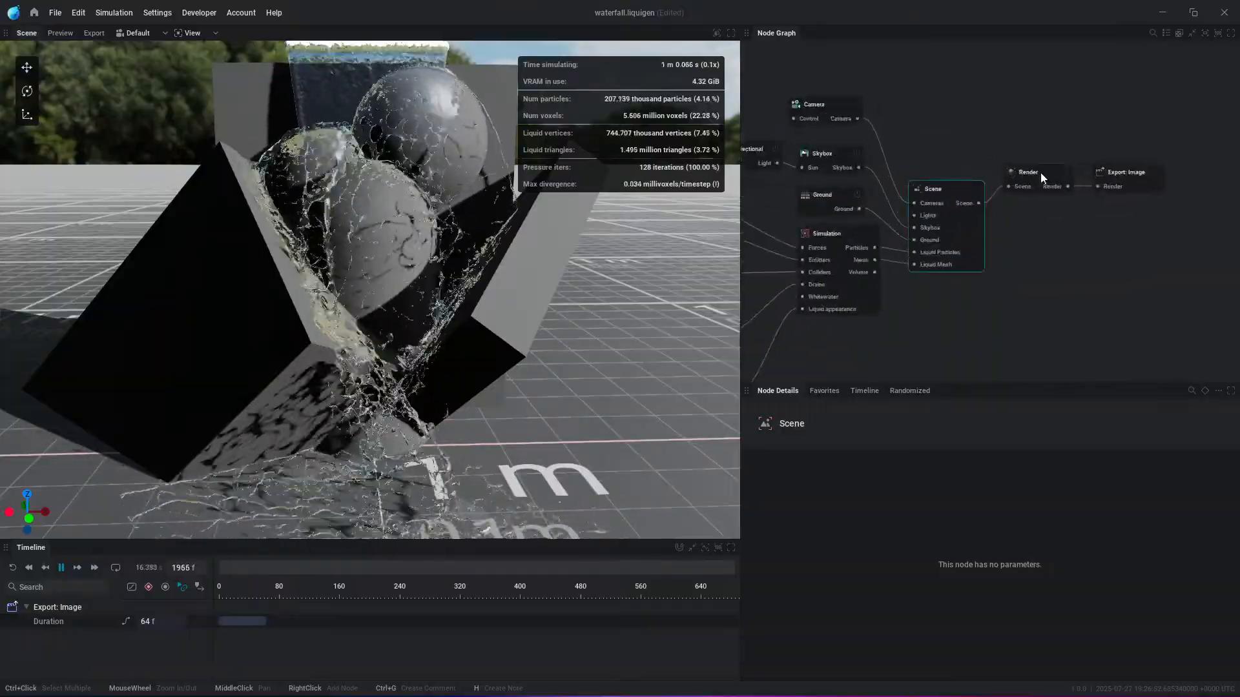
# Step: Set the Render node's rasterizer maximum number of samples to 10 and review its path tracer and denoiser settings
pyautogui.click(1040, 172)
pyautogui.scroll(5, 937, 552)
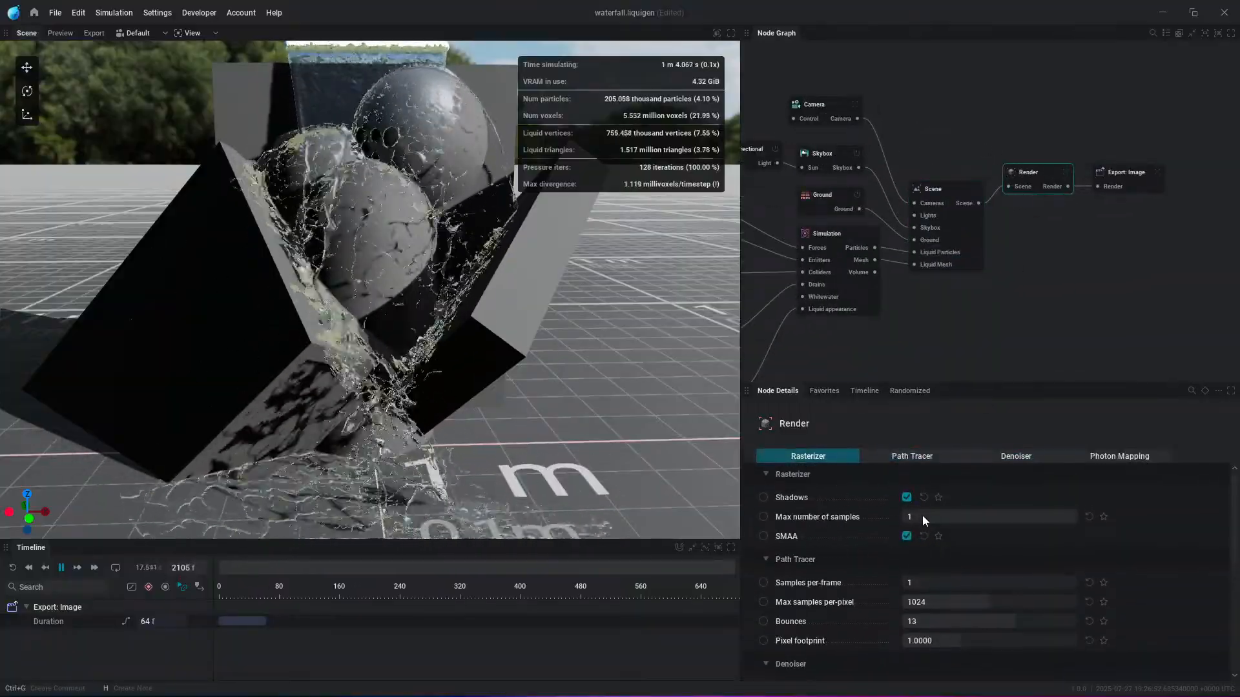
pyautogui.click(915, 514)
pyautogui.write('6')
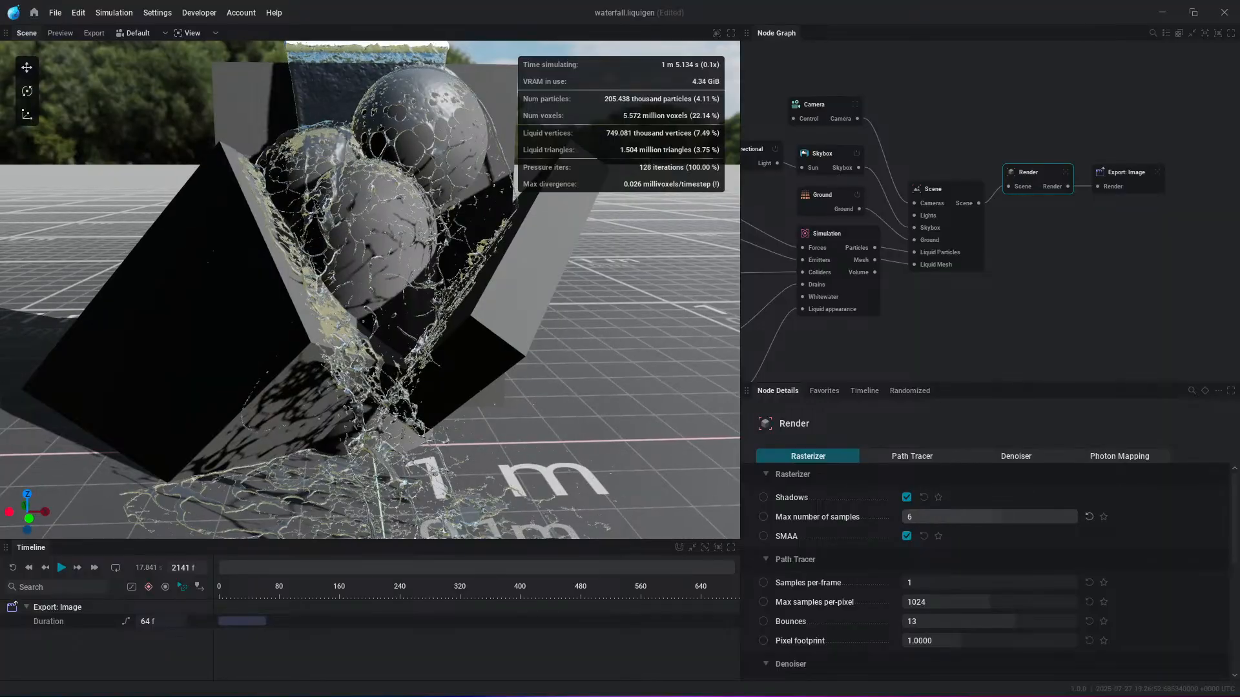
pyautogui.moveTo(914, 514); pyautogui.dragTo(904, 514)
pyautogui.keyDown('ctrl'); pyautogui.moveTo(394, 356); pyautogui.dragTo(661, 388); pyautogui.keyUp('ctrl')
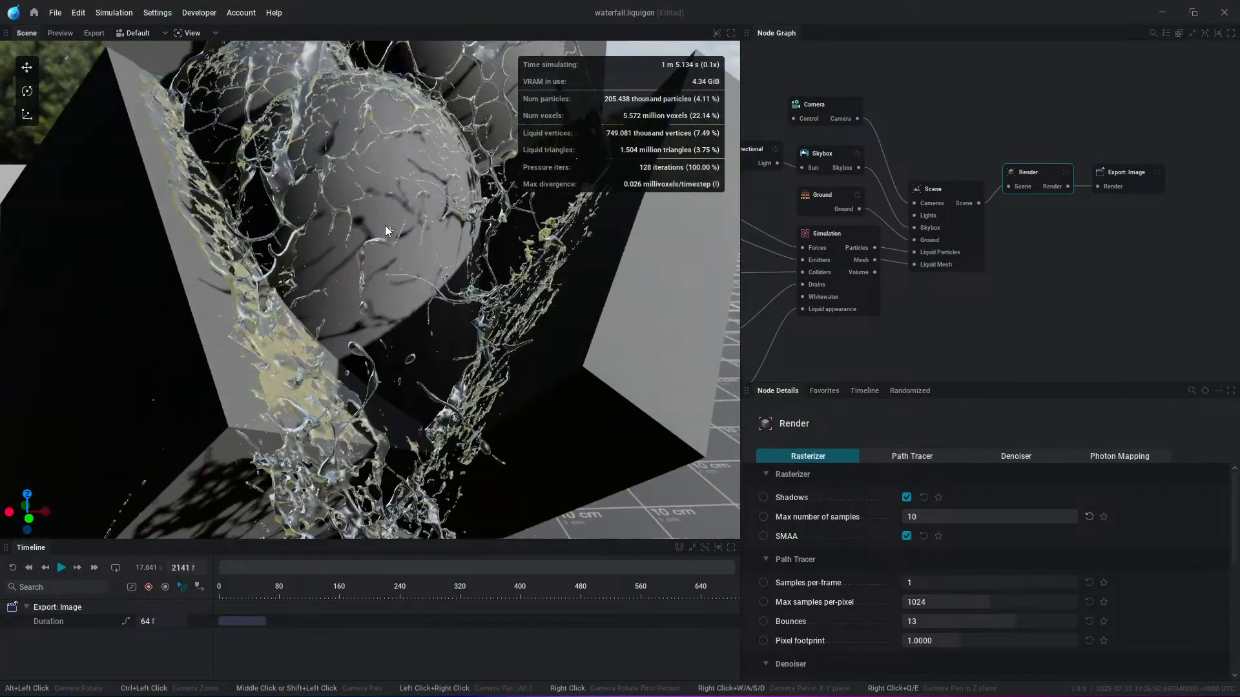
pyautogui.moveTo(1072, 516); pyautogui.dragTo(966, 517)
pyautogui.moveTo(1072, 517); pyautogui.dragTo(1004, 517)
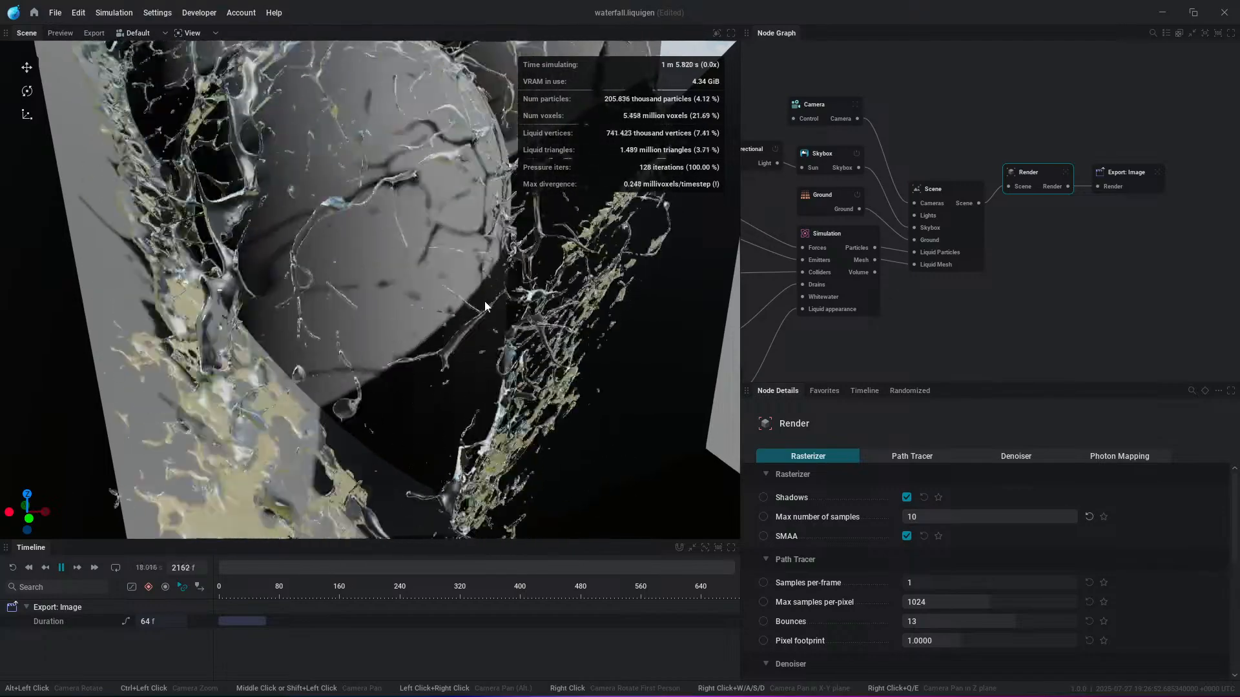
pyautogui.scroll(-2, 972, 523)
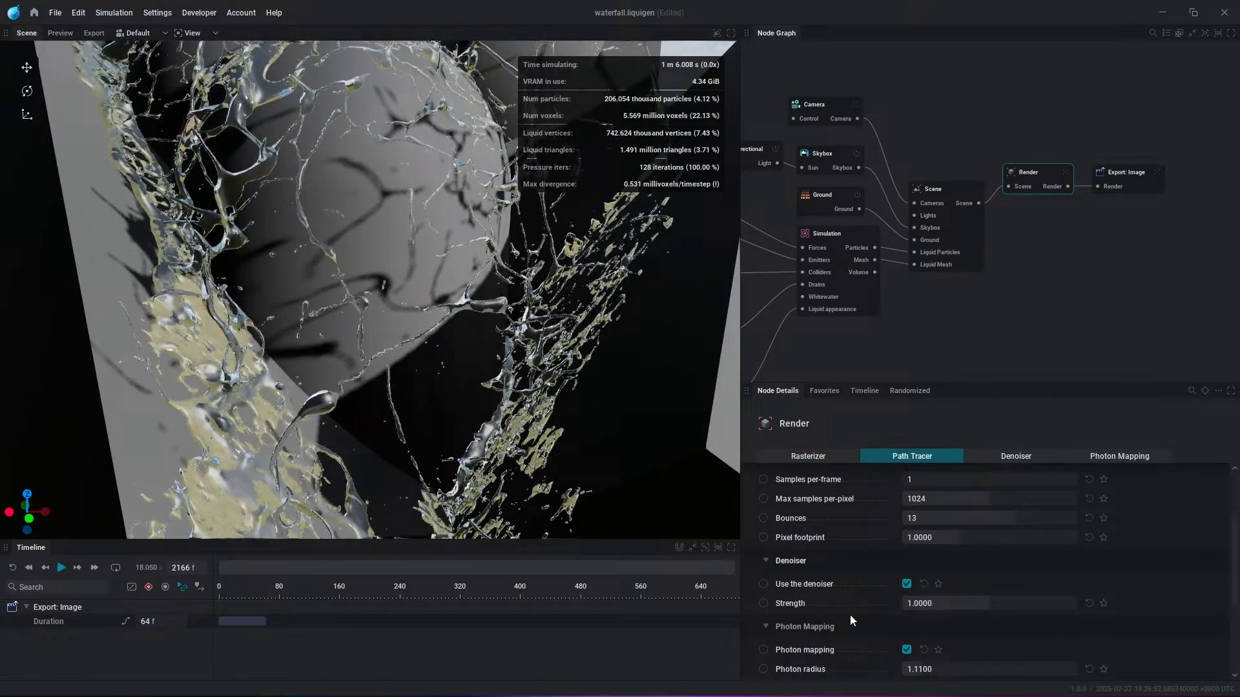
# Step: Show the Export: Image node's settings and move the node slightly higher than the Render node
pyautogui.moveTo(1122, 181); pyautogui.dragTo(1121, 157)
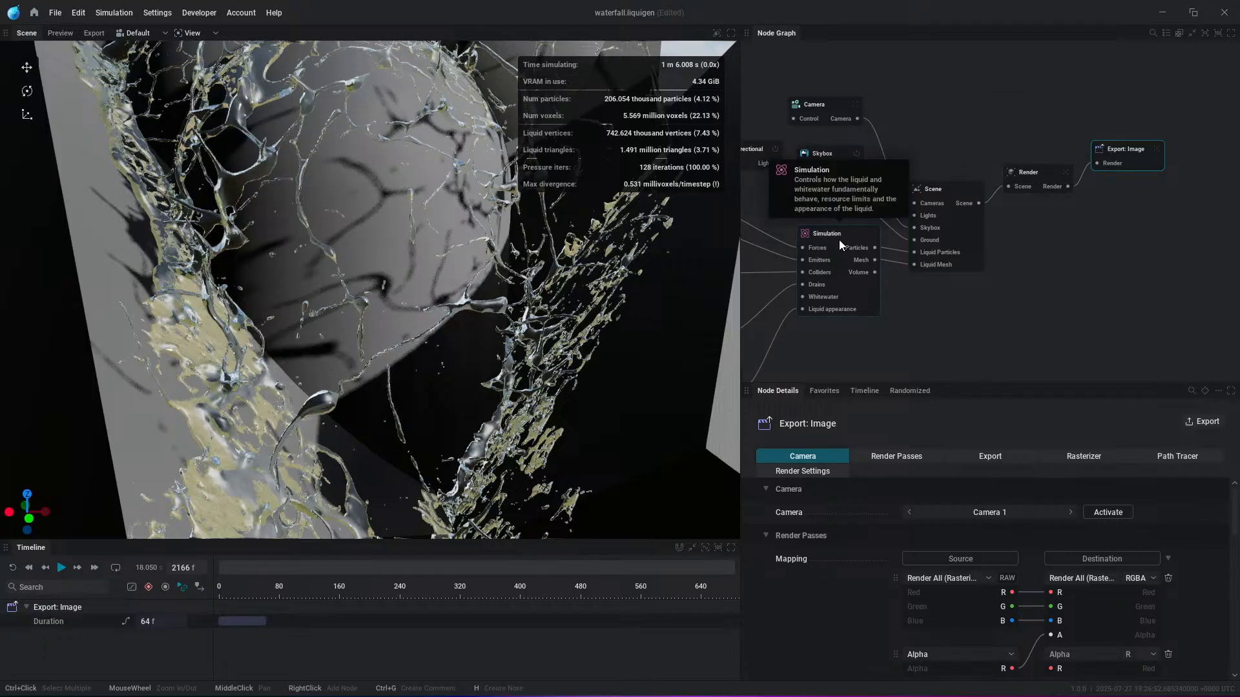
pyautogui.moveTo(808, 226); pyautogui.dragTo(906, 212, button='middle')
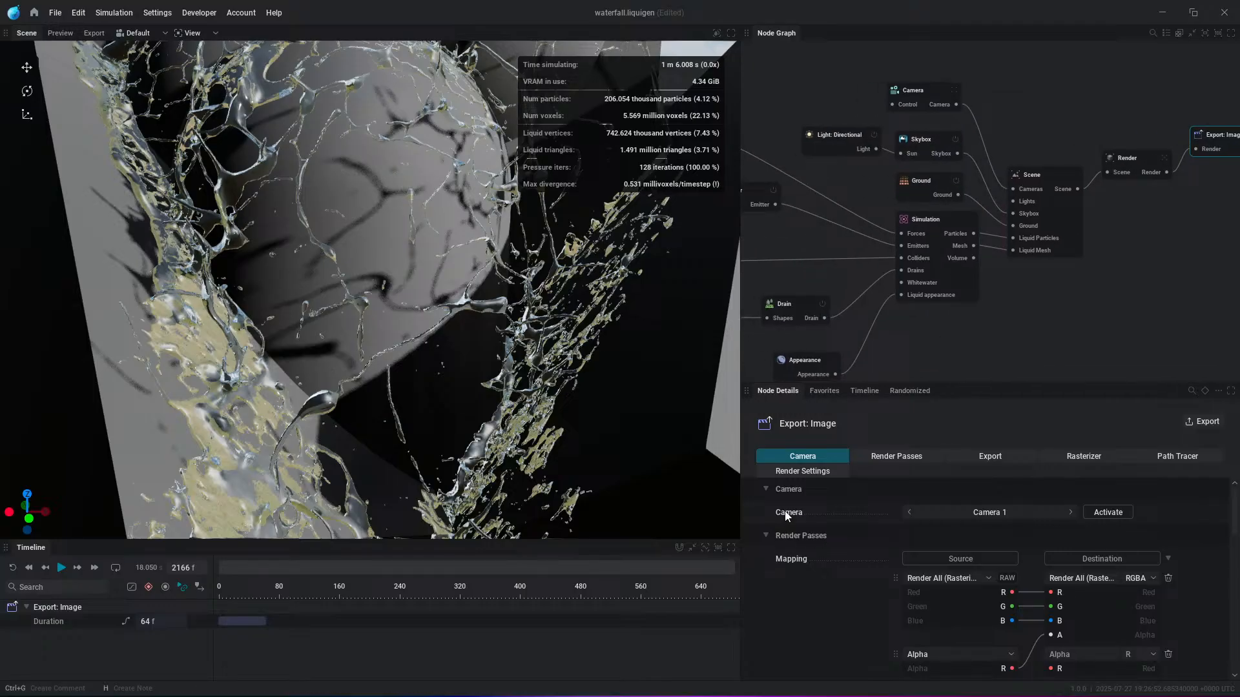
pyautogui.scroll(-5, 1053, 146)
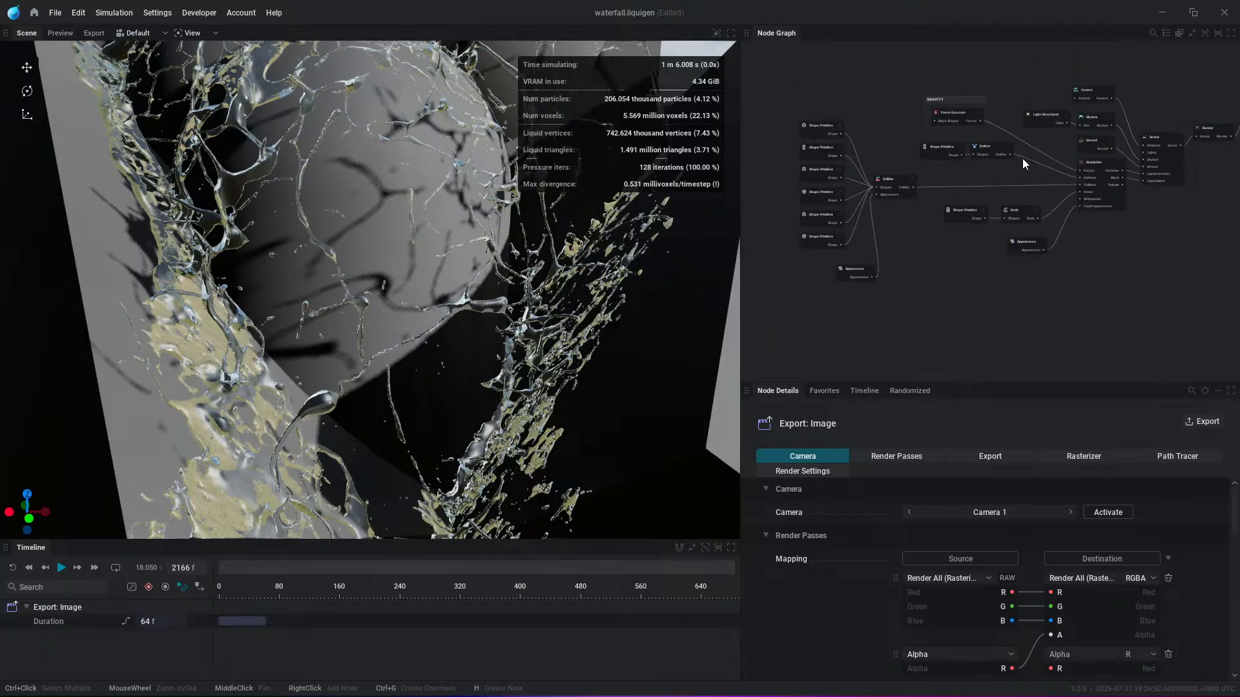
pyautogui.scroll(-2, 1021, 157)
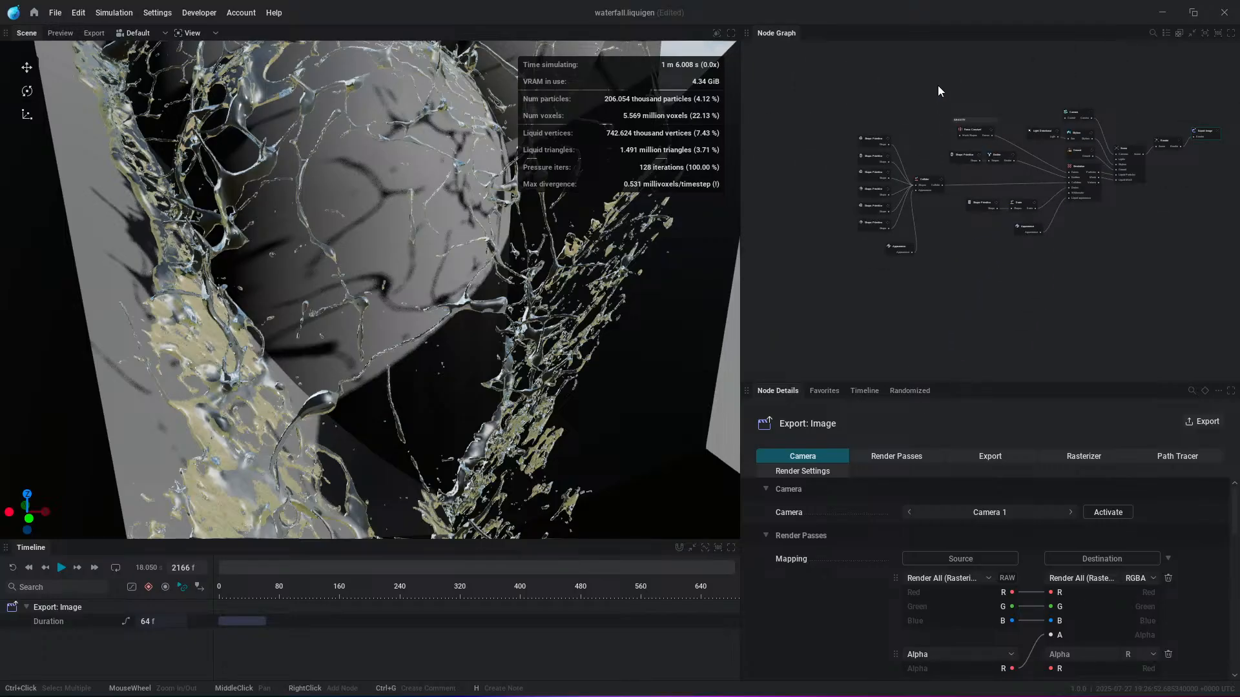
# Step: Select every node in the graph, auto-arrange them into a compact layout, and resume the simulation
pyautogui.click(938, 85)
pyautogui.moveTo(1160, 243); pyautogui.dragTo(1192, 296)
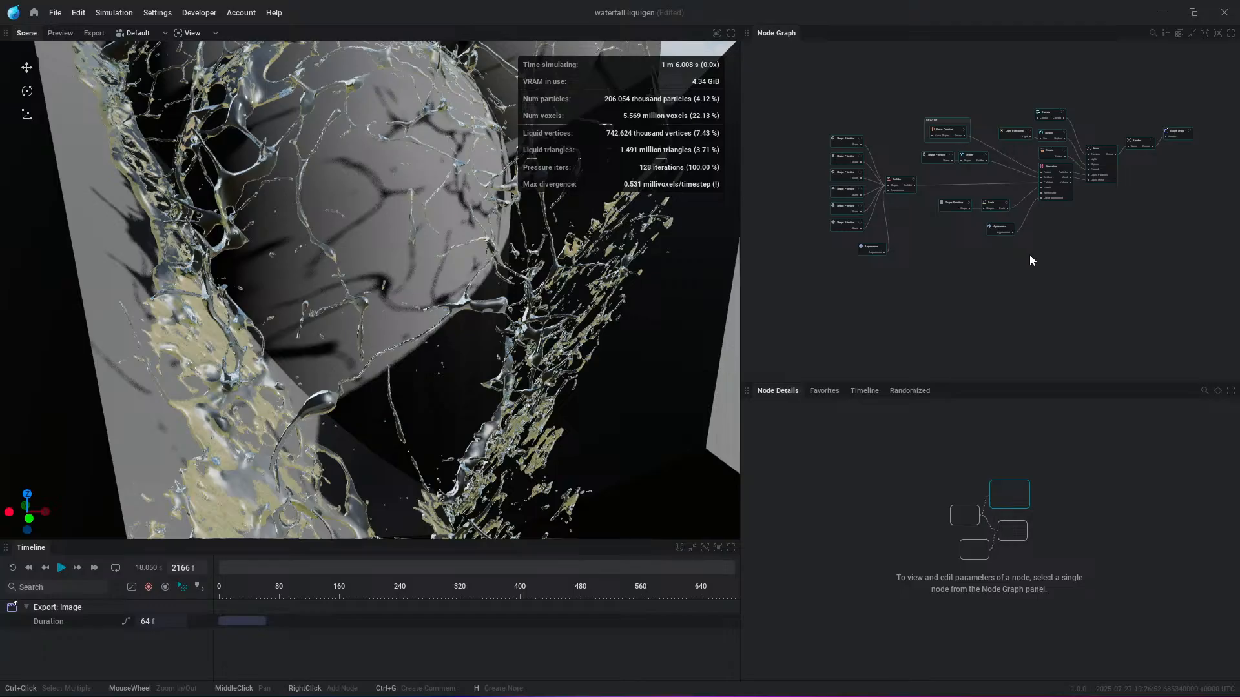
pyautogui.press('l')
pyautogui.click(1037, 223)
pyautogui.scroll(3, 1037, 216)
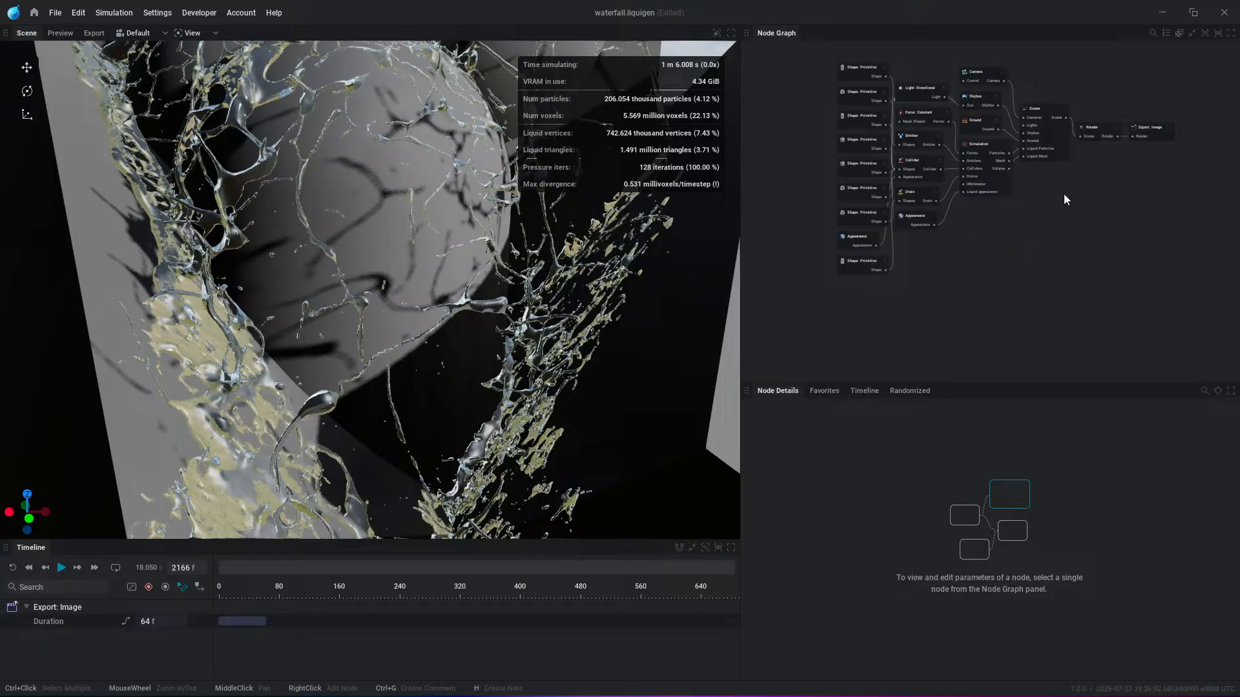
pyautogui.moveTo(1064, 195); pyautogui.dragTo(1077, 250, button='middle')
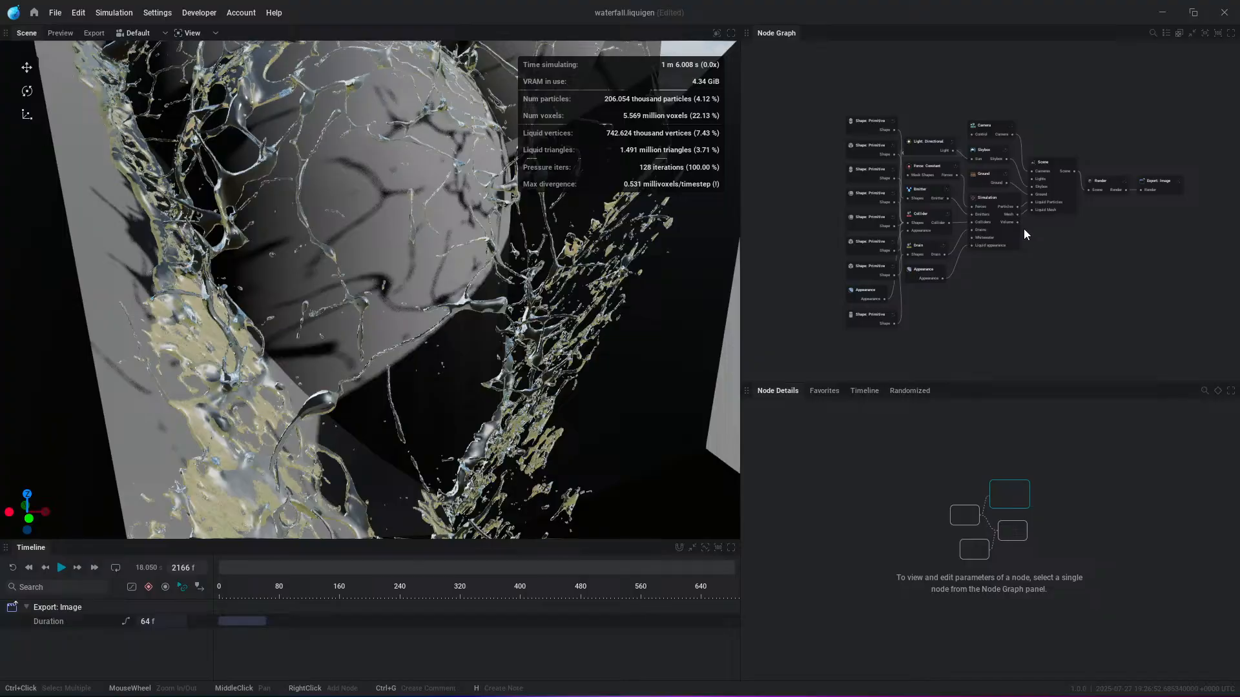
pyautogui.press('space')
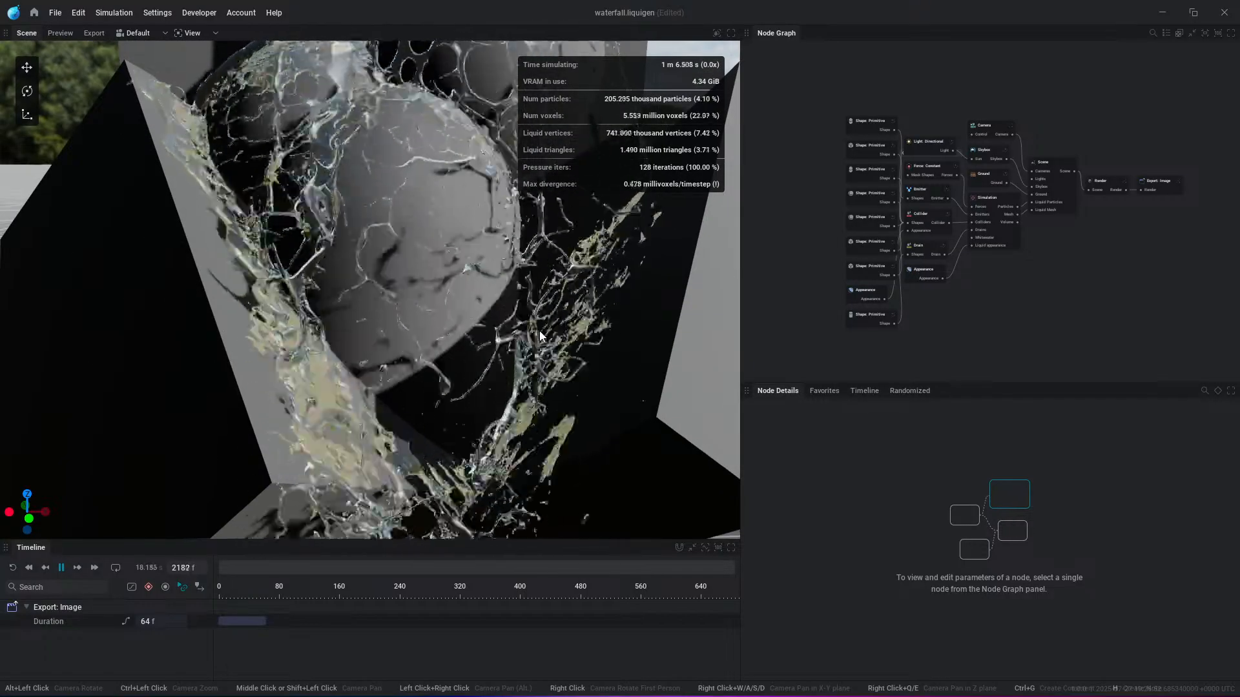